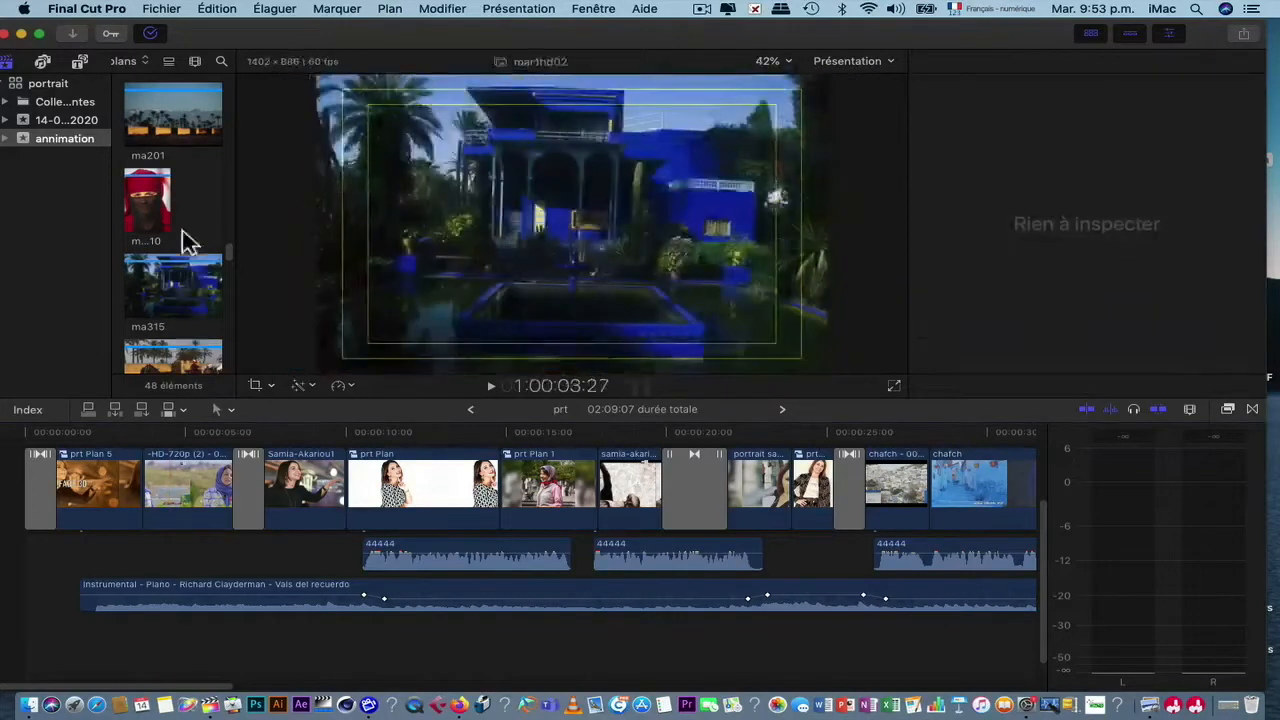
# Step: Widen the clip browser showing the annimation event's media
pyautogui.rightClick(49, 141)
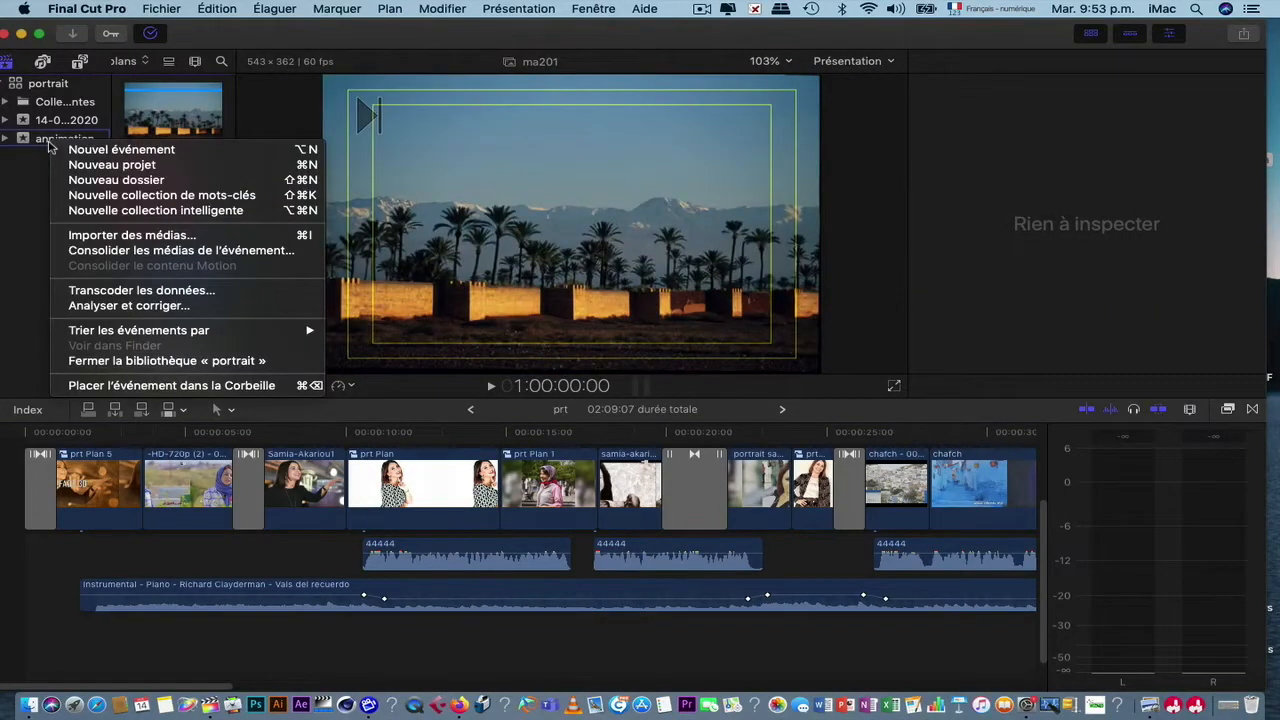
pyautogui.click(49, 141)
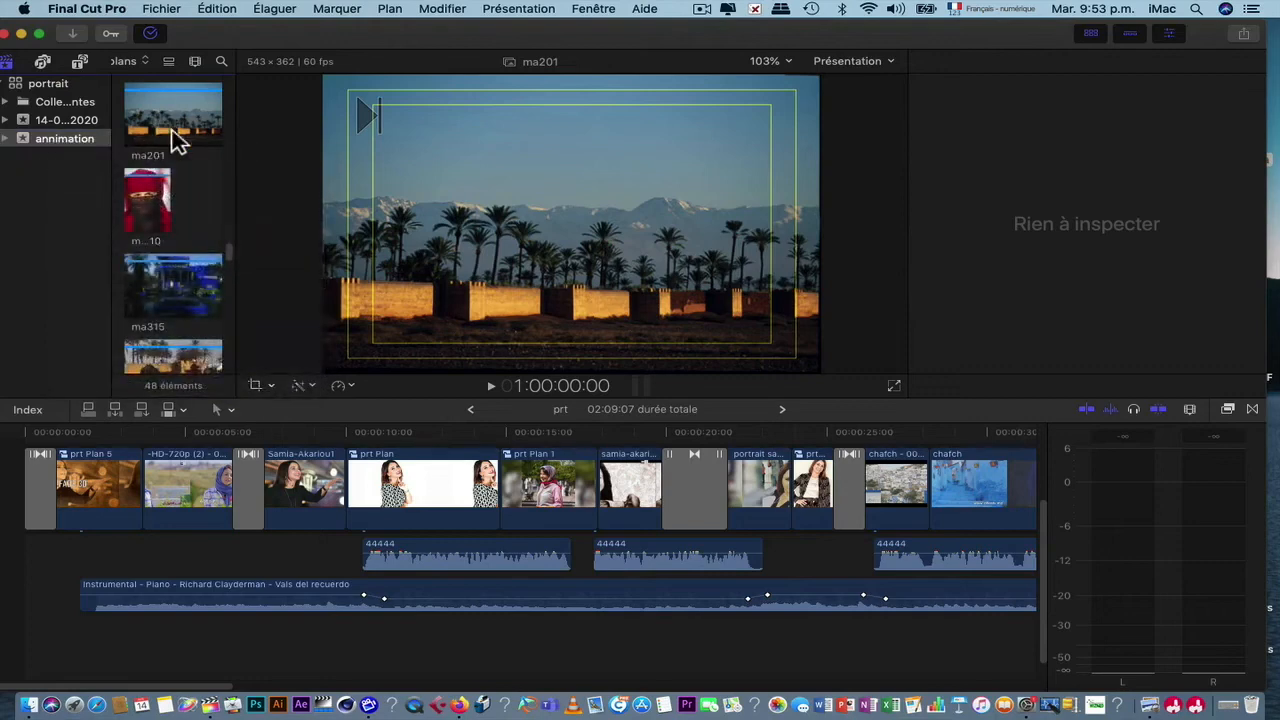
pyautogui.moveTo(248, 157); pyautogui.dragTo(482, 137)
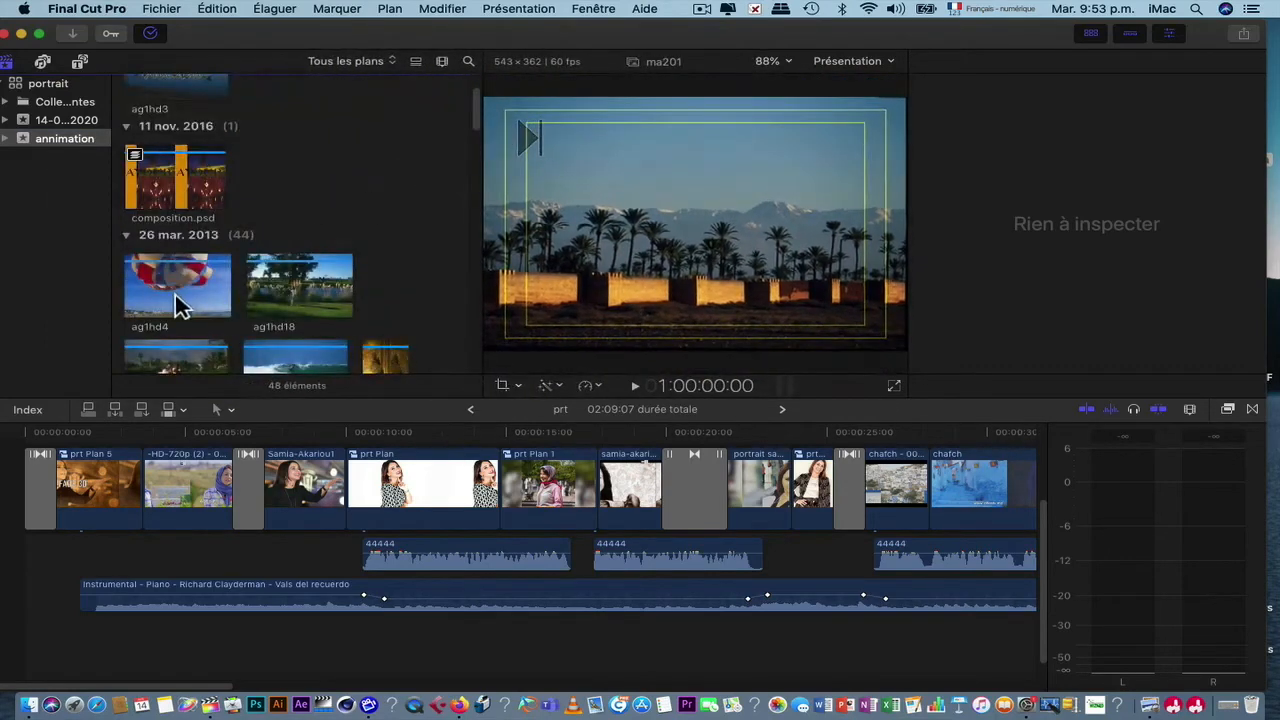
# Step: Examine the dimensions and metadata of the annimation event's photos, including ag2hd09, ca02, ca07 and cd5p119
pyautogui.click(294, 312)
pyautogui.scroll(-5, 294, 312)
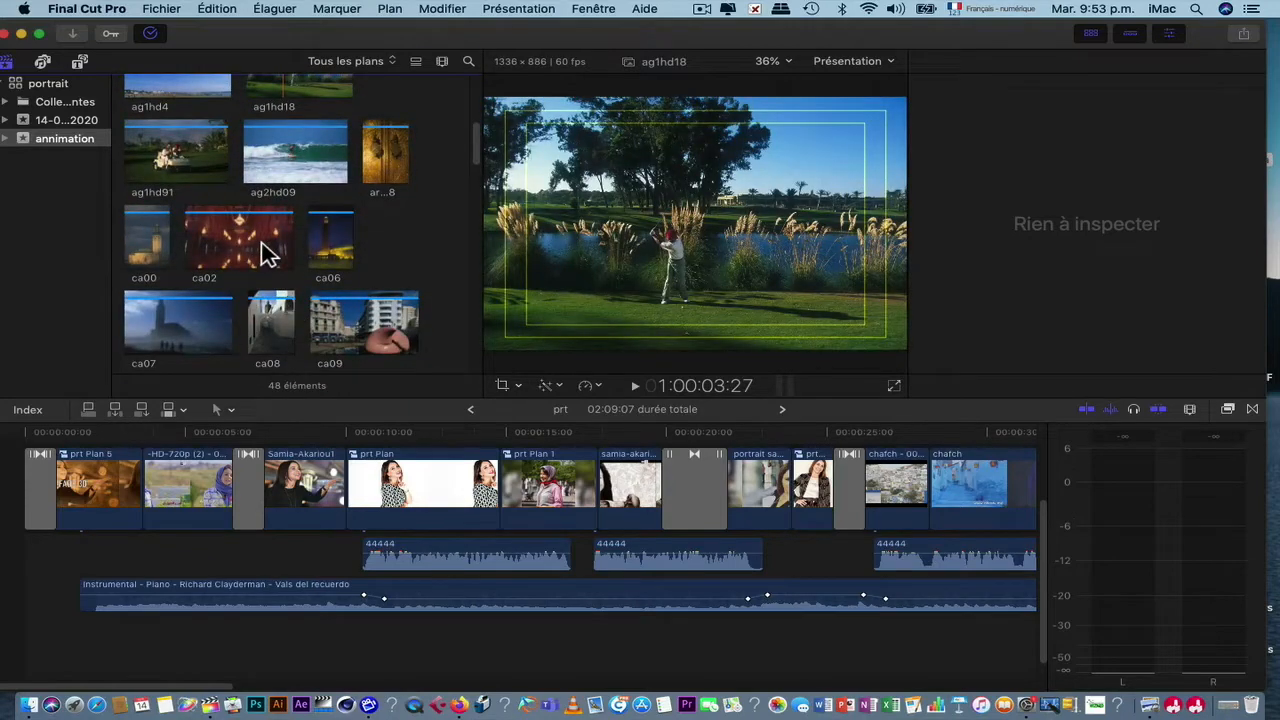
pyautogui.click(296, 150)
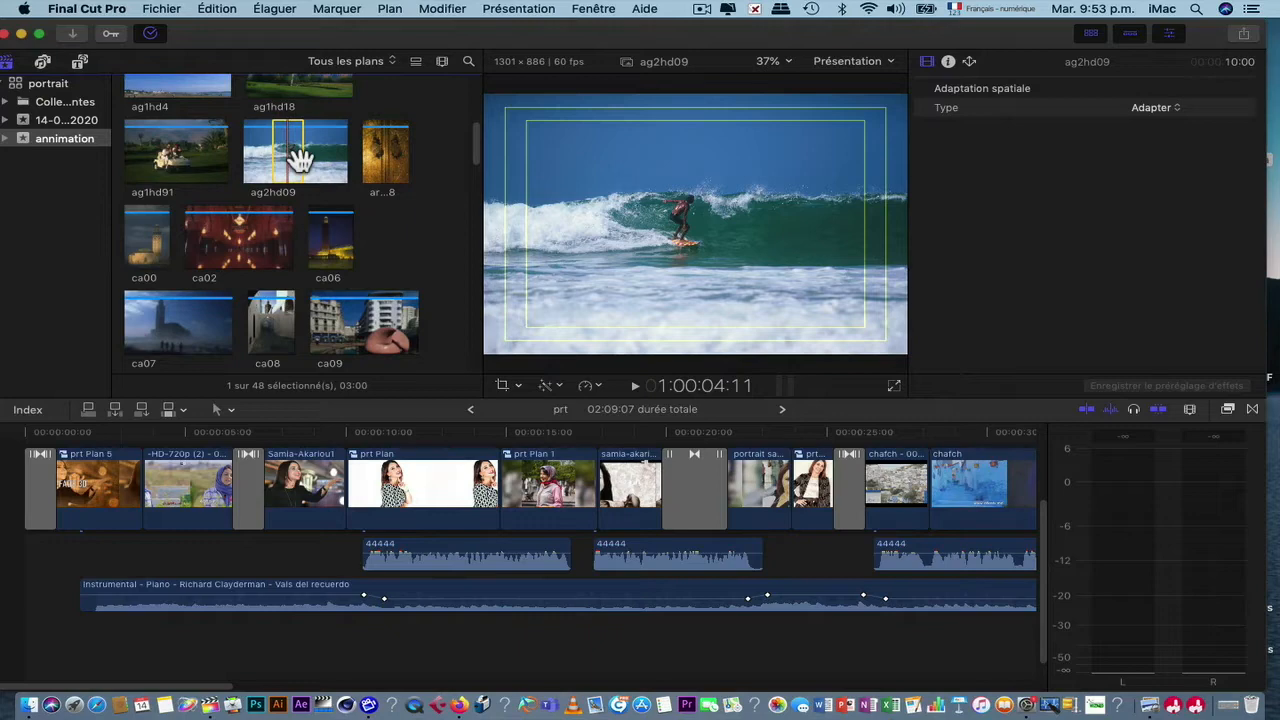
pyautogui.click(949, 62)
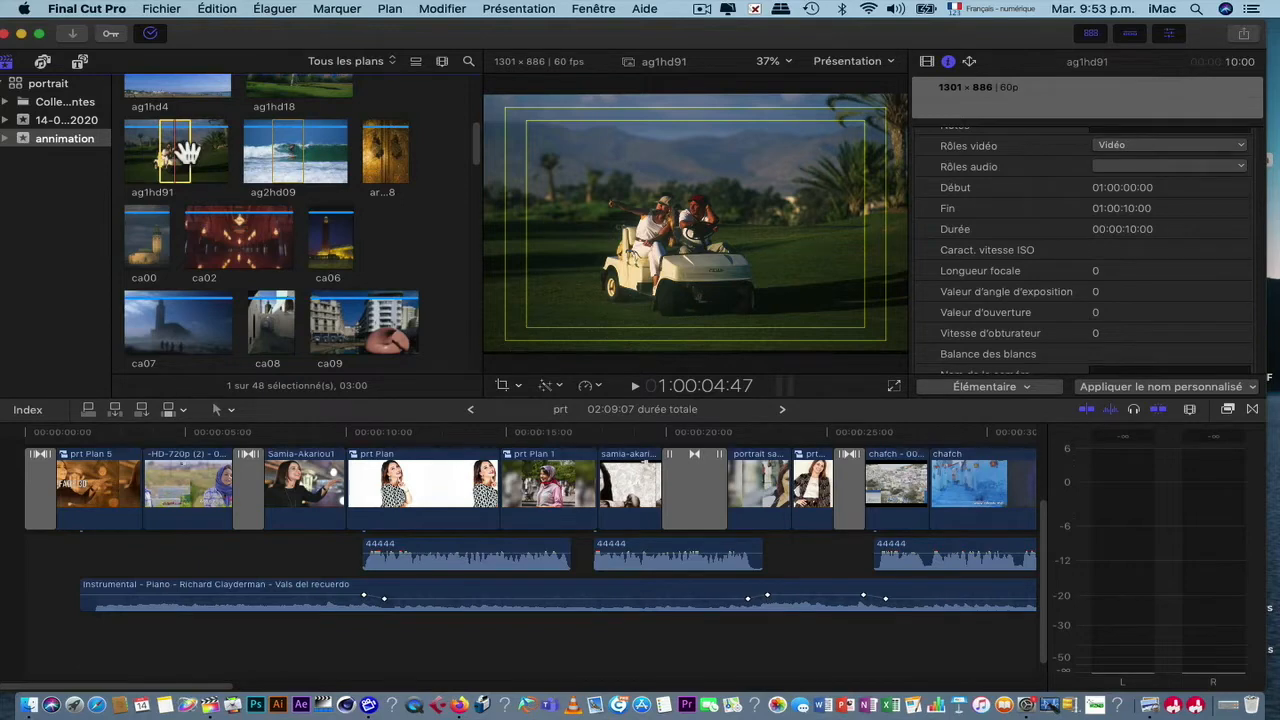
pyautogui.click(236, 248)
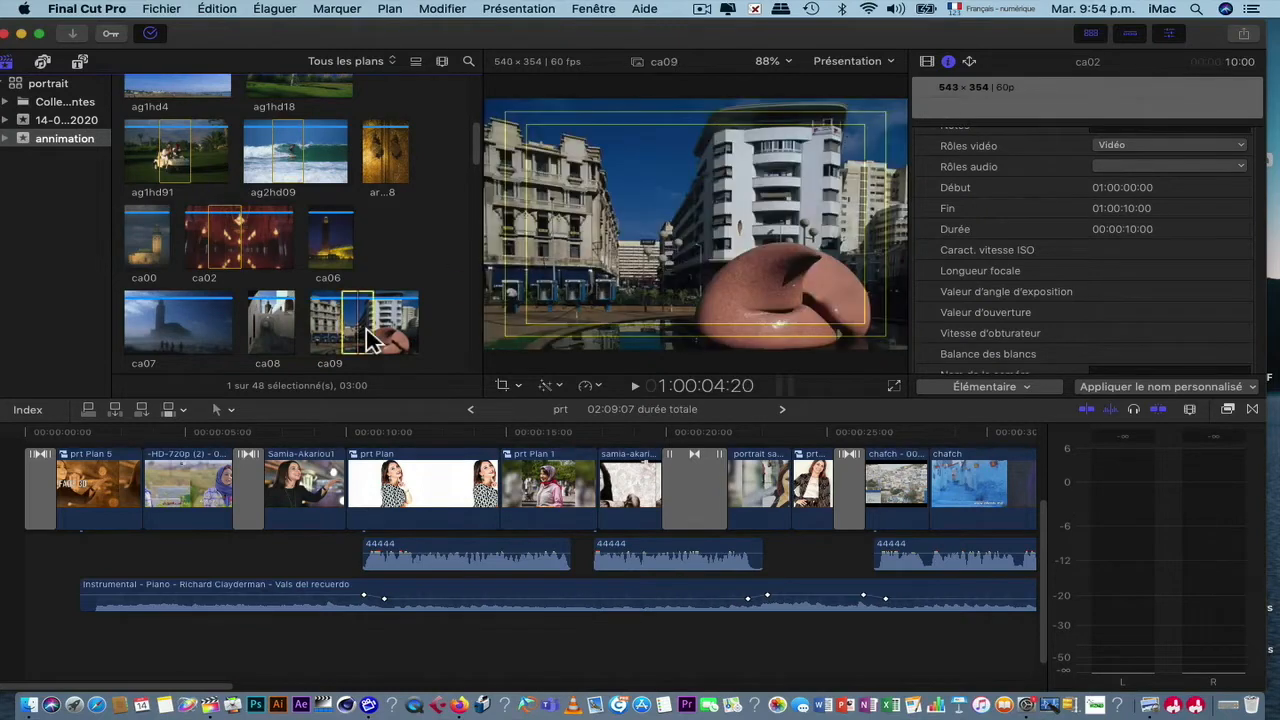
pyautogui.click(184, 338)
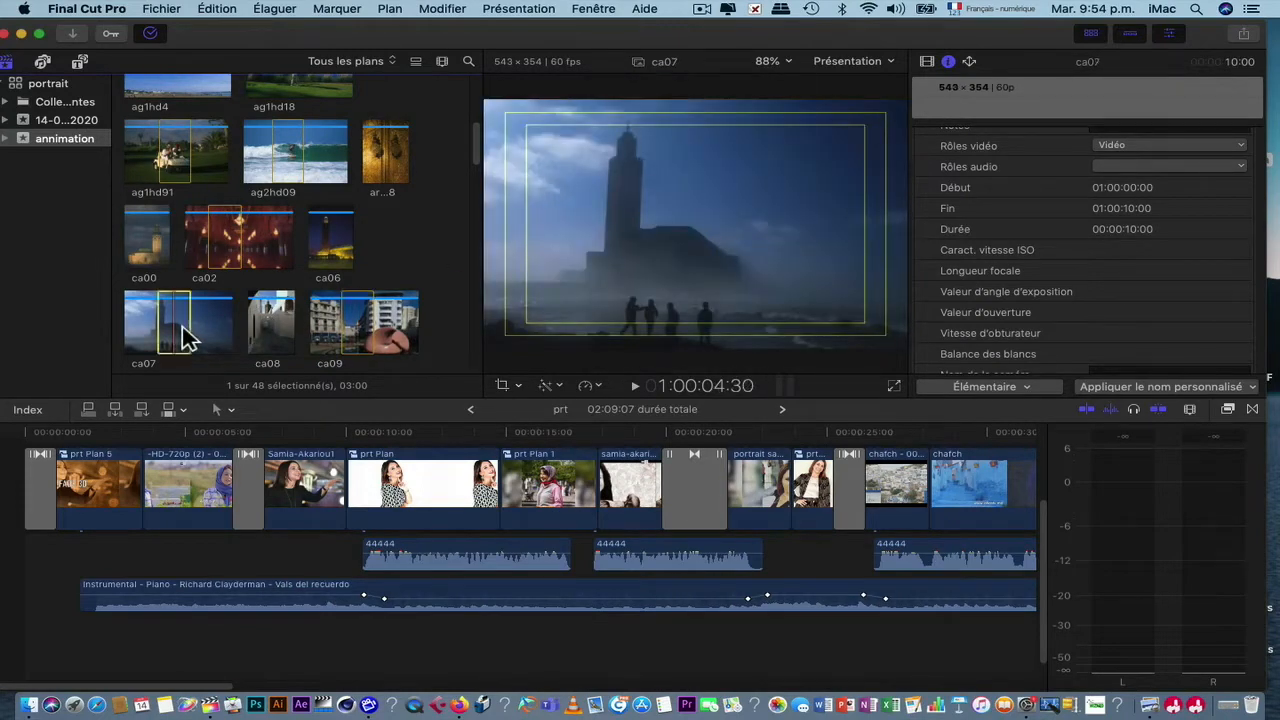
pyautogui.scroll(-5, 251, 271)
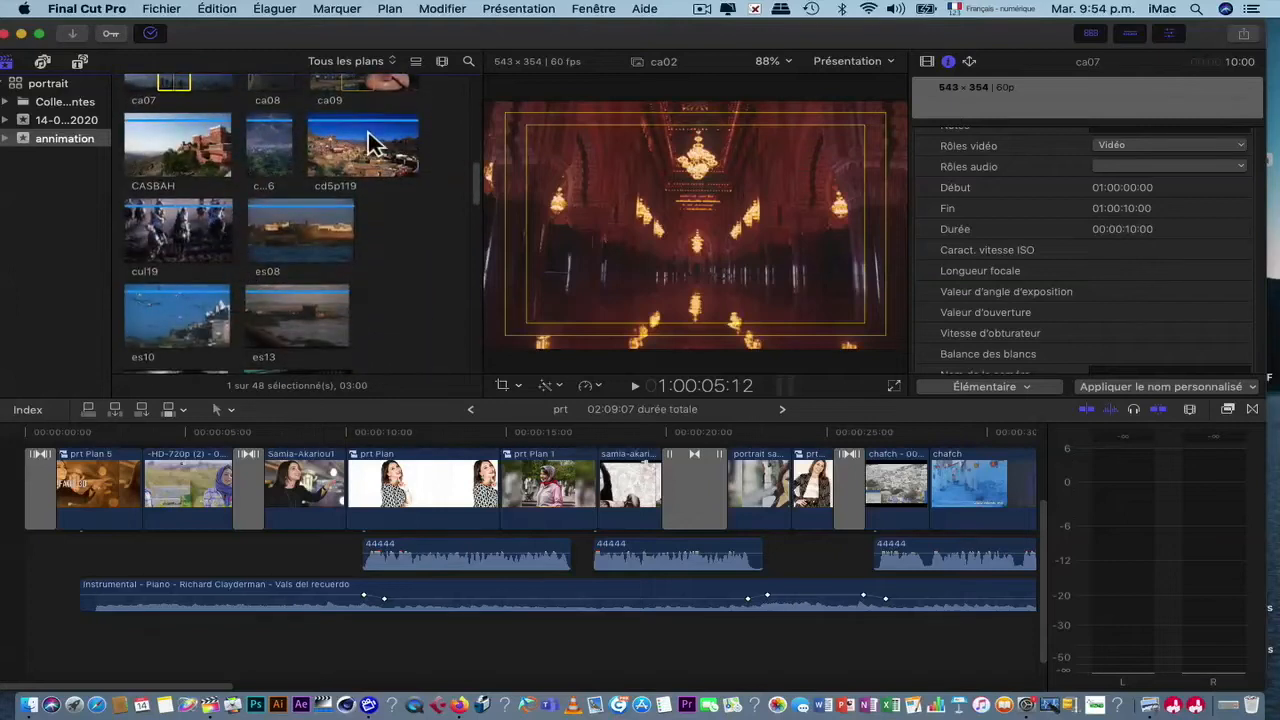
pyautogui.click(388, 148)
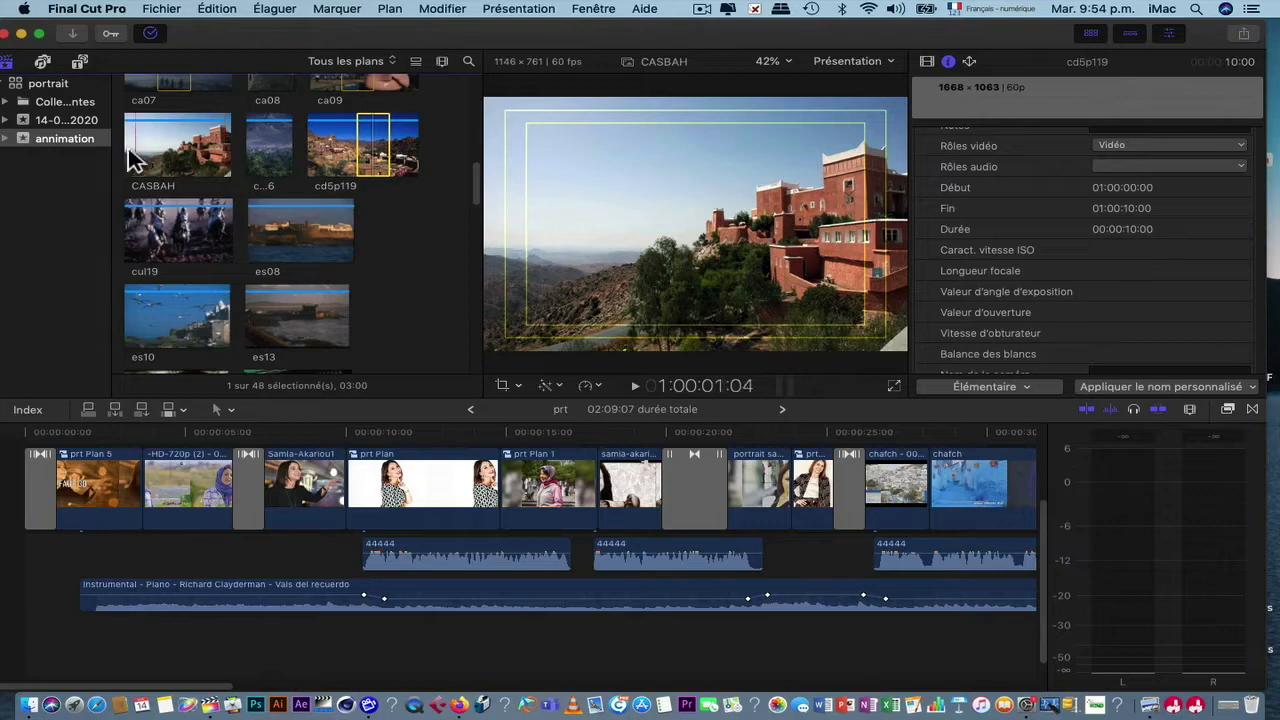
# Step: Start a new project in the annimation event with custom video settings of 720p HD, 1280x720 and 25p
pyautogui.rightClick(36, 142)
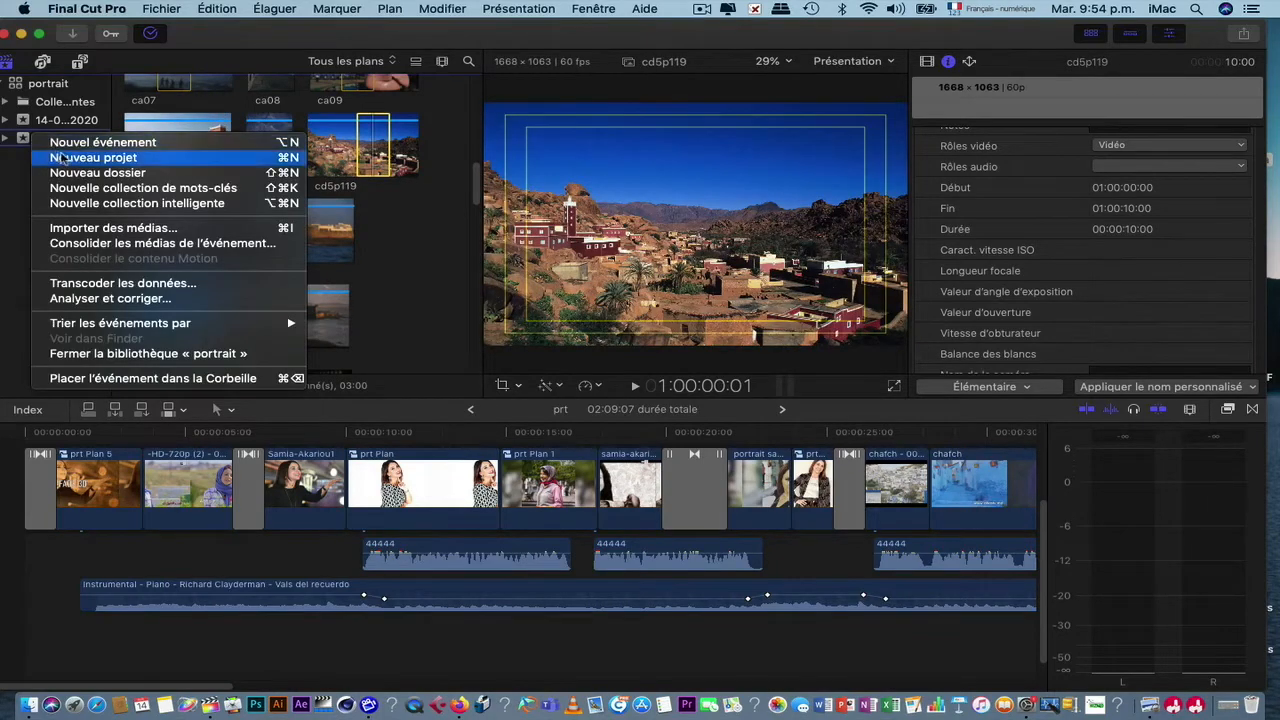
pyautogui.click(63, 158)
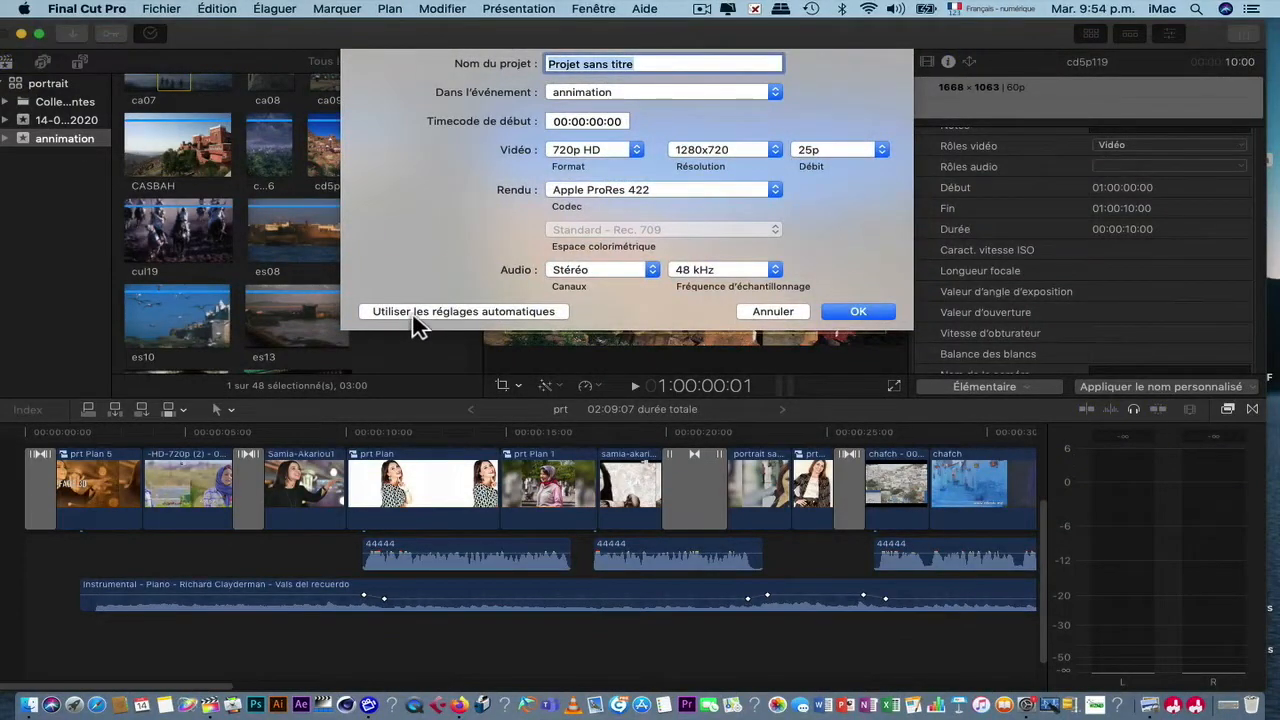
pyautogui.click(410, 314)
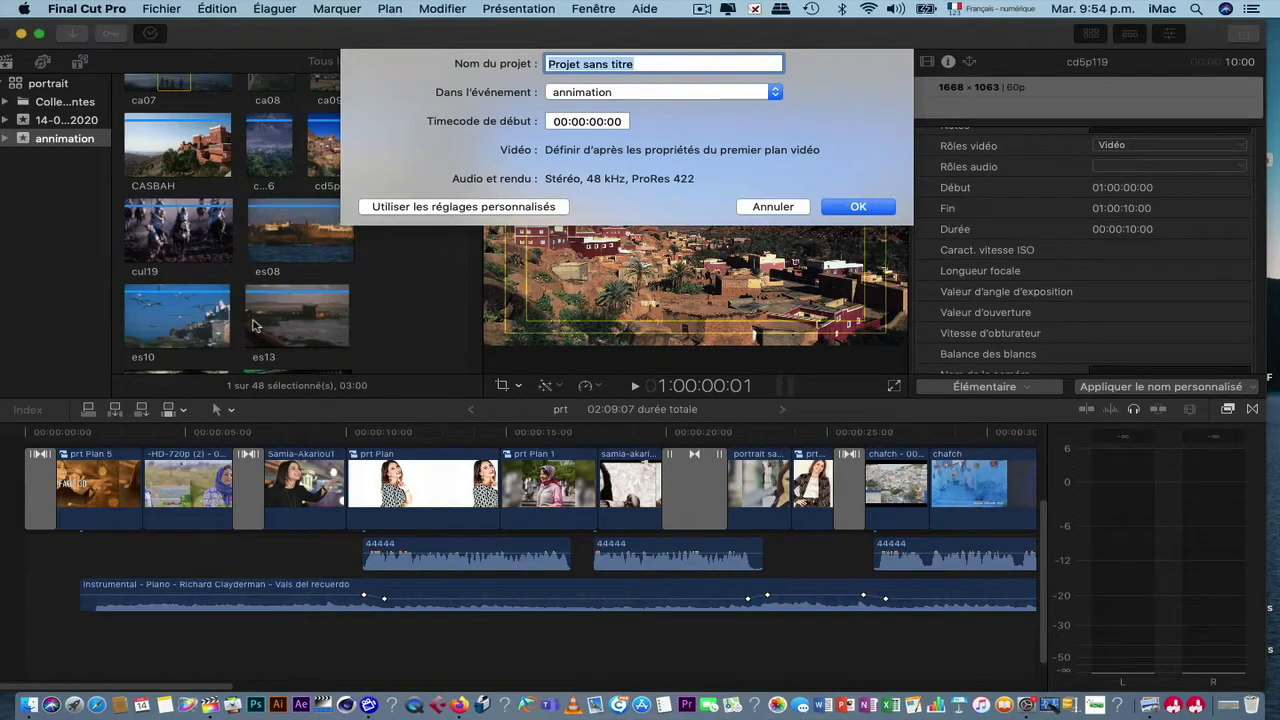
pyautogui.click(419, 210)
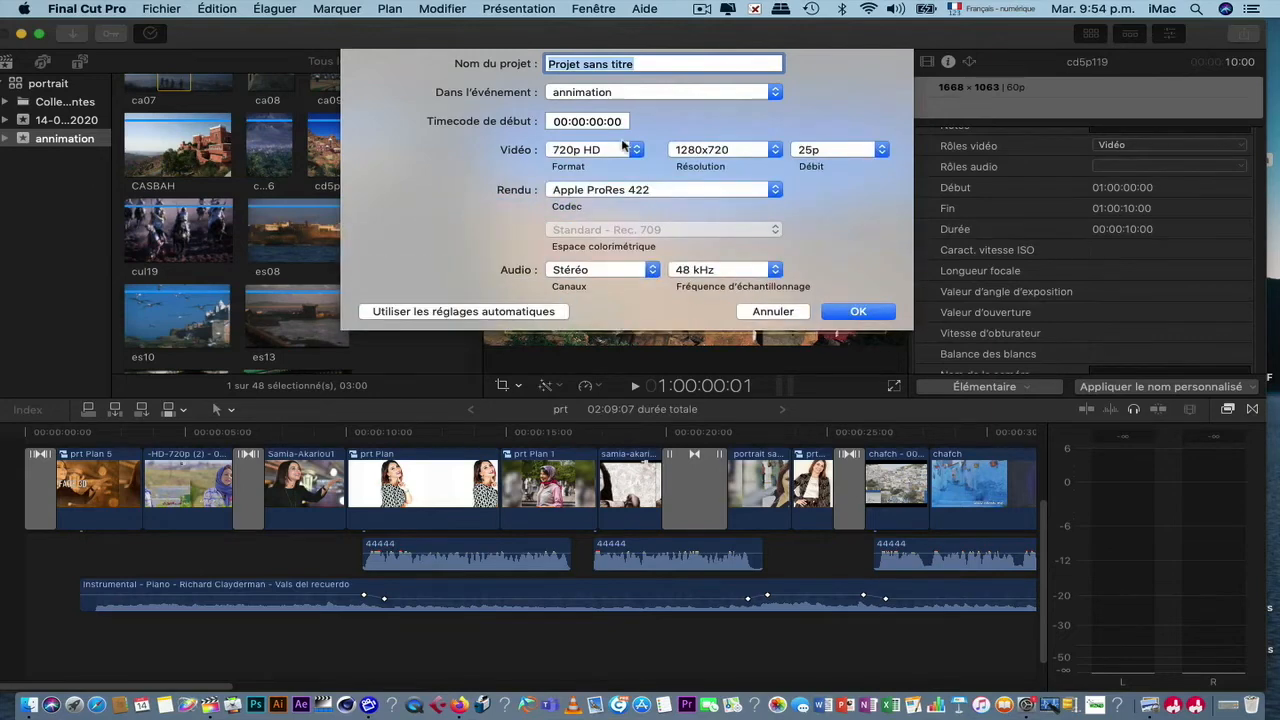
pyautogui.click(623, 146)
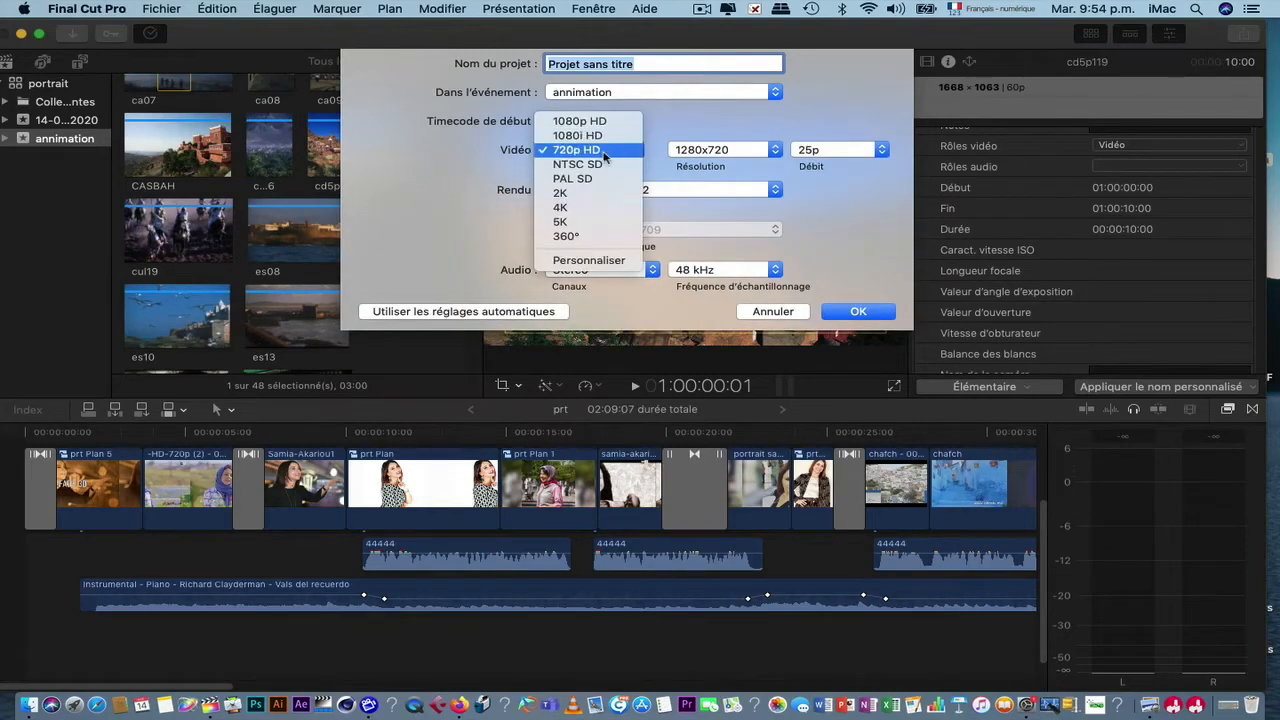
pyautogui.click(604, 152)
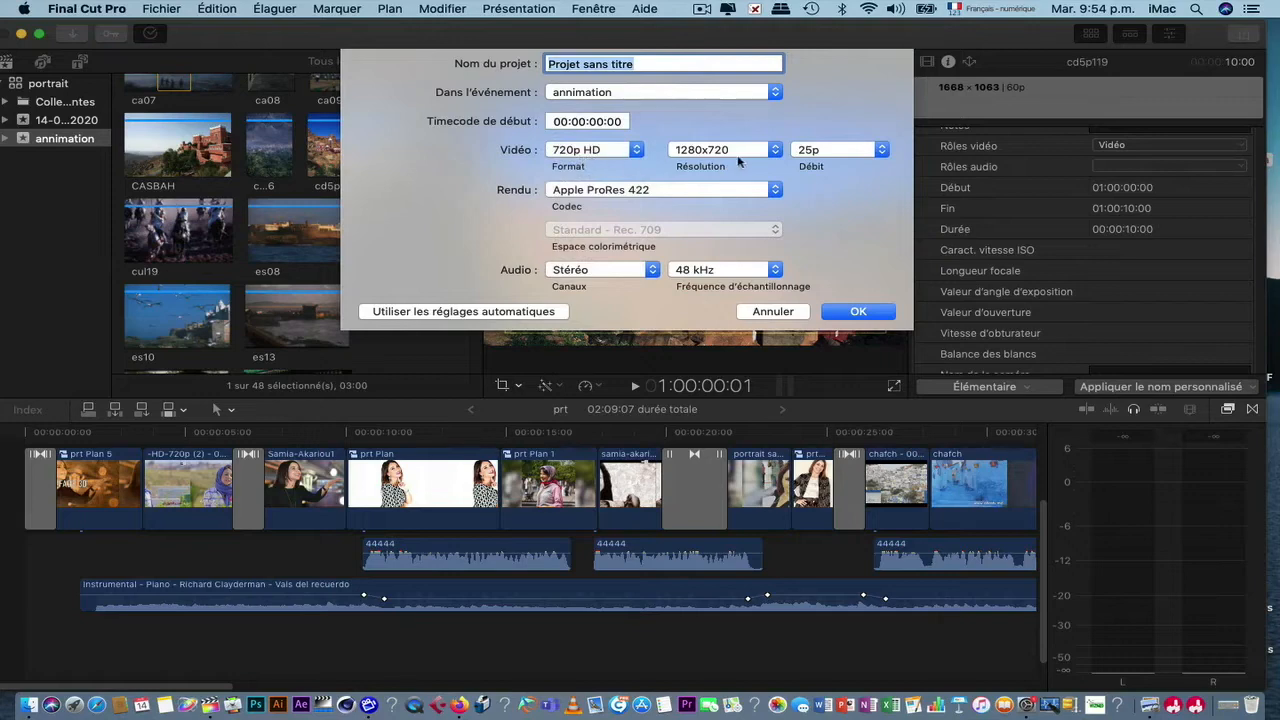
pyautogui.click(882, 150)
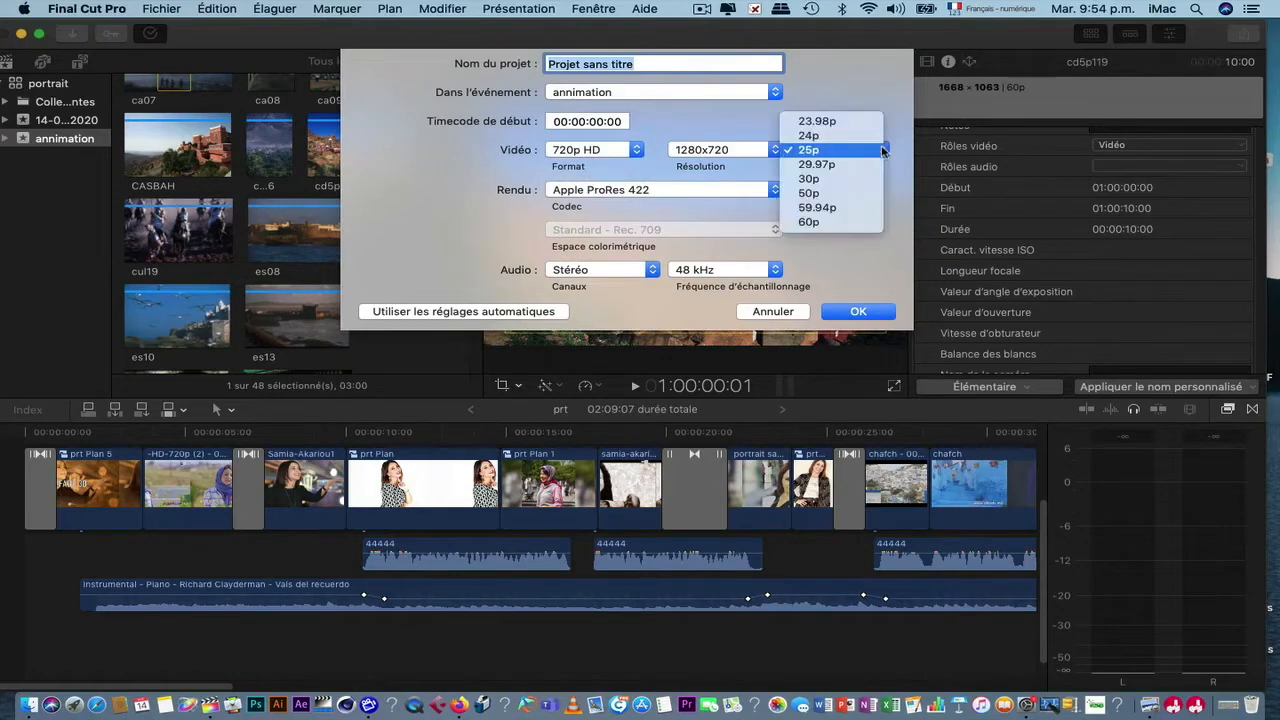
pyautogui.click(882, 150)
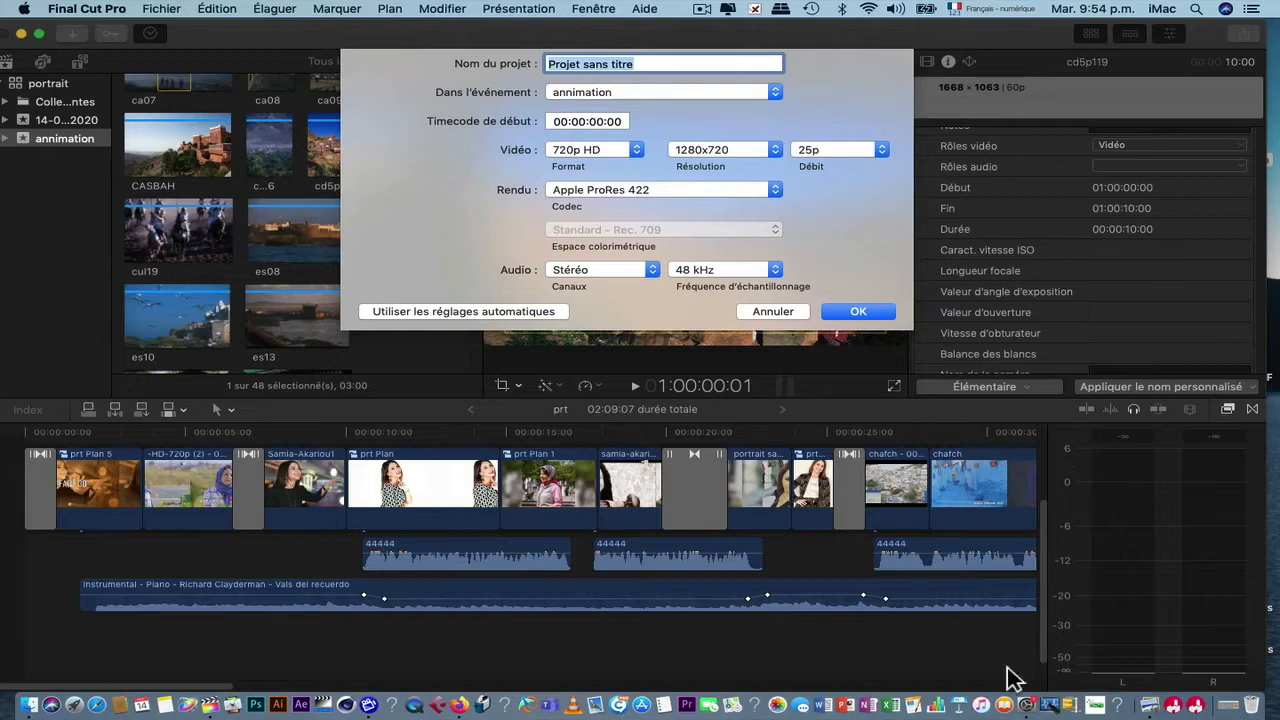
# Step: Name the new project "animation" using the on-screen keyboard and create it
pyautogui.click(1106, 690)
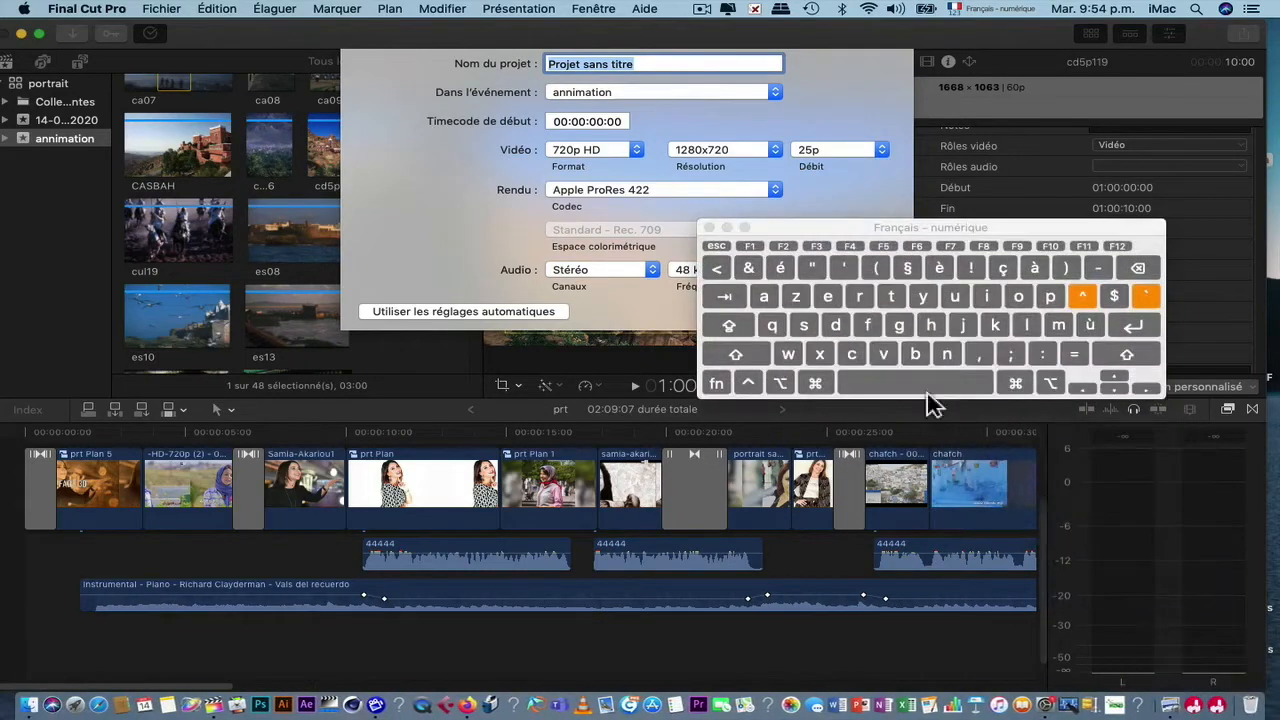
pyautogui.click(762, 298)
pyautogui.click(946, 354)
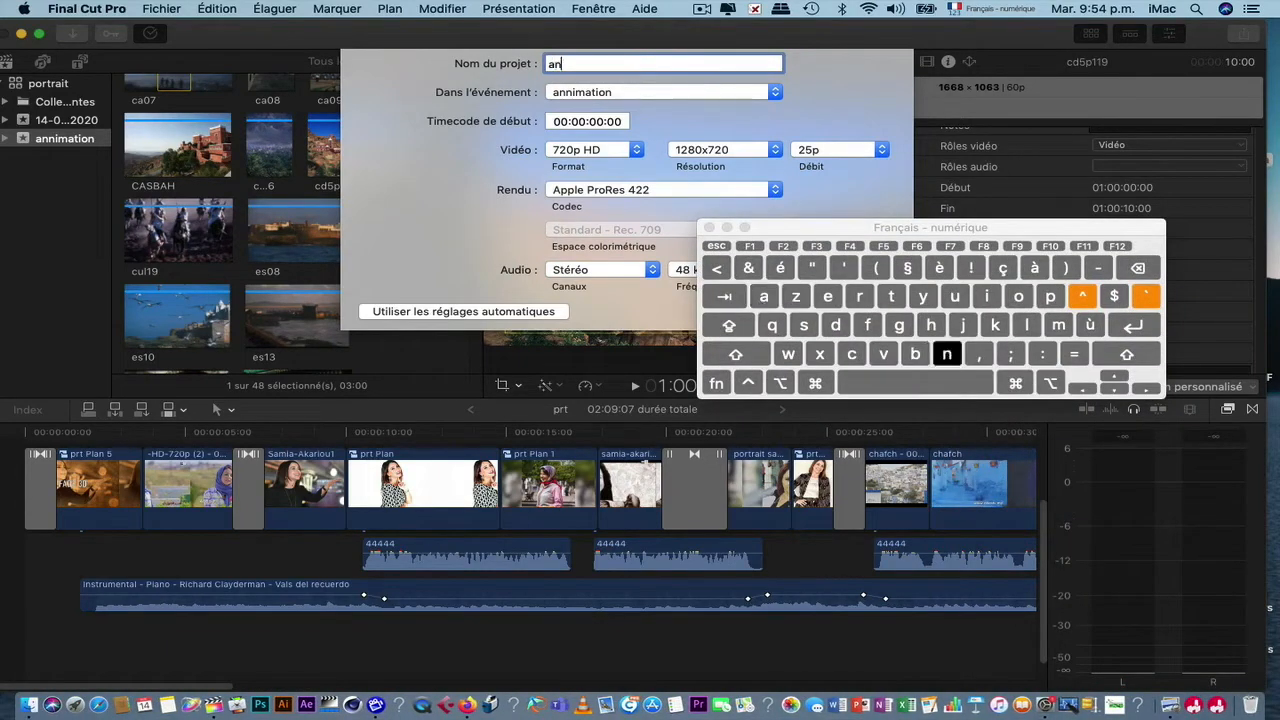
pyautogui.click(986, 296)
pyautogui.click(1058, 325)
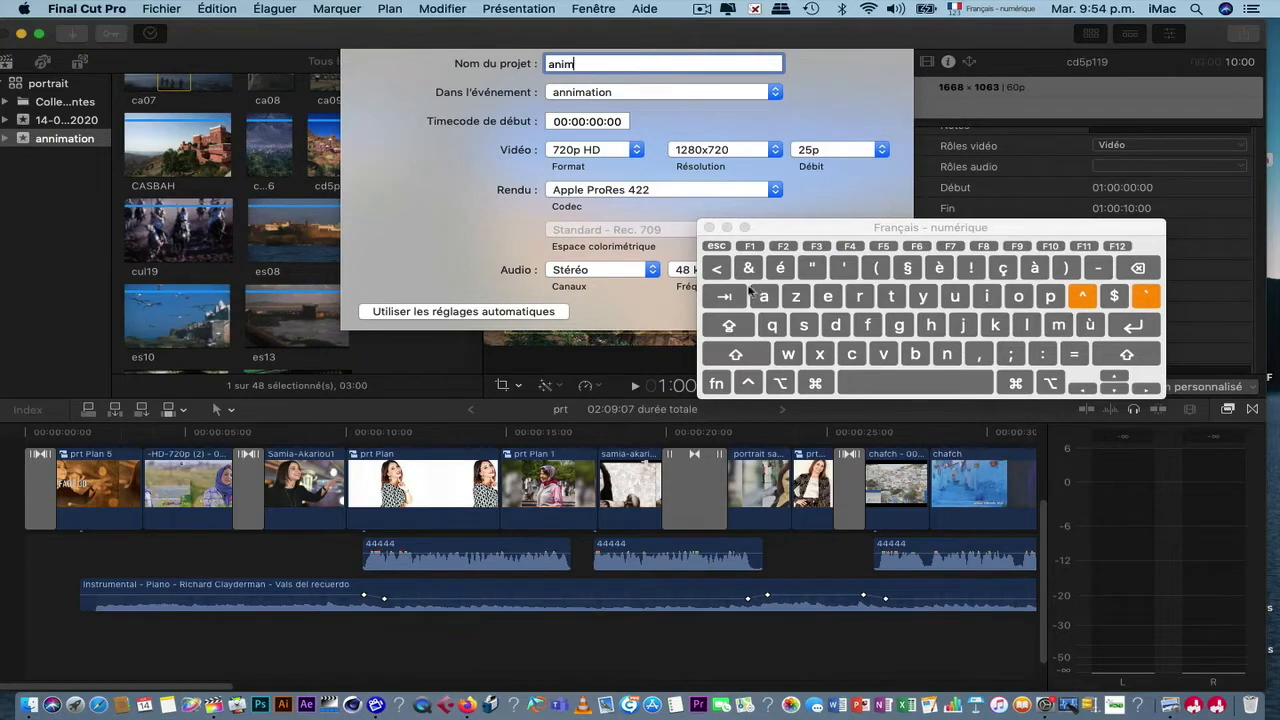
pyautogui.click(764, 296)
pyautogui.click(891, 296)
pyautogui.click(1018, 296)
pyautogui.click(946, 354)
pyautogui.click(725, 228)
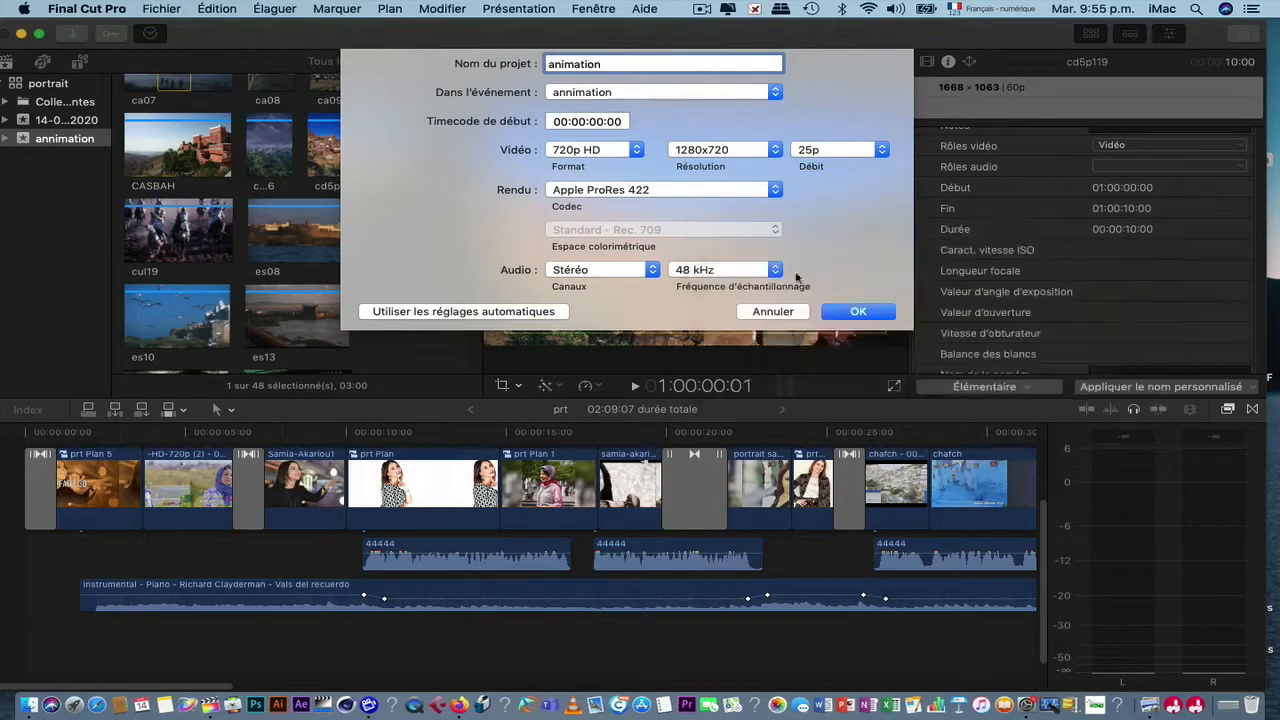
pyautogui.click(857, 311)
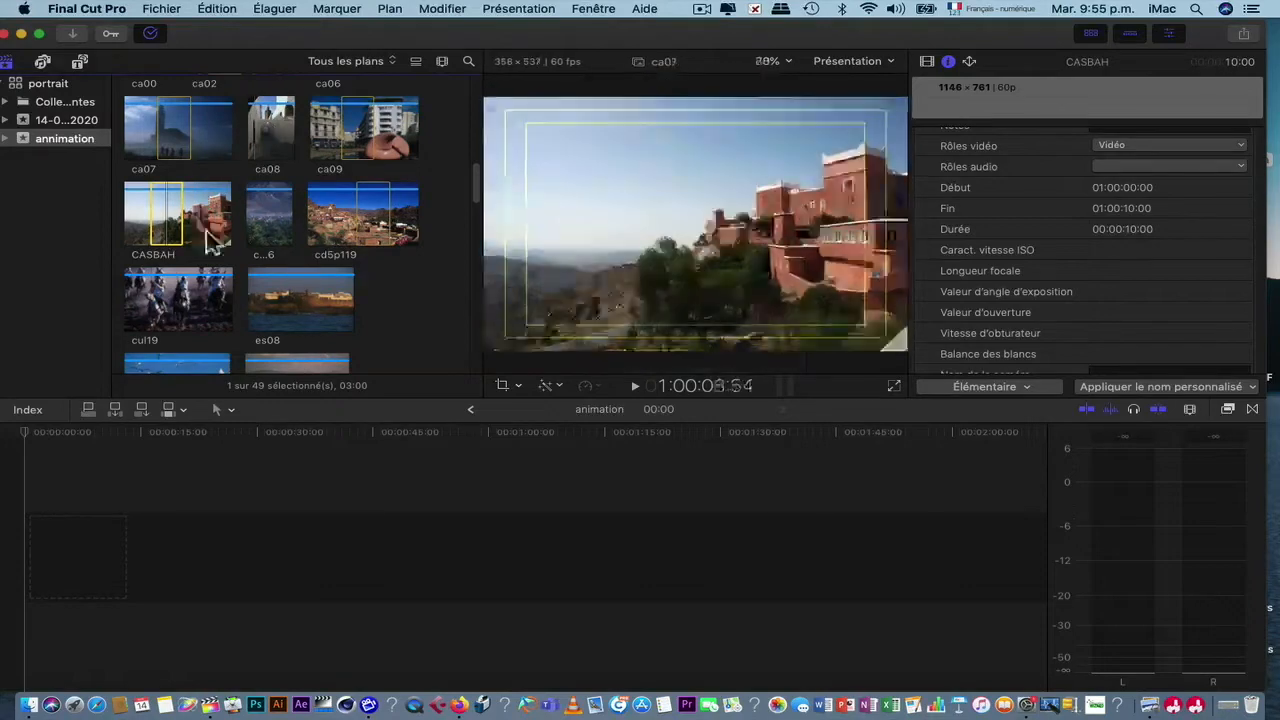
# Step: Look through the annimation event's photos for a first image to place in the empty timeline
pyautogui.scroll(5, 257, 196)
pyautogui.scroll(3, 257, 196)
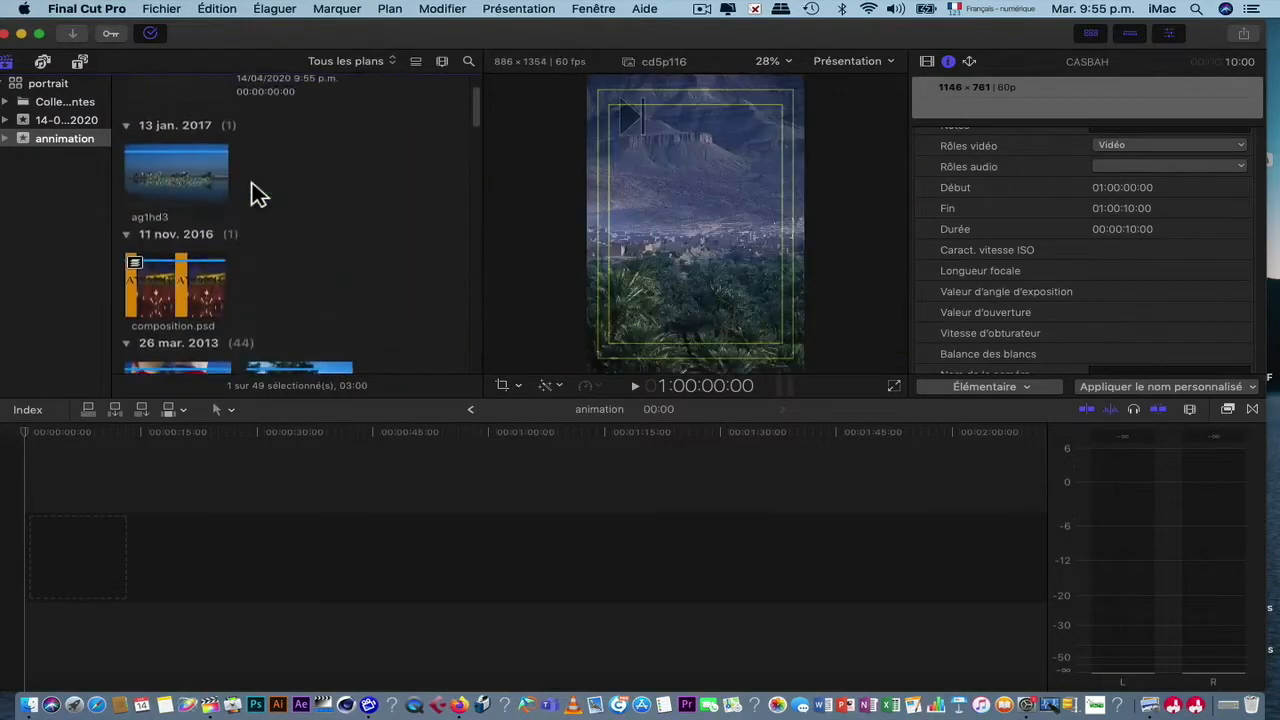
pyautogui.scroll(-10, 257, 196)
pyautogui.scroll(-15, 257, 196)
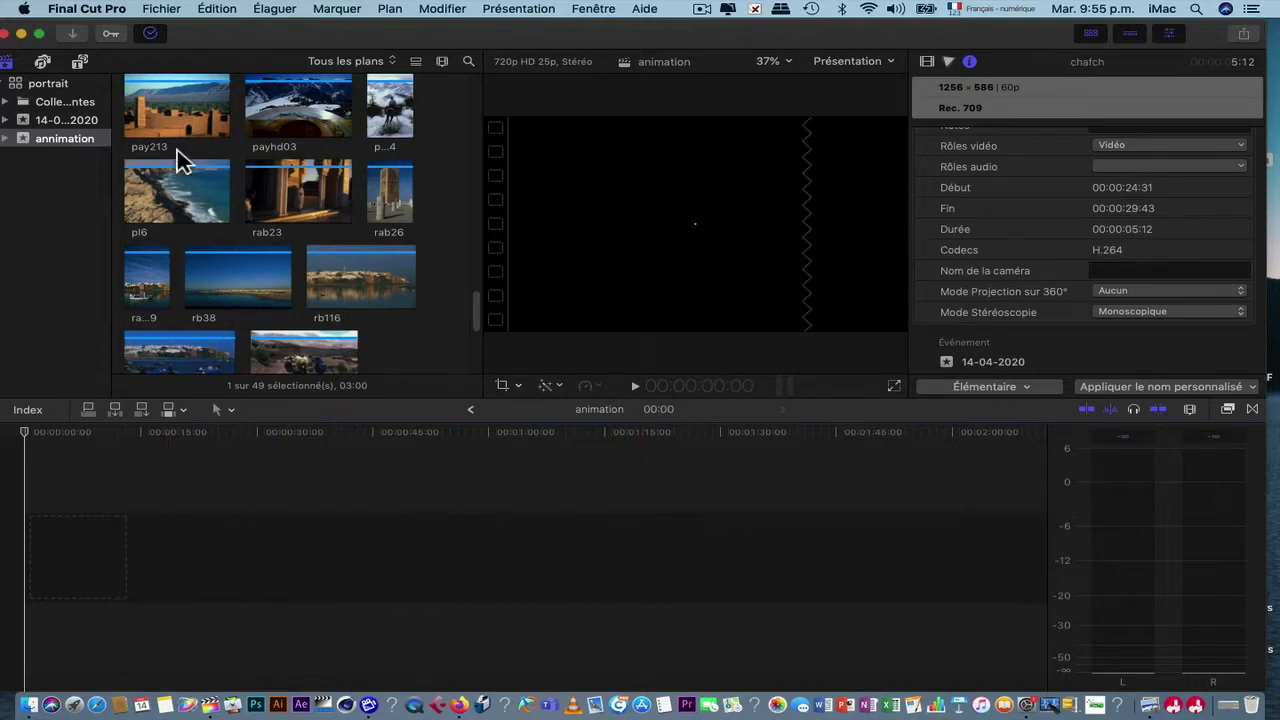
pyautogui.moveTo(167, 110); pyautogui.dragTo(203, 114)
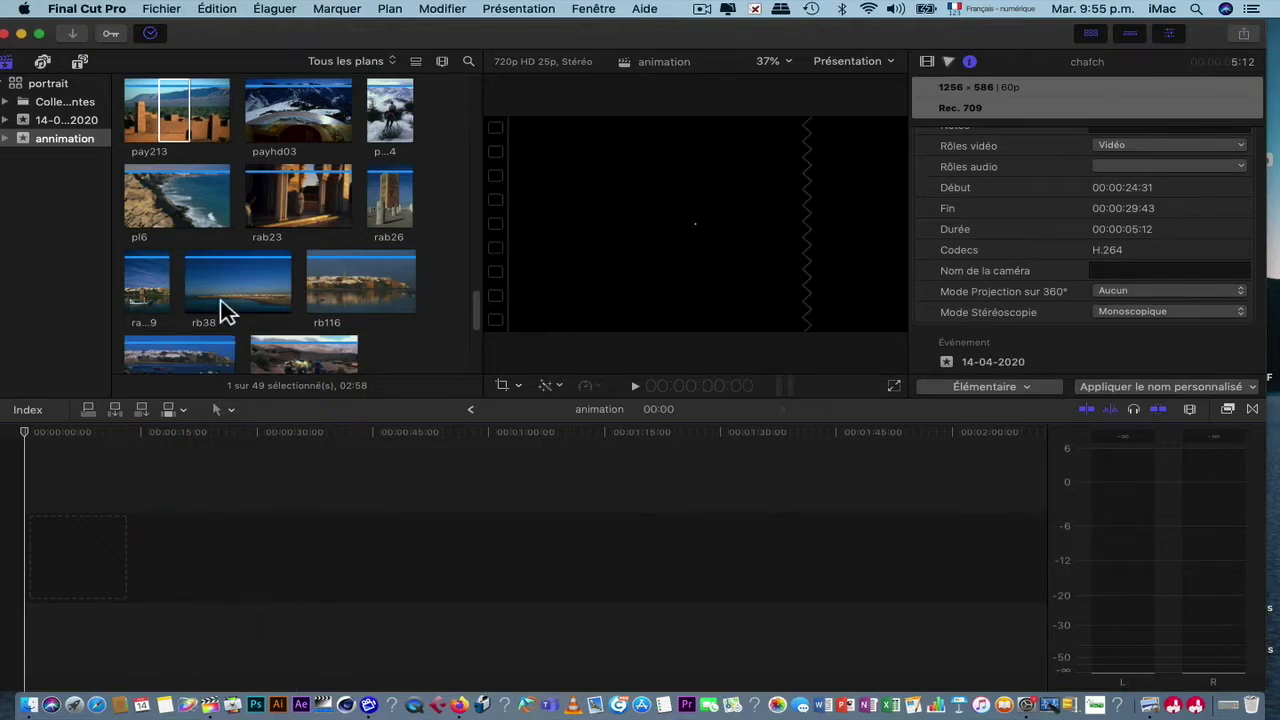
pyautogui.scroll(3, 286, 200)
pyautogui.scroll(5, 288, 203)
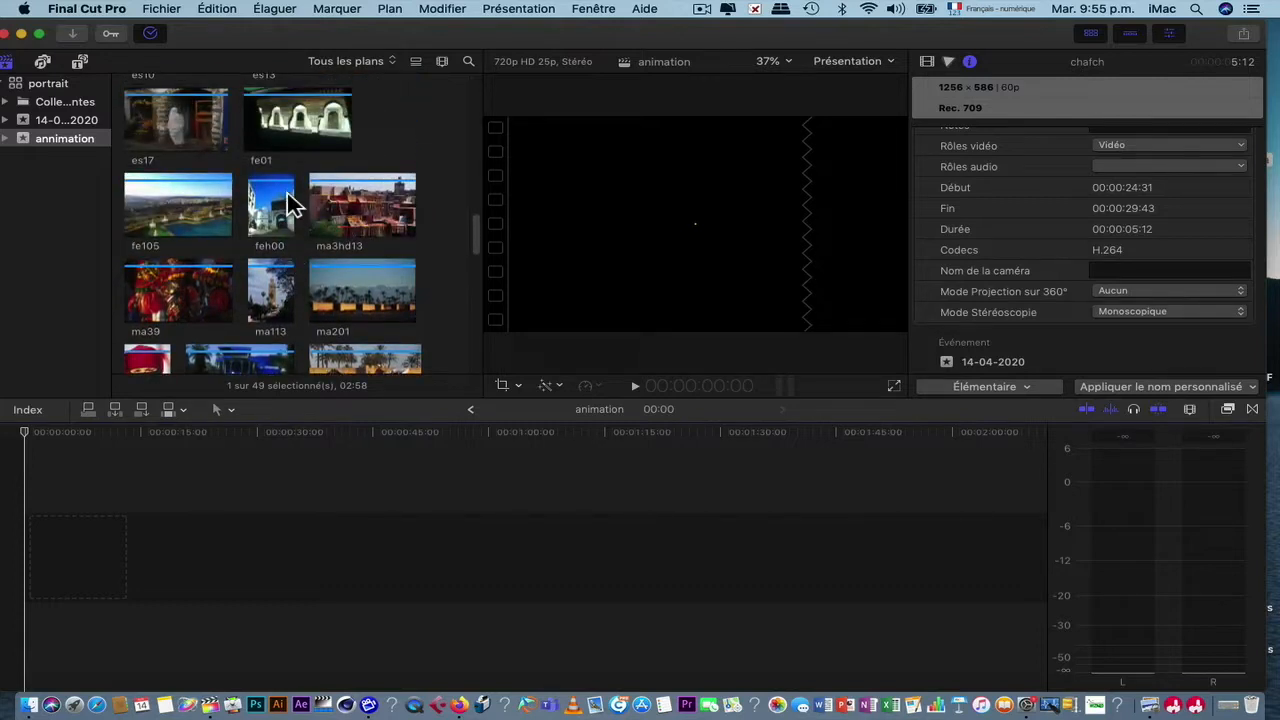
pyautogui.scroll(5, 287, 200)
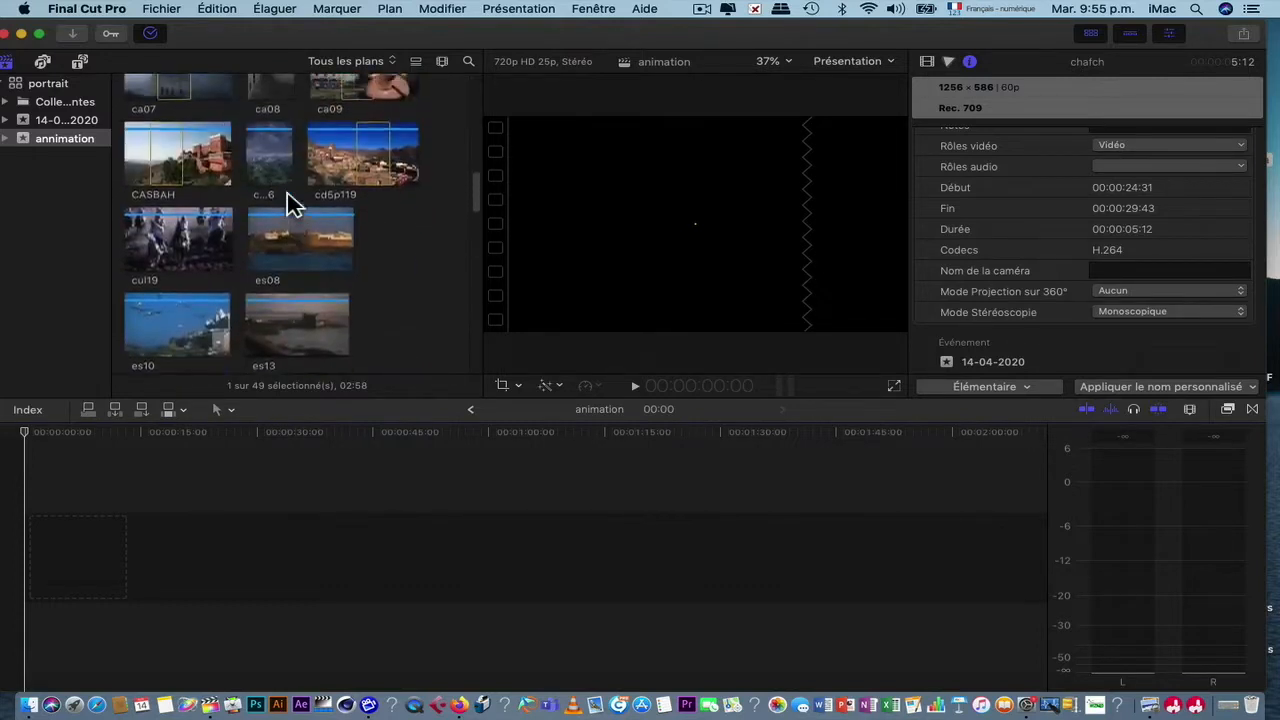
# Step: Append a 3-second range of the cd5p119 photo to the animation project's timeline
pyautogui.click(382, 177)
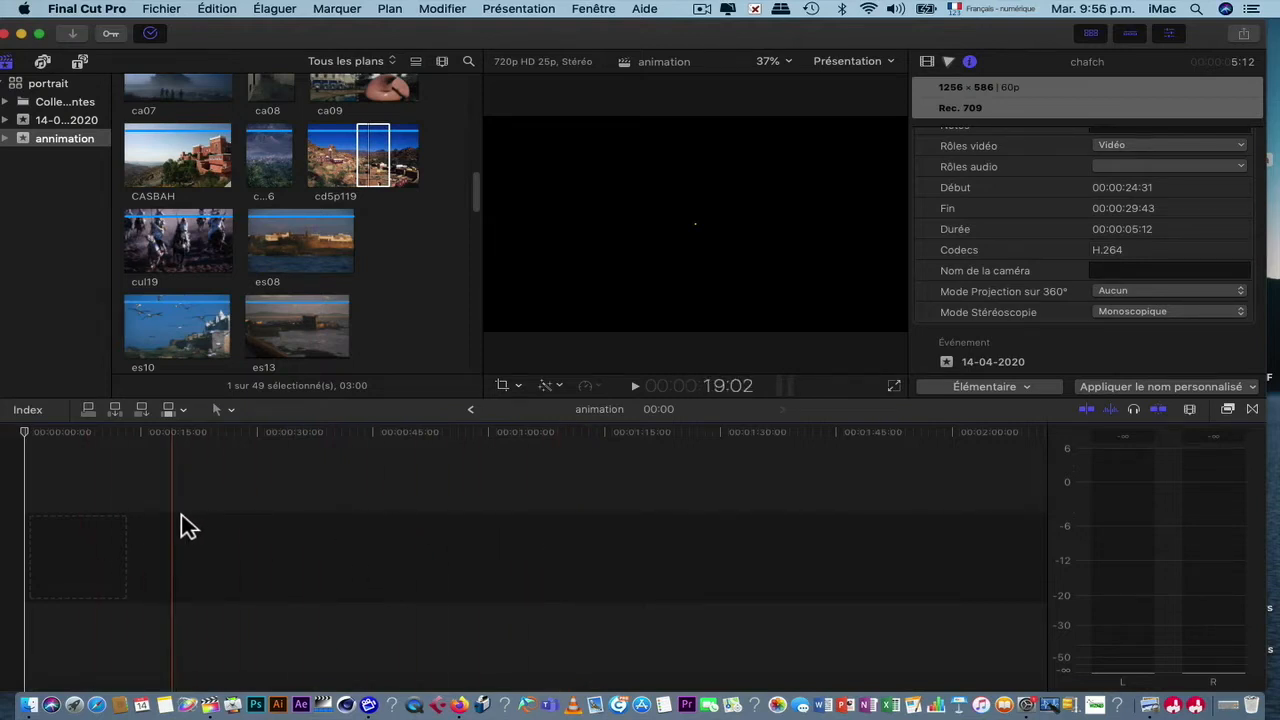
pyautogui.click(386, 143)
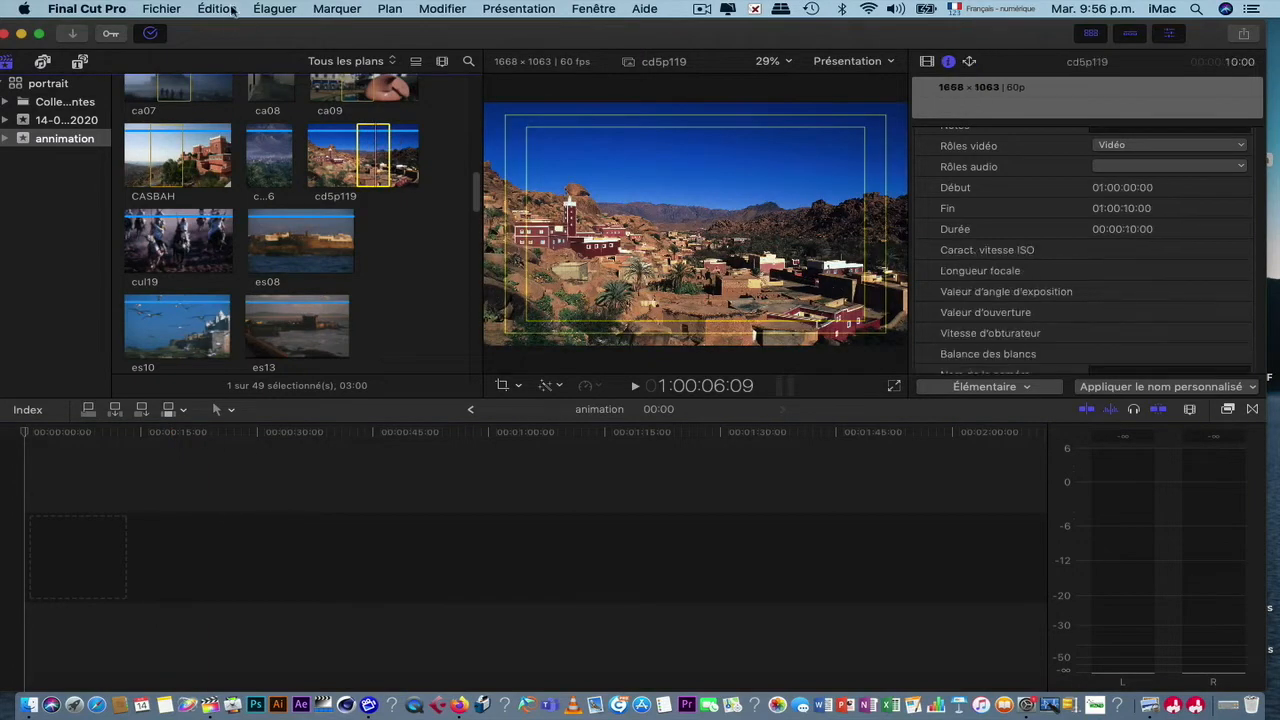
pyautogui.click(231, 9)
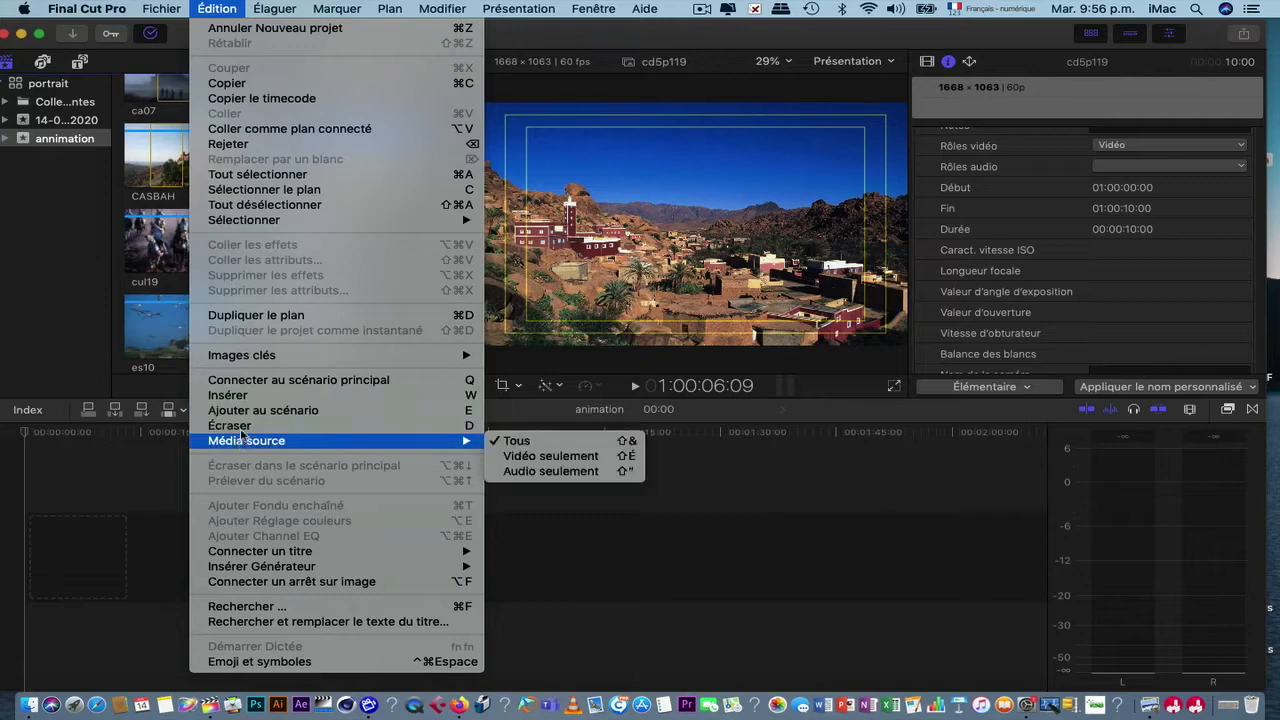
pyautogui.click(55, 522)
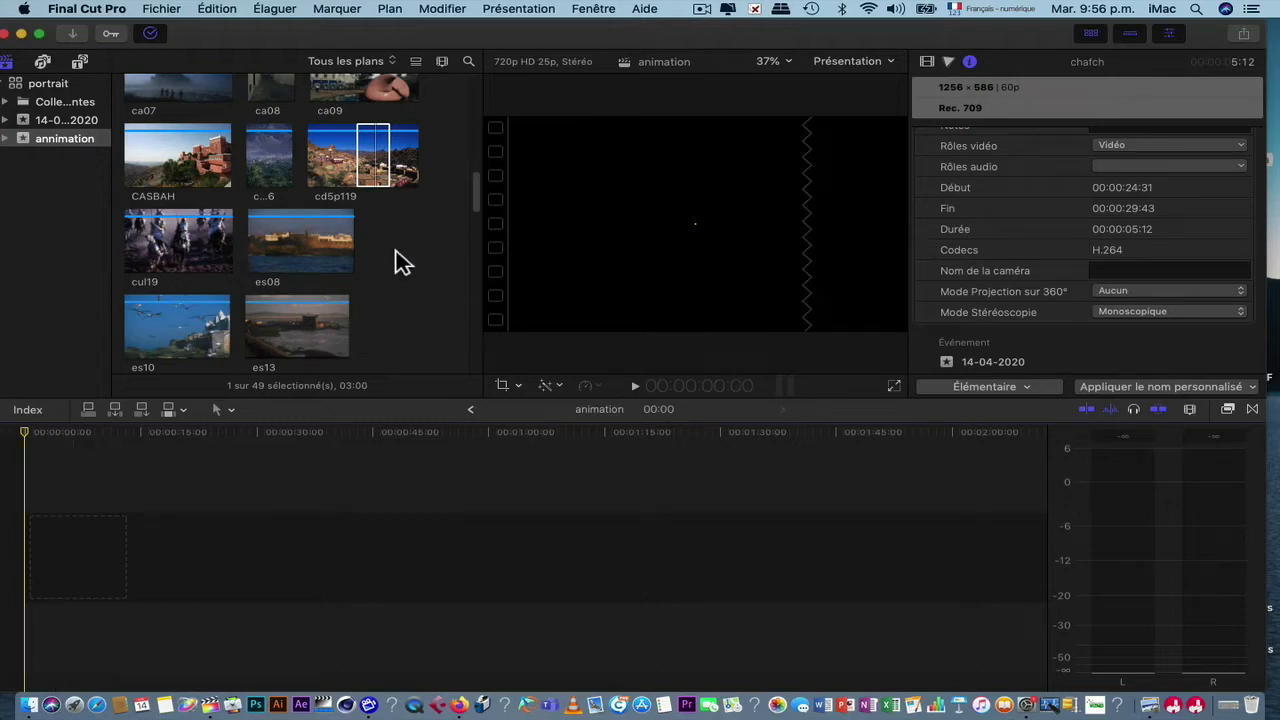
pyautogui.click(400, 155)
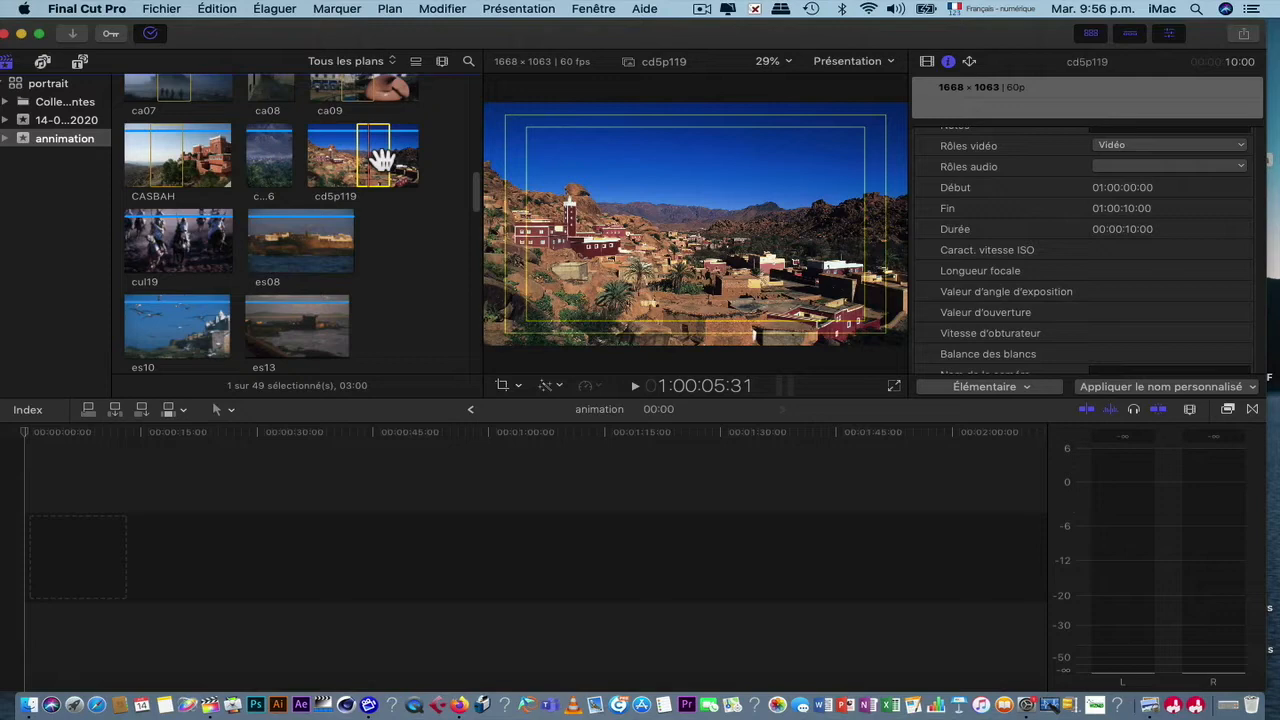
pyautogui.press('e')
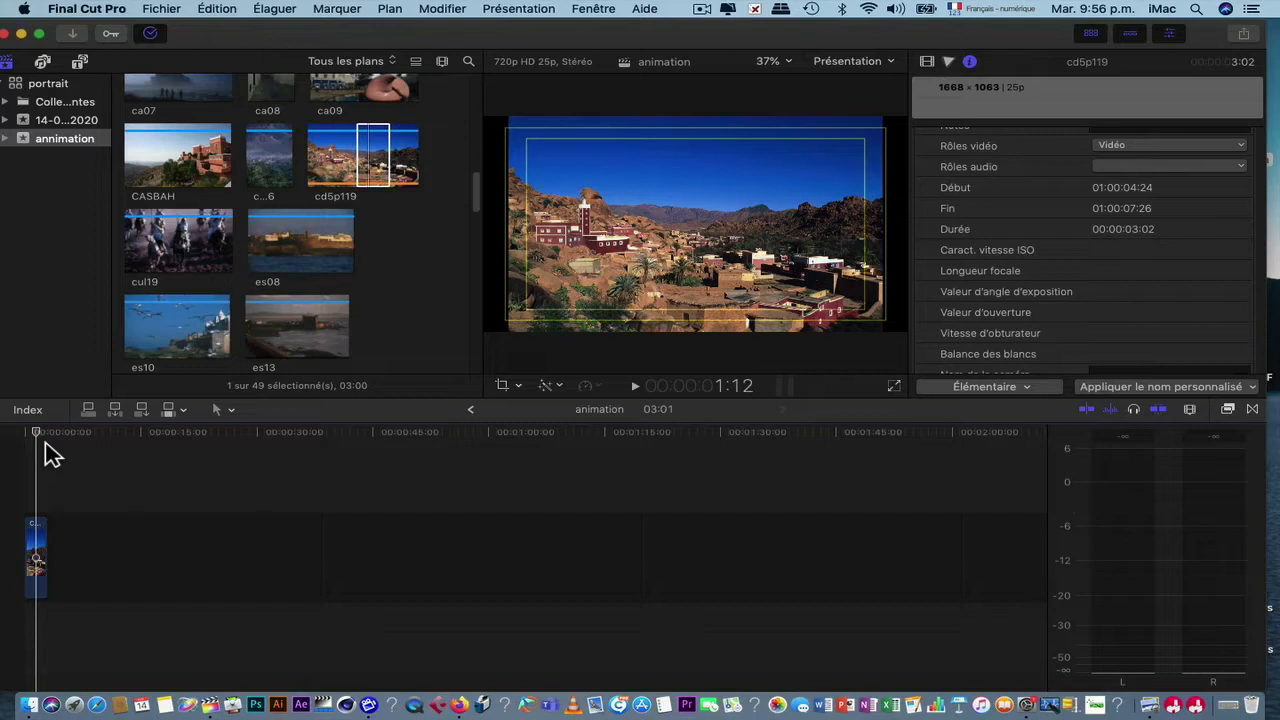
pyautogui.press('super+plus')
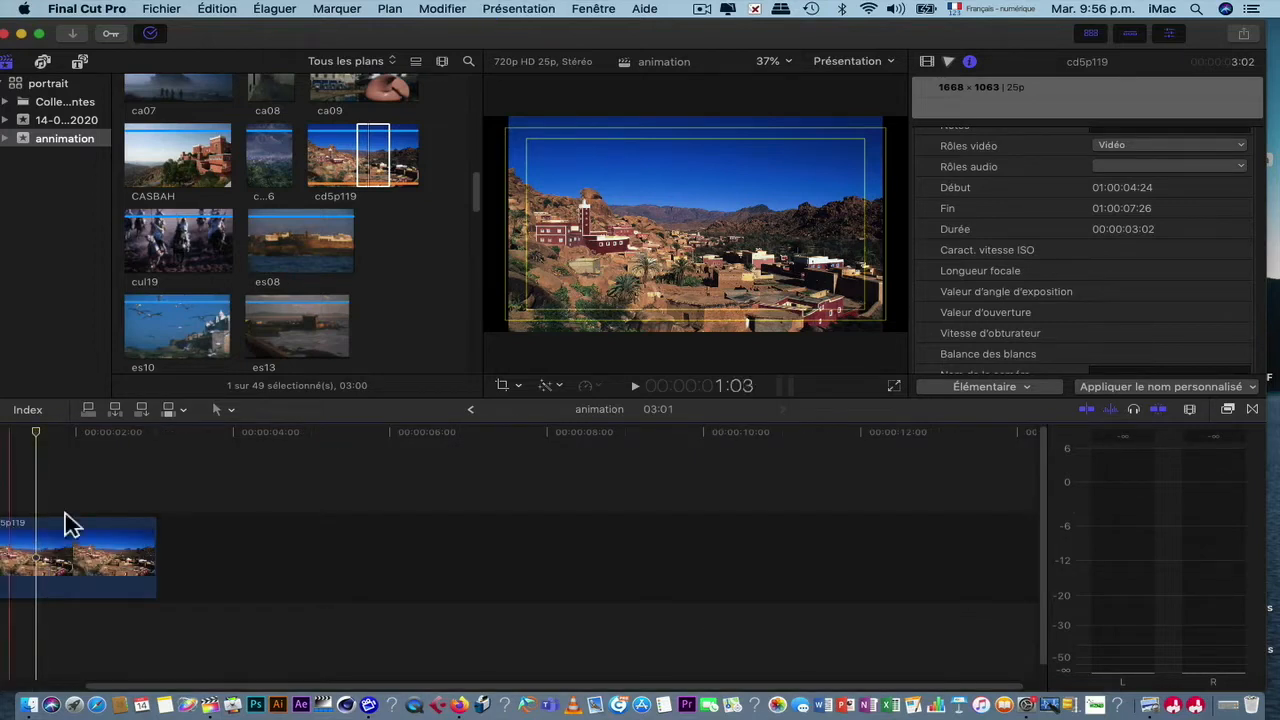
# Step: Select the cd5p119 clip in the timeline to check its duration
pyautogui.hscroll(-3, 180, 460)
pyautogui.hscroll(-4, 140, 500)
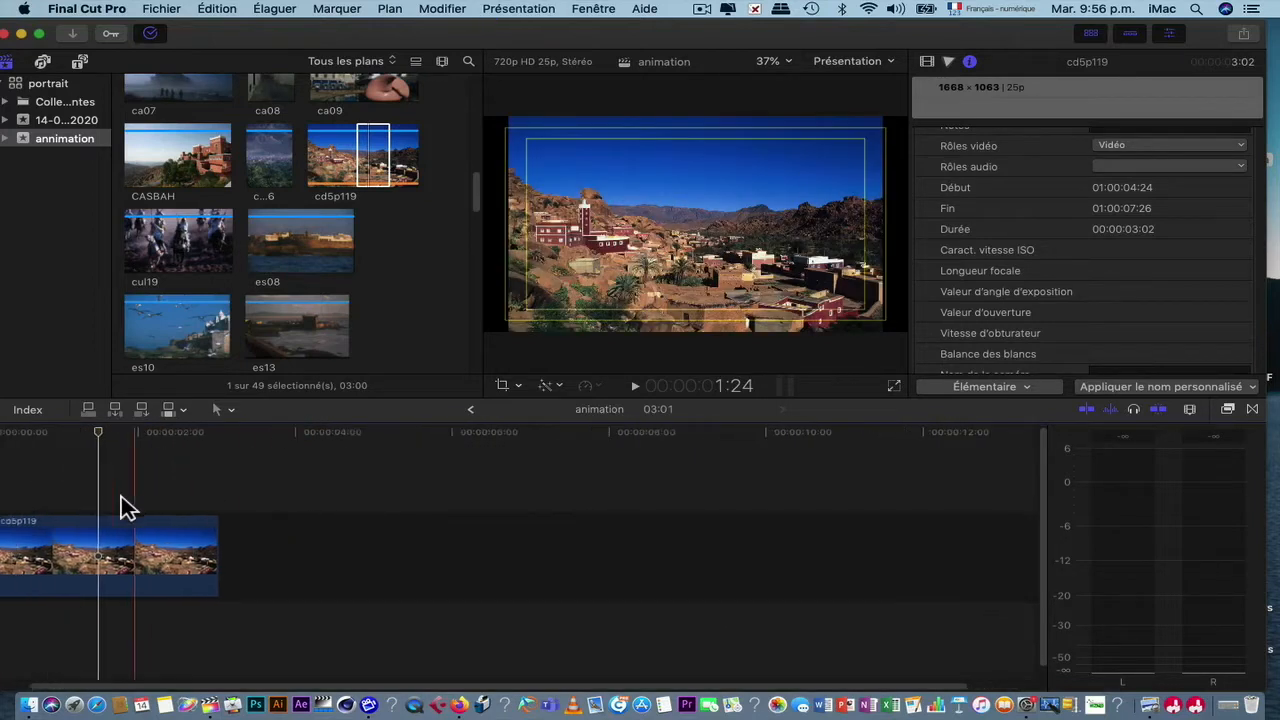
pyautogui.click(140, 558)
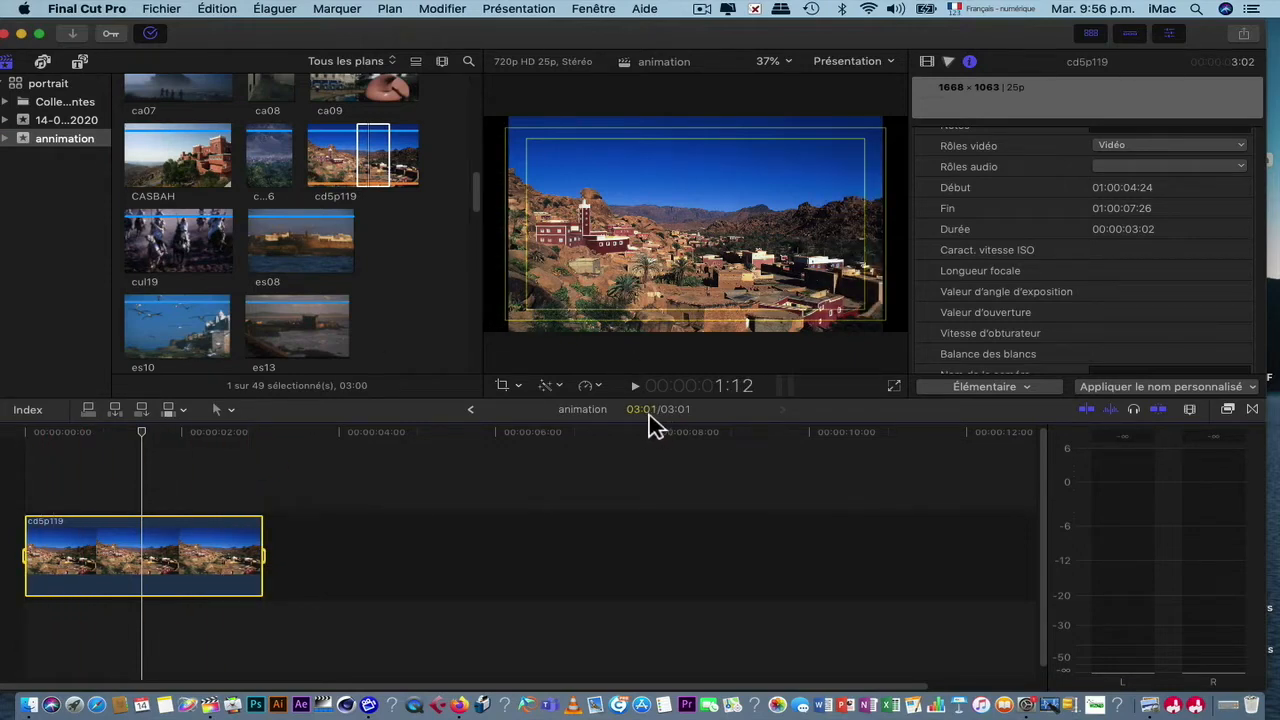
# Step: Append a 3-second range of the CASBAH photo to the animation timeline, following cd5p119
pyautogui.click(200, 186)
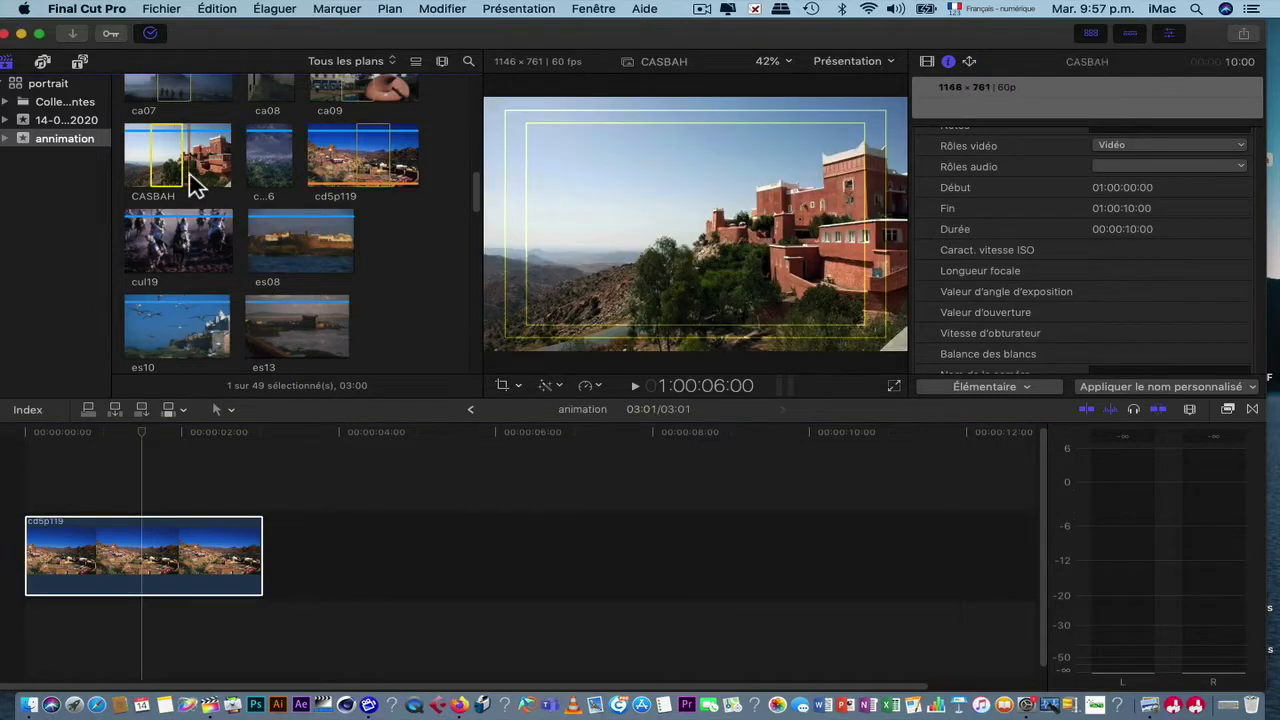
pyautogui.press('e')
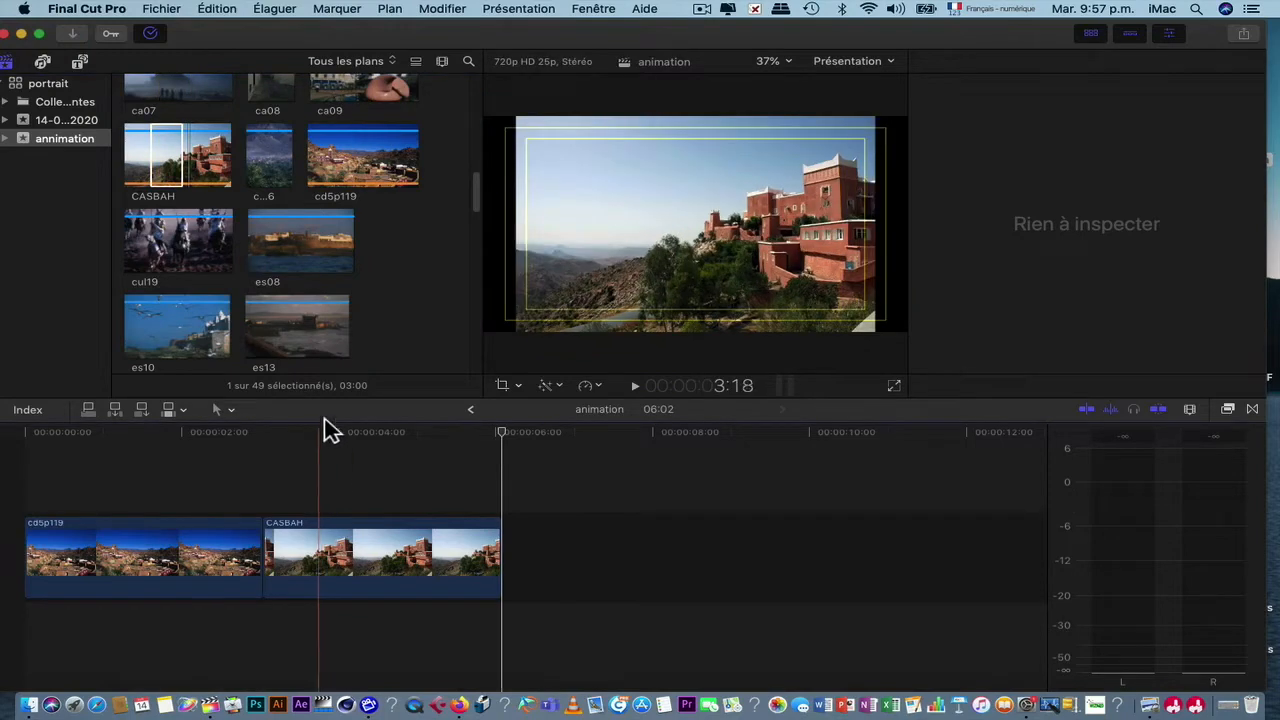
# Step: Filter the annimation event's browser to show only unused clips (Inutilisés)
pyautogui.click(234, 187)
pyautogui.scroll(5, 234, 187)
pyautogui.scroll(5, 234, 187)
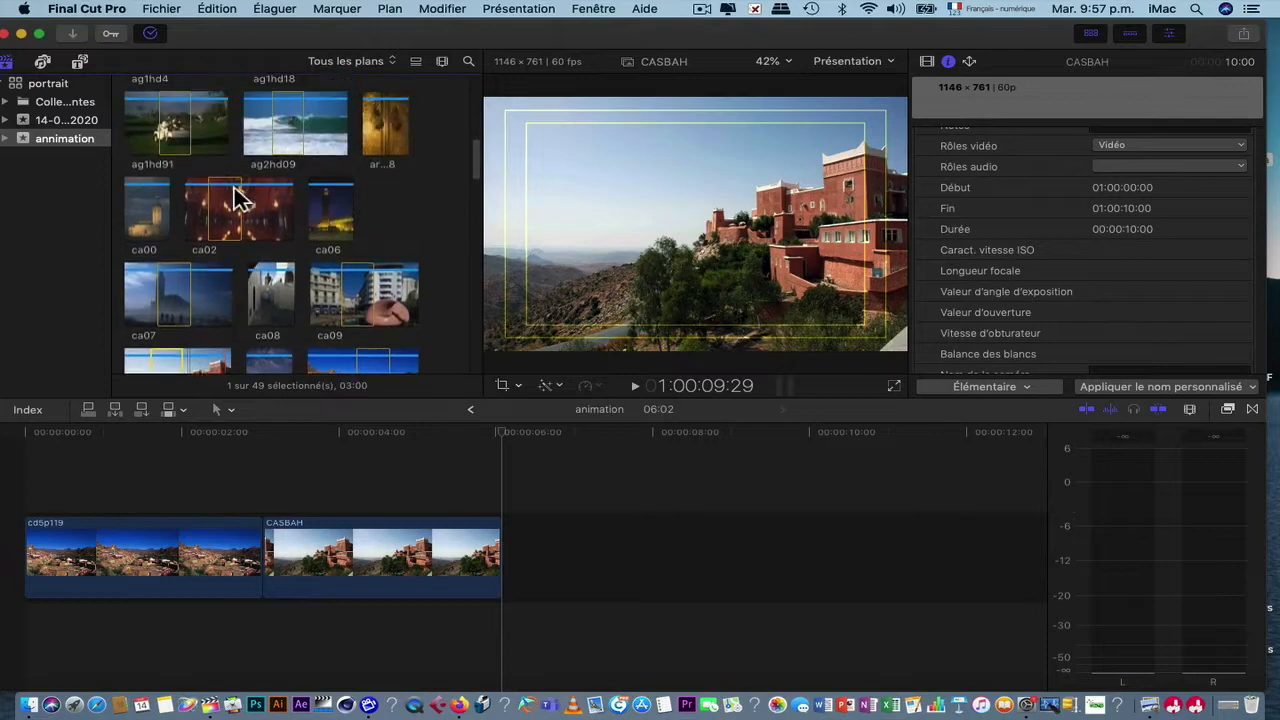
pyautogui.scroll(-5, 234, 187)
pyautogui.scroll(2, 234, 187)
pyautogui.scroll(-1, 234, 187)
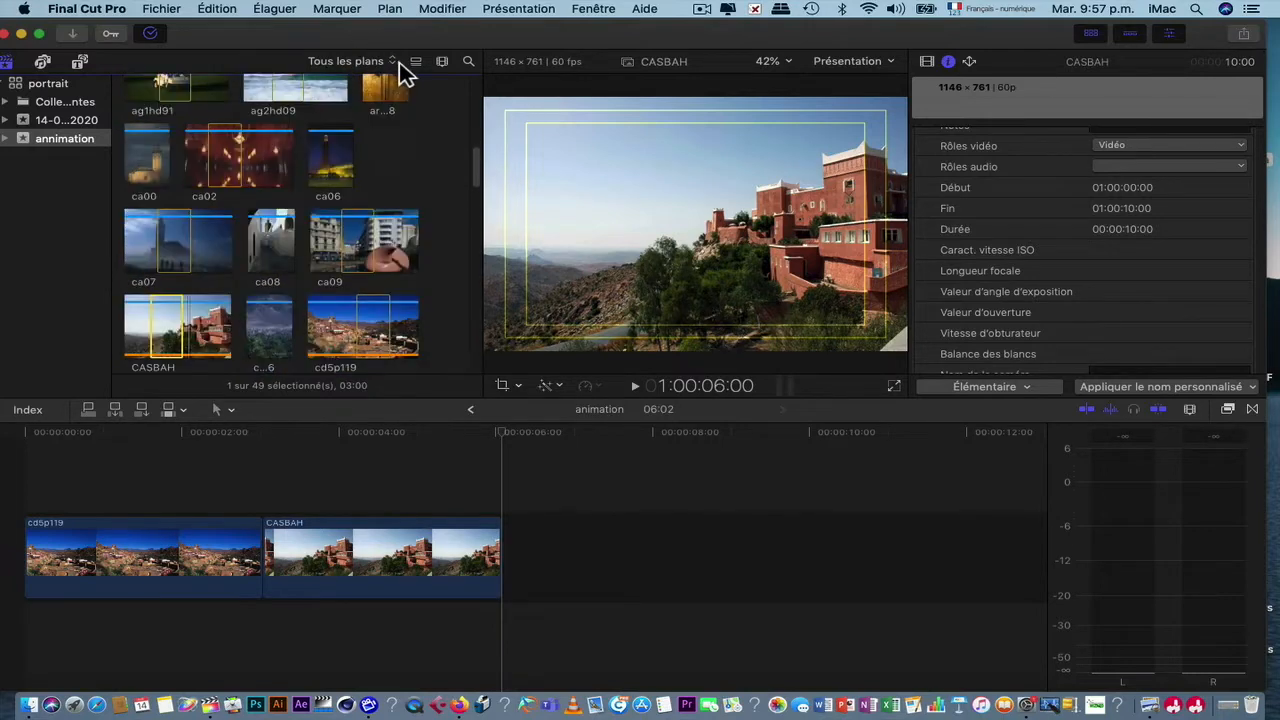
pyautogui.click(392, 63)
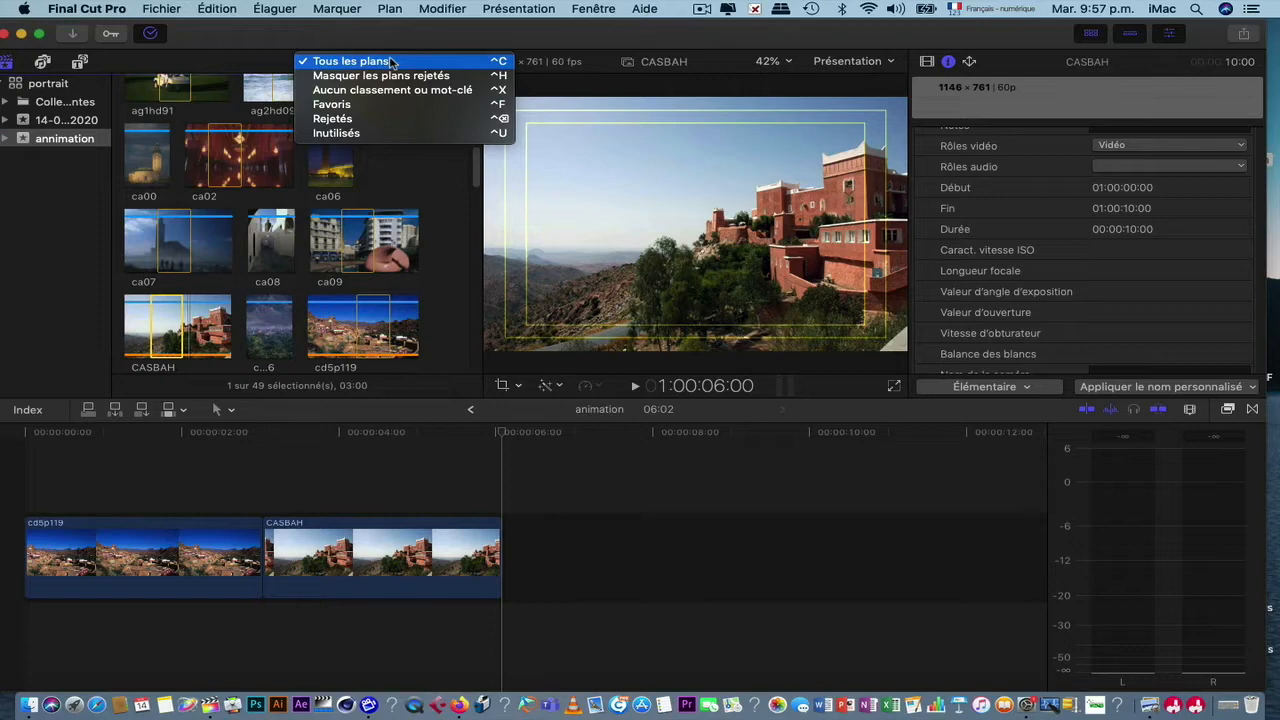
pyautogui.click(330, 134)
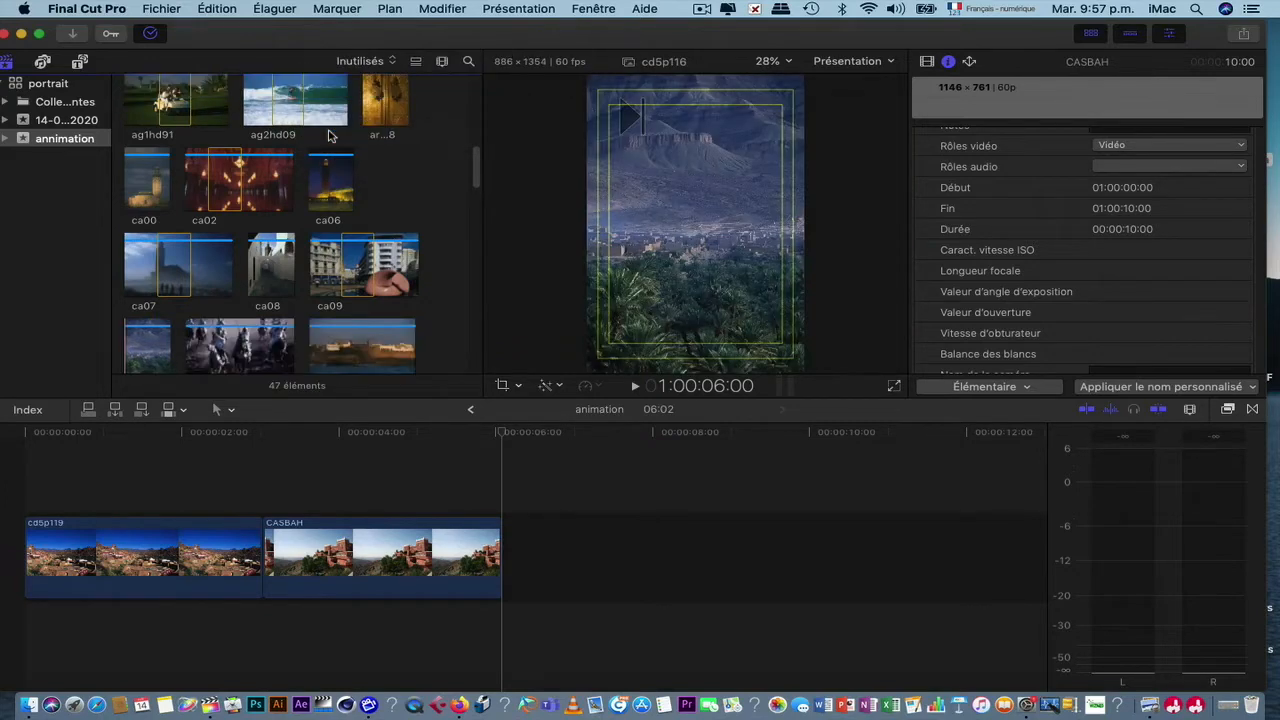
# Step: Find the ag1hd18 golfer photo among the unused clips and append its 3-second range to the timeline
pyautogui.scroll(-15, 305, 243)
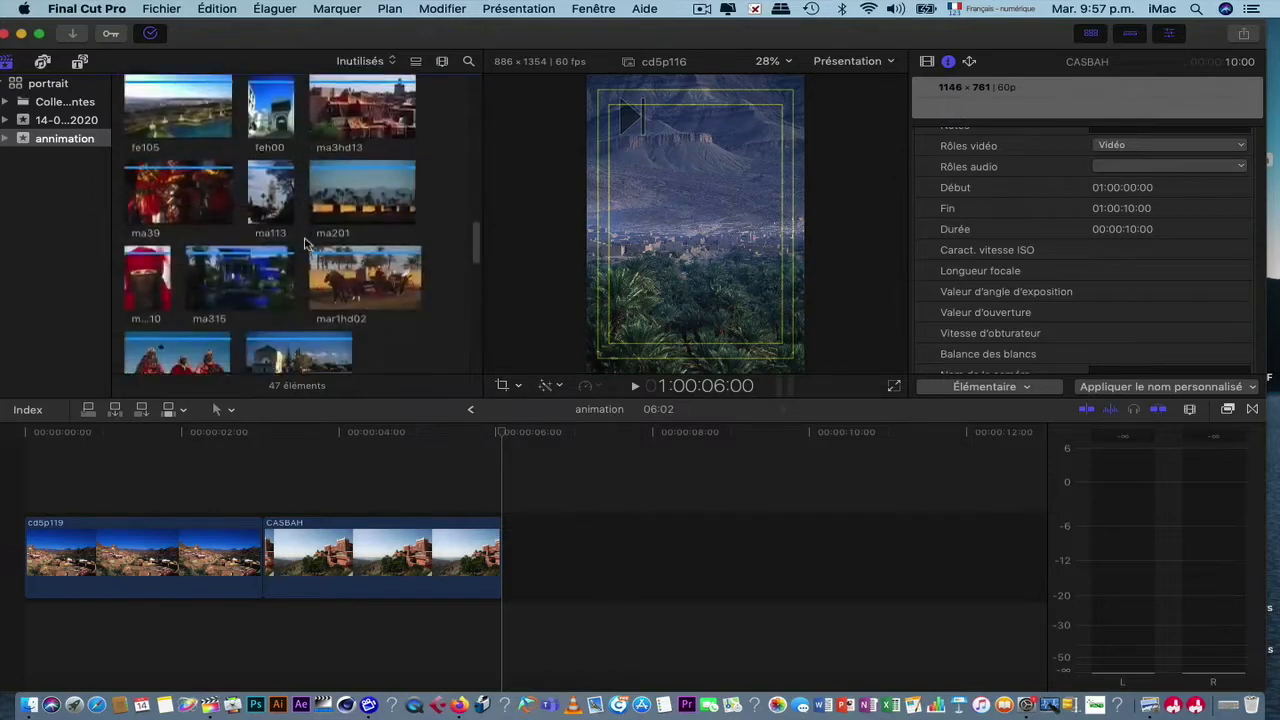
pyautogui.scroll(-10, 305, 243)
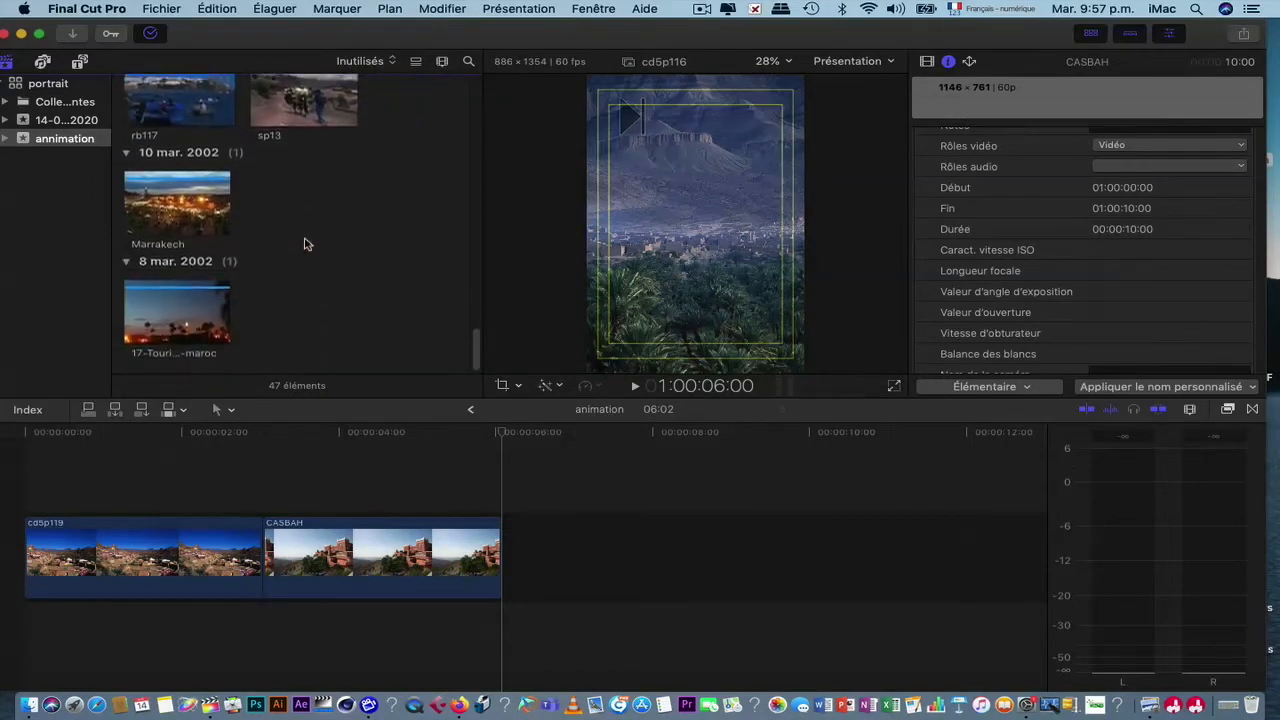
pyautogui.scroll(20, 305, 243)
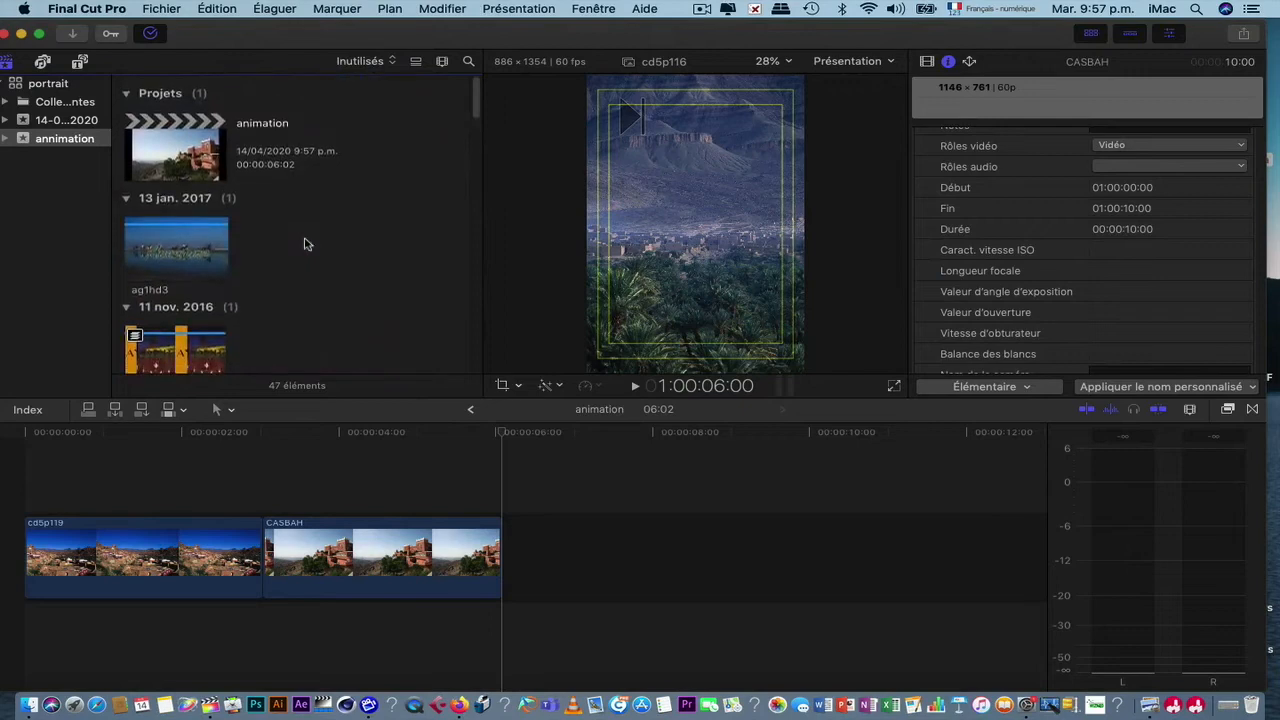
pyautogui.scroll(-3, 305, 243)
pyautogui.scroll(-5, 305, 243)
pyautogui.scroll(4, 305, 240)
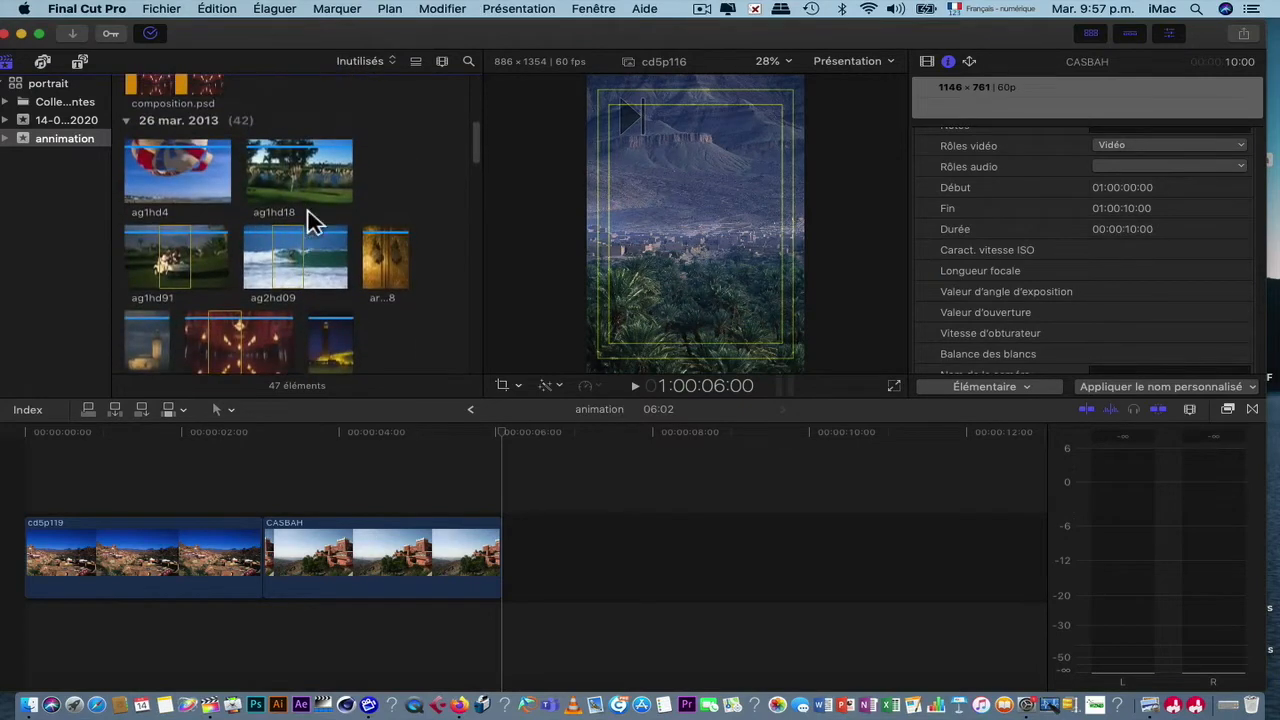
pyautogui.click(304, 188)
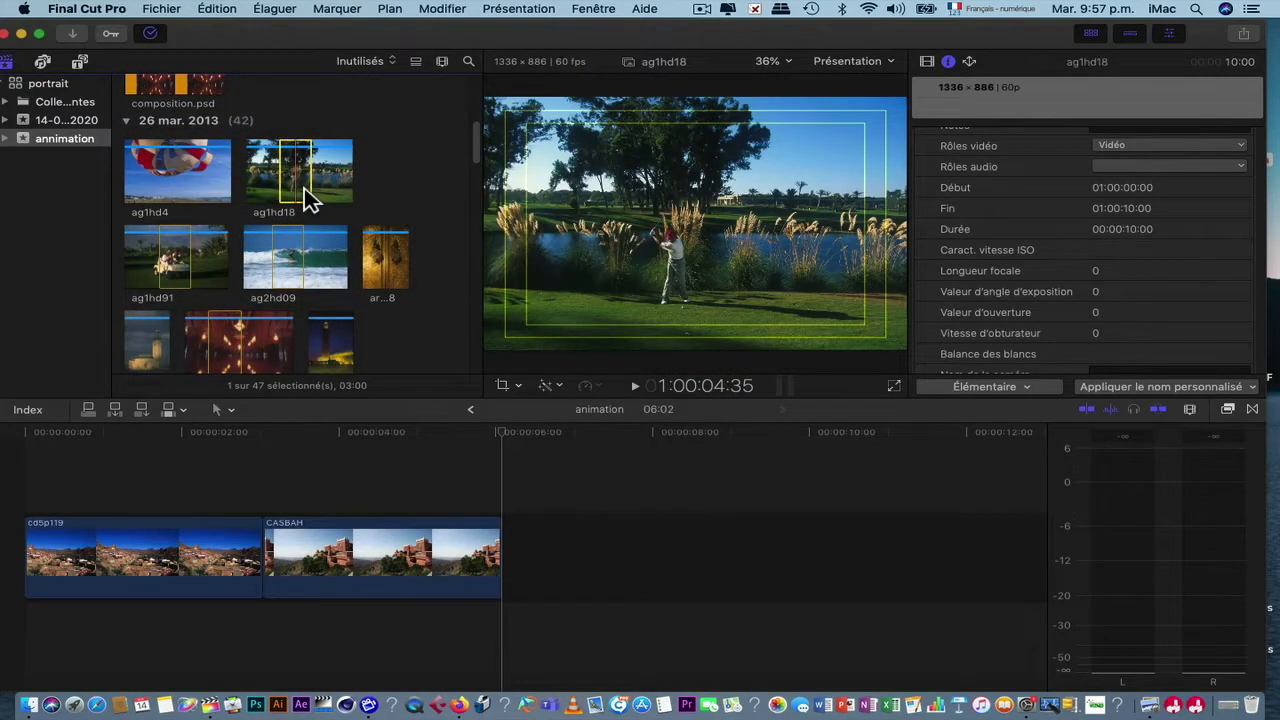
pyautogui.press('e')
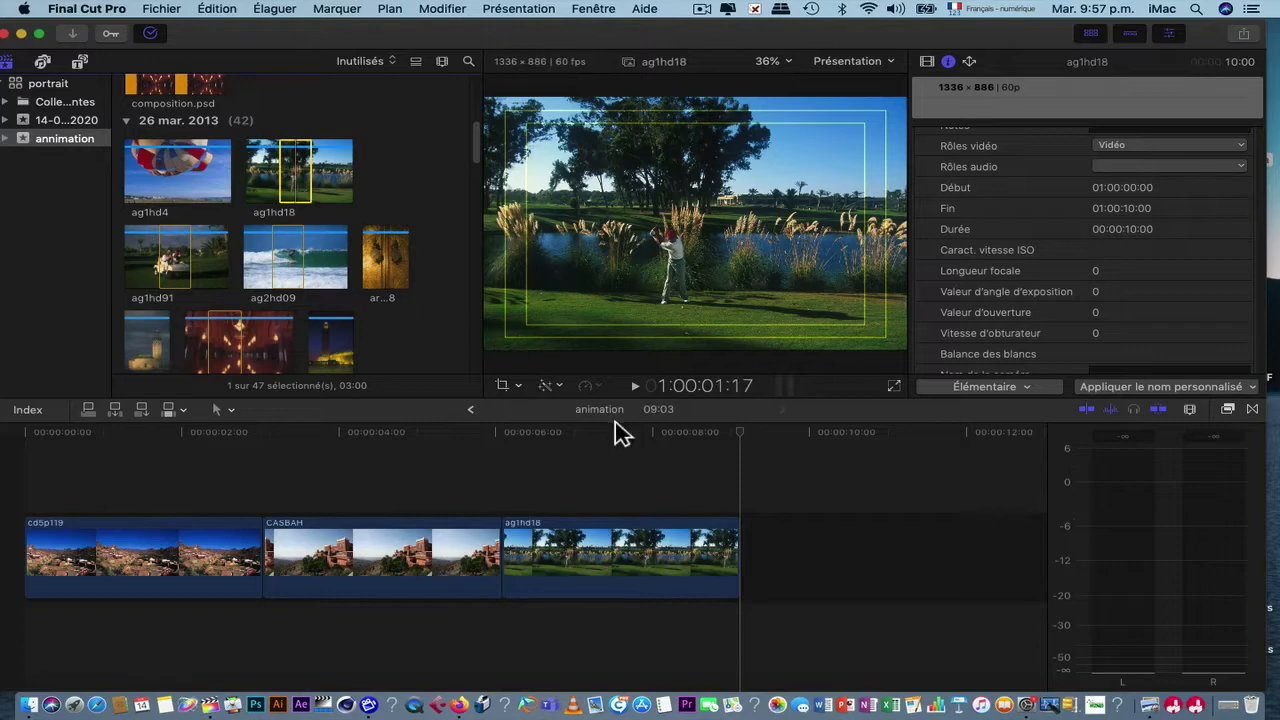
# Step: Park the playhead over the ag1hd18 clip and check whether the browser's display options include used data ranges (Plages de données utilisées)
pyautogui.click(581, 445)
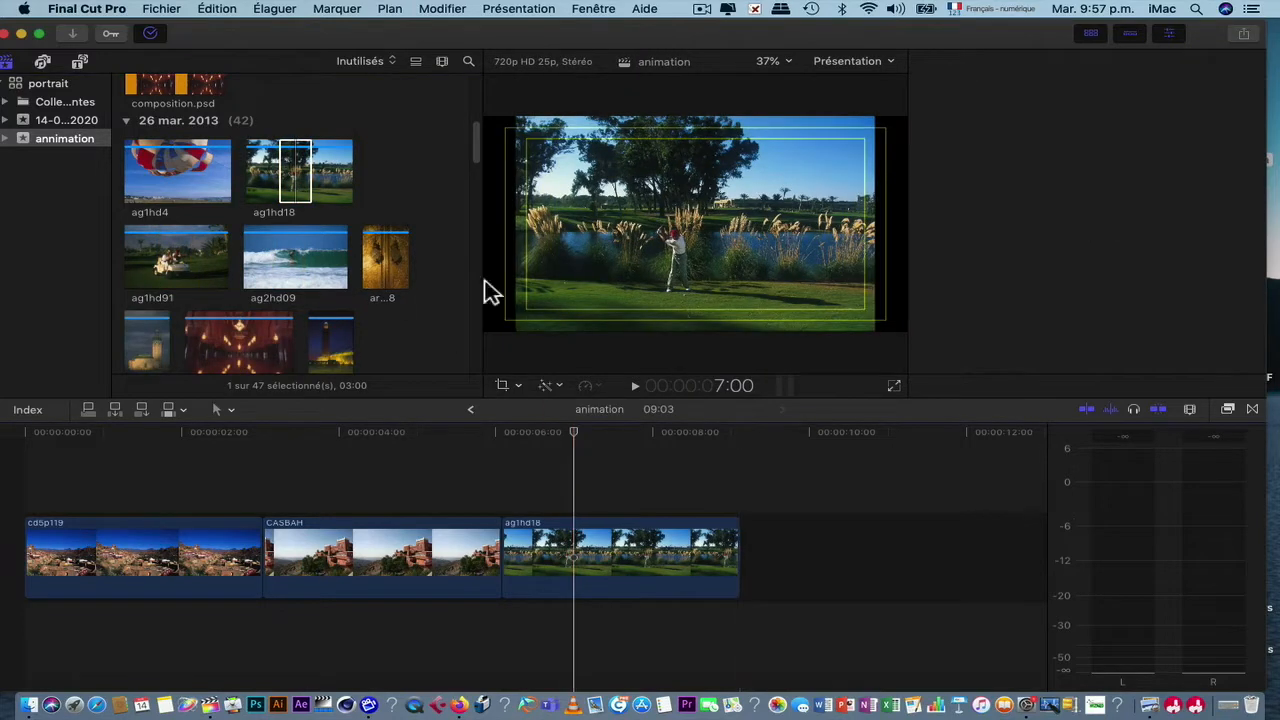
pyautogui.press('super+4')
pyautogui.click(543, 8)
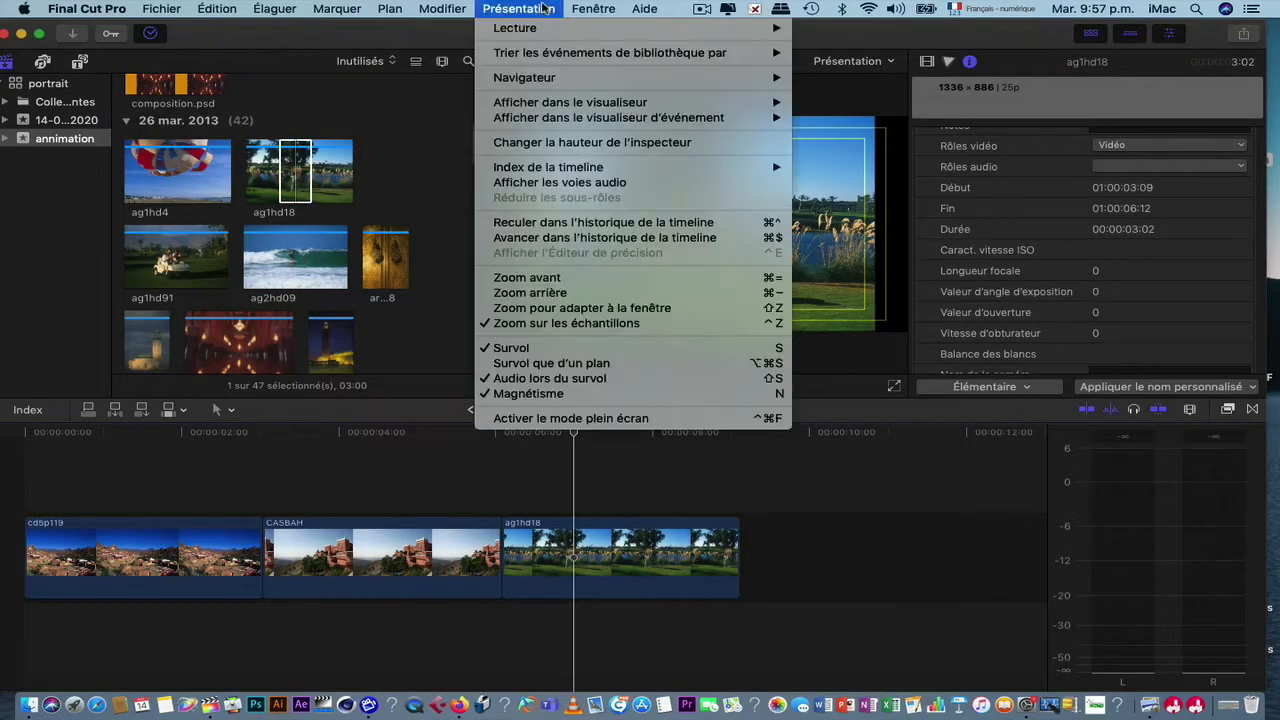
pyautogui.moveTo(568, 77)
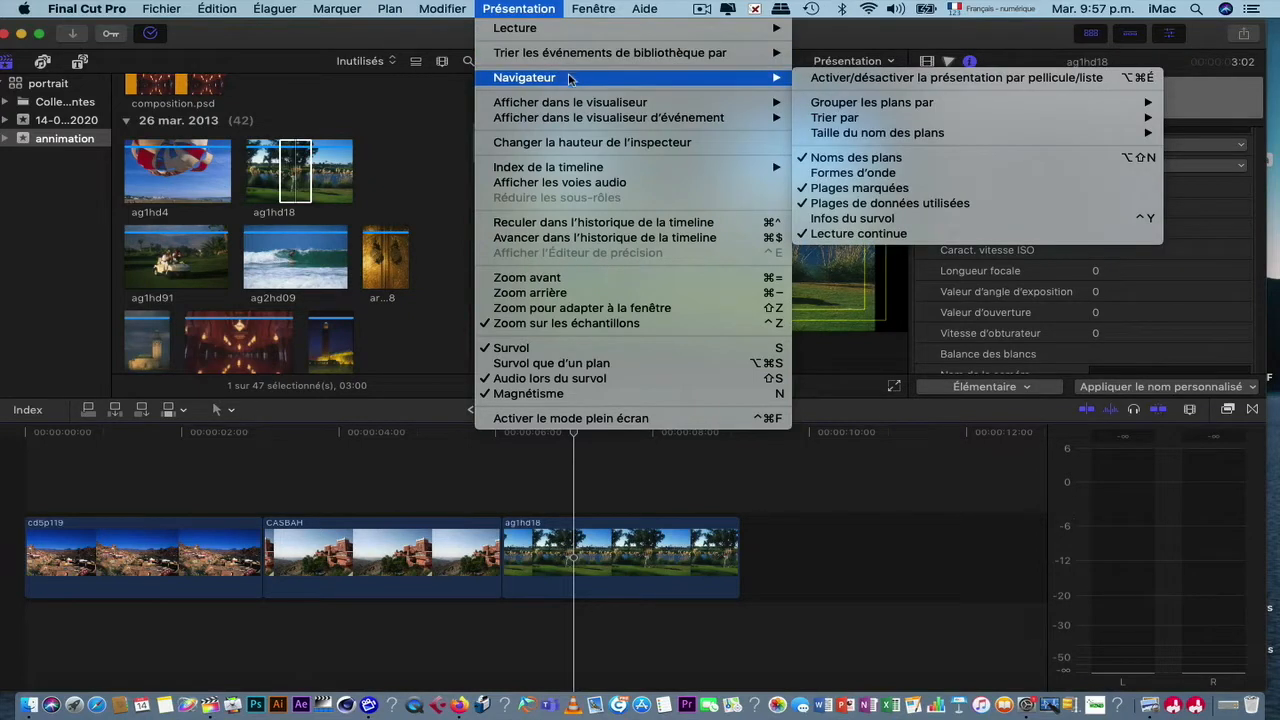
pyautogui.moveTo(578, 104)
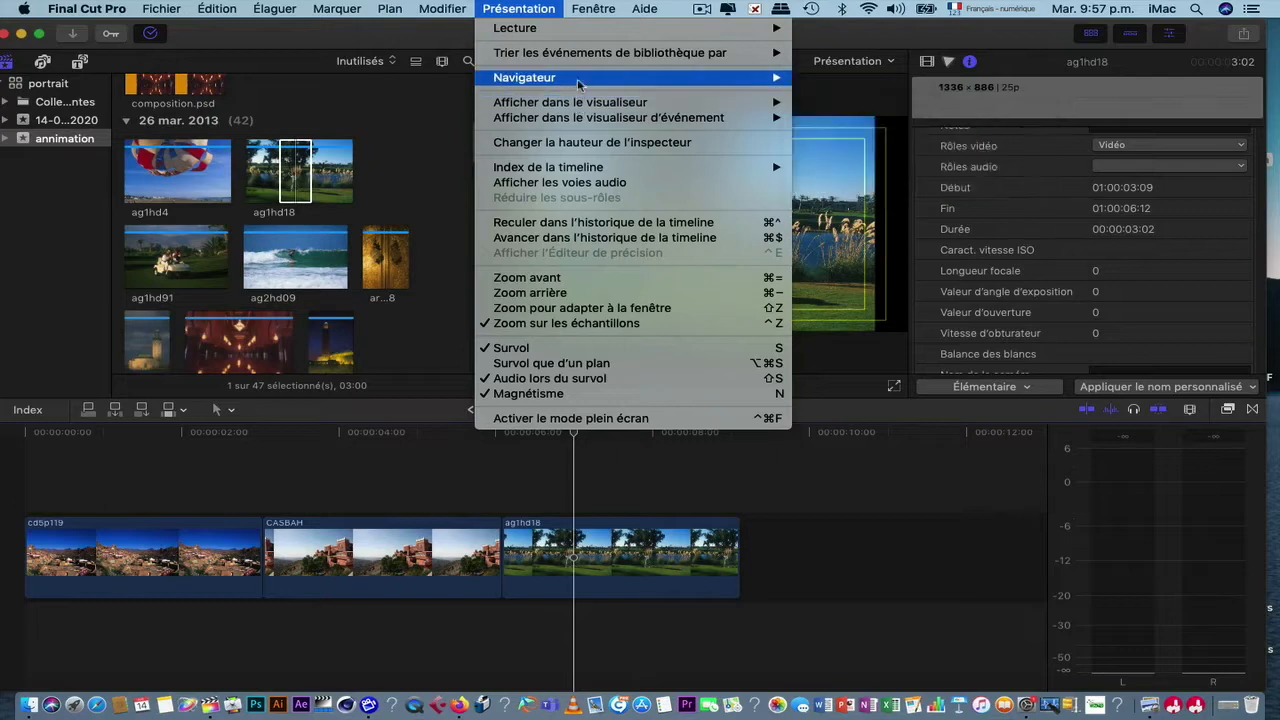
pyautogui.moveTo(587, 55)
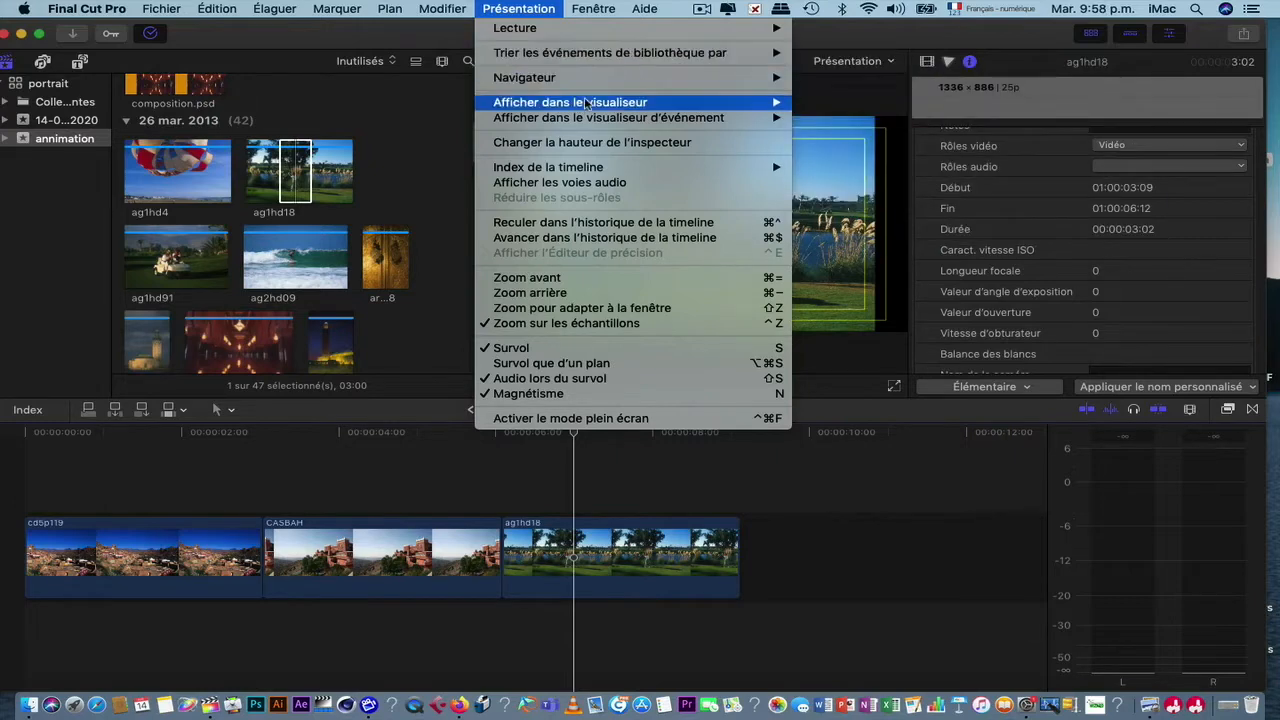
pyautogui.moveTo(716, 77)
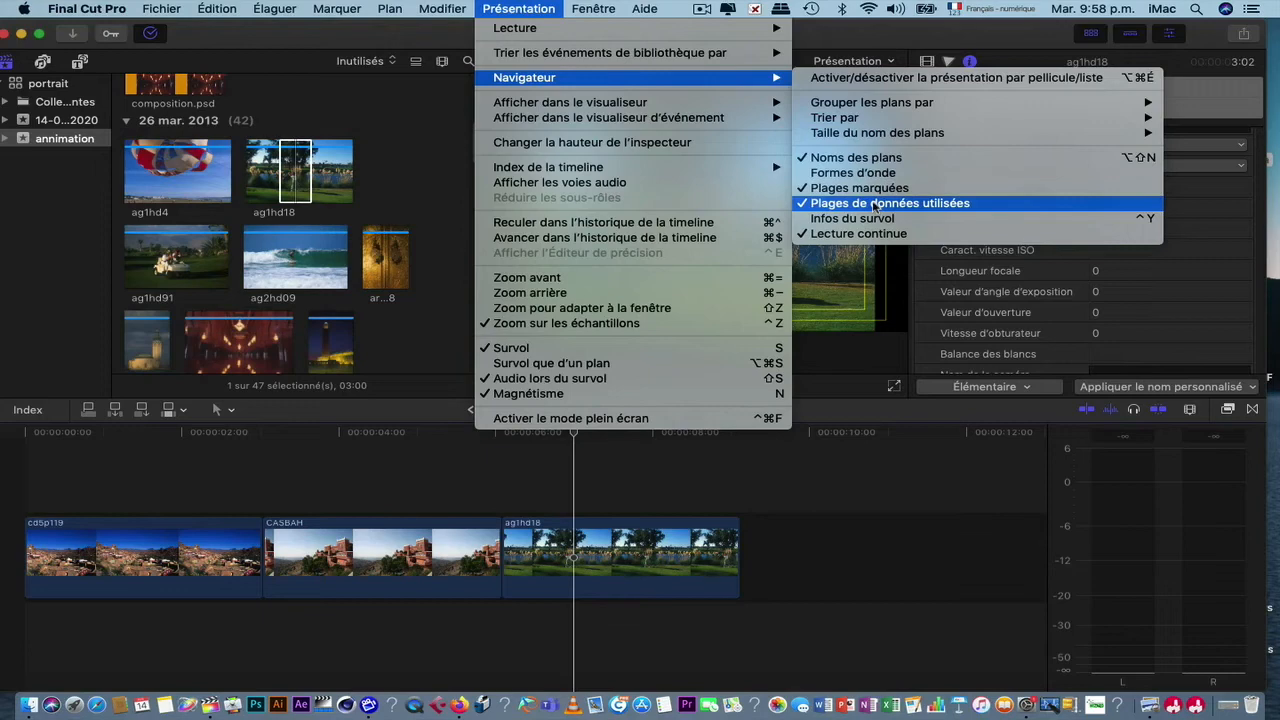
pyautogui.click(327, 187)
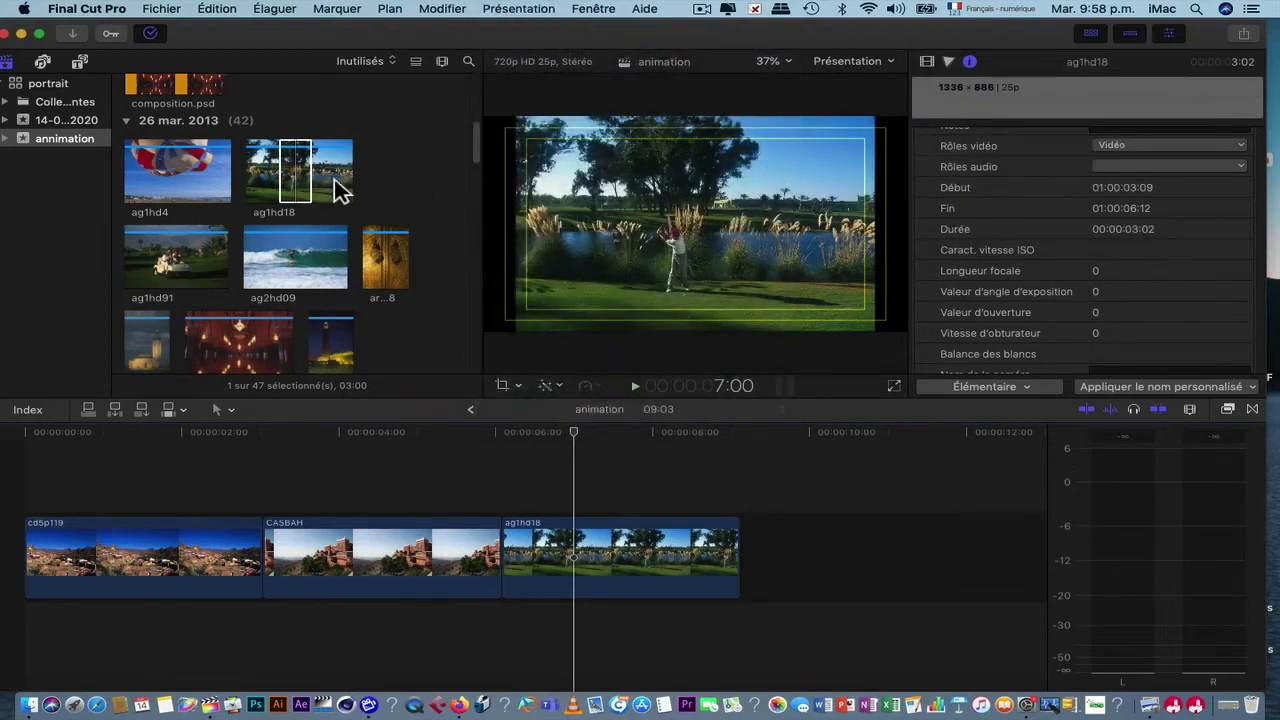
# Step: Restore the browser filter to all clips (Tous les plans) and examine the used-range marks on ag1hd18, CASBAH and cd5p119
pyautogui.click(393, 62)
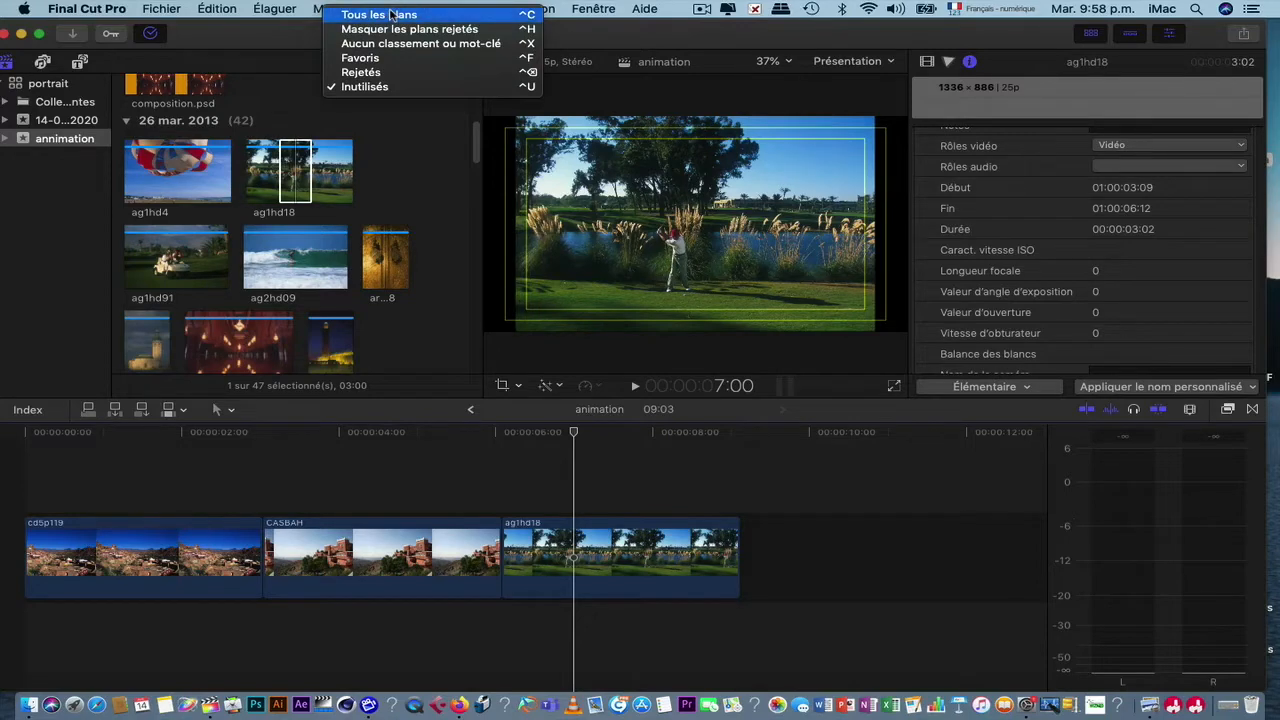
pyautogui.click(391, 15)
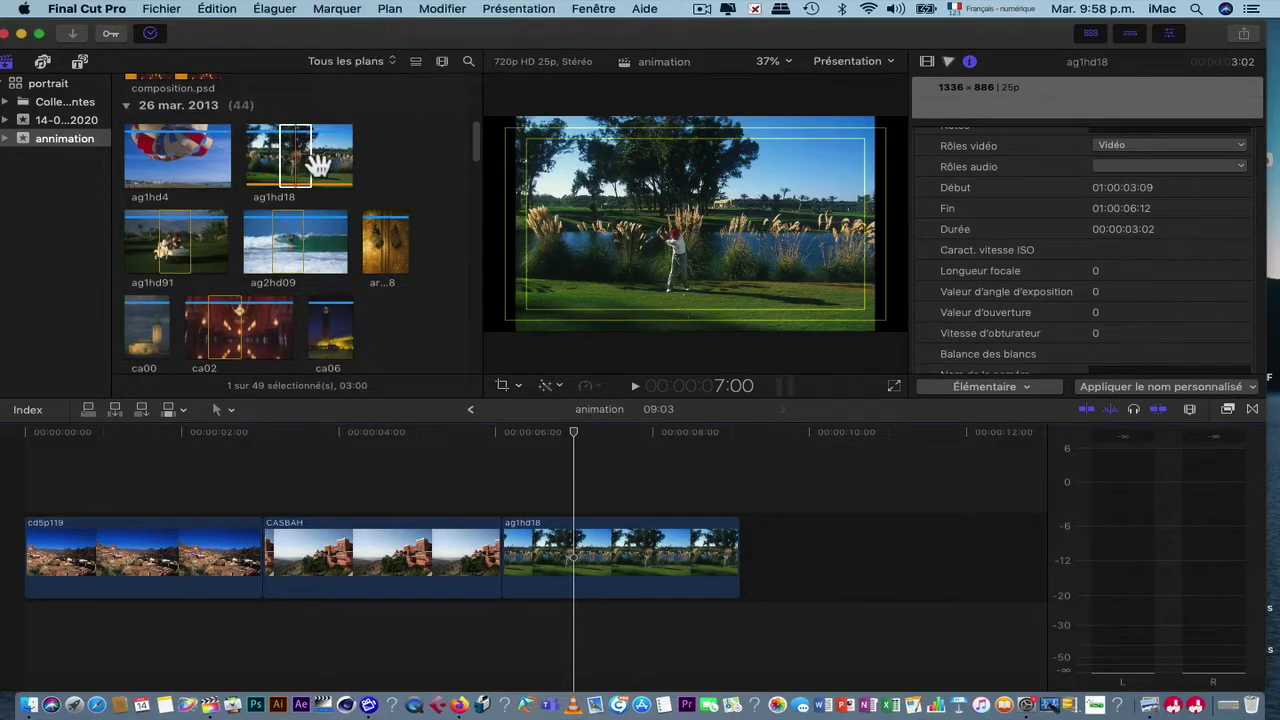
pyautogui.scroll(-3, 298, 205)
pyautogui.scroll(-5, 300, 205)
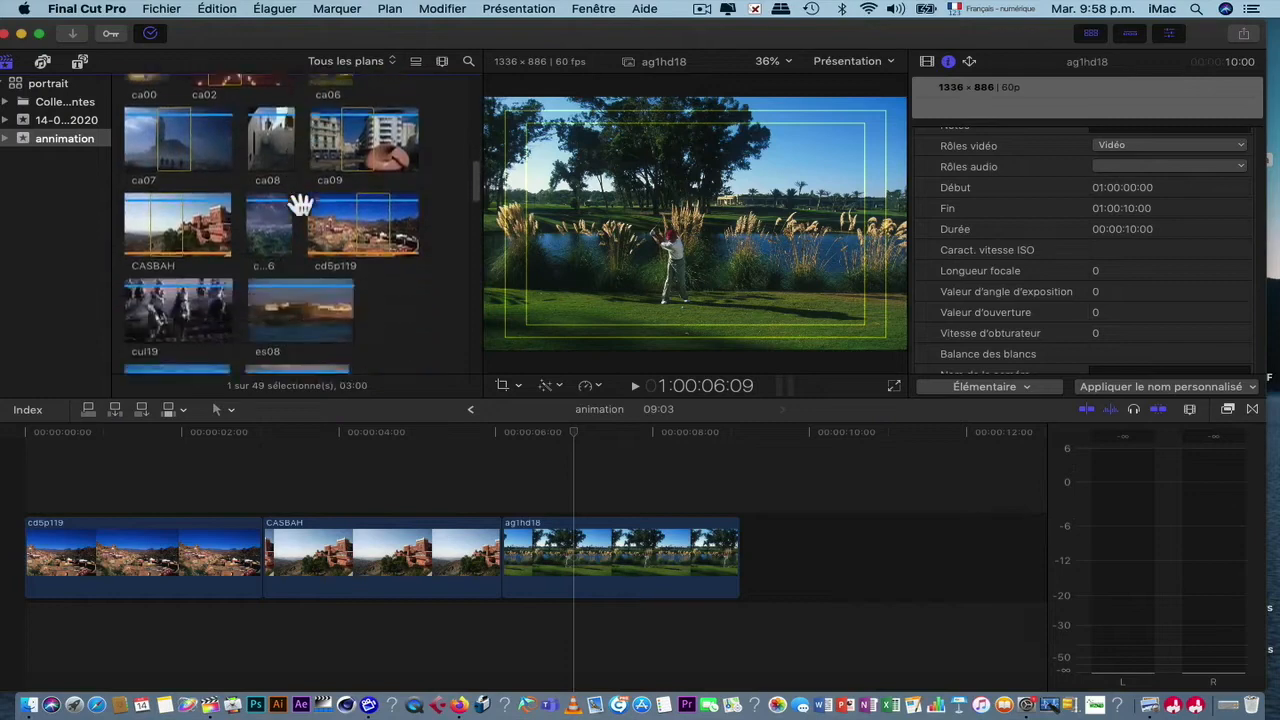
pyautogui.scroll(5, 300, 205)
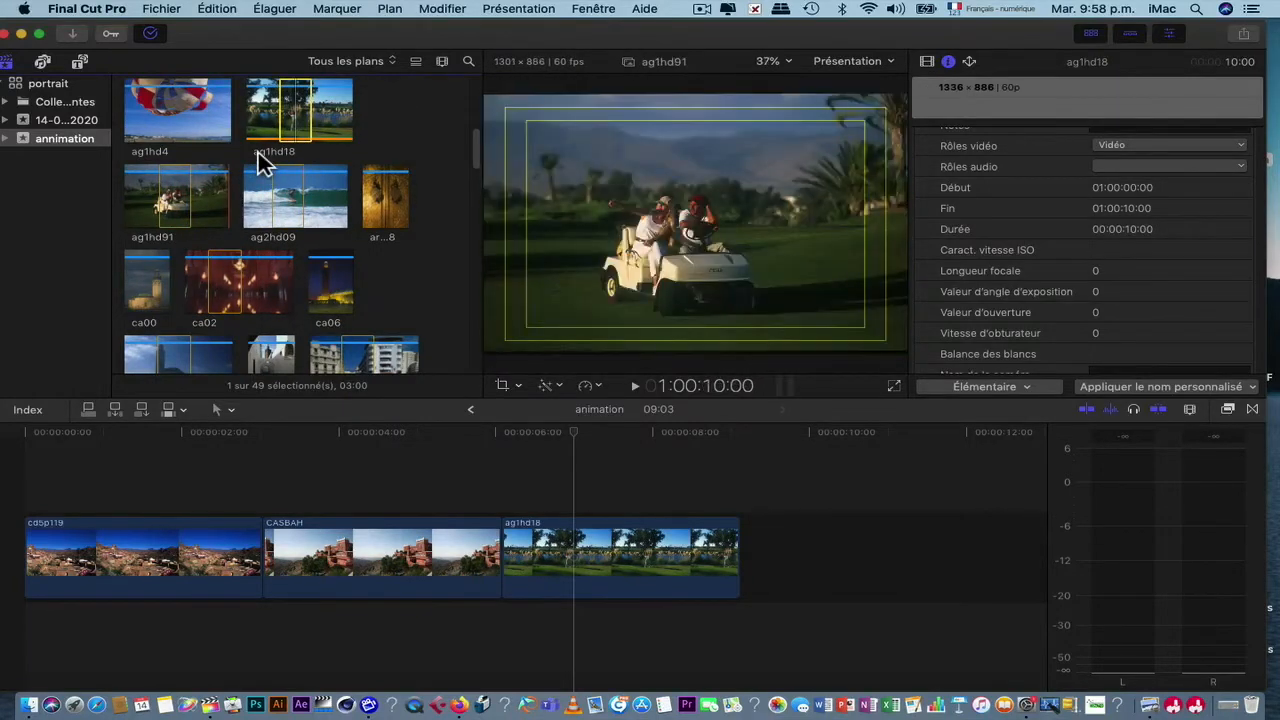
pyautogui.scroll(2, 255, 180)
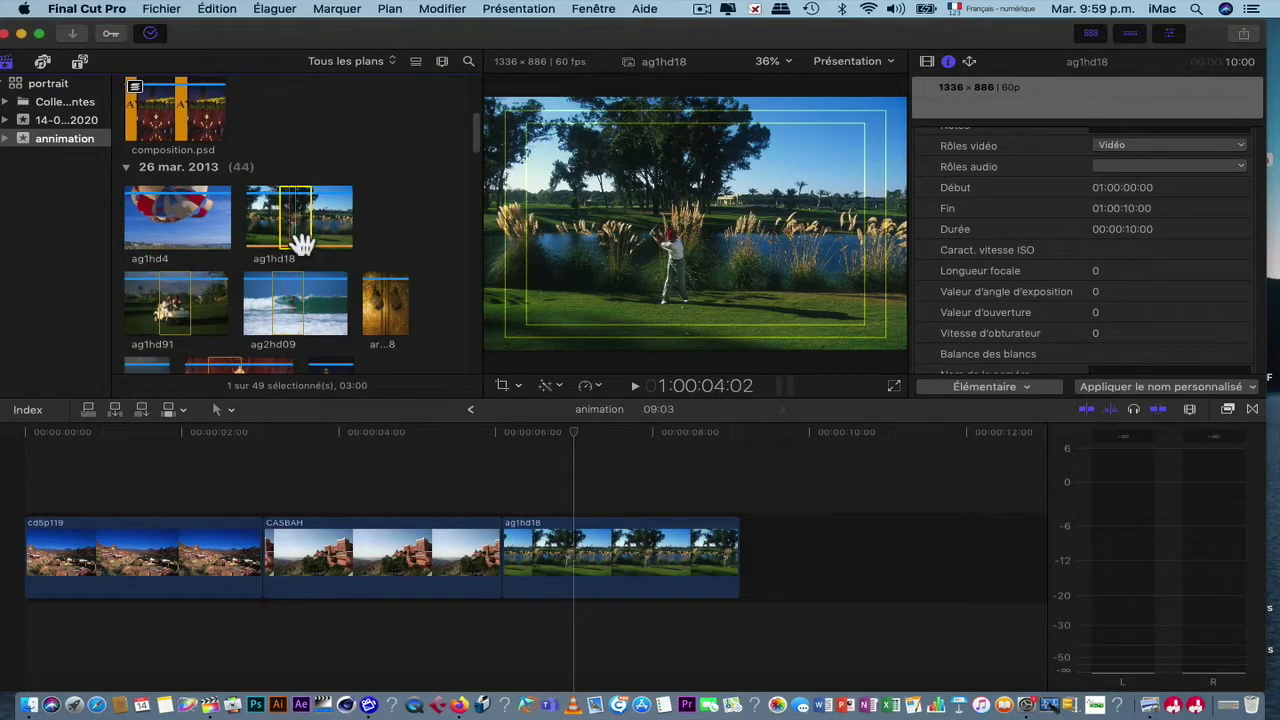
pyautogui.scroll(-10, 300, 243)
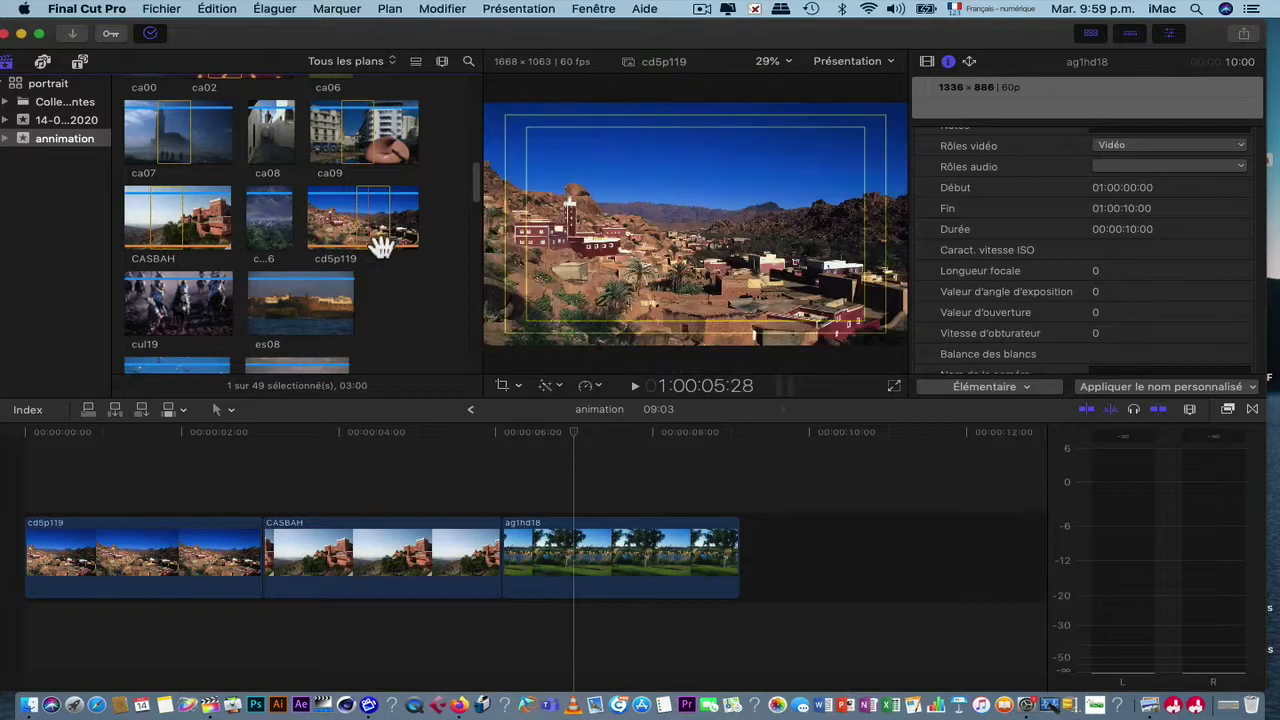
# Step: Review the browser's display option for used data ranges (Plages de données utilisées) without changing it
pyautogui.click(518, 8)
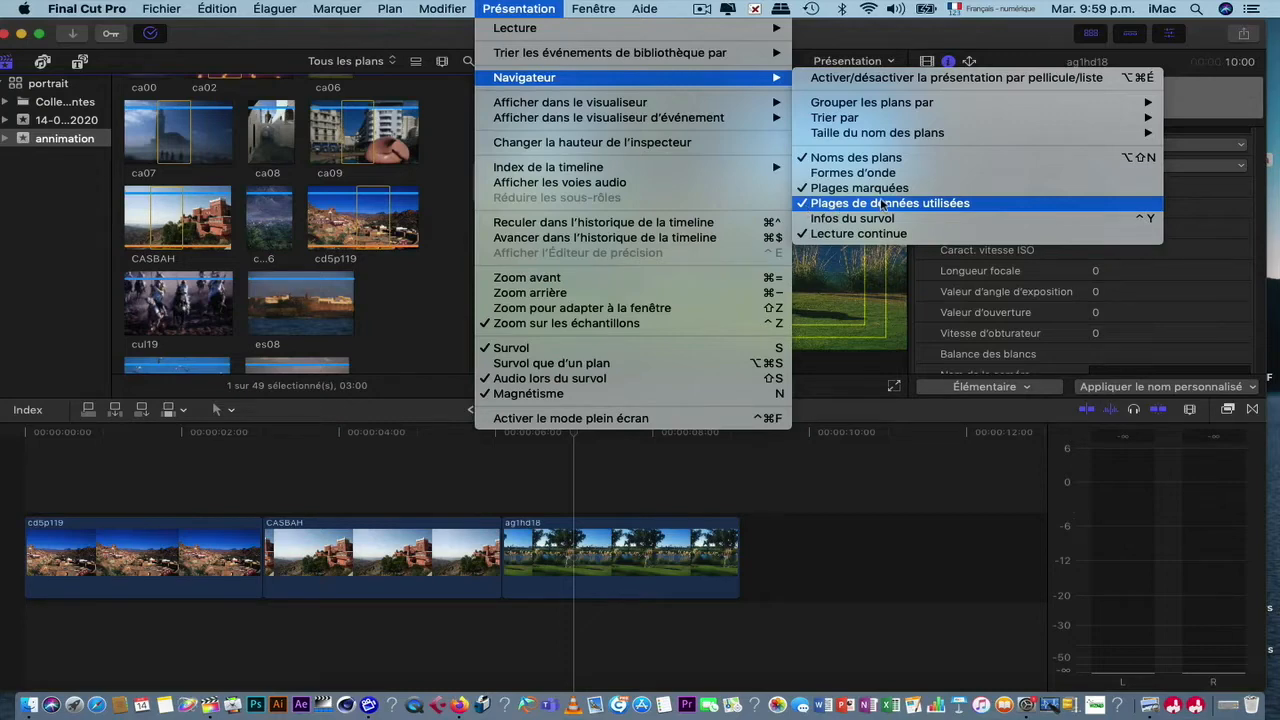
pyautogui.click(368, 228)
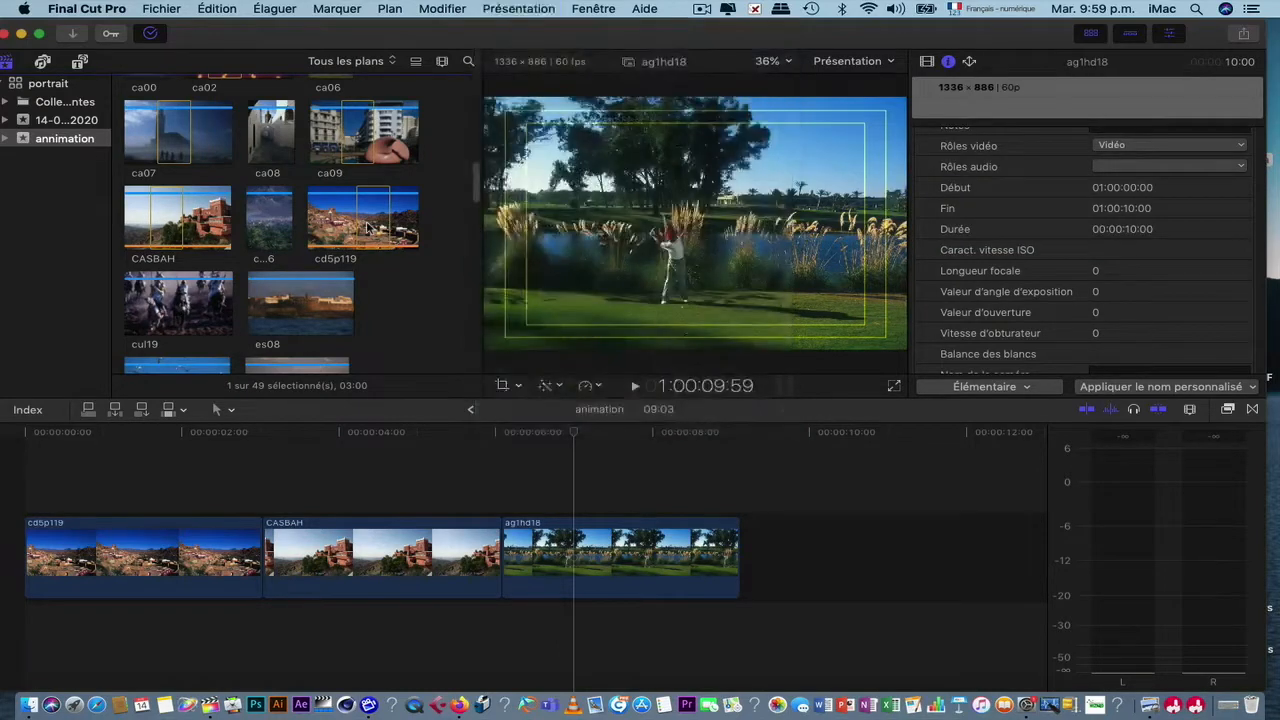
# Step: Find the ma3hd13 carpets photo in the annimation event and append its 3-second range to the timeline
pyautogui.scroll(3, 345, 236)
pyautogui.scroll(6, 344, 228)
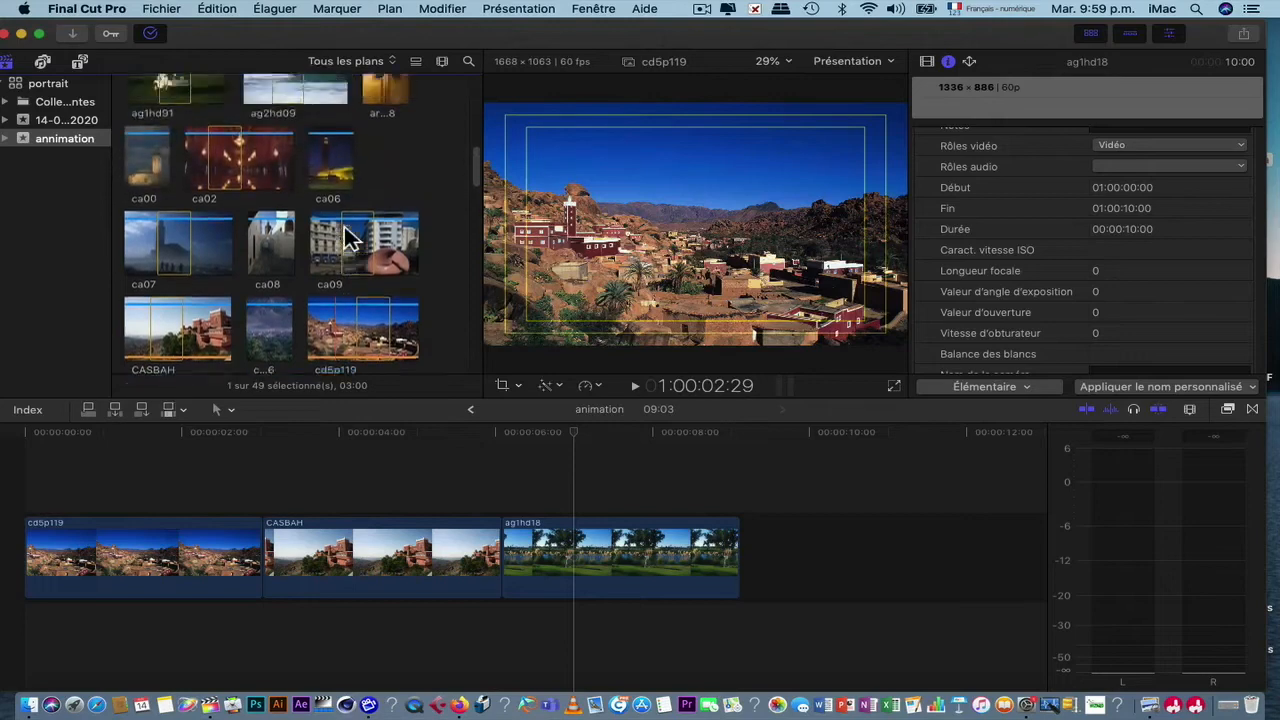
pyautogui.scroll(-10, 344, 226)
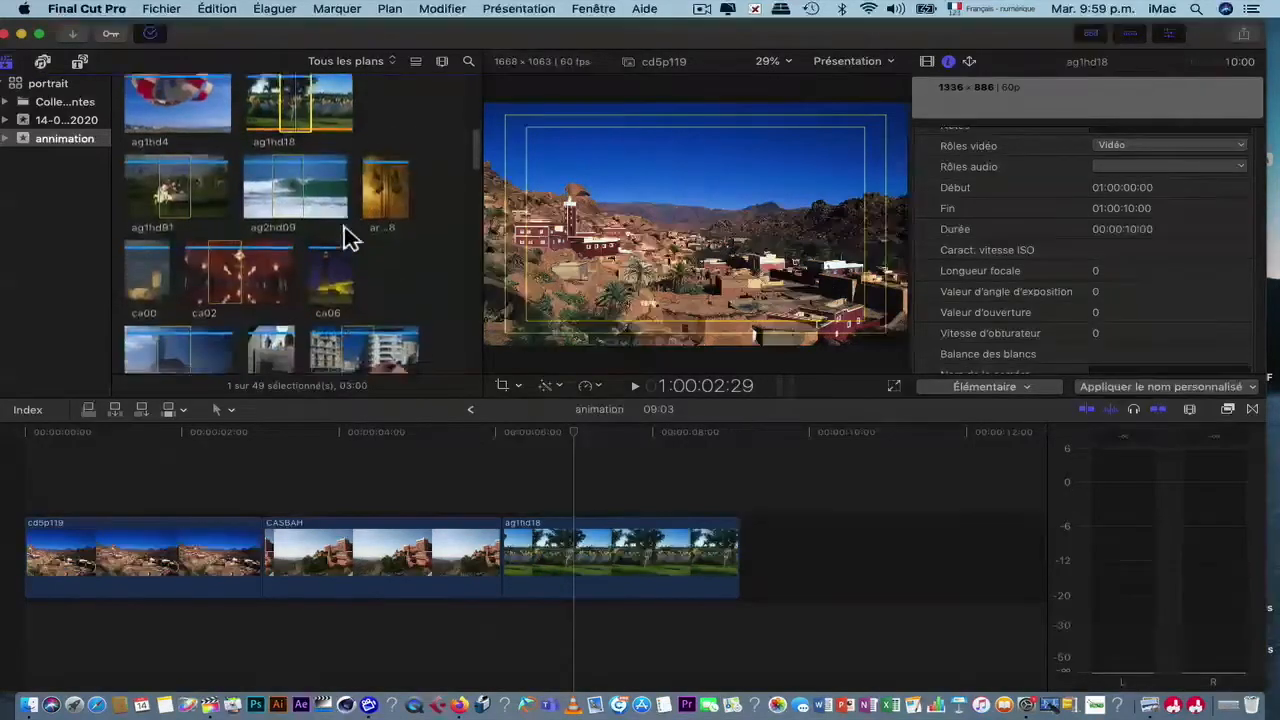
pyautogui.scroll(-8, 344, 228)
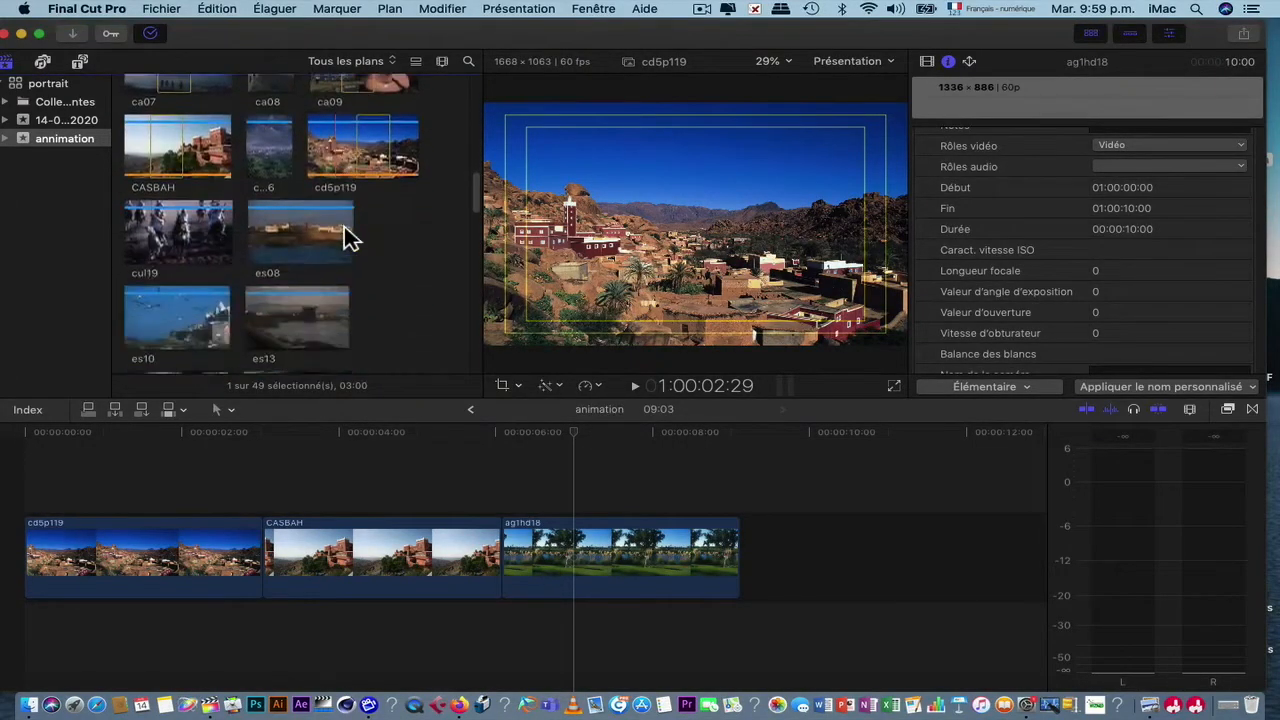
pyautogui.click(367, 259)
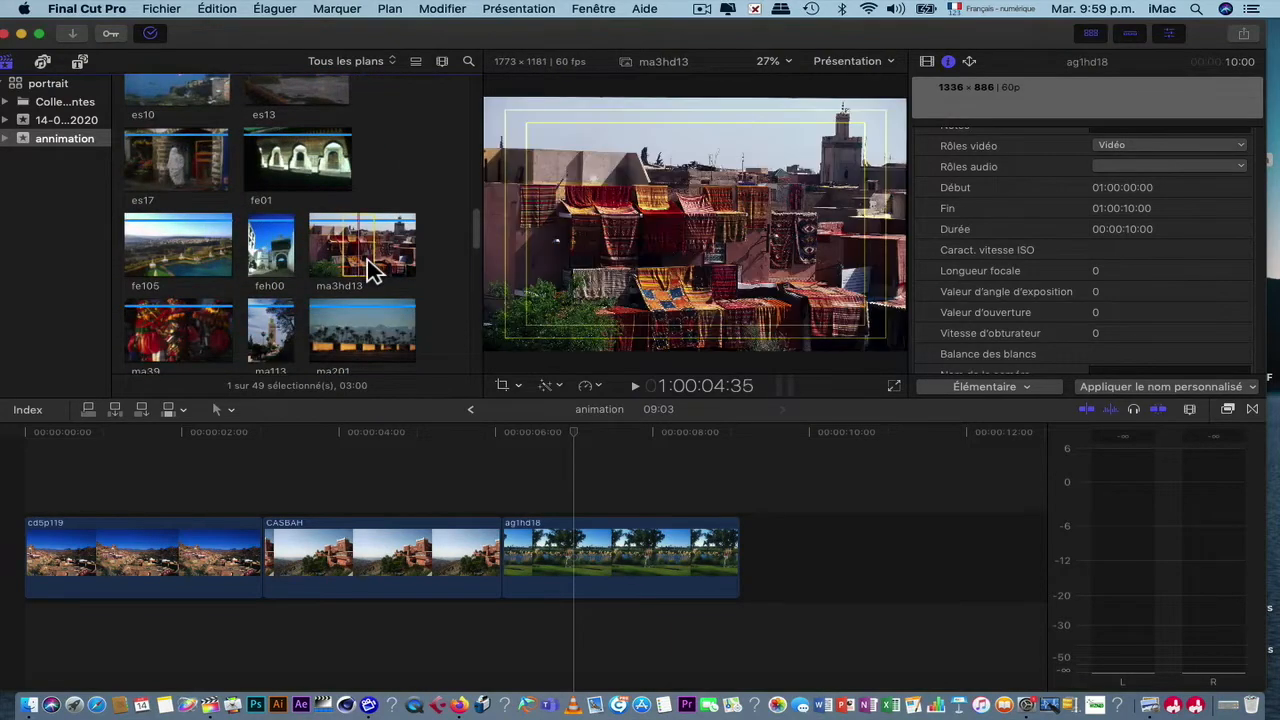
pyautogui.press('e')
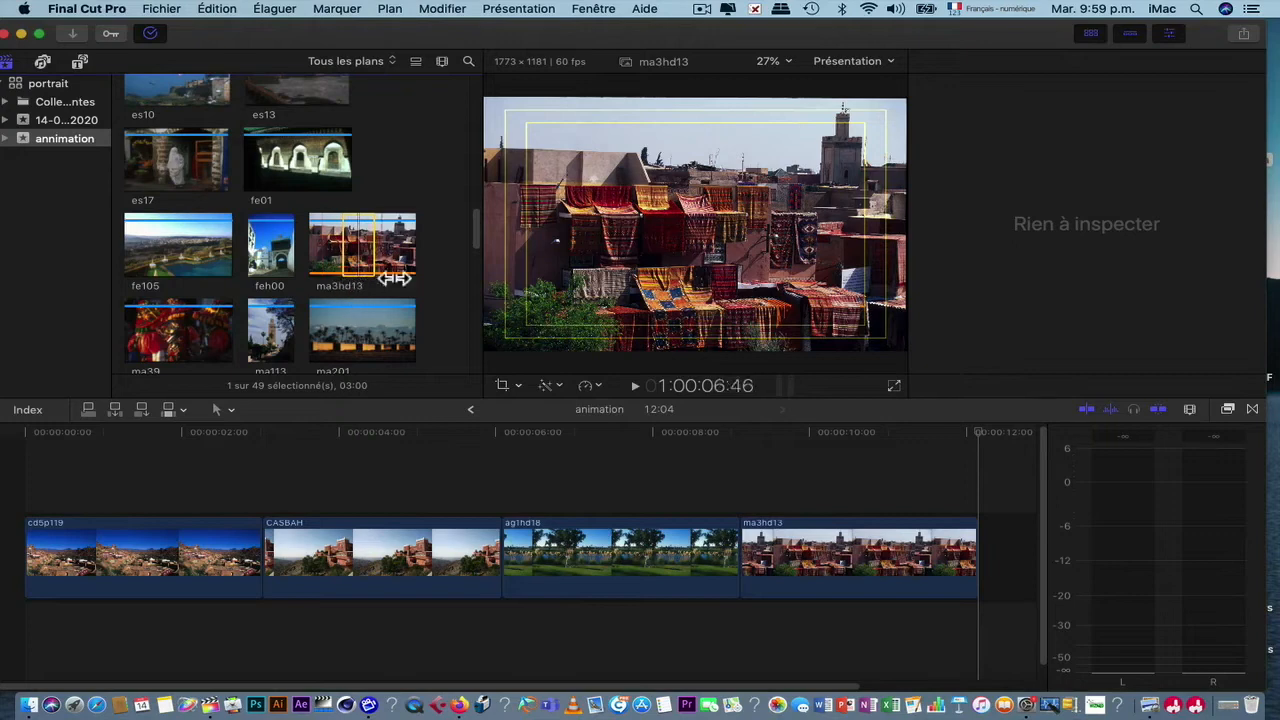
# Step: Append the 3-second ranges of the mar1hd02 horse carriage and mar1hd07 musicians photos to the end of the timeline
pyautogui.scroll(-3, 282, 270)
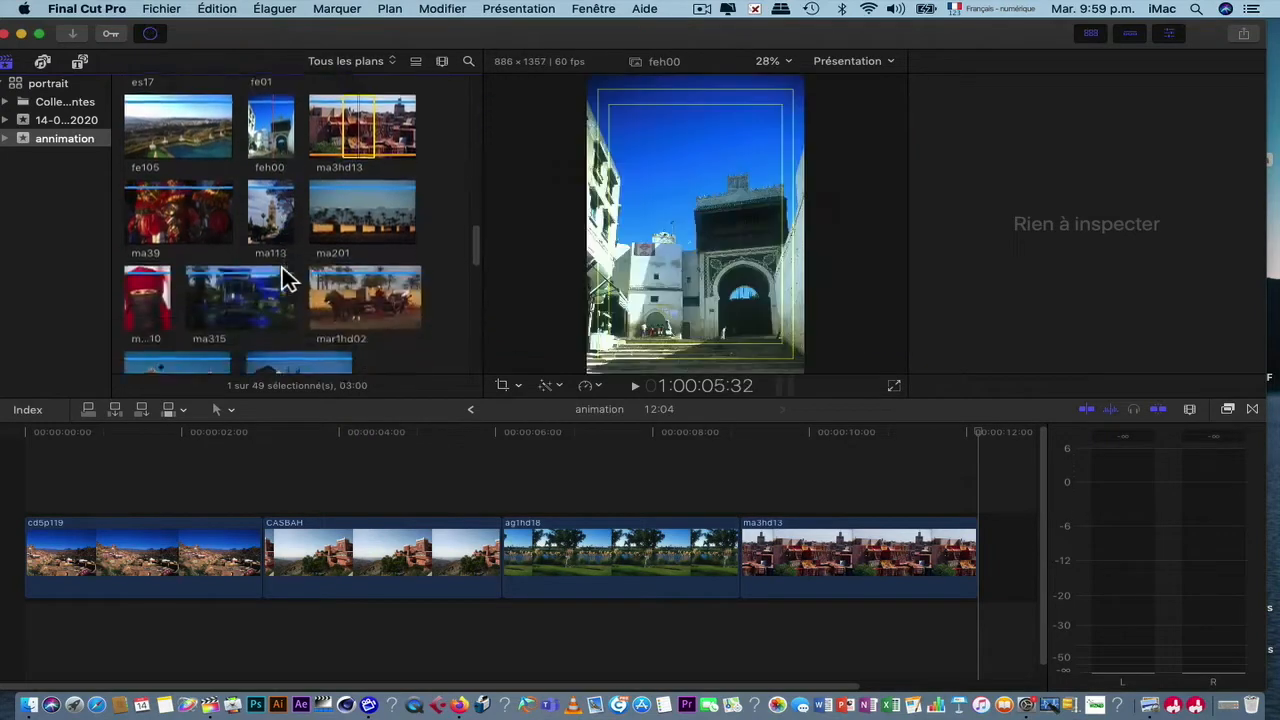
pyautogui.scroll(-3, 285, 280)
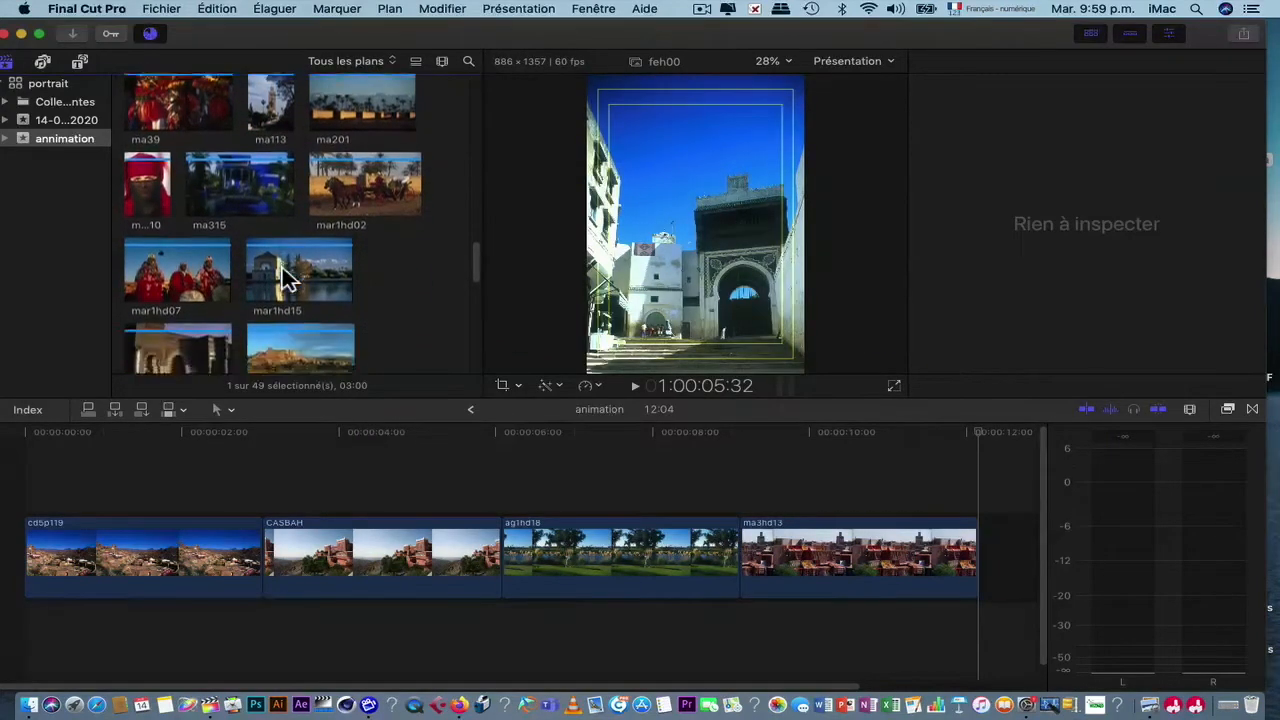
pyautogui.scroll(2, 285, 275)
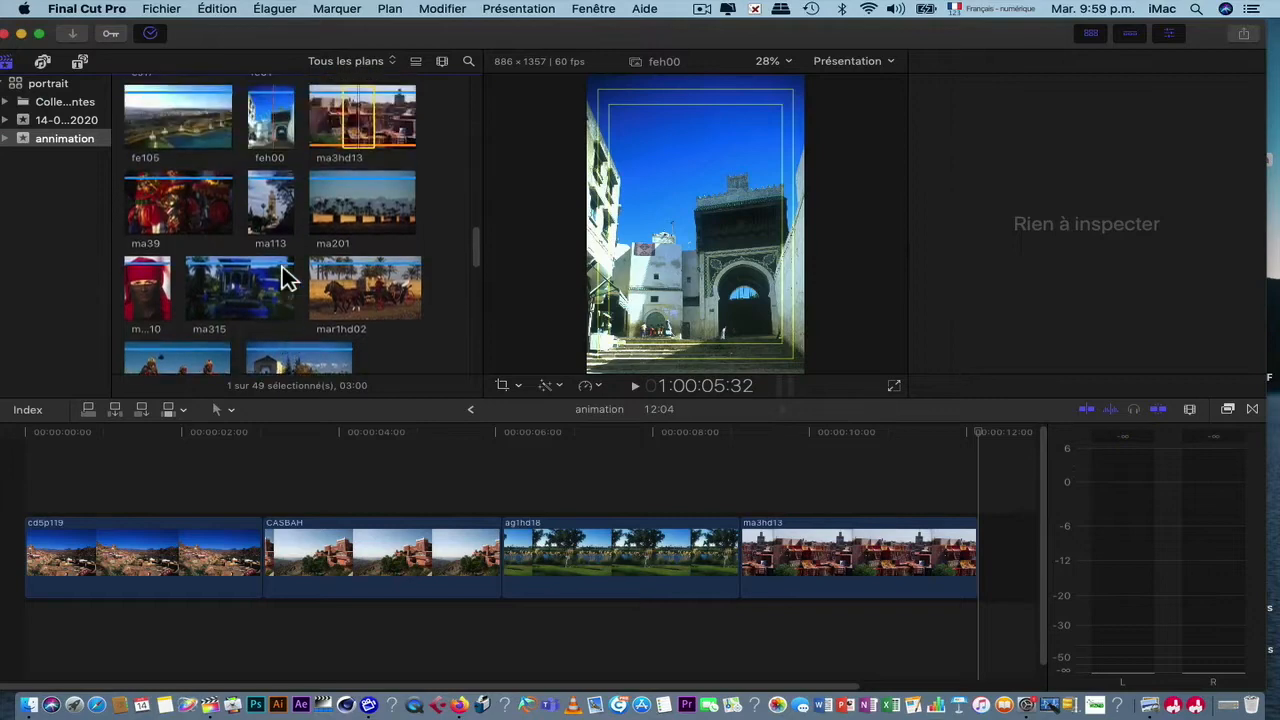
pyautogui.scroll(-1, 283, 273)
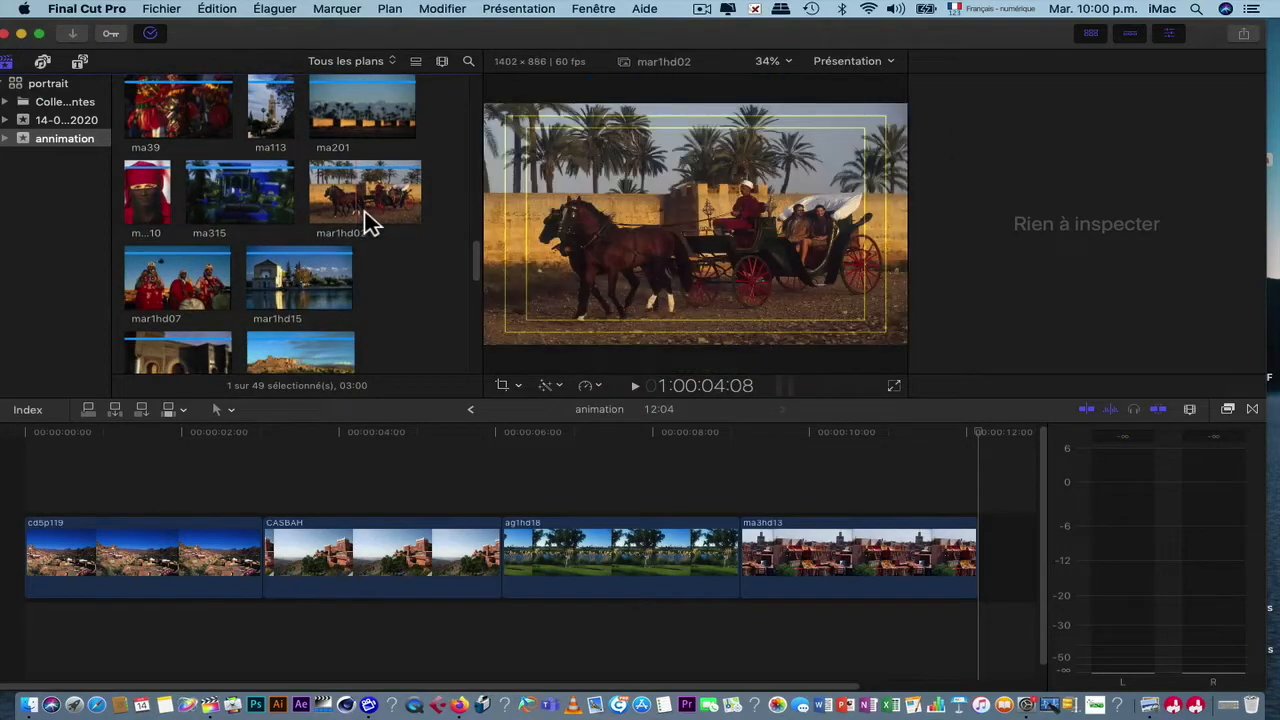
pyautogui.click(368, 222)
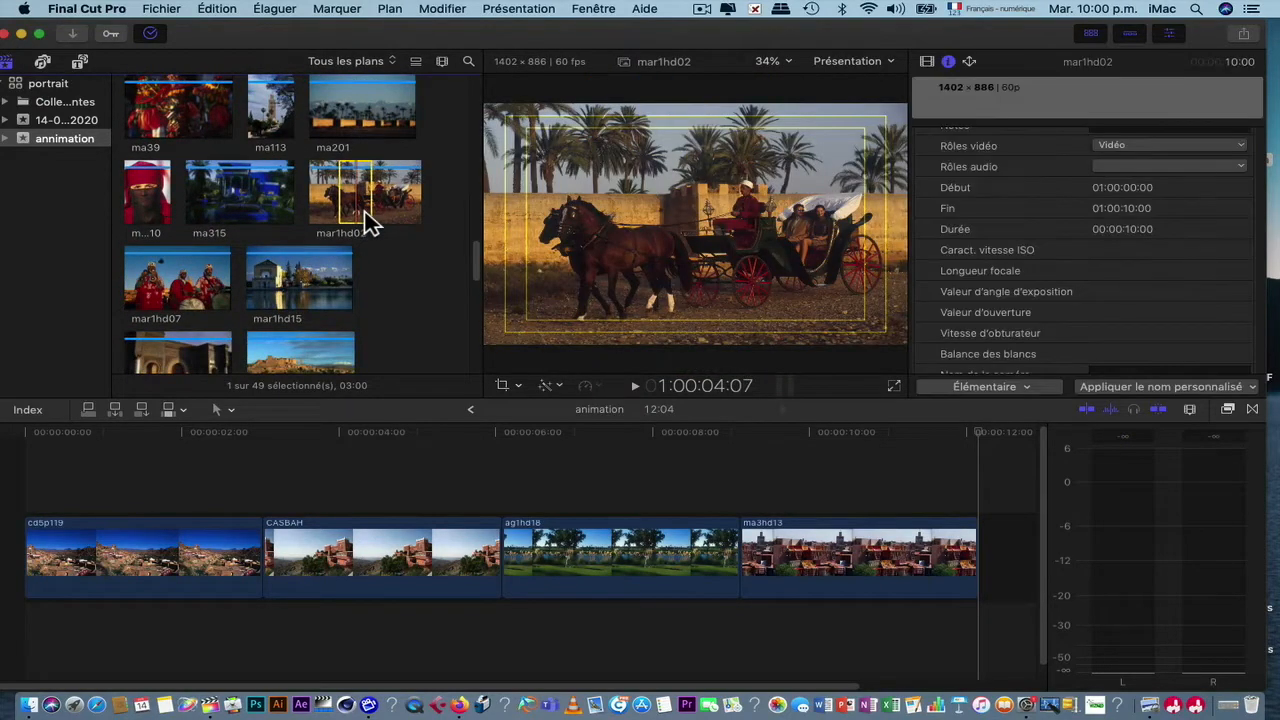
pyautogui.press('e')
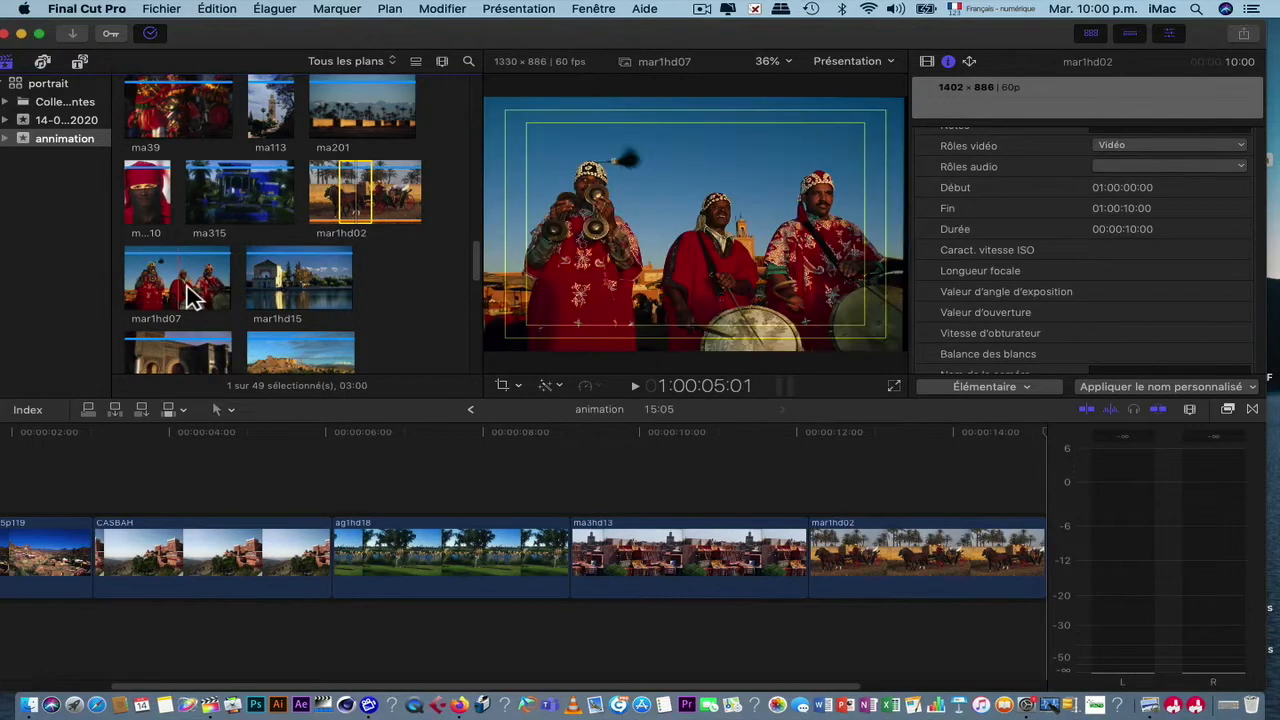
pyautogui.click(193, 296)
pyautogui.press('e')
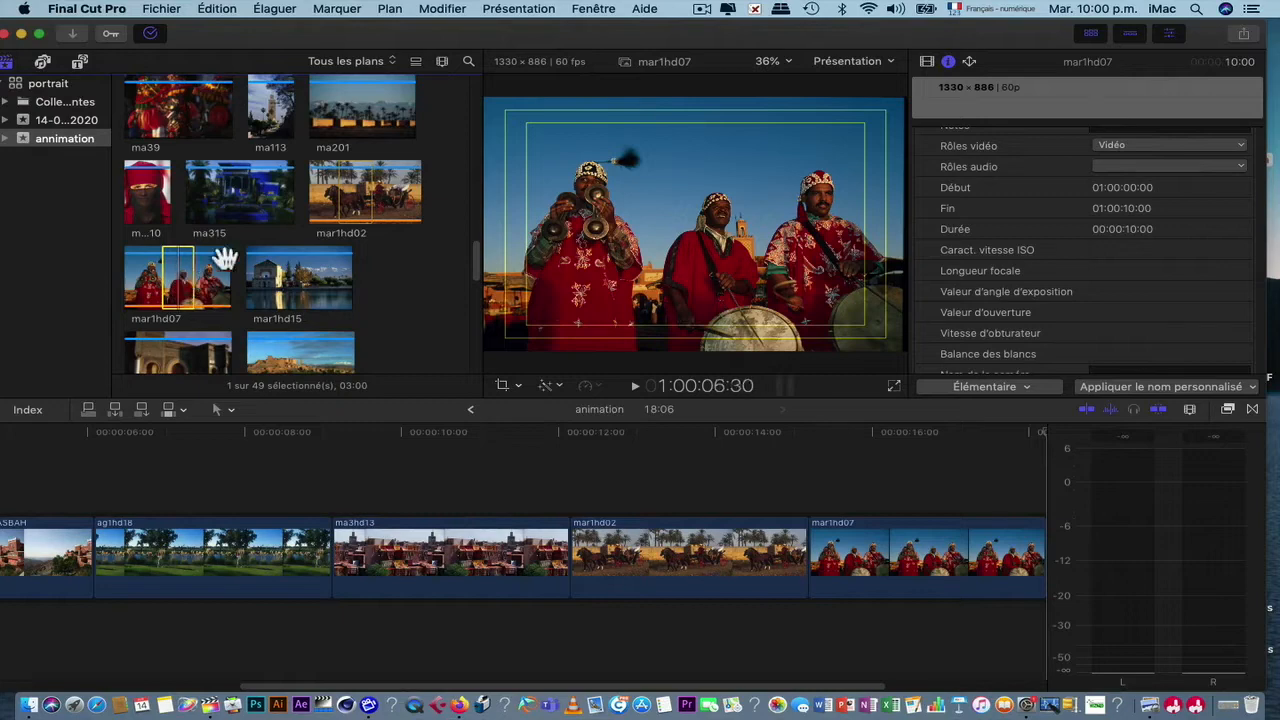
# Step: Enlarge the browser and viewer area above the timeline and hide the inspector
pyautogui.scroll(5, 235, 240)
pyautogui.scroll(5, 235, 216)
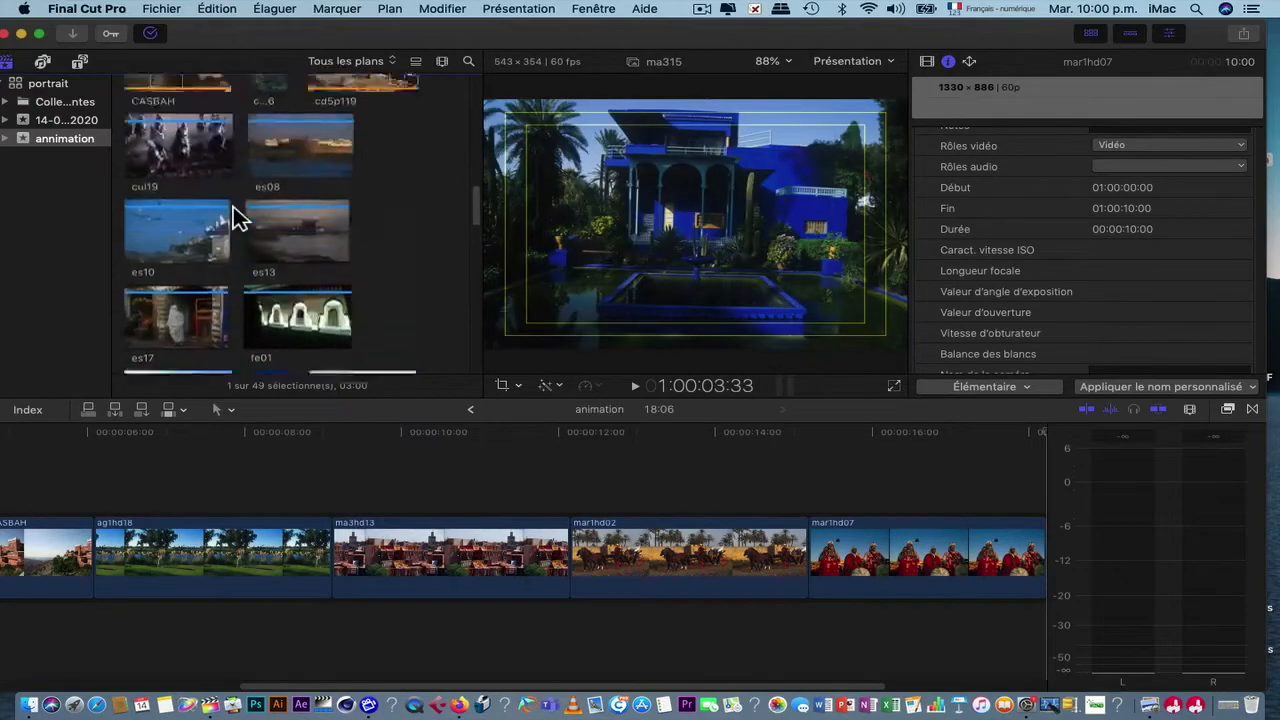
pyautogui.scroll(3, 238, 212)
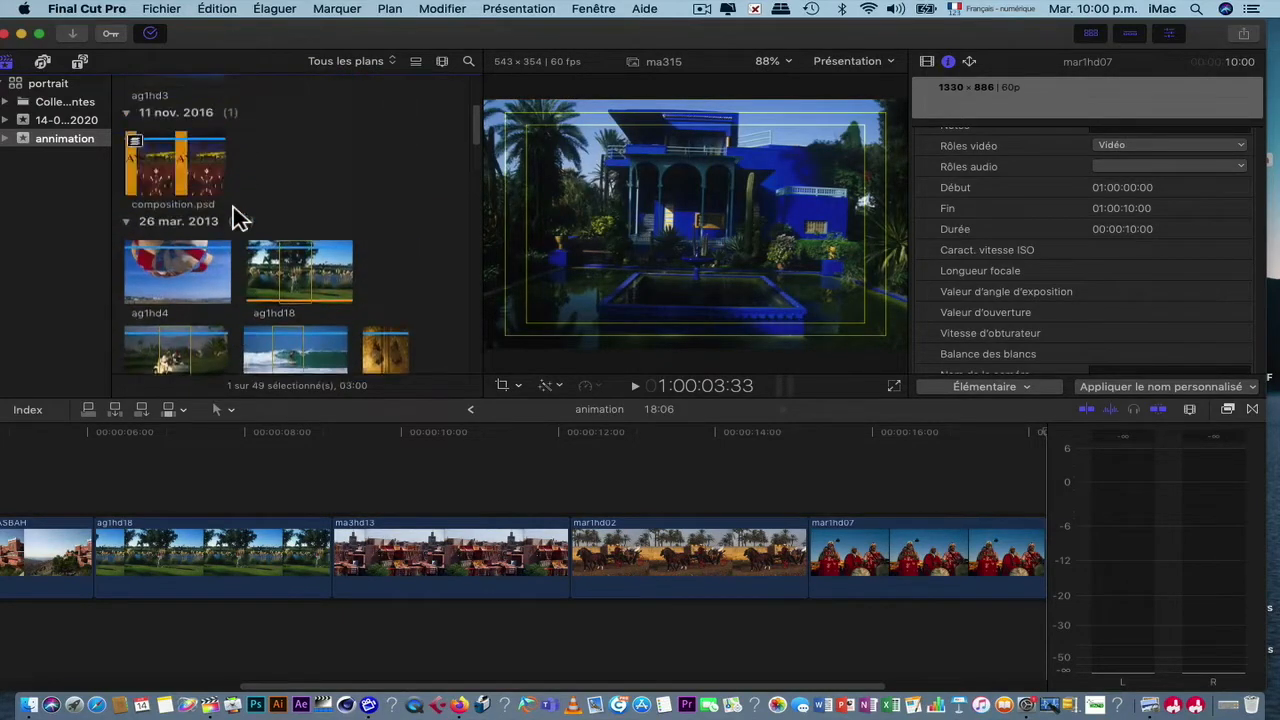
pyautogui.scroll(-5, 240, 214)
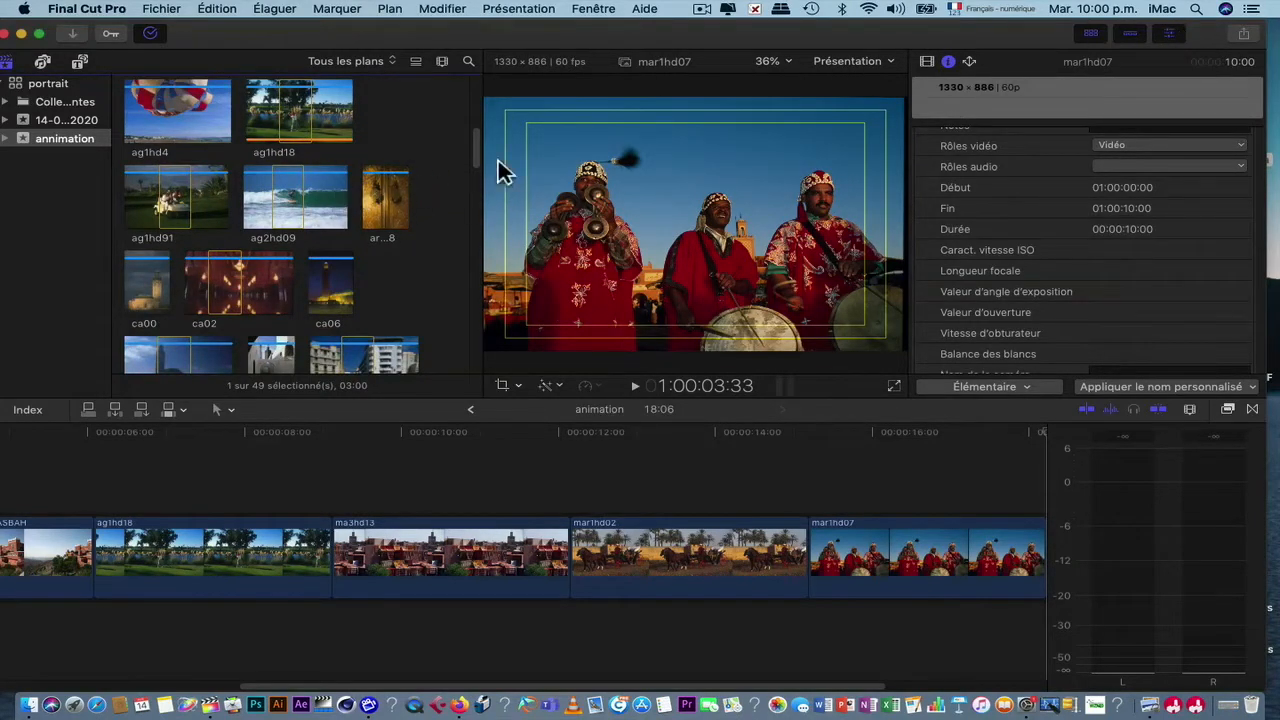
pyautogui.click(446, 423)
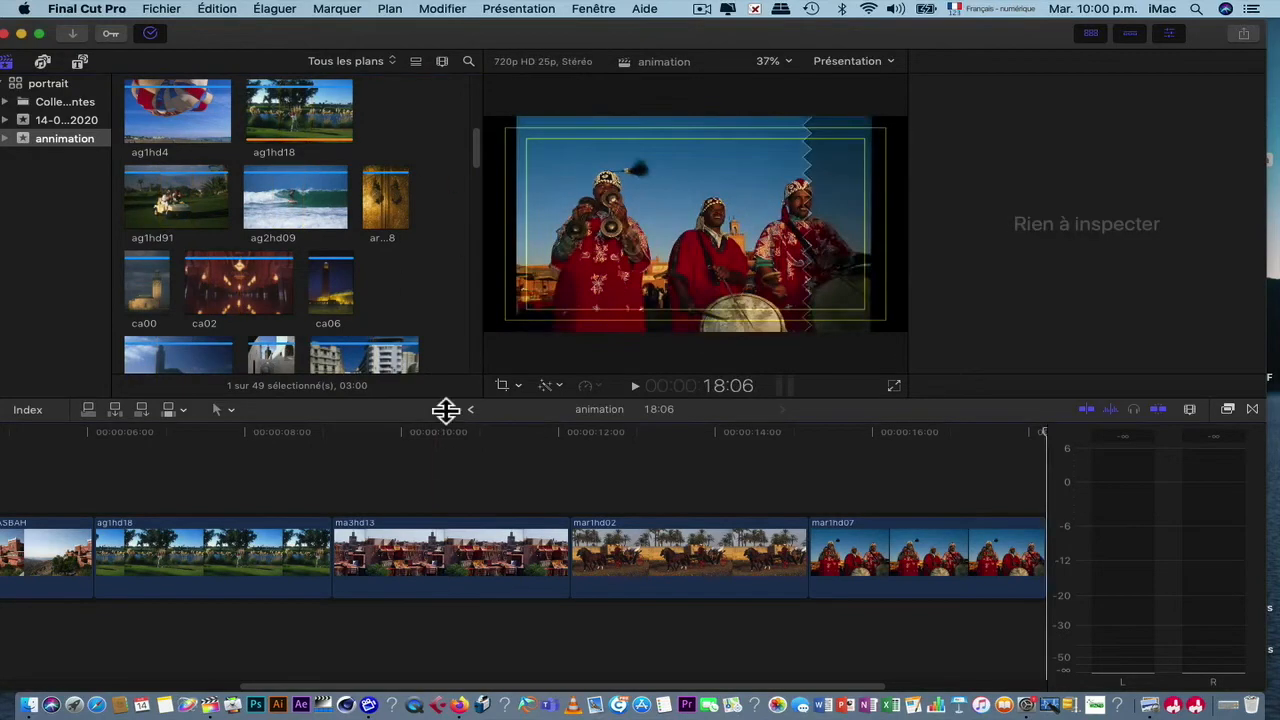
pyautogui.moveTo(446, 413); pyautogui.dragTo(449, 463)
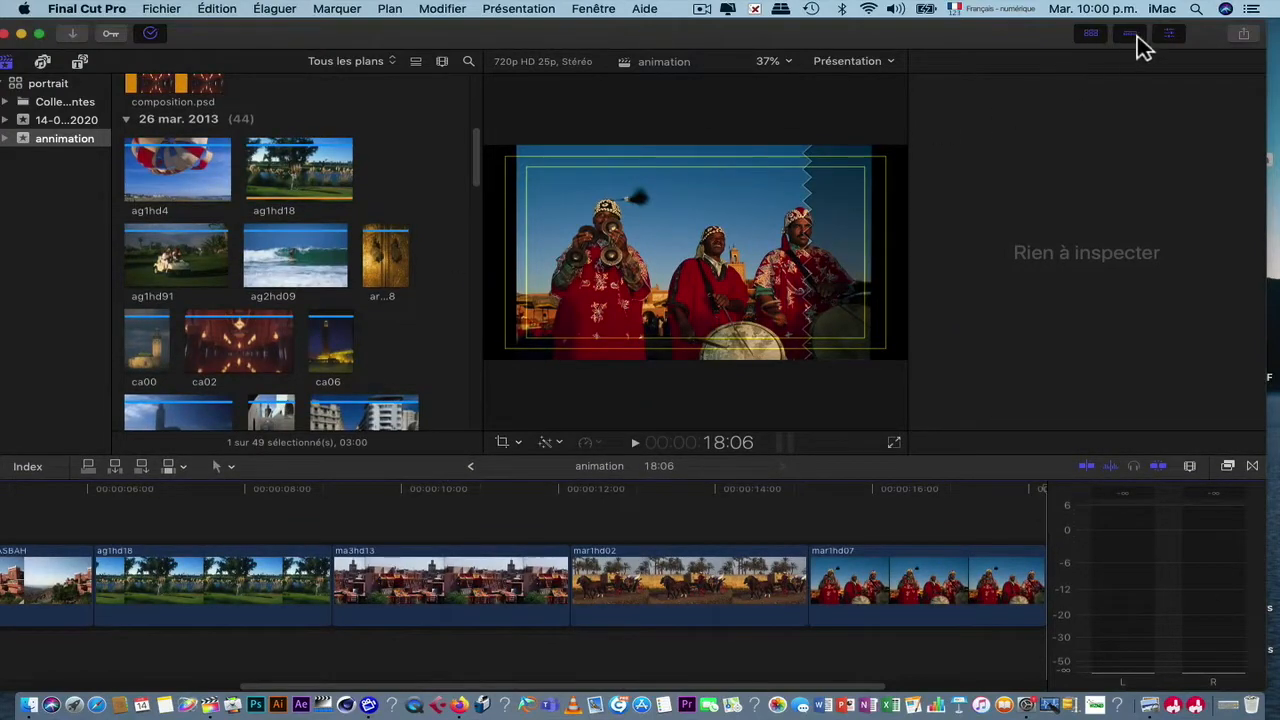
pyautogui.click(1170, 34)
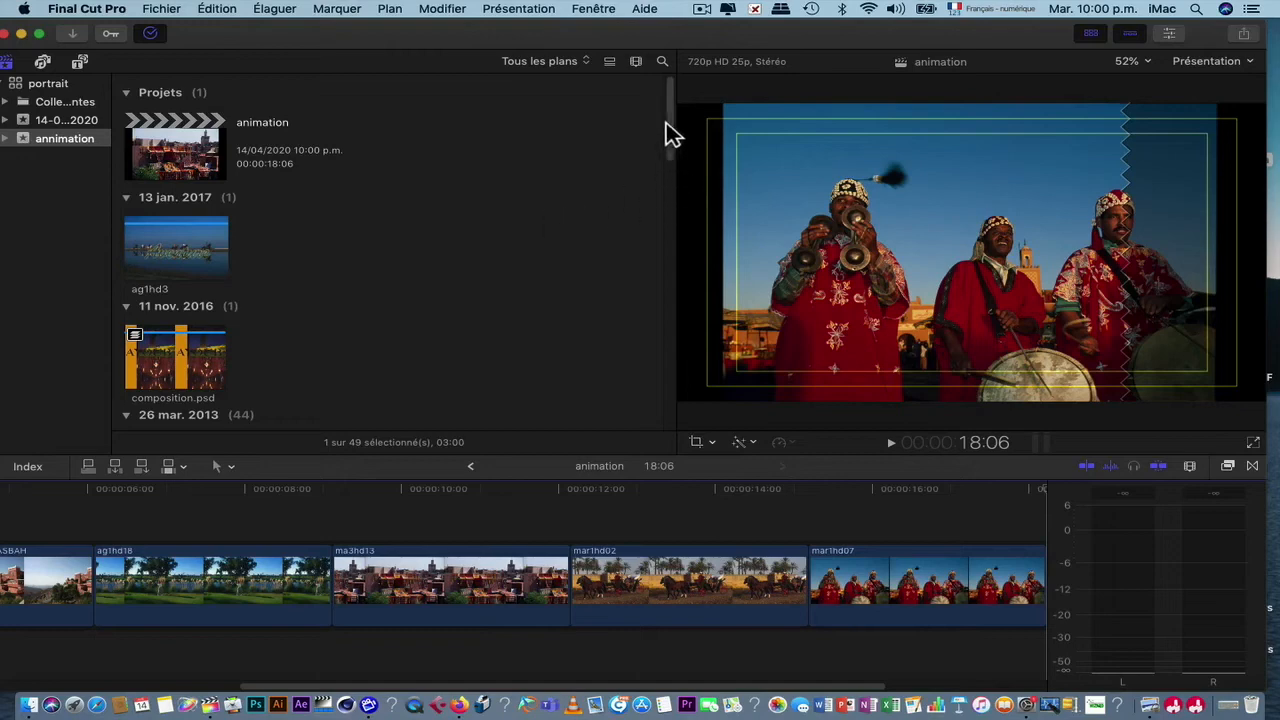
# Step: Find the ma39 photo of men in red costumes in the browser and append its 3-second range to the timeline
pyautogui.moveTo(677, 137); pyautogui.dragTo(680, 200)
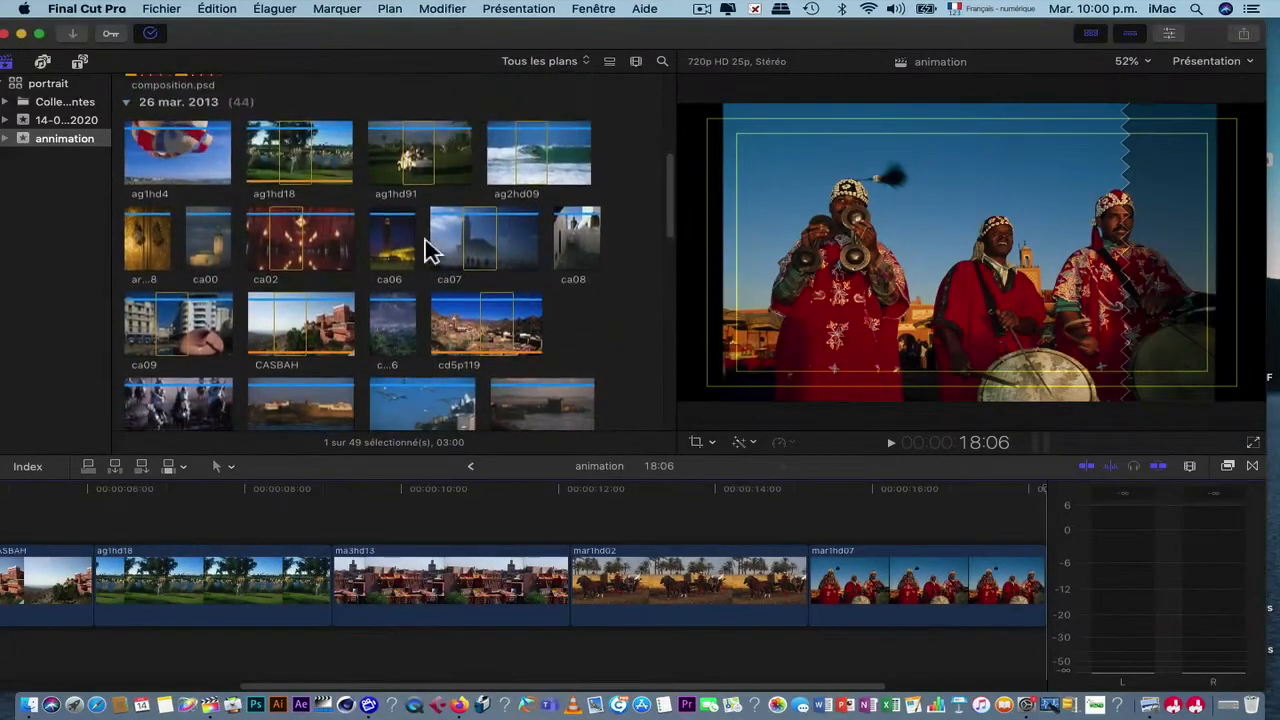
pyautogui.scroll(-2, 450, 310)
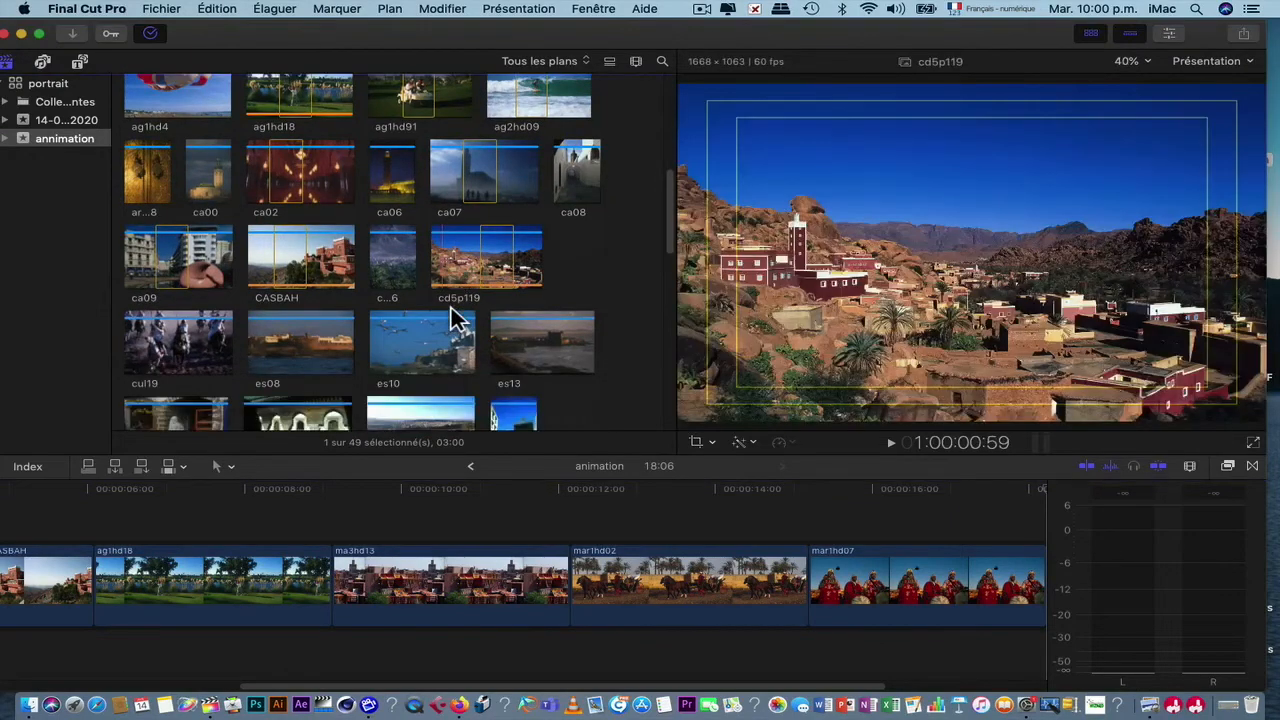
pyautogui.scroll(-8, 452, 318)
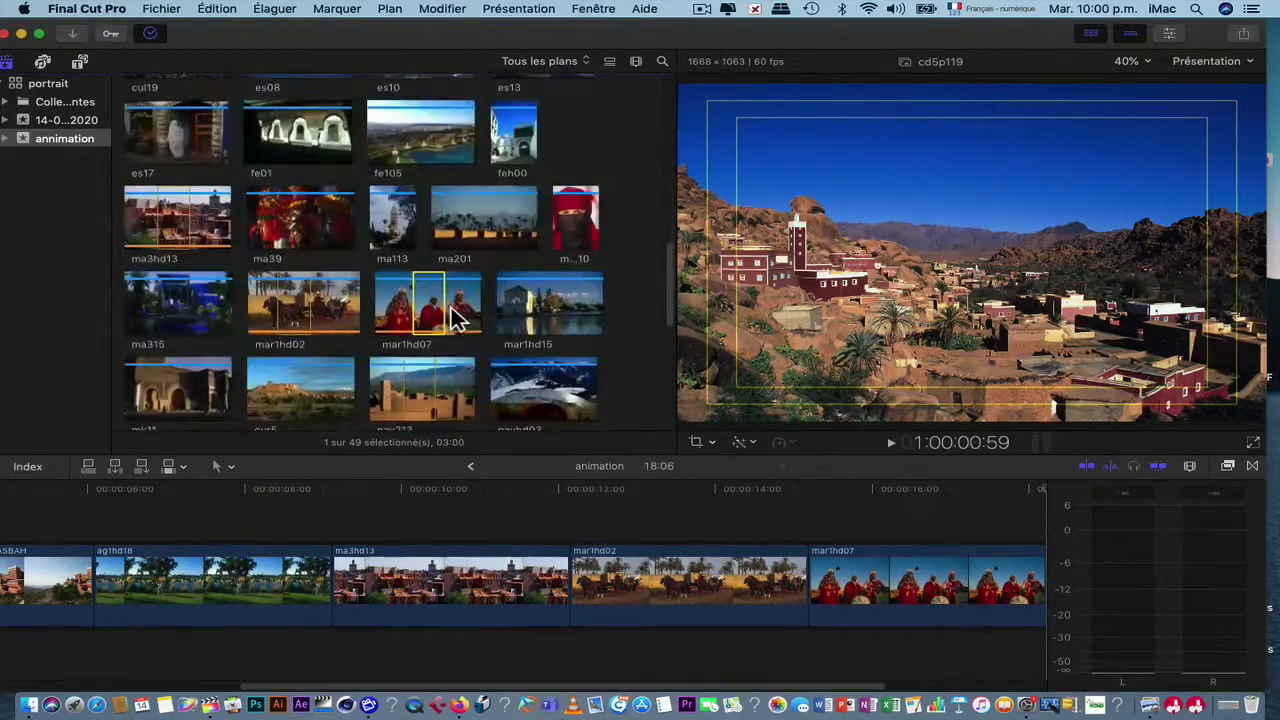
pyautogui.click(297, 228)
pyautogui.press('e')
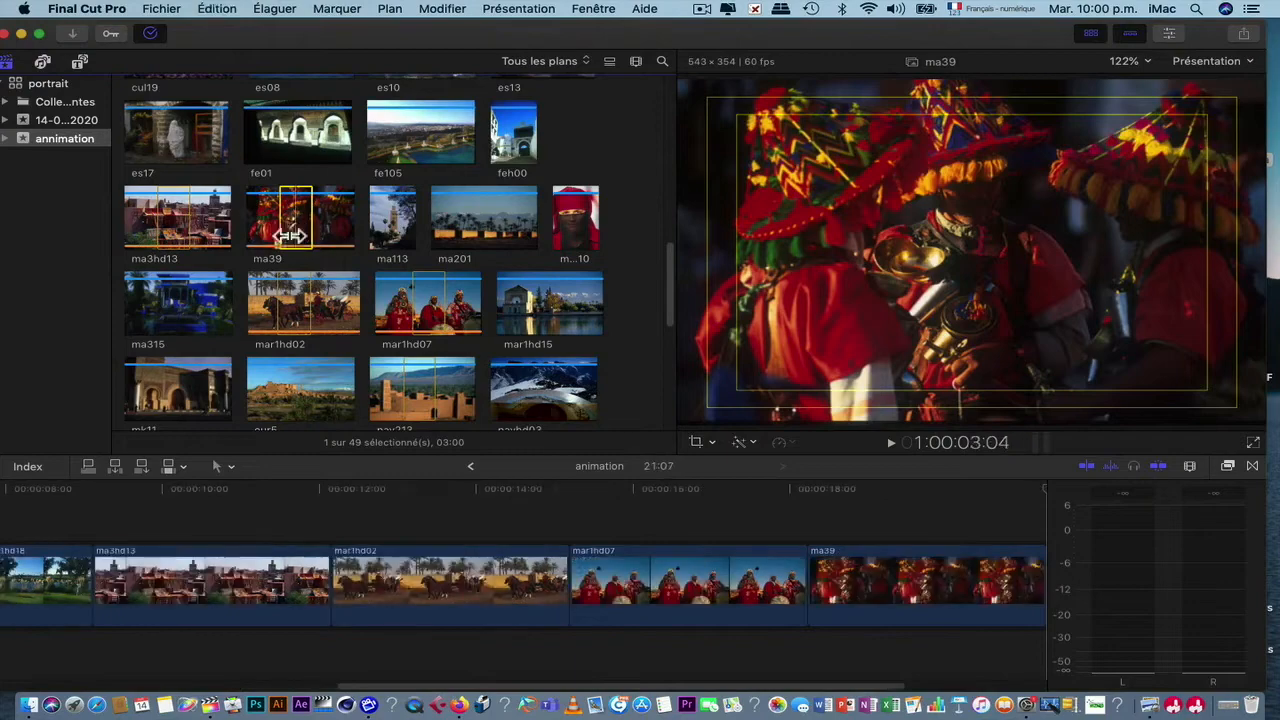
# Step: Look through the annimation event's photos and append the 3-second range of the ma201 palm-lined ramparts to the timeline
pyautogui.scroll(-3, 300, 263)
pyautogui.scroll(-2, 425, 265)
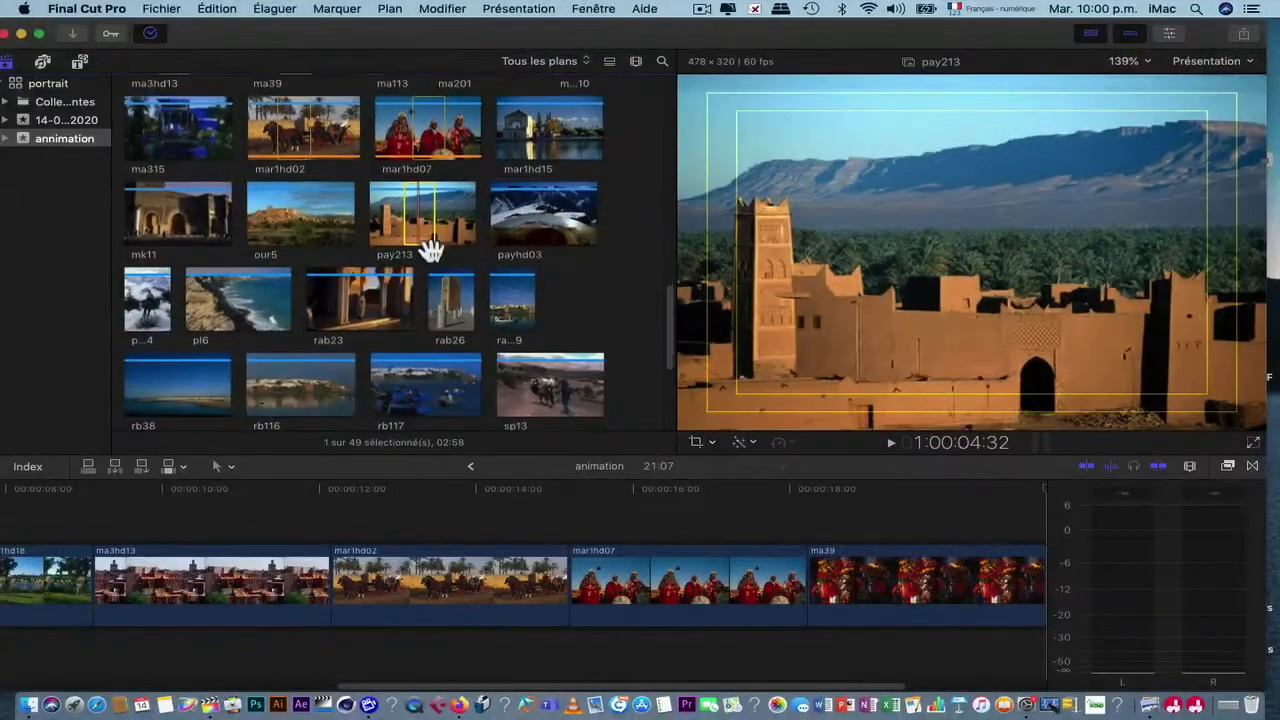
pyautogui.scroll(15, 437, 220)
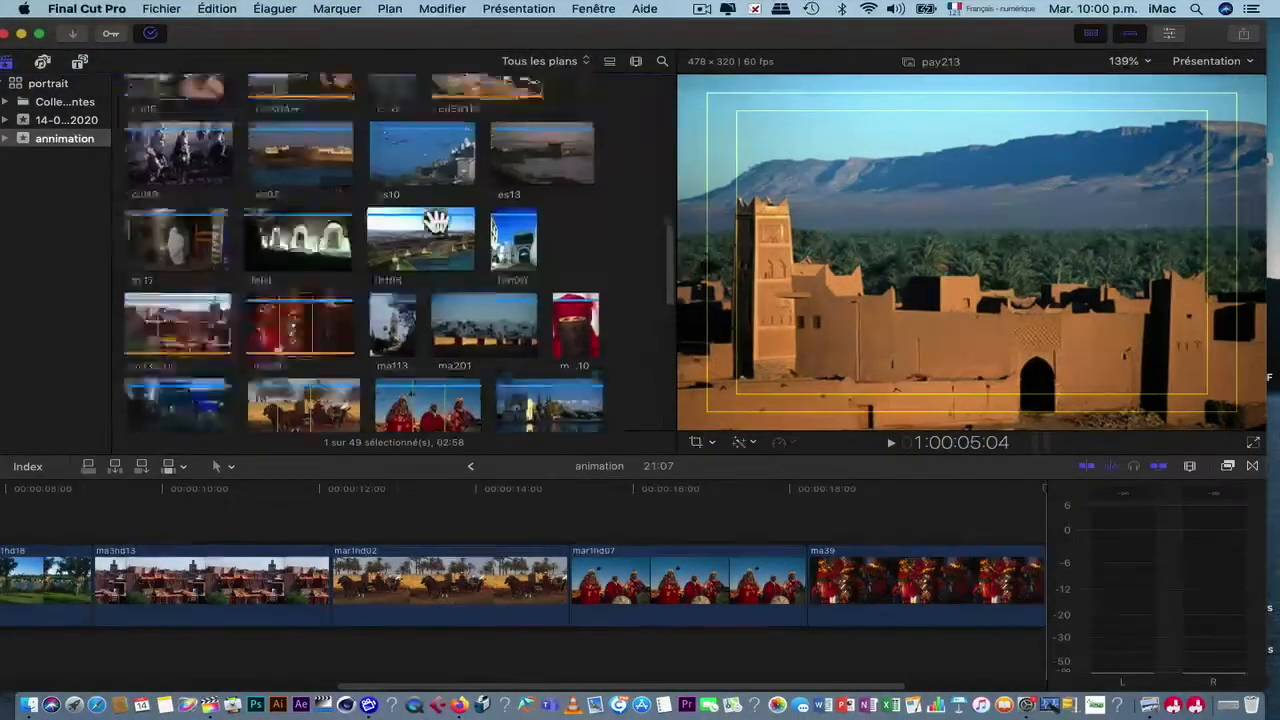
pyautogui.scroll(-6, 437, 220)
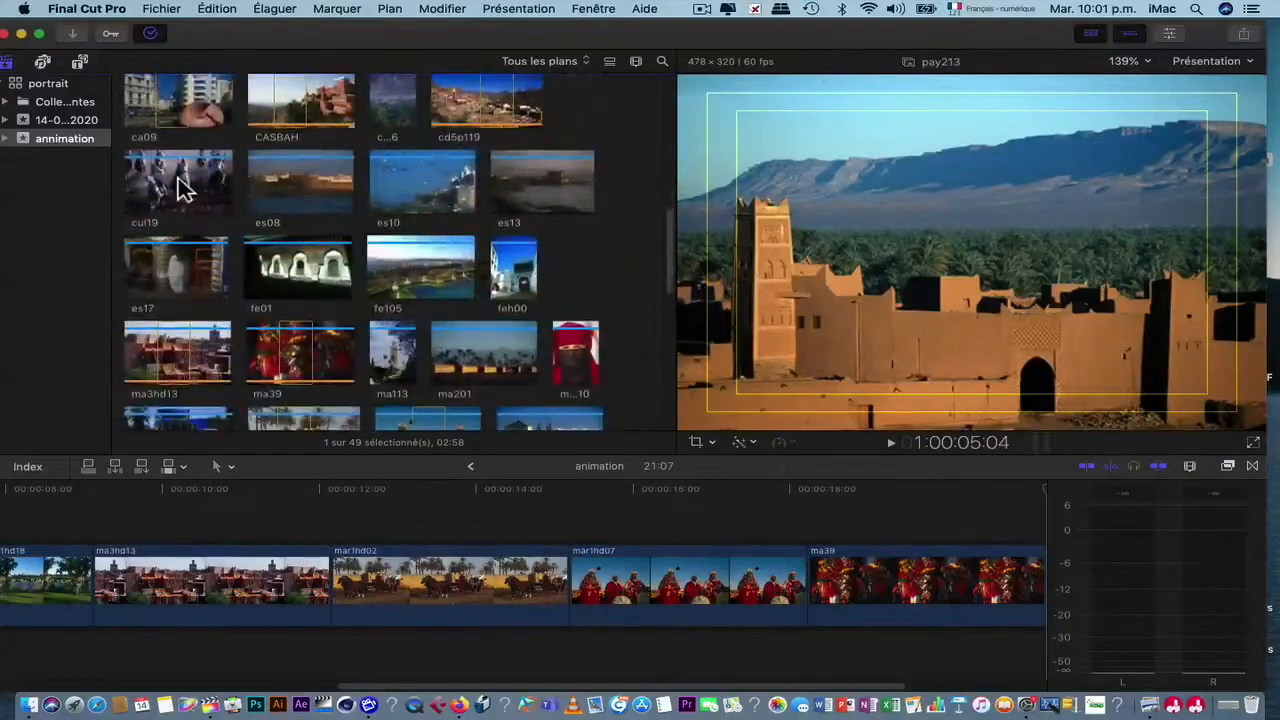
pyautogui.click(183, 287)
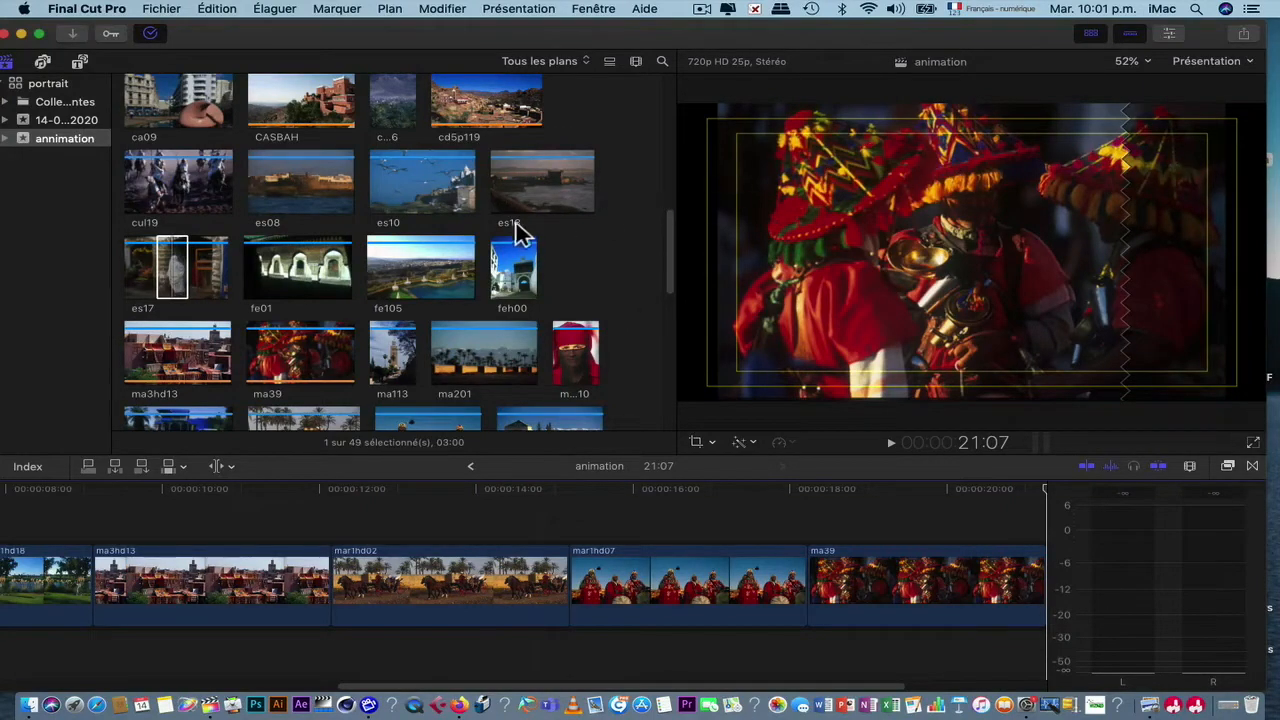
pyautogui.scroll(-3, 435, 280)
pyautogui.click(489, 200)
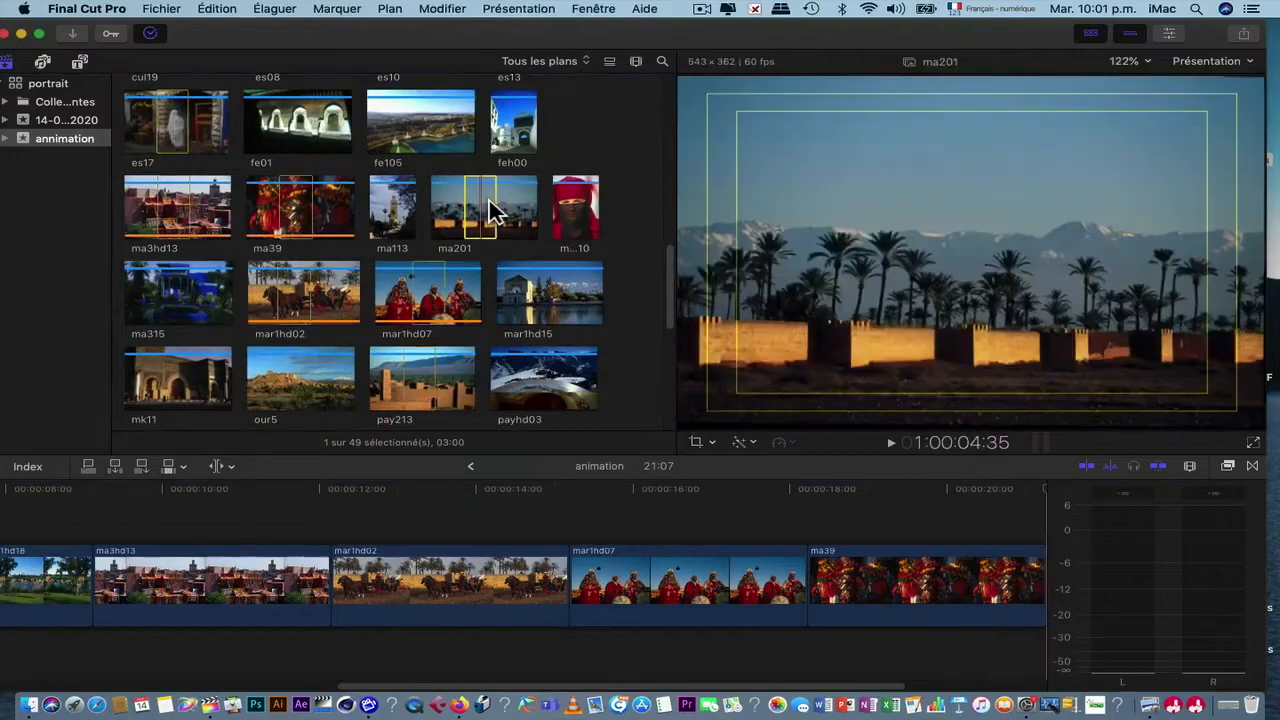
pyautogui.press('e')
# Step: Append the full 10-second our5 kasbah photo to the end of the timeline
pyautogui.scroll(-3, 325, 280)
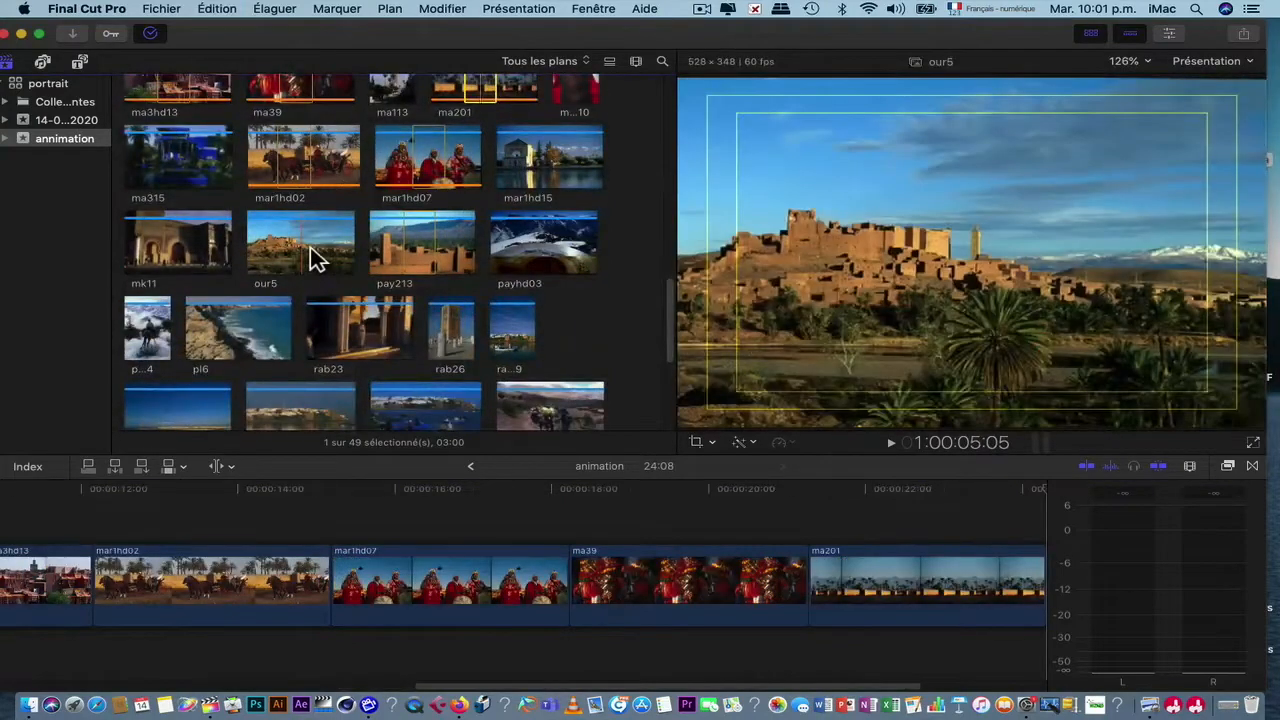
pyautogui.click(310, 252)
pyautogui.press('e')
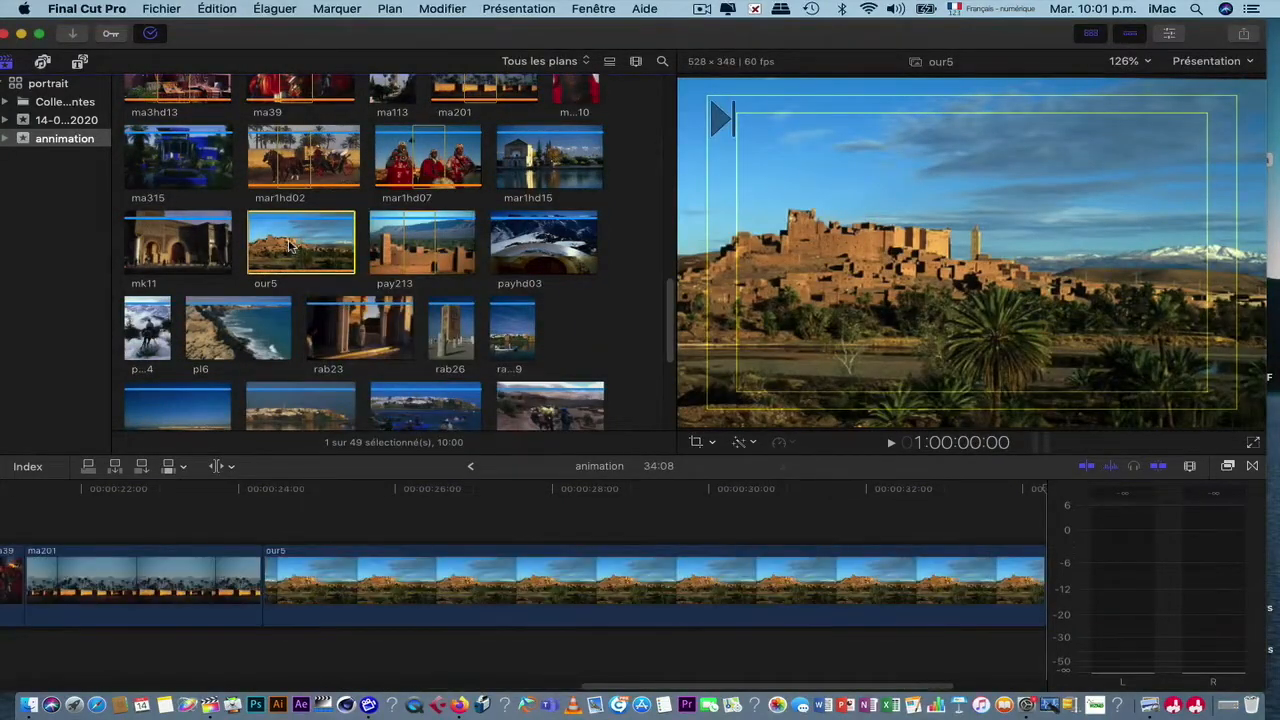
# Step: Append the roughly 3-second ranges of the pay213 fortress and mk11 monumental gate photos to the timeline
pyautogui.click(420, 251)
pyautogui.press('e')
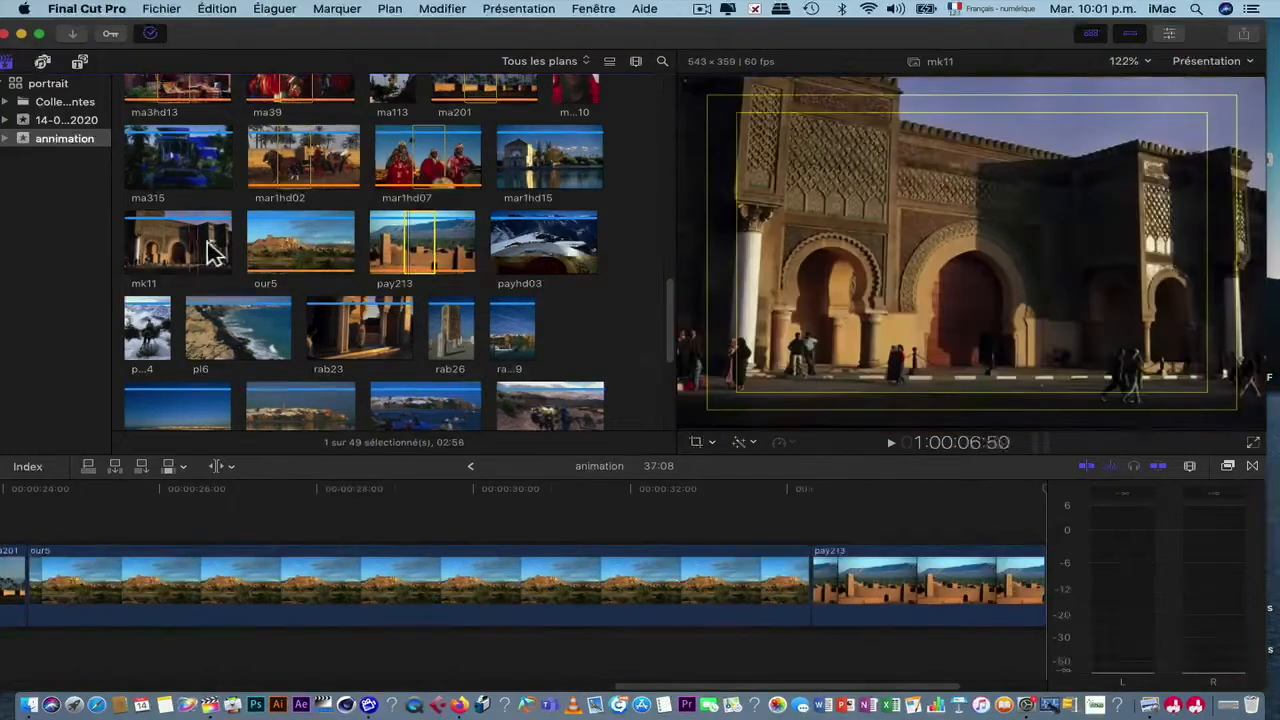
pyautogui.click(215, 252)
pyautogui.press('e')
# Step: Insert the Marrakech photo's 3-second range into the timeline at the cut between ma39 and ma201
pyautogui.scroll(-4, 250, 270)
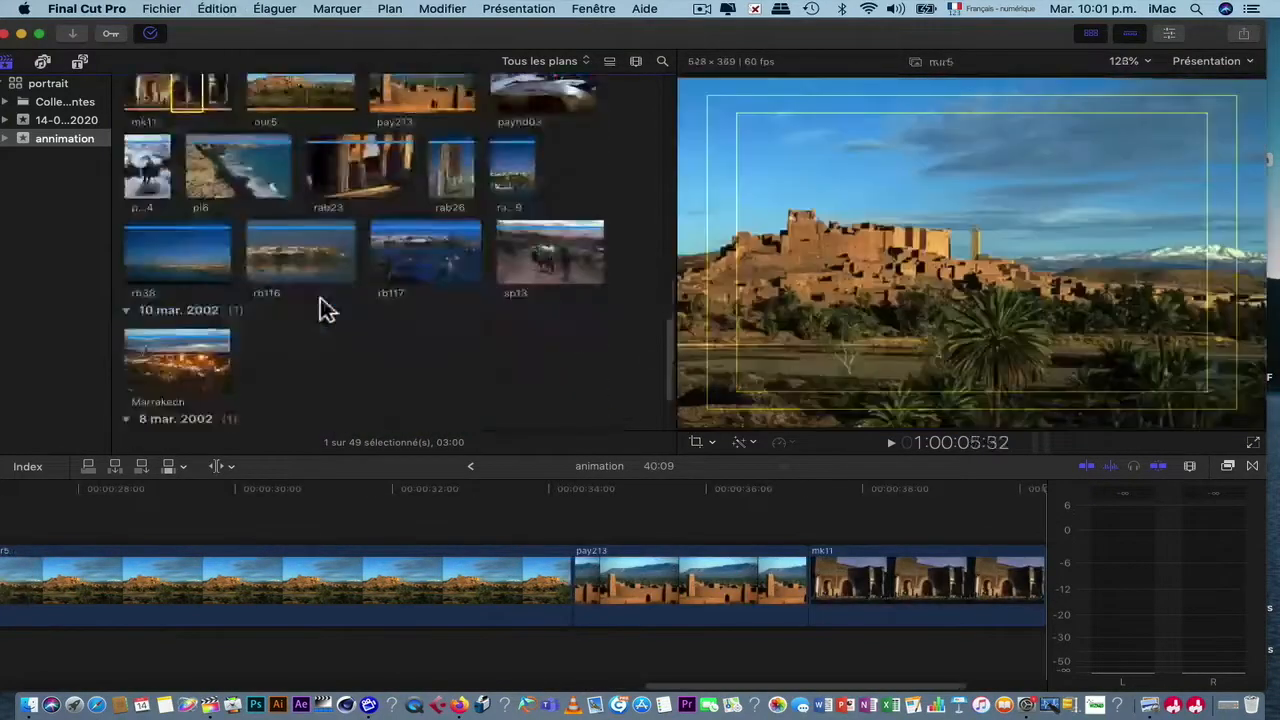
pyautogui.hscroll(-10, 500, 540)
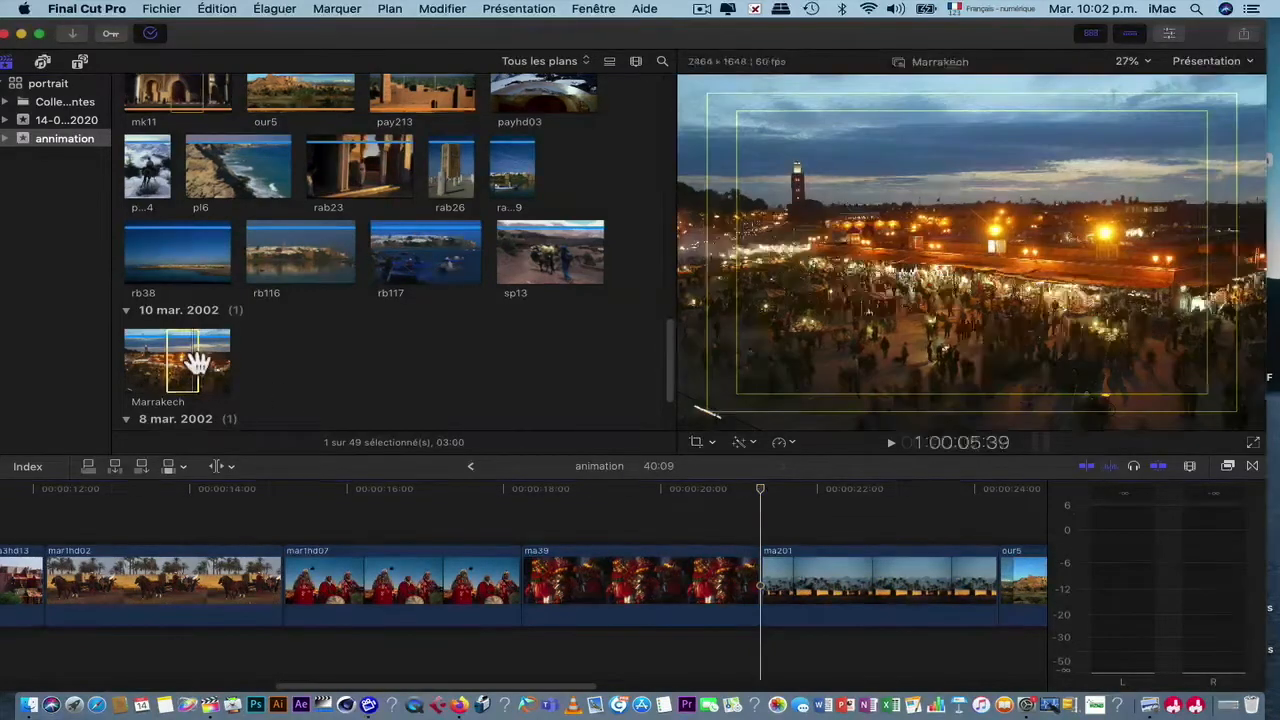
pyautogui.moveTo(528, 480); pyautogui.dragTo(194, 357)
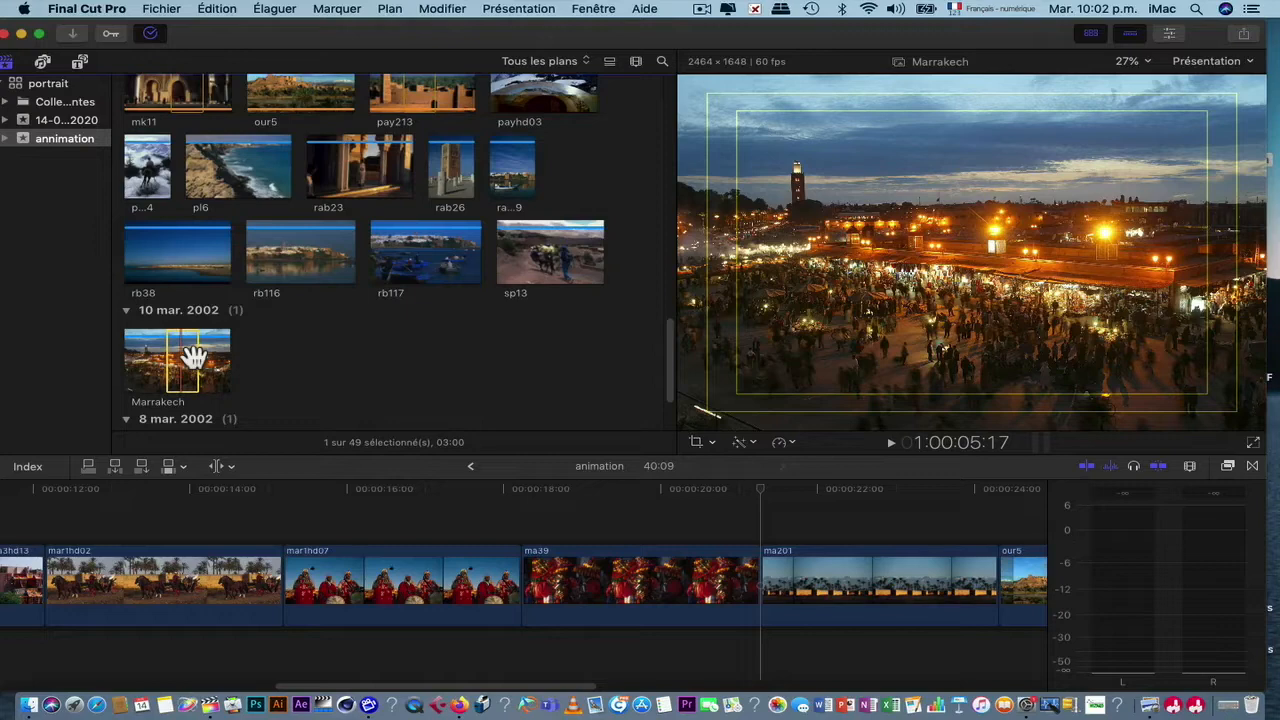
pyautogui.press('w')
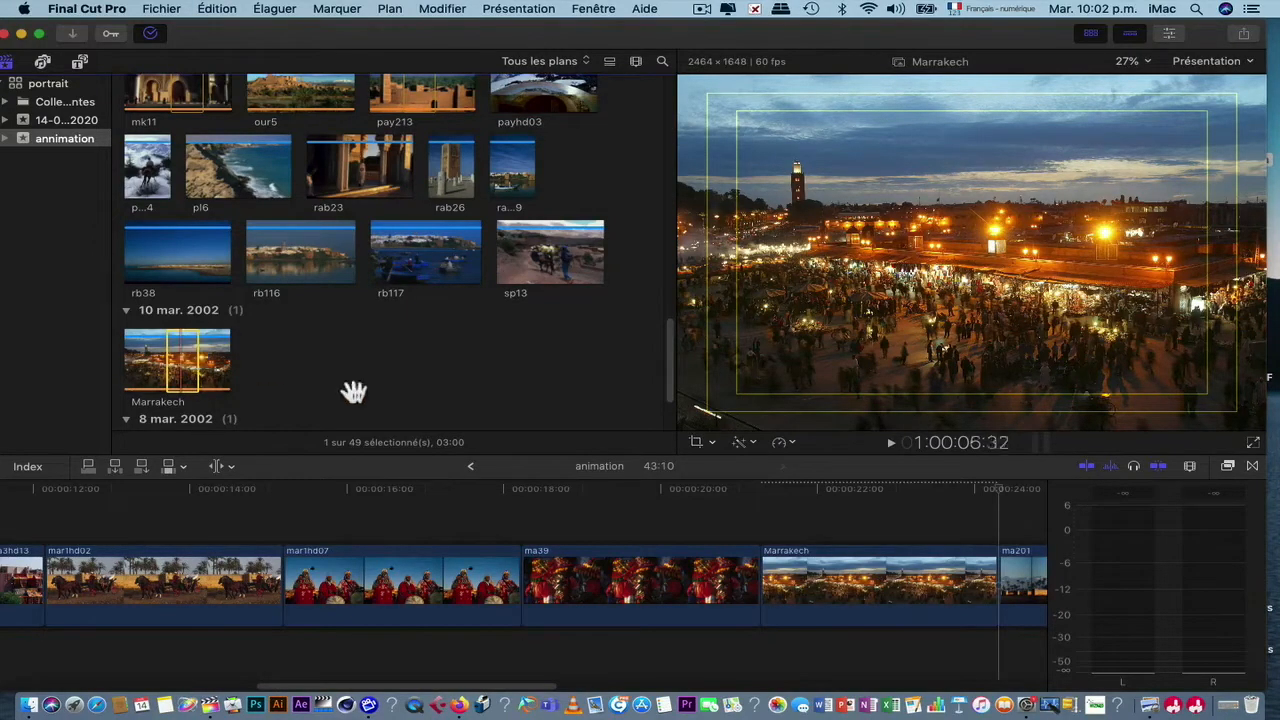
# Step: Append the 3-second ranges of the rab23 columns and rab26 tower photos to the end of the timeline
pyautogui.hscroll(7, 806, 582)
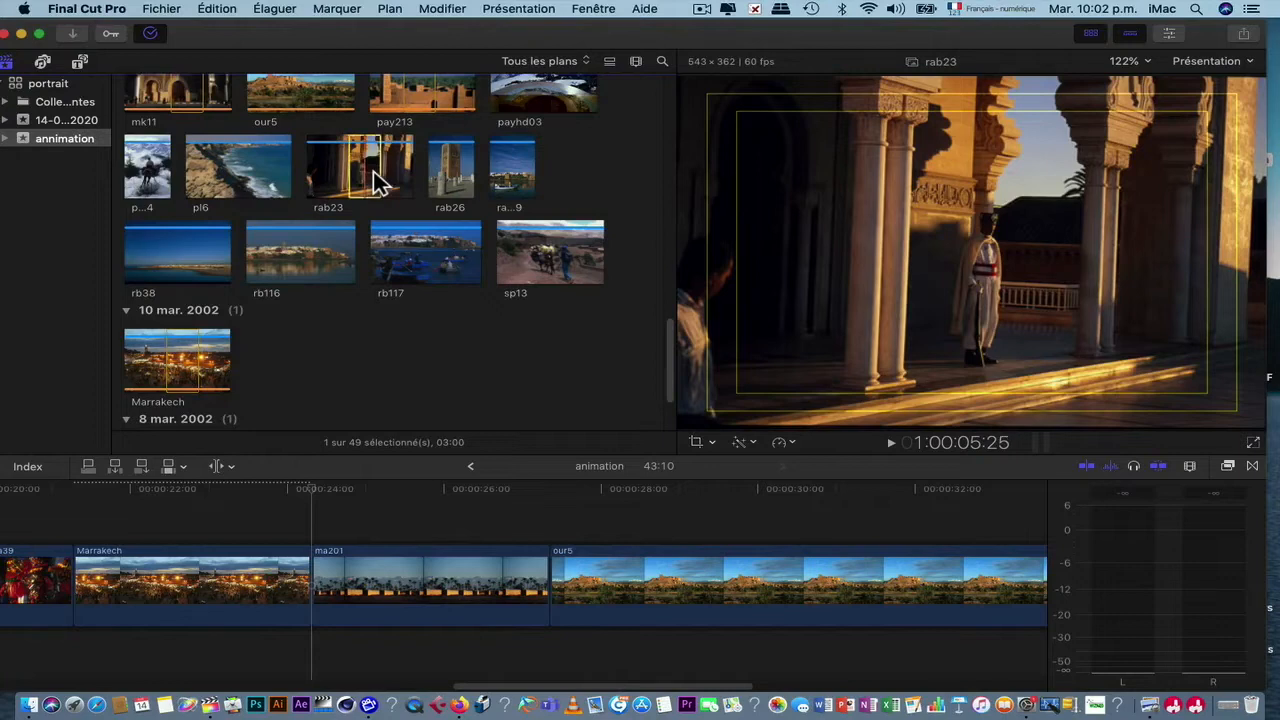
pyautogui.press('e')
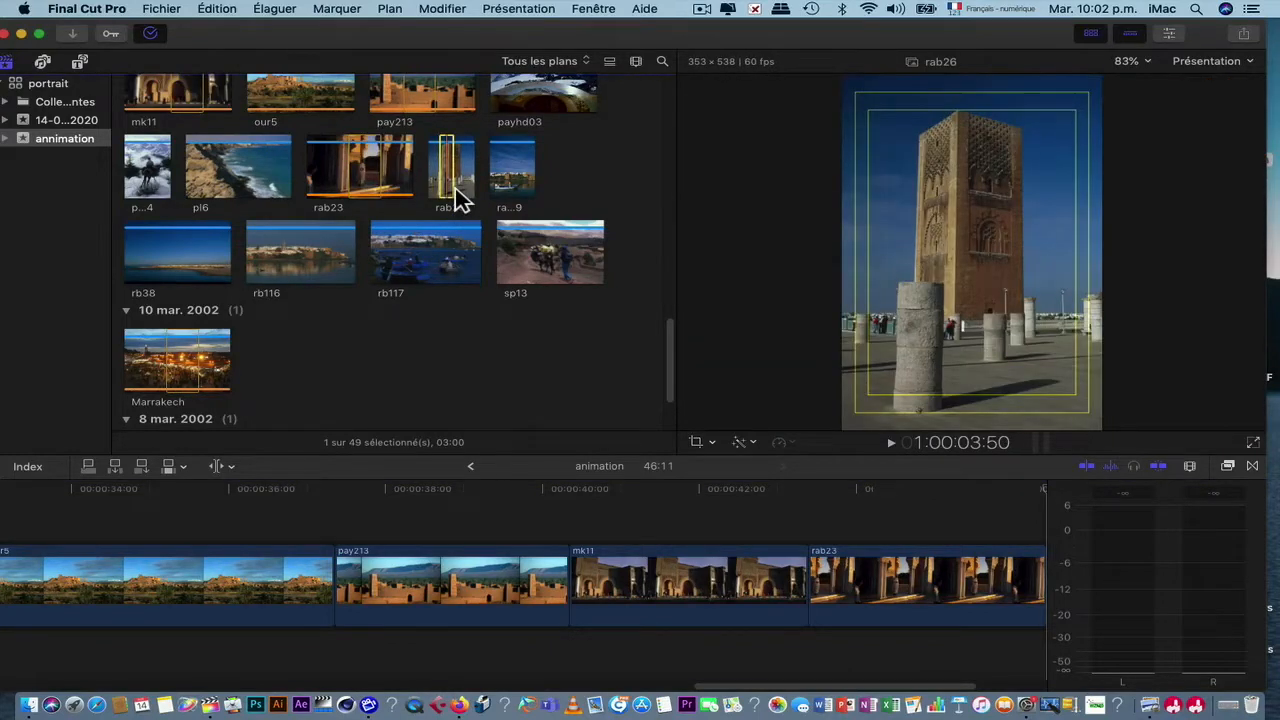
pyautogui.press('e')
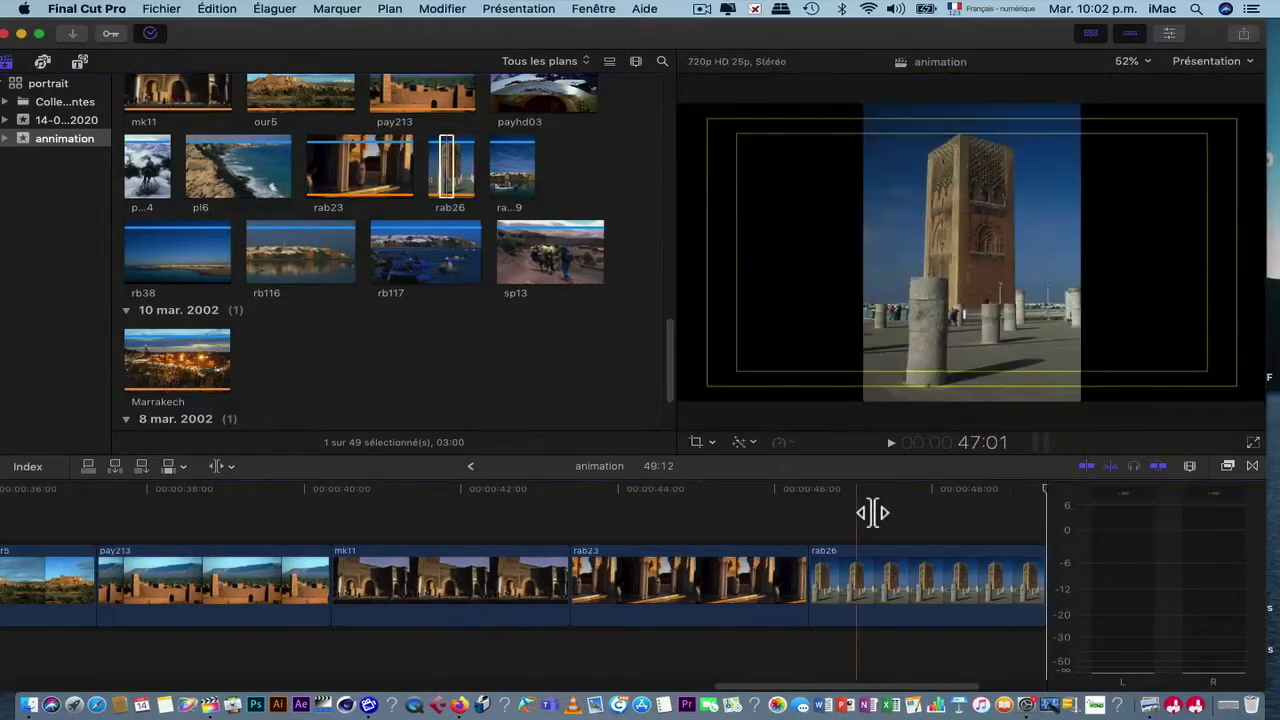
pyautogui.hscroll(3, 888, 515)
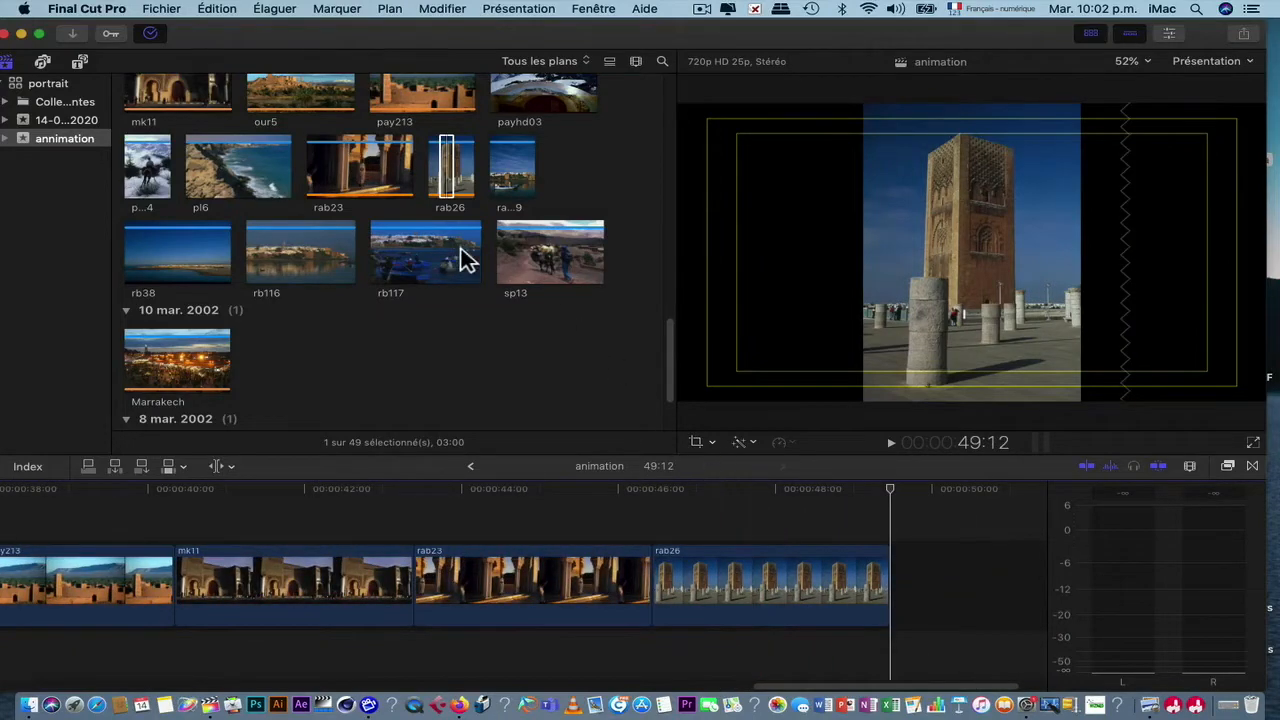
# Step: Append the 3-second ranges of the es08, es10, es13 and pl6 coastal photos to the end of the timeline
pyautogui.scroll(10, 430, 265)
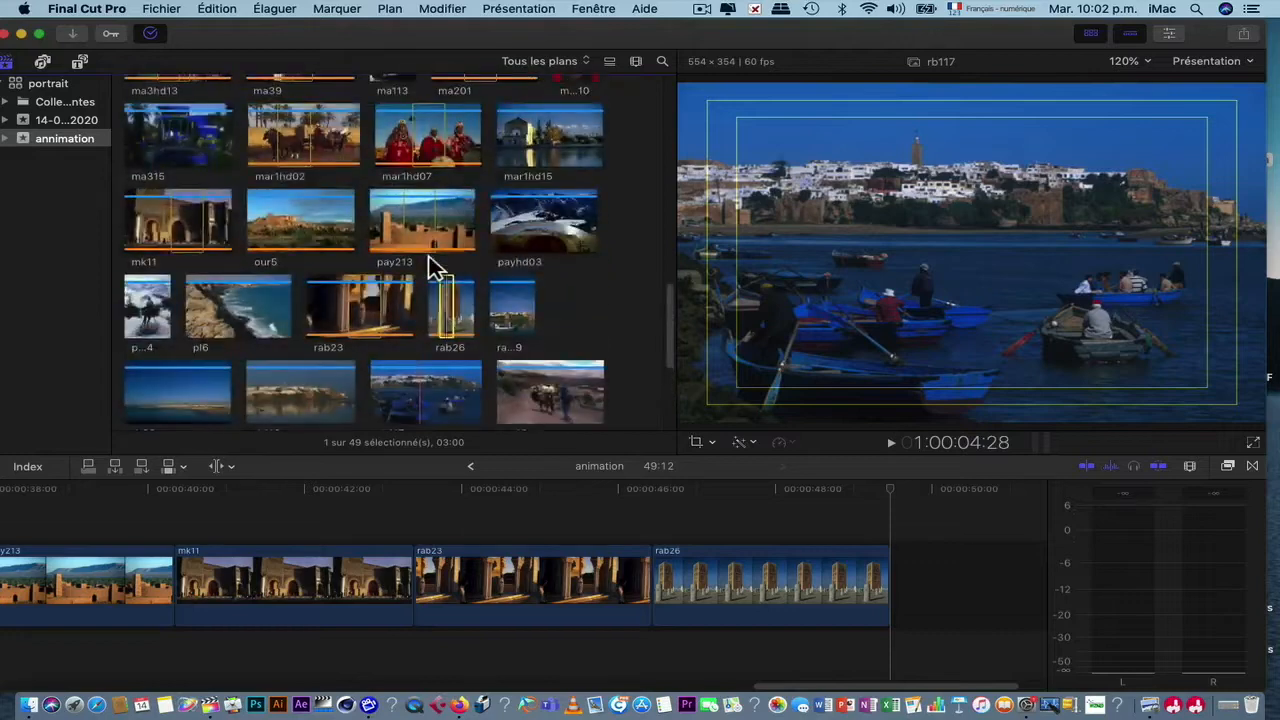
pyautogui.scroll(5, 430, 265)
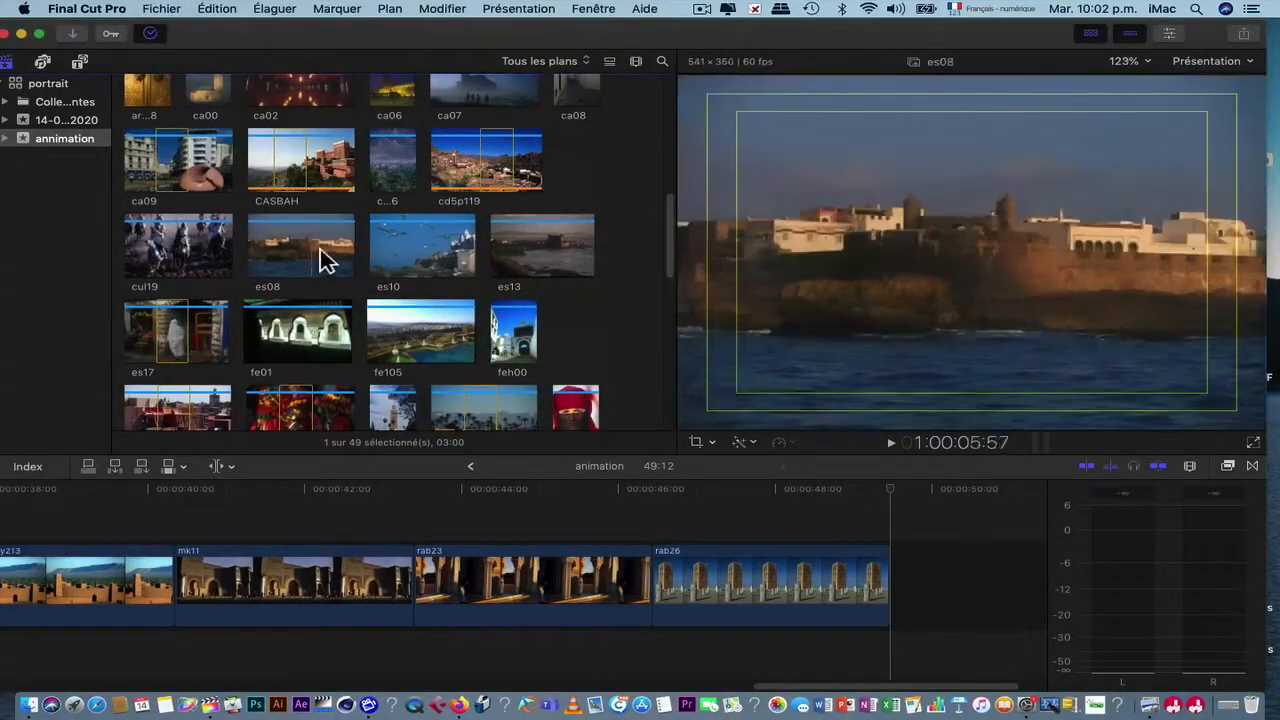
pyautogui.press('e')
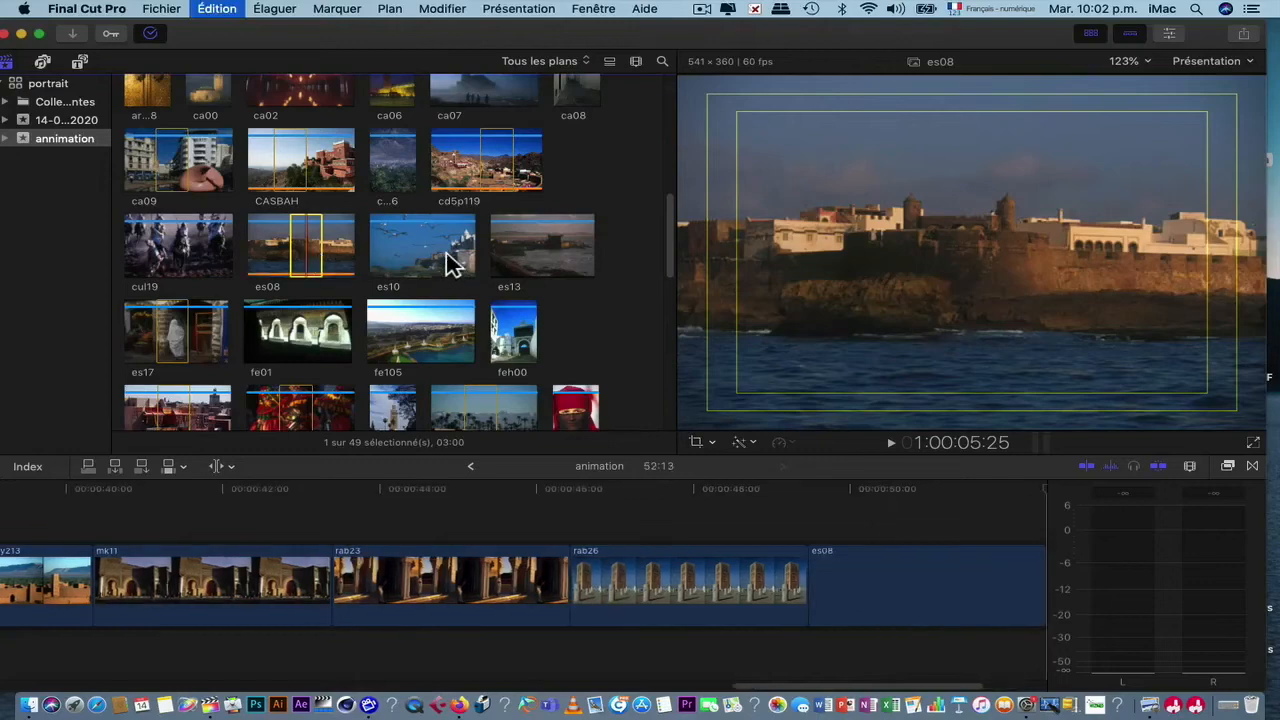
pyautogui.click(445, 262)
pyautogui.press('e')
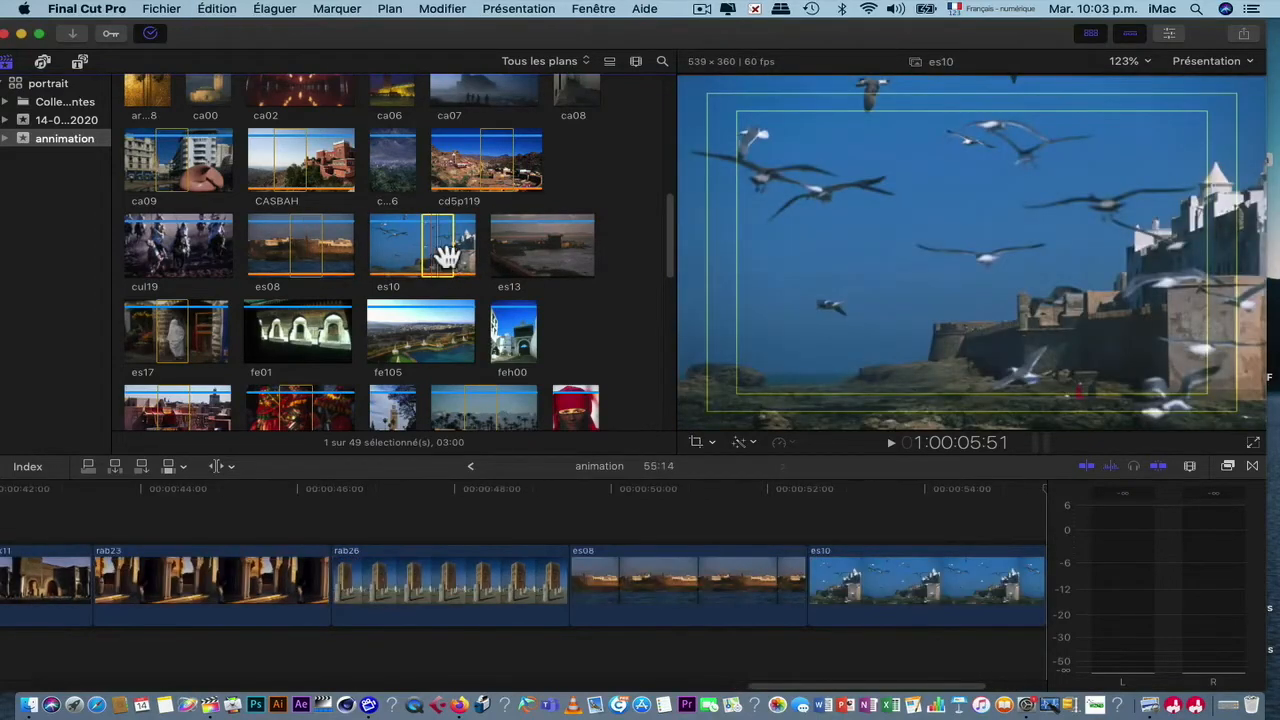
pyautogui.press('e')
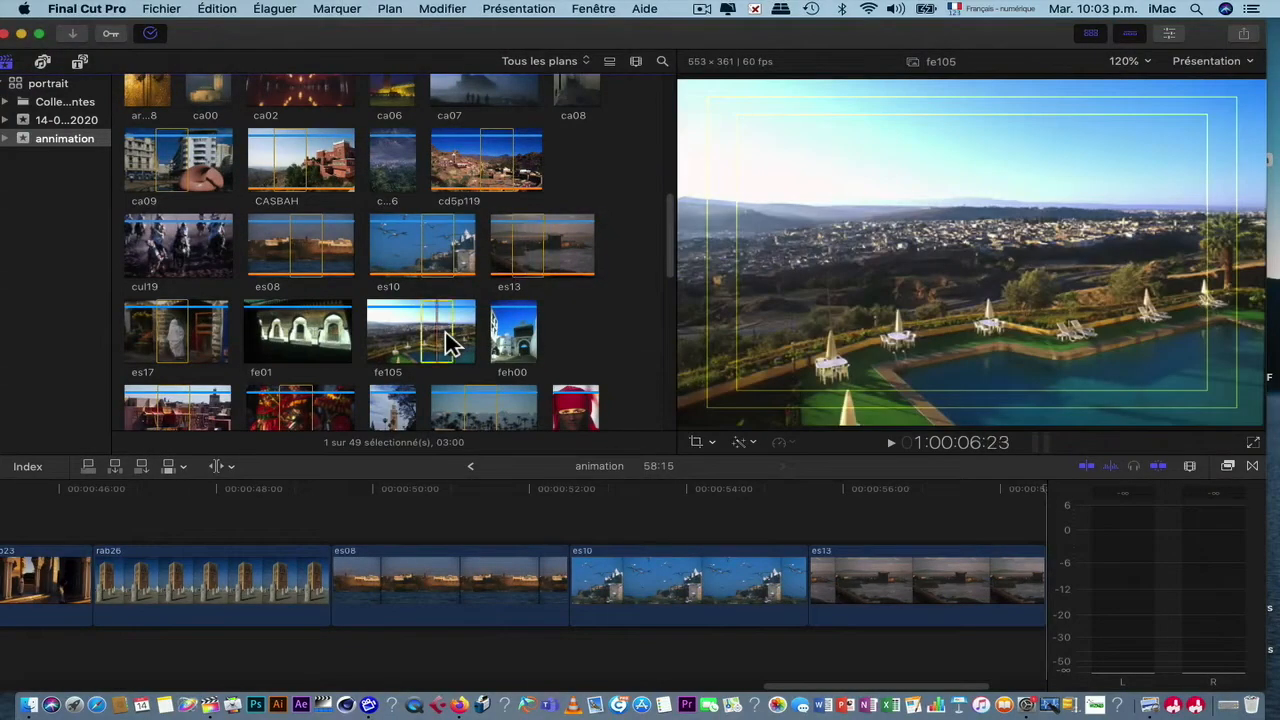
pyautogui.scroll(-10, 447, 340)
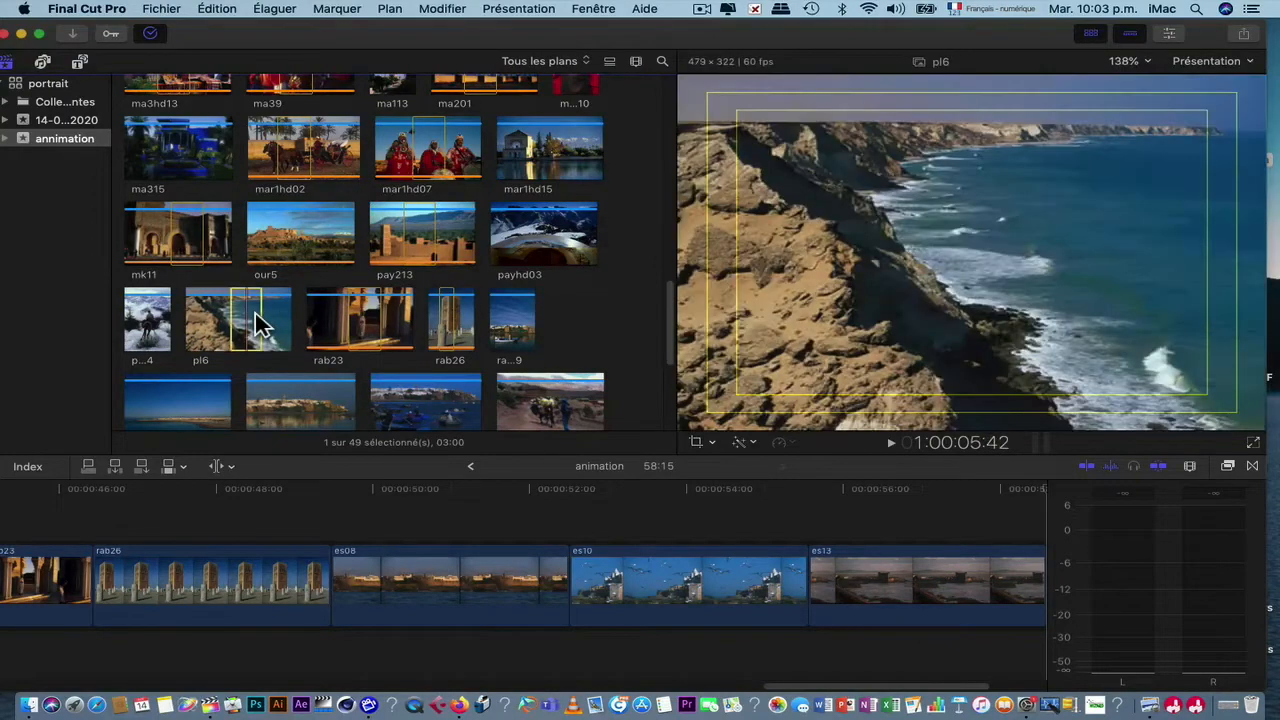
pyautogui.press('e')
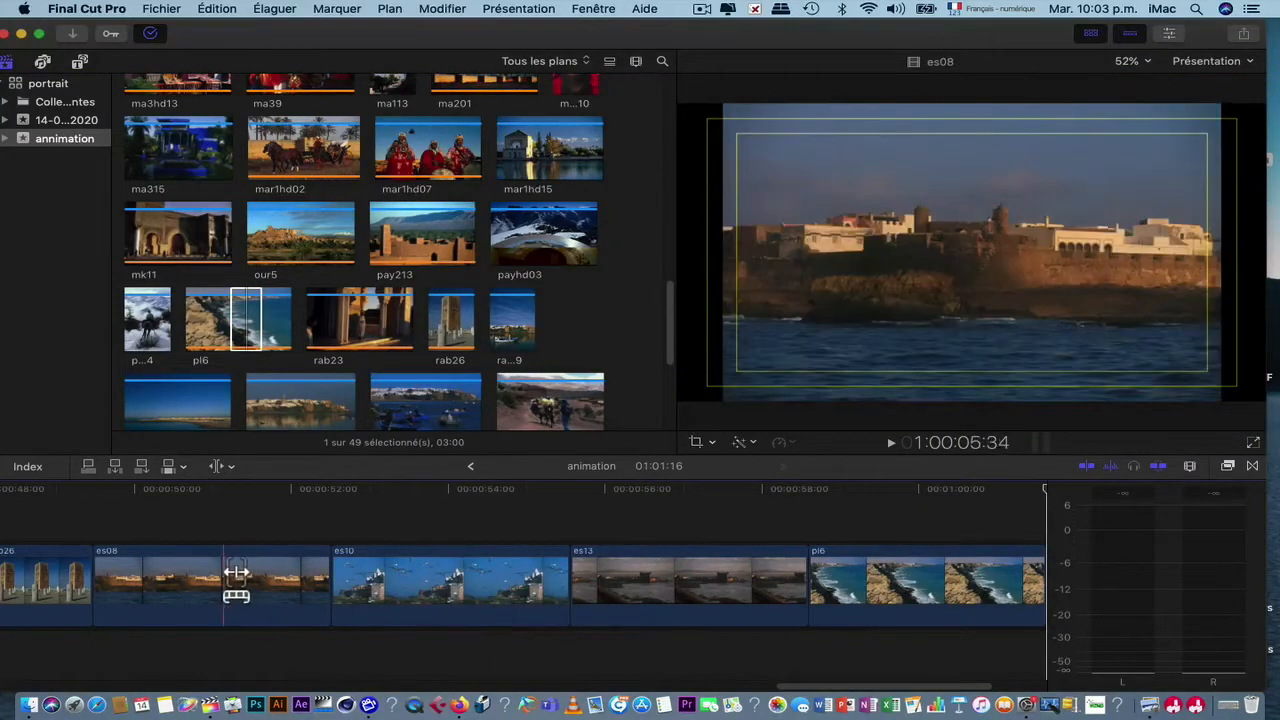
# Step: Try appending the rb38 photo's 3-second range to the end of the timeline, and undo the append
pyautogui.hscroll(-5, 236, 580)
pyautogui.hscroll(-2, 236, 580)
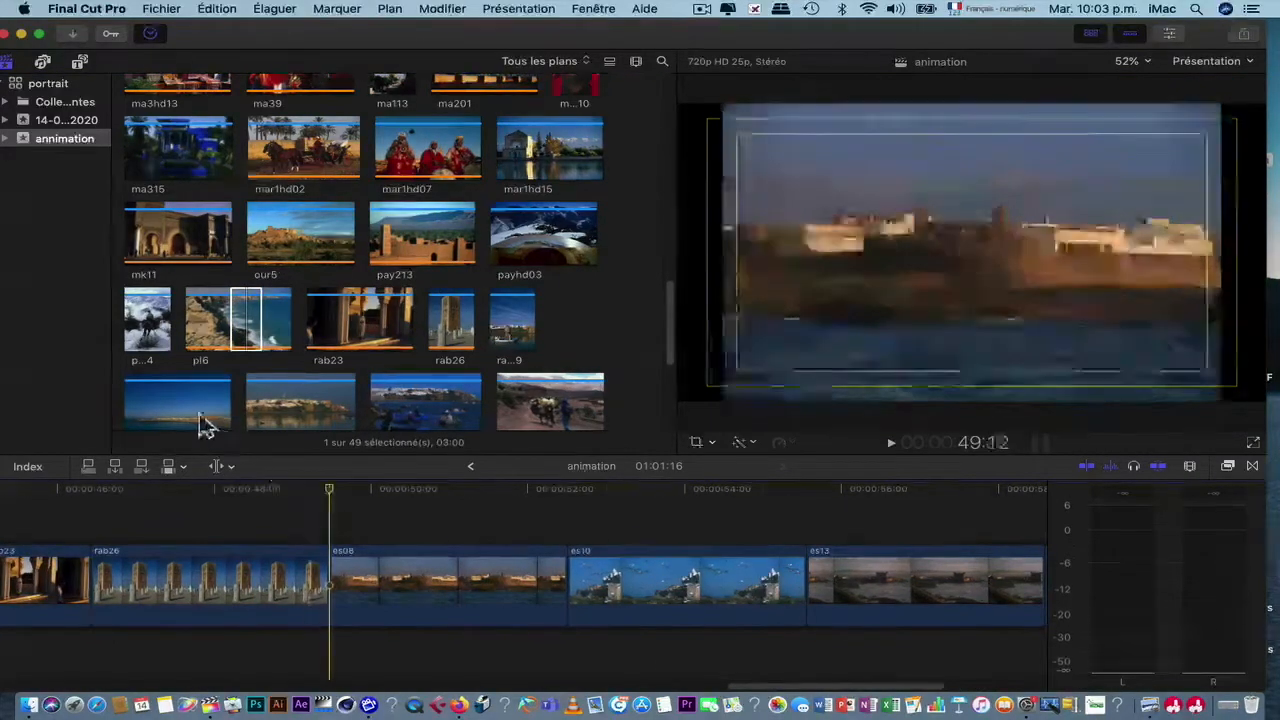
pyautogui.scroll(-2, 200, 424)
pyautogui.press('e')
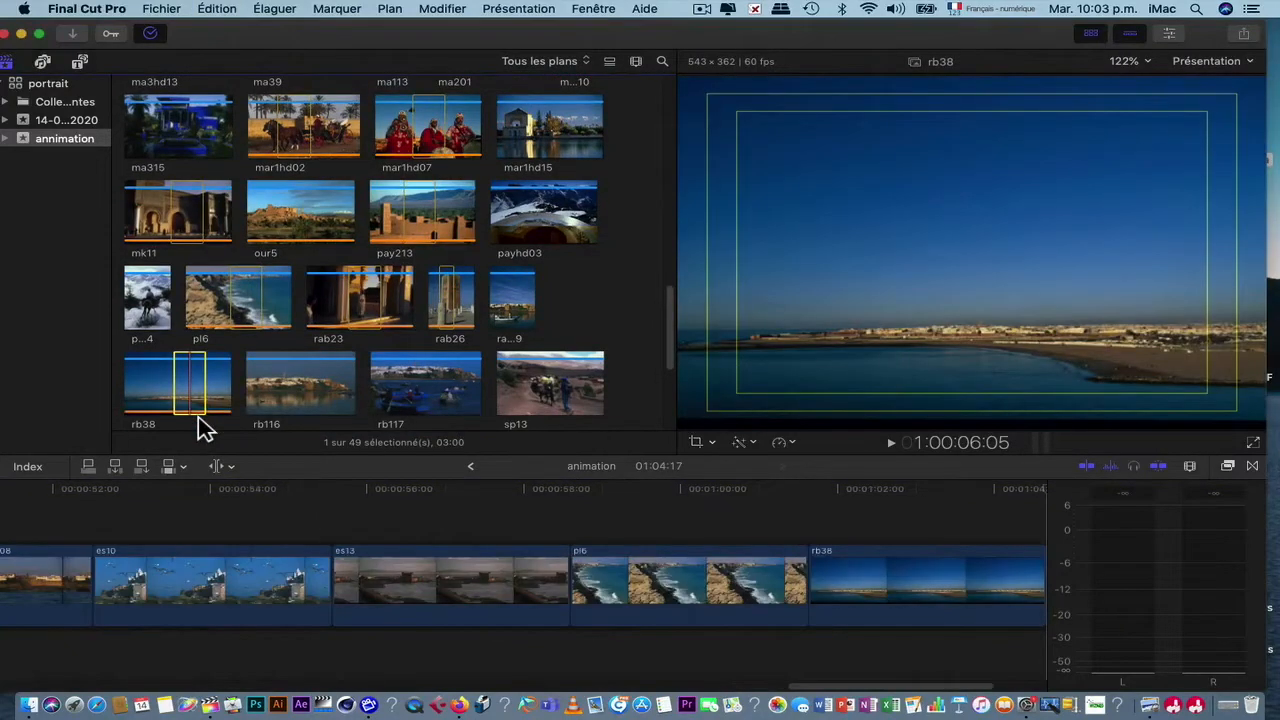
pyautogui.press('super+z')
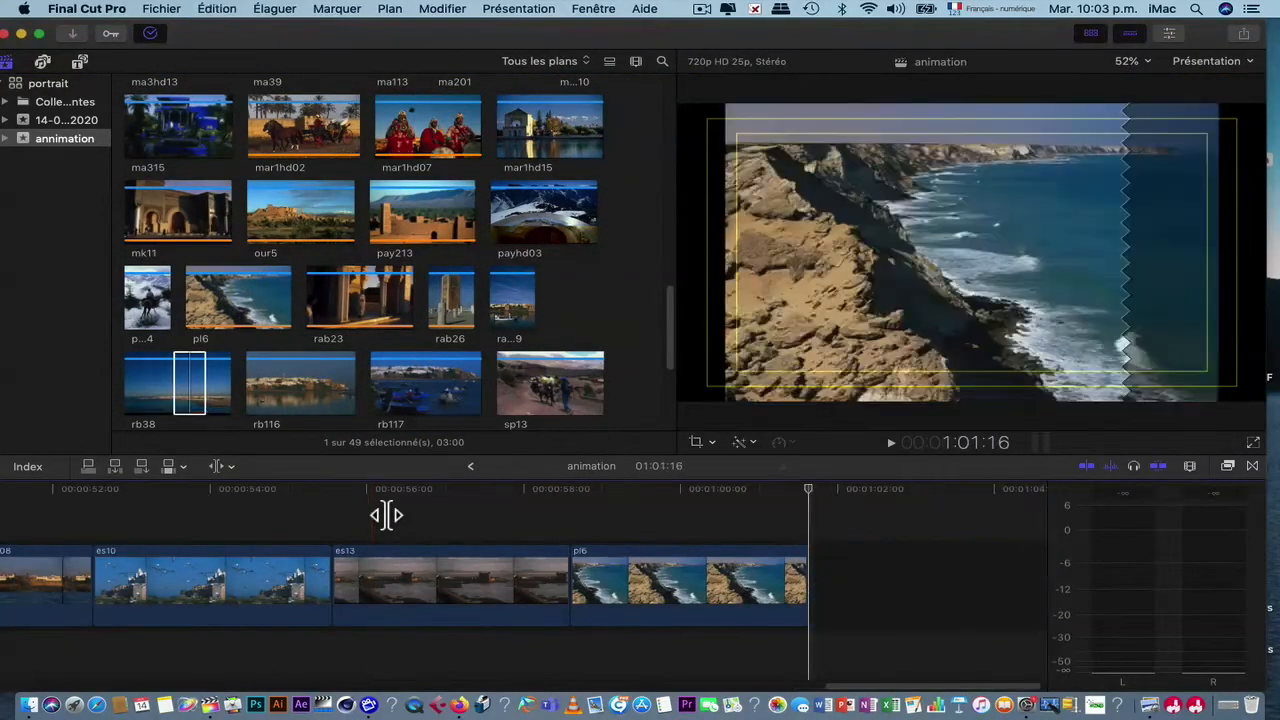
# Step: Insert the 3-second ranges of the rb38 and rb116 photos in the timeline between rab26 and es08
pyautogui.hscroll(-6, 300, 515)
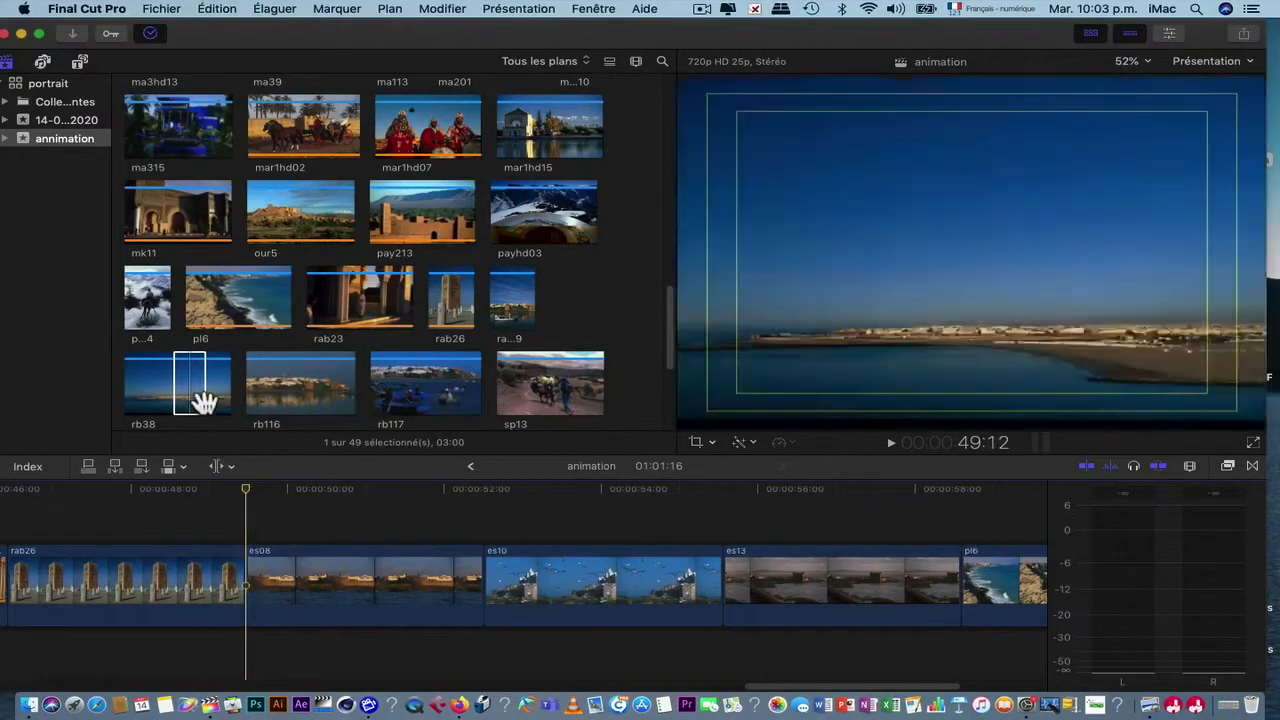
pyautogui.click(203, 402)
pyautogui.press('w')
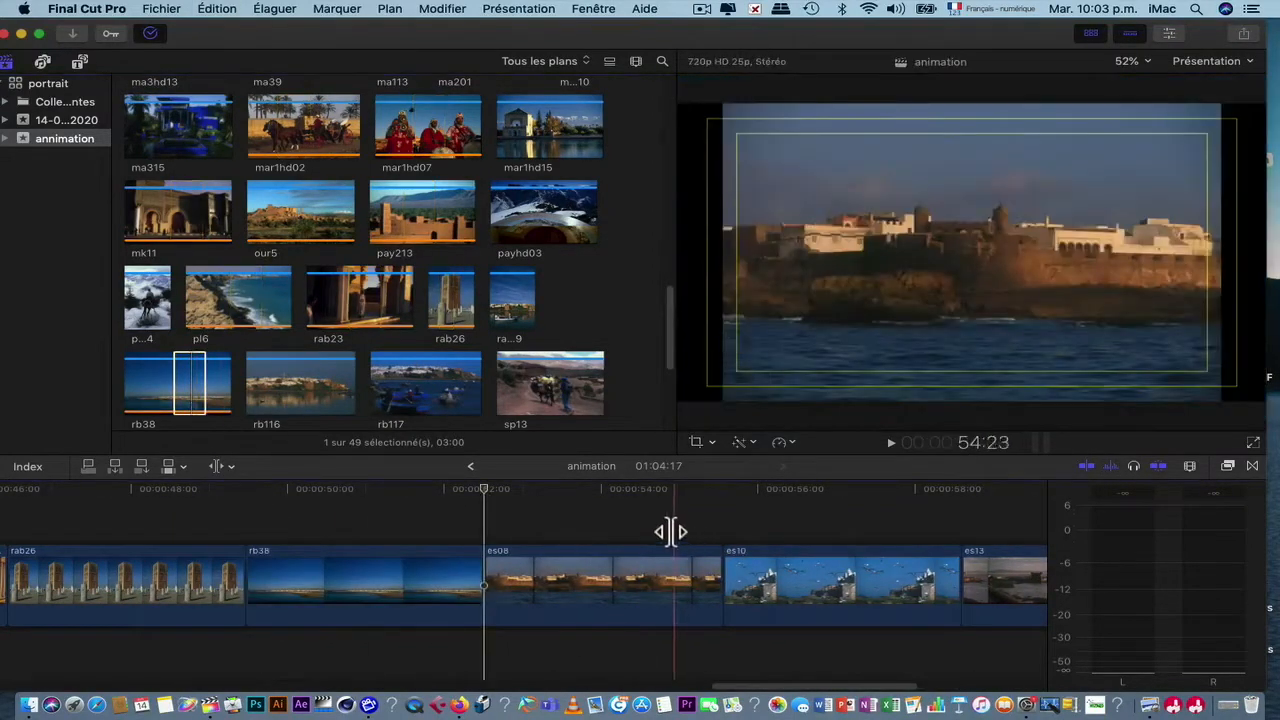
pyautogui.click(318, 405)
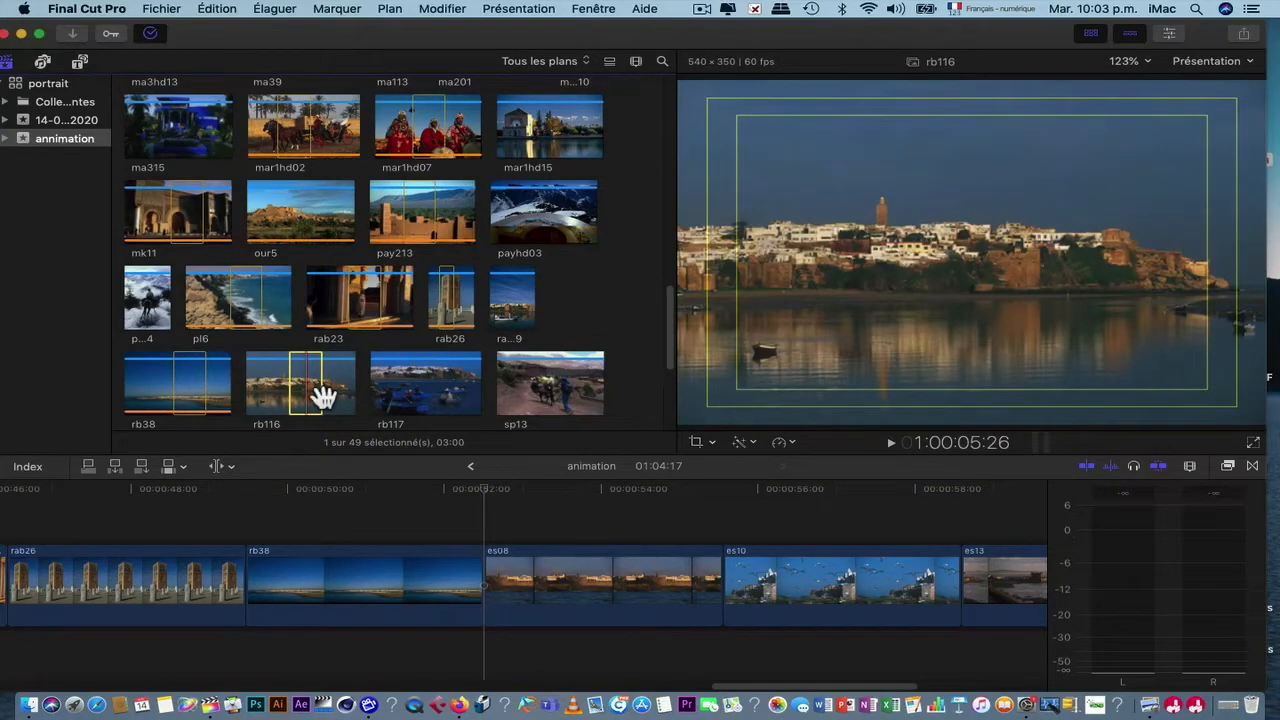
pyautogui.press('w')
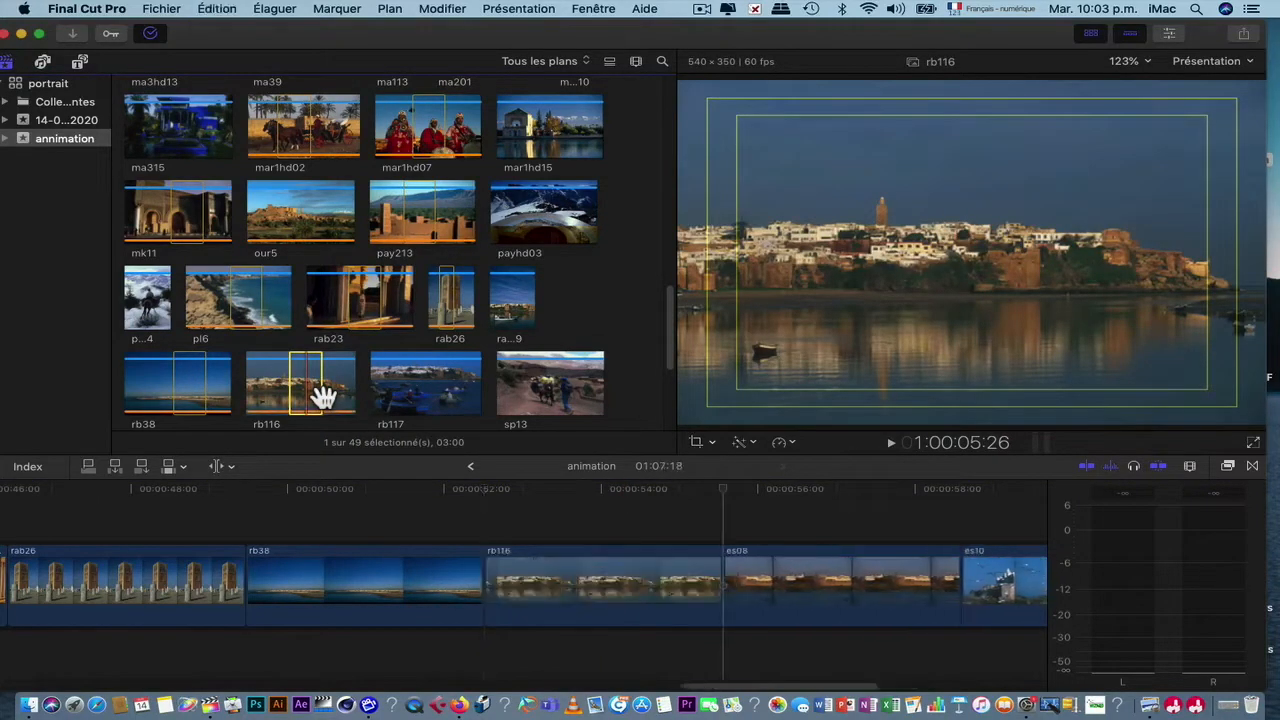
# Step: Switch to the Selection tool and move the es13 clip after pl6 at the end of the timeline
pyautogui.click(444, 402)
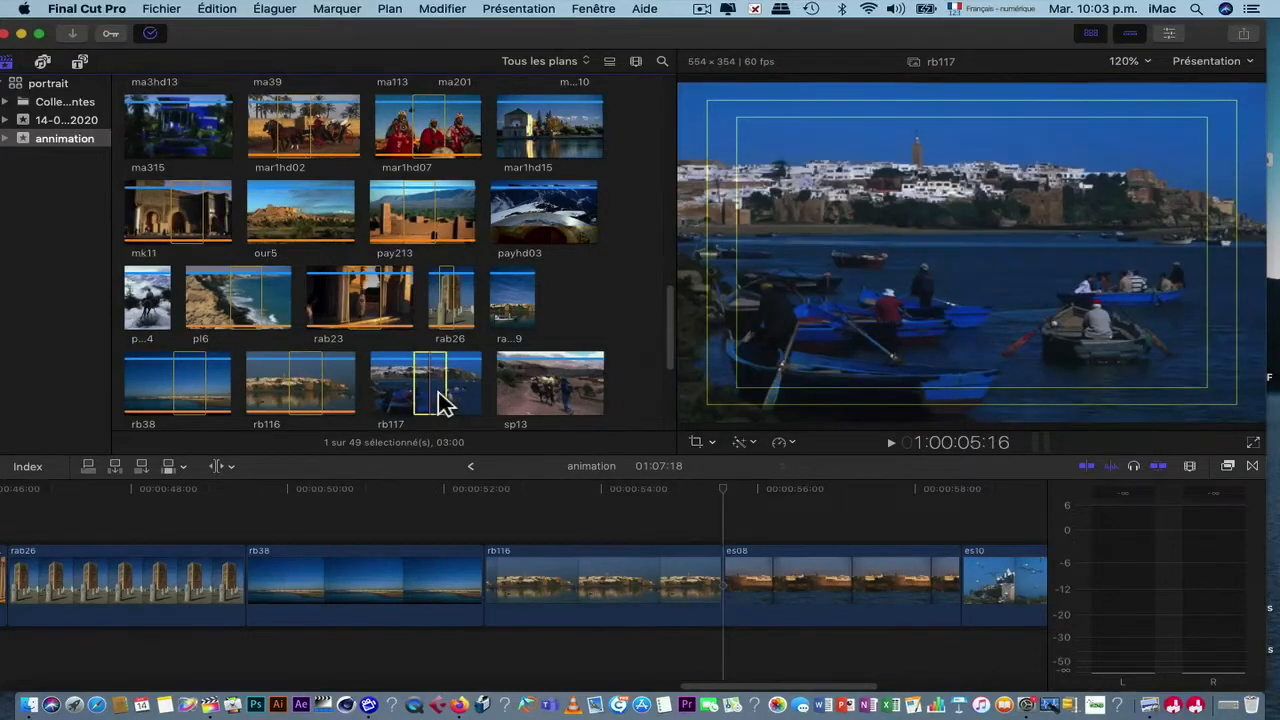
pyautogui.hscroll(10, 737, 522)
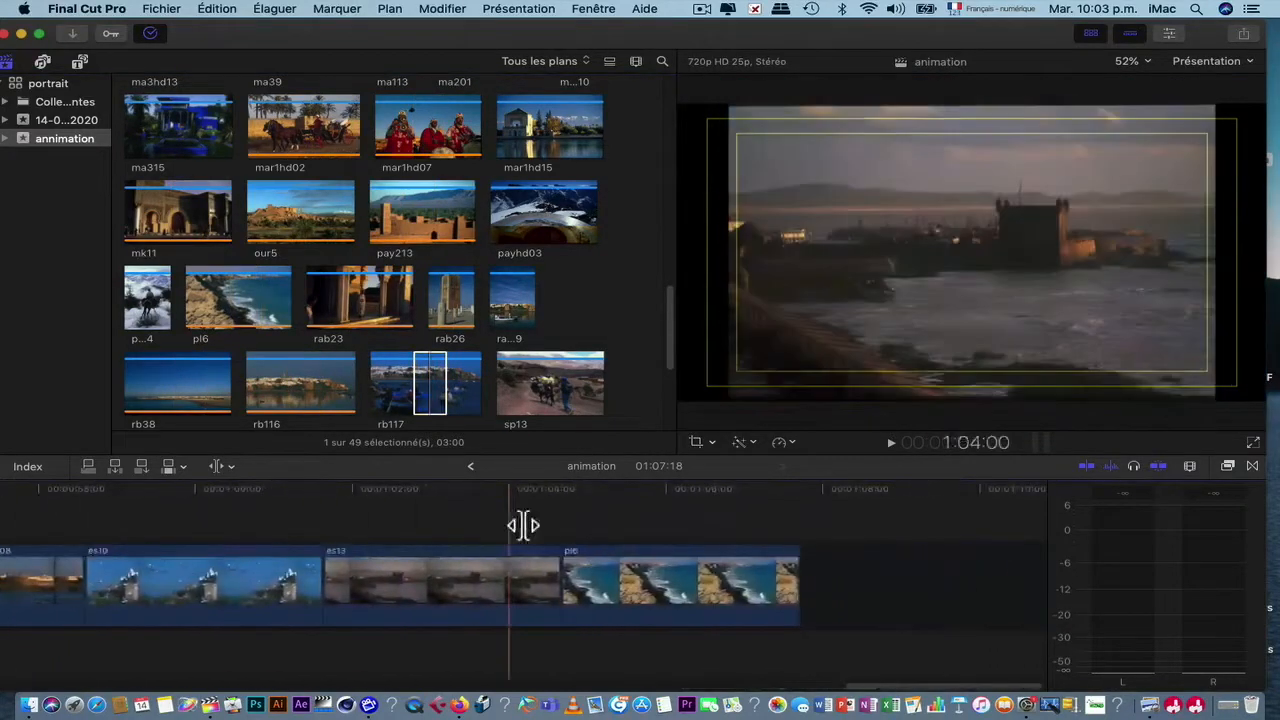
pyautogui.click(457, 576)
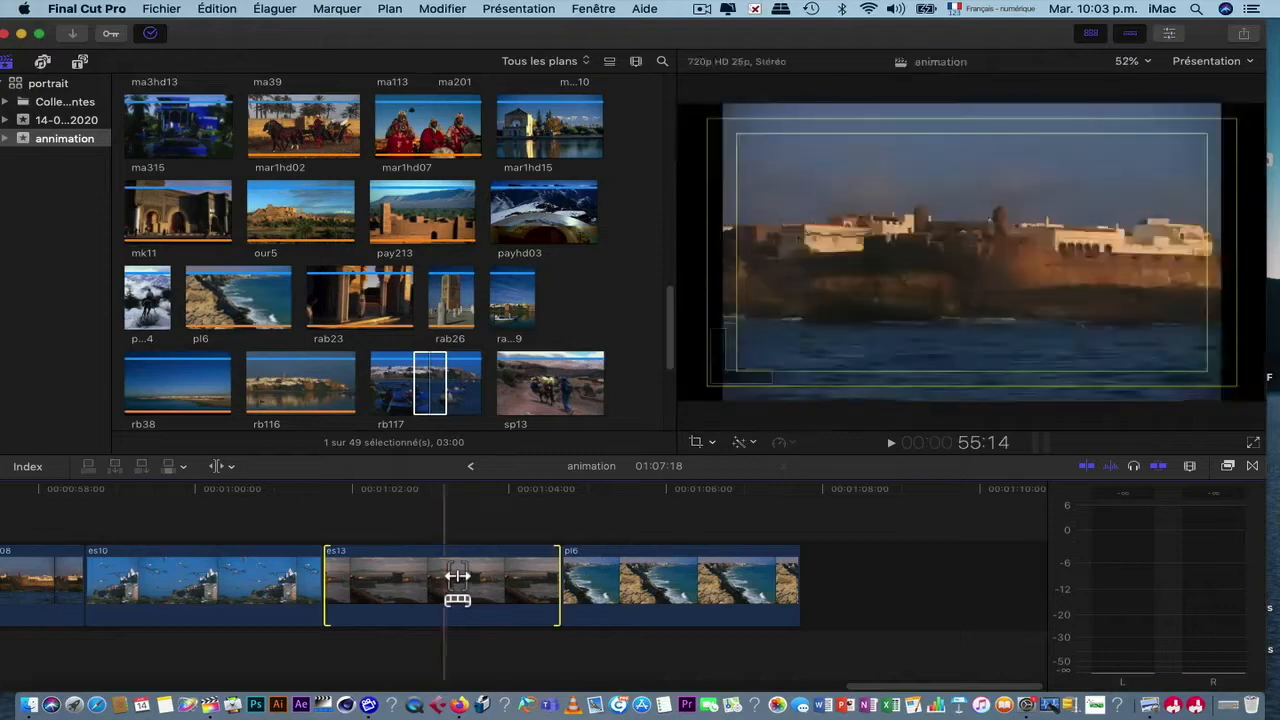
pyautogui.click(229, 467)
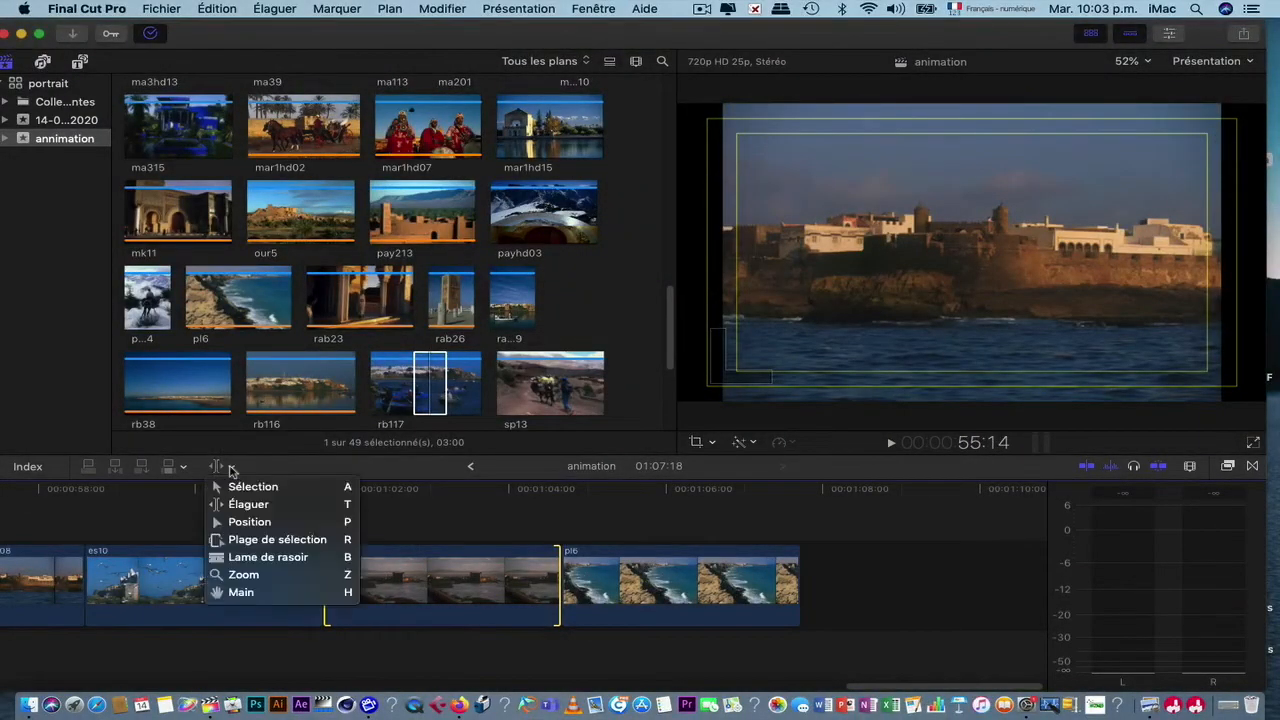
pyautogui.click(232, 486)
pyautogui.click(474, 610)
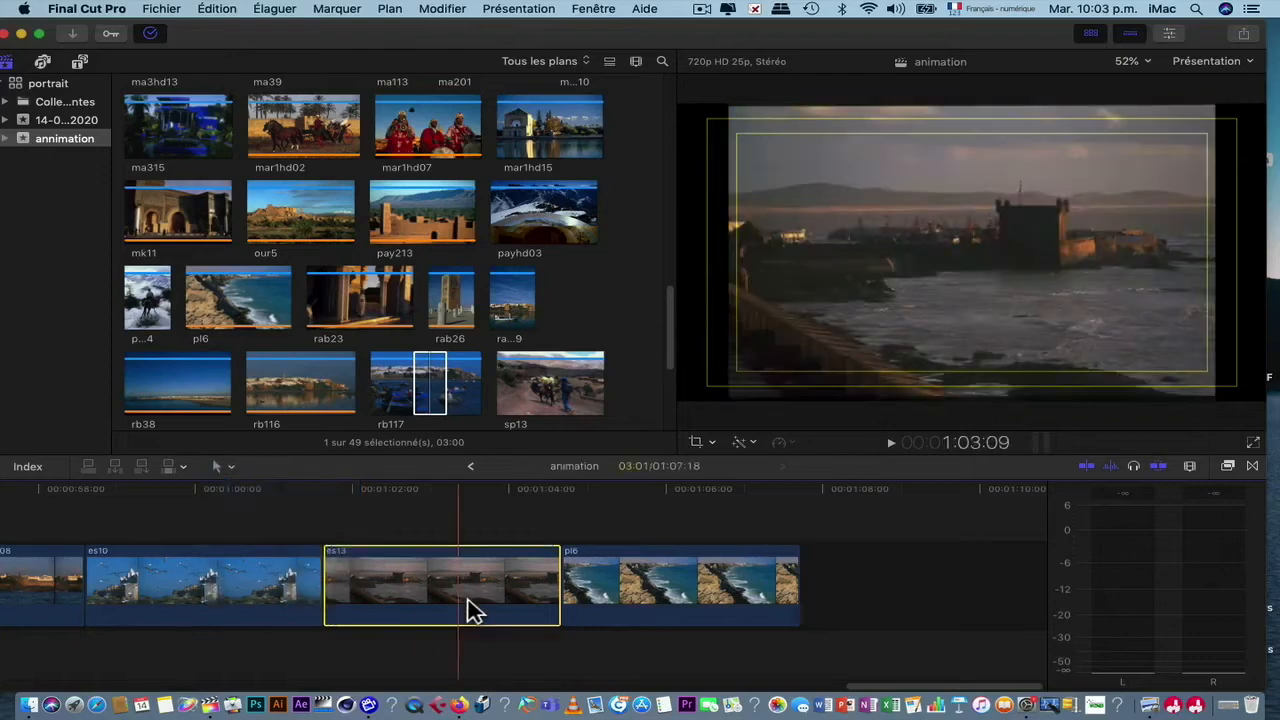
pyautogui.moveTo(480, 582); pyautogui.dragTo(790, 583)
pyautogui.hscroll(-3, 383, 512)
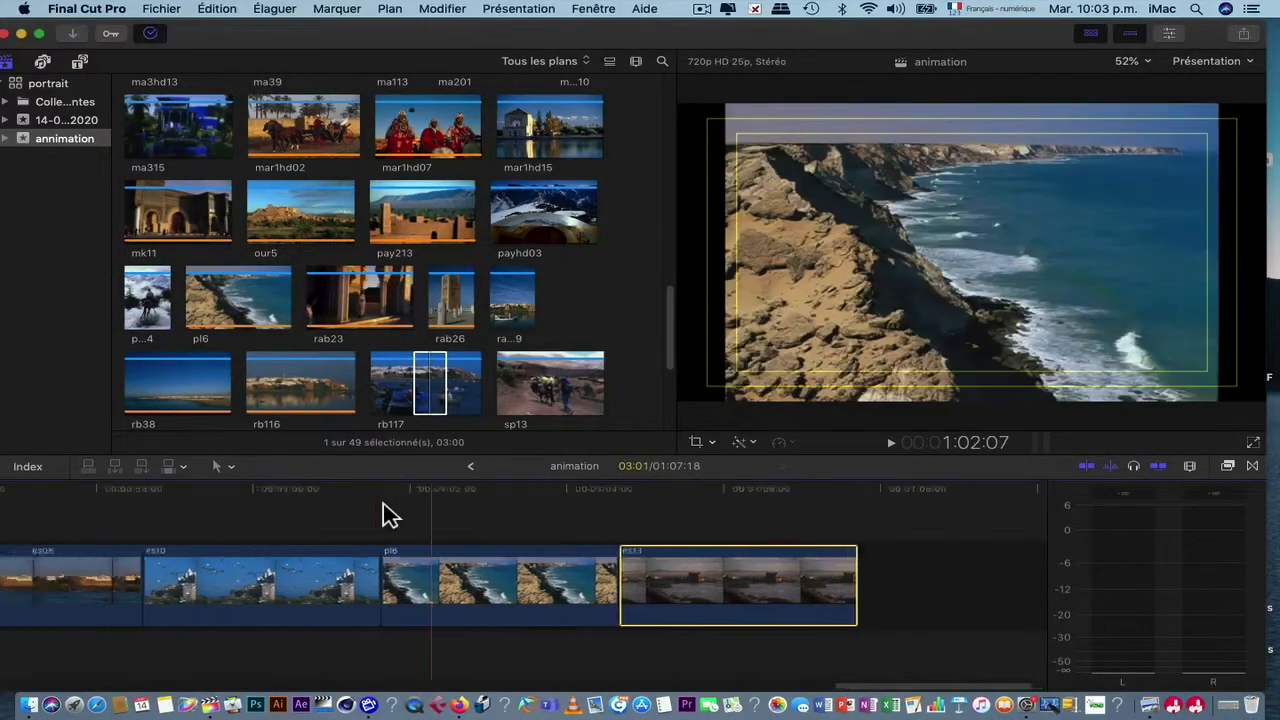
# Step: Insert the rb117 boats photo's 3-second range in the timeline at the cut between pl6 and es13
pyautogui.click(434, 380)
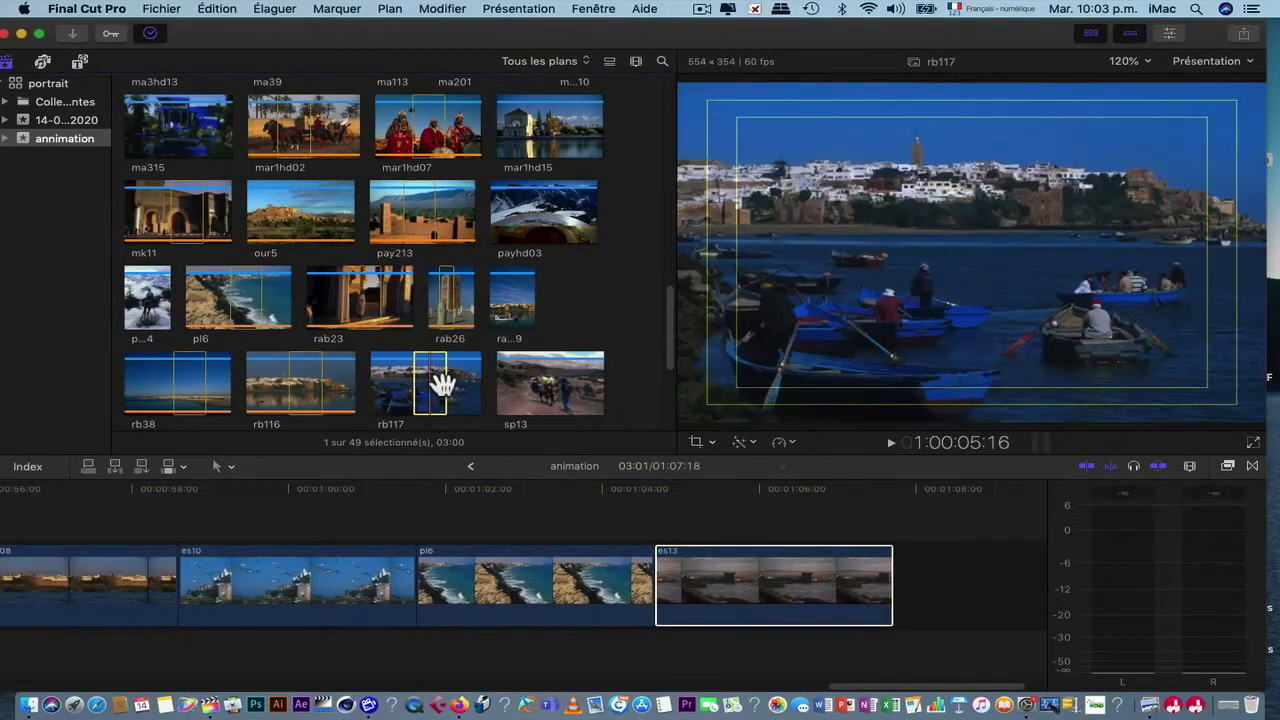
pyautogui.click(658, 506)
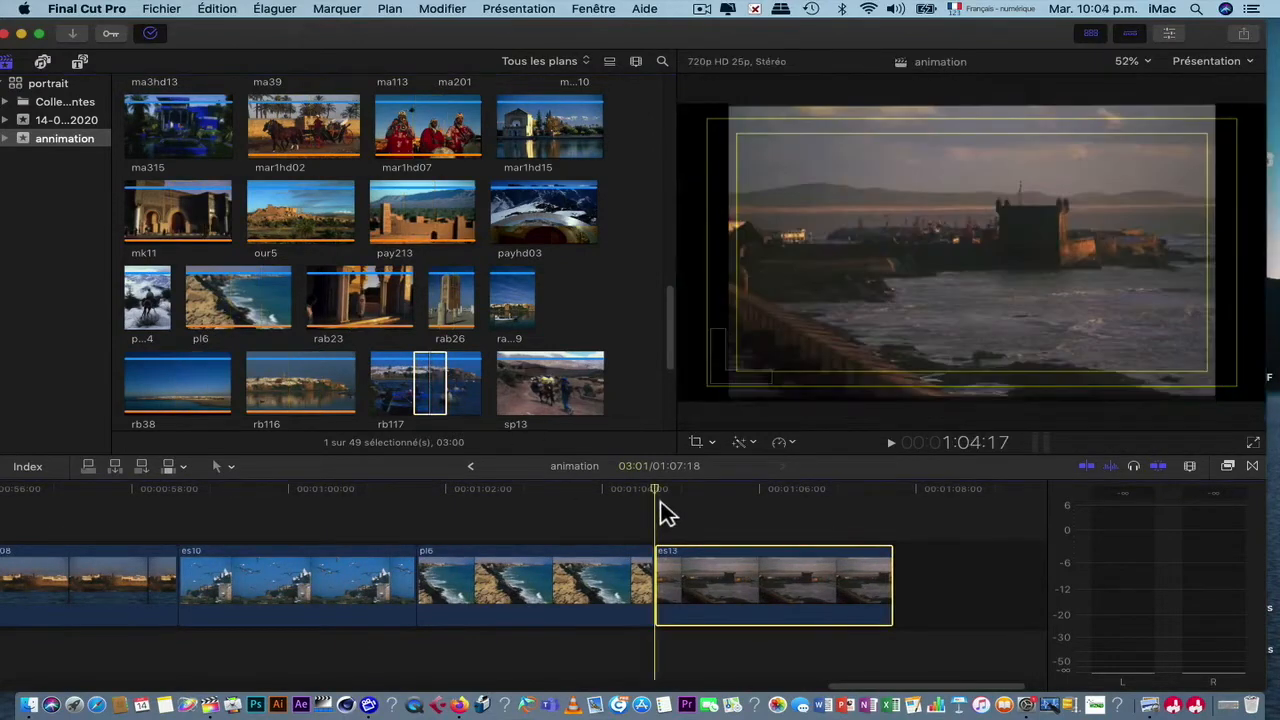
pyautogui.press('w')
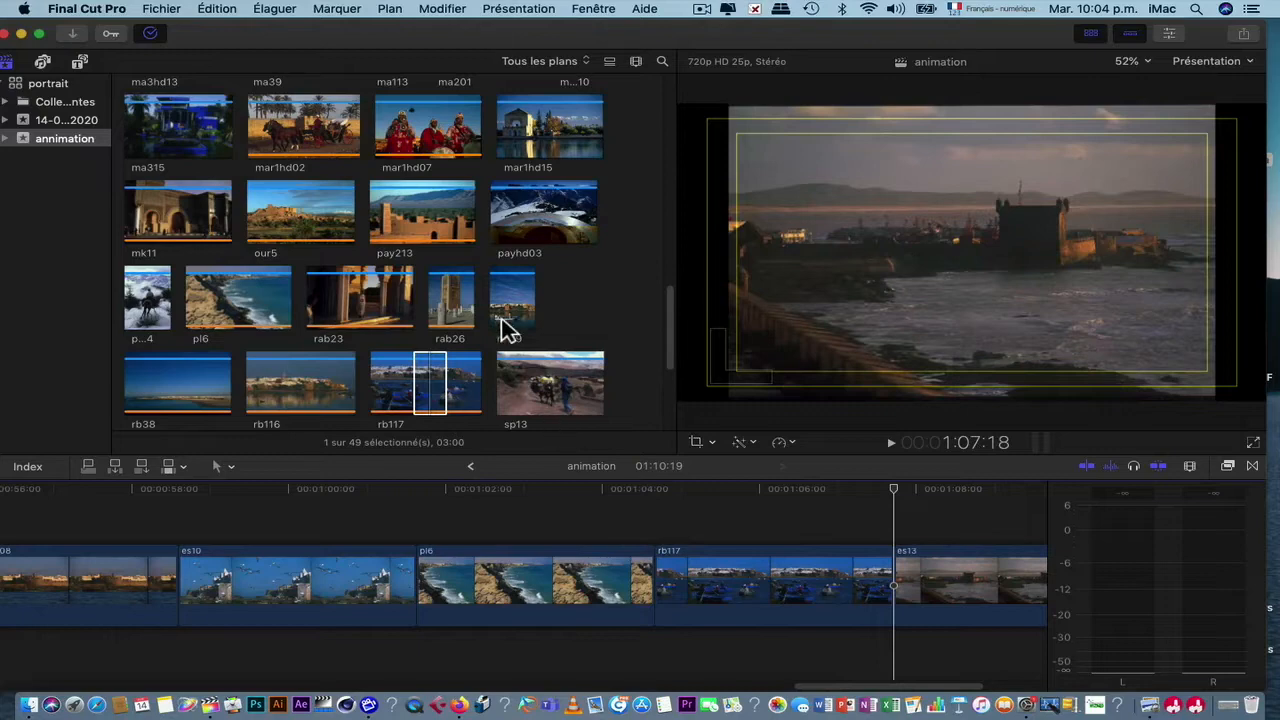
# Step: Insert the fe01 night arches photo's 3-second range in the timeline at the cut between rab23 and rab26
pyautogui.scroll(-3, 471, 337)
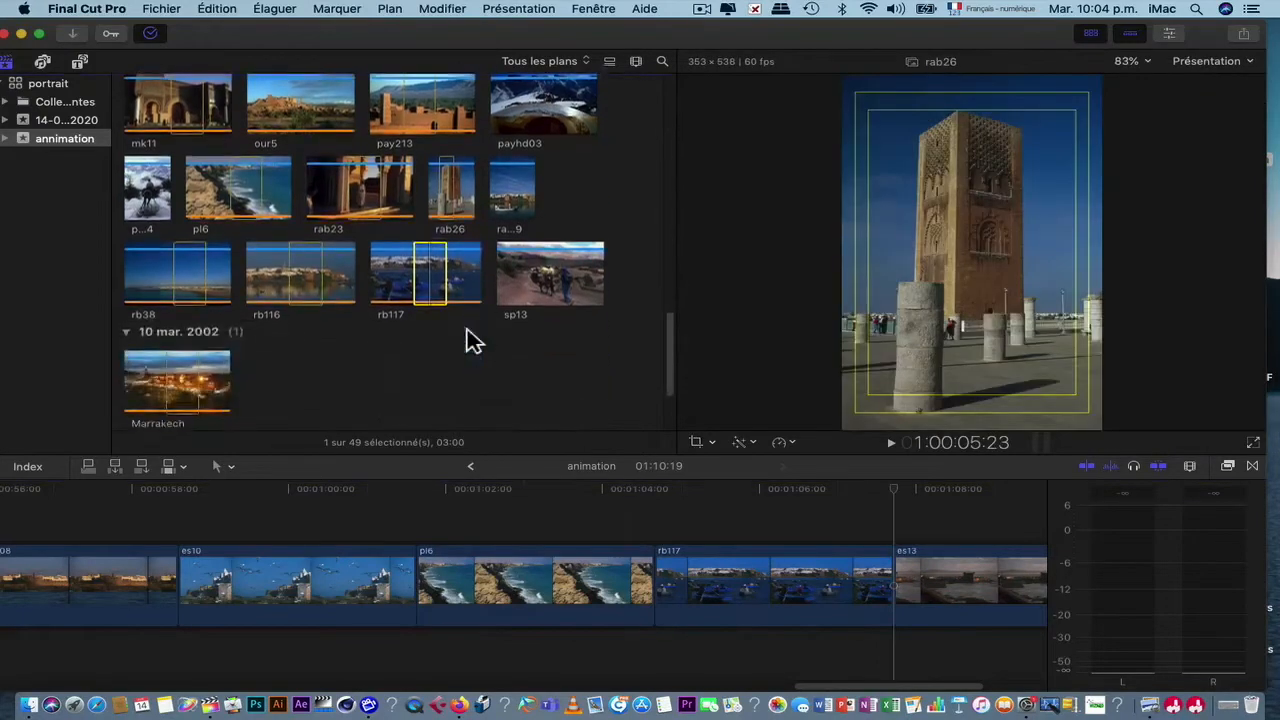
pyautogui.scroll(3, 471, 340)
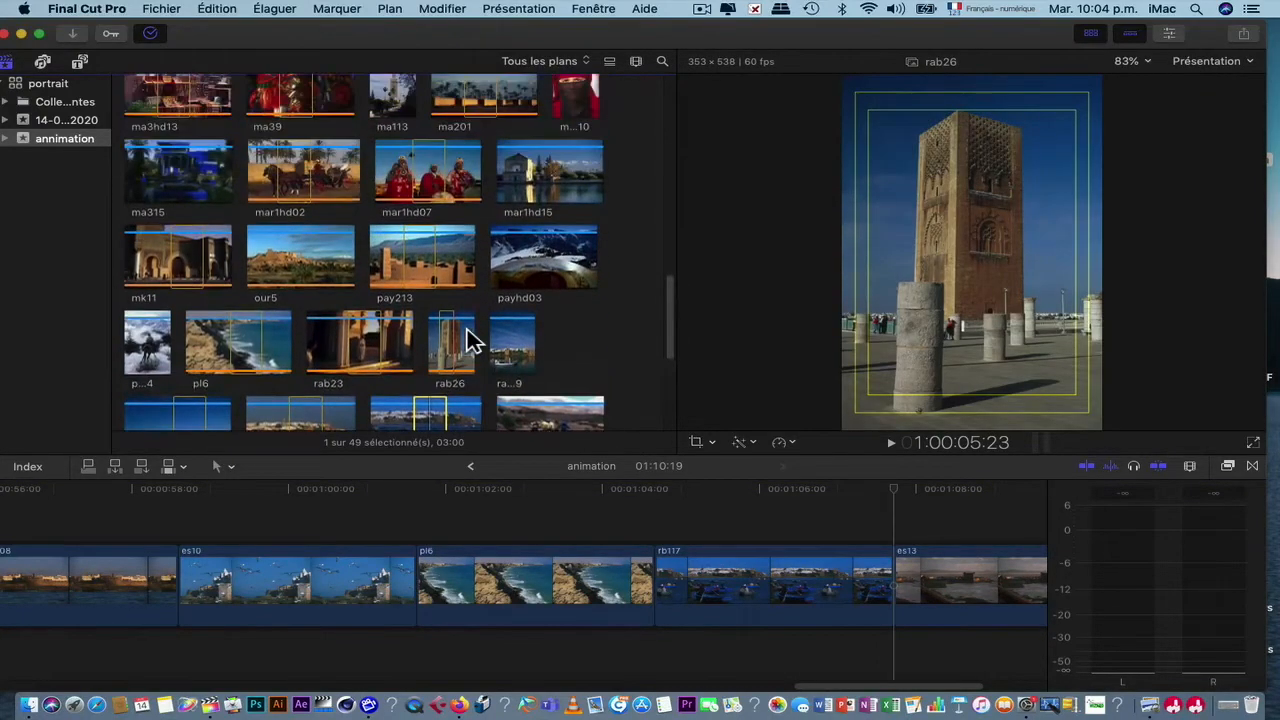
pyautogui.scroll(5, 471, 340)
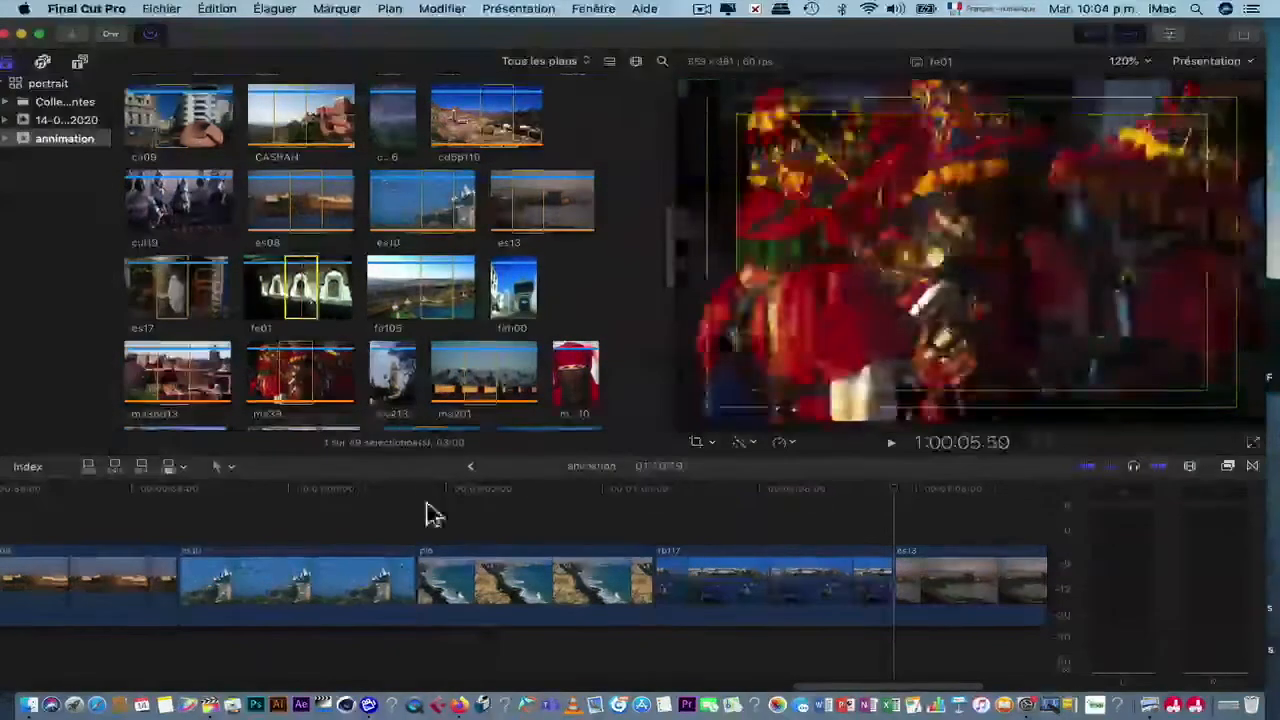
pyautogui.hscroll(-10, 374, 549)
pyautogui.hscroll(-8, 374, 538)
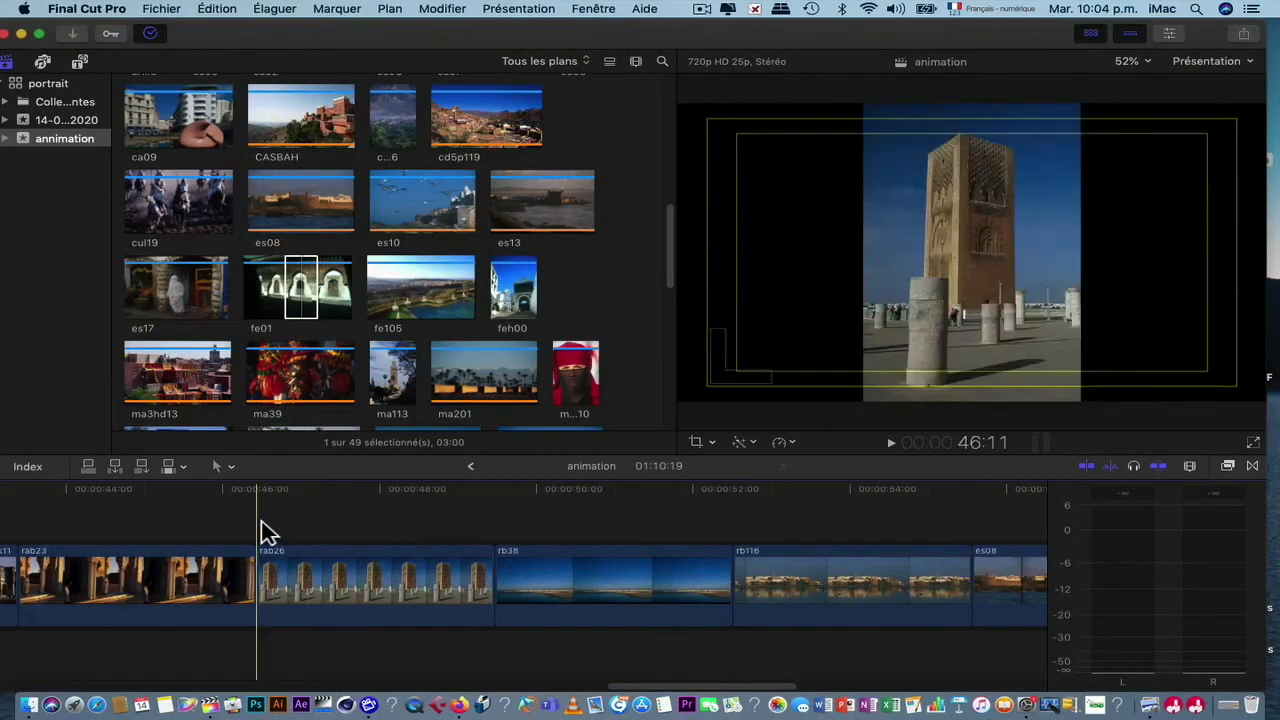
pyautogui.press('w')
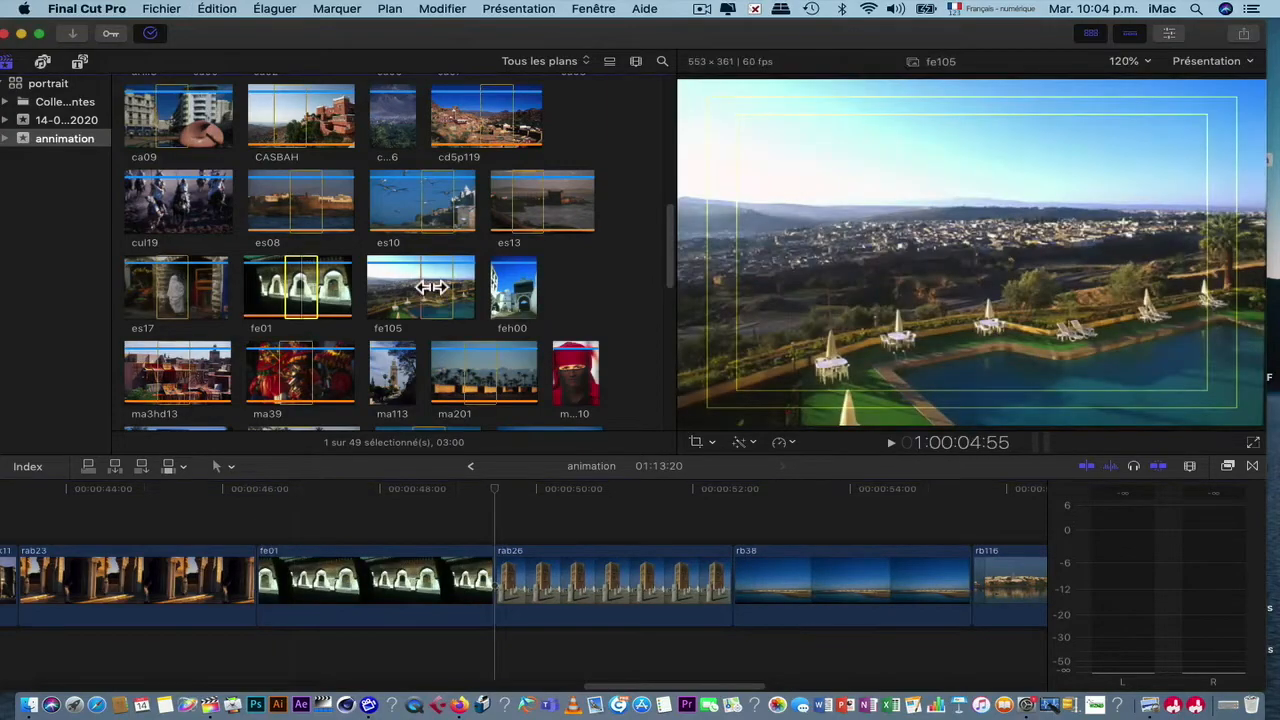
# Step: Append the 3-second ranges of the ag2hd09 surfer, ca09 city square and ag1hd4 parachute photos to the end of the timeline
pyautogui.scroll(5, 430, 287)
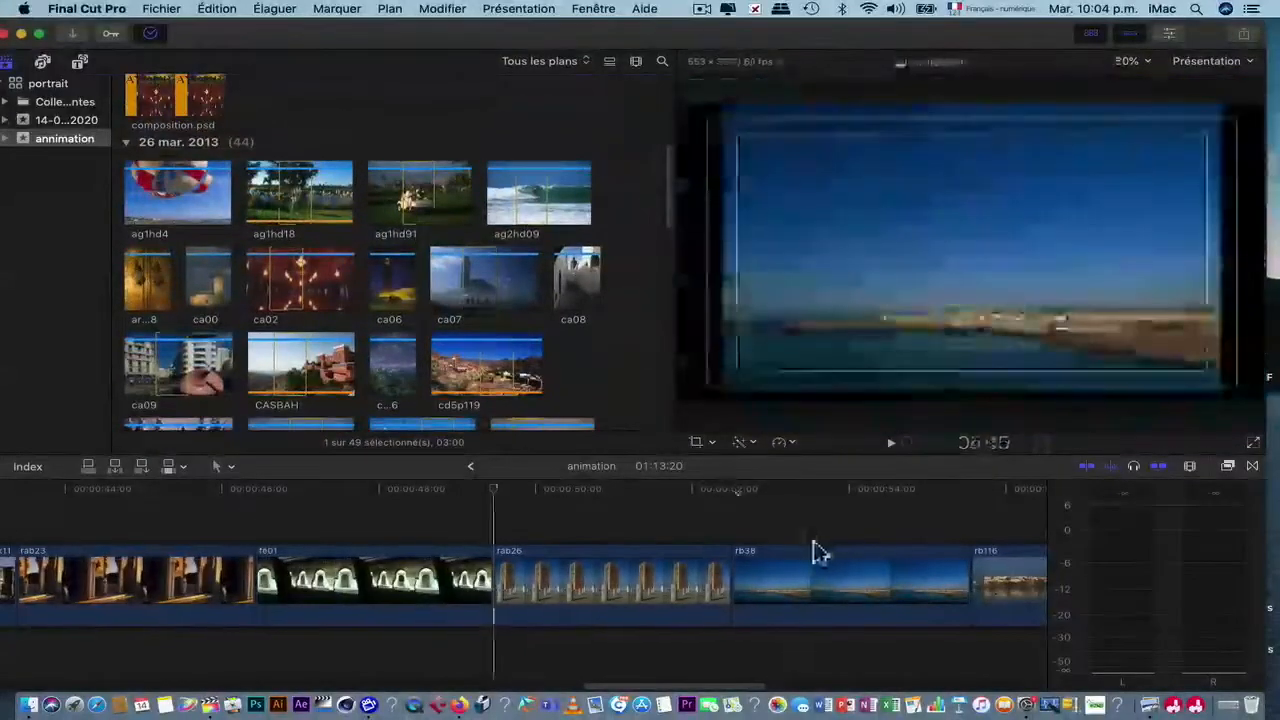
pyautogui.hscroll(10, 811, 551)
pyautogui.click(543, 200)
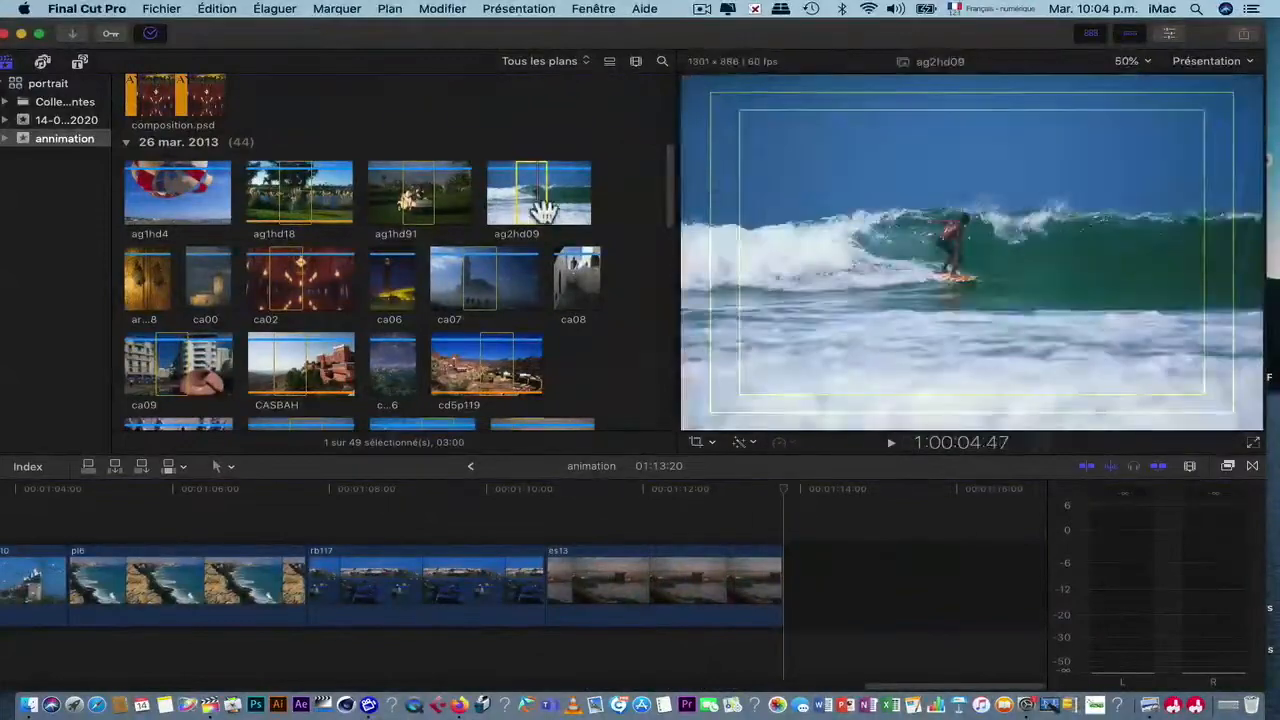
pyautogui.press('e')
pyautogui.click(184, 363)
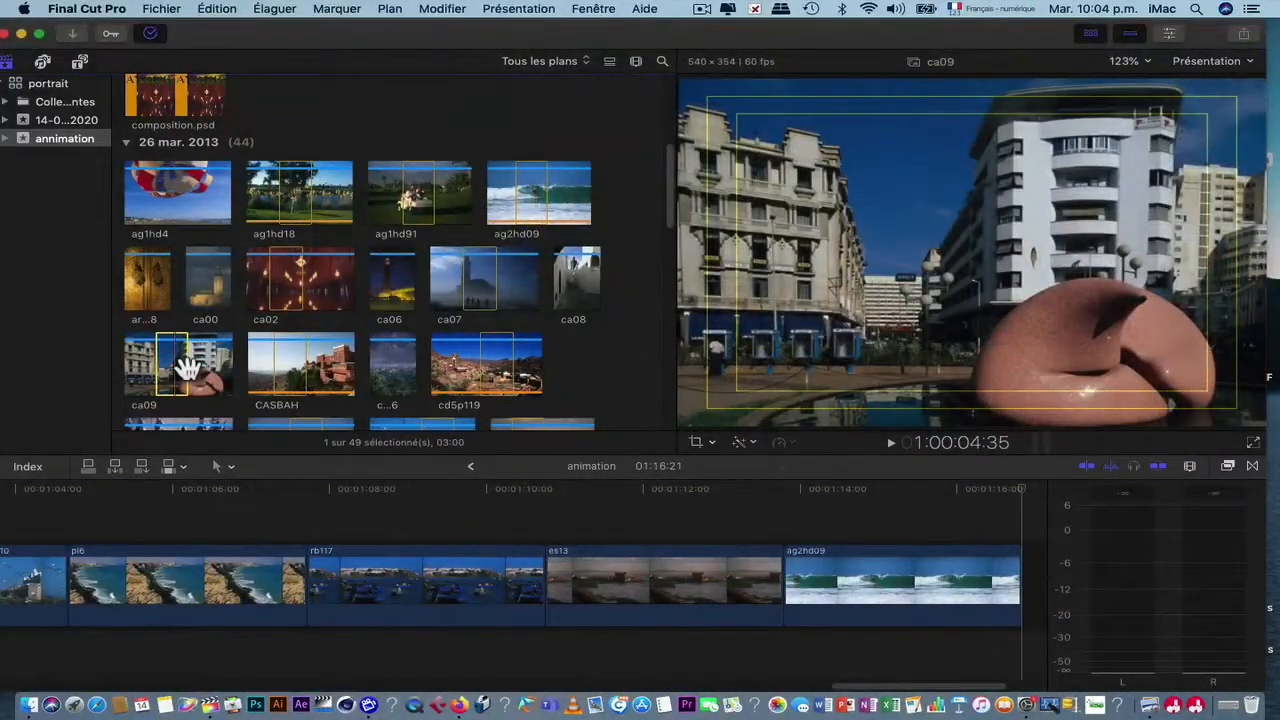
pyautogui.press('e')
pyautogui.click(200, 198)
pyautogui.press('e')
# Step: Insert the sp13 mountain trek photo's 3-second range in the timeline at the cut between ma201 and our5
pyautogui.scroll(-15, 308, 300)
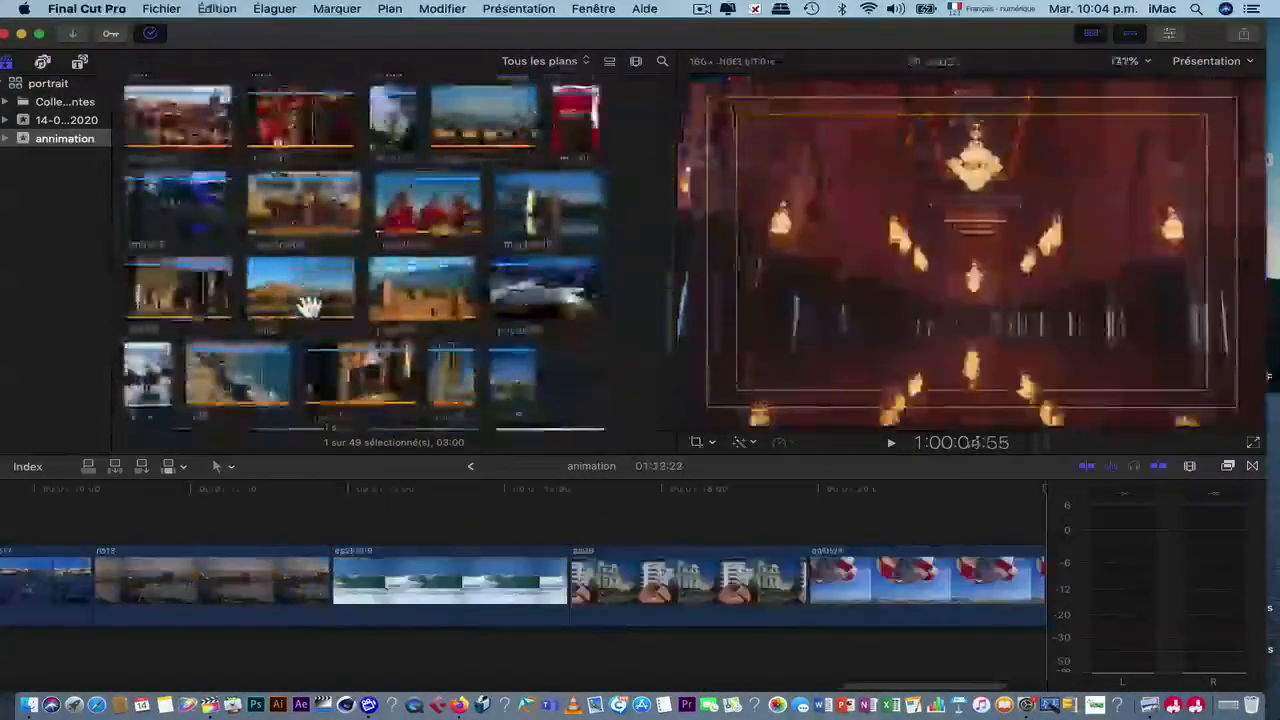
pyautogui.hscroll(-20, 354, 534)
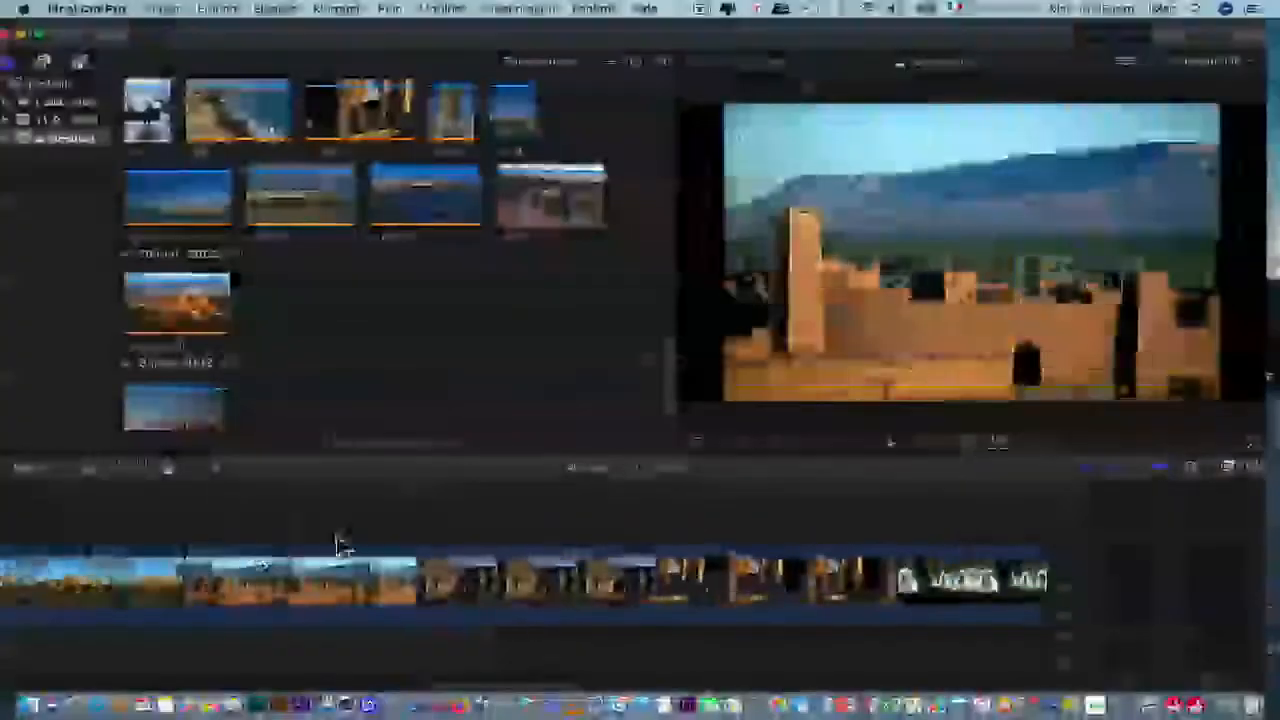
pyautogui.click(551, 209)
pyautogui.press('w')
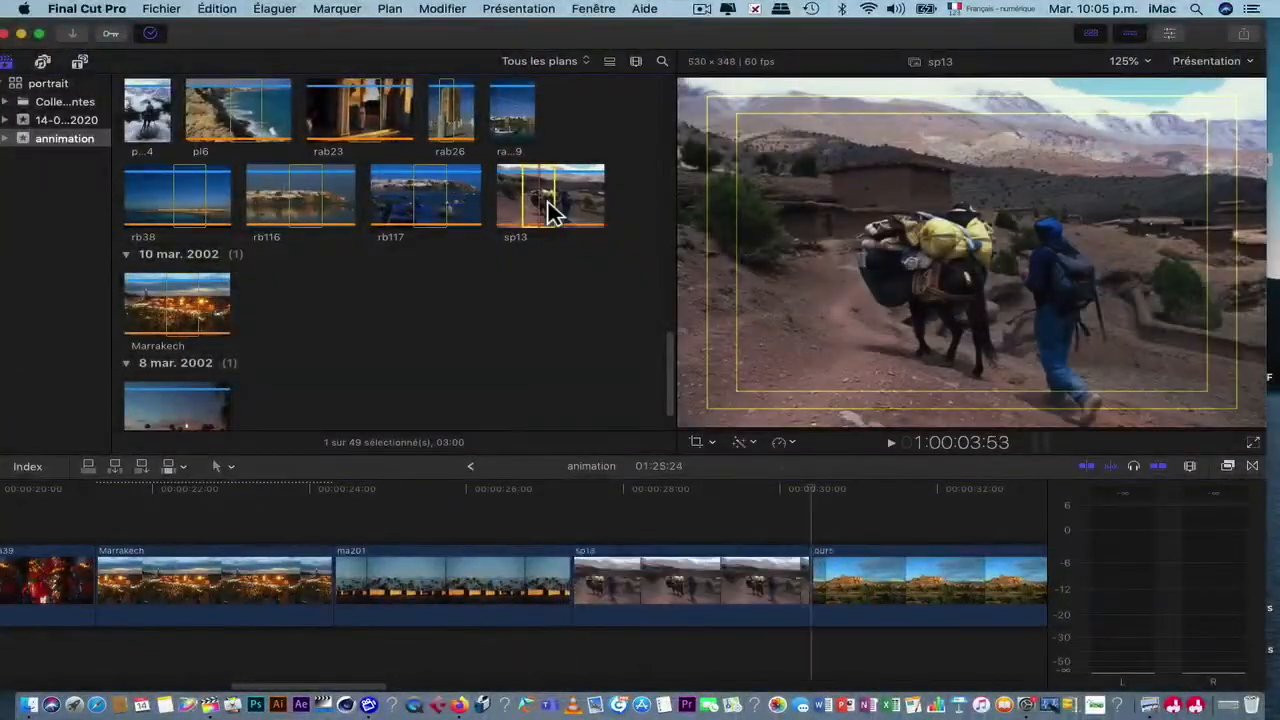
# Step: Insert the 17-Tourisme-maroc dusk photo's 3-second range in the timeline at the cut between ma39 and Marrakech
pyautogui.scroll(-3, 206, 380)
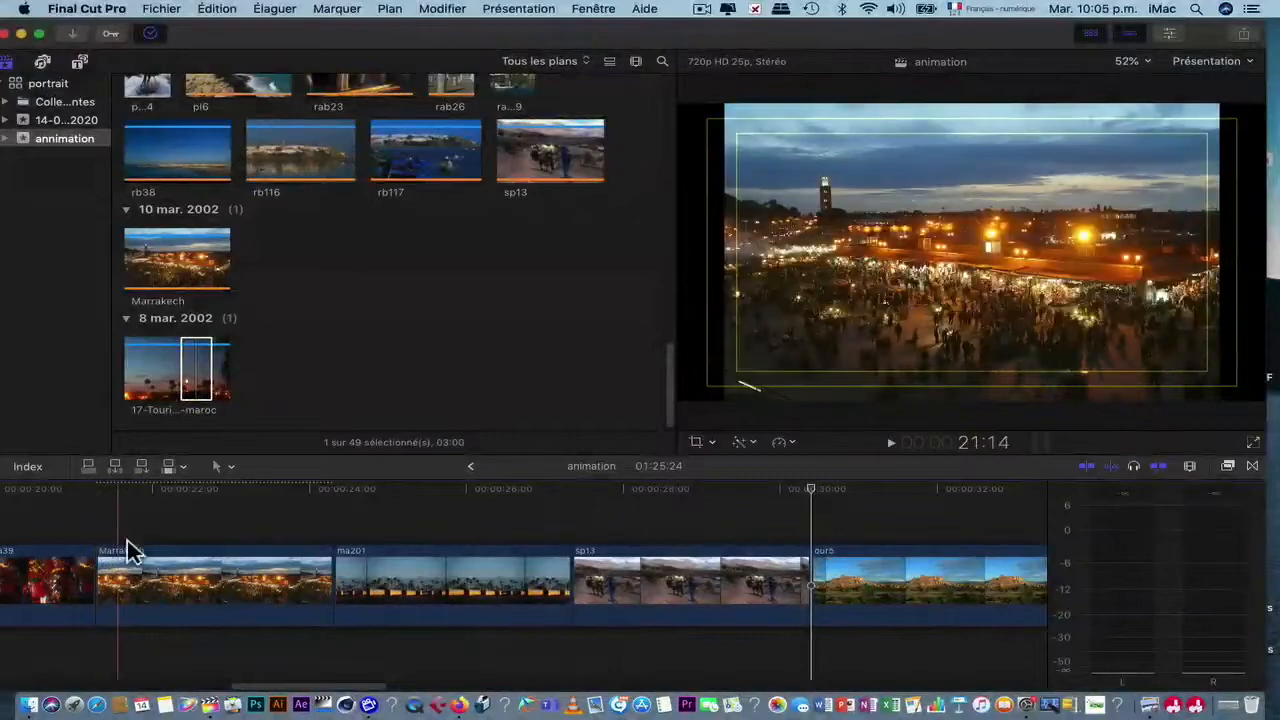
pyautogui.click(106, 528)
pyautogui.press('w')
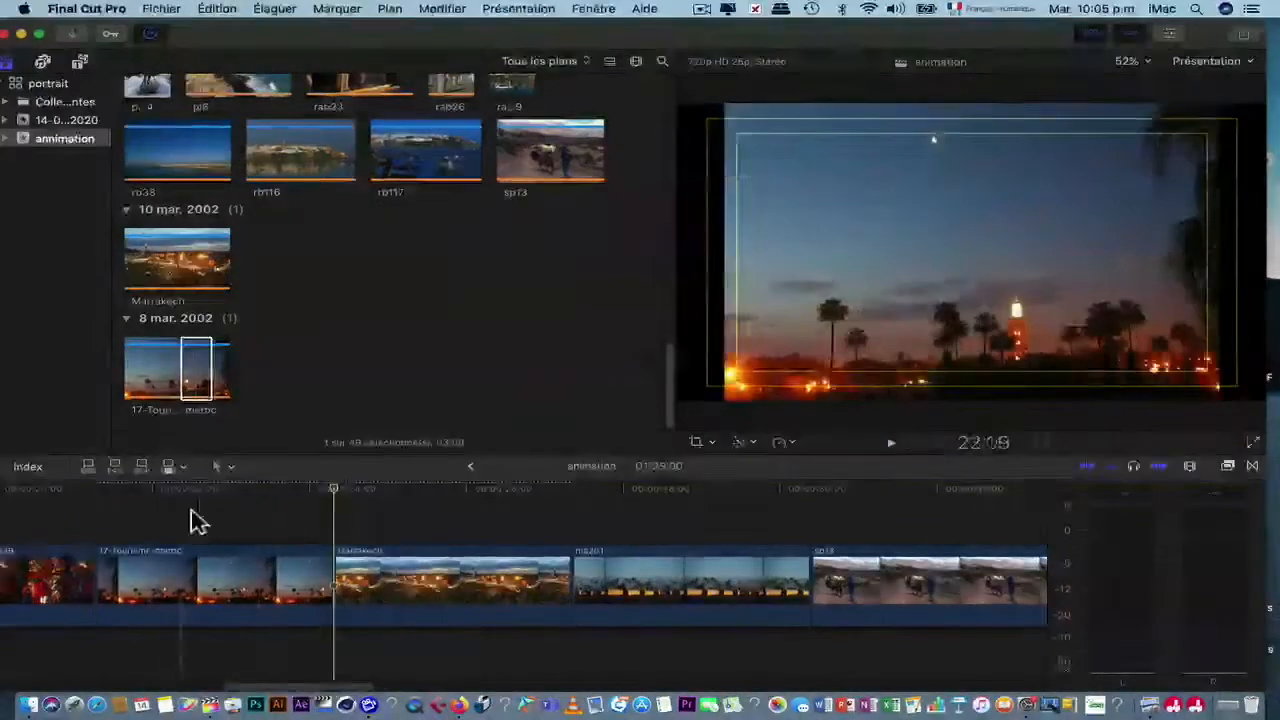
# Step: Append the 3-second ranges of the fe105 pool view and ag1hd91 golf cart photos to the end of the timeline
pyautogui.hscroll(10, 540, 525)
pyautogui.scroll(8, 428, 315)
pyautogui.scroll(3, 425, 315)
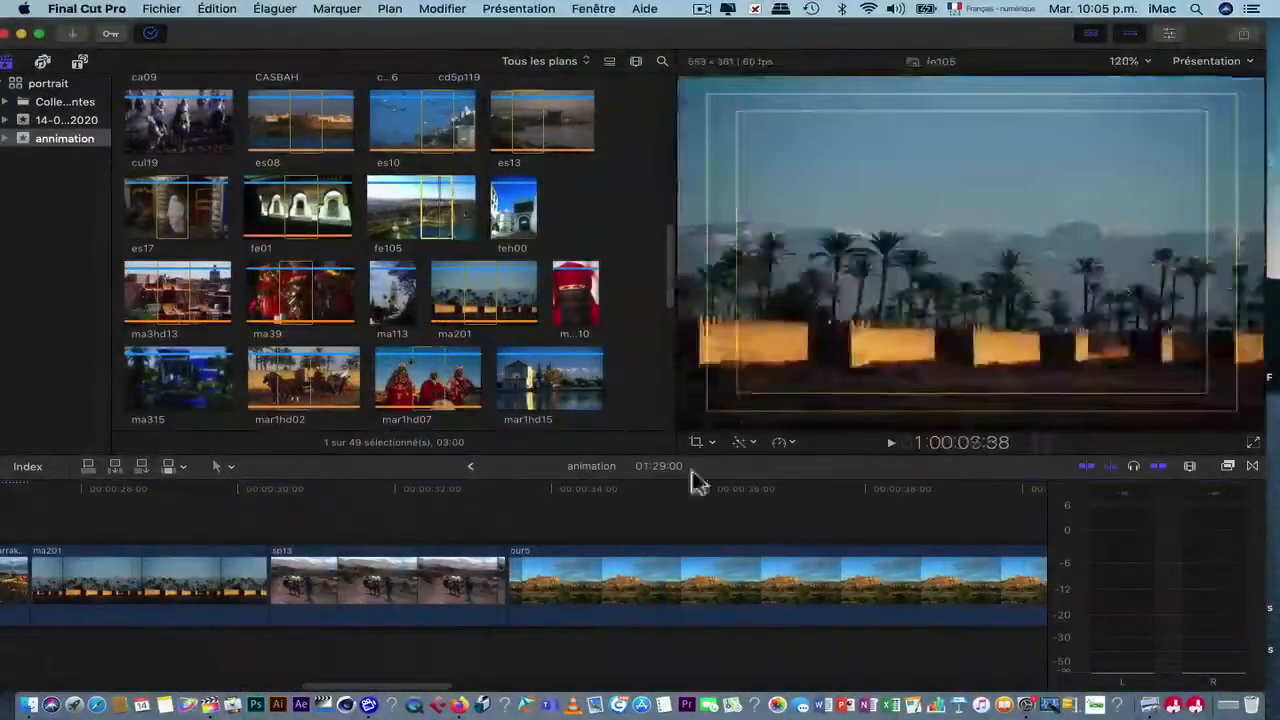
pyautogui.hscroll(20, 718, 496)
pyautogui.click(792, 522)
pyautogui.click(438, 218)
pyautogui.press('e')
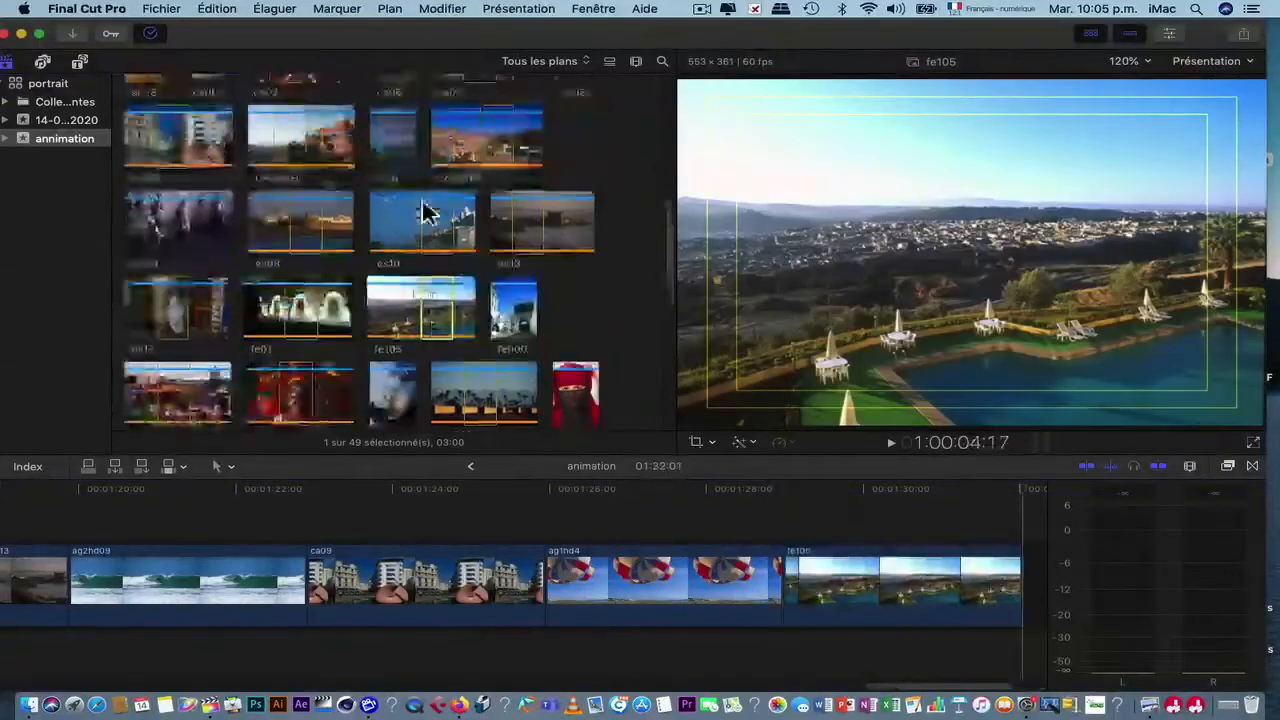
pyautogui.scroll(3, 425, 215)
pyautogui.click(432, 160)
pyautogui.press('e')
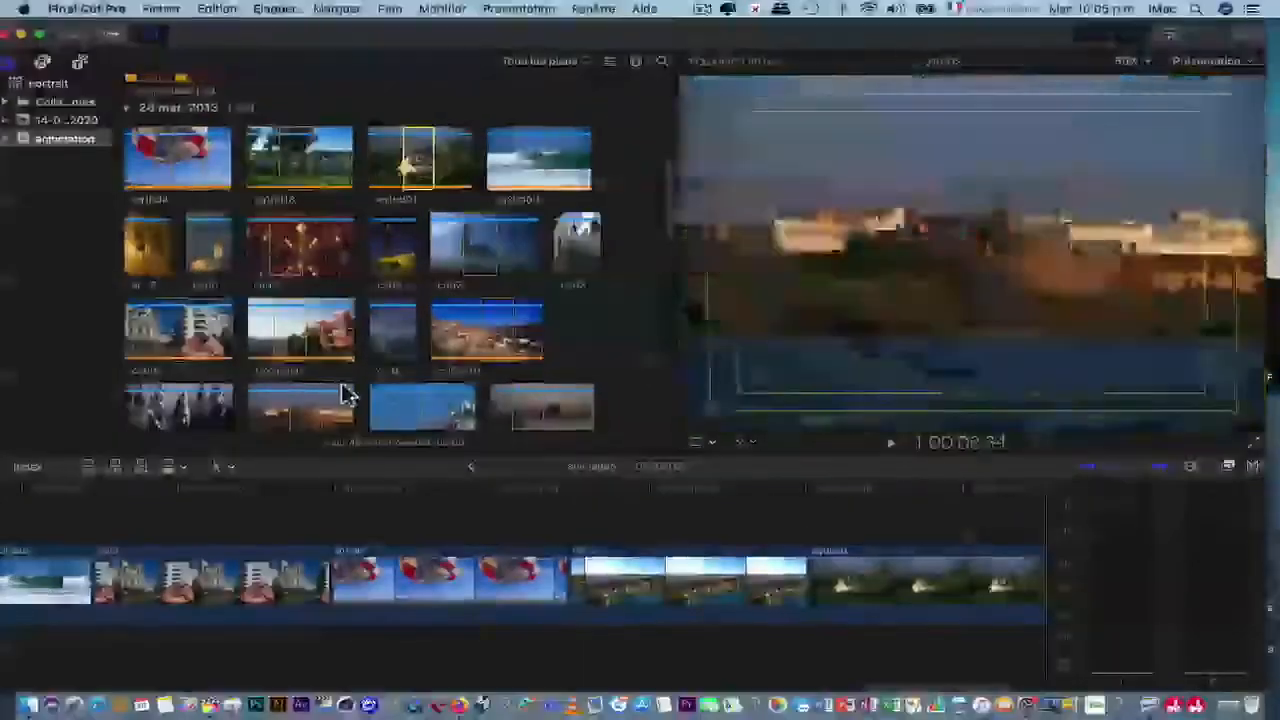
# Step: Delete the ag1hd18 golfer clip between CASBAH and ma3hd13 from the timeline
pyautogui.hscroll(-15, 280, 548)
pyautogui.click(295, 582)
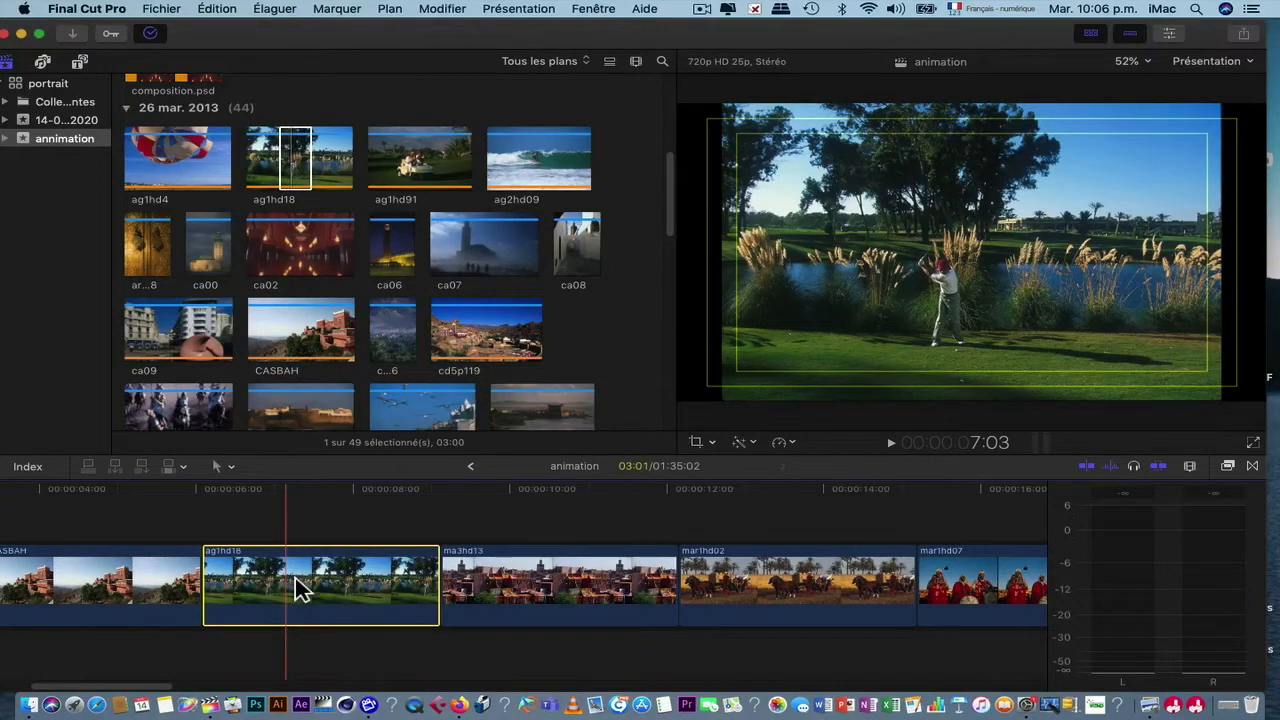
pyautogui.press('Delete')
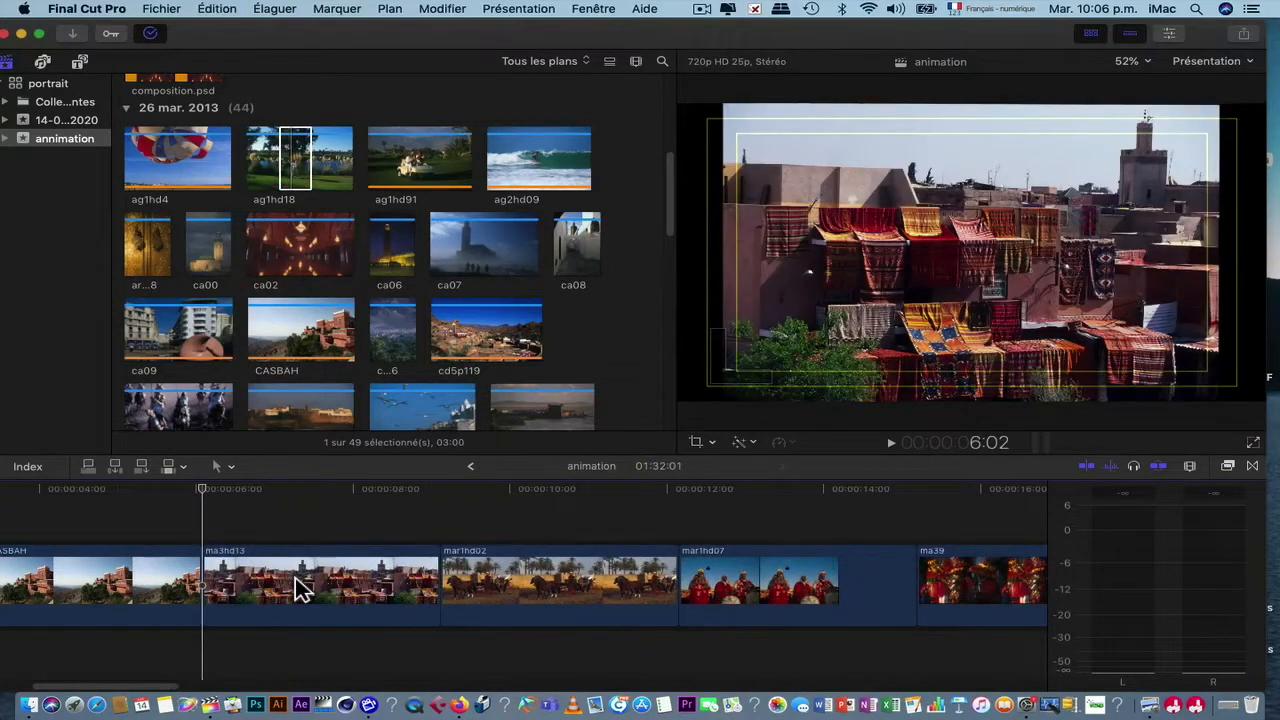
# Step: Append the ag1hd18 golfer photo's 3-second range to the end of the timeline, after ag1hd91
pyautogui.press('Down')
pyautogui.press('Down')
pyautogui.press('Down')
pyautogui.press('Down')
pyautogui.press('Down')
pyautogui.press('Down')
pyautogui.press('Down')
pyautogui.press('Down')
pyautogui.press('Down')
pyautogui.press('Down')
pyautogui.press('Down')
pyautogui.press('Down')
pyautogui.press('Down')
pyautogui.press('Down')
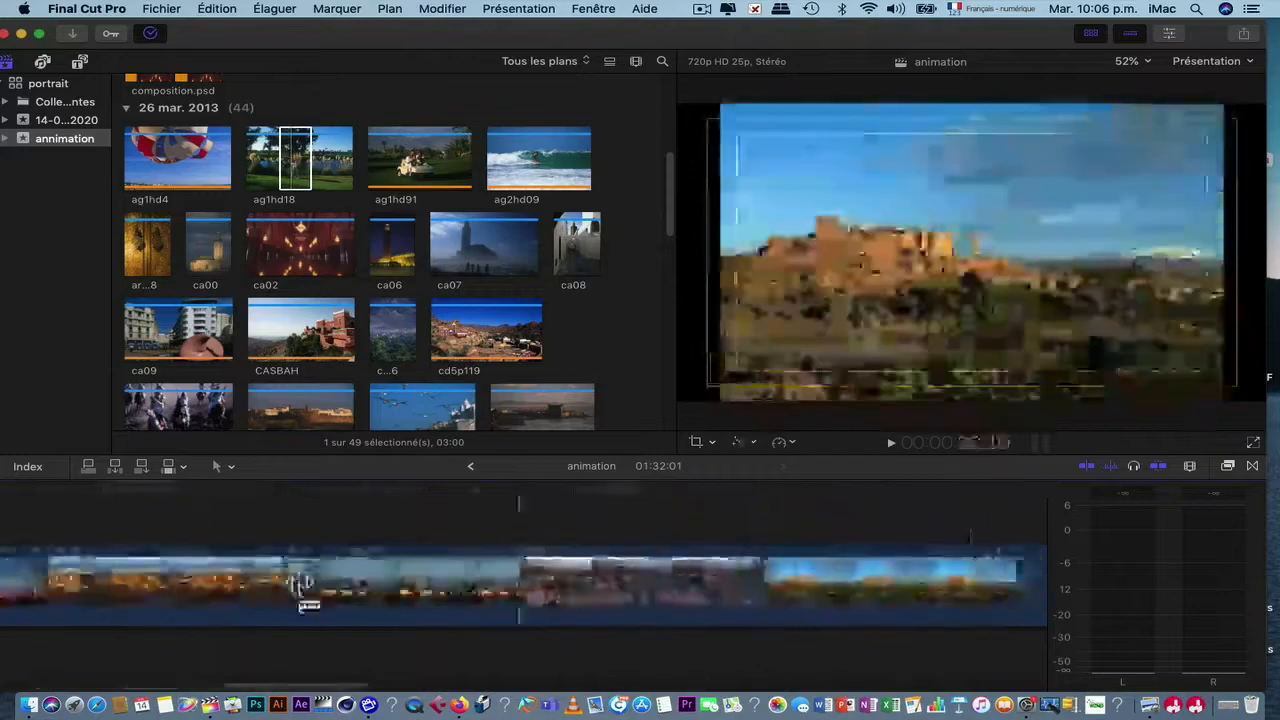
pyautogui.press('Down')
pyautogui.press('Down')
pyautogui.press('Down')
pyautogui.press('Down')
pyautogui.press('Down')
pyautogui.press('Down')
pyautogui.press('Down')
pyautogui.press('Down')
pyautogui.press('Down')
pyautogui.press('Down')
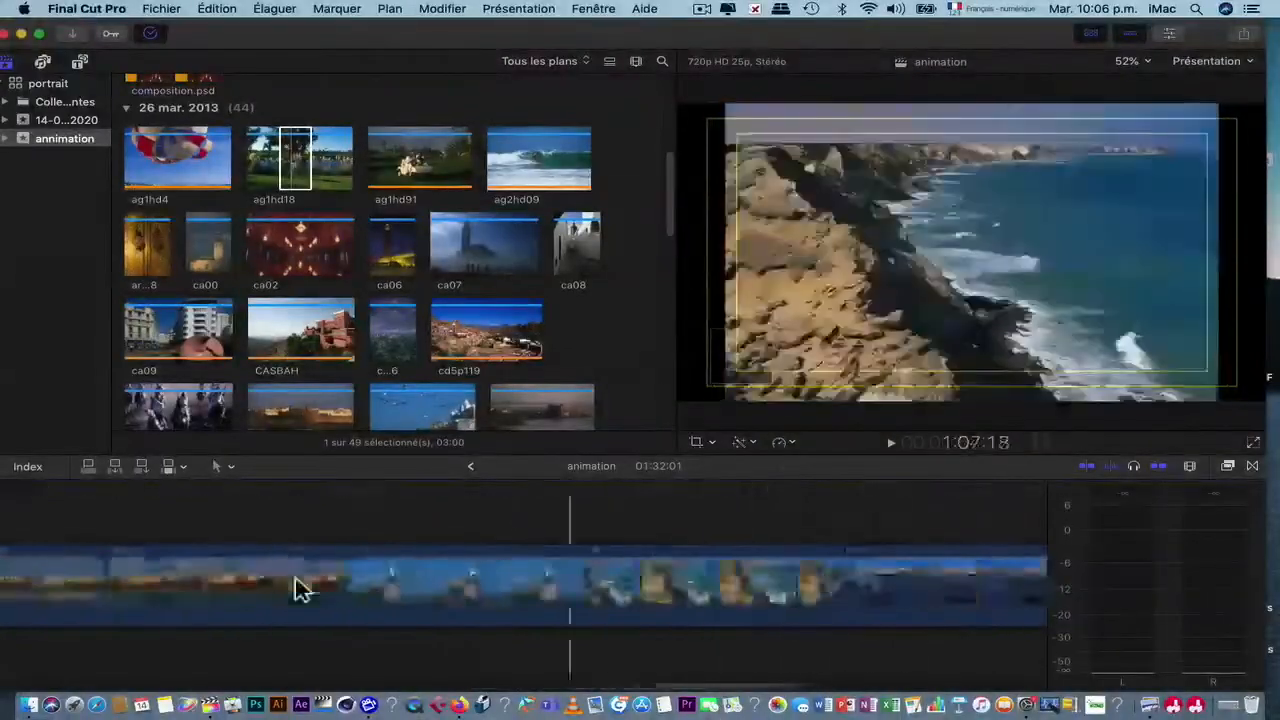
pyautogui.press('Down')
pyautogui.press('Down')
pyautogui.press('Down')
pyautogui.press('Down')
pyautogui.press('Down')
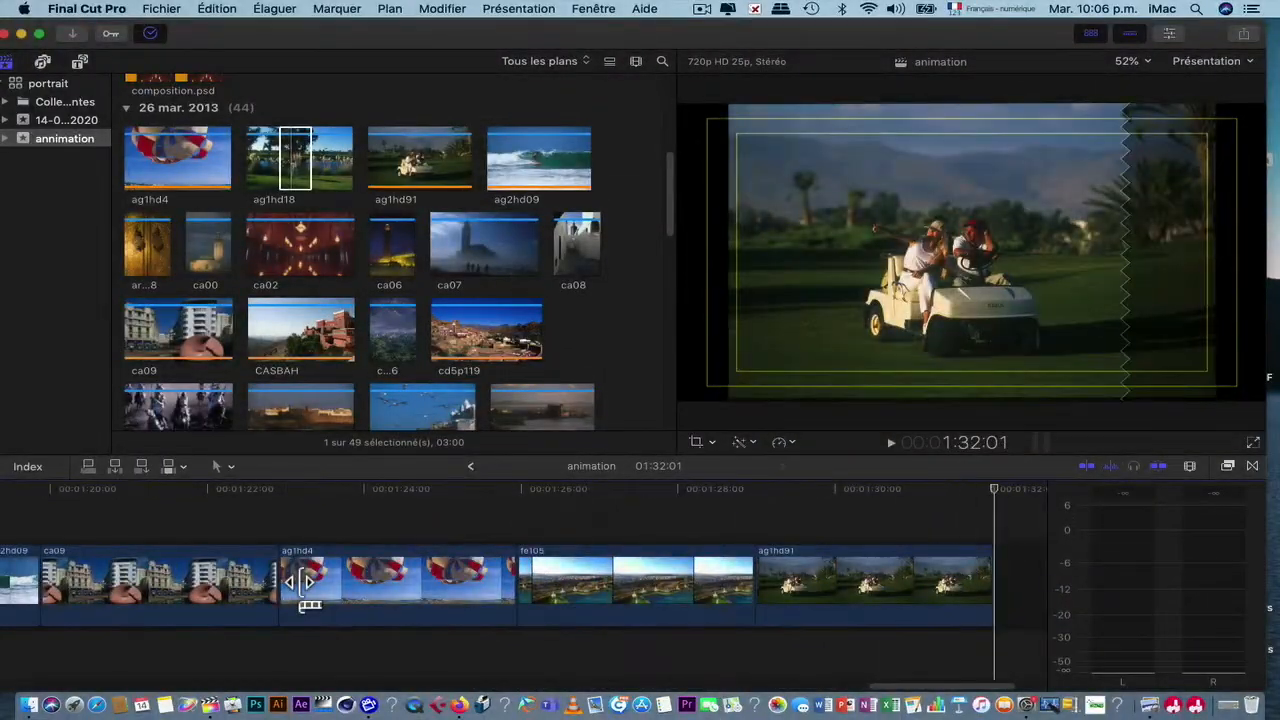
pyautogui.press('Up')
pyautogui.press('Down')
pyautogui.press('e')
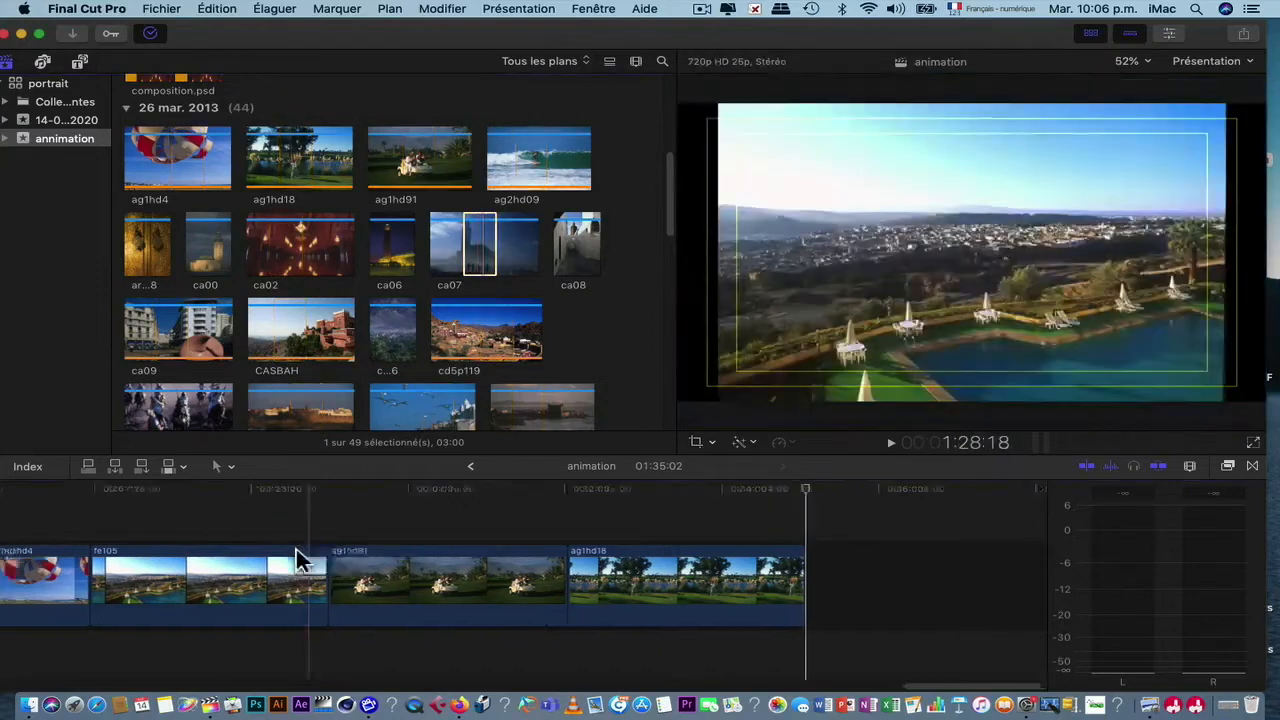
# Step: Insert the 3-second ranges of the ca07 misty mosque and ca02 chandelier hall photos between ag2hd09 and ca09
pyautogui.hscroll(-8, 297, 556)
pyautogui.hscroll(-10, 222, 568)
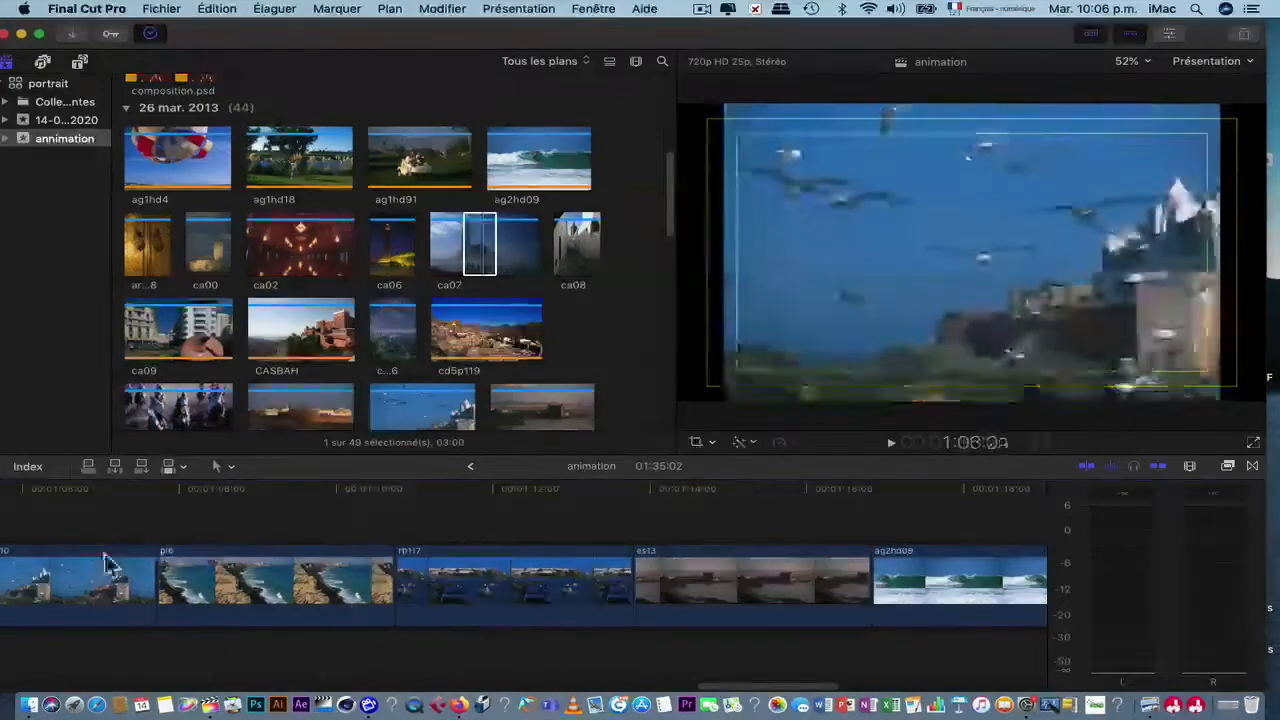
pyautogui.hscroll(-6, 310, 576)
pyautogui.hscroll(5, 849, 592)
pyautogui.hscroll(5, 849, 597)
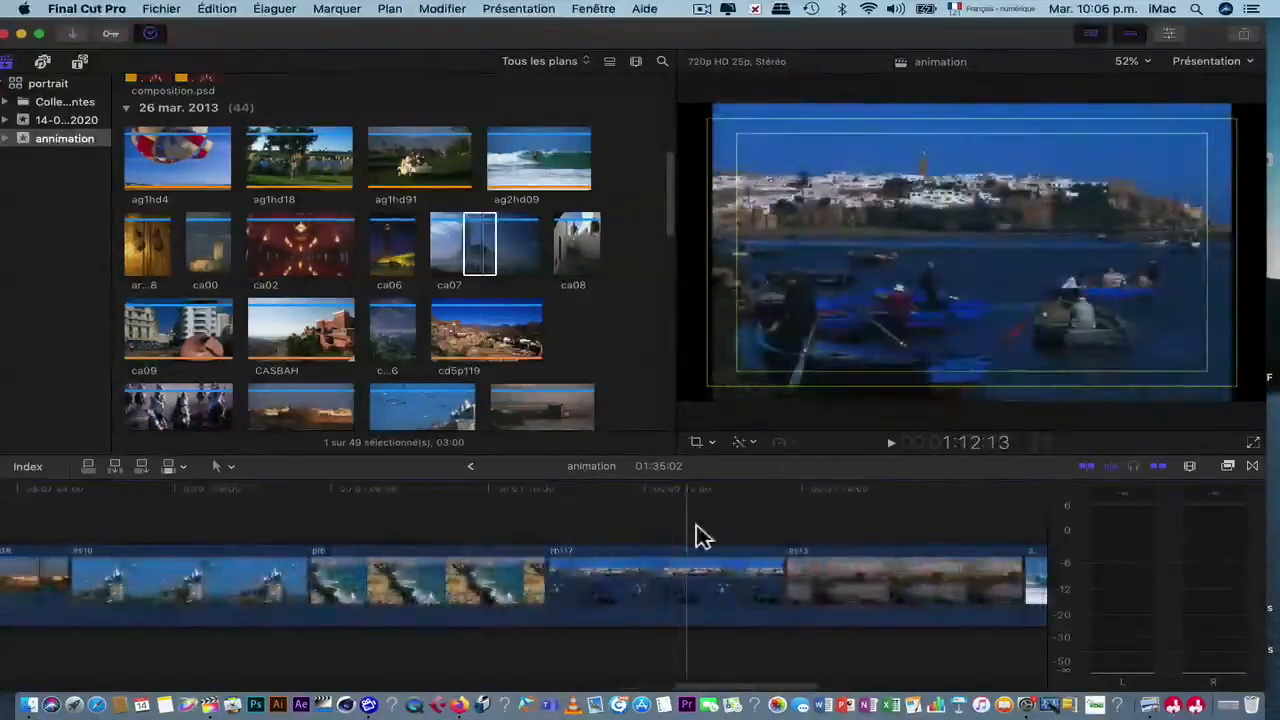
pyautogui.press('super+z')
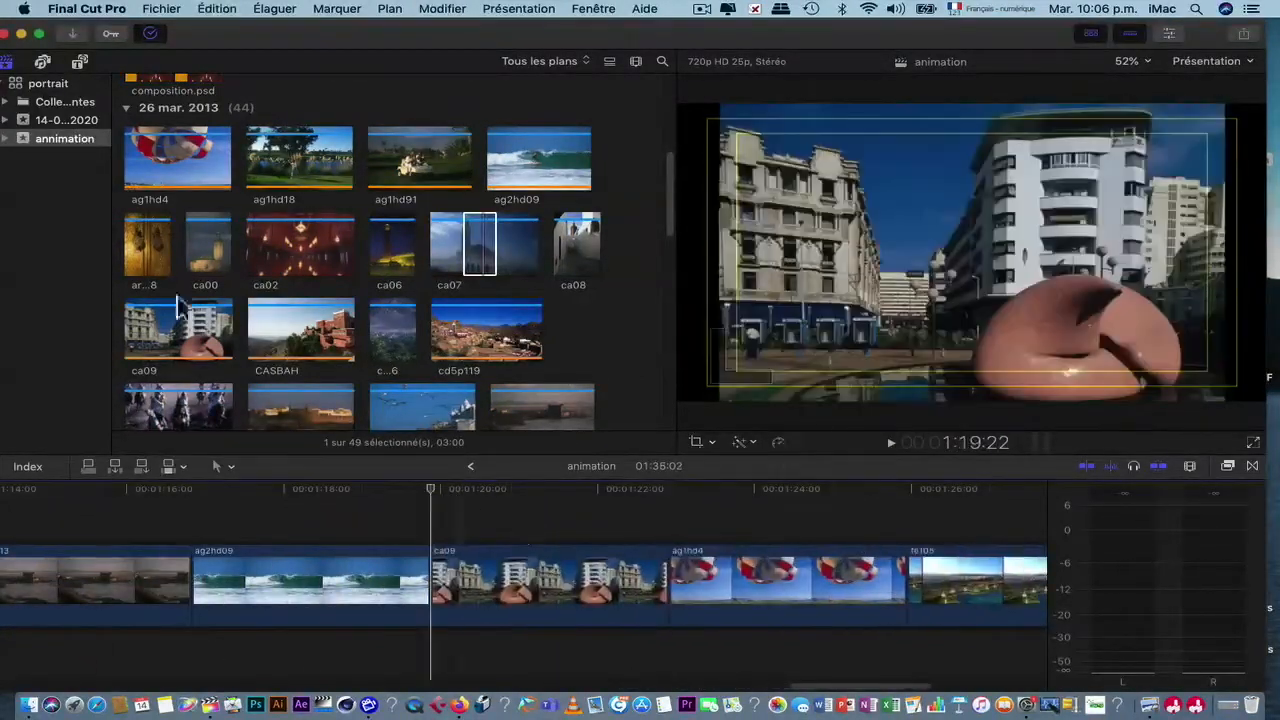
pyautogui.click(491, 237)
pyautogui.press('w')
pyautogui.click(302, 262)
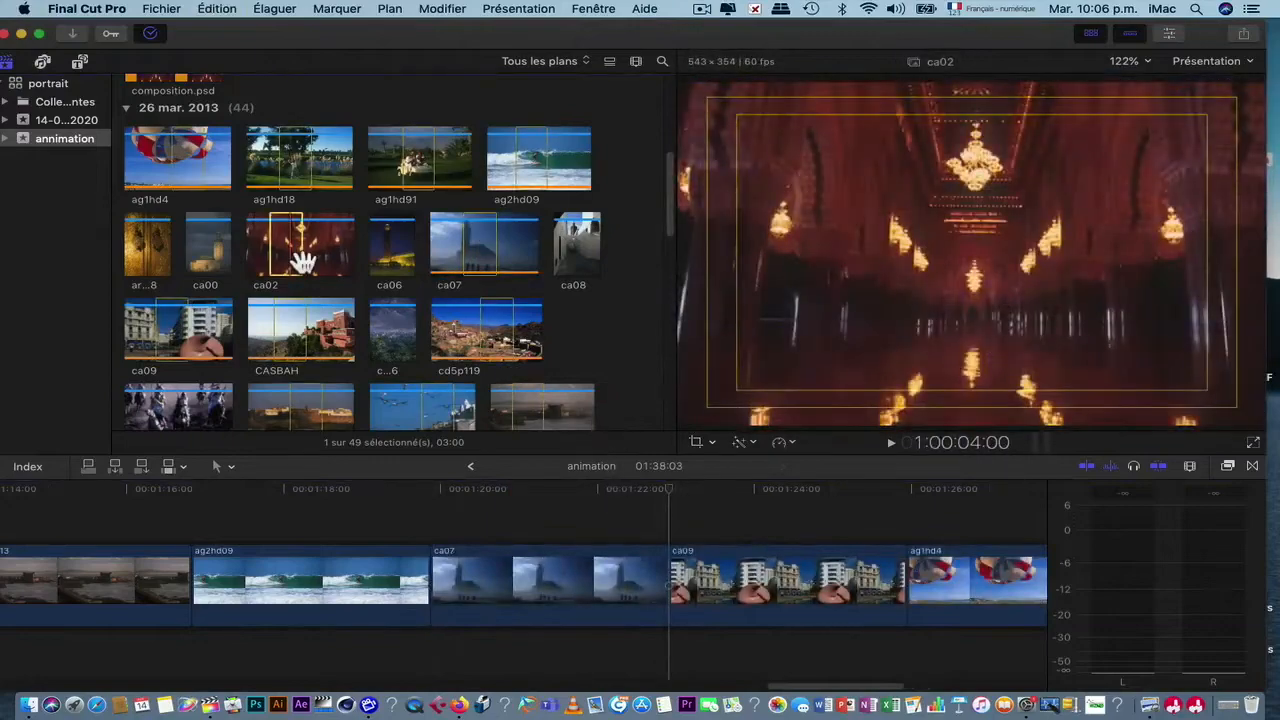
pyautogui.press('w')
# Step: Move the ca09 clip ahead of ca07, and the ag2hd09 surfer clip to the cut between ag1hd4 and fe105
pyautogui.moveTo(567, 575); pyautogui.dragTo(220, 548)
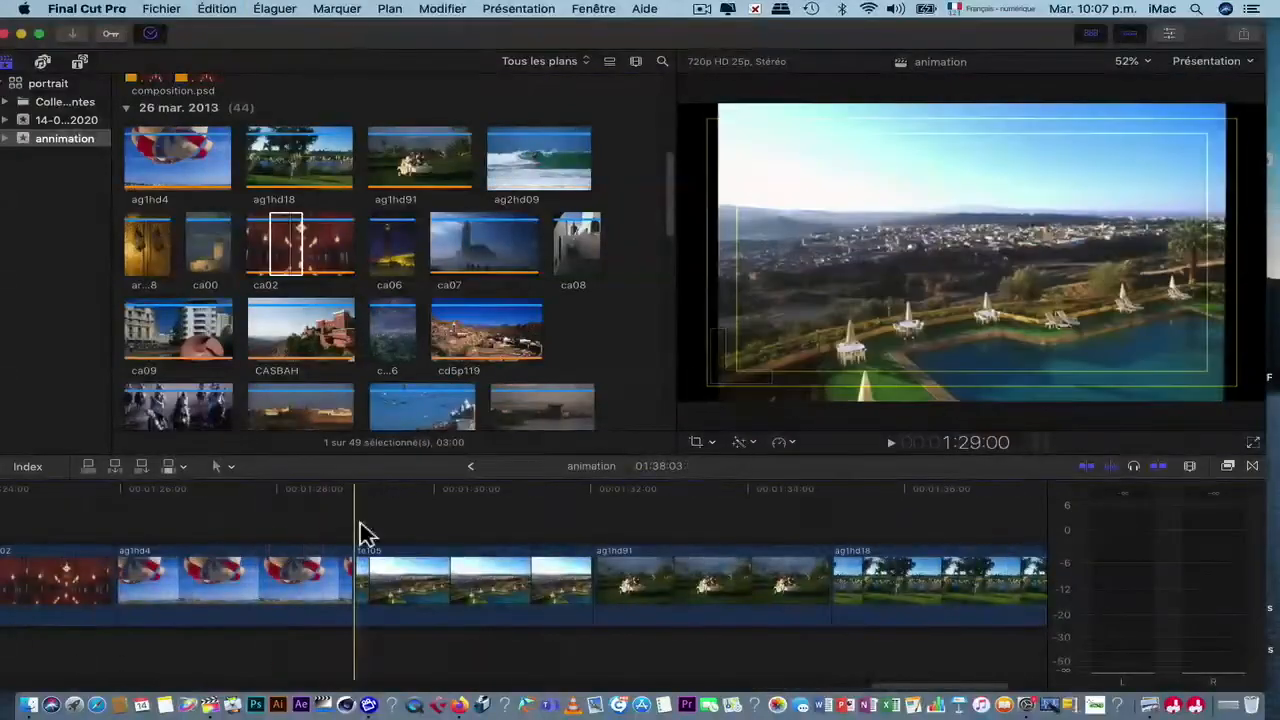
pyautogui.press('super+v')
# Step: Insert the cul19 horsemen photo's 3-second range in the timeline at the cut between ma39 and 17-Tourisme-maroc
pyautogui.scroll(2, 331, 294)
pyautogui.click(323, 292)
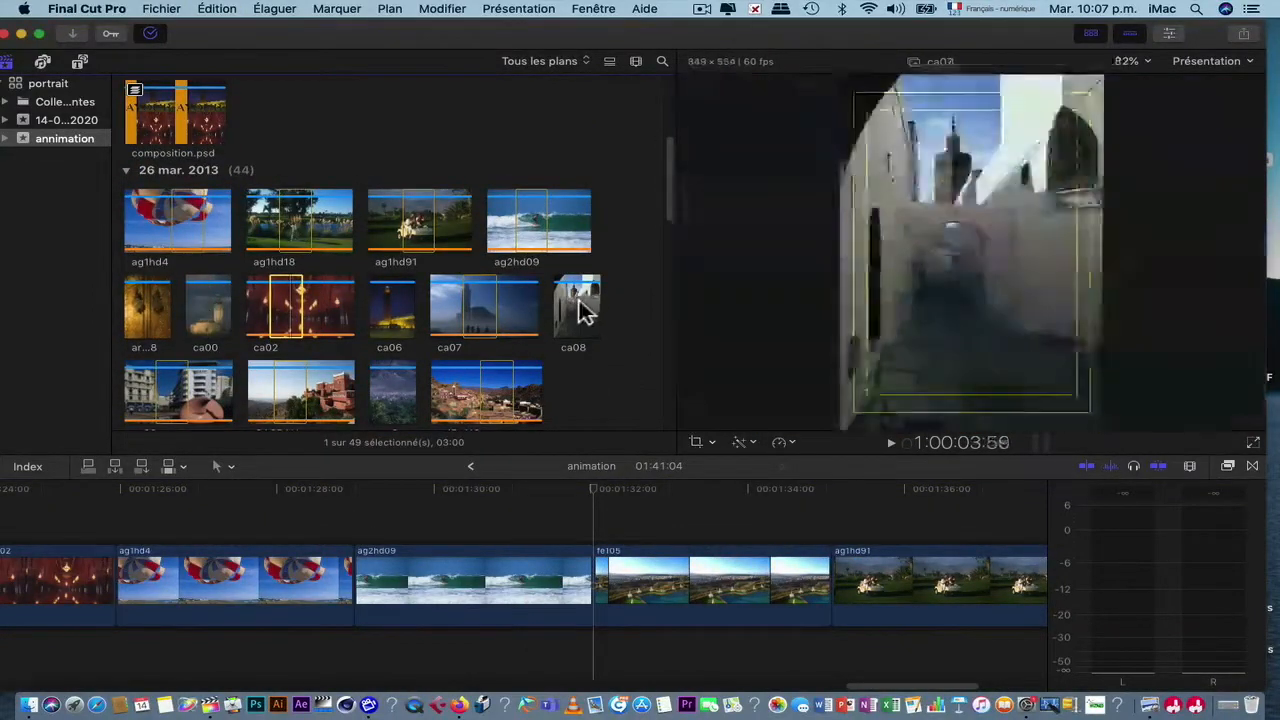
pyautogui.scroll(-2, 390, 305)
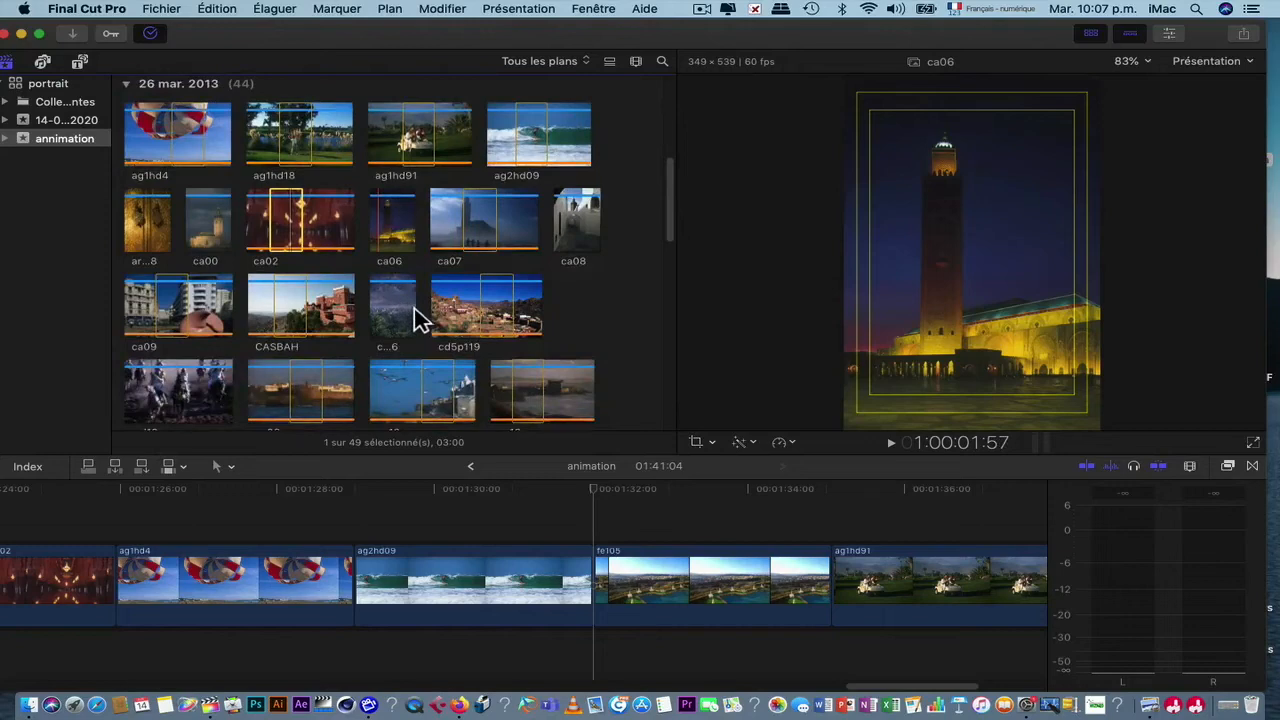
pyautogui.scroll(-6, 414, 314)
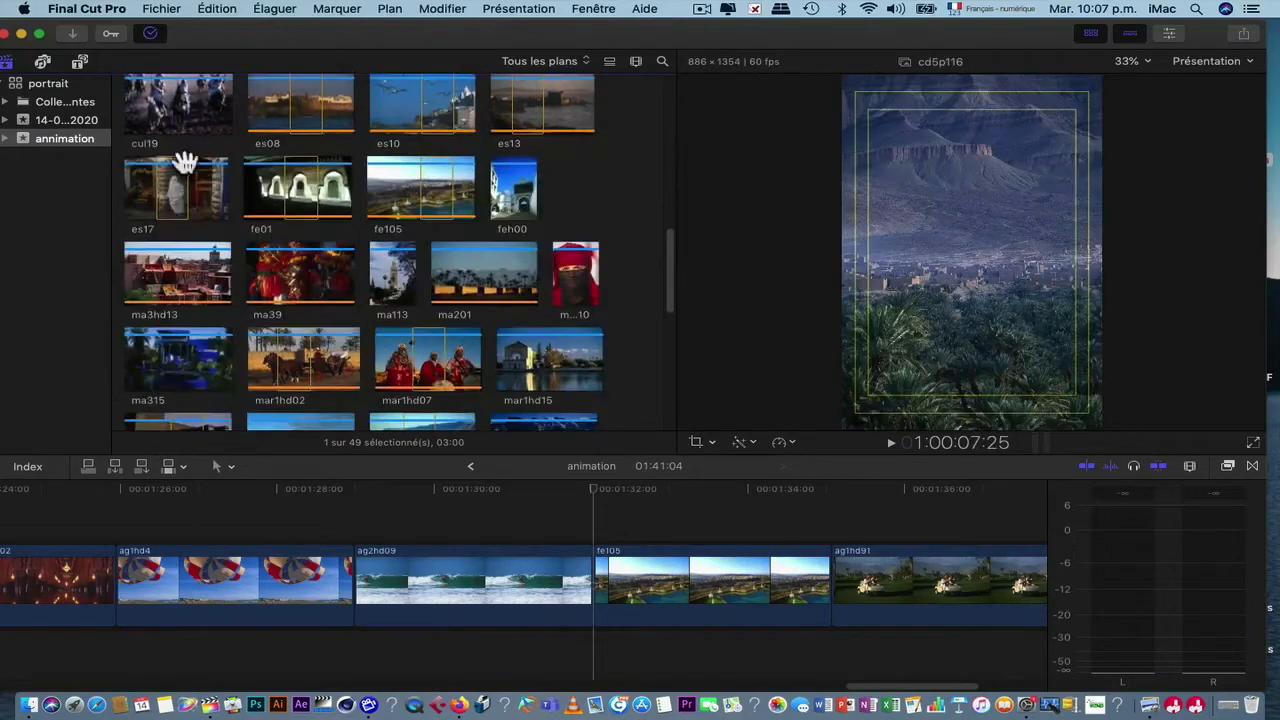
pyautogui.hscroll(-15, 234, 600)
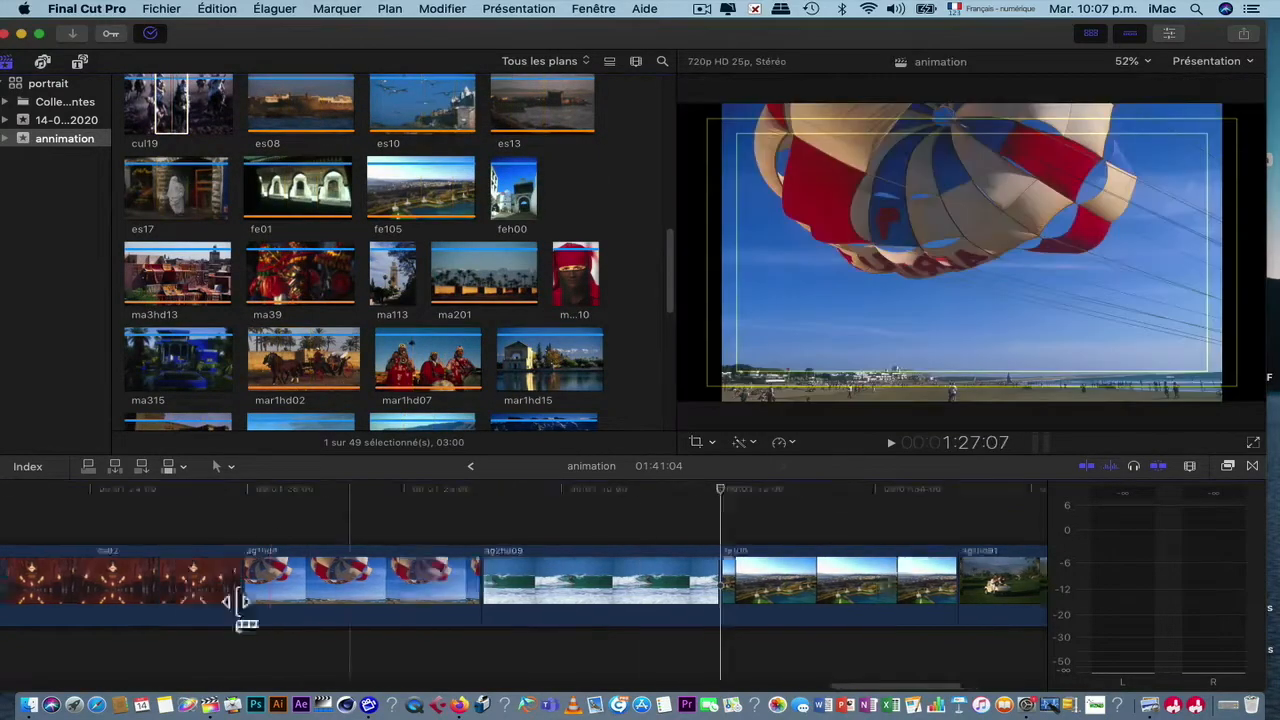
pyautogui.hscroll(-15, 234, 608)
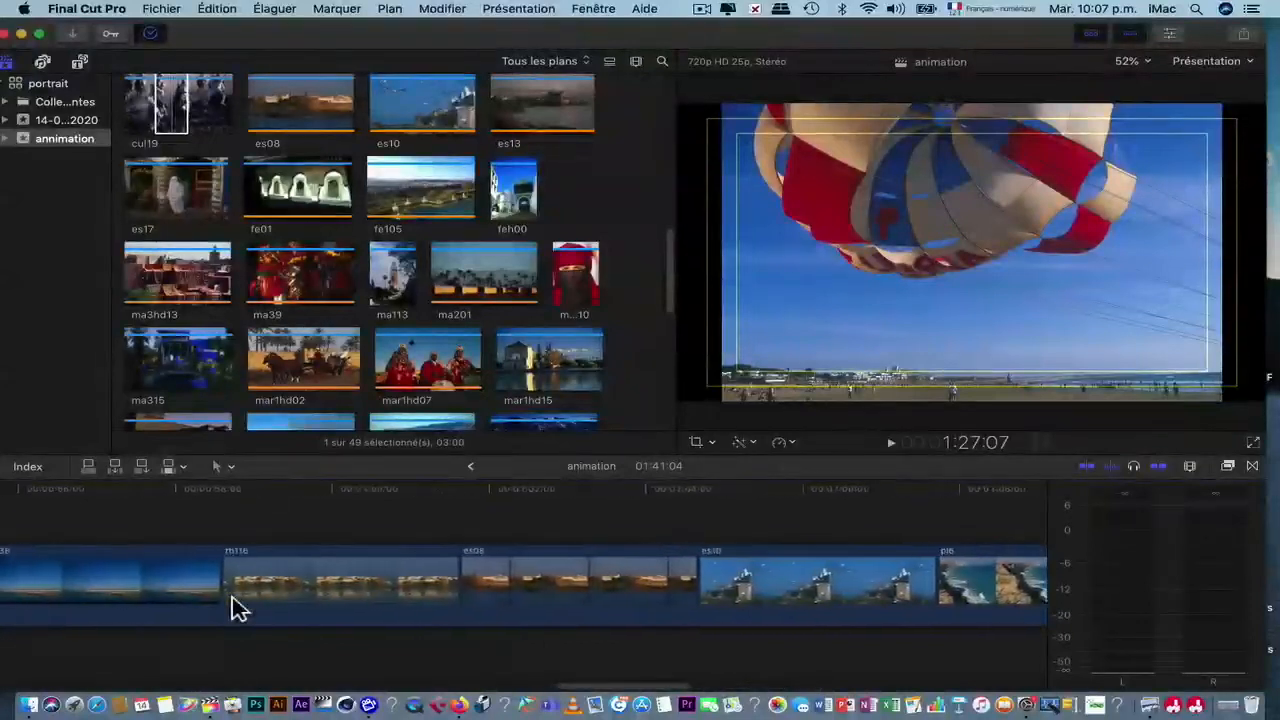
pyautogui.hscroll(-15, 234, 608)
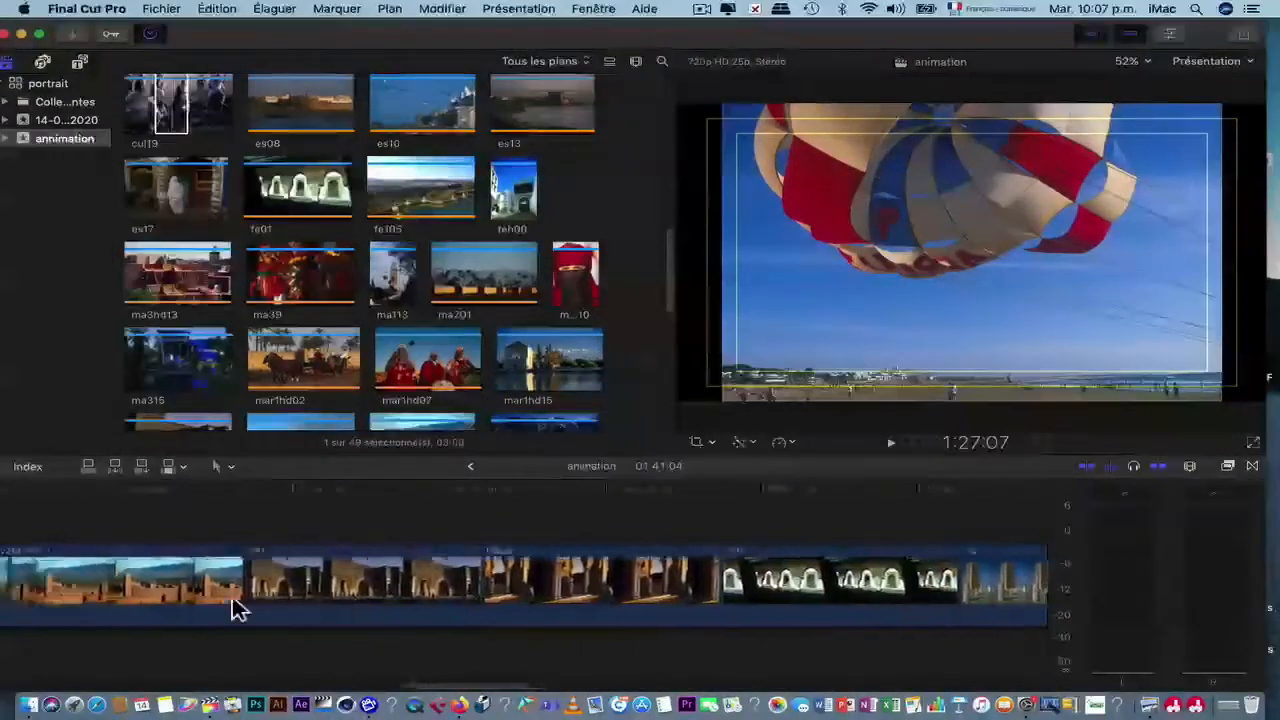
pyautogui.hscroll(-10, 234, 608)
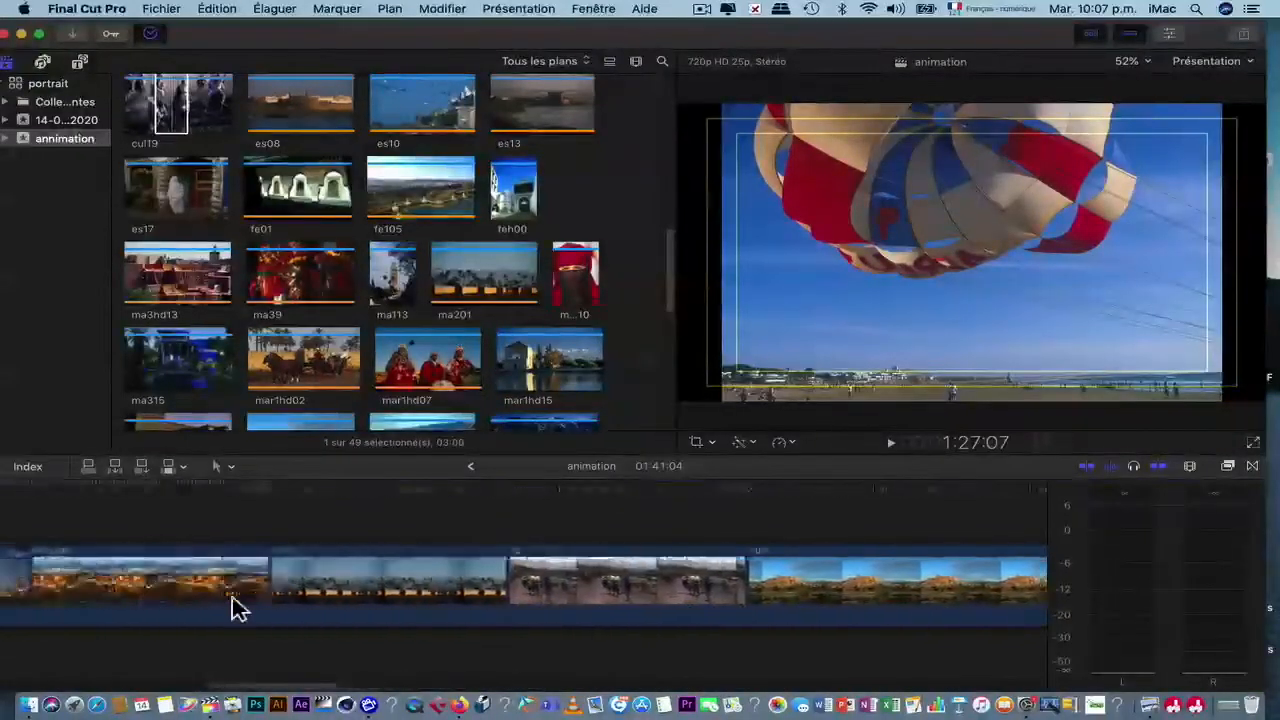
pyautogui.hscroll(-15, 302, 590)
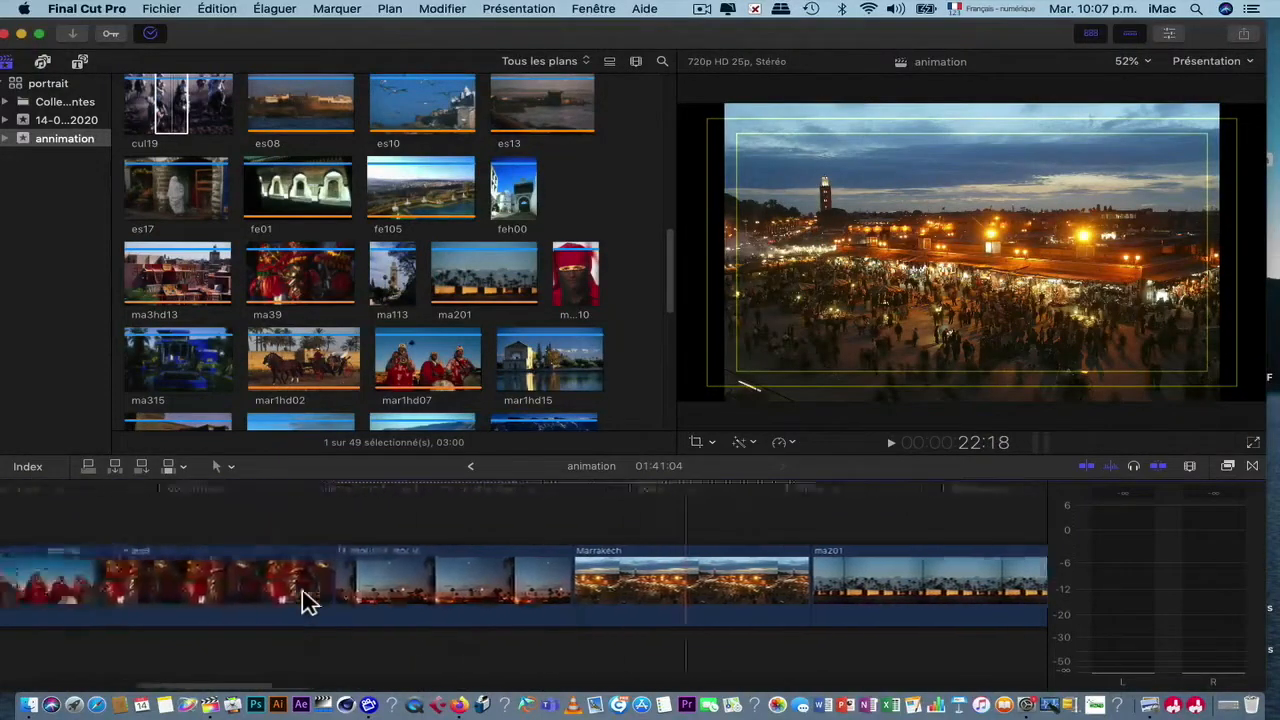
pyautogui.hscroll(-8, 302, 590)
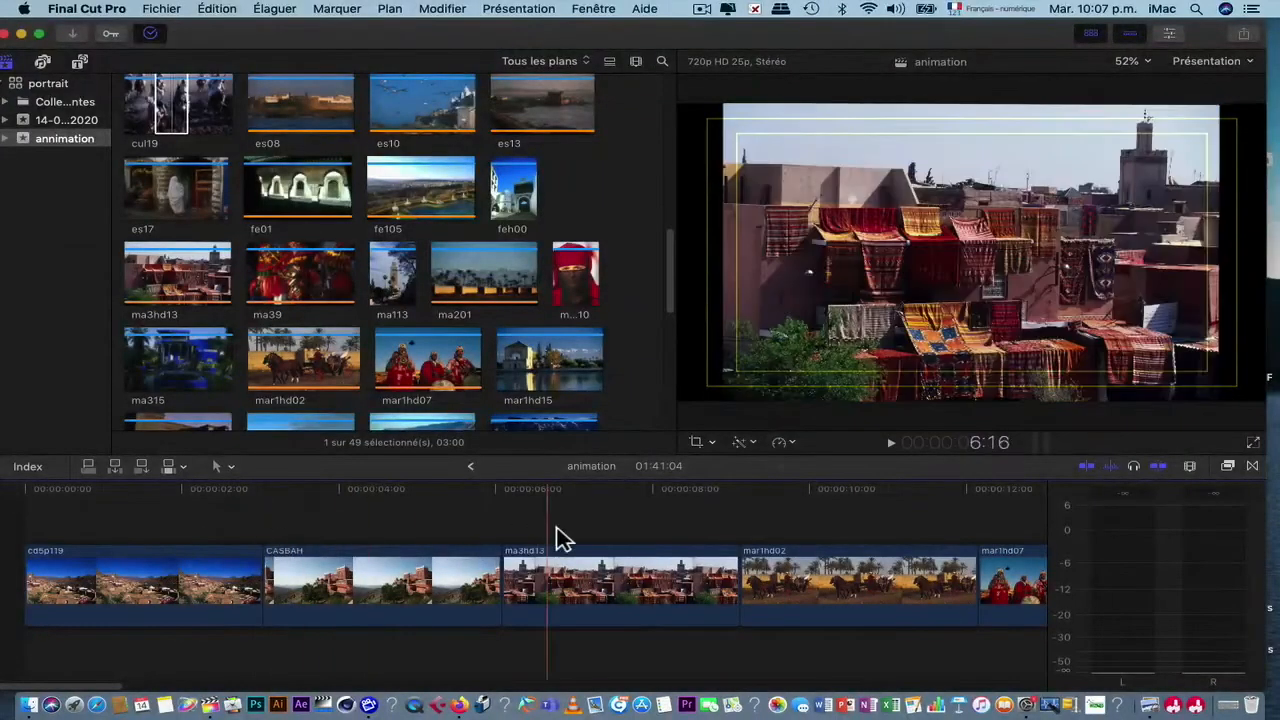
pyautogui.hscroll(10, 760, 560)
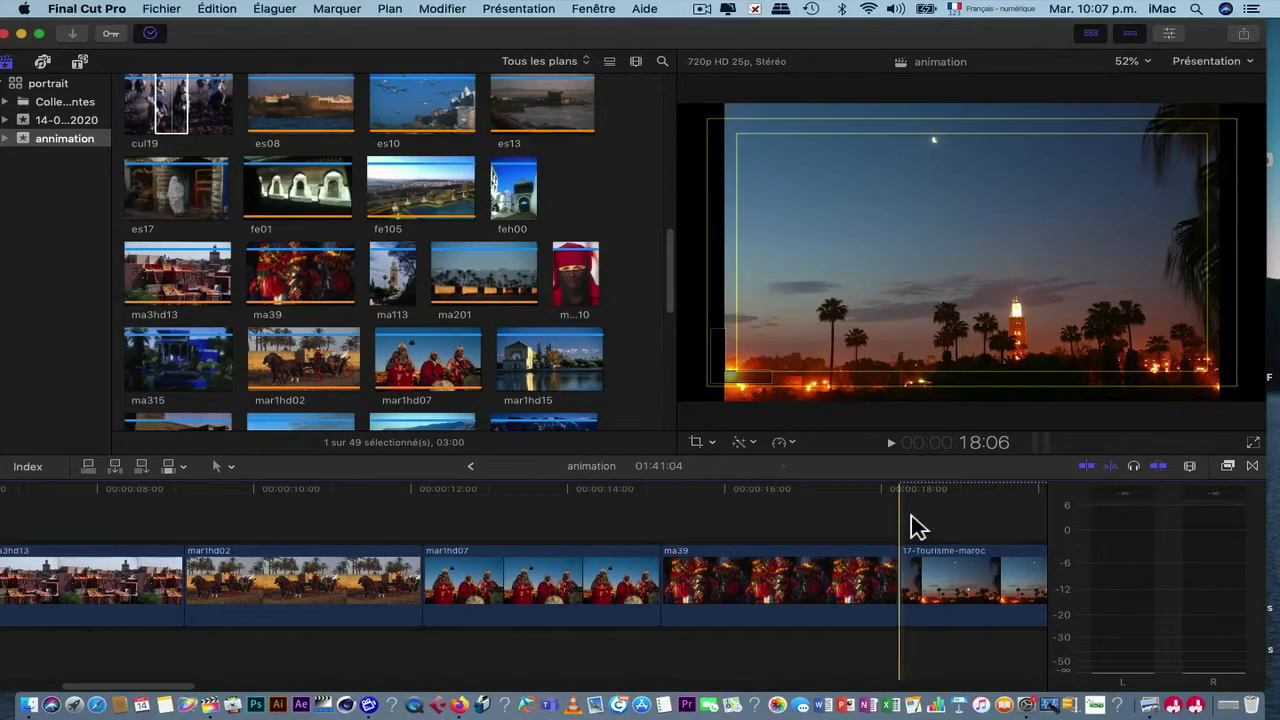
pyautogui.press('w')
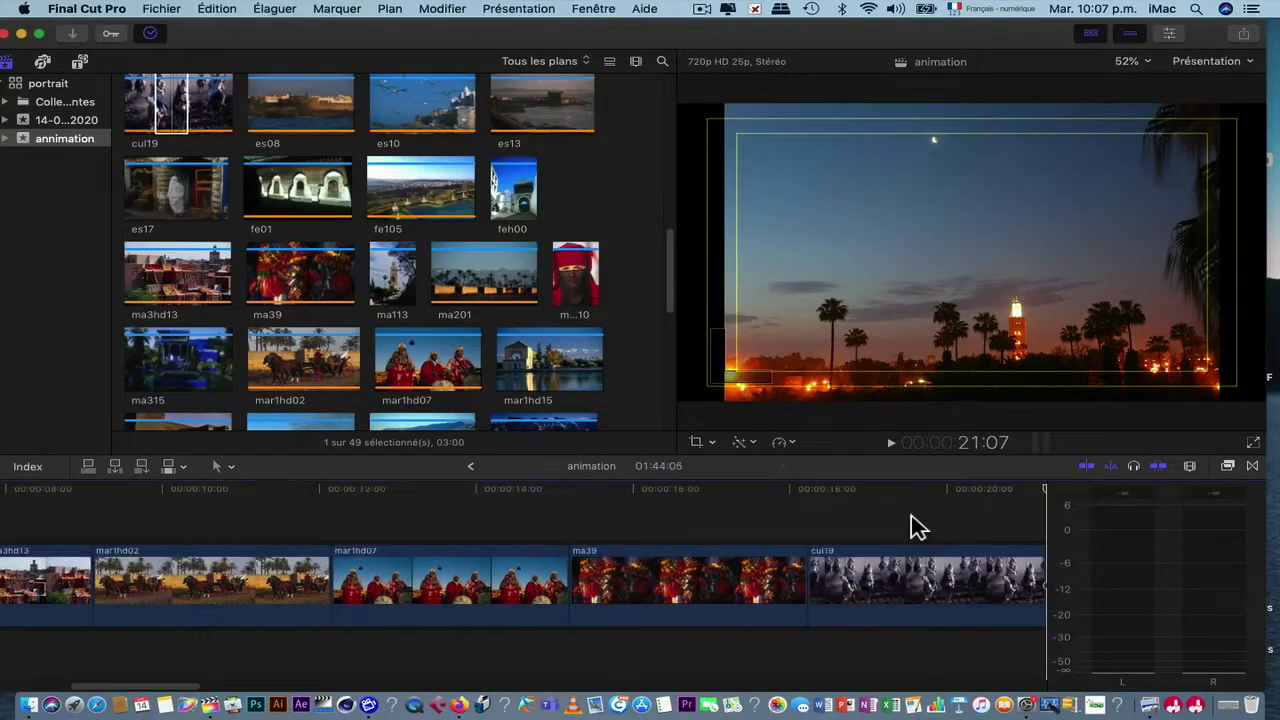
pyautogui.hscroll(10, 866, 589)
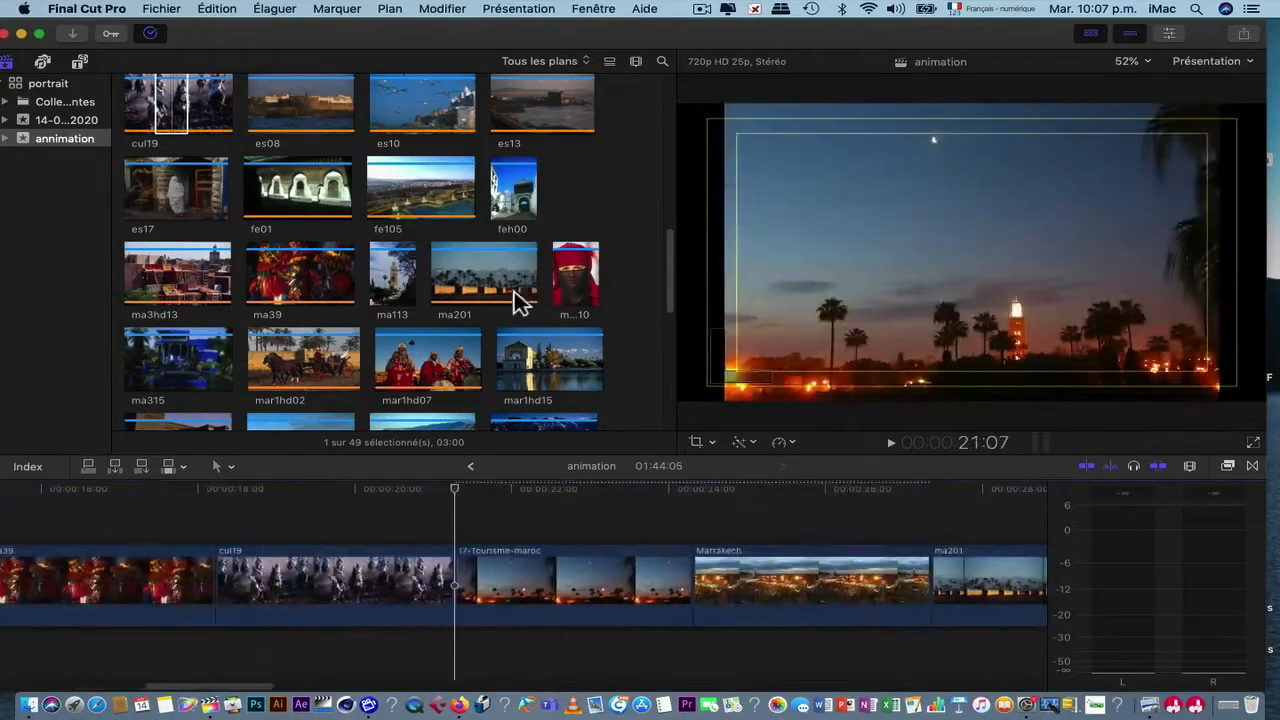
pyautogui.scroll(-5, 500, 290)
pyautogui.scroll(8, 500, 290)
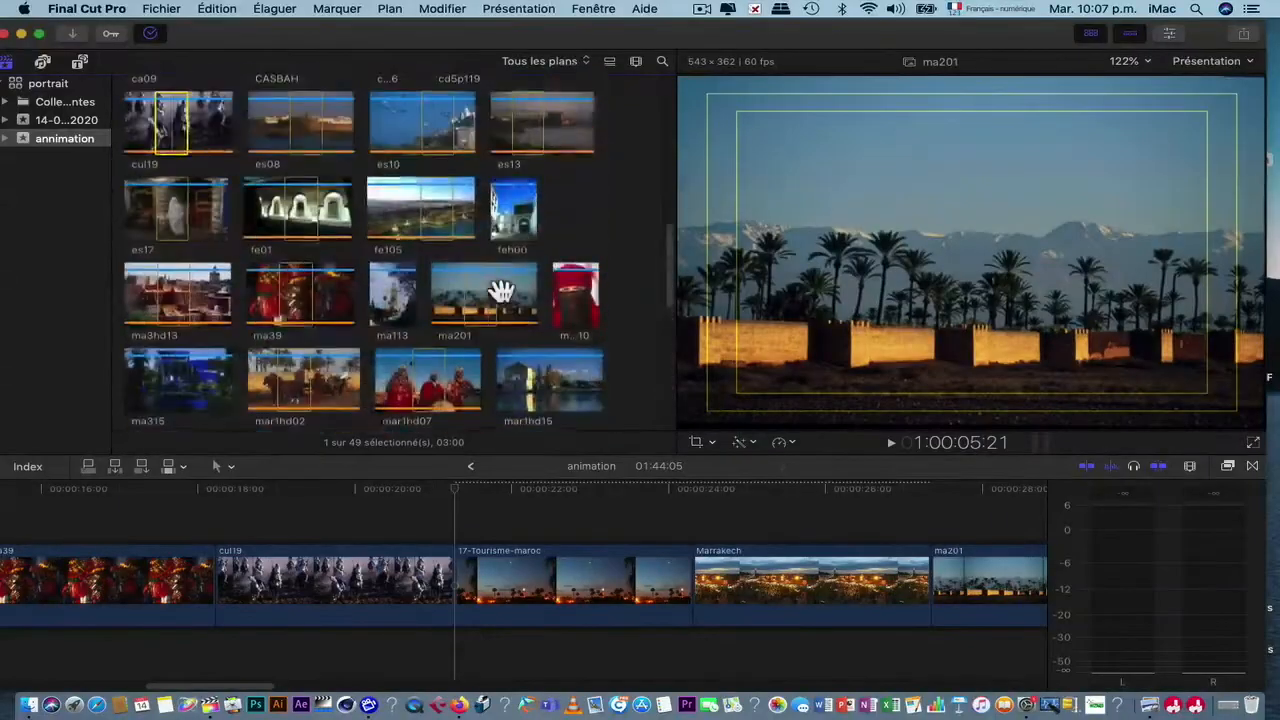
pyautogui.scroll(5, 500, 290)
pyautogui.rightClick(490, 282)
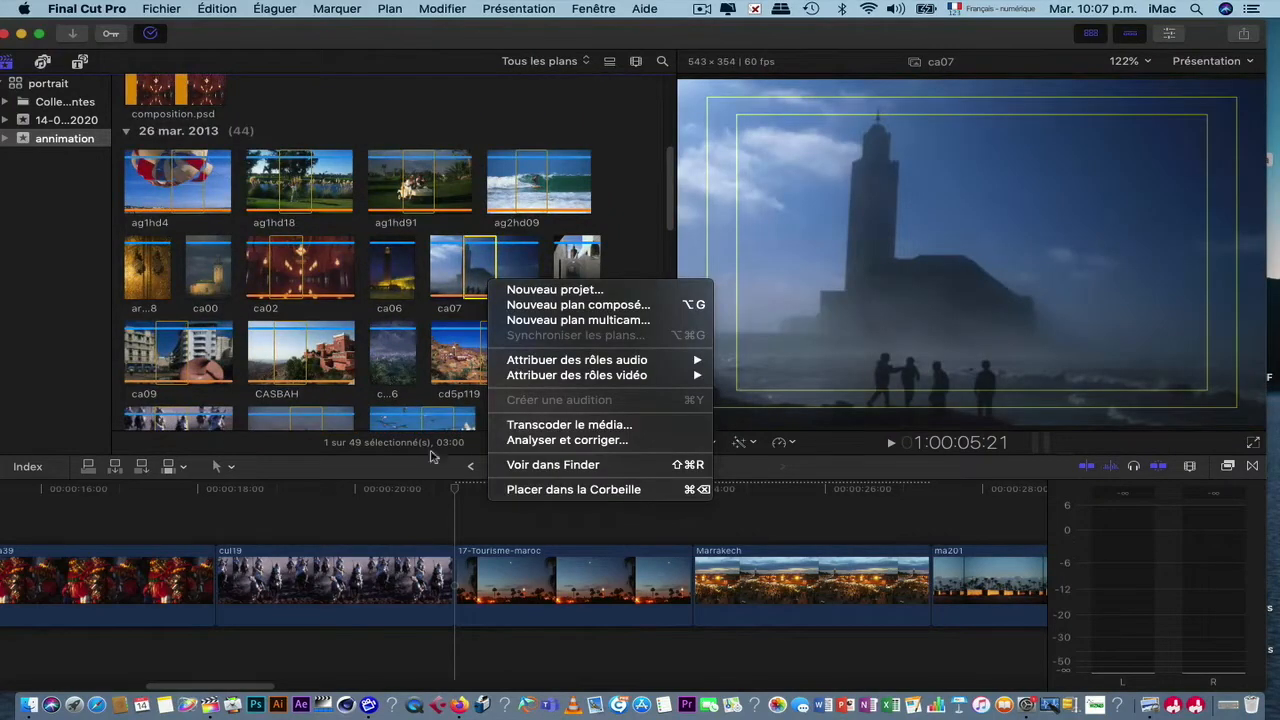
pyautogui.click(452, 492)
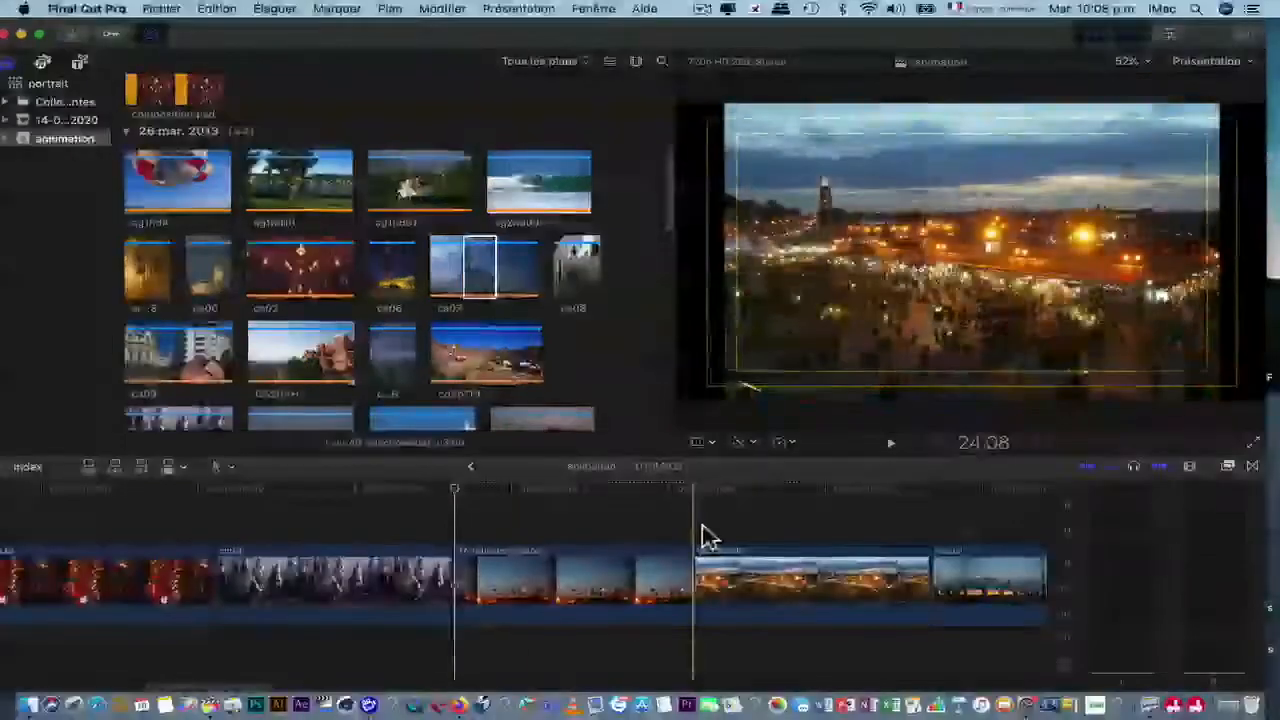
# Step: Connect the golden door photo art1hd018's 3-second range above the rab26 tower clip, starting at that clip's beginning
pyautogui.hscroll(10, 700, 531)
pyautogui.hscroll(10, 703, 537)
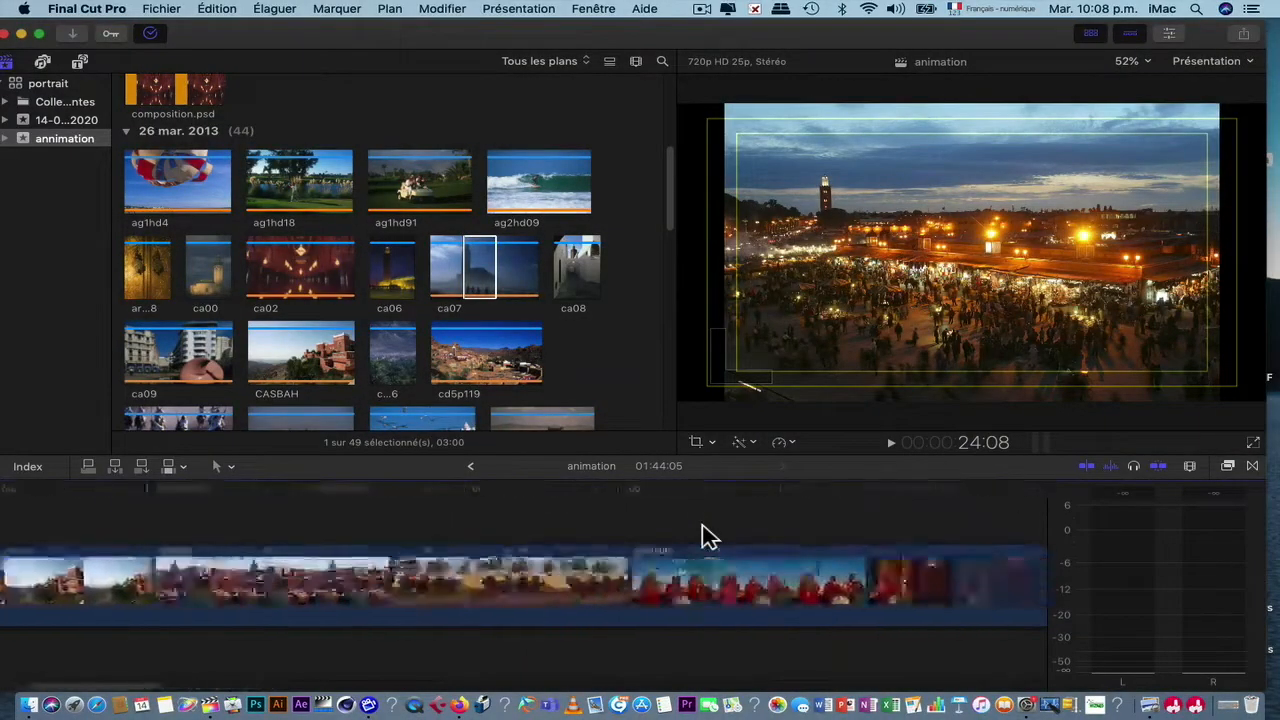
pyautogui.hscroll(5, 708, 537)
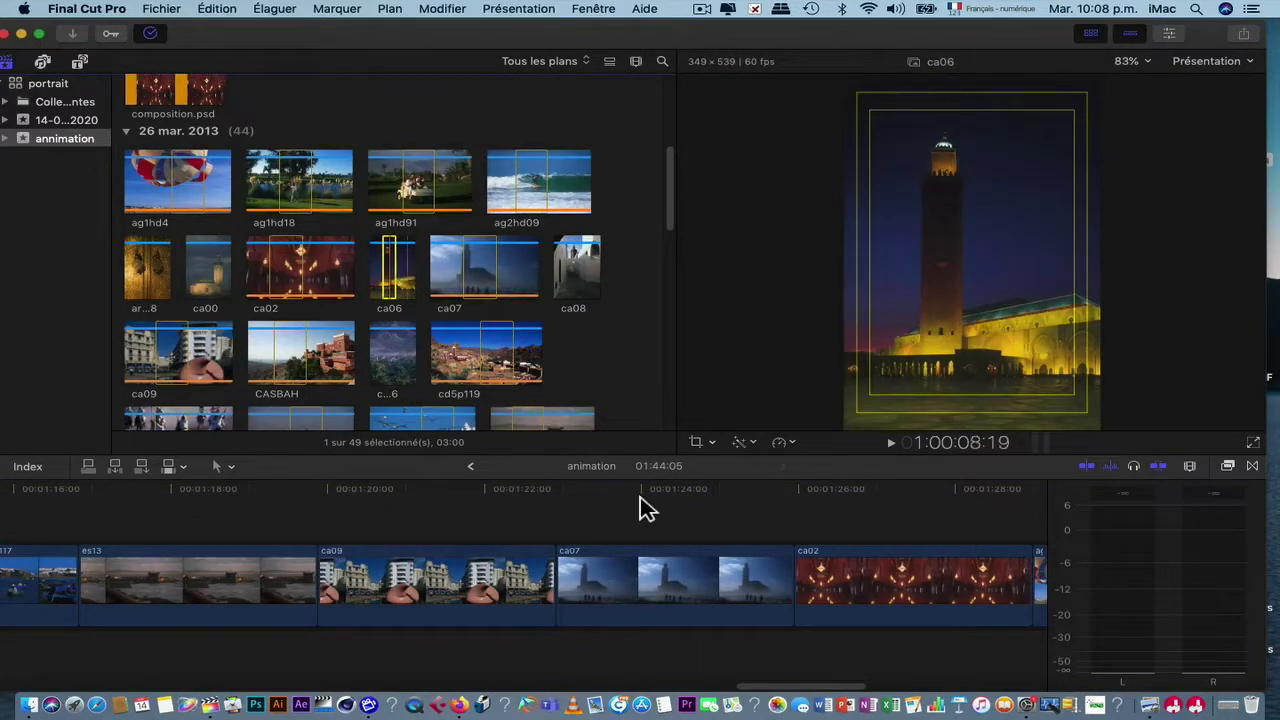
pyautogui.hscroll(10, 645, 508)
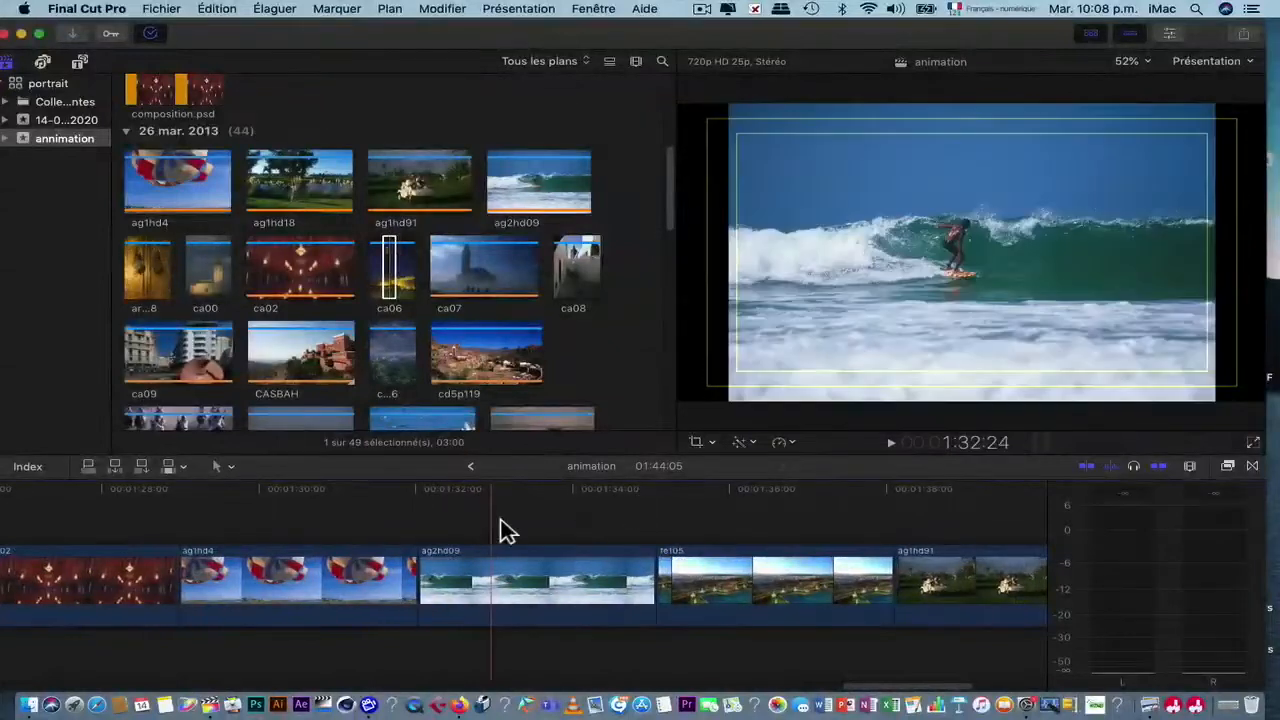
pyautogui.hscroll(-5, 505, 530)
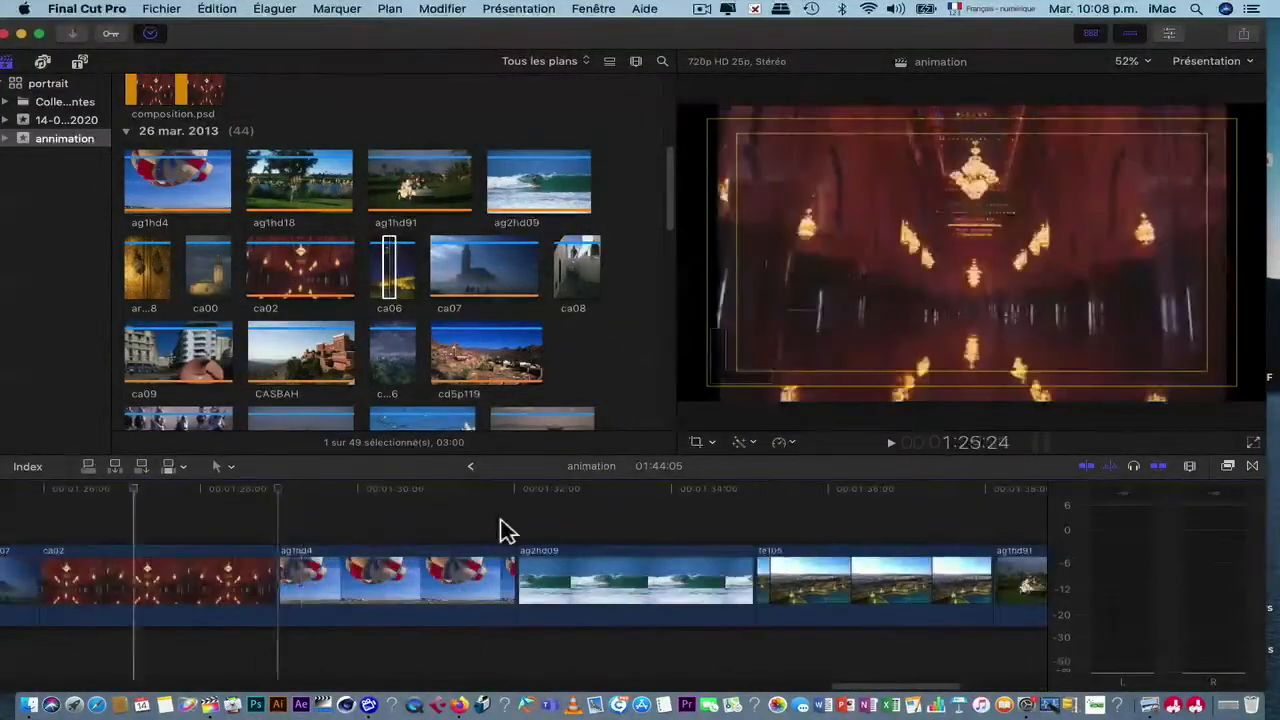
pyautogui.hscroll(-15, 505, 530)
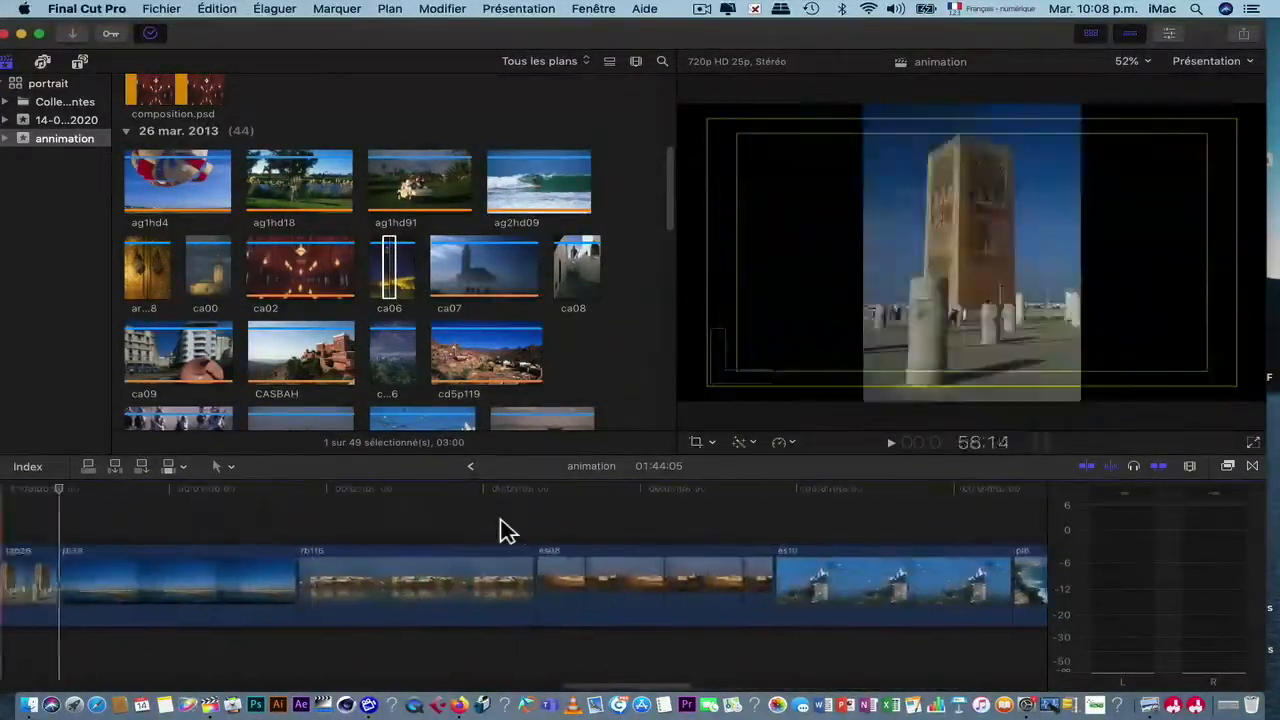
pyautogui.hscroll(-8, 505, 530)
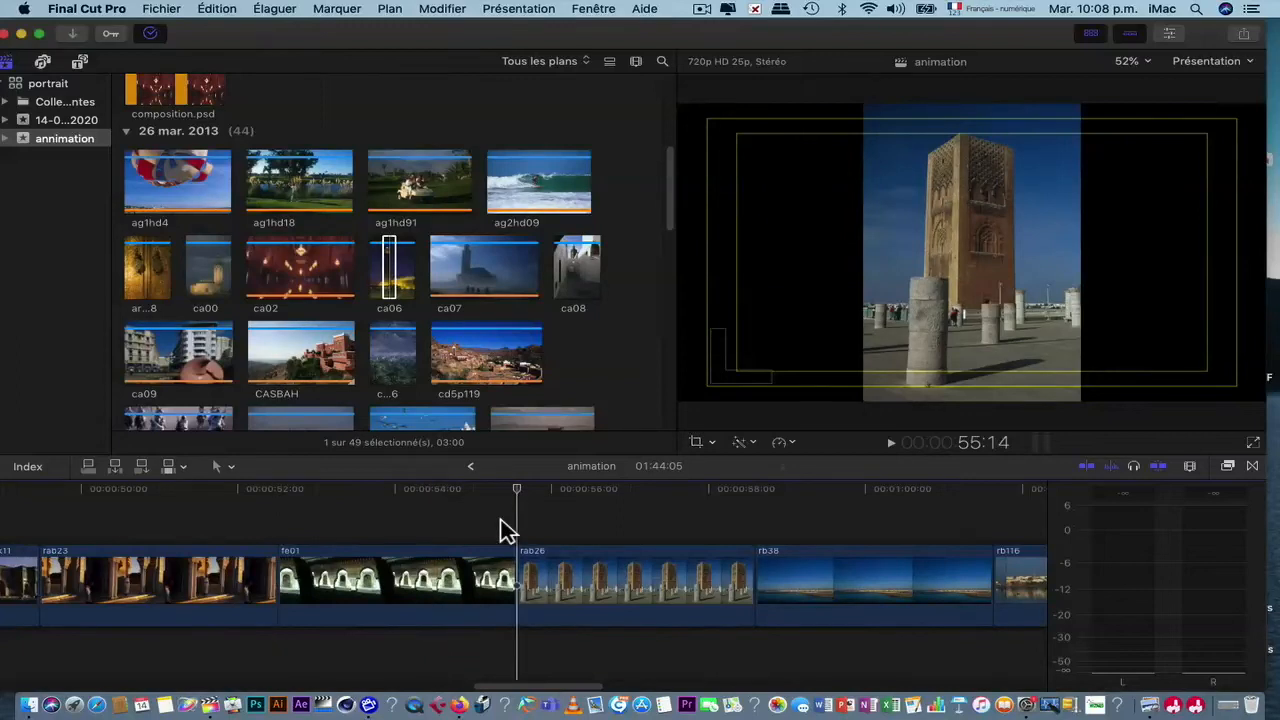
pyautogui.click(609, 594)
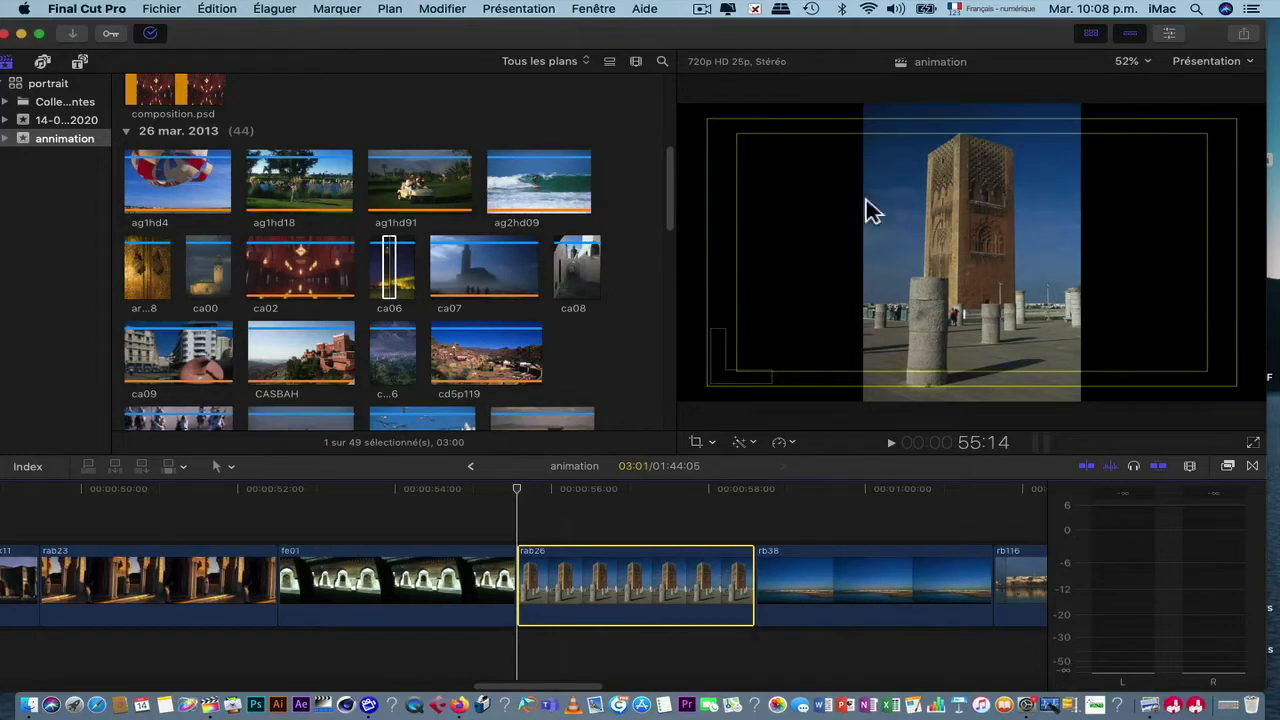
pyautogui.click(579, 264)
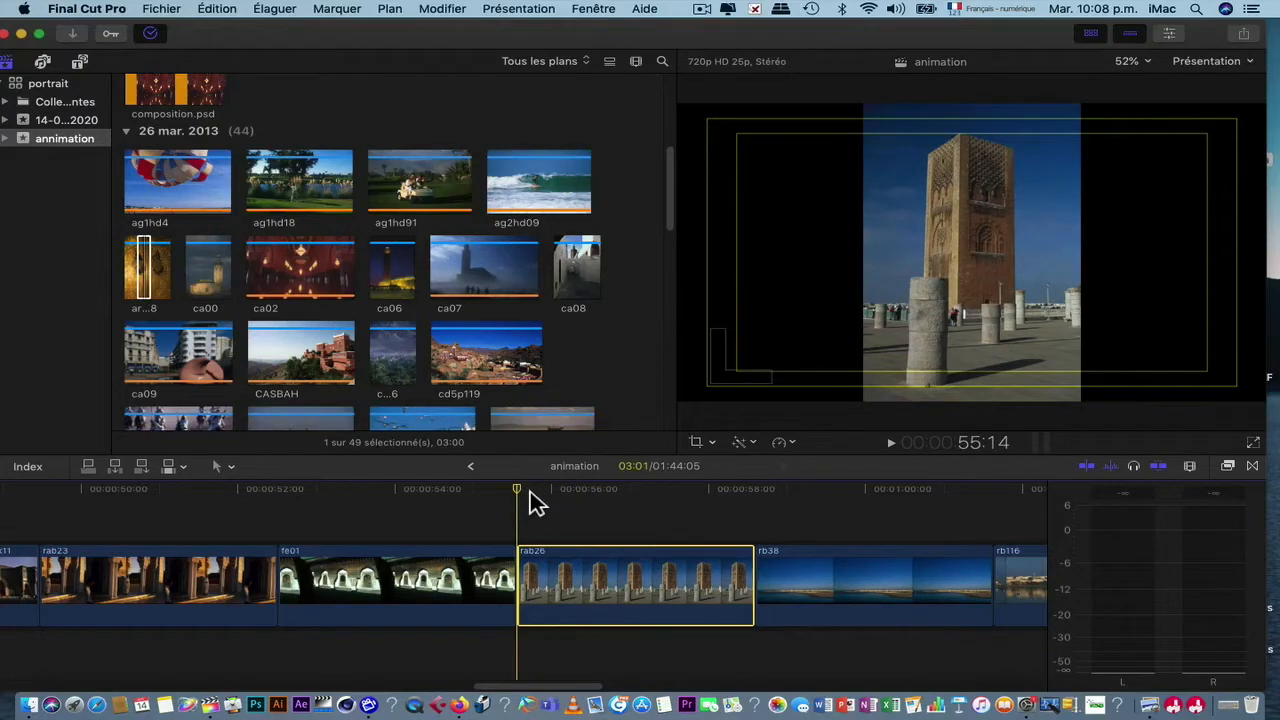
pyautogui.click(236, 10)
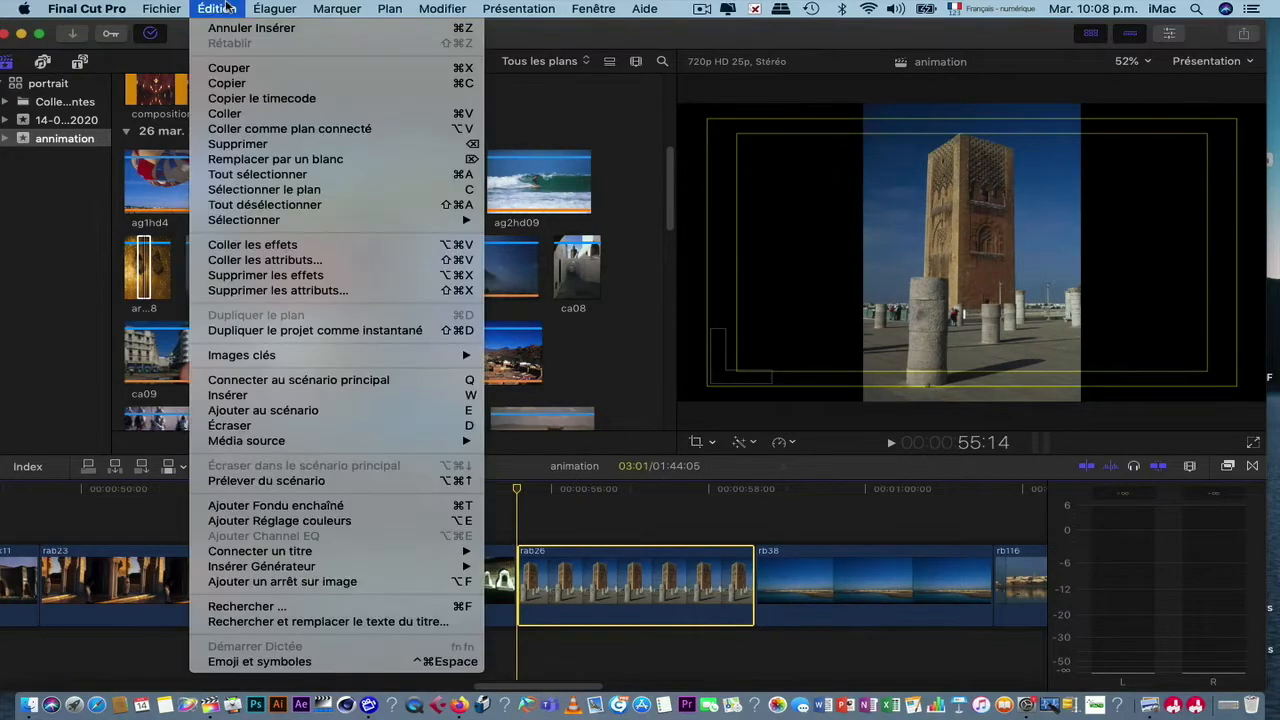
pyautogui.click(322, 383)
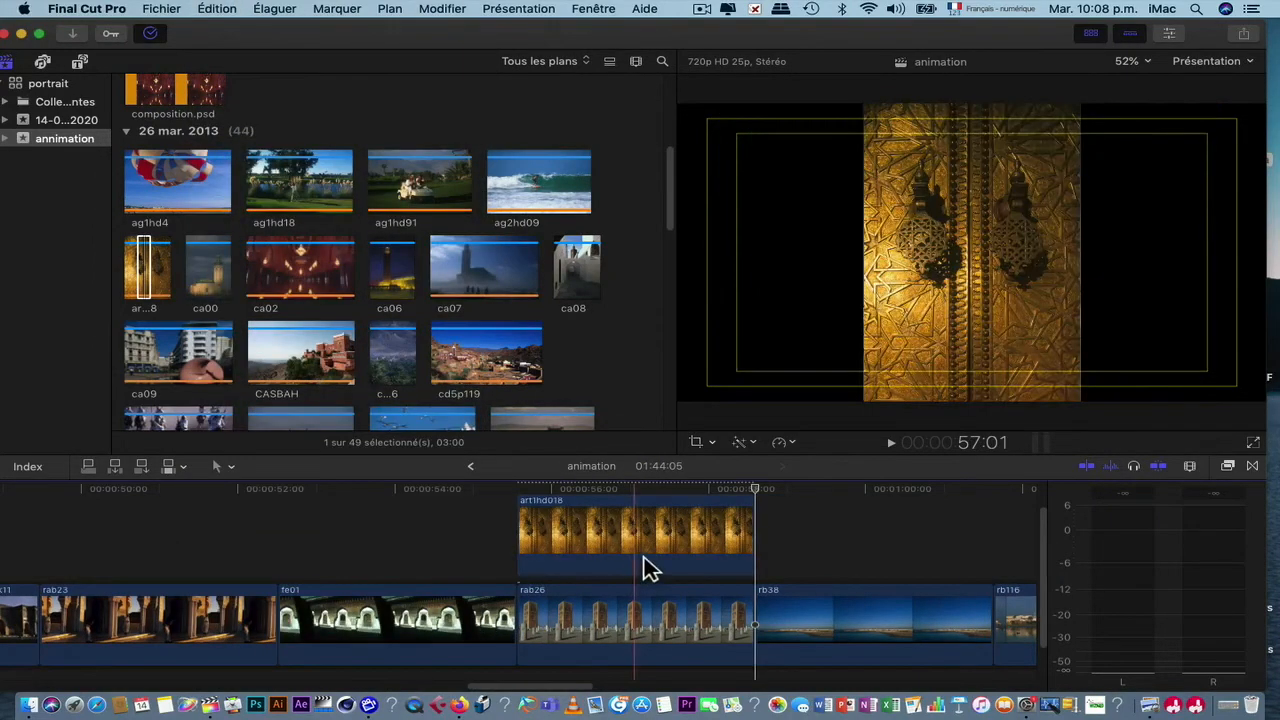
pyautogui.moveTo(645, 568)
pyautogui.mouseDown()
pyautogui.moveTo(624, 566)
pyautogui.moveTo(640, 555)
pyautogui.mouseUp()
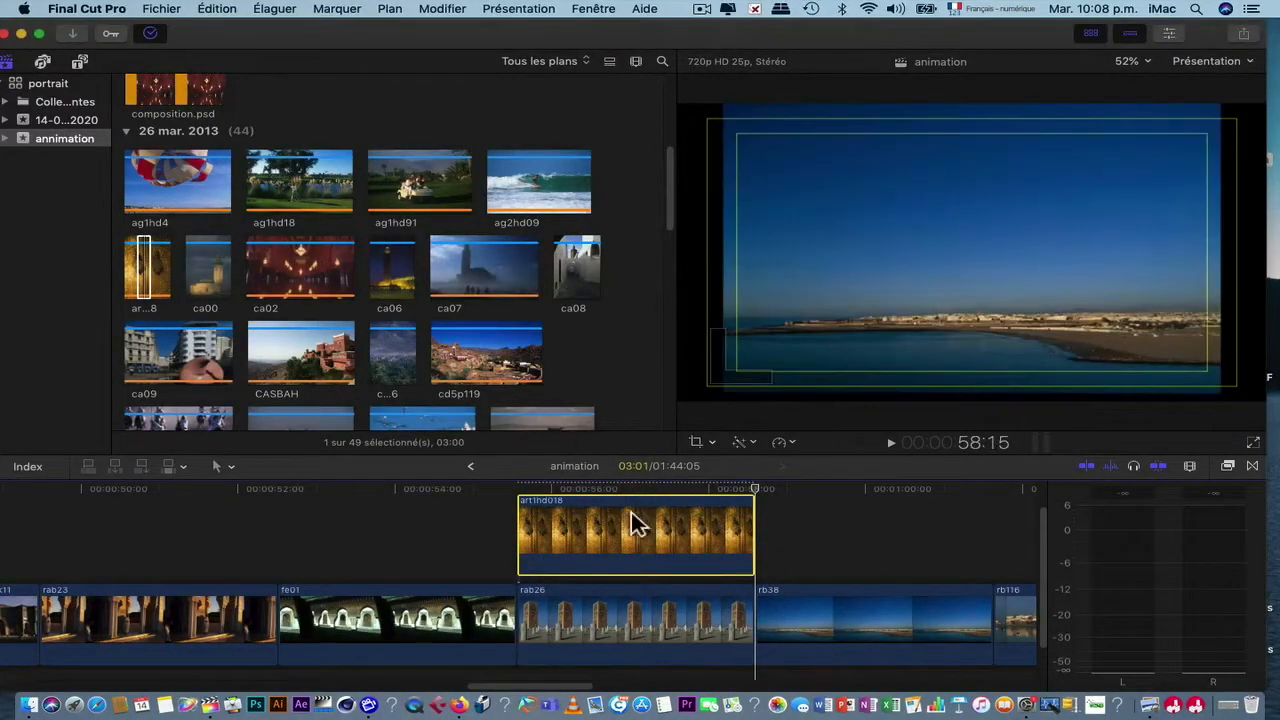
# Step: Insert the ca06 night mosque photo's 3-second range at the cut between ca07 and ca02
pyautogui.hscroll(10, 640, 531)
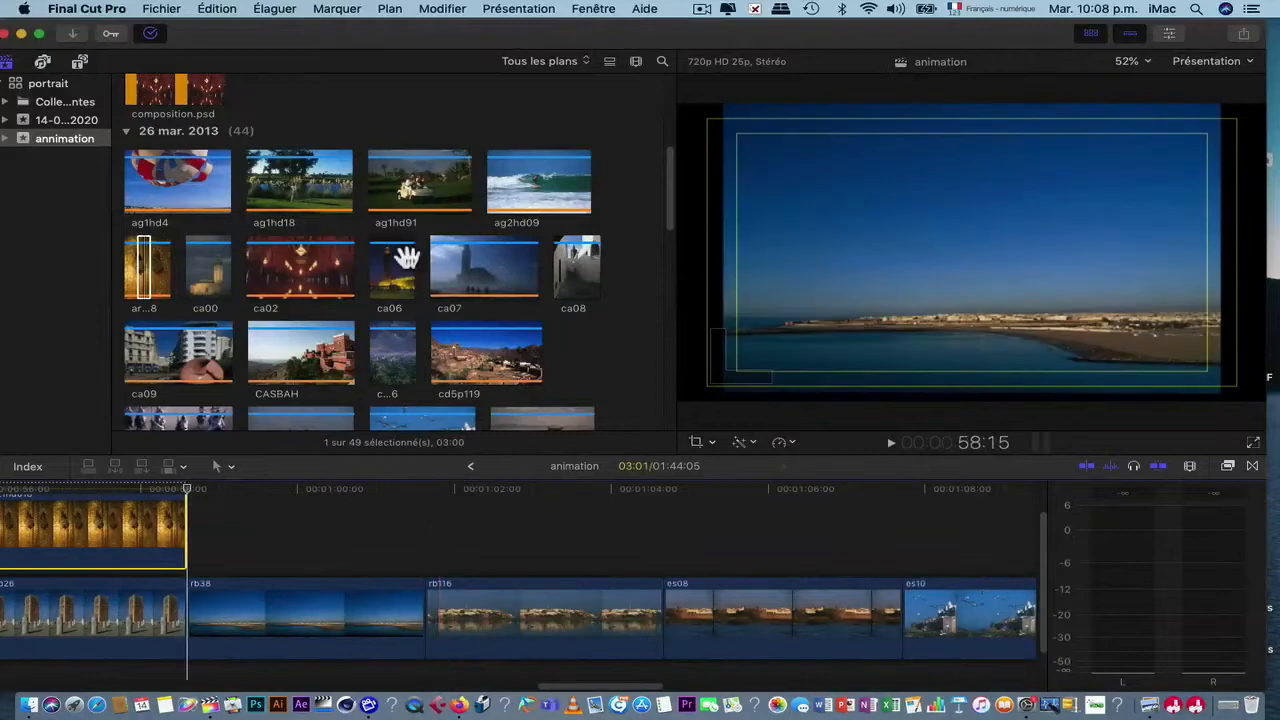
pyautogui.click(403, 262)
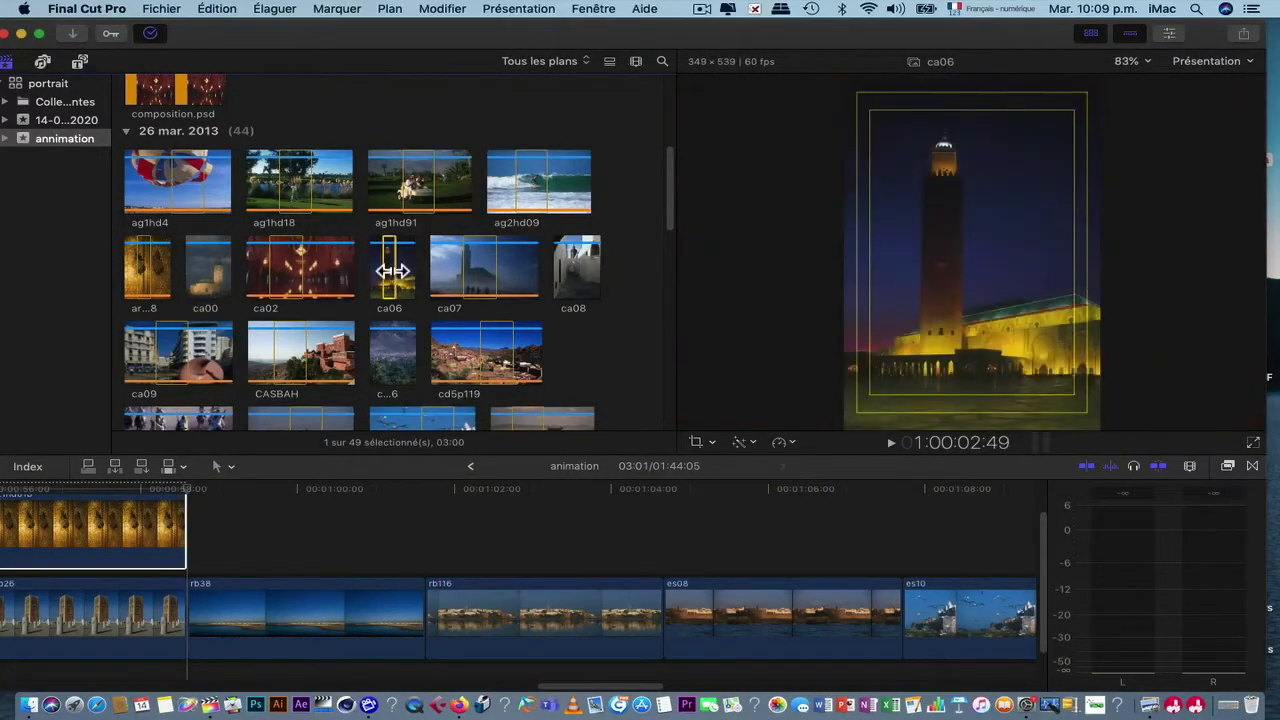
pyautogui.hscroll(6, 531, 568)
pyautogui.hscroll(10, 533, 570)
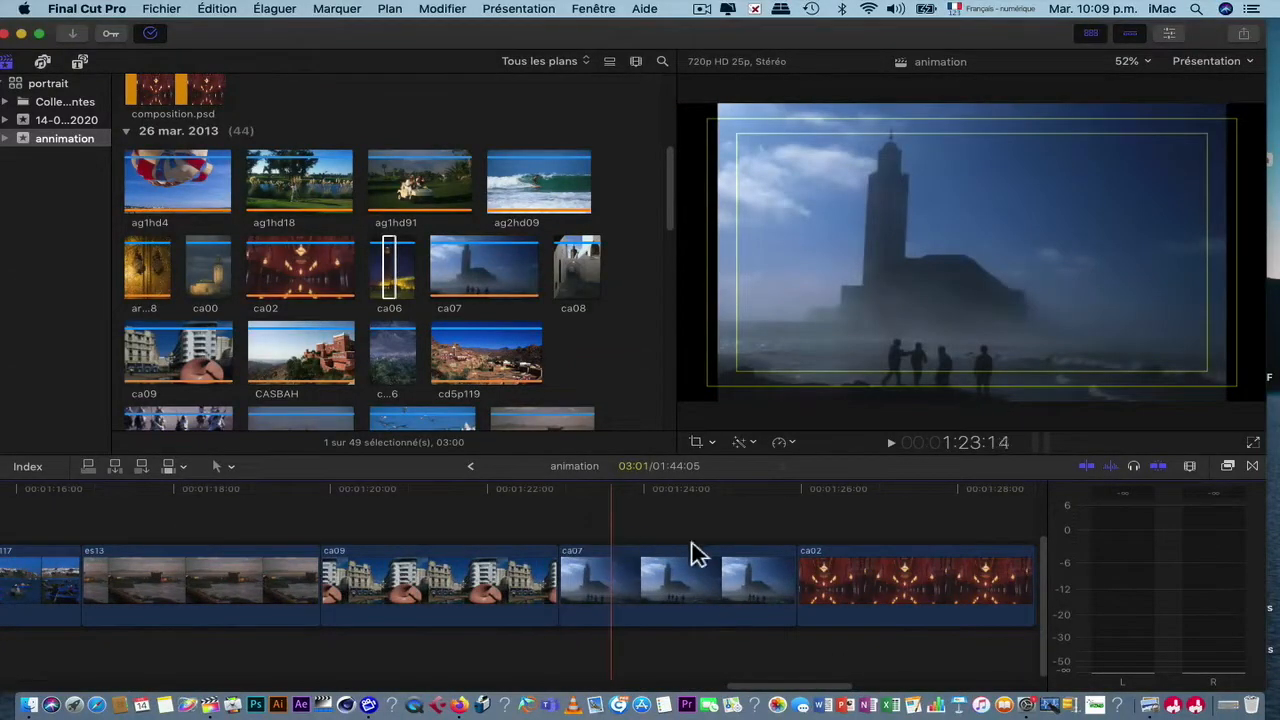
pyautogui.click(807, 535)
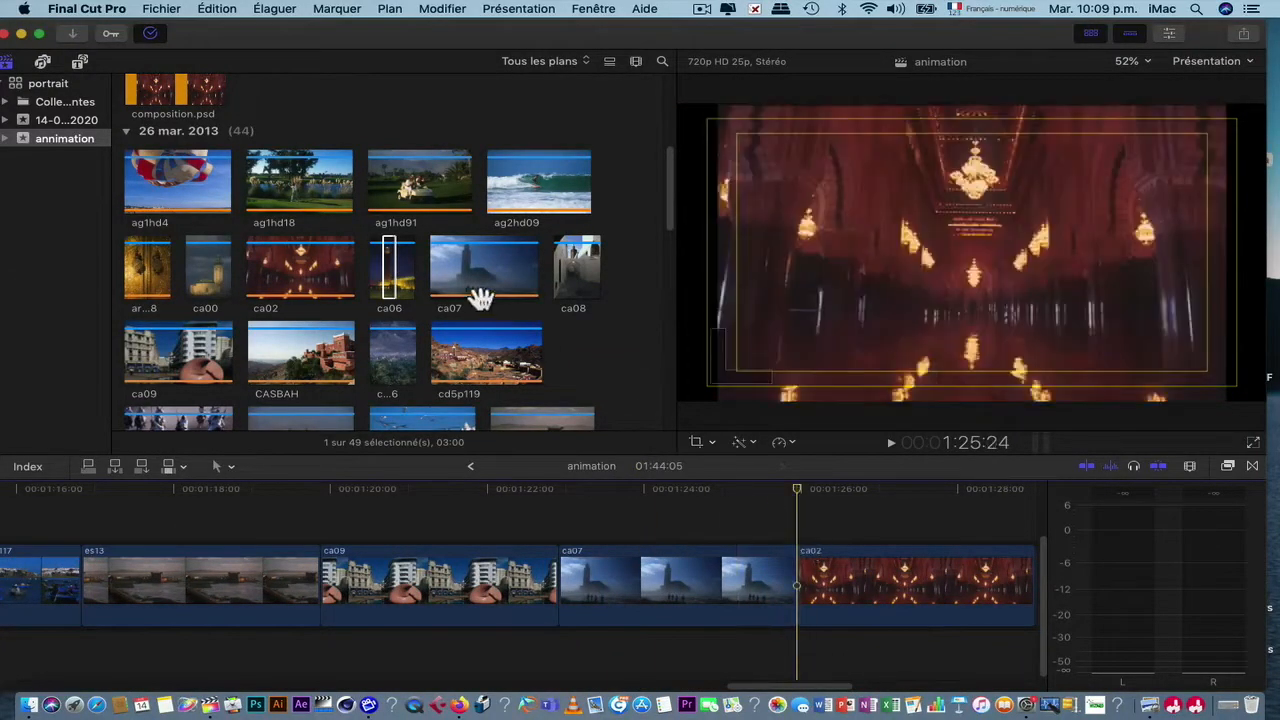
pyautogui.click(400, 262)
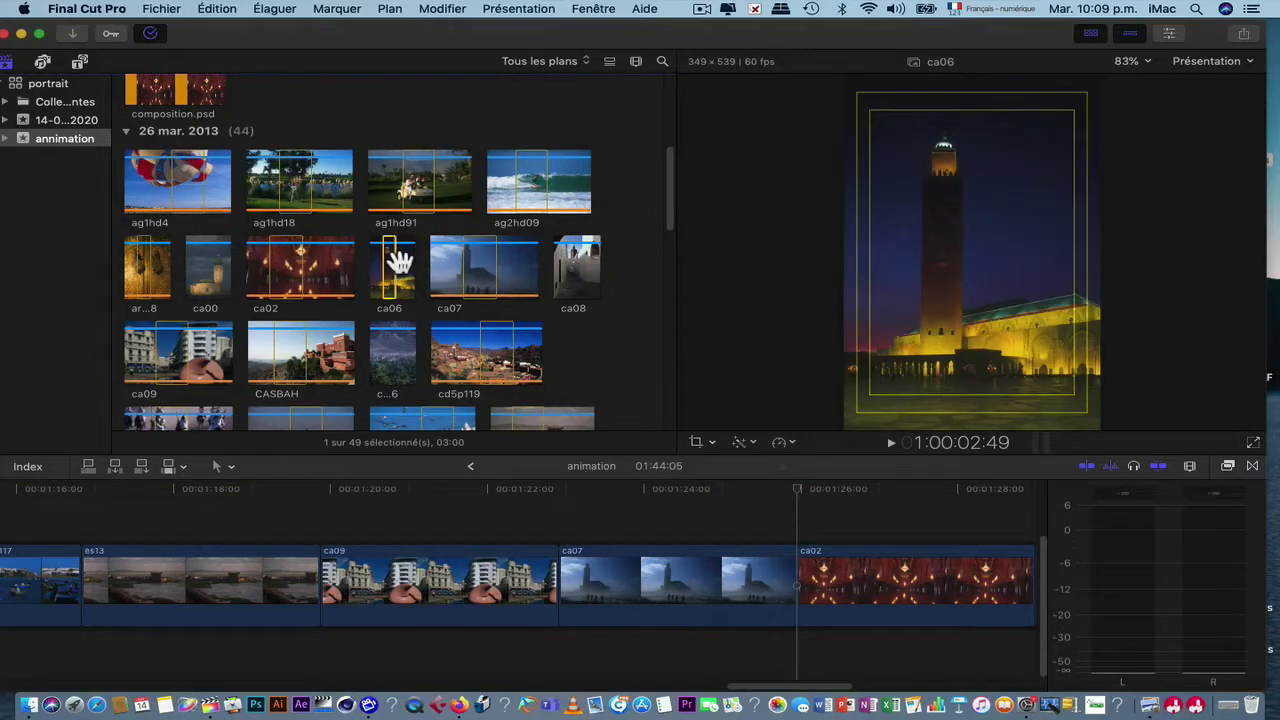
pyautogui.press('d')
# Step: Connect the ca00 mosque photo's 3-second range above the ca06 clip, aligned to its start
pyautogui.click(801, 532)
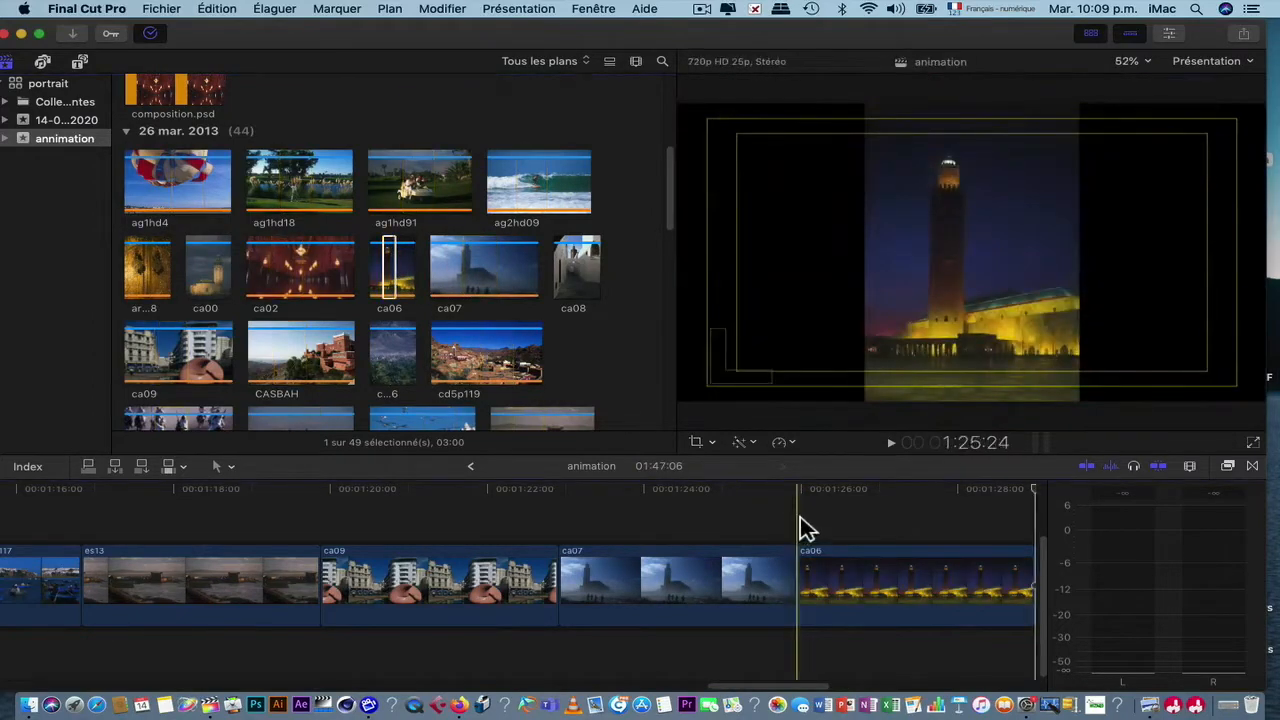
pyautogui.click(223, 276)
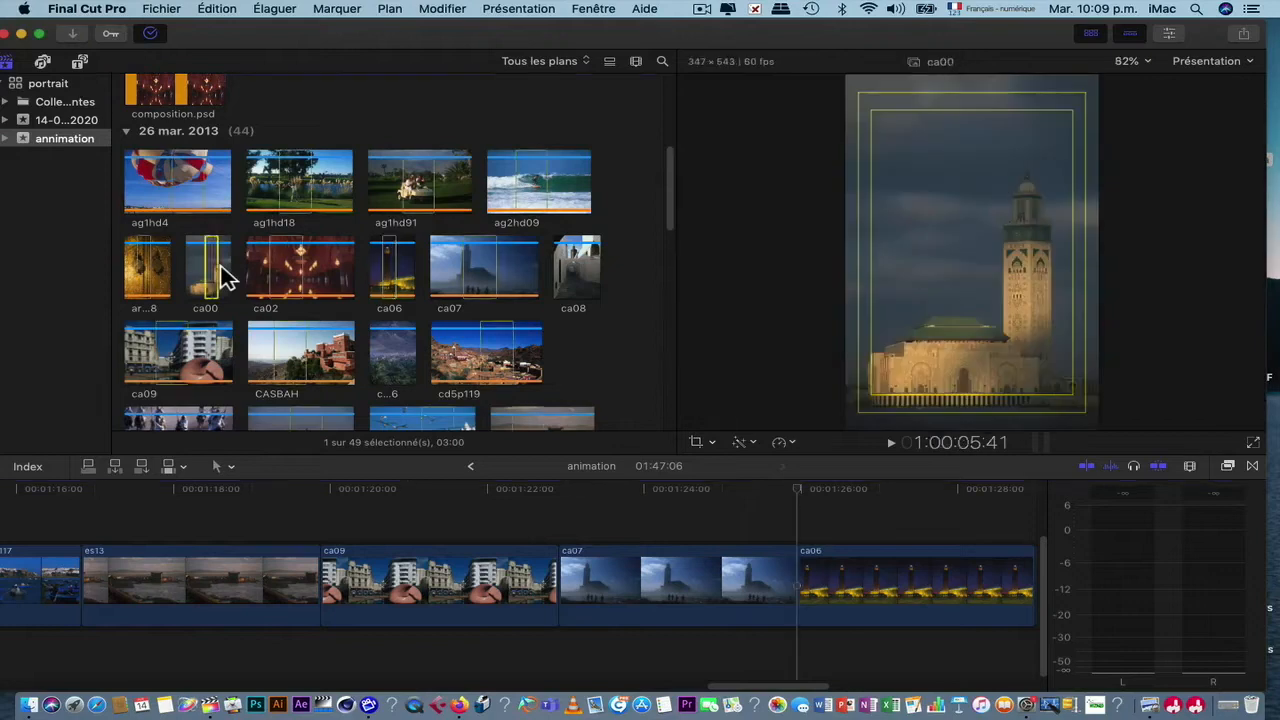
pyautogui.press('q')
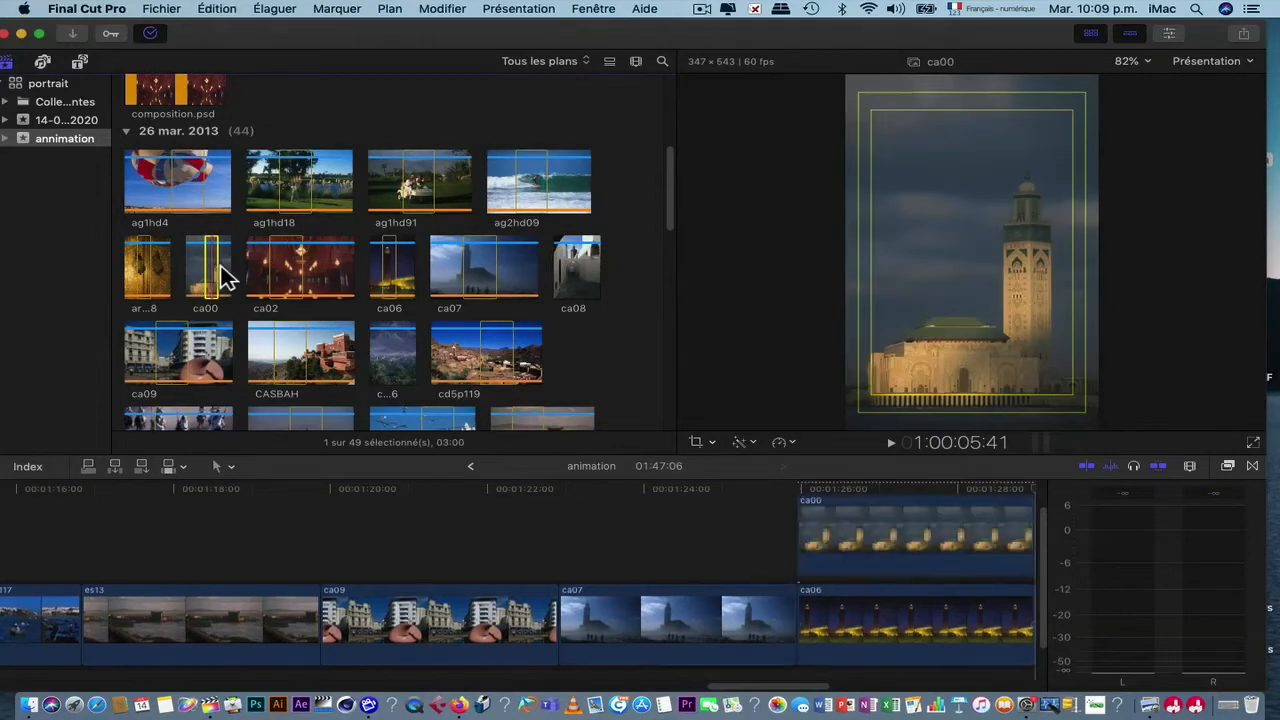
# Step: Insert the ca08 white alley photo's 3-second range in the timeline directly ahead of mk11
pyautogui.hscroll(10, 529, 545)
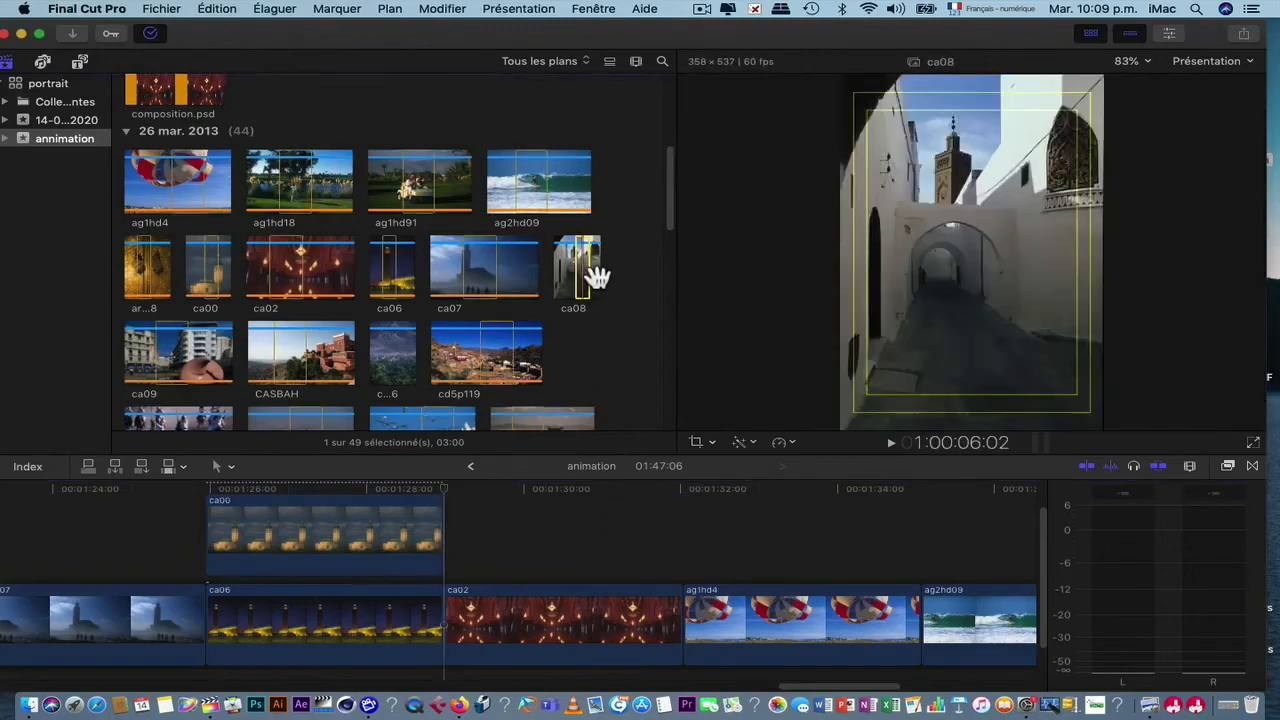
pyautogui.hscroll(-8, 560, 560)
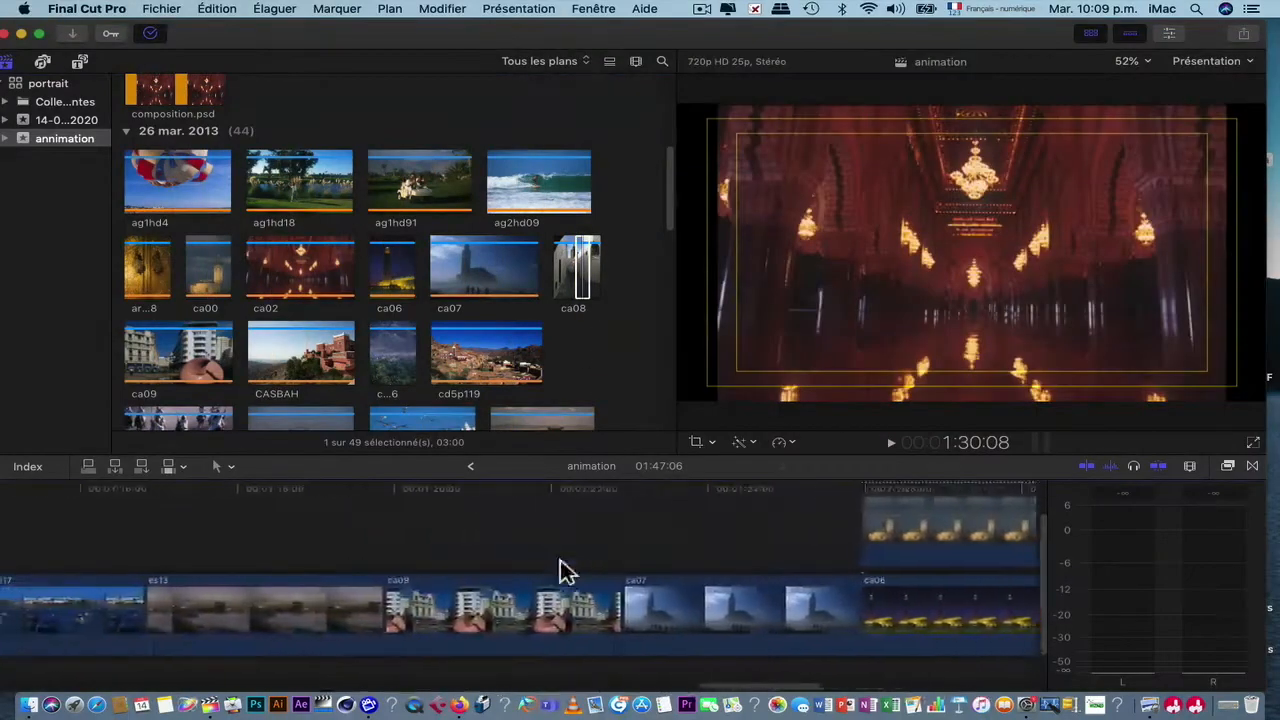
pyautogui.hscroll(-12, 560, 562)
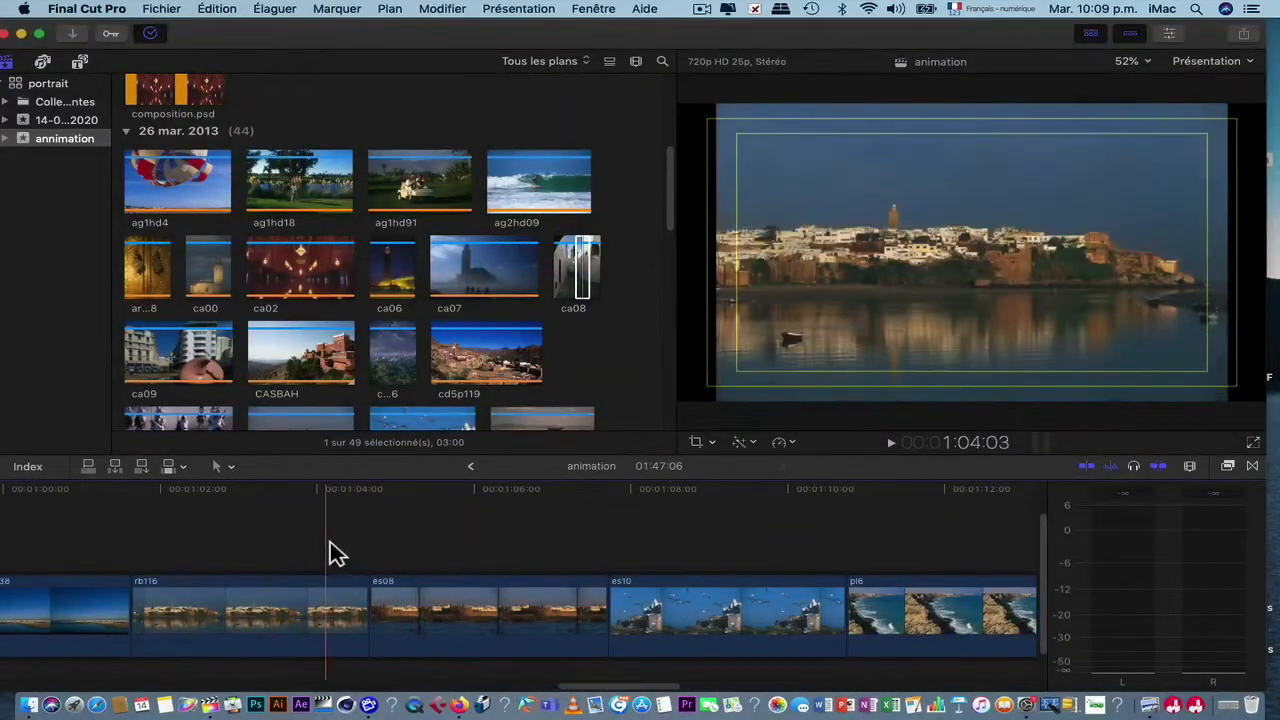
pyautogui.hscroll(-10, 250, 538)
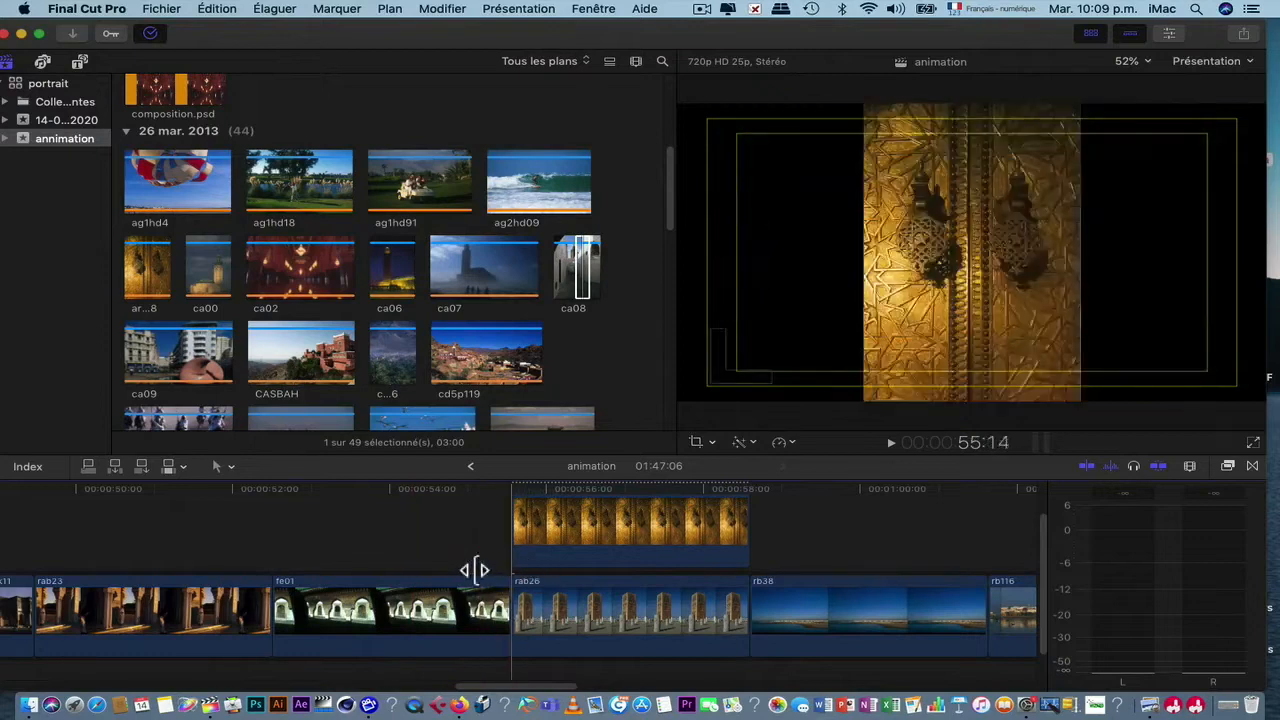
pyautogui.hscroll(-5, 191, 565)
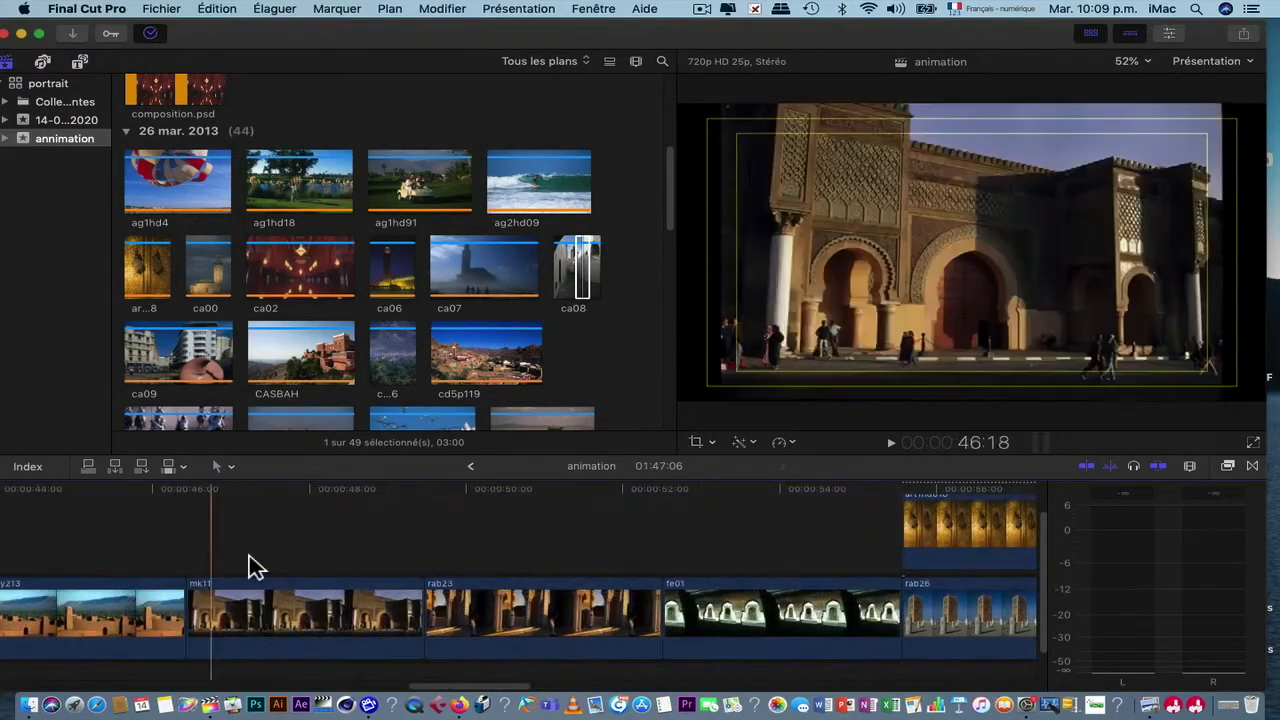
pyautogui.click(197, 545)
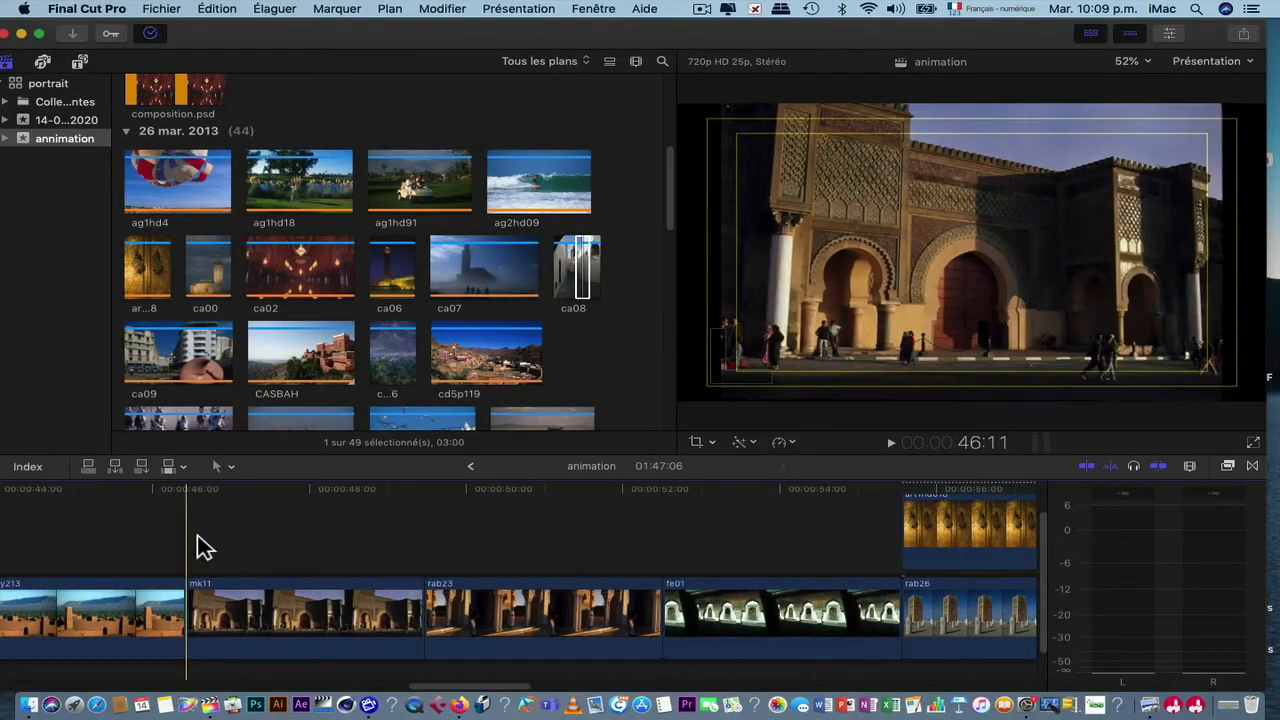
pyautogui.click(585, 284)
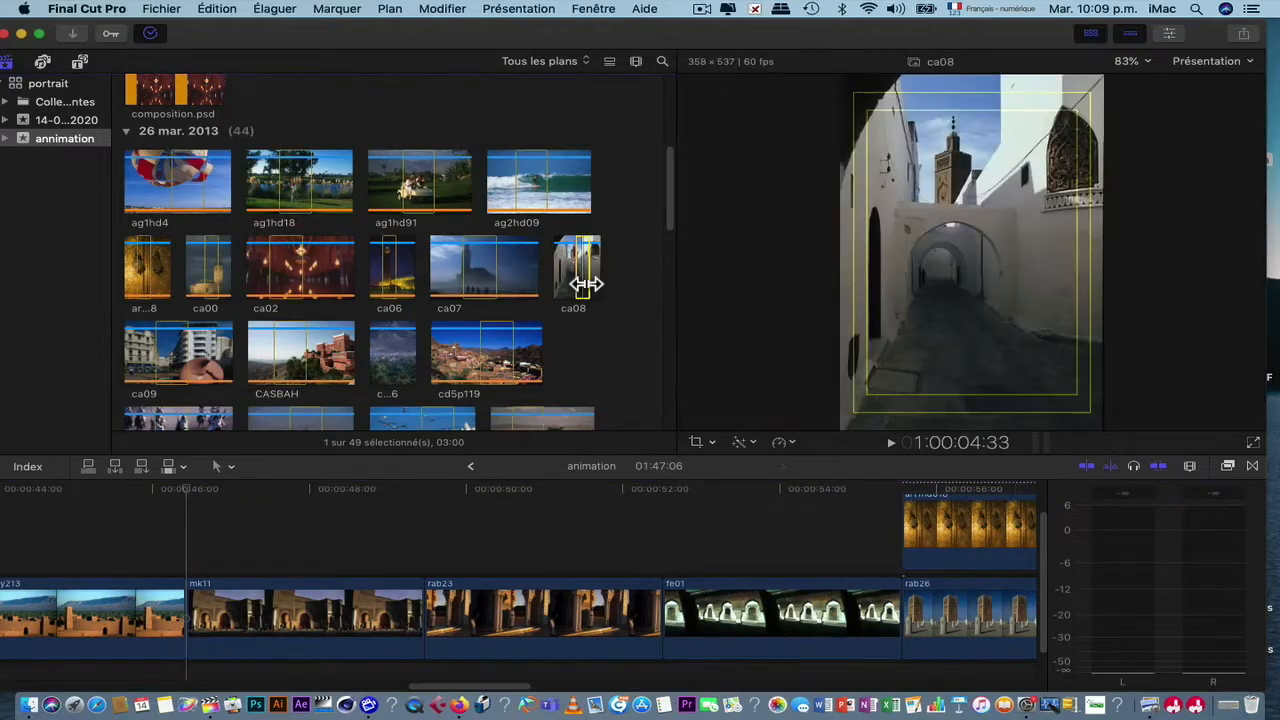
pyautogui.press('w')
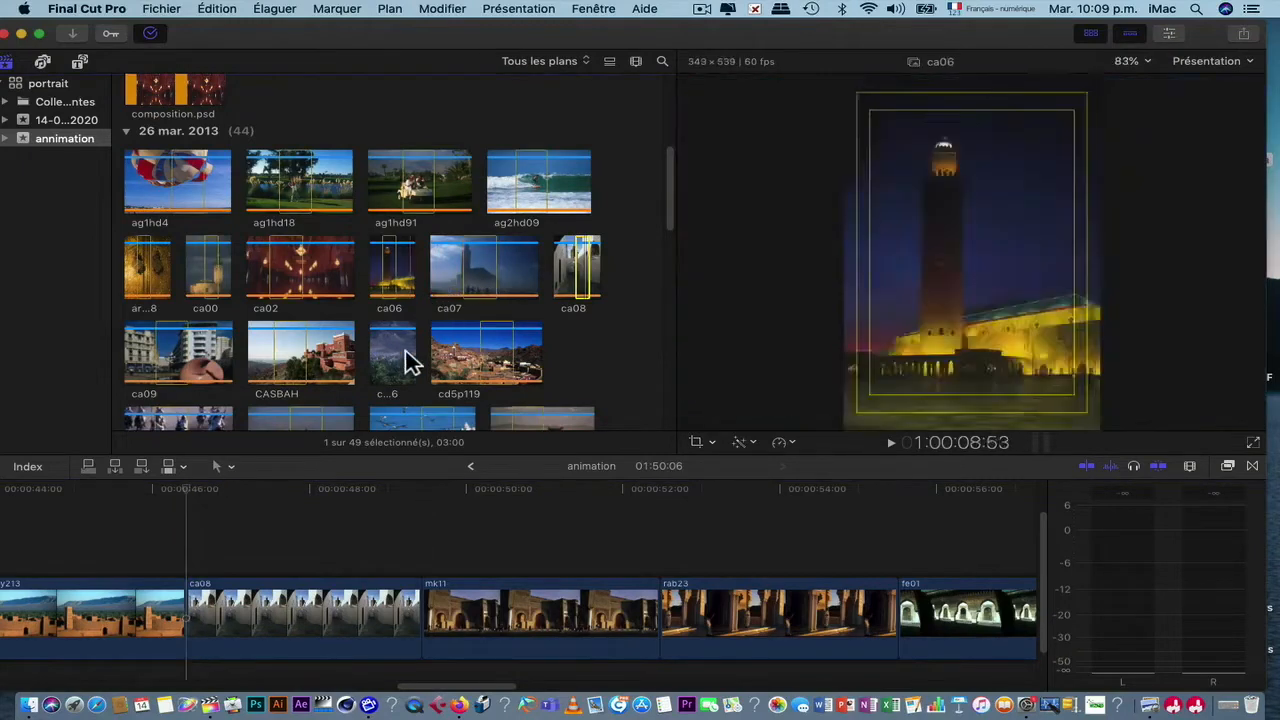
# Step: Connect the 3-second ranges of the feh00 and ma113 photos as upper clips, with ma113 above ca08 and feh00 shifted over mk11
pyautogui.scroll(-5, 405, 373)
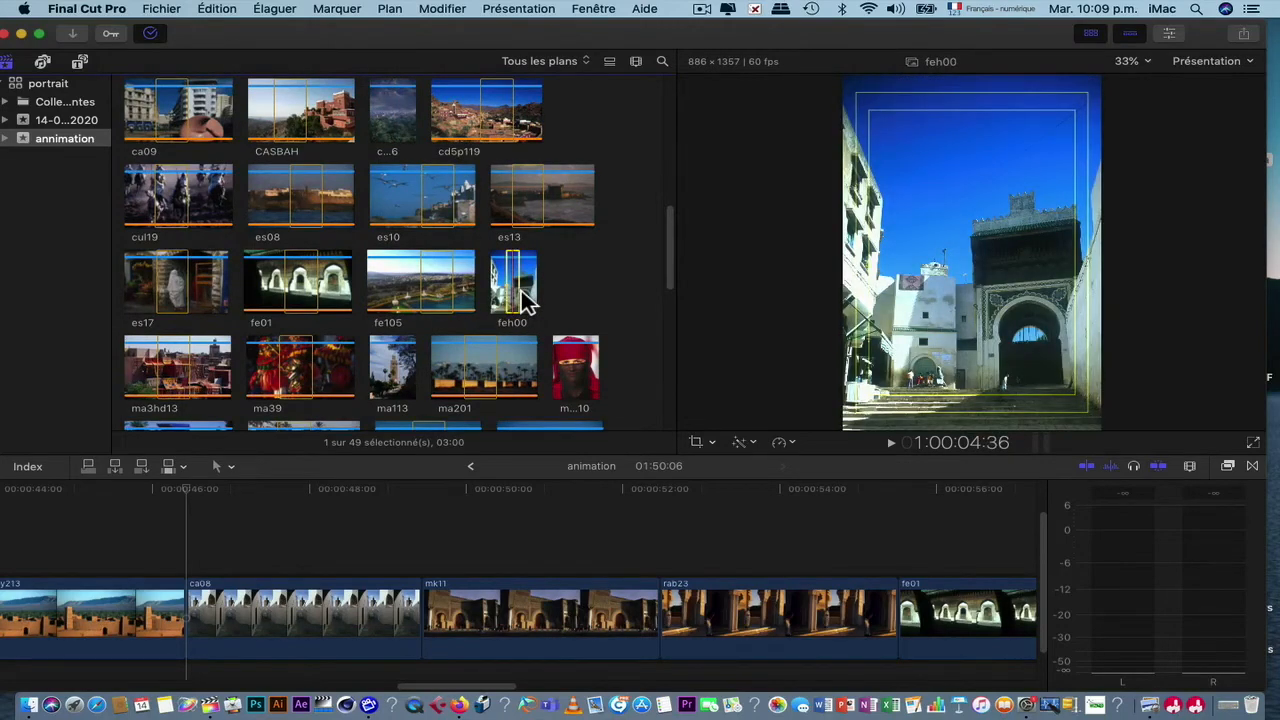
pyautogui.press('q')
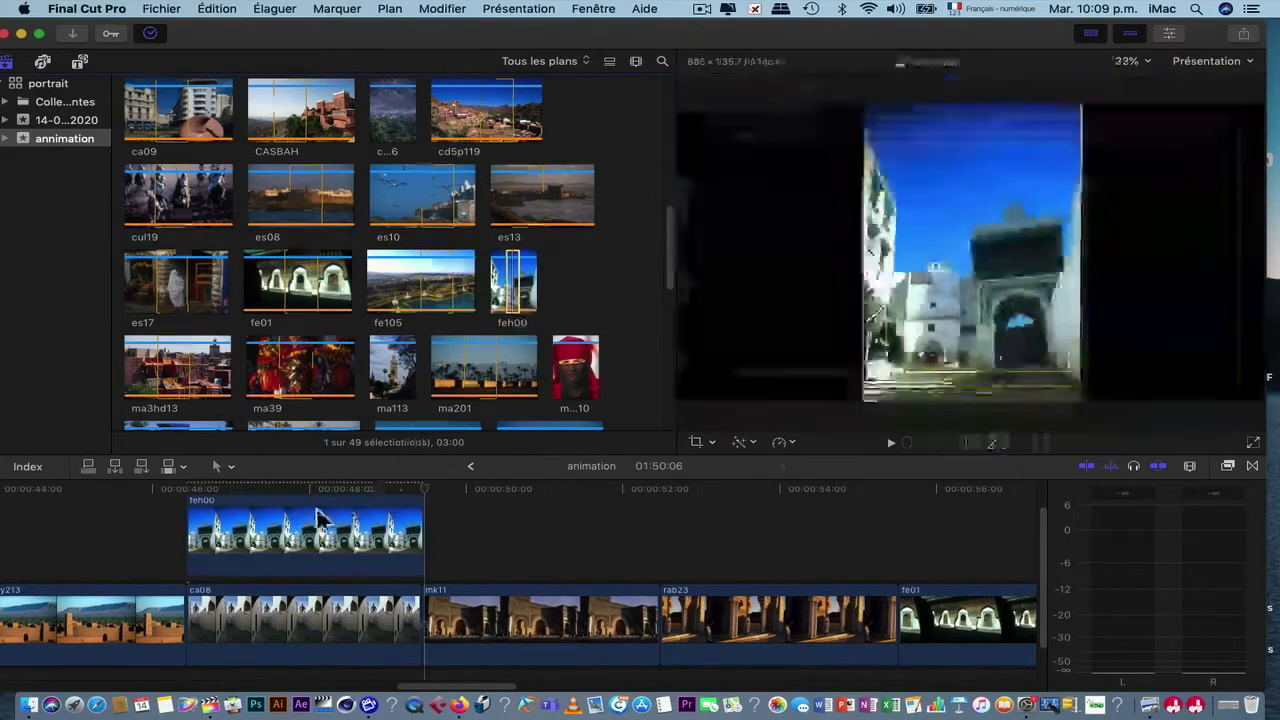
pyautogui.scroll(-2, 440, 330)
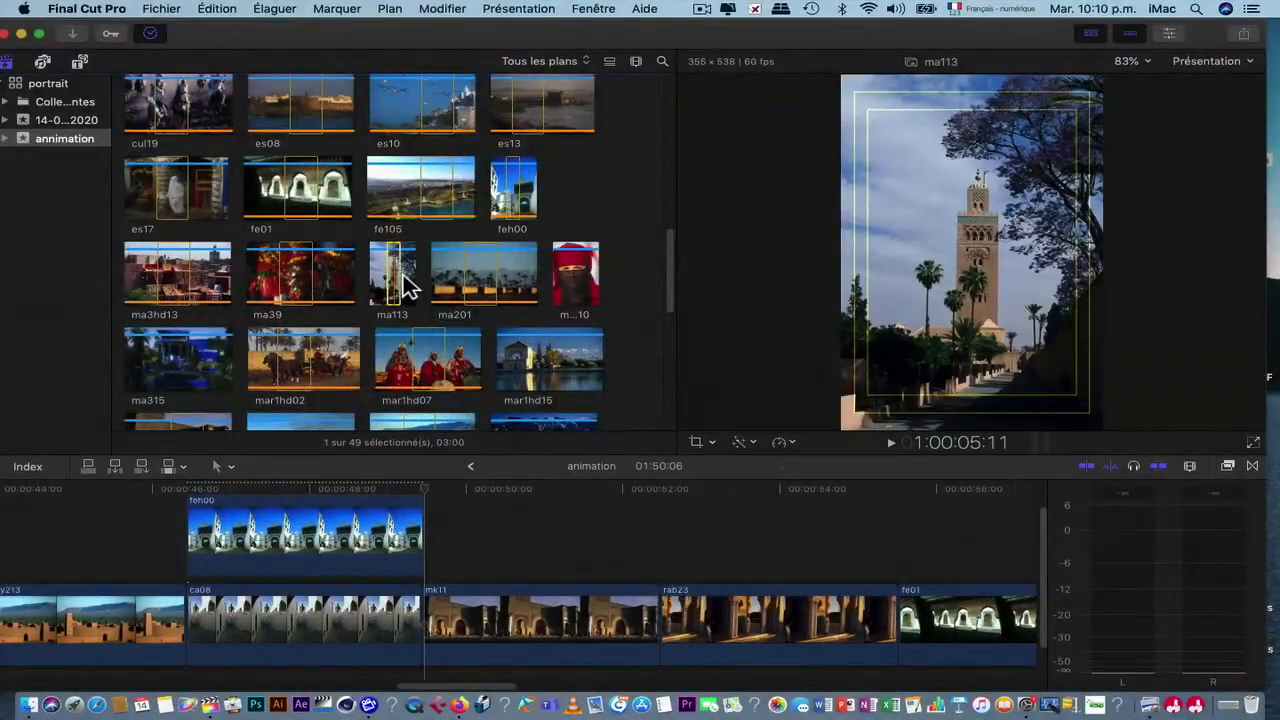
pyautogui.moveTo(329, 528); pyautogui.dragTo(614, 528)
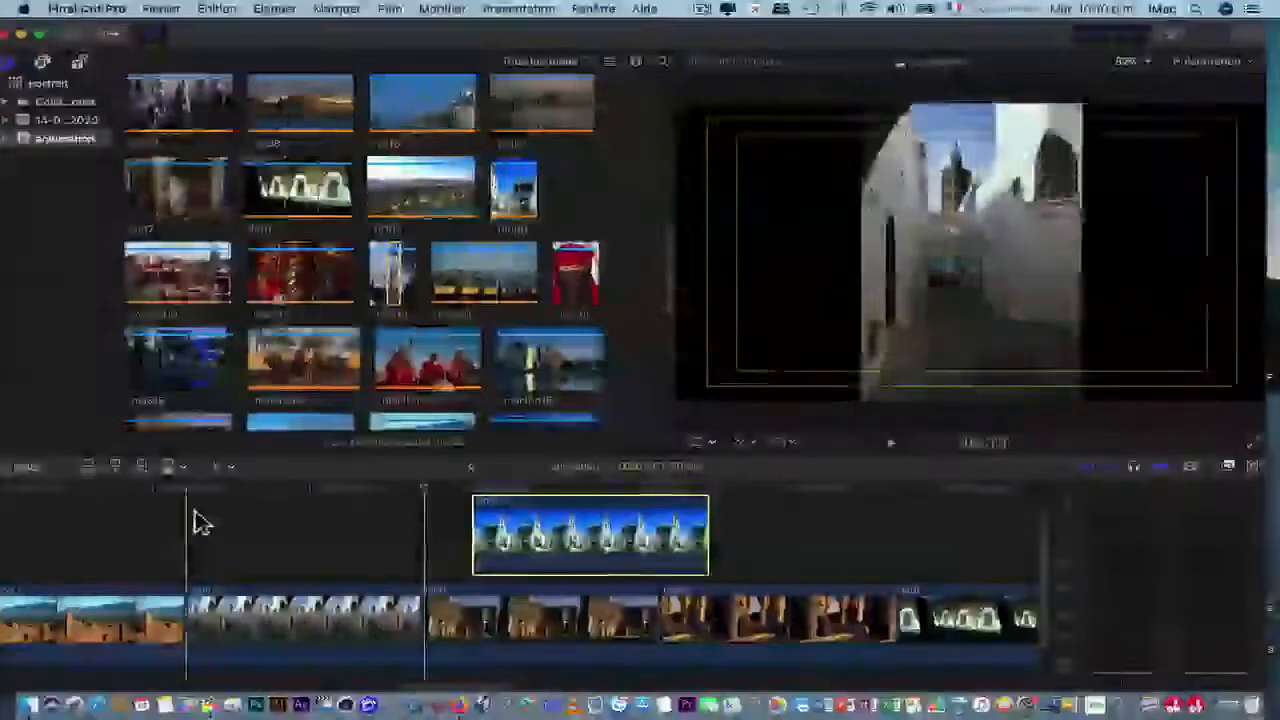
pyautogui.press('q')
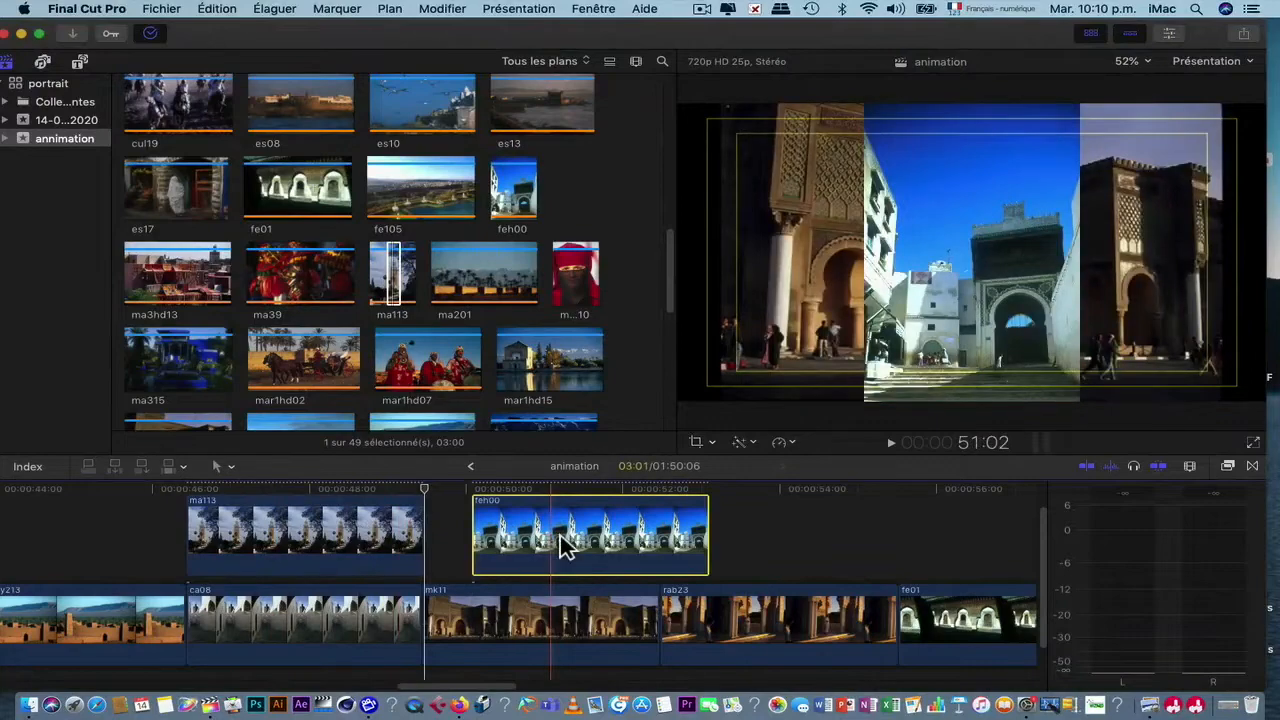
# Step: Cut the connected feh00 clip and paste it at the start of fe01, placing it in the main storyline between rab23 and fe01
pyautogui.press('super+x')
pyautogui.hscroll(8, 650, 530)
pyautogui.click(517, 516)
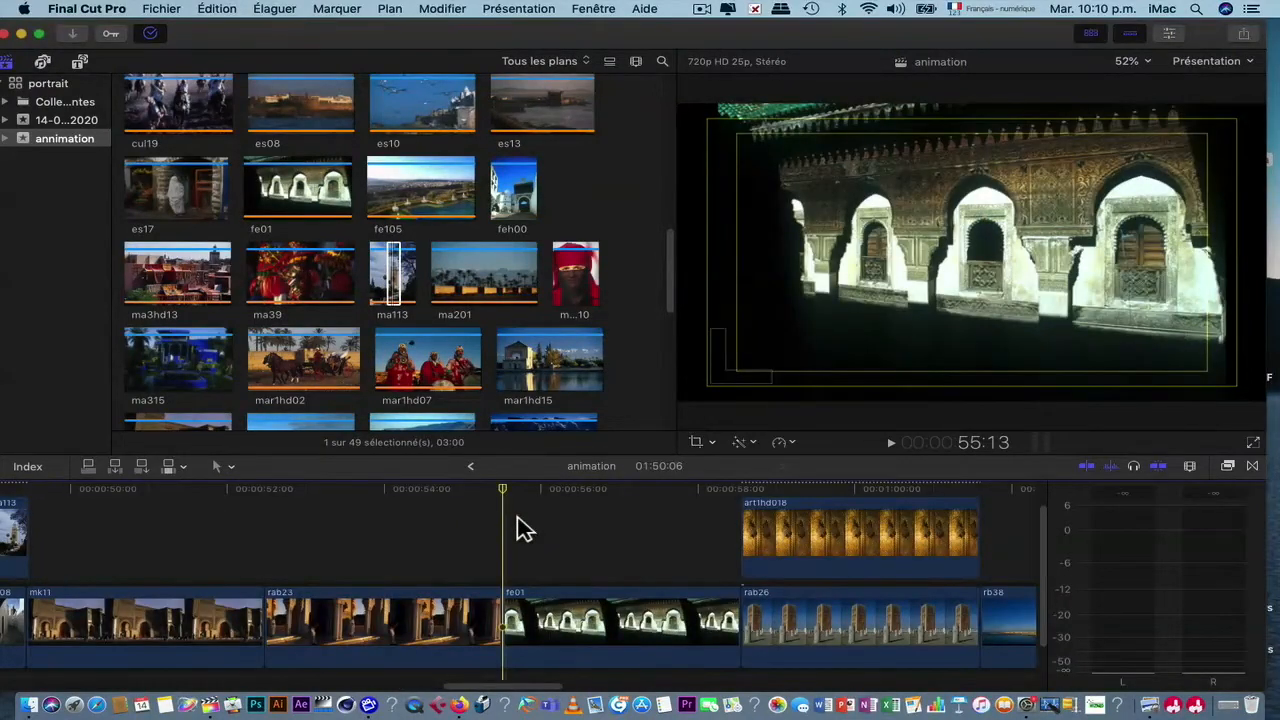
pyautogui.press('super+v')
pyautogui.hscroll(-4, 560, 535)
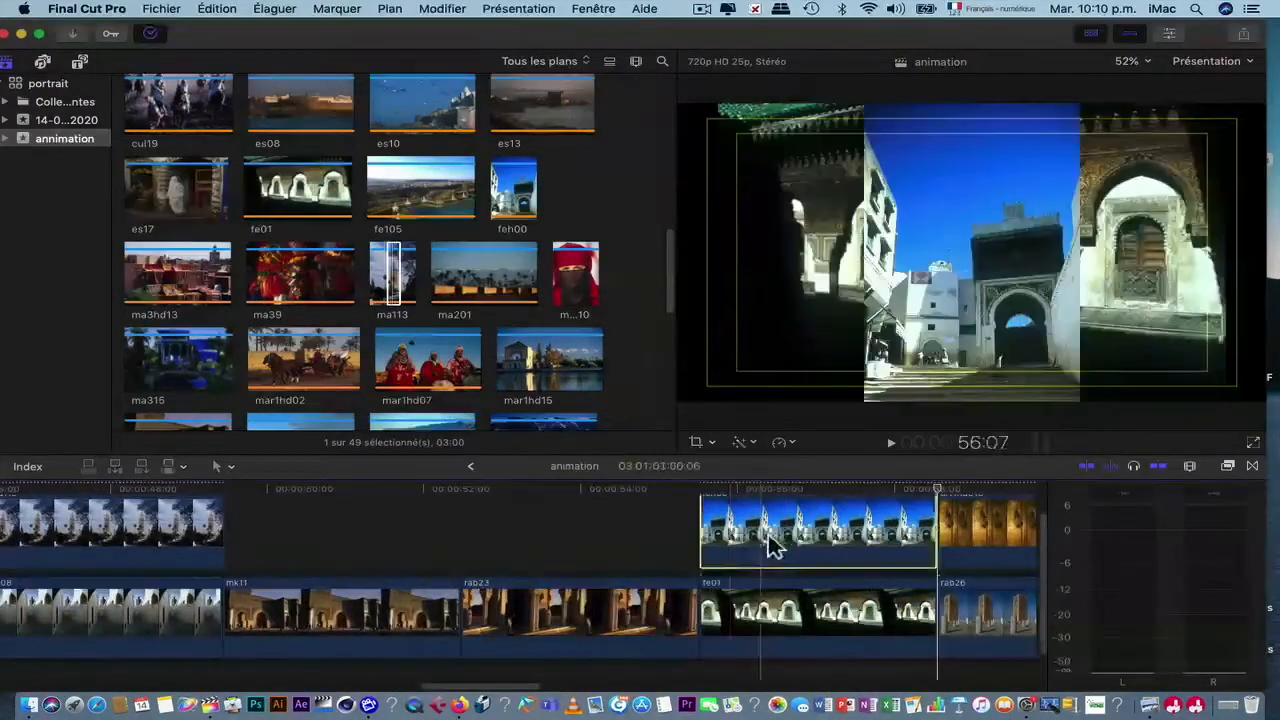
pyautogui.moveTo(773, 547); pyautogui.dragTo(737, 590)
pyautogui.scroll(3, 498, 260)
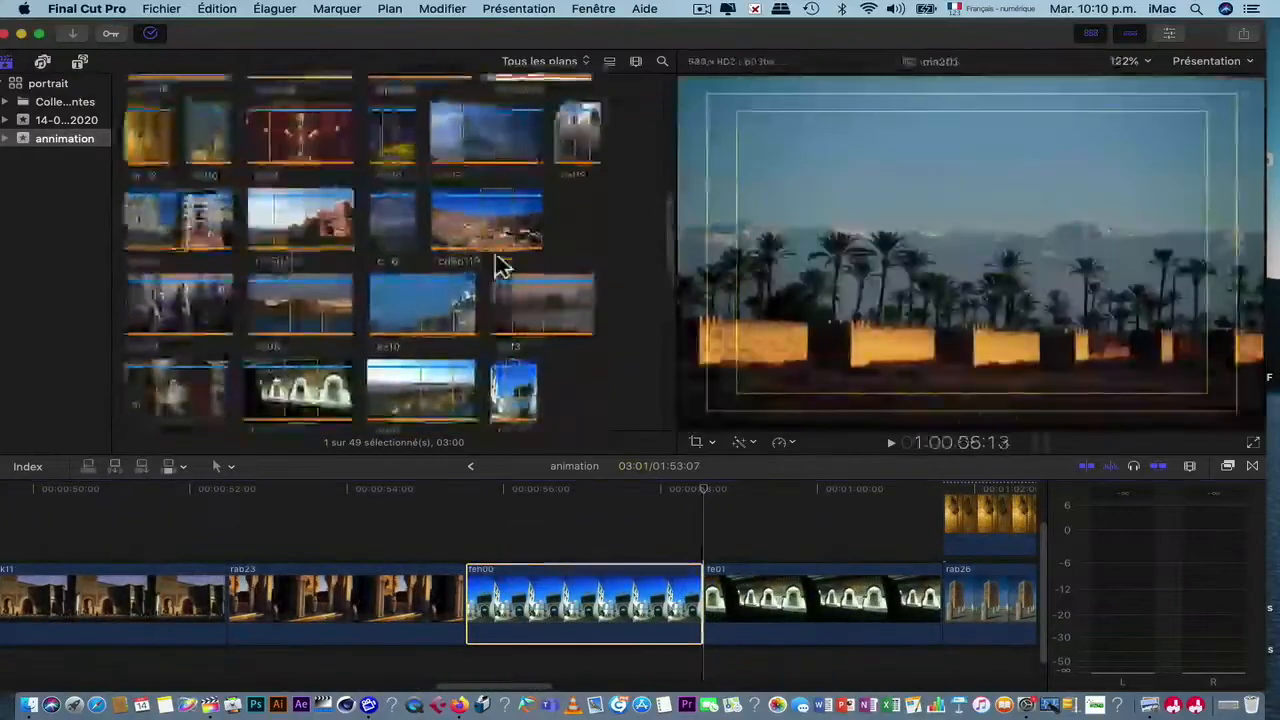
# Step: Insert the ma310 red-veiled woman photo's 3-second range in the timeline between ma39 and cul19
pyautogui.hscroll(7, 677, 560)
pyautogui.hscroll(-20, 677, 560)
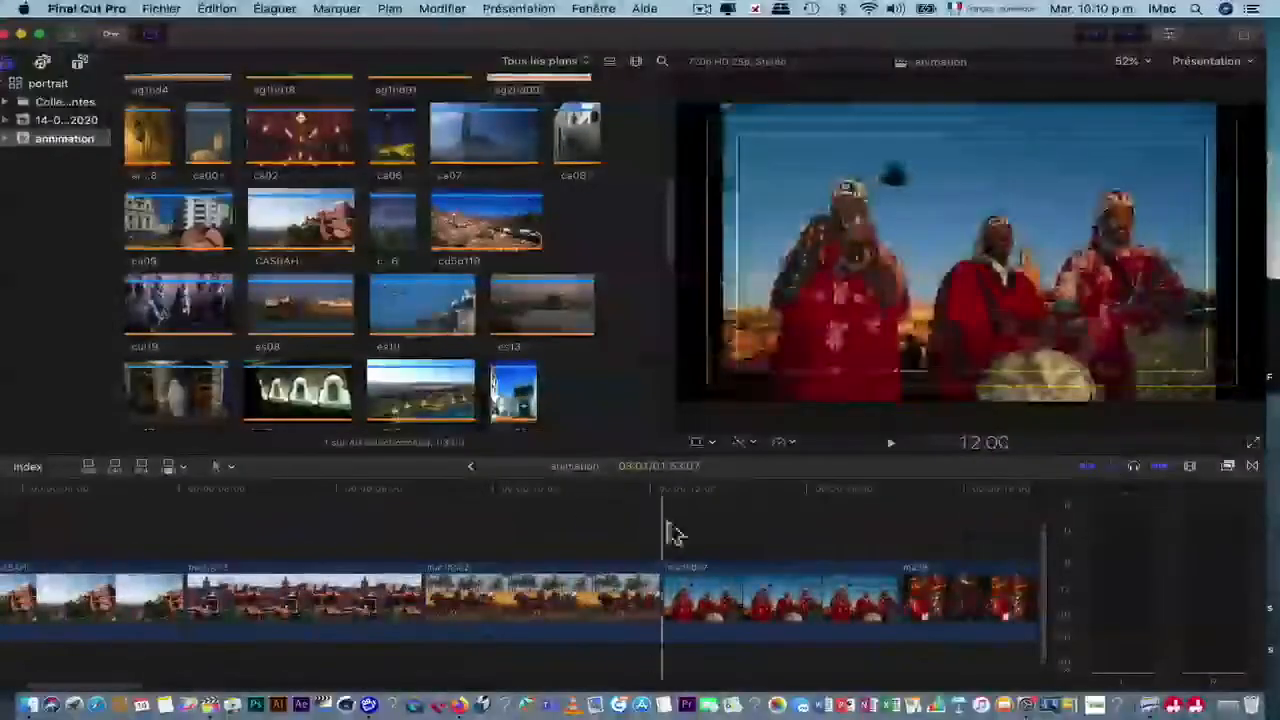
pyautogui.hscroll(10, 672, 526)
pyautogui.click(502, 490)
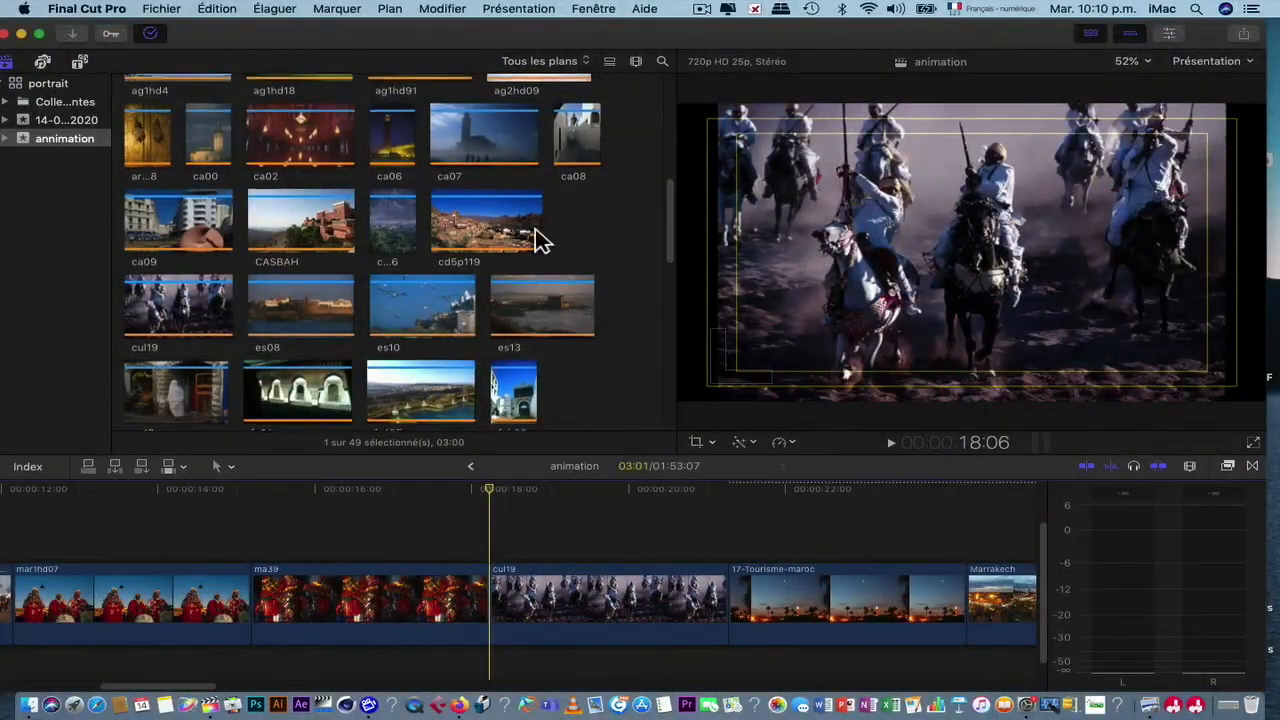
pyautogui.scroll(5, 537, 243)
pyautogui.scroll(-10, 543, 243)
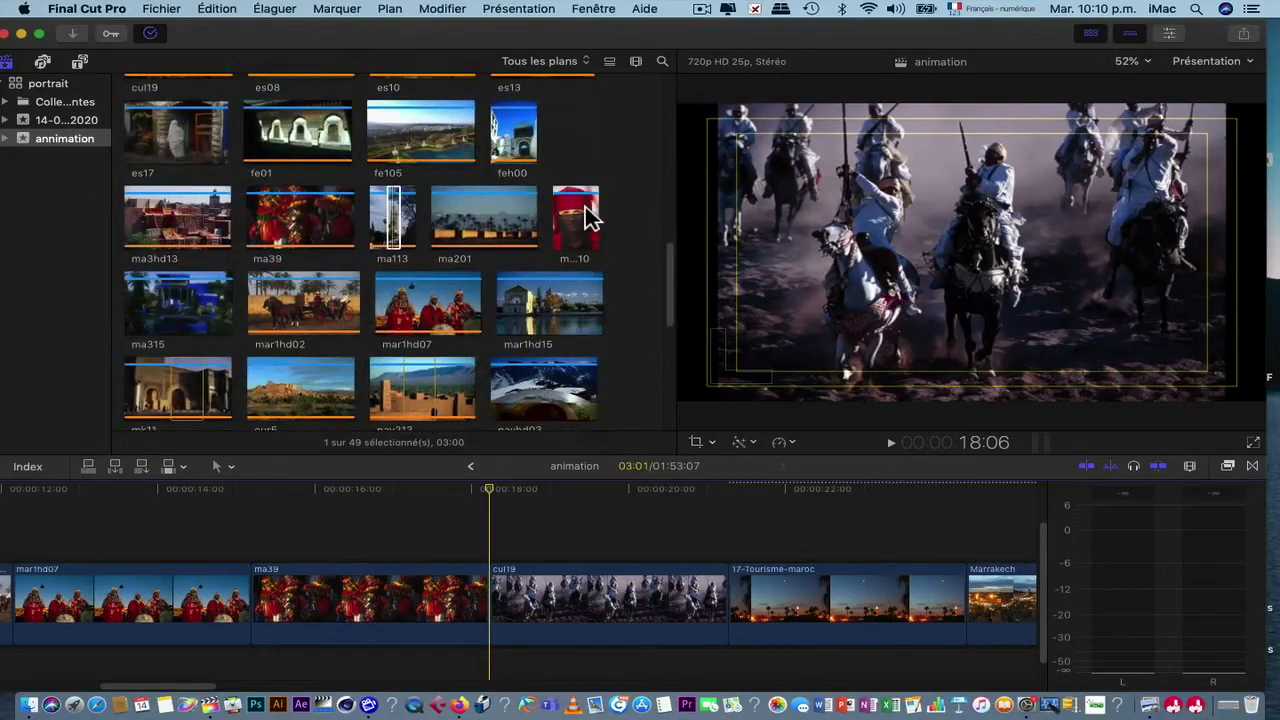
pyautogui.click(588, 218)
pyautogui.press('w')
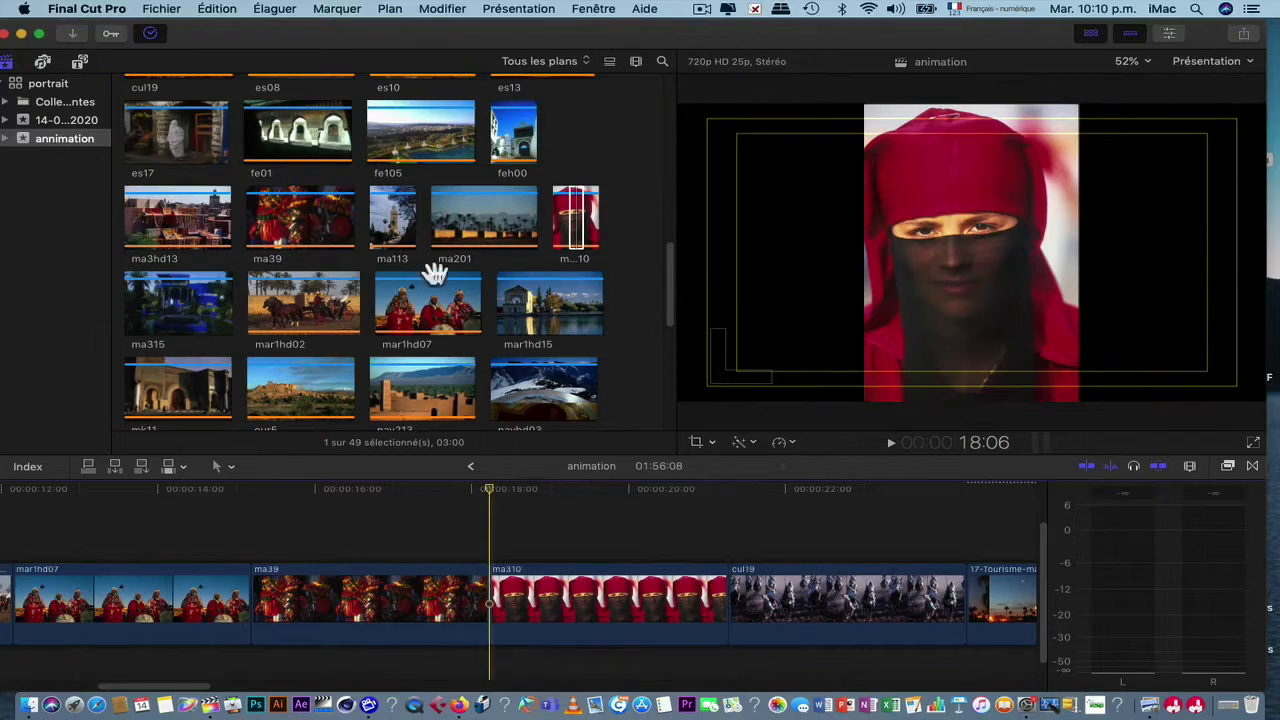
# Step: Connect the cd5p116 palm valley photo's 3-second range above the ma310 clip, aligned to its start
pyautogui.click(433, 278)
pyautogui.scroll(-6, 466, 360)
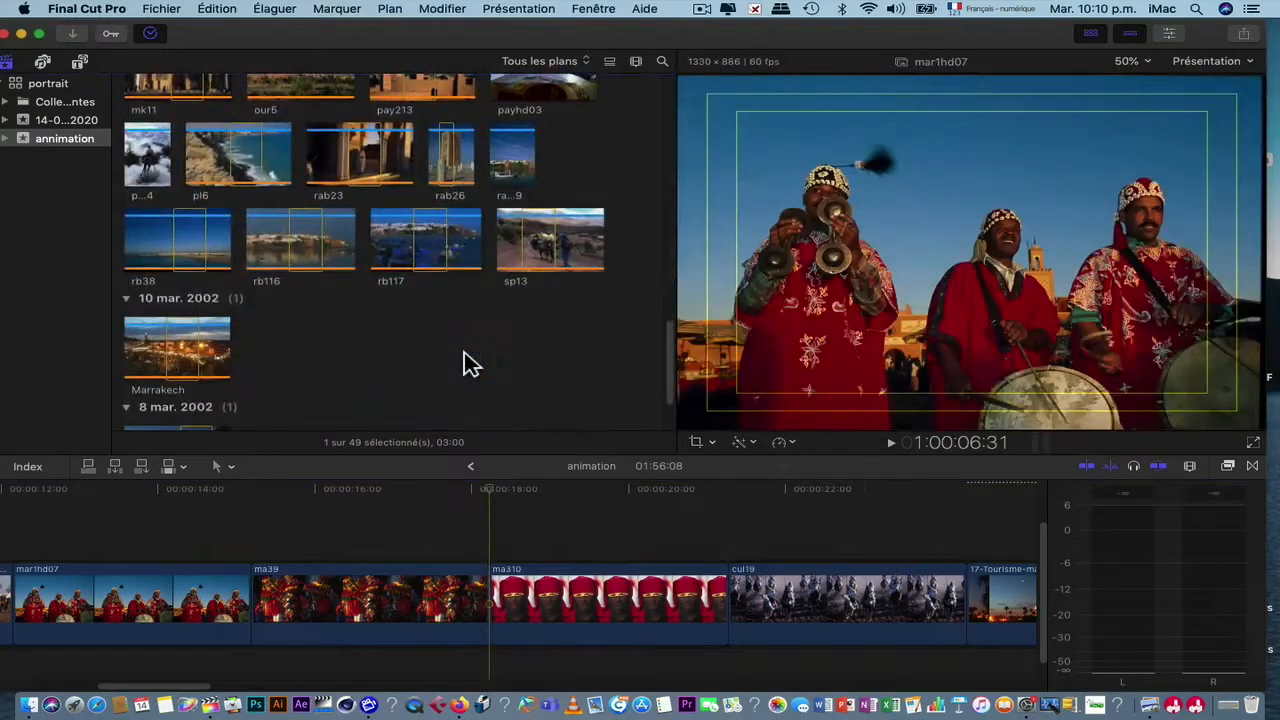
pyautogui.click(444, 245)
pyautogui.scroll(10, 444, 245)
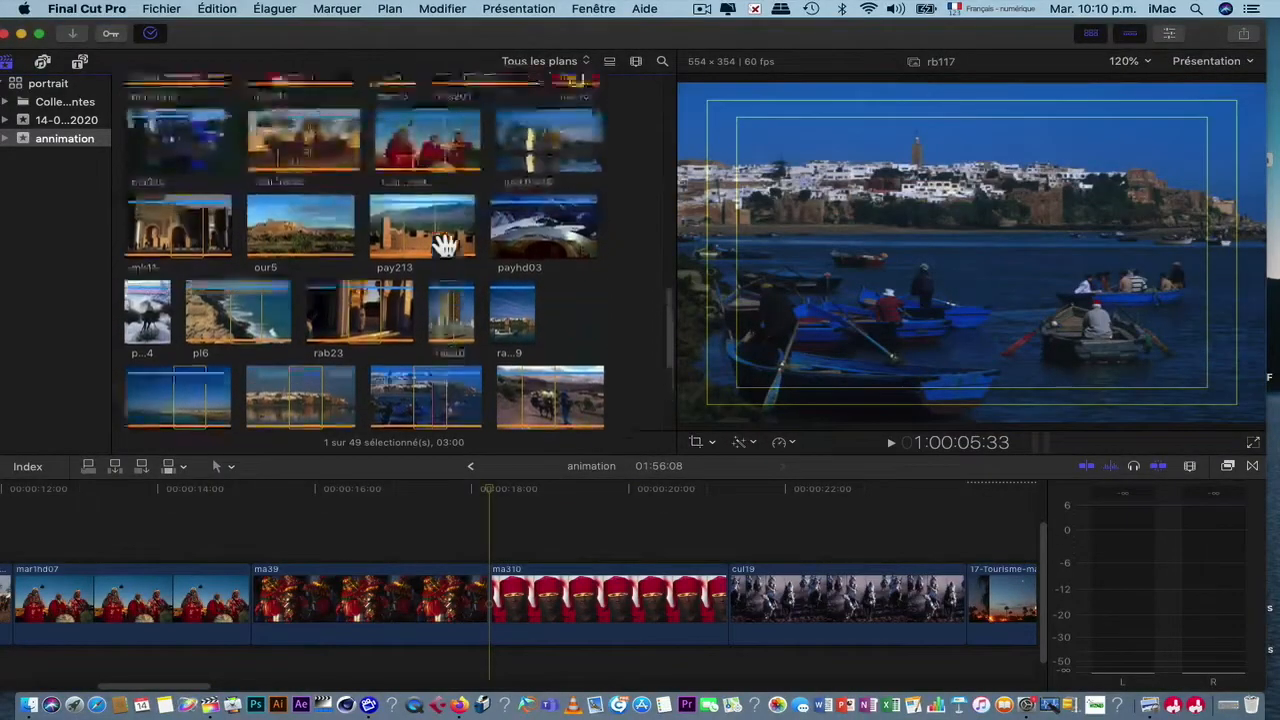
pyautogui.scroll(4, 444, 245)
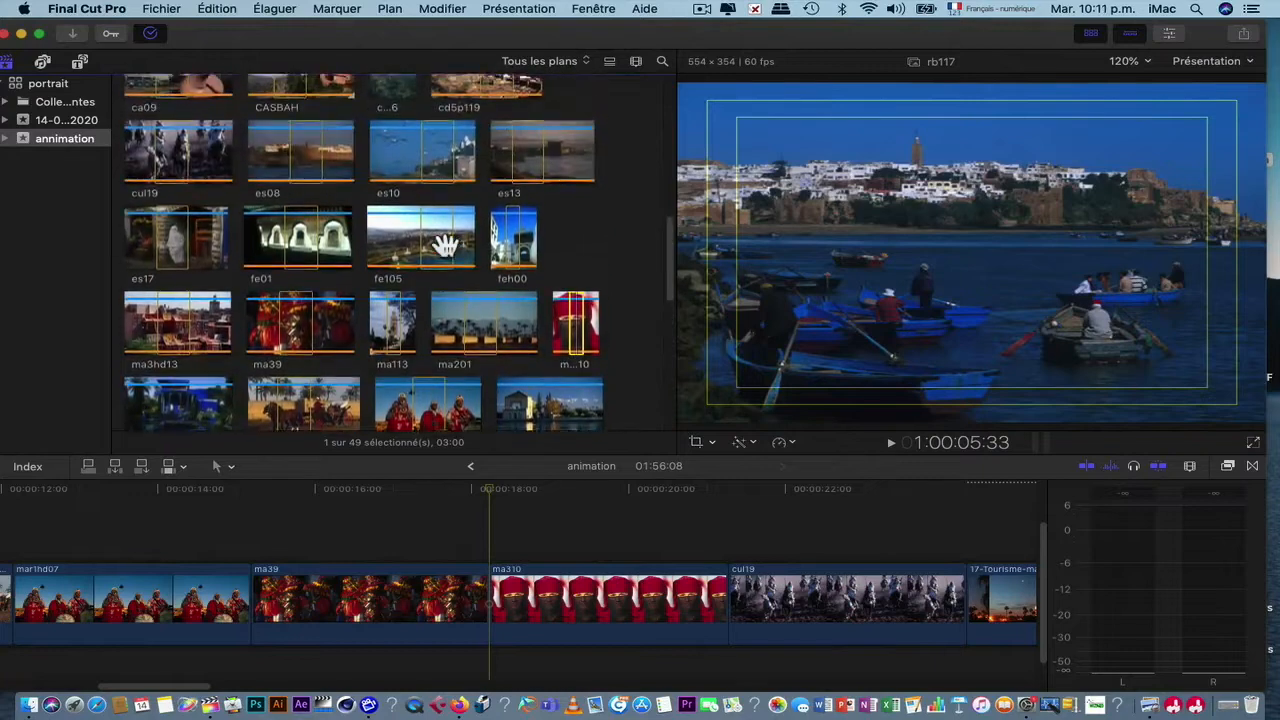
pyautogui.click(405, 175)
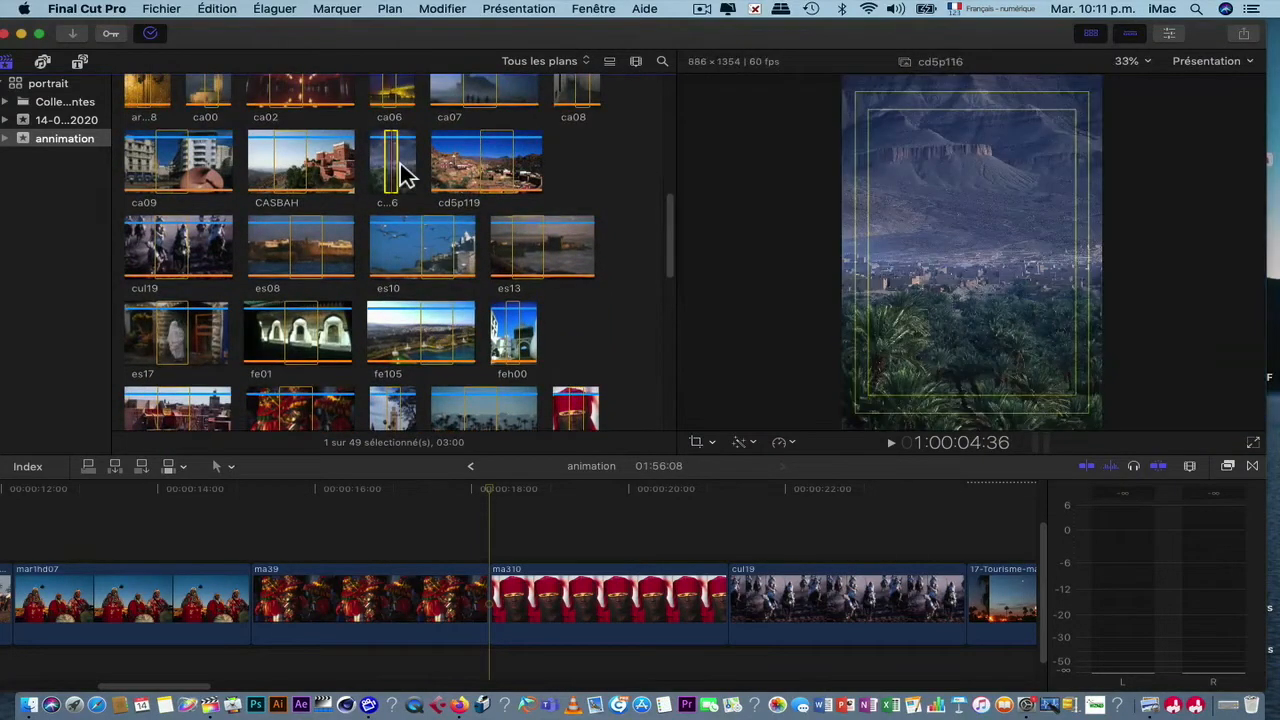
pyautogui.press('q')
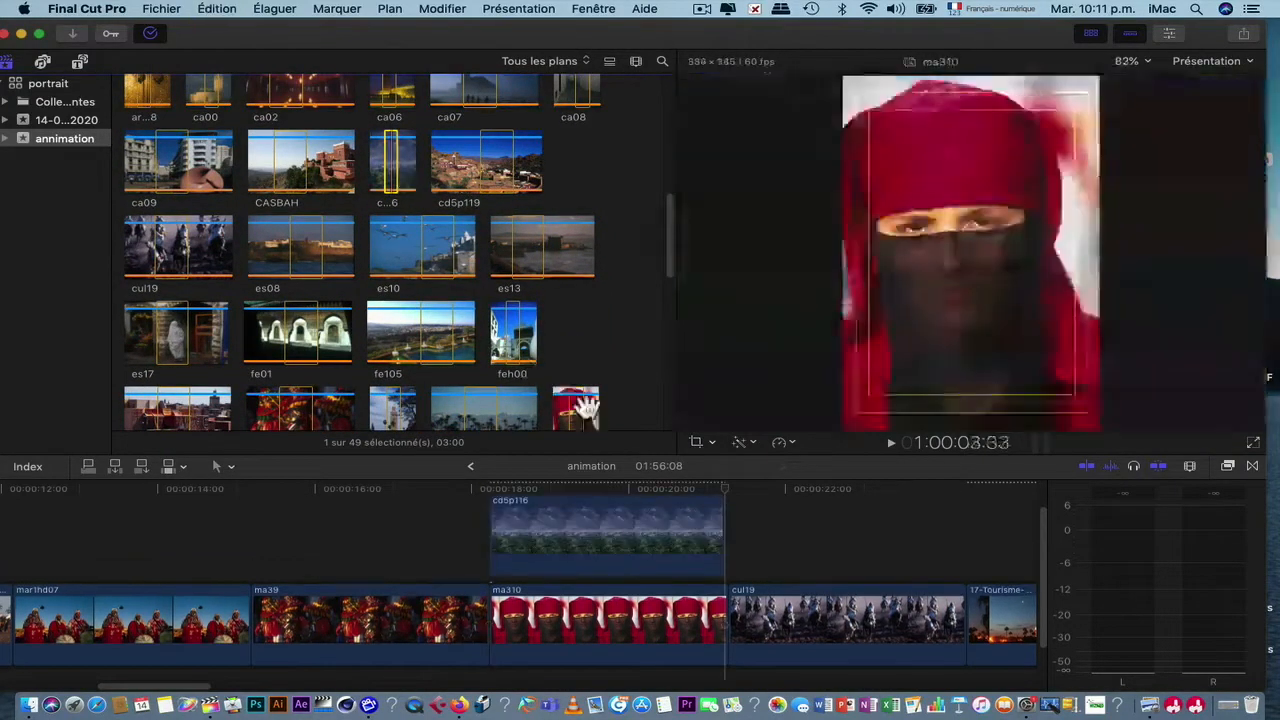
# Step: Show nearly the whole animation timeline and check the order of the photo clips from start to end
pyautogui.scroll(5, 480, 290)
pyautogui.scroll(-15, 480, 290)
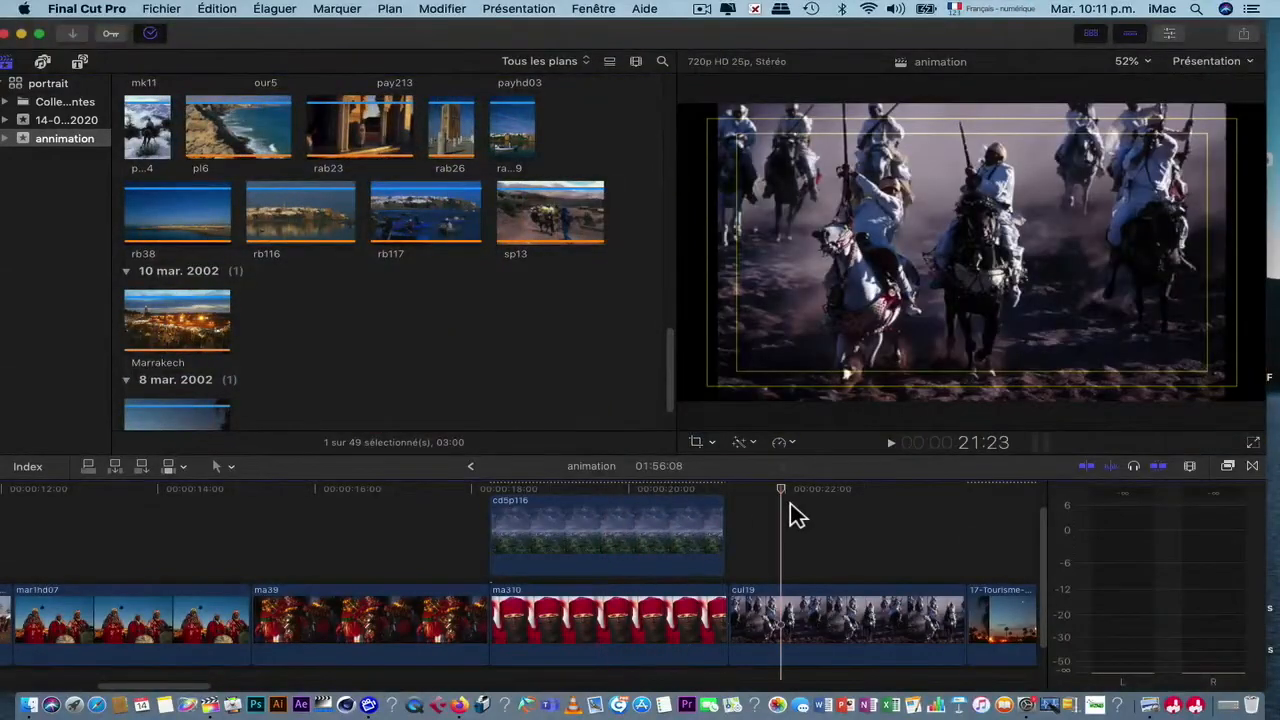
pyautogui.press('super+minus')
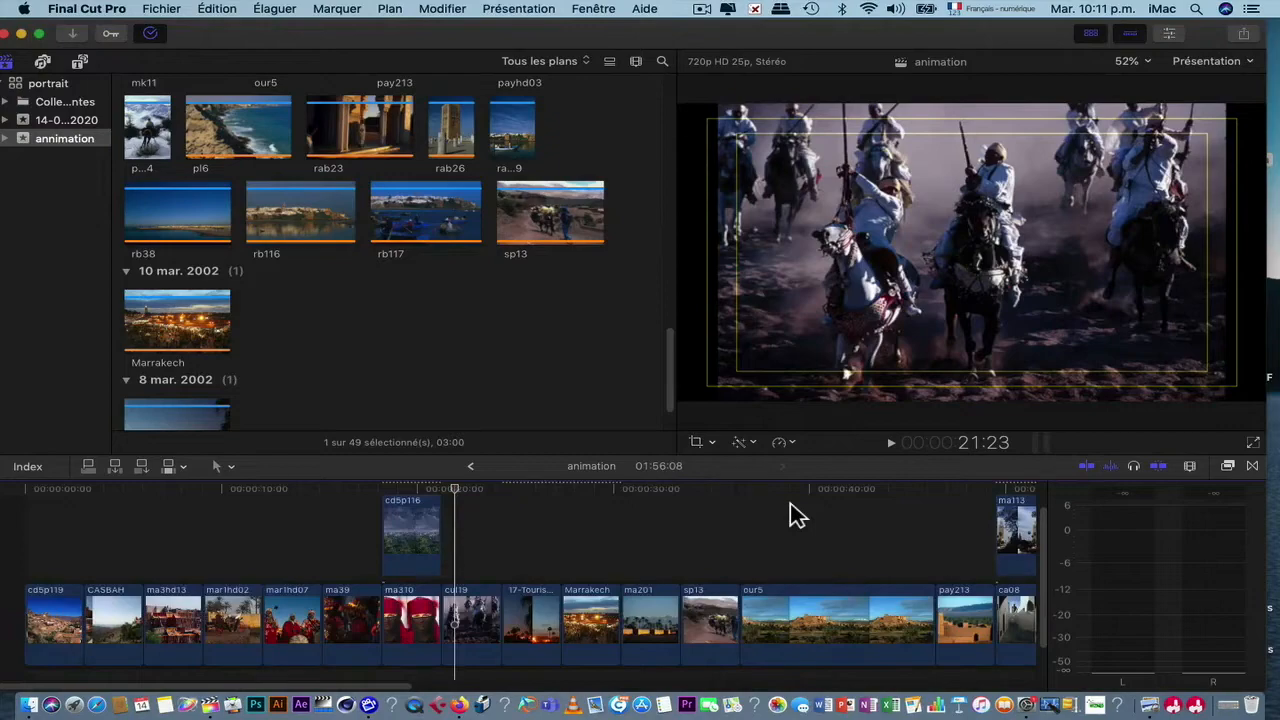
pyautogui.press('super+minus')
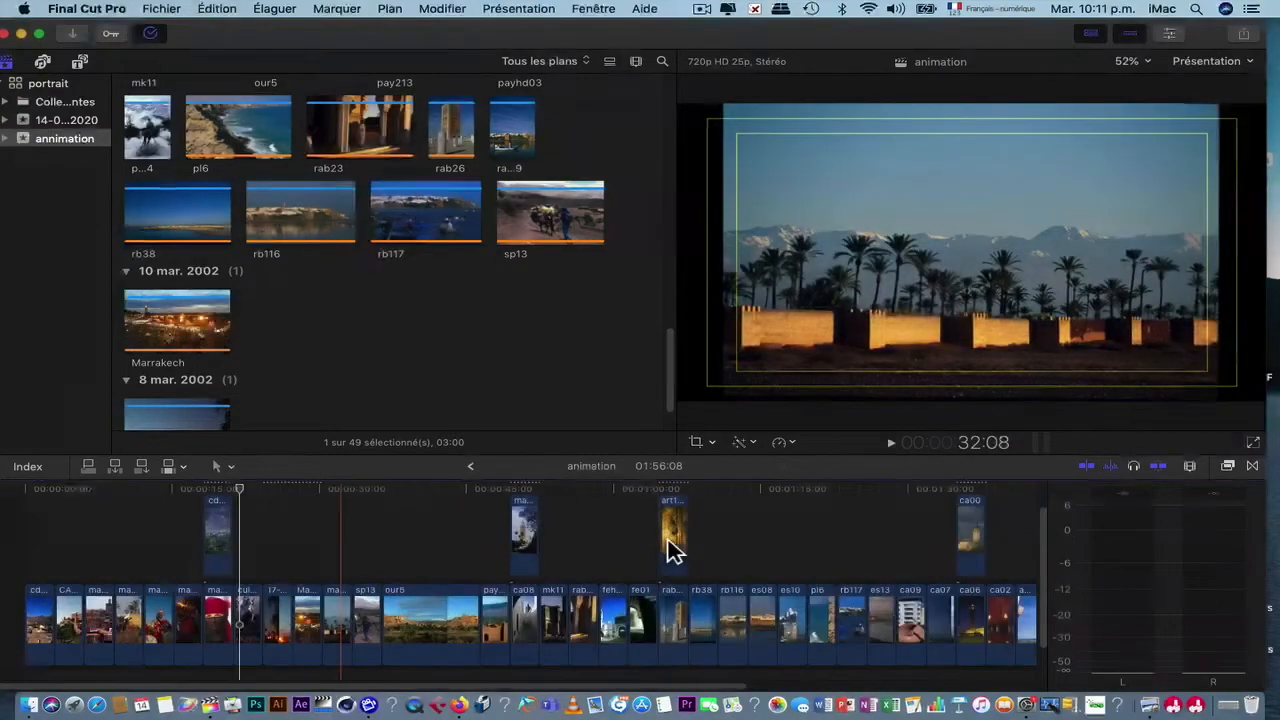
pyautogui.hscroll(5, 816, 548)
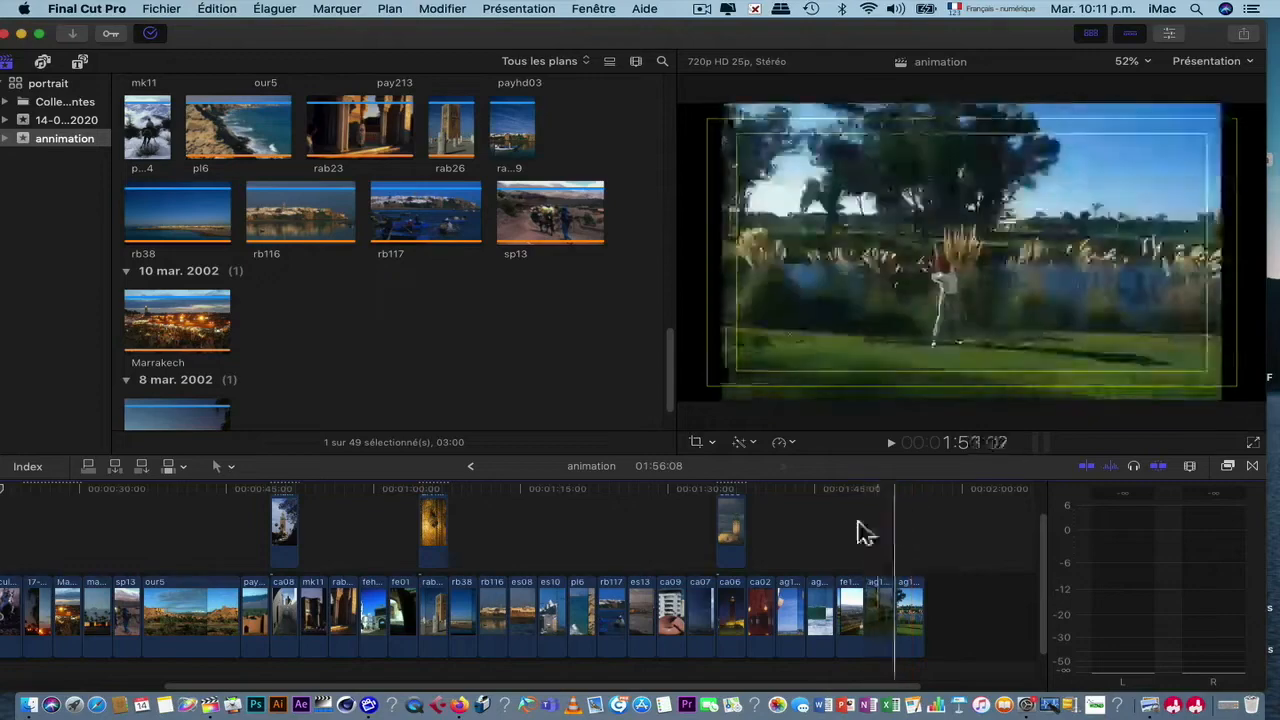
pyautogui.hscroll(-3, 118, 512)
pyautogui.hscroll(-3, 118, 512)
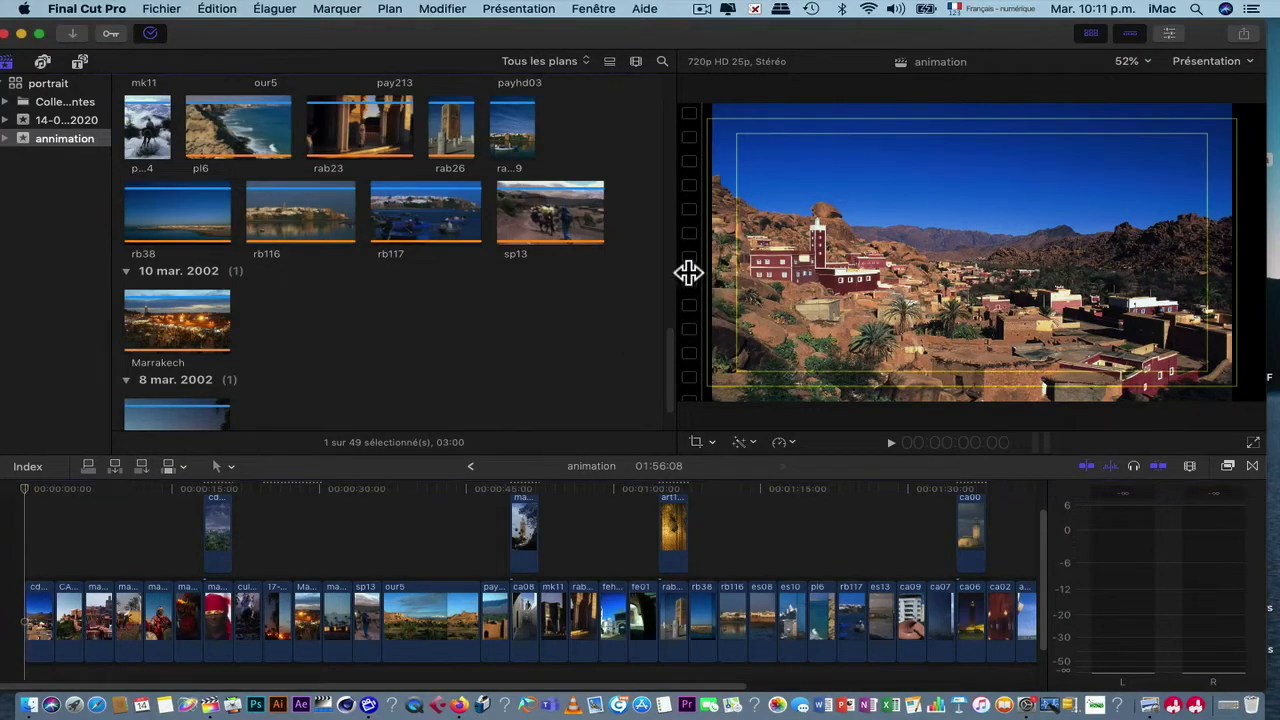
# Step: Narrow the clip browser to give the viewer more room
pyautogui.moveTo(688, 272); pyautogui.dragTo(341, 293)
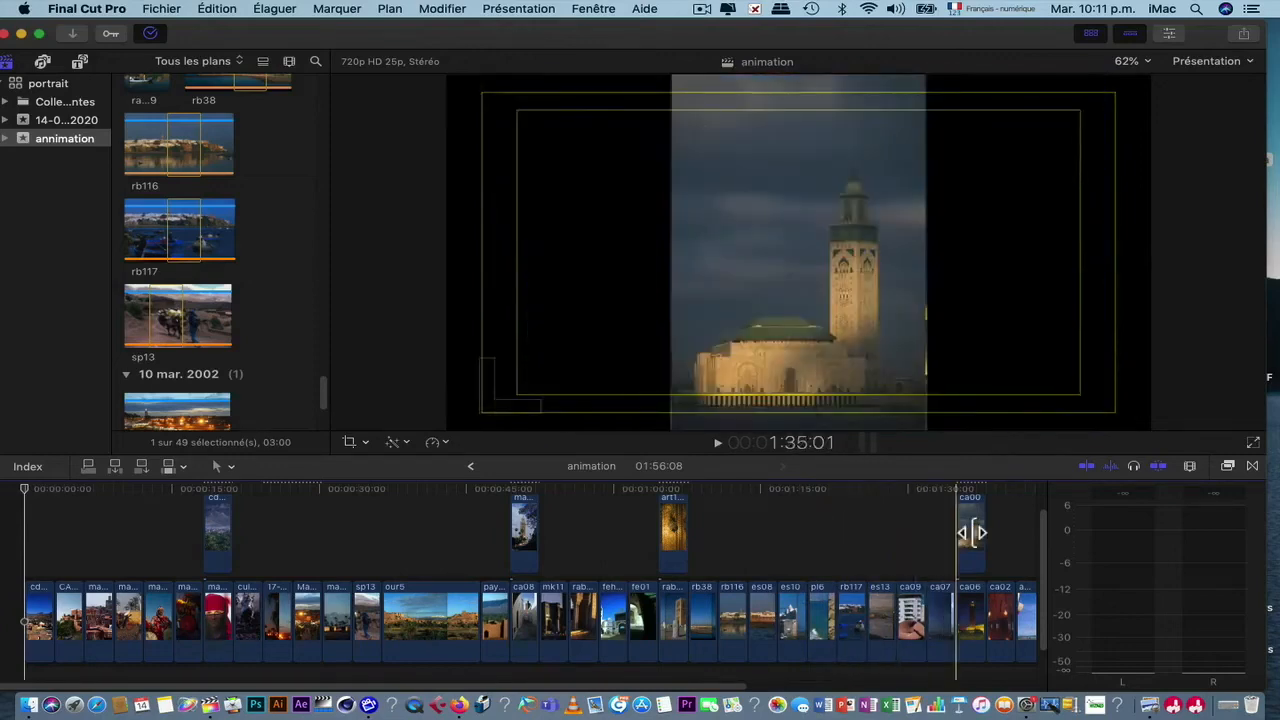
pyautogui.hscroll(3, 1020, 543)
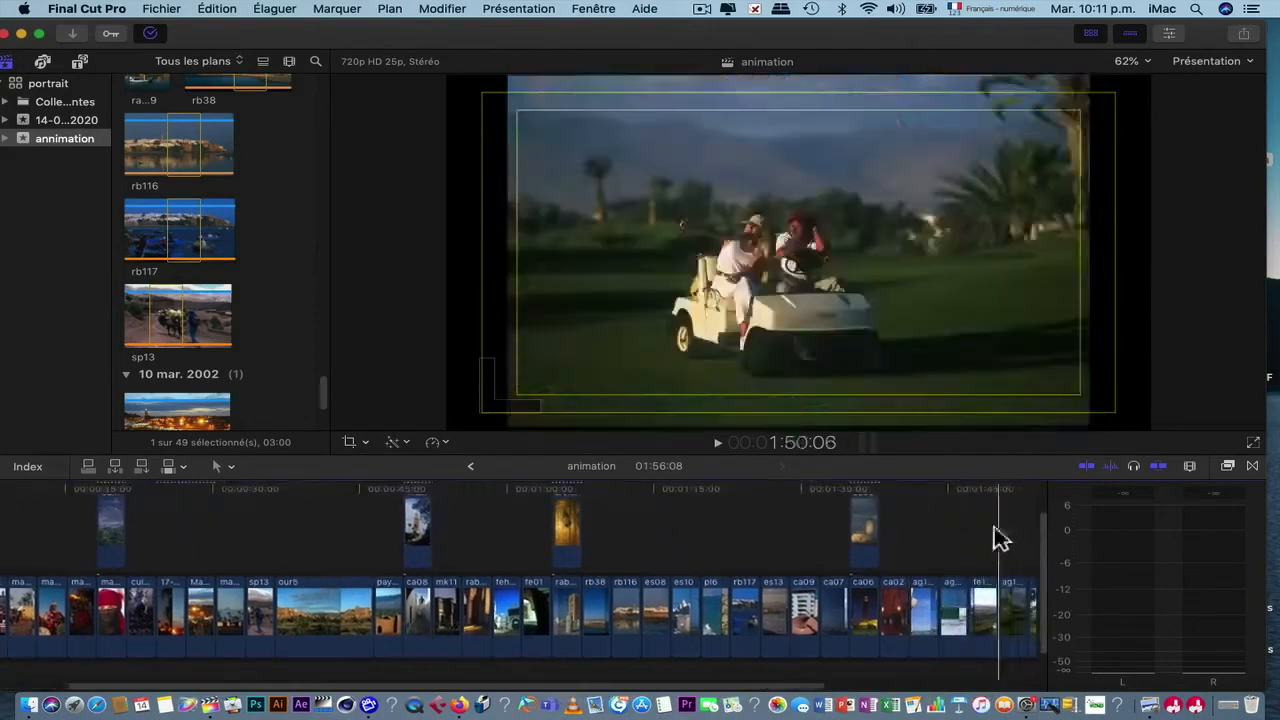
pyautogui.hscroll(-3, 263, 551)
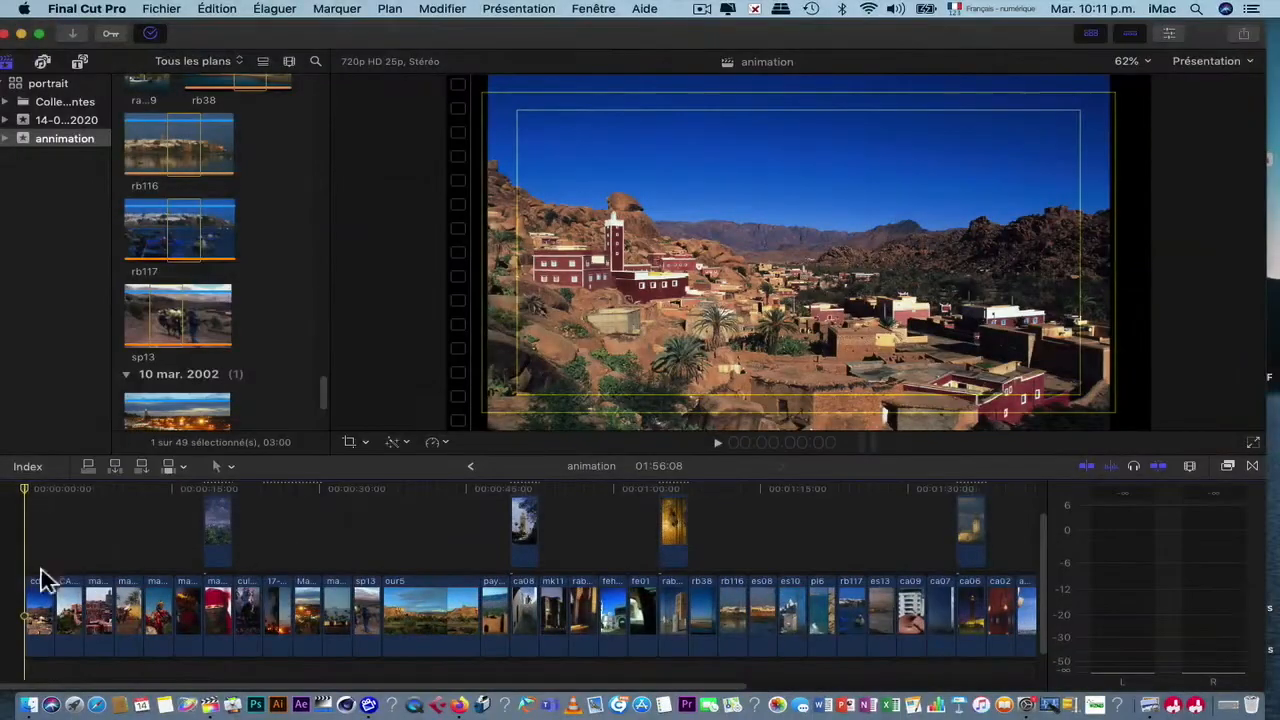
# Step: Crop the first timeline photo, cd5p119, with the Recadrer mode so it fills the 16:9 frame
pyautogui.click(40, 600)
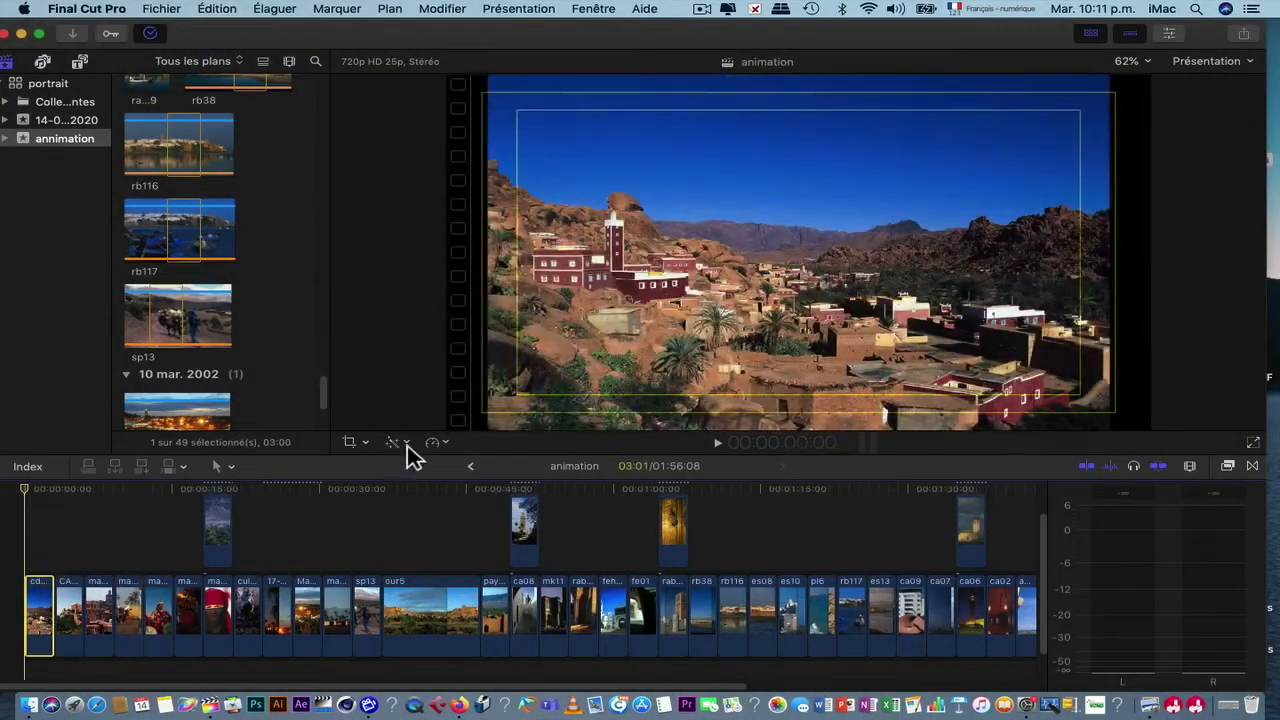
pyautogui.click(360, 458)
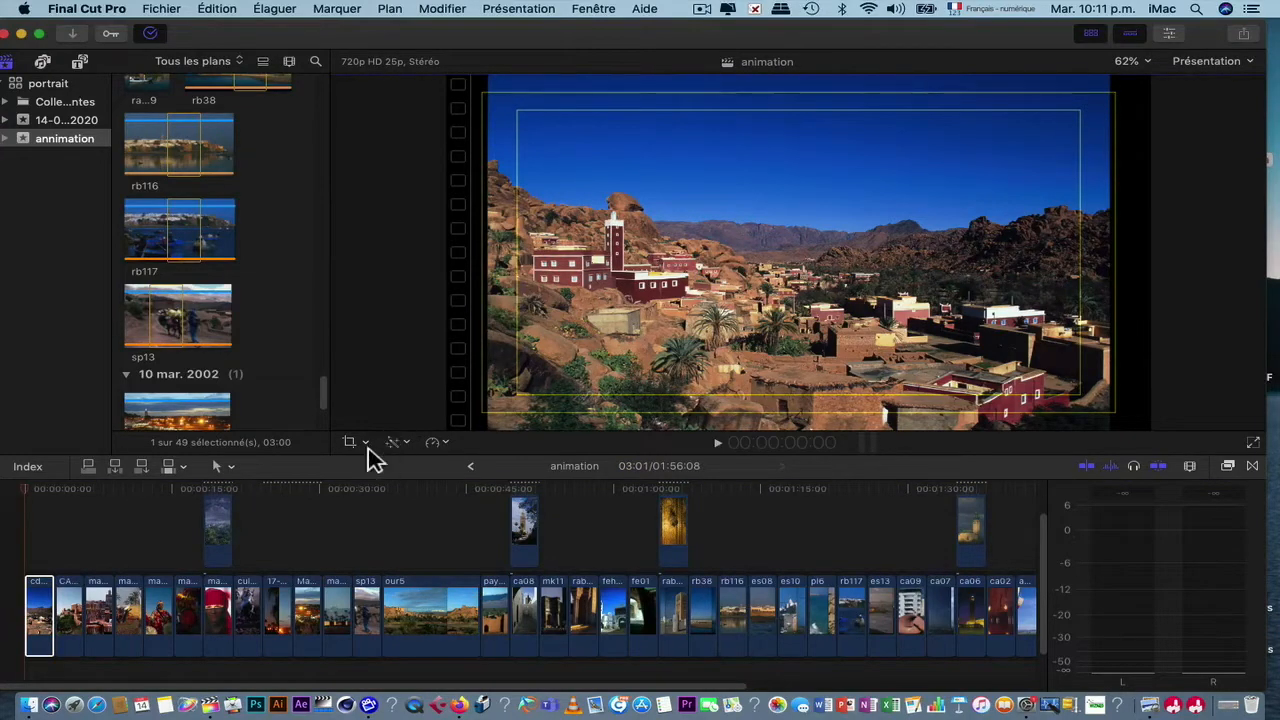
pyautogui.click(352, 444)
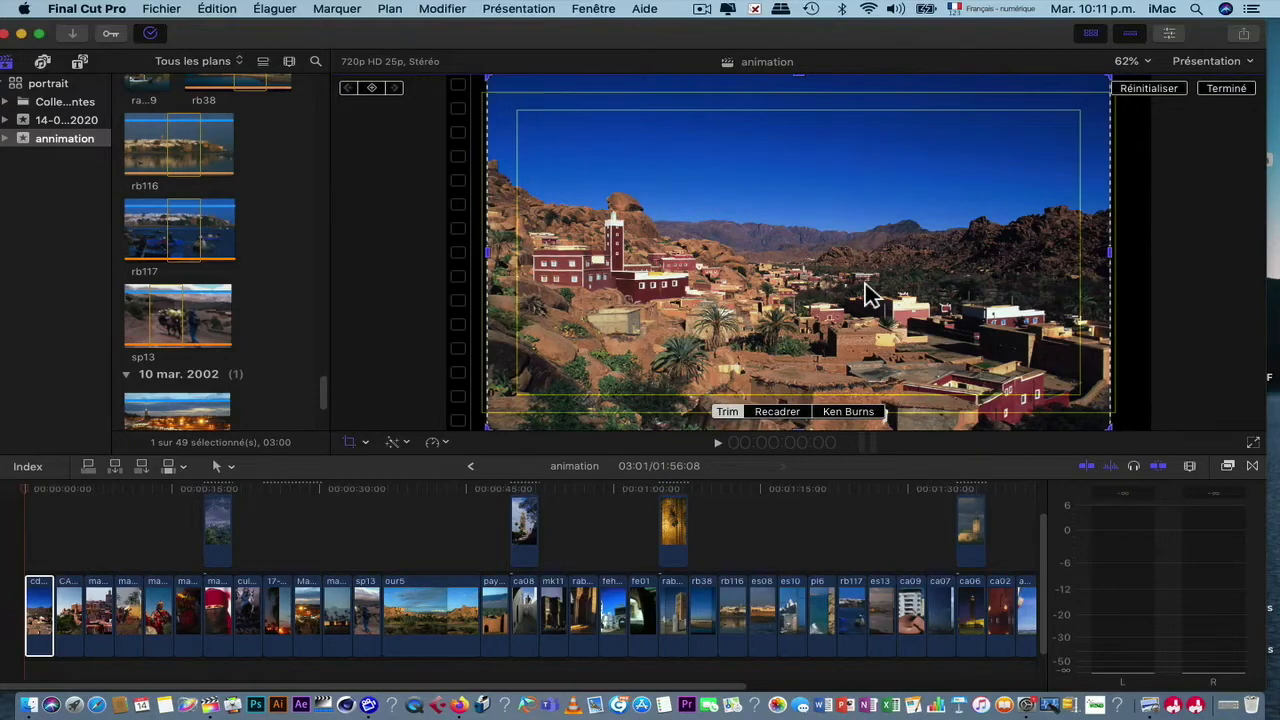
pyautogui.click(785, 411)
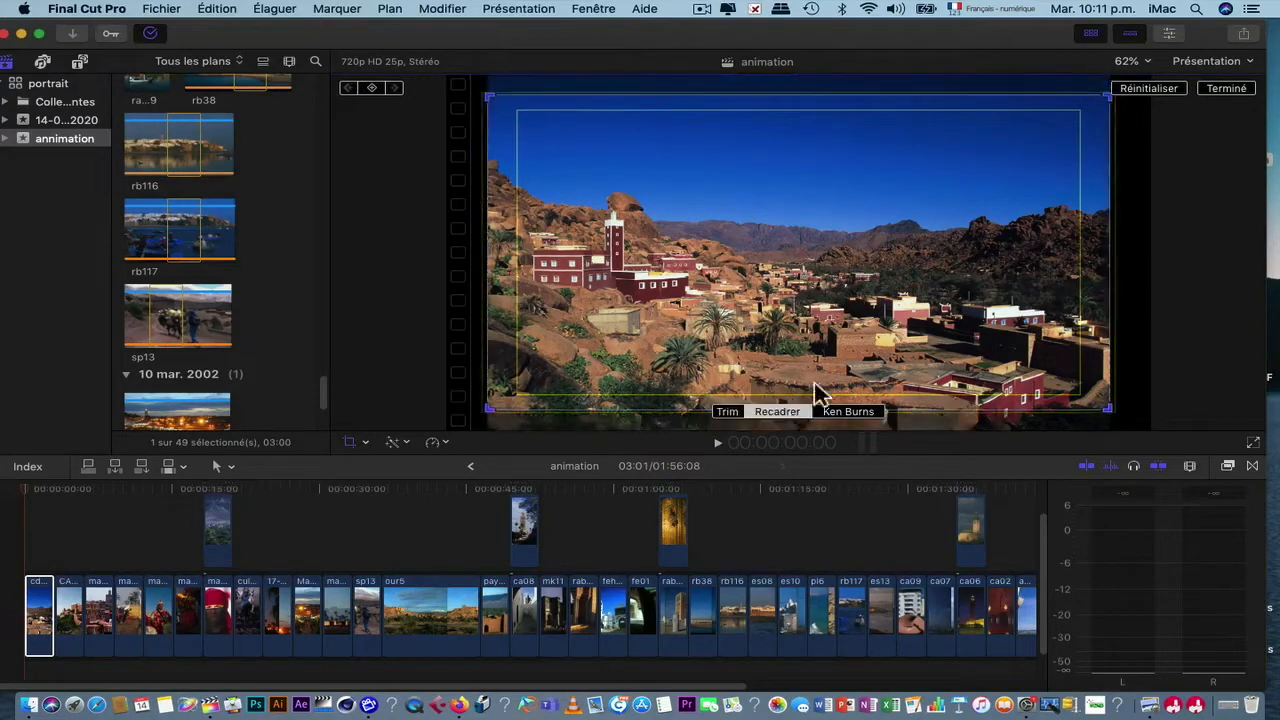
pyautogui.click(1228, 90)
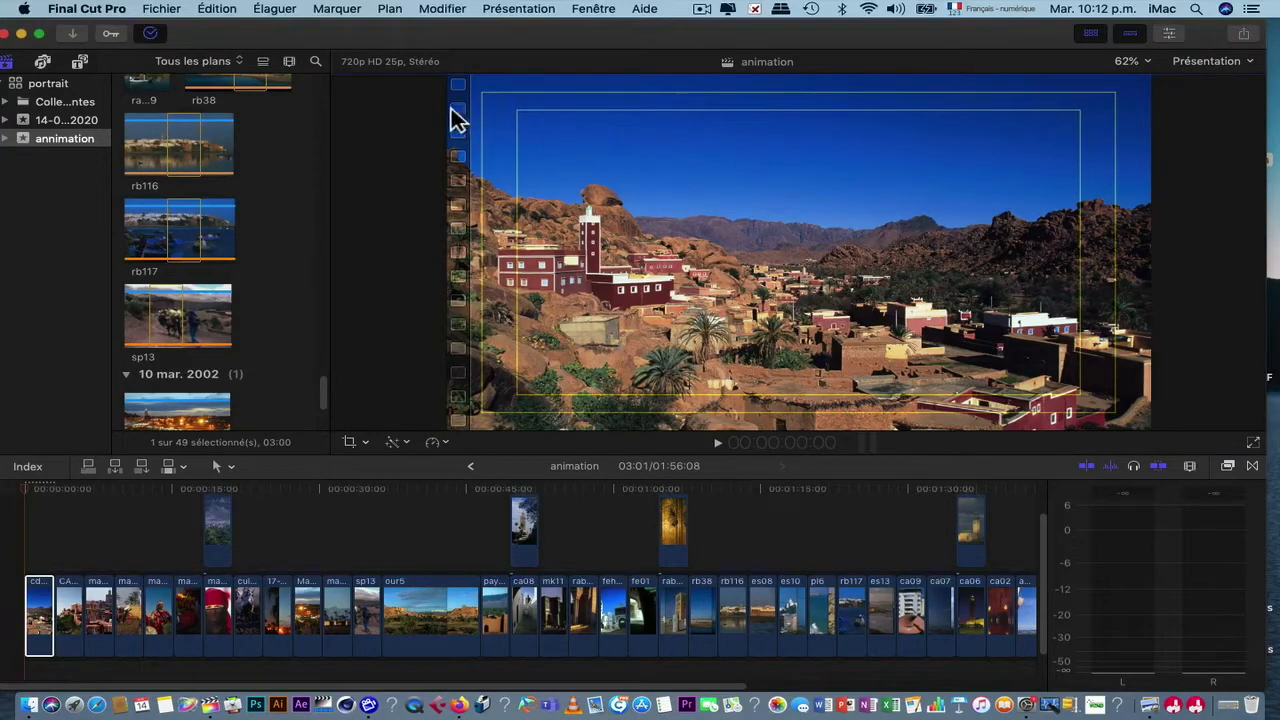
# Step: Crop the CASBAH photo with Recadrer so it fills the frame, and validate the crop
pyautogui.click(9, 528)
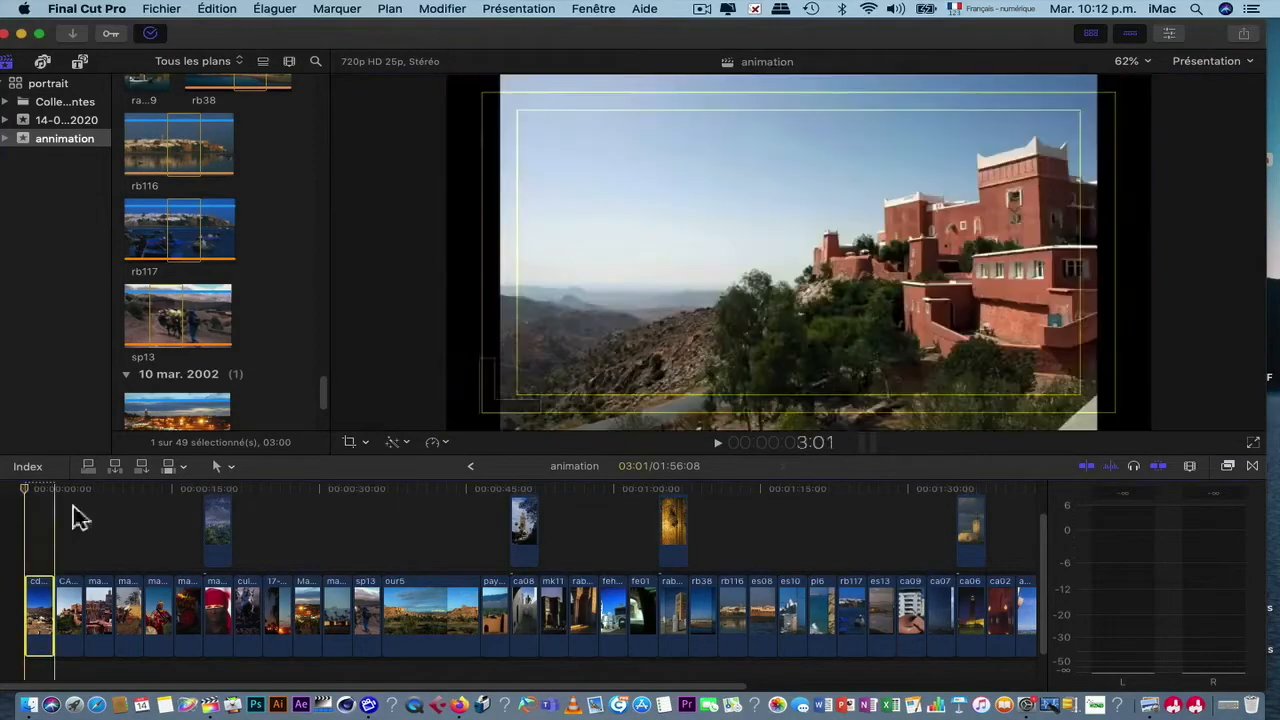
pyautogui.click(66, 514)
pyautogui.click(78, 596)
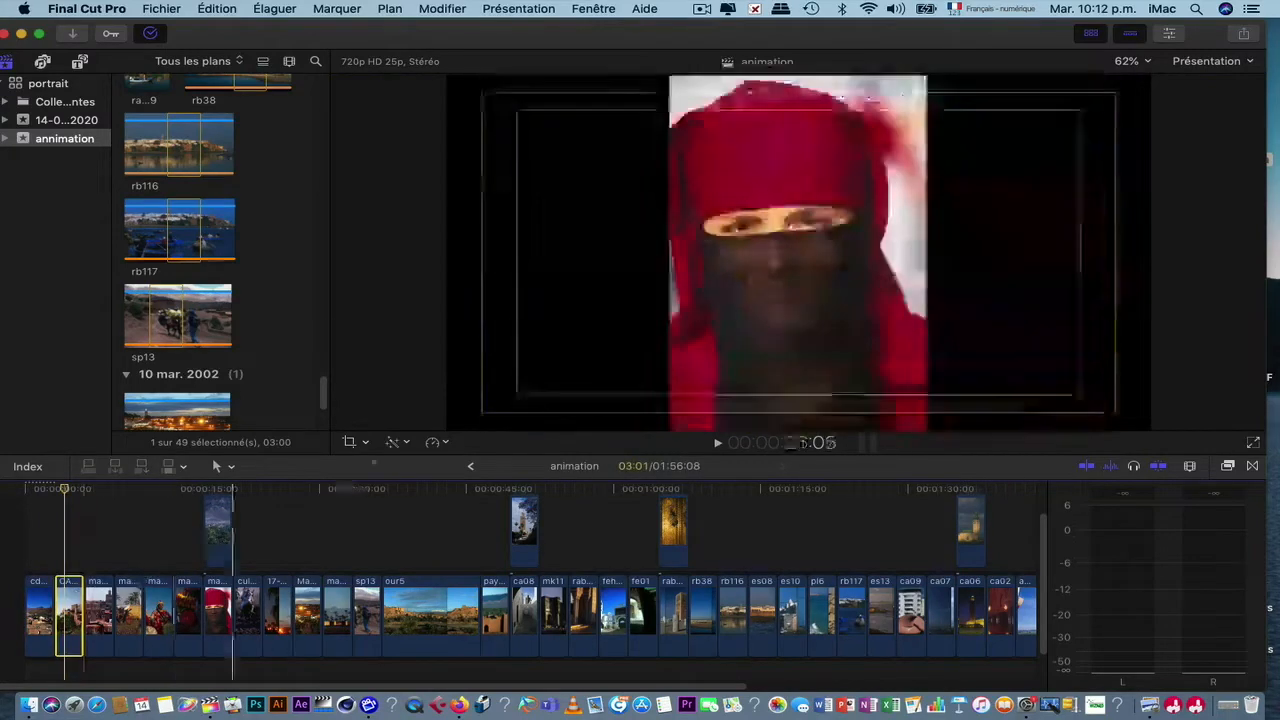
pyautogui.click(364, 447)
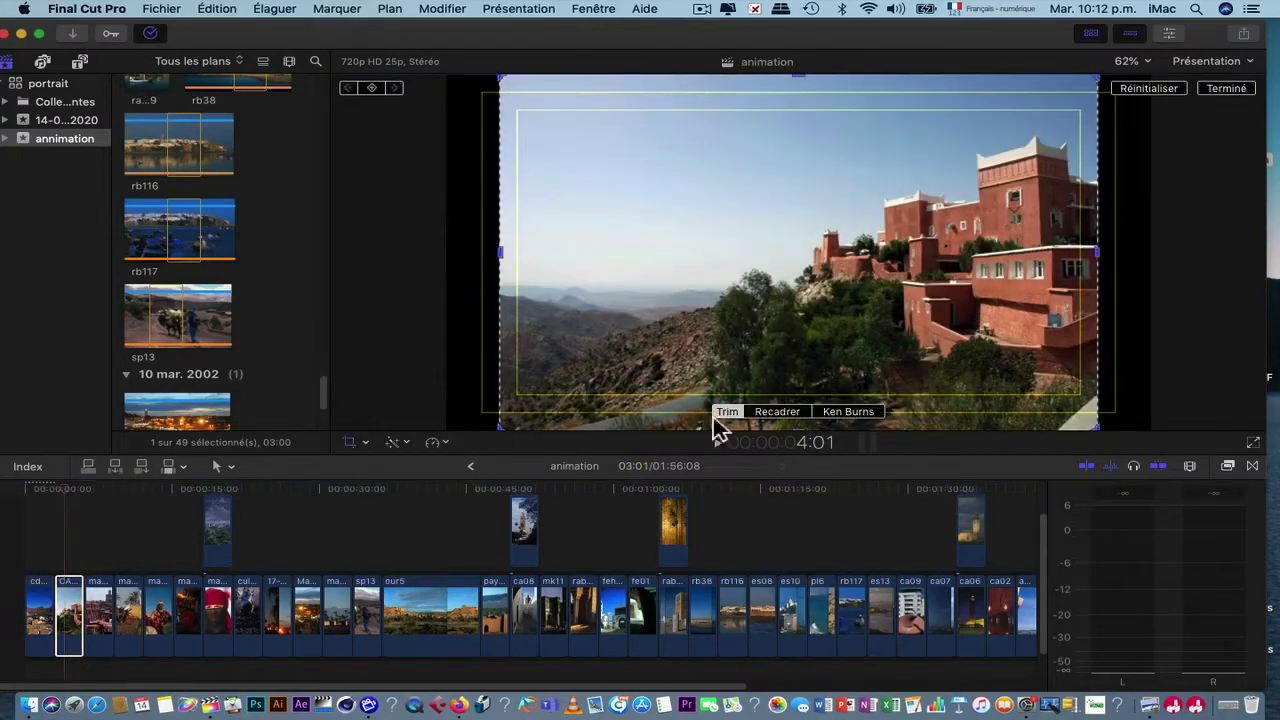
pyautogui.click(776, 412)
pyautogui.click(1222, 91)
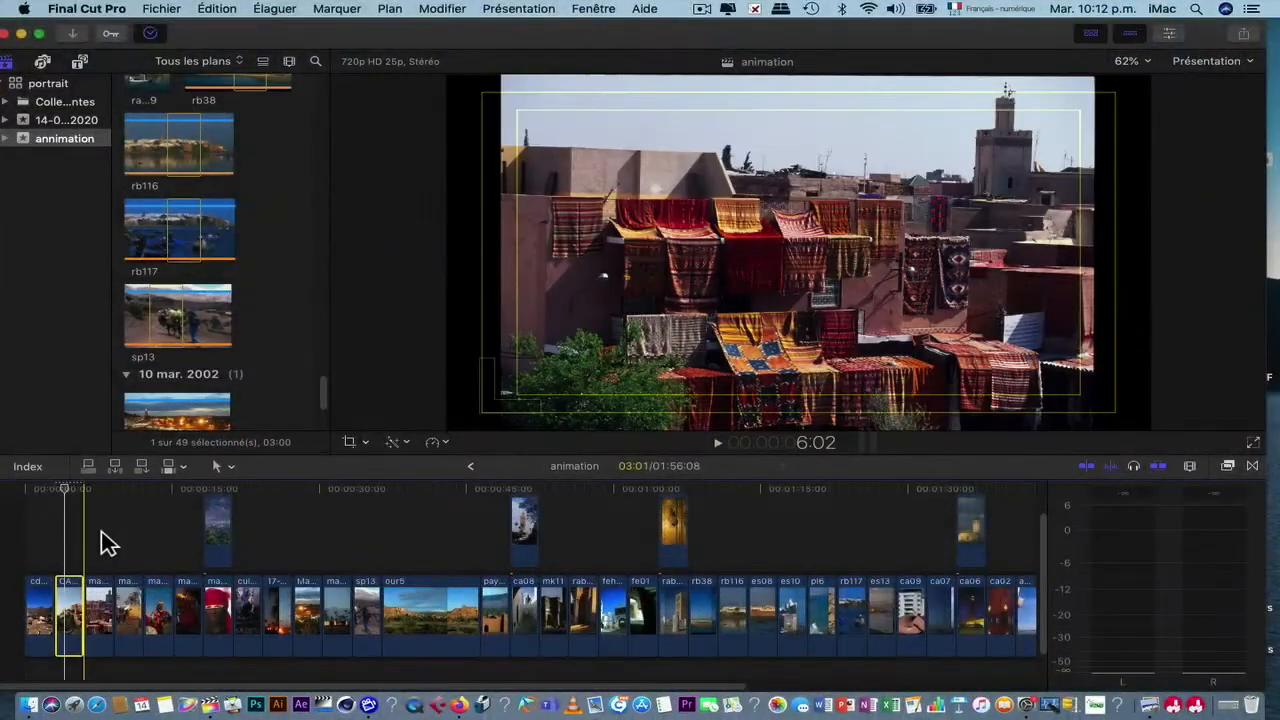
# Step: Apply the default Recadrer crop to the ma3hd13 carpets photo and the mar1hd02 carriage photo
pyautogui.click(108, 598)
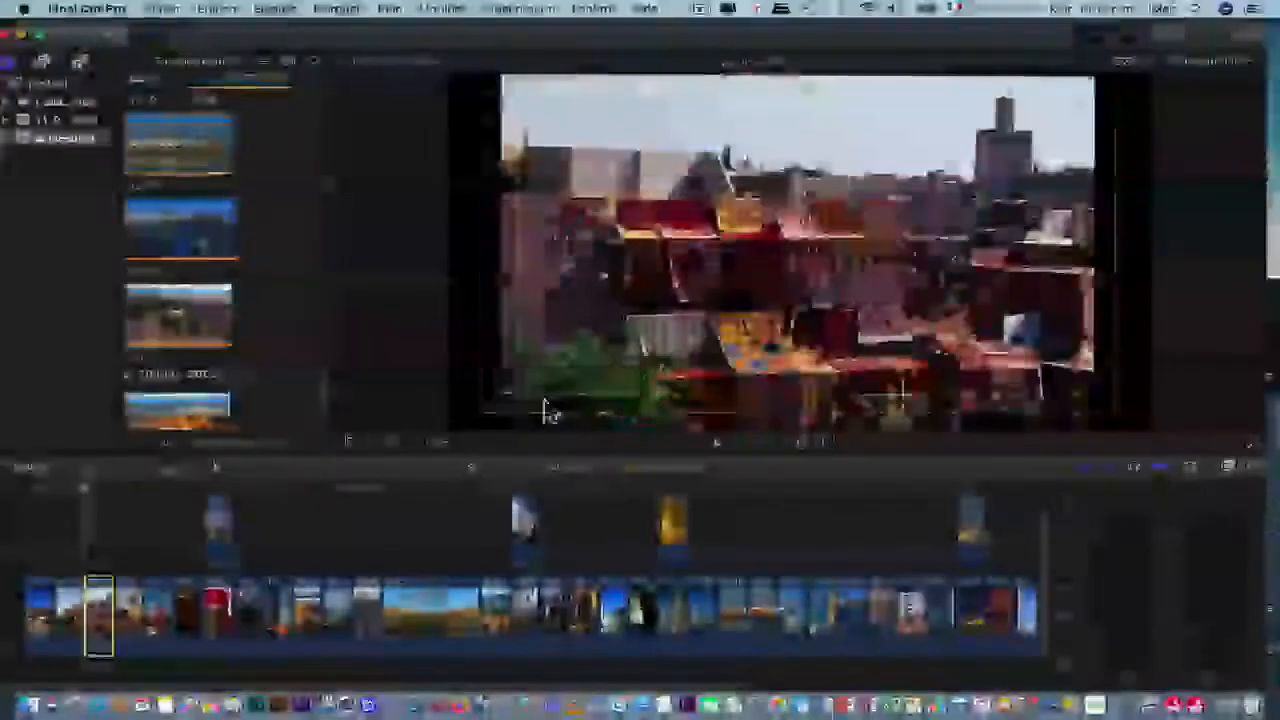
pyautogui.click(360, 447)
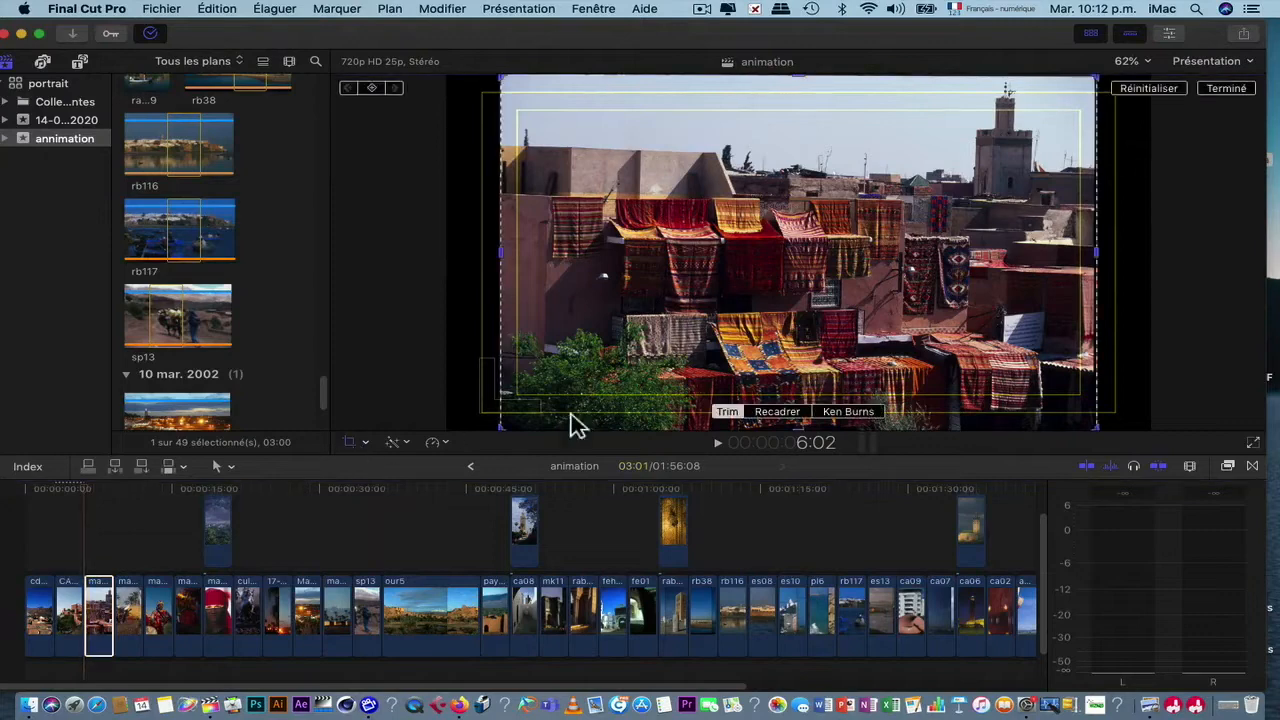
pyautogui.click(777, 412)
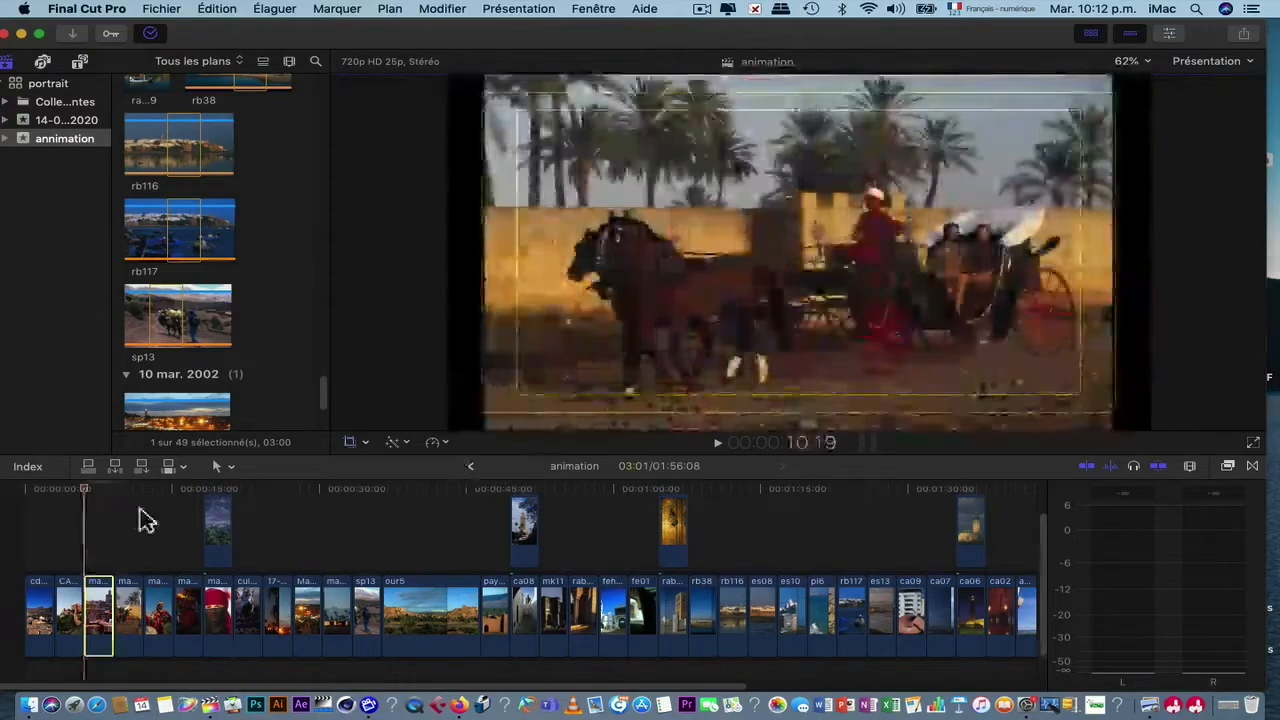
pyautogui.click(130, 608)
pyautogui.click(354, 444)
pyautogui.click(777, 412)
pyautogui.click(1227, 89)
# Step: Apply the Ken Burns crop mode to the mar1hd07 musicians photo and validate it
pyautogui.click(160, 608)
pyautogui.click(354, 445)
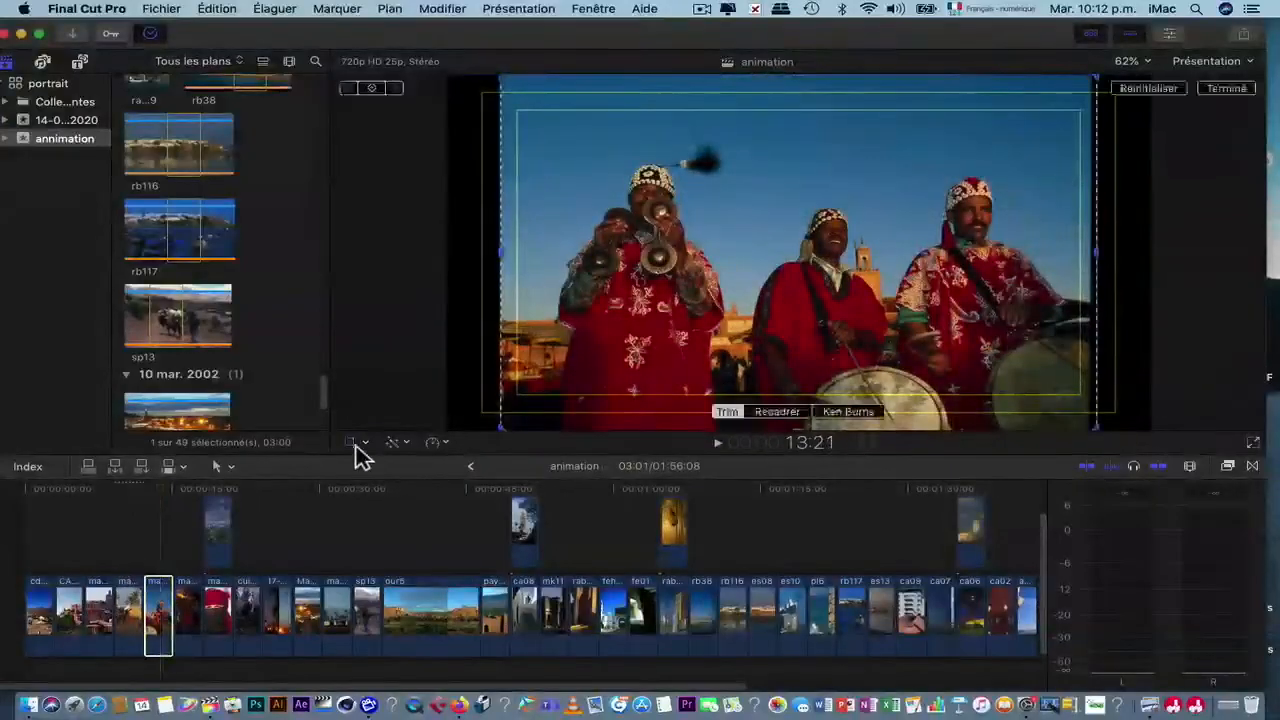
pyautogui.click(846, 412)
pyautogui.click(1227, 89)
# Step: Crop the ma39 water sellers photo with the Recadrer mode
pyautogui.click(188, 606)
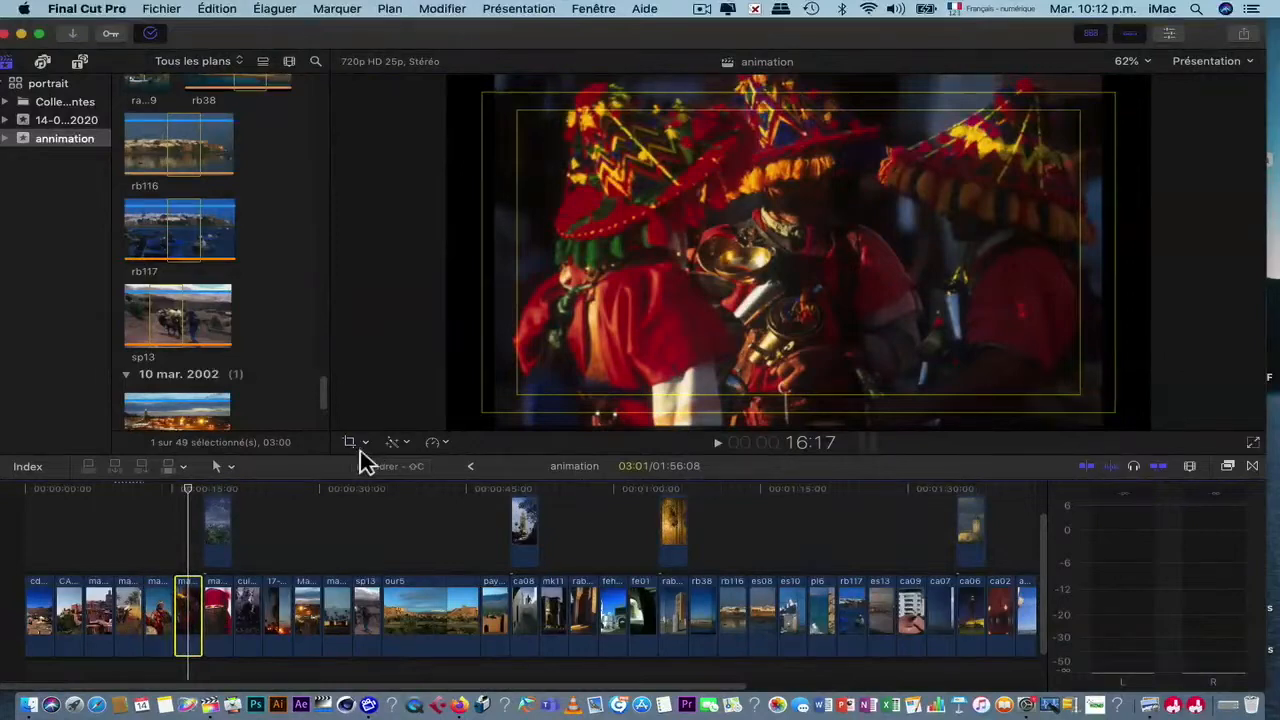
pyautogui.click(358, 448)
pyautogui.click(775, 410)
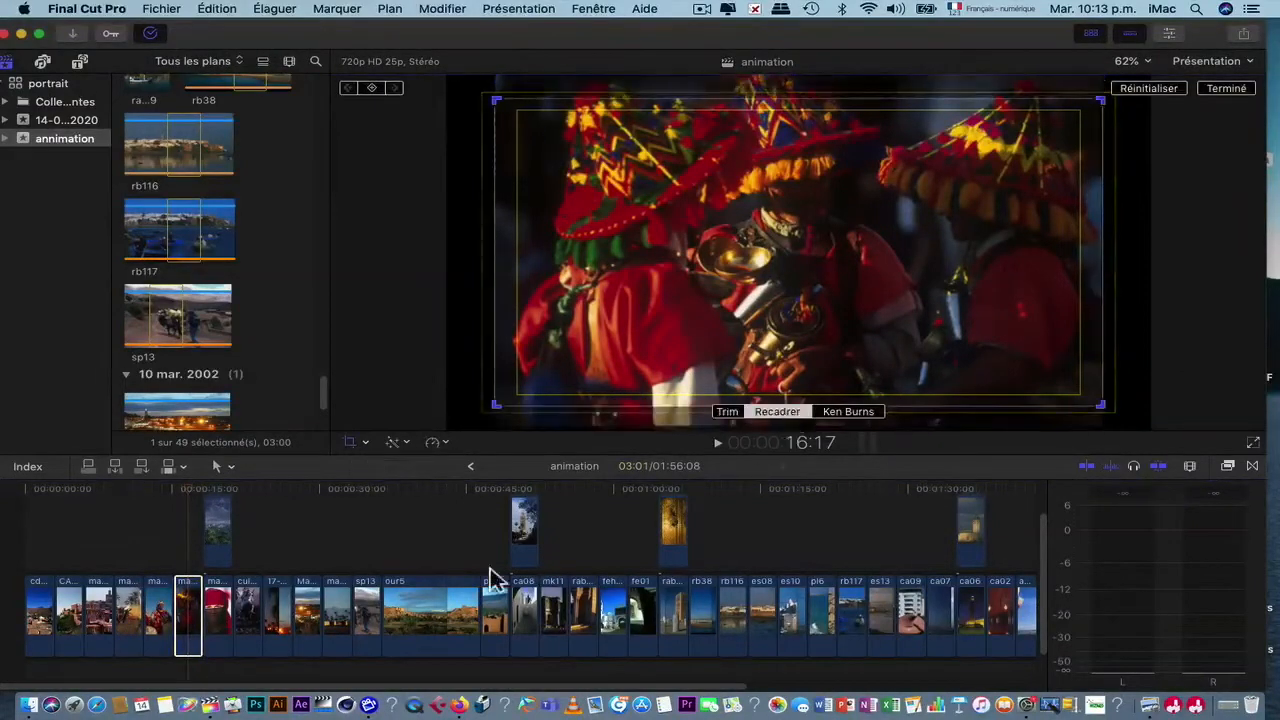
pyautogui.click(232, 492)
pyautogui.click(190, 491)
pyautogui.click(220, 491)
pyautogui.scroll(4, 234, 534)
pyautogui.click(219, 558)
# Step: Crop the cul19 horsemen photo and the 17-Tourisme-maroc dusk photo with Recadrer so they fill the frame
pyautogui.click(246, 491)
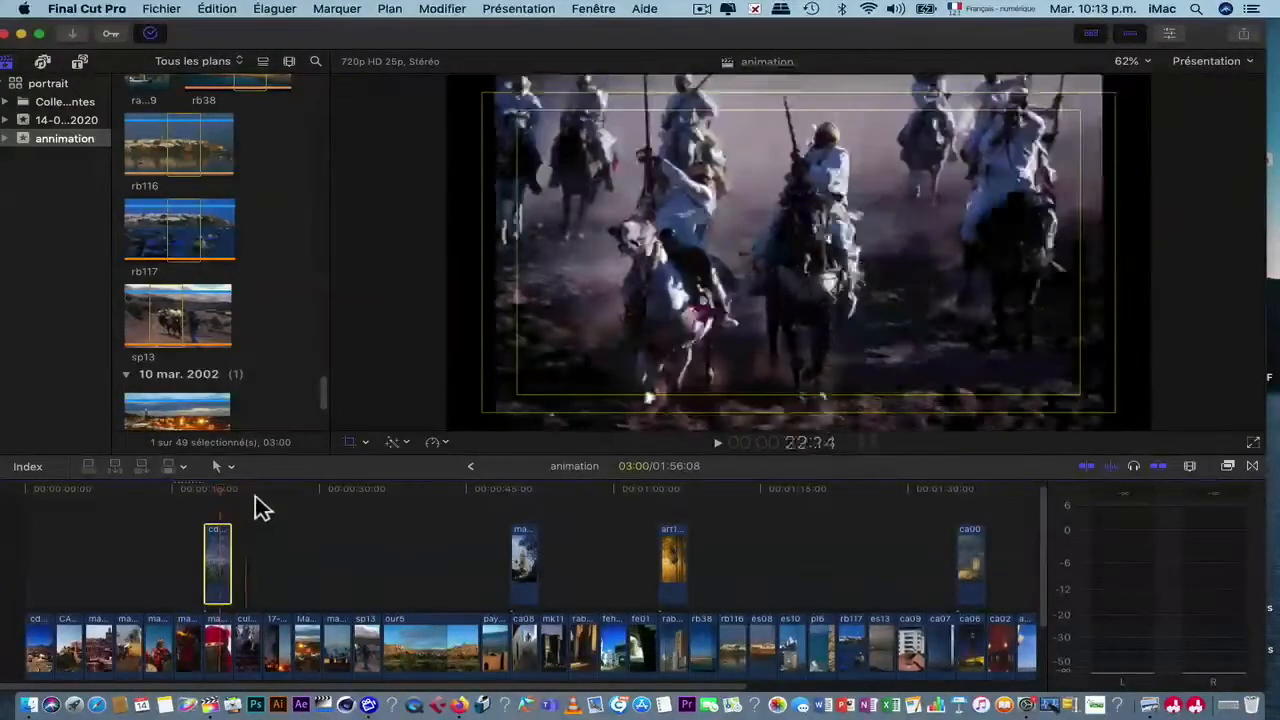
pyautogui.click(253, 635)
pyautogui.press('Down')
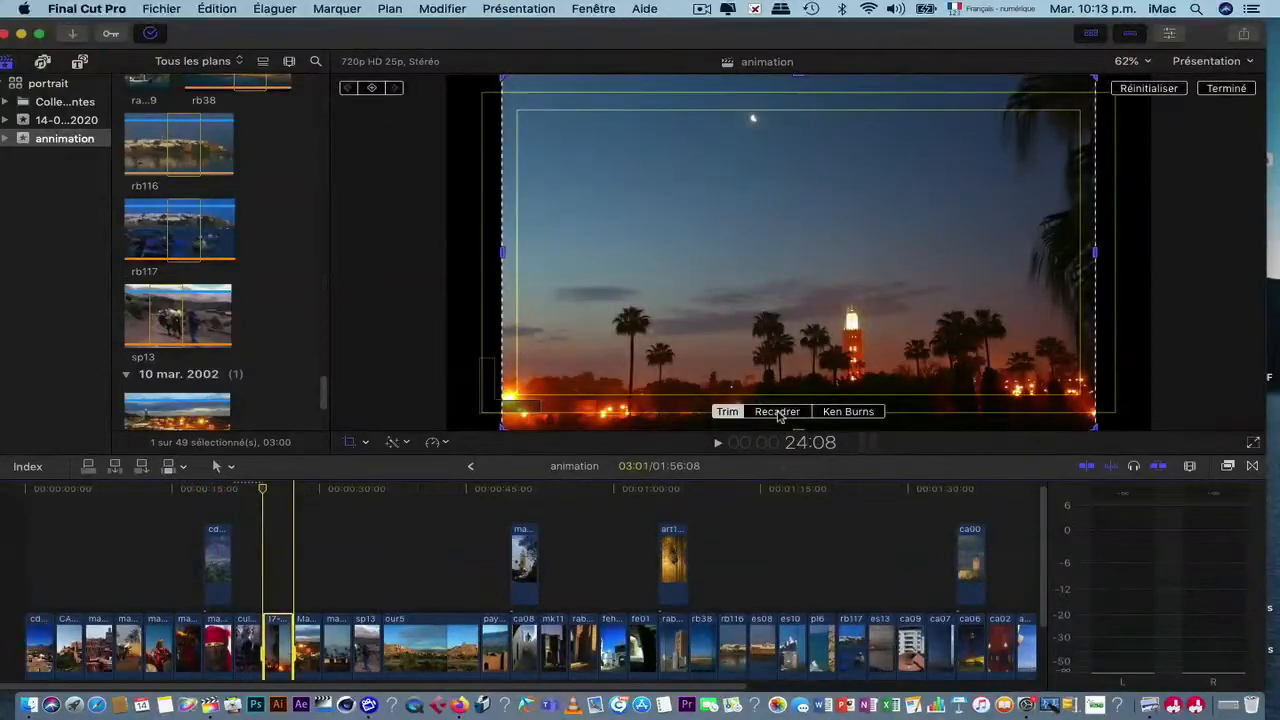
pyautogui.click(778, 412)
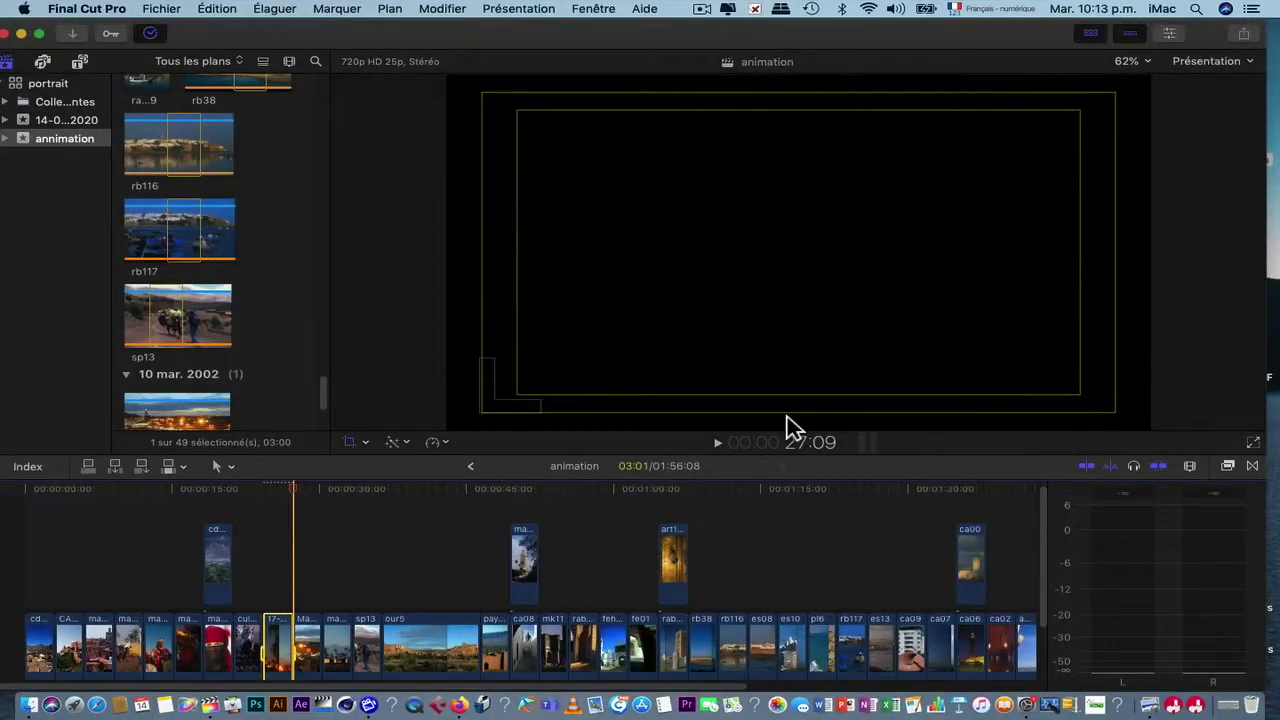
# Step: Crop the night market square photo at 27:09 with the Recadrer mode
pyautogui.press('c')
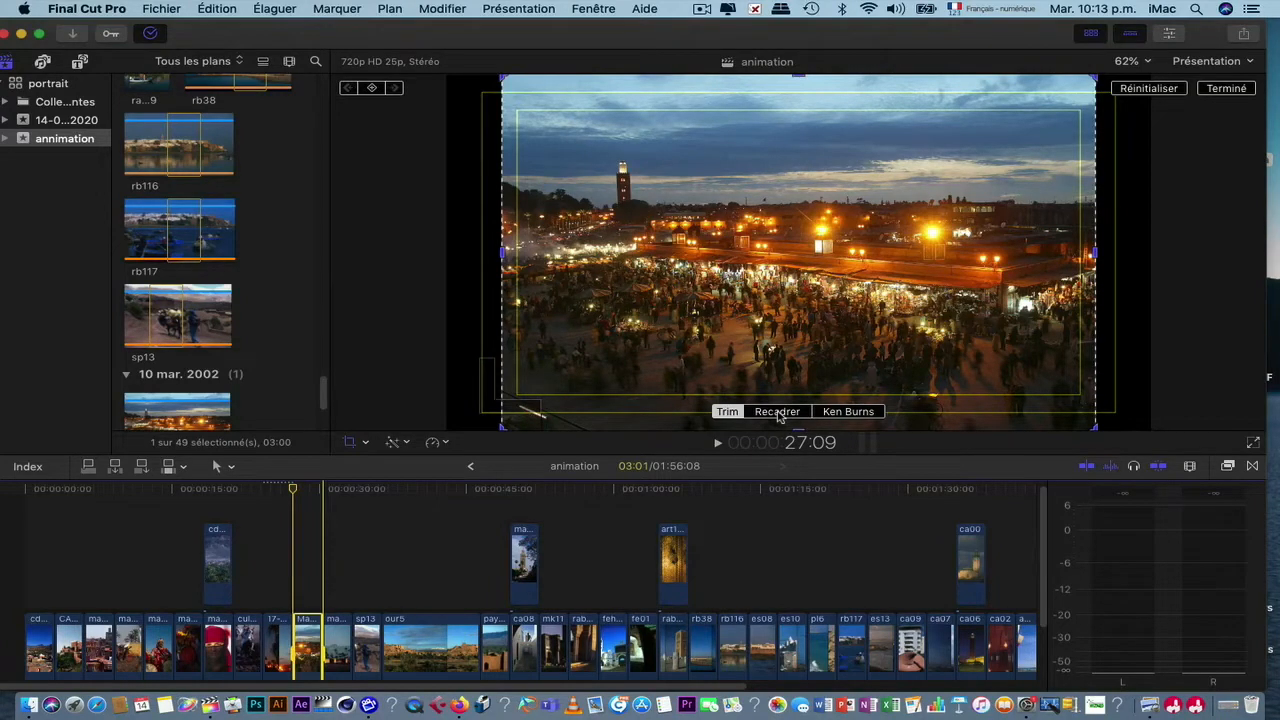
pyautogui.click(778, 412)
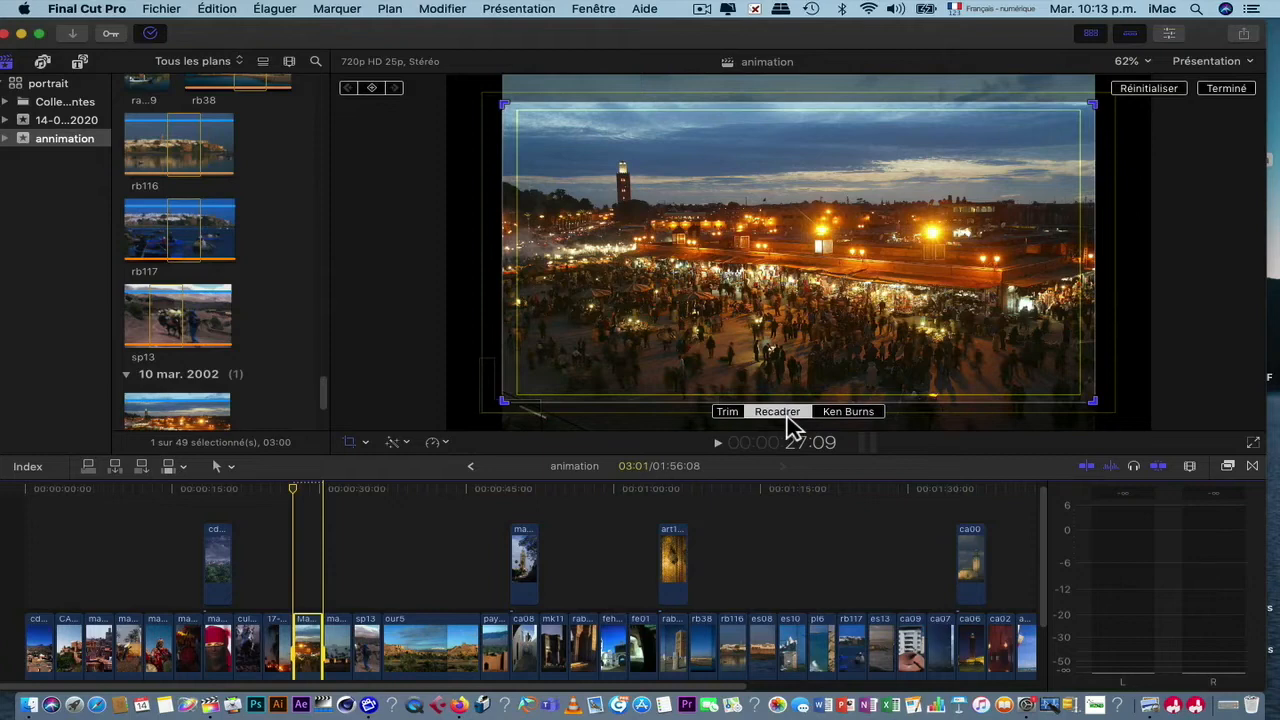
# Step: Show the Français – numérique on-screen keyboard, shrink it and place it over the viewer's lower corner
pyautogui.click(1222, 692)
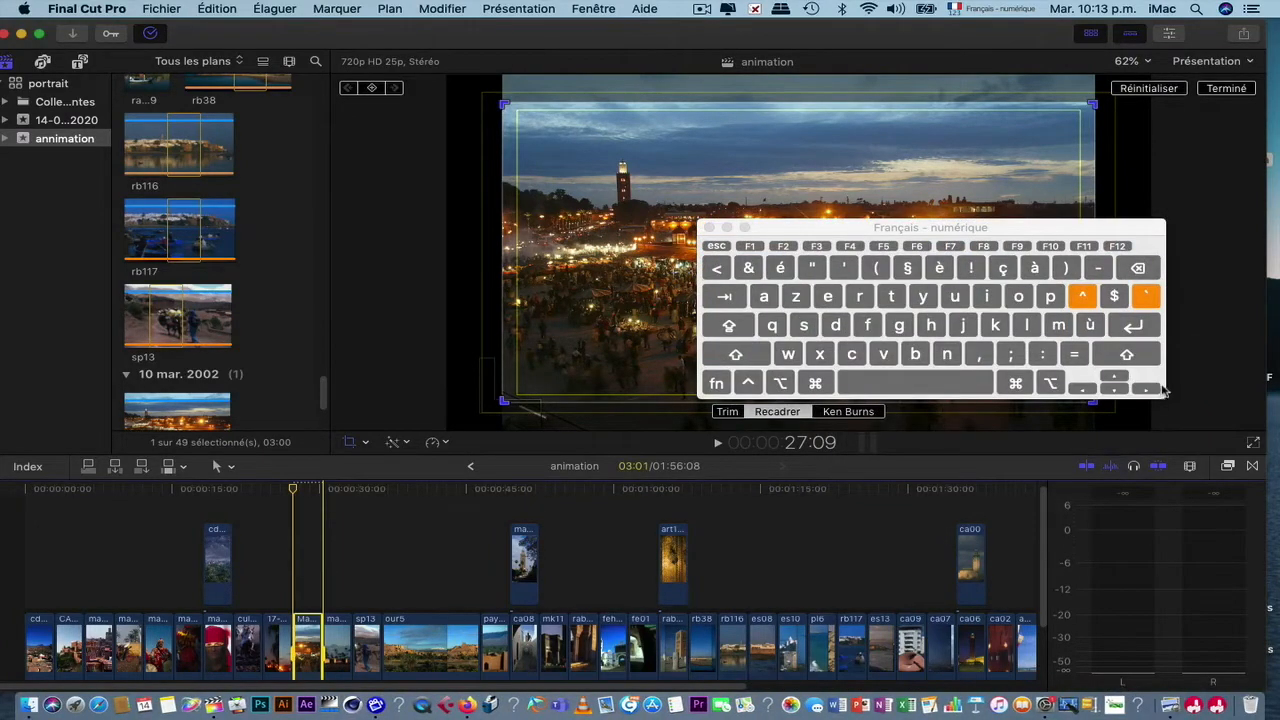
pyautogui.moveTo(1116, 364); pyautogui.dragTo(1082, 341)
pyautogui.moveTo(935, 228); pyautogui.dragTo(1163, 337)
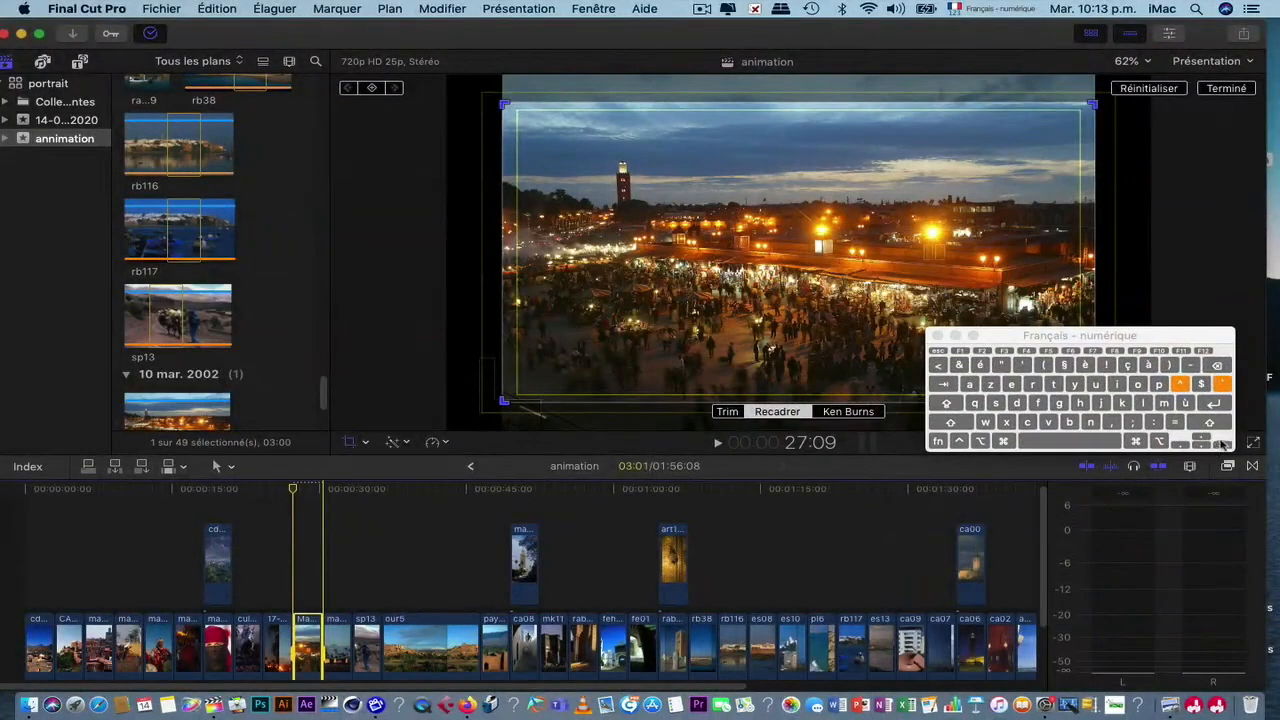
# Step: Step the playhead by single frames and jump between the edit points before and after the dusk photo
pyautogui.press('Right')
pyautogui.press('Right')
pyautogui.press('Right')
pyautogui.press('Right')
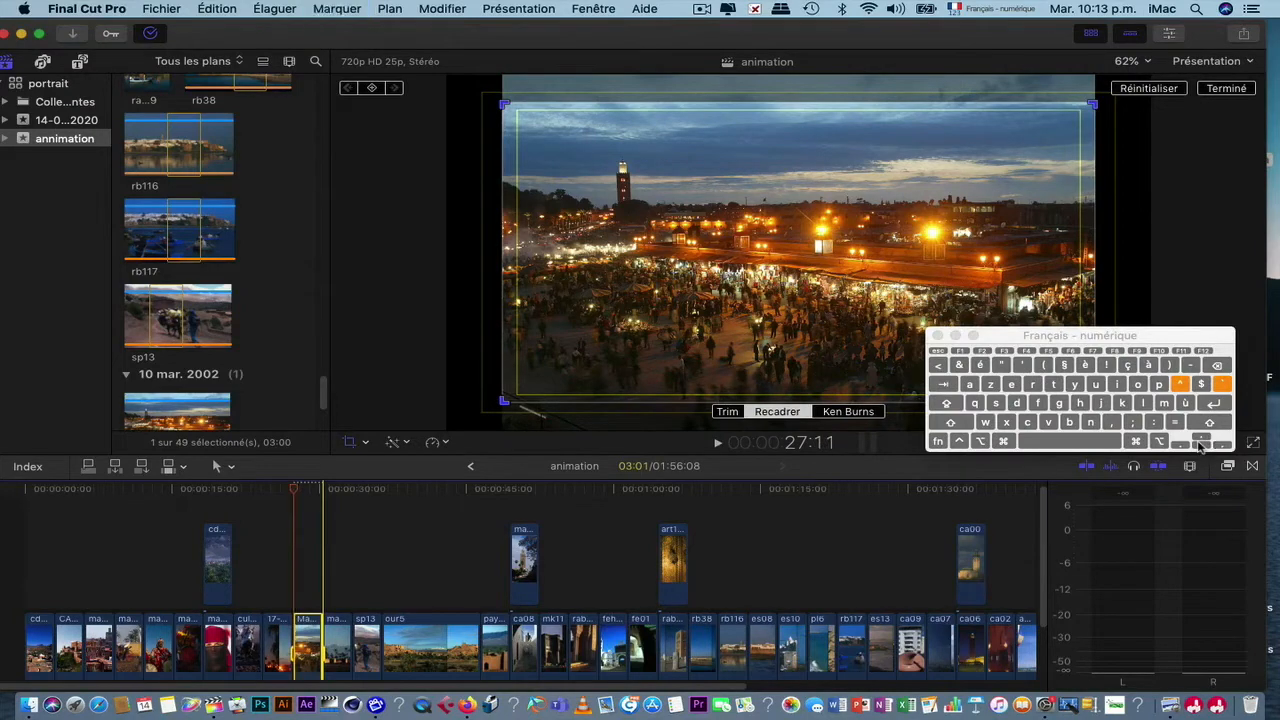
pyautogui.press('Up')
pyautogui.press('Up')
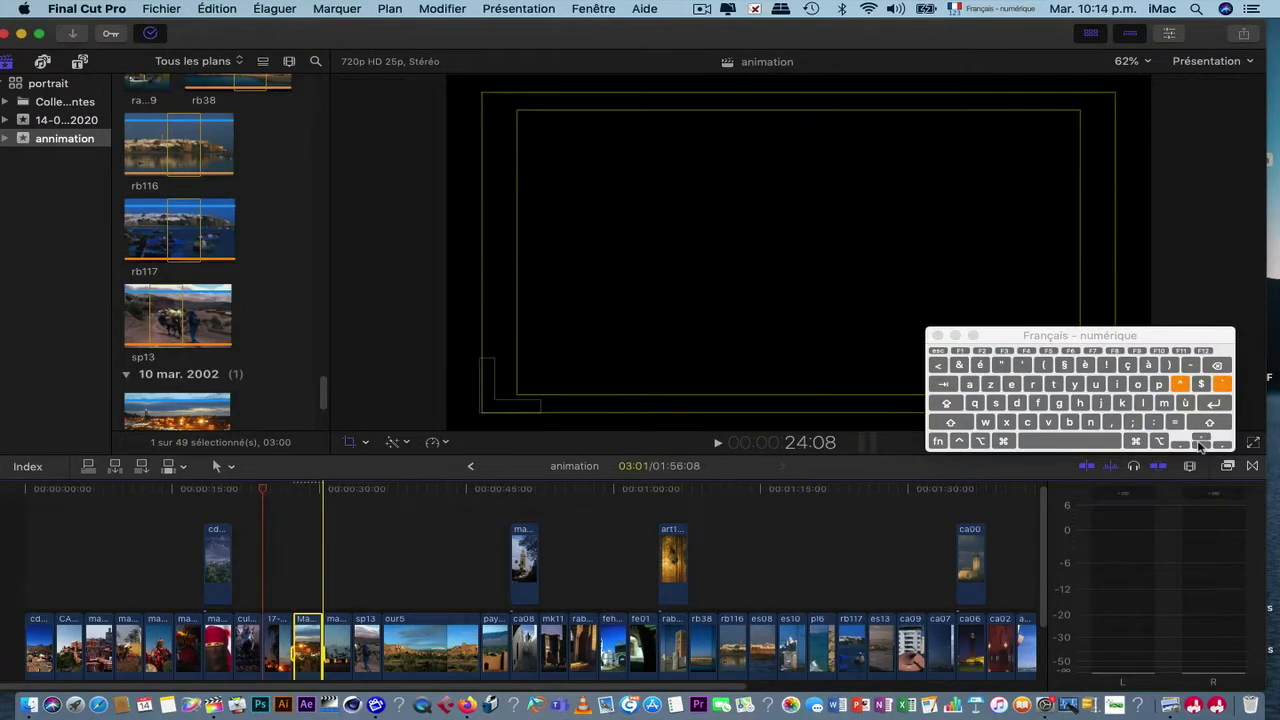
pyautogui.press('Down')
pyautogui.press('Down')
pyautogui.press('Up')
pyautogui.press('Up')
pyautogui.press('Down')
pyautogui.press('Down')
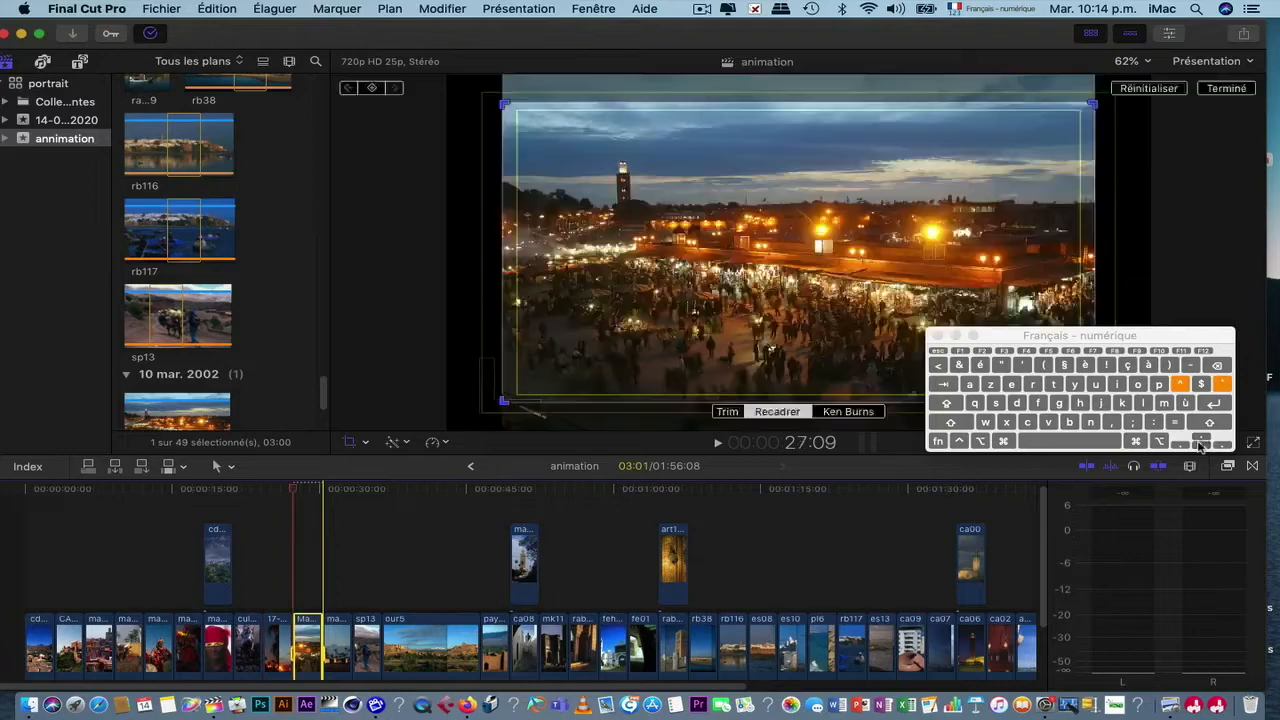
pyautogui.press('Up')
pyautogui.press('Up')
pyautogui.press('Up')
pyautogui.press('Down')
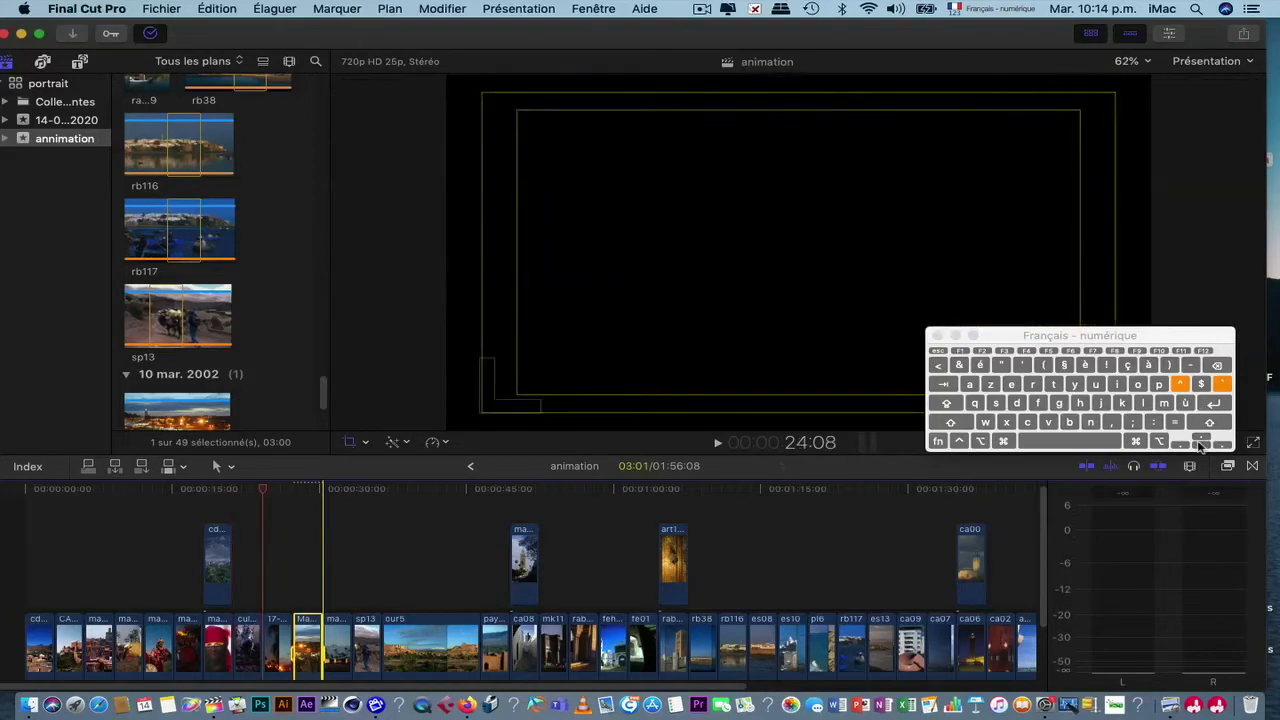
pyautogui.press('Down')
pyautogui.press('Down')
pyautogui.press('Up')
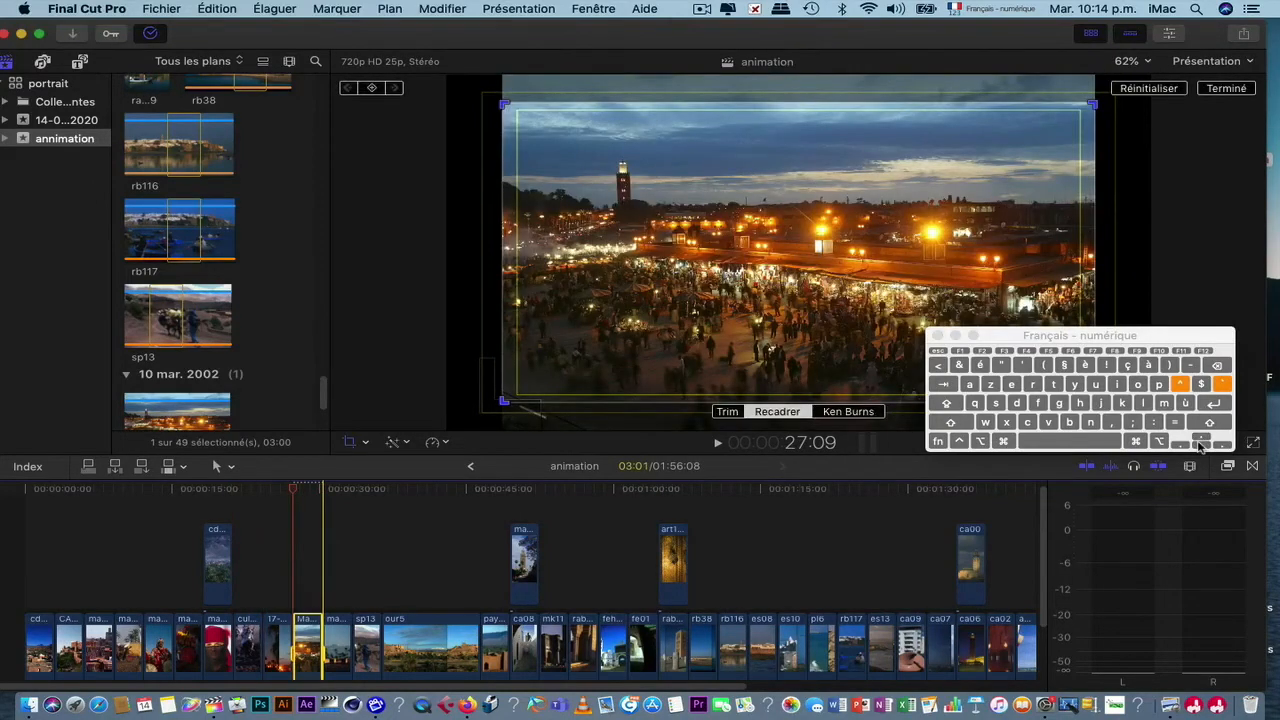
pyautogui.press('Up')
pyautogui.press('Down')
# Step: Return the playhead to the first frame of the cul19 horsemen photo and select the clip's full range
pyautogui.click(378, 591)
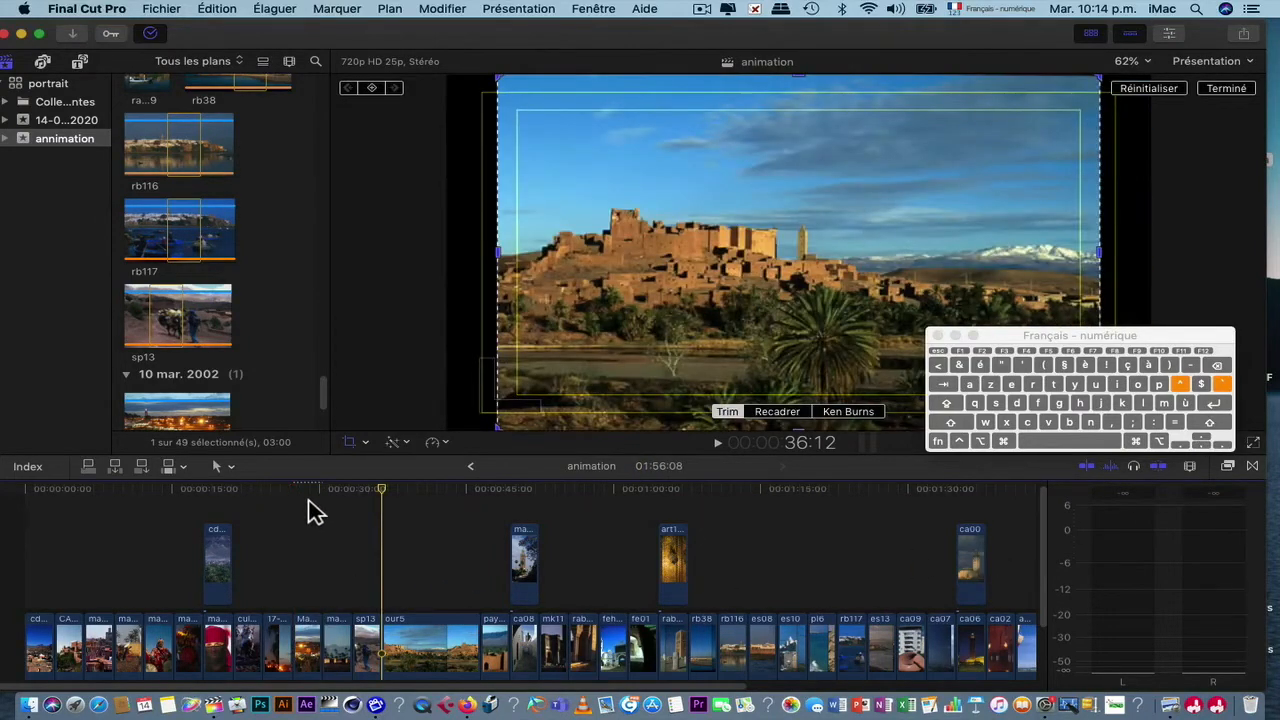
pyautogui.press('Up')
pyautogui.press('Up')
pyautogui.press('Up')
pyautogui.press('Up')
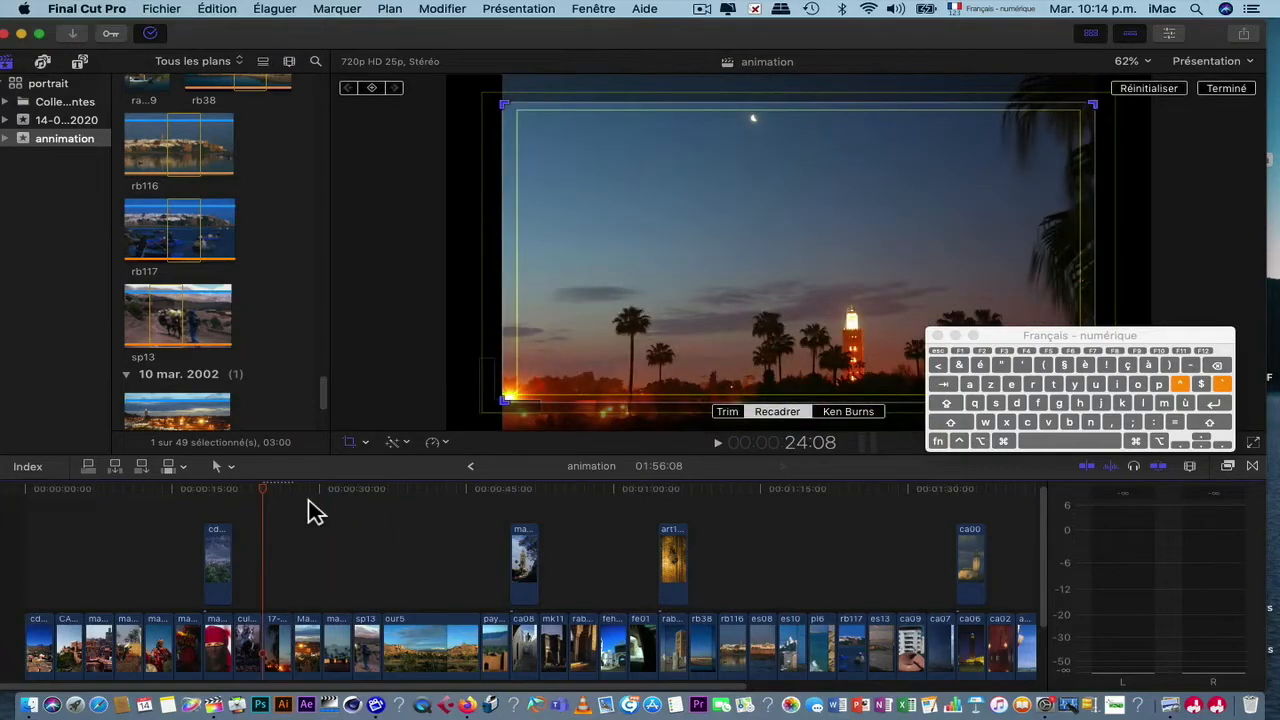
pyautogui.press('Up')
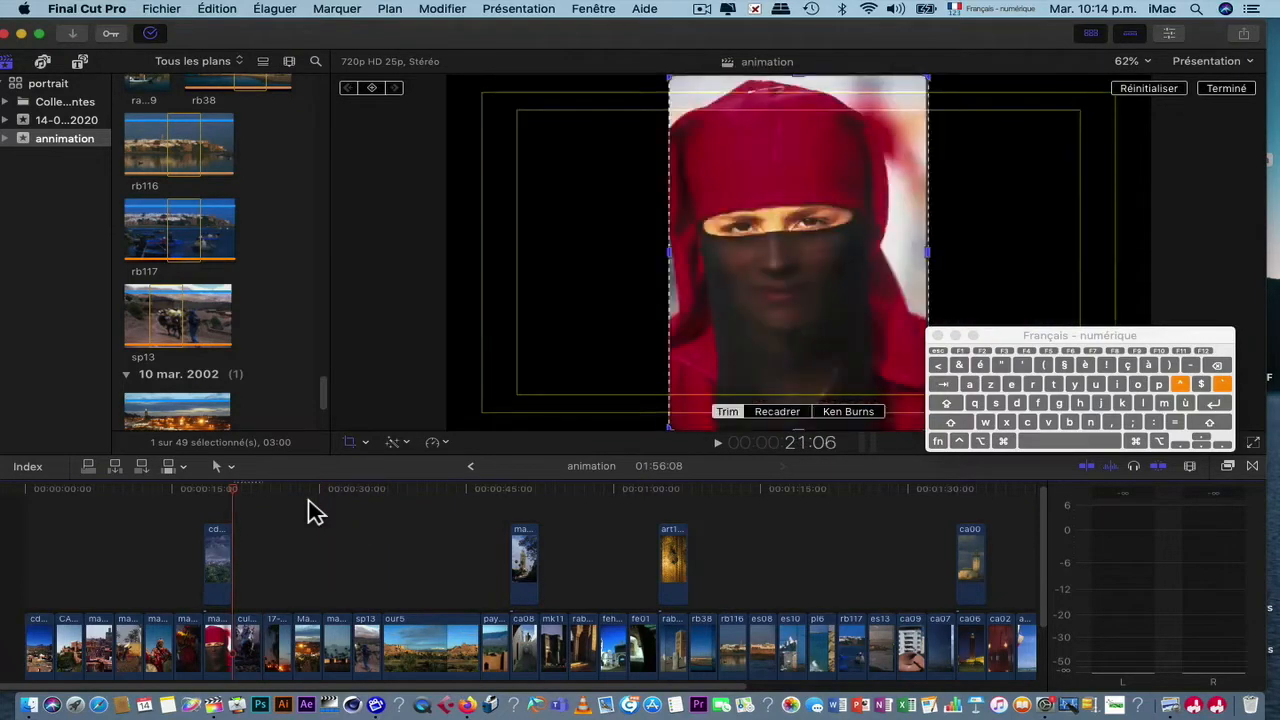
pyautogui.press('Right')
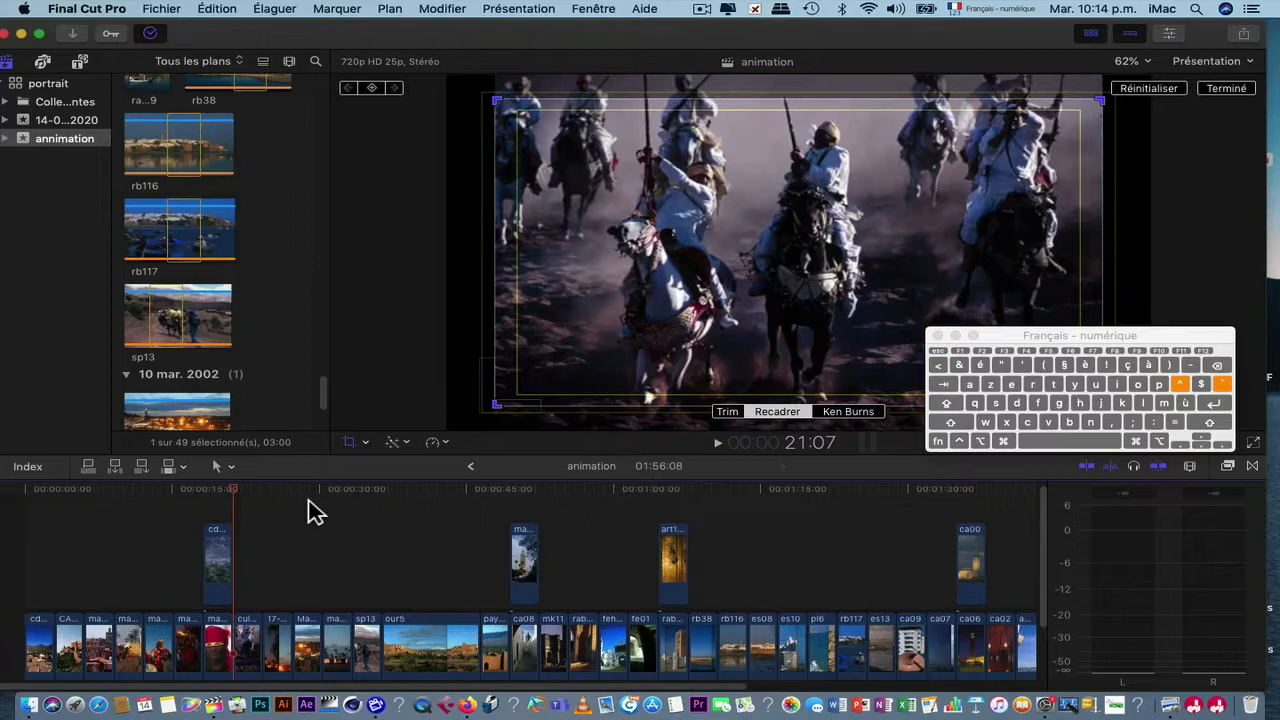
pyautogui.press('x')
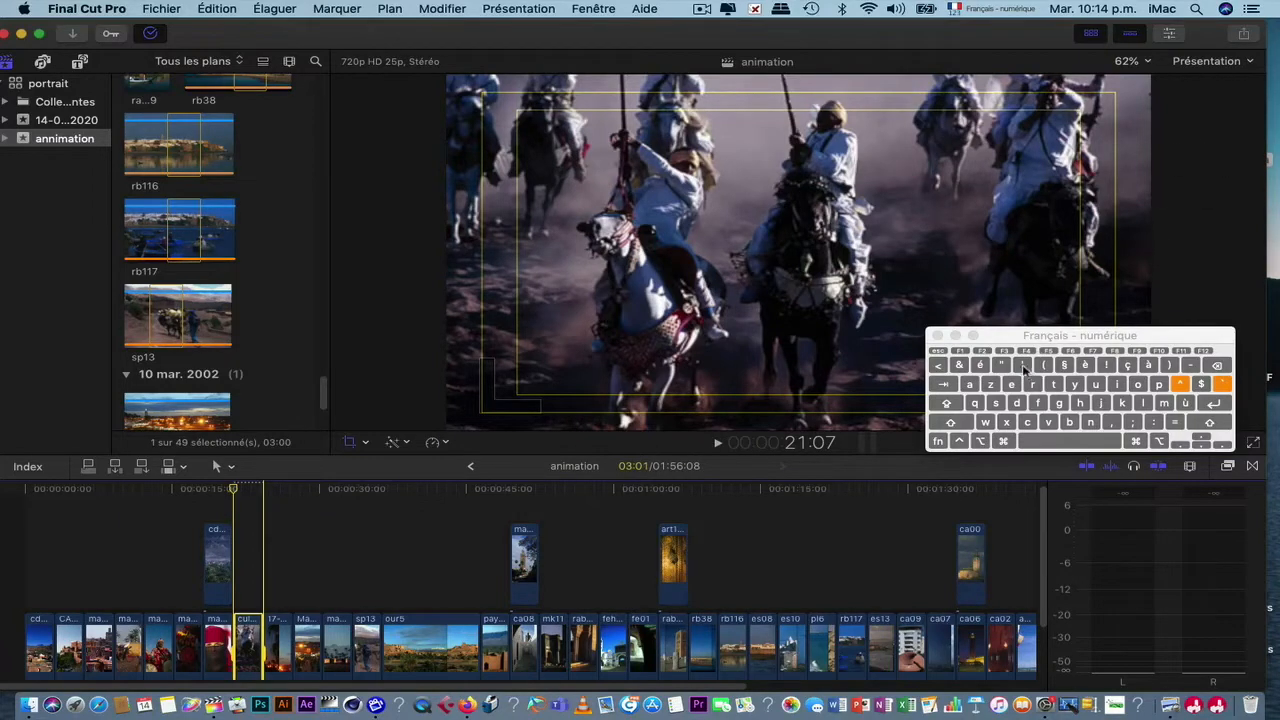
# Step: Turn off the crop tool and move the on-screen keyboard off the viewer onto the audio meters
pyautogui.press('shift')
pyautogui.click(358, 444)
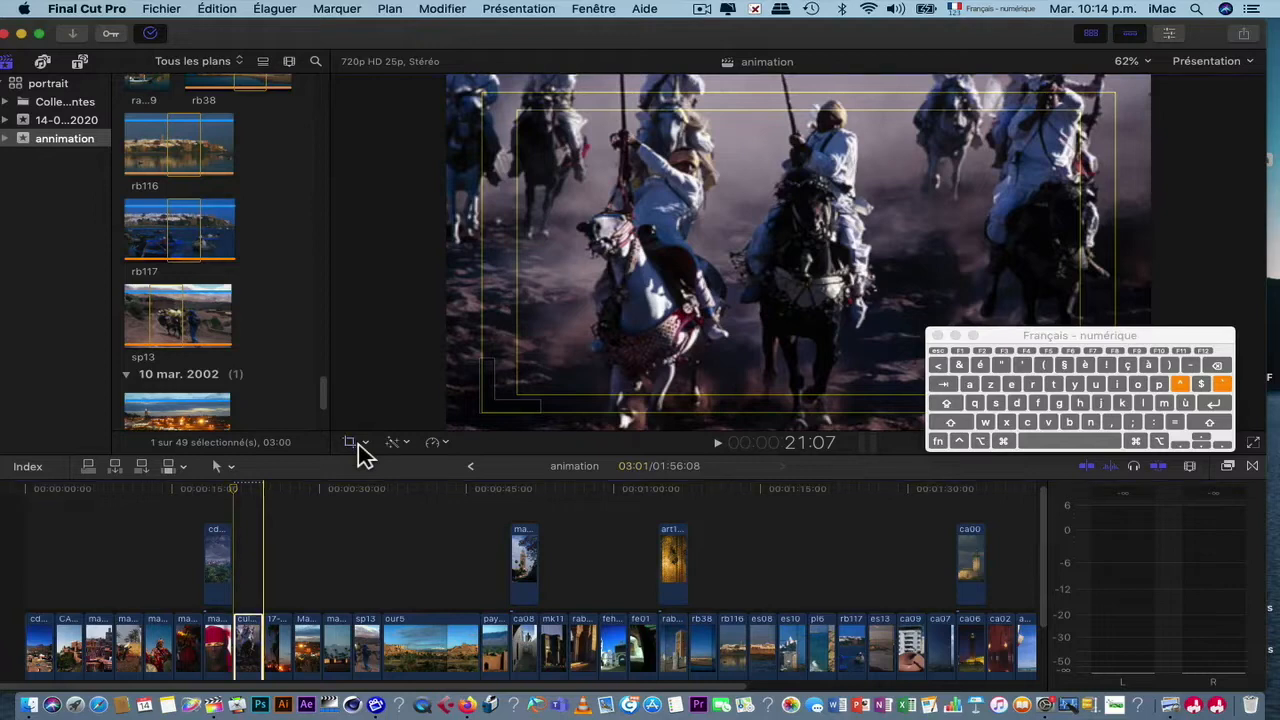
pyautogui.moveTo(1044, 338); pyautogui.dragTo(1158, 492)
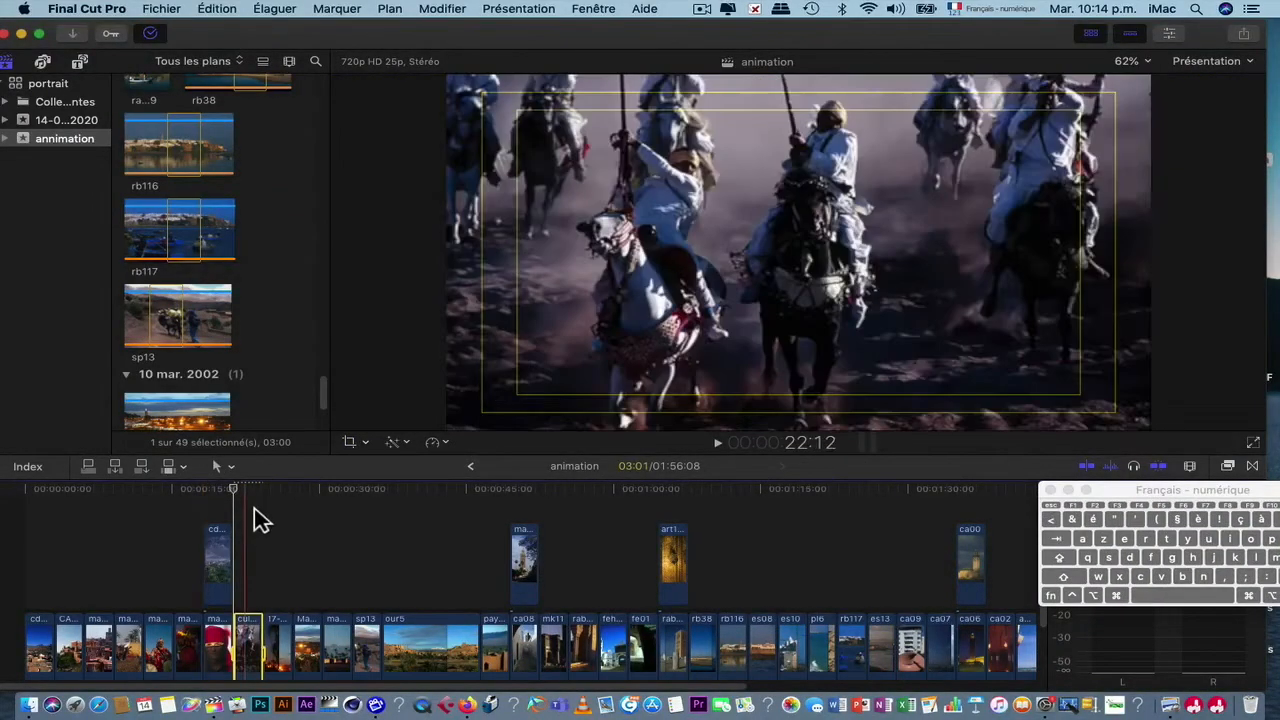
# Step: Crop the palm trees and ramparts photo at 30:10 with Recadrer and validate it
pyautogui.press('Down')
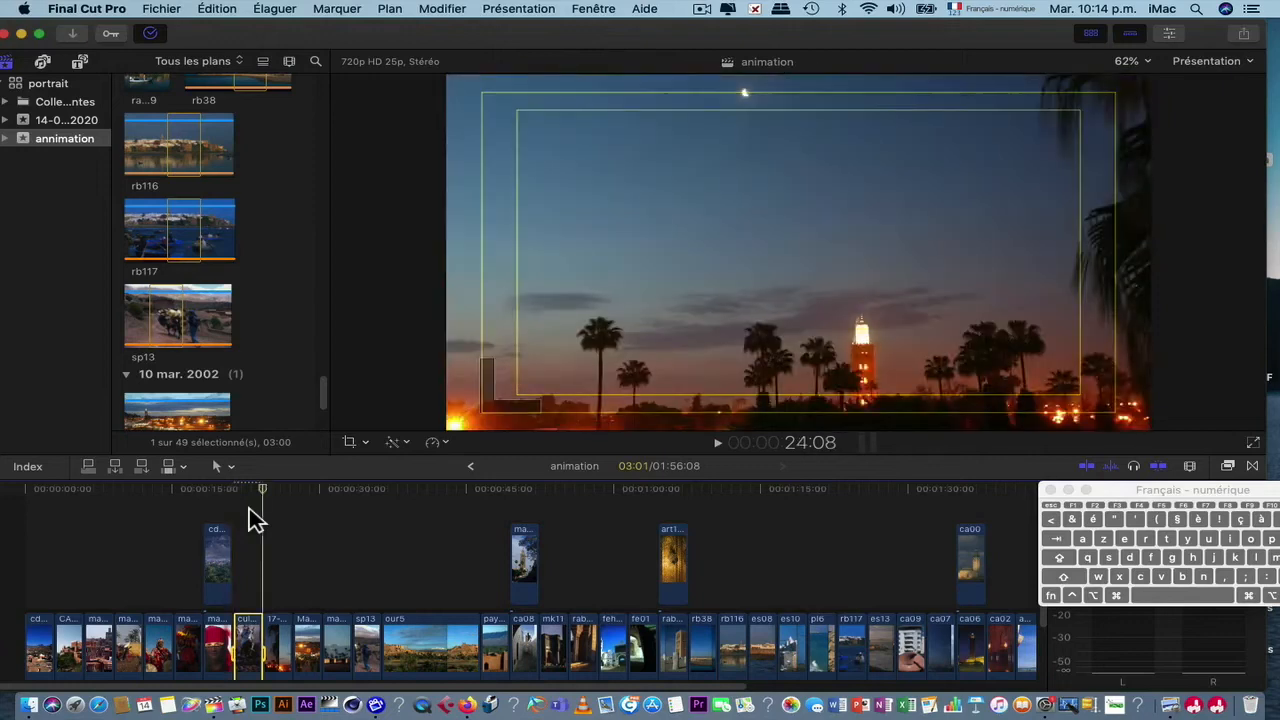
pyautogui.press('Down')
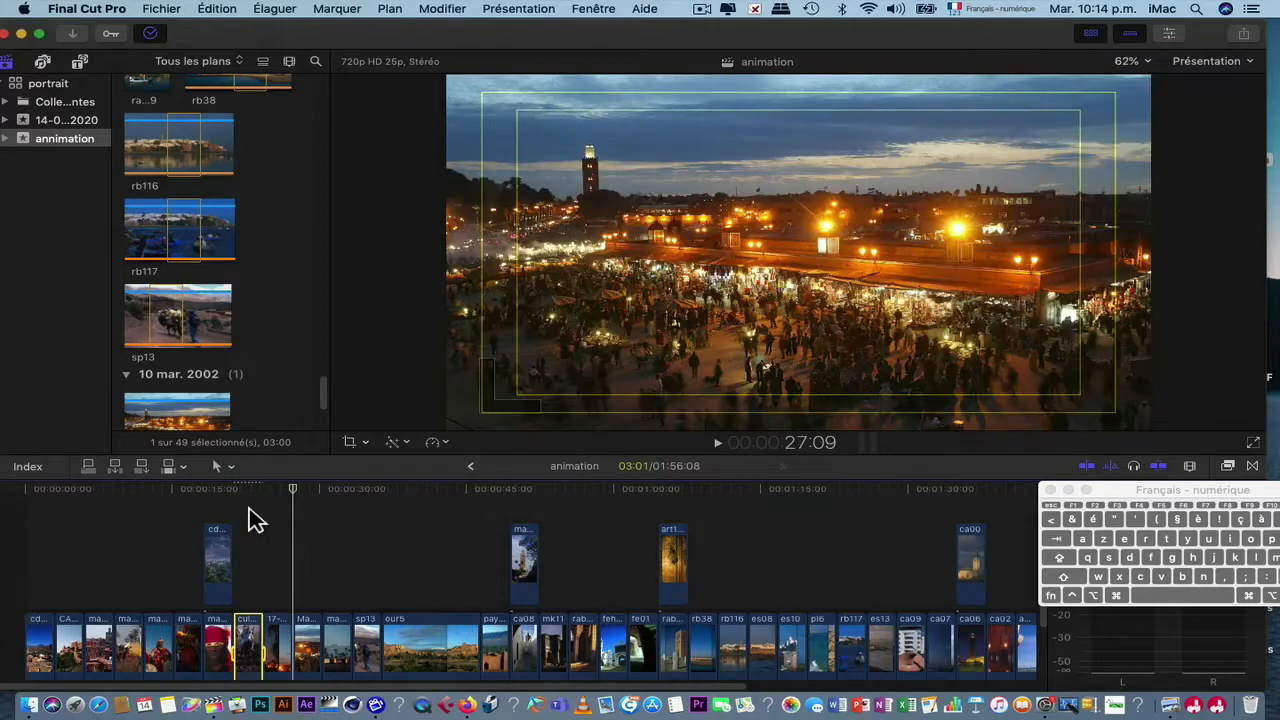
pyautogui.press('Down')
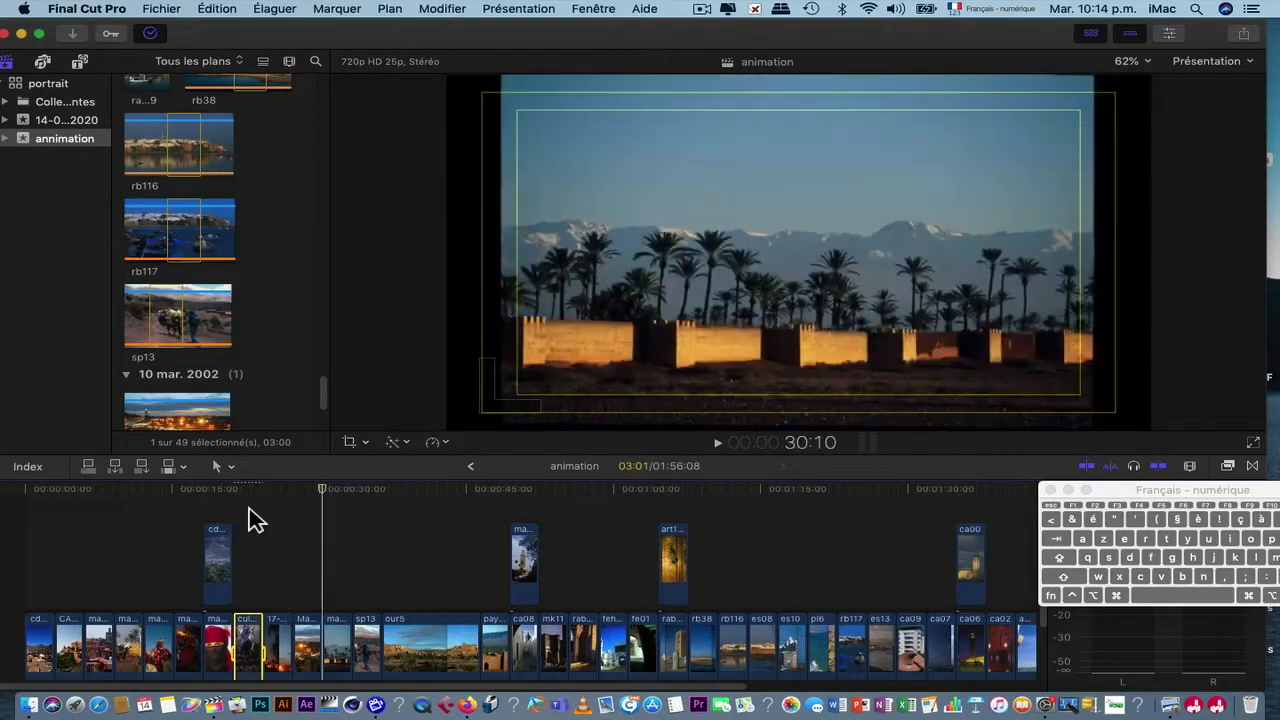
pyautogui.press('c')
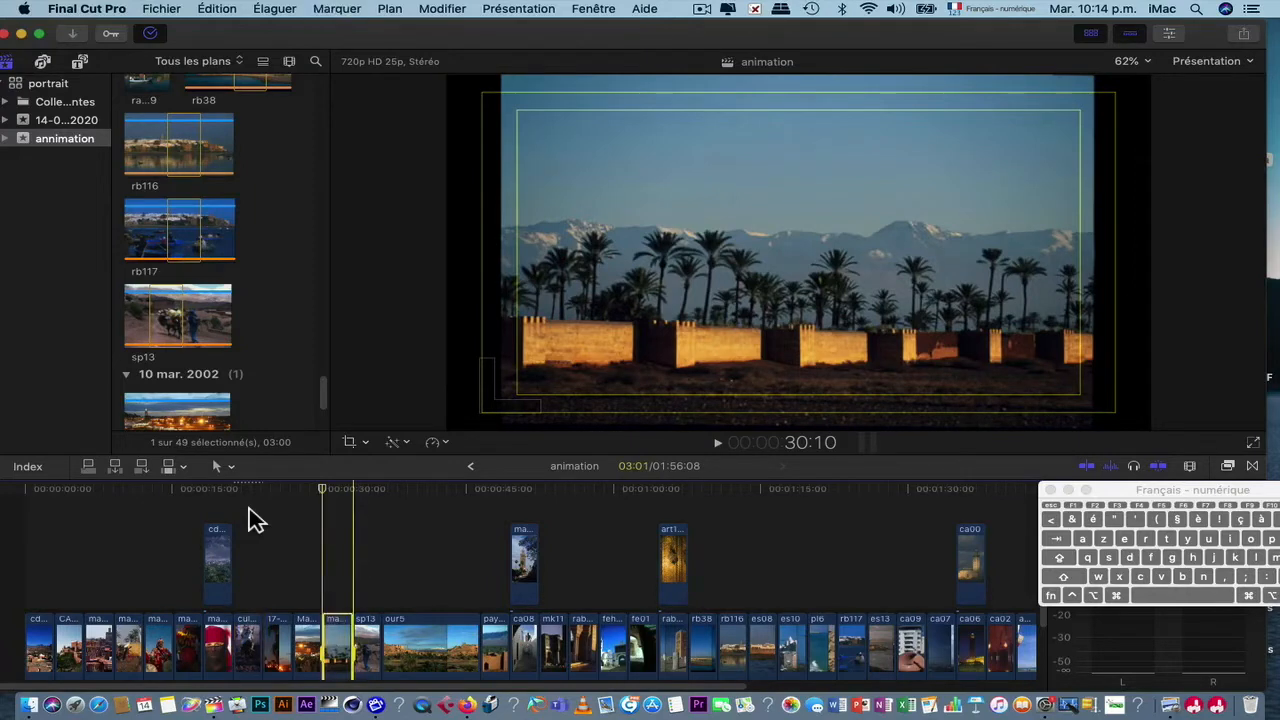
pyautogui.hotkey('shift', 'c')
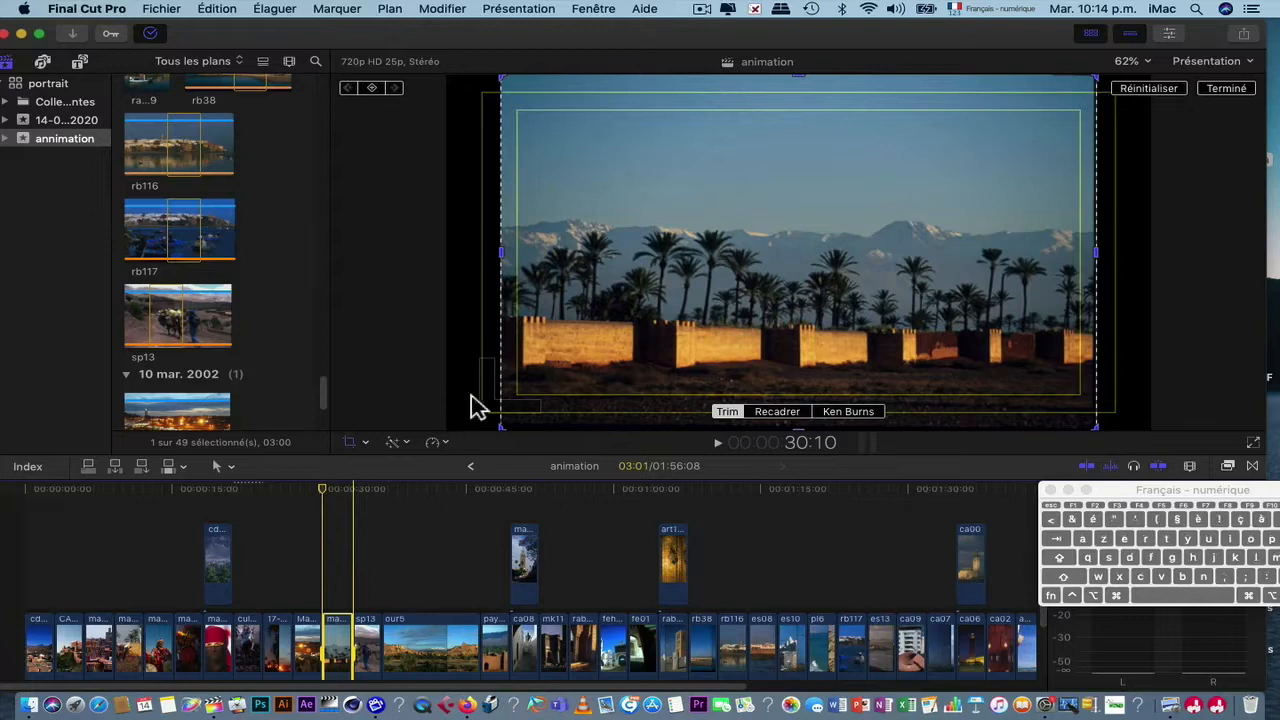
pyautogui.click(779, 414)
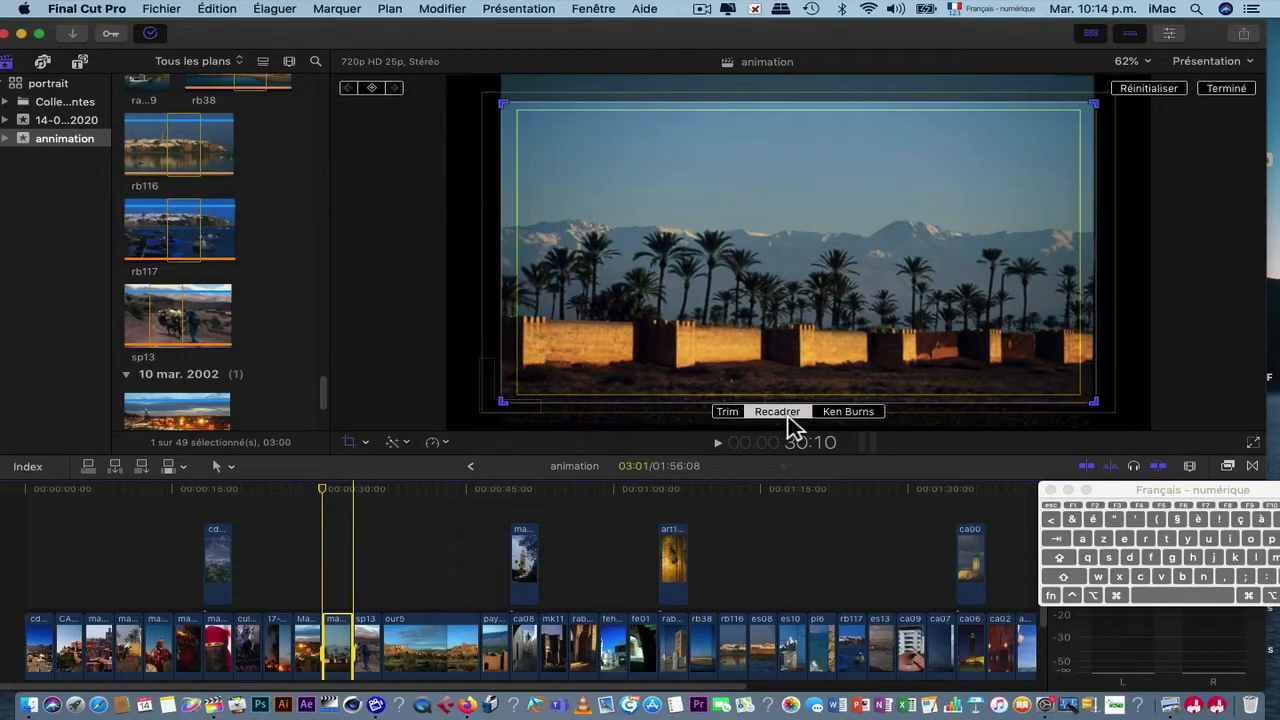
pyautogui.click(1228, 89)
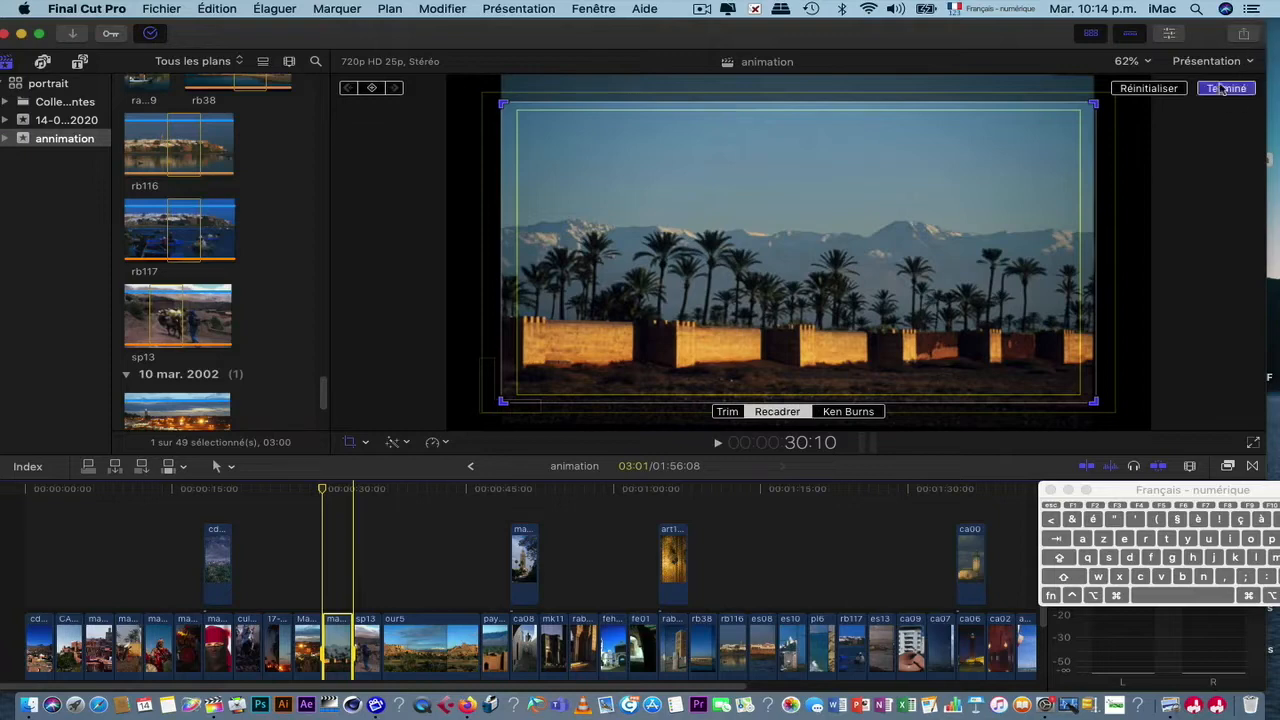
# Step: Crop the sp13 loaded mule photo with Recadrer and validate it
pyautogui.press('Down')
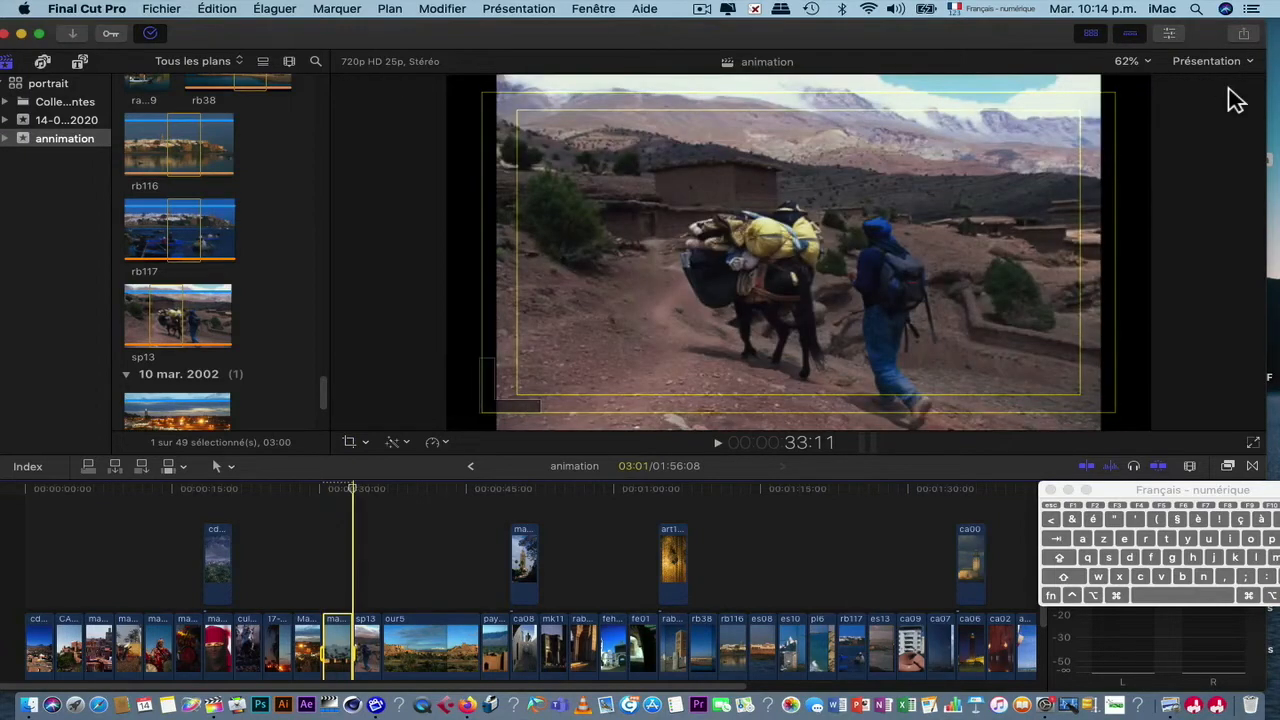
pyautogui.press('x')
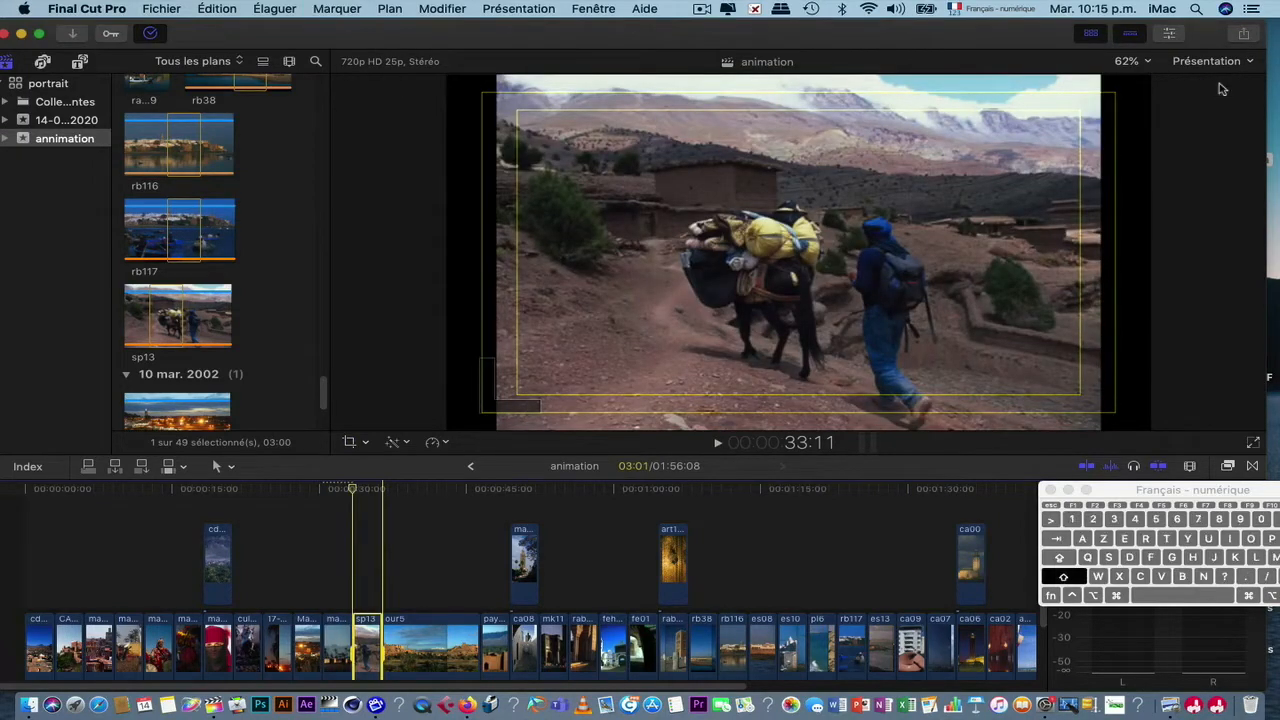
pyautogui.hotkey('shift', 'c')
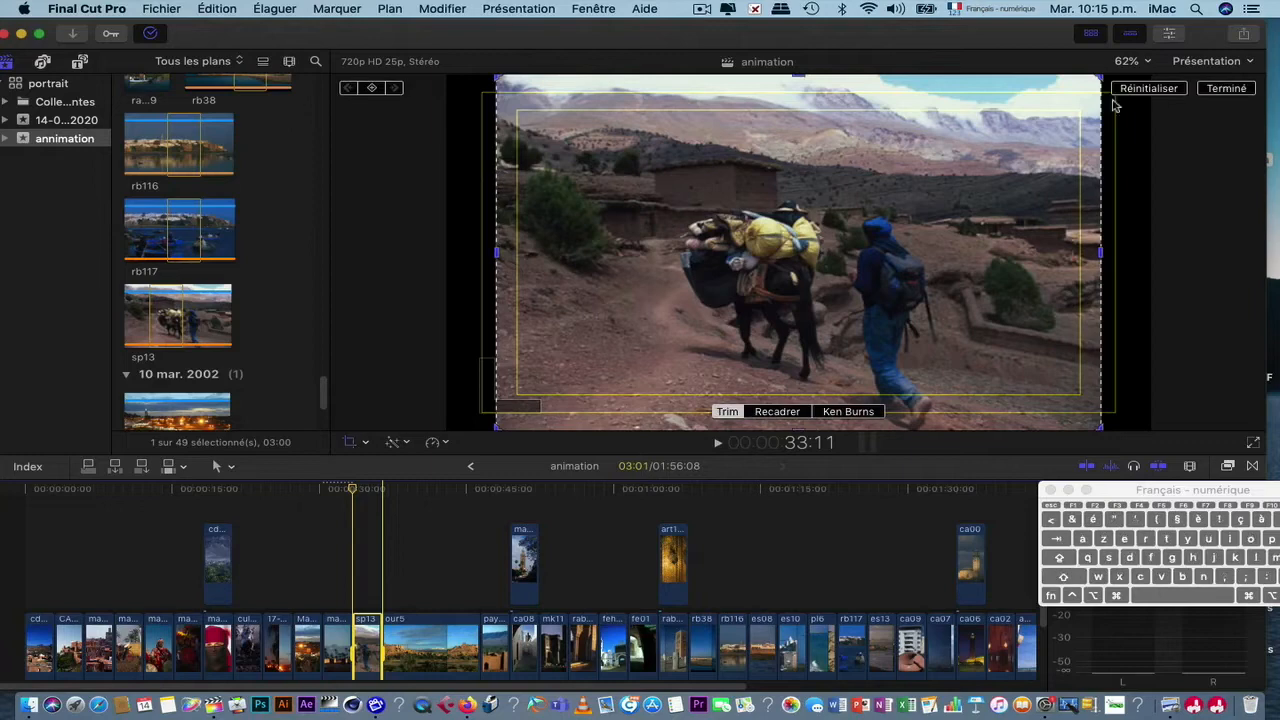
pyautogui.click(800, 411)
pyautogui.click(1245, 88)
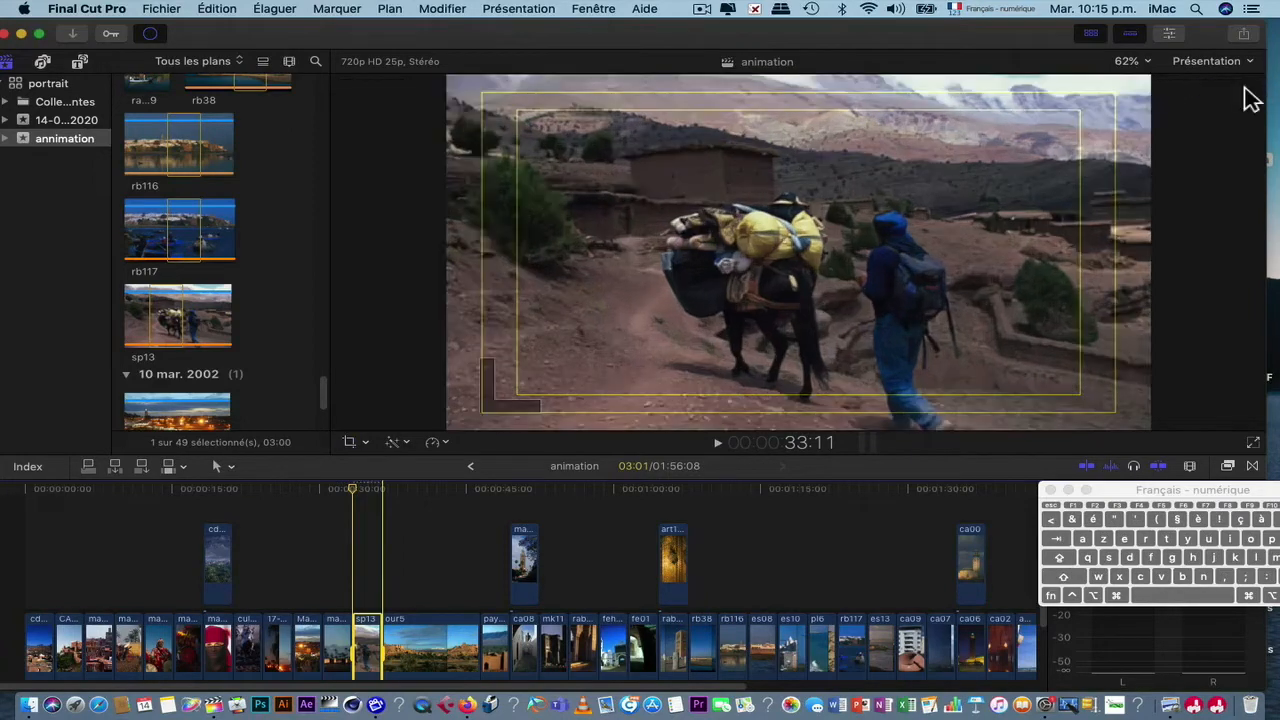
# Step: Crop the 10-second our5 kasbah photo with Recadrer and validate it
pyautogui.press('Down')
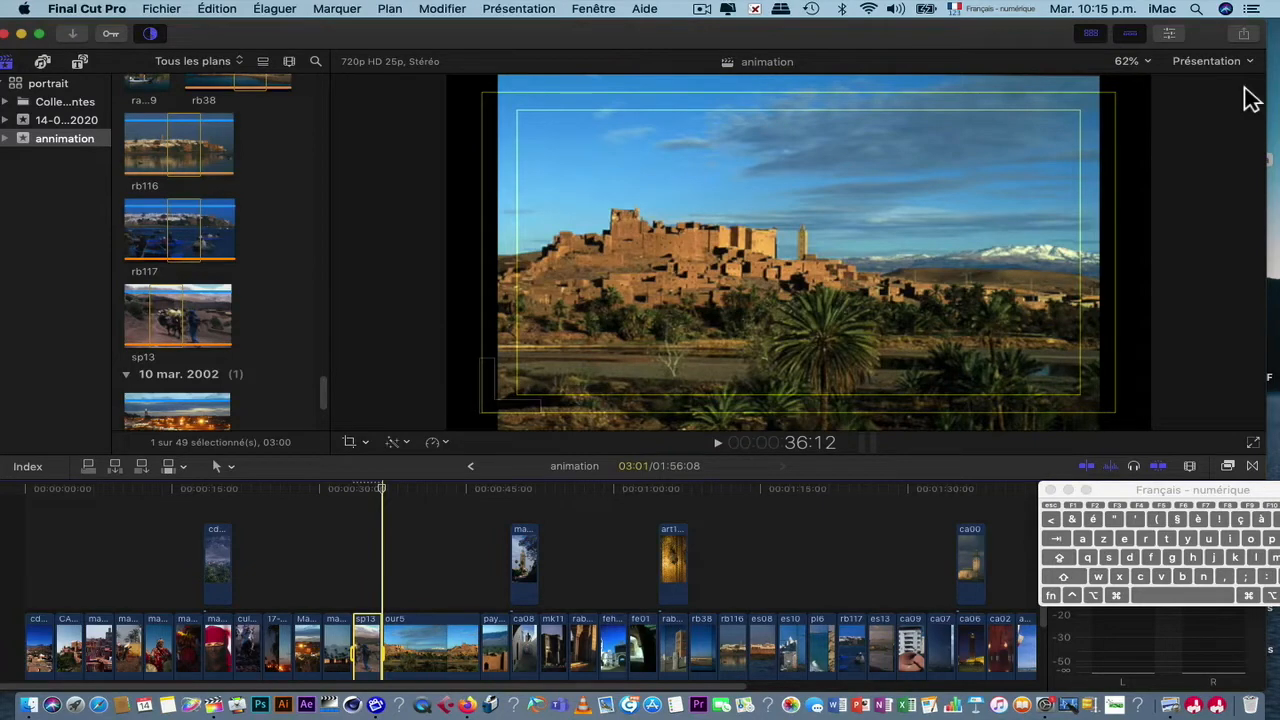
pyautogui.press('x')
pyautogui.press('shift')
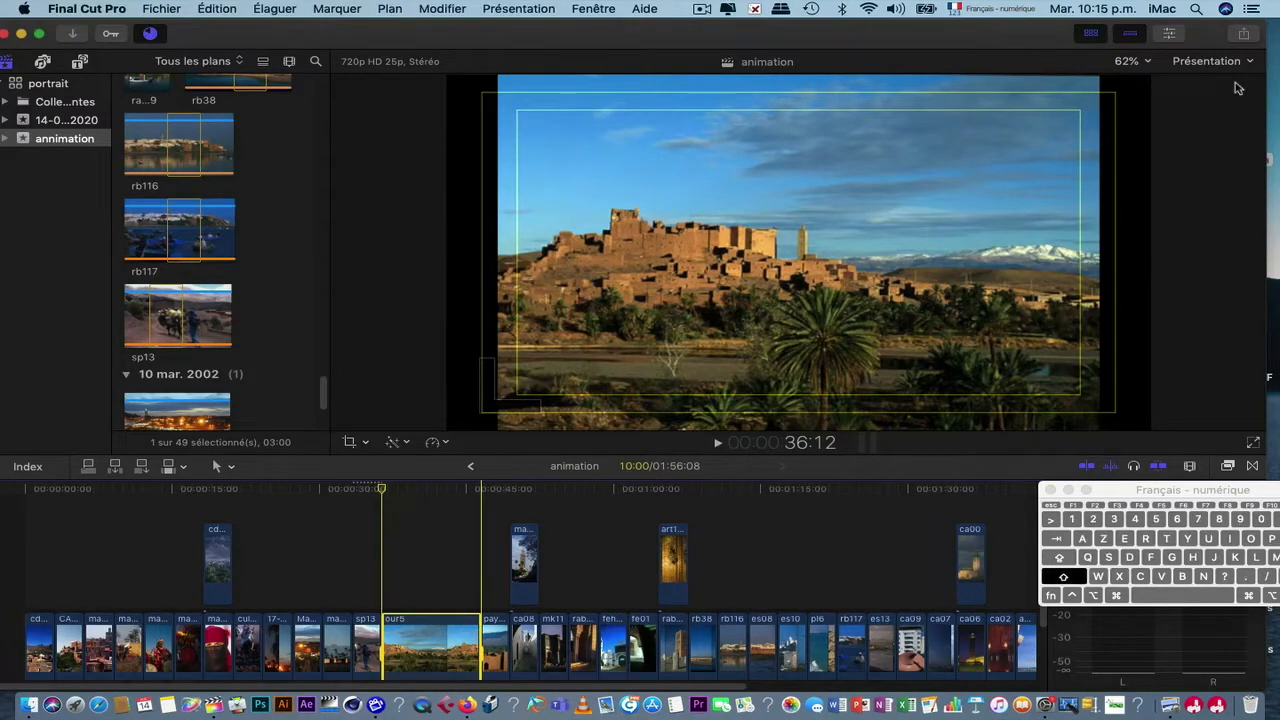
pyautogui.hotkey('shift', 'c')
pyautogui.click(780, 413)
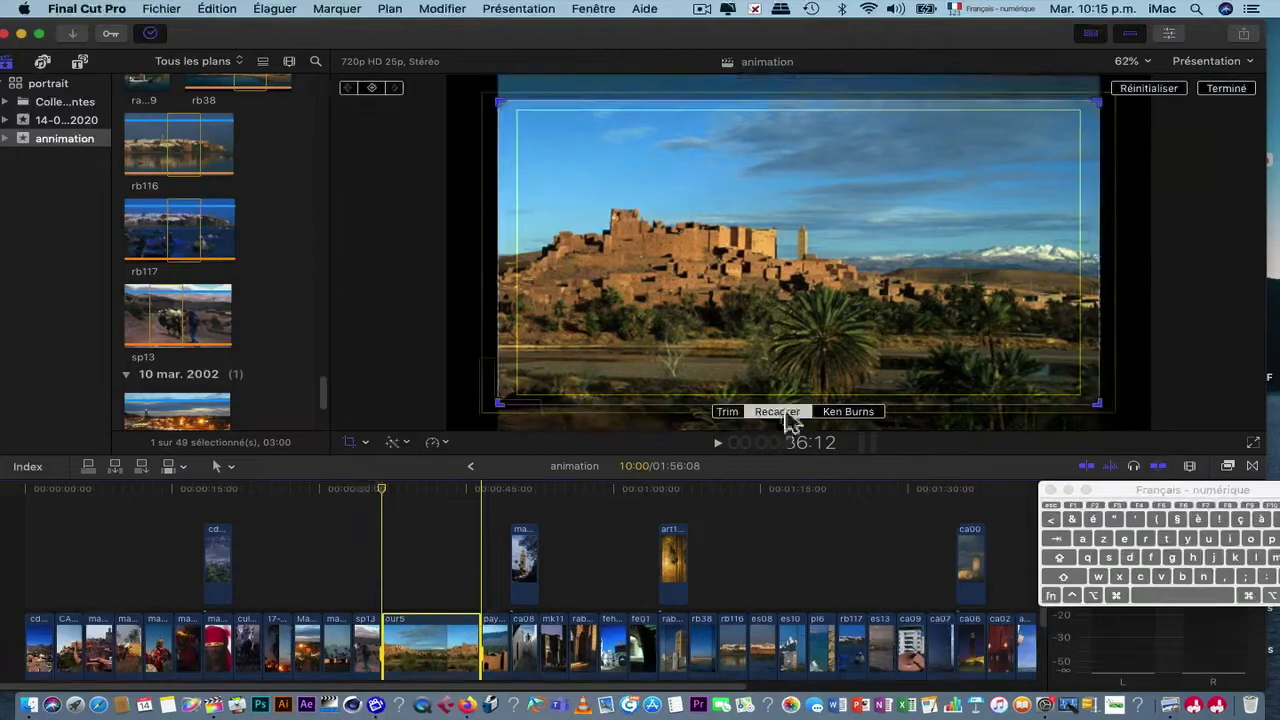
pyautogui.click(1227, 89)
# Step: Crop the mk11 monumental gate photo with Recadrer and validate it
pyautogui.press('Down')
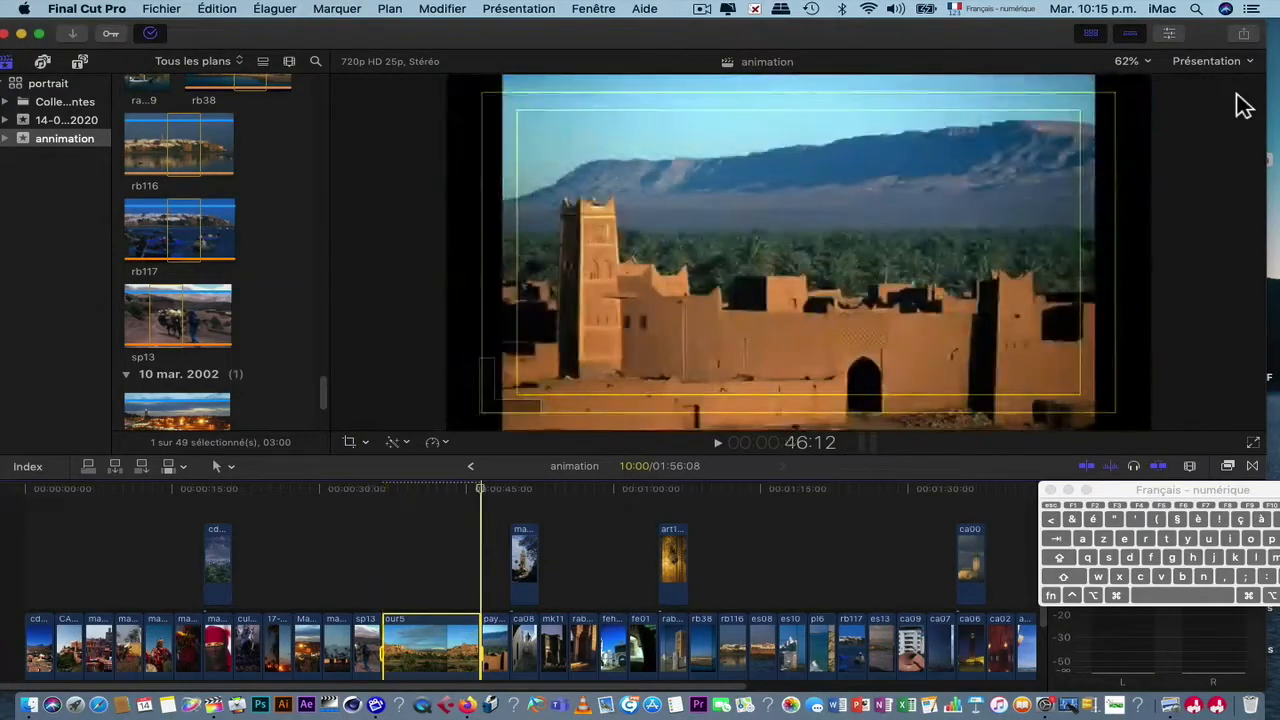
pyautogui.hotkey('shift', 'c')
pyautogui.click(555, 648)
pyautogui.hotkey('shift', 'c')
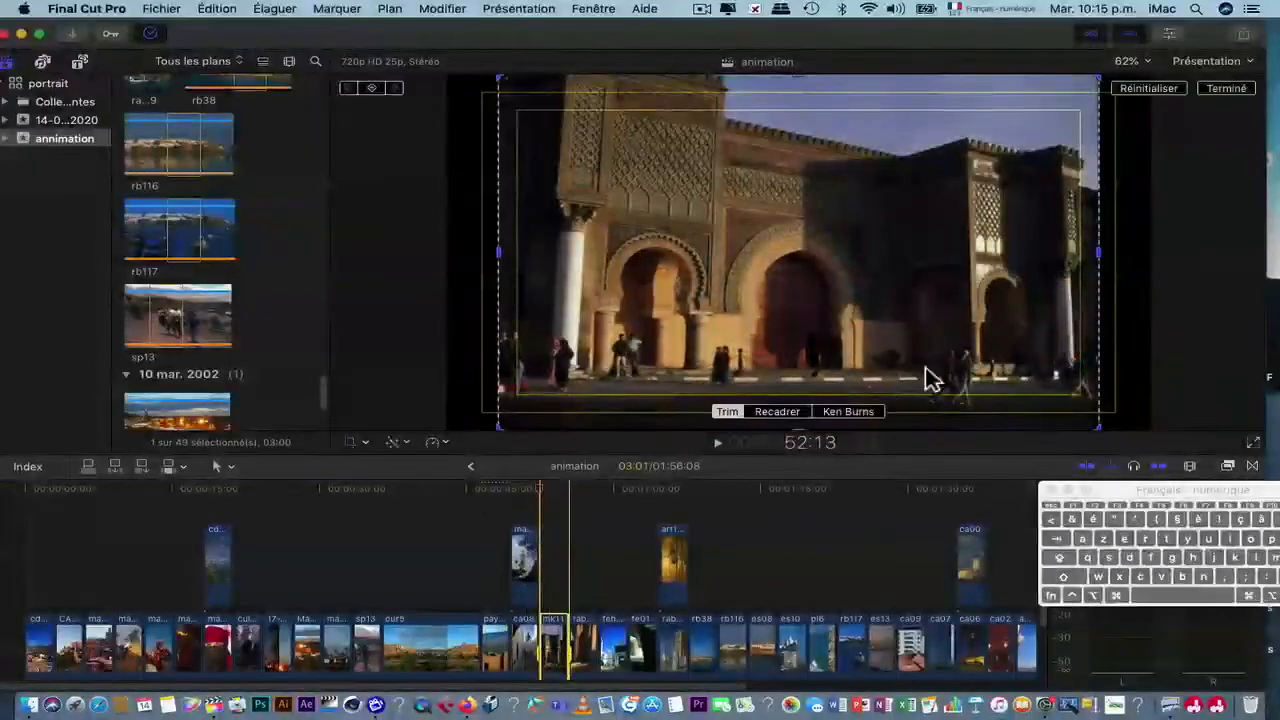
pyautogui.click(780, 413)
pyautogui.click(1227, 89)
# Step: Apply the Recadrer crop to the photo that follows mk11 in the timeline and validate it
pyautogui.hscroll(1, 625, 580)
pyautogui.click(545, 633)
pyautogui.hotkey('shift', 'c')
pyautogui.click(780, 413)
pyautogui.click(1227, 89)
# Step: Delete the portrait-format photo of the white street and arched gate at 58:14 from the timeline
pyautogui.click(568, 588)
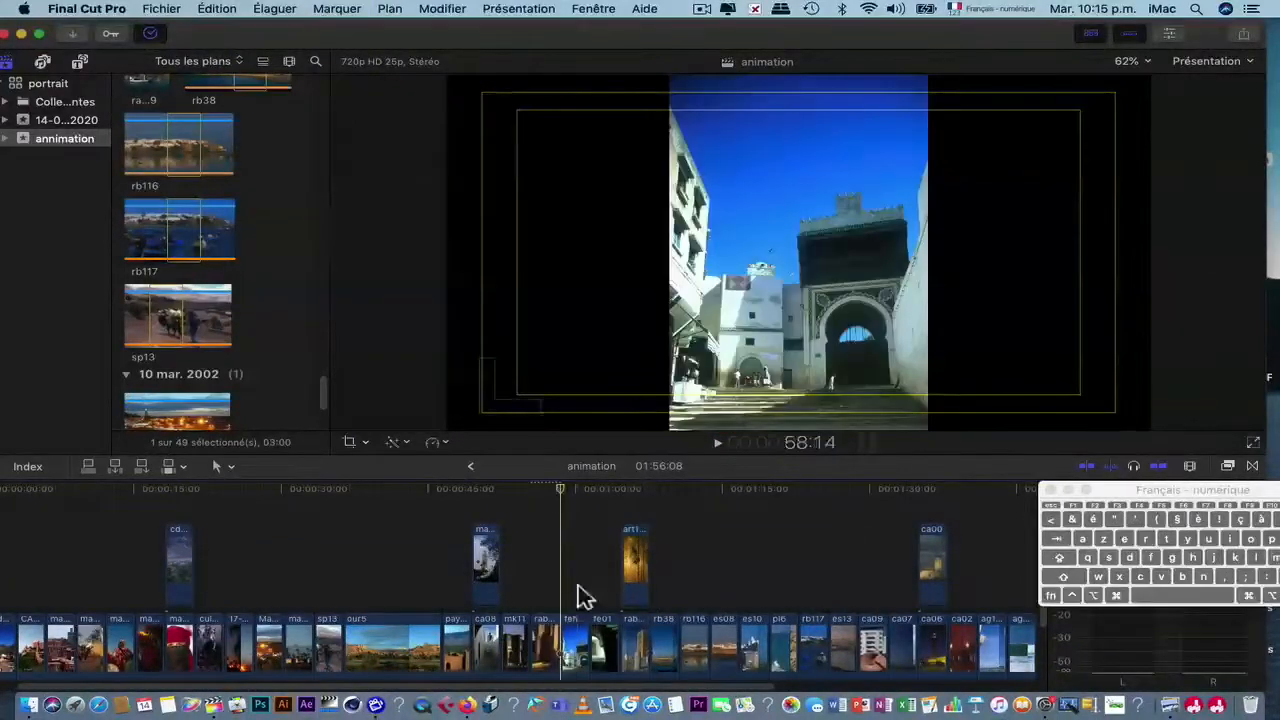
pyautogui.press('x')
pyautogui.press('Delete')
# Step: Crop the fe01 photo and the rb38 coastline photo with Recadrer, validating each one
pyautogui.press('x')
pyautogui.hotkey('shift', 'c')
pyautogui.click(780, 413)
pyautogui.click(1227, 89)
pyautogui.click(636, 635)
pyautogui.hotkey('shift', 'c')
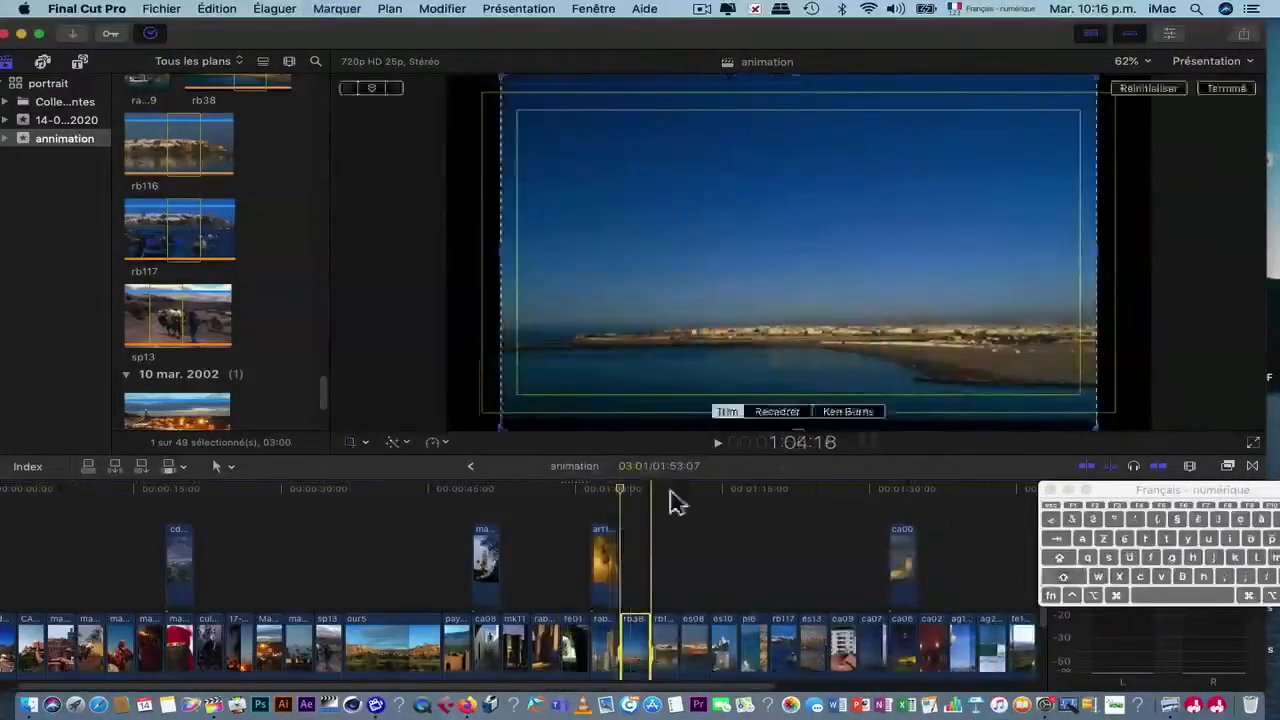
pyautogui.click(780, 413)
pyautogui.click(1227, 89)
# Step: Crop the rb116 photo and the es08 seaside ramparts photo with Recadrer, validating each one
pyautogui.click(668, 635)
pyautogui.hotkey('shift', 'c')
pyautogui.click(780, 413)
pyautogui.click(1227, 89)
pyautogui.click(695, 636)
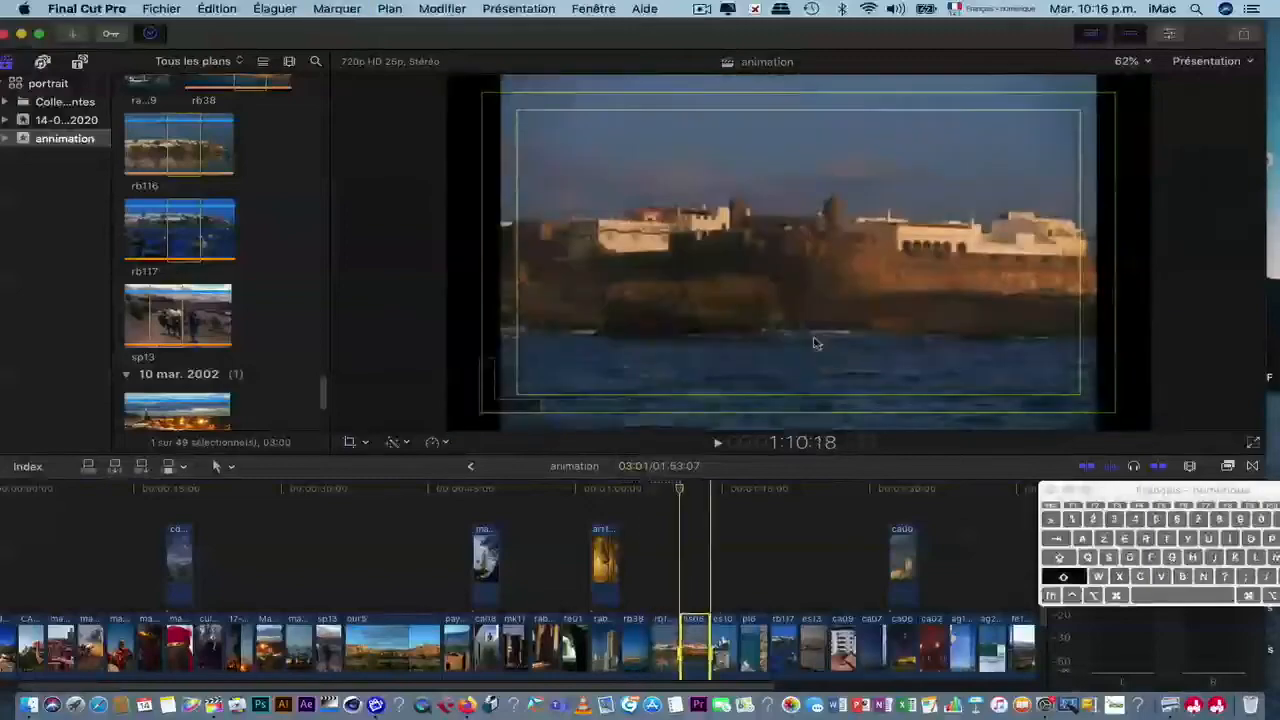
pyautogui.hotkey('shift', 'c')
pyautogui.click(780, 413)
pyautogui.click(1229, 91)
# Step: Crop the es10 photo and the pl6 rocky coast photo with Recadrer, validating each one
pyautogui.click(725, 636)
pyautogui.click(1227, 89)
pyautogui.press('Down')
pyautogui.hscroll(5, 580, 583)
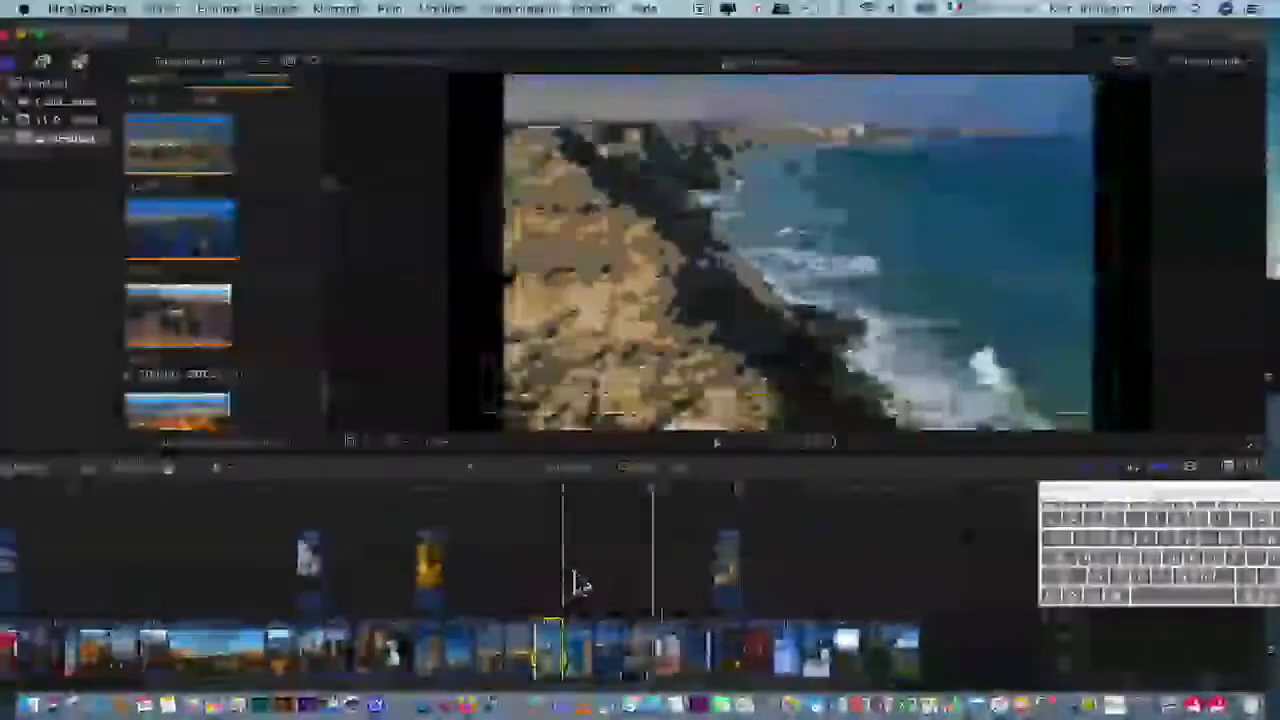
pyautogui.press('x')
pyautogui.hotkey('shift', 'c')
pyautogui.click(780, 413)
pyautogui.click(1218, 89)
# Step: Crop the rb117 rowing boats photo with Recadrer and validate it
pyautogui.press('Down')
pyautogui.press('x')
pyautogui.hotkey('shift', 'c')
pyautogui.click(780, 413)
pyautogui.click(1227, 89)
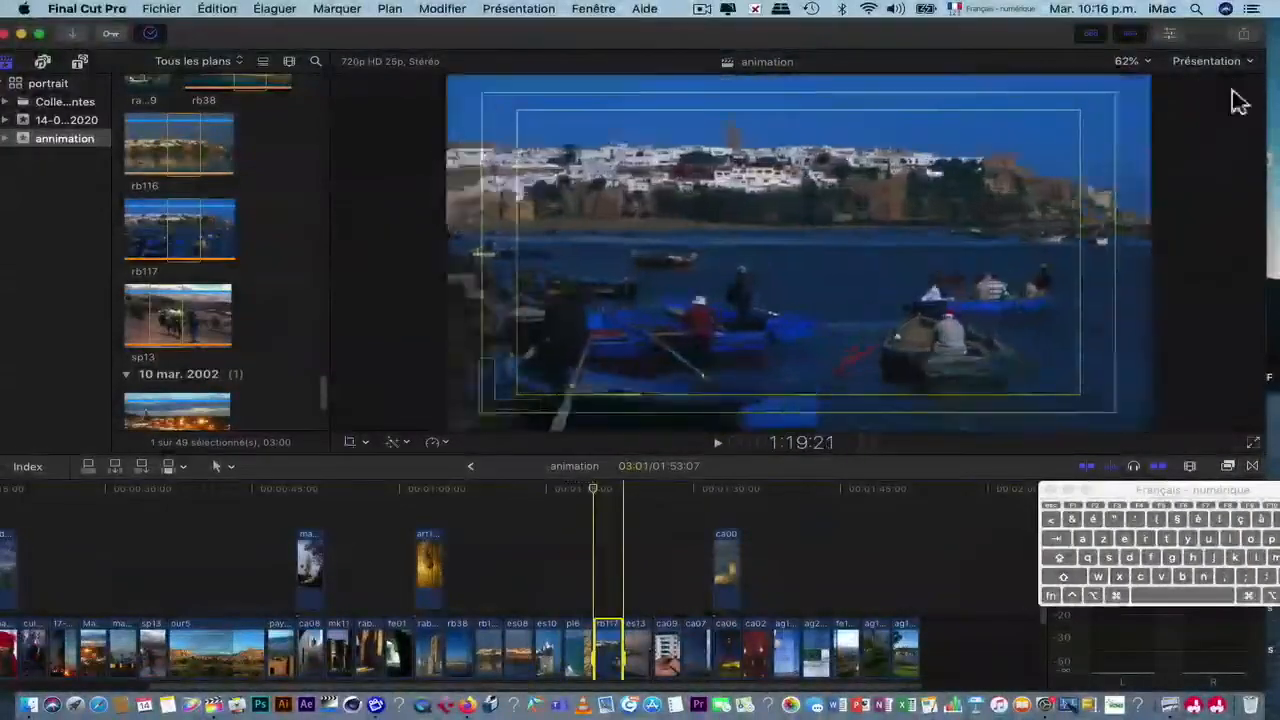
# Step: Crop the clips after rb117 one by one along the main storyline, up to the clip before the parachute shot
pyautogui.press('Down')
pyautogui.press('x')
pyautogui.hotkey('shift', 'c')
pyautogui.click(780, 413)
pyautogui.click(1230, 90)
pyautogui.press('Down')
pyautogui.press('x')
pyautogui.hotkey('shift', 'c')
pyautogui.click(780, 413)
pyautogui.click(1240, 88)
pyautogui.press('Down')
pyautogui.press('x')
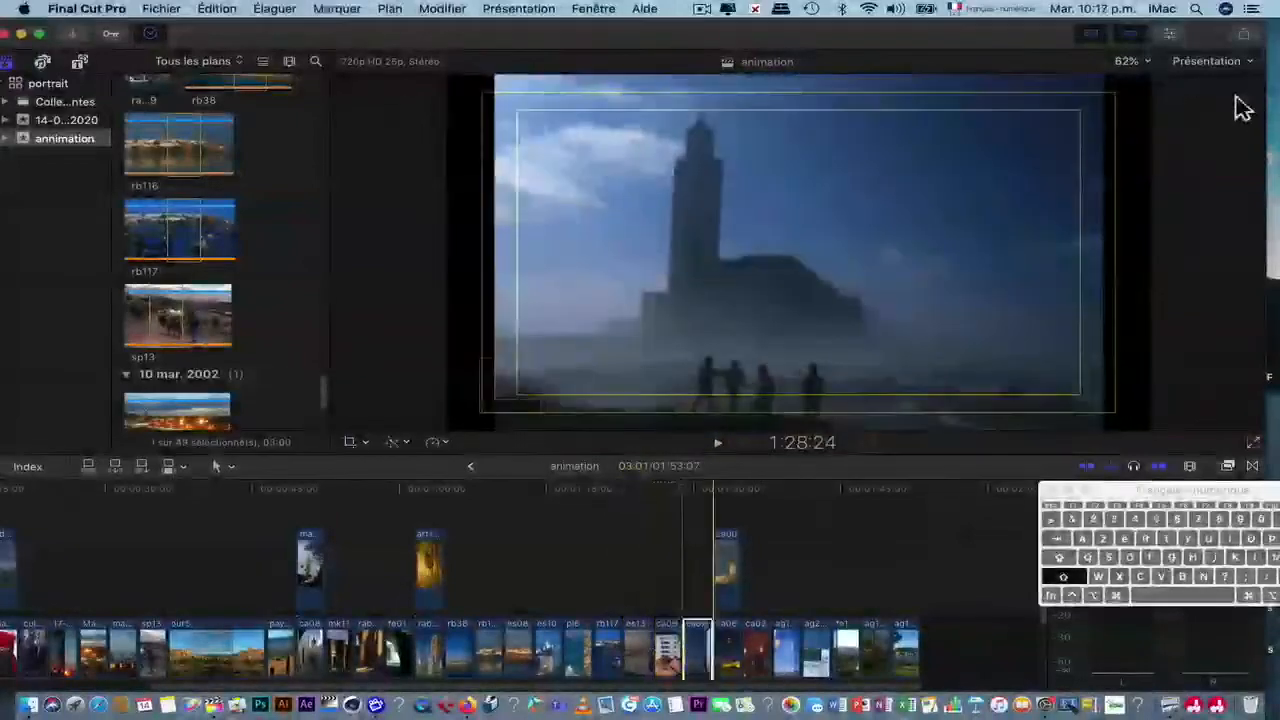
pyautogui.press('Down')
pyautogui.press('x')
# Step: Crop the last five clips of the main storyline one by one, starting with the parachute shot, and return to the timeline's beginning
pyautogui.press('Down')
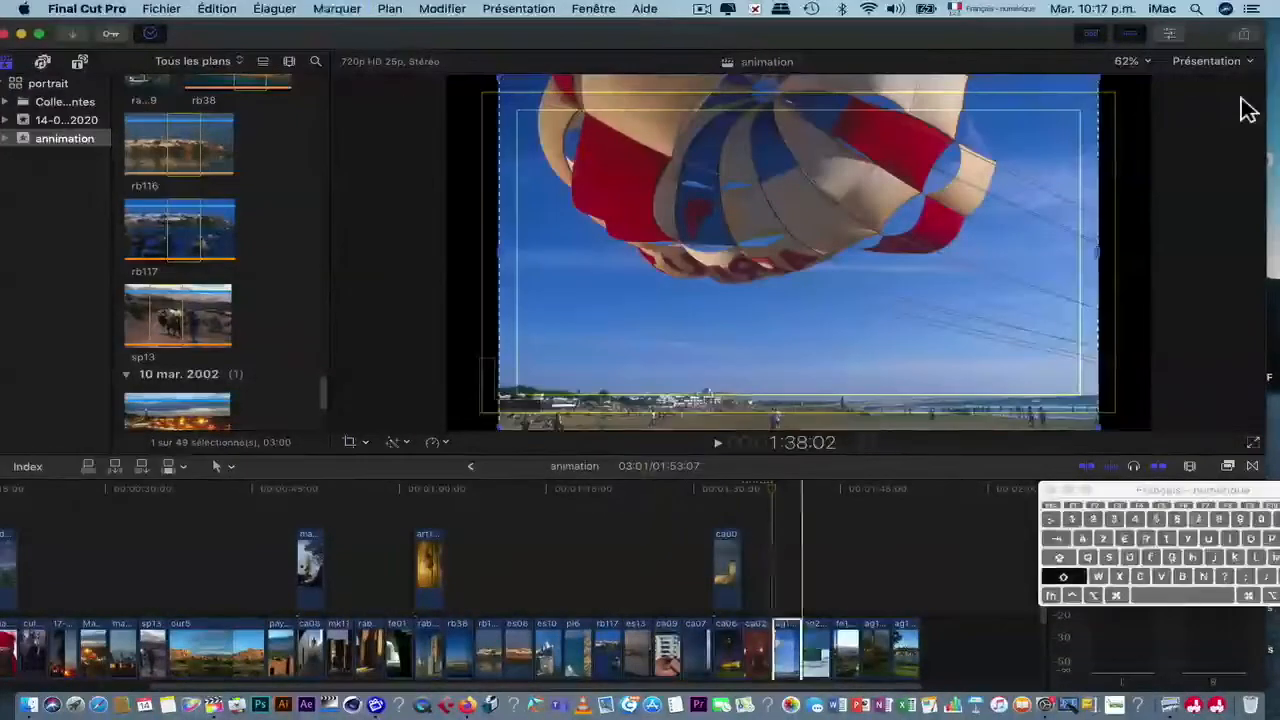
pyautogui.hotkey('shift', 'c')
pyautogui.click(1235, 89)
pyautogui.press('Down')
pyautogui.hotkey('shift', 'c')
pyautogui.click(1243, 89)
pyautogui.press('Down')
pyautogui.hotkey('shift', 'c')
pyautogui.click(1235, 89)
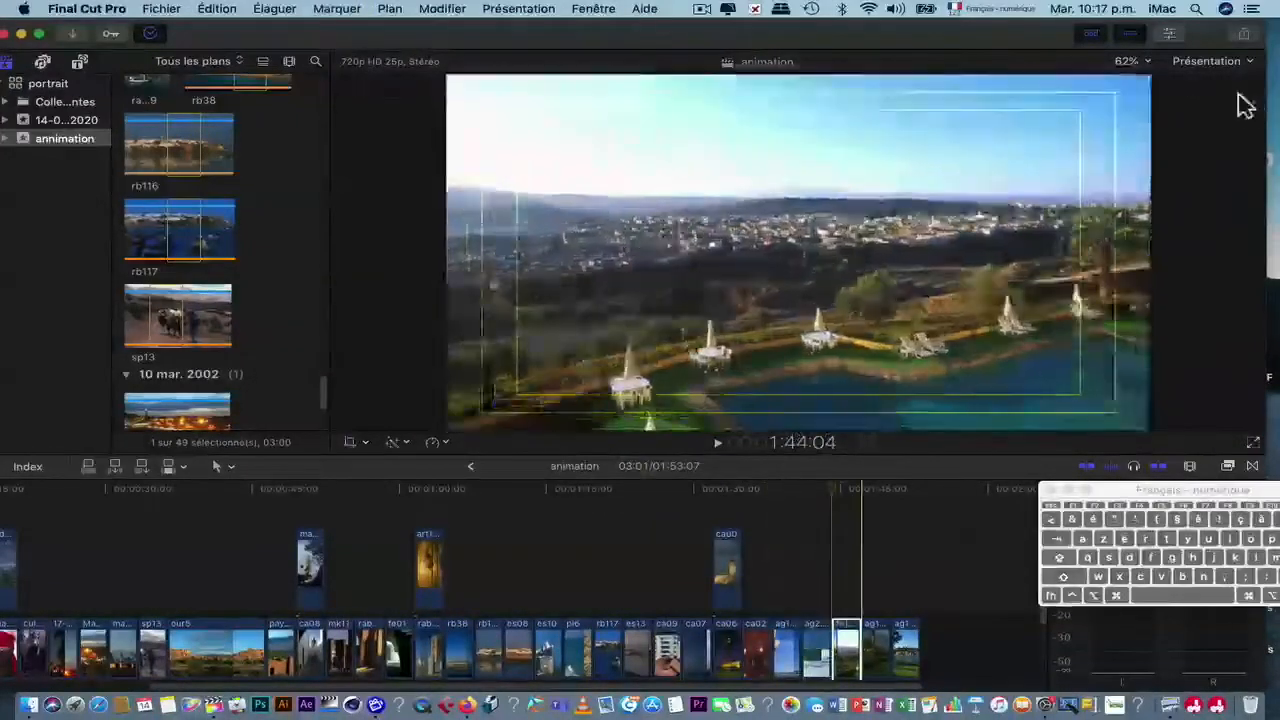
pyautogui.press('Down')
pyautogui.hotkey('shift', 'c')
pyautogui.click(1240, 89)
pyautogui.press('Down')
pyautogui.hotkey('shift', 'c')
pyautogui.click(1240, 89)
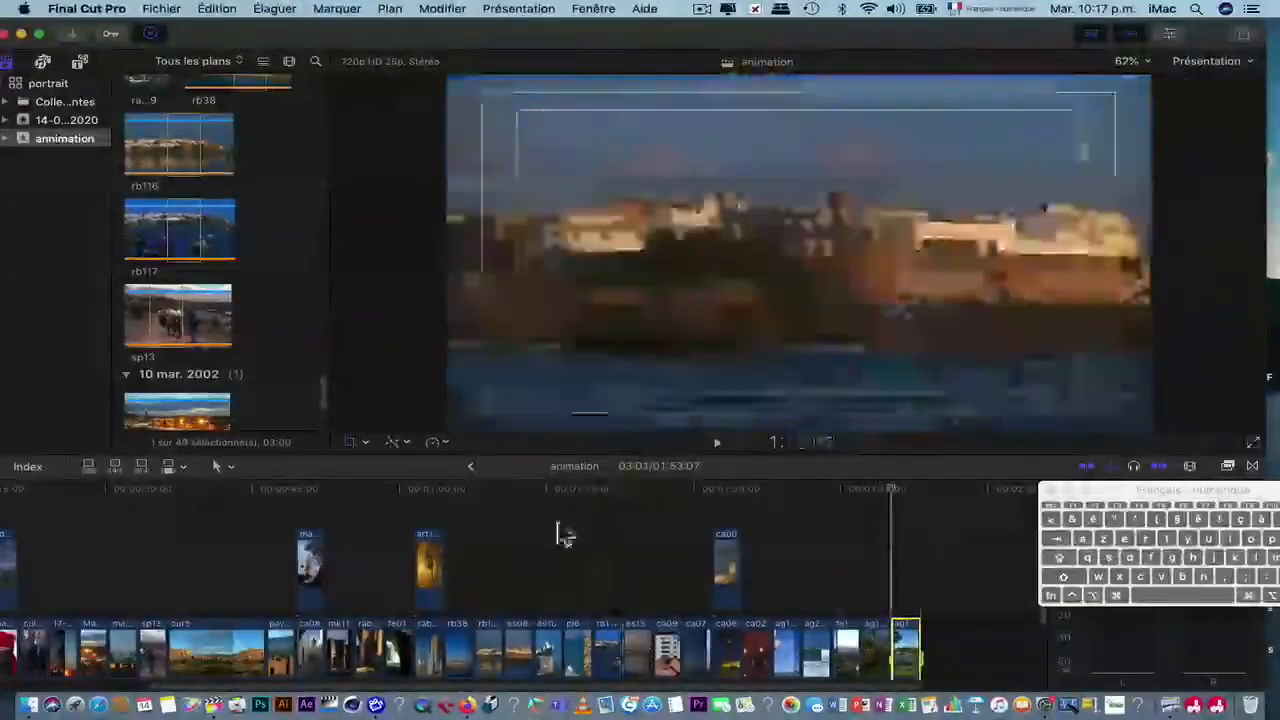
pyautogui.hscroll(-5, 487, 547)
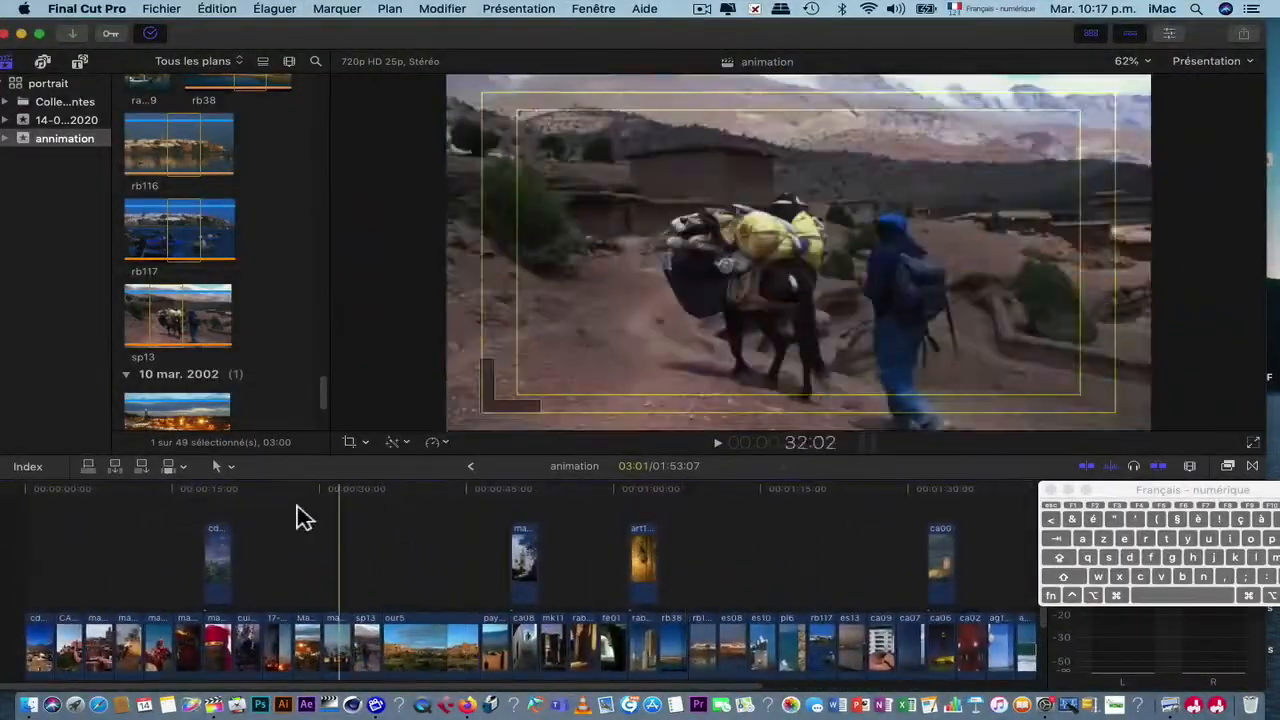
pyautogui.click(124, 521)
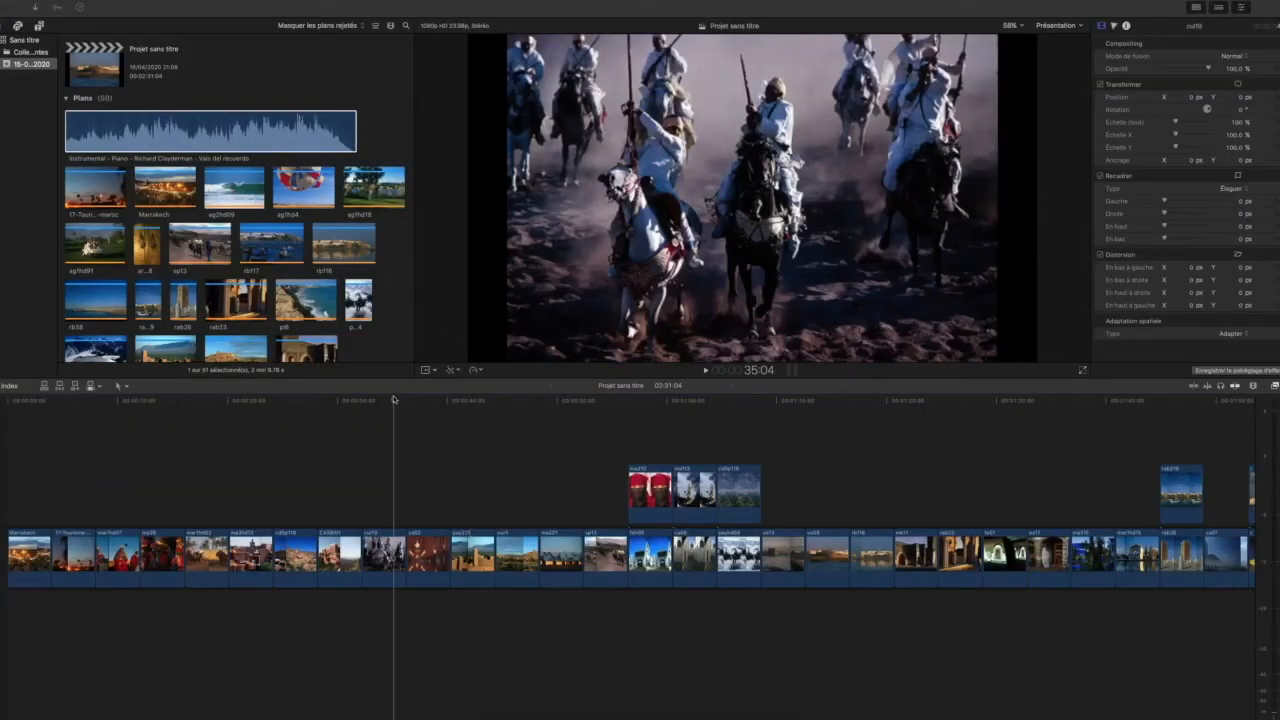
# Step: Connect the instrumental piano track beneath the photos at the project start and return the playhead to the beginning
pyautogui.click(393, 403)
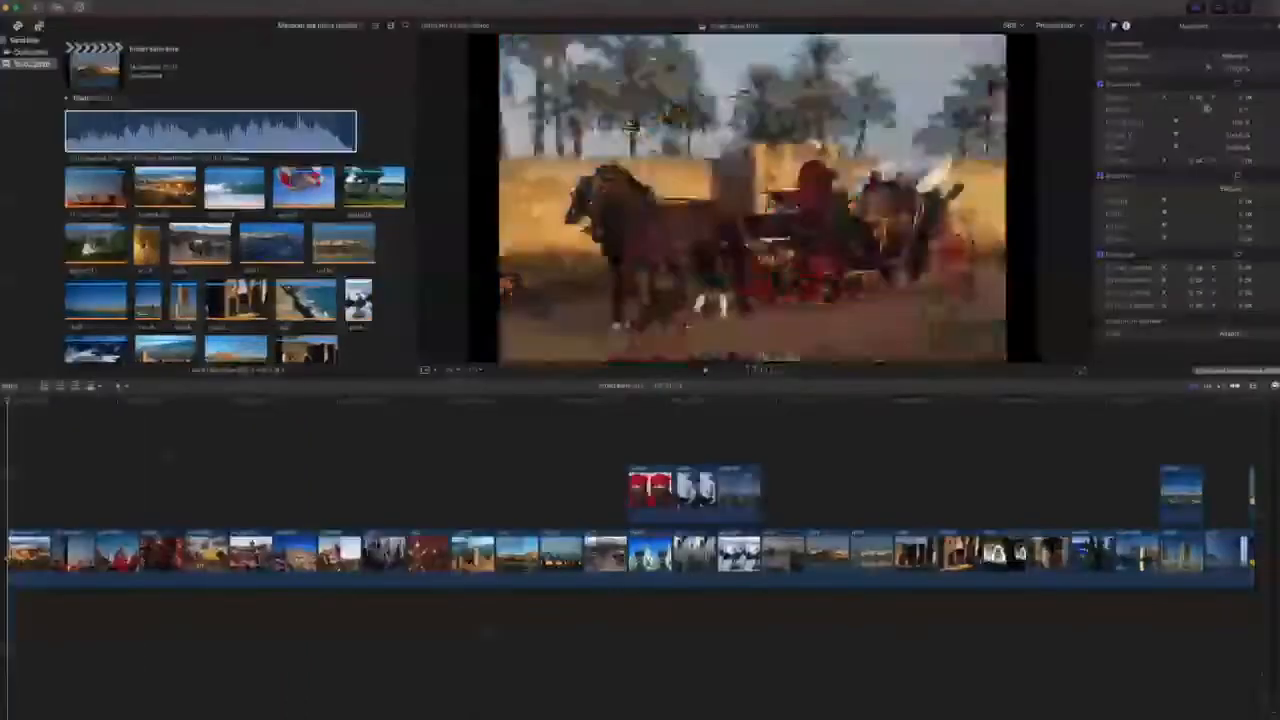
pyautogui.click(167, 129)
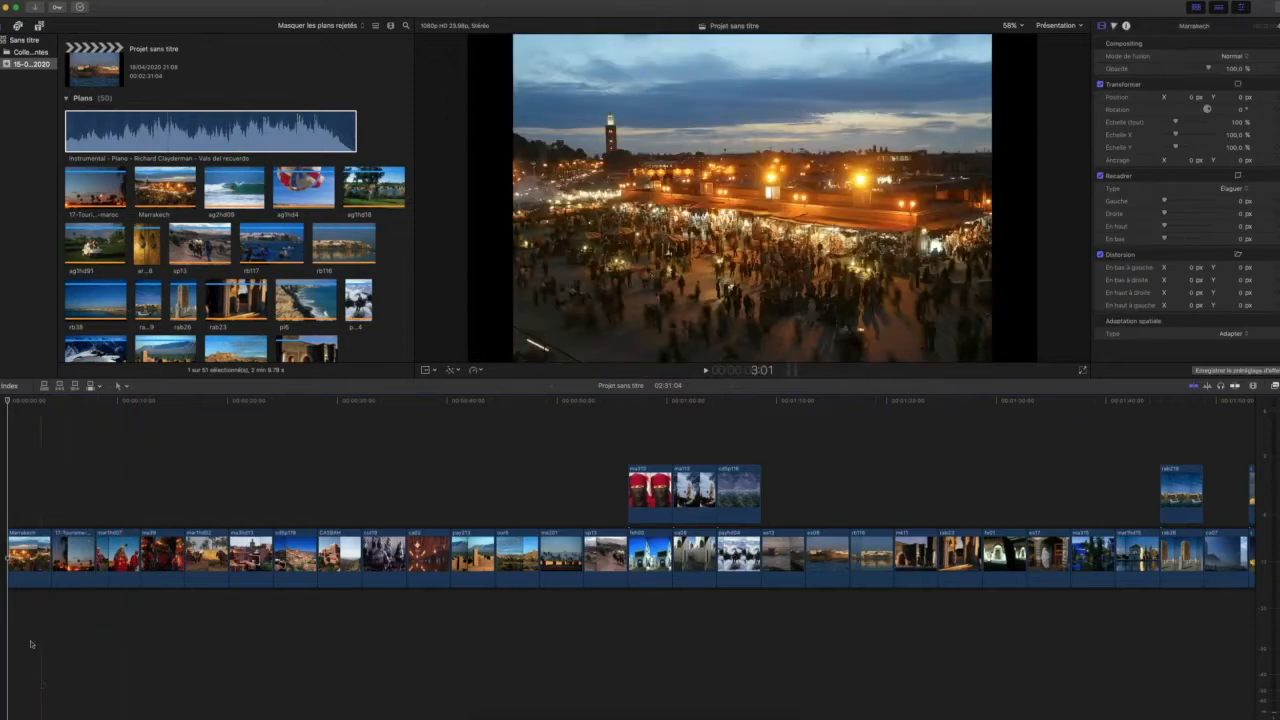
pyautogui.click(212, 133)
pyautogui.press('q')
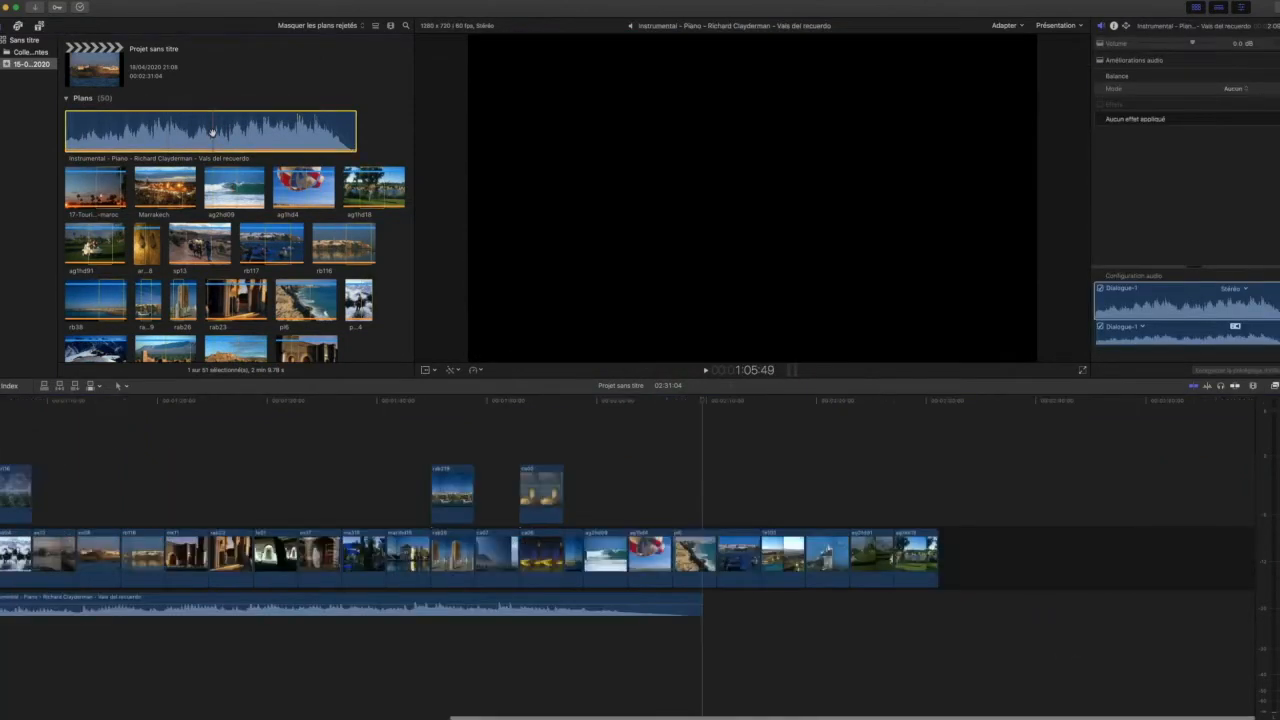
pyautogui.hscroll(-15, 325, 483)
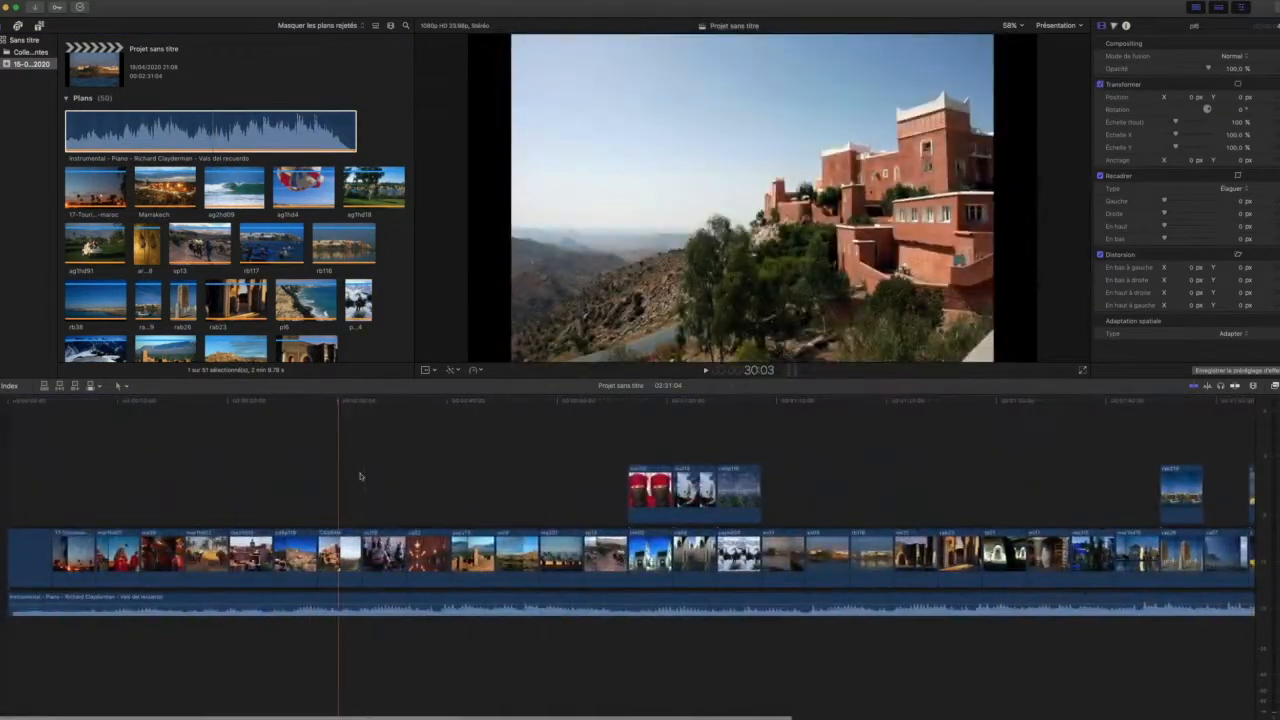
pyautogui.press('Up')
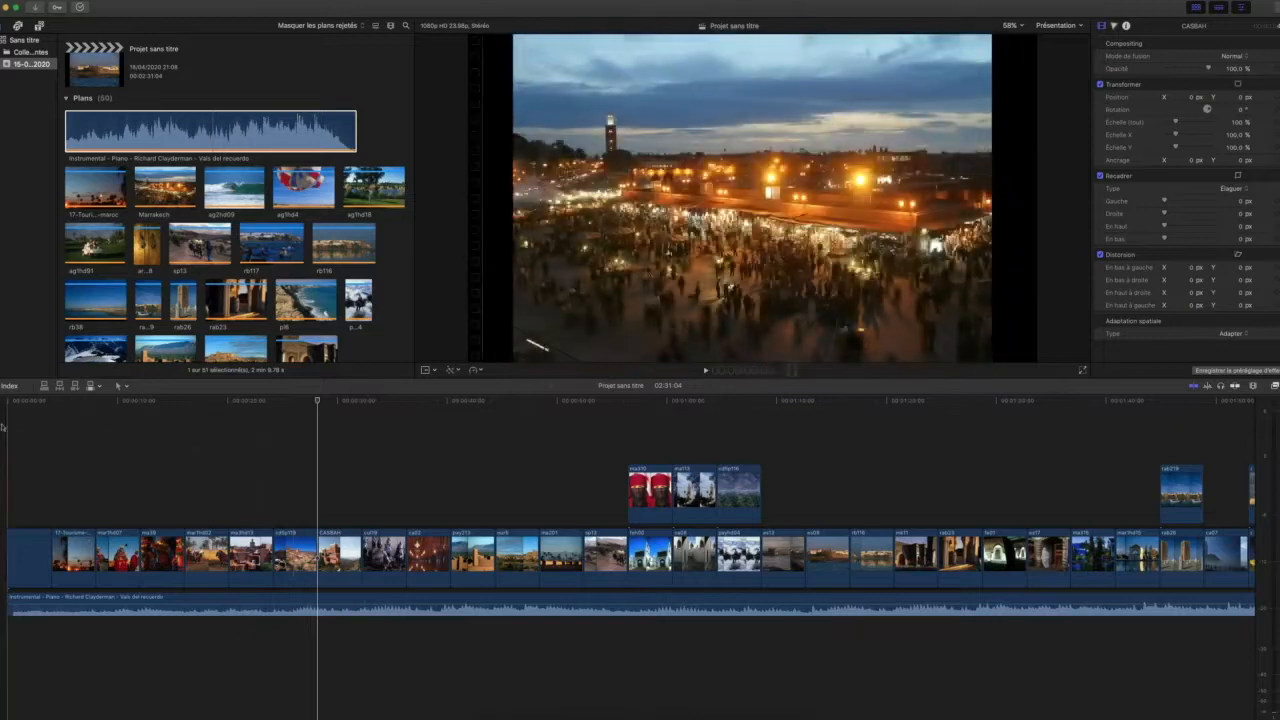
pyautogui.click(10, 407)
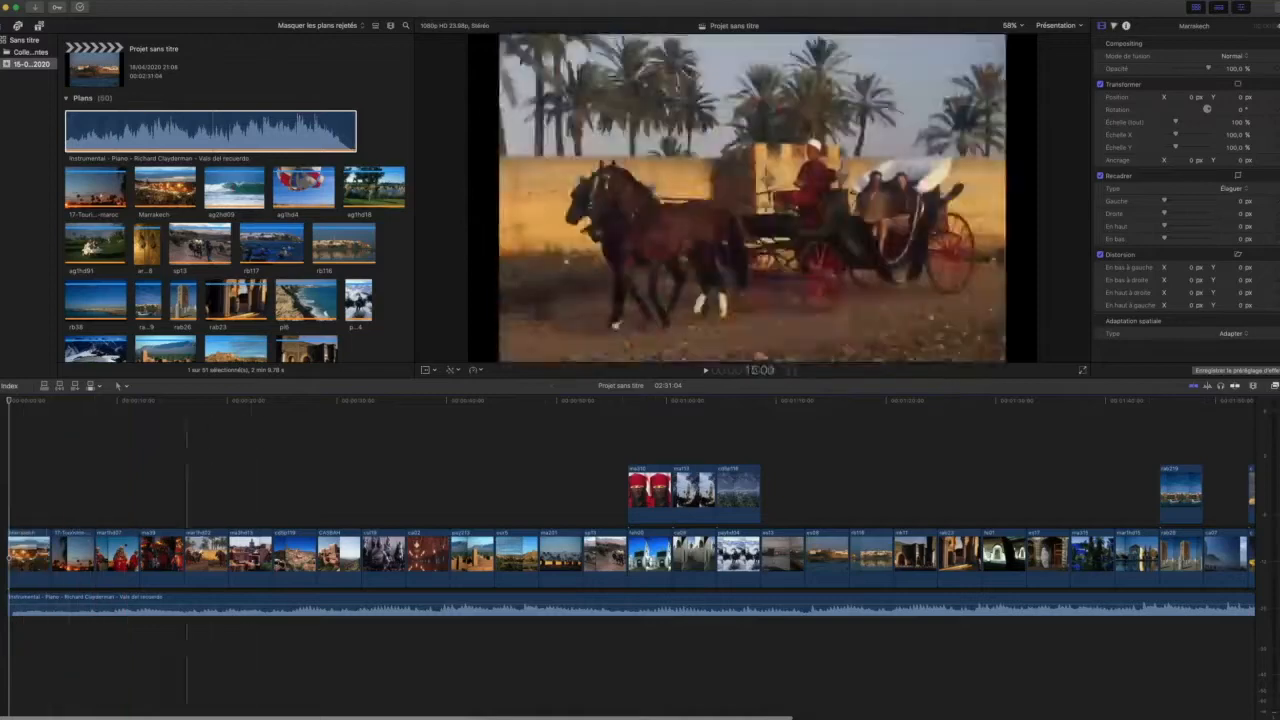
# Step: Change the timeline clip appearance to show larger audio waveforms and smaller filmstrips
pyautogui.click(116, 603)
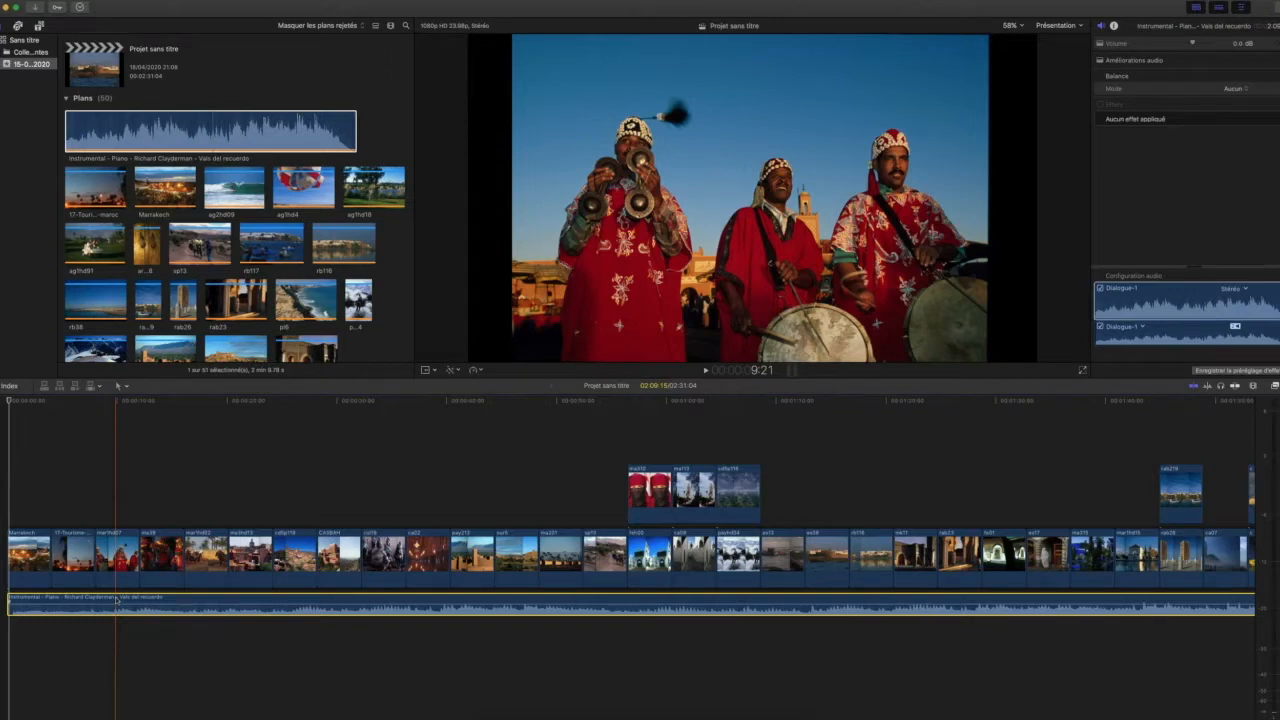
pyautogui.click(1253, 386)
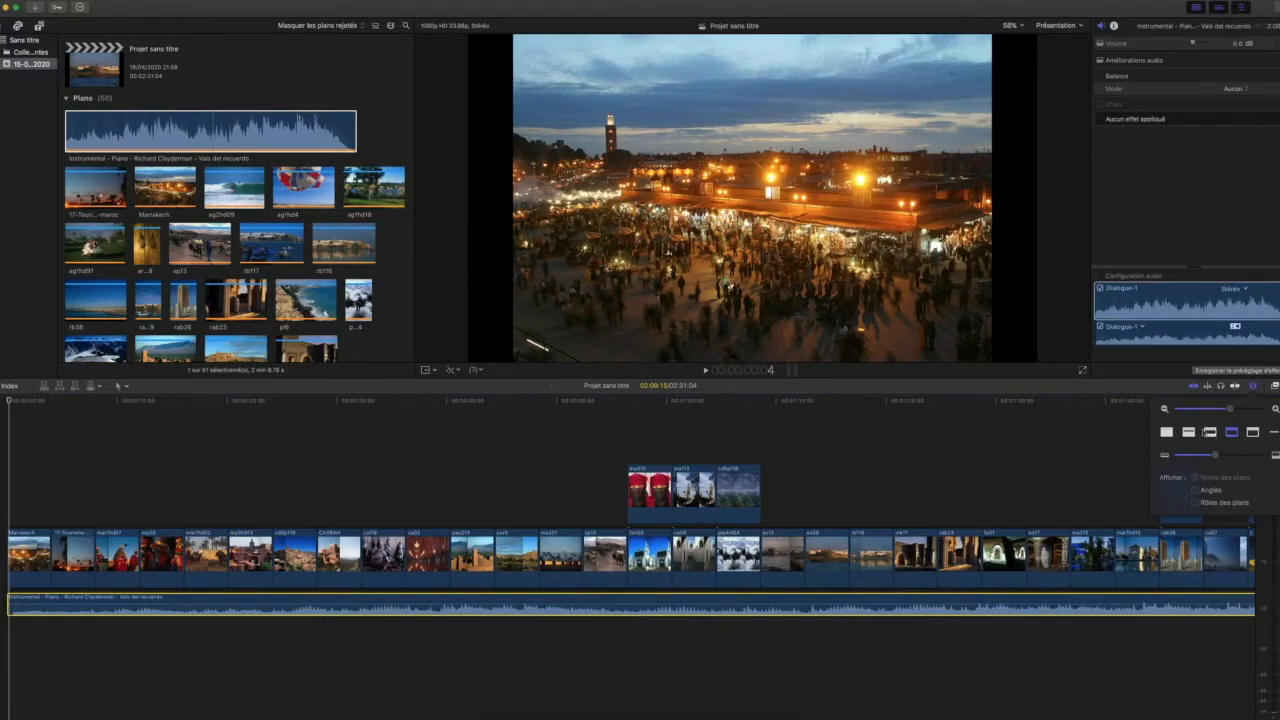
pyautogui.click(1210, 432)
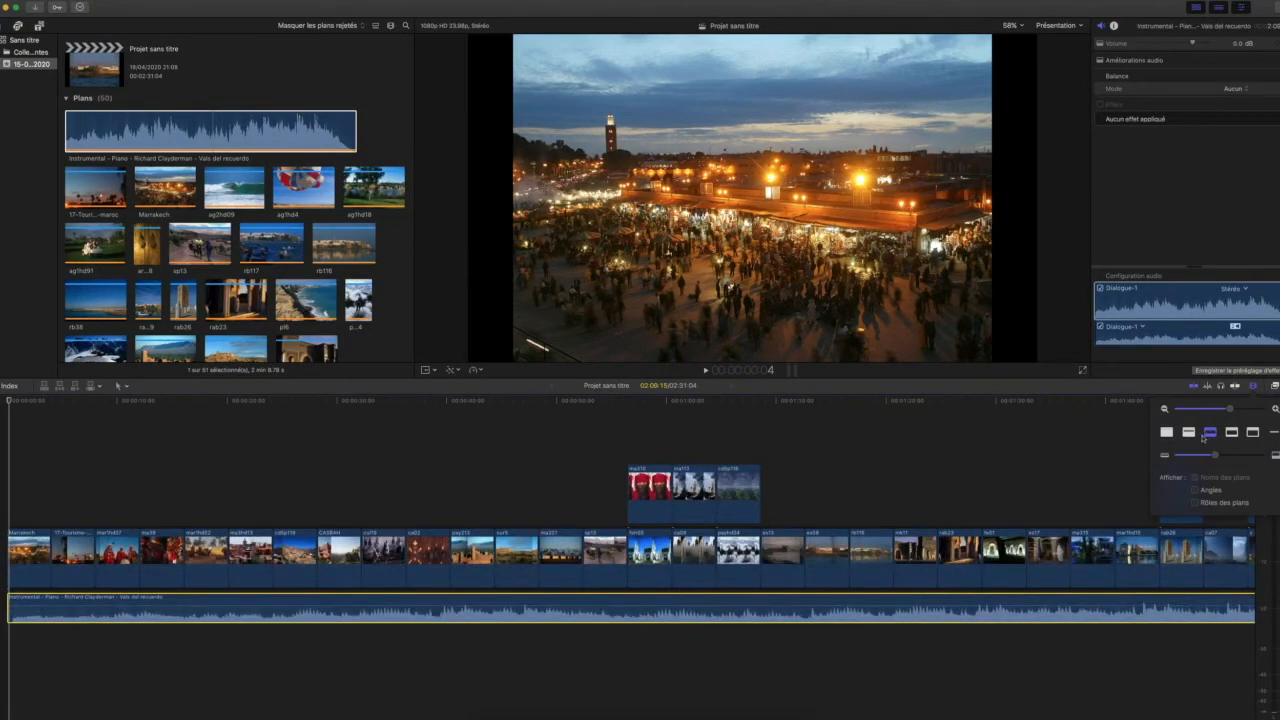
pyautogui.click(1189, 432)
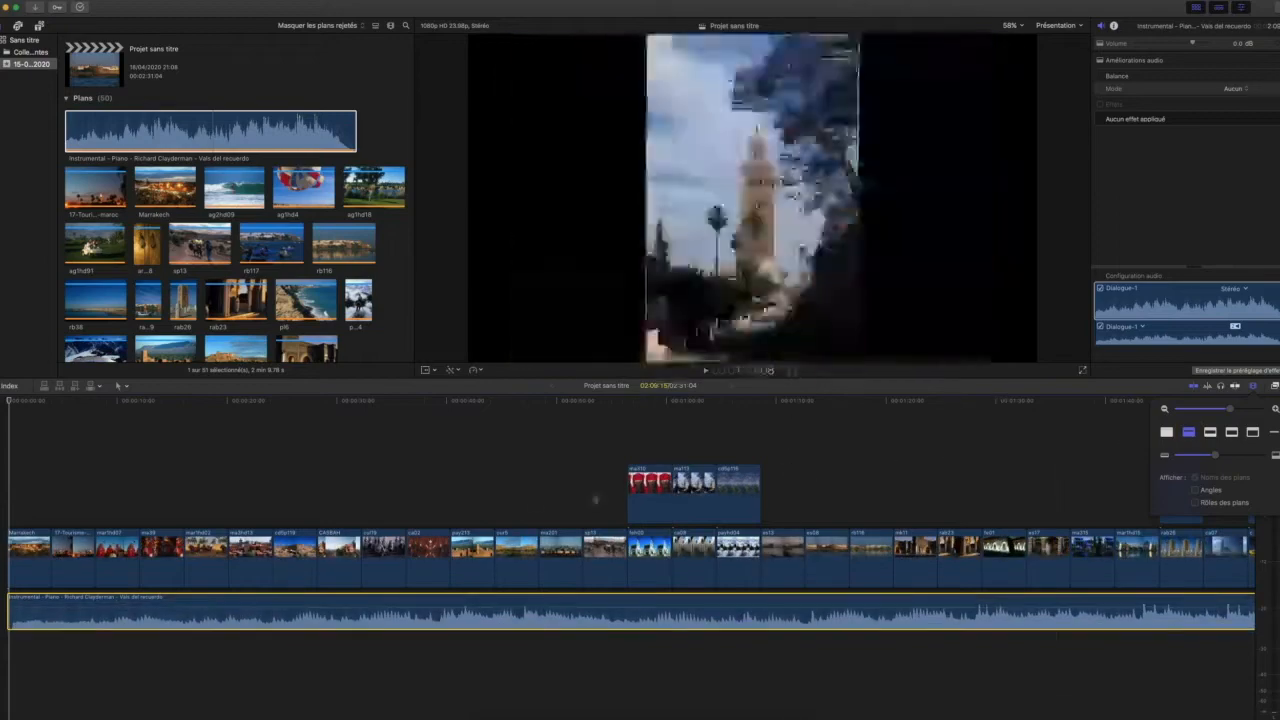
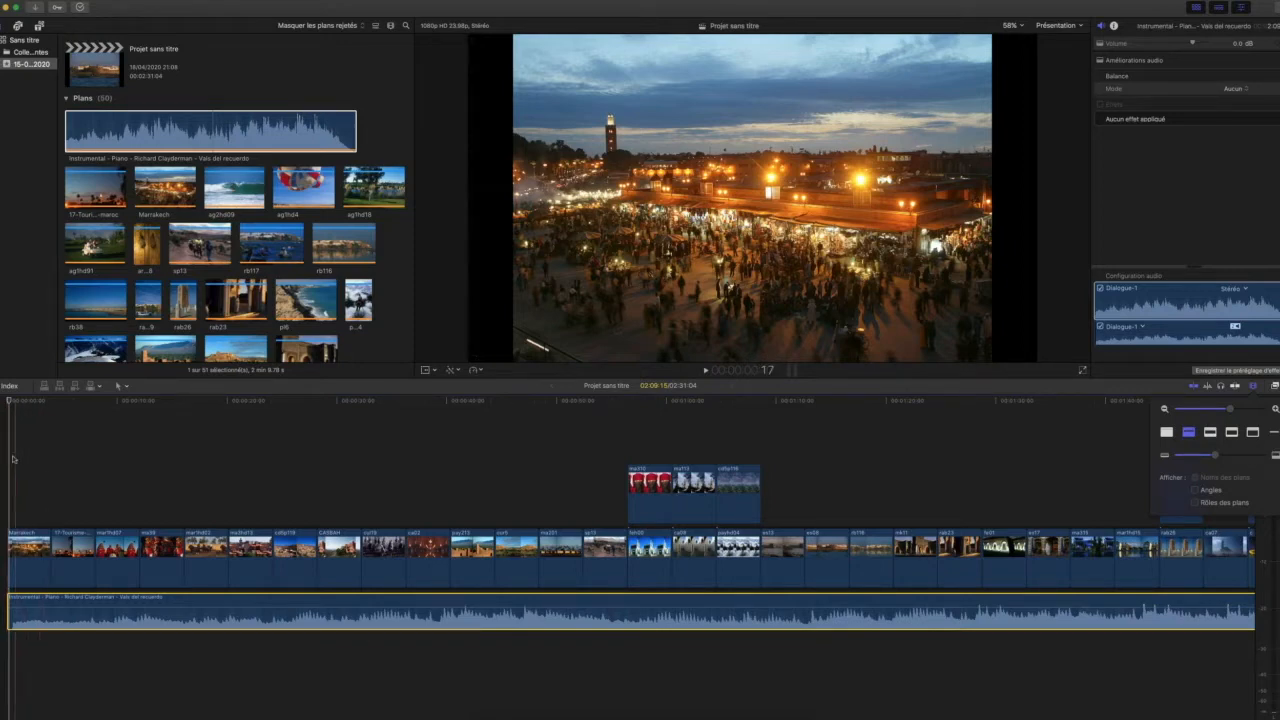
# Step: Play the opening of the project several times and listen for the first rhythm changes in the music
pyautogui.press('space')
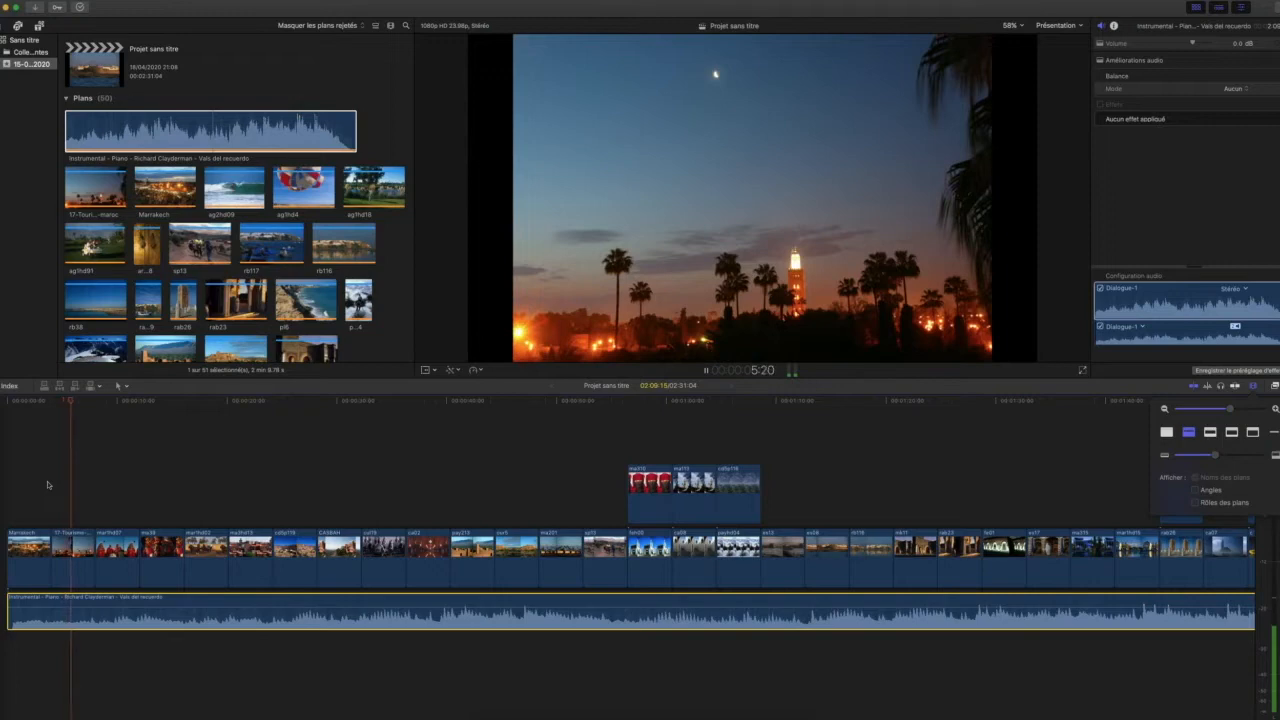
pyautogui.press('space')
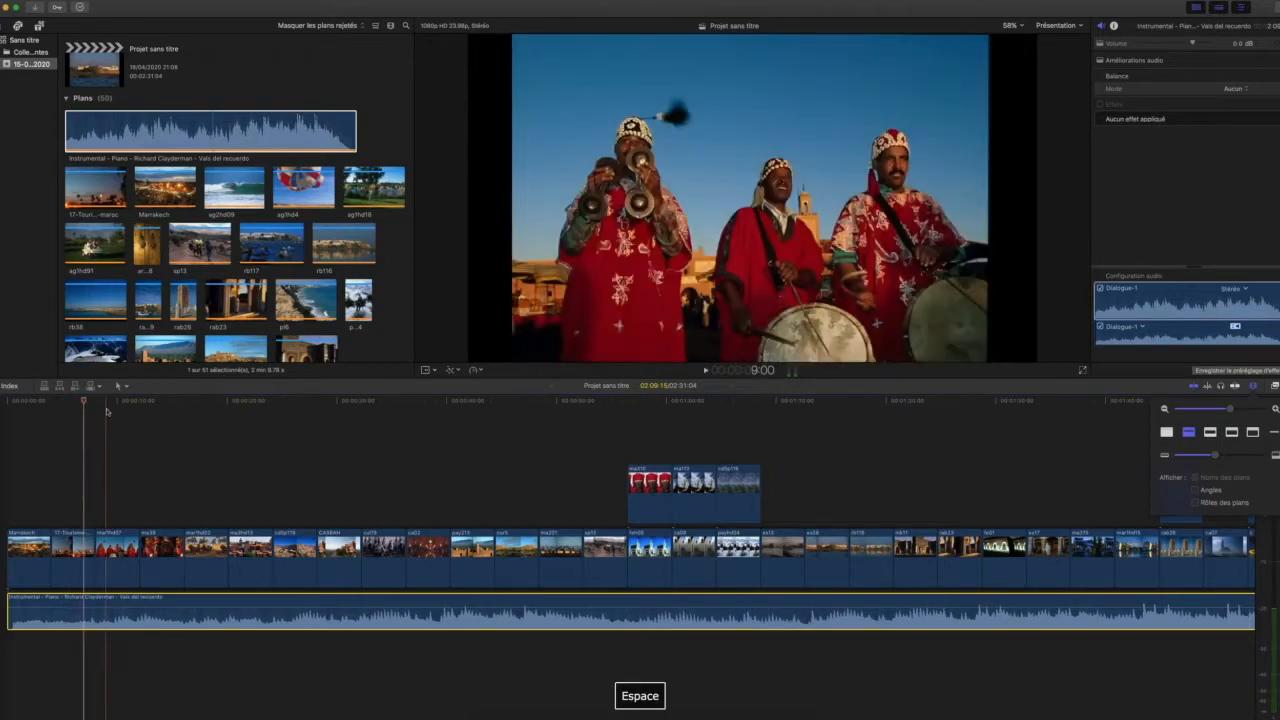
pyautogui.moveTo(87, 401); pyautogui.dragTo(6, 401)
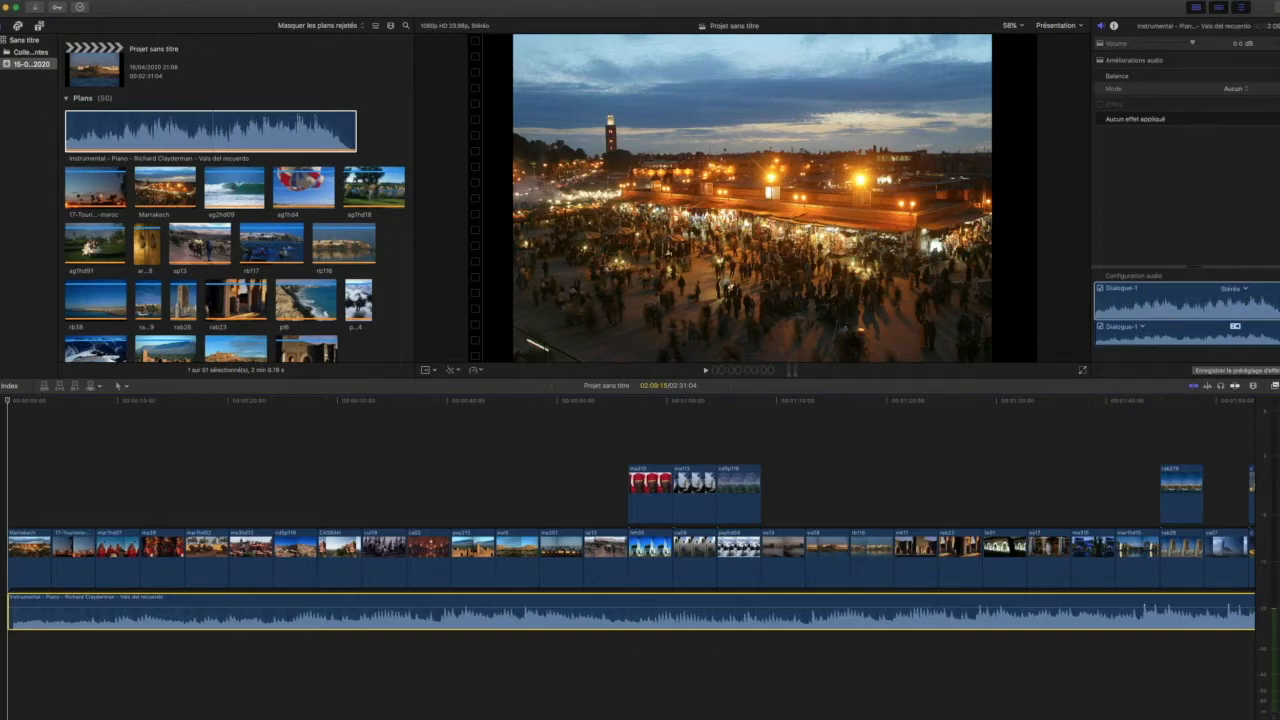
pyautogui.press('space')
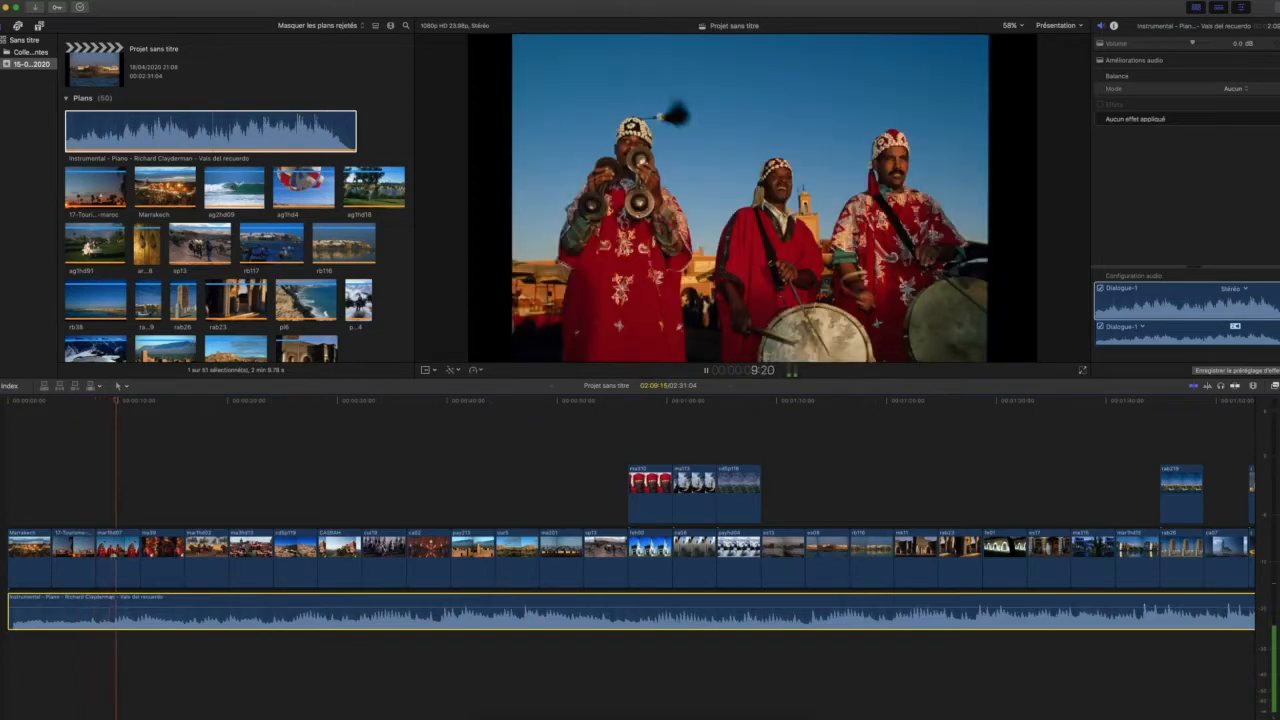
pyautogui.press('space')
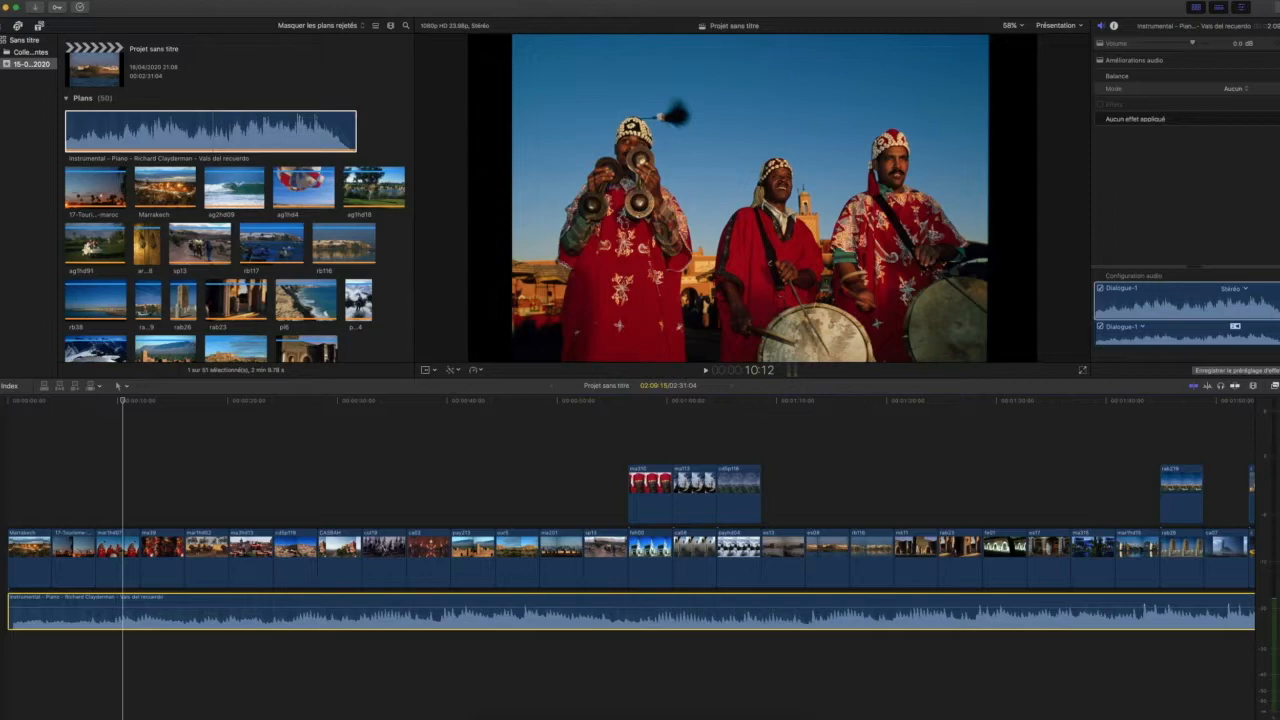
pyautogui.moveTo(123, 402); pyautogui.dragTo(6, 408)
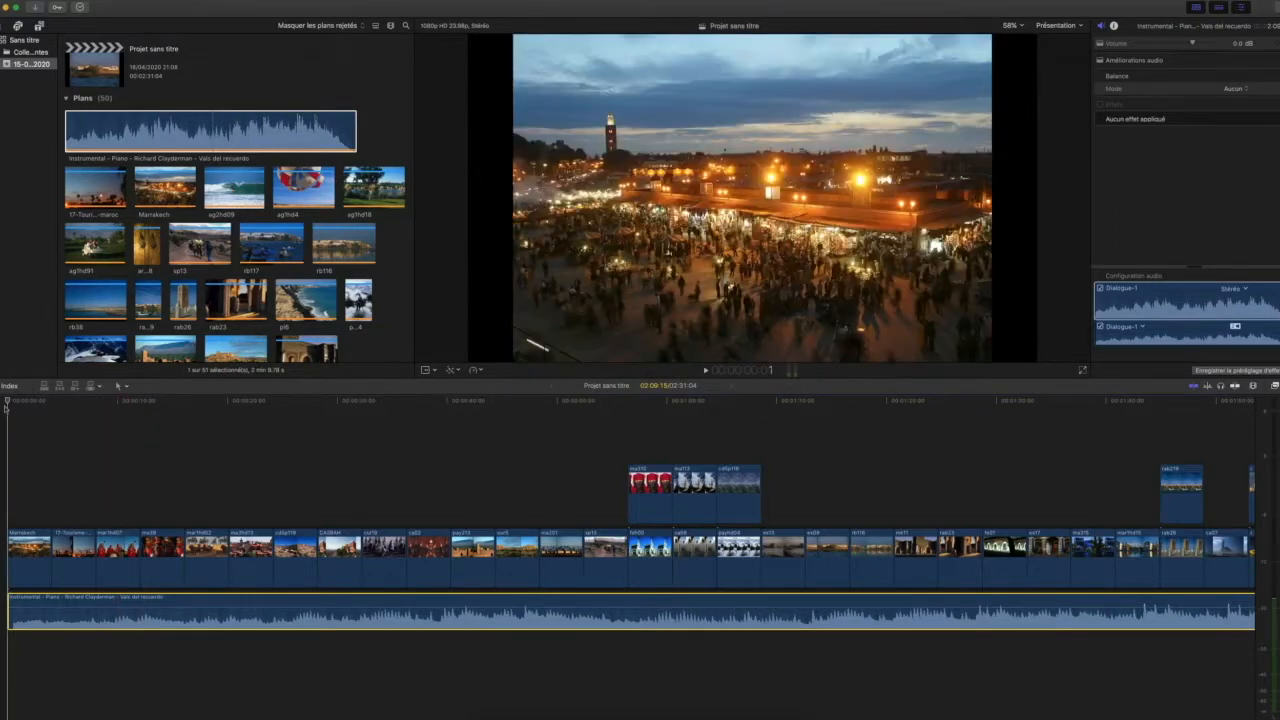
pyautogui.press('space')
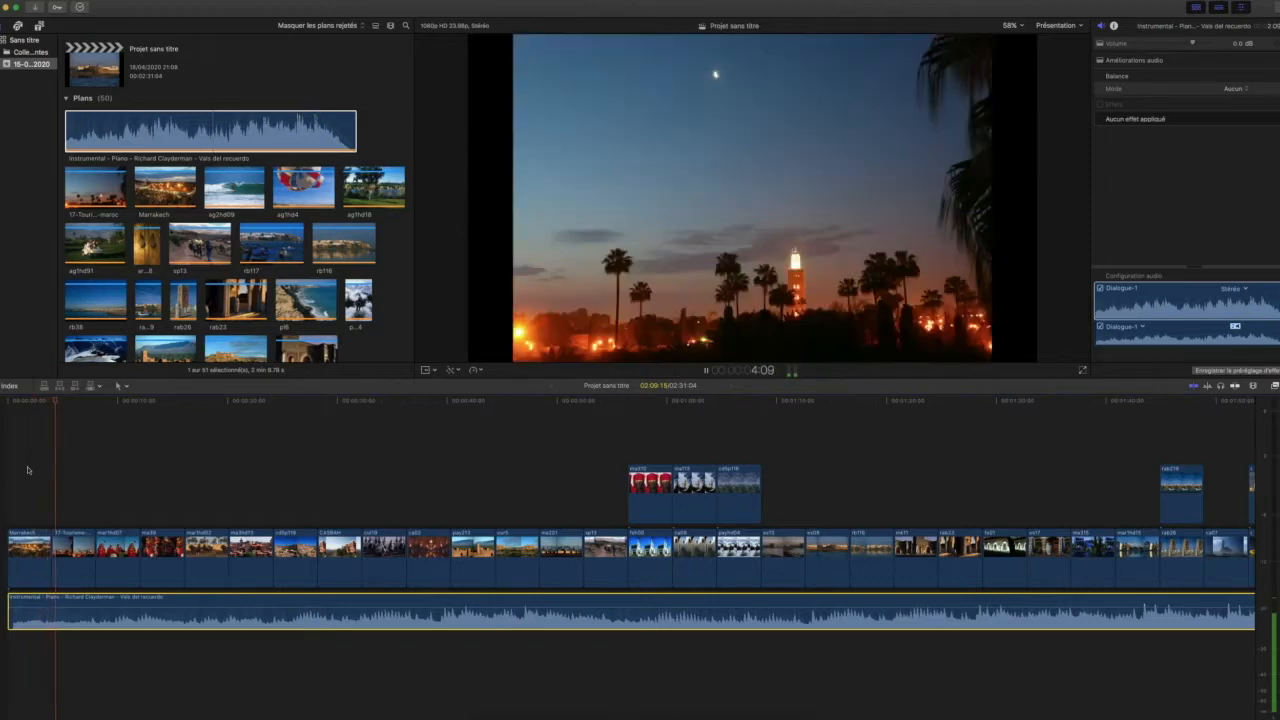
pyautogui.press('space')
# Step: Extend the end of the Marrakech clip beyond the 15-second mark and play the music up to its first rhythm change
pyautogui.moveTo(62, 400); pyautogui.dragTo(21, 401)
pyautogui.moveTo(49, 558); pyautogui.dragTo(200, 556)
pyautogui.press('space')
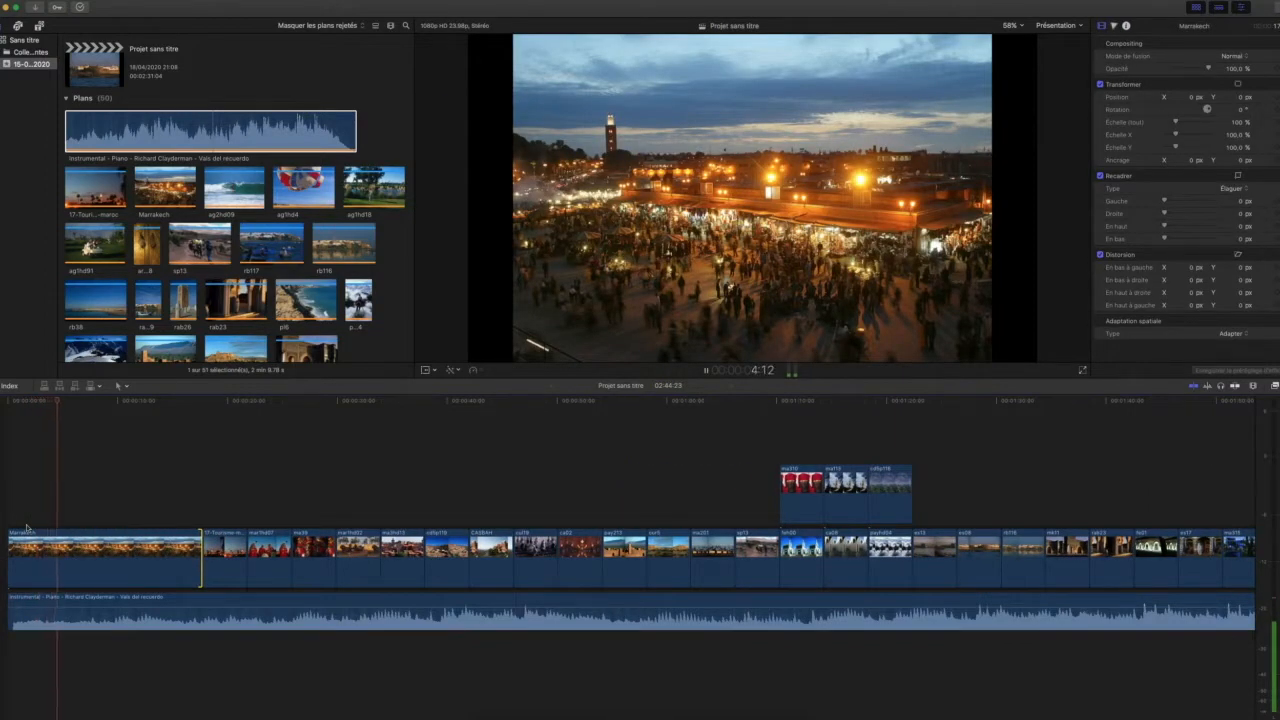
pyautogui.press('space')
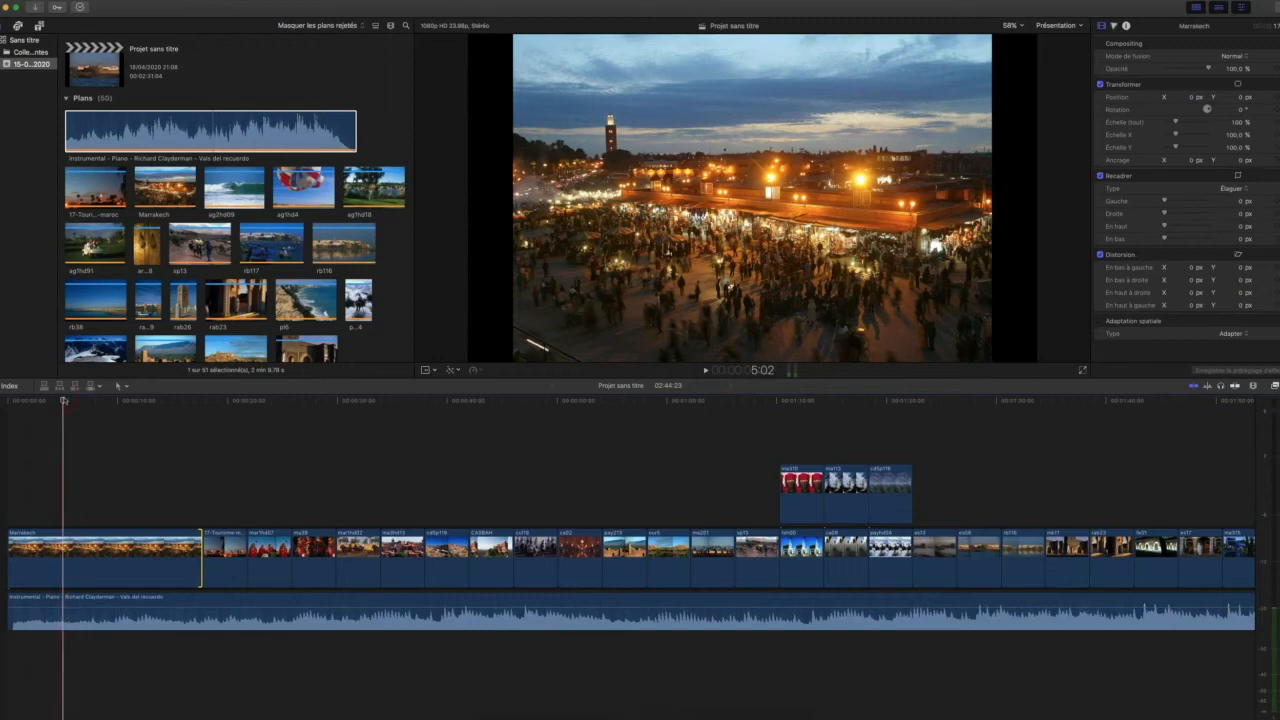
# Step: Step the playhead back to 4:14 and set the end of the Marrakech clip to that frame
pyautogui.press('Left')
pyautogui.press('Left')
pyautogui.press('Left')
pyautogui.press('Left')
pyautogui.press('Left')
pyautogui.press('Left')
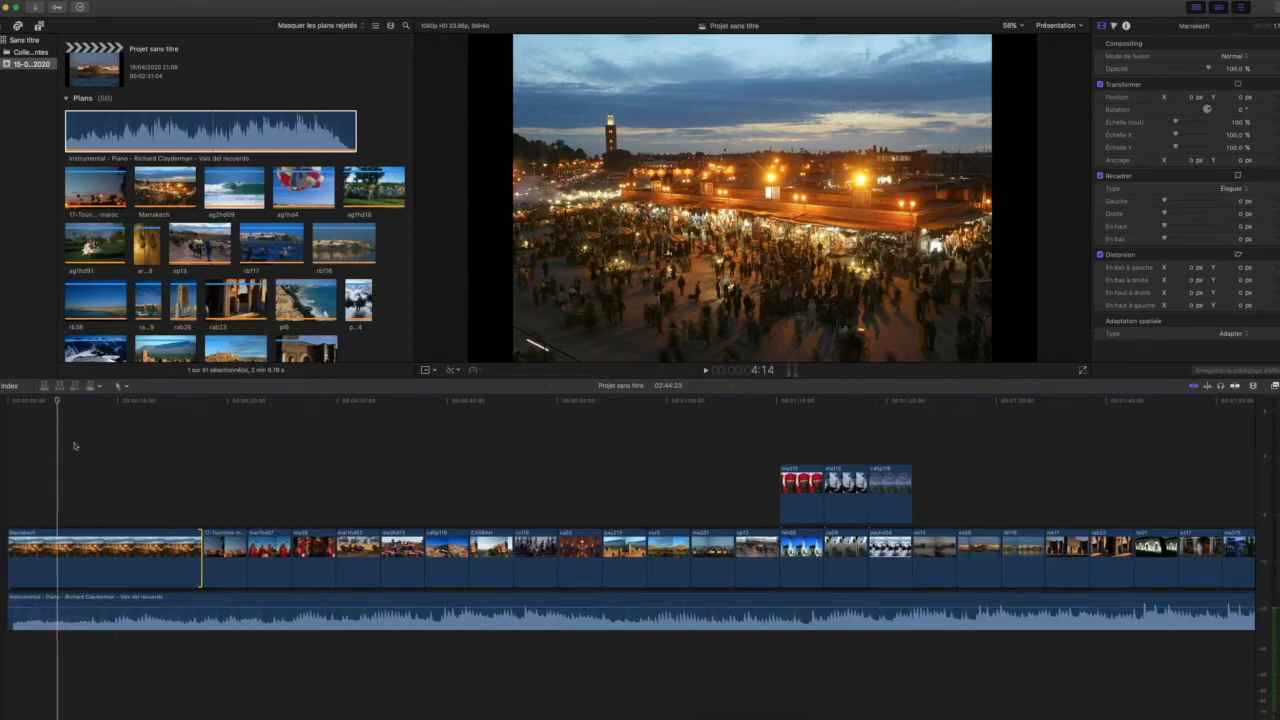
pyautogui.hotkey('shift', 'x')
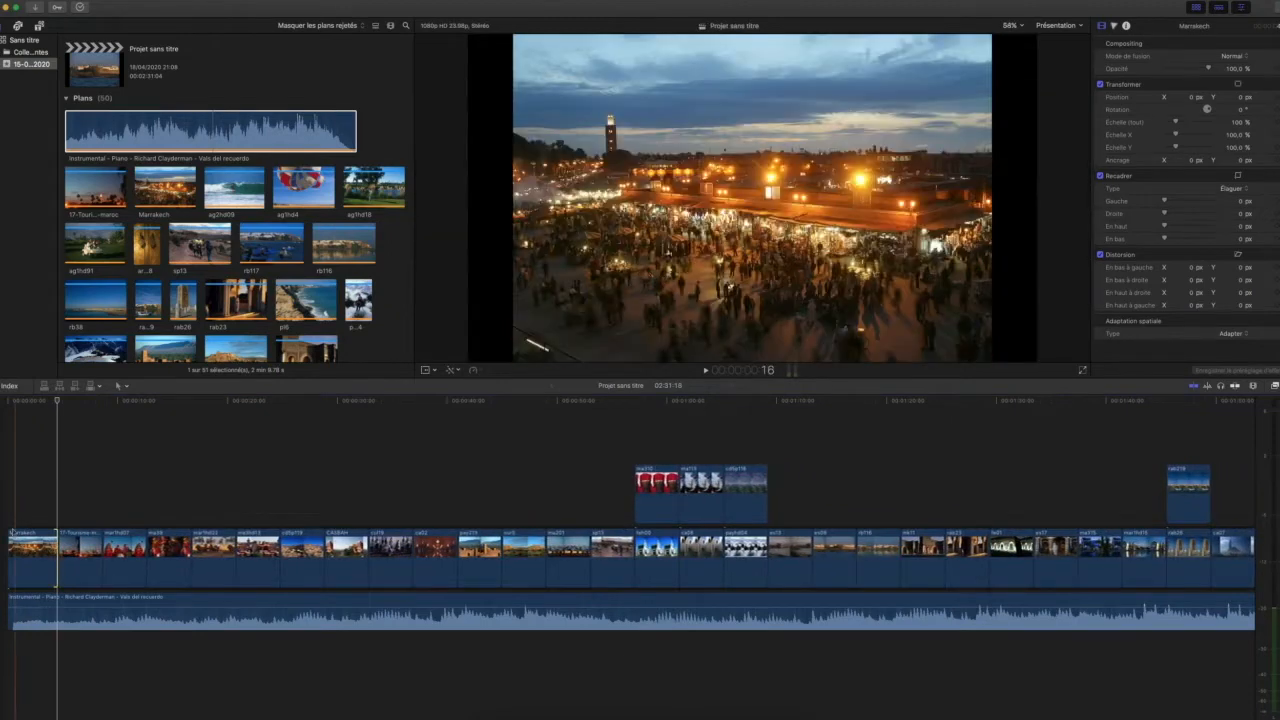
# Step: Play from the start to the second rhythm change and lengthen the 17-Tourisme-maroc clip past that point
pyautogui.press('Home')
pyautogui.press('space')
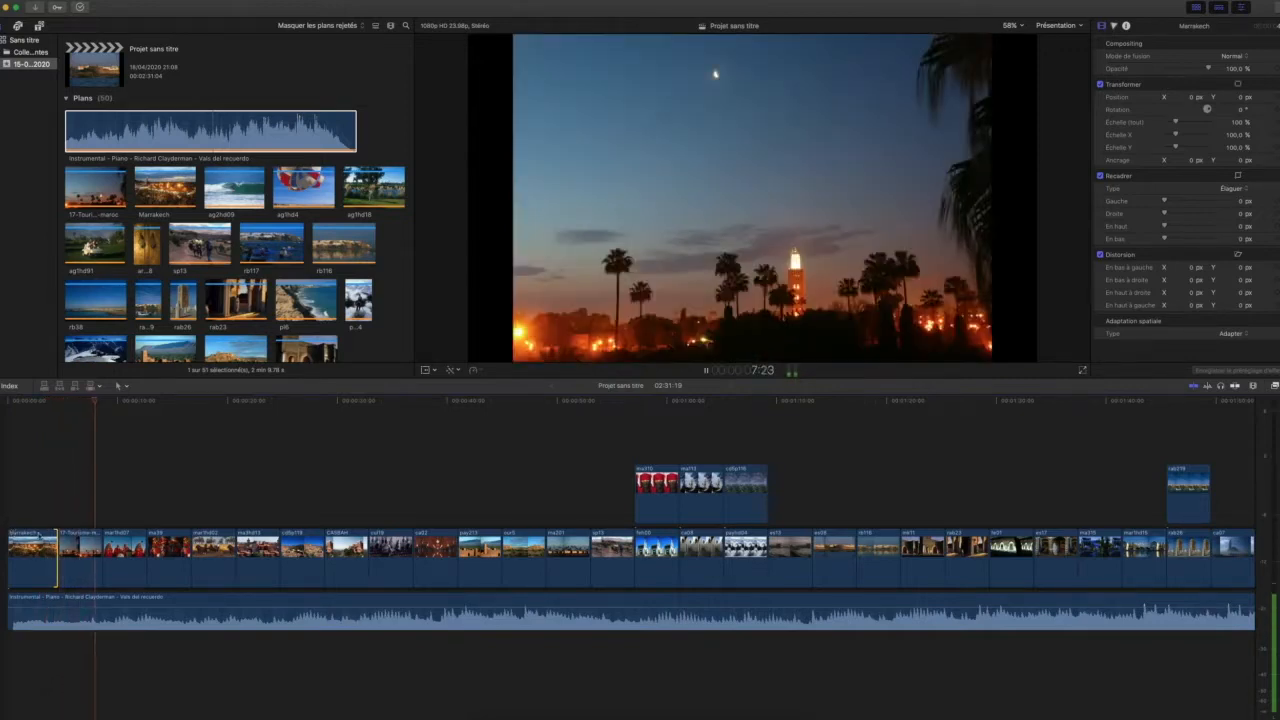
pyautogui.press('space')
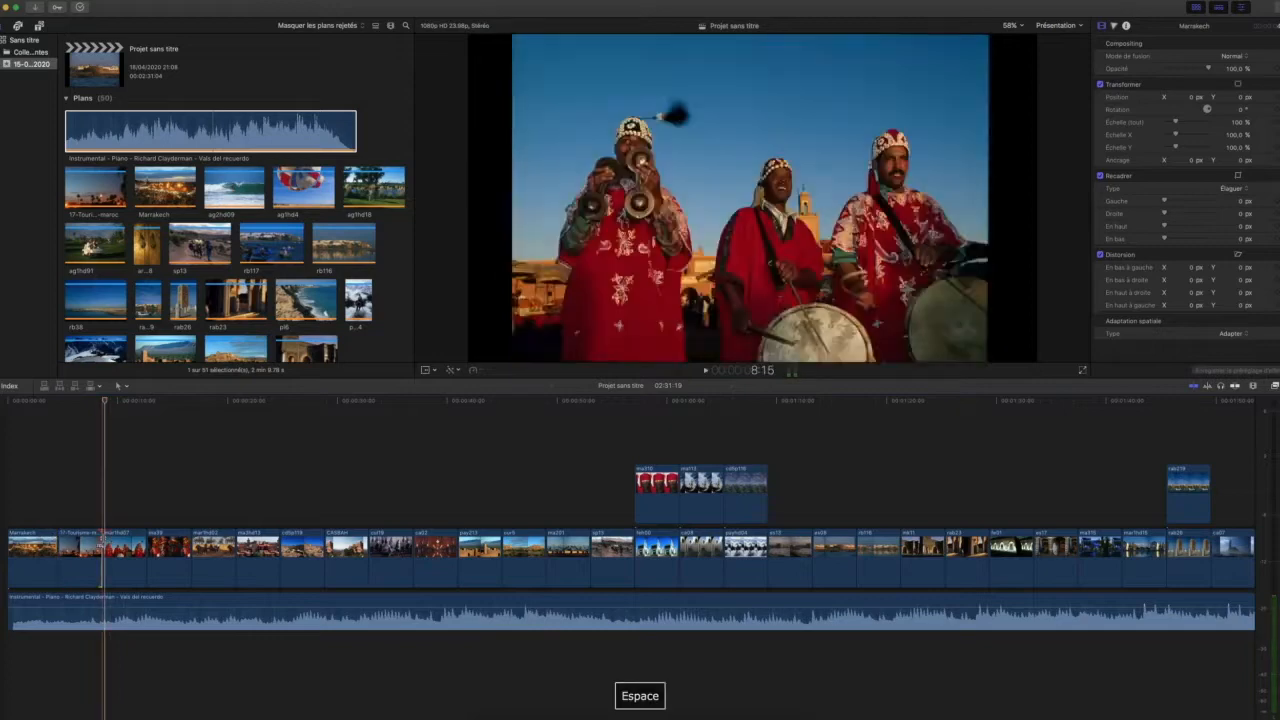
pyautogui.moveTo(101, 545); pyautogui.dragTo(121, 545)
# Step: Replay the music around 7 seconds to locate the beat and trim the end of 17-Tourisme-maroc back to the playhead
pyautogui.click(88, 404)
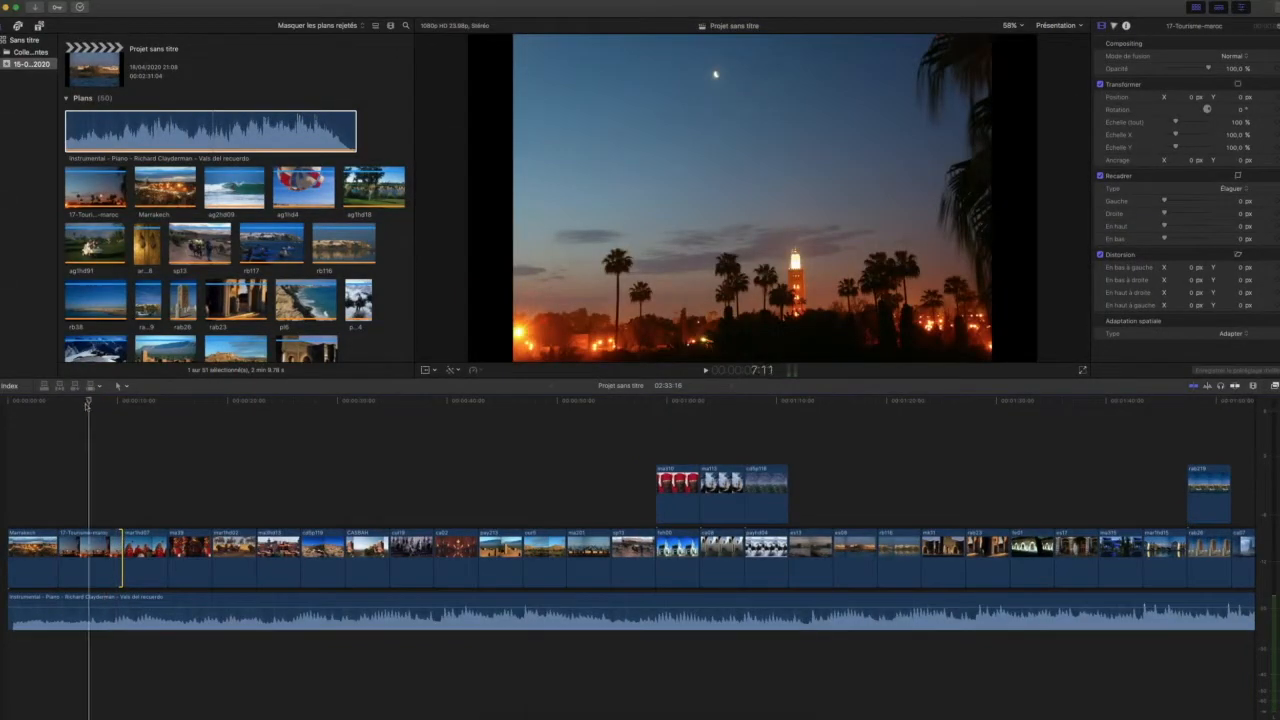
pyautogui.click(85, 405)
pyautogui.press('space')
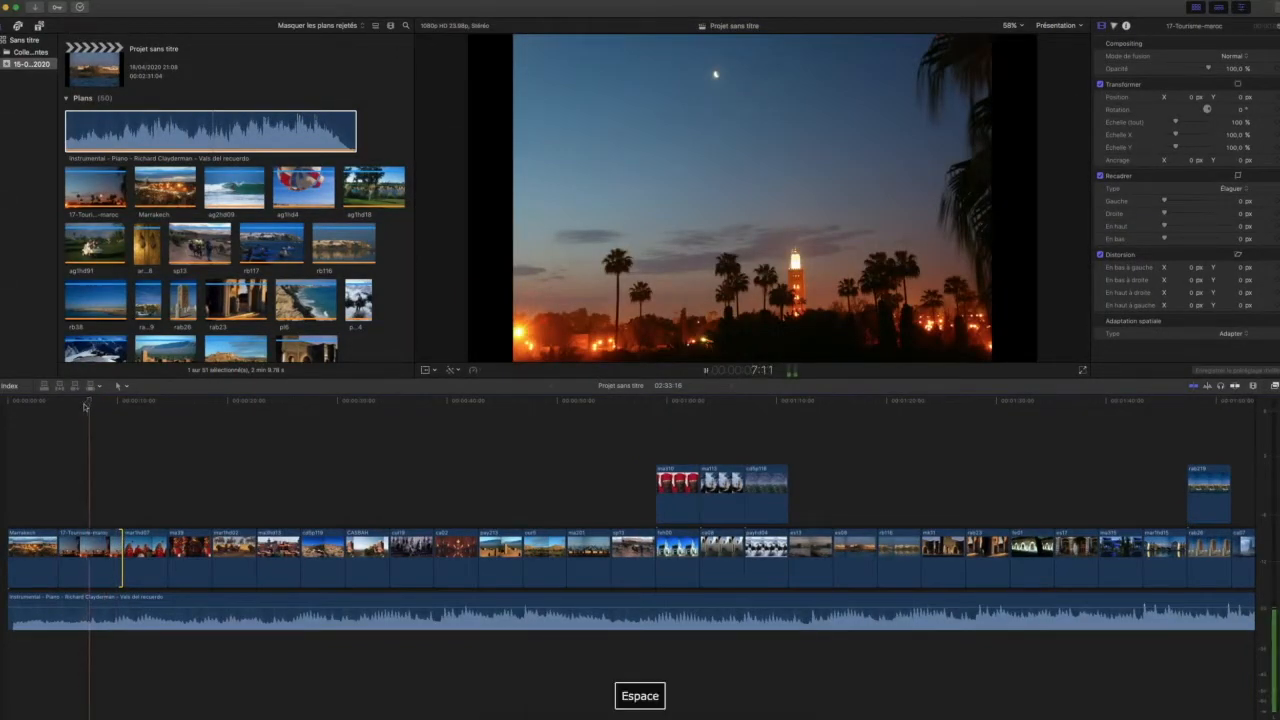
pyautogui.press('space')
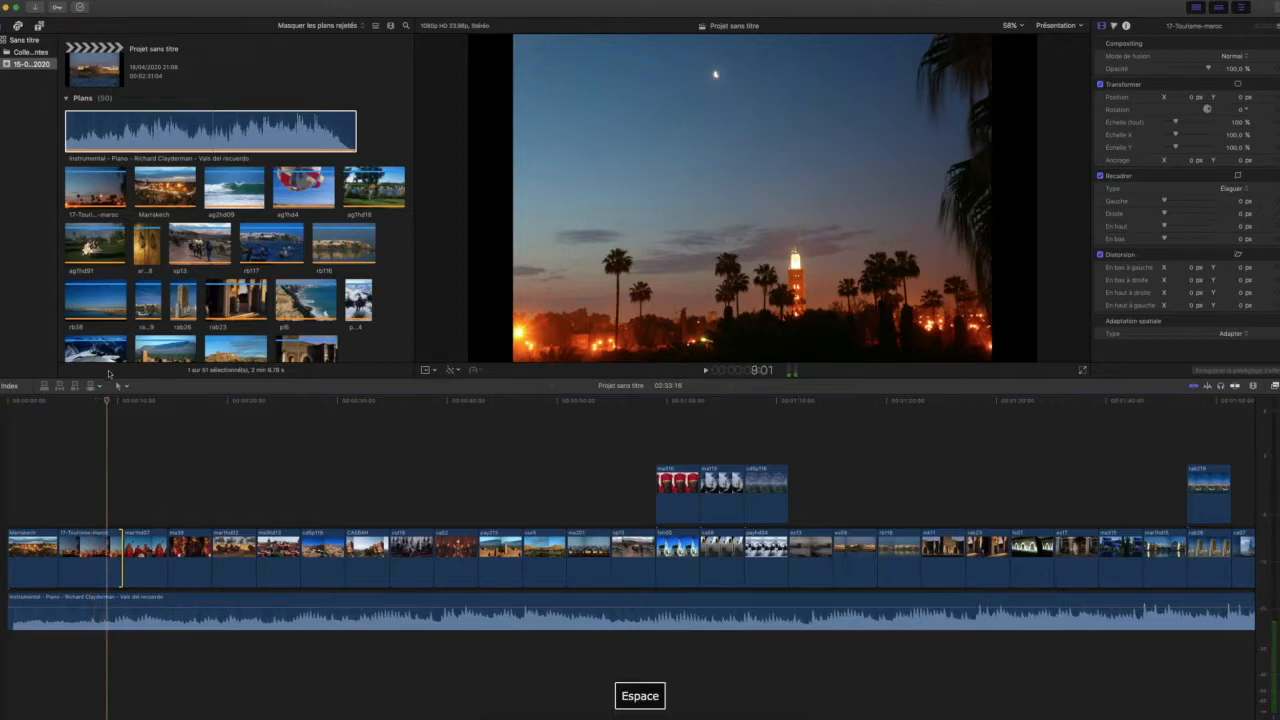
pyautogui.click(90, 401)
pyautogui.press('space')
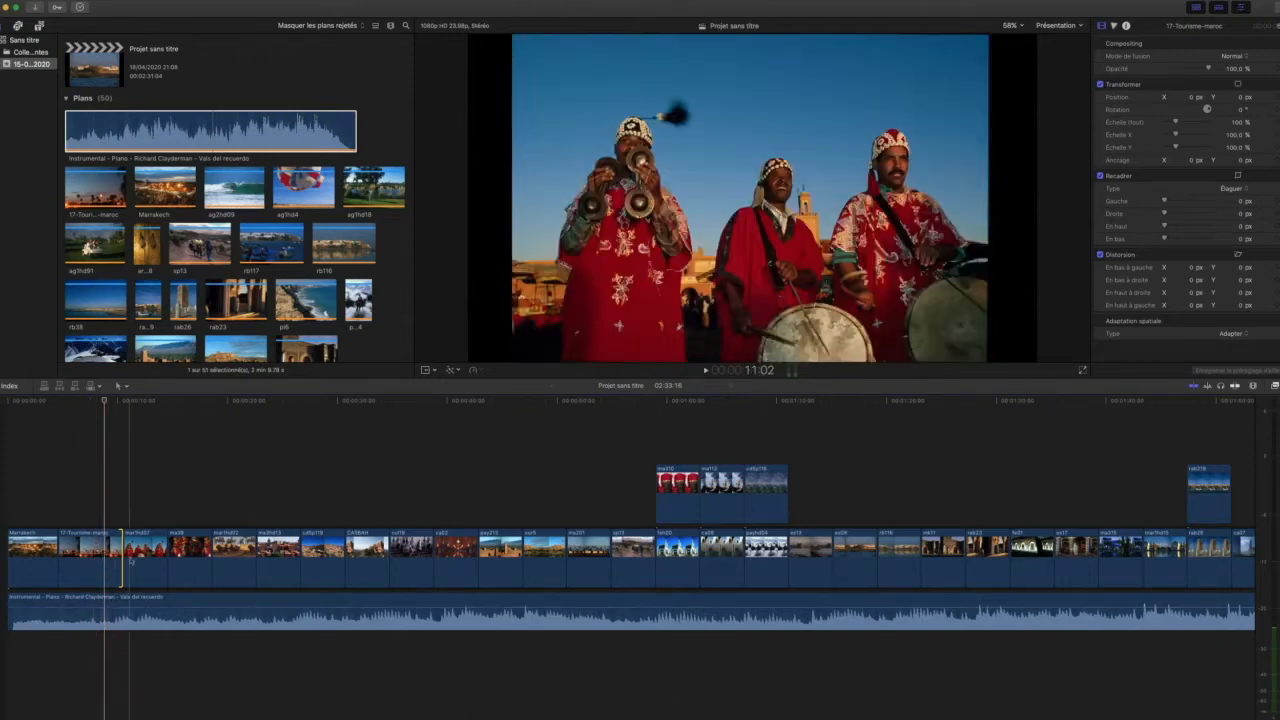
pyautogui.moveTo(121, 560); pyautogui.dragTo(98, 563)
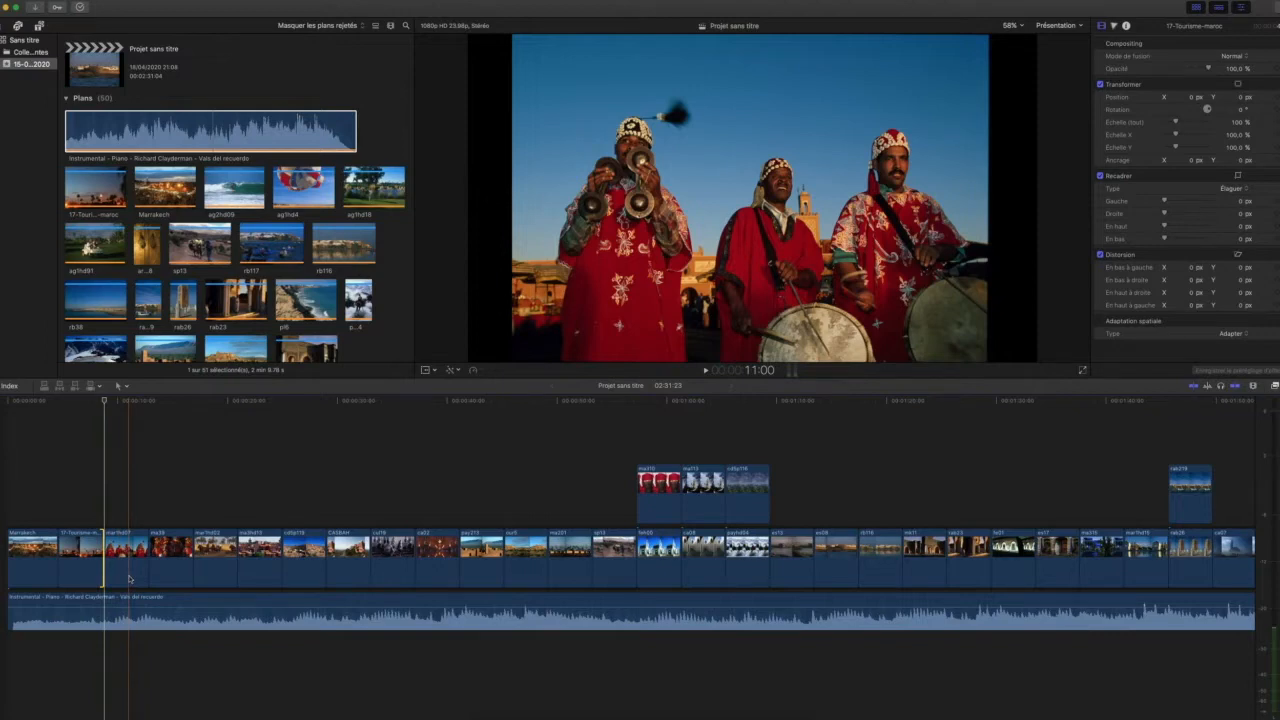
# Step: Replay the music from about 6 seconds to locate the next beat and trim the end of mar1hd07 back to about 11 seconds
pyautogui.click(72, 404)
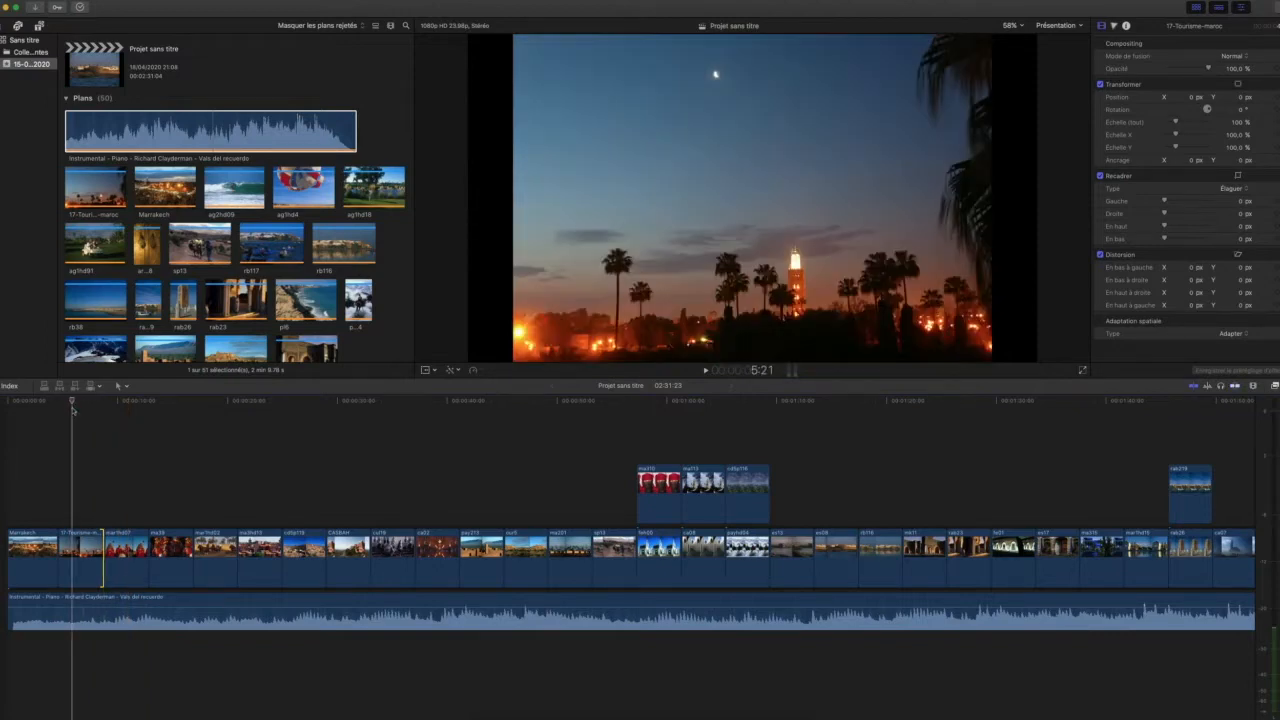
pyautogui.press('space')
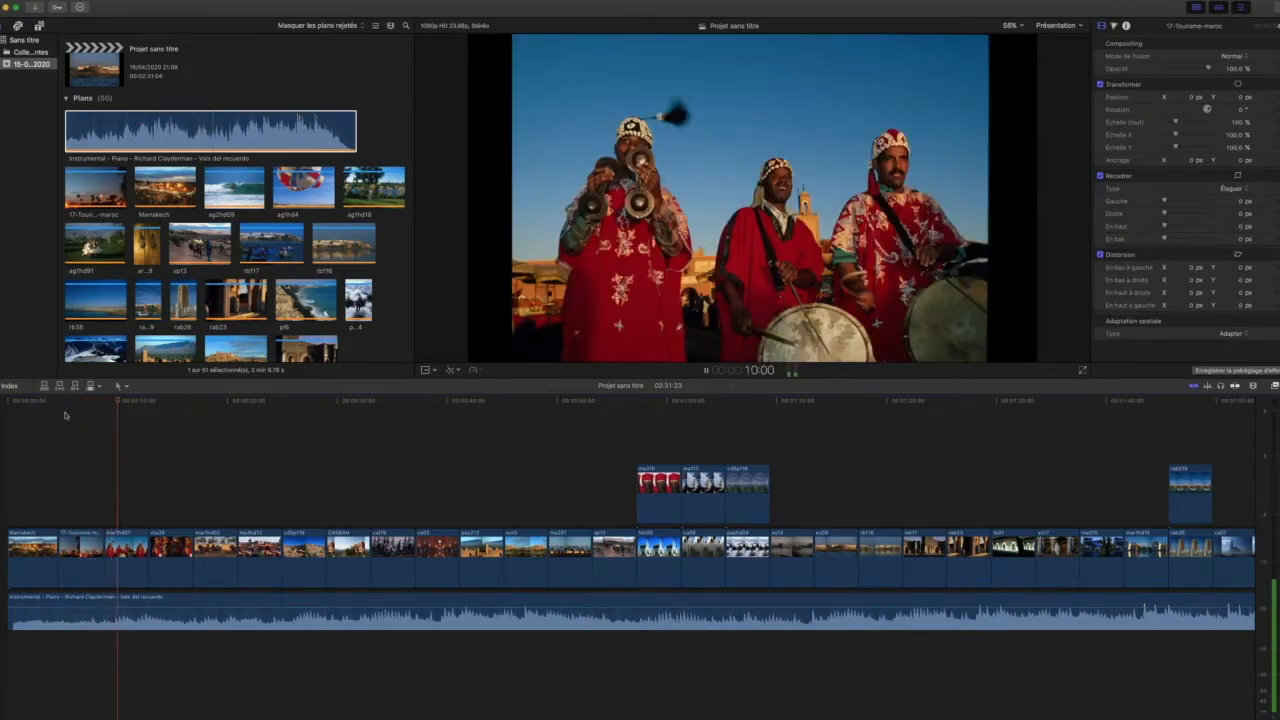
pyautogui.press('space')
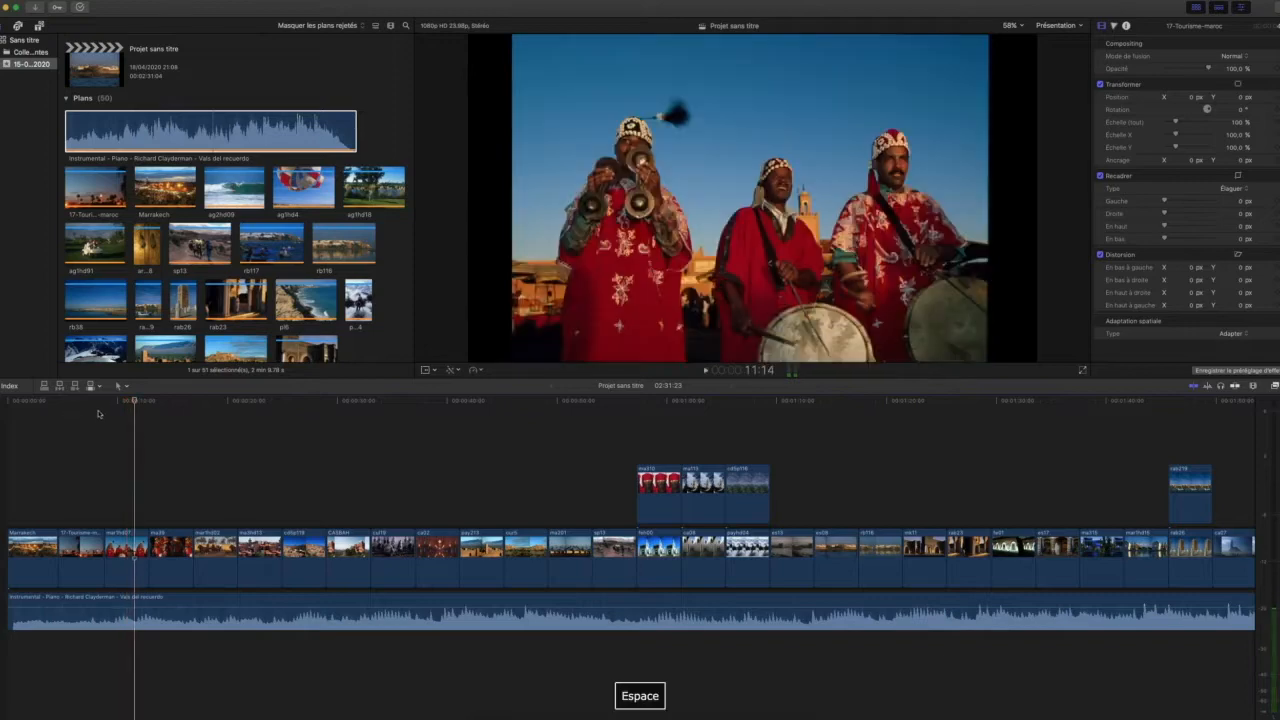
pyautogui.click(84, 415)
pyautogui.press('space')
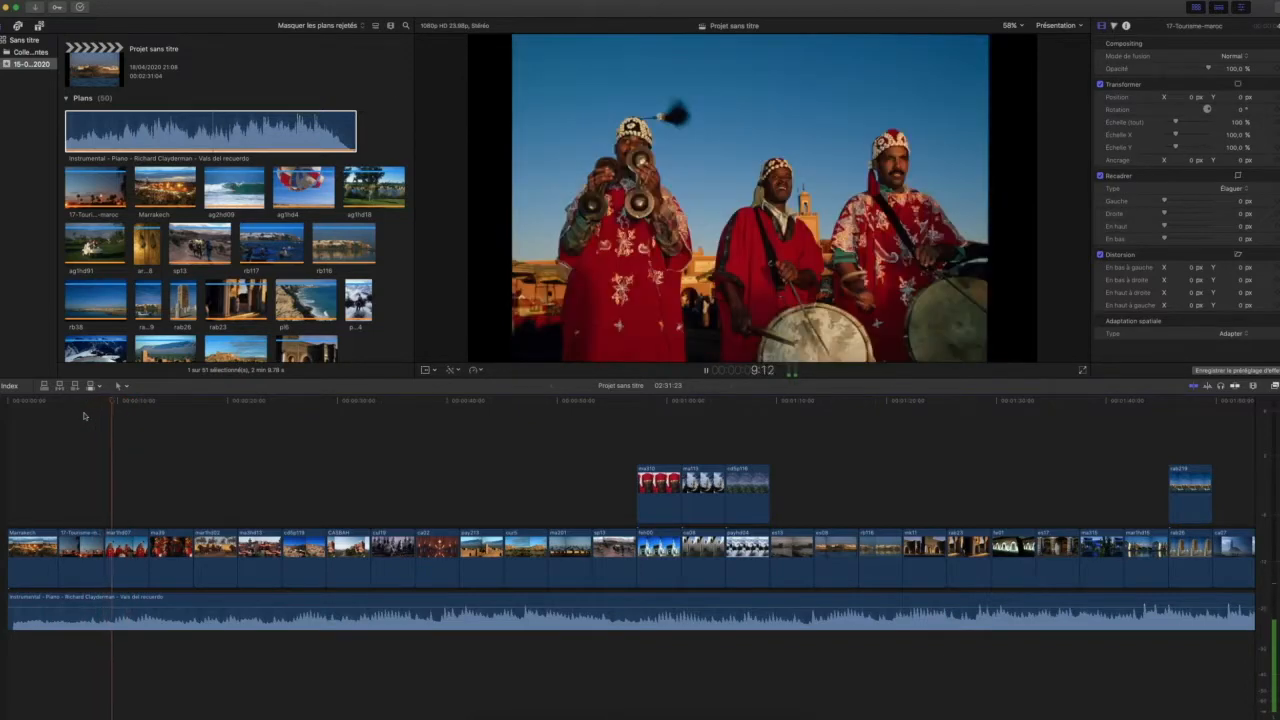
pyautogui.press('space')
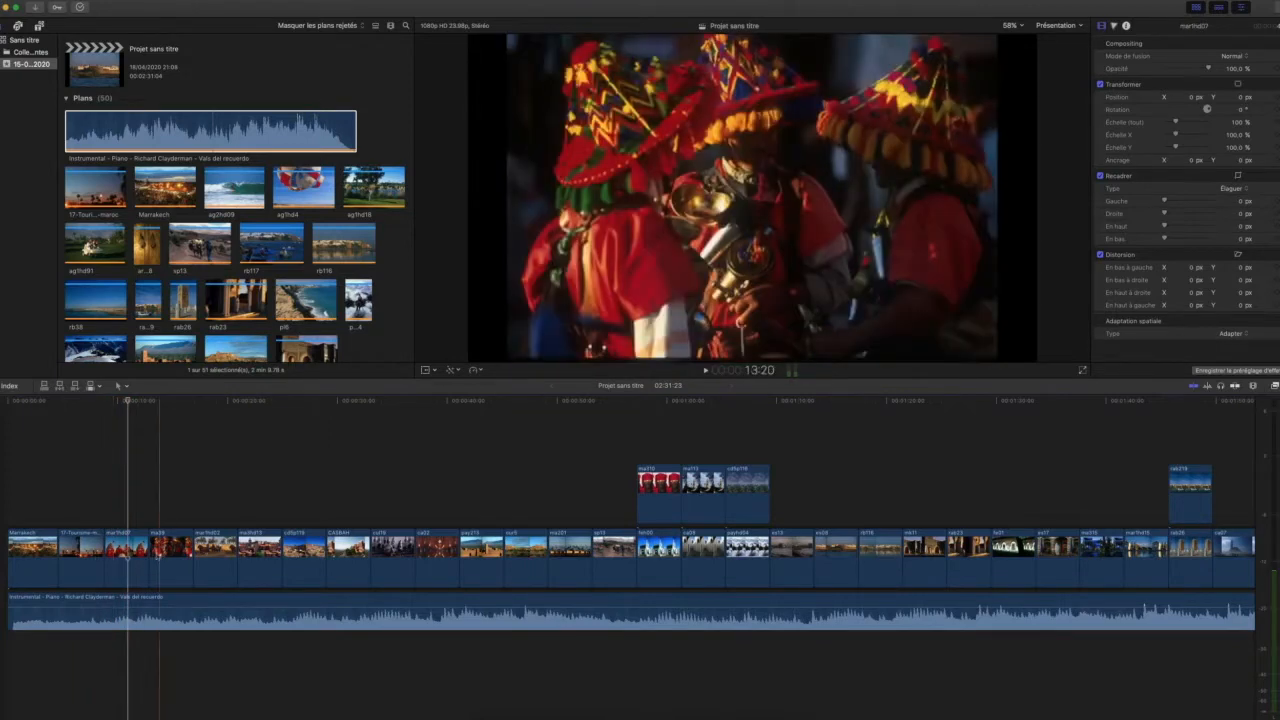
pyautogui.moveTo(146, 556); pyautogui.dragTo(147, 556)
pyautogui.moveTo(130, 545); pyautogui.dragTo(126, 545)
# Step: Play on to the next rhythm change and trim the end of the ma39 clip back to 13:00
pyautogui.press('space')
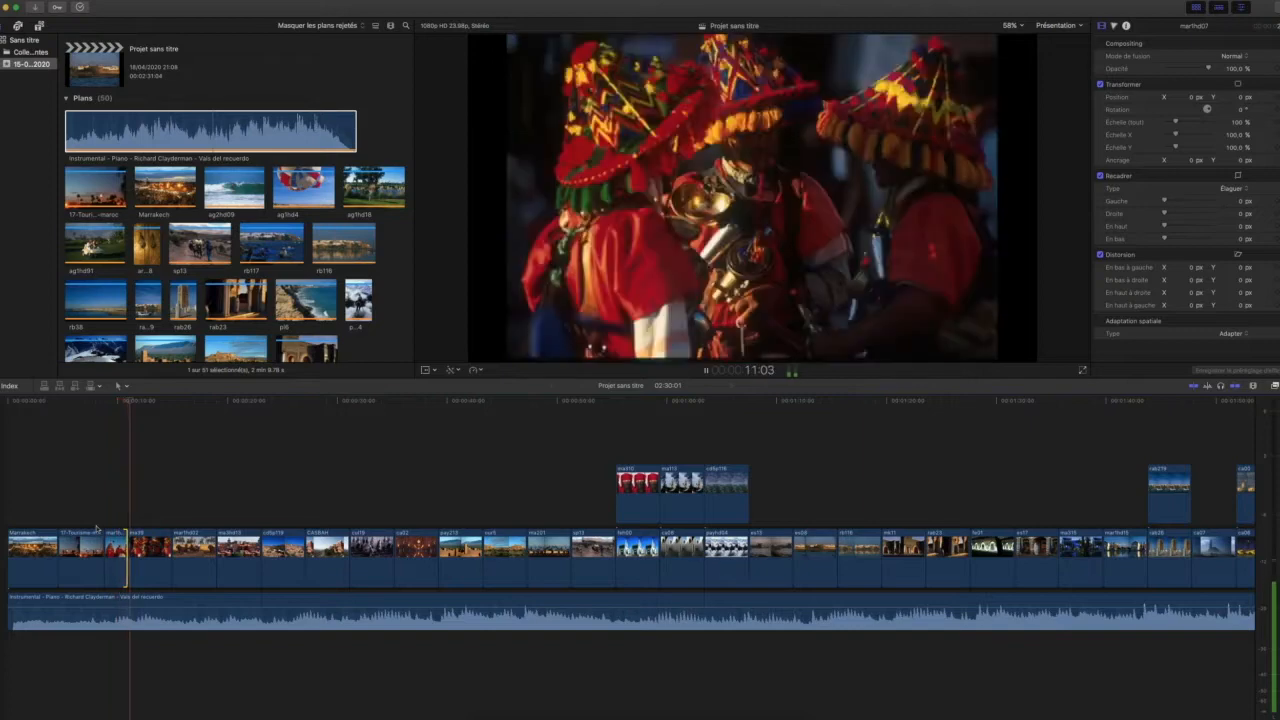
pyautogui.press('space')
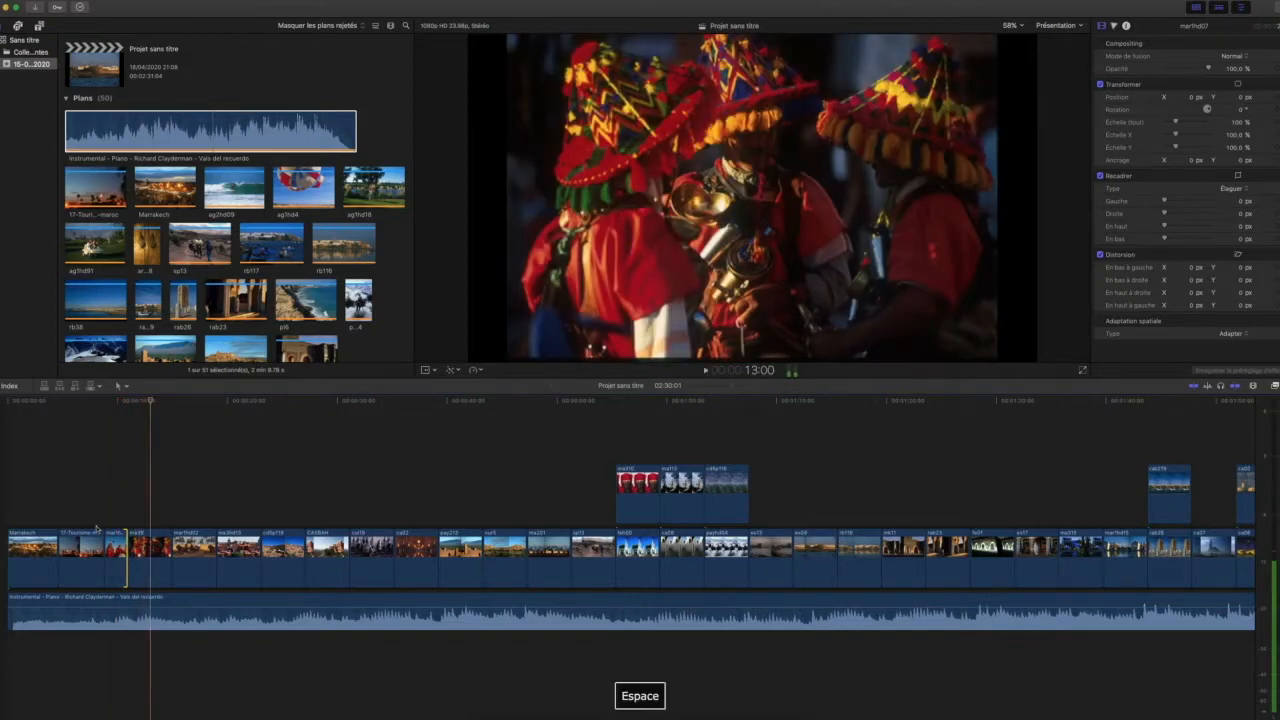
pyautogui.moveTo(171, 543); pyautogui.dragTo(150, 542)
# Step: Play the music up to 19:00 and trim the end of the ma3hd13 clip back to that frame
pyautogui.press('space')
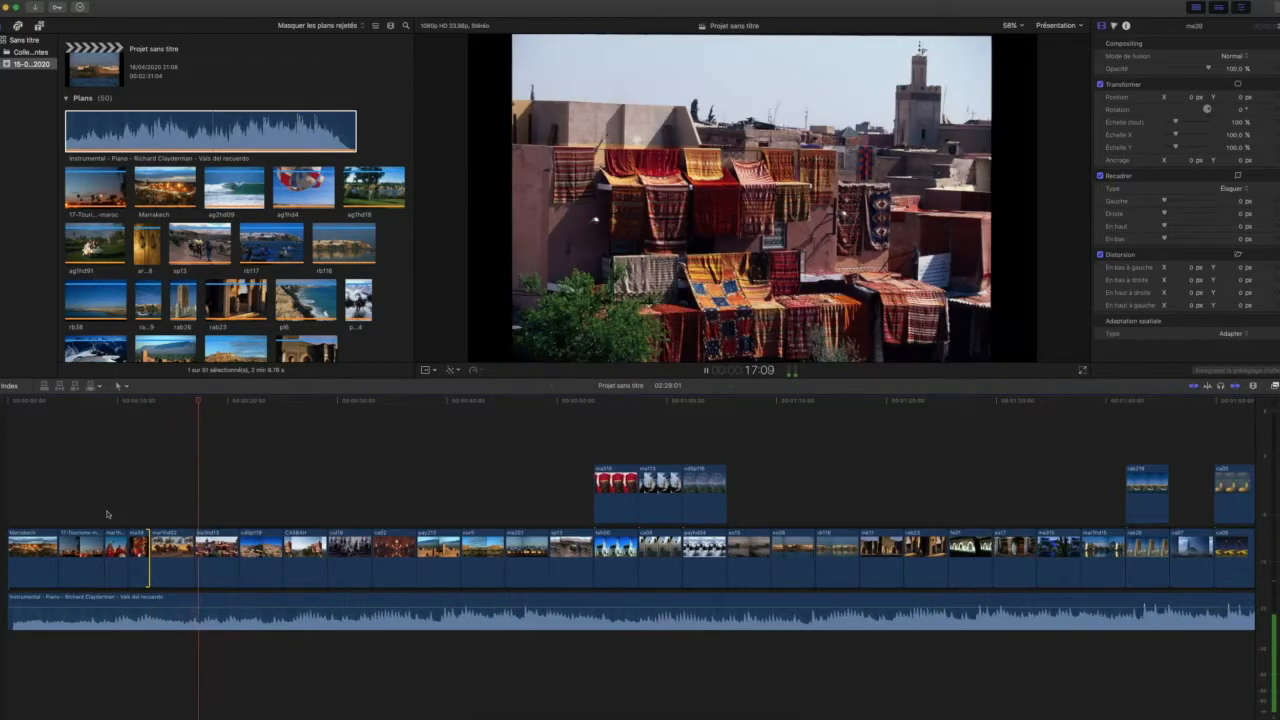
pyautogui.press('space')
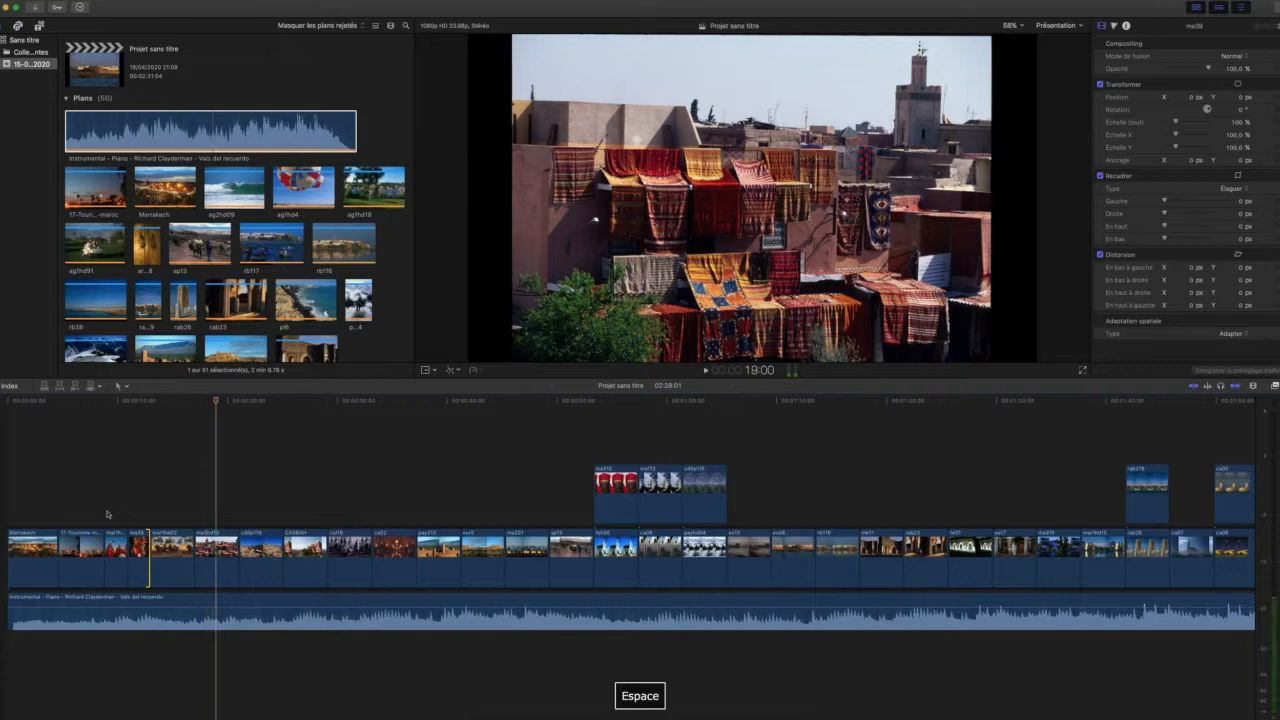
pyautogui.moveTo(238, 566); pyautogui.dragTo(215, 566)
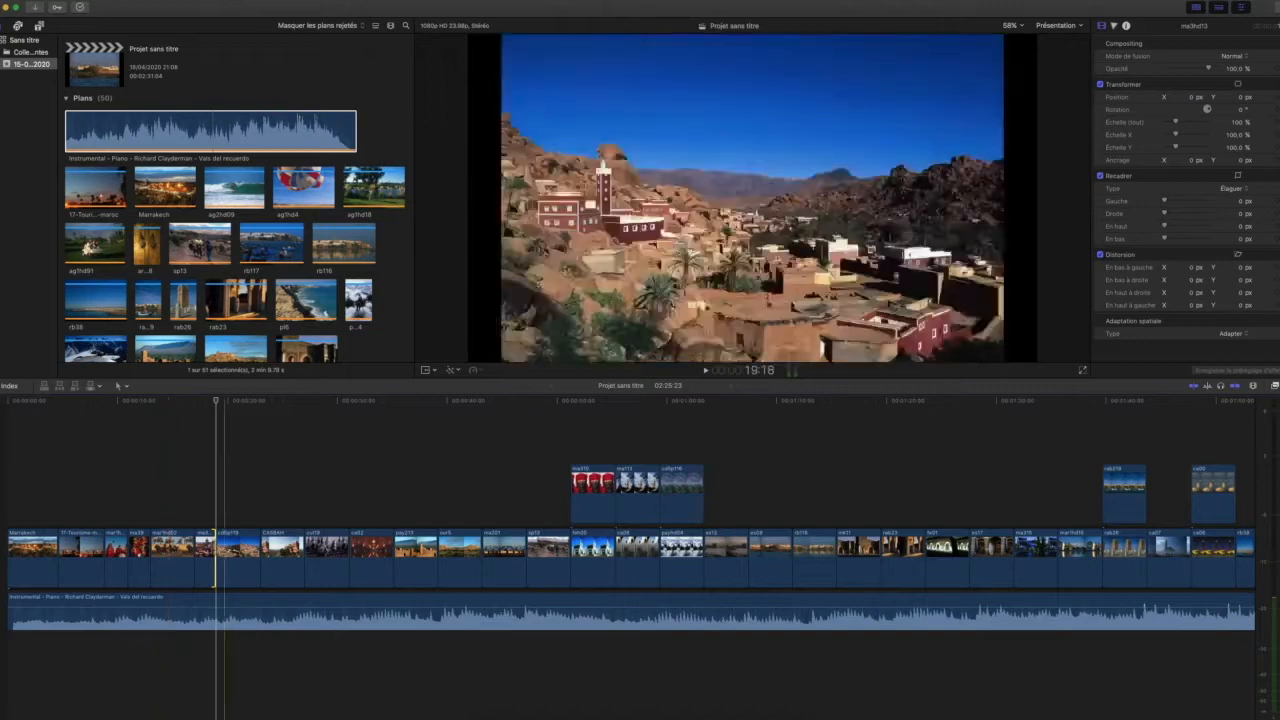
# Step: Play past the ma3hd13 clip and trim the end of the cd5p118 clip back to about 20:23
pyautogui.press('space')
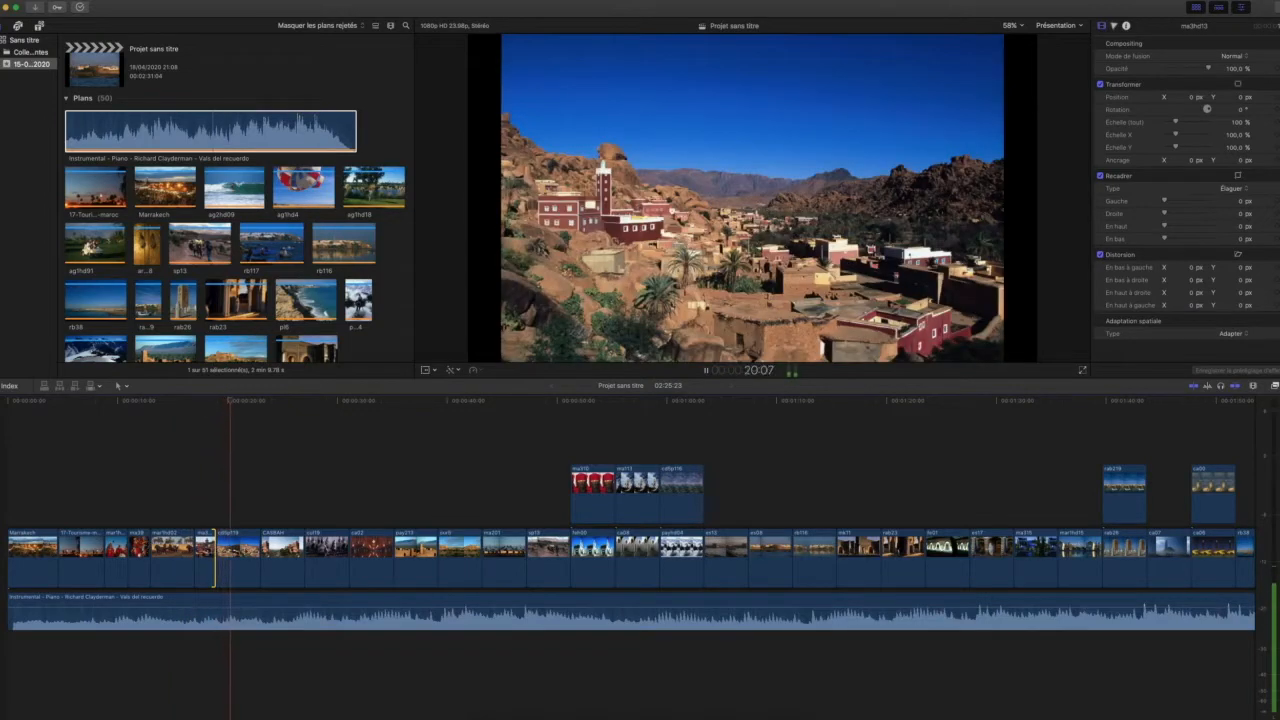
pyautogui.press('space')
pyautogui.moveTo(258, 551); pyautogui.dragTo(236, 551)
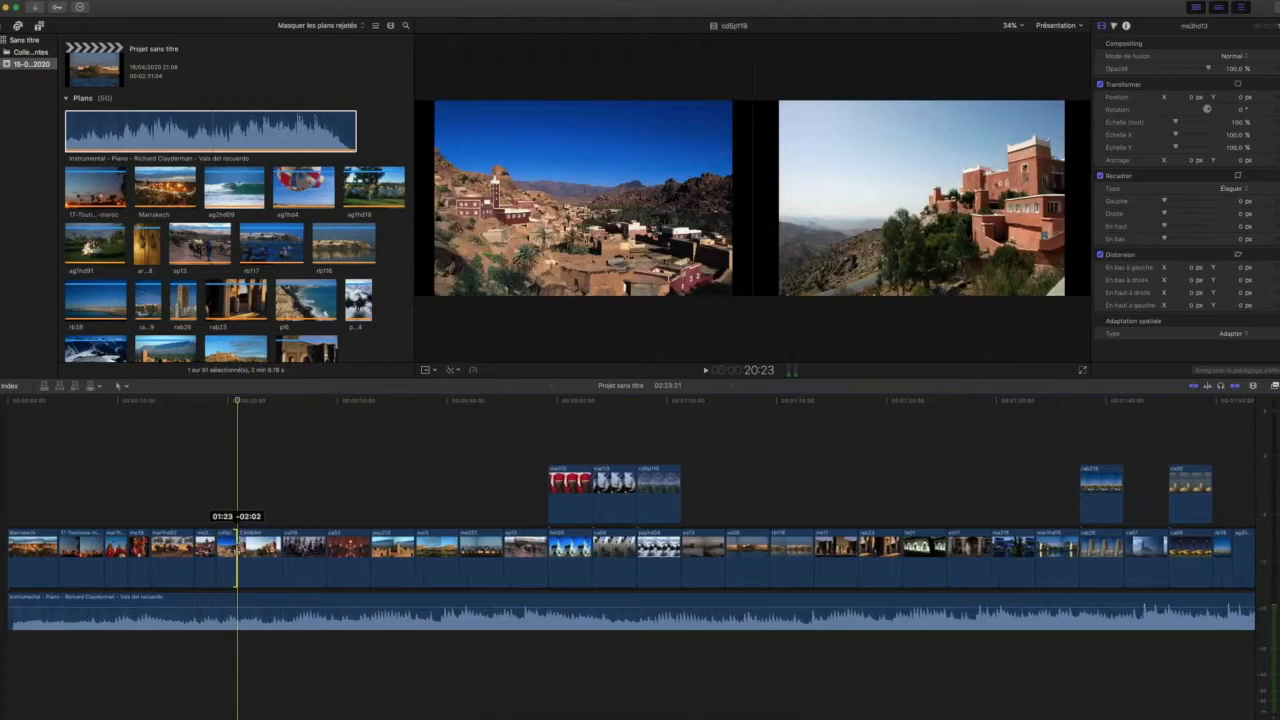
# Step: Play the music over the CASBAH clip and trim its end back to about 23 seconds
pyautogui.press('space')
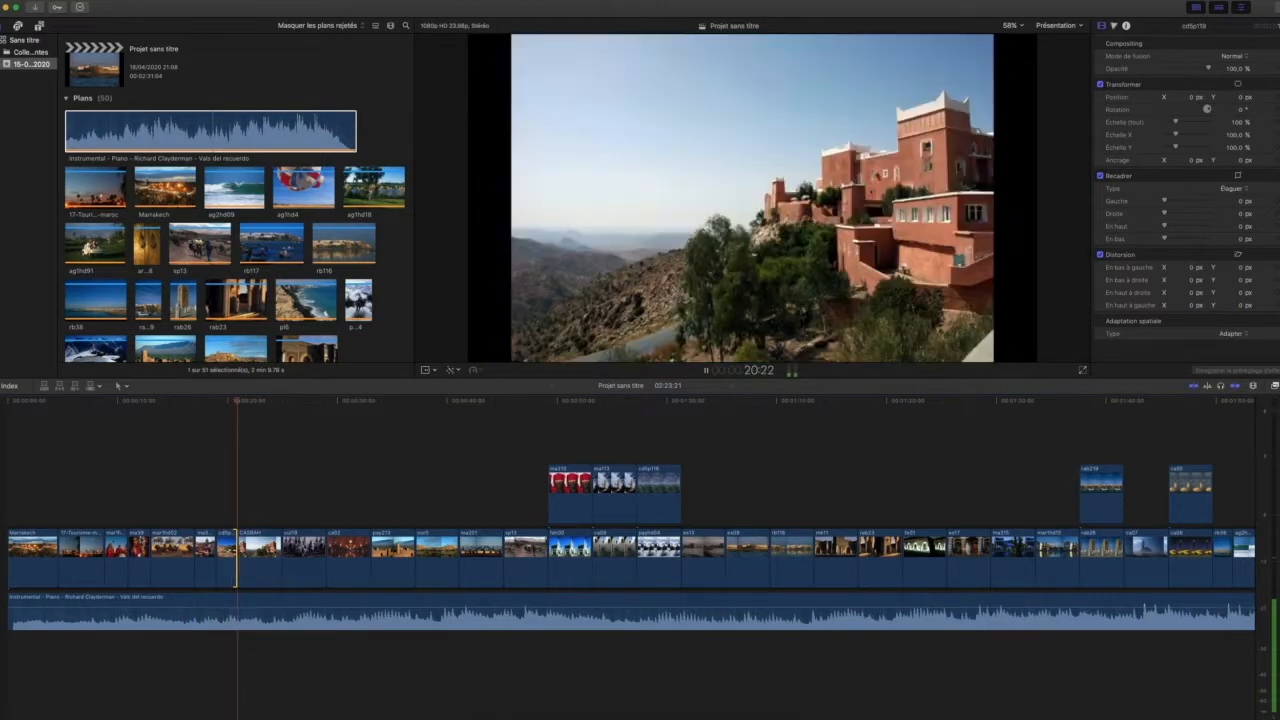
pyautogui.press('space')
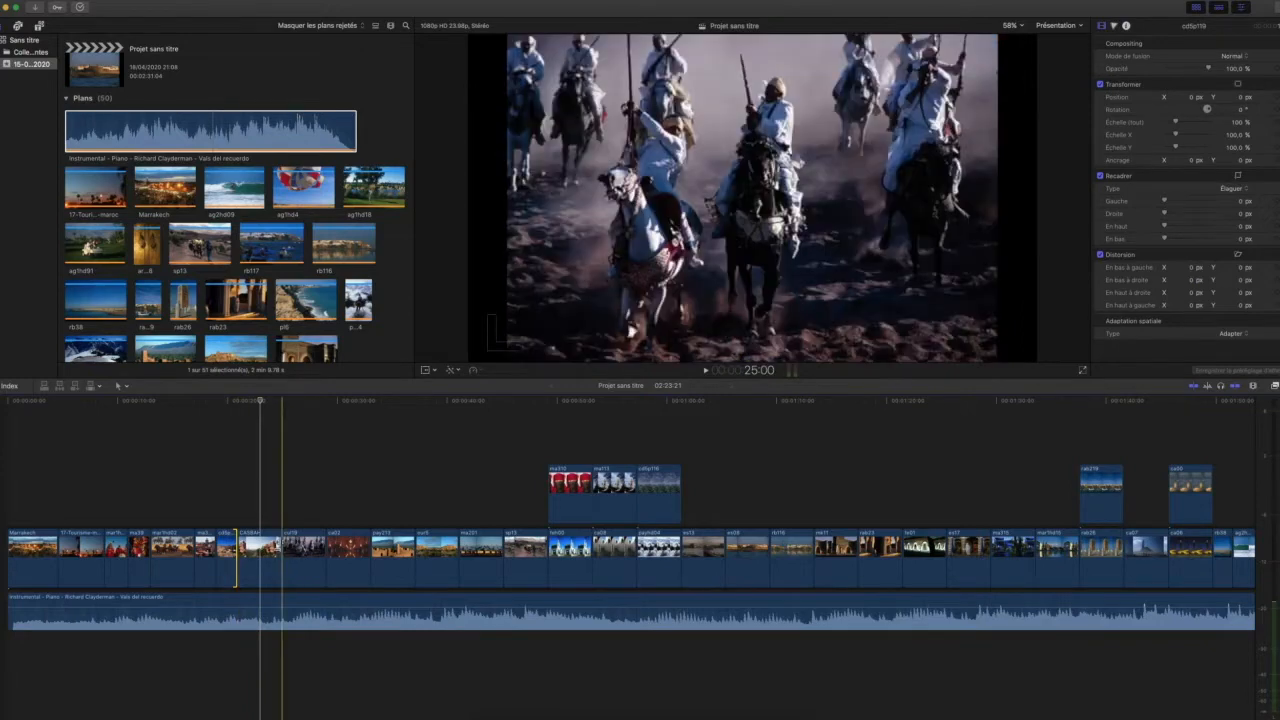
pyautogui.moveTo(282, 555); pyautogui.dragTo(258, 555)
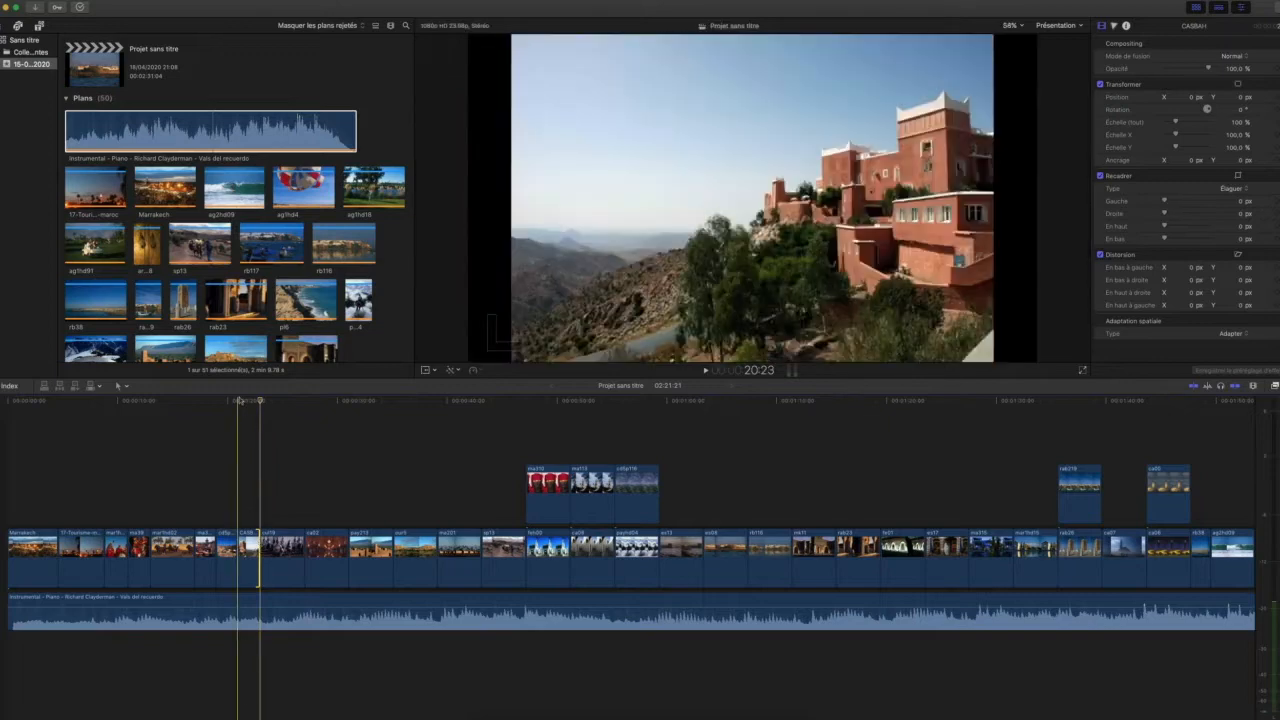
# Step: Replay the music around 17 to 20 seconds, locate the beat on the waveform and shorten the cd5p118 clip to end at about 20 seconds
pyautogui.press('space')
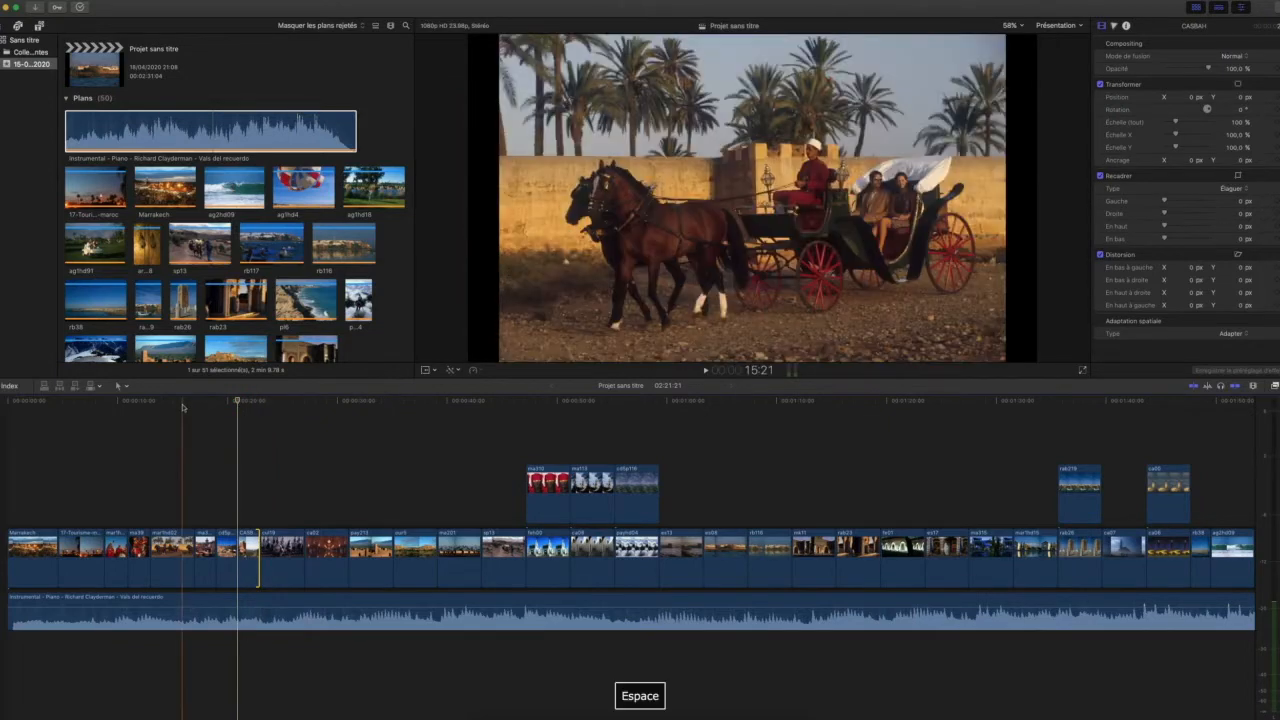
pyautogui.press('space')
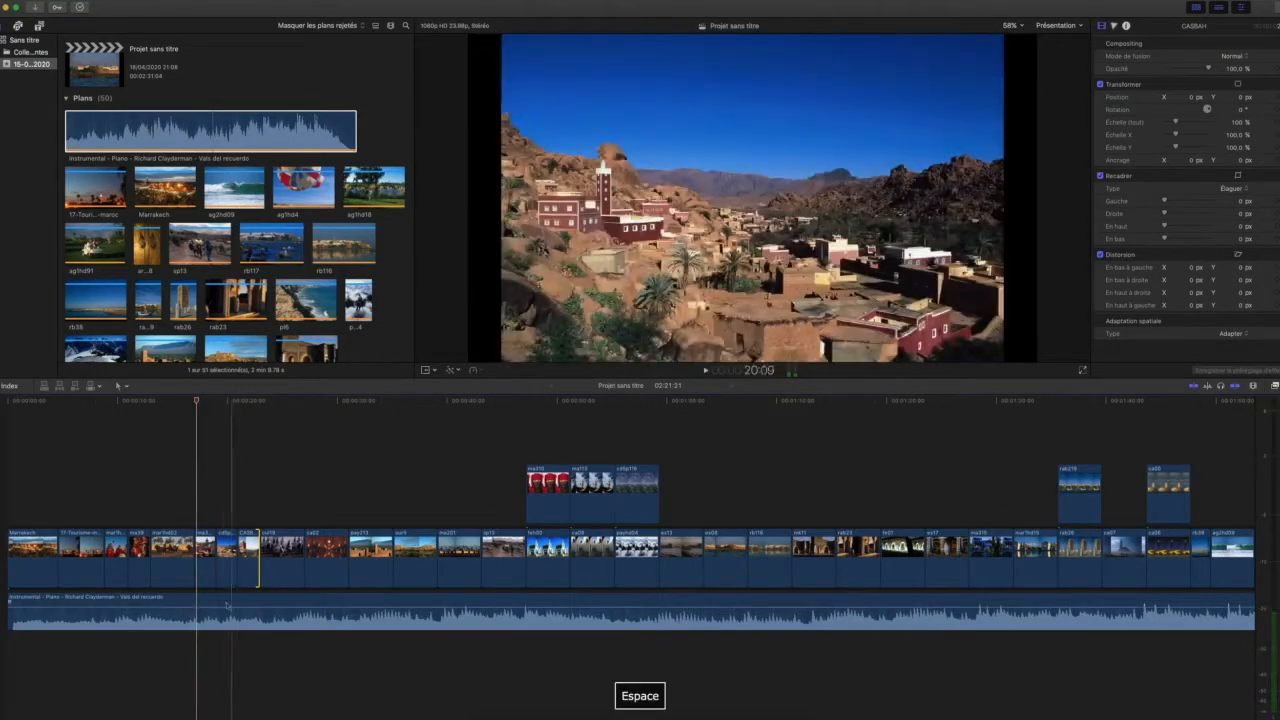
pyautogui.click(222, 600)
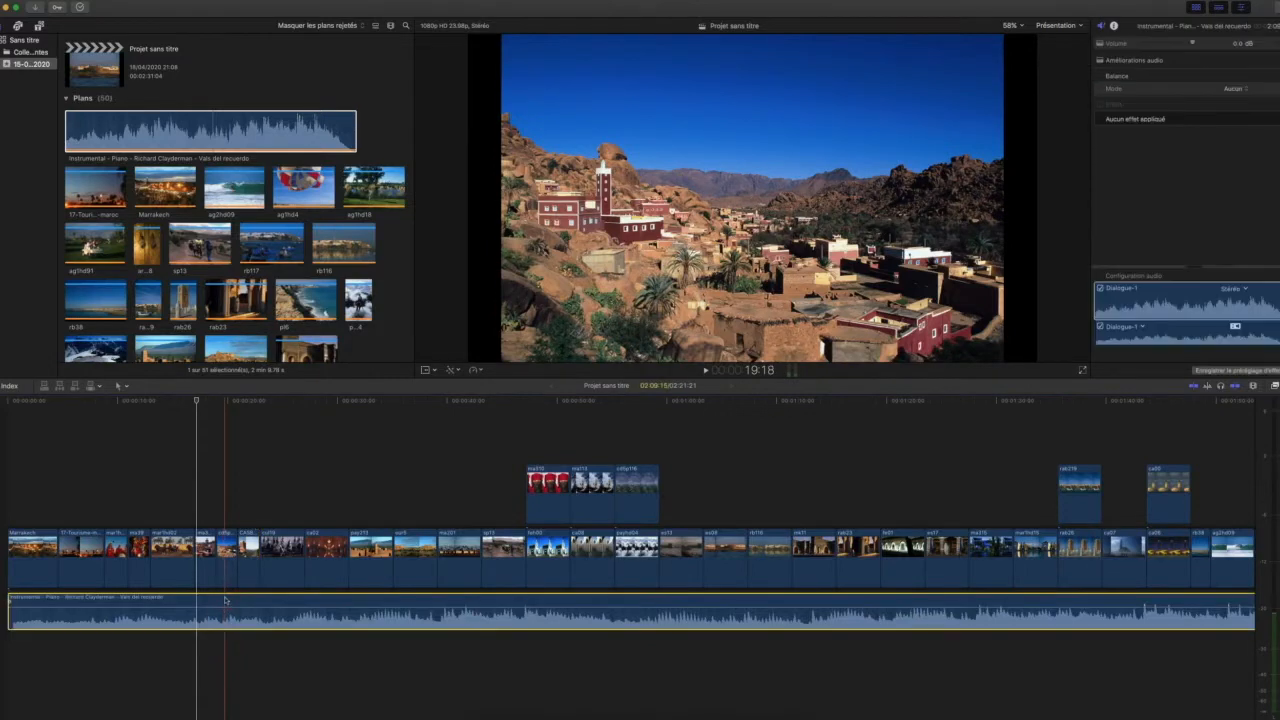
pyautogui.press('super+equal')
pyautogui.press('super+equal')
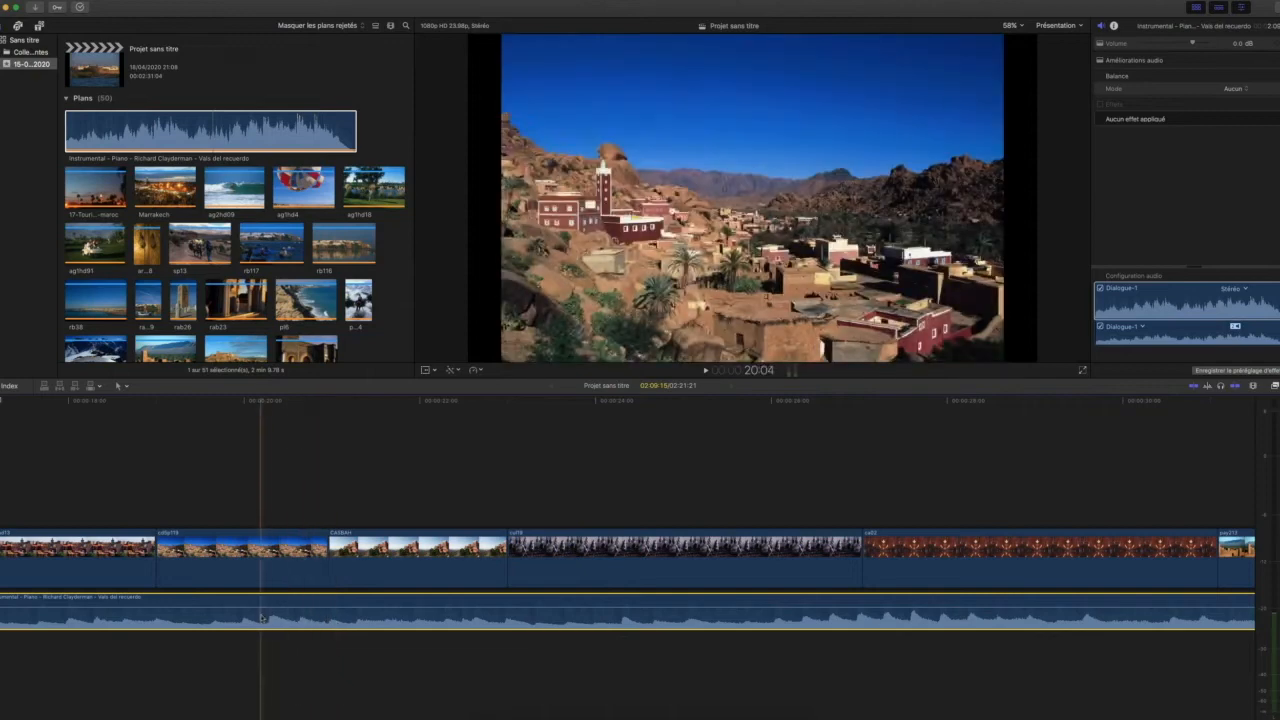
pyautogui.hscroll(-2, 116, 604)
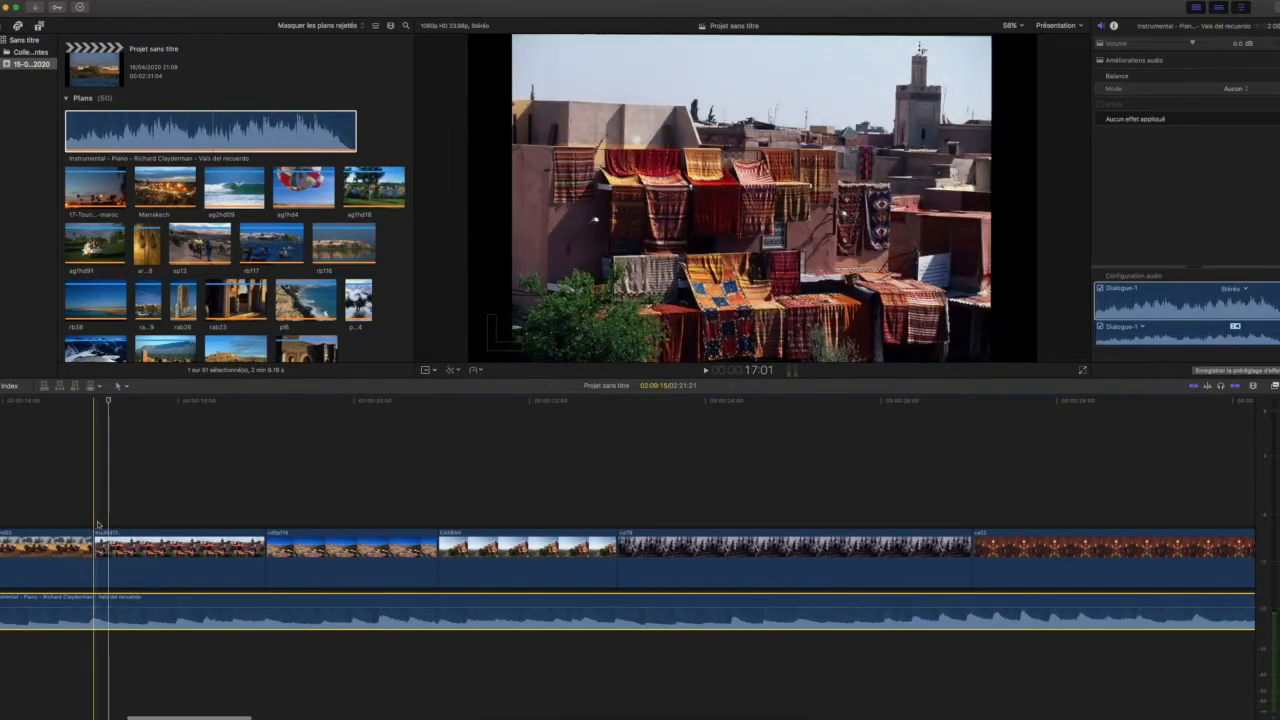
pyautogui.press('space')
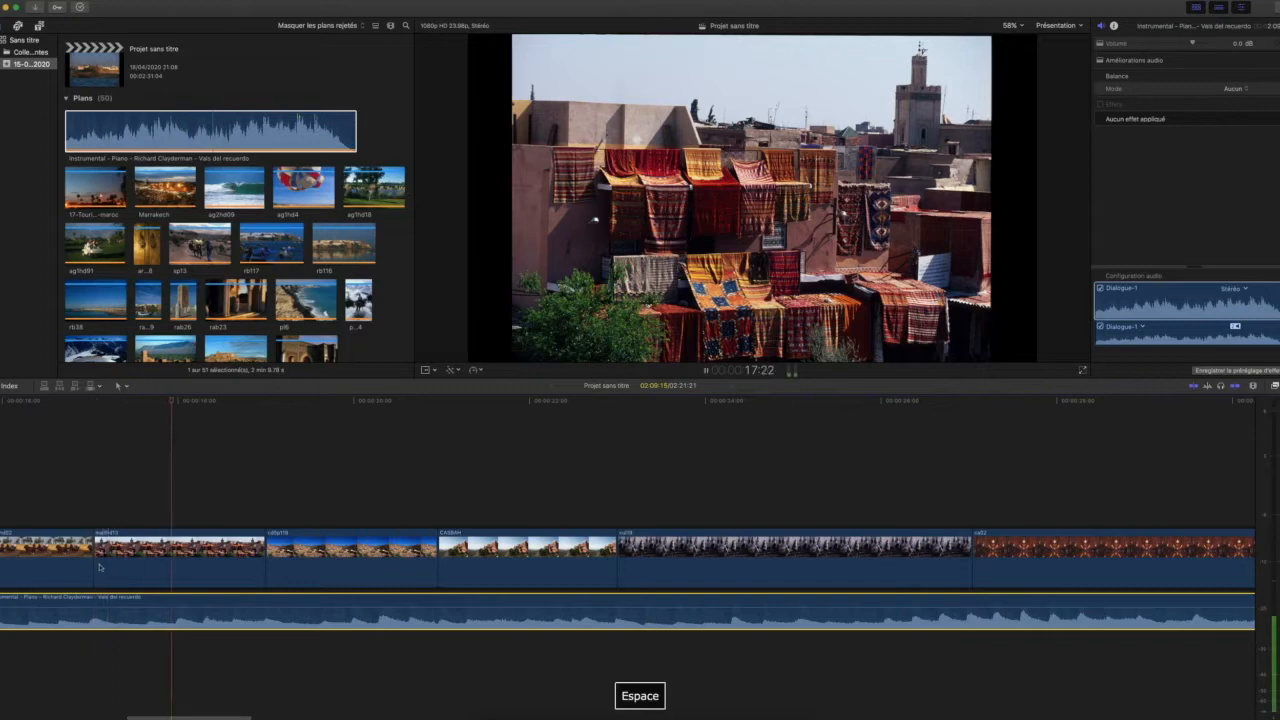
pyautogui.press('space')
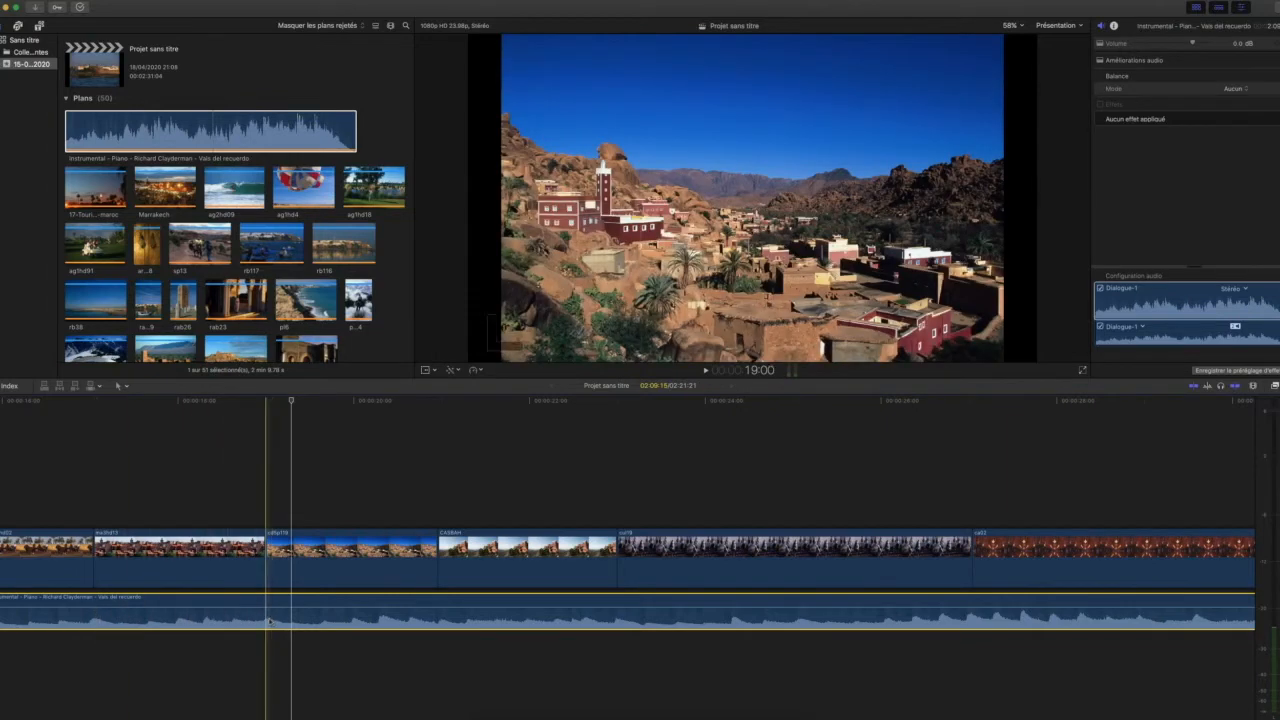
pyautogui.press('space')
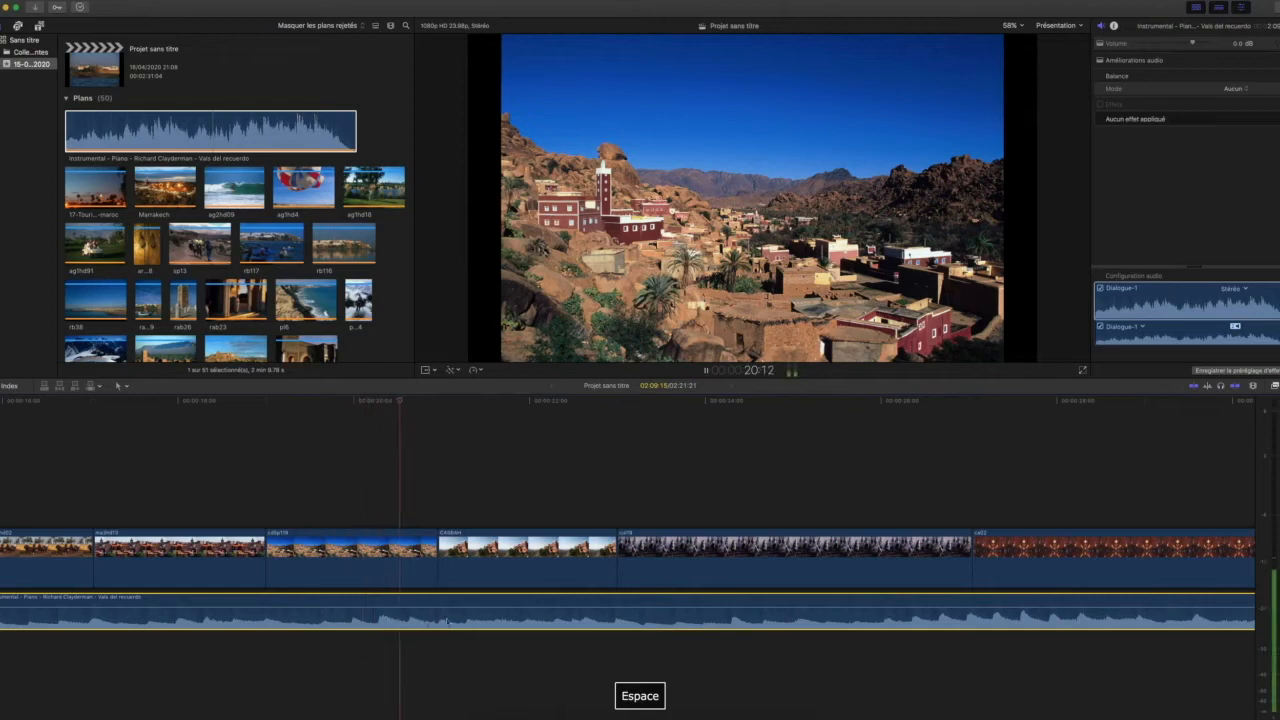
pyautogui.click(264, 588)
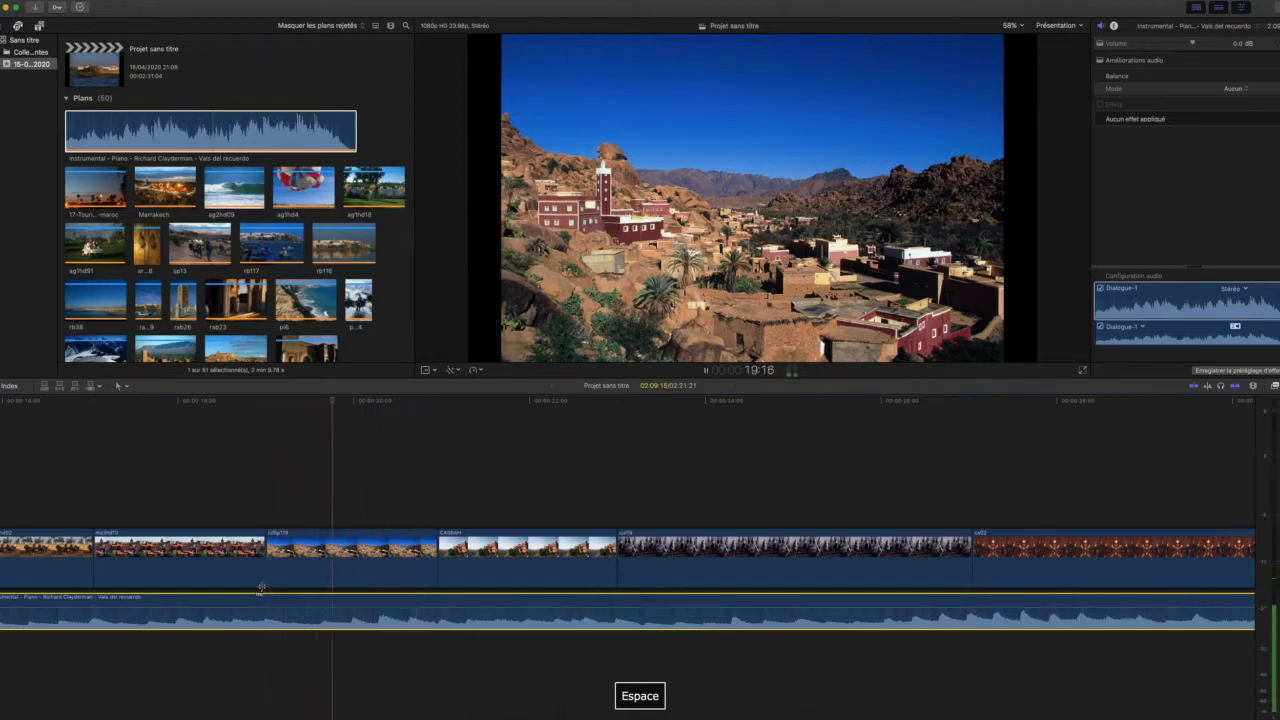
pyautogui.press('space')
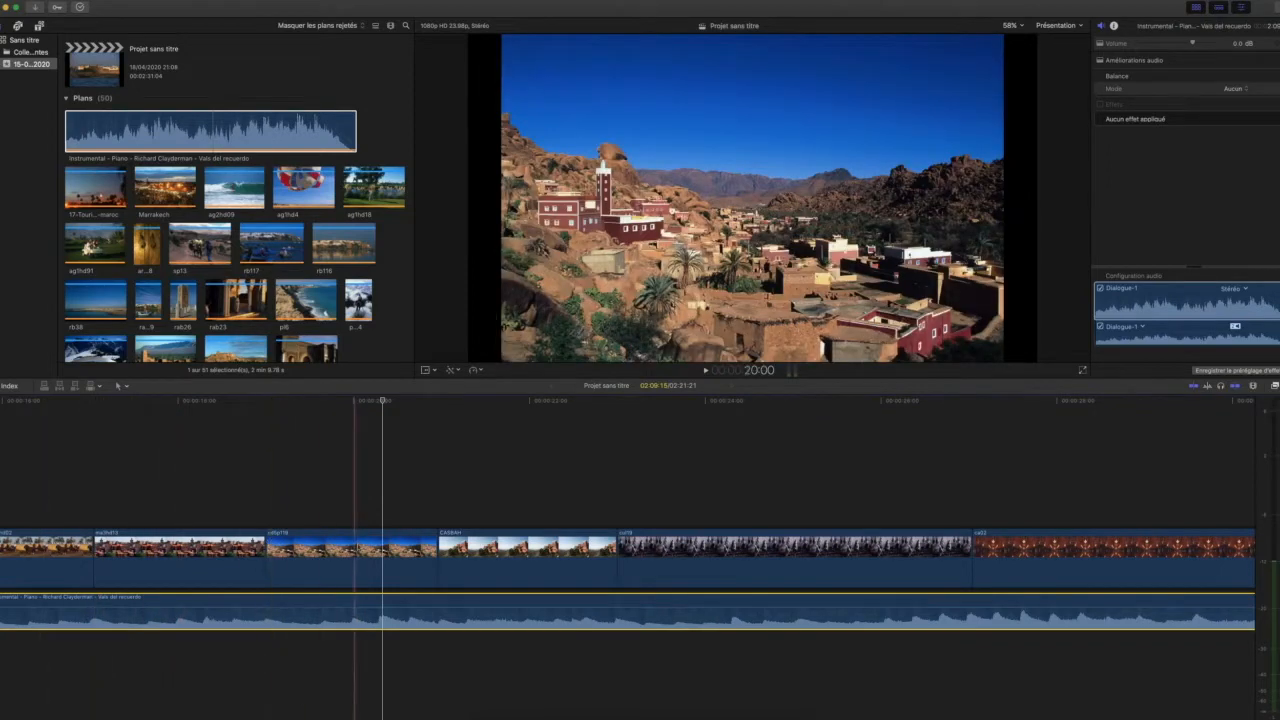
pyautogui.moveTo(438, 545); pyautogui.dragTo(355, 545)
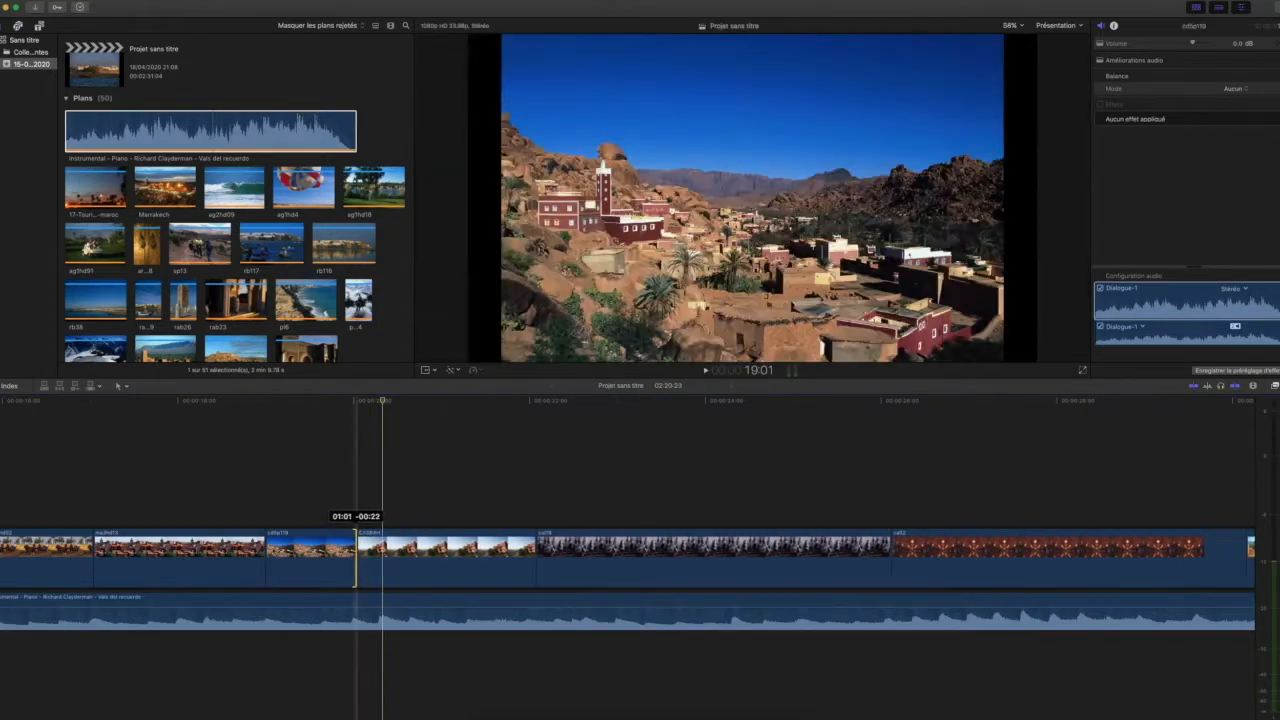
# Step: Replay the passage around 20 seconds and trim the end of the CASBAH clip back to the beat at about 21 seconds
pyautogui.press('space')
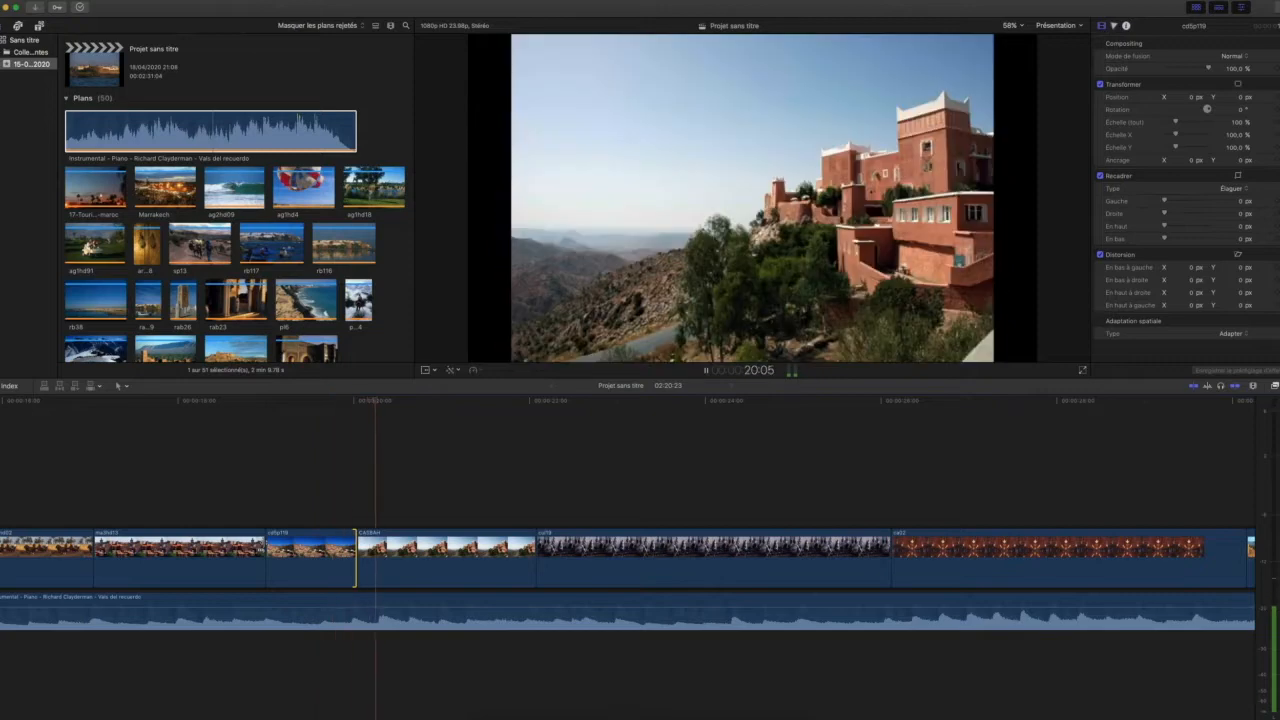
pyautogui.press('space')
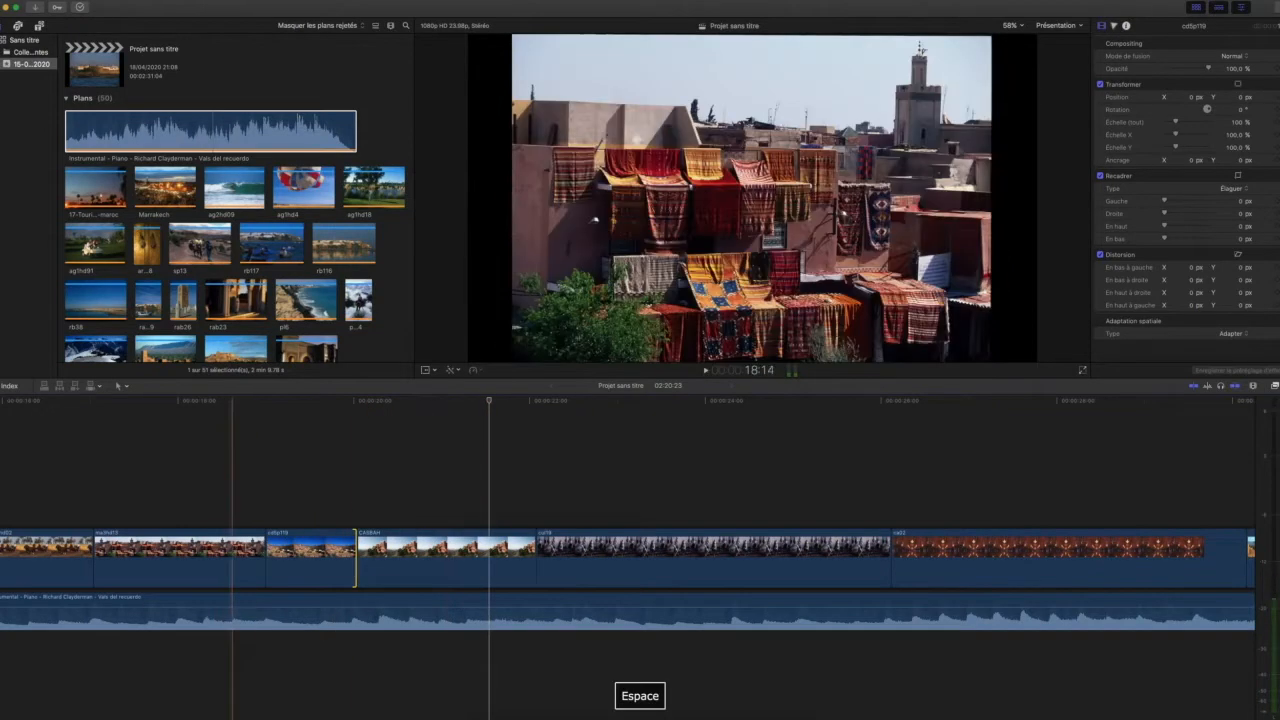
pyautogui.press('space')
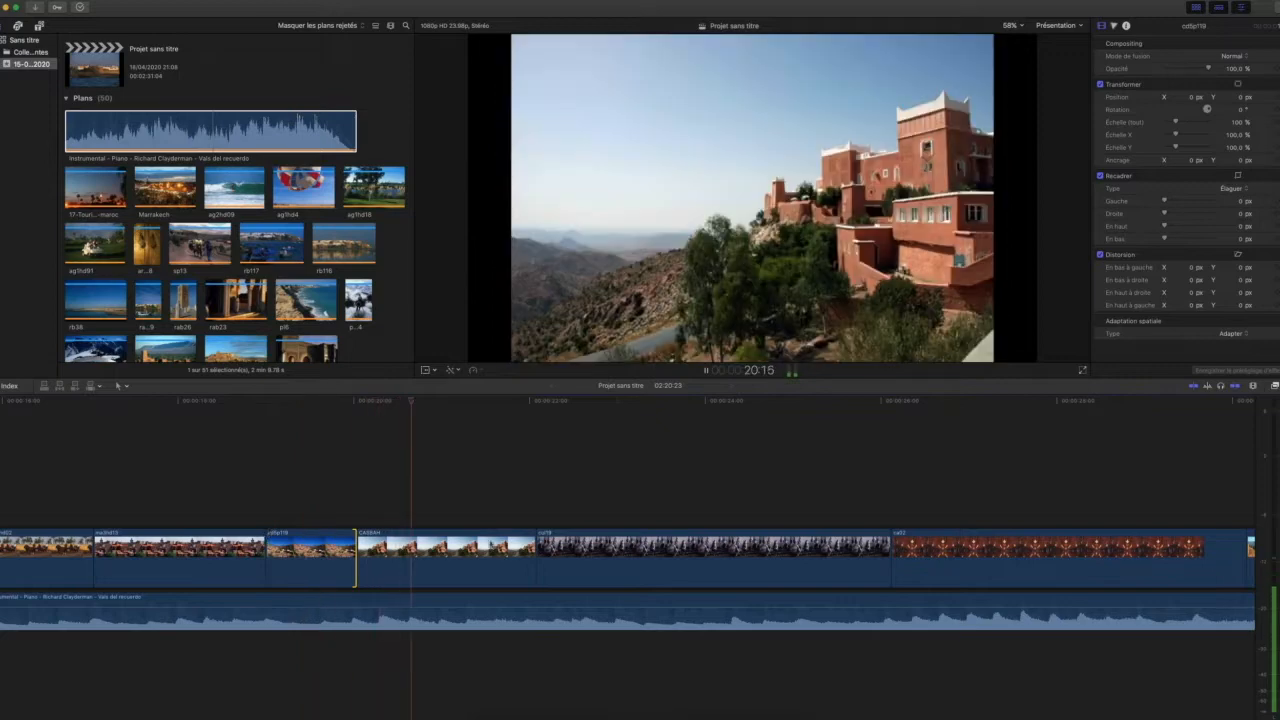
pyautogui.press('space')
pyautogui.moveTo(537, 560); pyautogui.dragTo(446, 565)
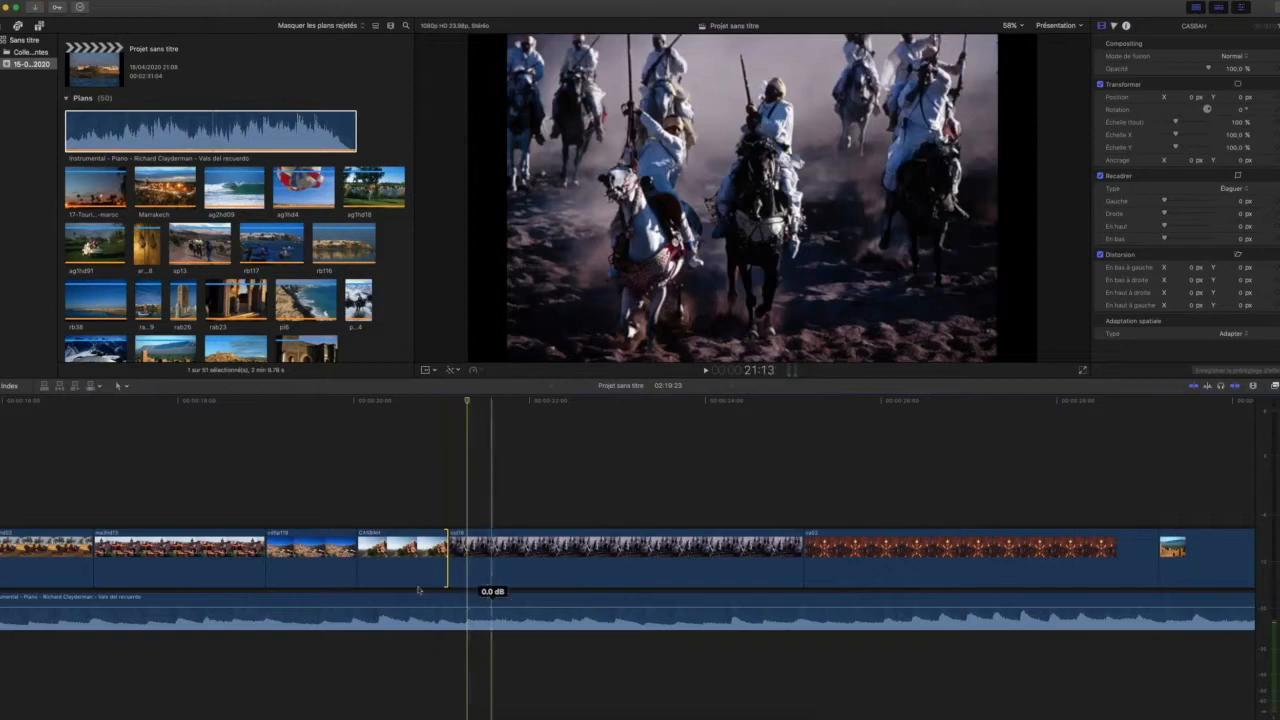
# Step: Play back the cuts around 19 to 21 seconds and listen for the next beat over the horsemen clip after CASBAH
pyautogui.press('space')
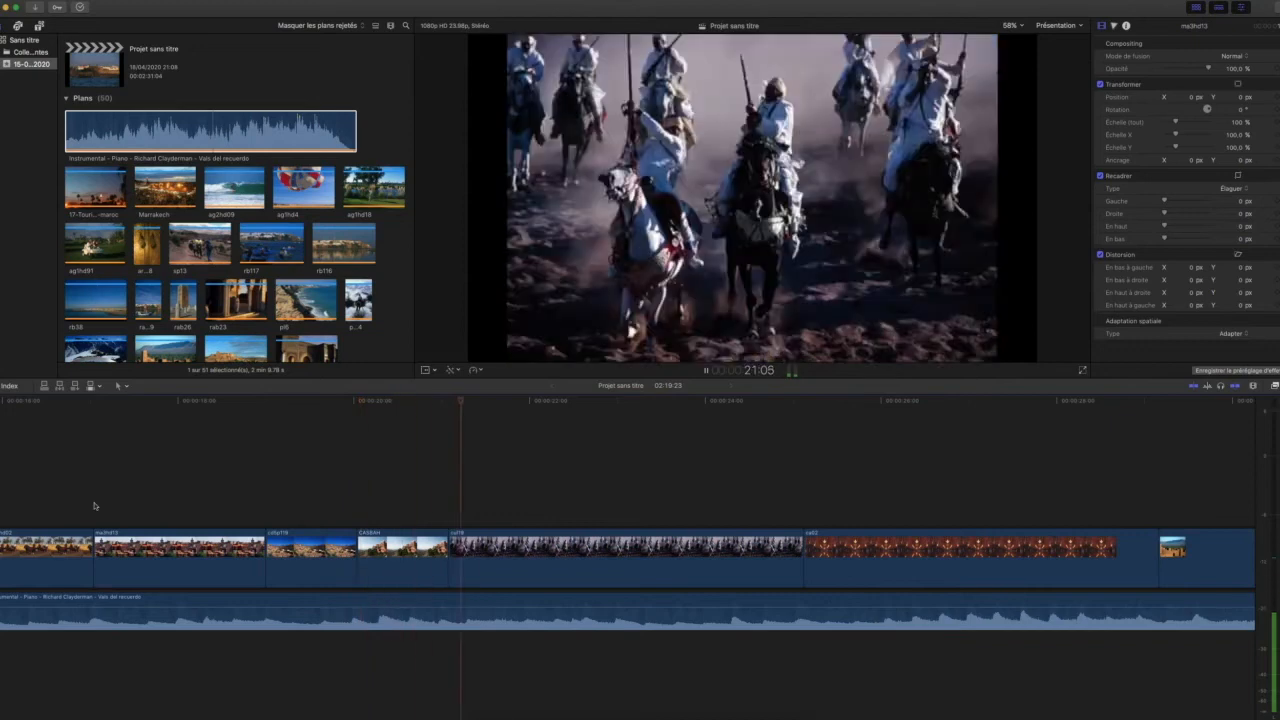
pyautogui.press('space')
pyautogui.press('space')
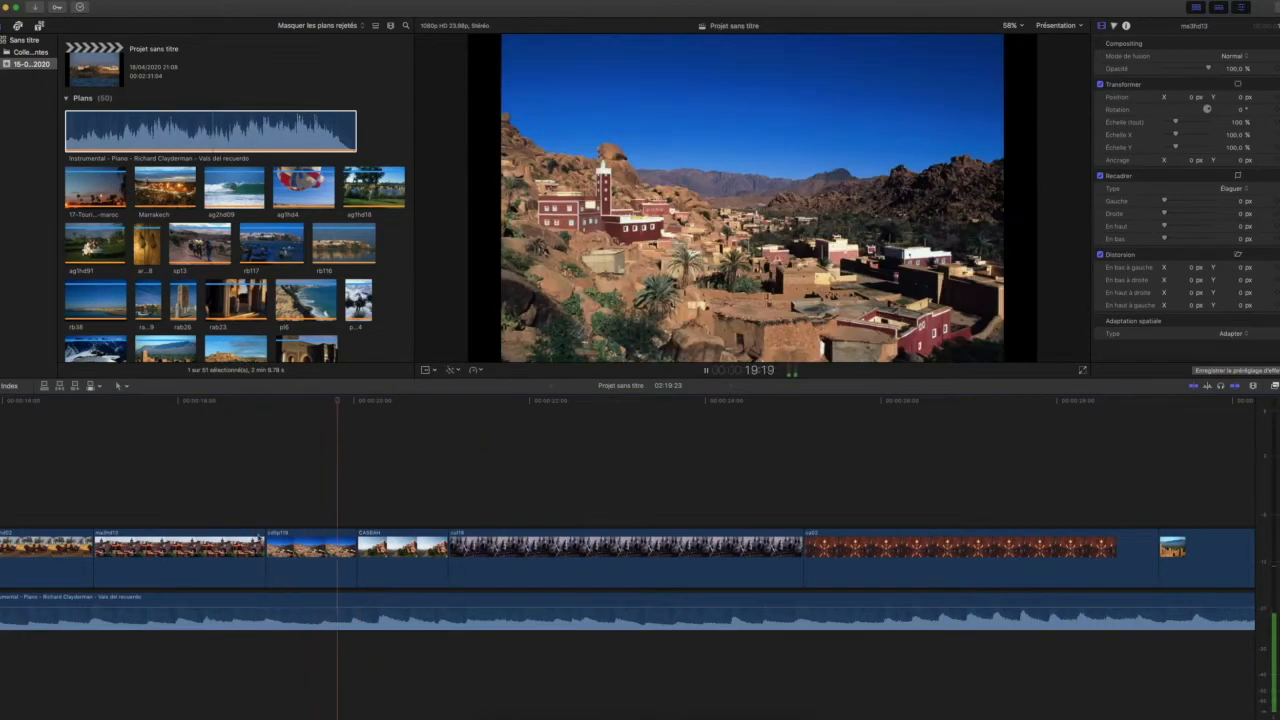
pyautogui.press('space')
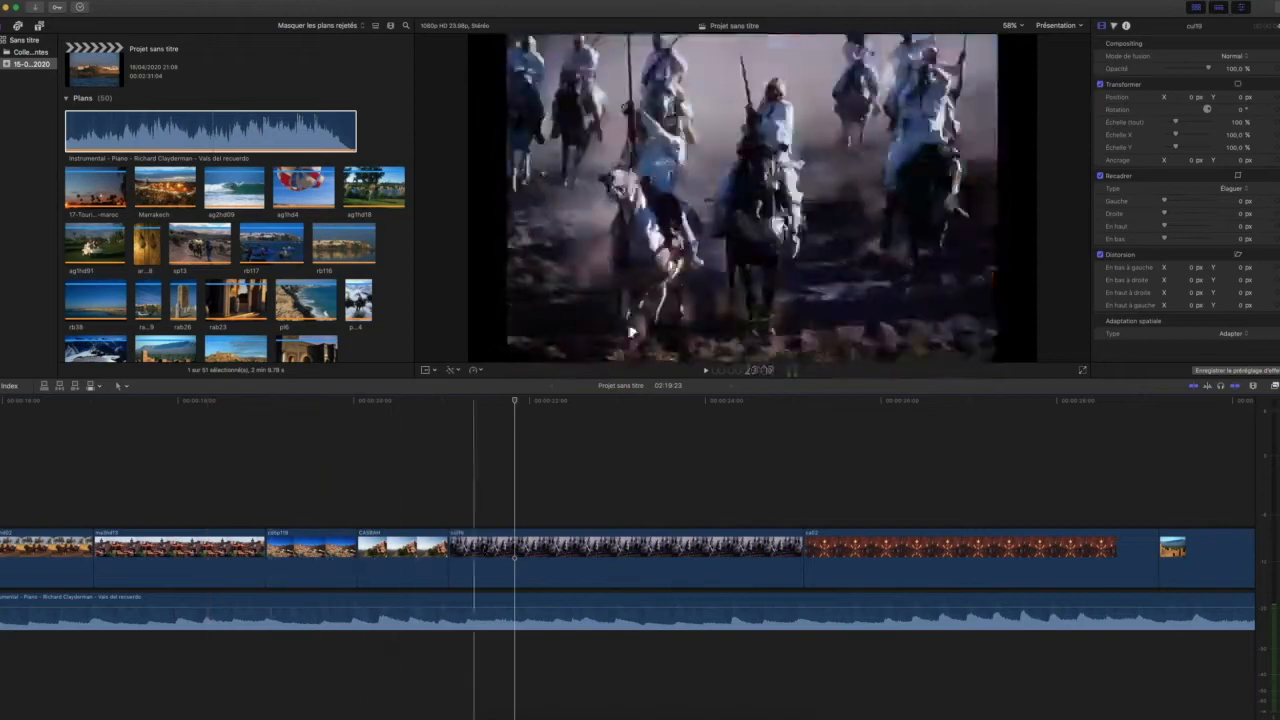
pyautogui.press('space')
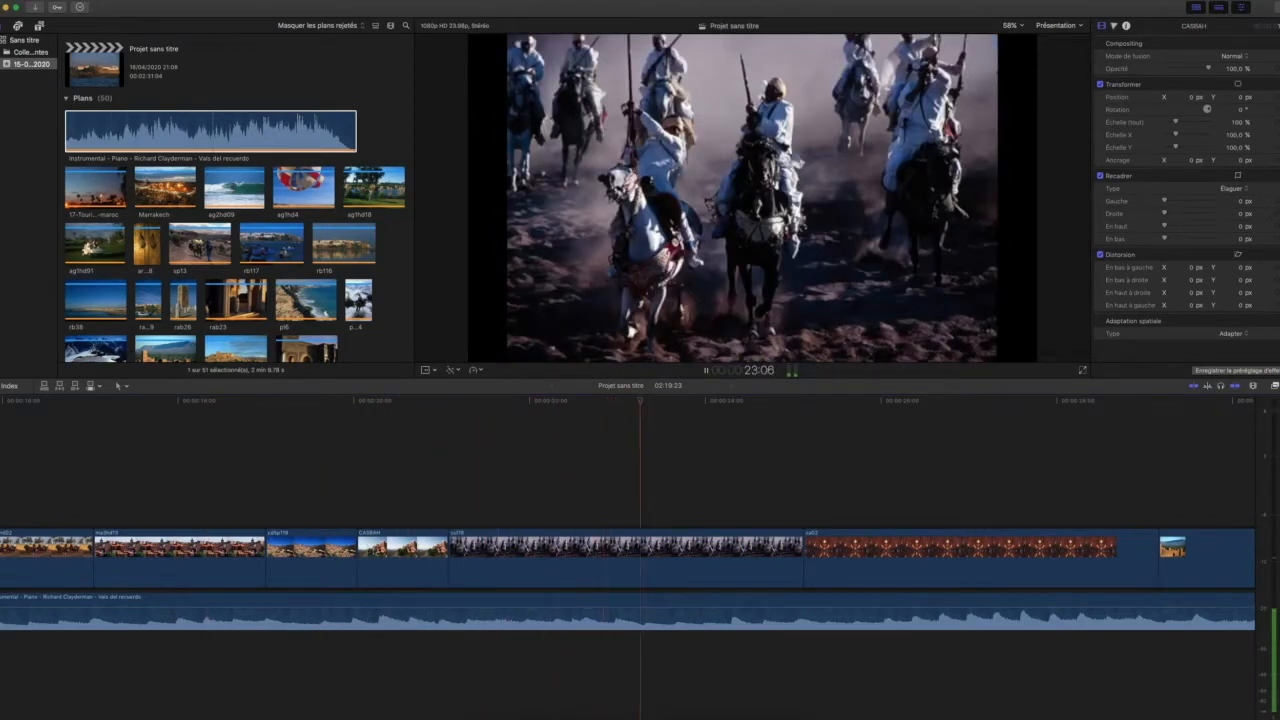
pyautogui.press('space')
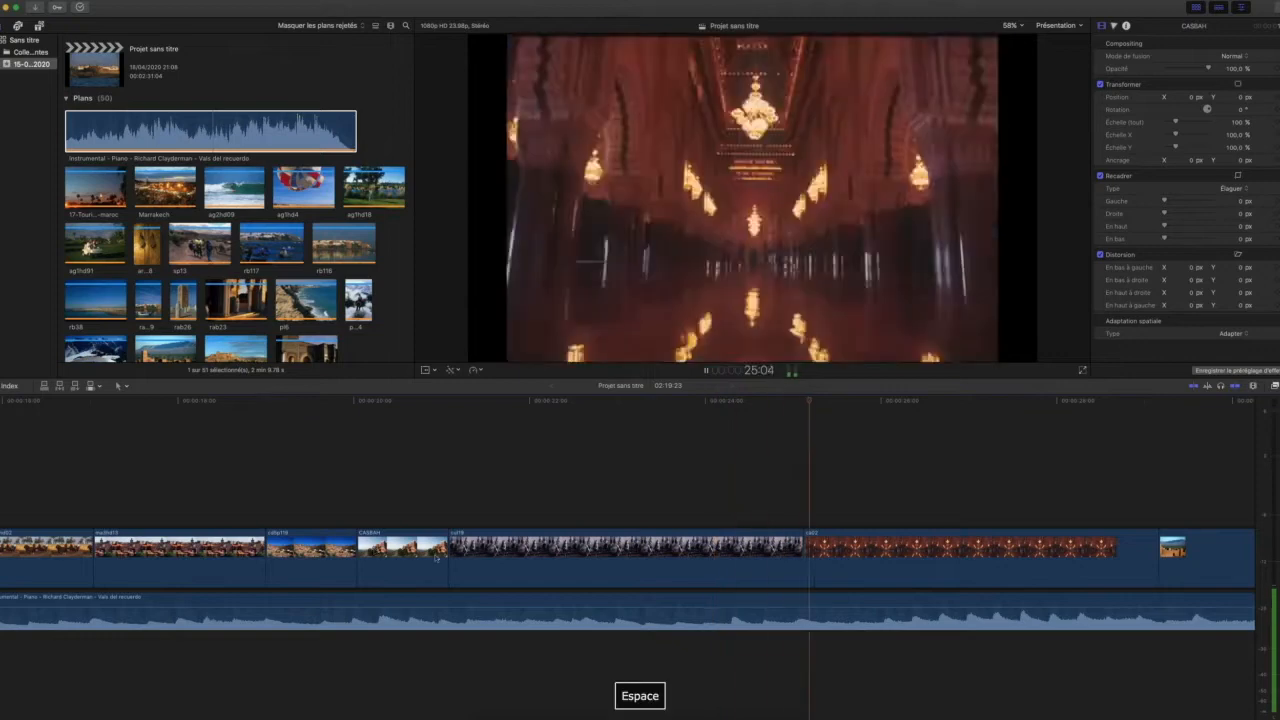
# Step: Trim the end of the horsemen clip to about 25 seconds, then shorten the ca02 clip to end on the beat at 27:00
pyautogui.moveTo(809, 555); pyautogui.dragTo(794, 555)
pyautogui.press('space')
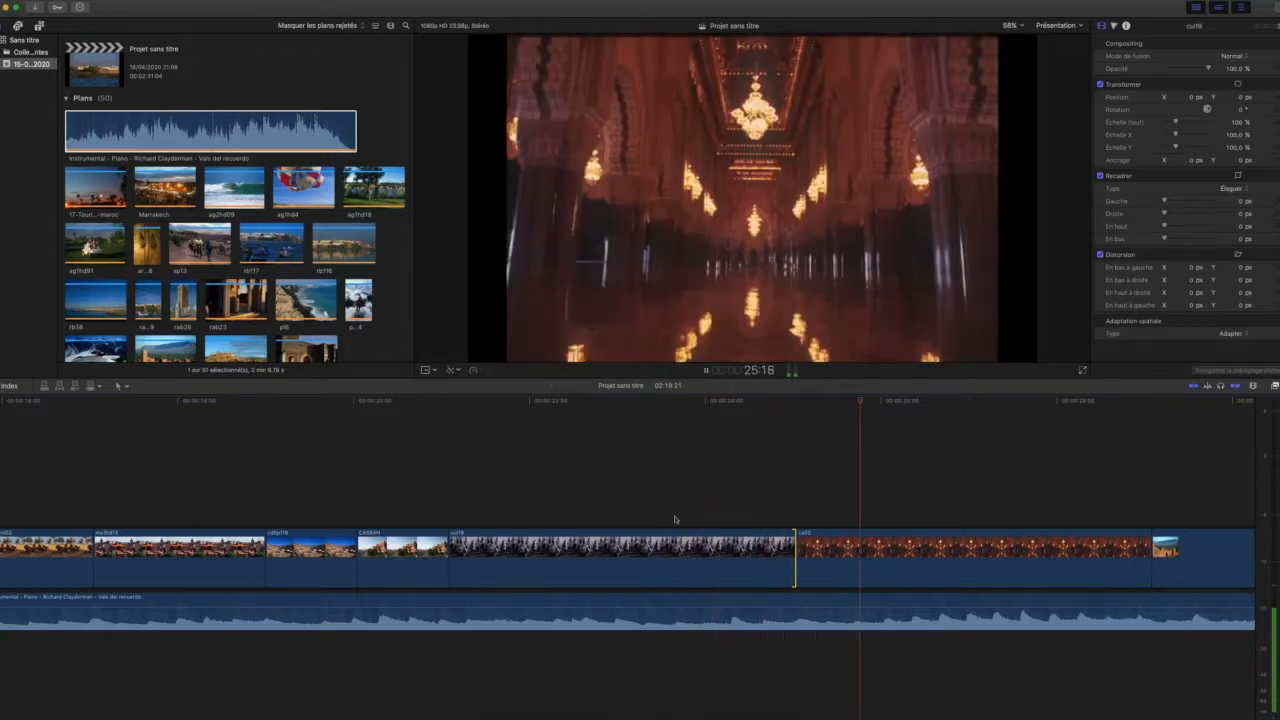
pyautogui.hscroll(5, 656, 518)
pyautogui.hscroll(3, 655, 518)
pyautogui.press('space')
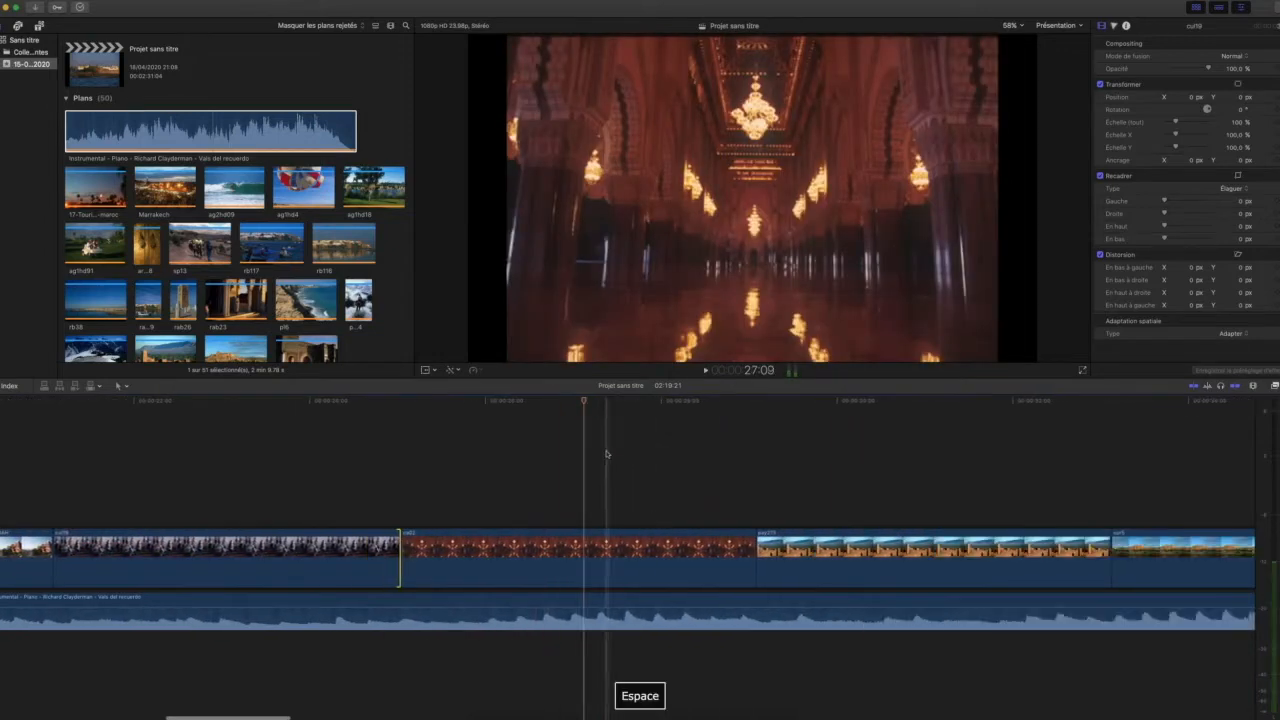
pyautogui.moveTo(585, 401); pyautogui.dragTo(575, 403)
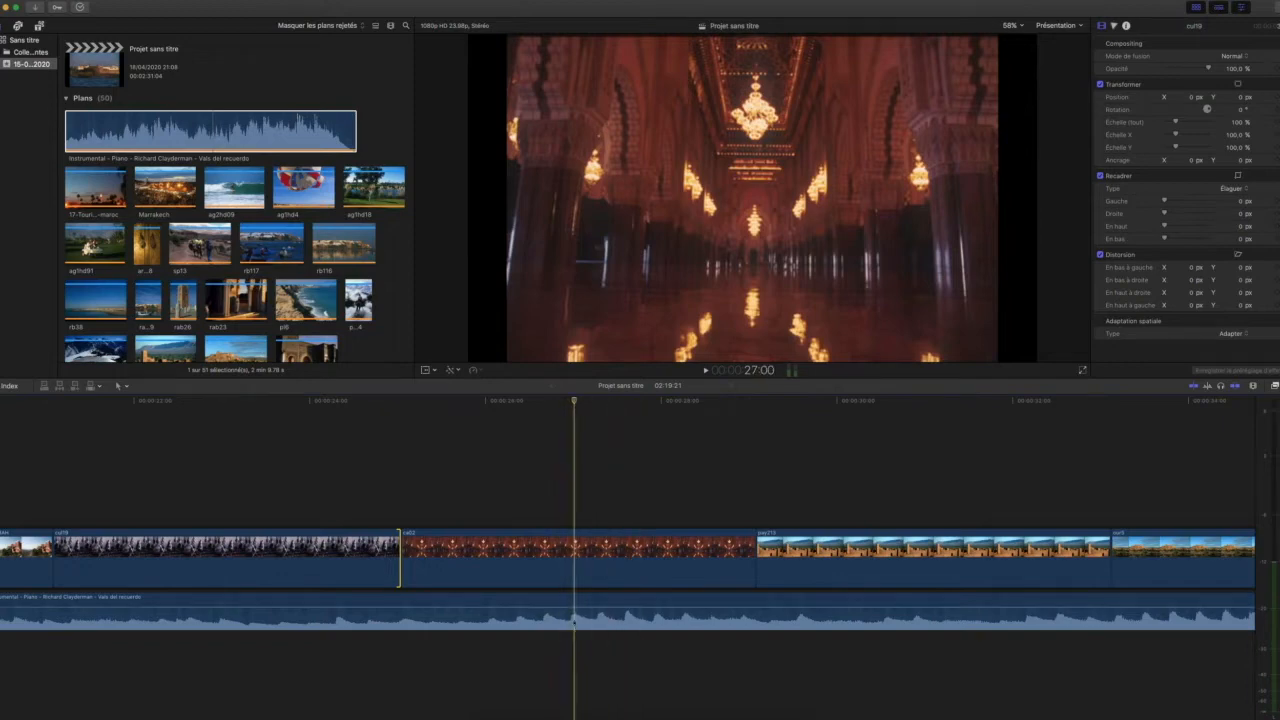
pyautogui.moveTo(756, 548); pyautogui.dragTo(571, 548)
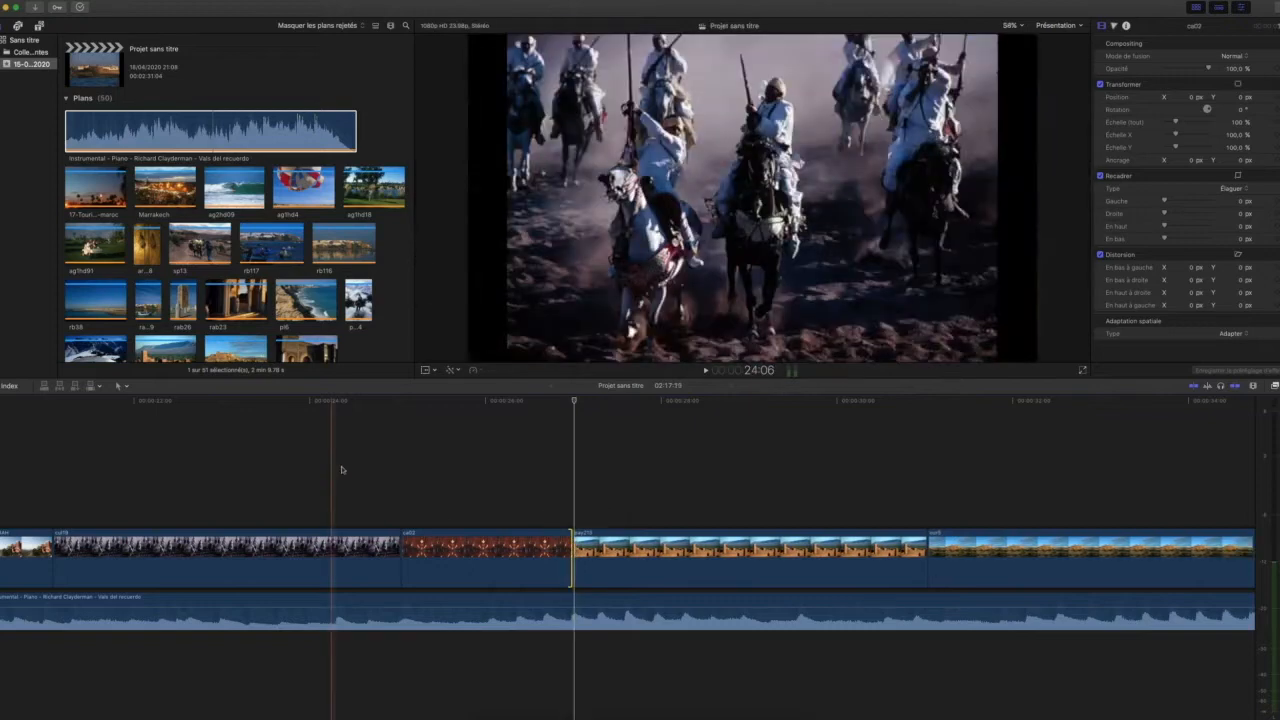
# Step: Play the passage from about 27 seconds, locate the beat at 28:22 and trim the end of the pay213 clip back to it
pyautogui.press('space')
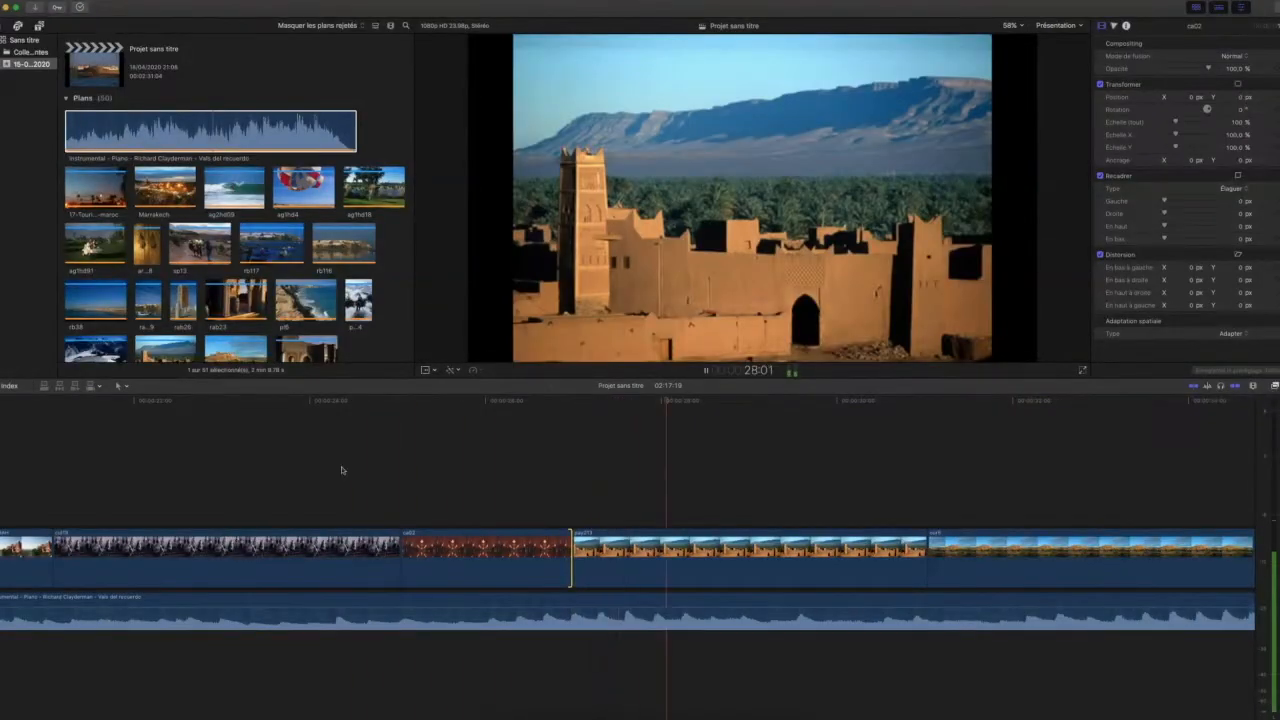
pyautogui.press('space')
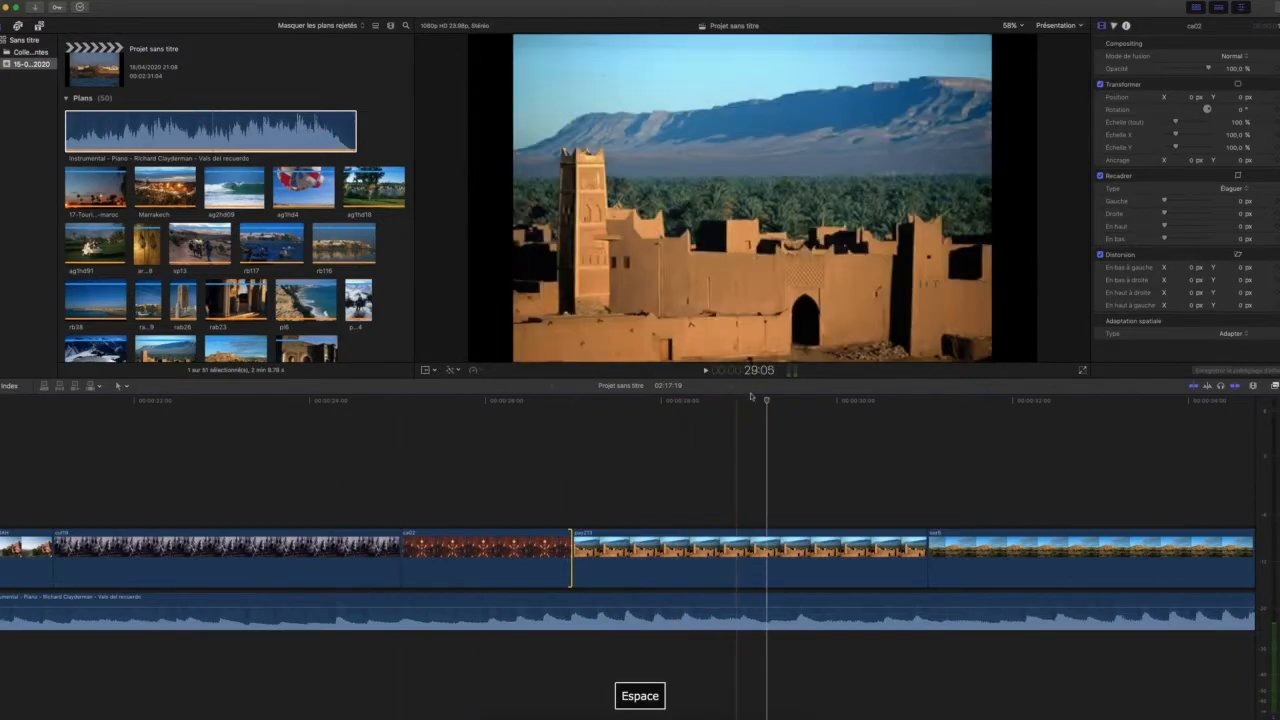
pyautogui.moveTo(754, 404); pyautogui.dragTo(745, 404)
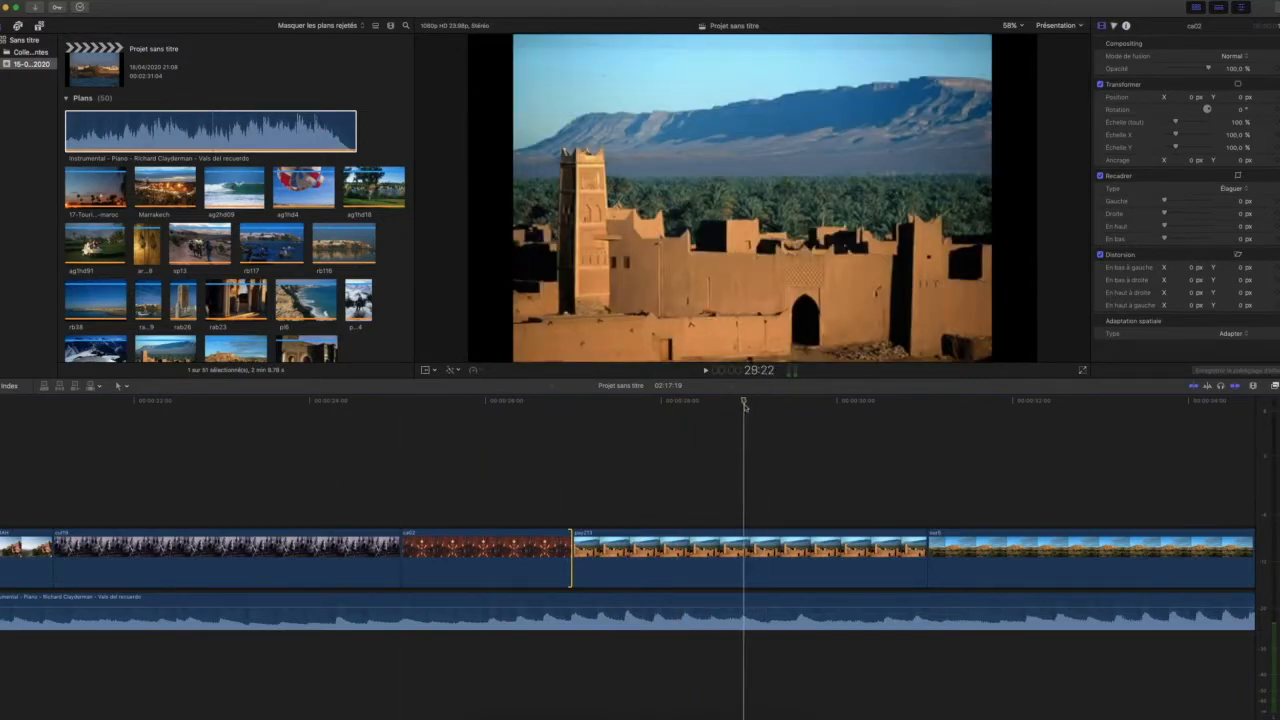
pyautogui.moveTo(921, 550); pyautogui.dragTo(741, 553)
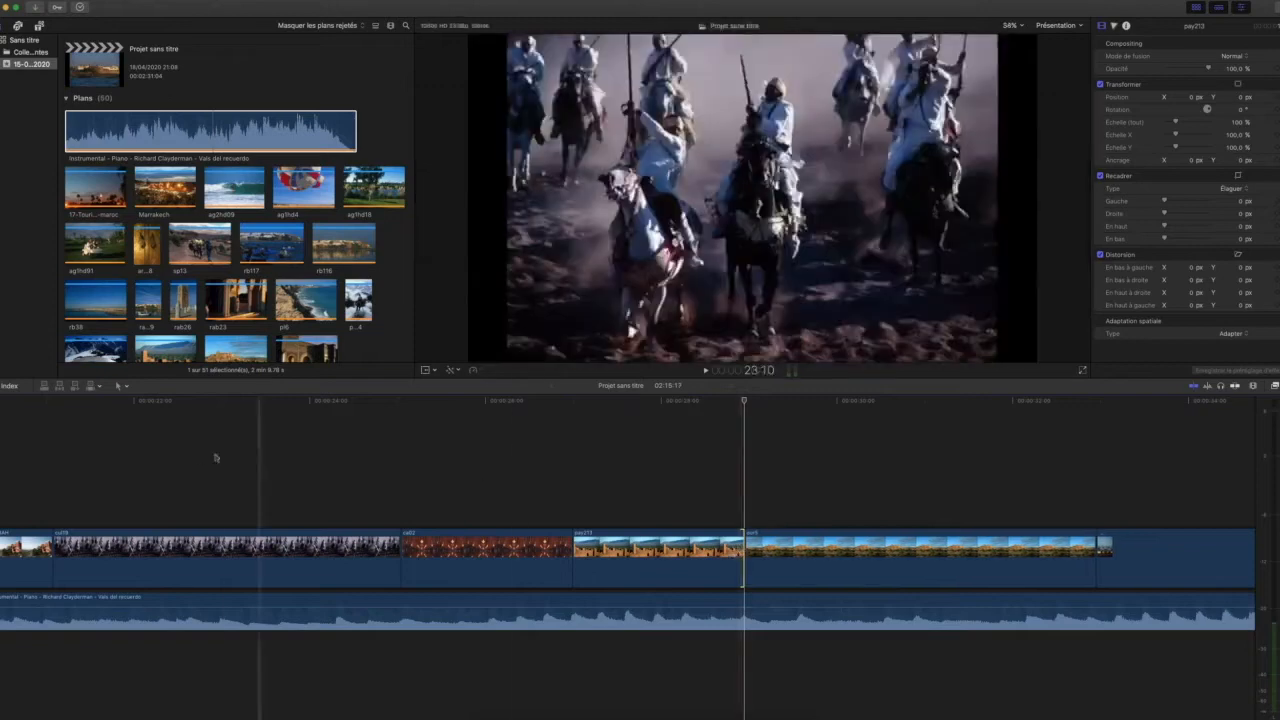
# Step: Replay the music over the our5 clip, locate the beat at 32:20 and shorten the clip's end by three frames to match it
pyautogui.press('space')
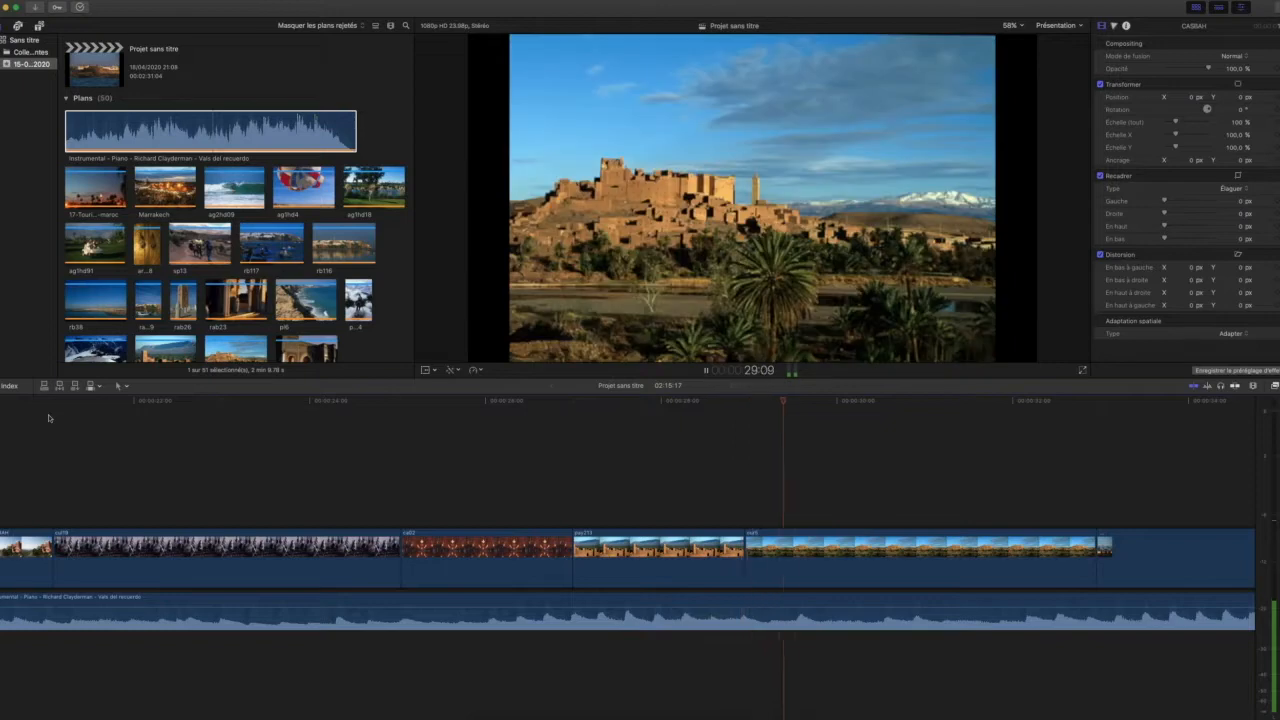
pyautogui.press('space')
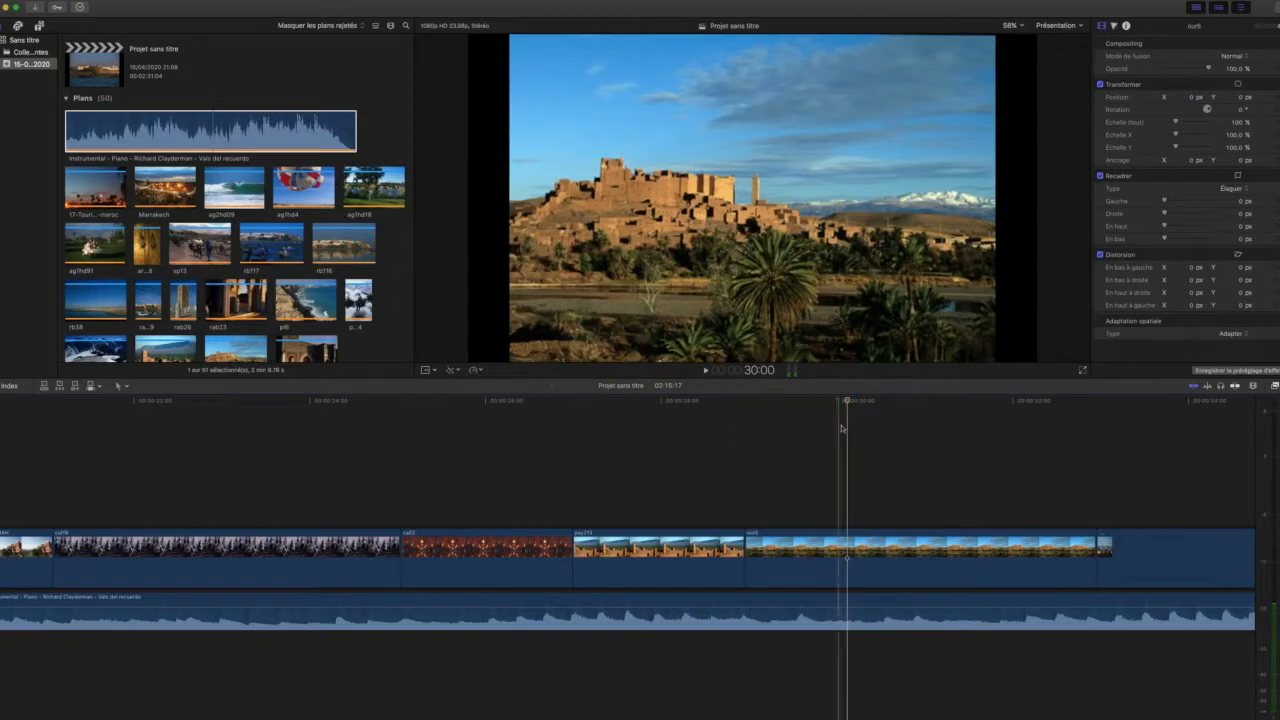
pyautogui.click(782, 410)
pyautogui.click(746, 411)
pyautogui.press('space')
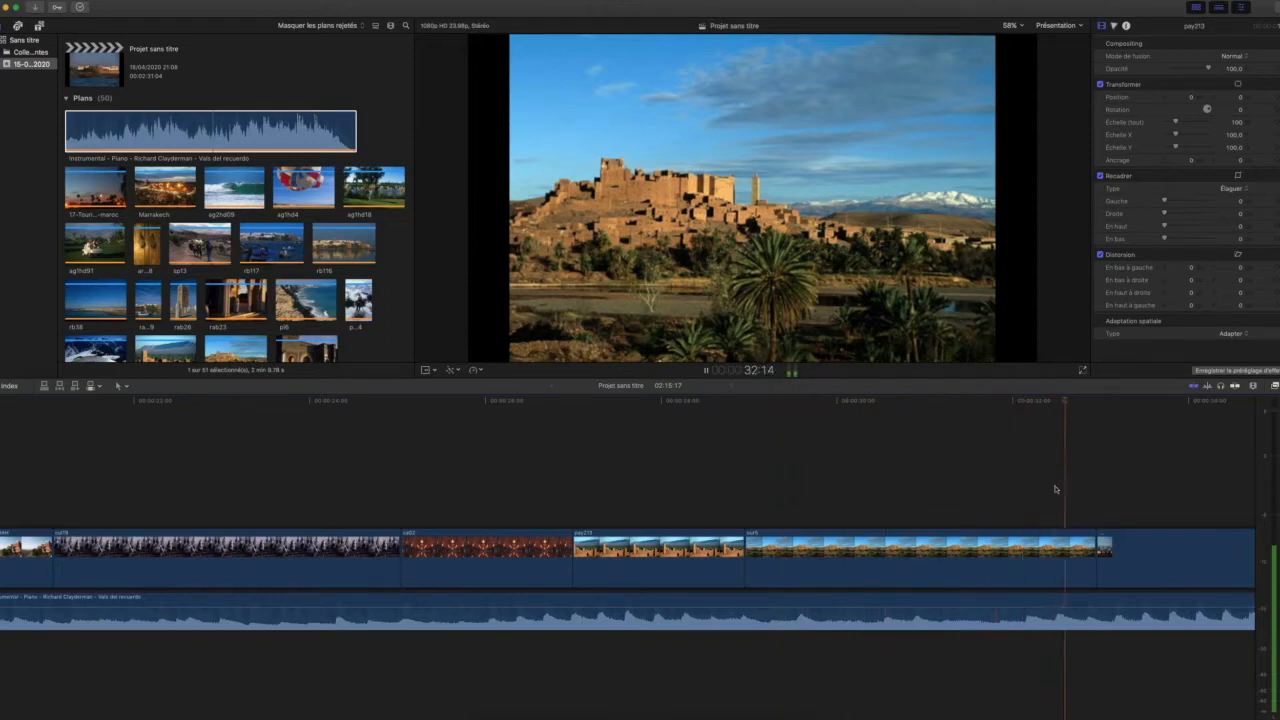
pyautogui.press('space')
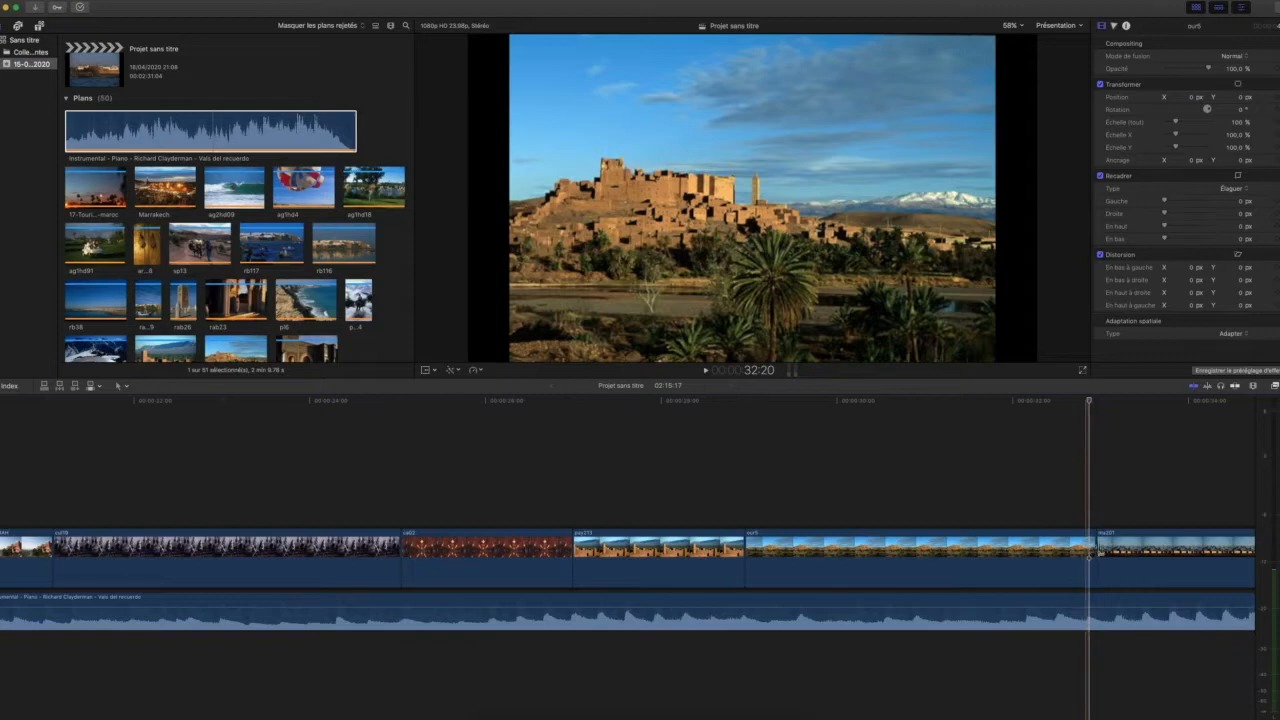
pyautogui.moveTo(1090, 402)
pyautogui.mouseDown()
pyautogui.moveTo(1075, 406)
pyautogui.moveTo(1091, 410)
pyautogui.mouseUp()
pyautogui.moveTo(1091, 545); pyautogui.dragTo(1086, 540)
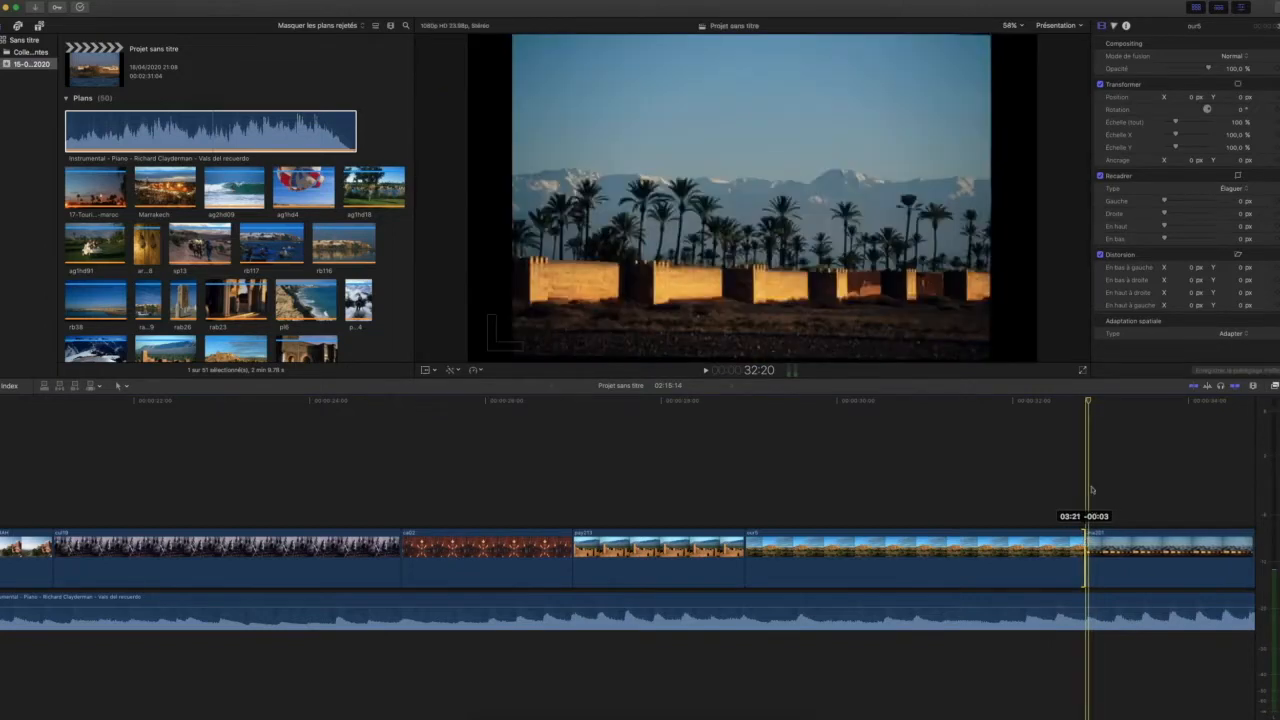
# Step: Replay the cut between the our5 and ma201 clips and lengthen the end of our5 by one frame
pyautogui.press('space')
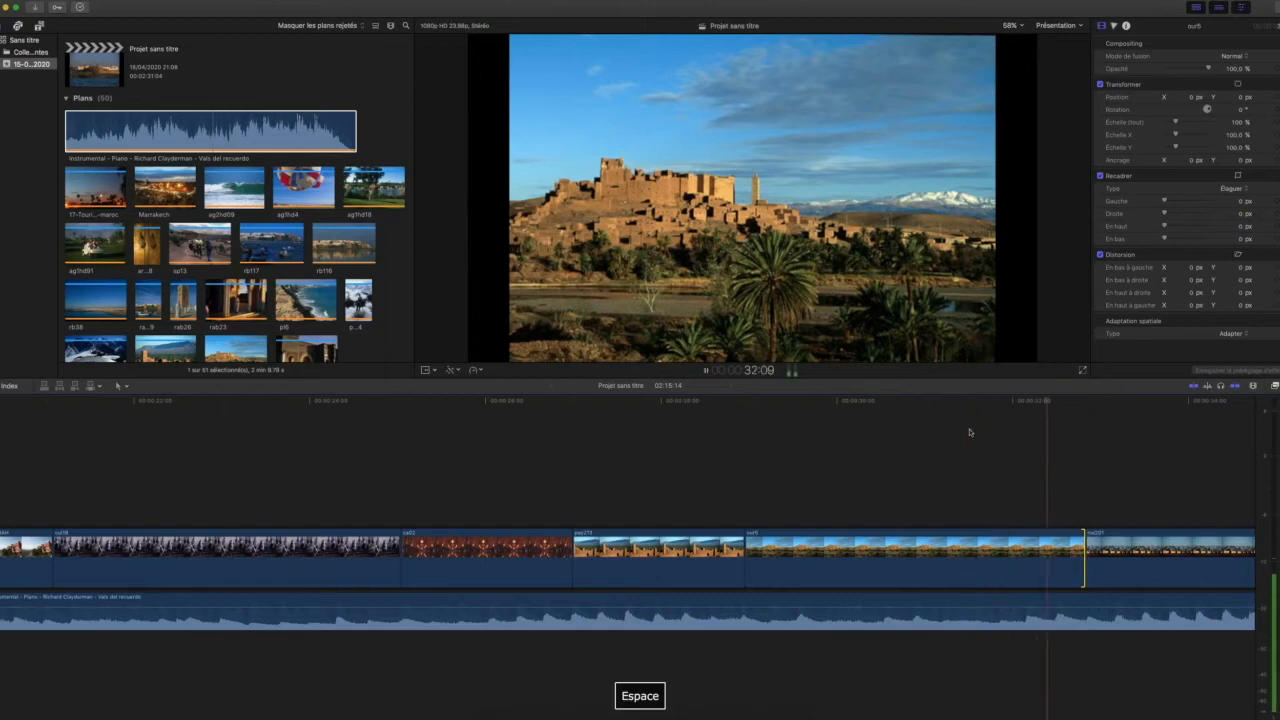
pyautogui.press('space')
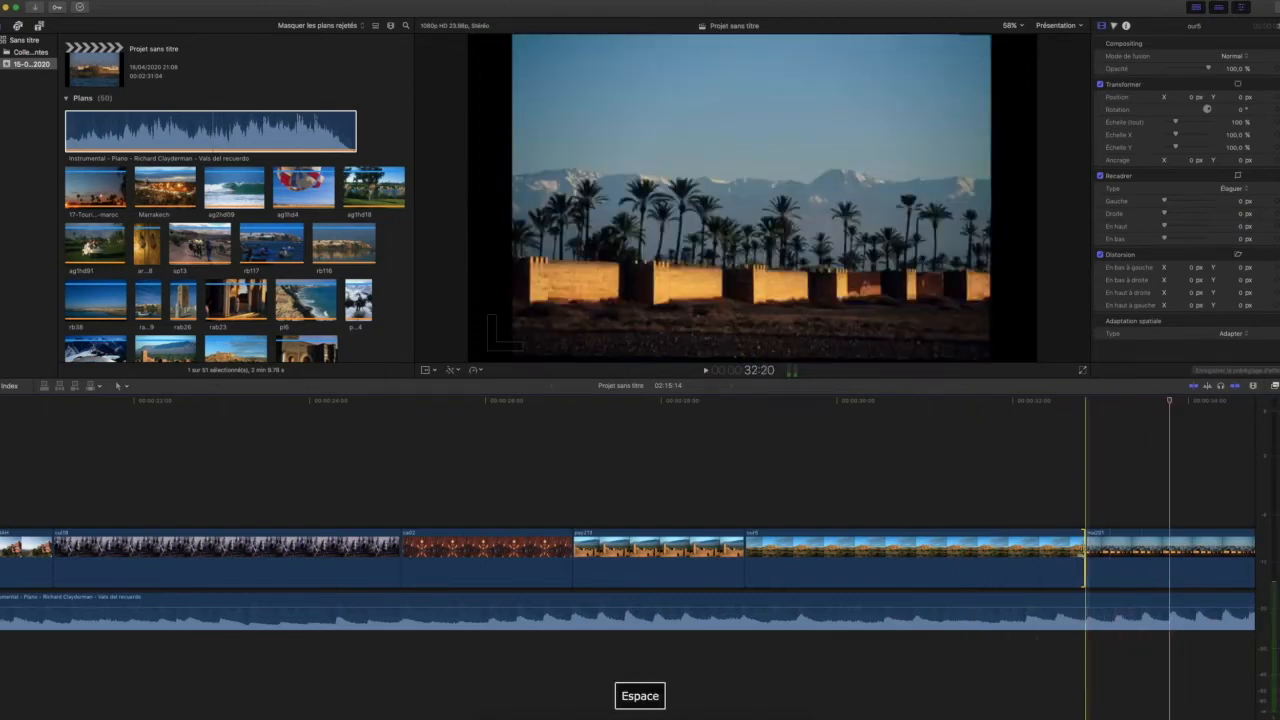
pyautogui.click(1085, 545)
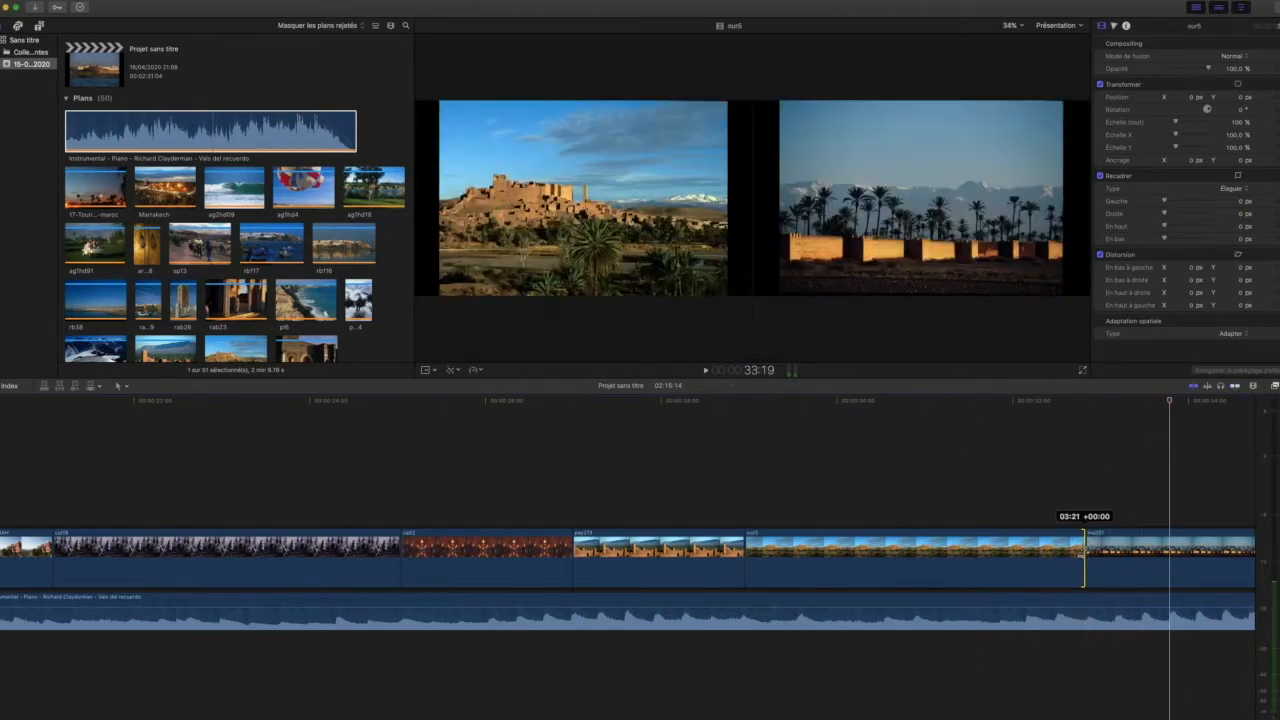
pyautogui.moveTo(1084, 545); pyautogui.dragTo(1088, 545)
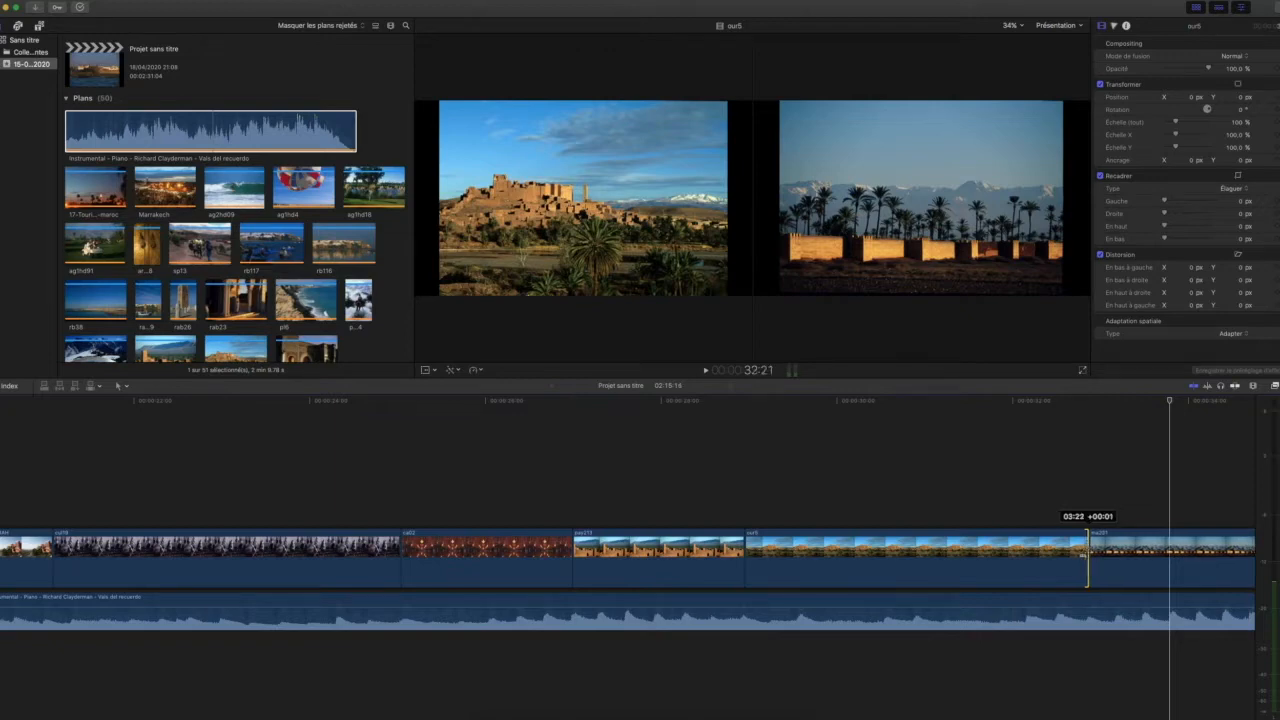
# Step: Listen for the quick beats from about 32 to 36 seconds and trim ma201 to about 33.5 seconds and sp13 to about 34 seconds
pyautogui.press('space')
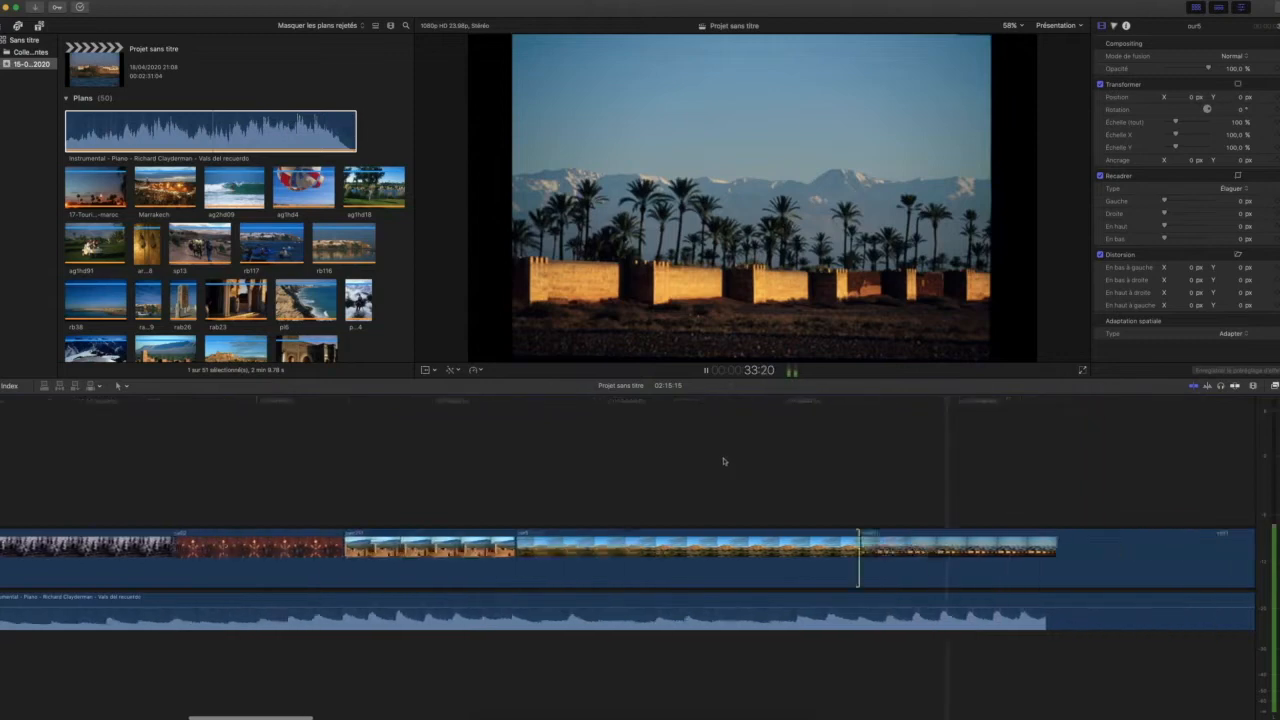
pyautogui.press('space')
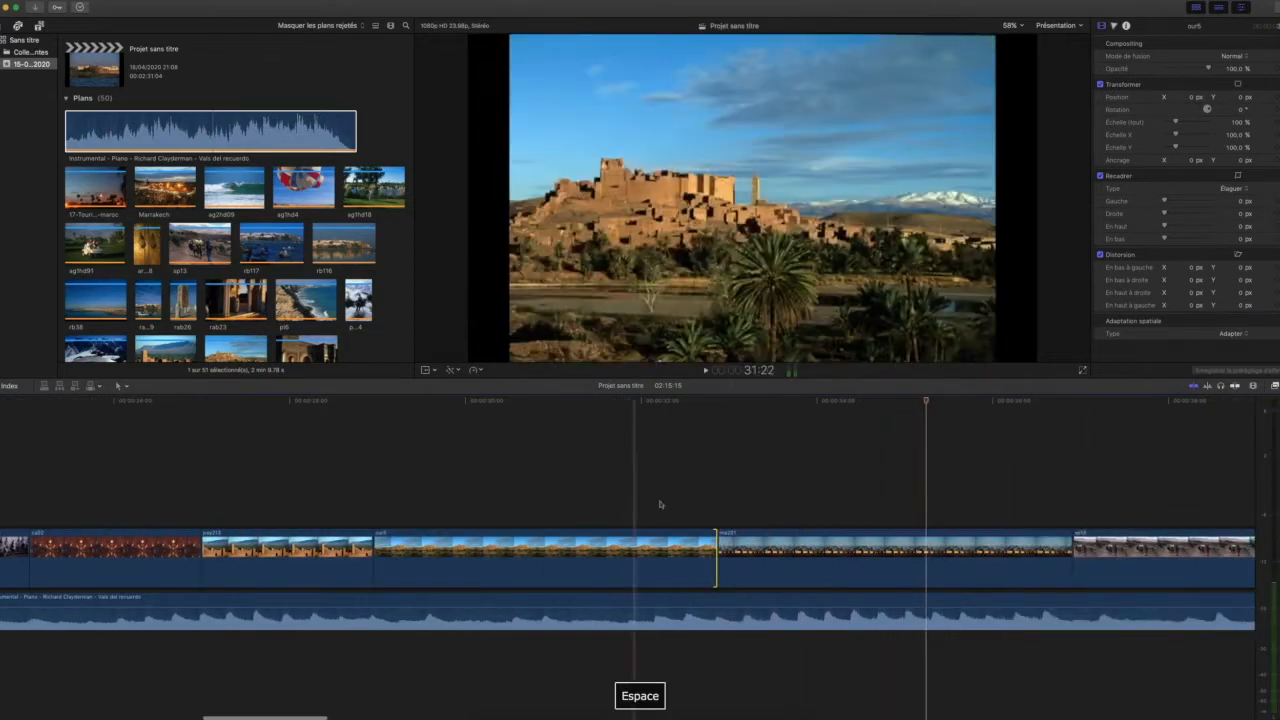
pyautogui.press('space')
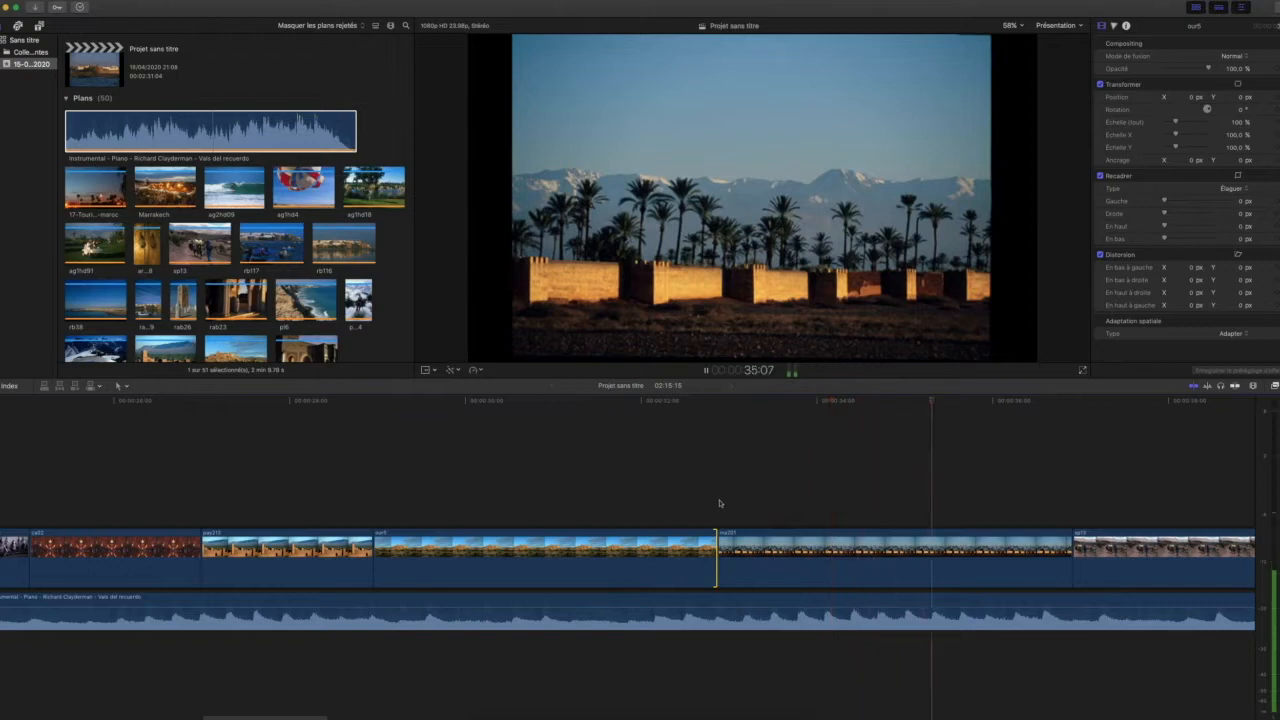
pyautogui.press('space')
pyautogui.press('space')
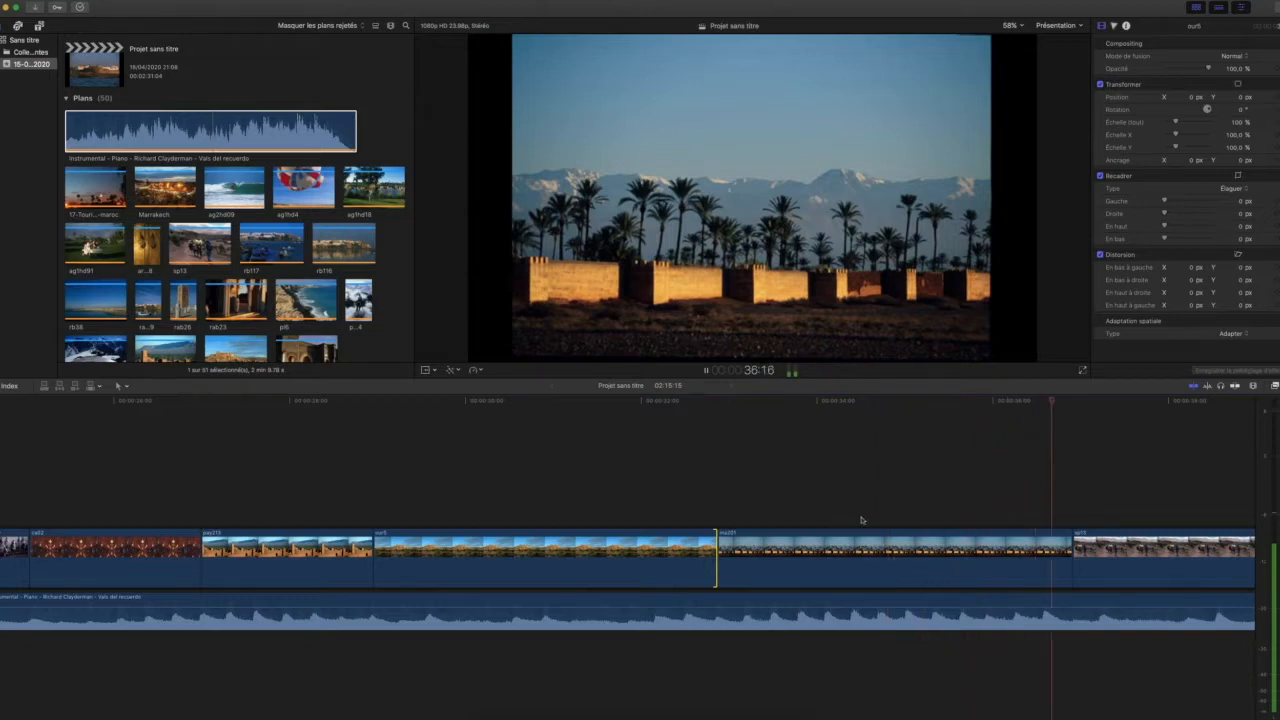
pyautogui.press('space')
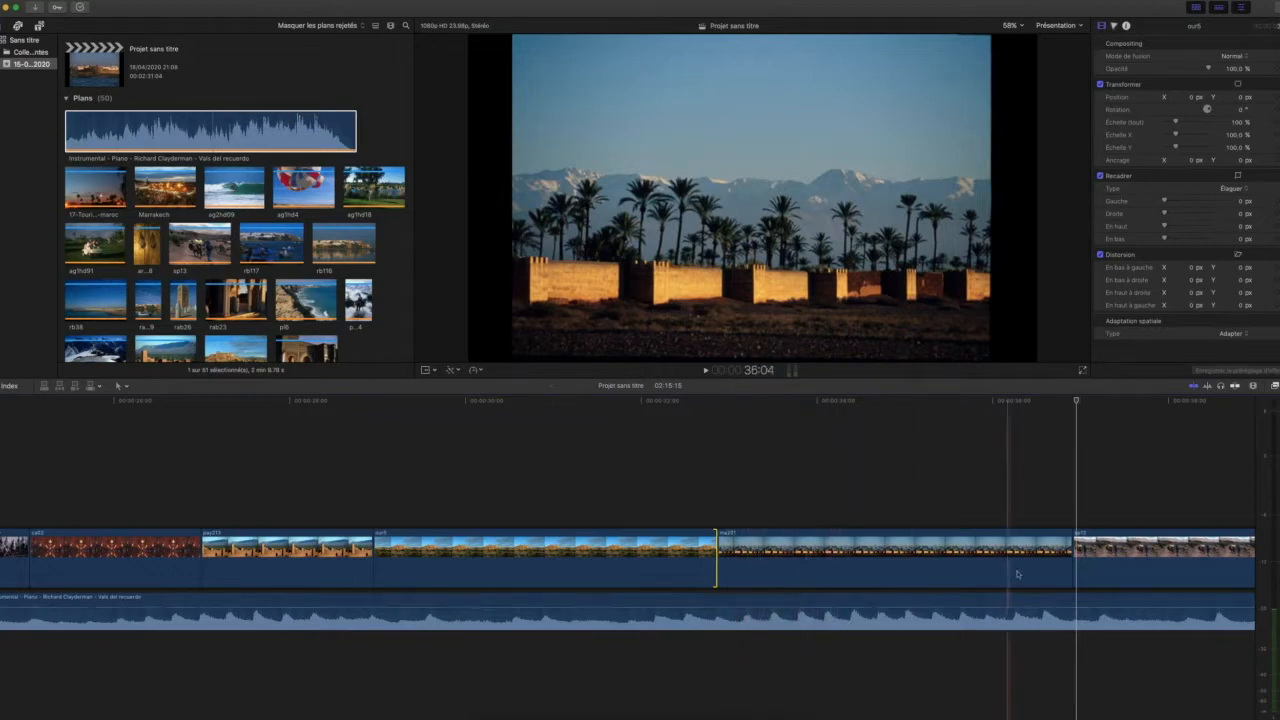
pyautogui.moveTo(1073, 545); pyautogui.dragTo(773, 548)
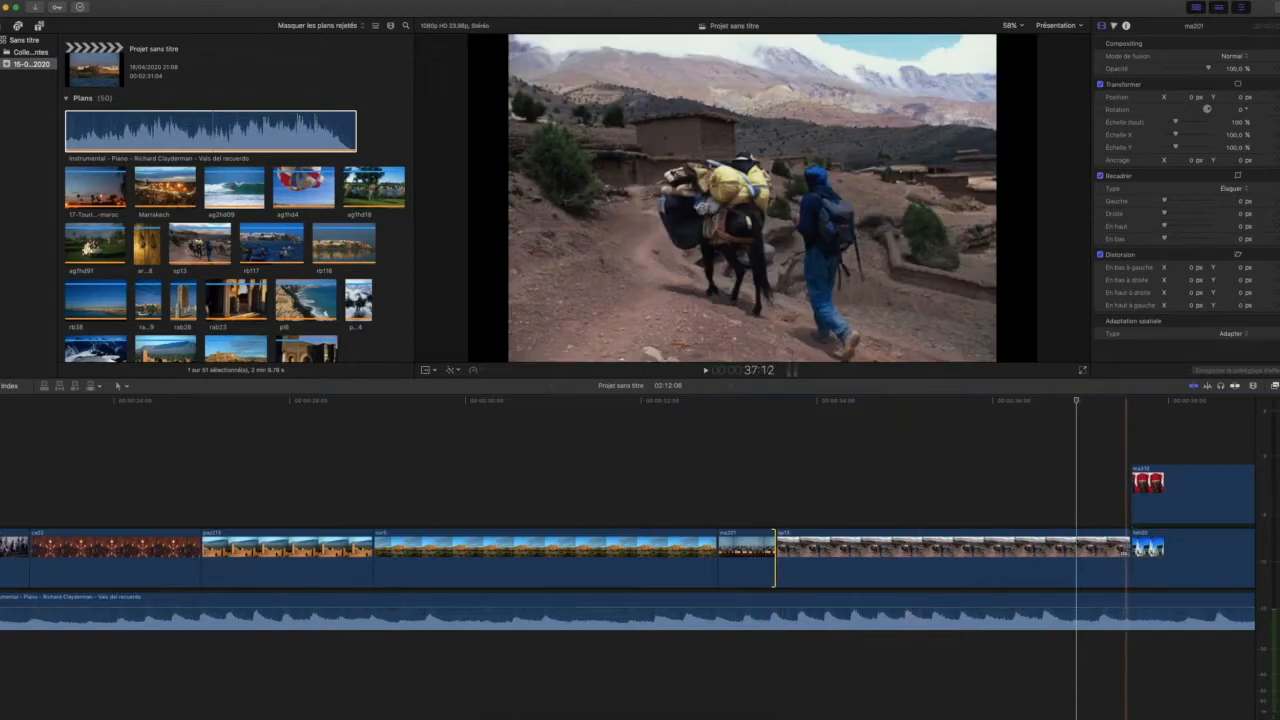
pyautogui.moveTo(1130, 550); pyautogui.dragTo(829, 552)
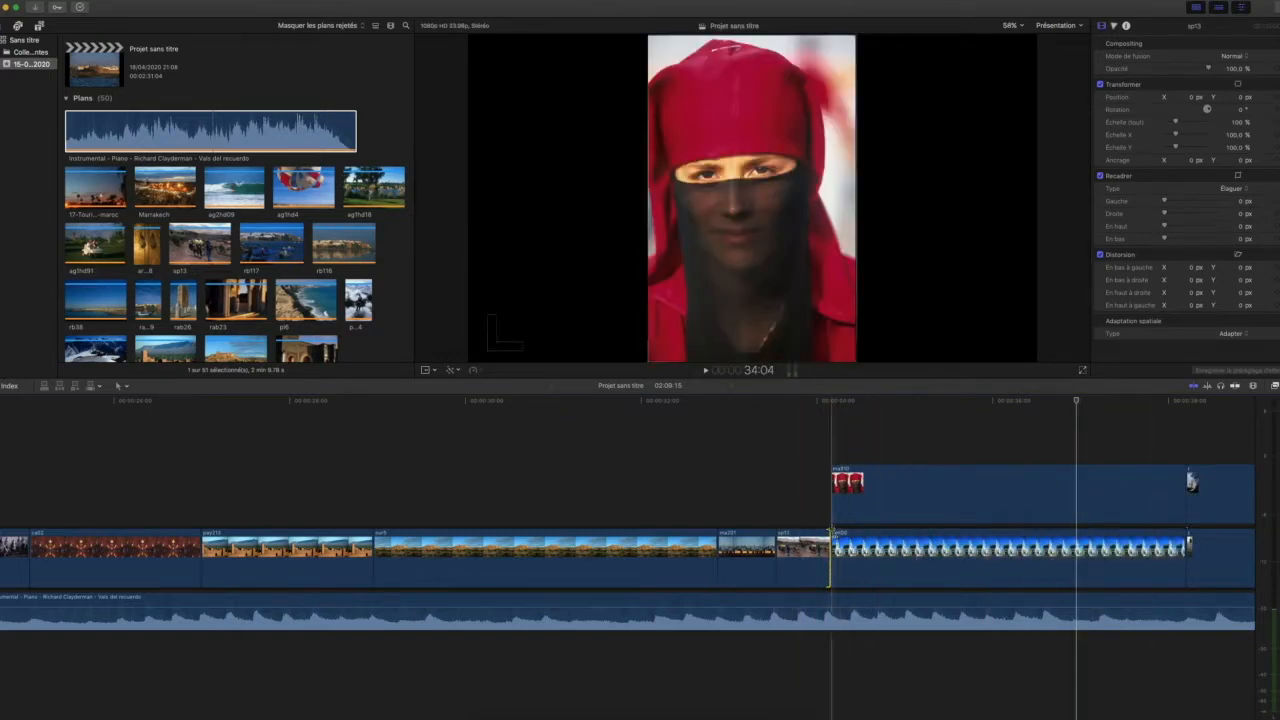
# Step: Shorten the connected ma310 clip of the veiled woman and the blue-sky archway clip beneath it to end on the beat at 34:16
pyautogui.moveTo(1184, 490); pyautogui.dragTo(909, 490)
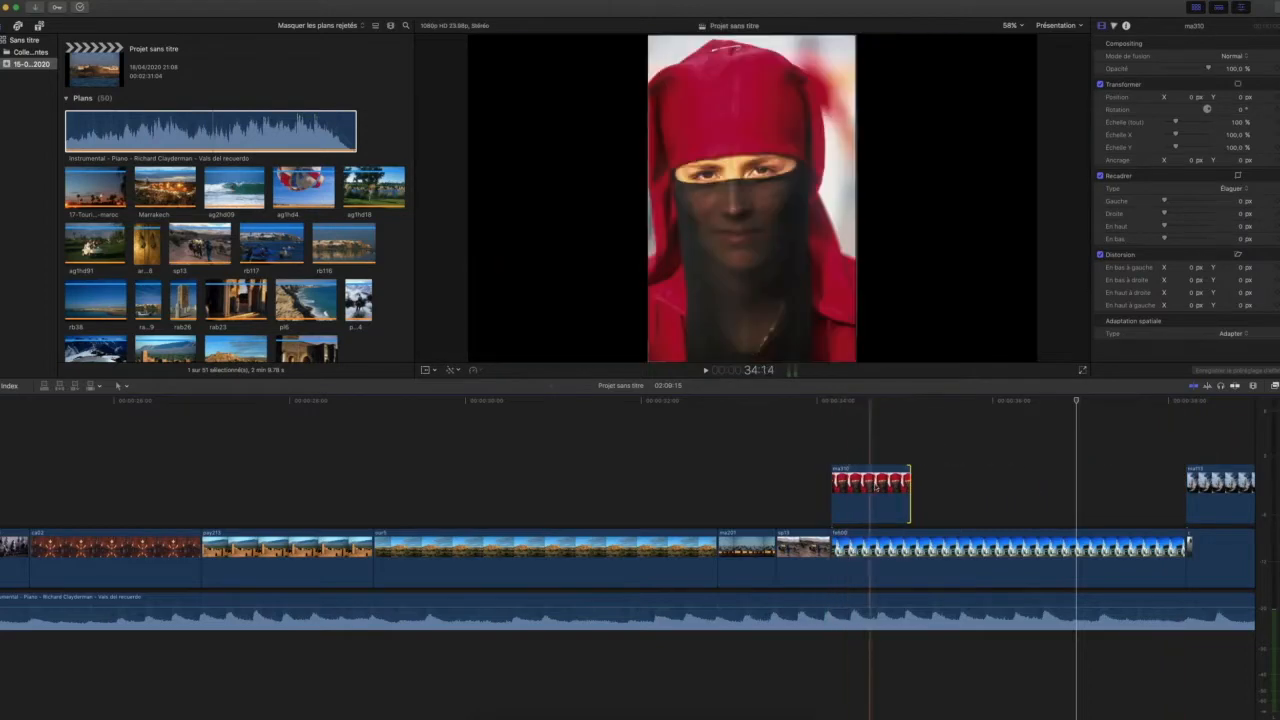
pyautogui.moveTo(909, 490); pyautogui.dragTo(884, 490)
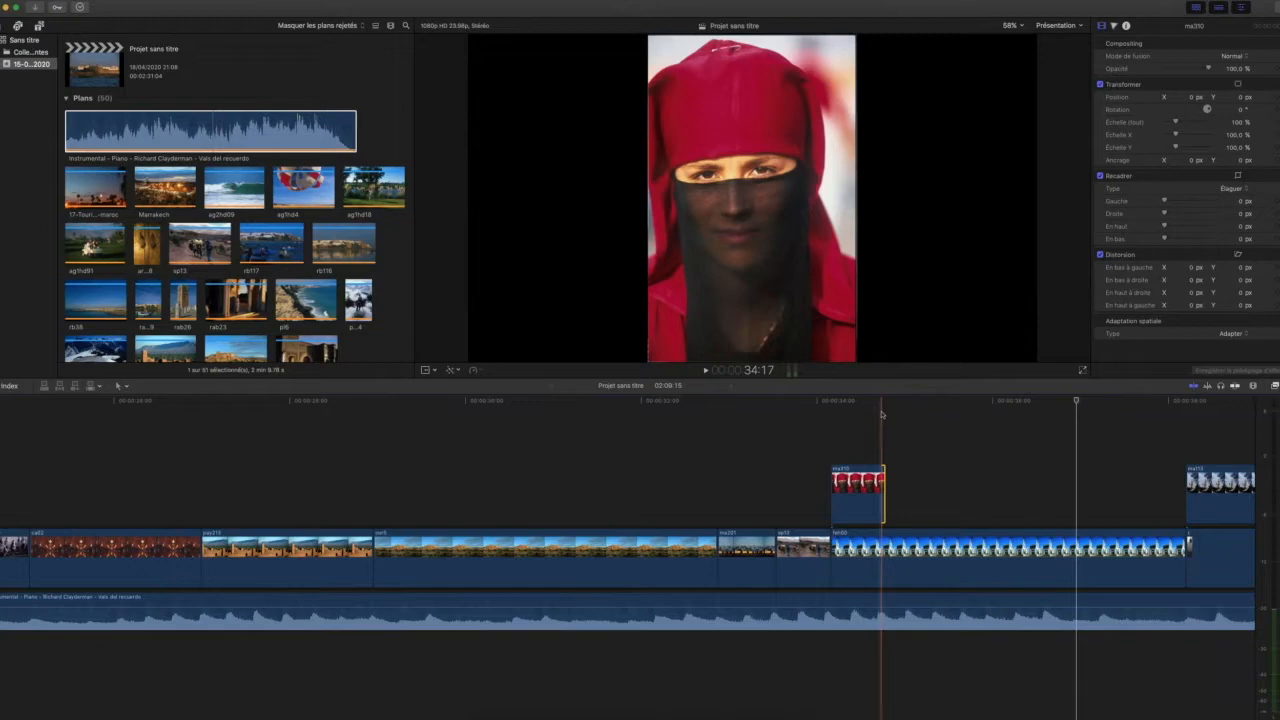
pyautogui.click(882, 406)
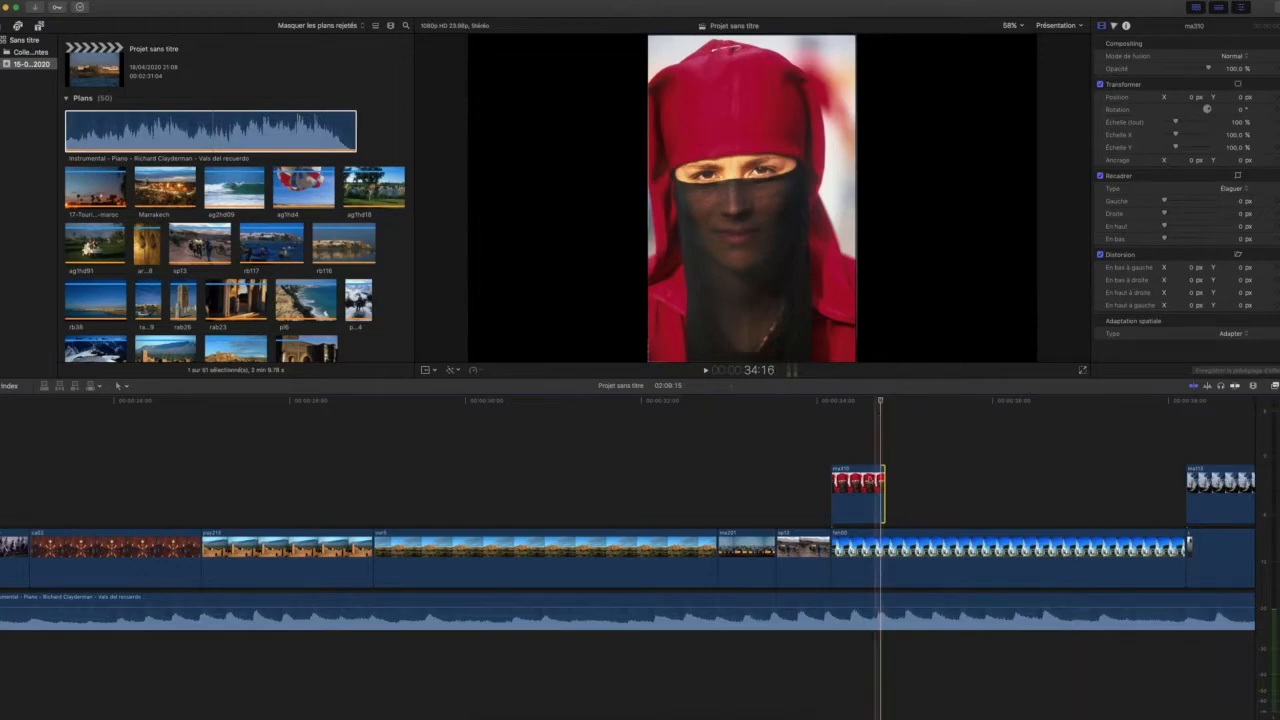
pyautogui.moveTo(884, 485); pyautogui.dragTo(882, 488)
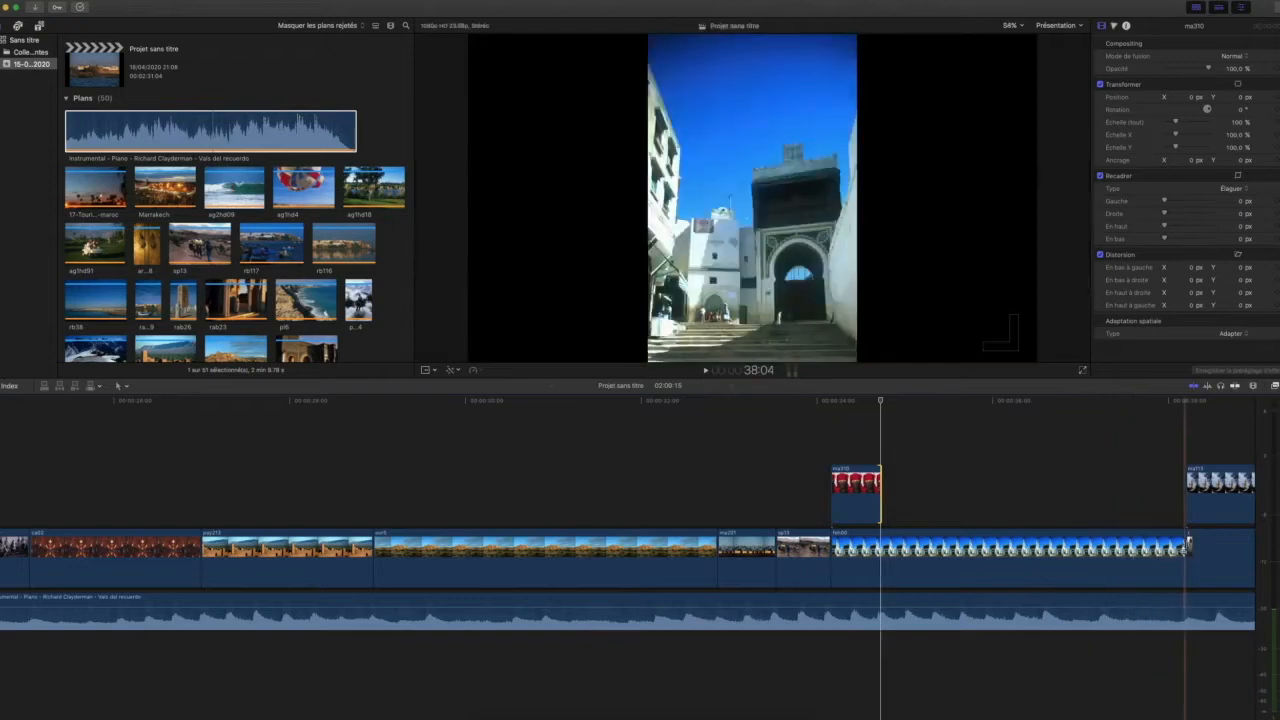
pyautogui.moveTo(1187, 543); pyautogui.dragTo(882, 543)
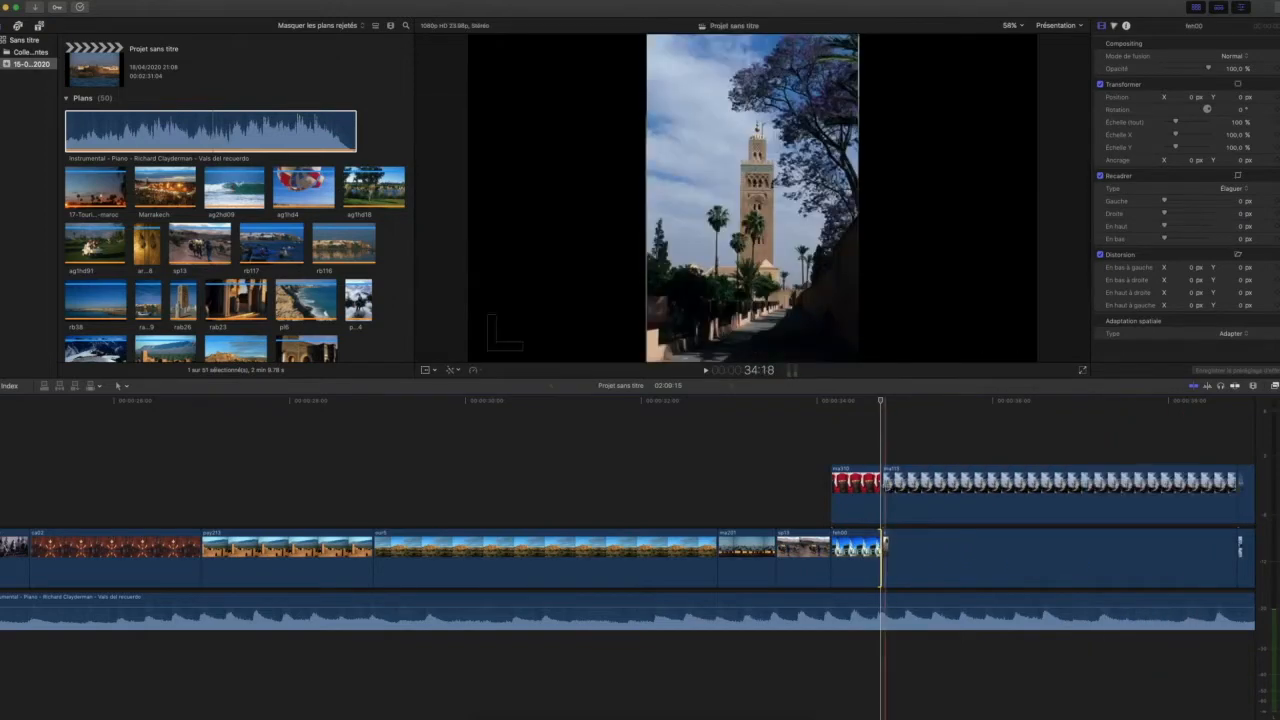
# Step: Mark the beat at 35:08 and trim the connected clip after ma310 and the ca08 clip beneath it back to that point
pyautogui.click(886, 402)
pyautogui.moveTo(886, 402); pyautogui.dragTo(938, 403)
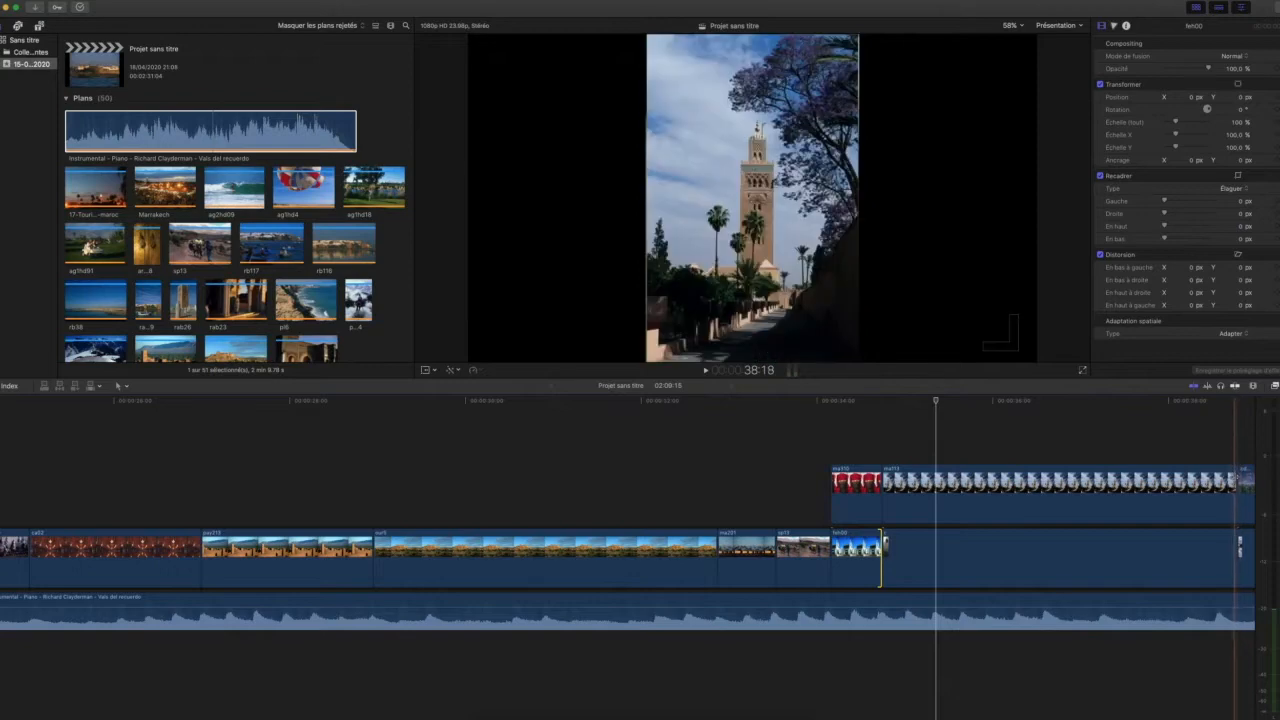
pyautogui.moveTo(1243, 495); pyautogui.dragTo(936, 495)
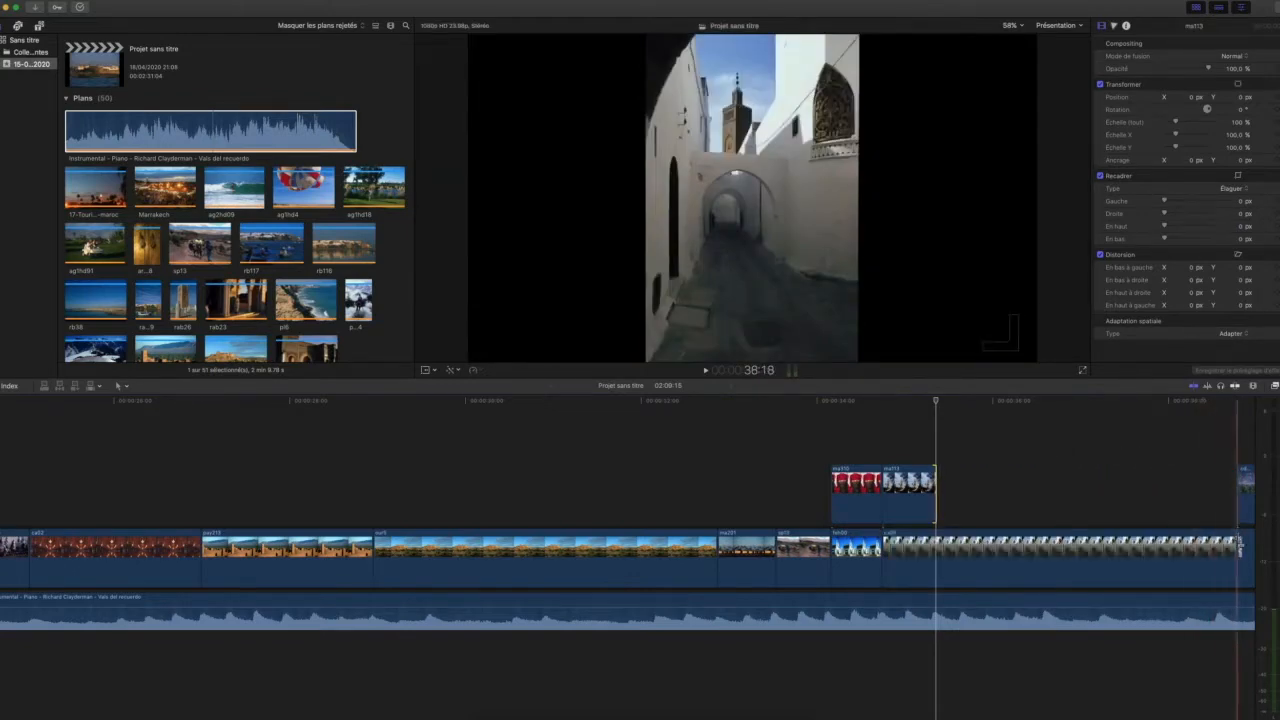
pyautogui.moveTo(1240, 548); pyautogui.dragTo(940, 550)
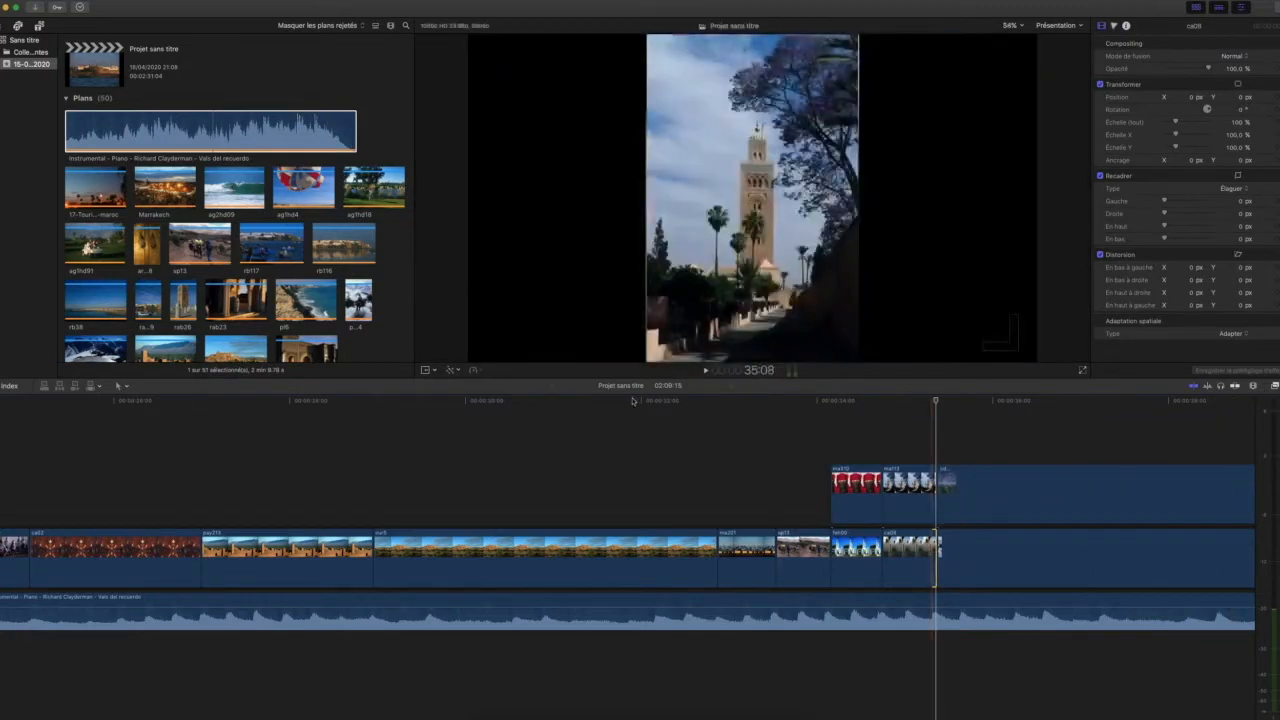
# Step: Play back the short clips between about 32 and 36 seconds to check their cuts against the music
pyautogui.press('space')
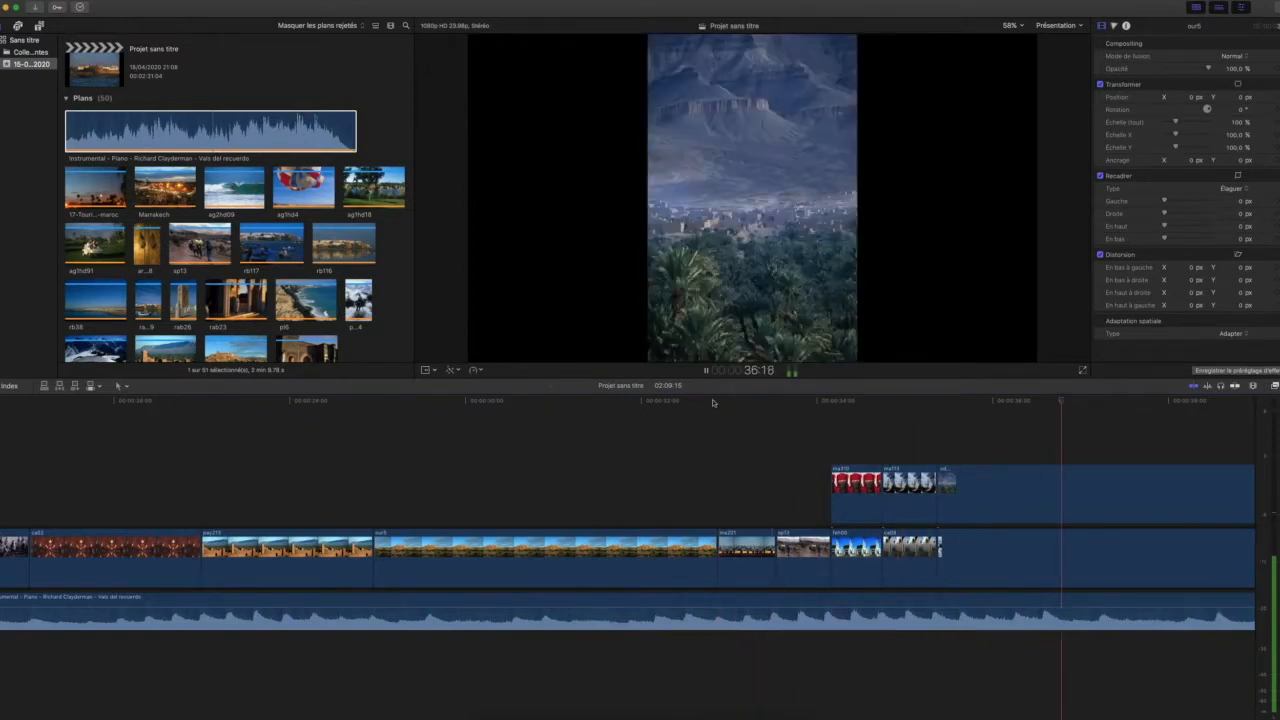
pyautogui.press('space')
pyautogui.press('space')
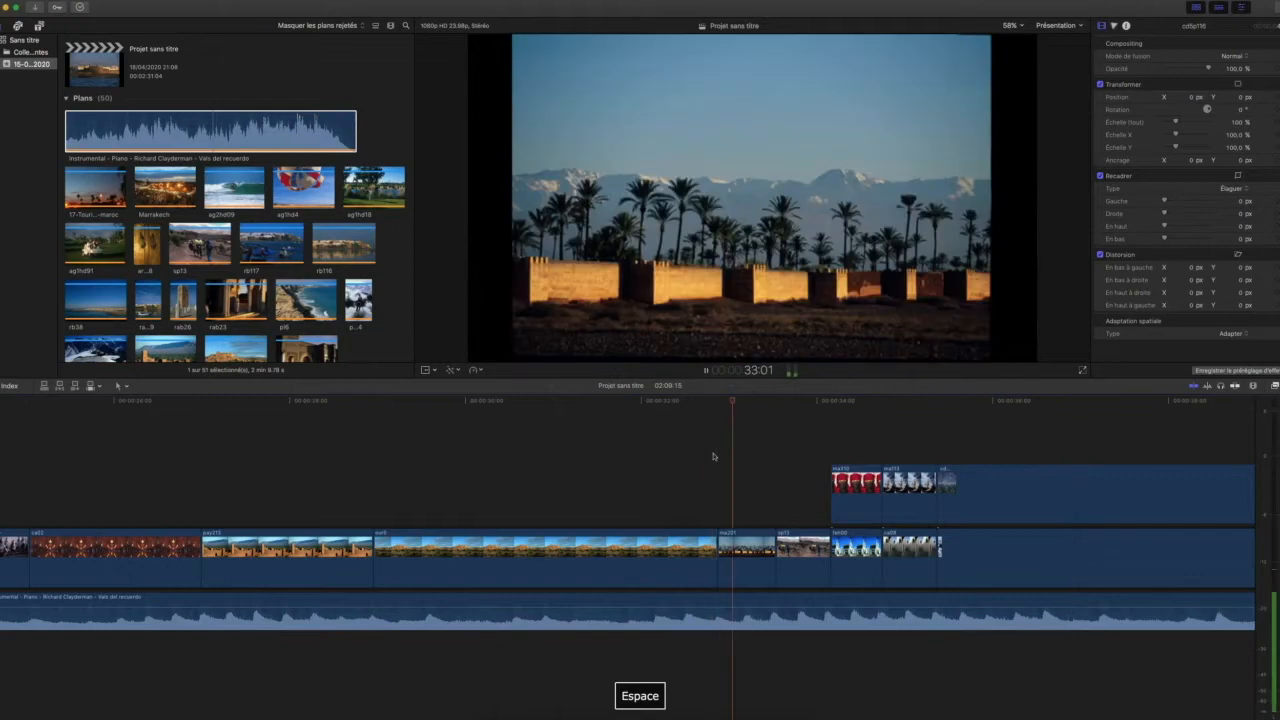
pyautogui.press('space')
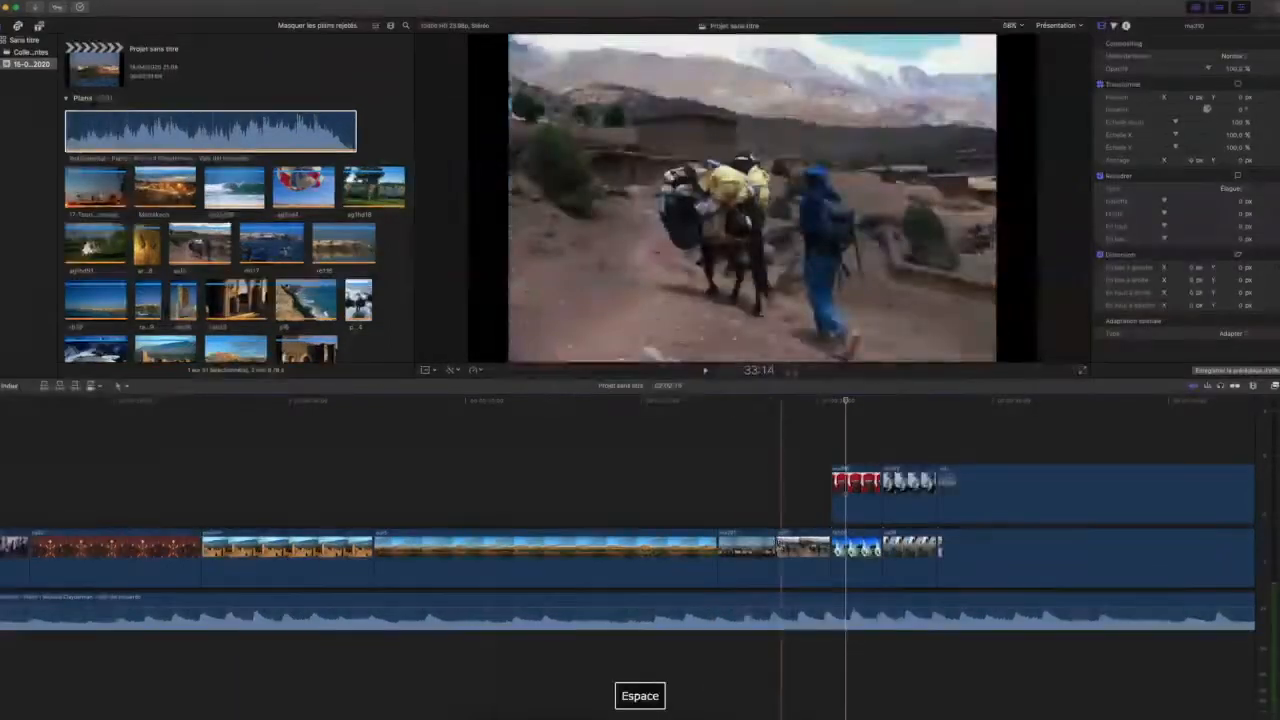
# Step: Lengthen ma201 to end at about 33:19 and sp13 to end at about 34.7 seconds
pyautogui.moveTo(776, 548); pyautogui.dragTo(800, 548)
pyautogui.click(800, 405)
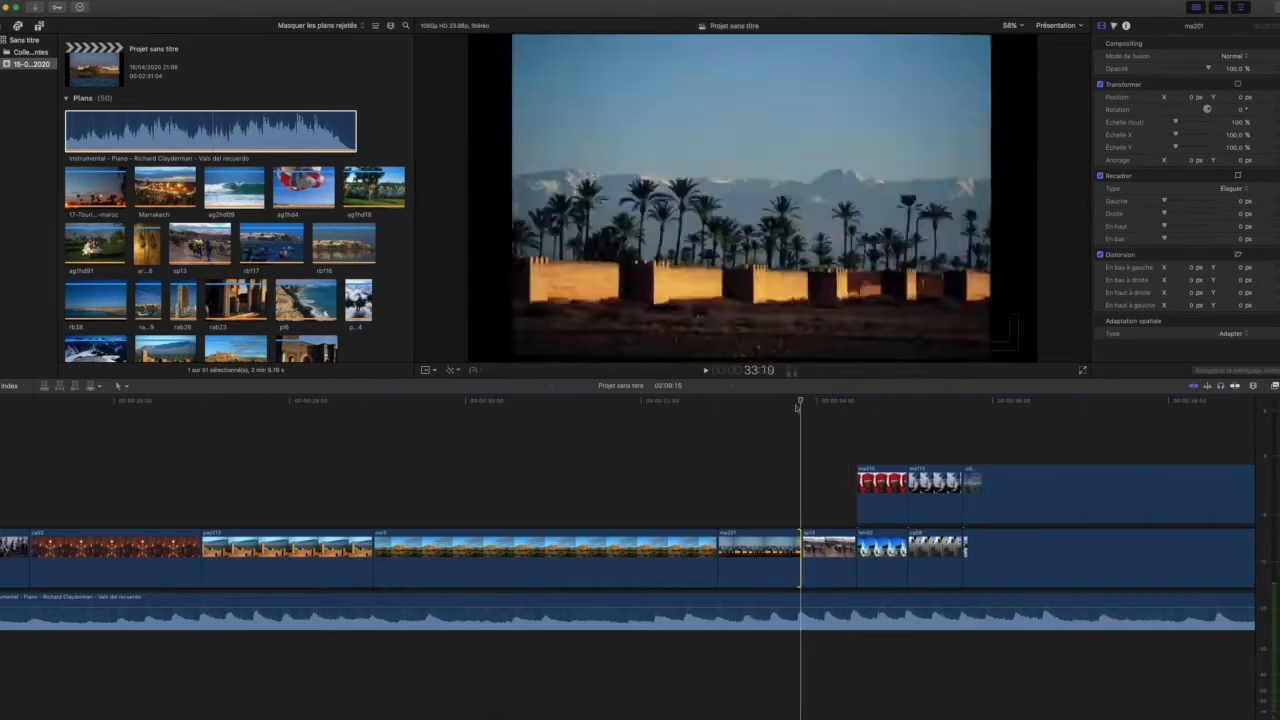
pyautogui.click(716, 402)
pyautogui.moveTo(855, 550); pyautogui.dragTo(880, 550)
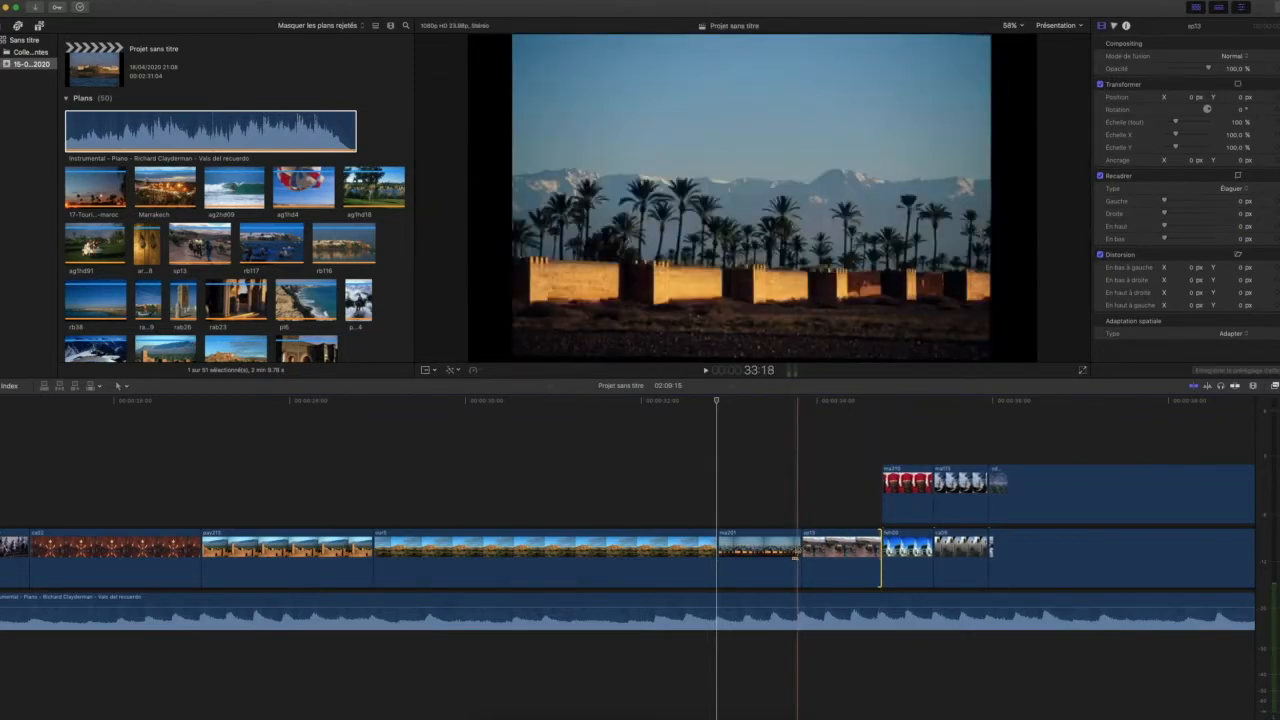
pyautogui.moveTo(799, 556); pyautogui.dragTo(799, 556)
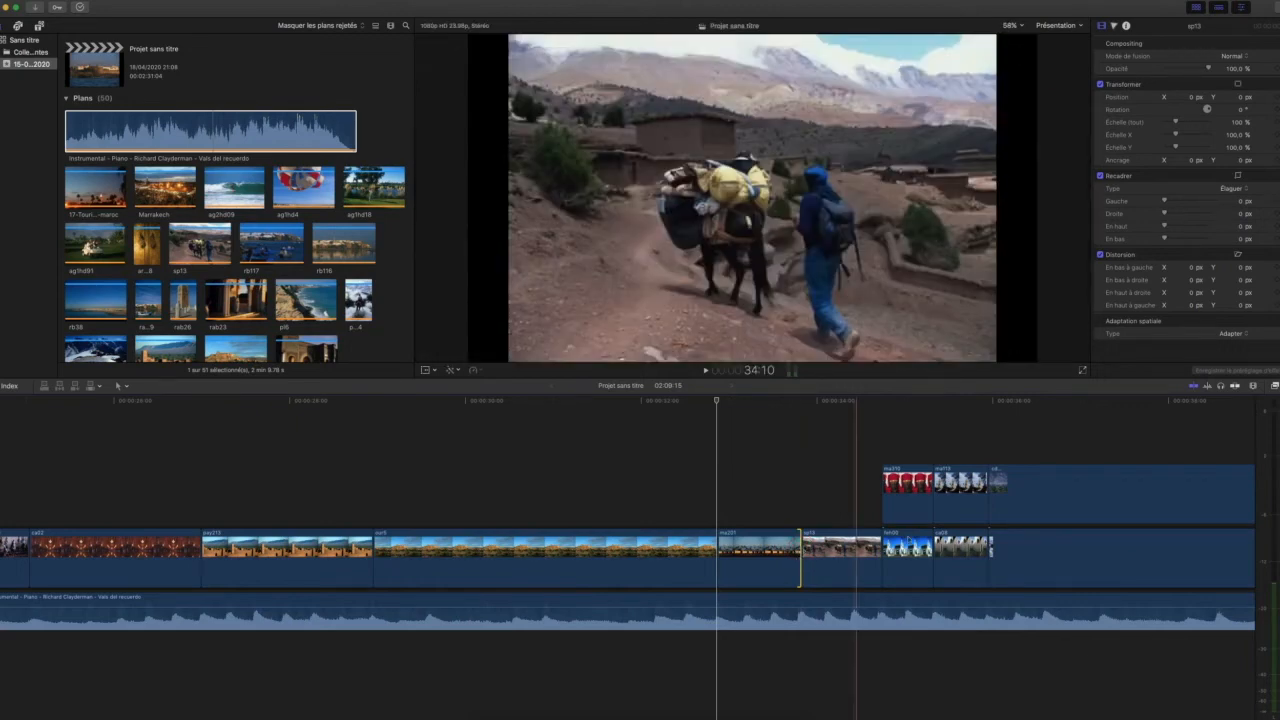
# Step: Extend connected ma310 and the archway clip beneath to about 35.5 seconds, and the connected minaret clip and ca08 to about 36.5 seconds
pyautogui.moveTo(931, 556); pyautogui.dragTo(952, 556)
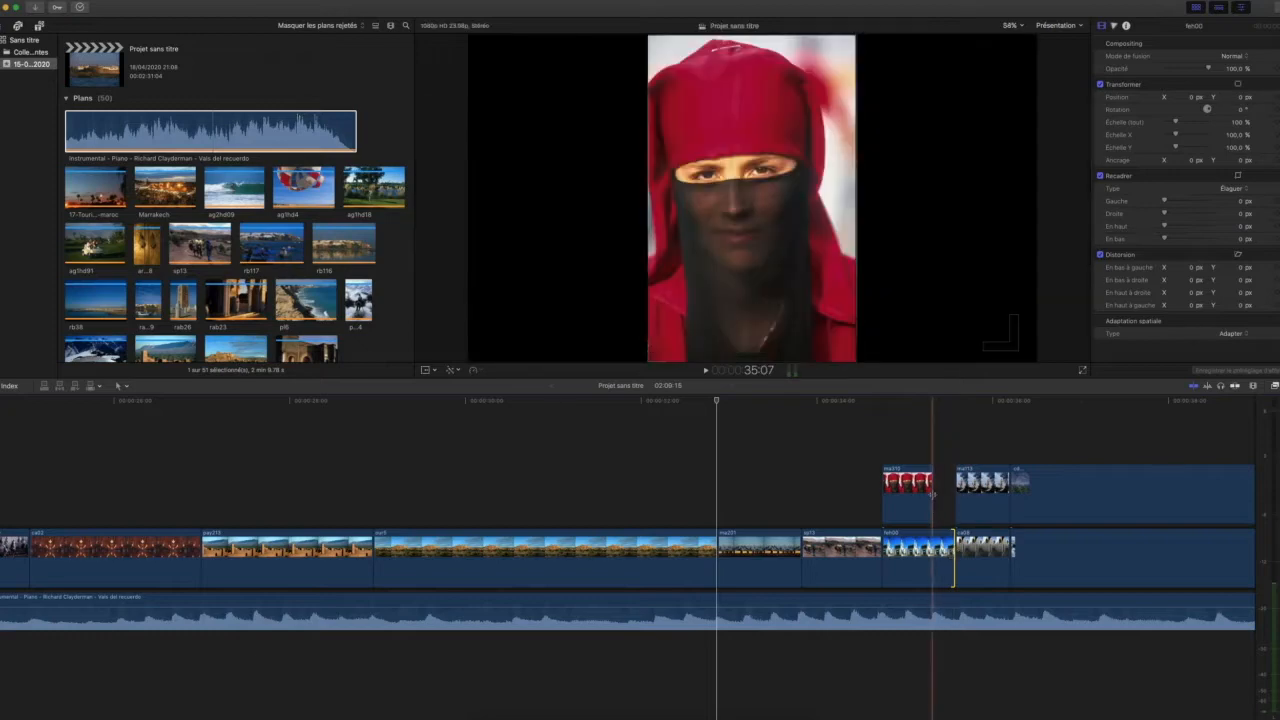
pyautogui.moveTo(931, 490); pyautogui.dragTo(953, 490)
pyautogui.moveTo(1014, 556); pyautogui.dragTo(1038, 560)
pyautogui.moveTo(1008, 495); pyautogui.dragTo(1040, 494)
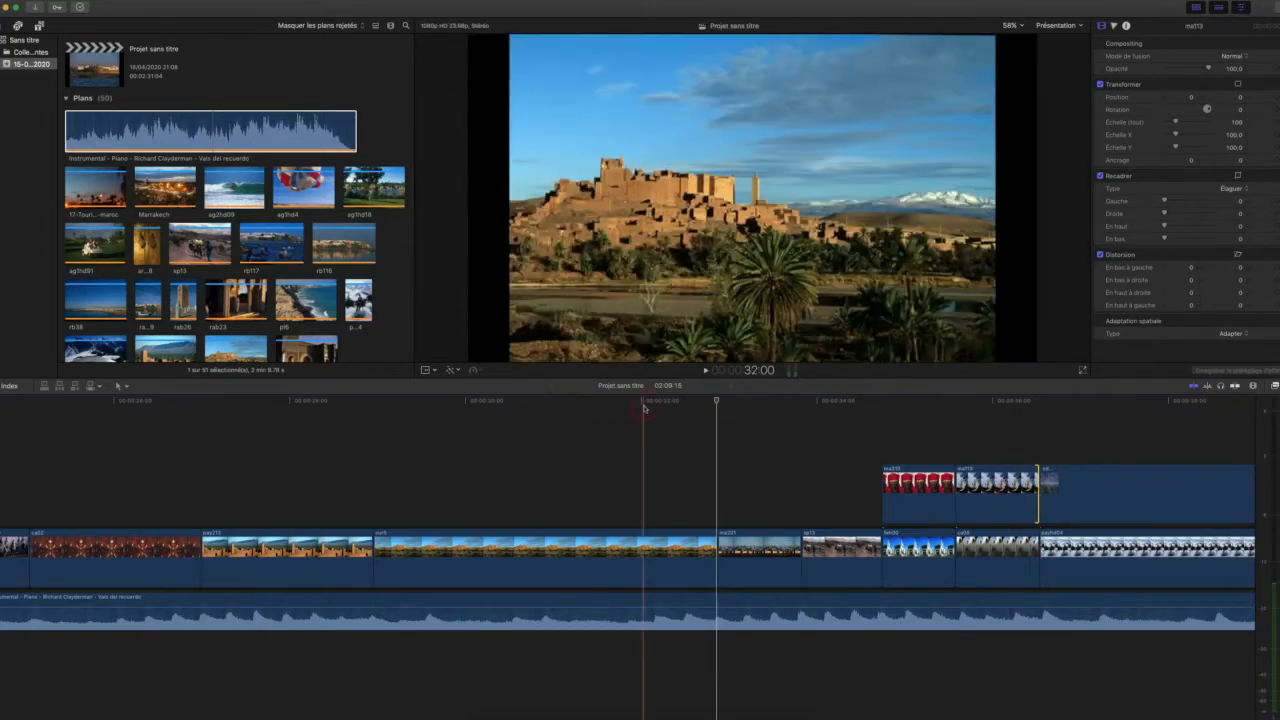
# Step: Play back the section from about 25 to 37 seconds to check the lengthened clips' cuts against the music
pyautogui.press('space')
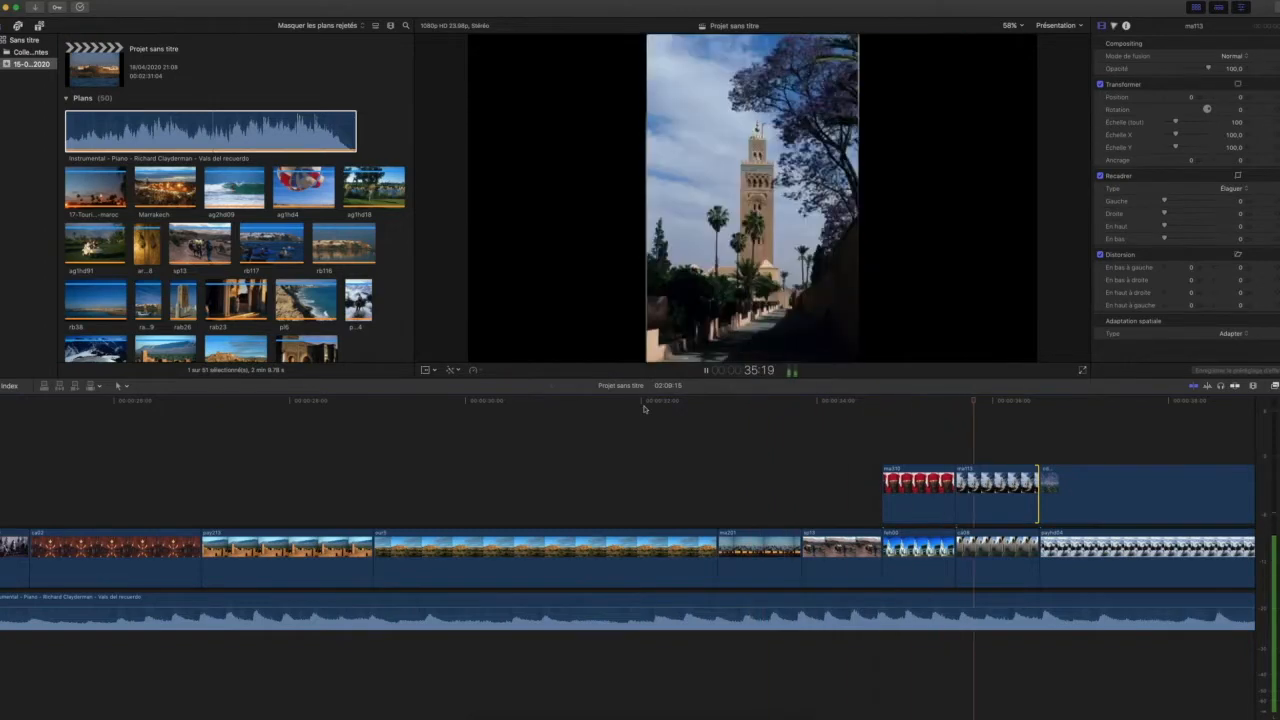
pyautogui.press('space')
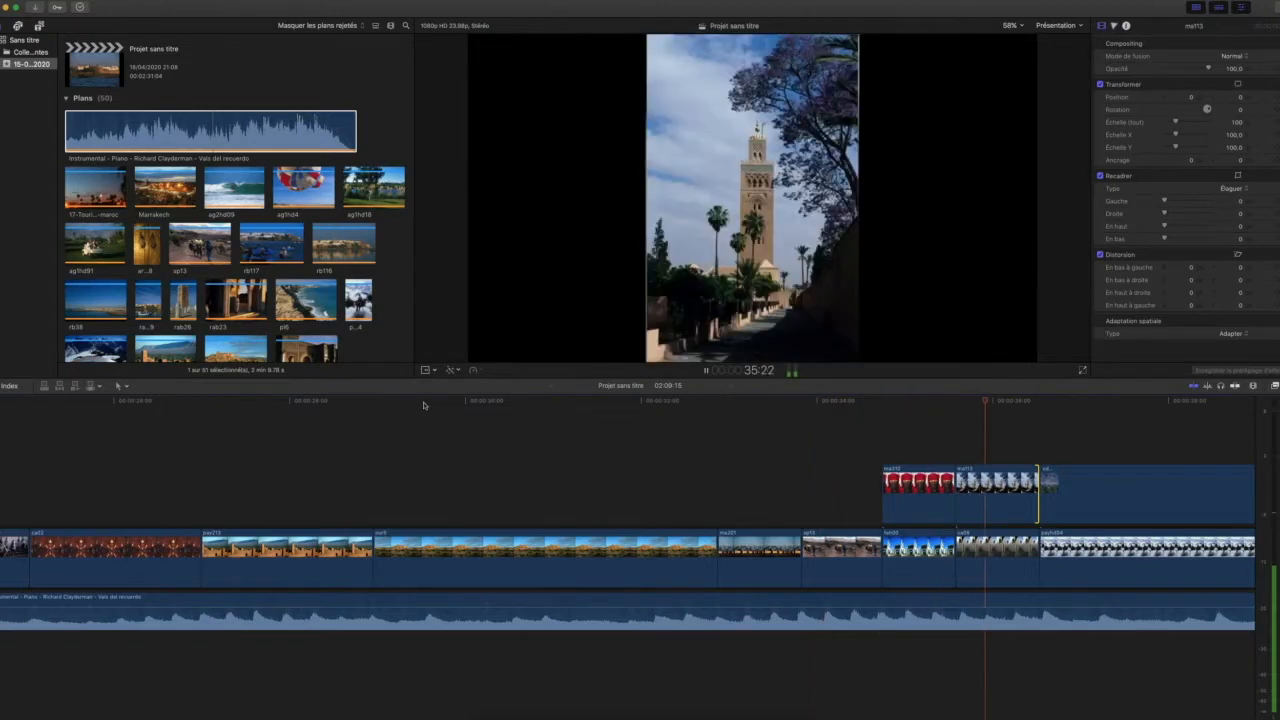
pyautogui.press('space')
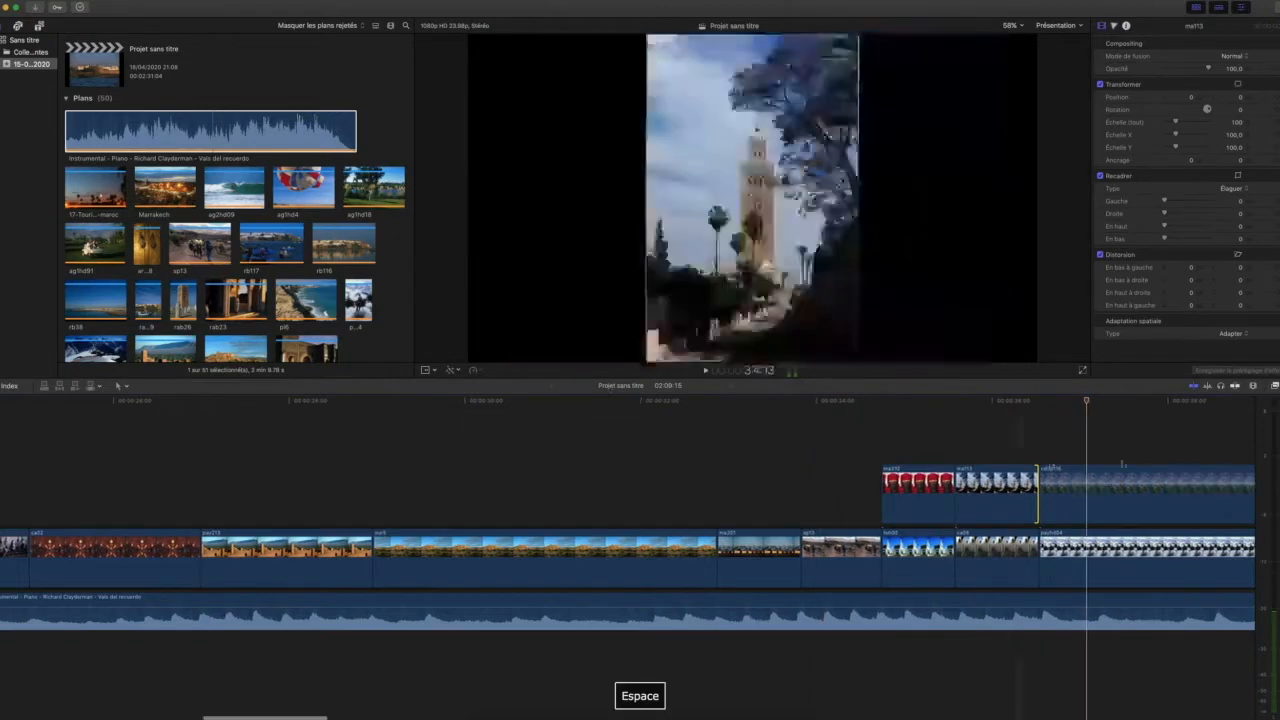
pyautogui.moveTo(1015, 410); pyautogui.dragTo(716, 421)
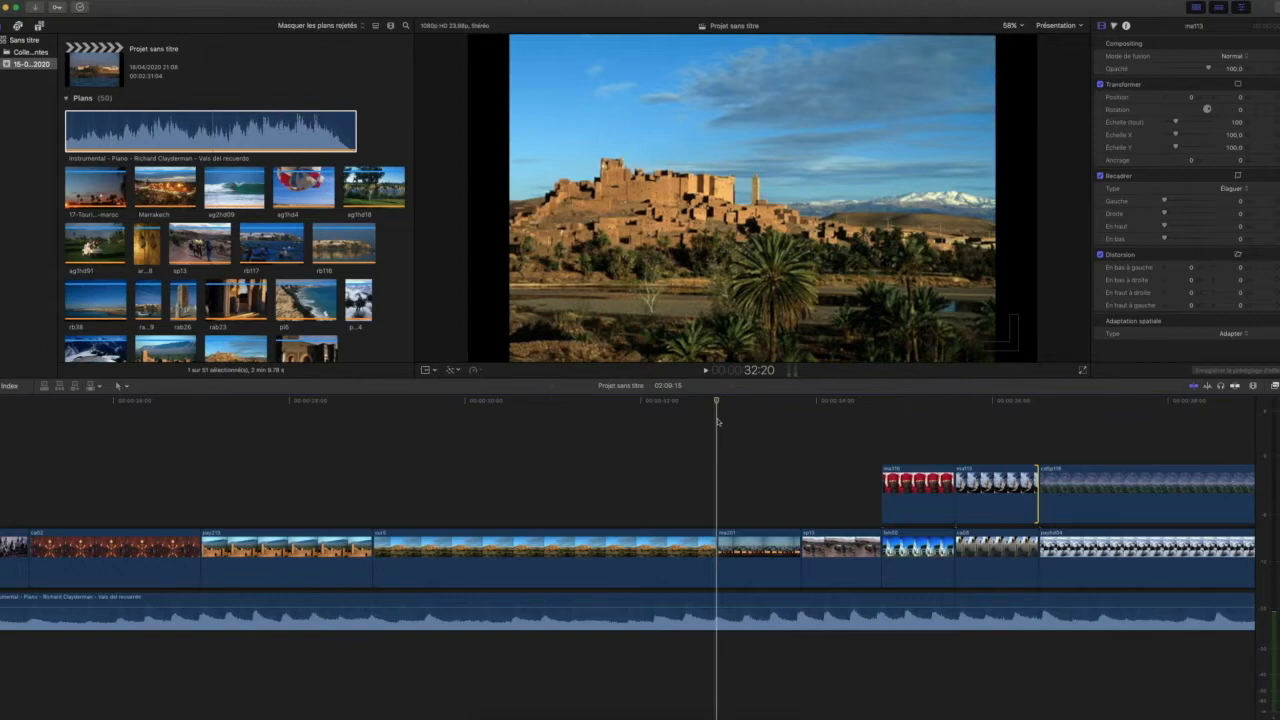
pyautogui.press('space')
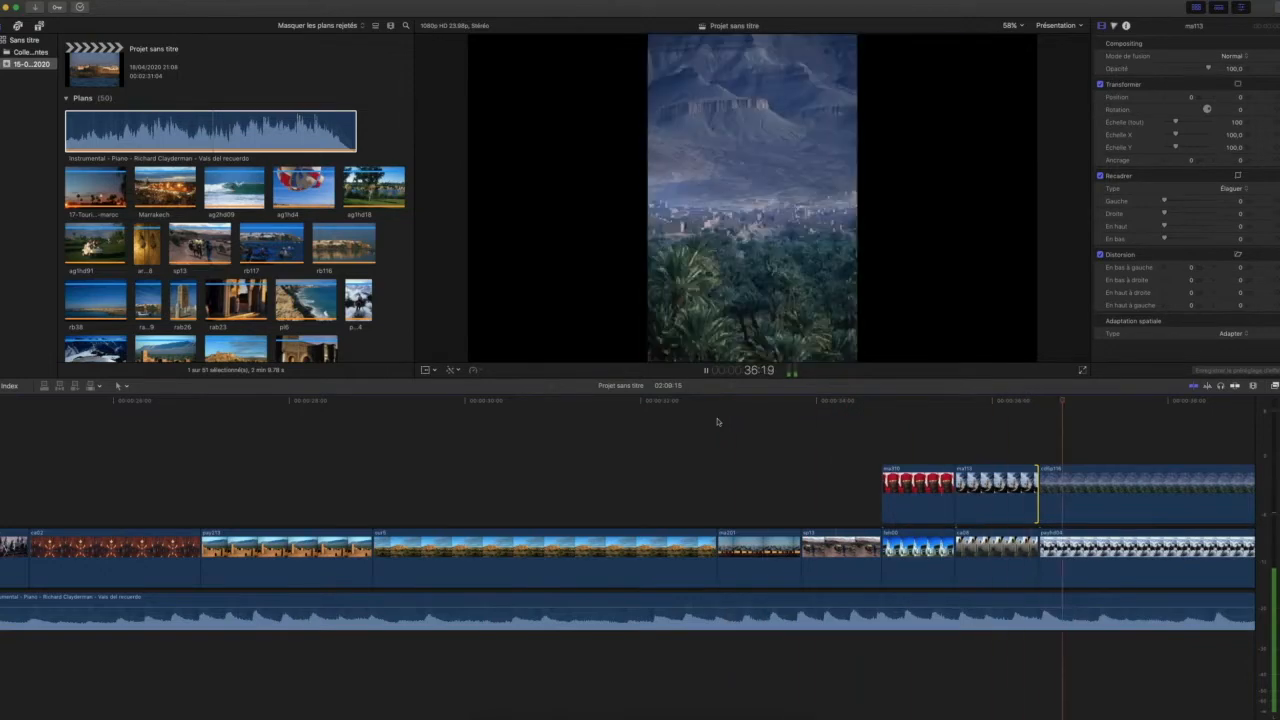
pyautogui.press('space')
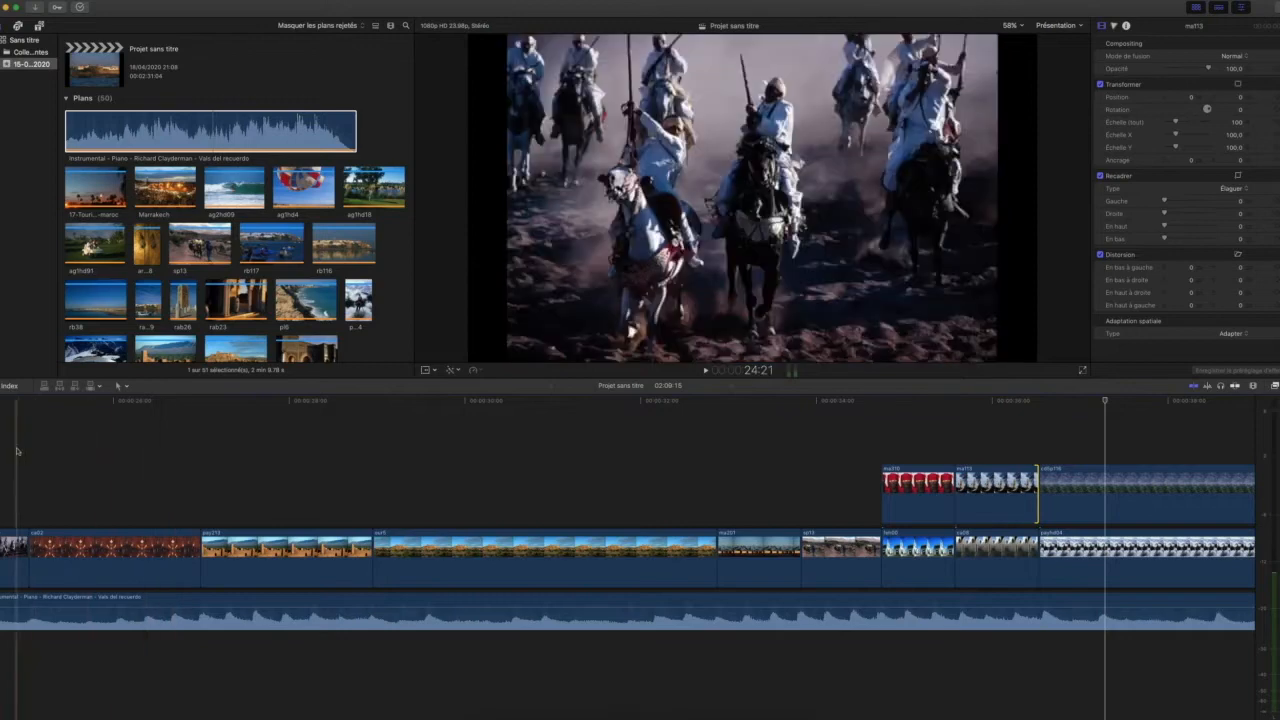
pyautogui.press('space')
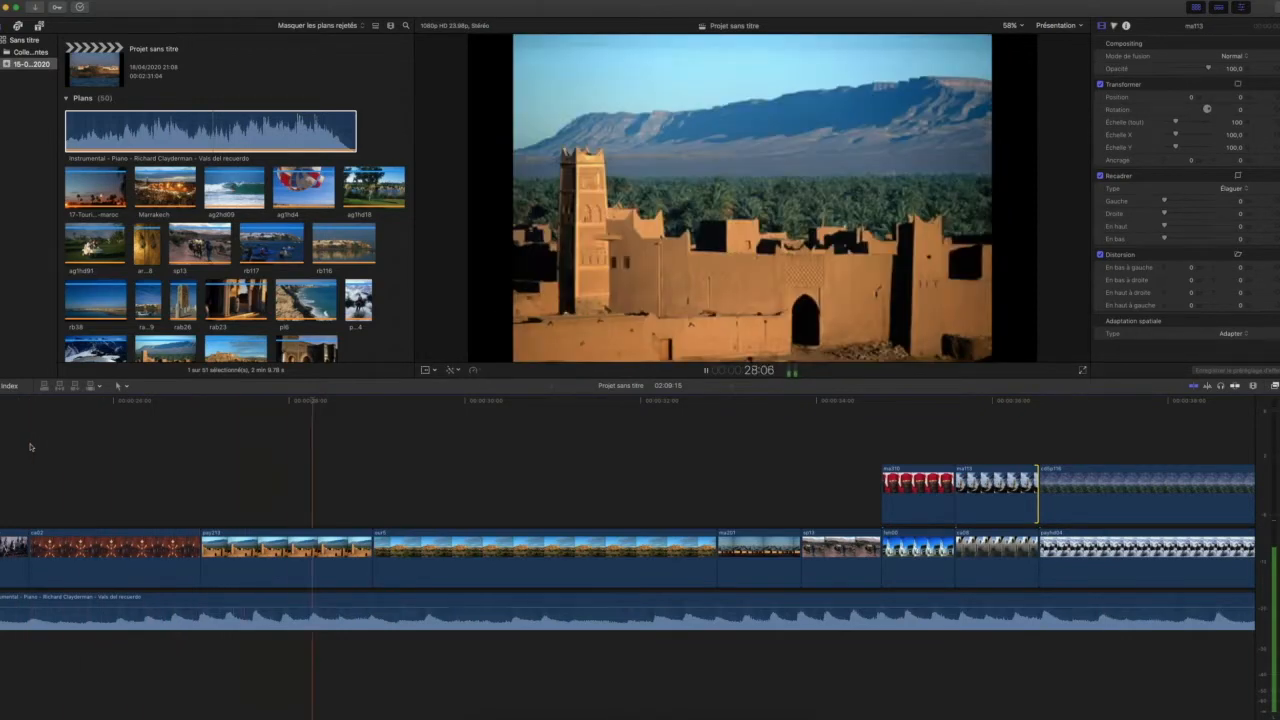
pyautogui.press('space')
pyautogui.click(205, 410)
pyautogui.press('space')
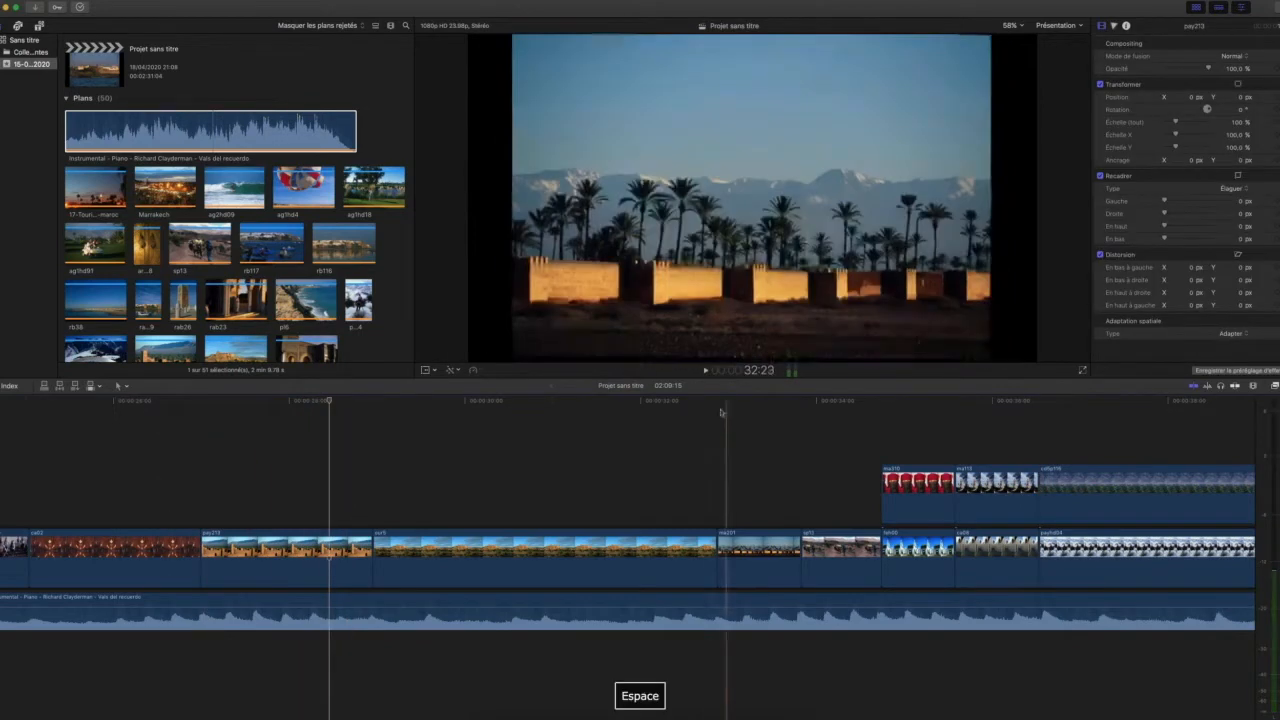
pyautogui.click(722, 411)
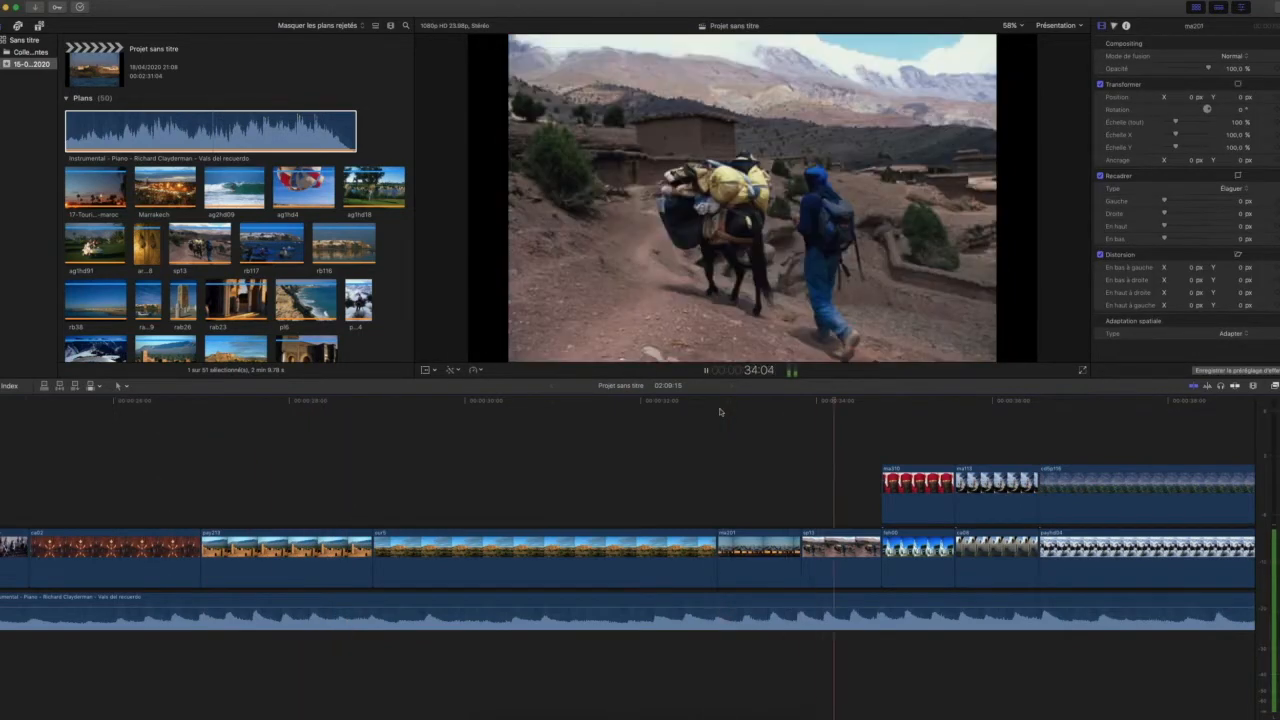
pyautogui.press('space')
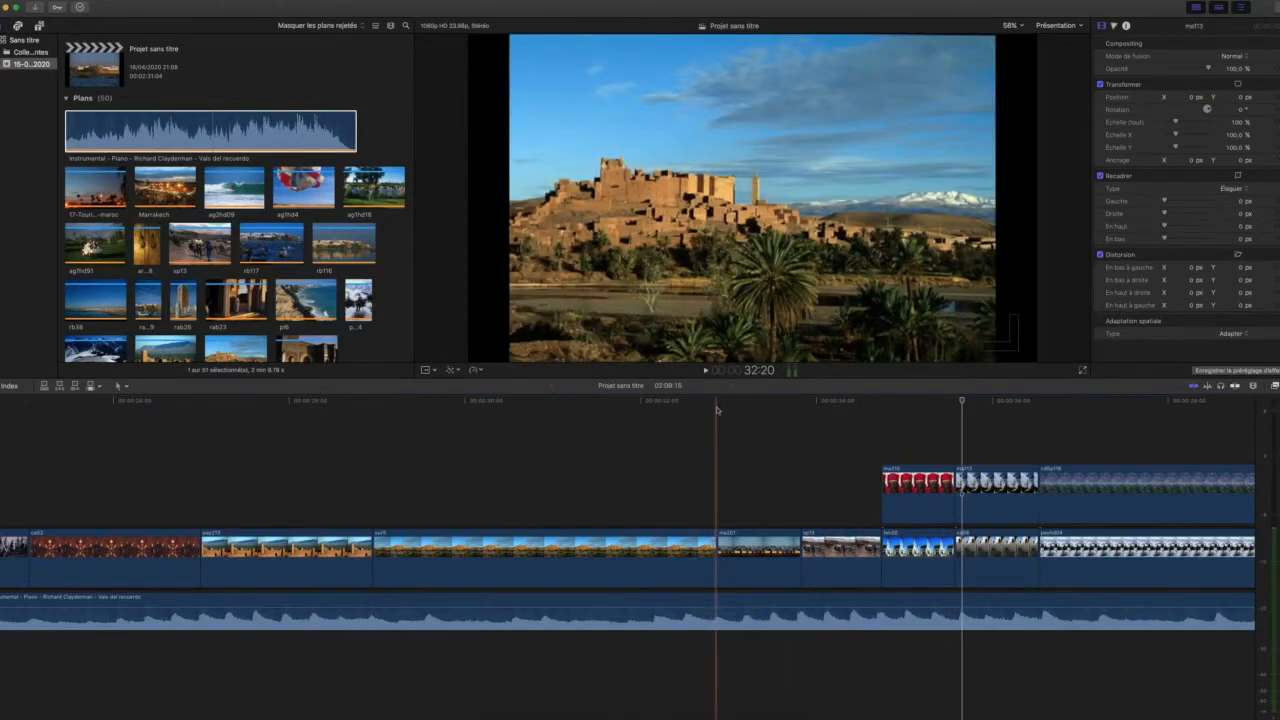
# Step: Listen on from about 36.5 seconds and trim the connected palm-valley clip and the snowy horse-rider clip beneath it to end at about 40.5 seconds
pyautogui.hscroll(15, 848, 438)
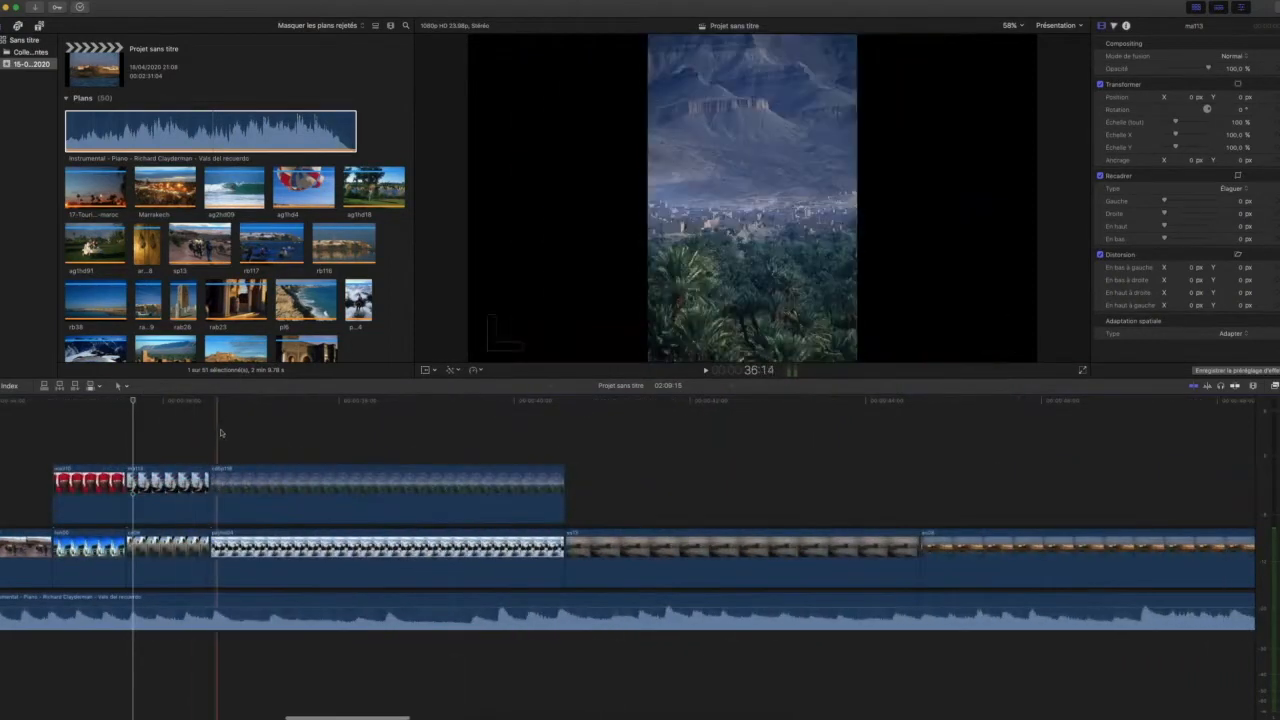
pyautogui.press('space')
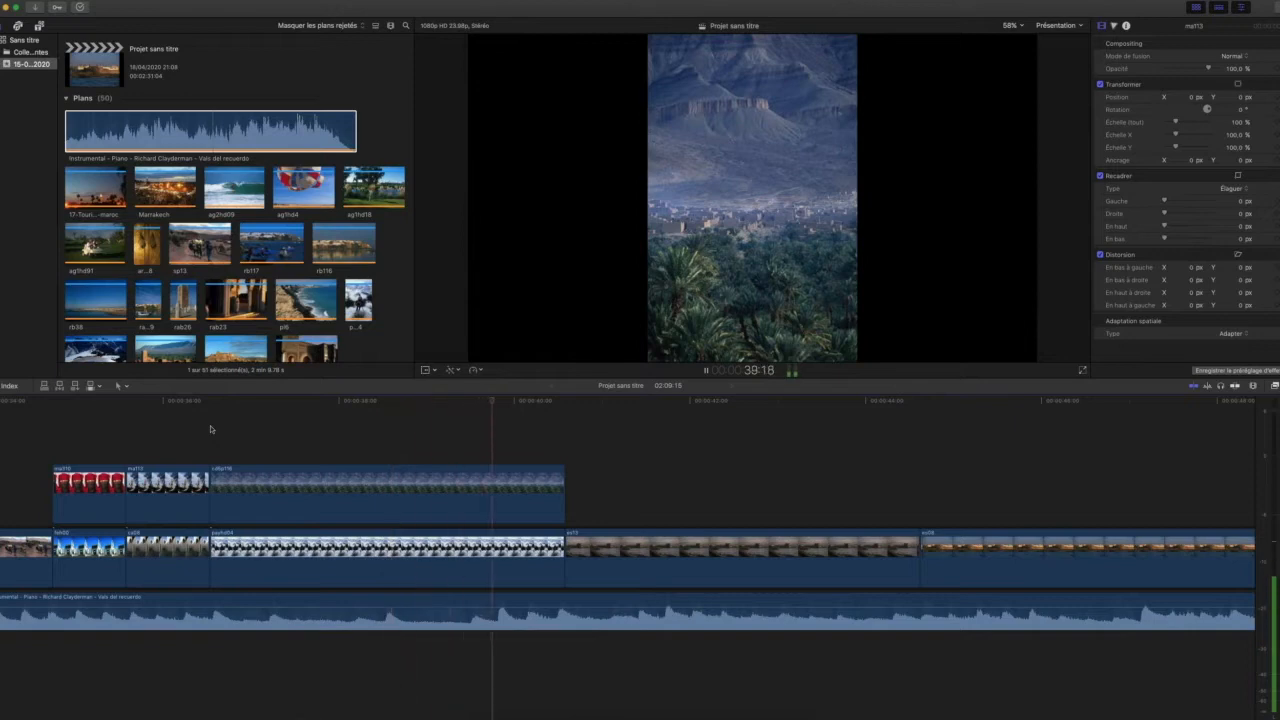
pyautogui.press('space')
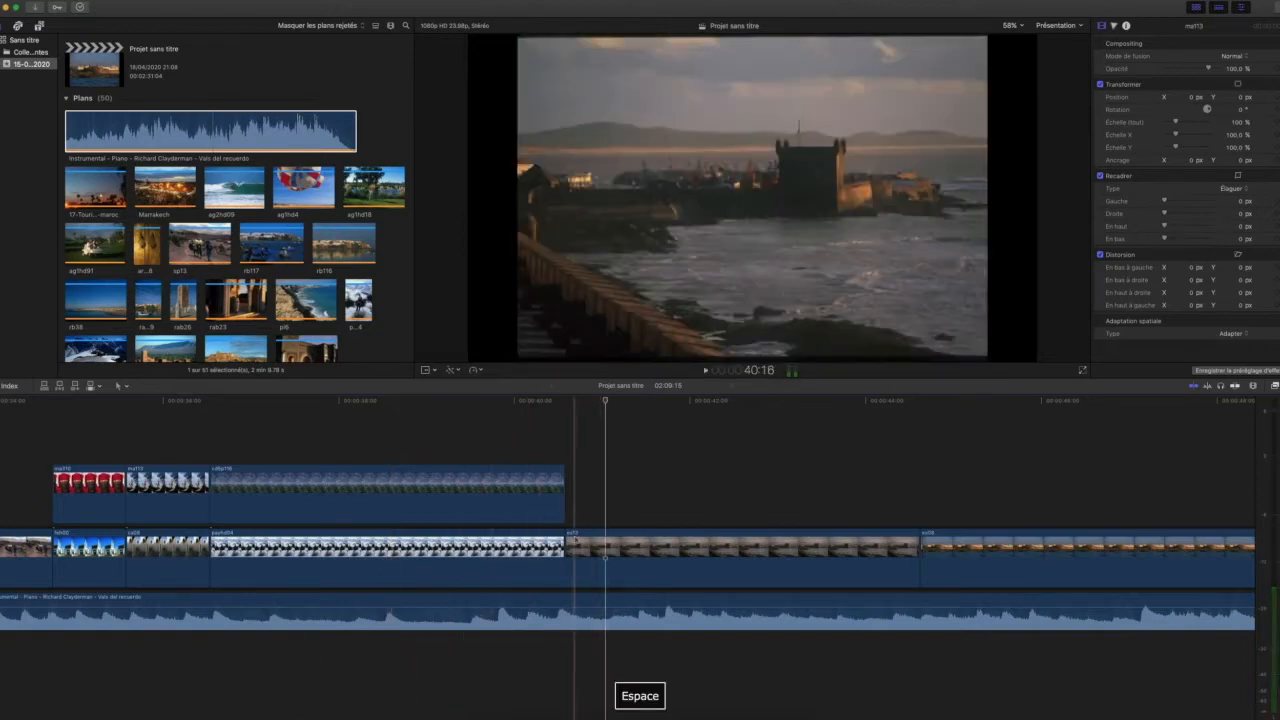
pyautogui.moveTo(608, 401); pyautogui.dragTo(561, 401)
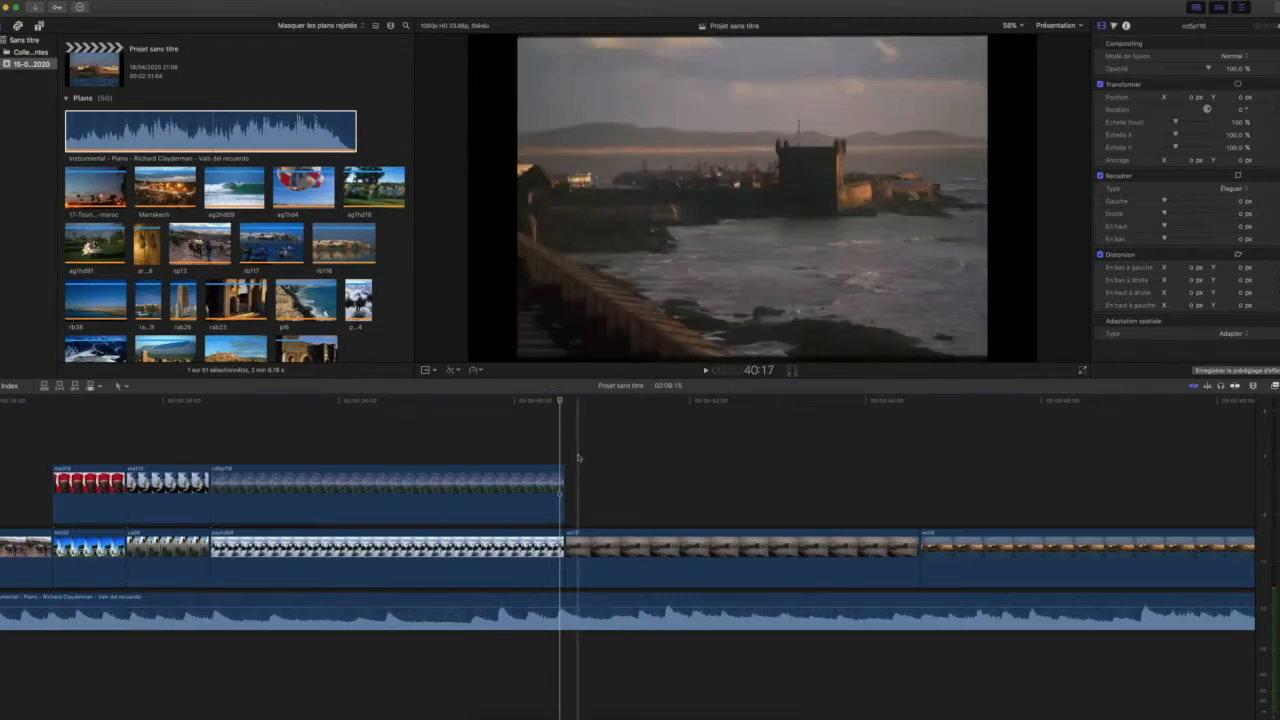
pyautogui.moveTo(561, 490); pyautogui.dragTo(560, 490)
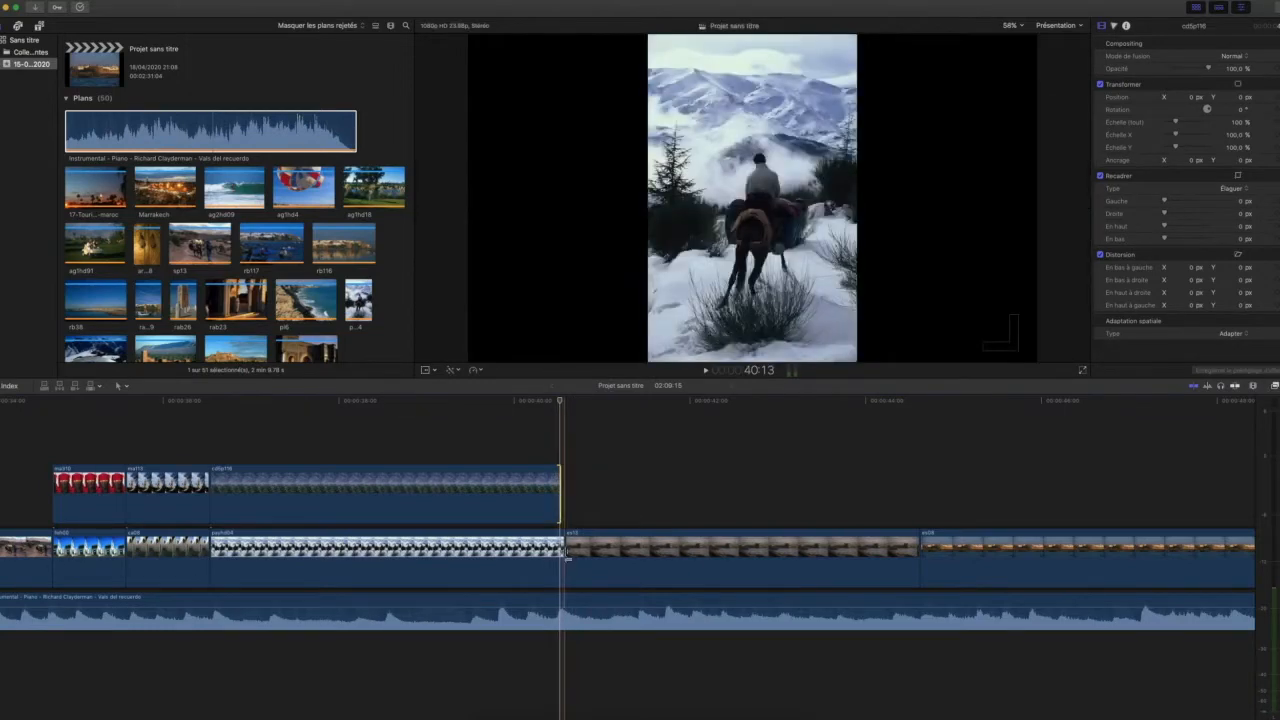
pyautogui.moveTo(560, 553); pyautogui.dragTo(558, 553)
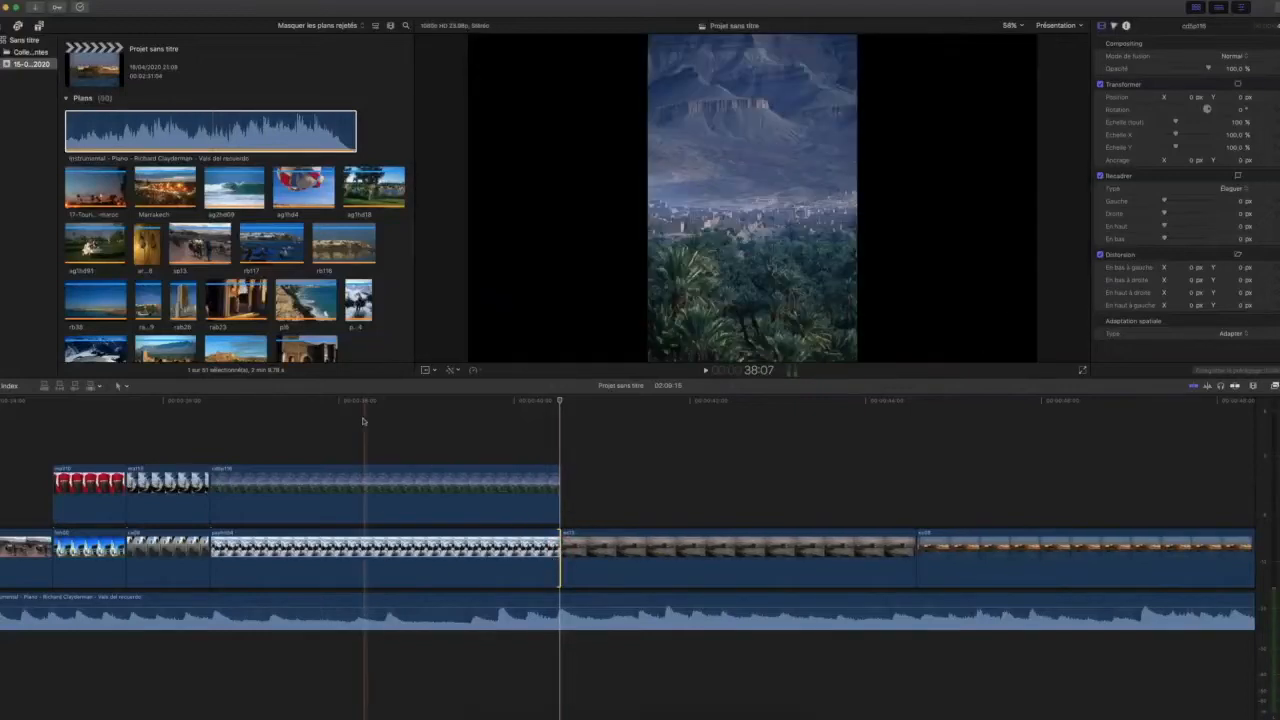
# Step: Listen for the next beat after the snowy horse-rider clip and shorten es13 to end at about 42.4 seconds
pyautogui.press('space')
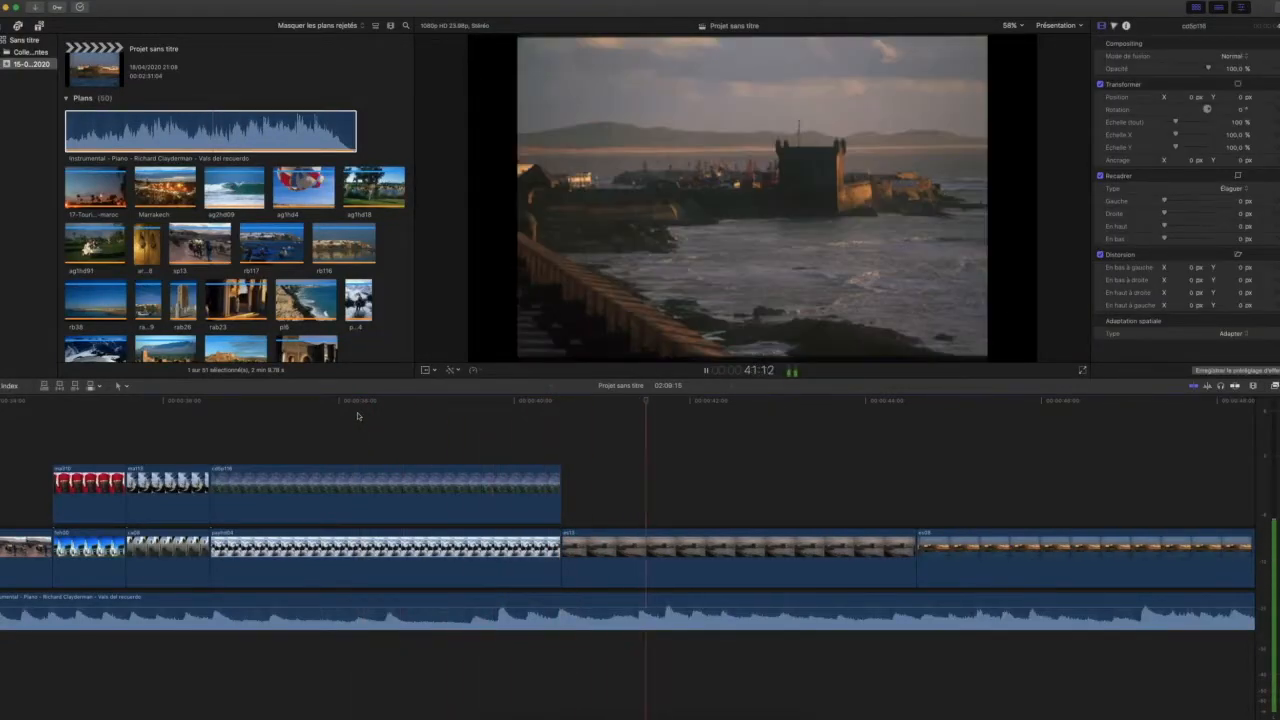
pyautogui.press('space')
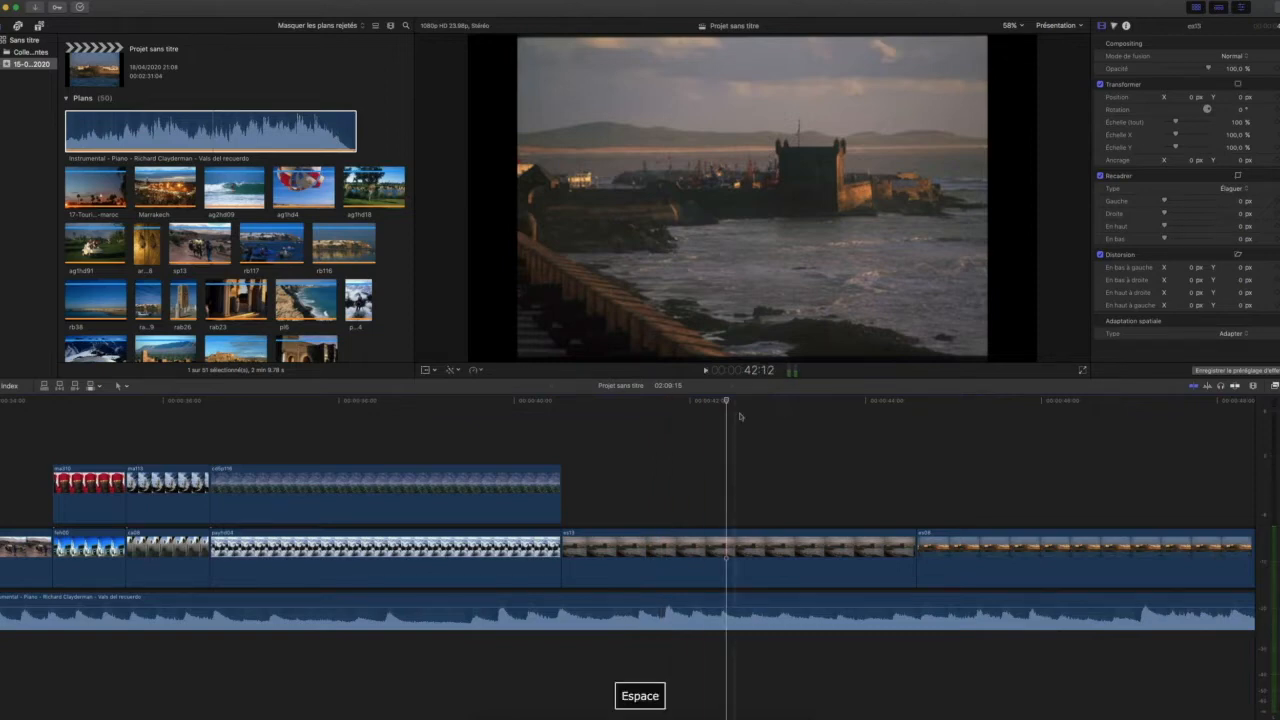
pyautogui.moveTo(727, 401); pyautogui.dragTo(724, 401)
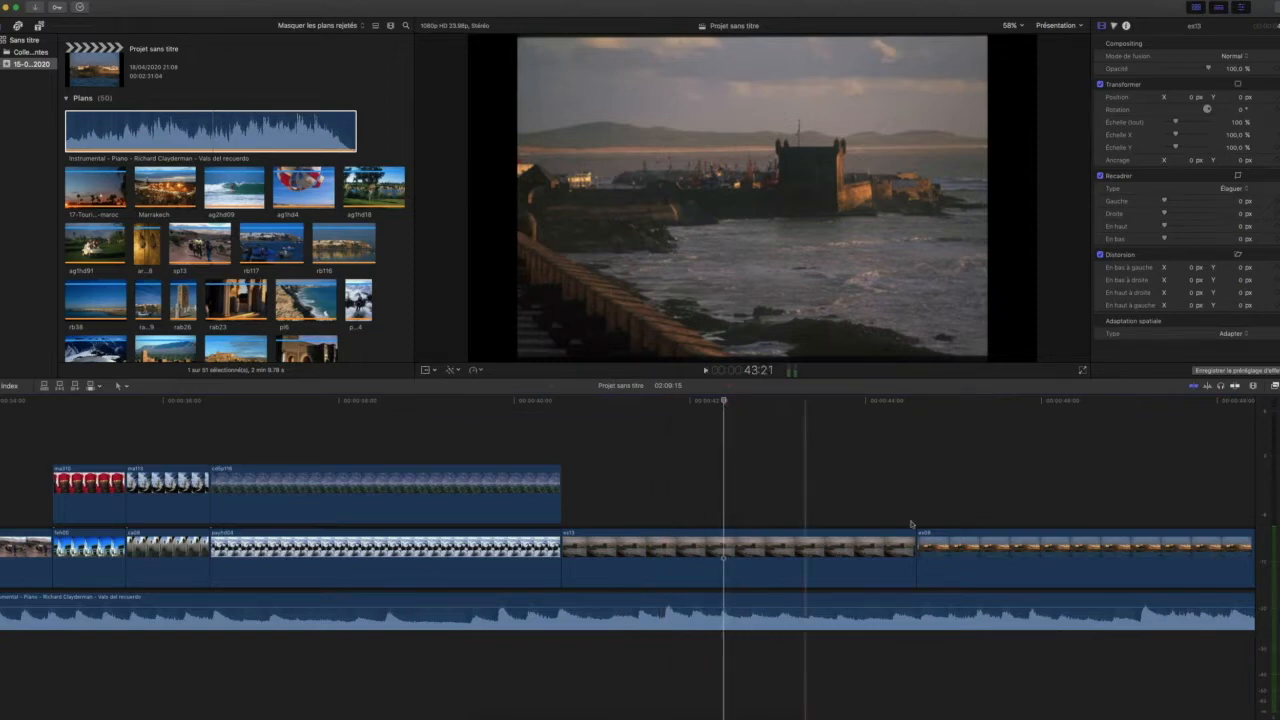
pyautogui.moveTo(915, 545); pyautogui.dragTo(721, 548)
# Step: Find the following beat in the music and shorten es08 to end on it at about 44.3 seconds
pyautogui.press('space')
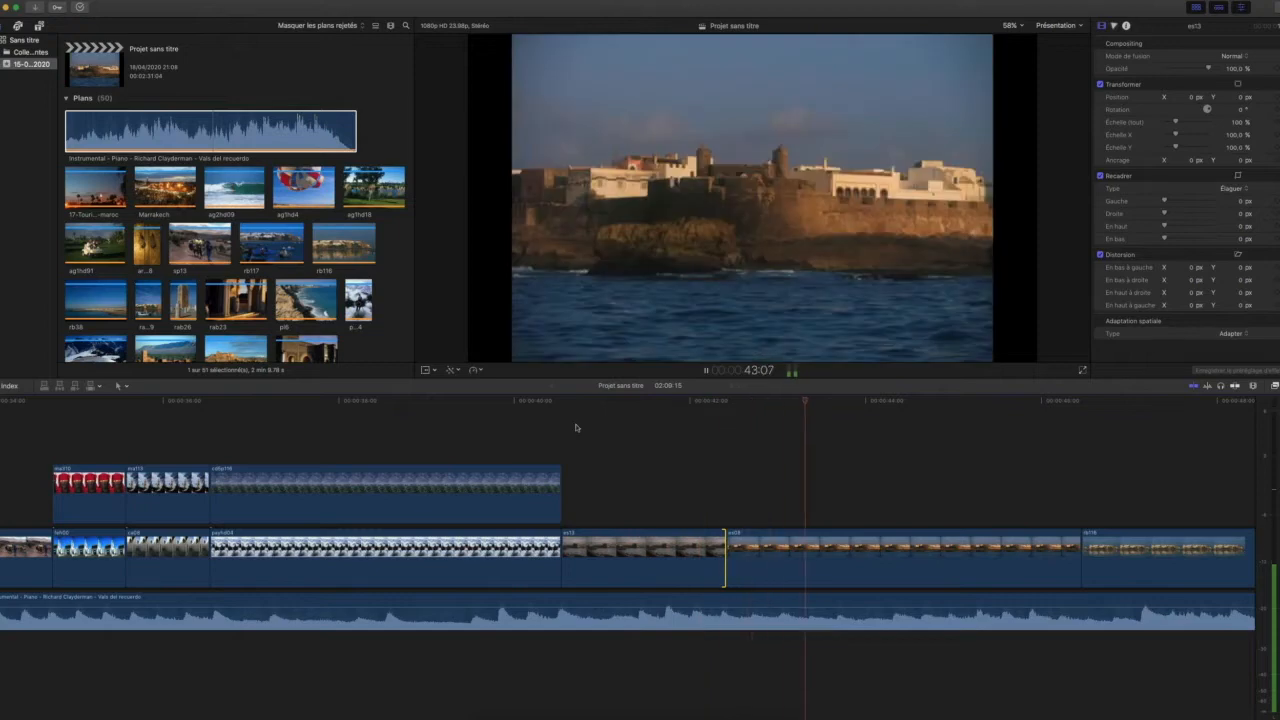
pyautogui.press('space')
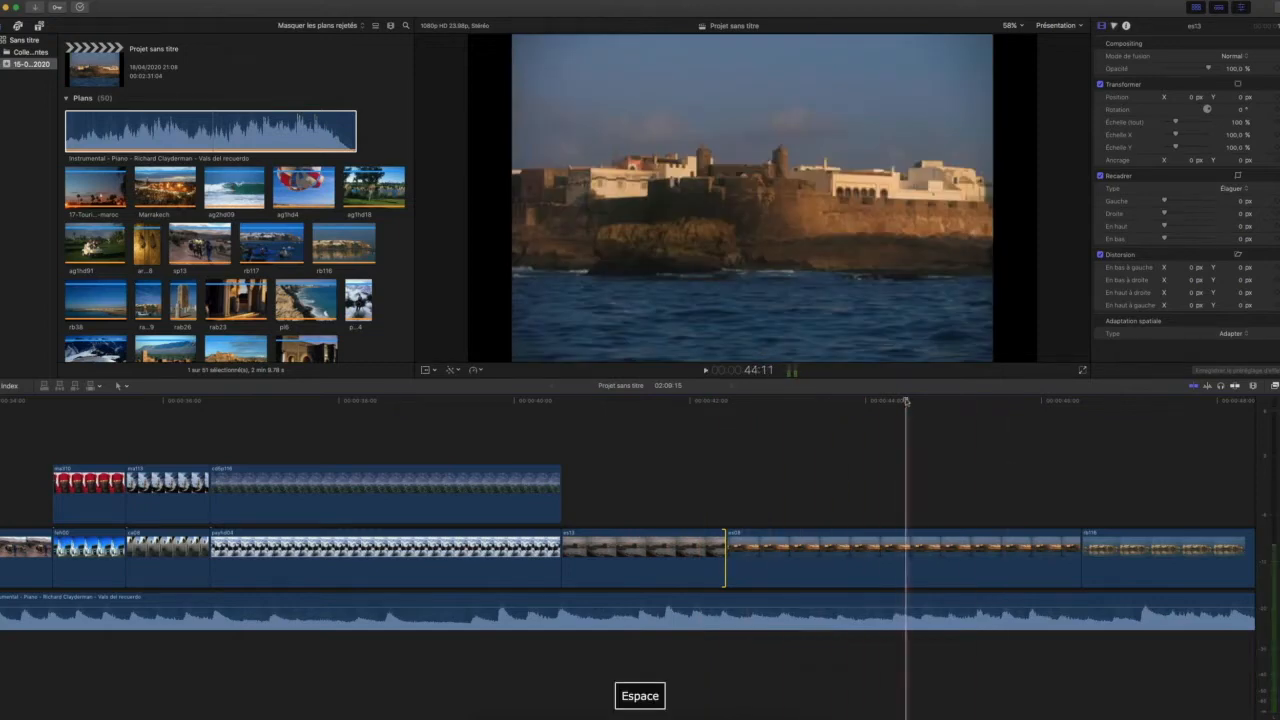
pyautogui.click(903, 401)
pyautogui.moveTo(903, 401); pyautogui.dragTo(897, 401)
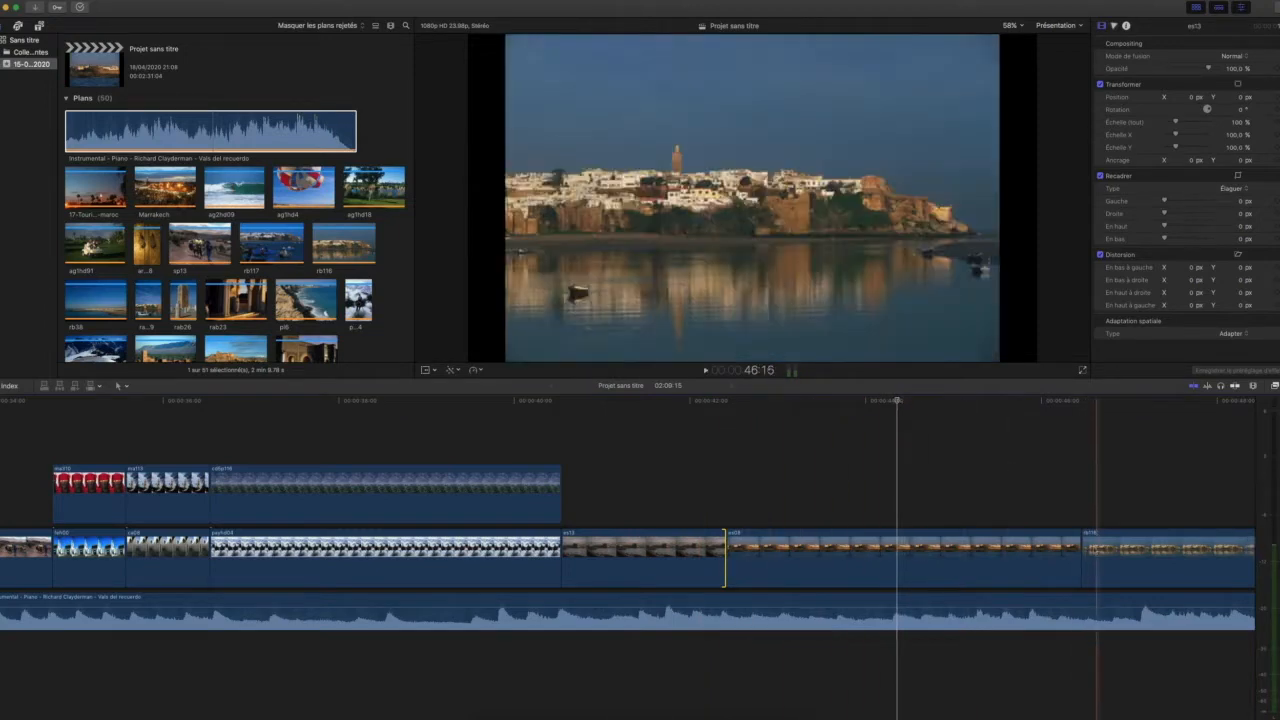
pyautogui.moveTo(1081, 550); pyautogui.dragTo(899, 560)
# Step: Listen to the music under rb116 and shorten that clip to end on the beat at about 46.2 seconds
pyautogui.press('space')
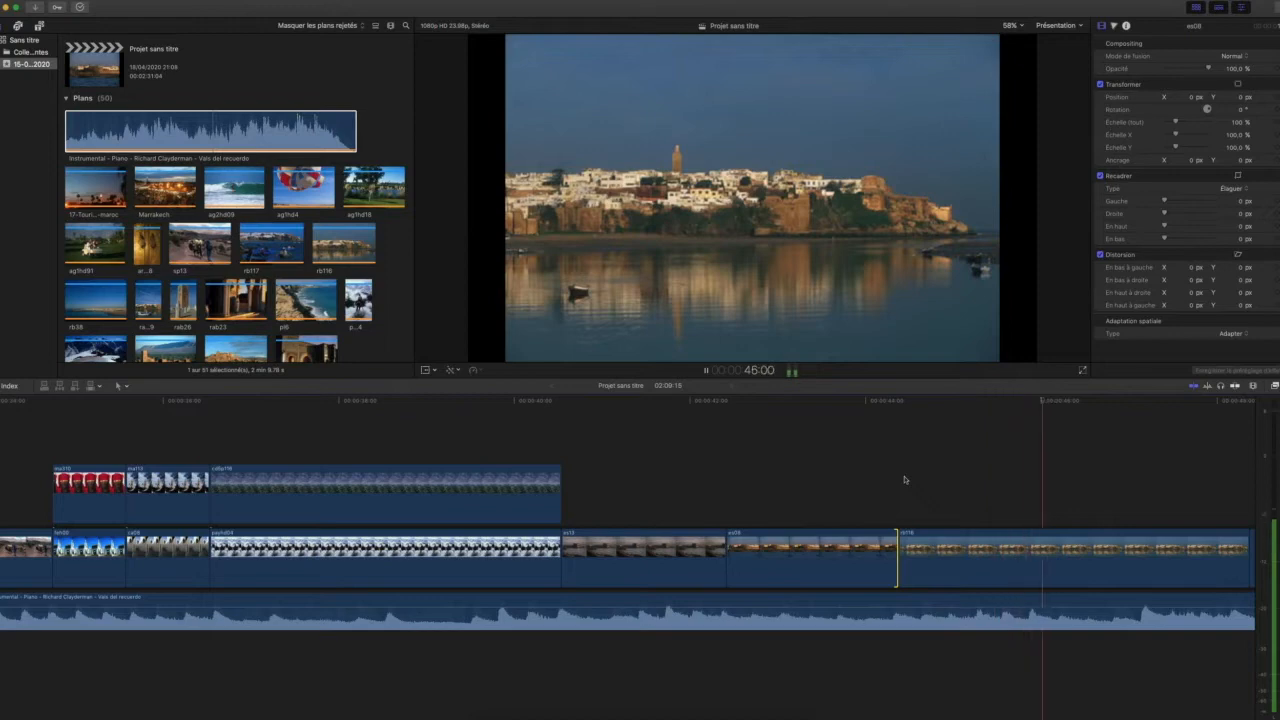
pyautogui.press('space')
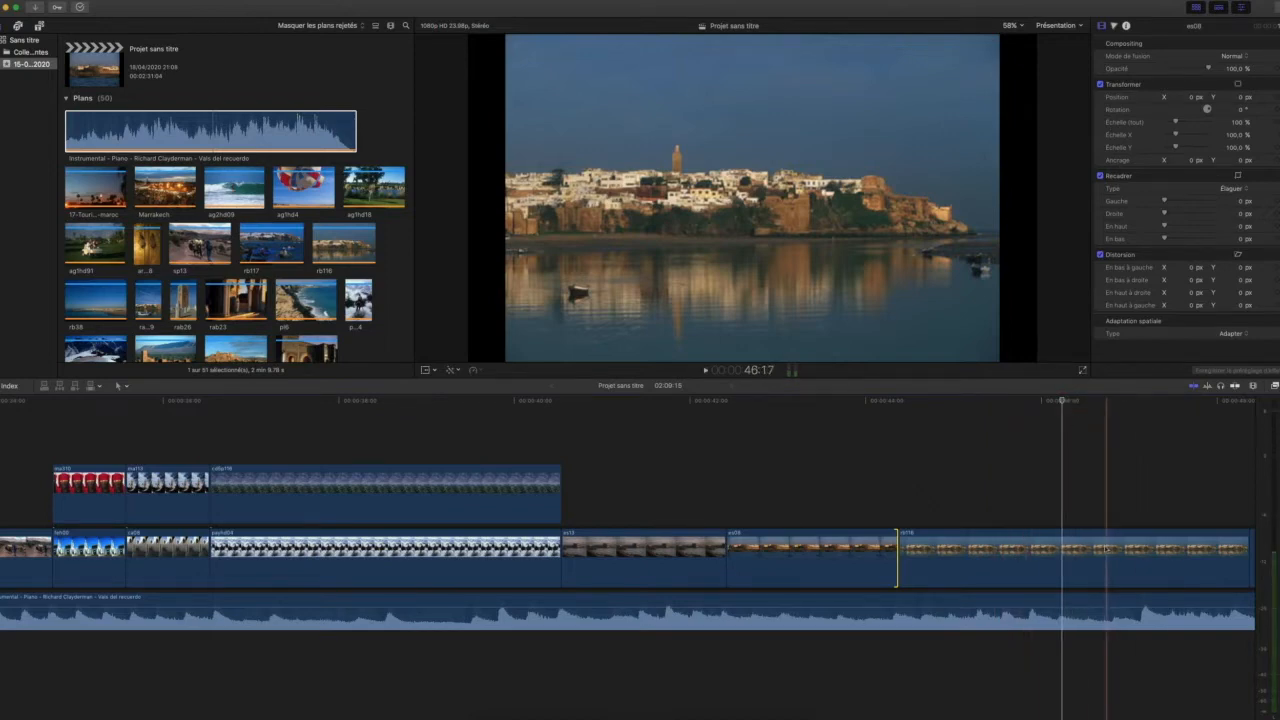
pyautogui.hscroll(2, 1104, 450)
pyautogui.moveTo(1203, 545); pyautogui.dragTo(1016, 545)
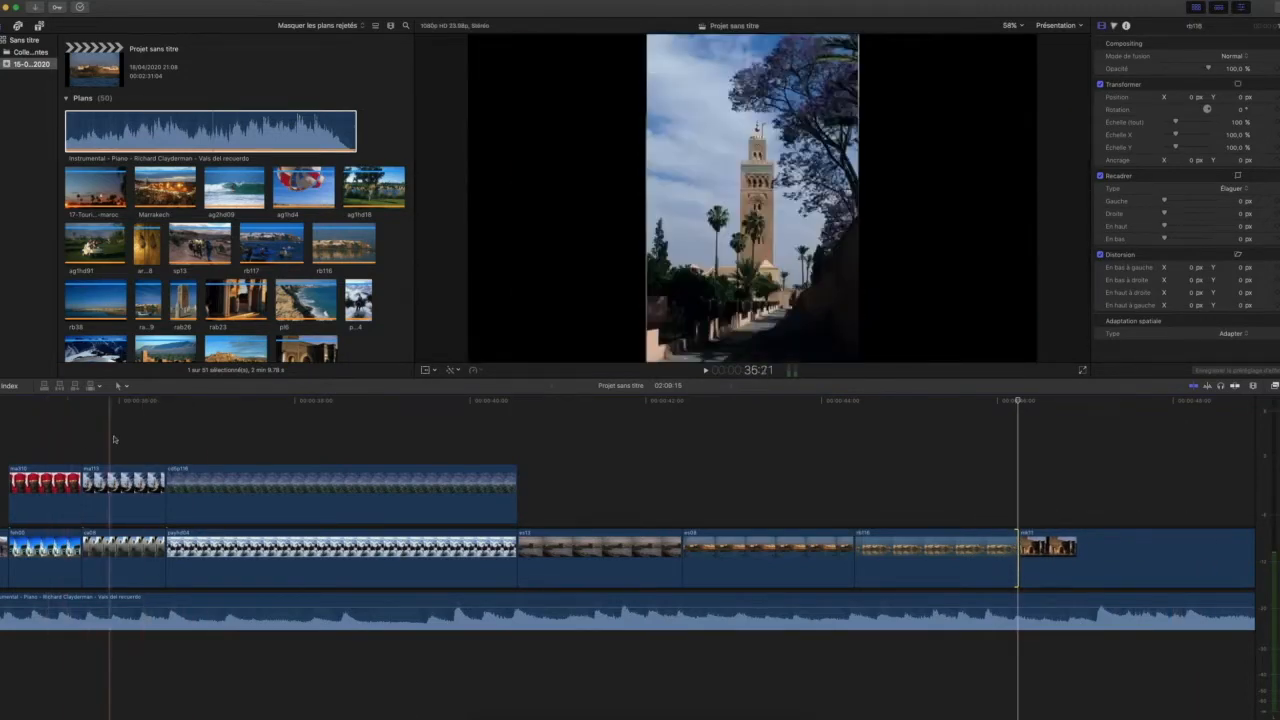
# Step: Play back the clips between about 35 and 46 seconds to check the new cuts against the rhythm
pyautogui.press('space')
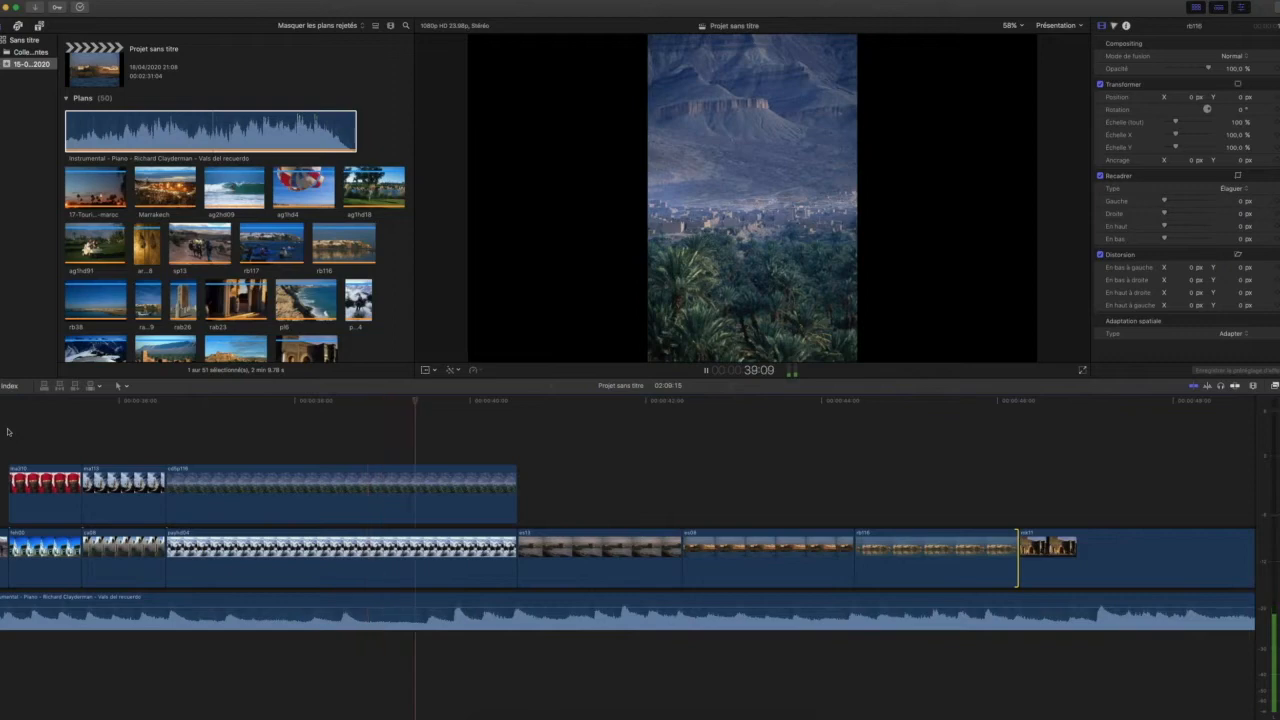
pyautogui.press('space')
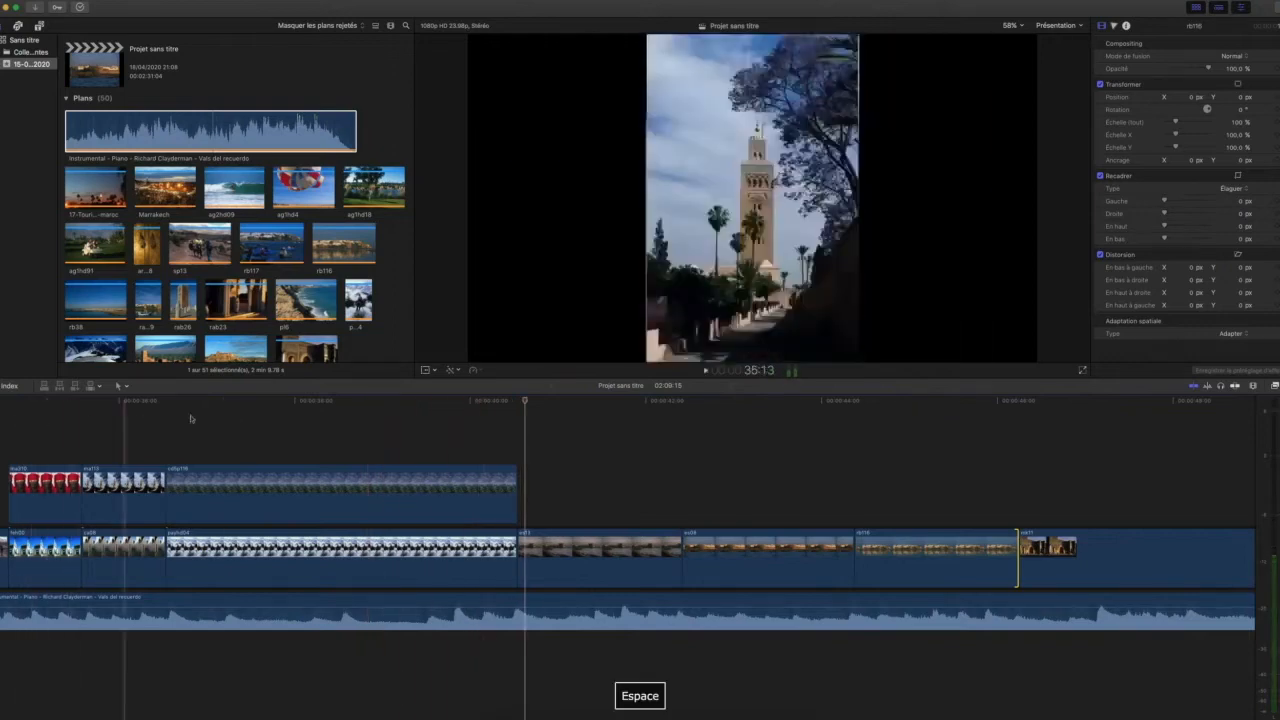
pyautogui.click(171, 402)
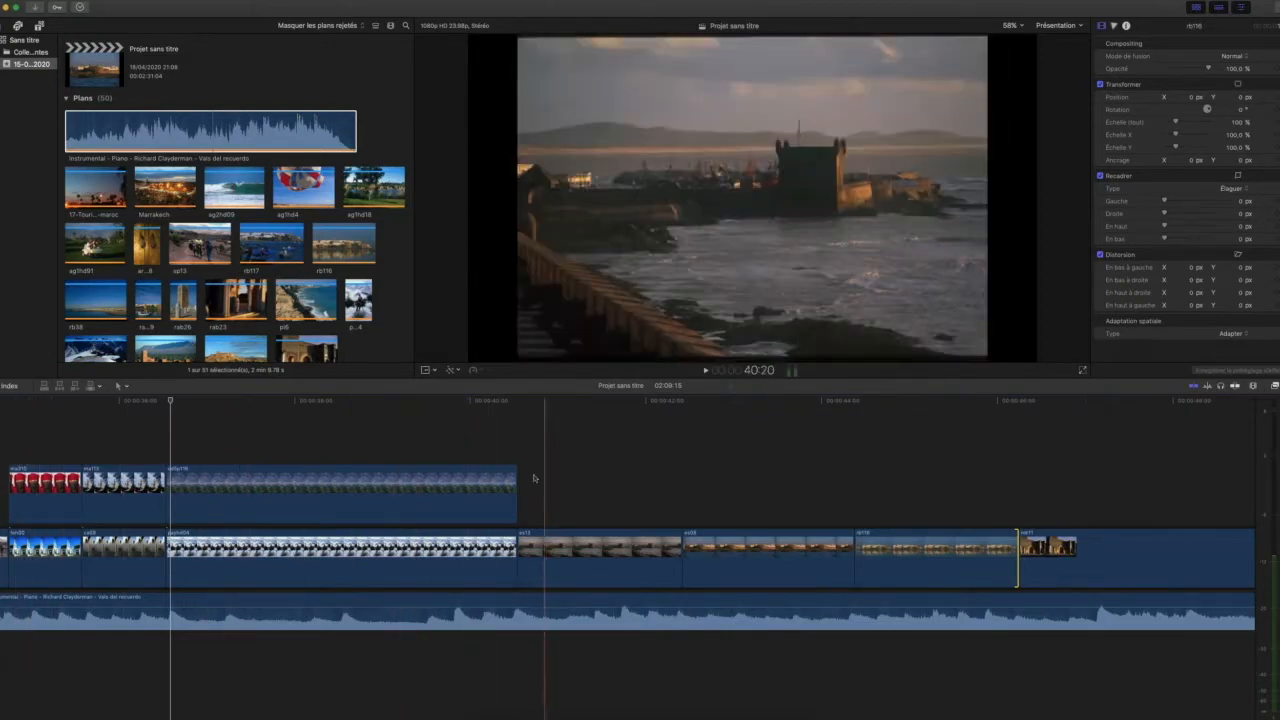
pyautogui.press('space')
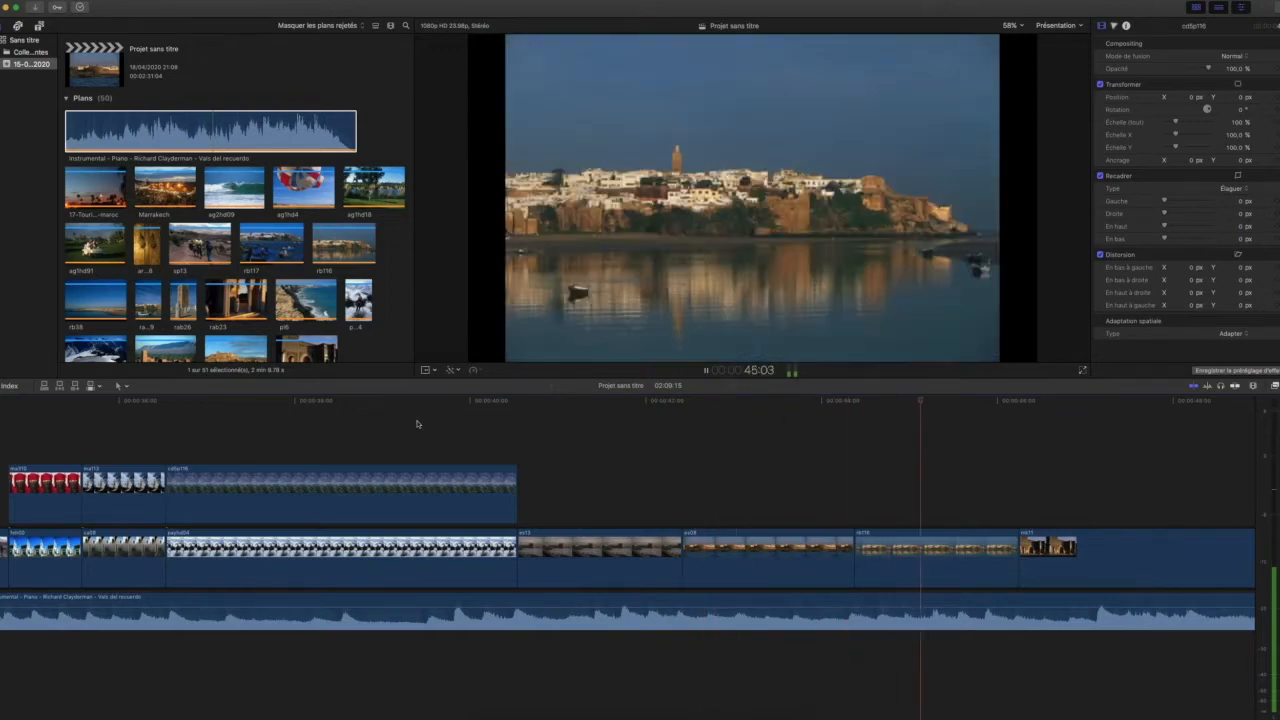
pyautogui.press('space')
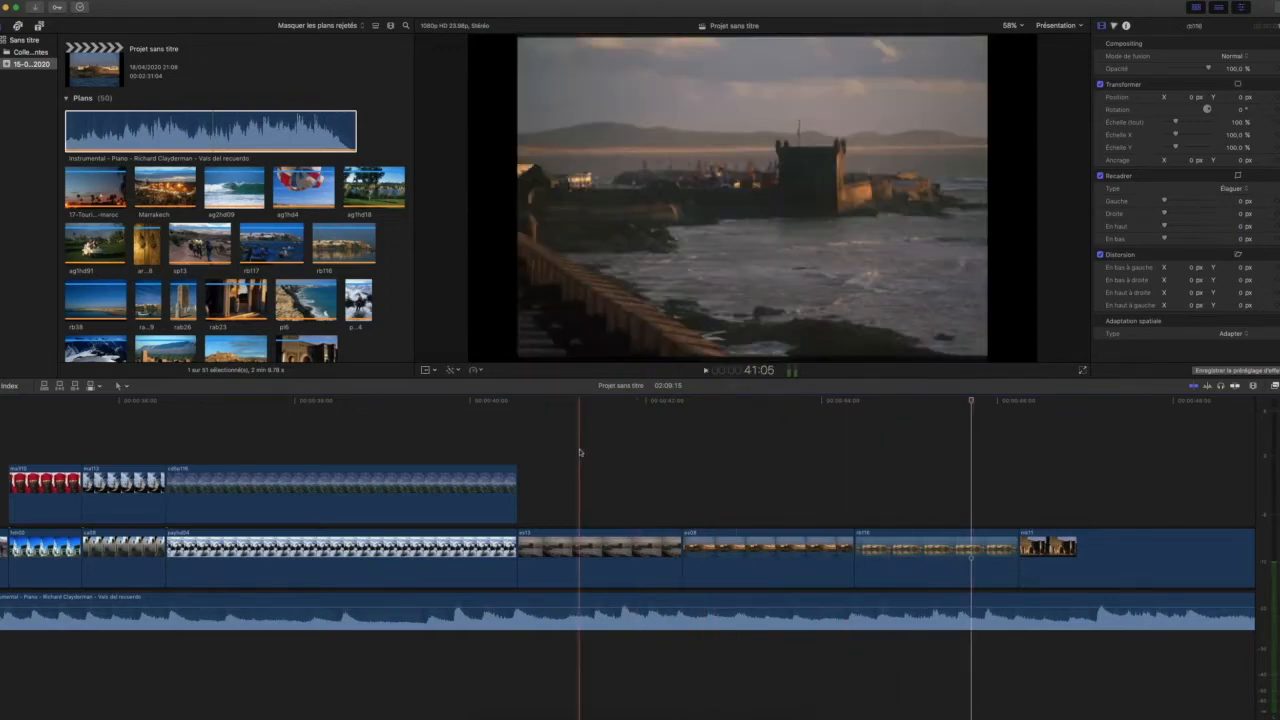
# Step: Play back the slideshow from the minaret photo at about 36 seconds to check the cuts
pyautogui.hscroll(-3, 579, 452)
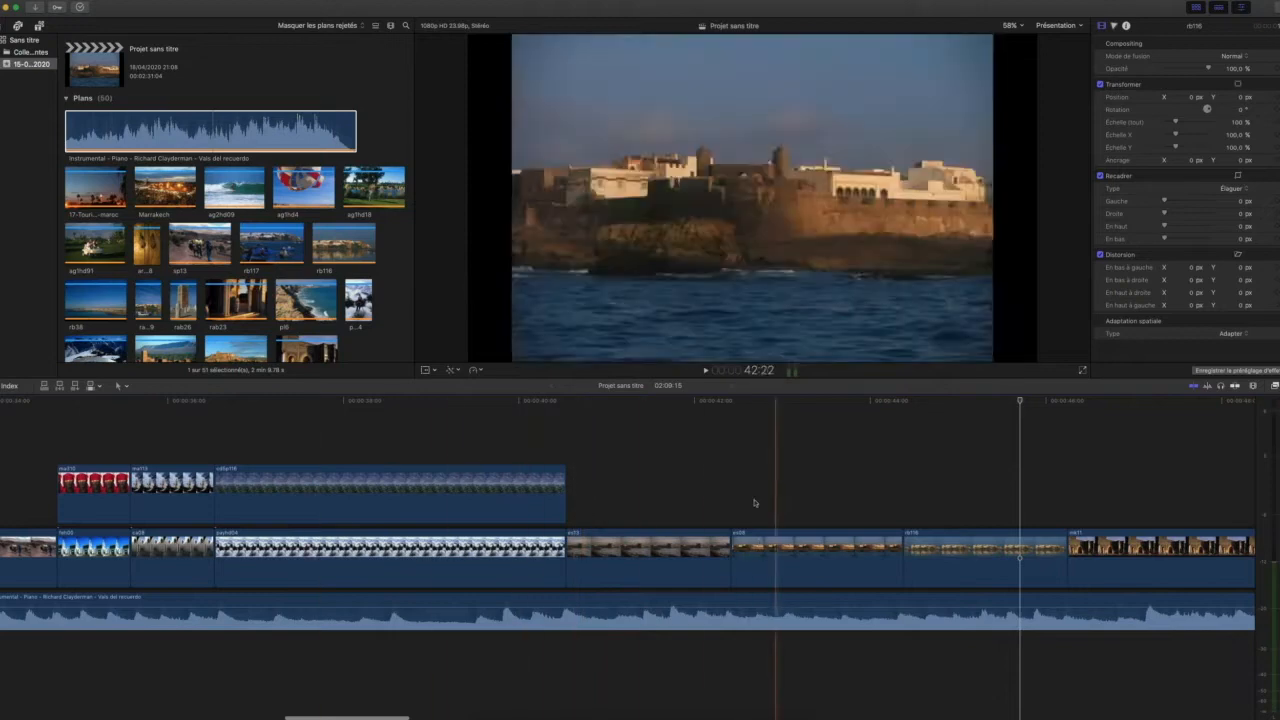
pyautogui.moveTo(255, 454); pyautogui.dragTo(255, 454)
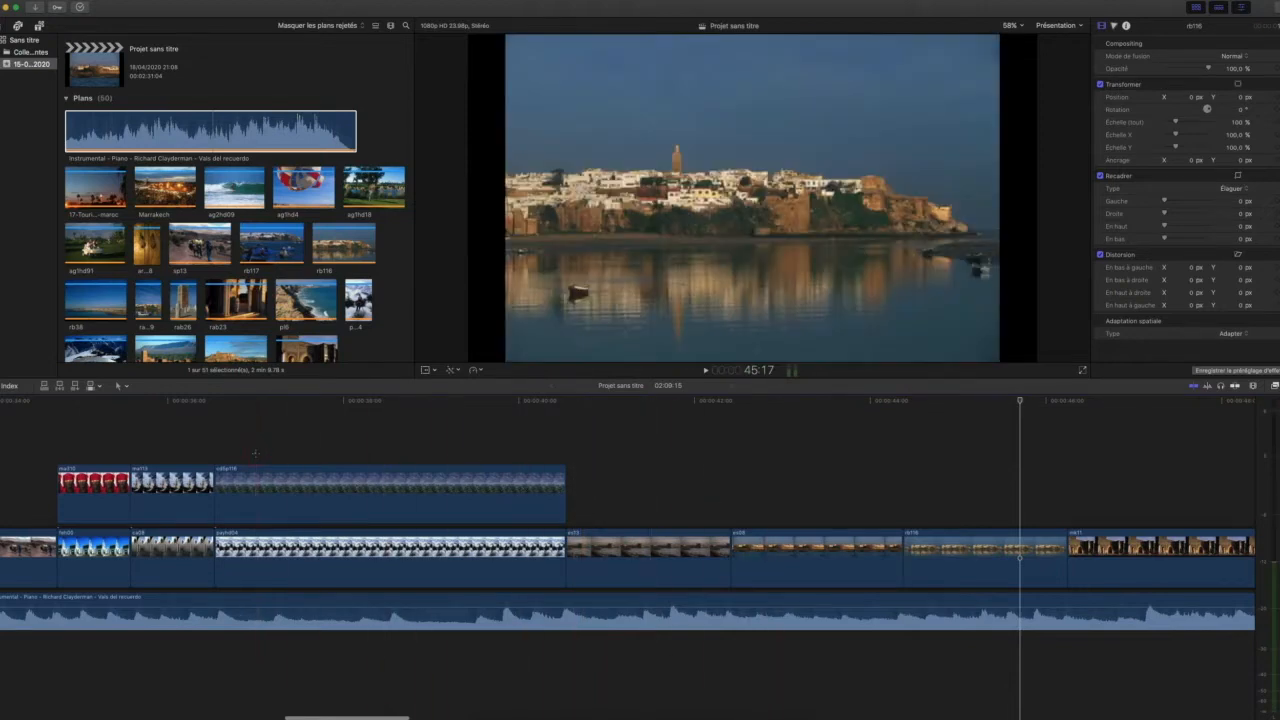
pyautogui.click(255, 454)
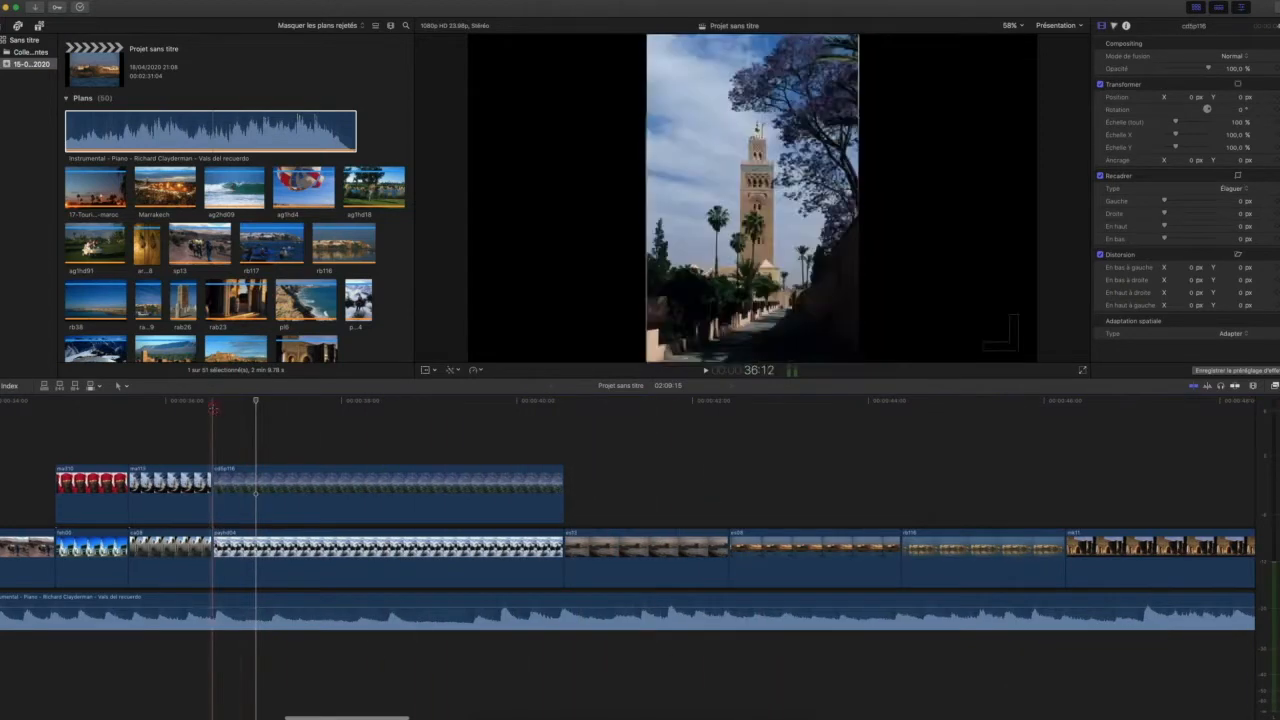
pyautogui.click(212, 410)
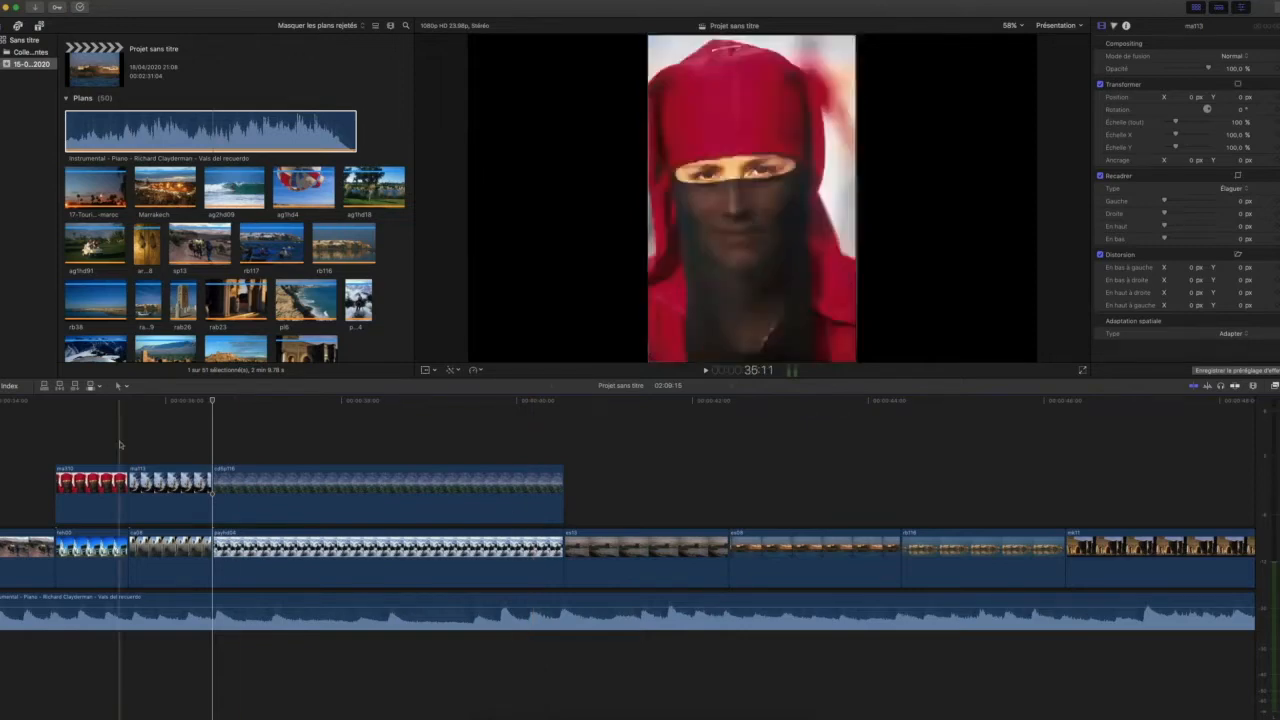
# Step: Listen to the music from about 32 seconds to the next beat and shorten mk11 to end on it at about 48.2 seconds
pyautogui.hscroll(-10, 97, 460)
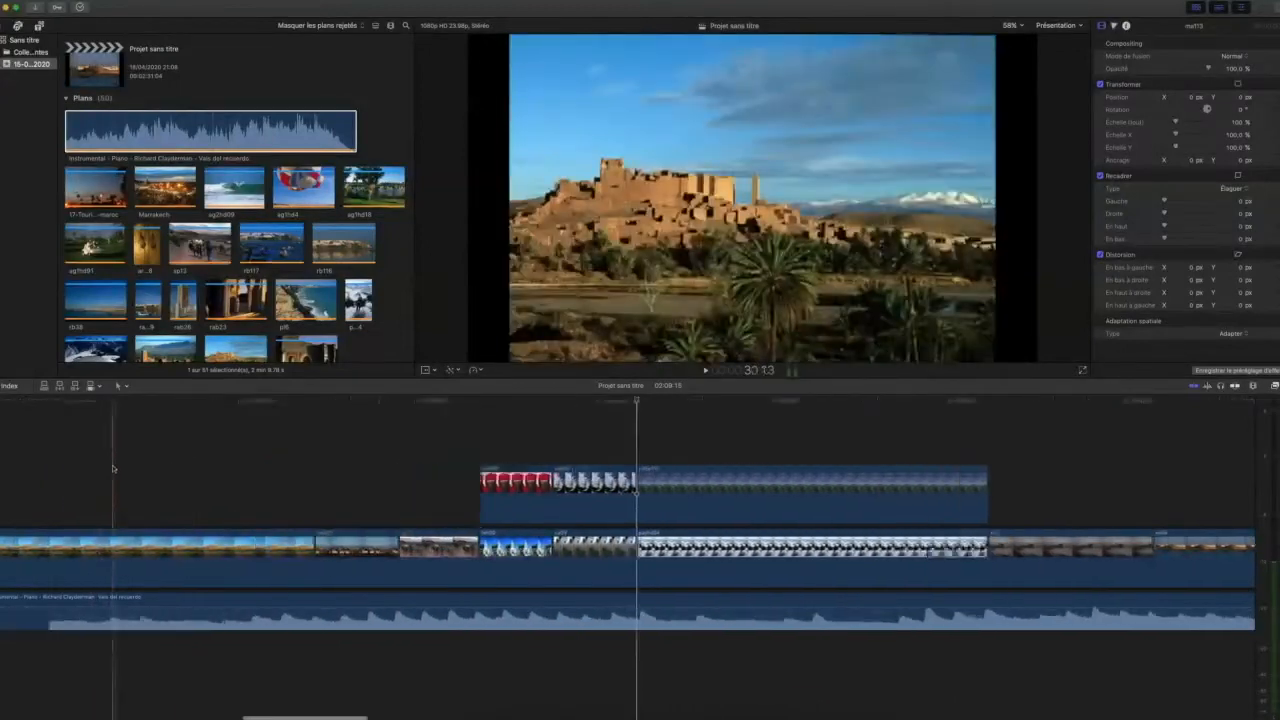
pyautogui.click(516, 470)
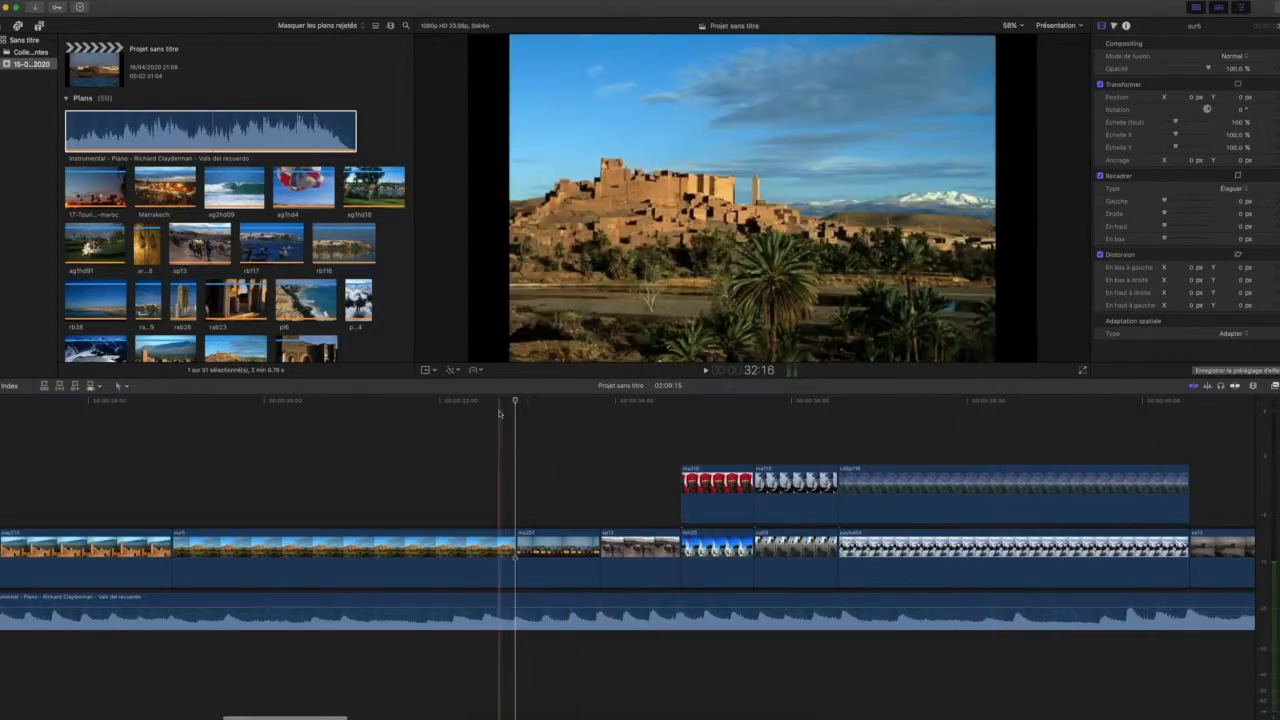
pyautogui.press('space')
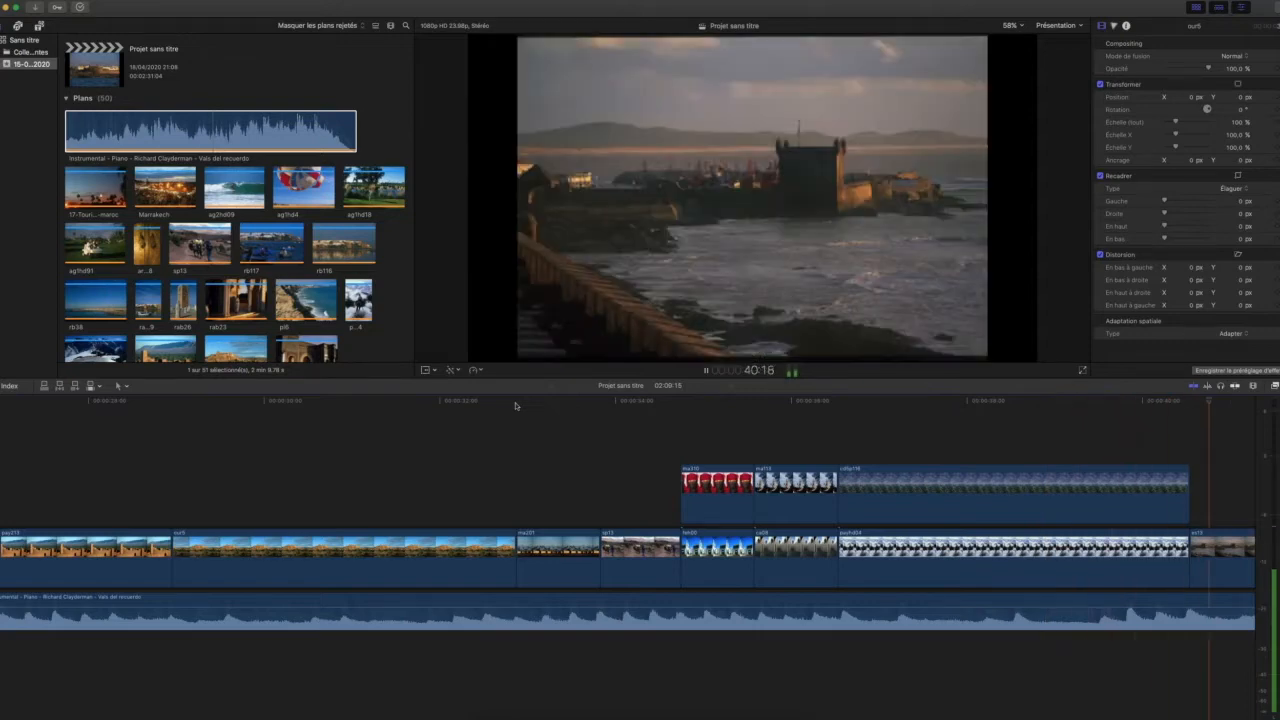
pyautogui.hscroll(10, 516, 405)
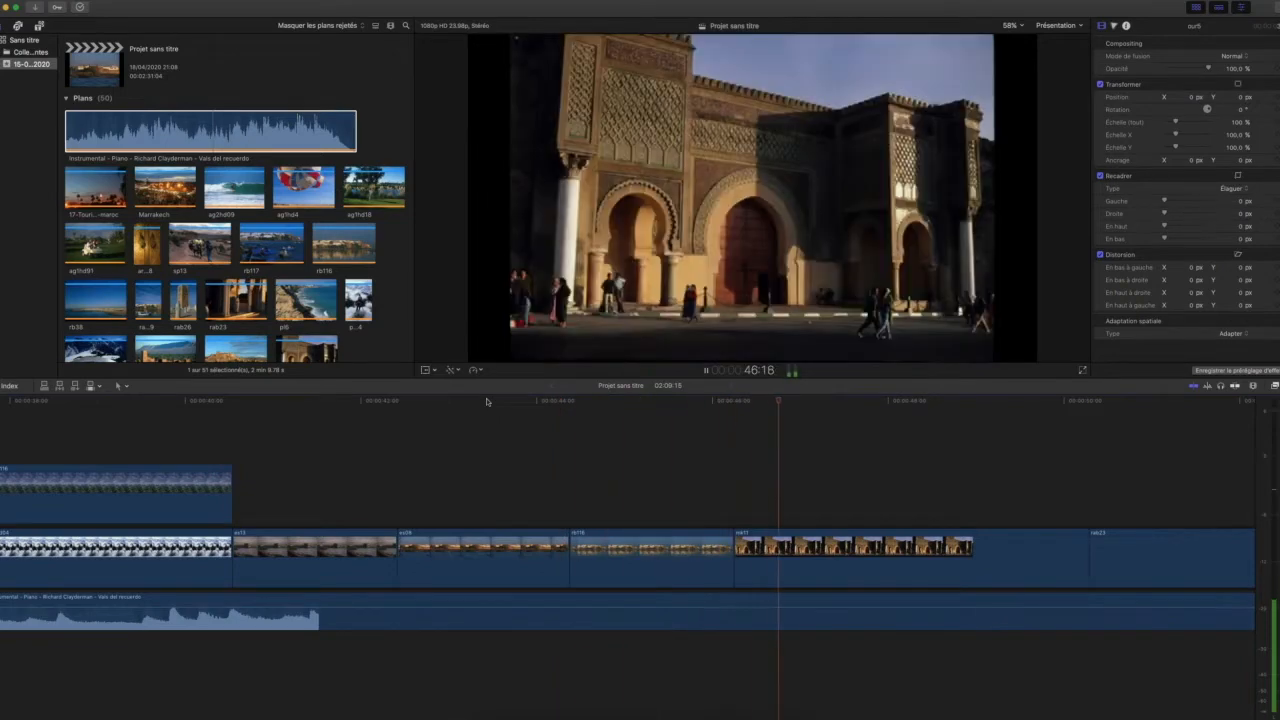
pyautogui.press('space')
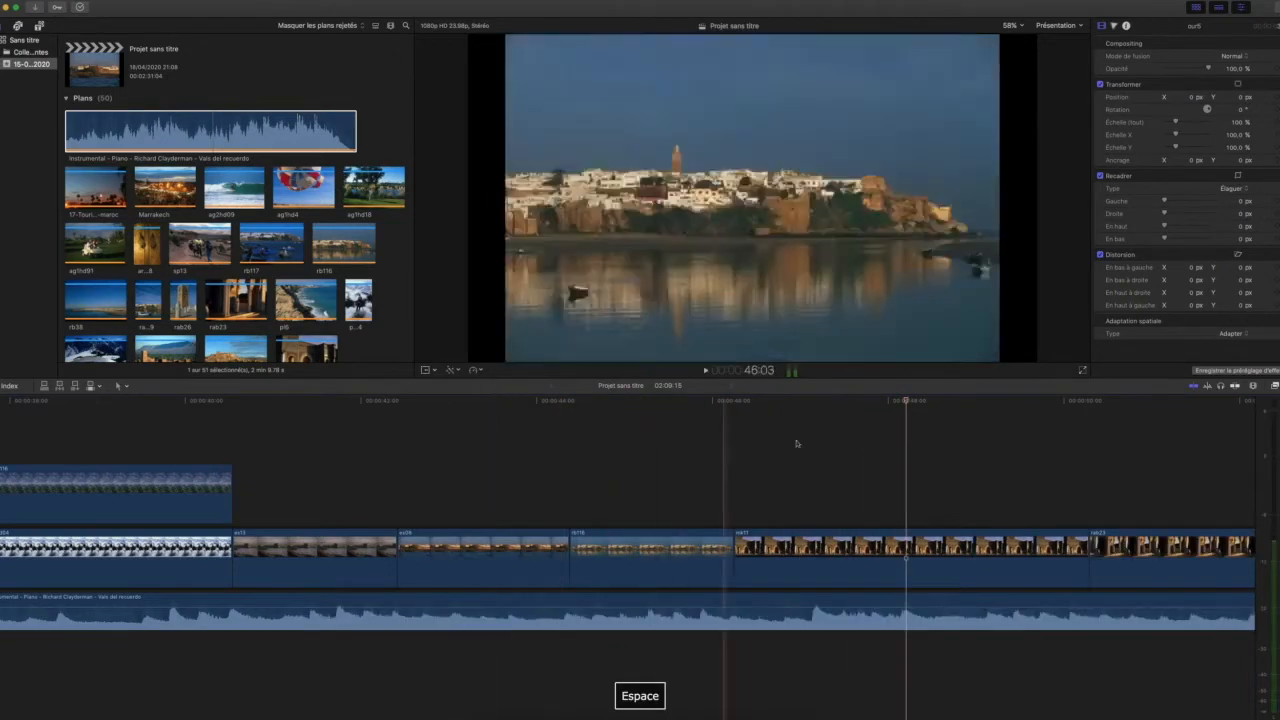
pyautogui.moveTo(1088, 548); pyautogui.dragTo(907, 548)
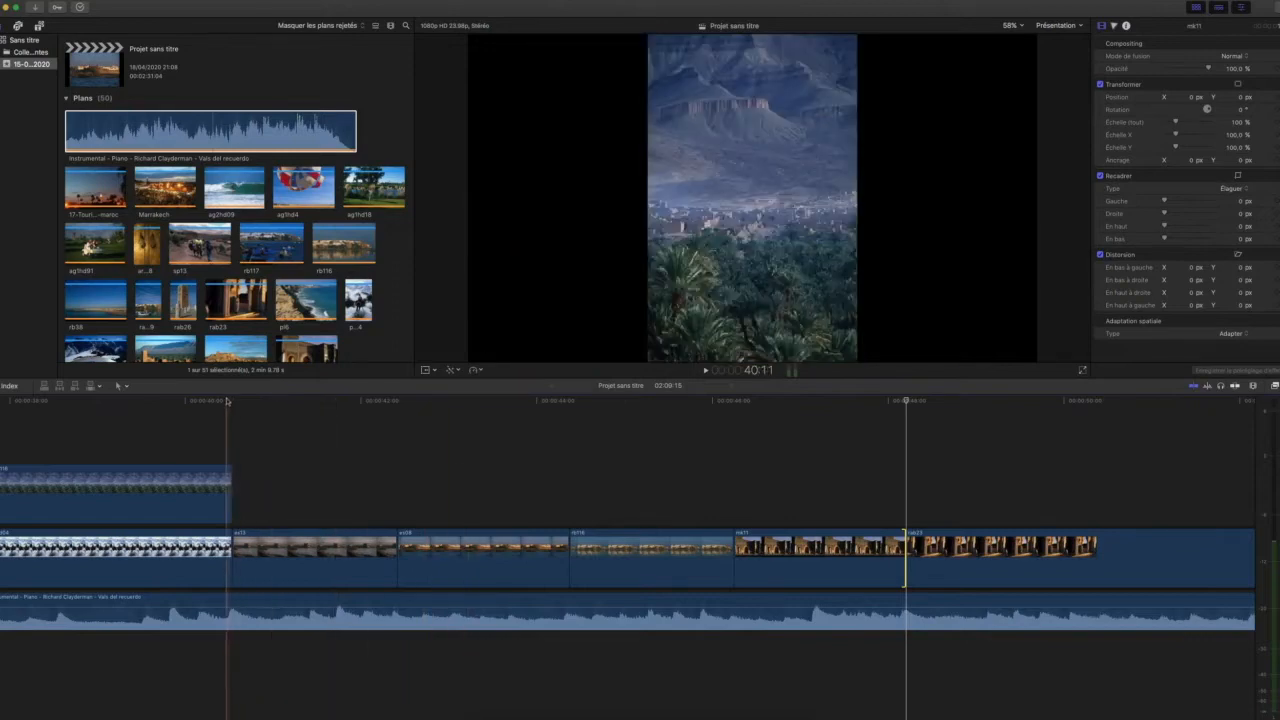
# Step: Play back the clips from the start of es13 through mk11 to check the cuts against the rhythm
pyautogui.click(231, 440)
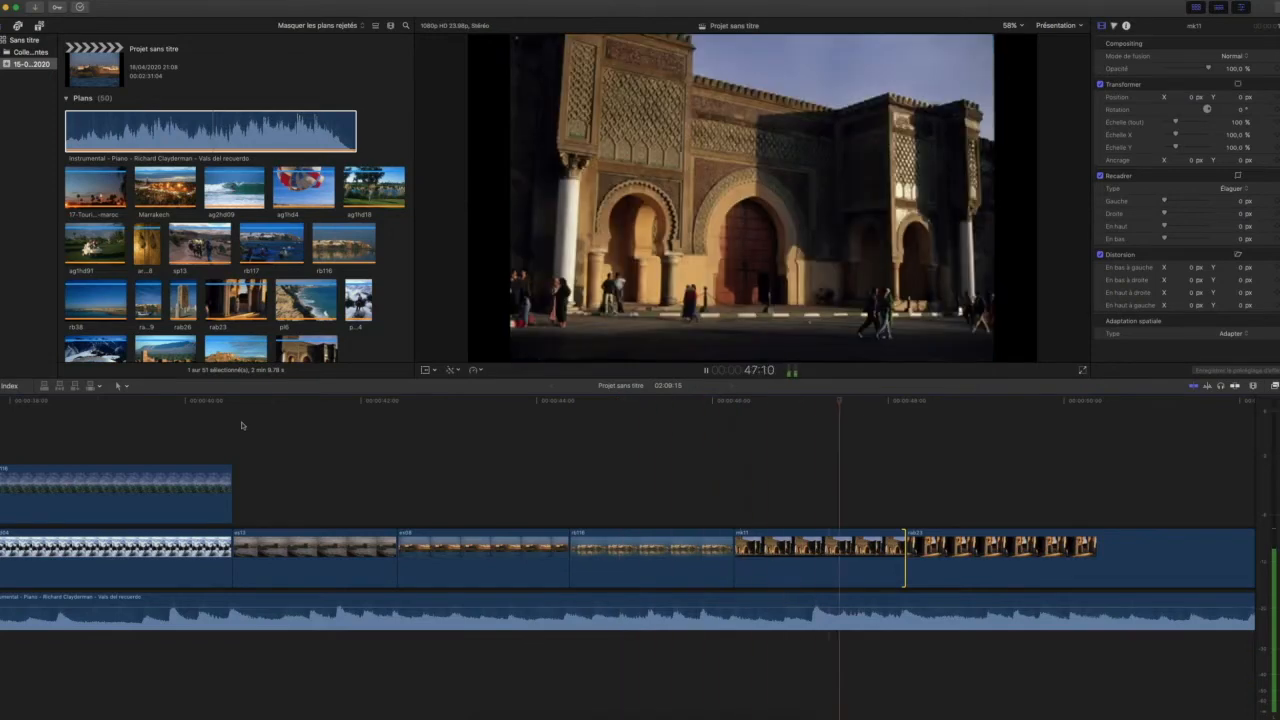
pyautogui.press('space')
pyautogui.click(428, 440)
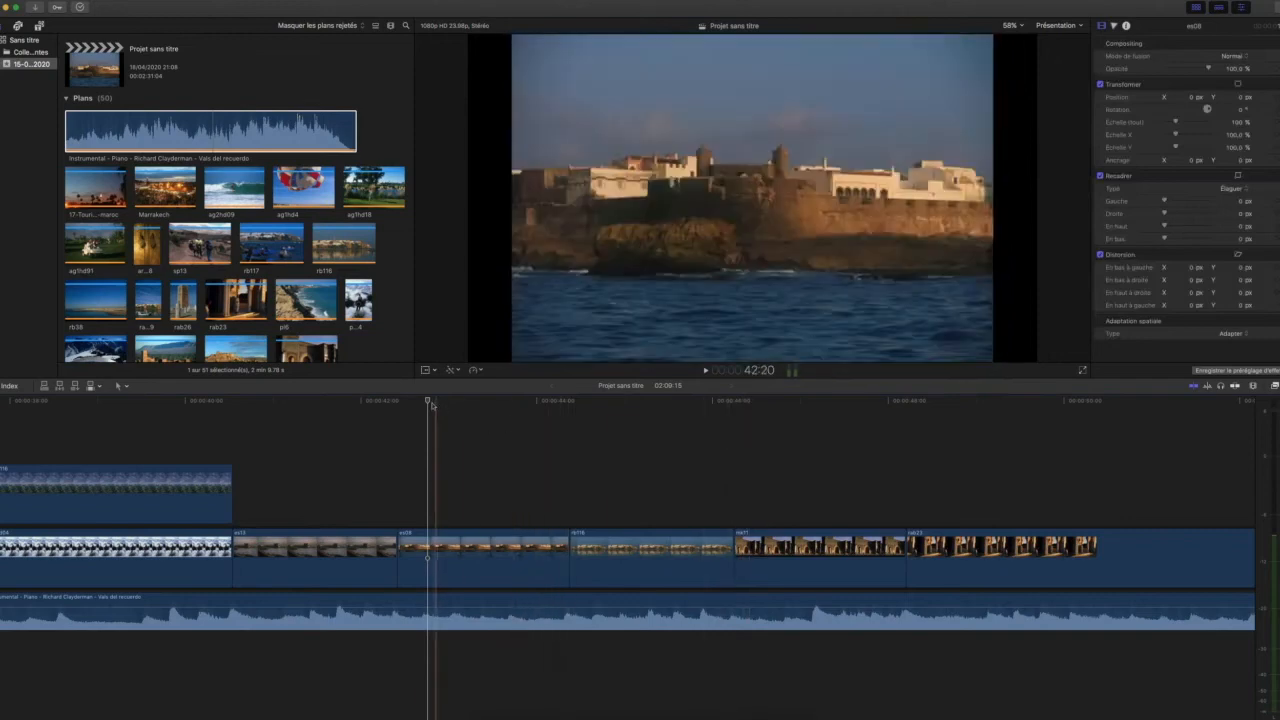
# Step: Listen from the start of rab23 for the next beat and shorten that clip to end at about 50 seconds
pyautogui.moveTo(430, 401); pyautogui.dragTo(906, 420)
pyautogui.hscroll(5, 786, 486)
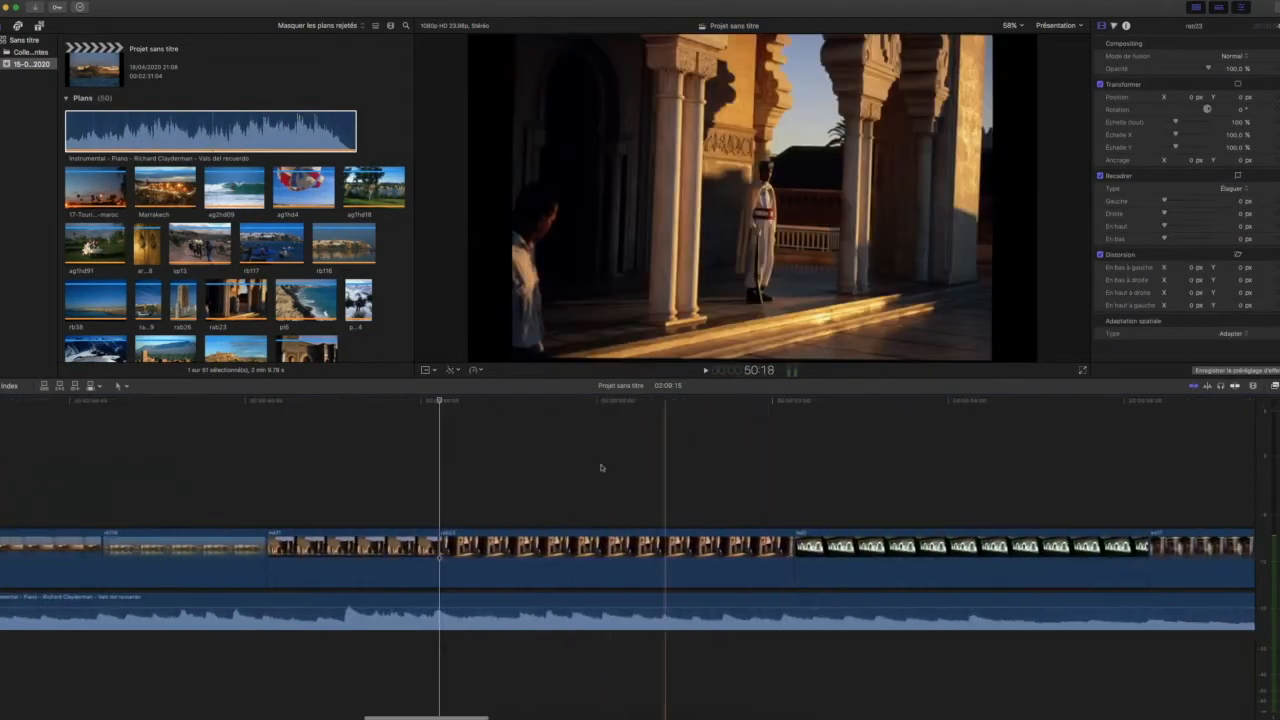
pyautogui.press('space')
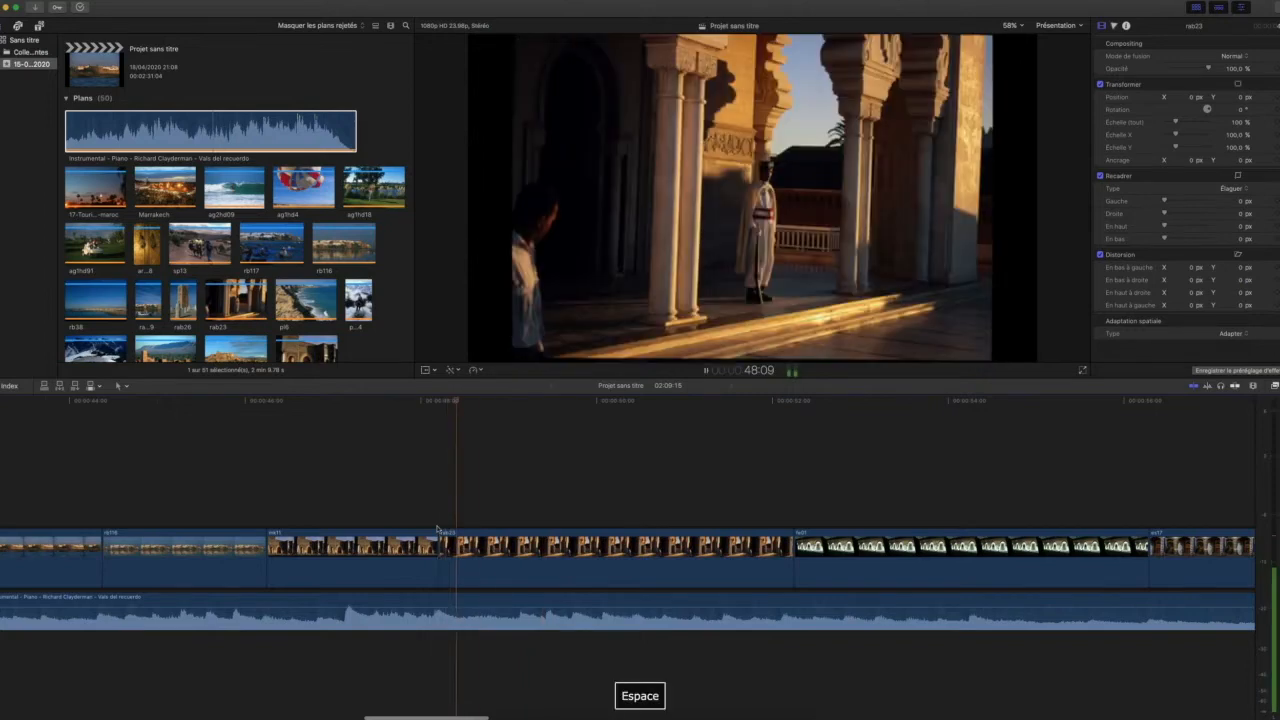
pyautogui.press('space')
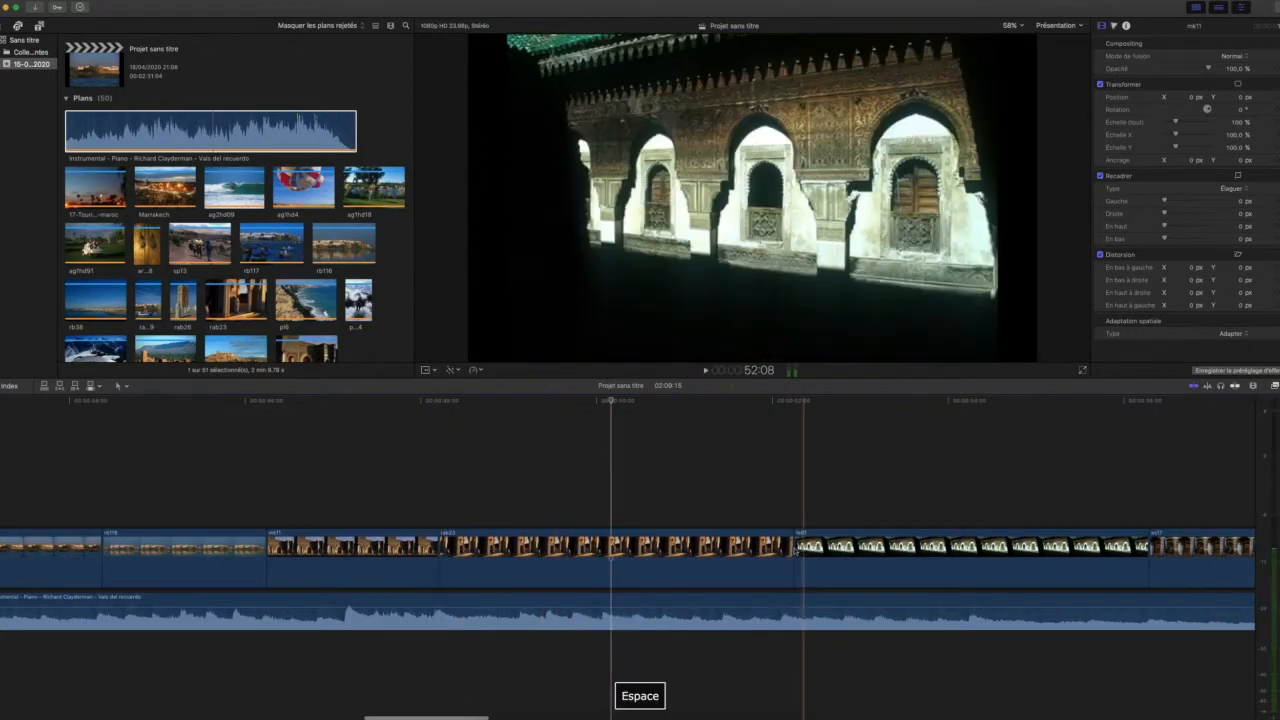
pyautogui.moveTo(795, 545); pyautogui.dragTo(602, 545)
# Step: Find the following beat under the dark arcade photo and shorten that clip to end at about 52.1 seconds
pyautogui.press('space')
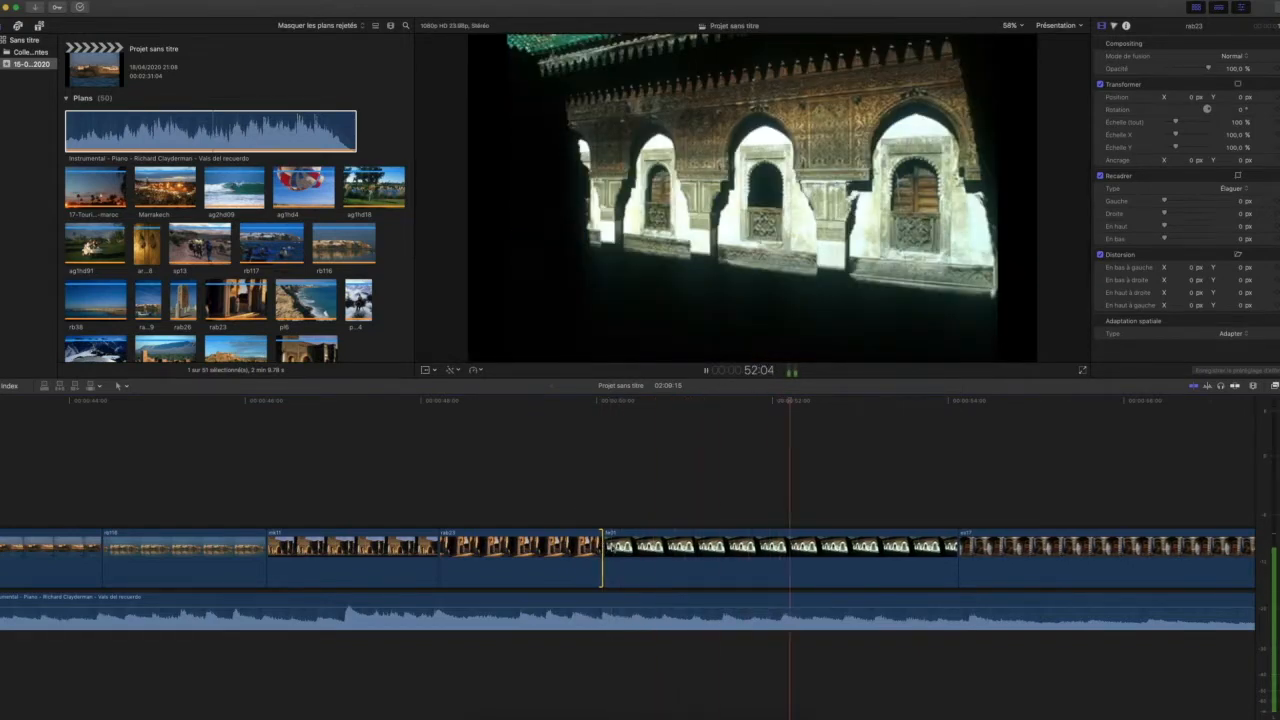
pyautogui.press('space')
pyautogui.moveTo(958, 545); pyautogui.dragTo(788, 545)
# Step: Listen to the music under es17 and shorten that clip to end at about 54.3 seconds
pyautogui.press('space')
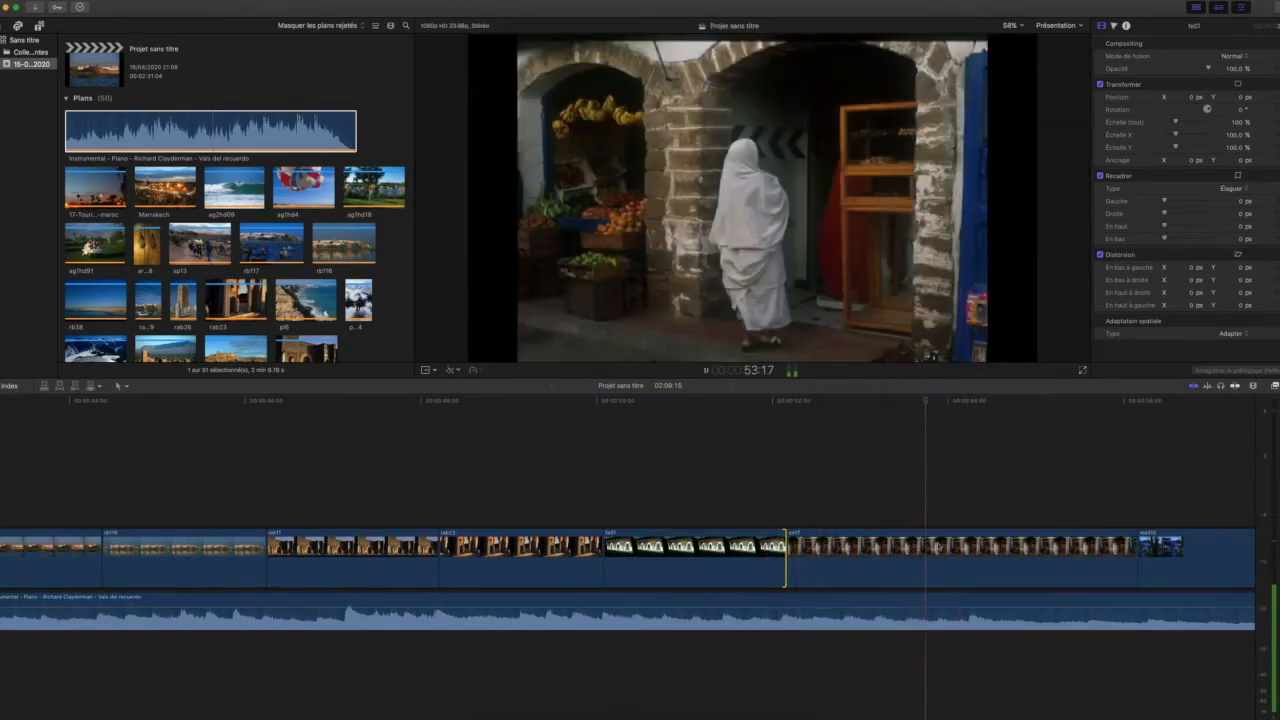
pyautogui.press('space')
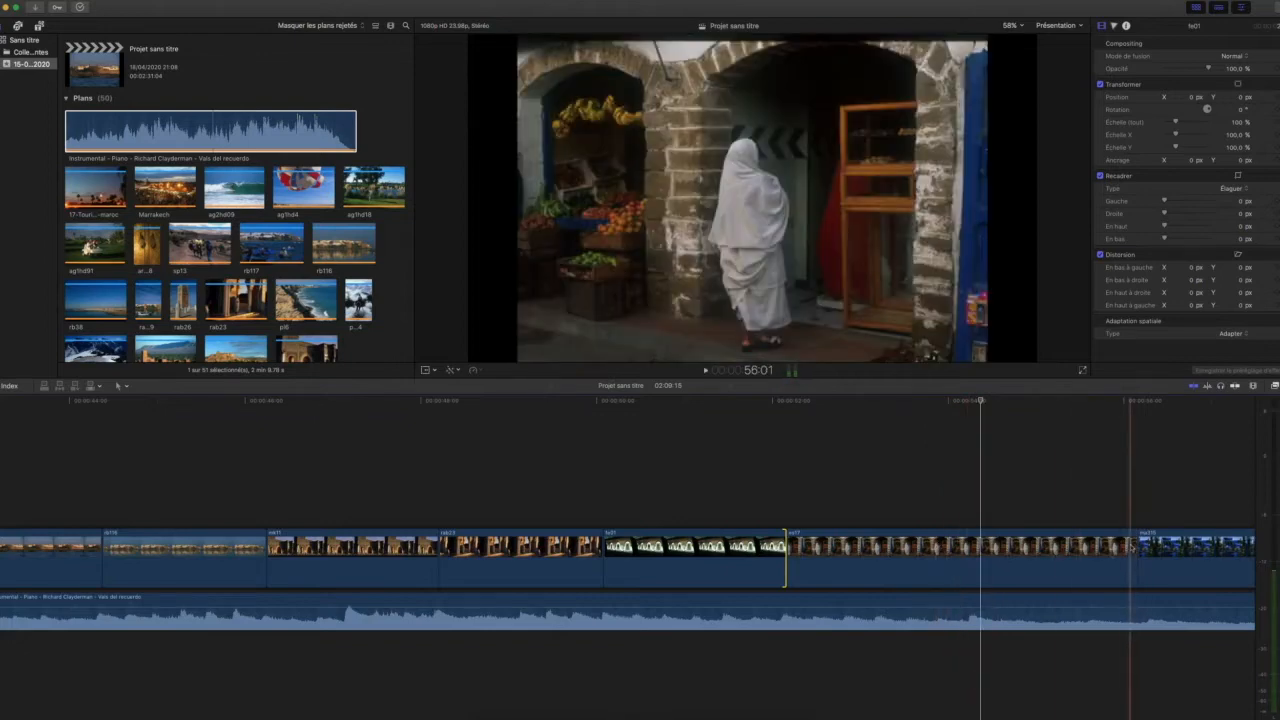
pyautogui.moveTo(1134, 555); pyautogui.dragTo(981, 557)
# Step: Play the music under the blue villa photo ma315 and shorten that clip to end at about 57.4 seconds
pyautogui.press('space')
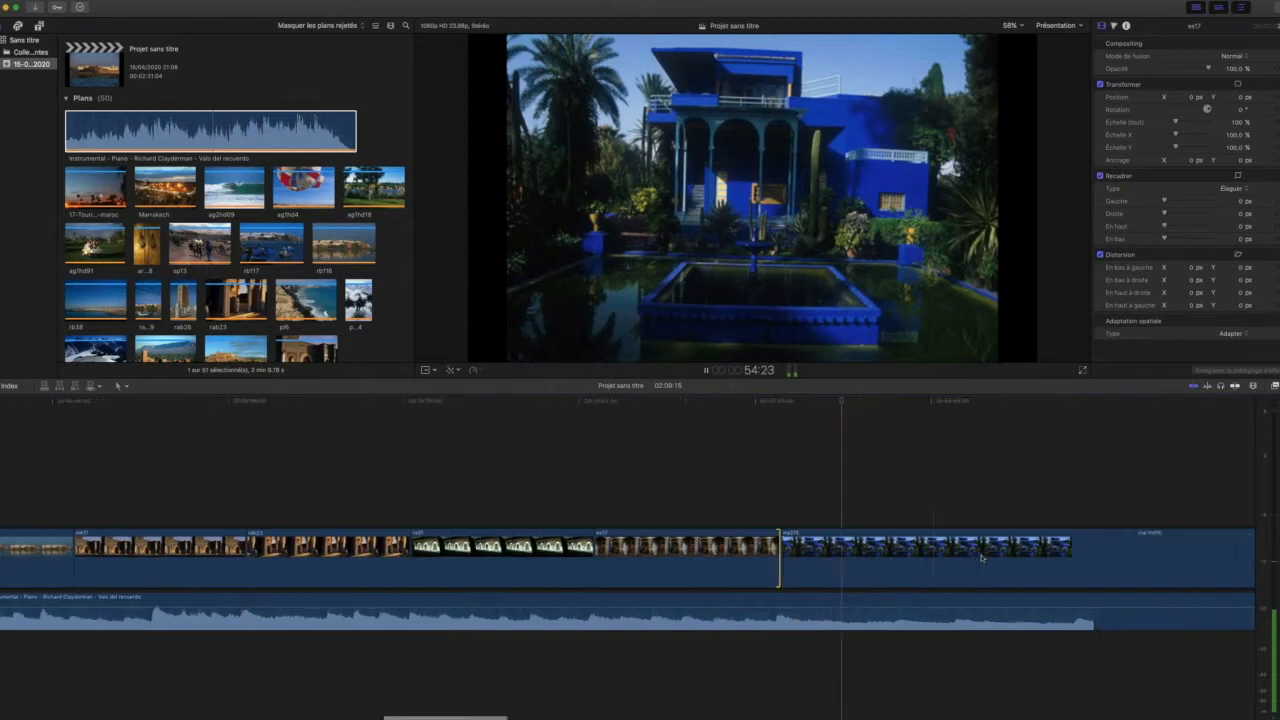
pyautogui.hscroll(5, 981, 557)
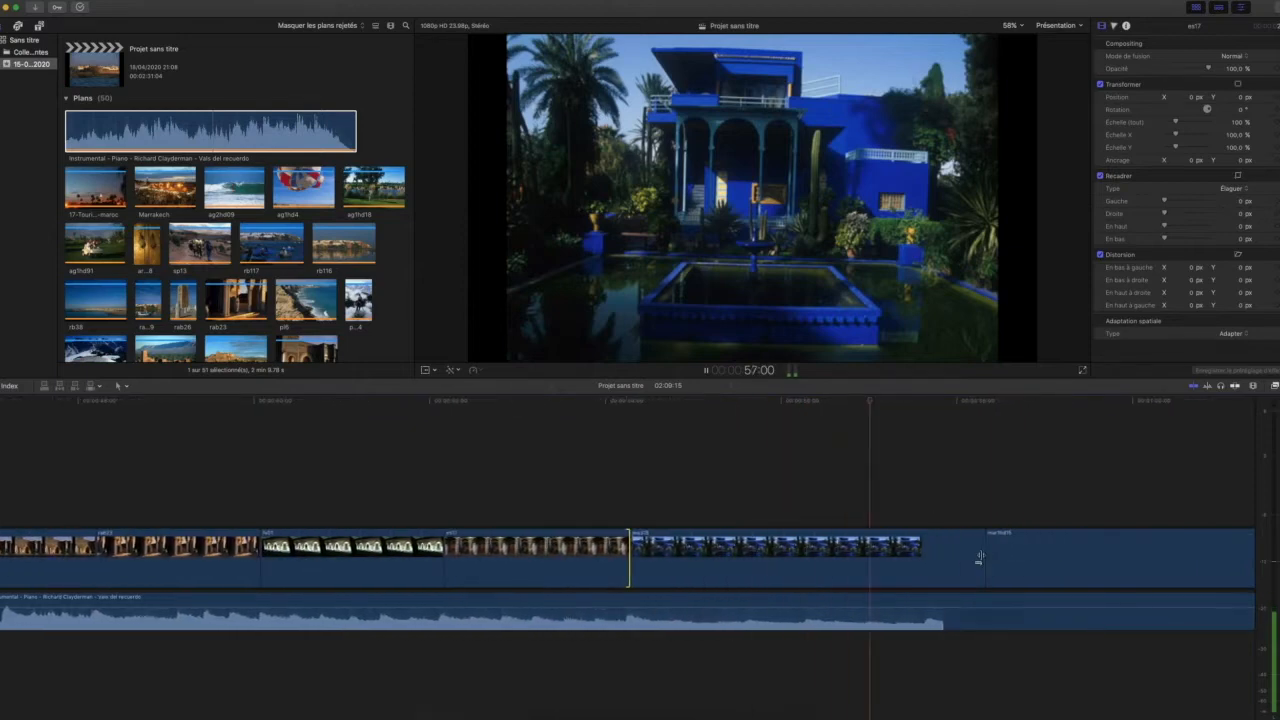
pyautogui.press('space')
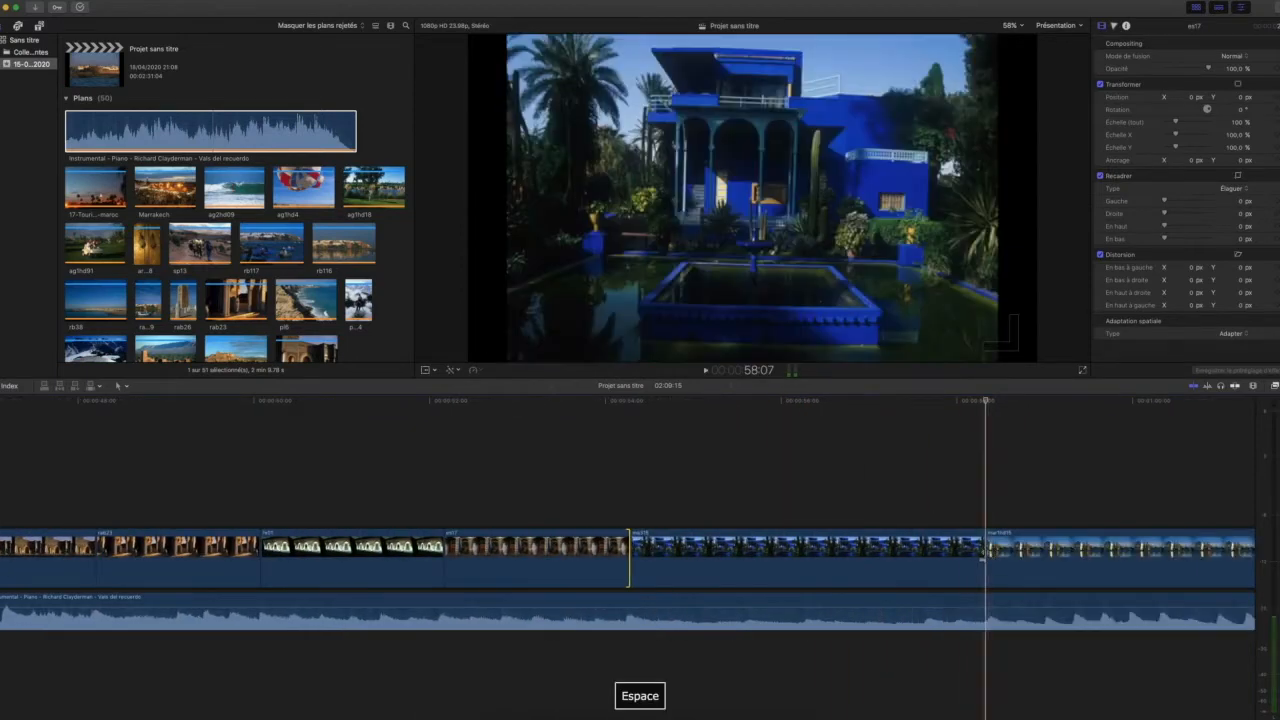
pyautogui.moveTo(991, 550); pyautogui.dragTo(906, 563)
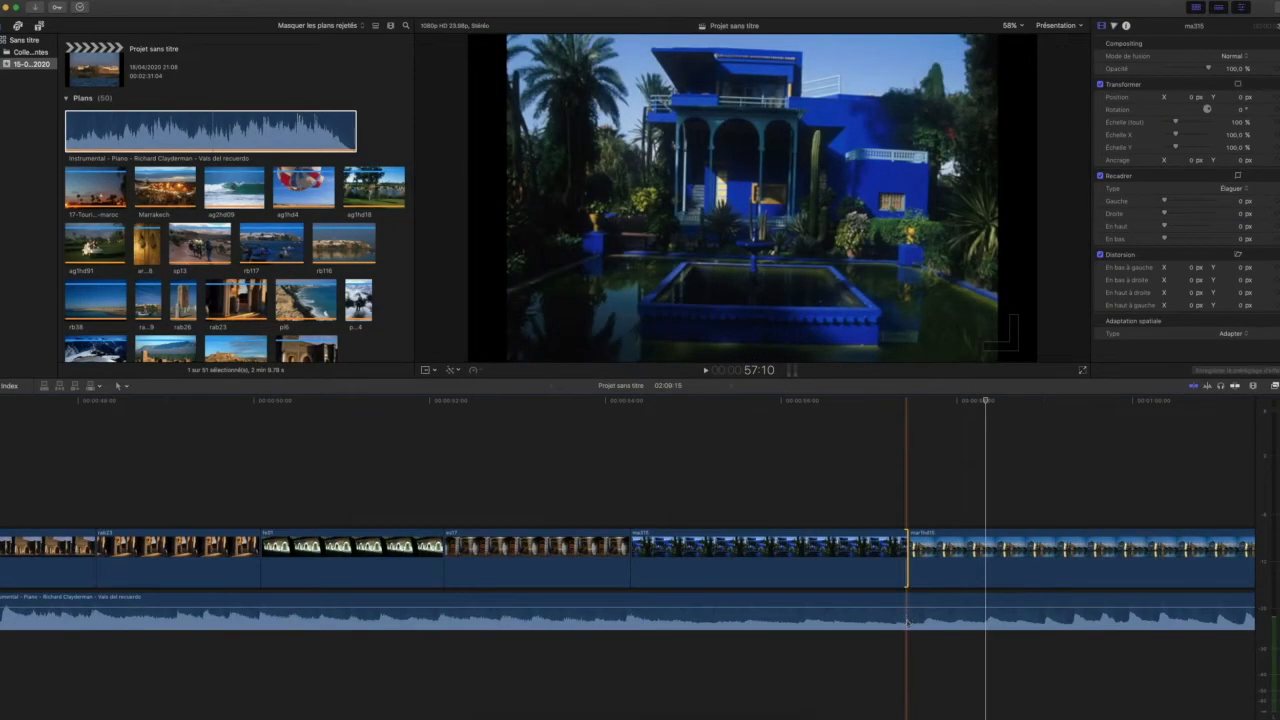
# Step: Split the piano track at the end of ma315 and delete the remaining music and the clip right after ma315
pyautogui.click(907, 622)
pyautogui.press('super+b')
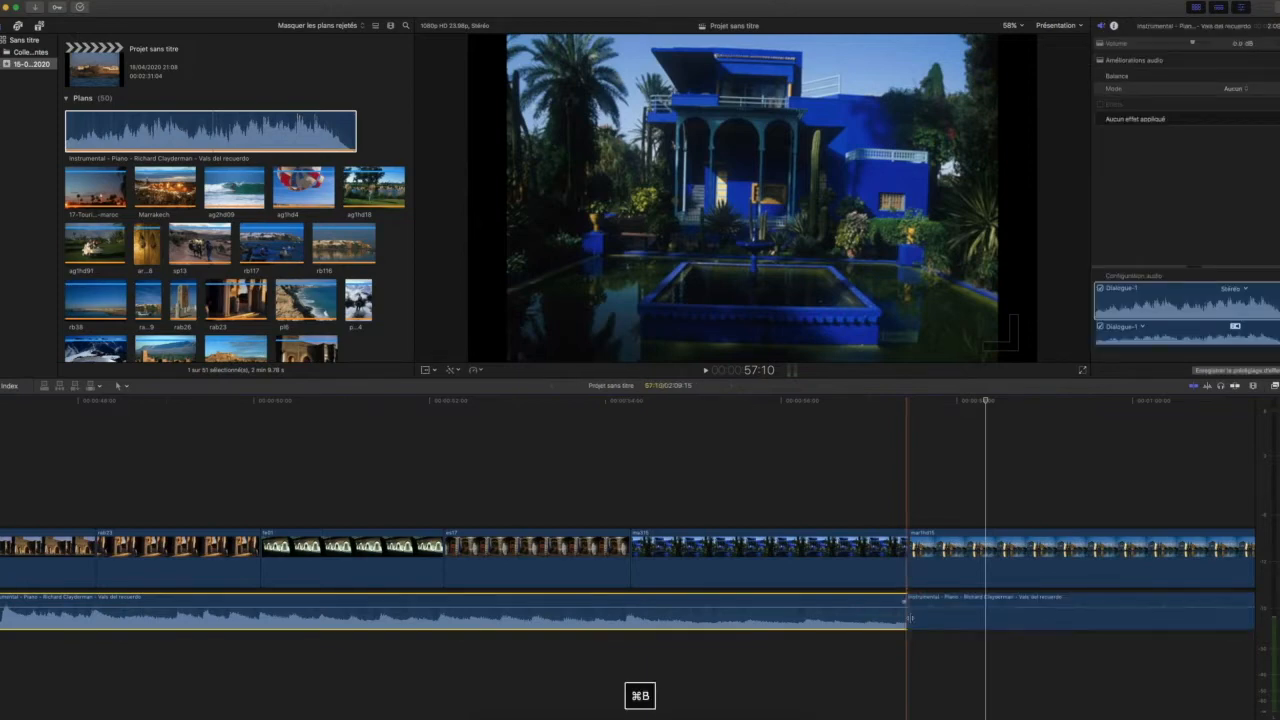
pyautogui.moveTo(924, 502); pyautogui.dragTo(950, 457)
pyautogui.press('Delete')
pyautogui.press('Delete')
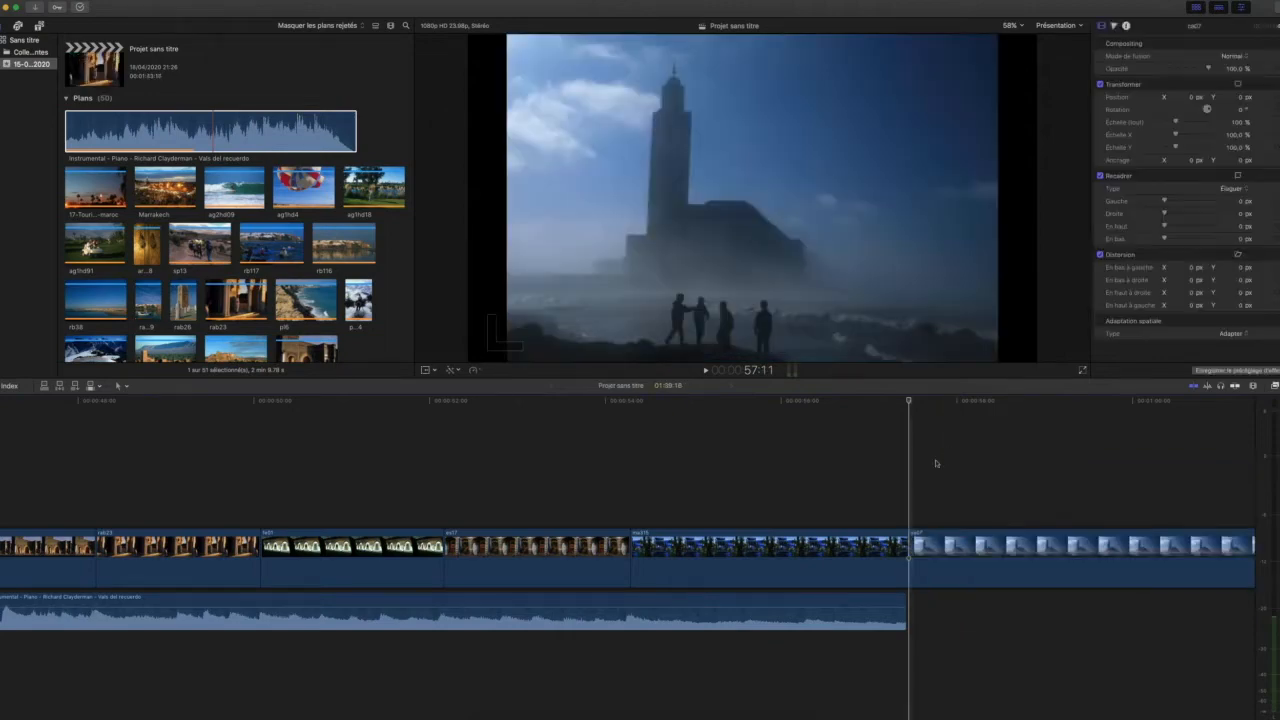
# Step: Play the slideshow from its beginning to about 54 seconds to review all the cuts with the music
pyautogui.press('Home')
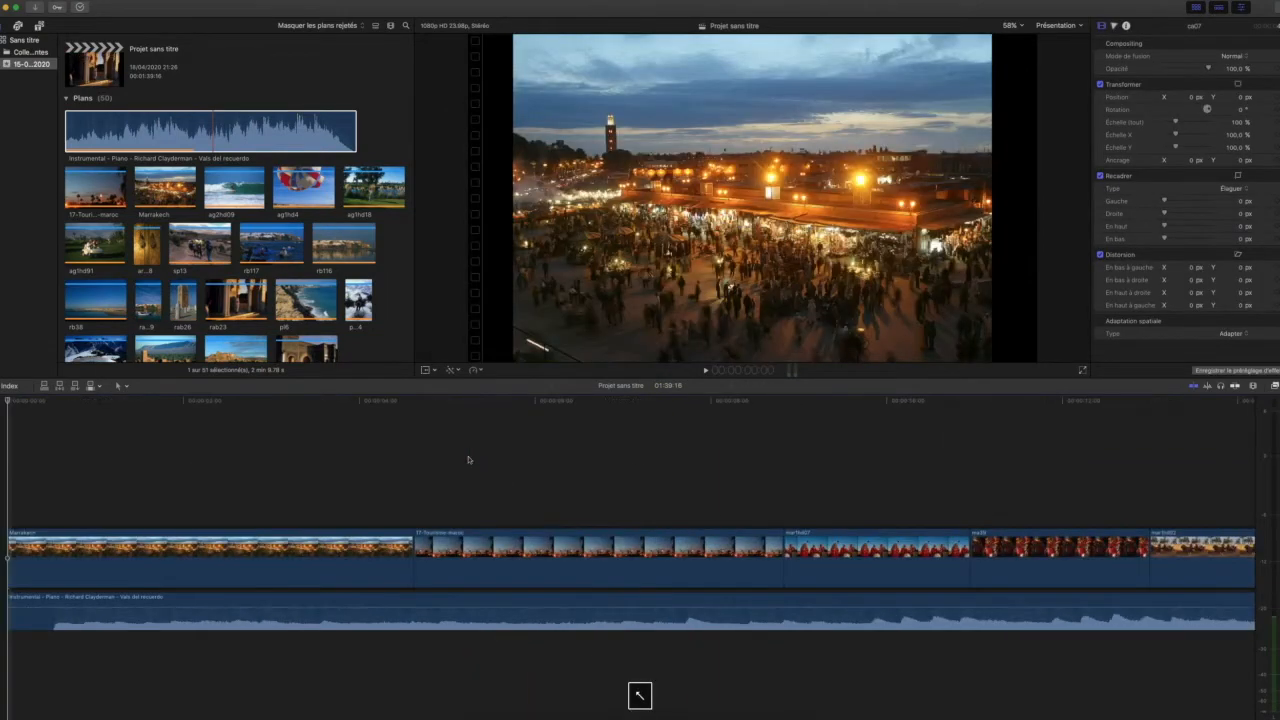
pyautogui.press('space')
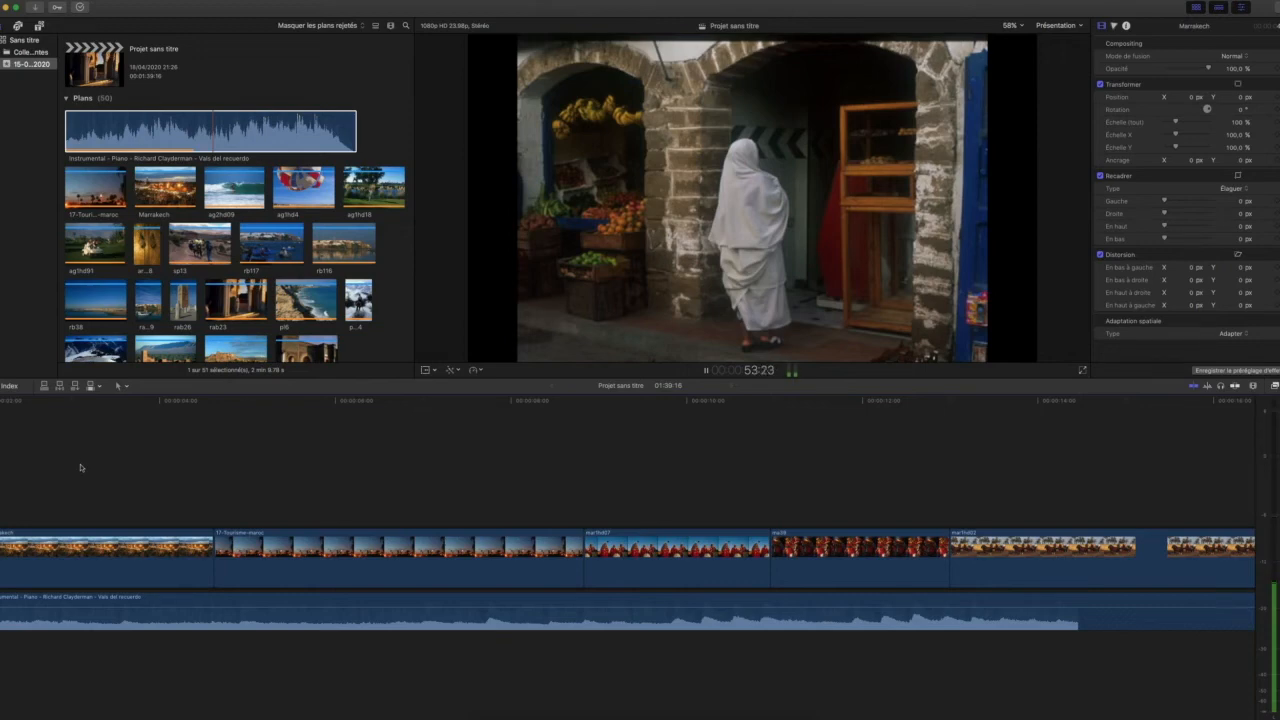
pyautogui.press('space')
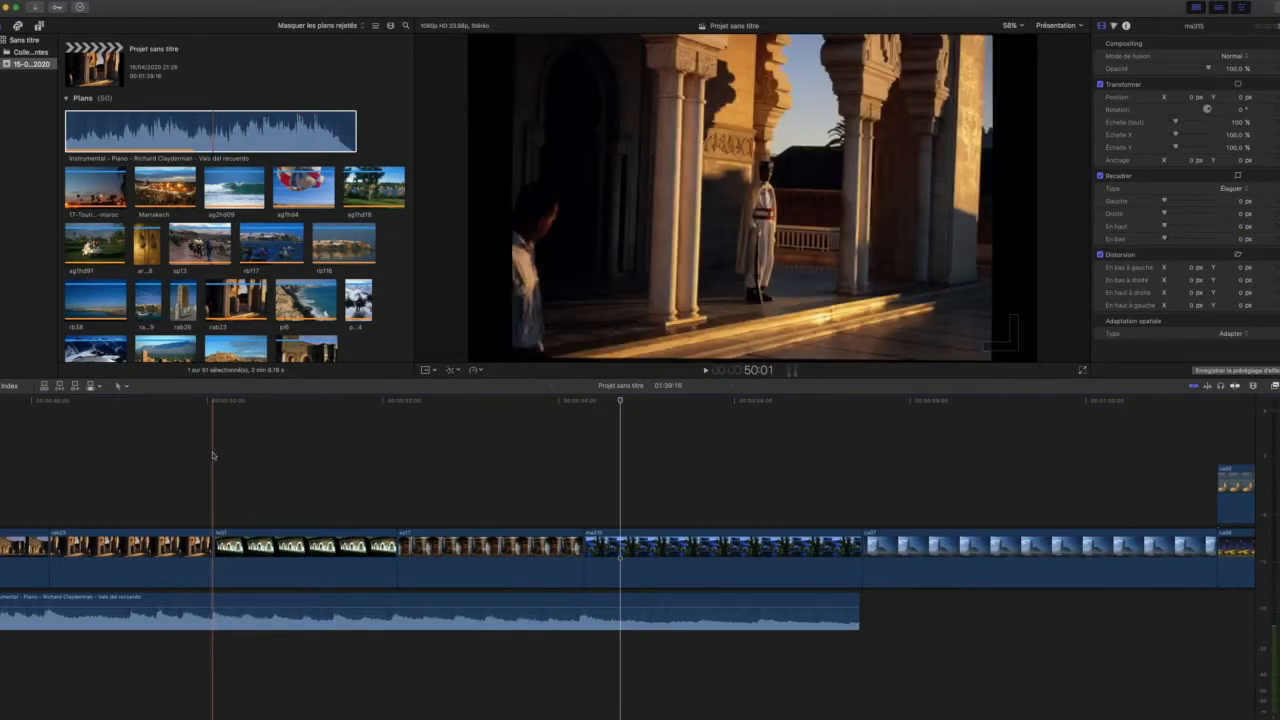
# Step: Listen again from about 50 seconds and shorten es17 to end on an earlier beat at about 53.2 seconds
pyautogui.press('space')
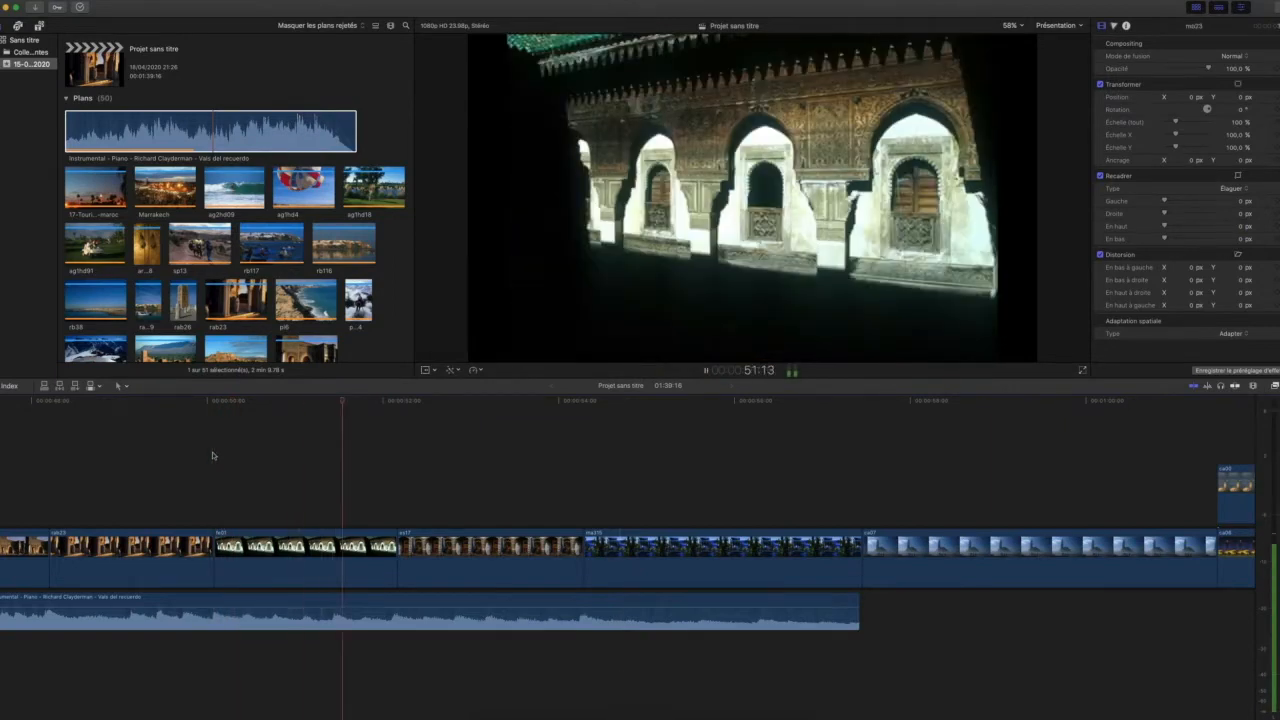
pyautogui.press('space')
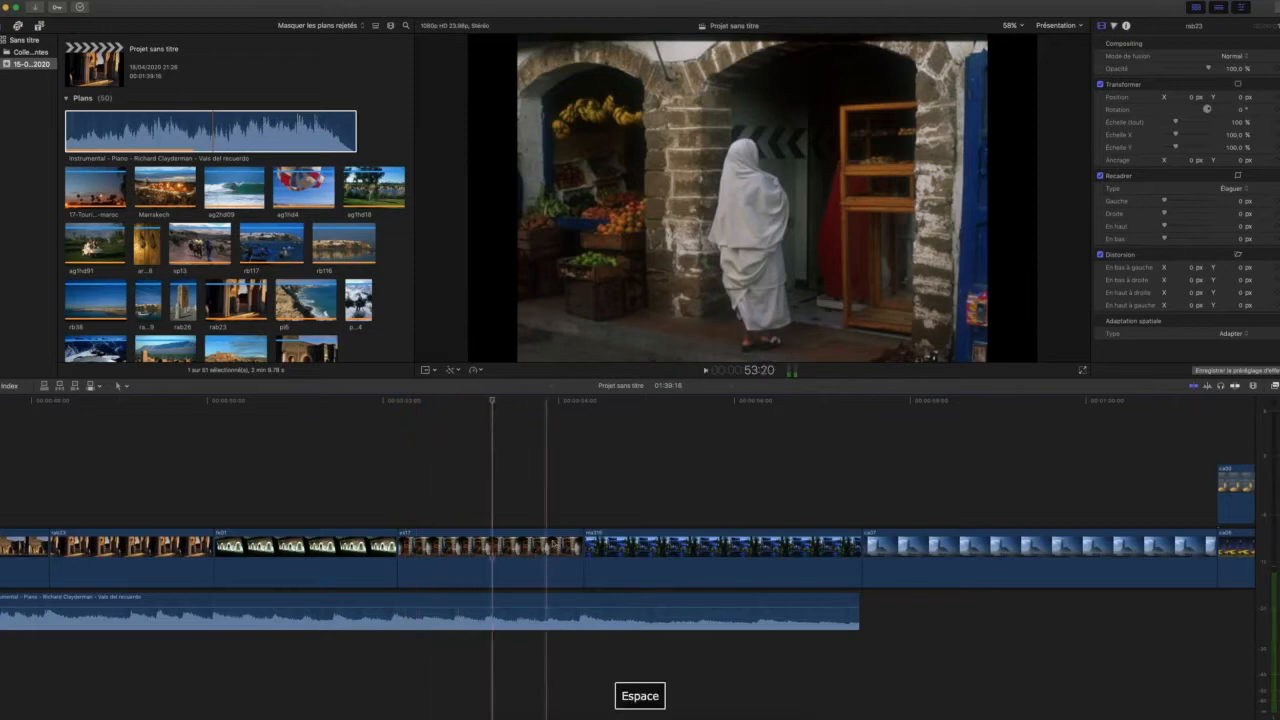
pyautogui.moveTo(582, 560); pyautogui.dragTo(490, 560)
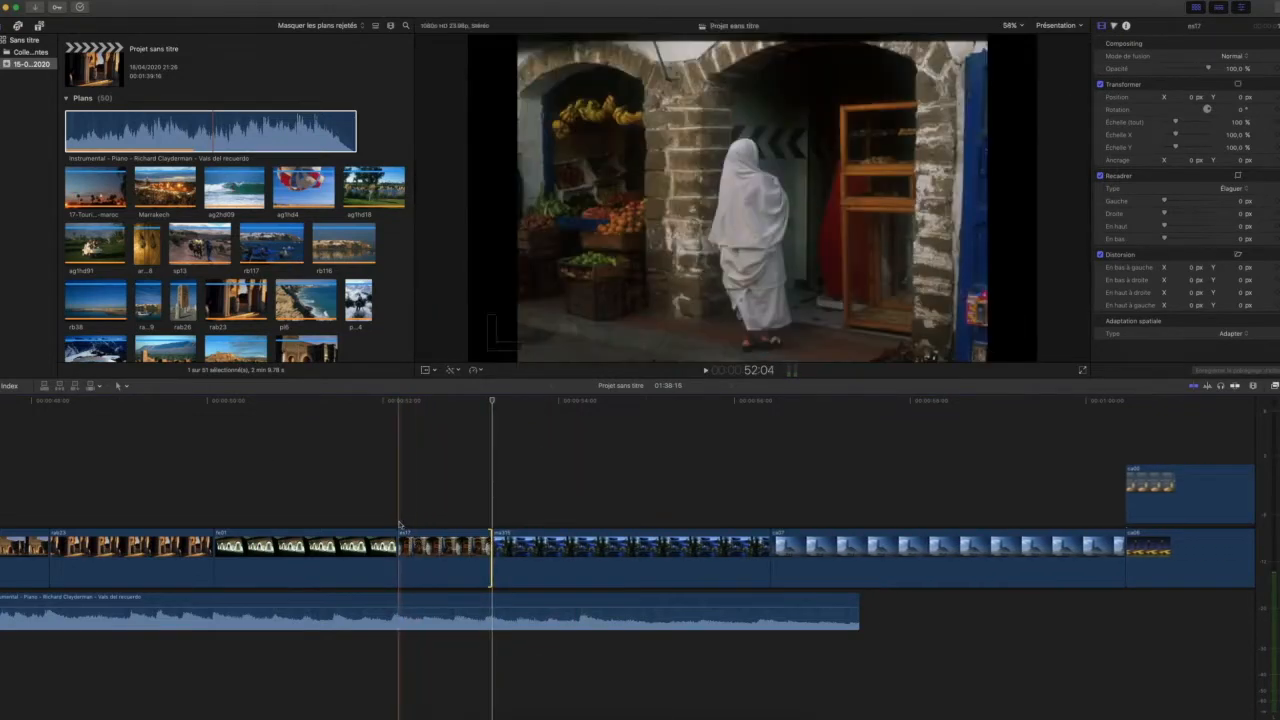
# Step: Replay the clips from about 50 seconds and shorten ma315 to end on the beat at about 54.2 seconds
pyautogui.press('space')
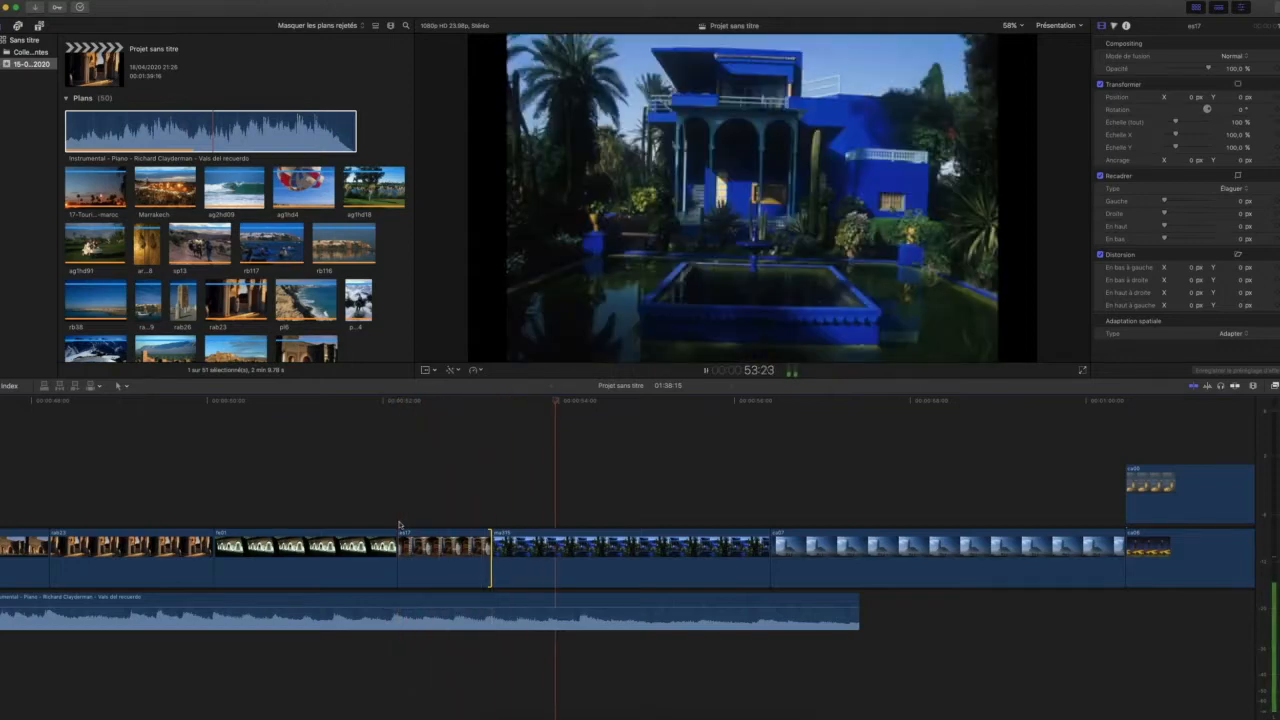
pyautogui.press('space')
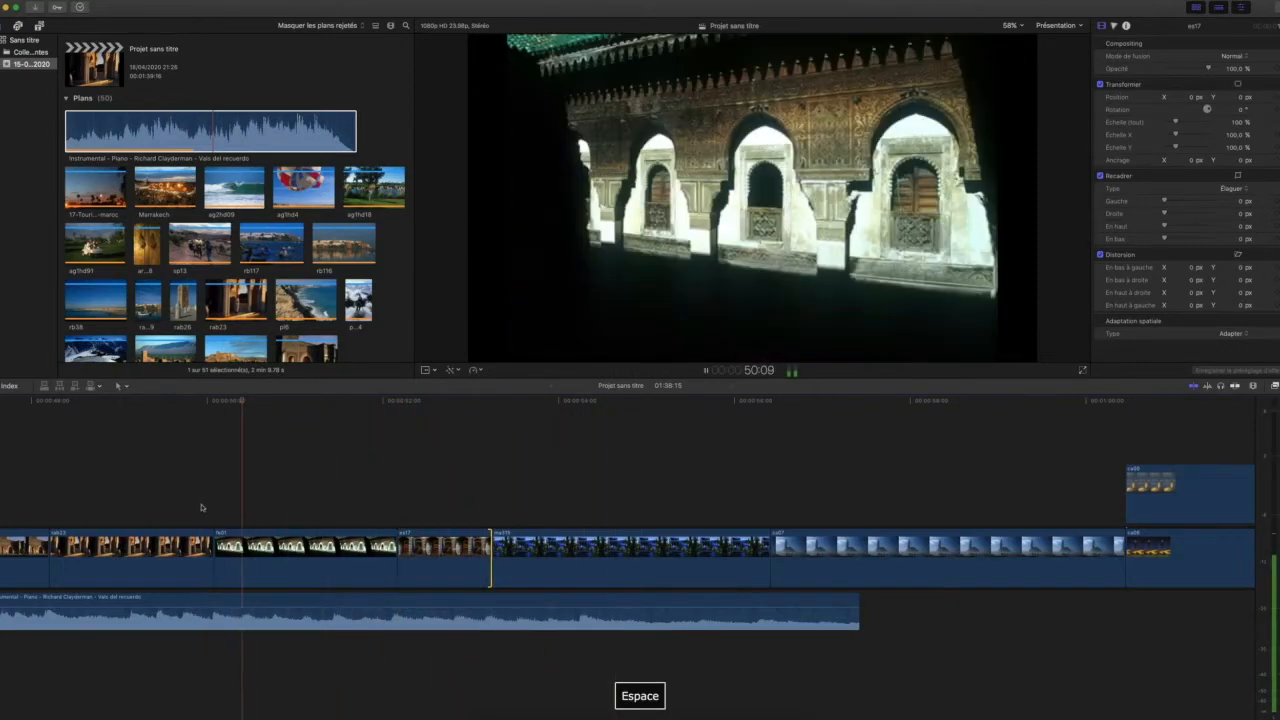
pyautogui.press('space')
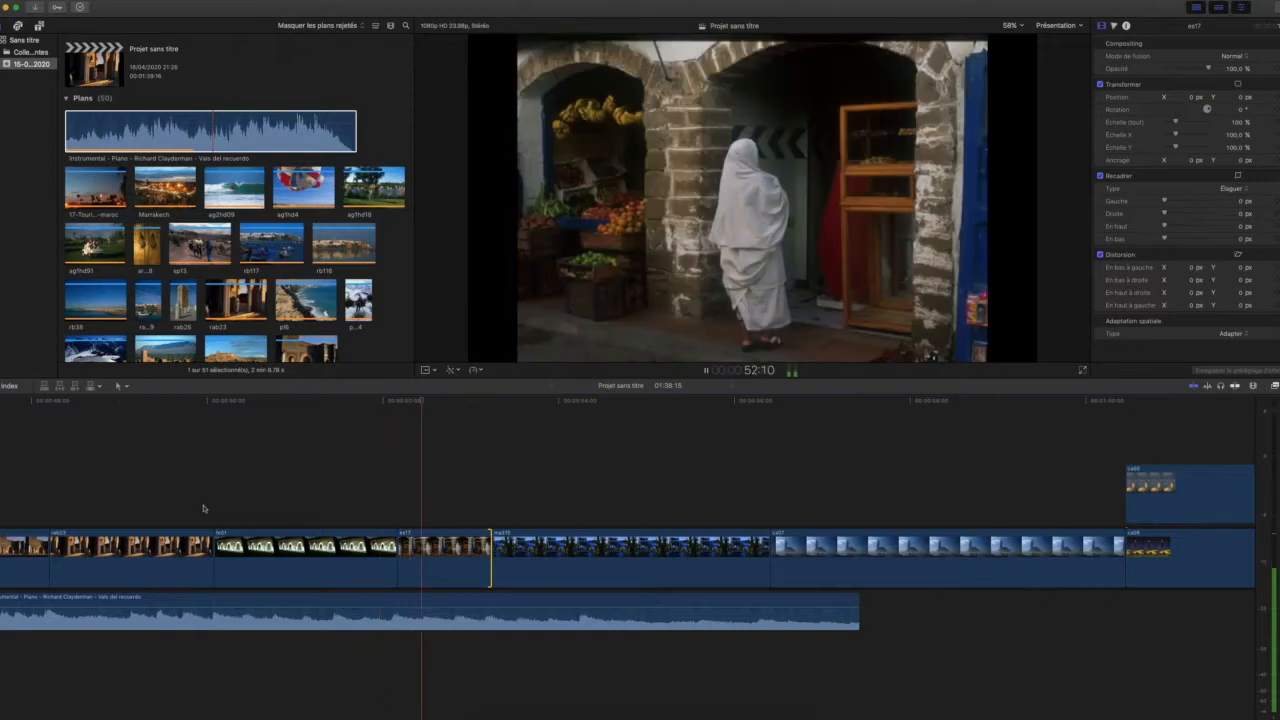
pyautogui.press('space')
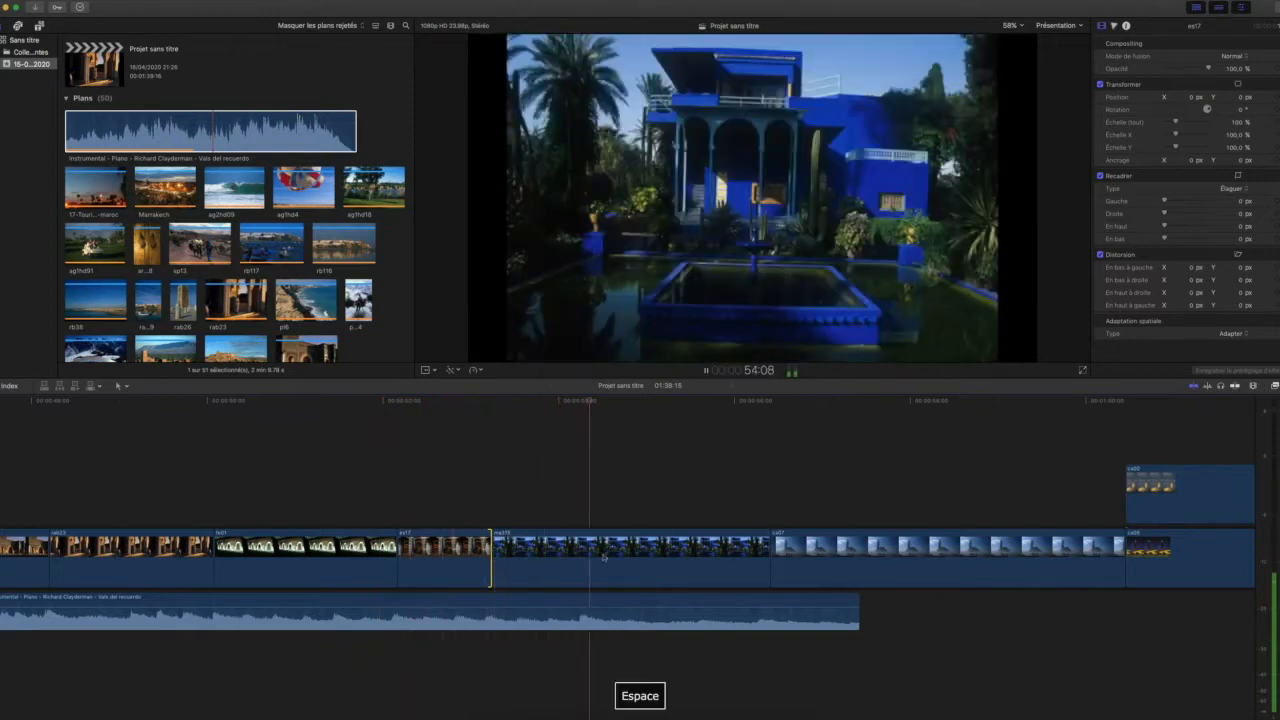
pyautogui.moveTo(768, 550); pyautogui.dragTo(581, 548)
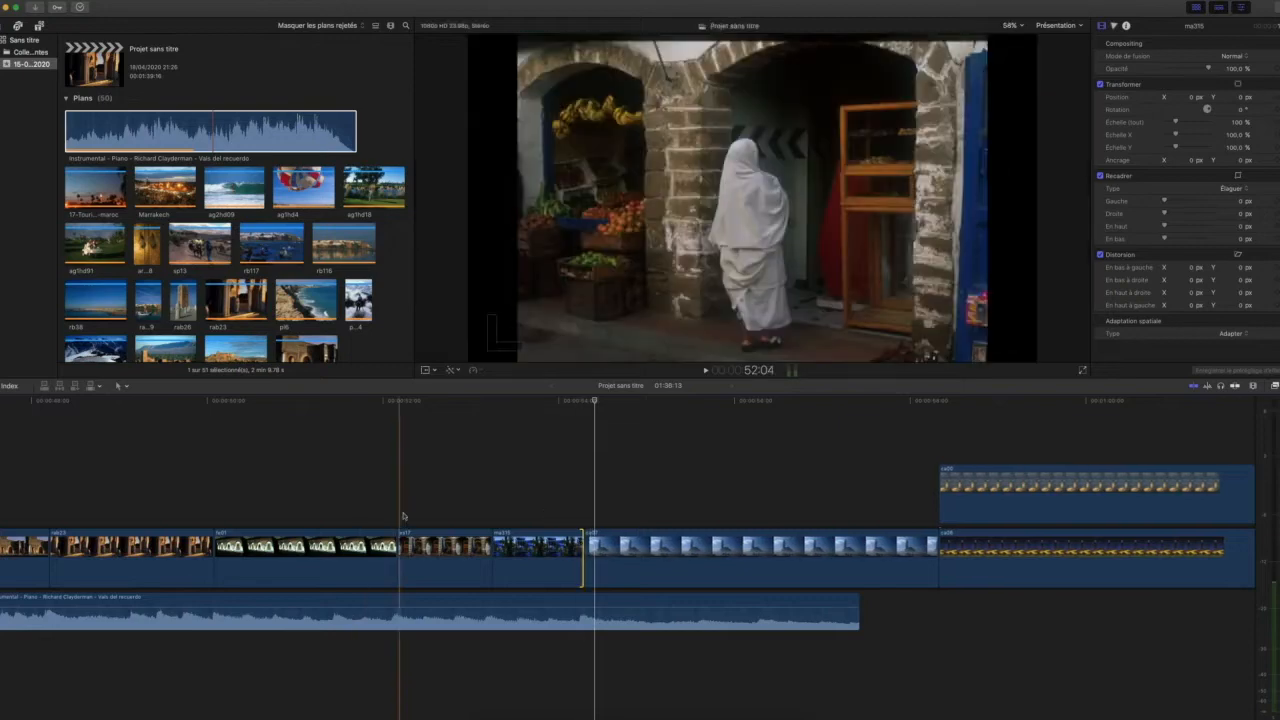
# Step: Listen to ca07 from about 52 seconds, fade out the end of the piano track and shorten ca07 to end with the music
pyautogui.press('space')
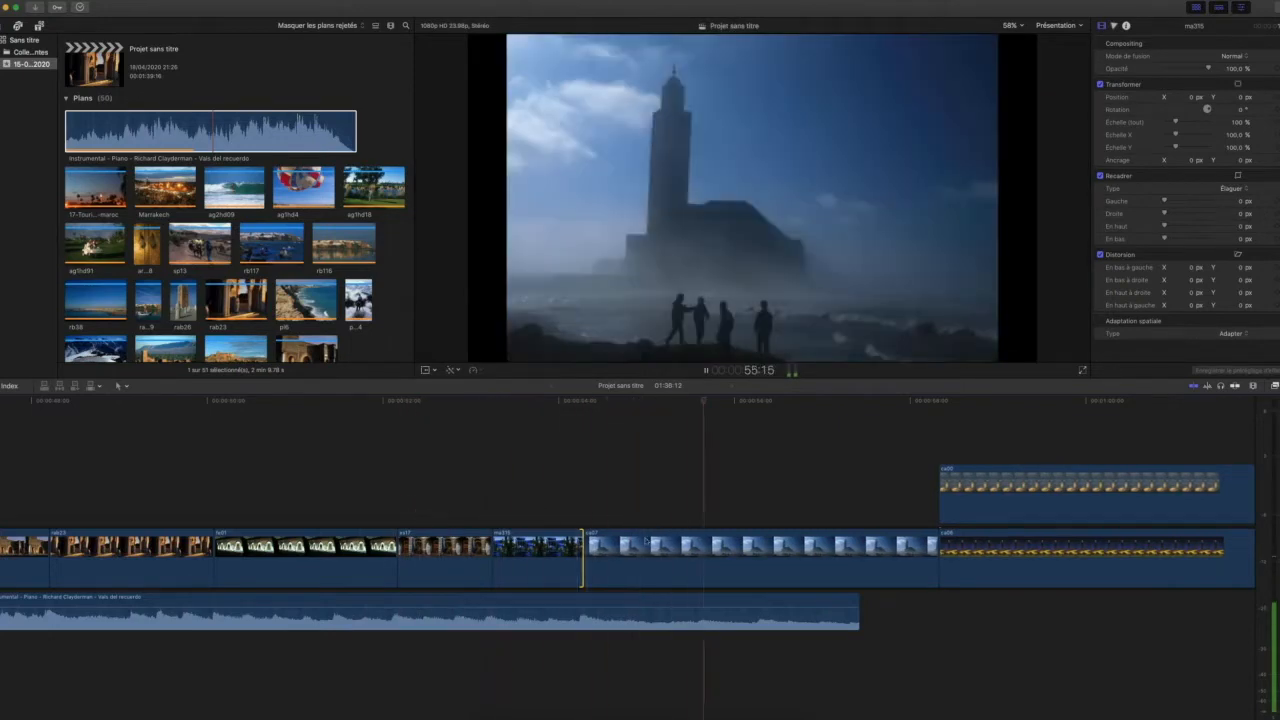
pyautogui.press('space')
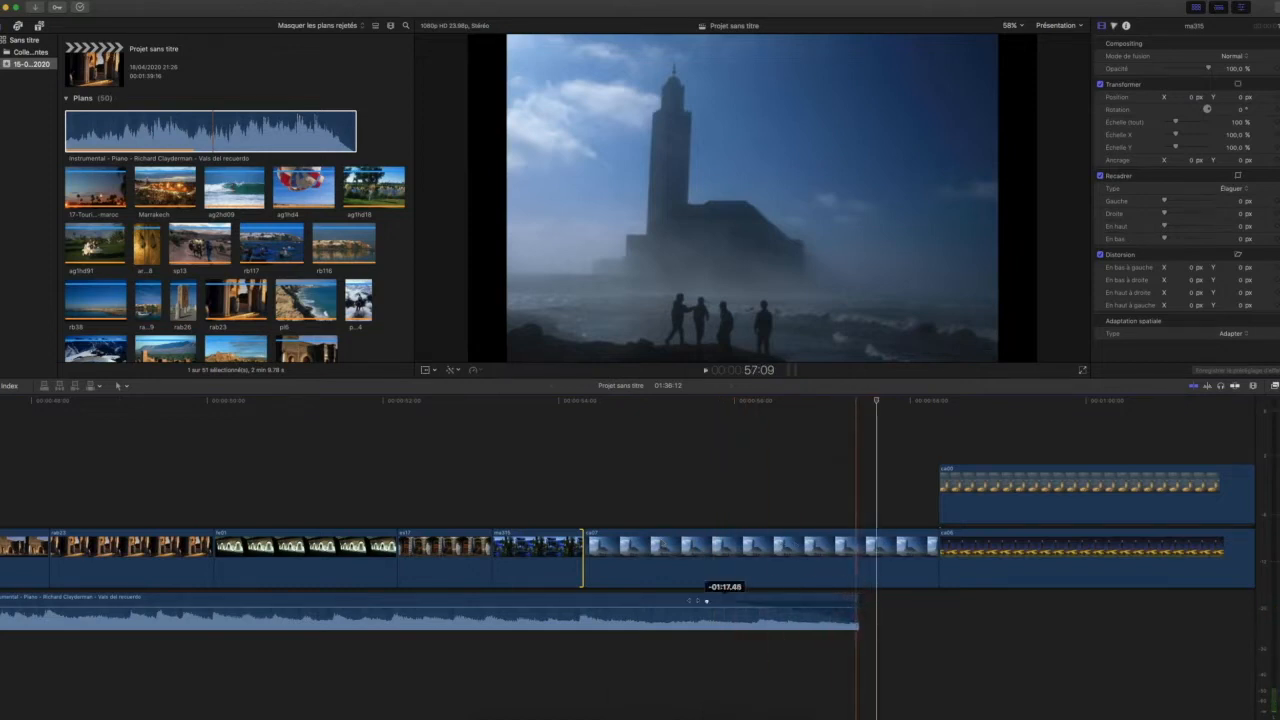
pyautogui.moveTo(937, 553); pyautogui.dragTo(859, 557)
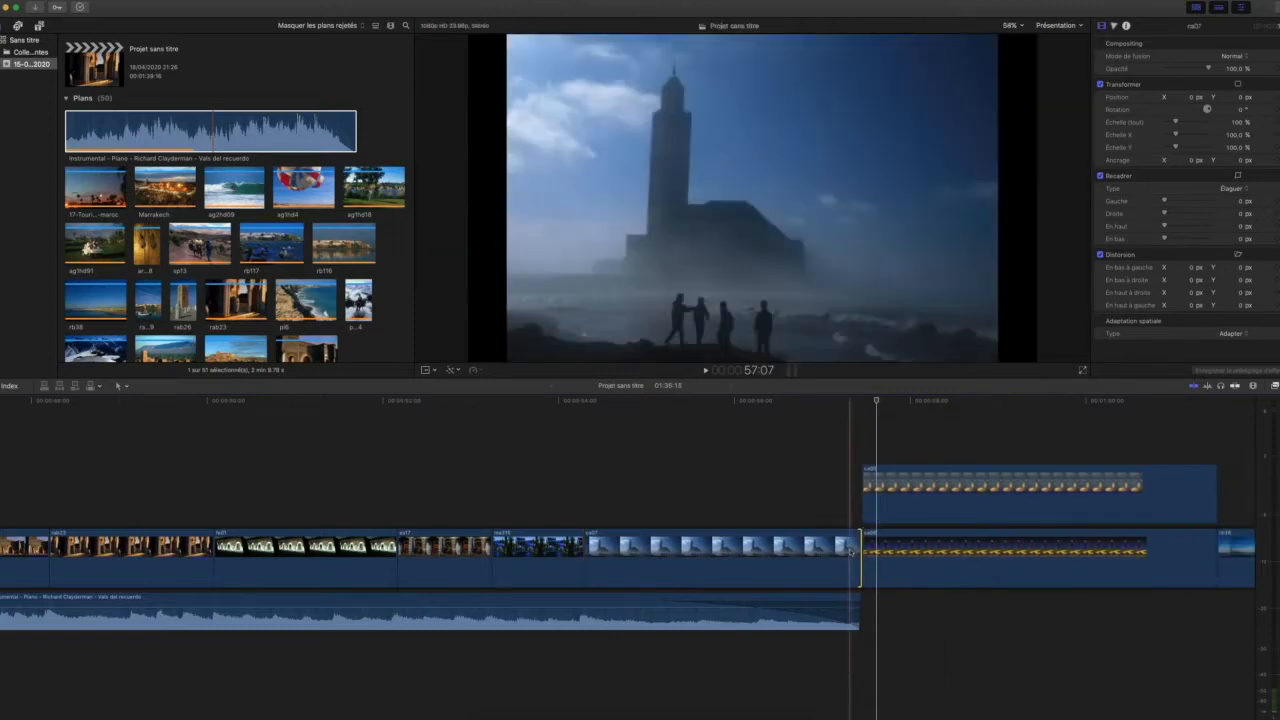
# Step: Replay the end of the slideshow from about 52 seconds to review ca07 against the fading music
pyautogui.press('space')
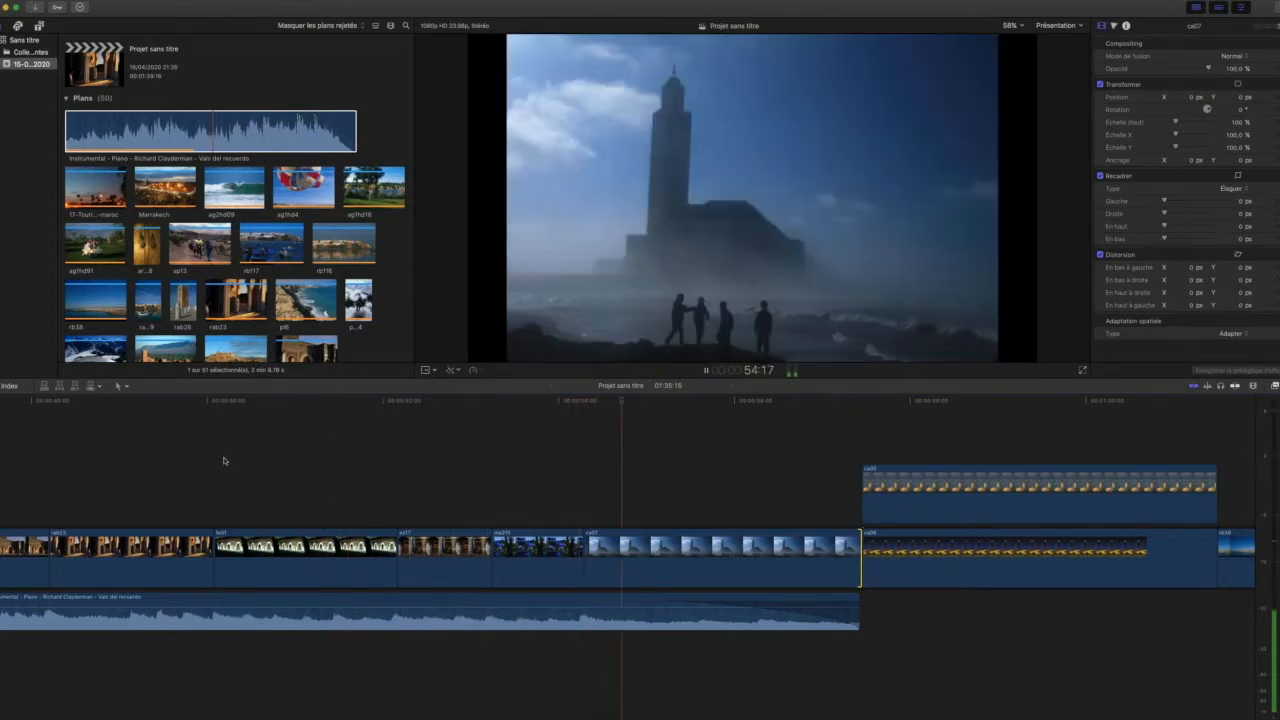
pyautogui.press('space')
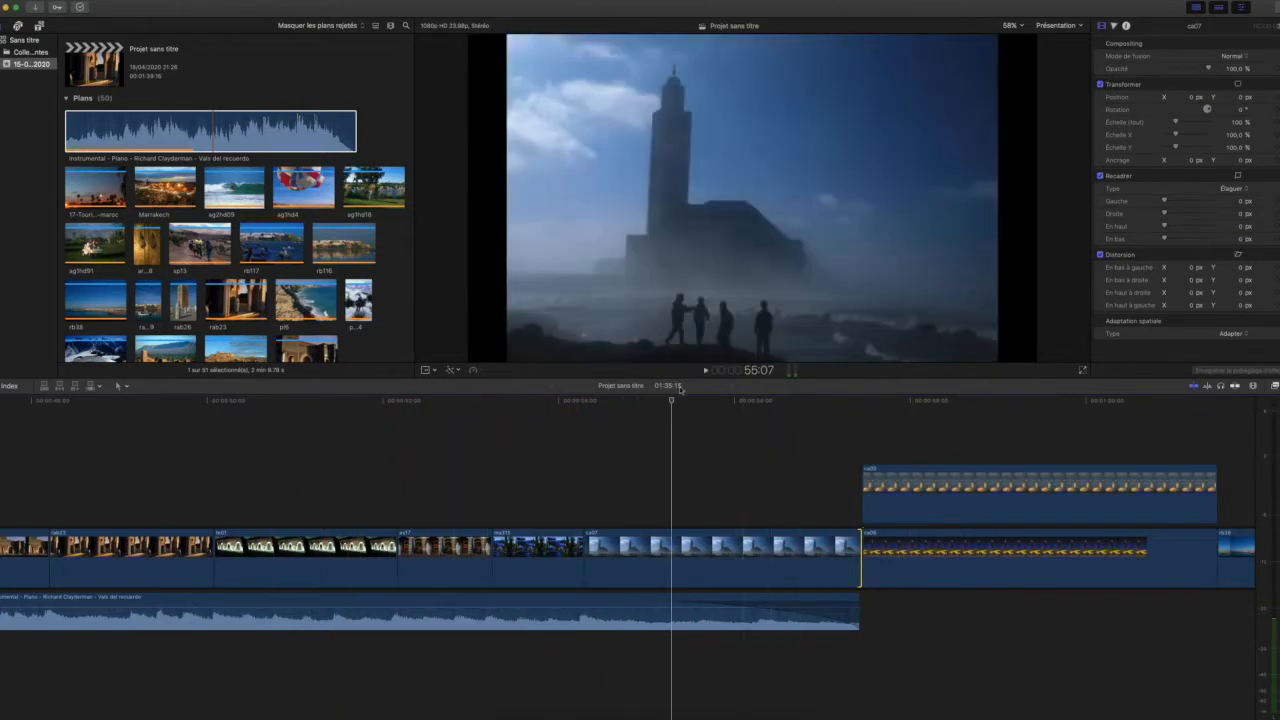
pyautogui.moveTo(673, 401); pyautogui.dragTo(380, 512)
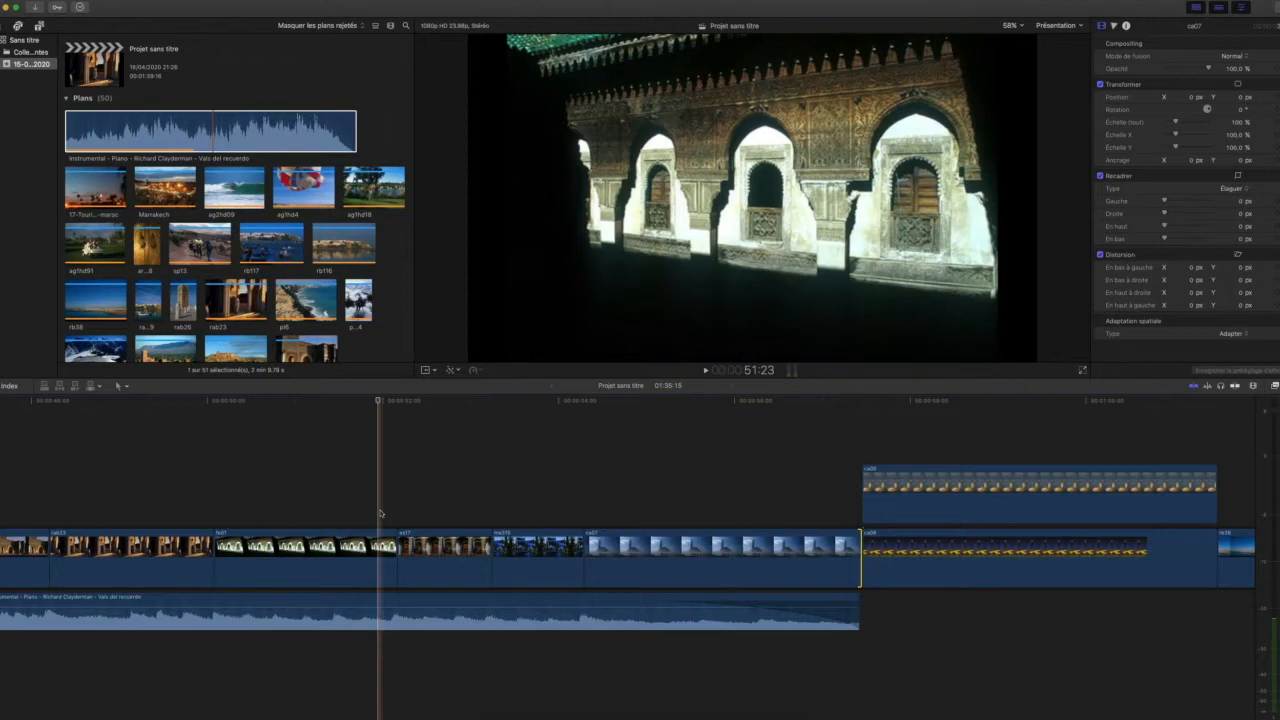
pyautogui.moveTo(380, 514); pyautogui.dragTo(325, 490)
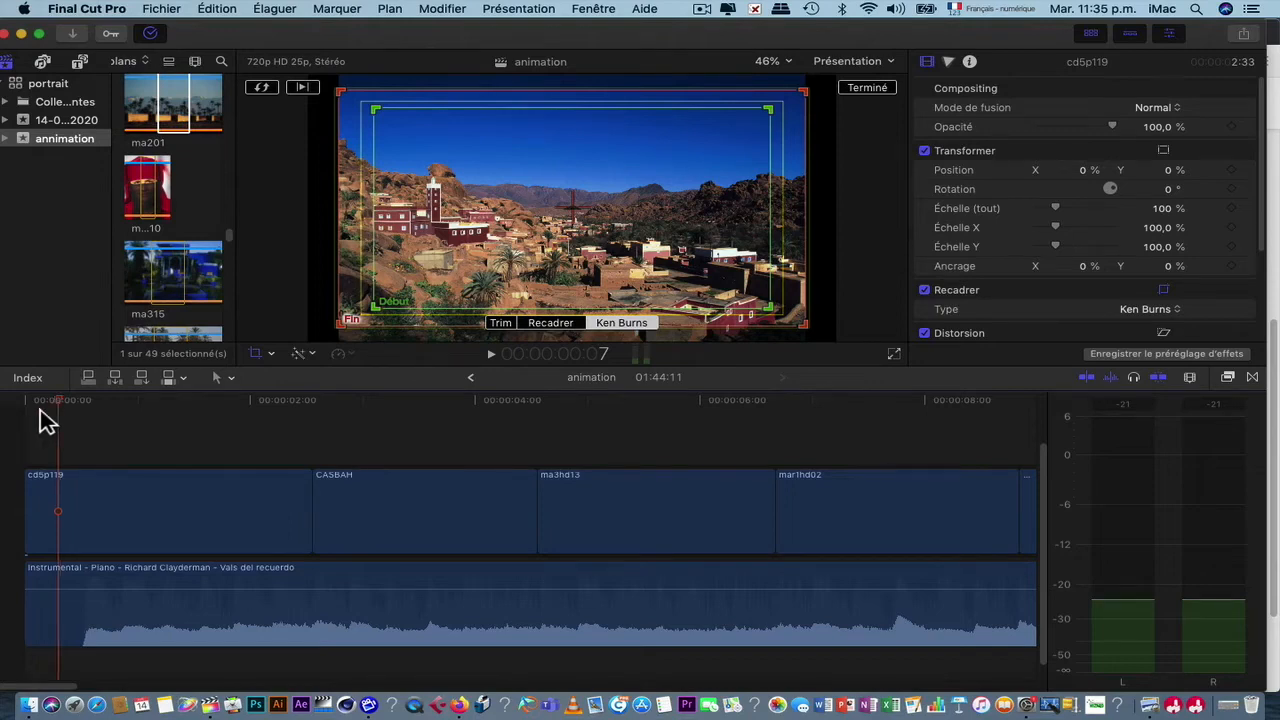
# Step: Set the crop mode of the animation project's first clip, cd5p119, to Trim and finish the crop edit
pyautogui.click(33, 400)
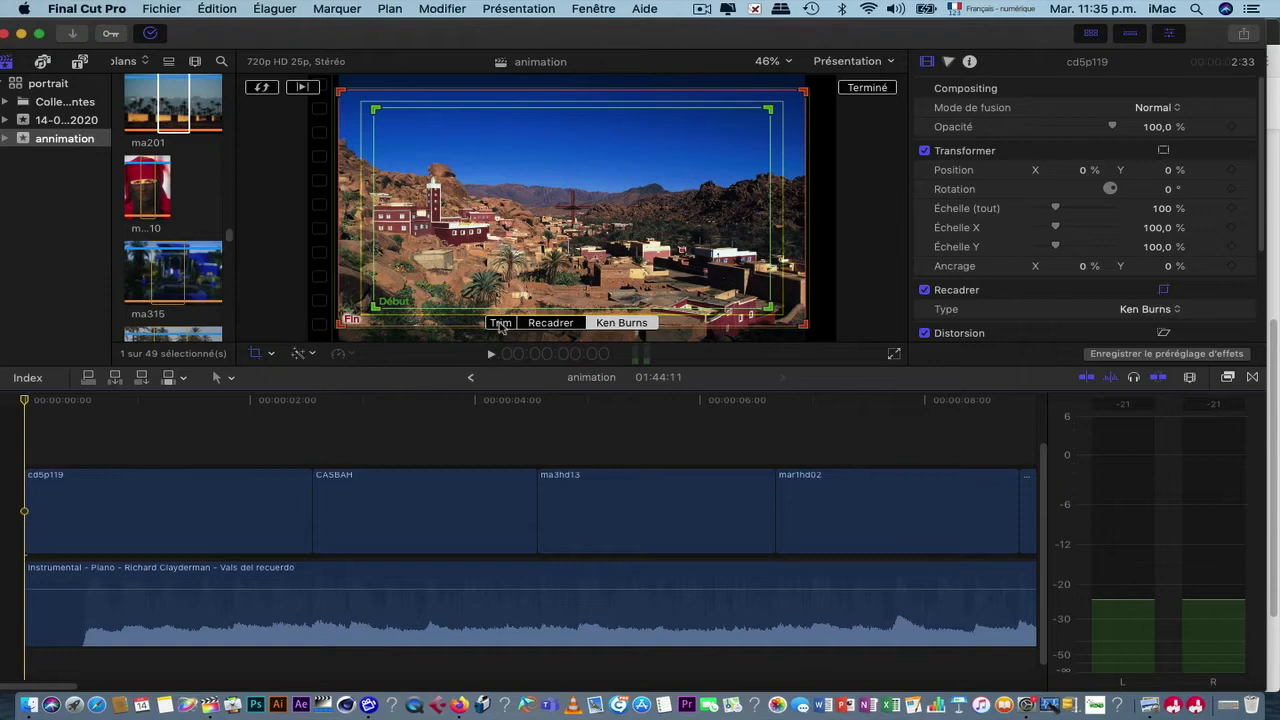
pyautogui.click(501, 323)
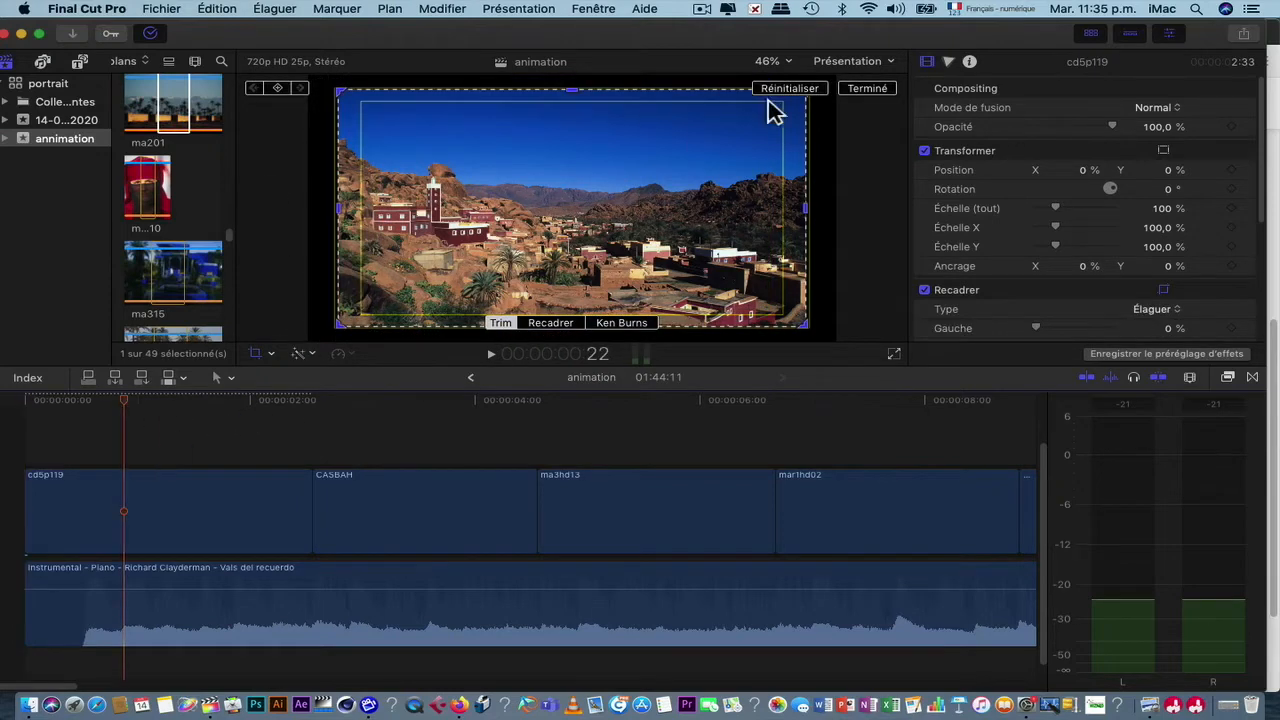
pyautogui.click(870, 88)
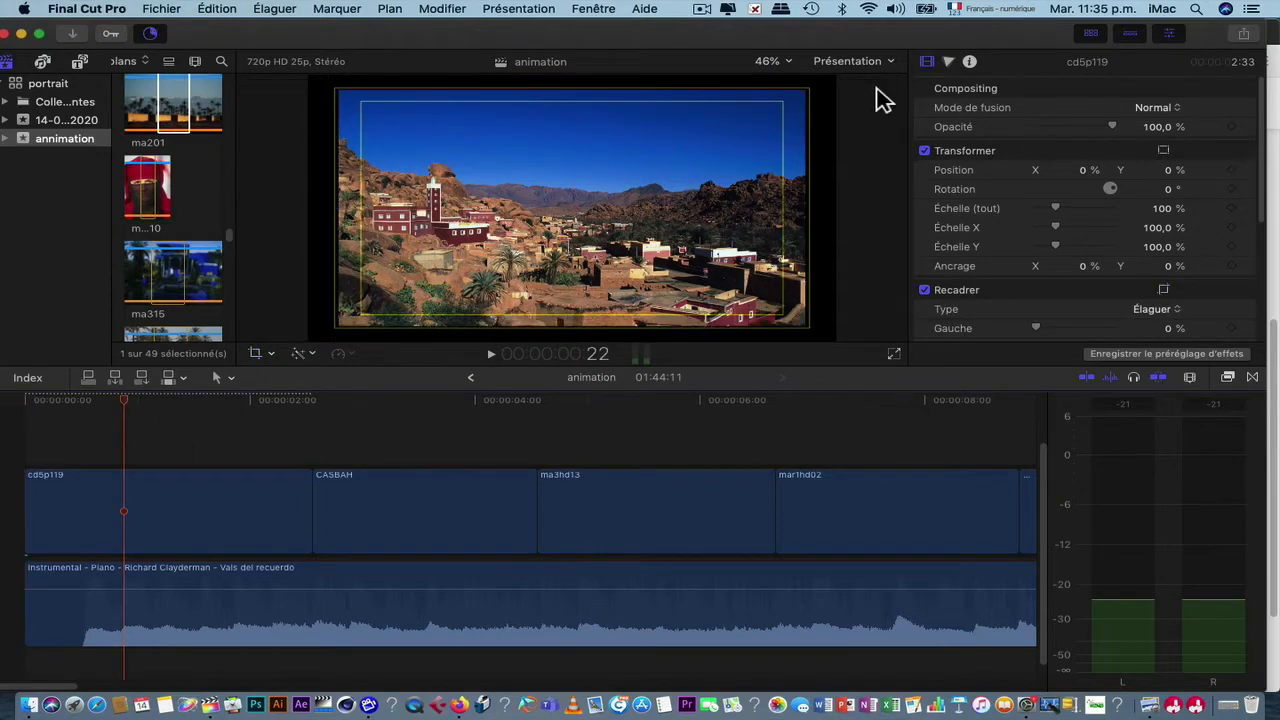
# Step: Set the crop mode of cd5p119 to Recadrer so the photo fills the frame, and finish the crop edit
pyautogui.click(171, 509)
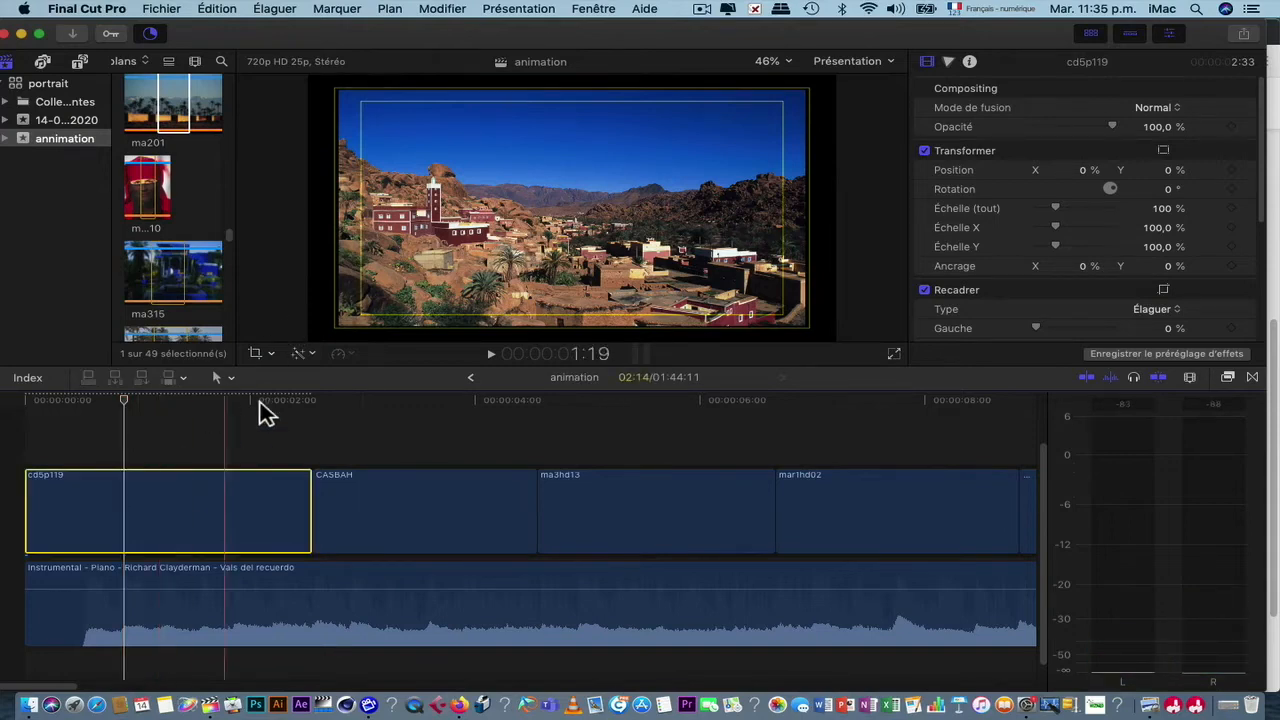
pyautogui.click(263, 355)
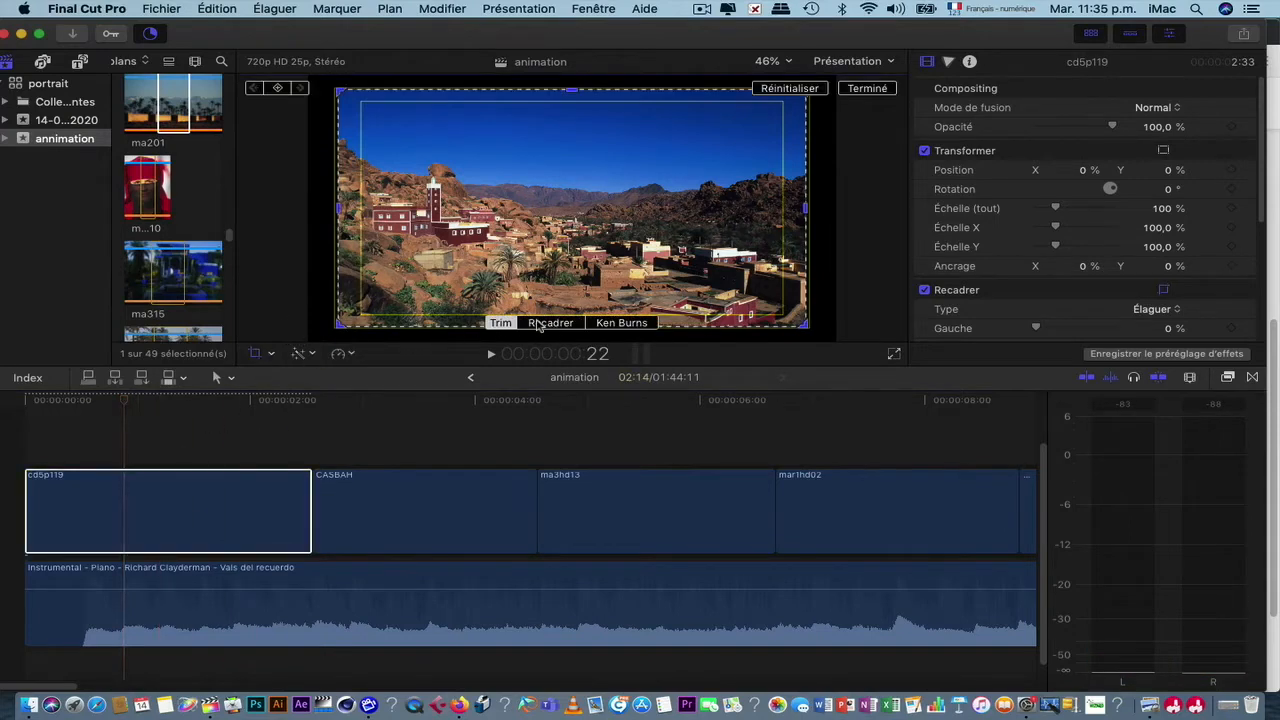
pyautogui.click(540, 323)
pyautogui.click(870, 92)
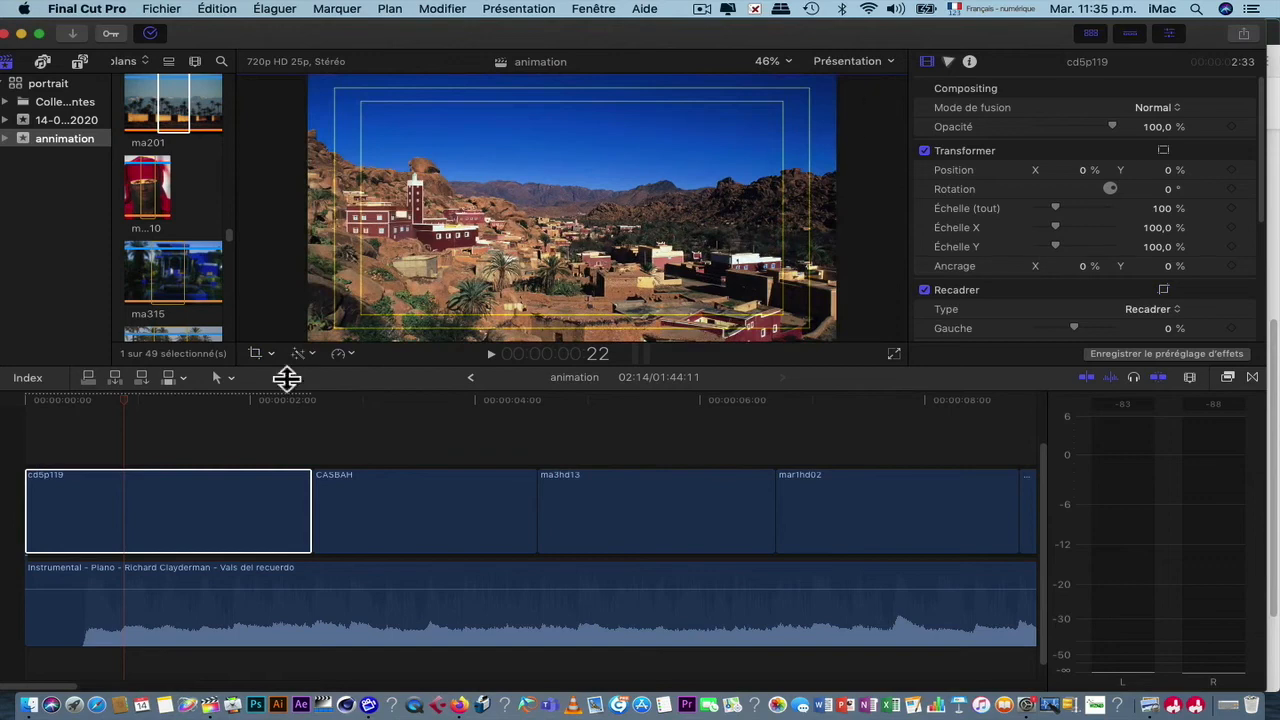
# Step: Play the opening into the CASBAH clip to view the cropped cd5p119 without any motion
pyautogui.moveTo(129, 407); pyautogui.dragTo(73, 416)
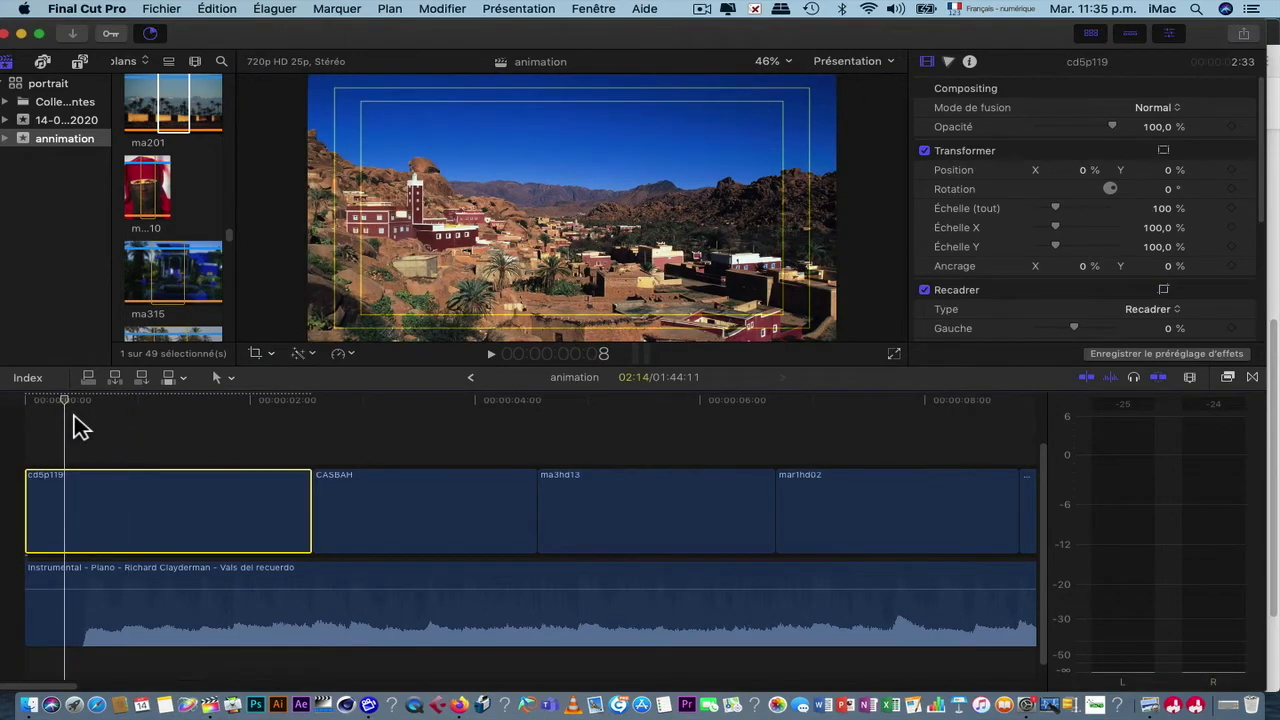
pyautogui.press('space')
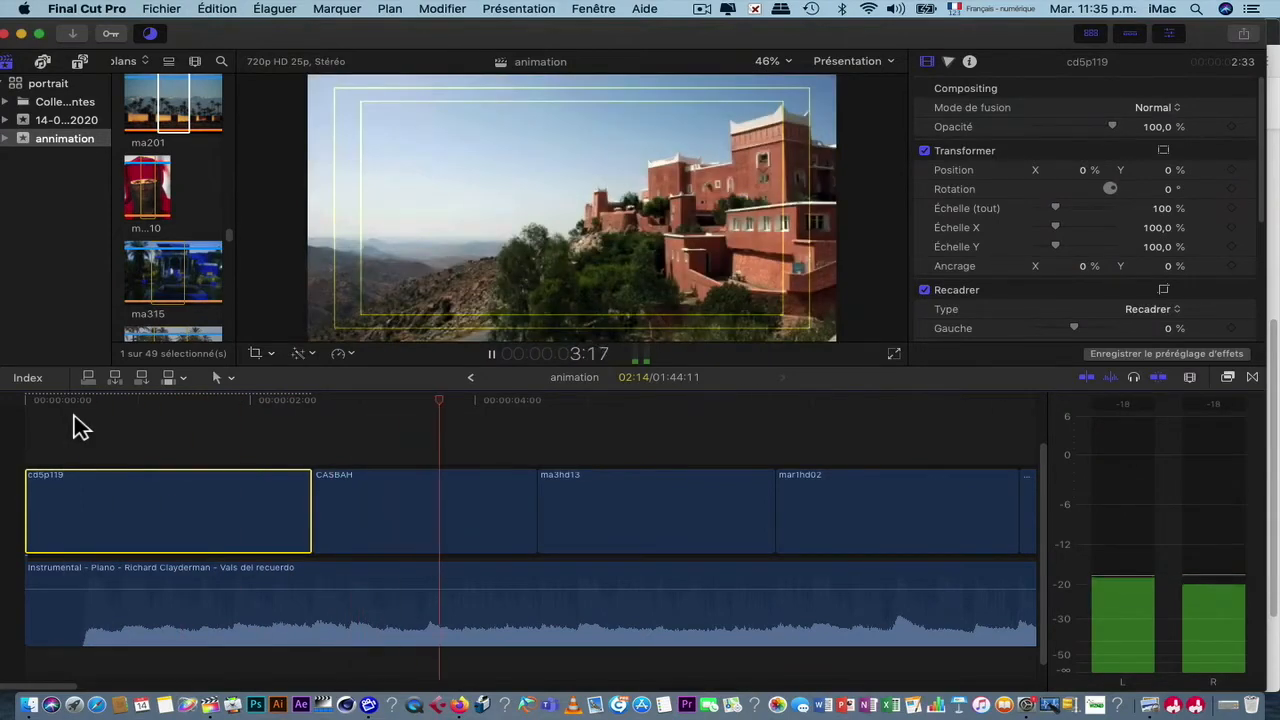
pyautogui.press('space')
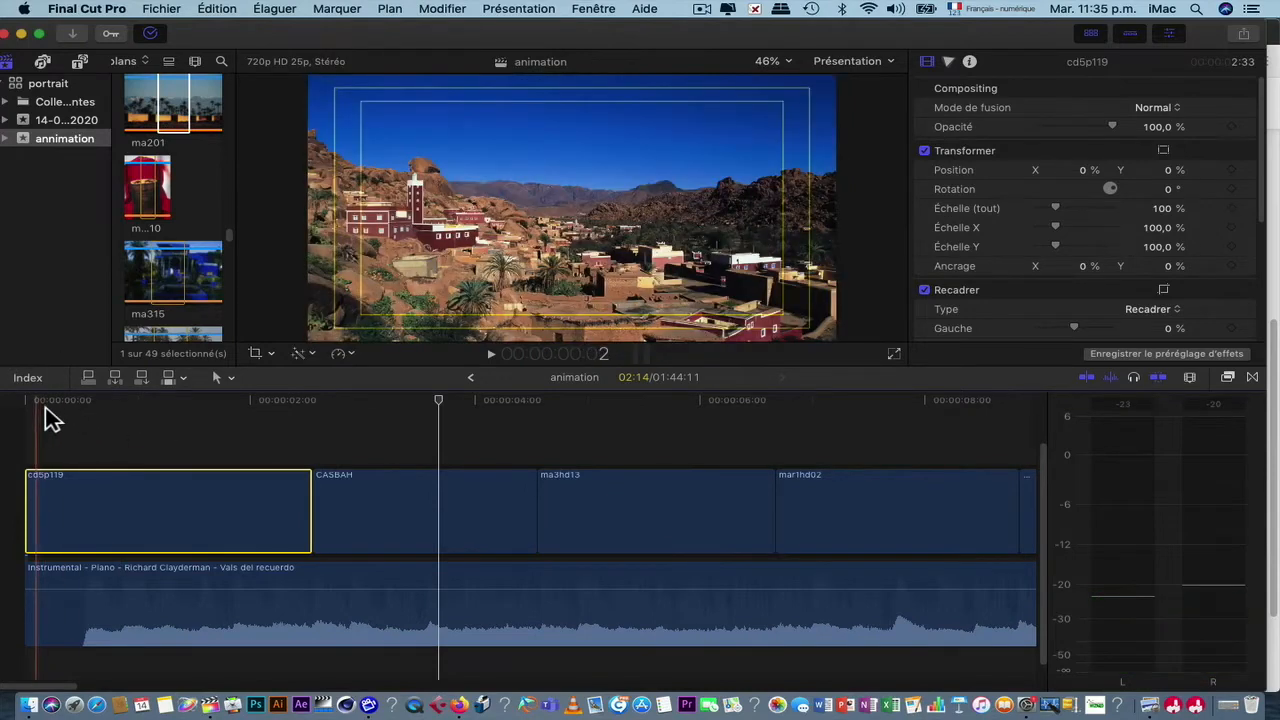
# Step: Apply the Ken Burns effect to cd5p119 and preview its motion from the beginning
pyautogui.click(44, 408)
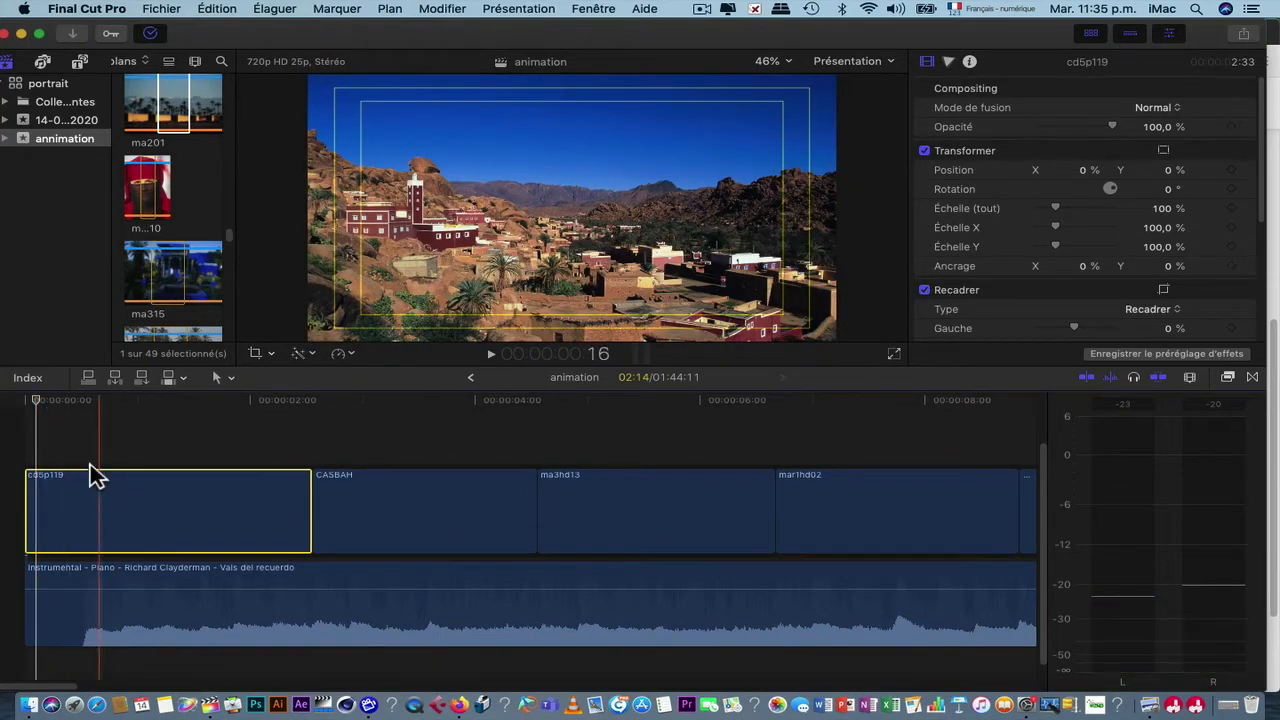
pyautogui.moveTo(40, 403); pyautogui.dragTo(22, 405)
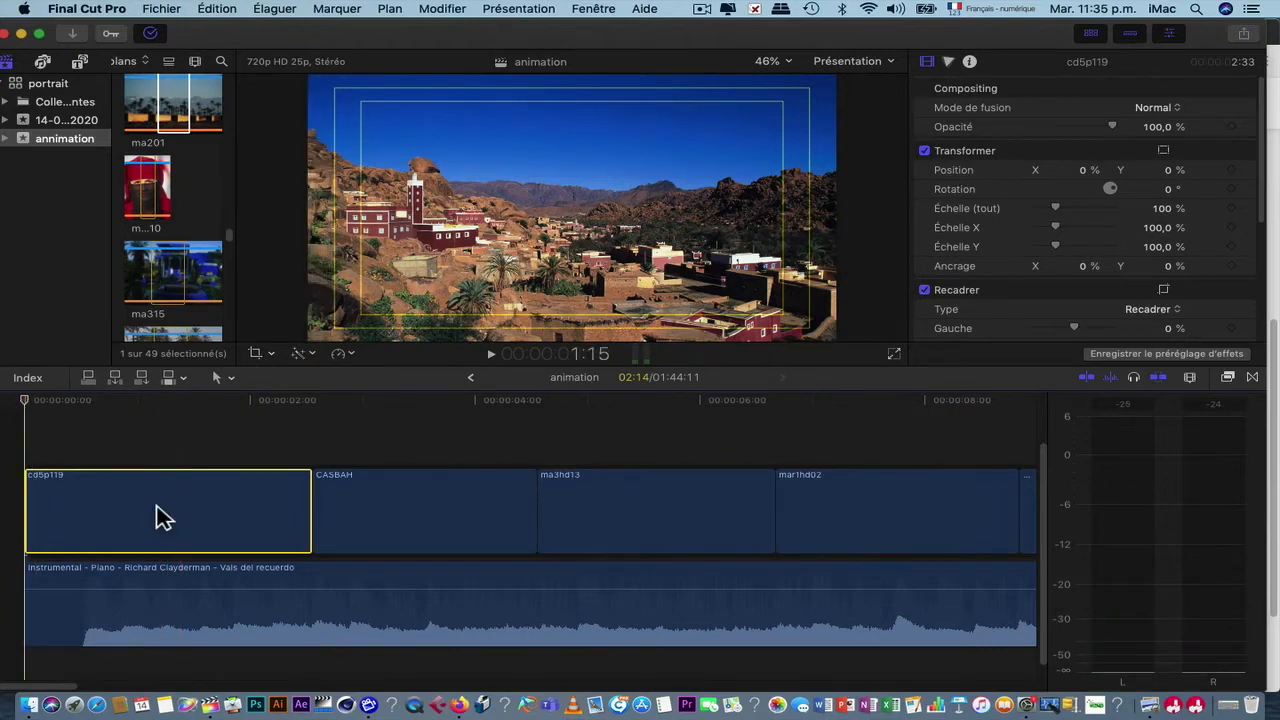
pyautogui.click(256, 354)
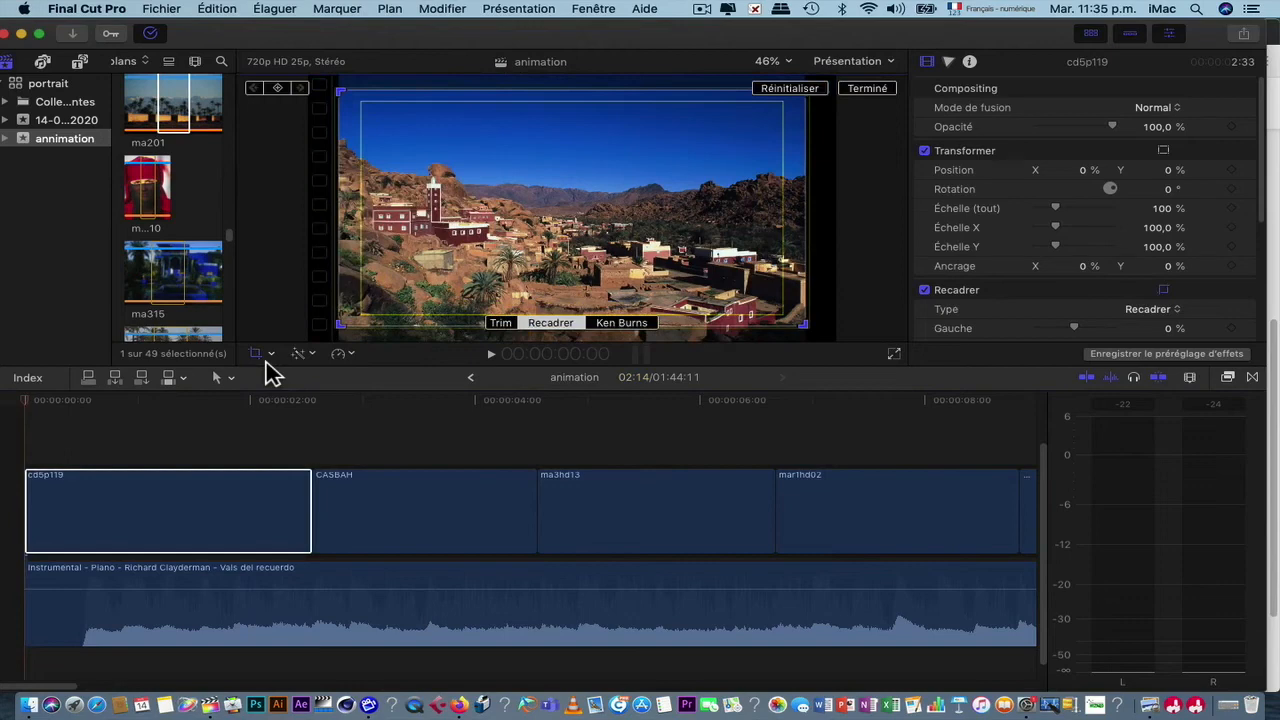
pyautogui.click(619, 325)
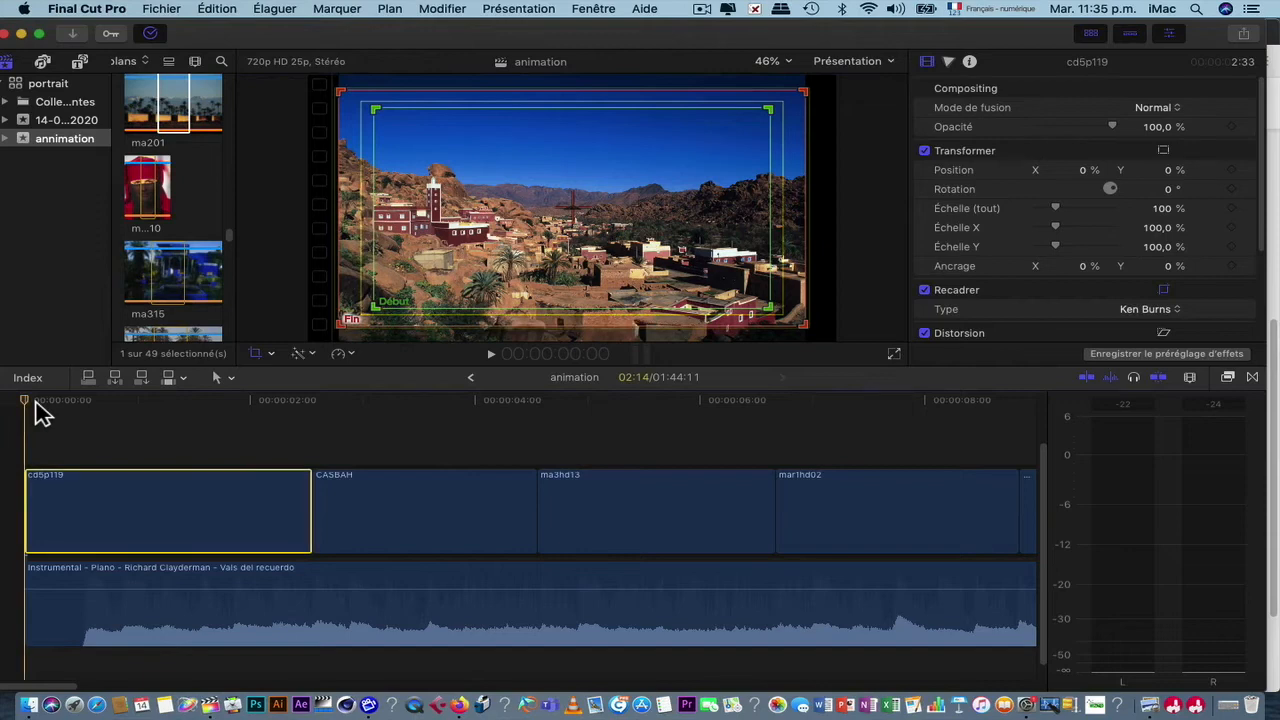
pyautogui.press('space')
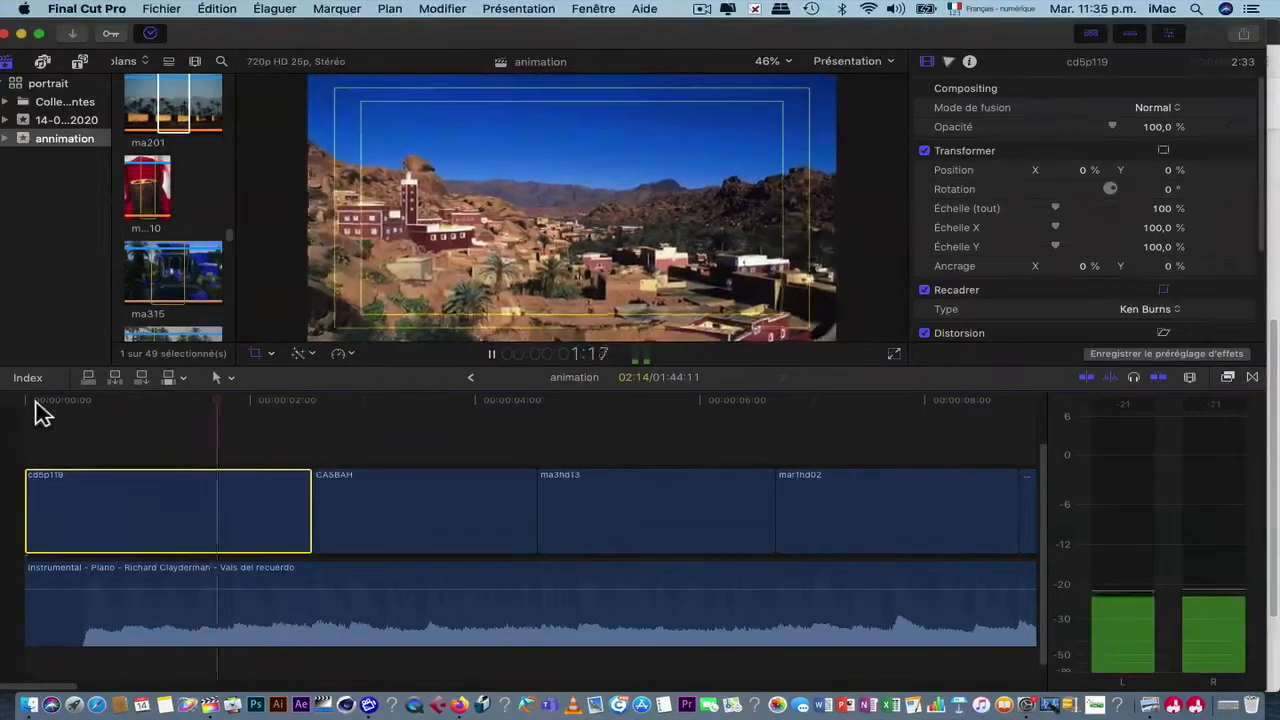
pyautogui.hotkey('shift', 'c')
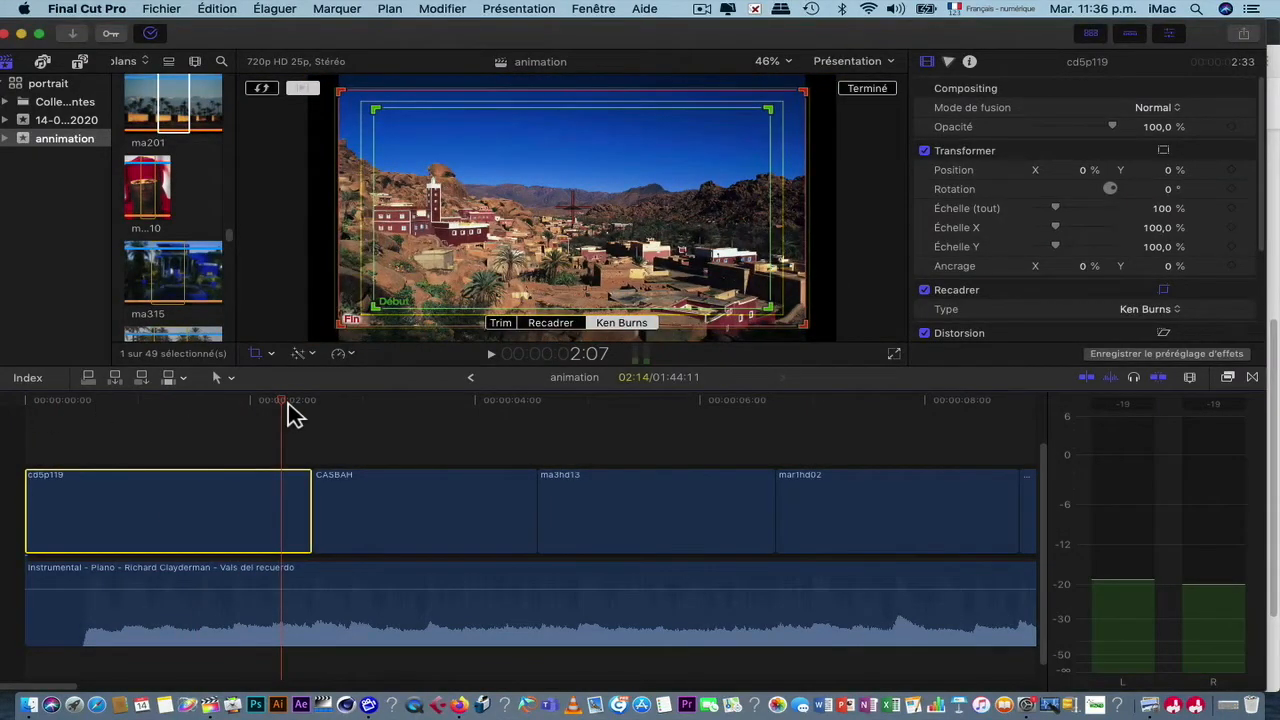
# Step: Swap the Ken Burns start and end frames of cd5p119 and play the reversed zoom twice from the beginning
pyautogui.moveTo(288, 412); pyautogui.dragTo(30, 432)
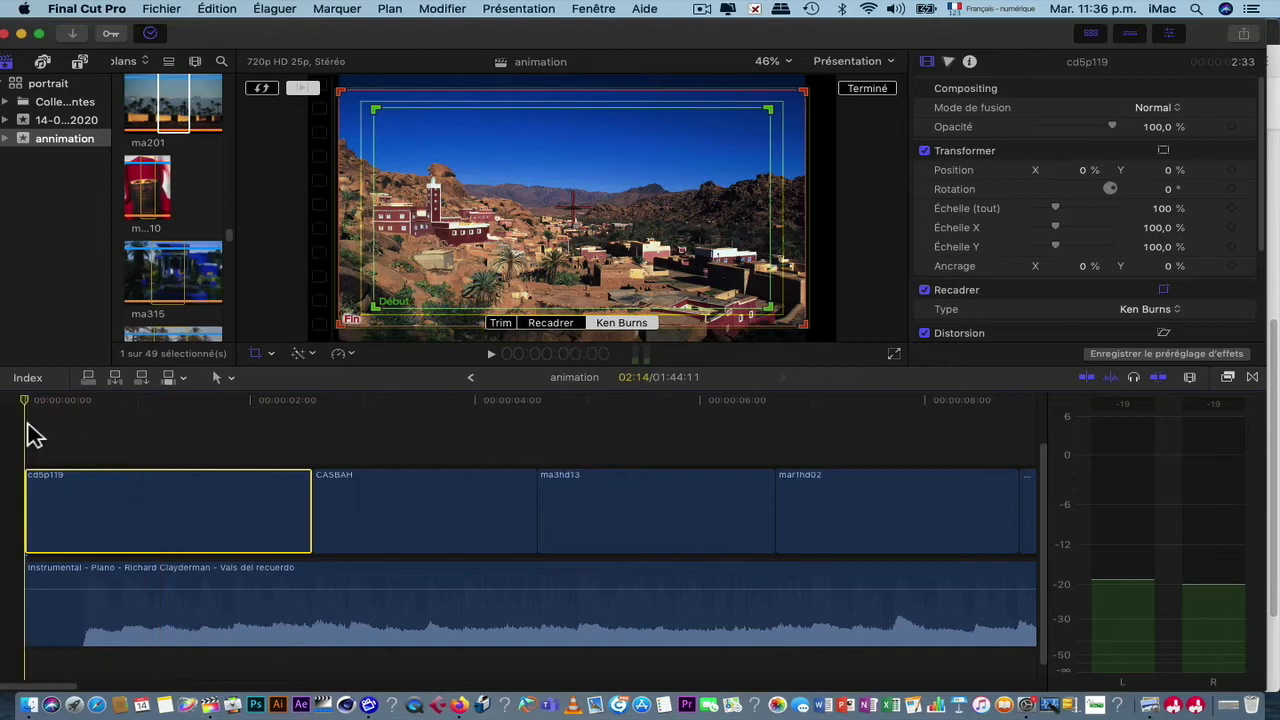
pyautogui.click(263, 90)
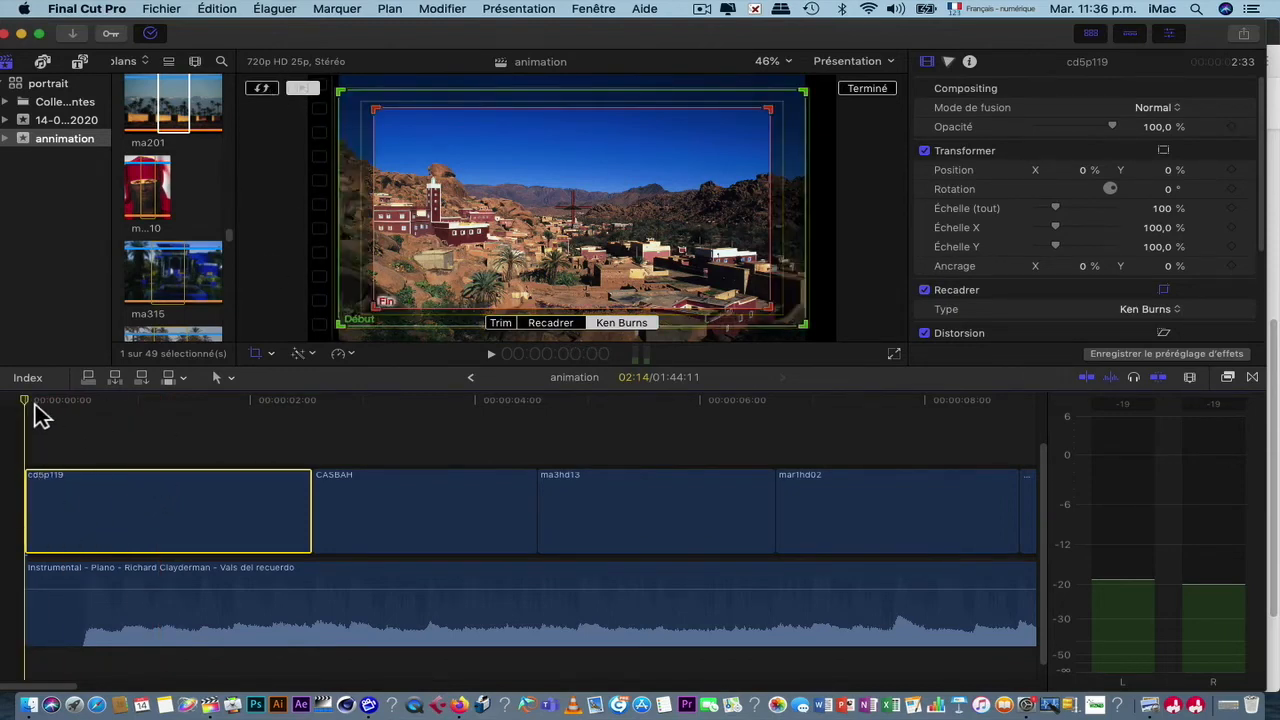
pyautogui.press('space')
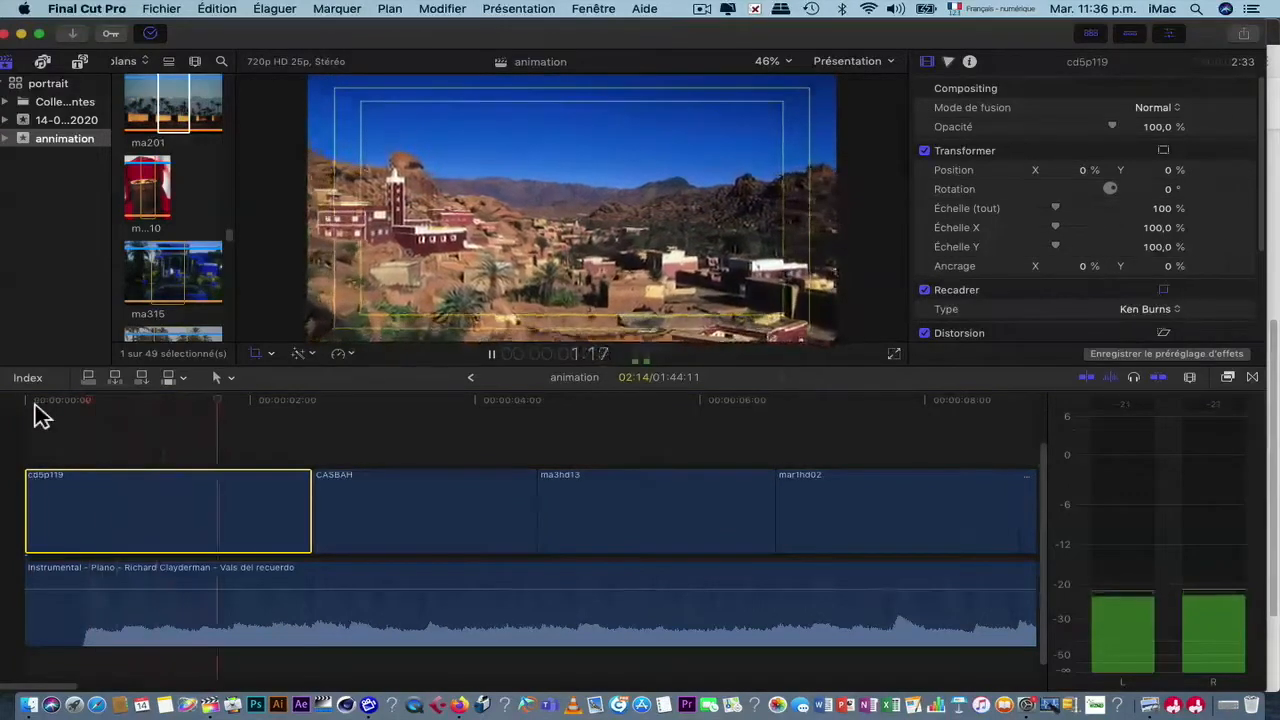
pyautogui.press('space')
pyautogui.moveTo(274, 403); pyautogui.dragTo(24, 423)
pyautogui.press('space')
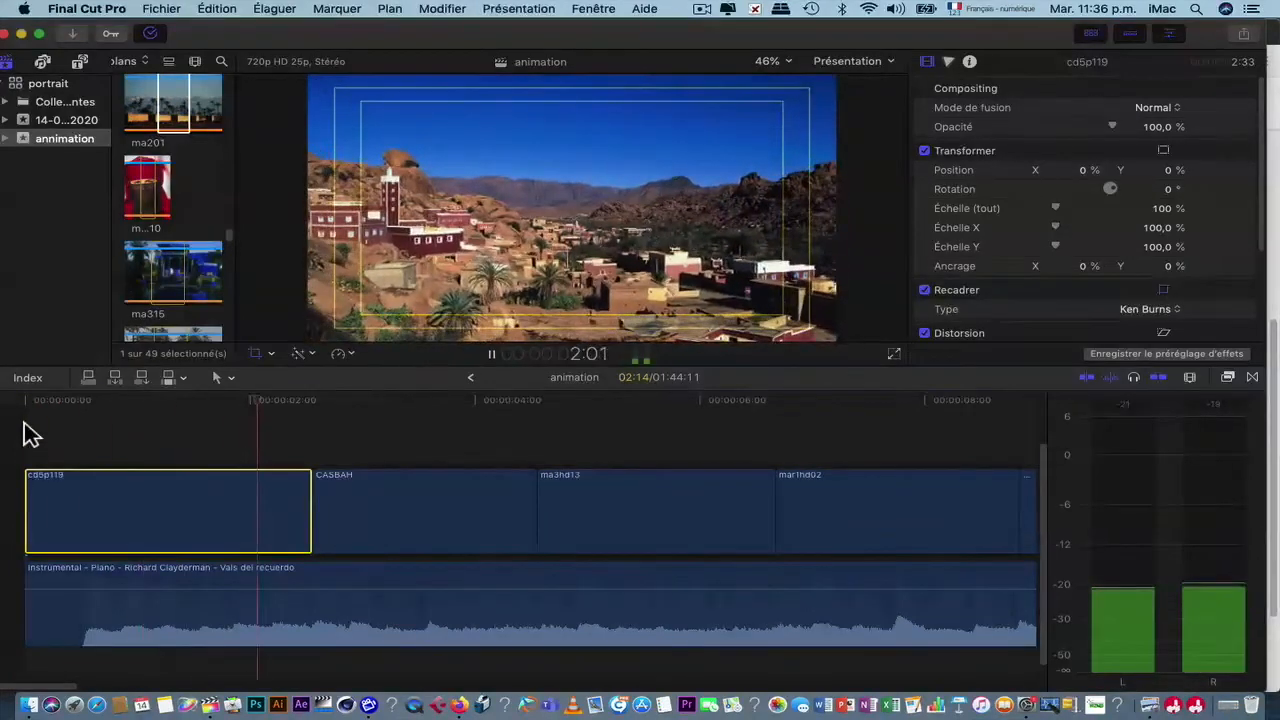
pyautogui.press('space')
pyautogui.moveTo(279, 401); pyautogui.dragTo(149, 423)
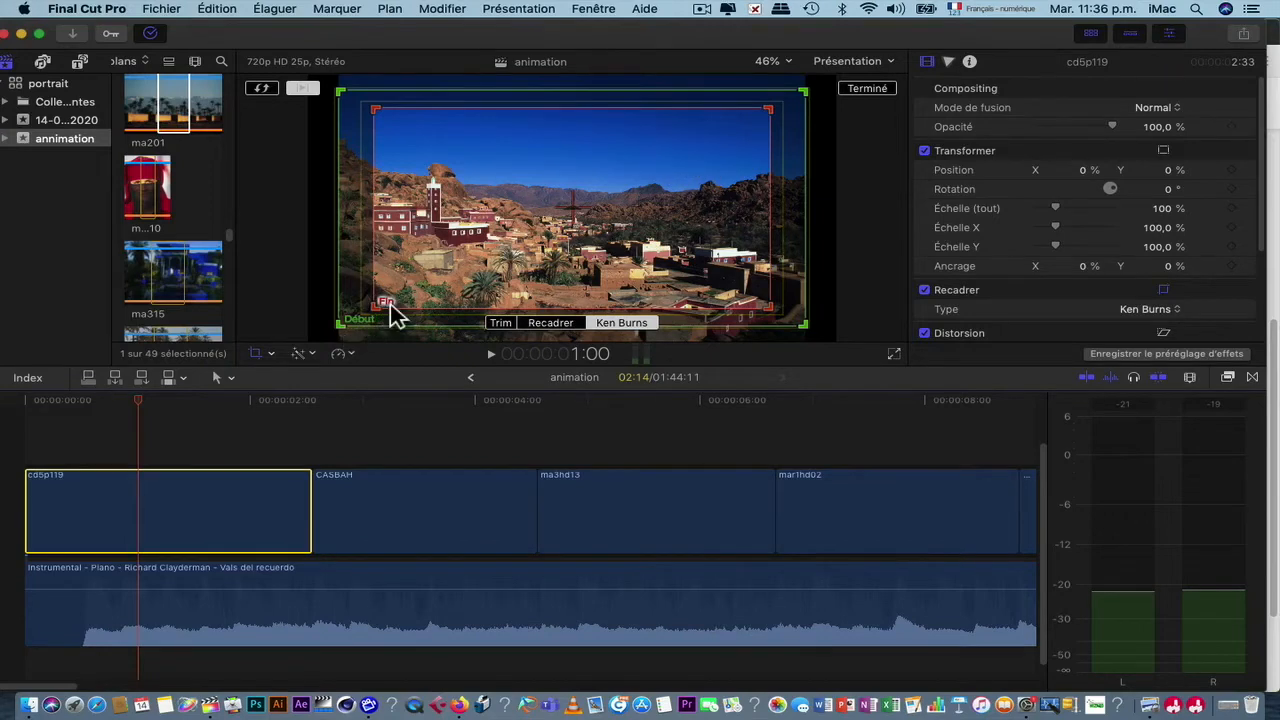
# Step: Enlarge the Ken Burns end frame of cd5p119 to just inside the start frame and preview the gentler zoom
pyautogui.click(787, 119)
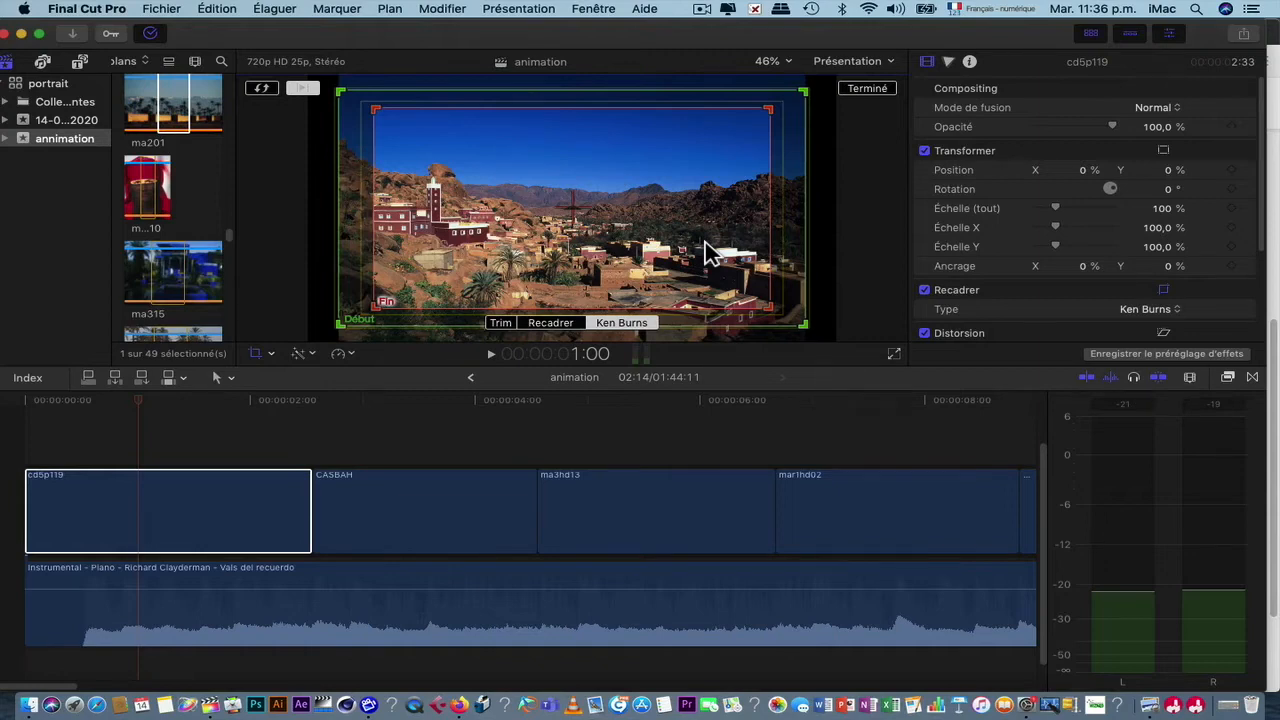
pyautogui.moveTo(785, 118); pyautogui.dragTo(814, 109)
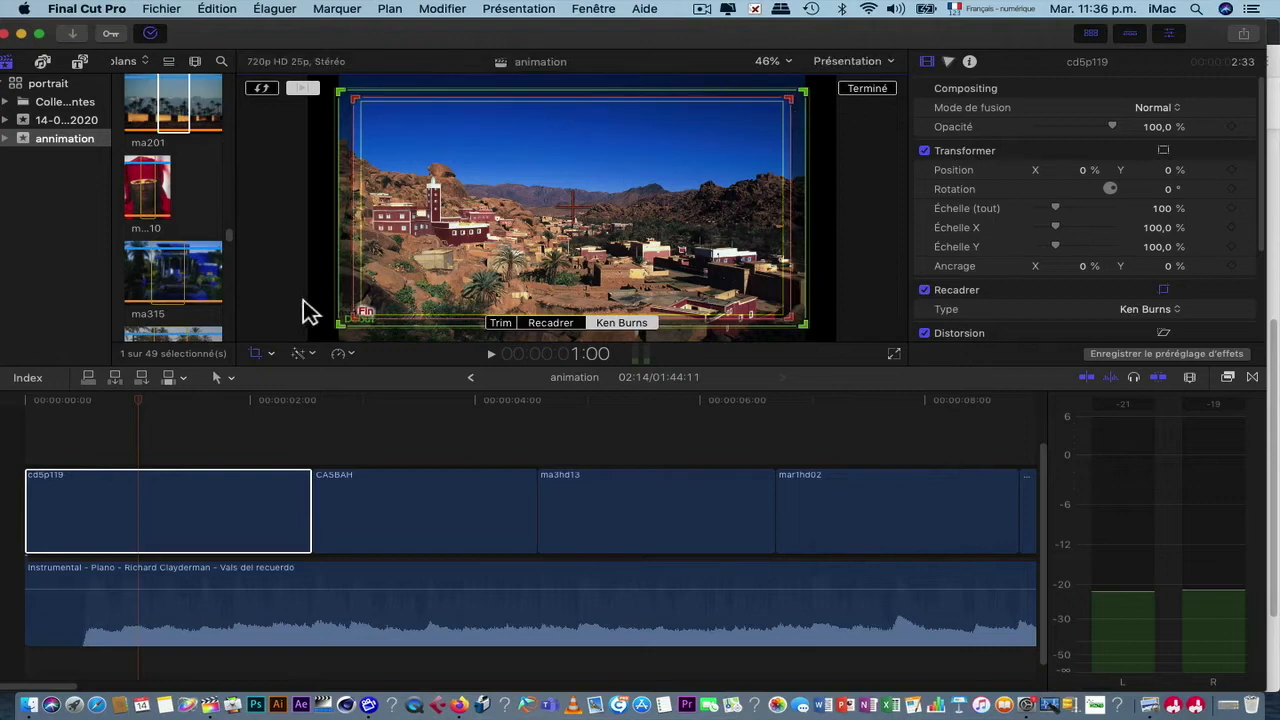
pyautogui.click(40, 402)
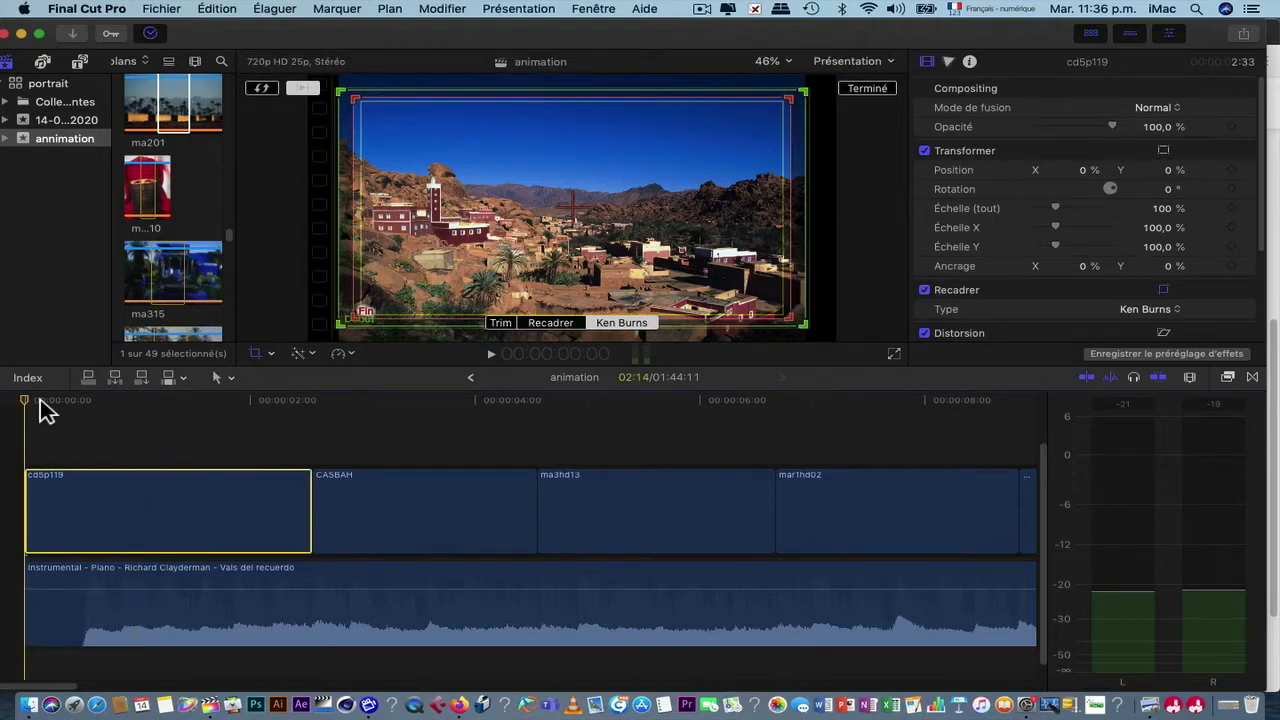
pyautogui.press('space')
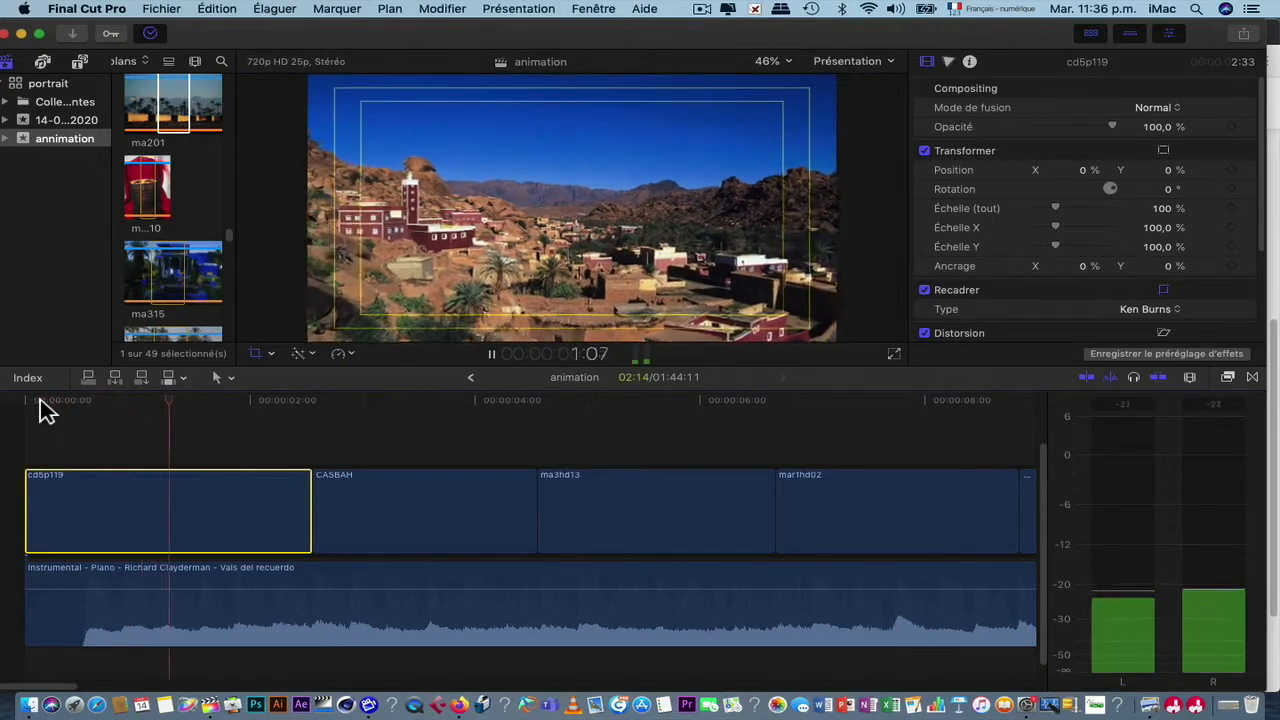
pyautogui.press('space')
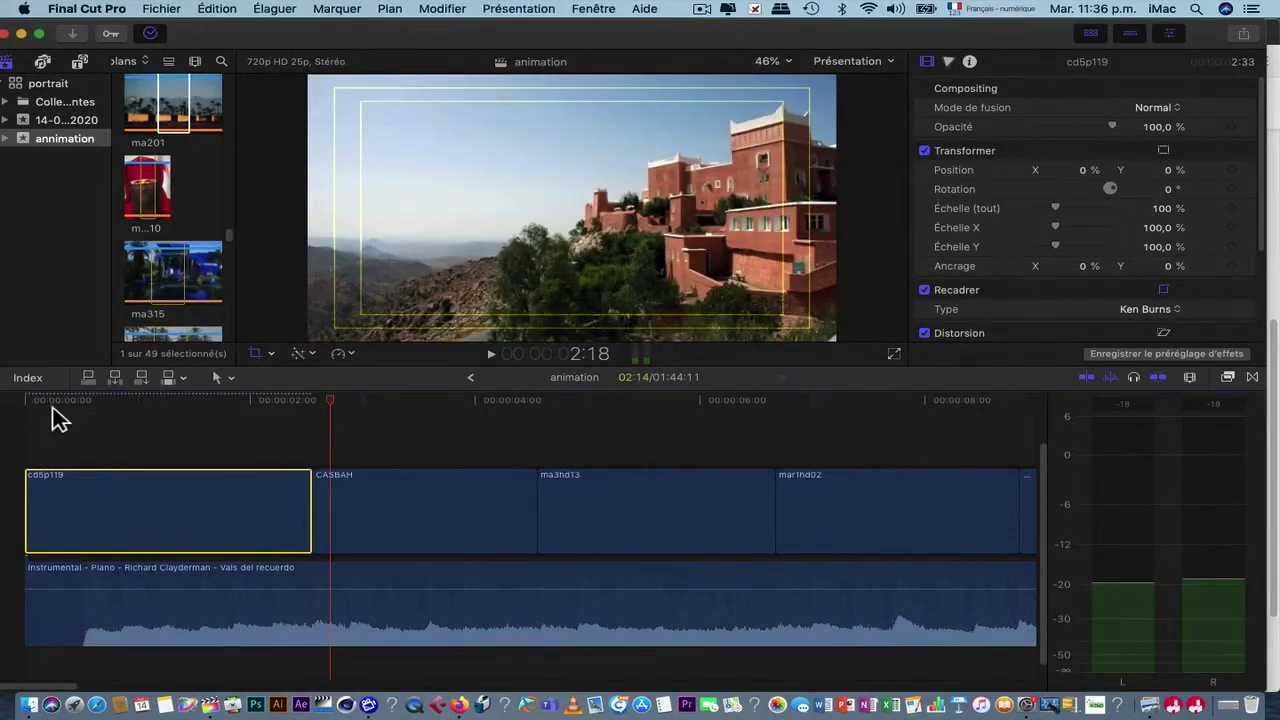
# Step: Replay the adjusted zoom on cd5p119 from the beginning and finish the Ken Burns edit
pyautogui.click(38, 408)
pyautogui.press('space')
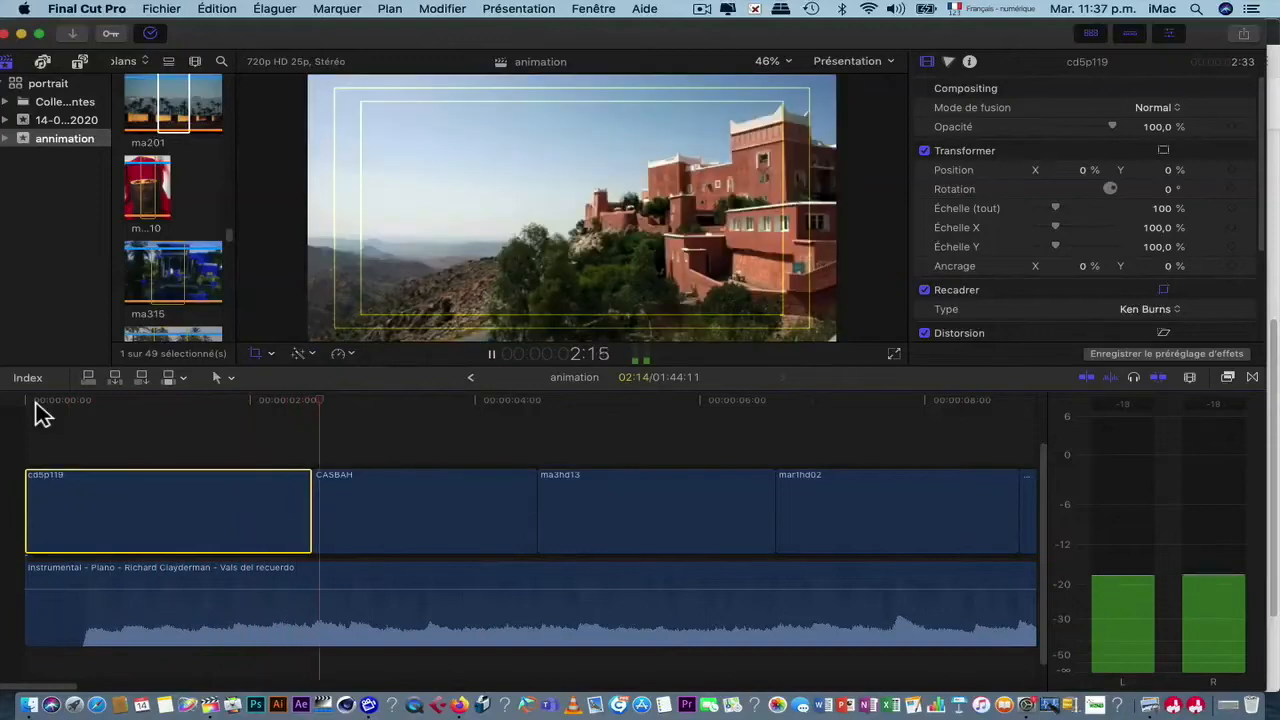
pyautogui.press('space')
pyautogui.click(191, 405)
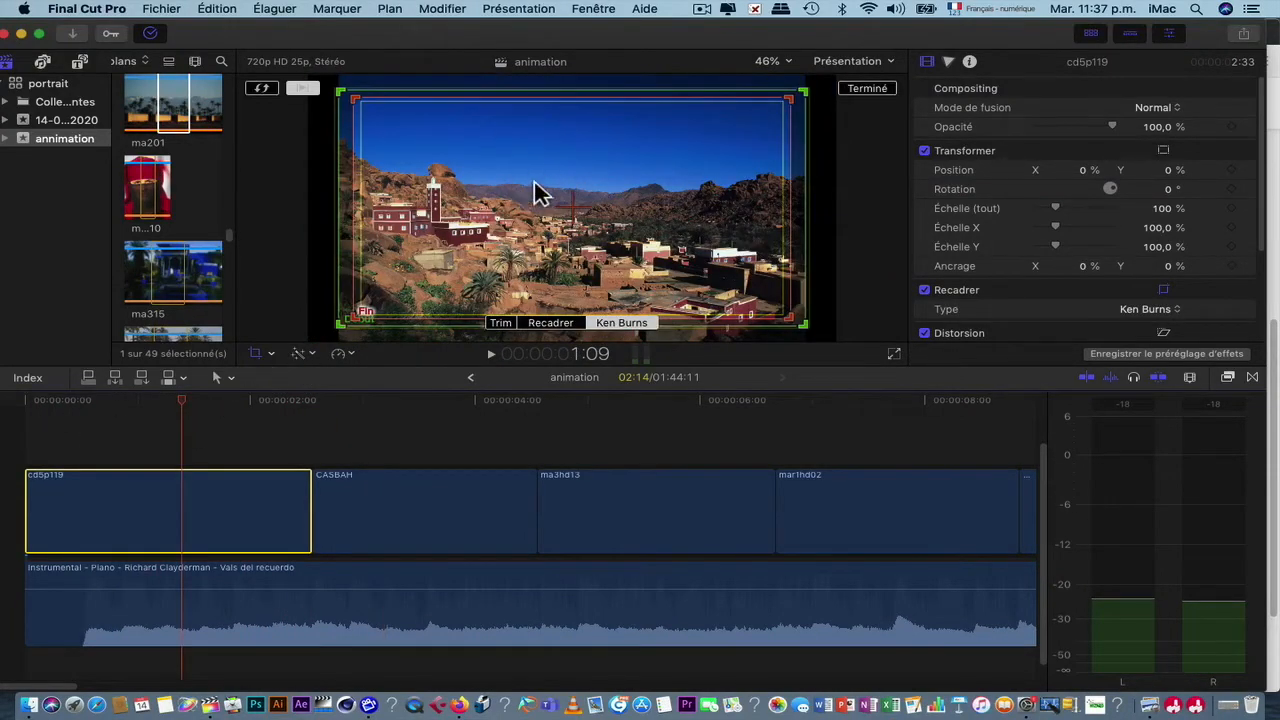
pyautogui.click(870, 89)
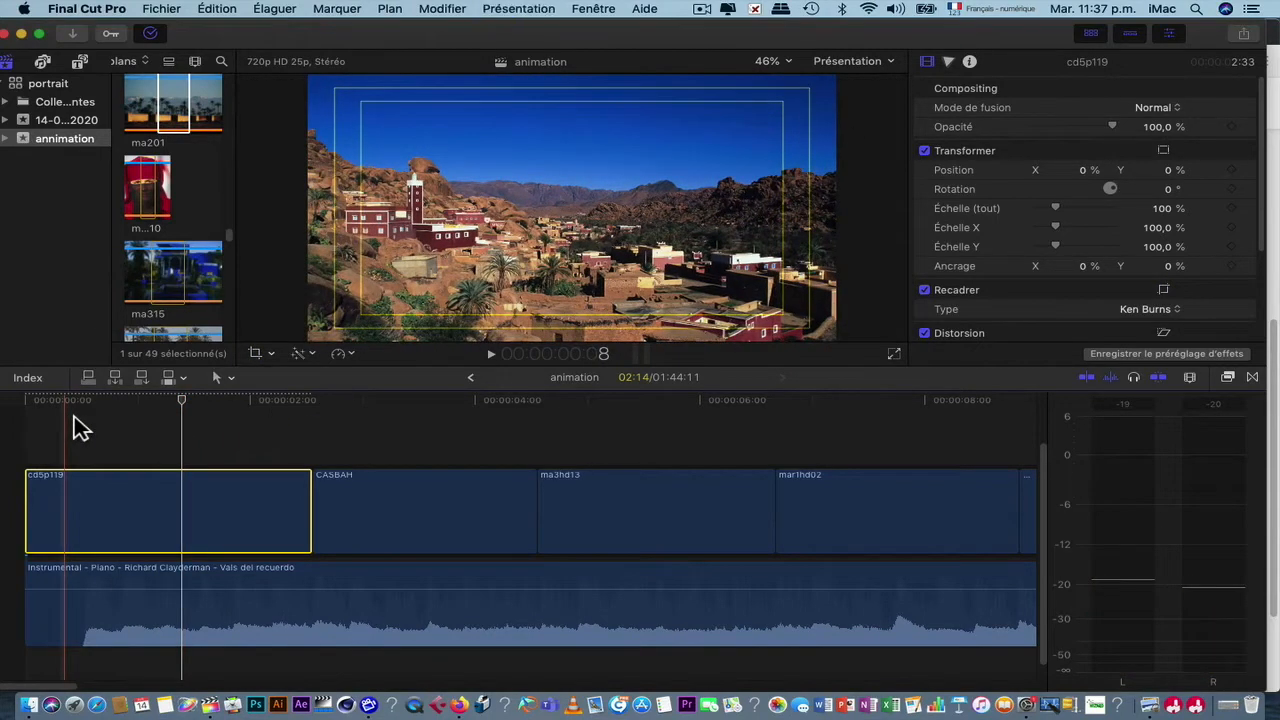
# Step: Replay the finished zoom on cd5p119 and apply the Ken Burns effect to the CASBAH photo
pyautogui.press('space')
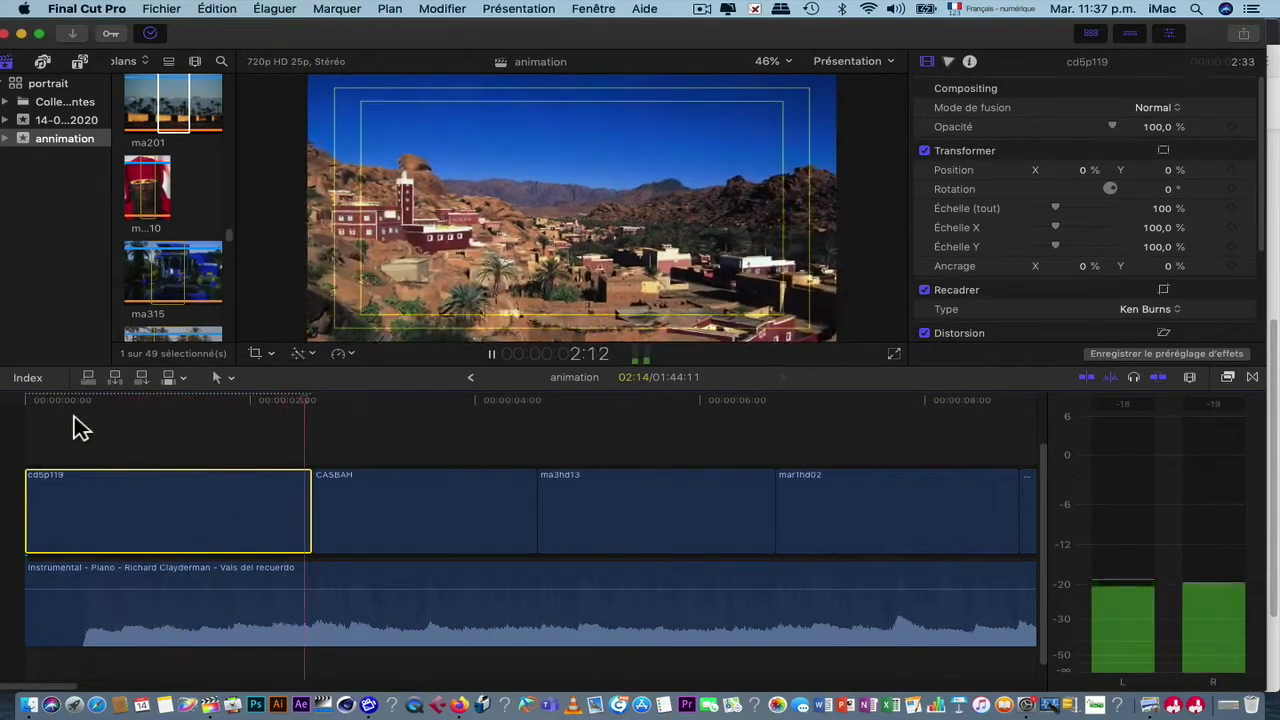
pyautogui.press('space')
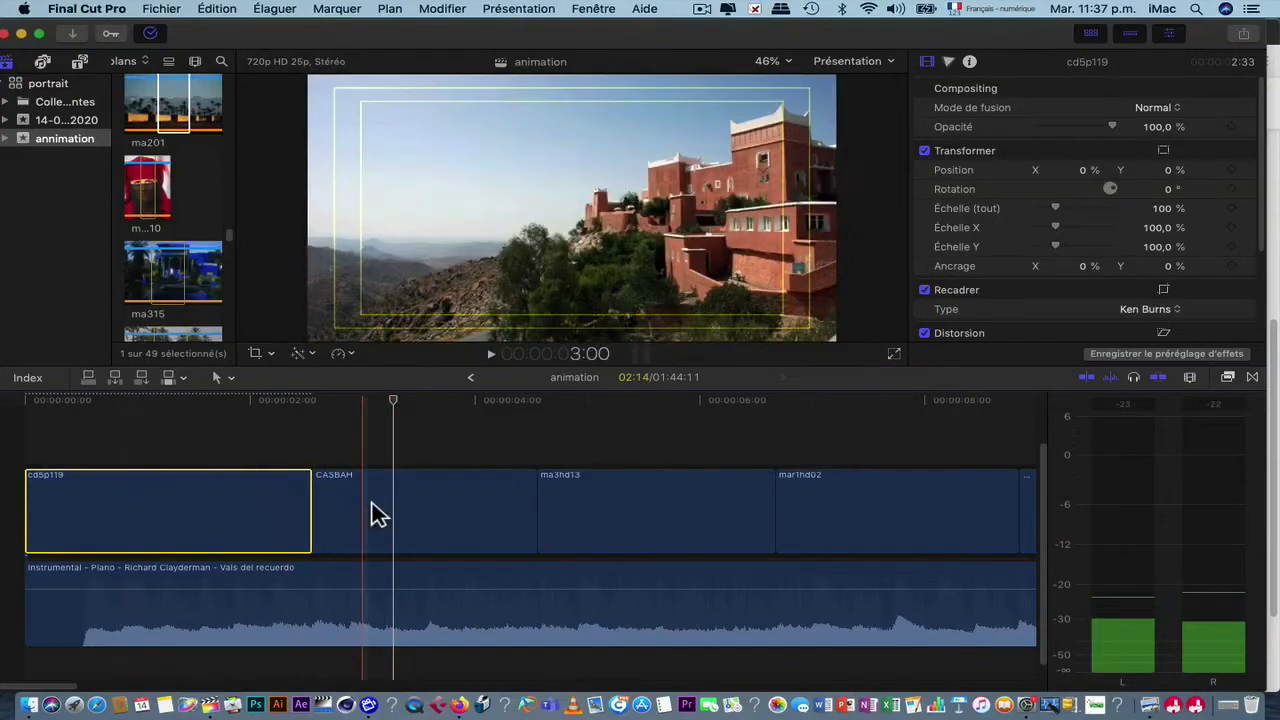
pyautogui.click(371, 514)
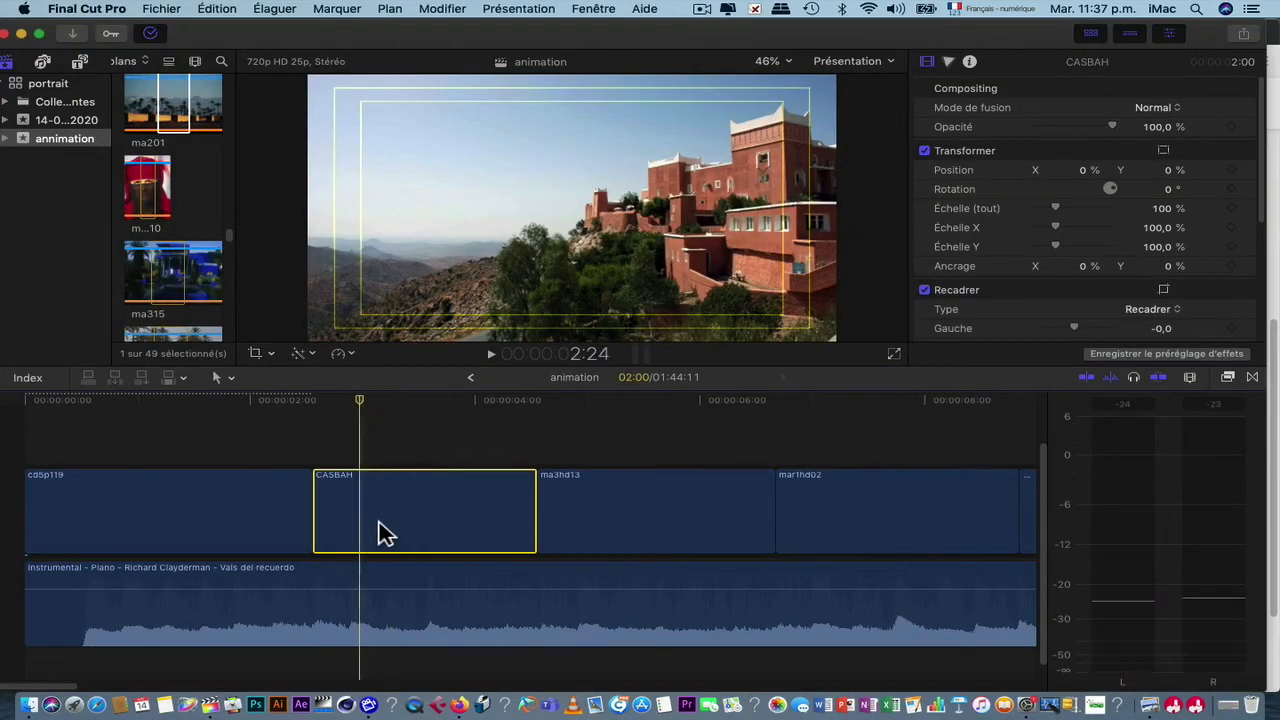
pyautogui.click(264, 354)
pyautogui.click(622, 323)
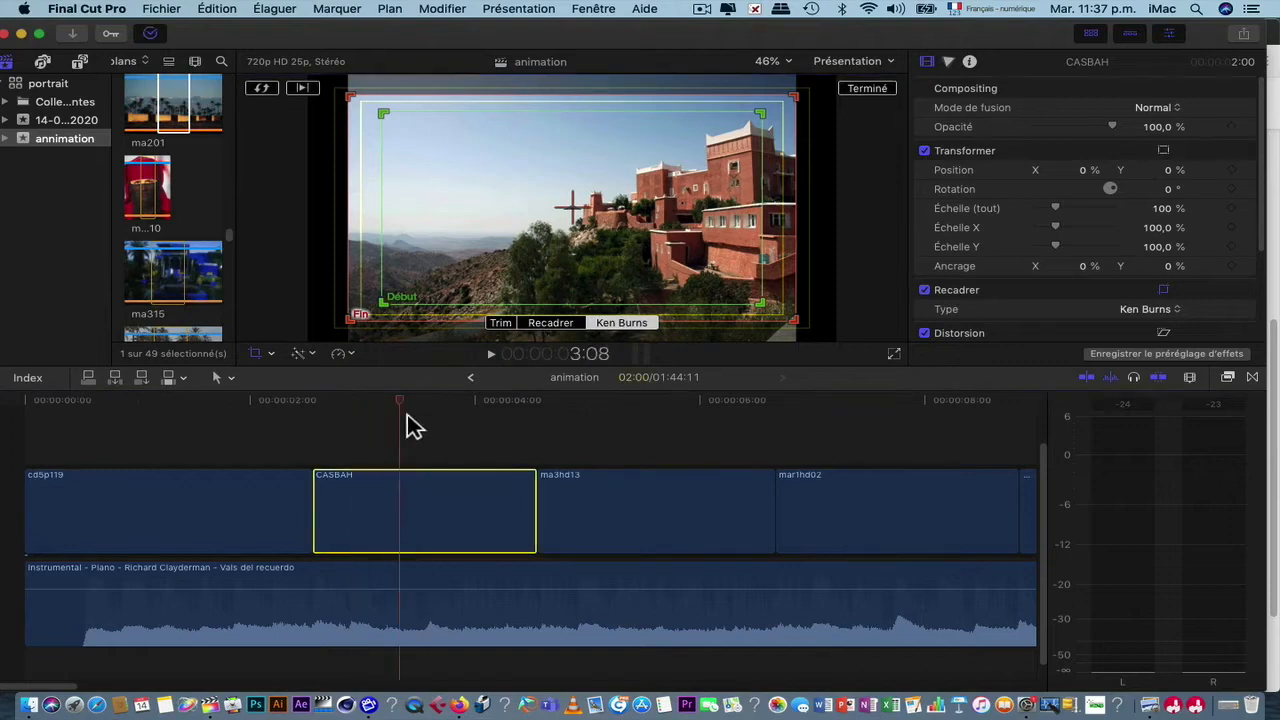
pyautogui.click(551, 323)
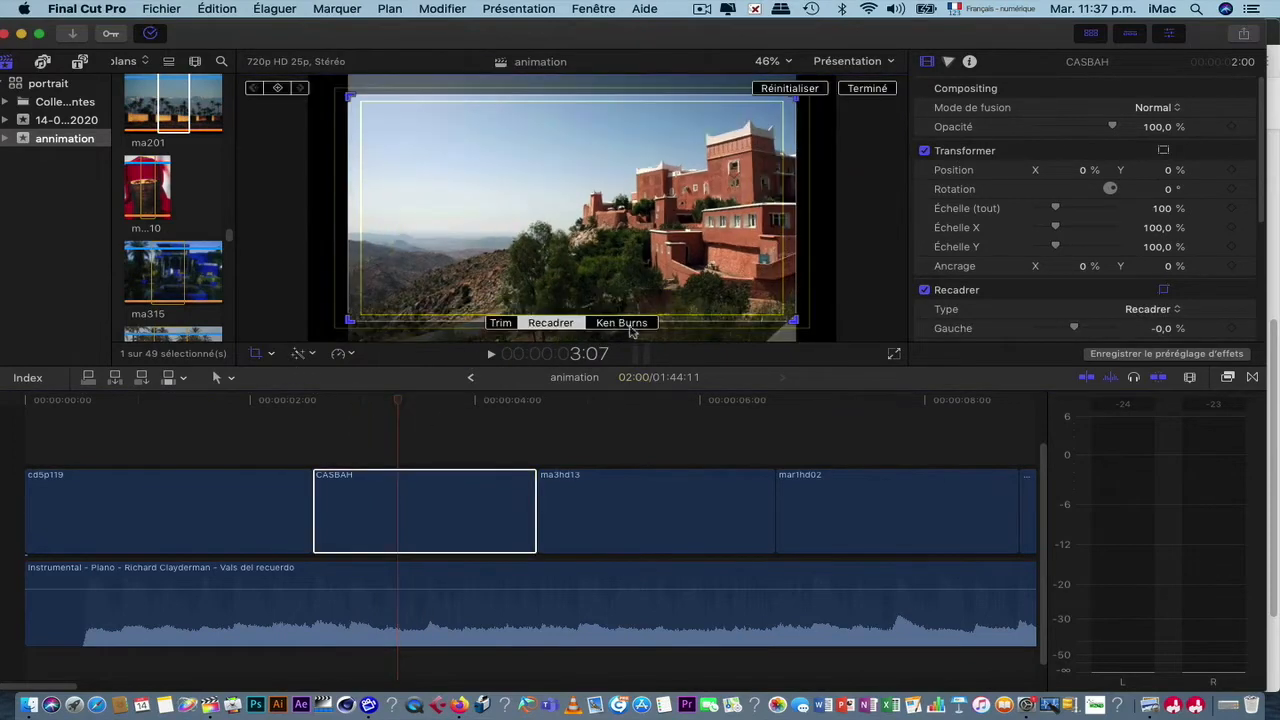
pyautogui.click(624, 323)
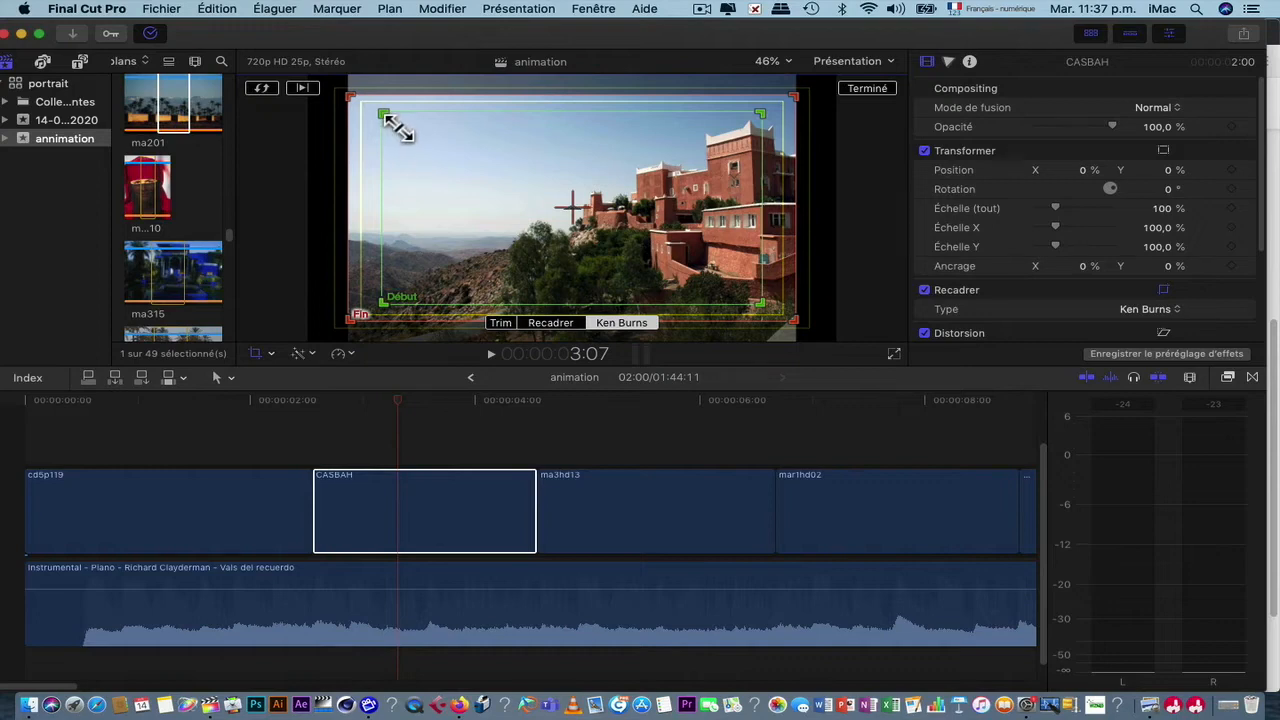
# Step: Swap the Ken Burns start and end frames of CASBAH, enlarge the end frame to just inside the start frame and preview it
pyautogui.click(261, 88)
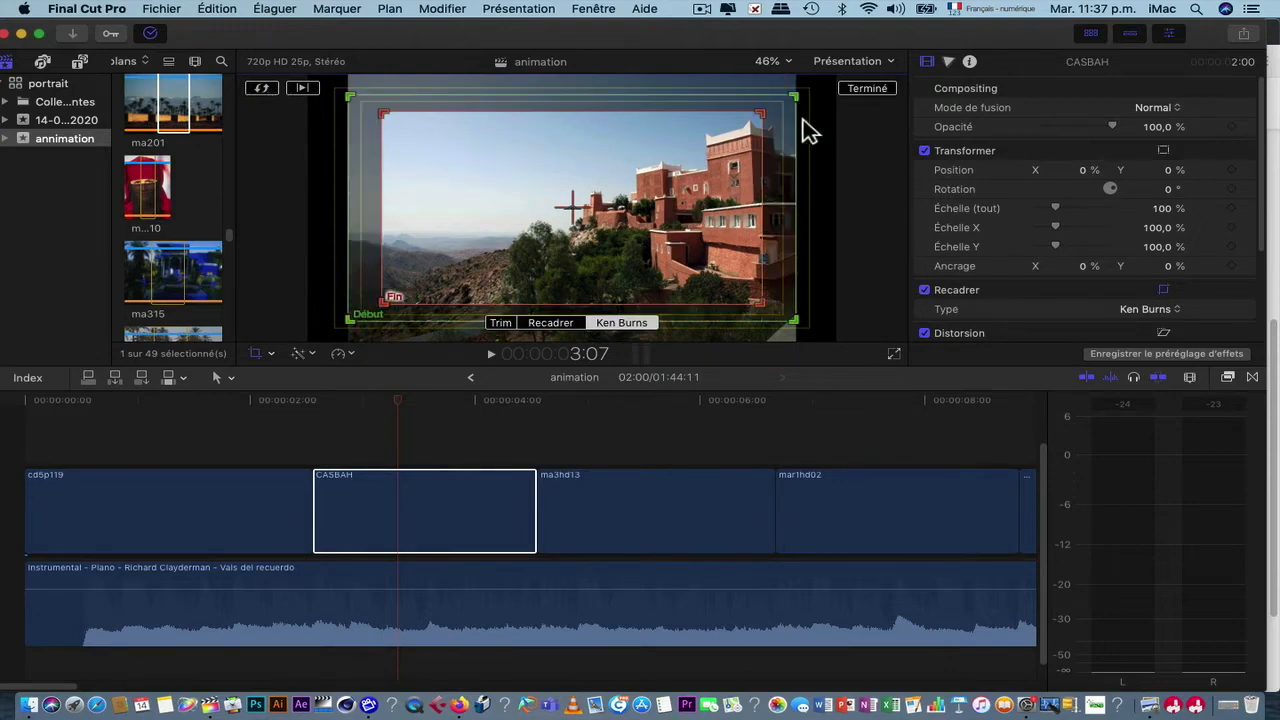
pyautogui.moveTo(775, 123); pyautogui.dragTo(795, 110)
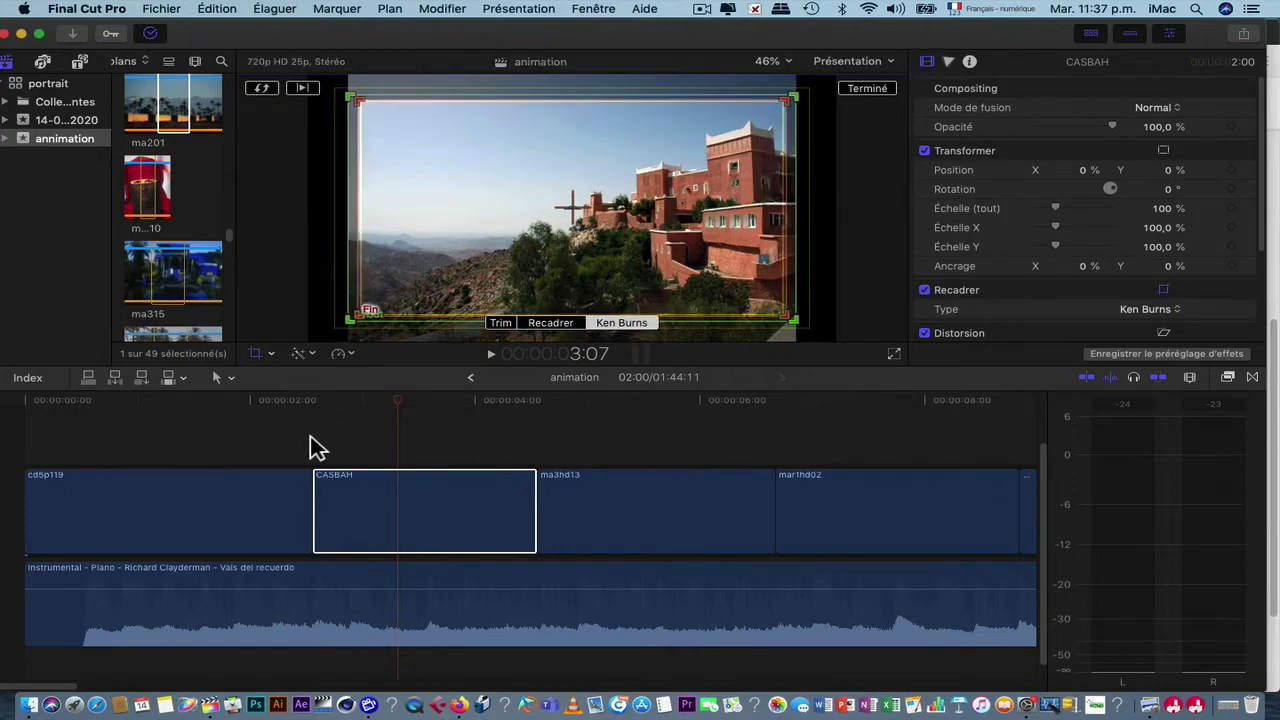
pyautogui.click(264, 404)
pyautogui.press('space')
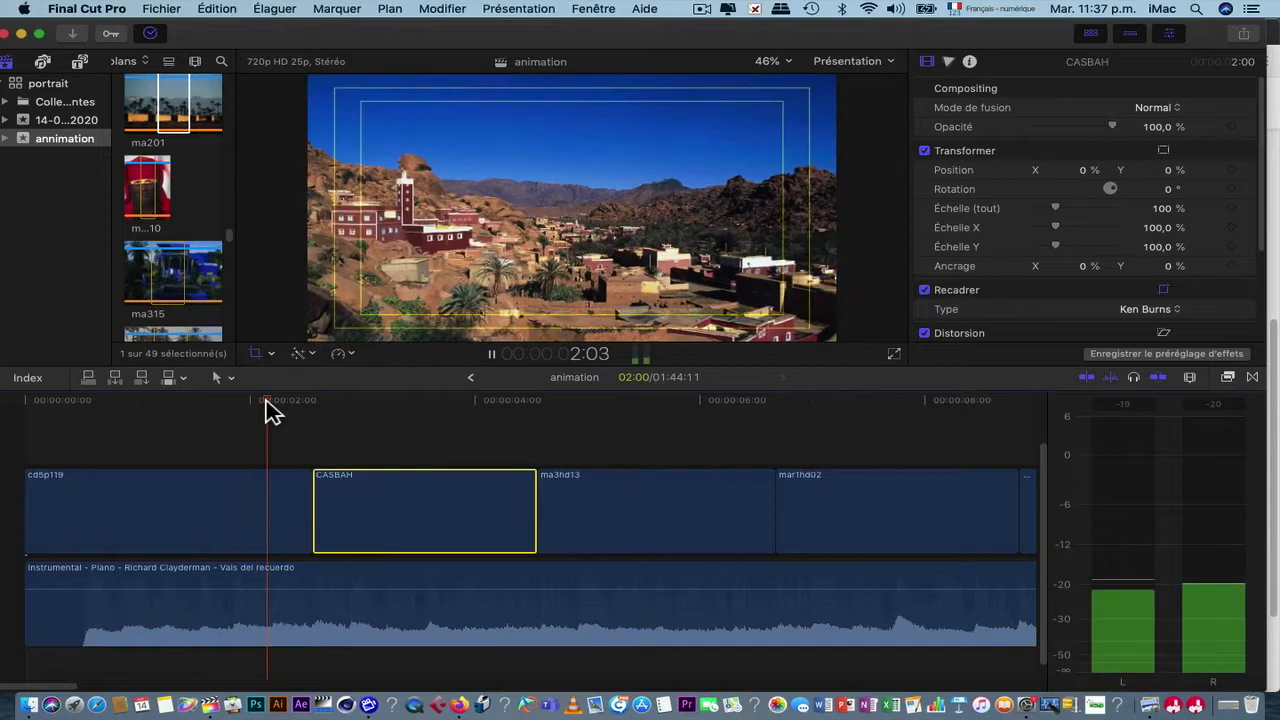
pyautogui.press('space')
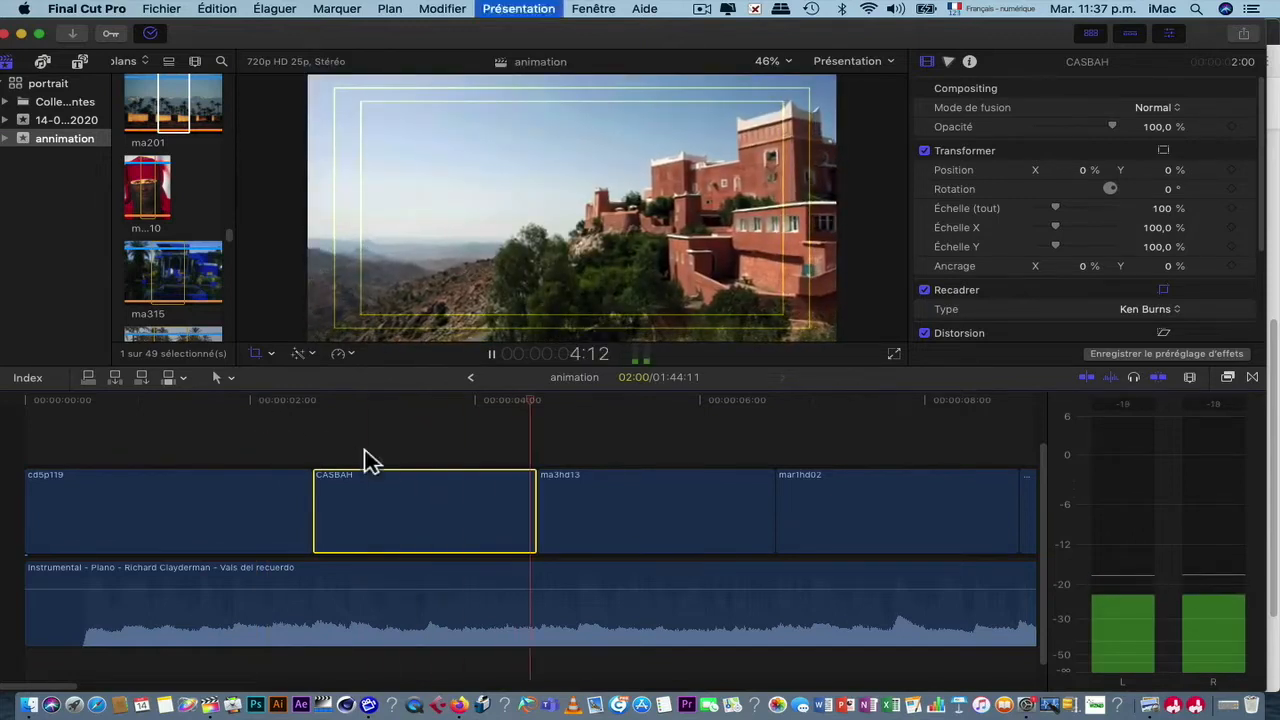
# Step: Turn off timeline snapping, fine-tune the corner of CASBAH's Ken Burns end frame and preview the zoom from just before the photo
pyautogui.click(313, 516)
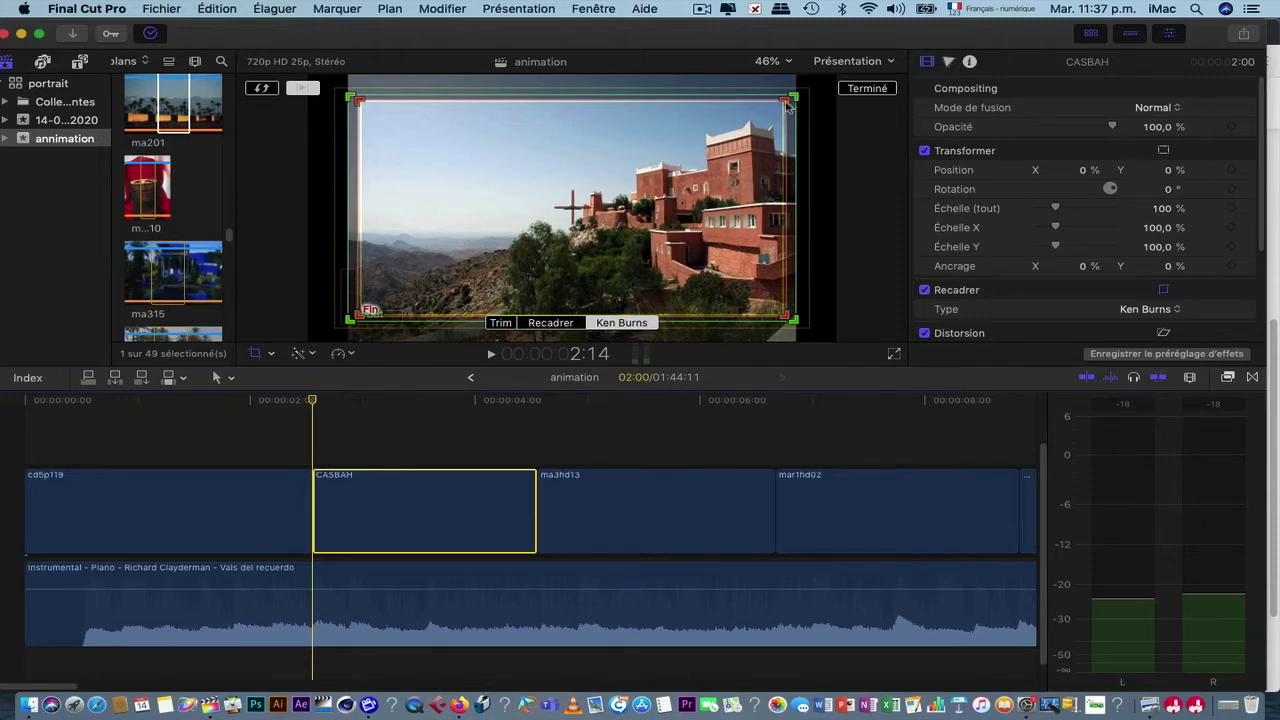
pyautogui.moveTo(798, 112); pyautogui.dragTo(807, 109)
pyautogui.click(1160, 378)
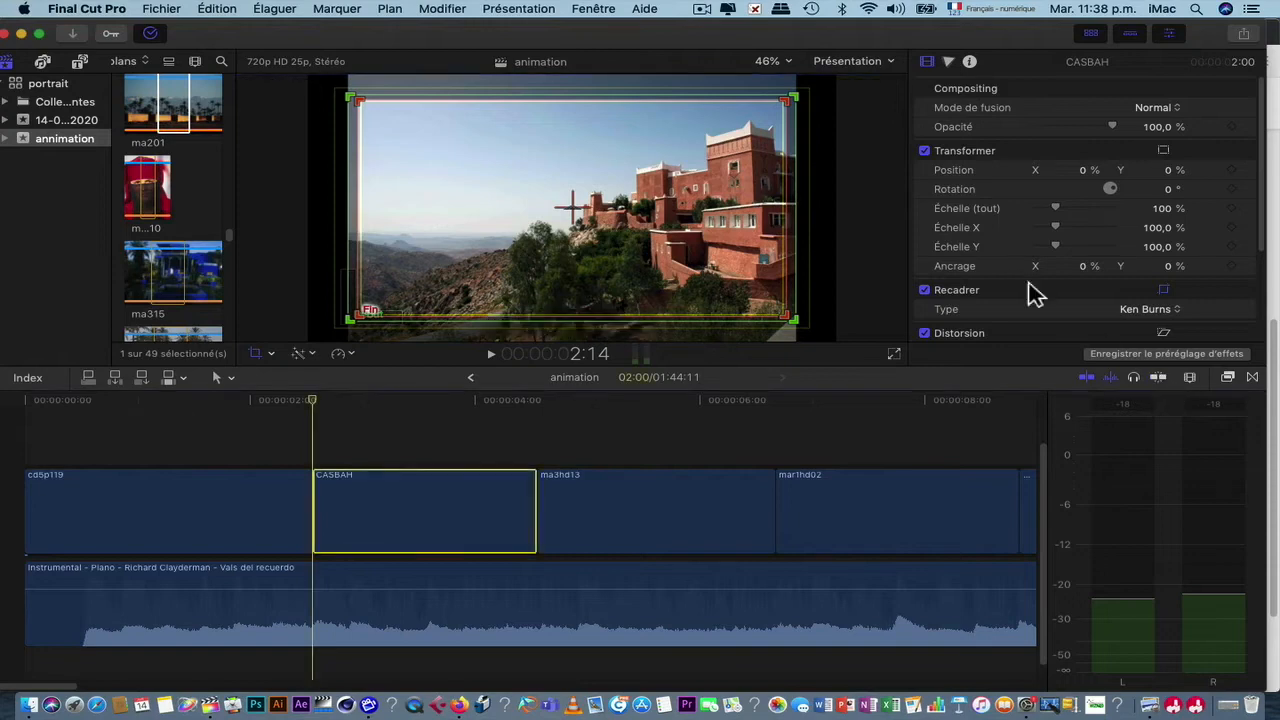
pyautogui.moveTo(801, 108); pyautogui.dragTo(806, 108)
pyautogui.click(271, 399)
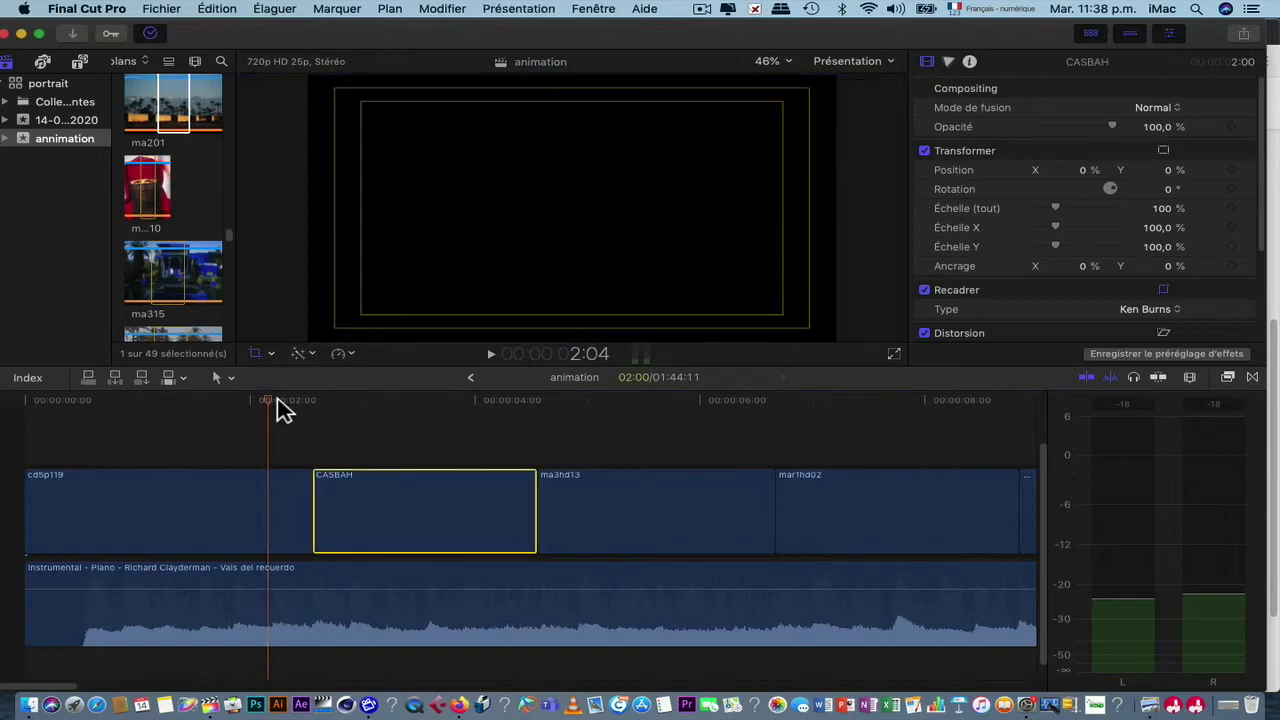
pyautogui.press('space')
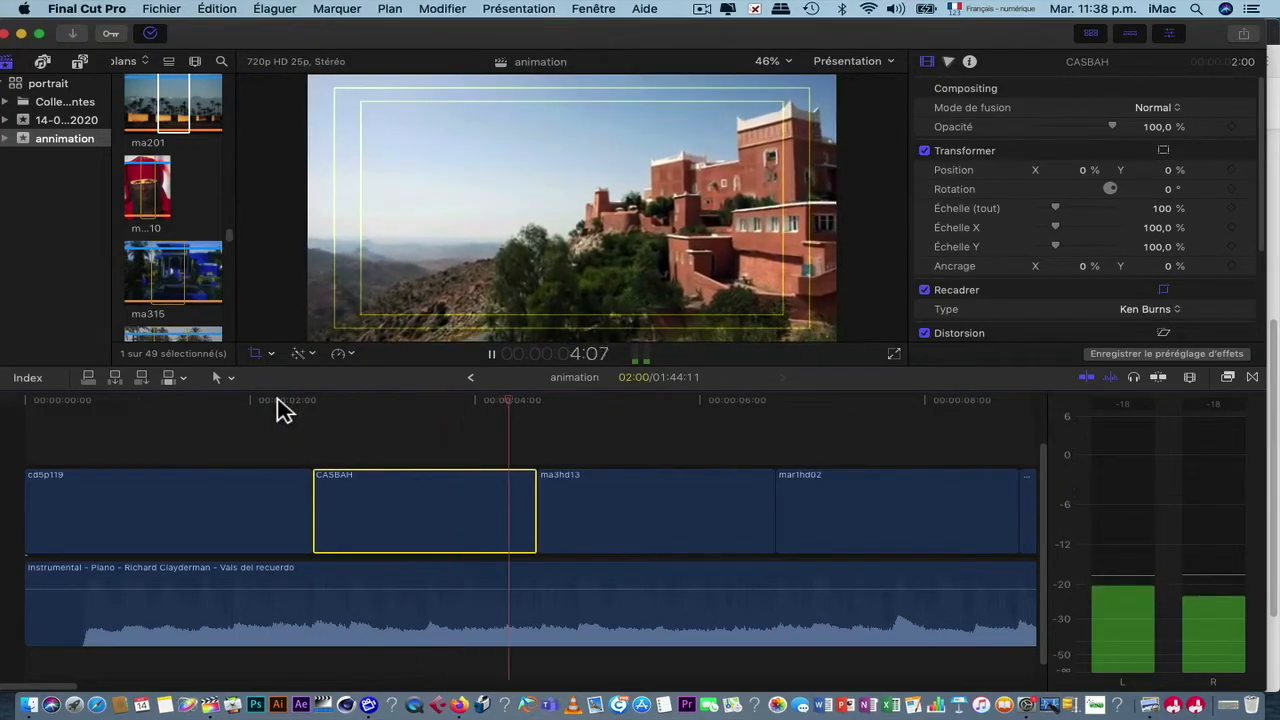
pyautogui.press('space')
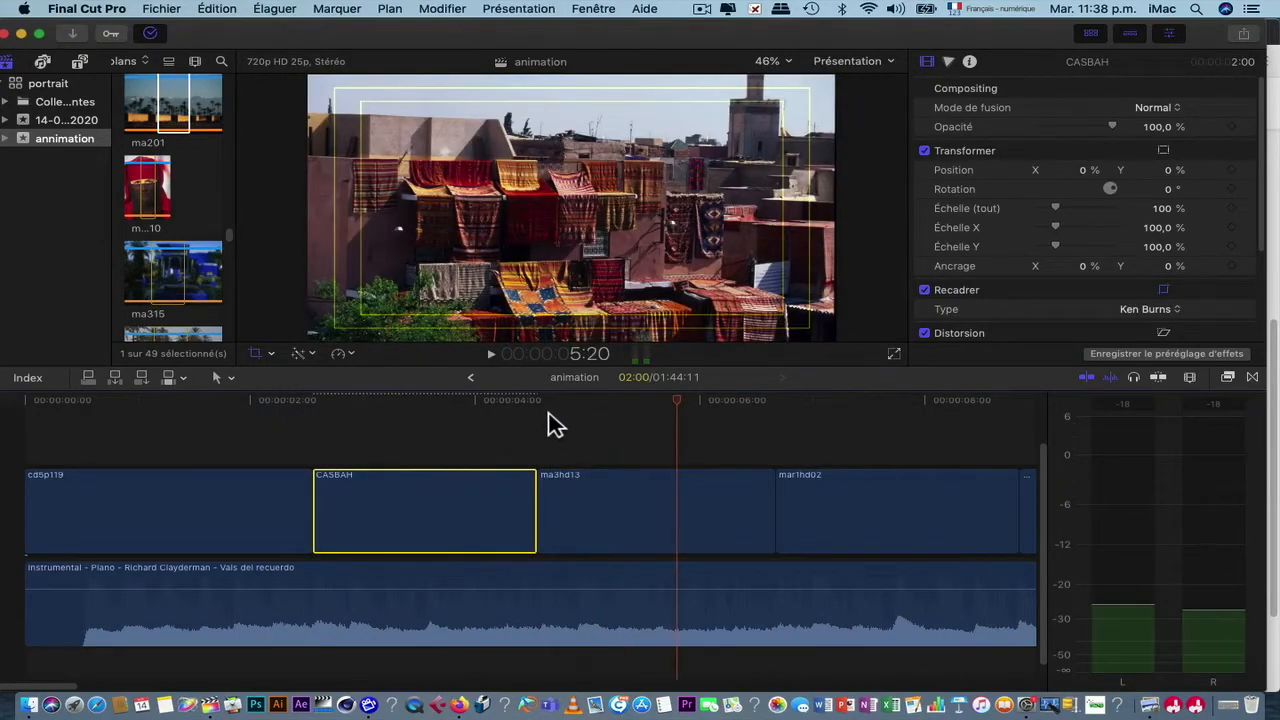
# Step: Apply the Ken Burns effect to ma3hd13, enlarge the start frame to just inside the end frame and preview the motion
pyautogui.click(548, 405)
pyautogui.click(582, 505)
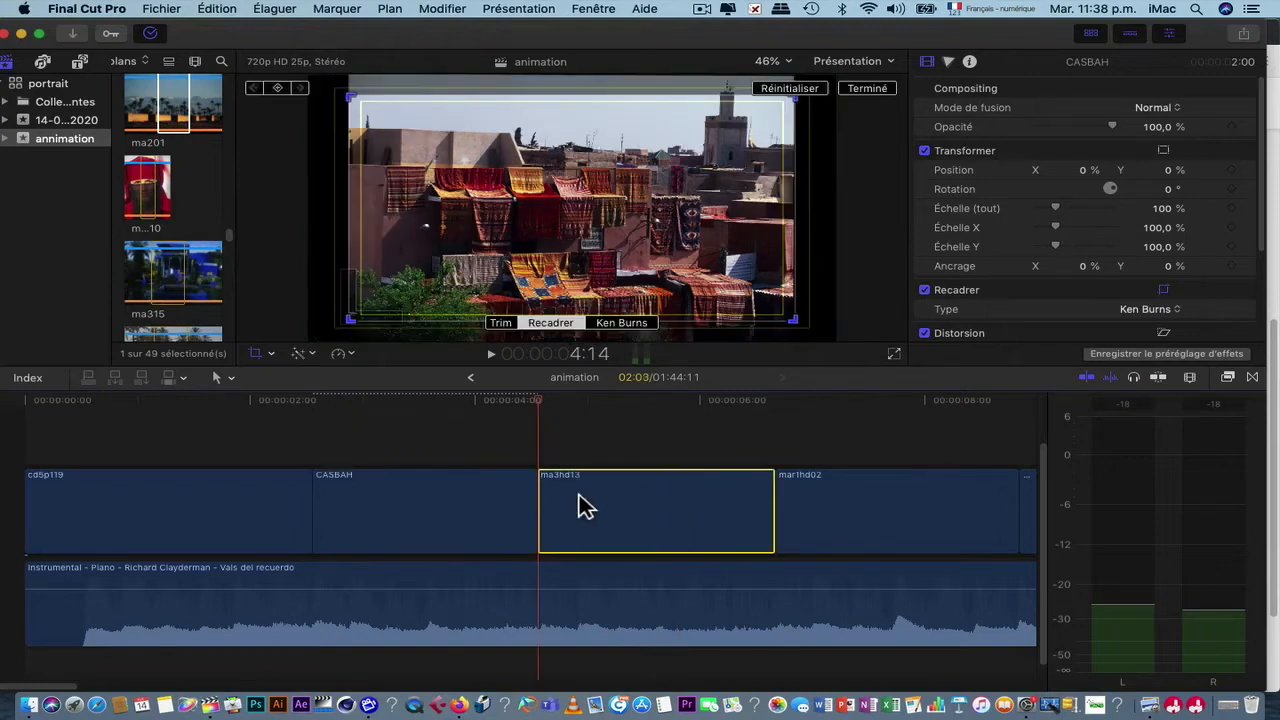
pyautogui.click(622, 323)
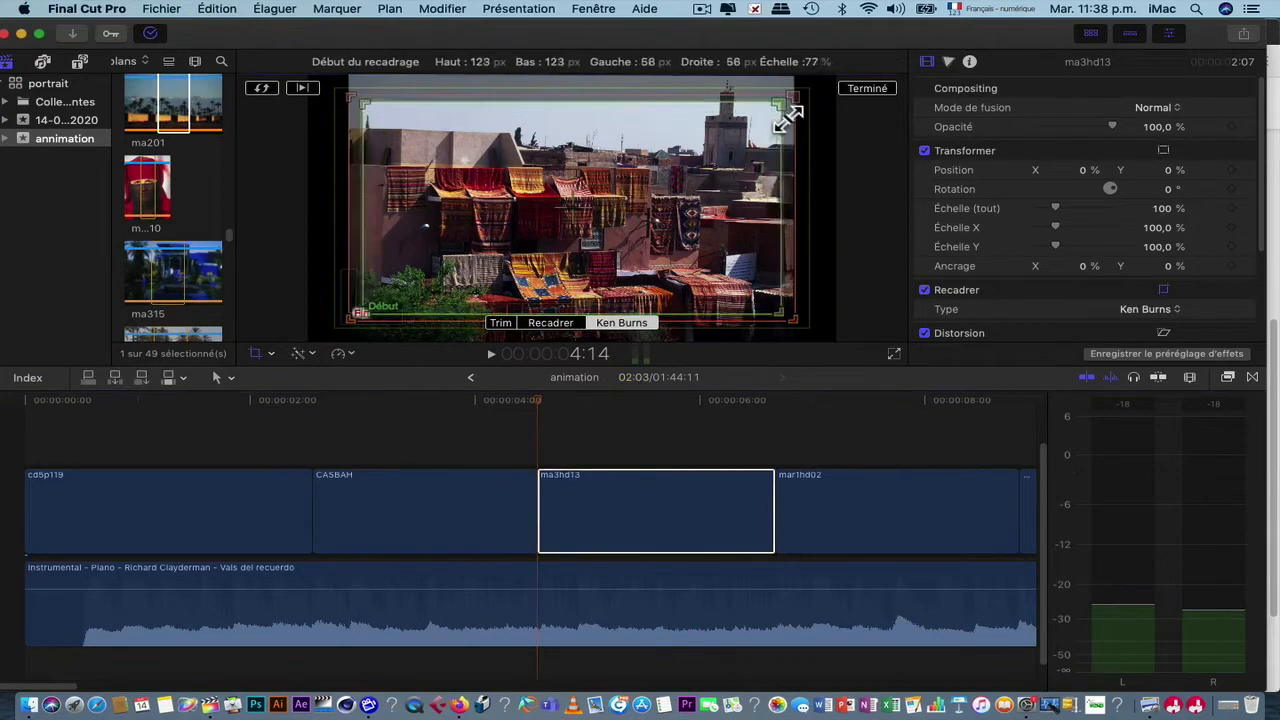
pyautogui.press('space')
pyautogui.press('space')
# Step: Apply the Ken Burns effect to mar1hd02 and enlarge its end frame to just inside the start frame
pyautogui.hscroll(5, 667, 456)
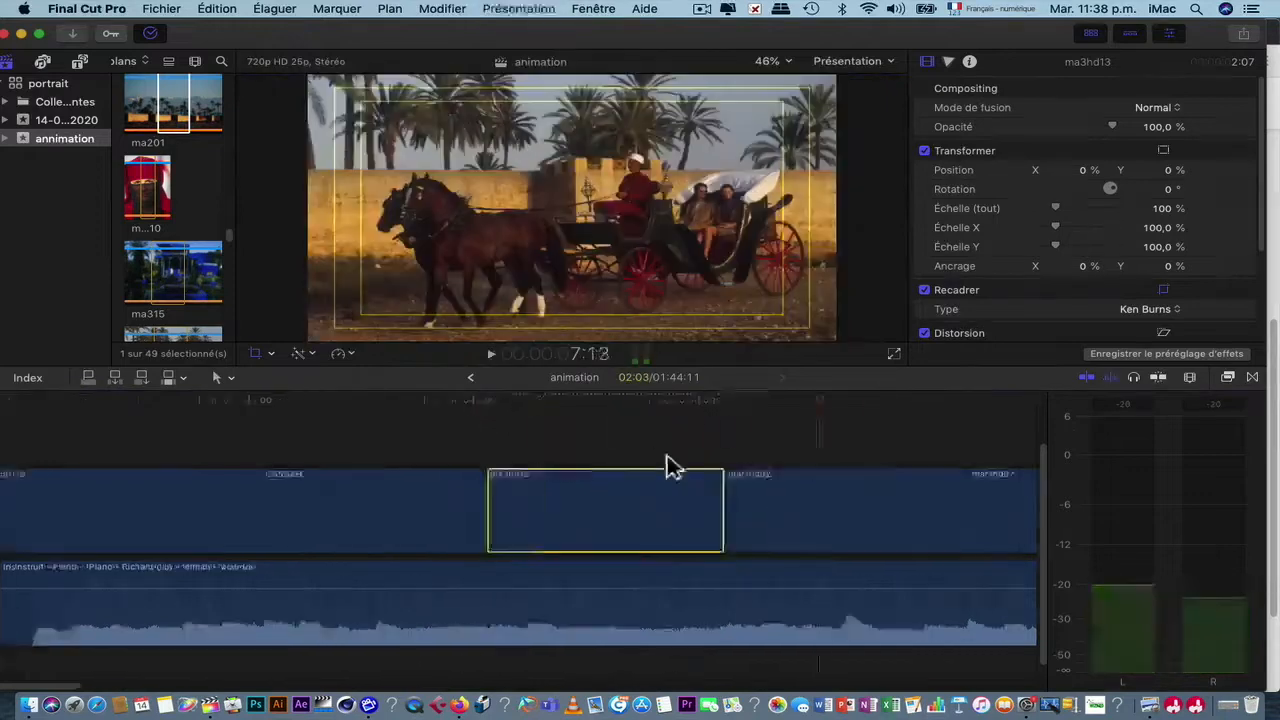
pyautogui.click(482, 413)
pyautogui.click(260, 355)
pyautogui.click(621, 325)
pyautogui.rightClick(780, 115)
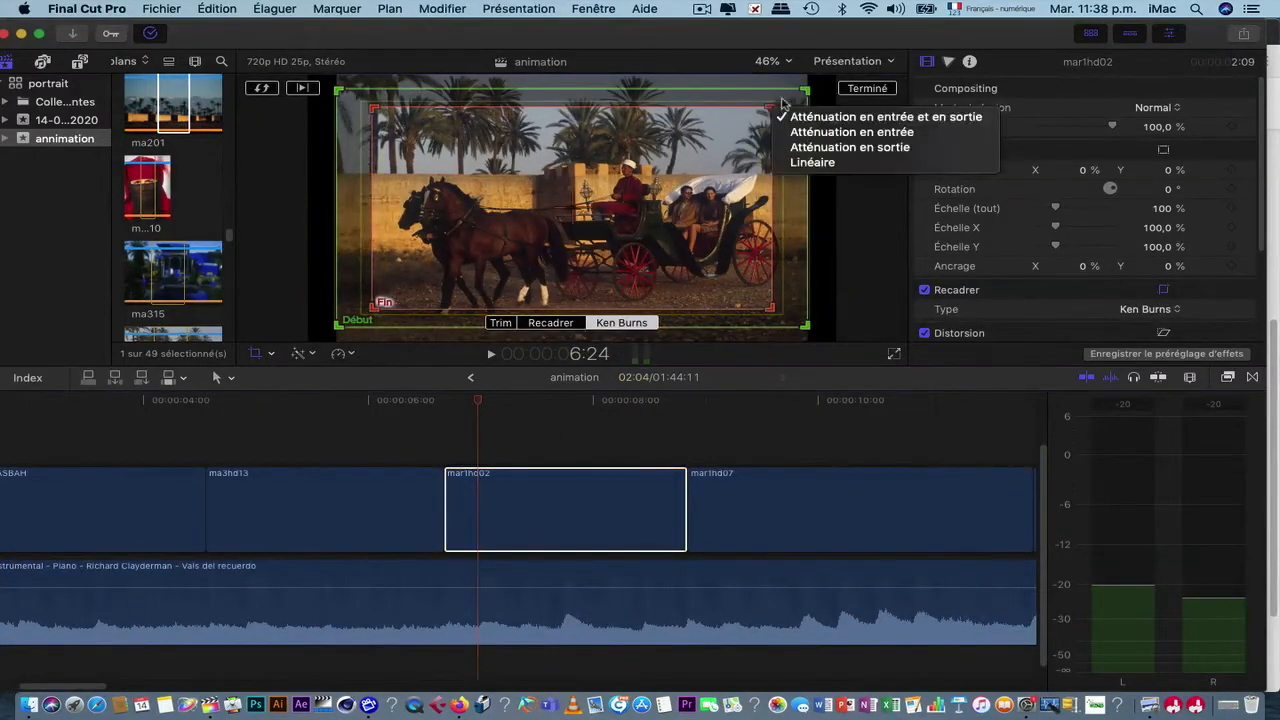
pyautogui.click(781, 116)
pyautogui.rightClick(781, 116)
pyautogui.click(781, 117)
pyautogui.moveTo(779, 121); pyautogui.dragTo(816, 111)
# Step: Play the Ken Burns zoom on mar1hd02 several times from the start of the photo to check its motion
pyautogui.click(453, 410)
pyautogui.press('space')
pyautogui.press('space')
pyautogui.click(470, 410)
pyautogui.press('space')
pyautogui.press('space')
pyautogui.click(449, 408)
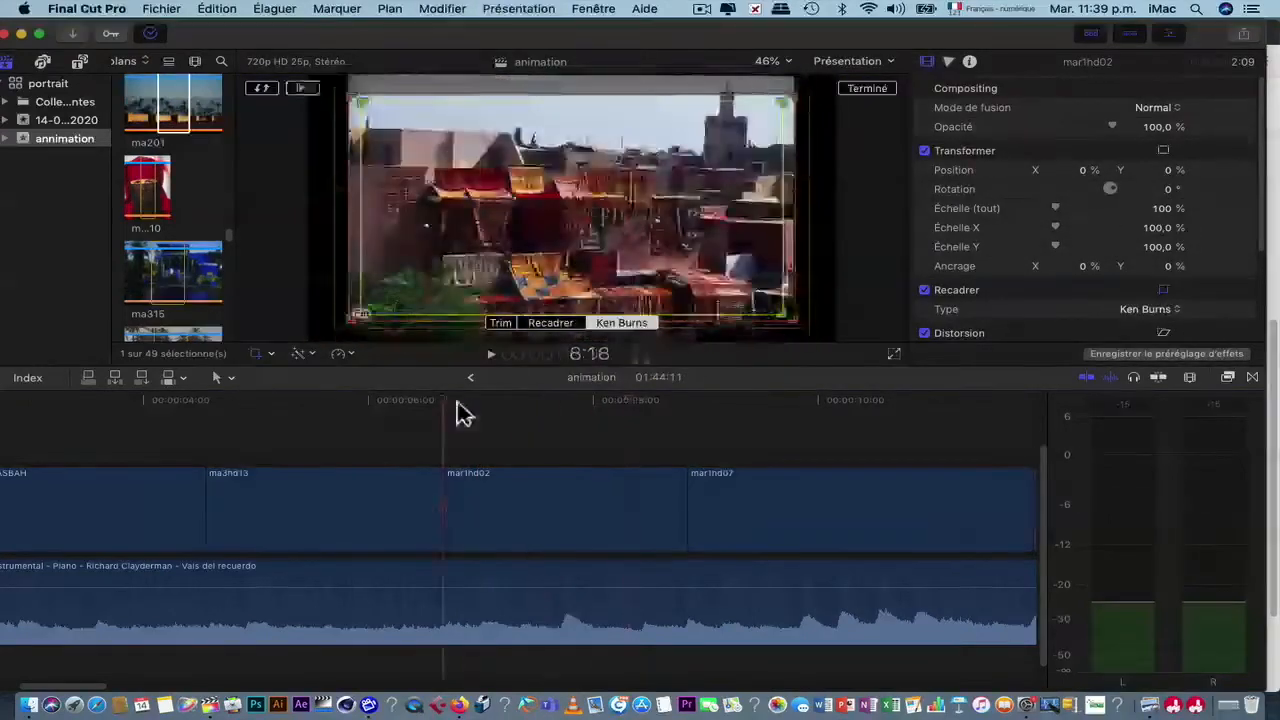
pyautogui.press('space')
pyautogui.press('space')
pyautogui.click(465, 407)
pyautogui.press('space')
pyautogui.press('space')
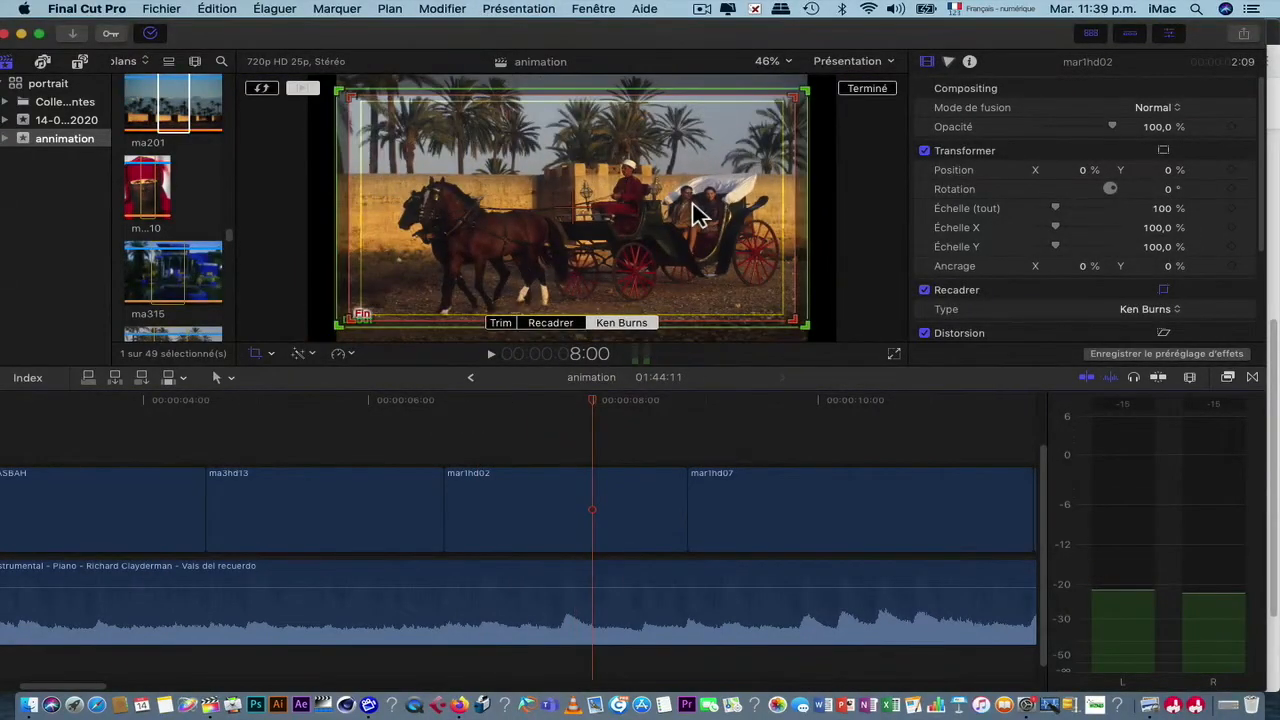
# Step: Set the Ken Burns easing of mar1hd02 to Linéaire and replay the photo from its beginning
pyautogui.rightClick(749, 131)
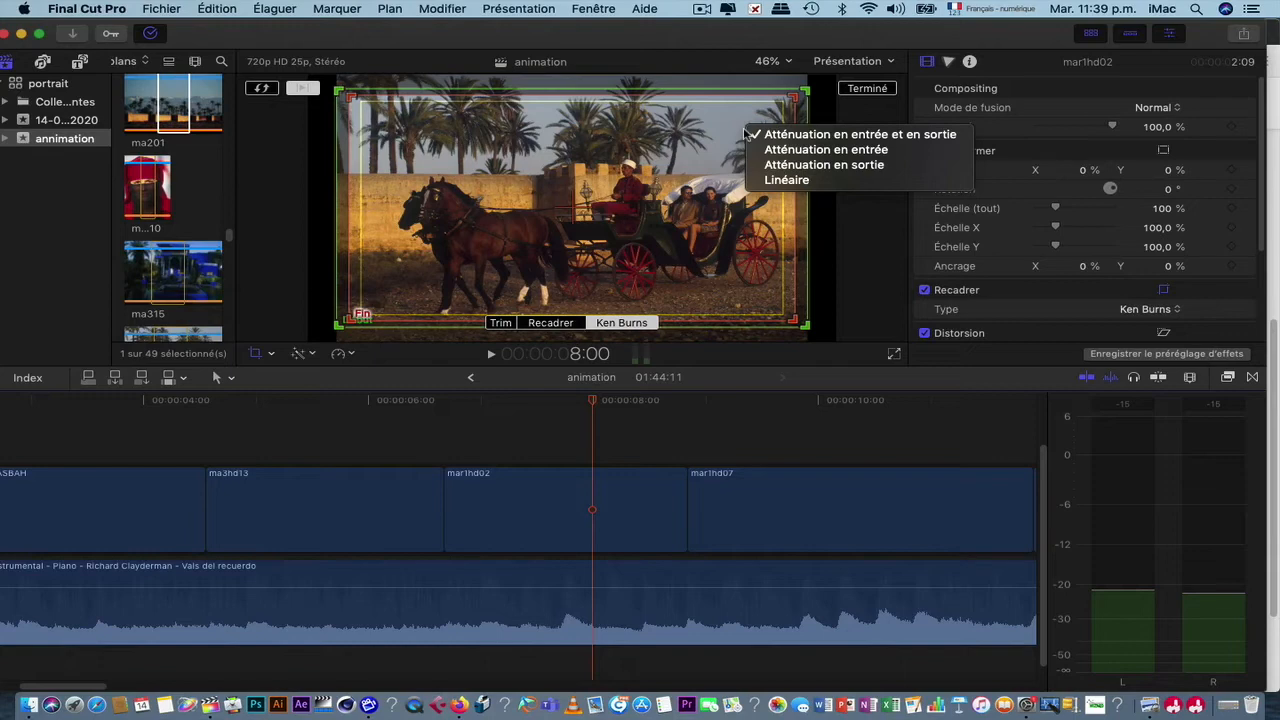
pyautogui.click(786, 180)
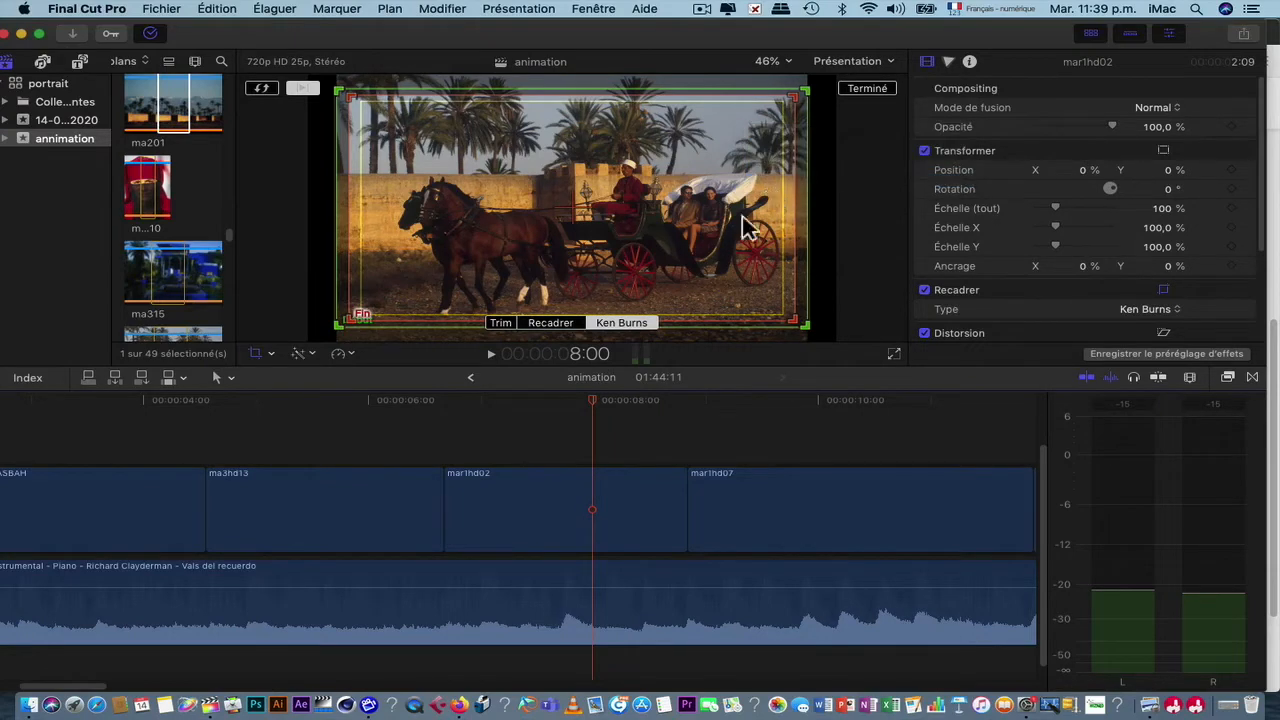
pyautogui.press('Up')
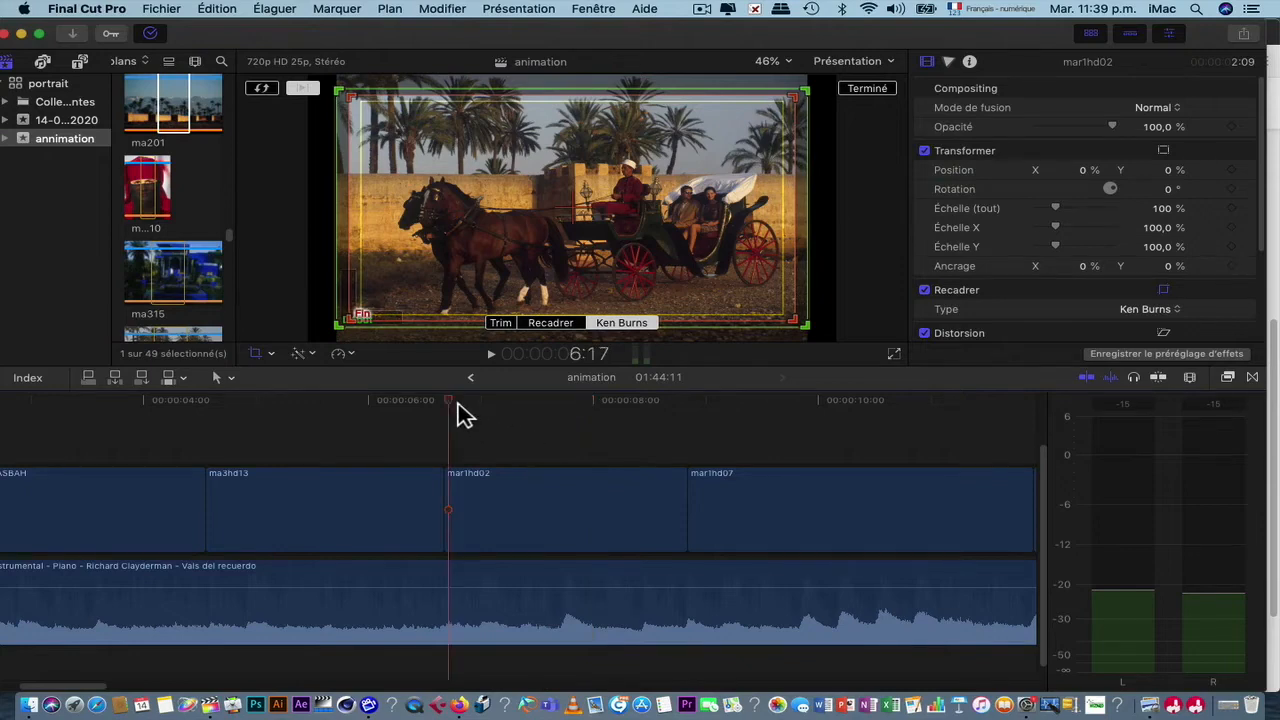
pyautogui.press('space')
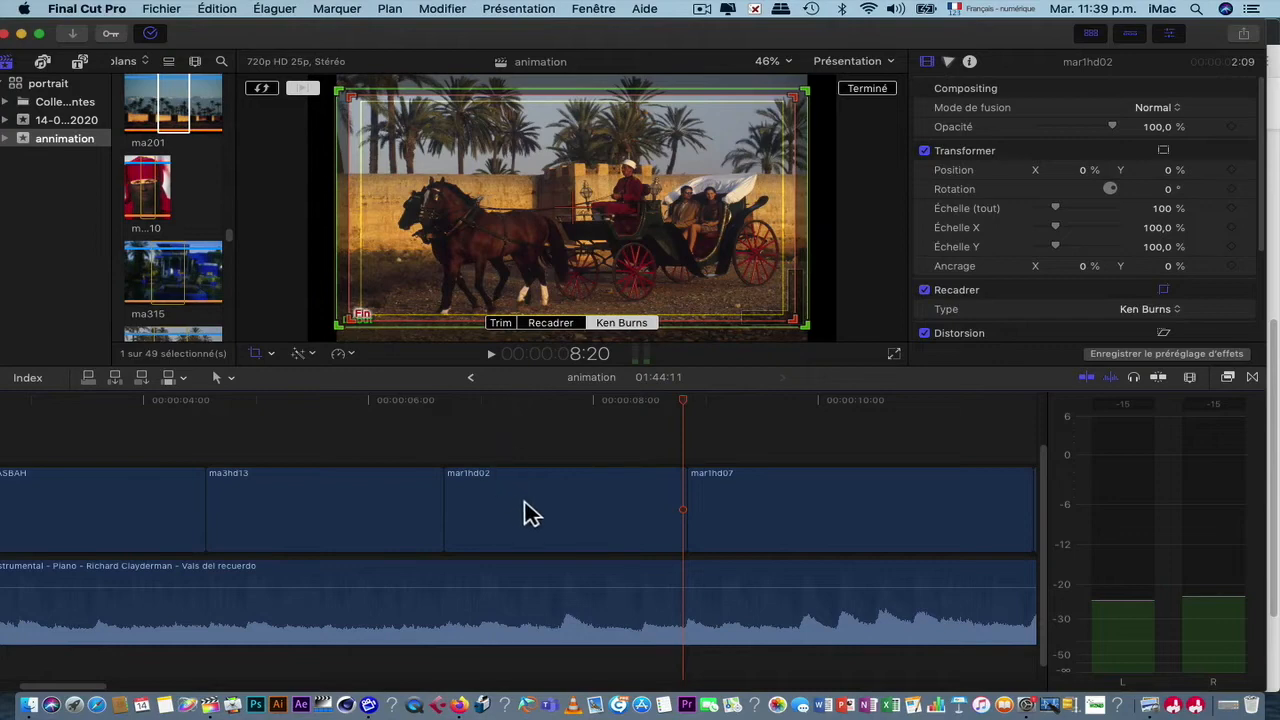
# Step: Set the Ken Burns easing of mar1hd02 back to Atténuation en entrée et en sortie and replay the photo
pyautogui.rightClick(641, 247)
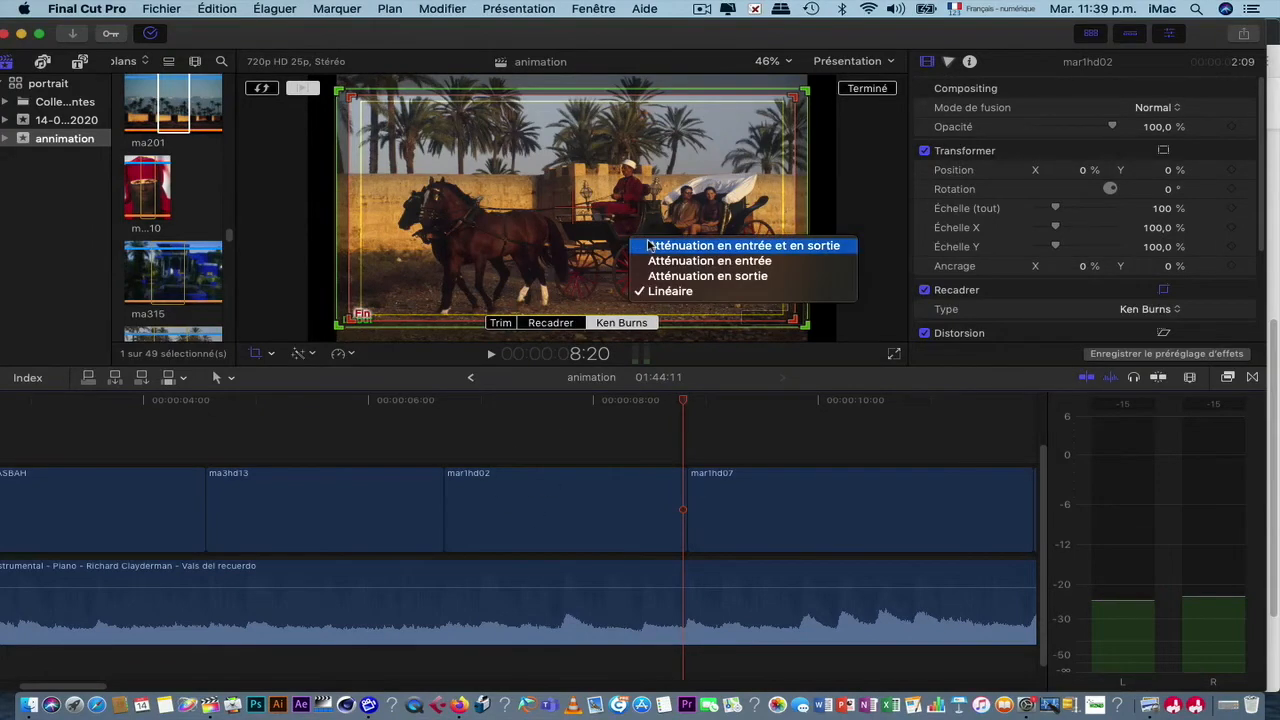
pyautogui.click(648, 245)
pyautogui.click(449, 415)
pyautogui.press('space')
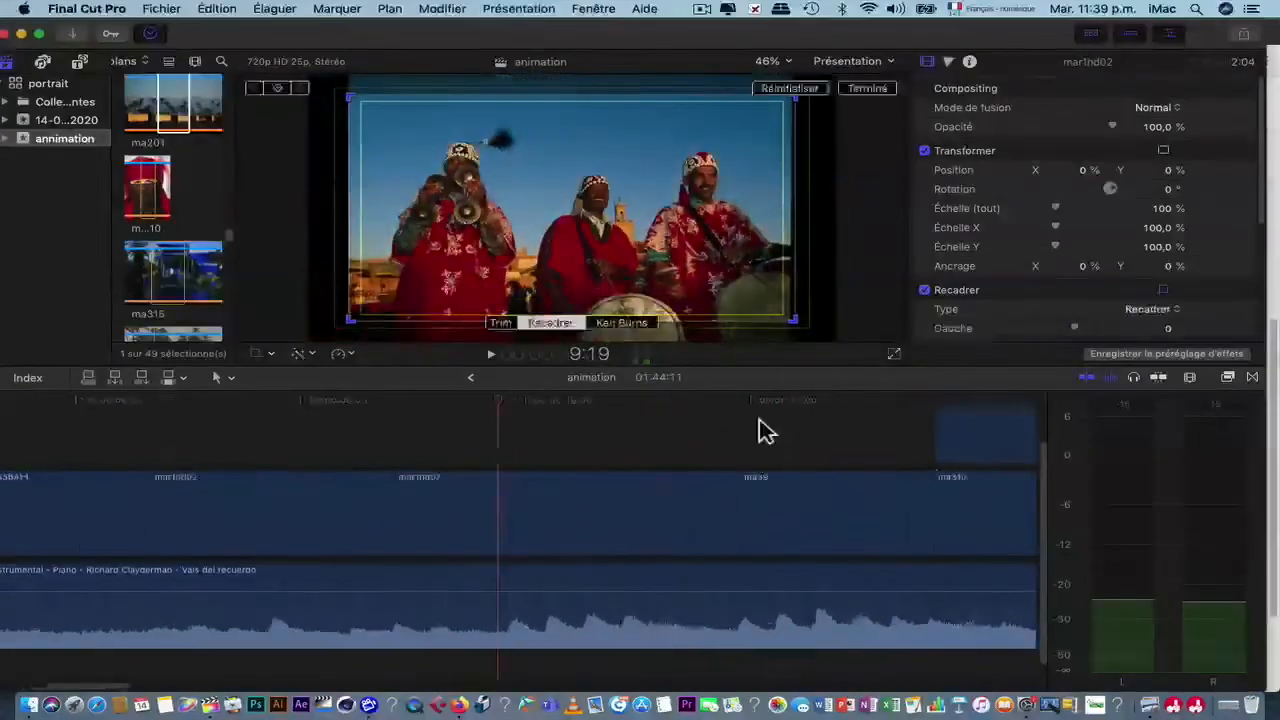
# Step: Apply the Ken Burns effect to mar1hd07 with the end frame just inside the start frame and preview the zoom
pyautogui.click(563, 506)
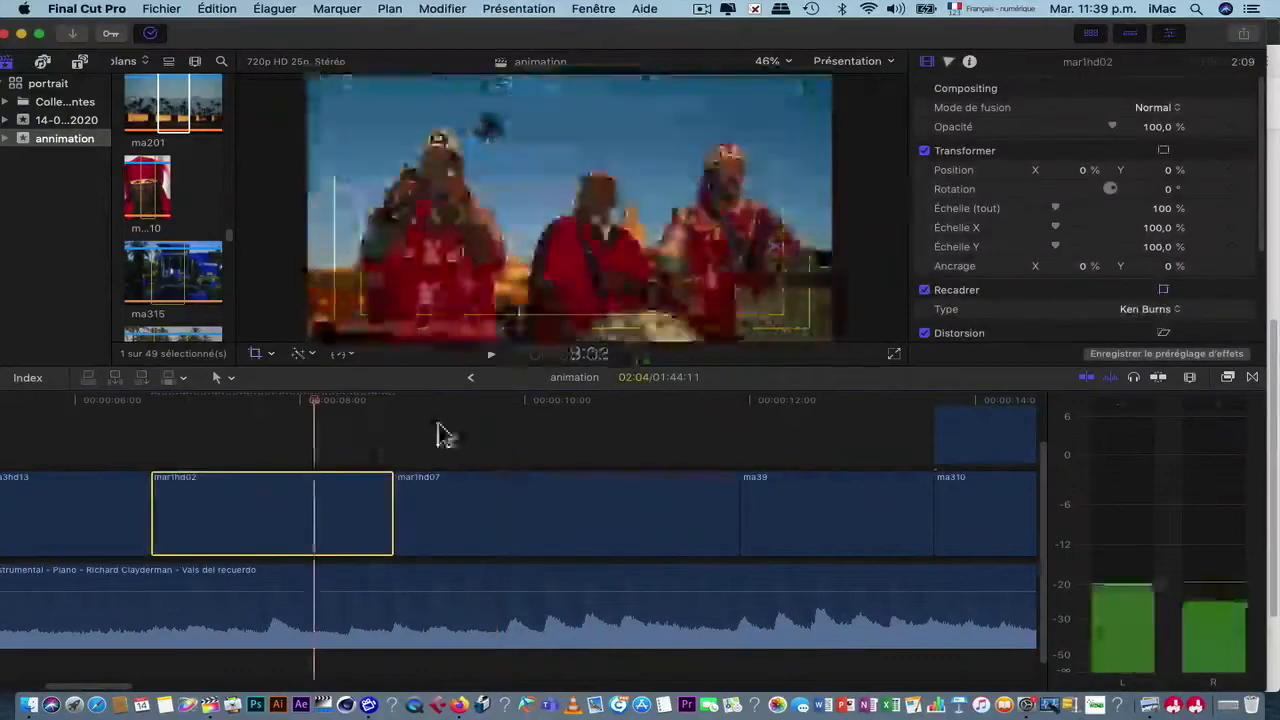
pyautogui.click(443, 510)
pyautogui.click(266, 89)
pyautogui.moveTo(762, 114); pyautogui.dragTo(762, 131)
pyautogui.click(421, 405)
pyautogui.press('space')
pyautogui.hscroll(3, 440, 415)
pyautogui.press('space')
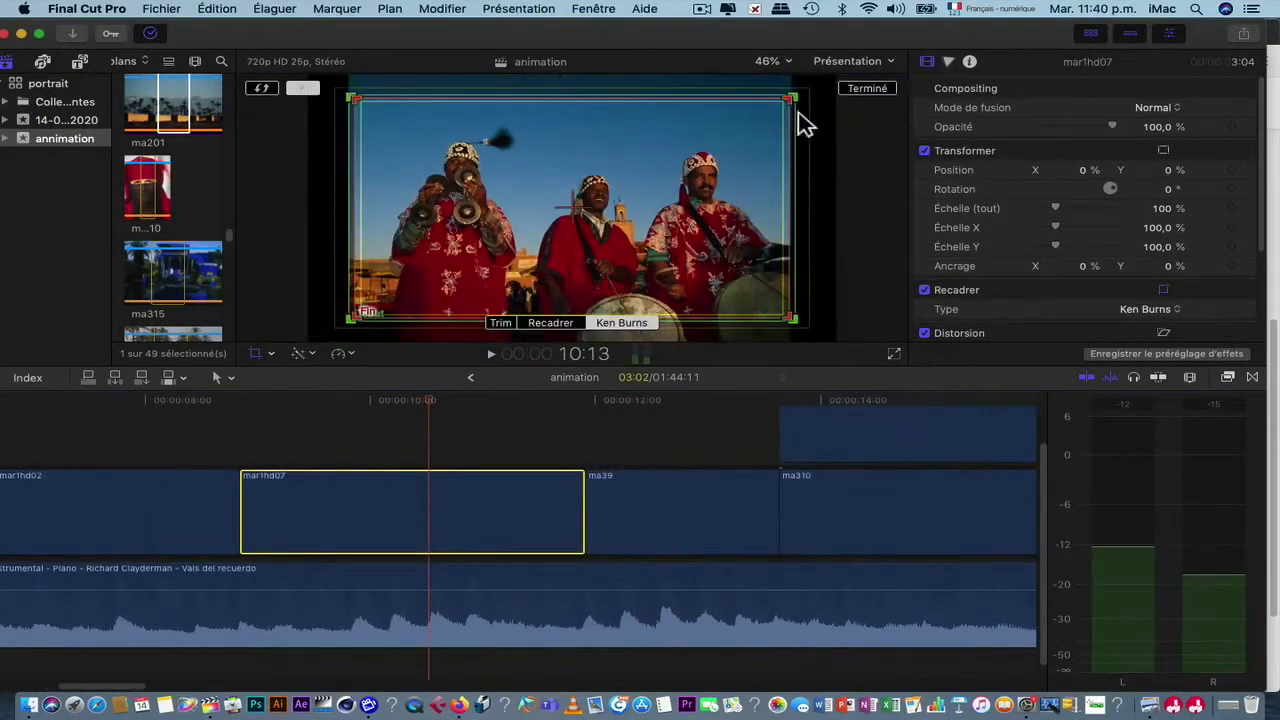
# Step: Fine-tune the corner of mar1hd07's Ken Burns end frame and replay the photo from its beginning
pyautogui.moveTo(797, 120); pyautogui.dragTo(797, 114)
pyautogui.click(286, 409)
pyautogui.press('space')
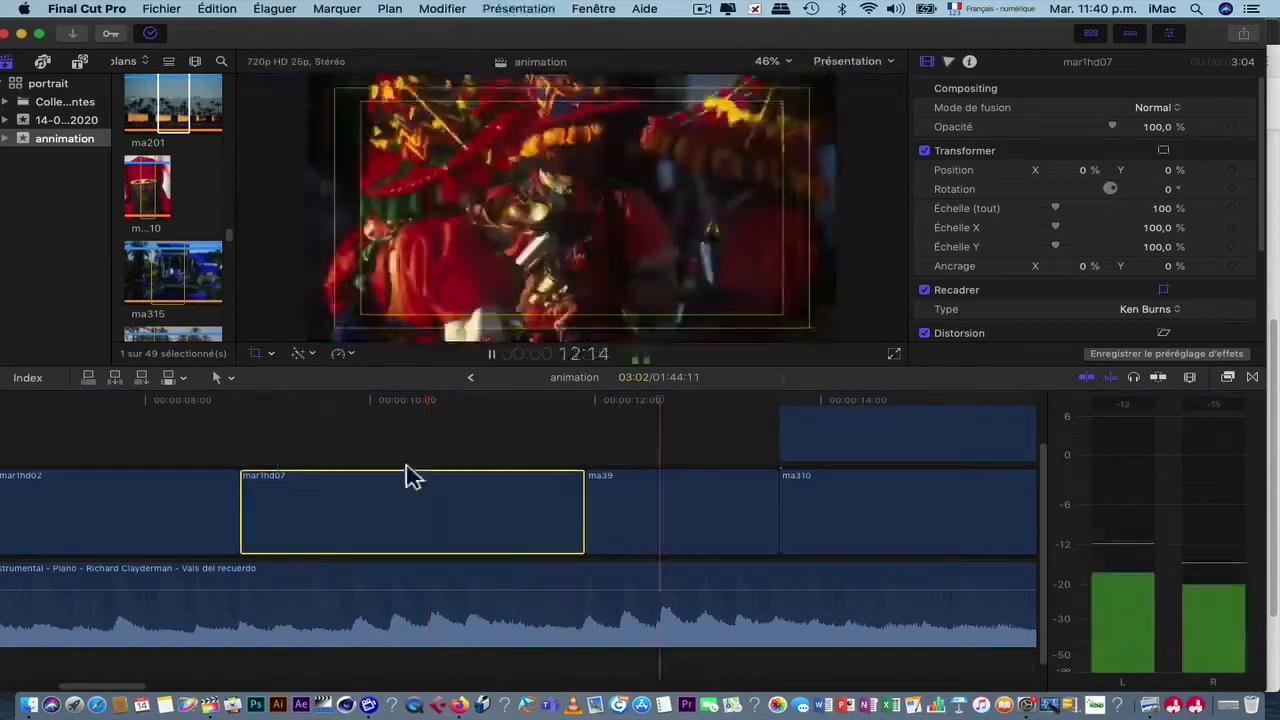
pyautogui.press('space')
# Step: Apply the Ken Burns effect to ma39, try the swapped frames and restore the larger frame as the start
pyautogui.hscroll(5, 286, 429)
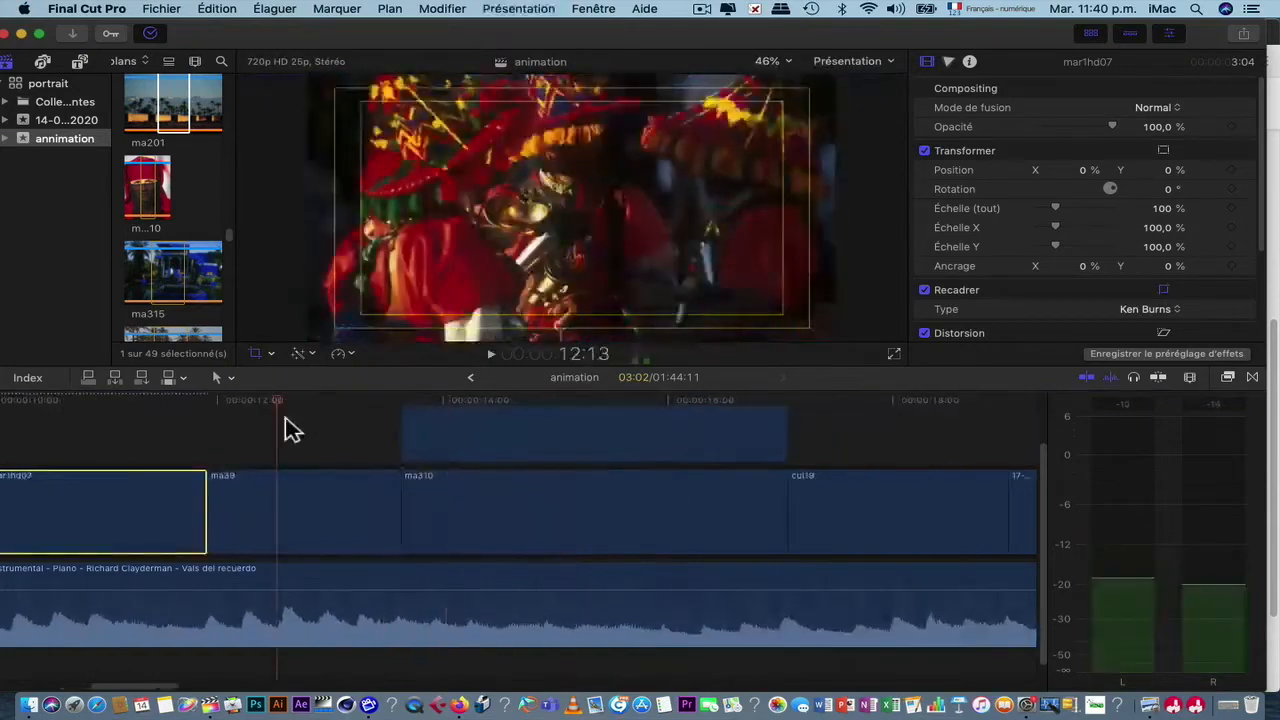
pyautogui.click(300, 500)
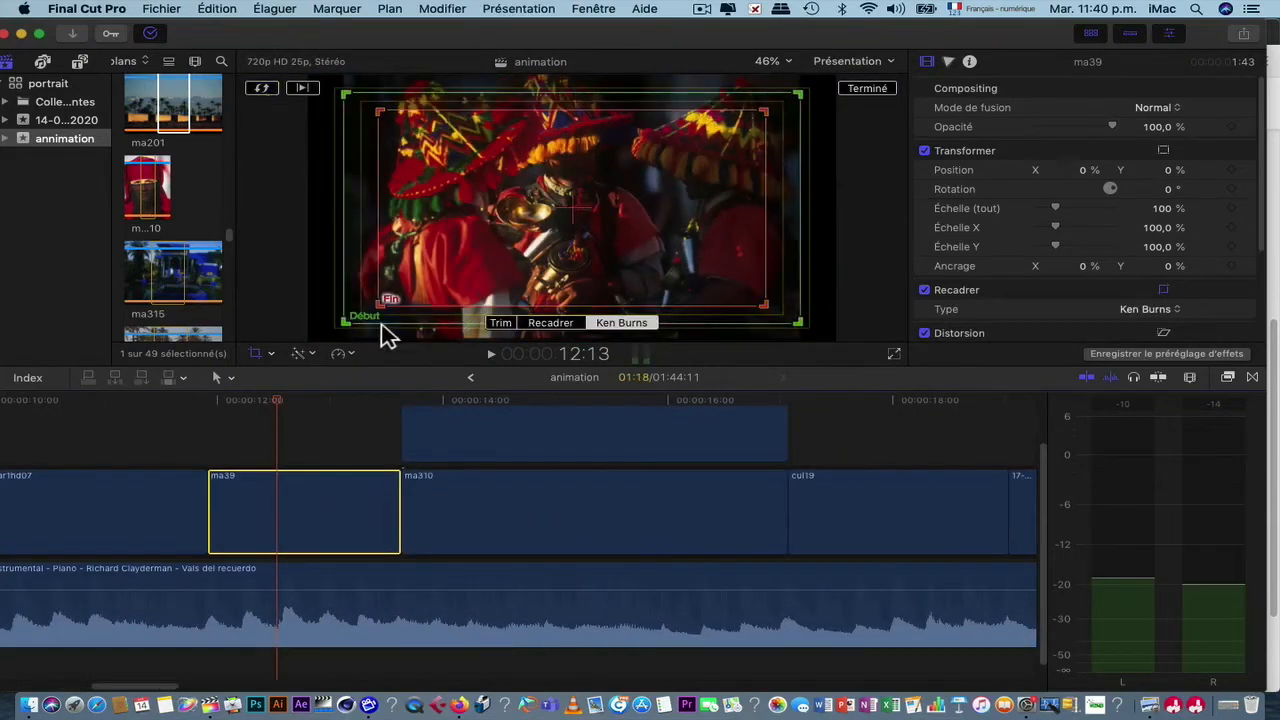
pyautogui.click(266, 91)
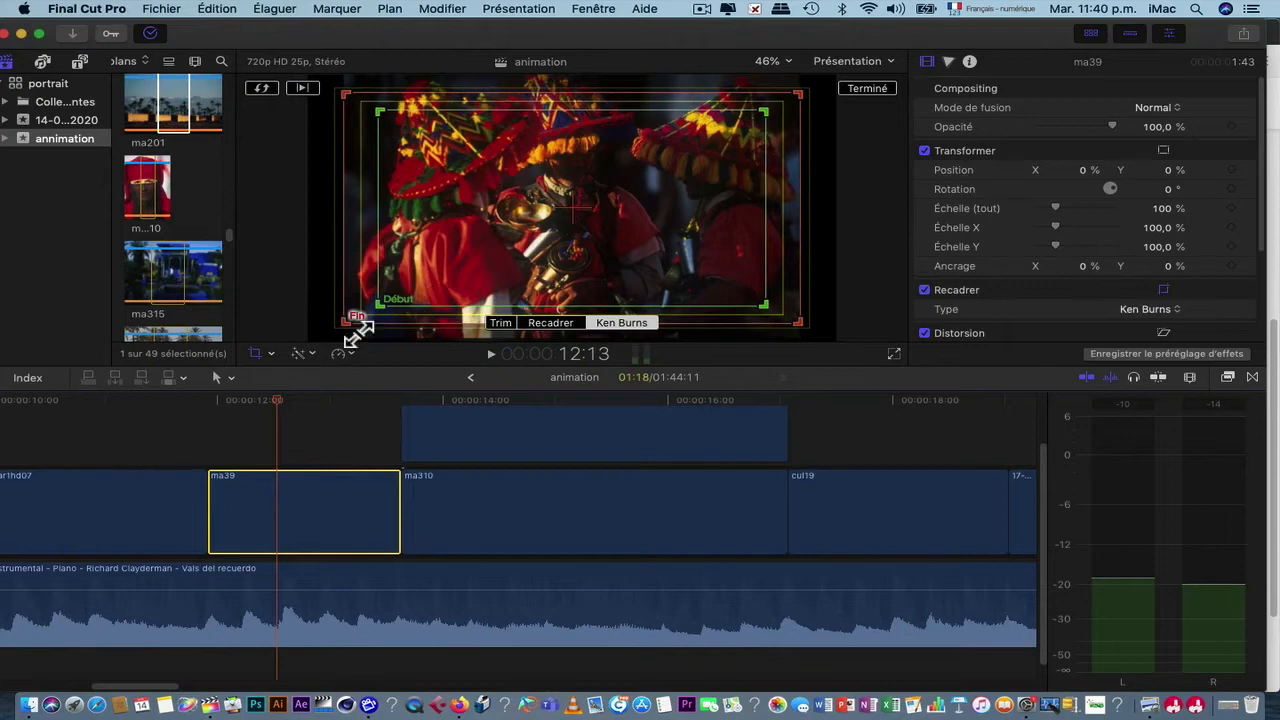
pyautogui.click(262, 89)
# Step: Enlarge the Ken Burns end frame of ma39 toward the start frame, finish the edit and preview the zoom
pyautogui.rightClick(770, 107)
pyautogui.click(770, 107)
pyautogui.moveTo(768, 110); pyautogui.dragTo(790, 108)
pyautogui.click(867, 89)
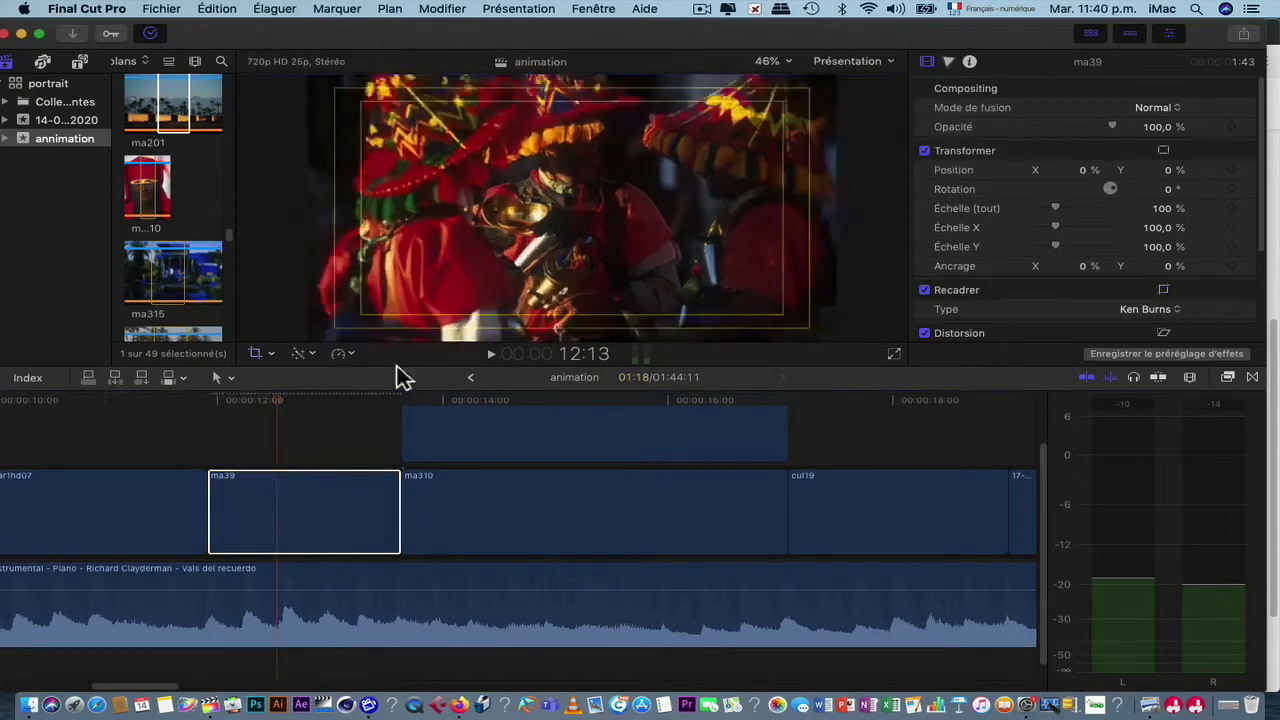
pyautogui.click(224, 404)
pyautogui.press('space')
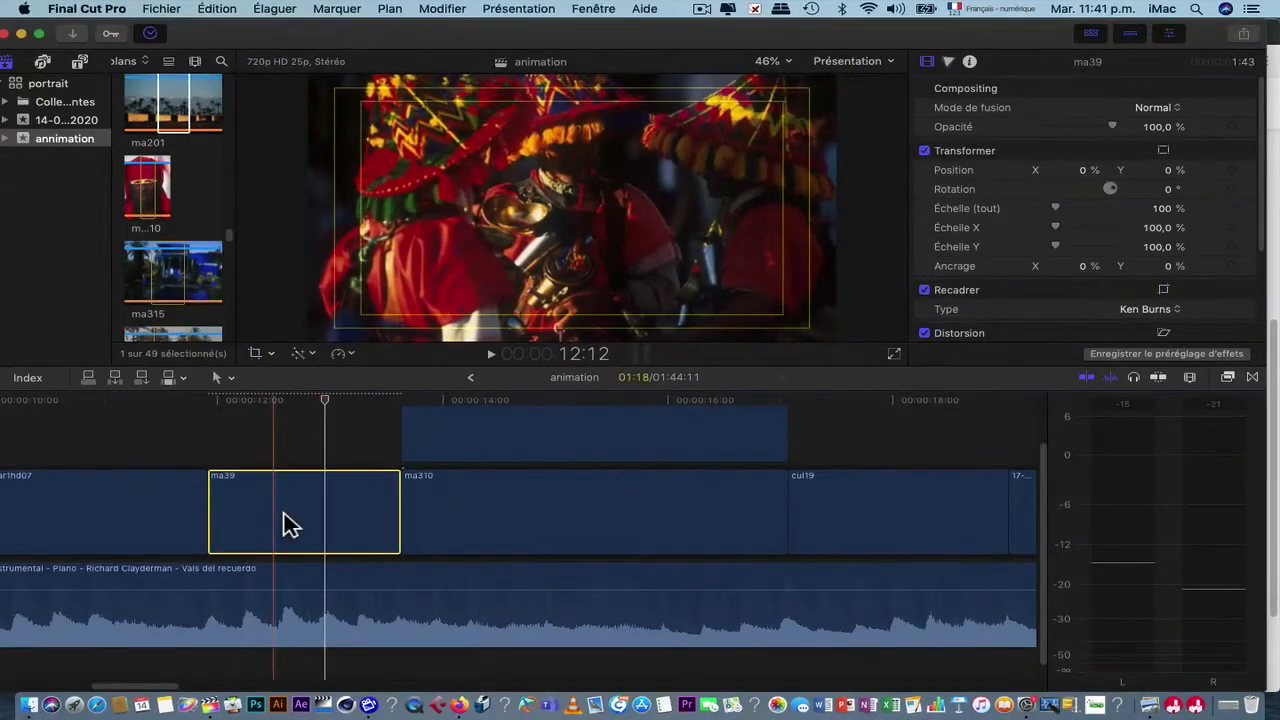
# Step: Replay ma39, adjust the corner of its Ken Burns frame so start and end nearly match, and preview the softer zoom
pyautogui.moveTo(328, 402); pyautogui.dragTo(266, 408)
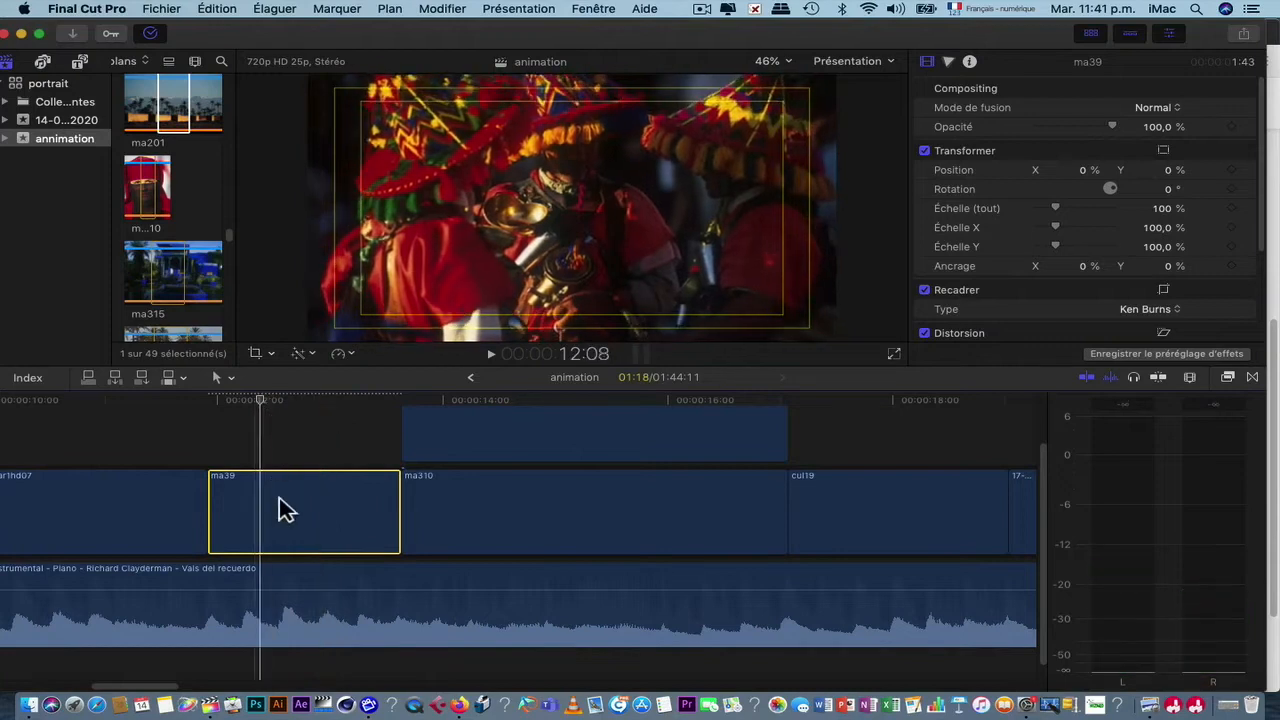
pyautogui.press('space')
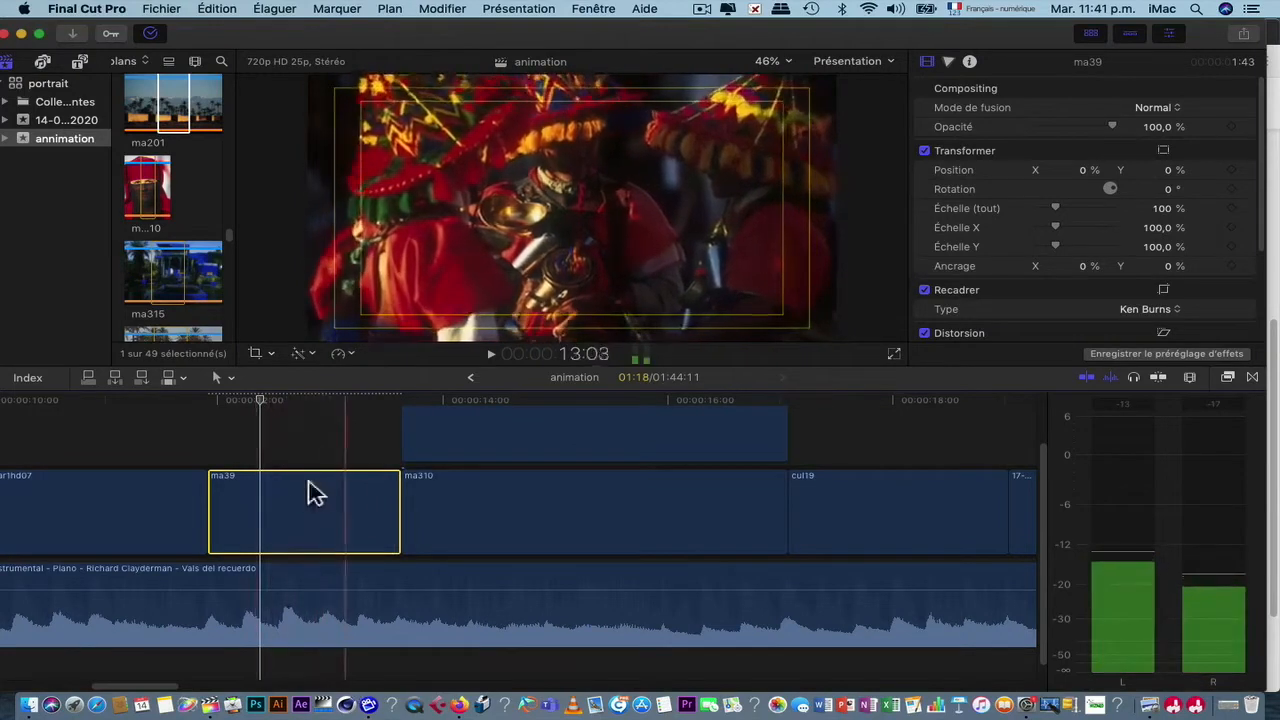
pyautogui.press('space')
pyautogui.click(267, 360)
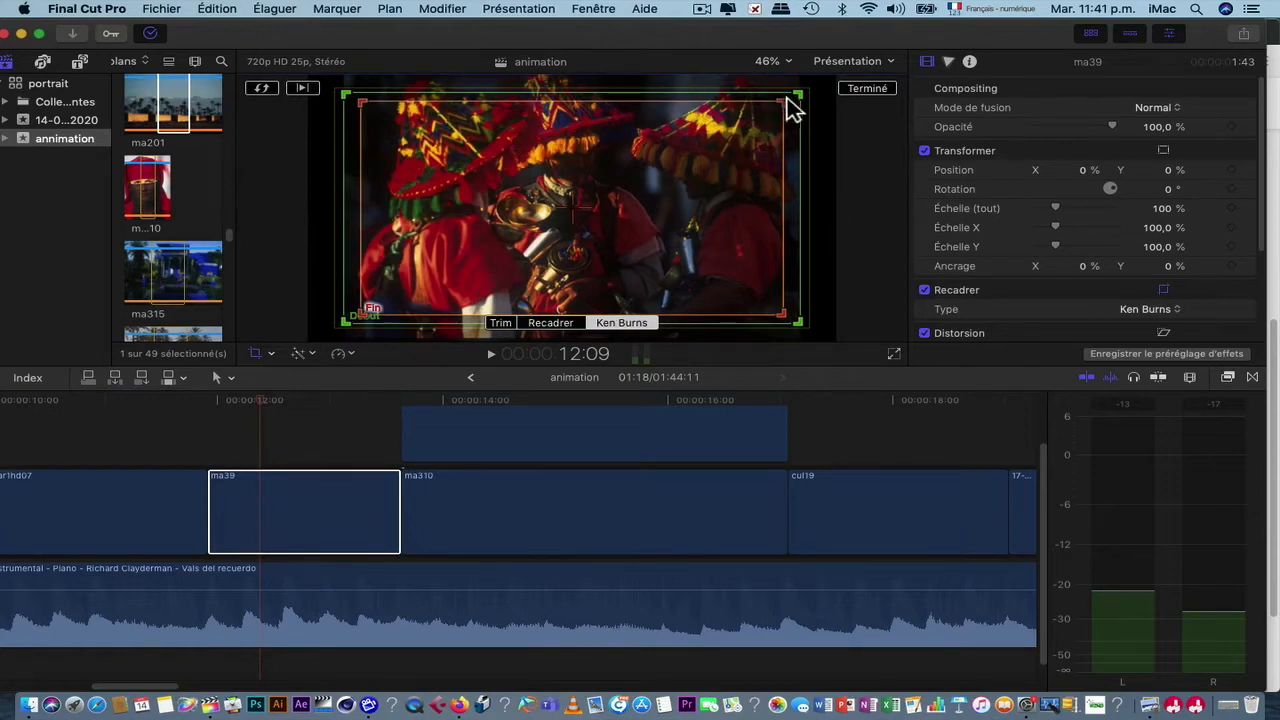
pyautogui.moveTo(797, 115); pyautogui.dragTo(809, 110)
pyautogui.press('/')
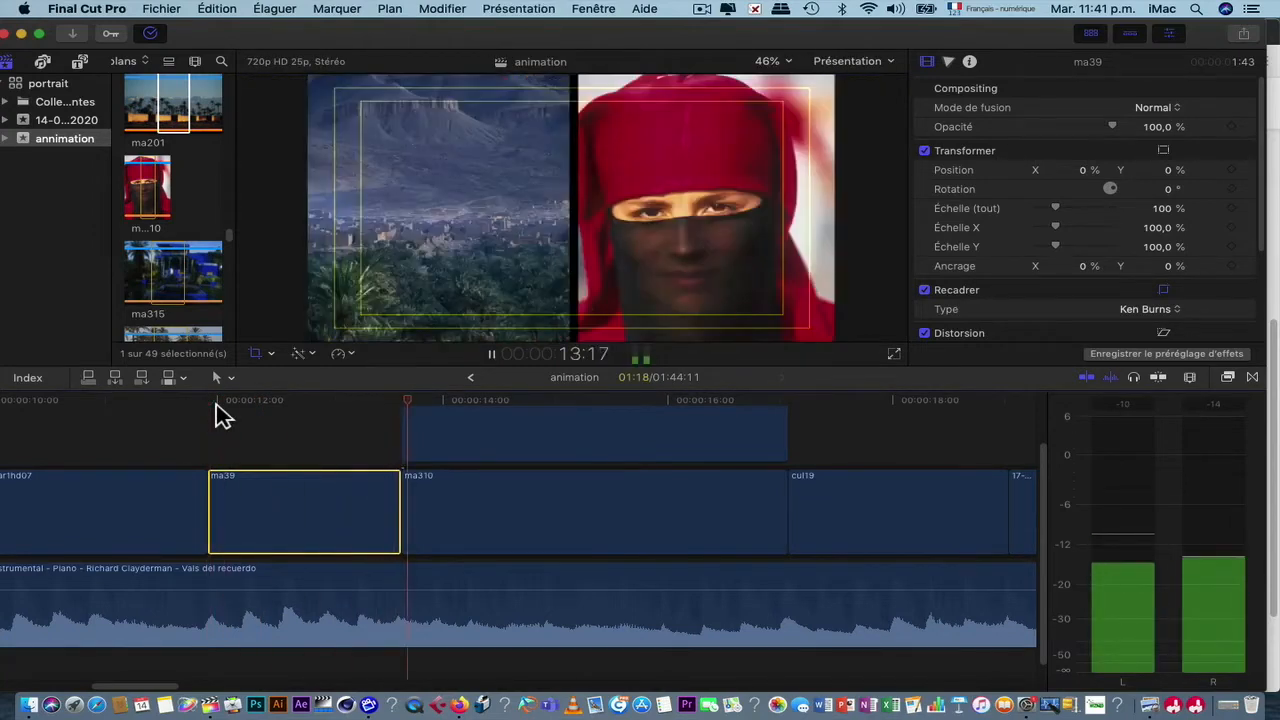
pyautogui.press('space')
# Step: Reselect ma39, finish its Ken Burns edit and check playback into the split-screen photos
pyautogui.click(520, 432)
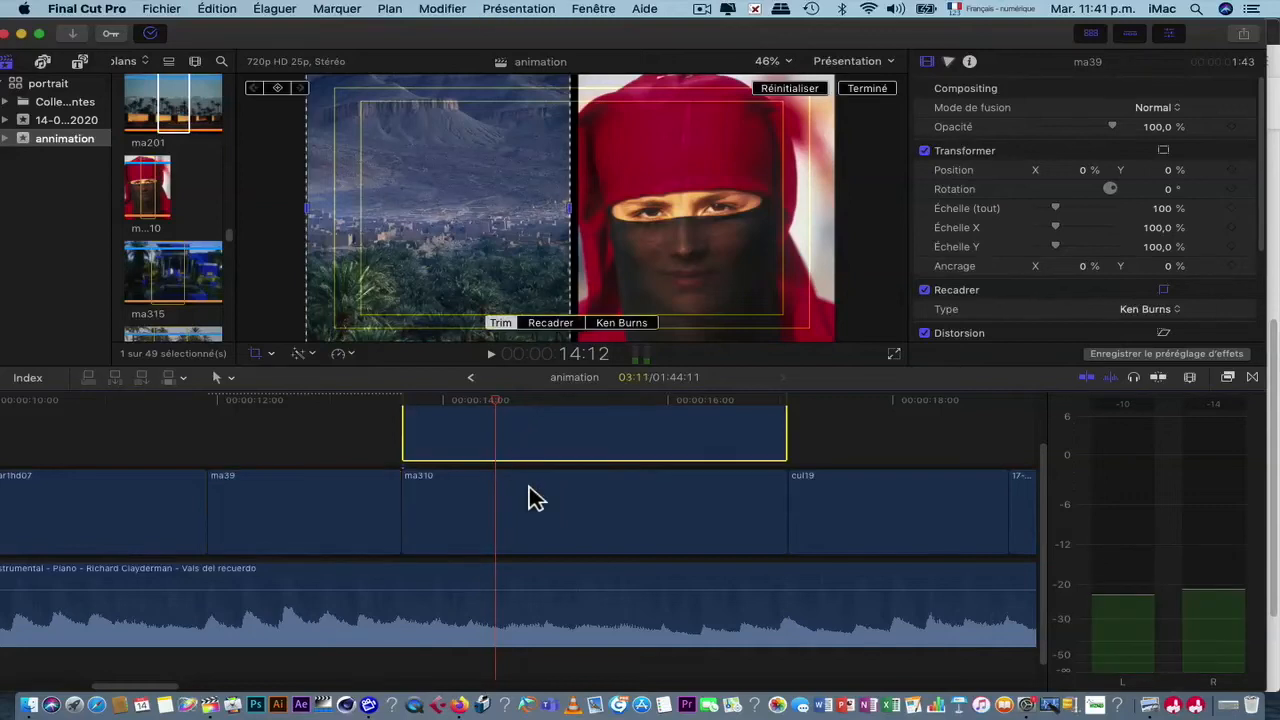
pyautogui.click(316, 400)
pyautogui.click(292, 550)
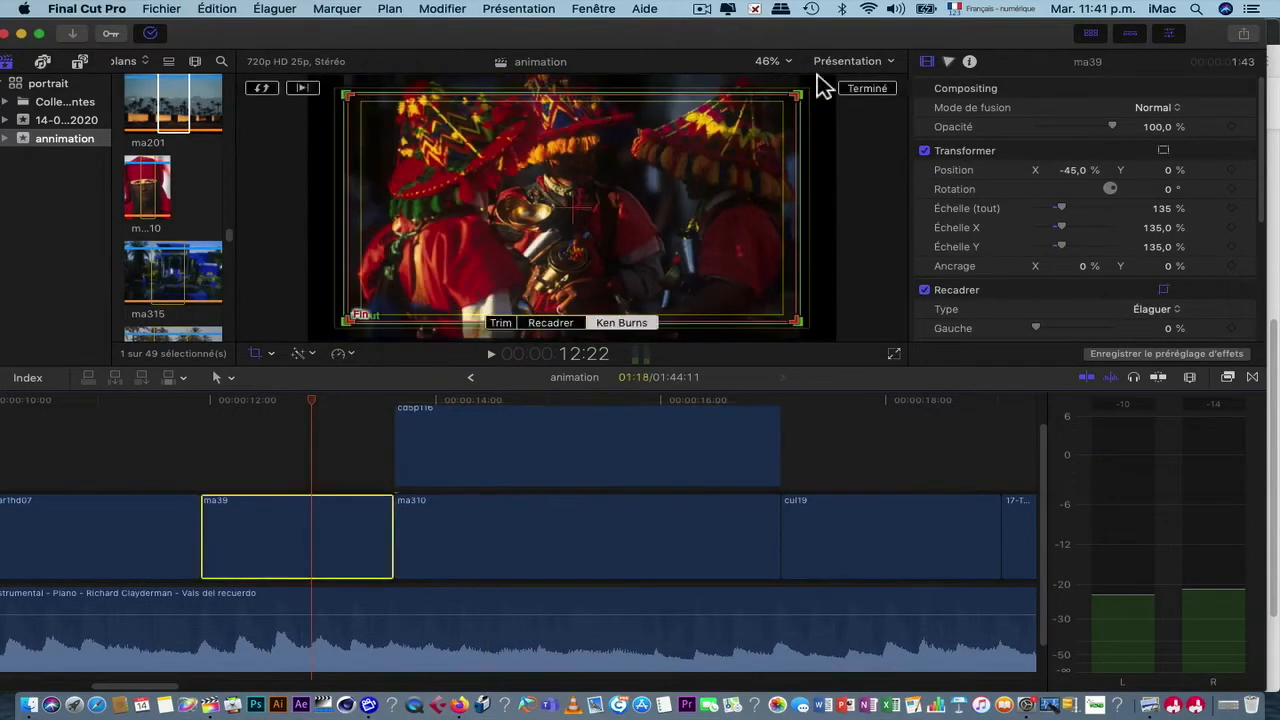
pyautogui.click(865, 88)
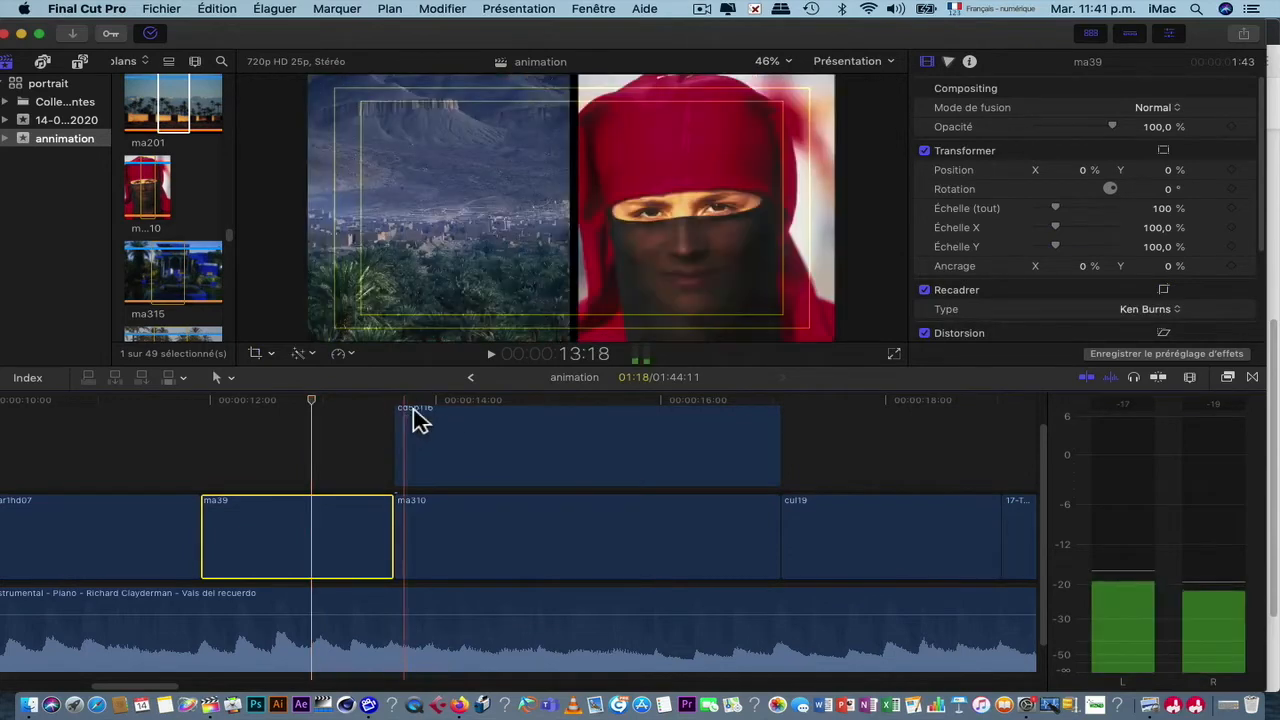
pyautogui.press('space')
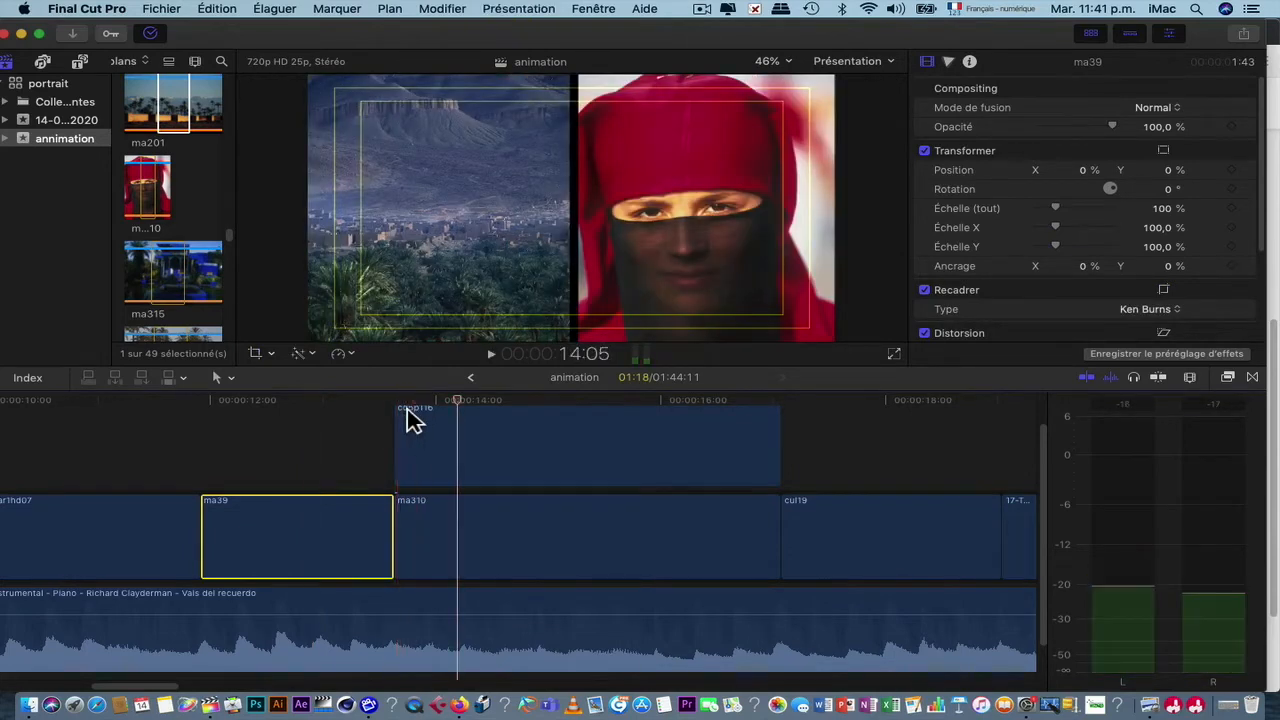
# Step: Select ma310 in the timeline and browse the Mouvements category of the installed transitions
pyautogui.click(194, 188)
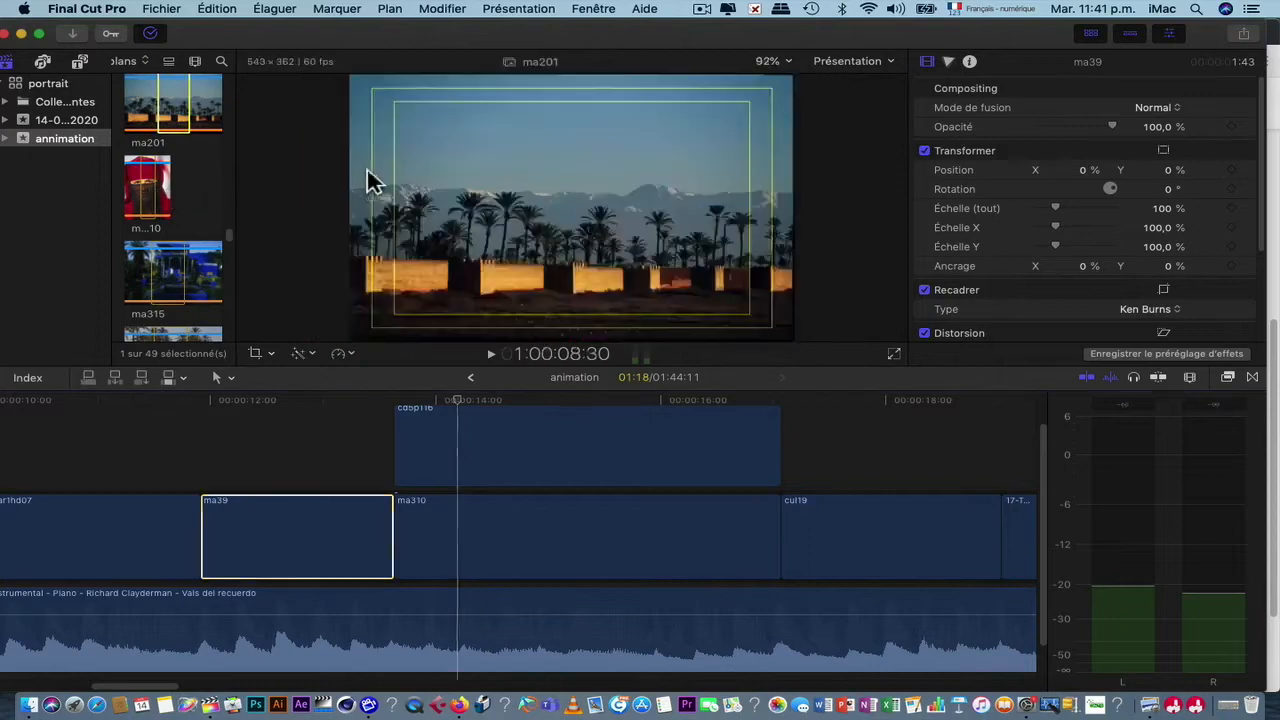
pyautogui.click(466, 407)
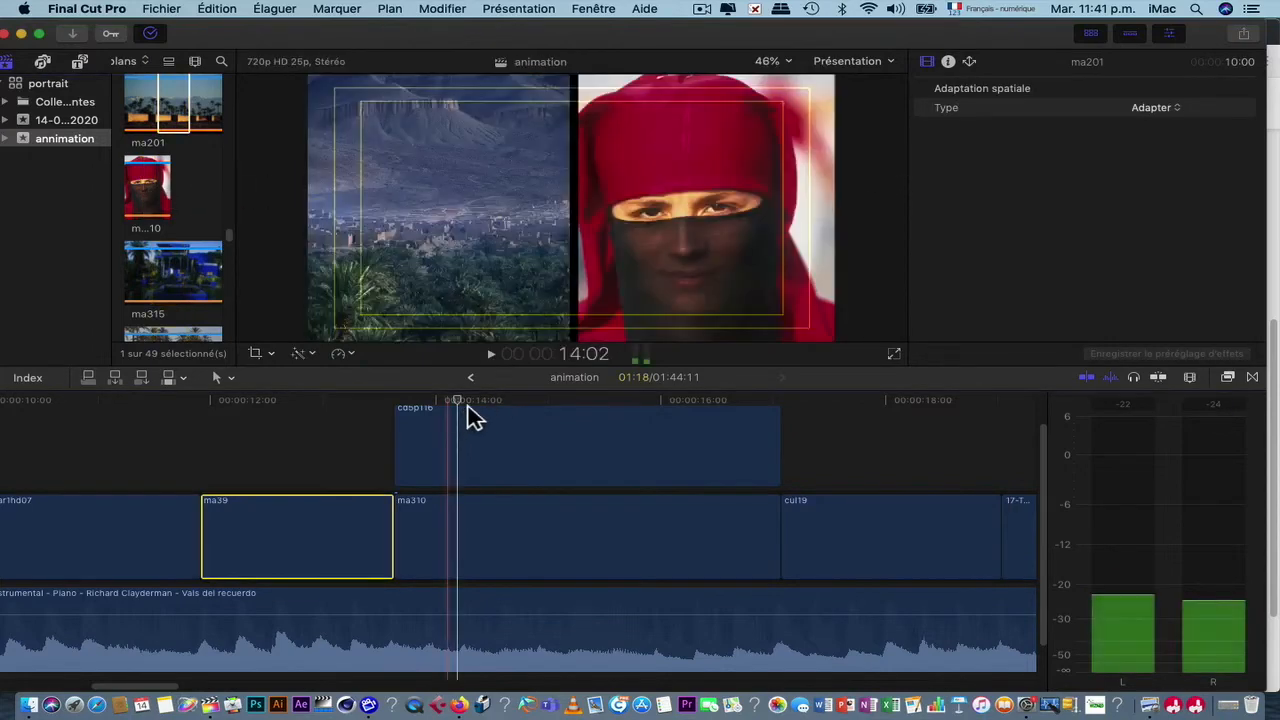
pyautogui.click(458, 518)
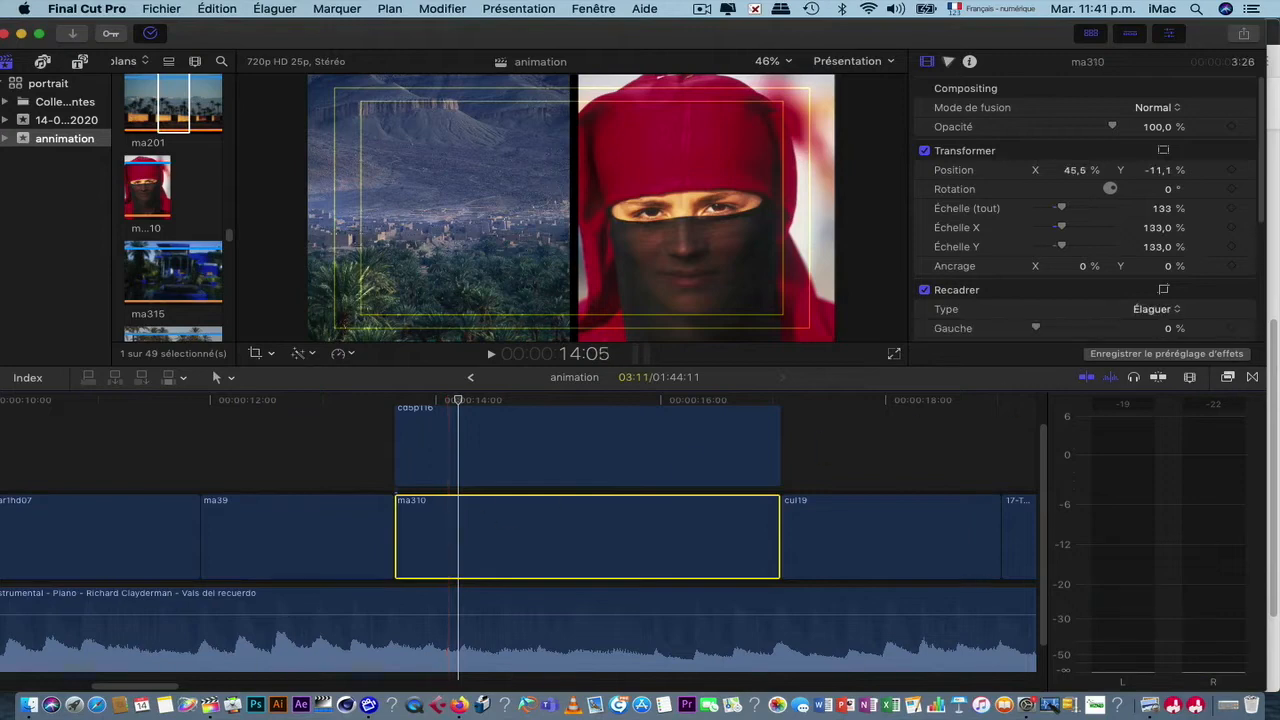
pyautogui.click(1256, 378)
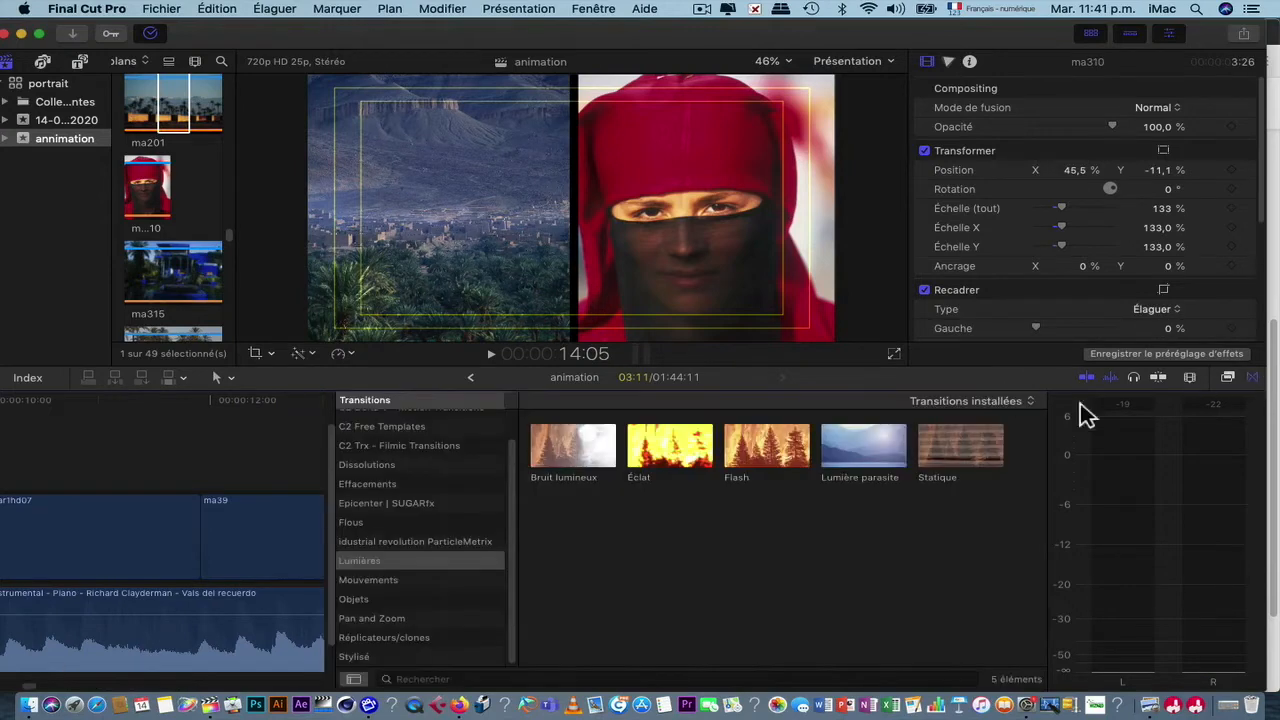
pyautogui.hscroll(10, 247, 474)
pyautogui.hscroll(-5, 247, 474)
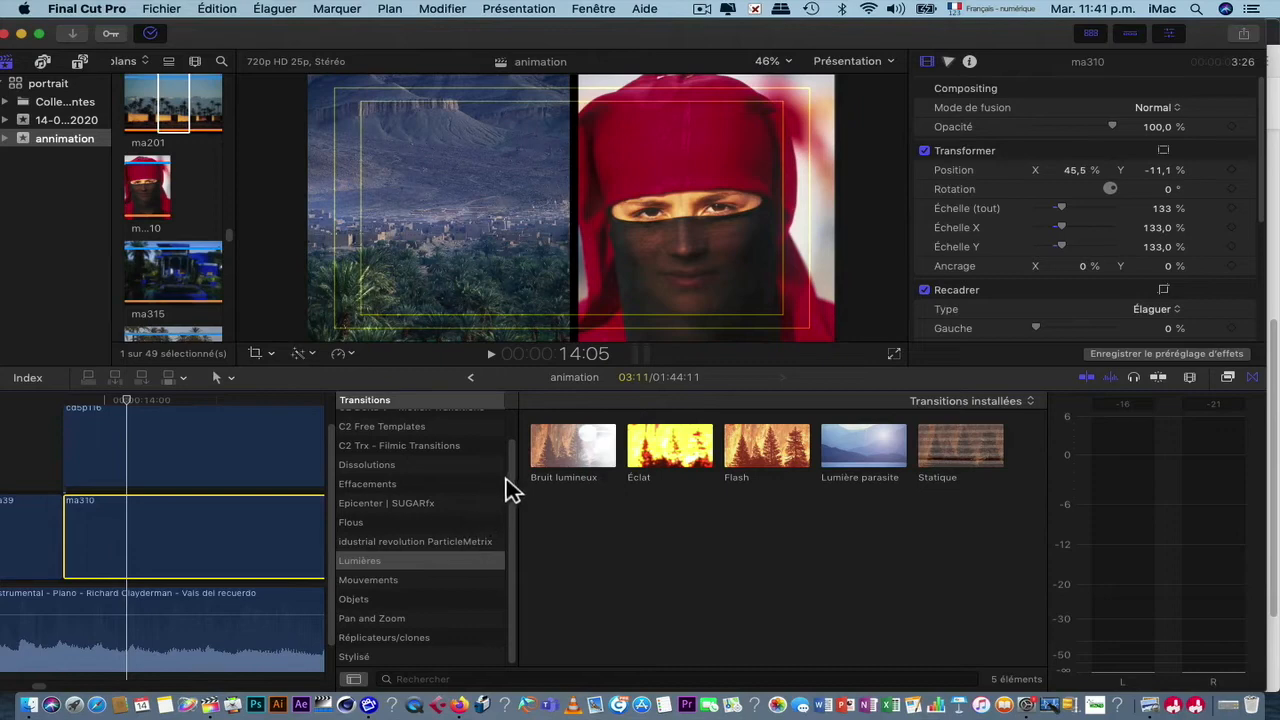
pyautogui.click(408, 582)
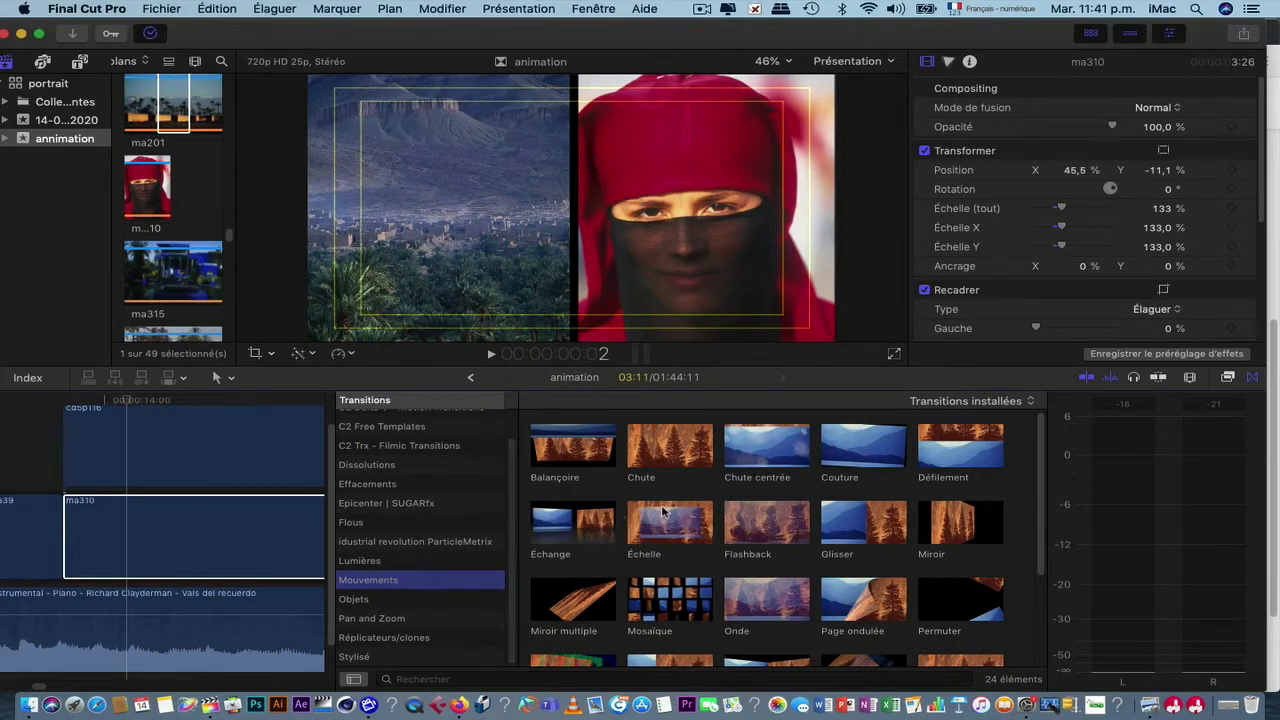
pyautogui.scroll(-2, 729, 530)
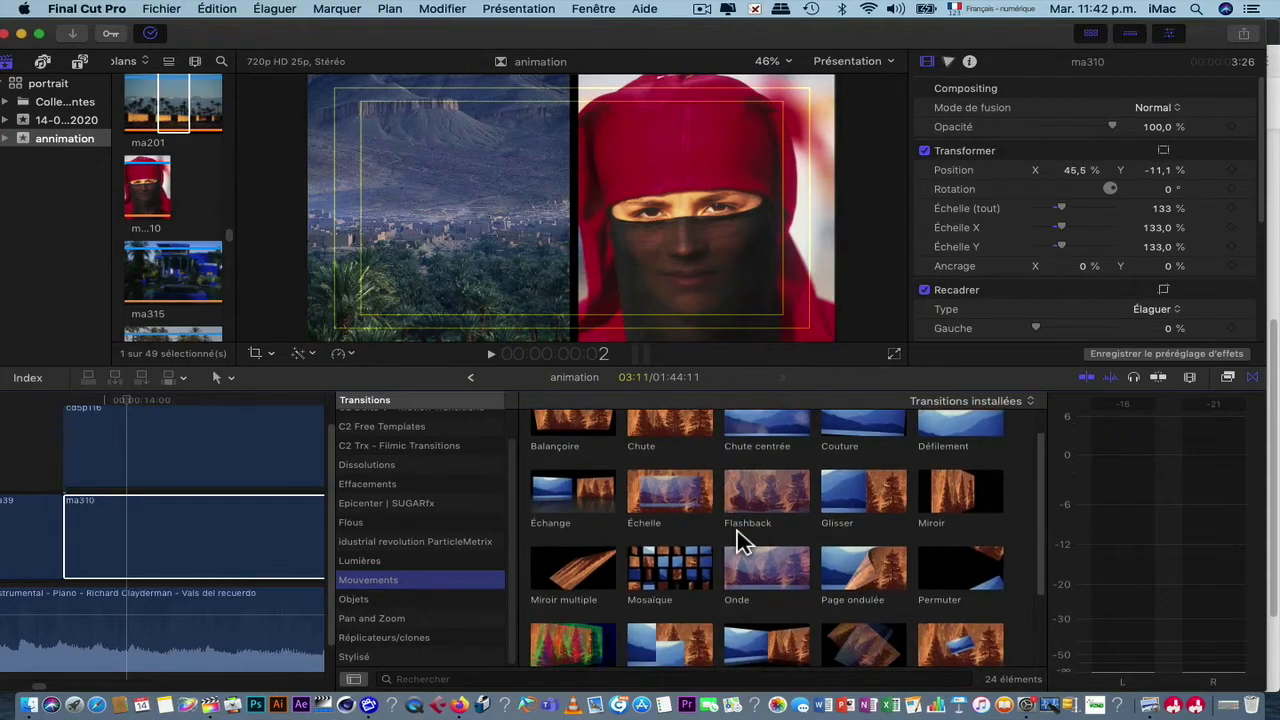
pyautogui.scroll(-3, 737, 540)
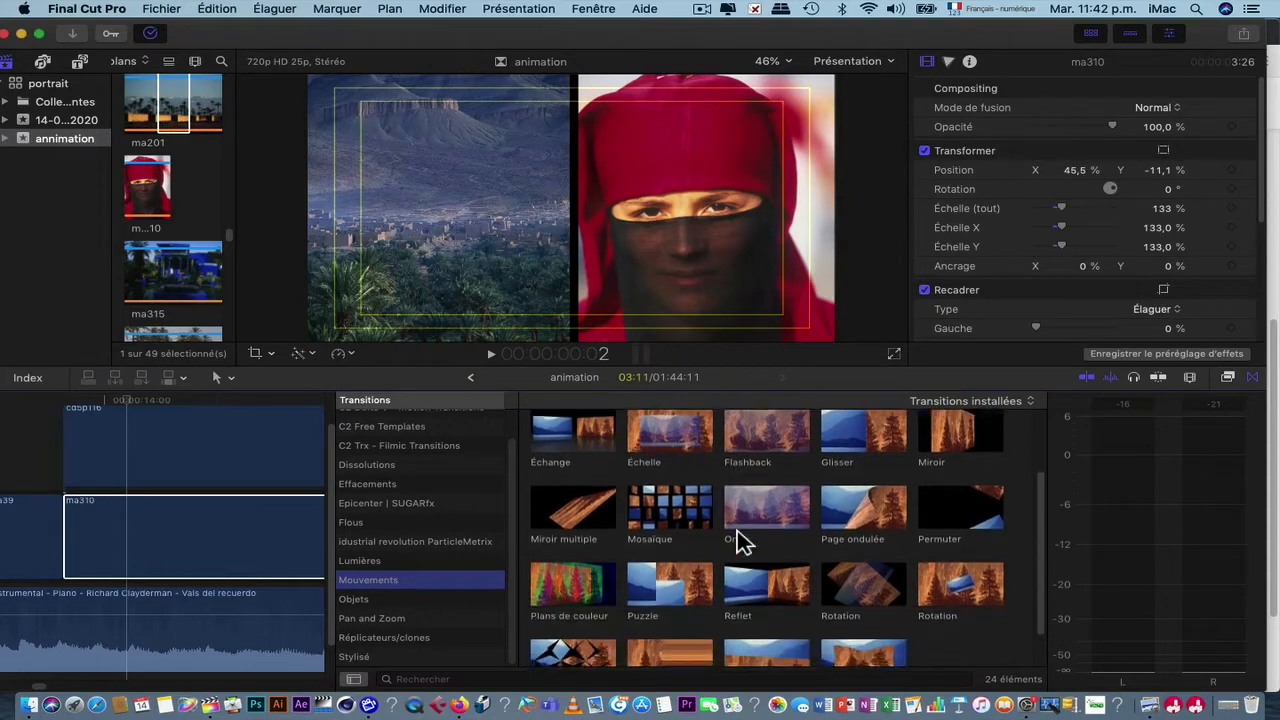
pyautogui.scroll(-2, 739, 541)
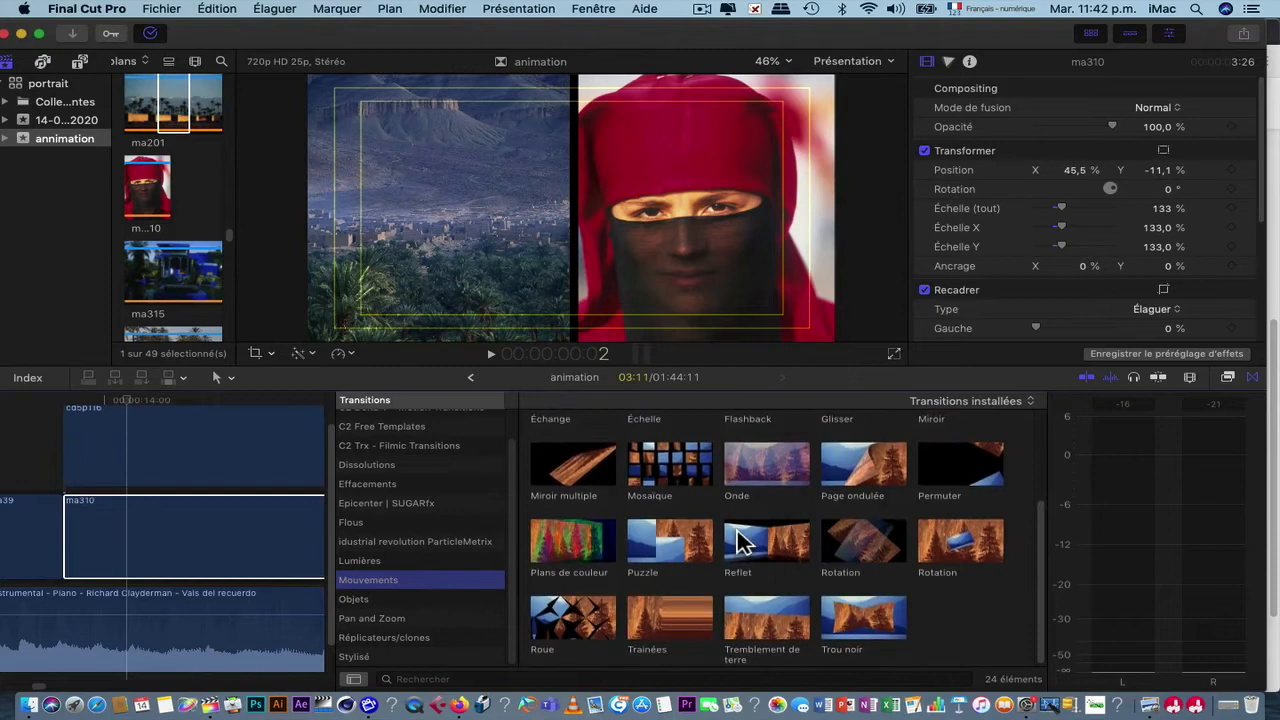
pyautogui.scroll(2, 739, 541)
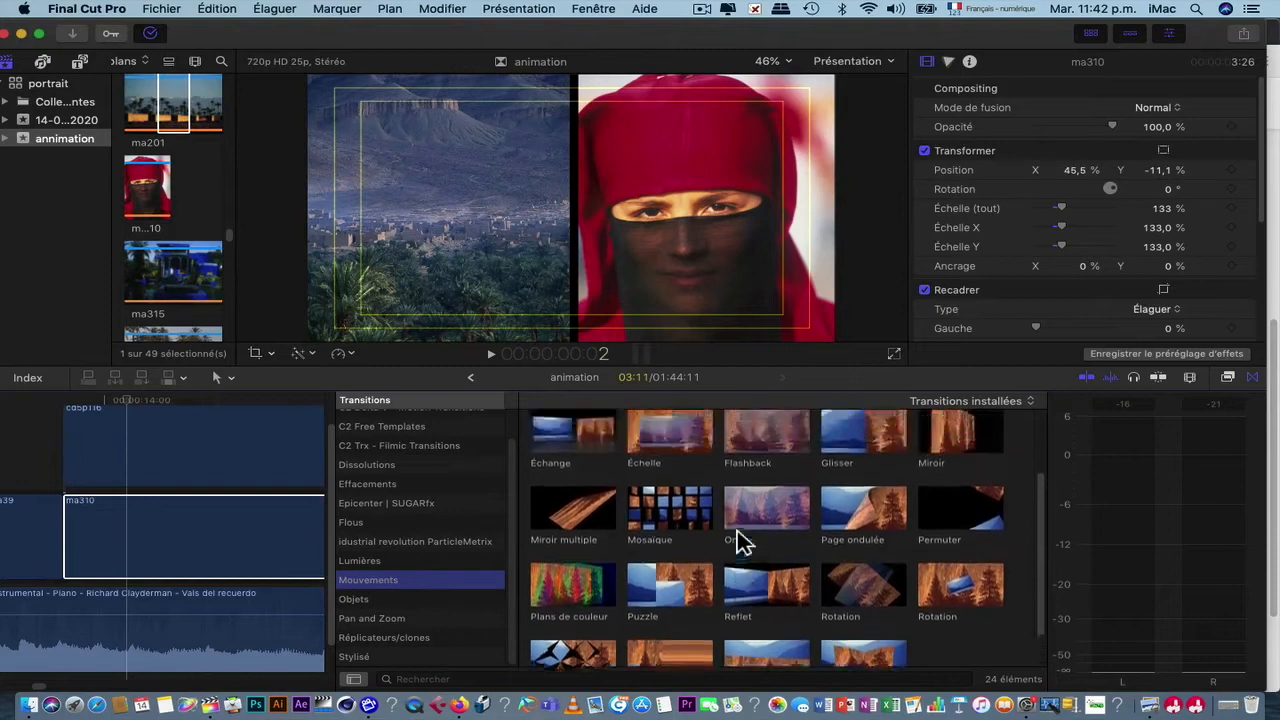
# Step: Try to add the Glisser transition to the start of ma310 and close the transitions browser
pyautogui.click(868, 455)
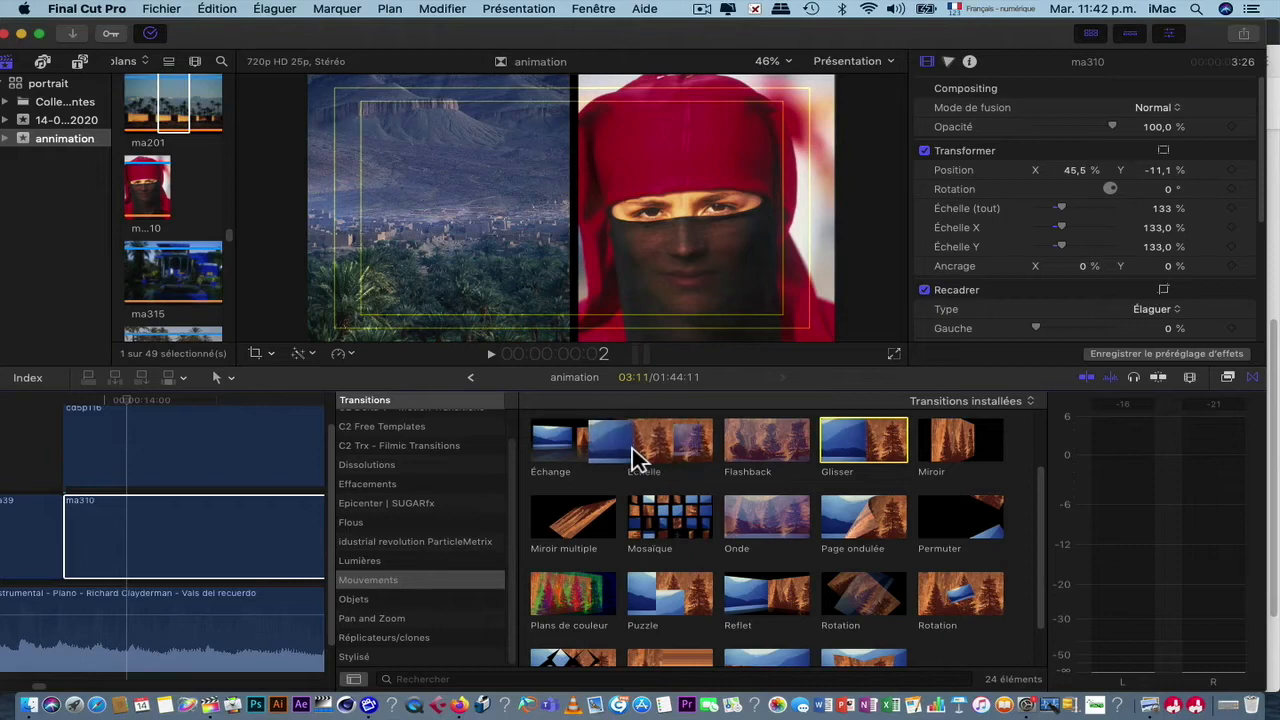
pyautogui.click(110, 536)
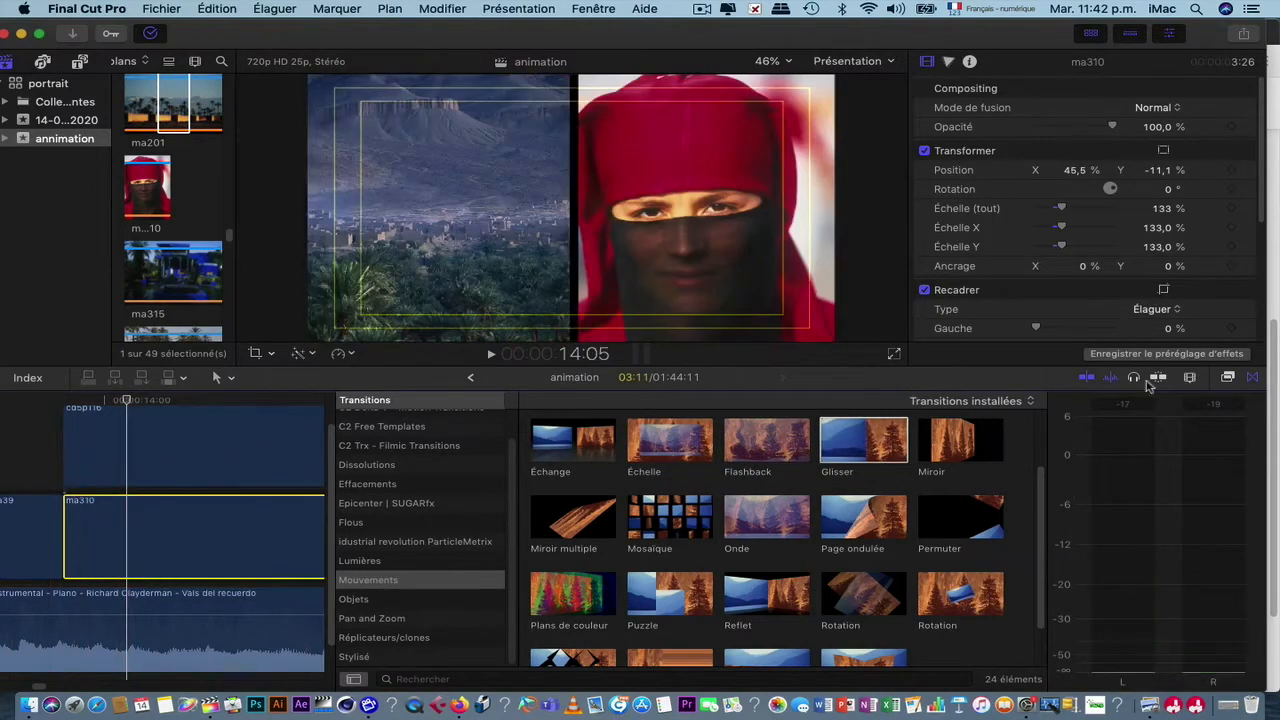
pyautogui.click(1252, 377)
# Step: Lift ma310 out of the primary storyline so it becomes a connected clip
pyautogui.hscroll(-5, 190, 470)
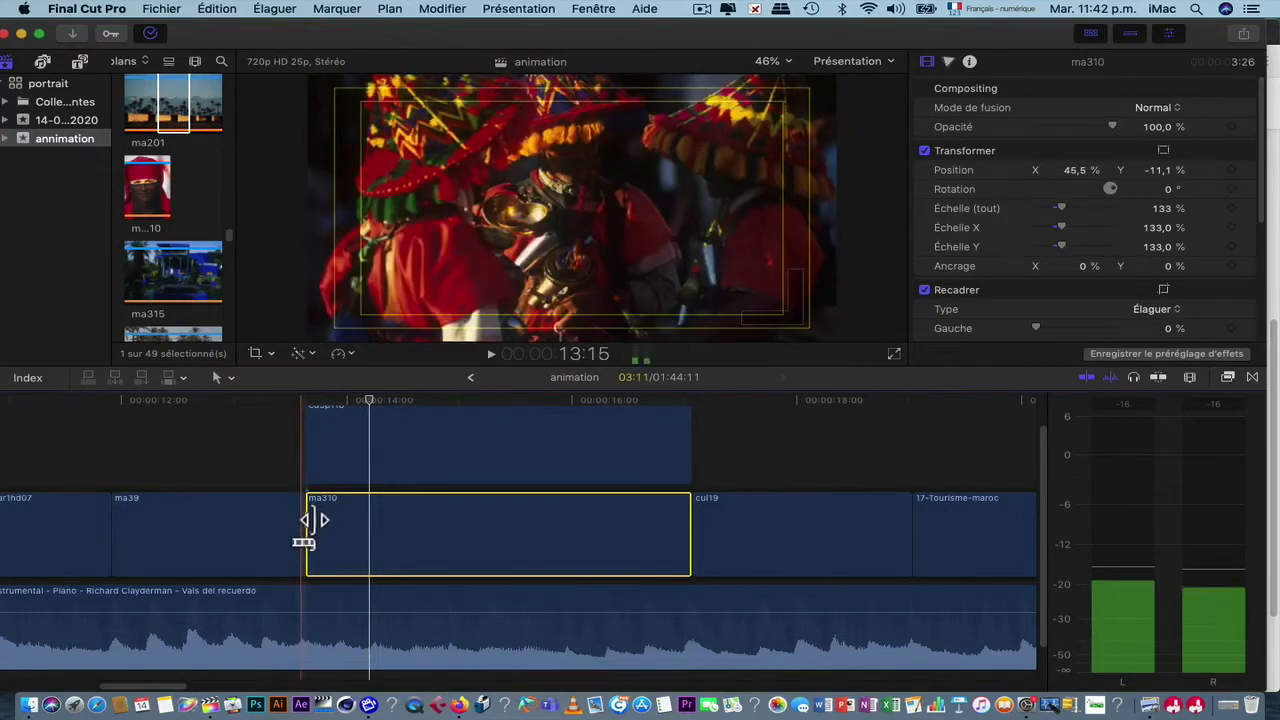
pyautogui.click(277, 537)
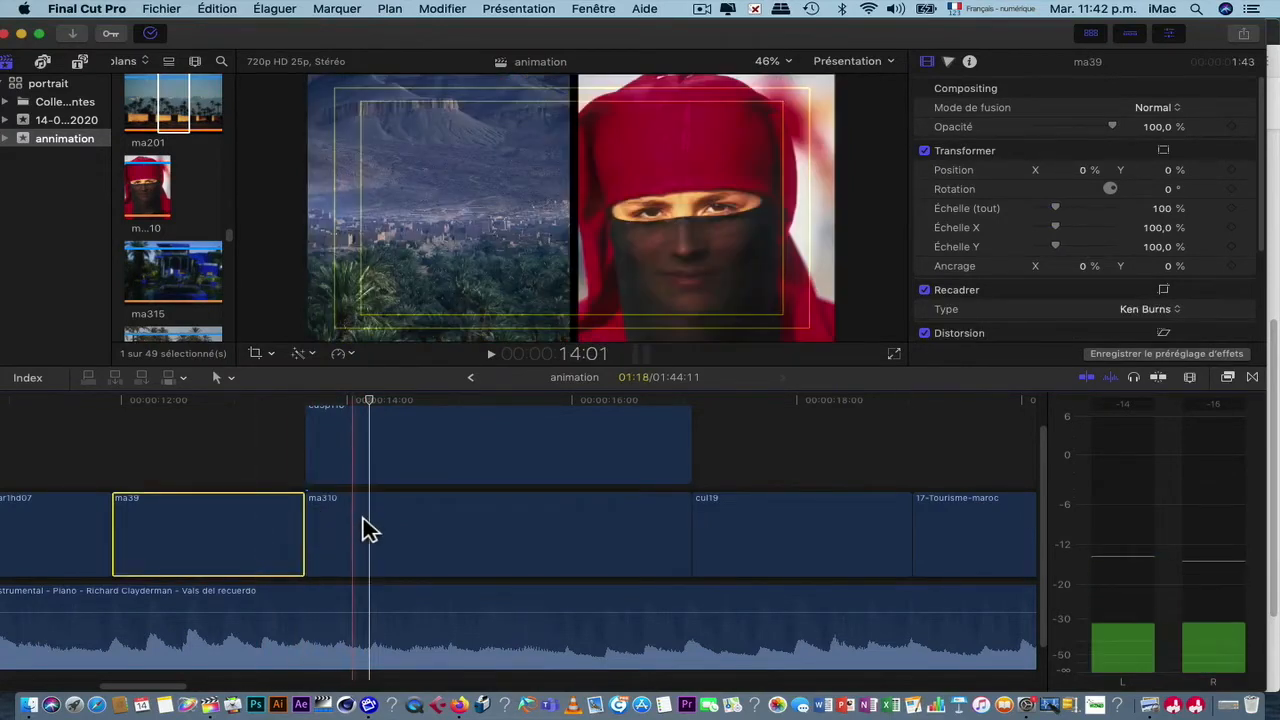
pyautogui.click(360, 526)
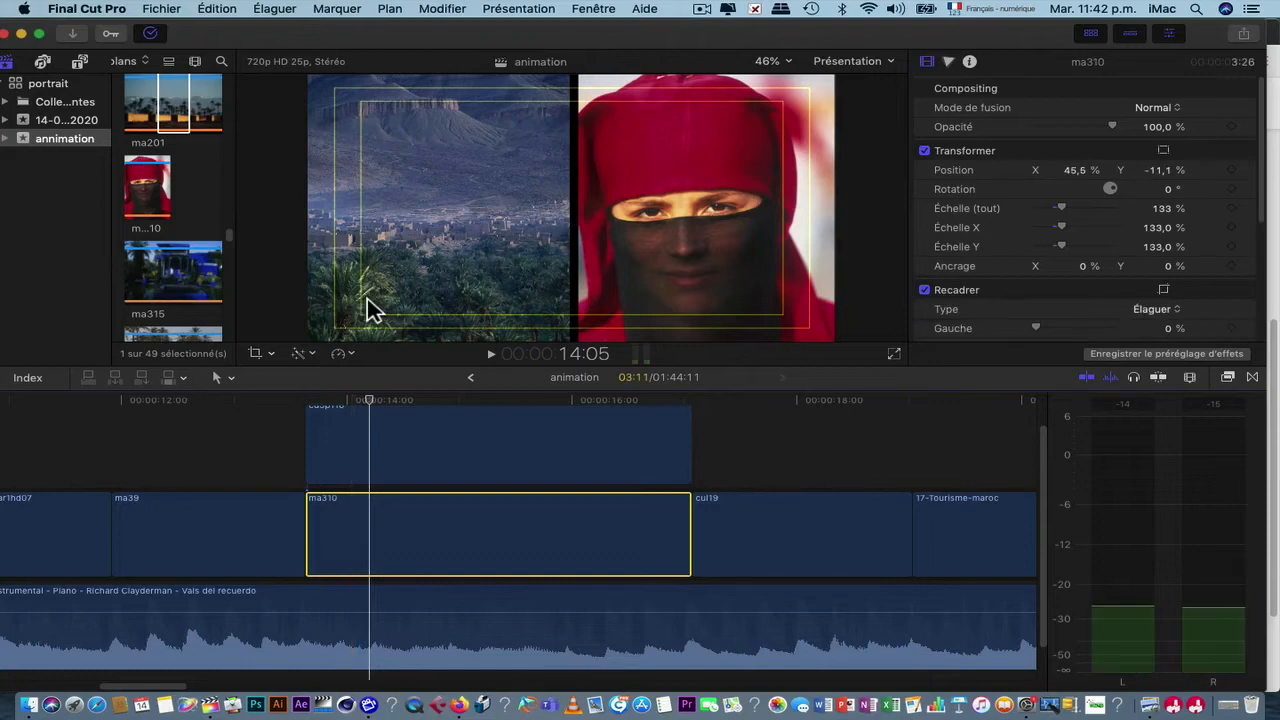
pyautogui.rightClick(410, 553)
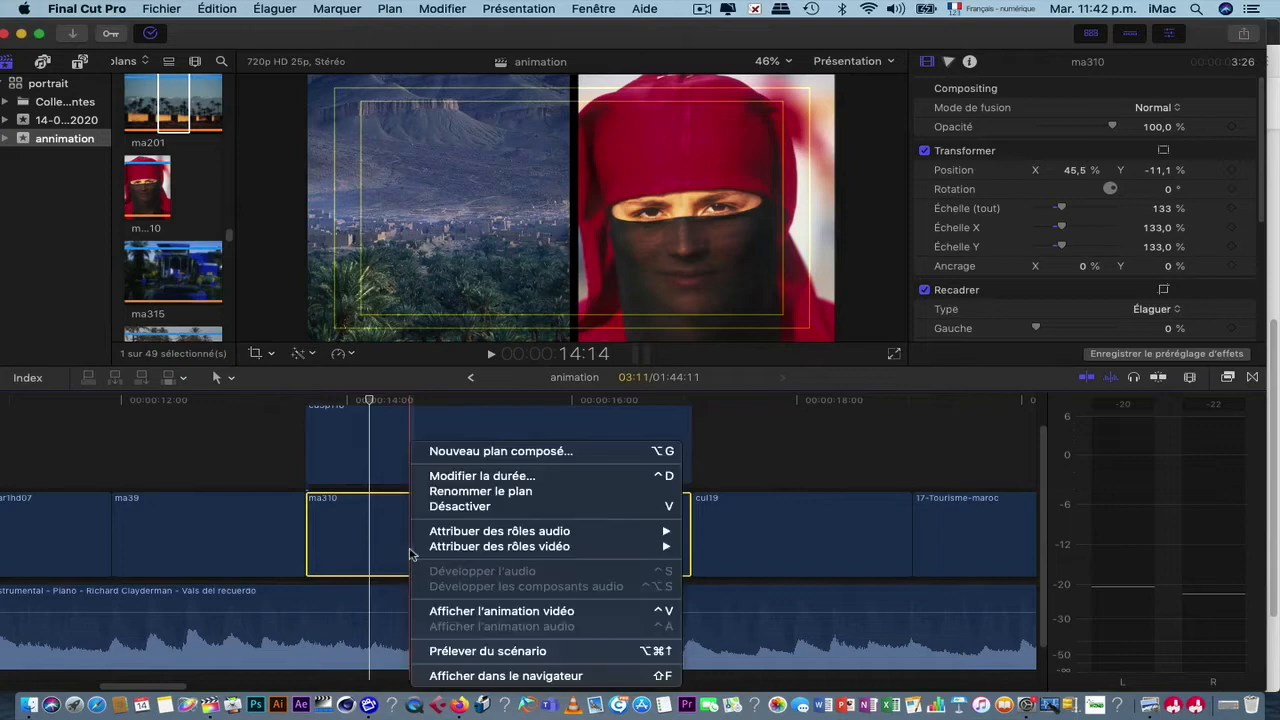
pyautogui.click(432, 651)
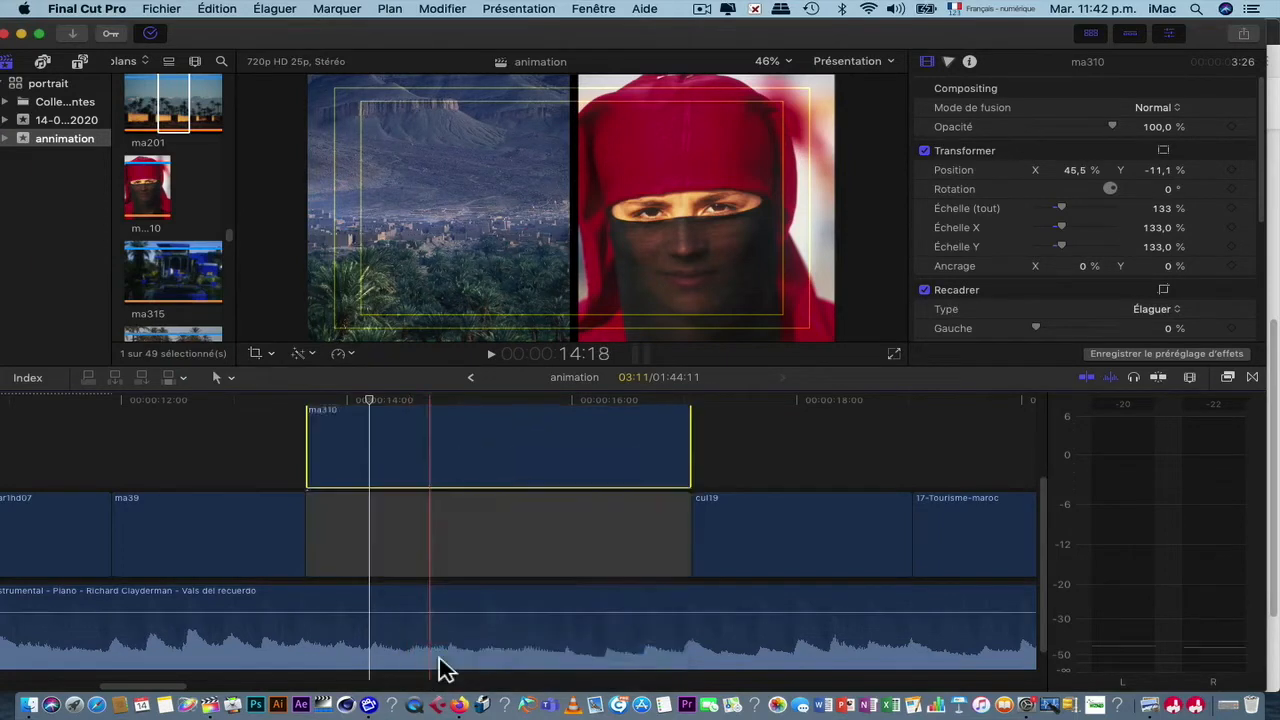
# Step: Select the start edge of the lifted ma310 clip and reopen the Mouvements transitions beside it
pyautogui.scroll(2, 409, 534)
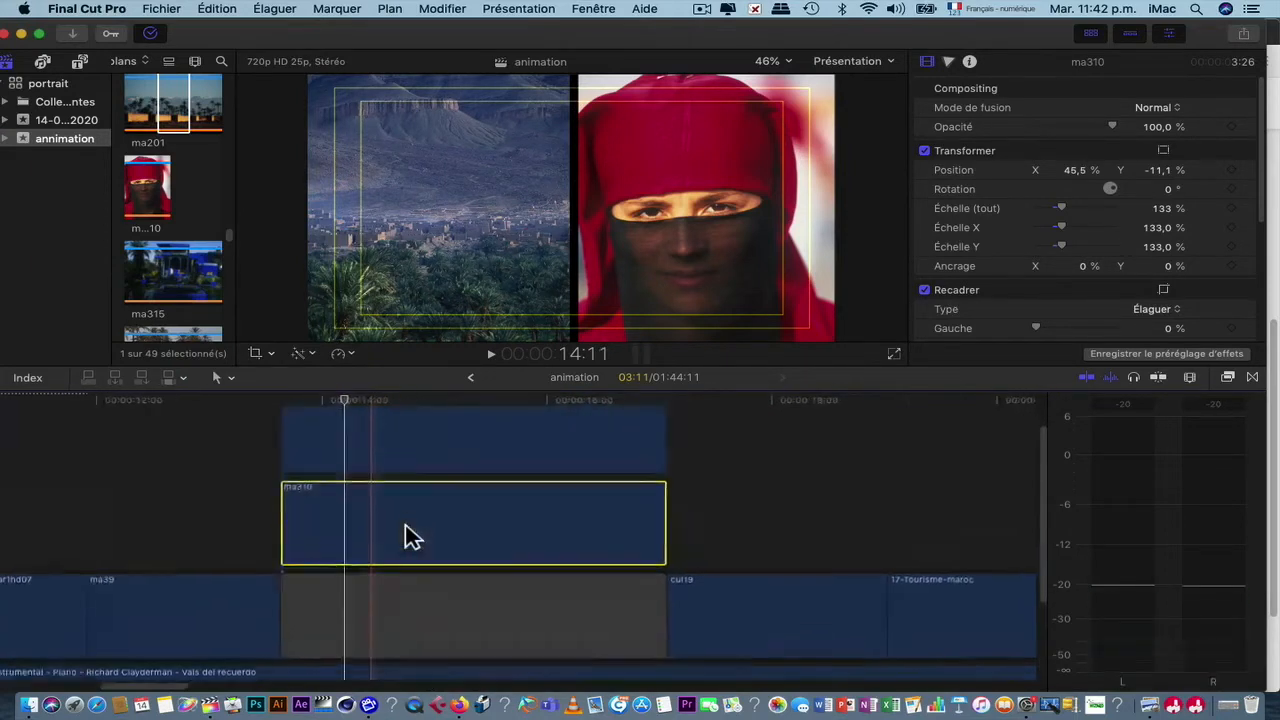
pyautogui.click(286, 530)
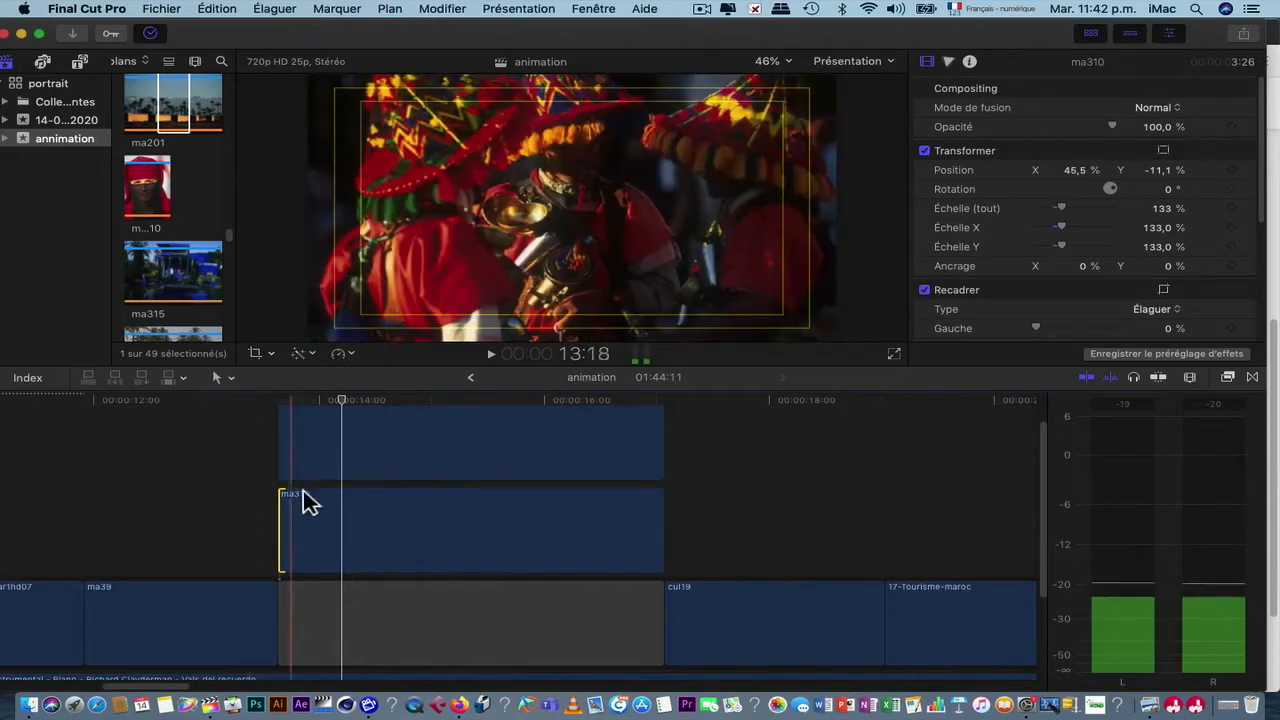
pyautogui.click(1255, 378)
pyautogui.hscroll(3, 208, 503)
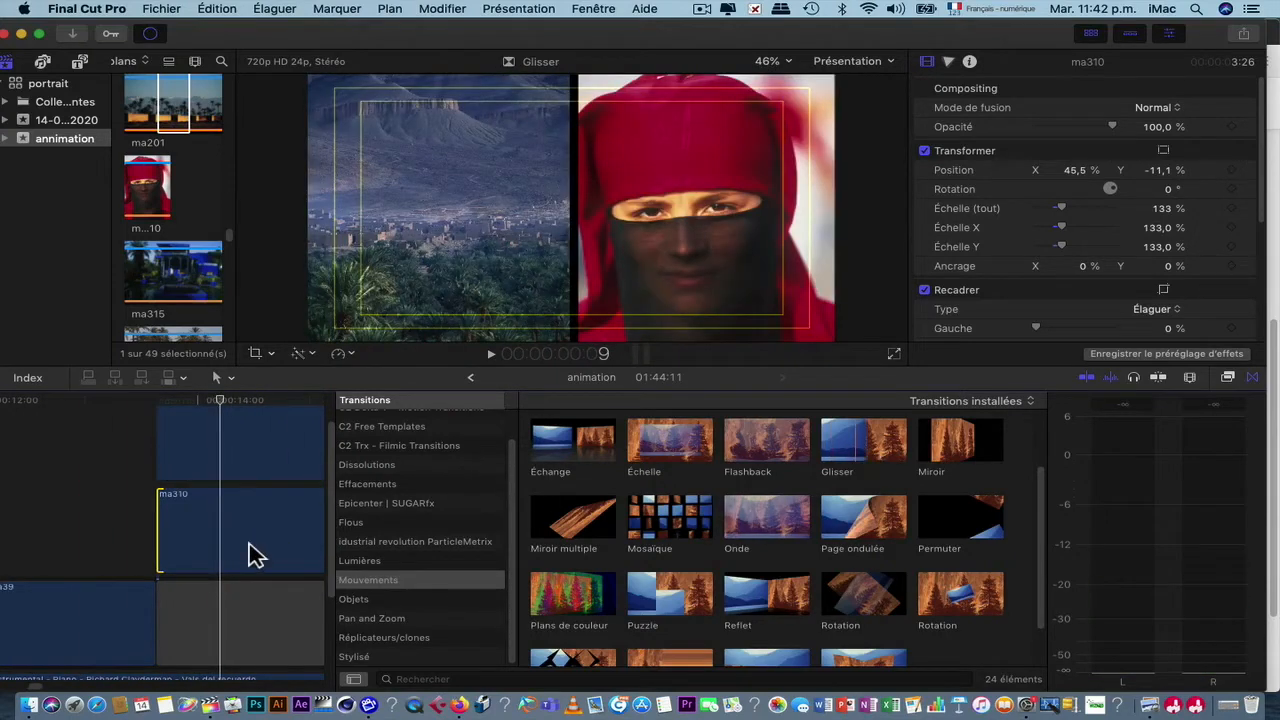
pyautogui.moveTo(255, 555); pyautogui.dragTo(212, 537)
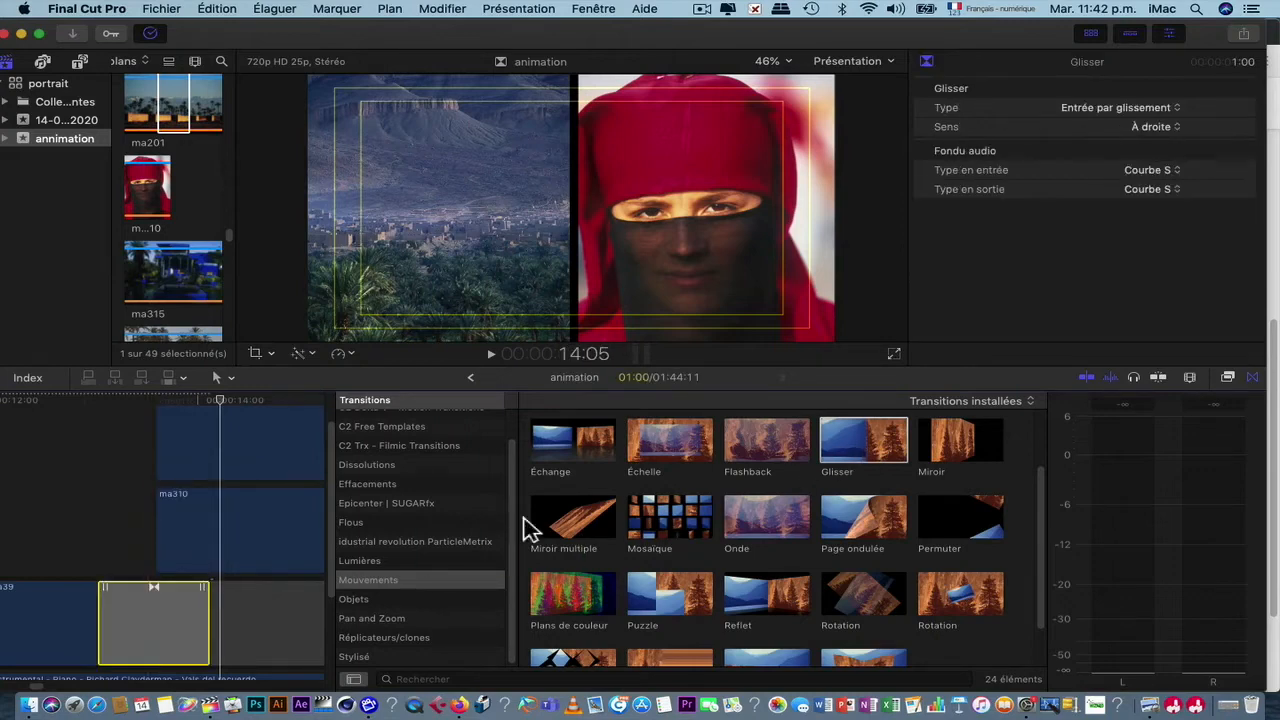
pyautogui.moveTo(150, 640); pyautogui.dragTo(170, 607)
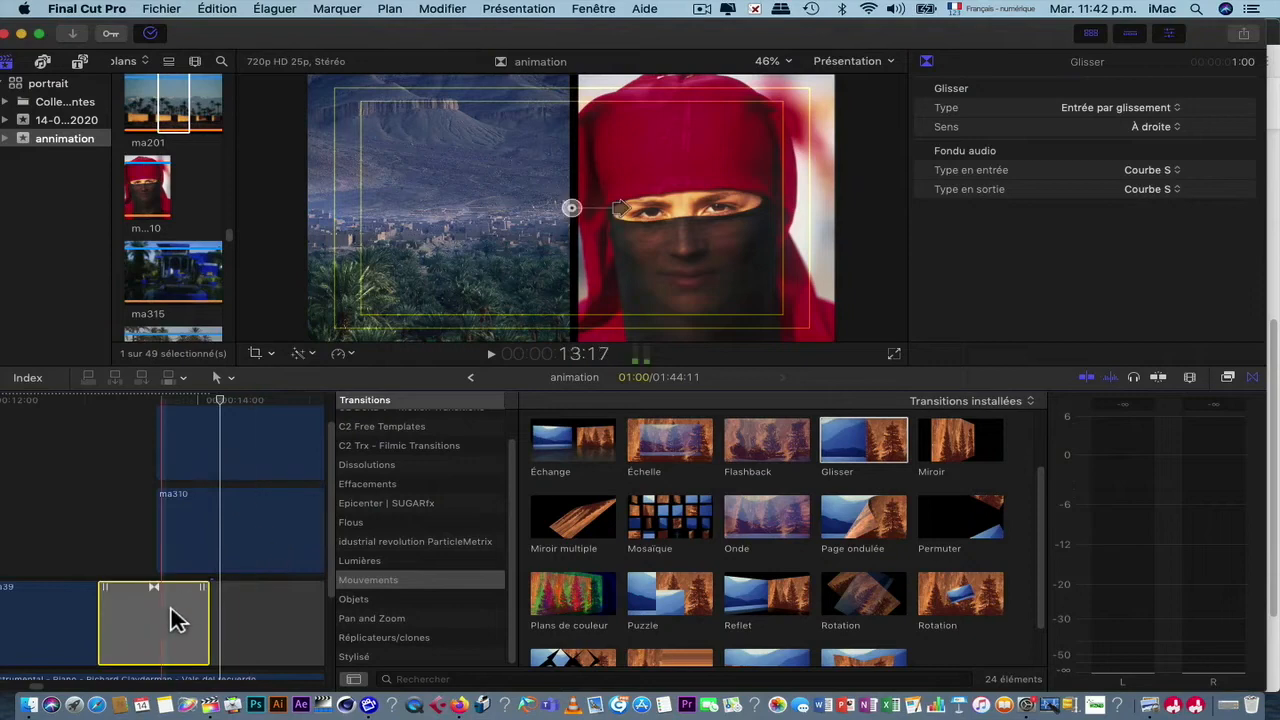
pyautogui.press('Delete')
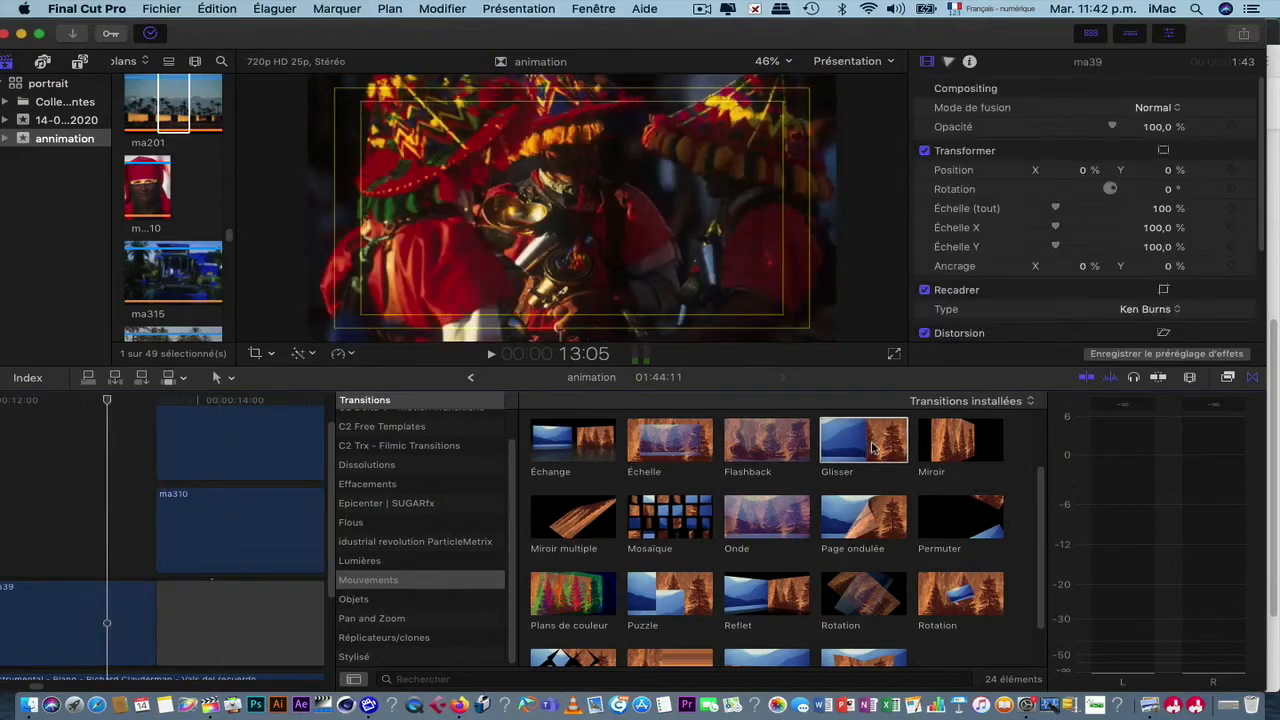
# Step: Apply the Glisser transition to both connected clips, cd5p116 and ma310, and close the transitions browser
pyautogui.moveTo(873, 447); pyautogui.dragTo(209, 517)
pyautogui.moveTo(857, 451); pyautogui.dragTo(246, 456)
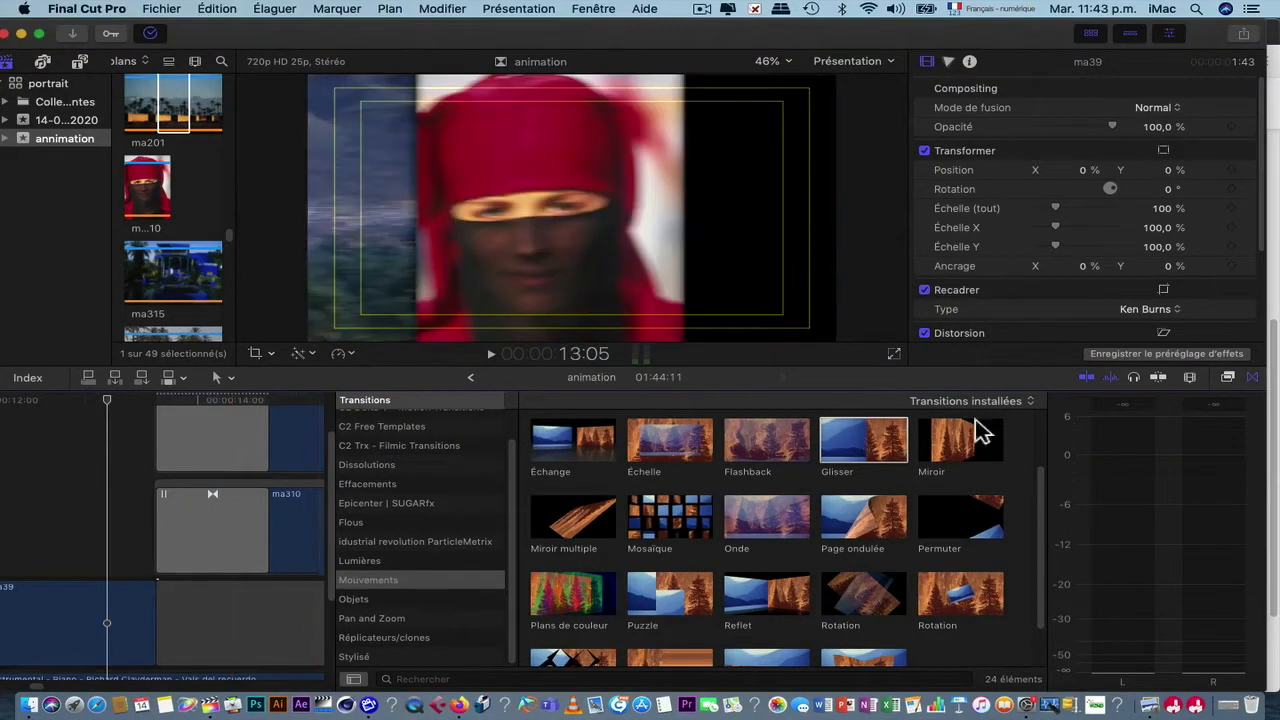
pyautogui.click(1252, 378)
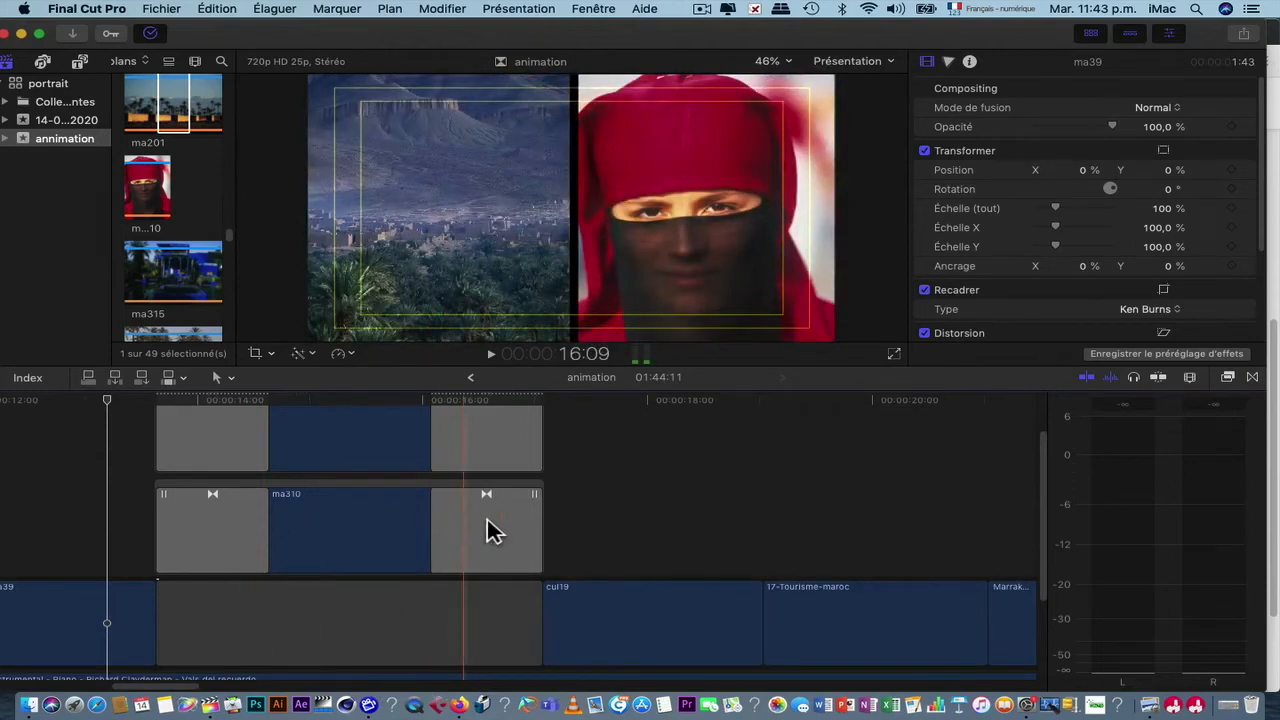
# Step: Play back the split-screen section and inspect the Glisser transitions on cd5p116 and ma310
pyautogui.click(500, 545)
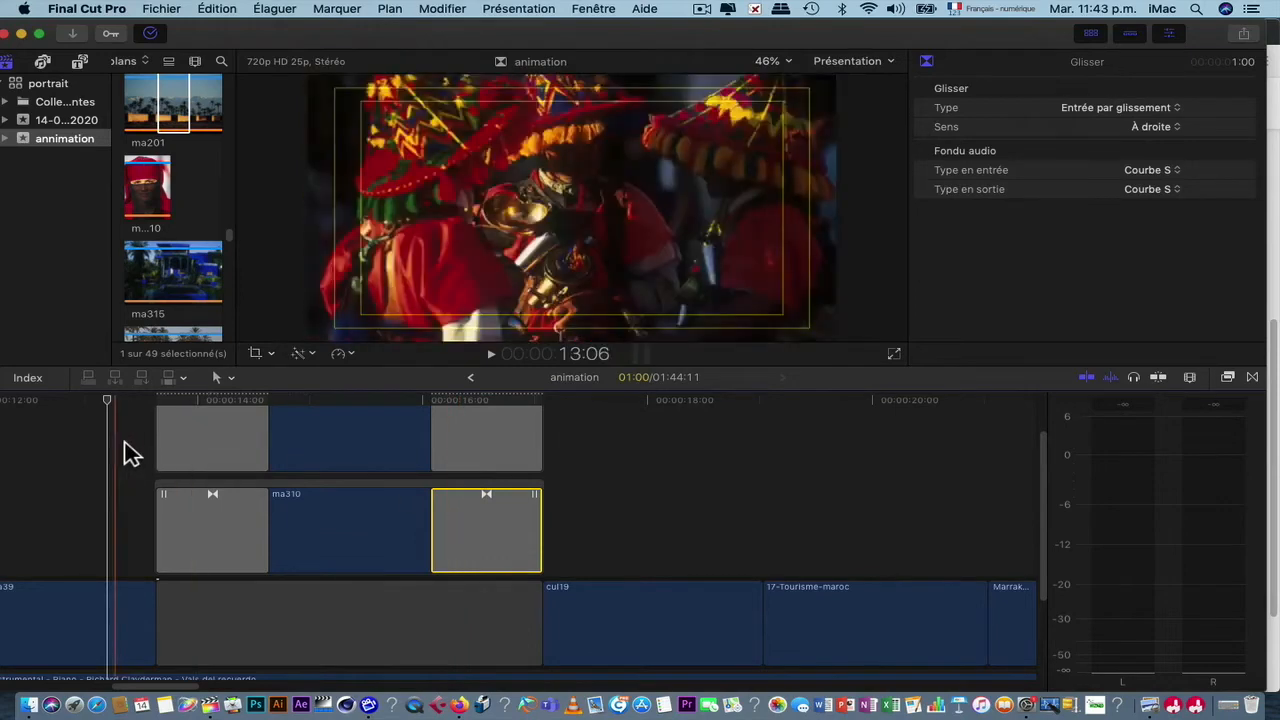
pyautogui.press('space')
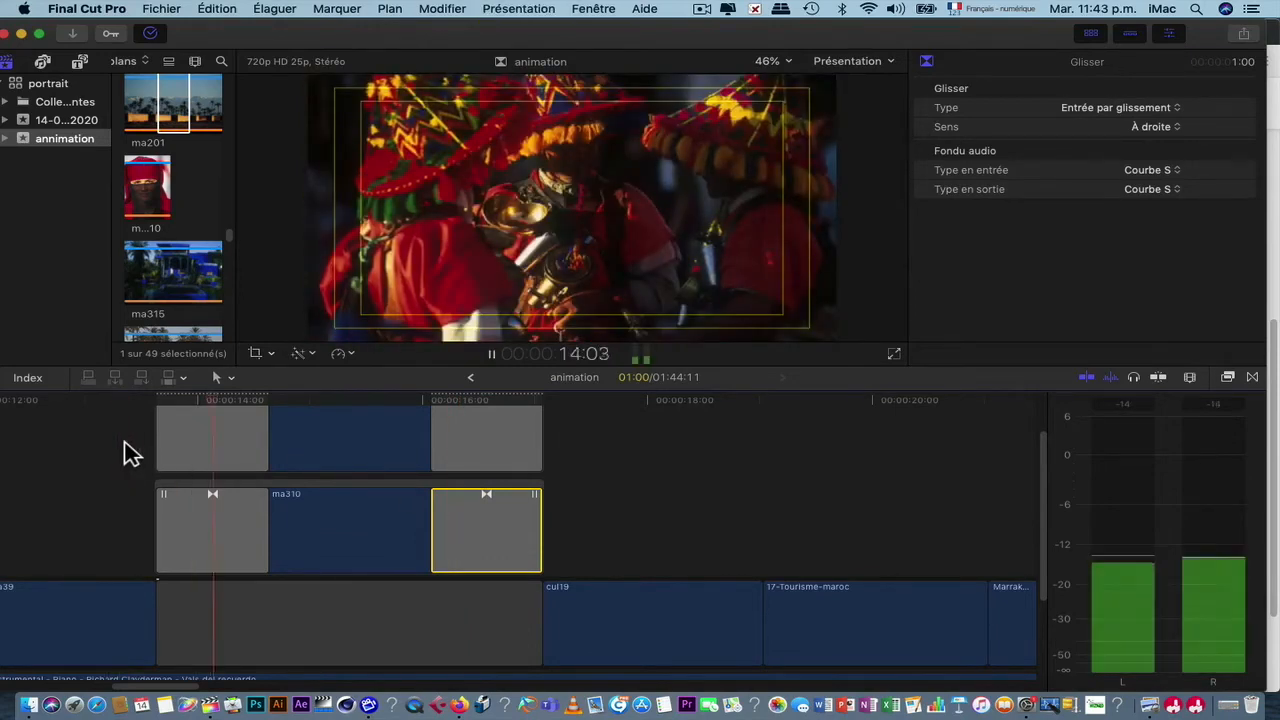
pyautogui.press('space')
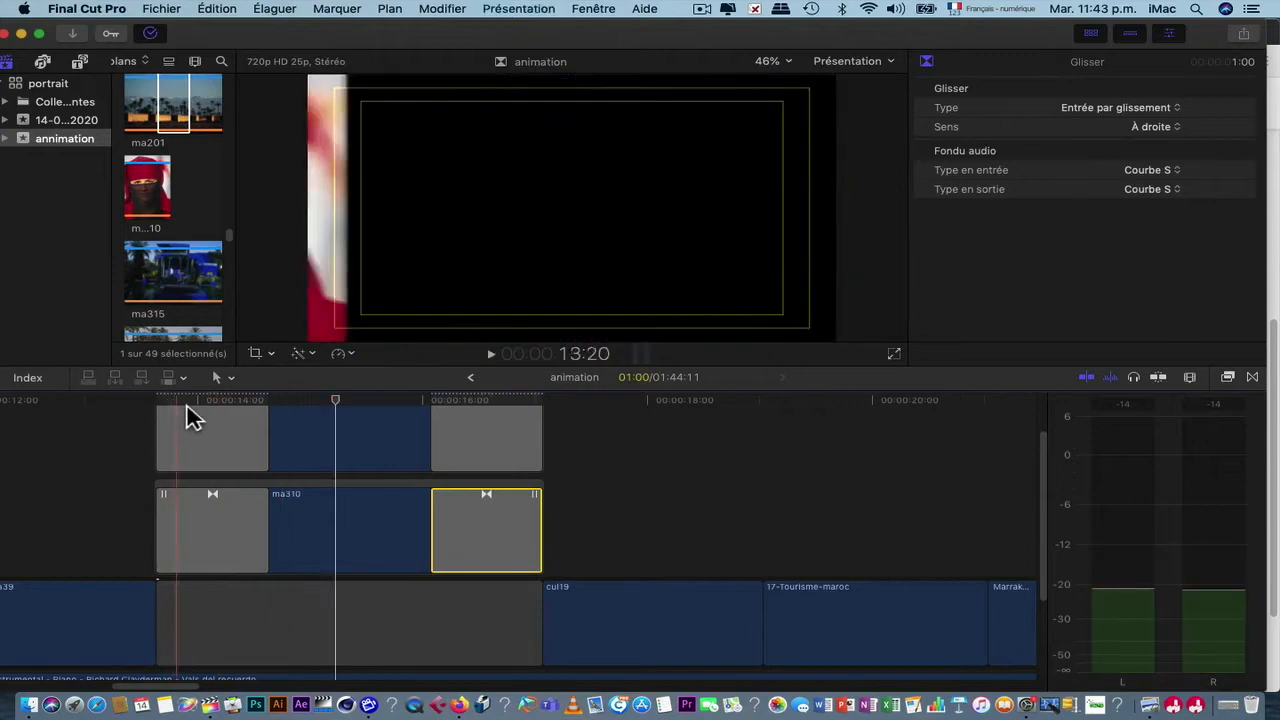
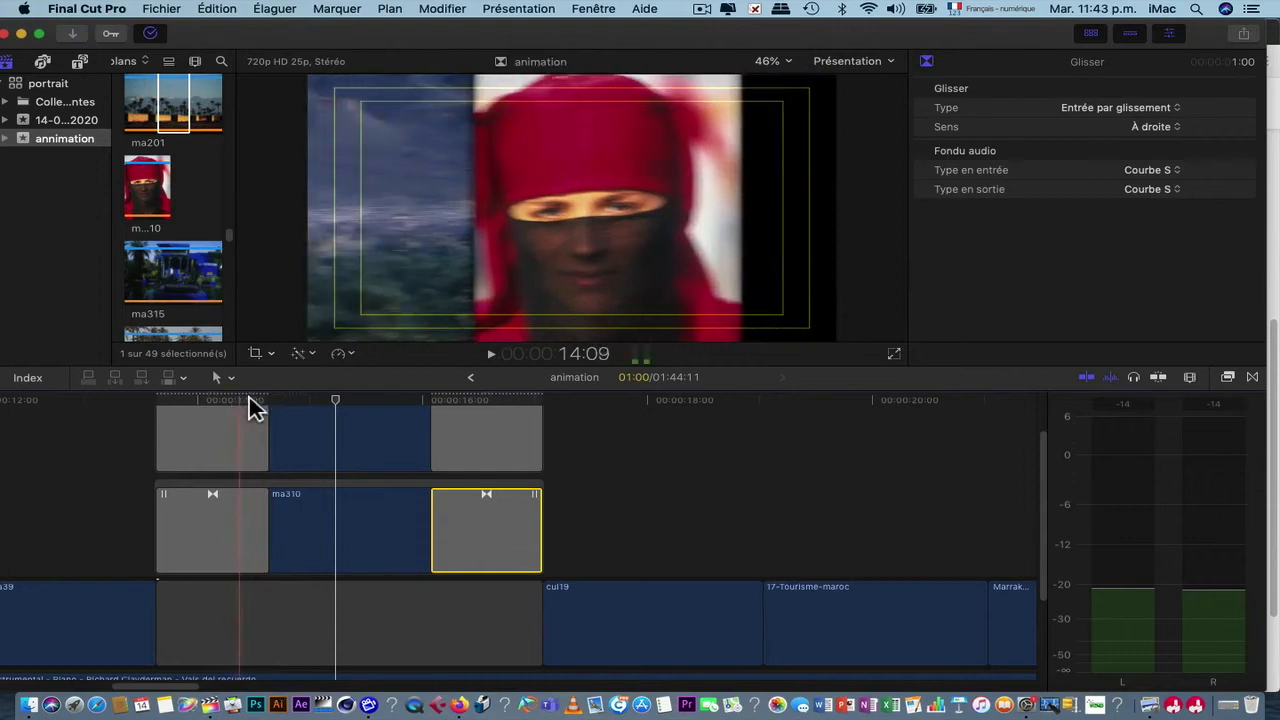
pyautogui.click(250, 398)
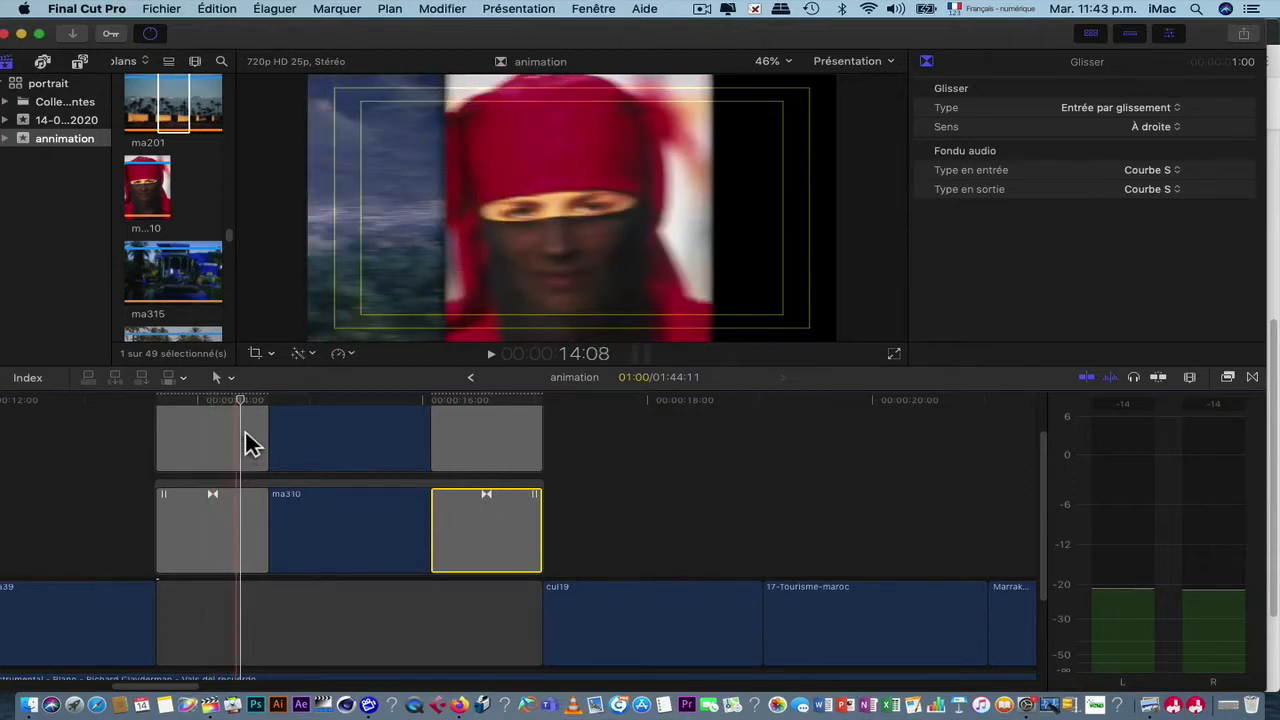
pyautogui.click(250, 443)
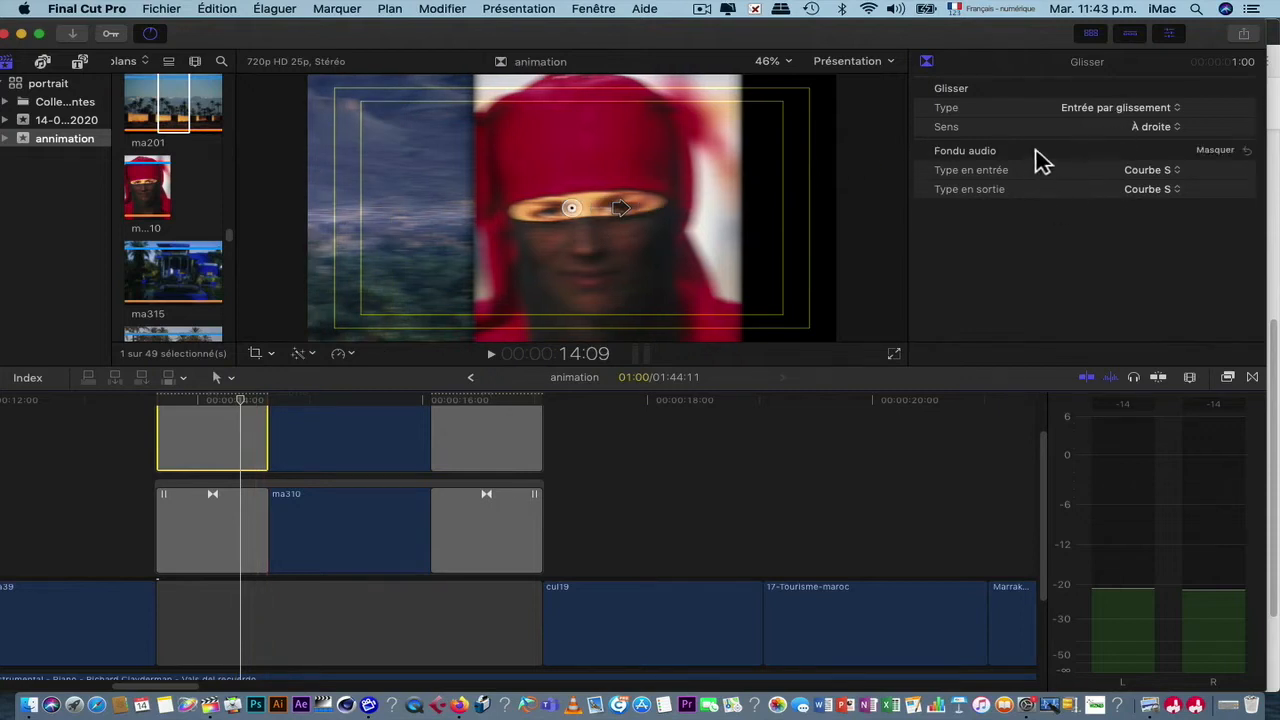
pyautogui.click(340, 458)
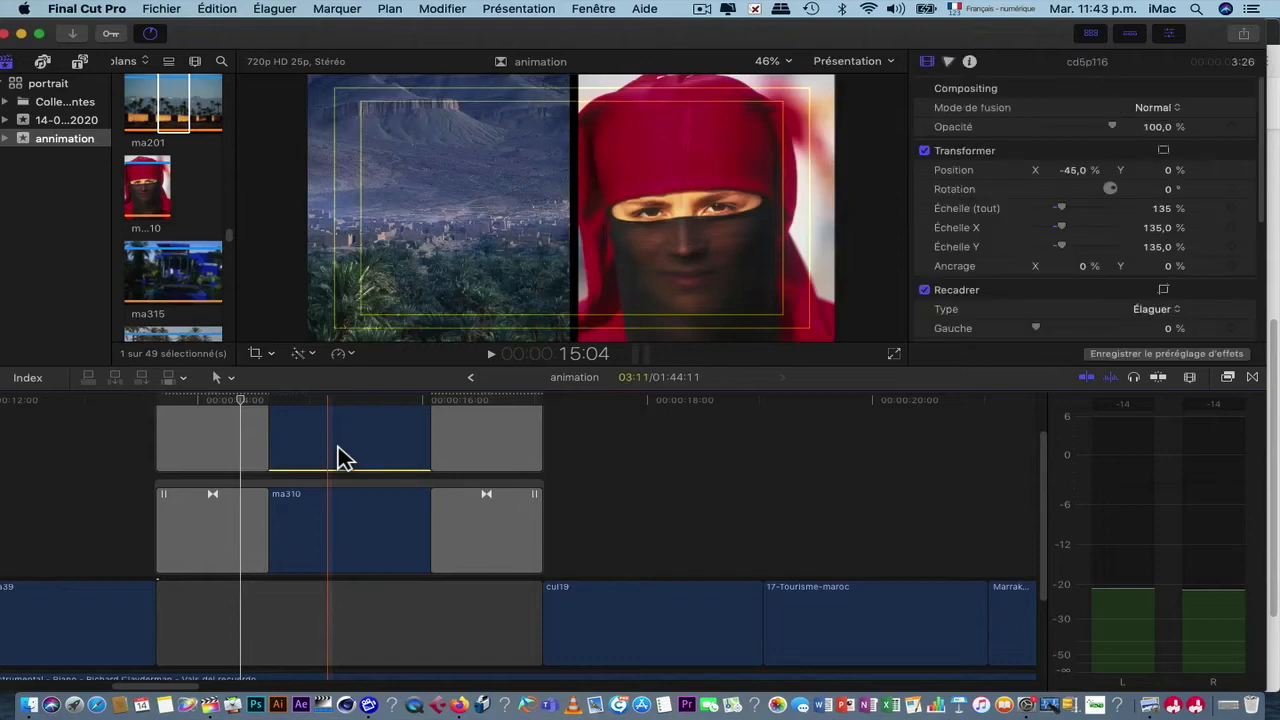
pyautogui.scroll(2, 340, 458)
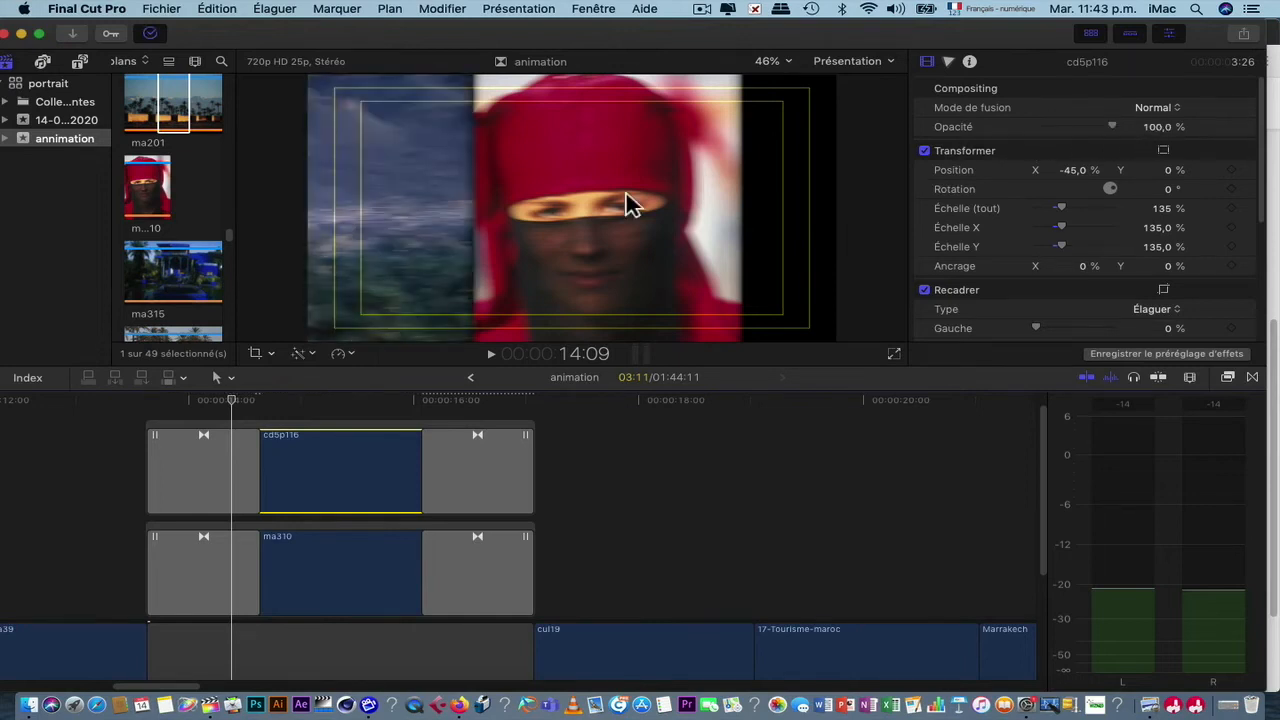
# Step: Try the À gauche direction for cd5p116's opening Glisser transition, preview it, and restore À droite
pyautogui.click(206, 480)
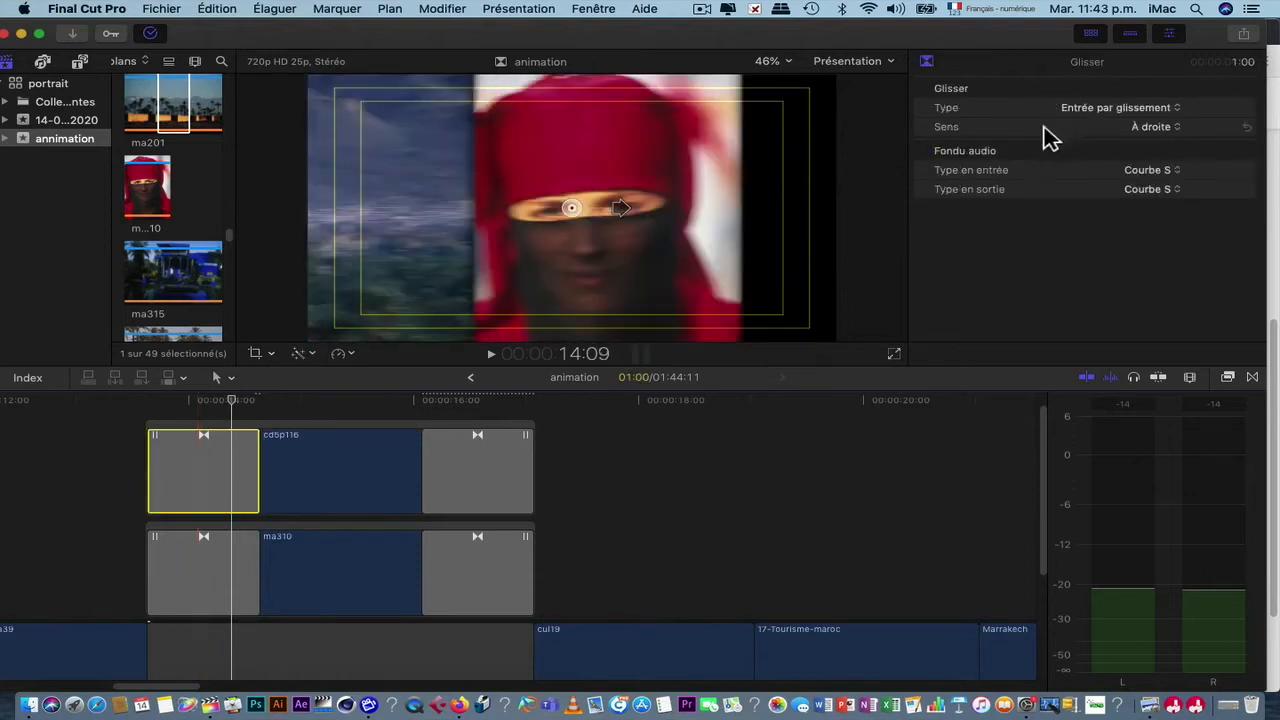
pyautogui.click(1174, 128)
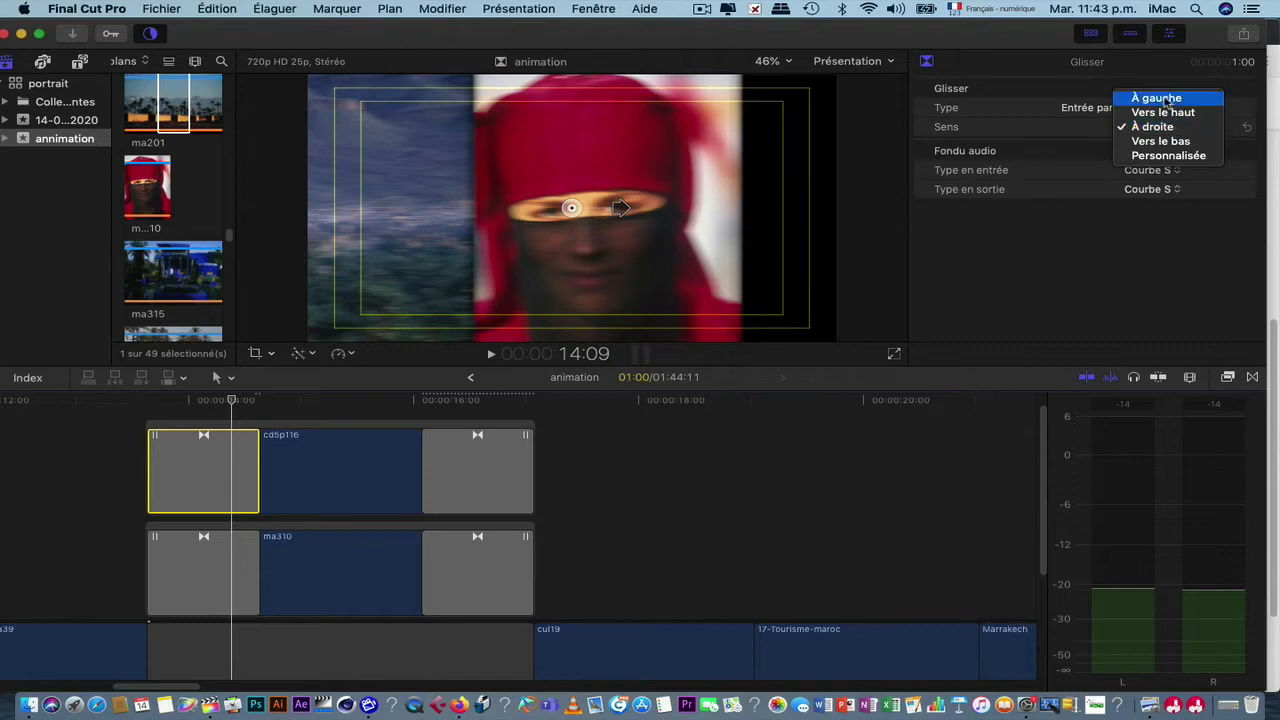
pyautogui.click(1157, 97)
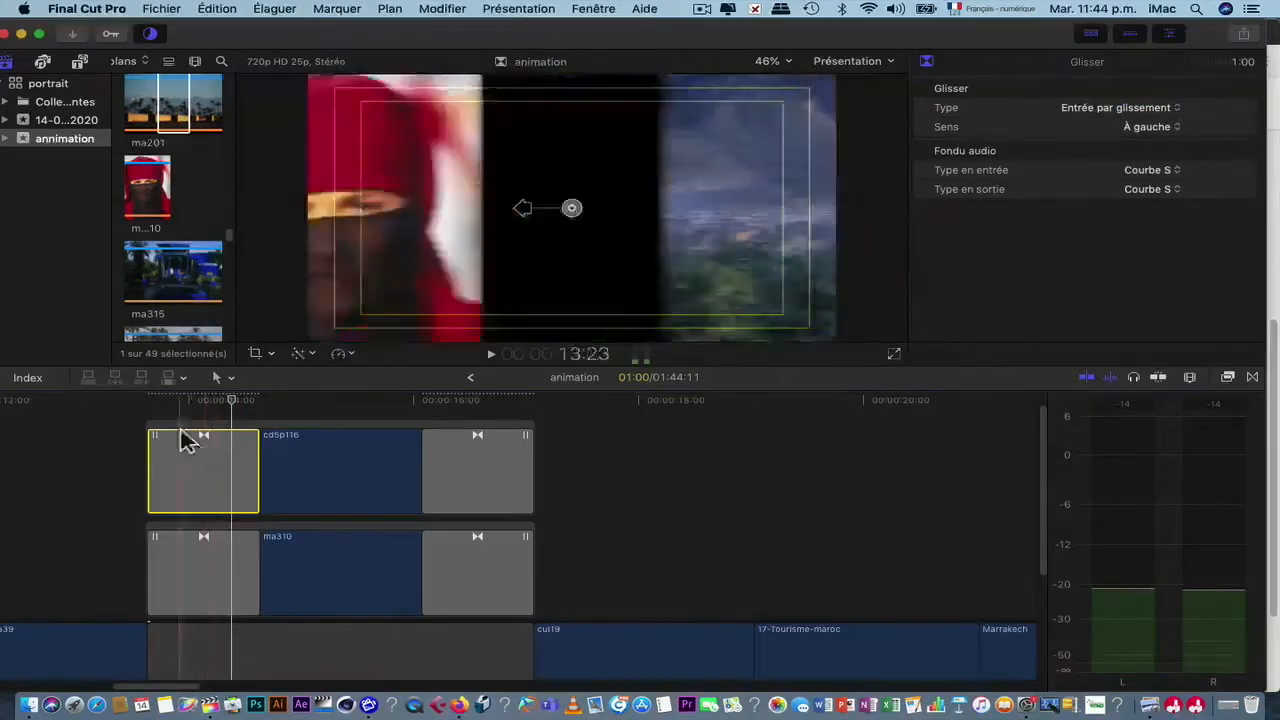
pyautogui.press('space')
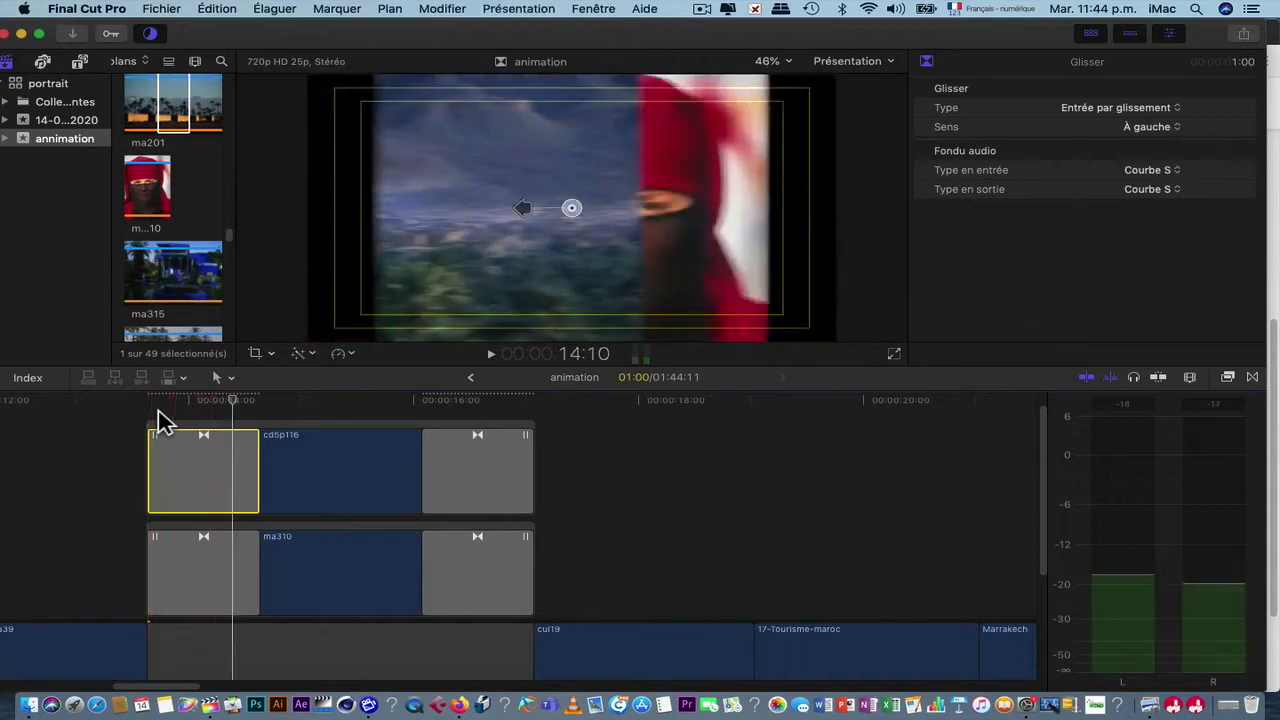
pyautogui.press('space')
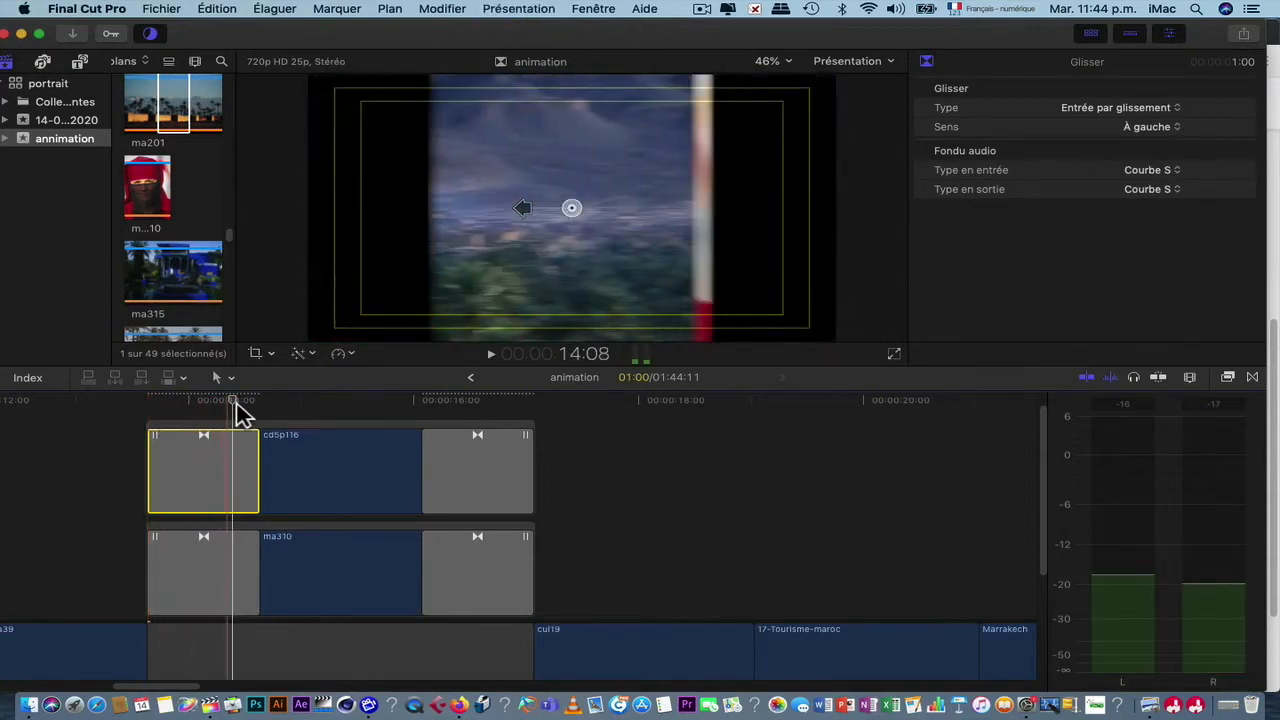
pyautogui.click(1150, 127)
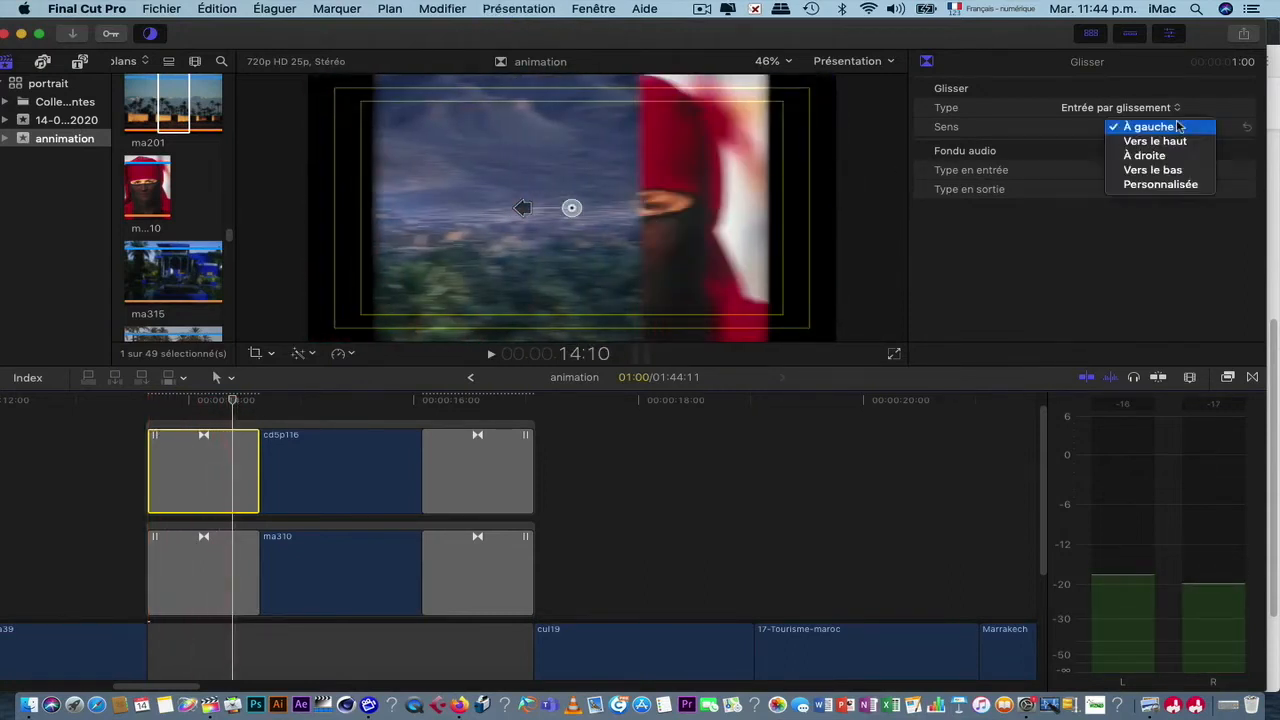
pyautogui.click(1170, 156)
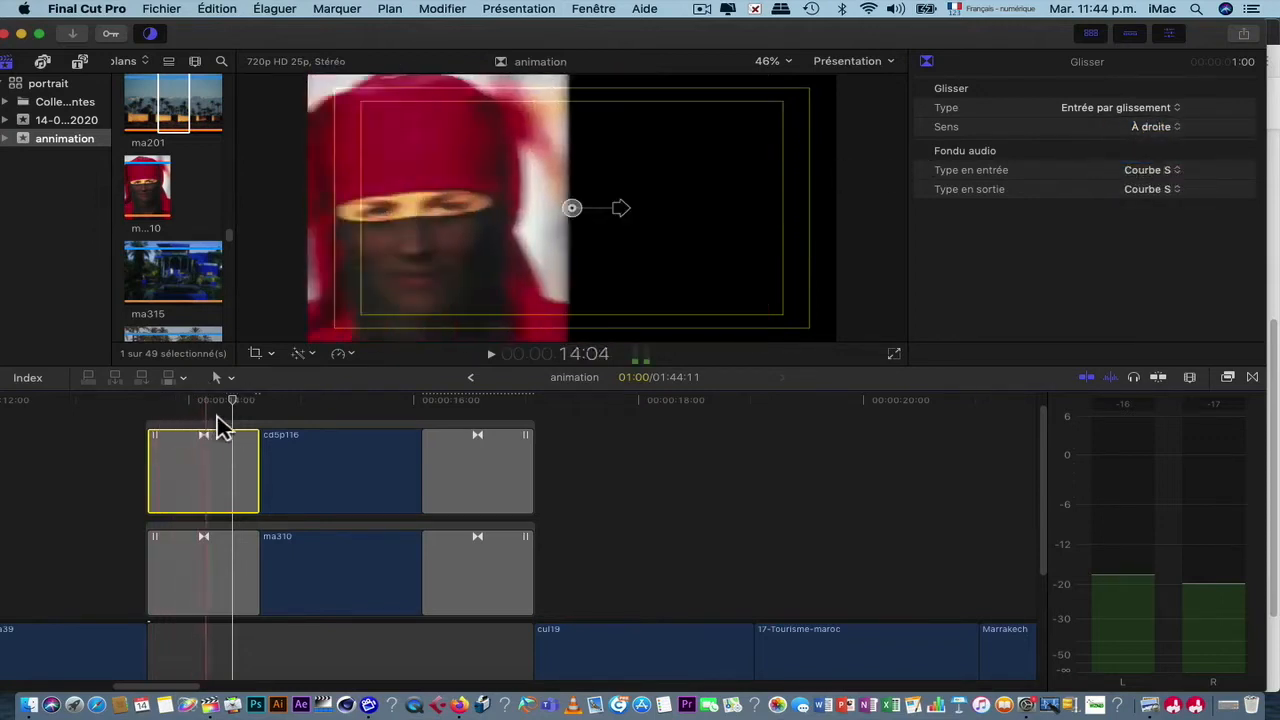
# Step: Set the direction of ma310's opening Glisser transition to À gauche and preview both clips sliding in
pyautogui.click(221, 561)
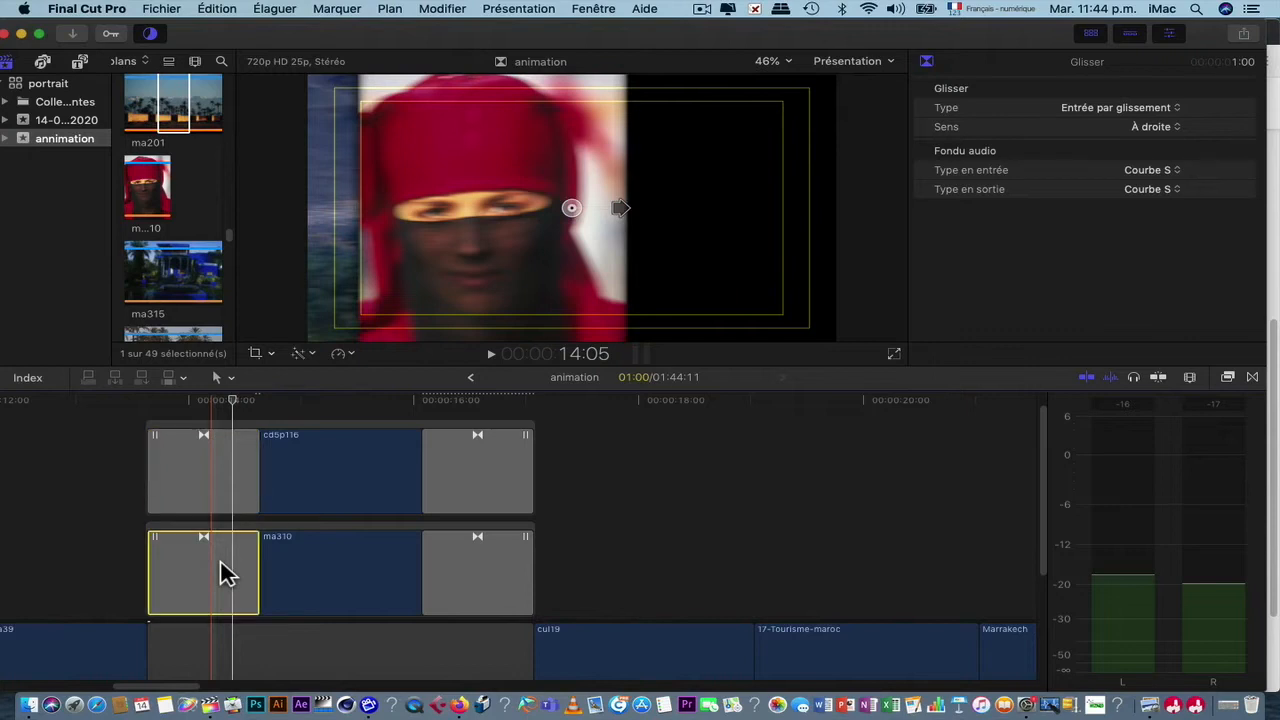
pyautogui.click(1182, 128)
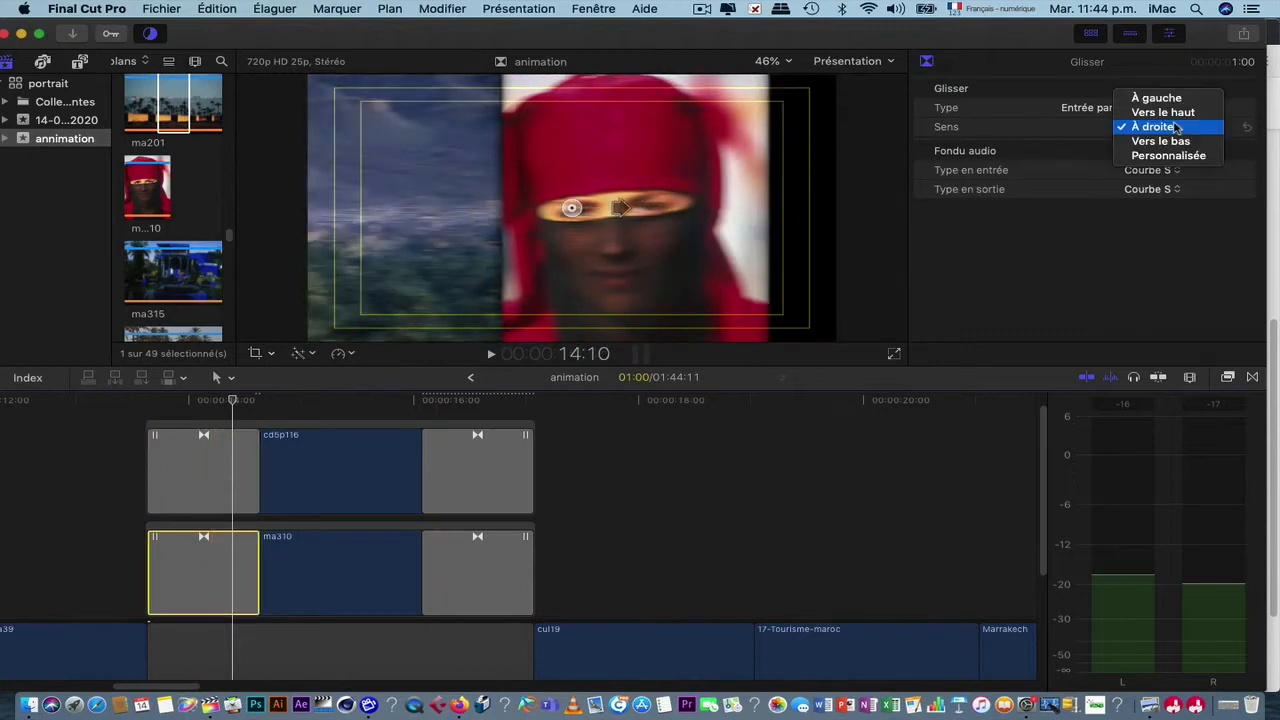
pyautogui.click(1175, 99)
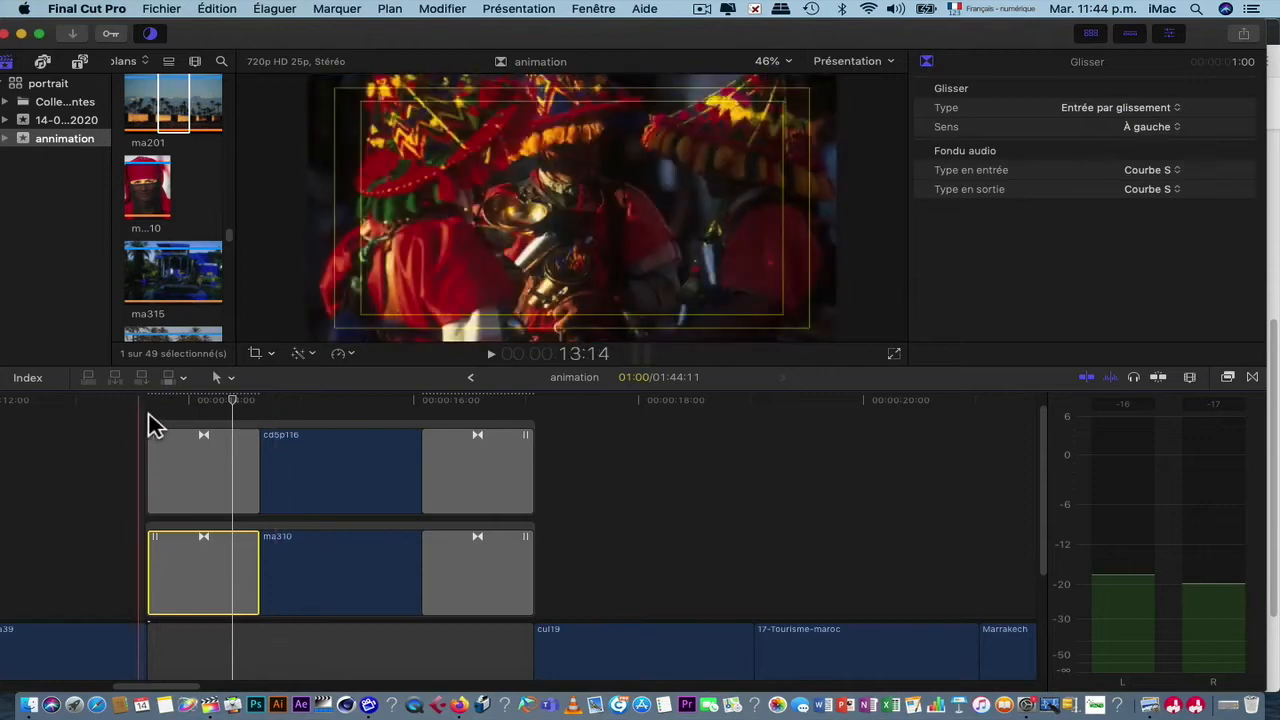
pyautogui.press('space')
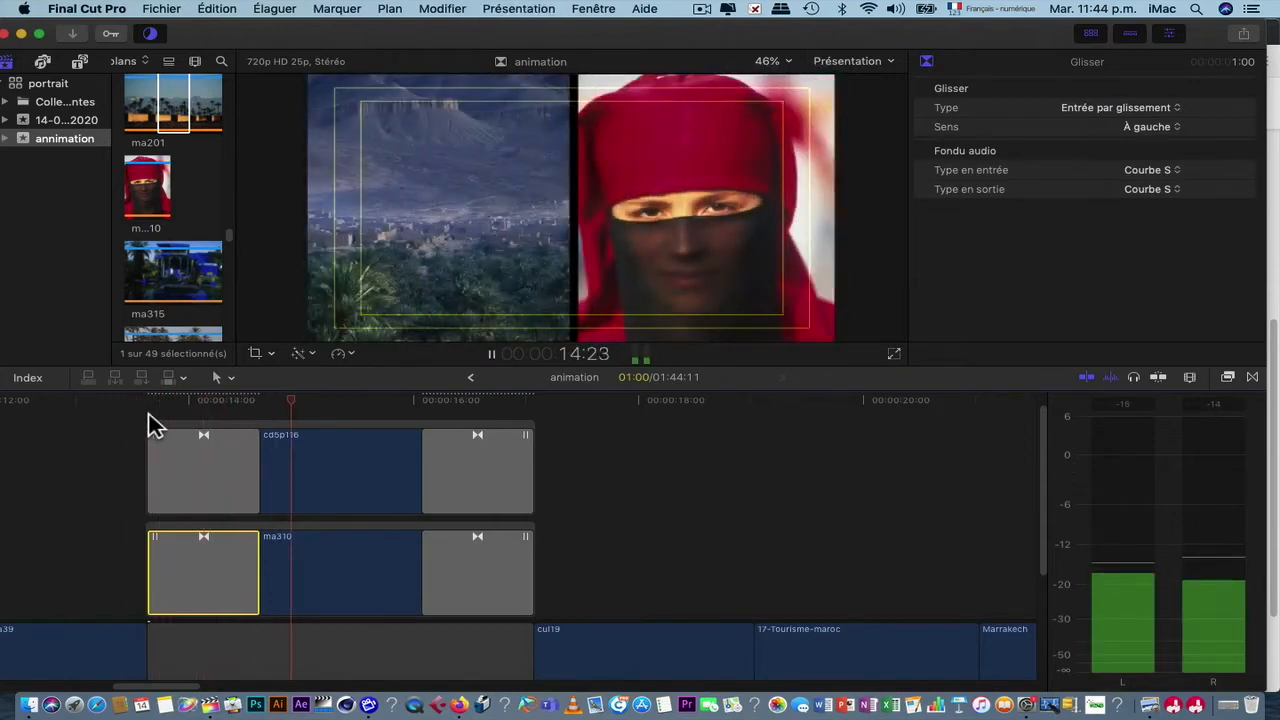
# Step: Lengthen the opening Glisser transitions of cd5p116 and ma310 to about 1:12 each, ending at the same point
pyautogui.click(242, 457)
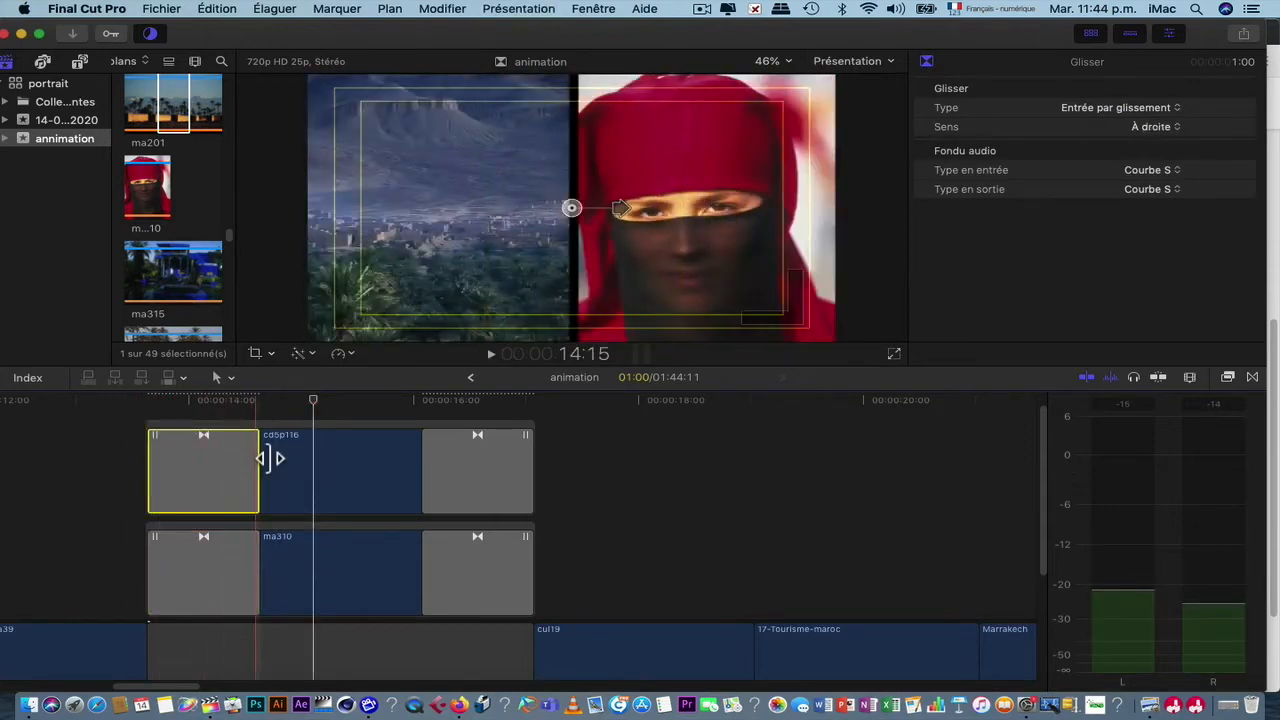
pyautogui.moveTo(268, 458); pyautogui.dragTo(325, 459)
pyautogui.click(233, 567)
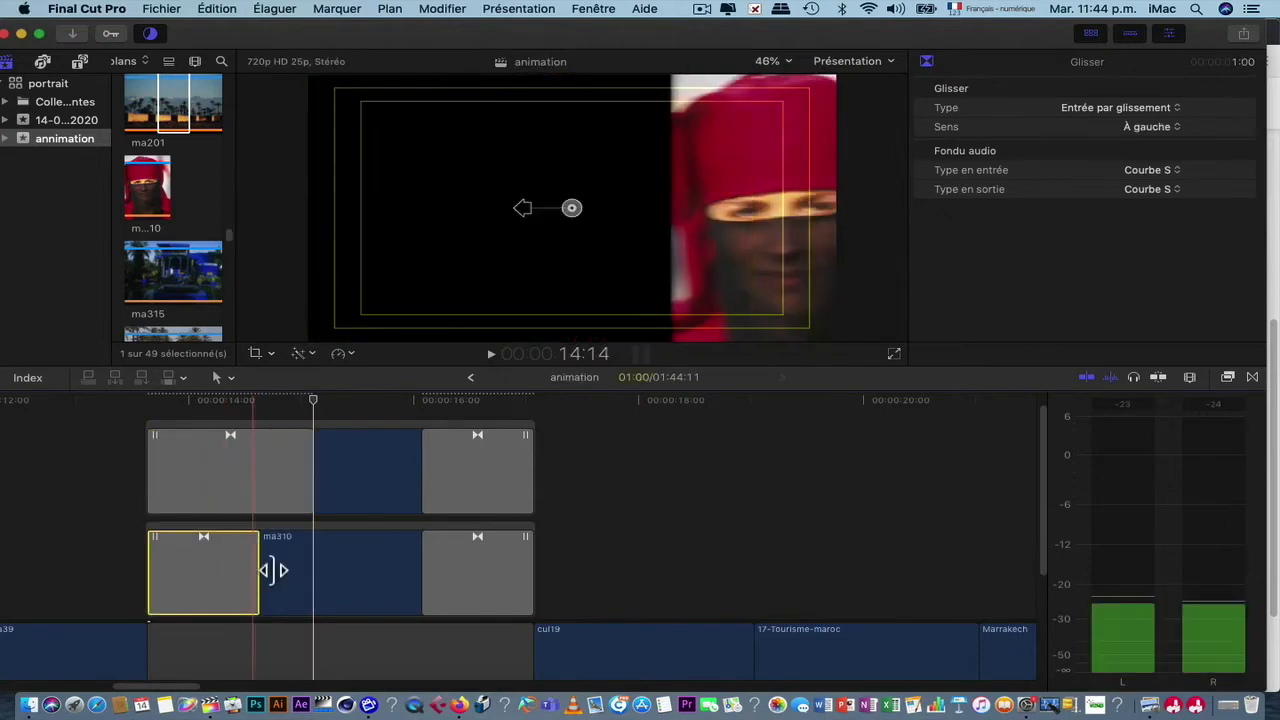
pyautogui.moveTo(270, 568); pyautogui.dragTo(330, 564)
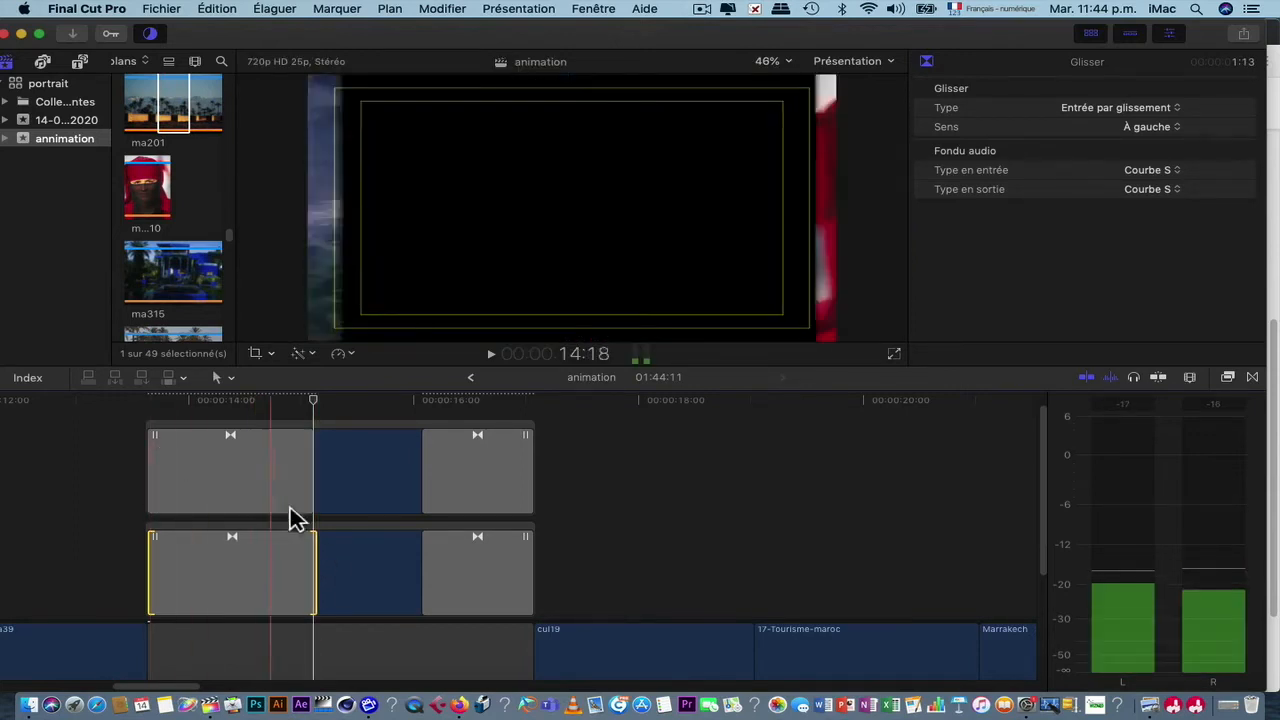
pyautogui.moveTo(330, 562); pyautogui.dragTo(322, 561)
# Step: Play back the split-screen section from its start and review how the clips enter and exit before cul19
pyautogui.click(156, 414)
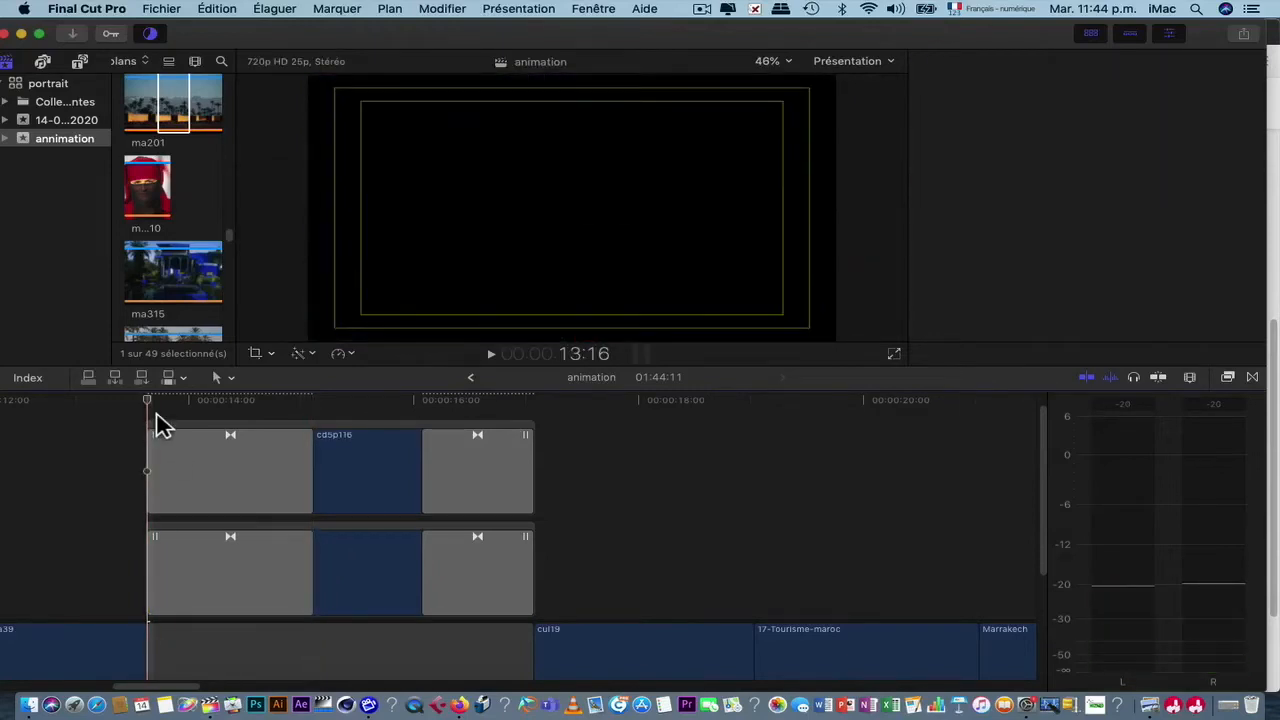
pyautogui.press('space')
pyautogui.press('space')
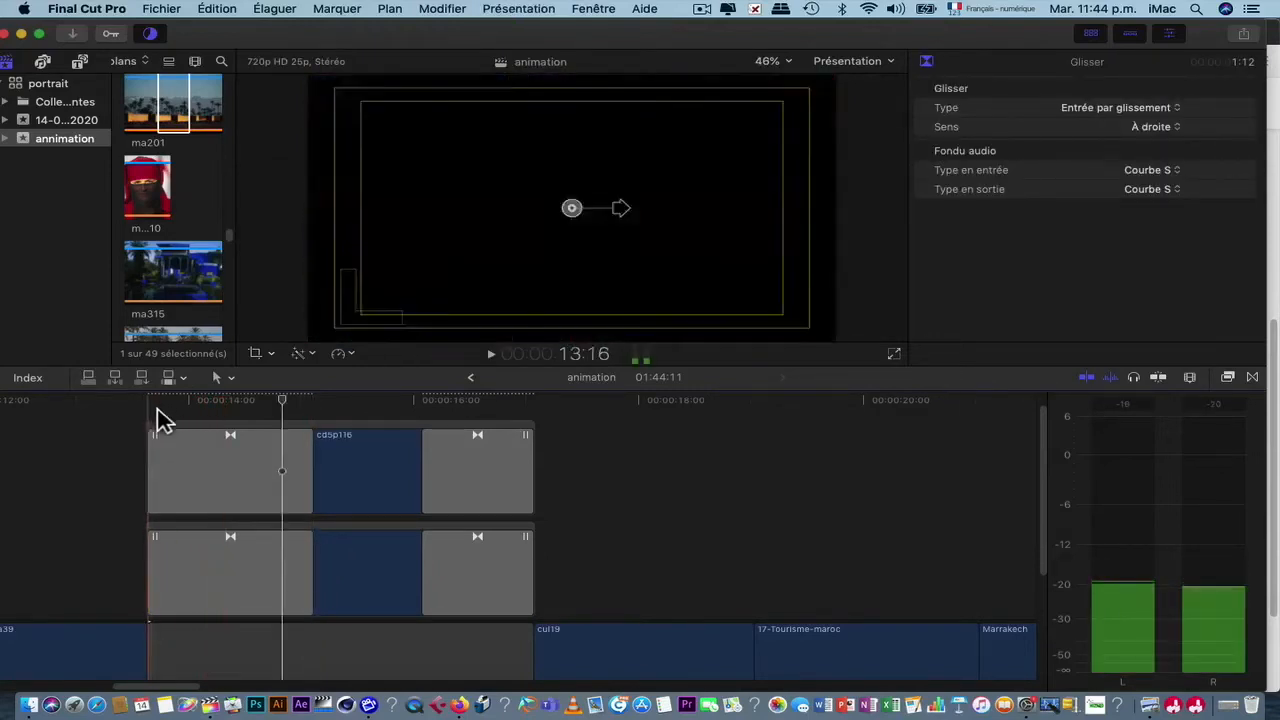
pyautogui.click(157, 412)
pyautogui.press('space')
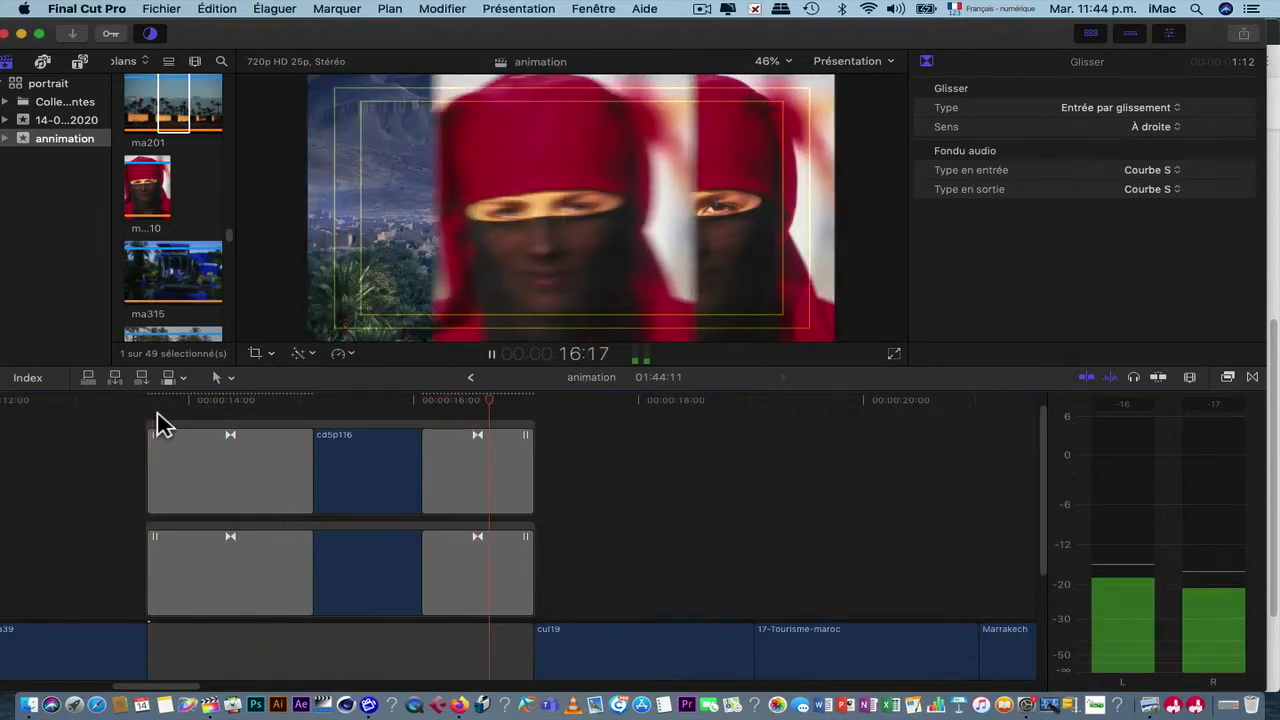
pyautogui.press('space')
pyautogui.click(555, 408)
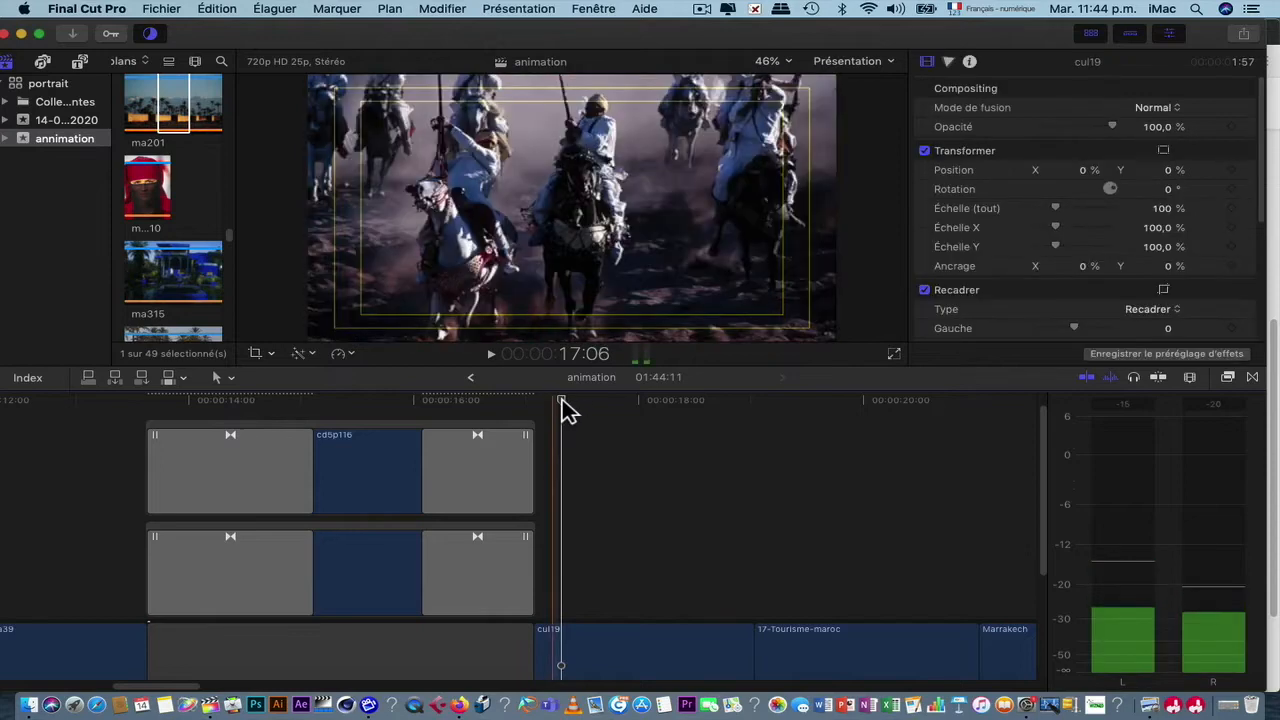
pyautogui.moveTo(558, 408); pyautogui.dragTo(490, 418)
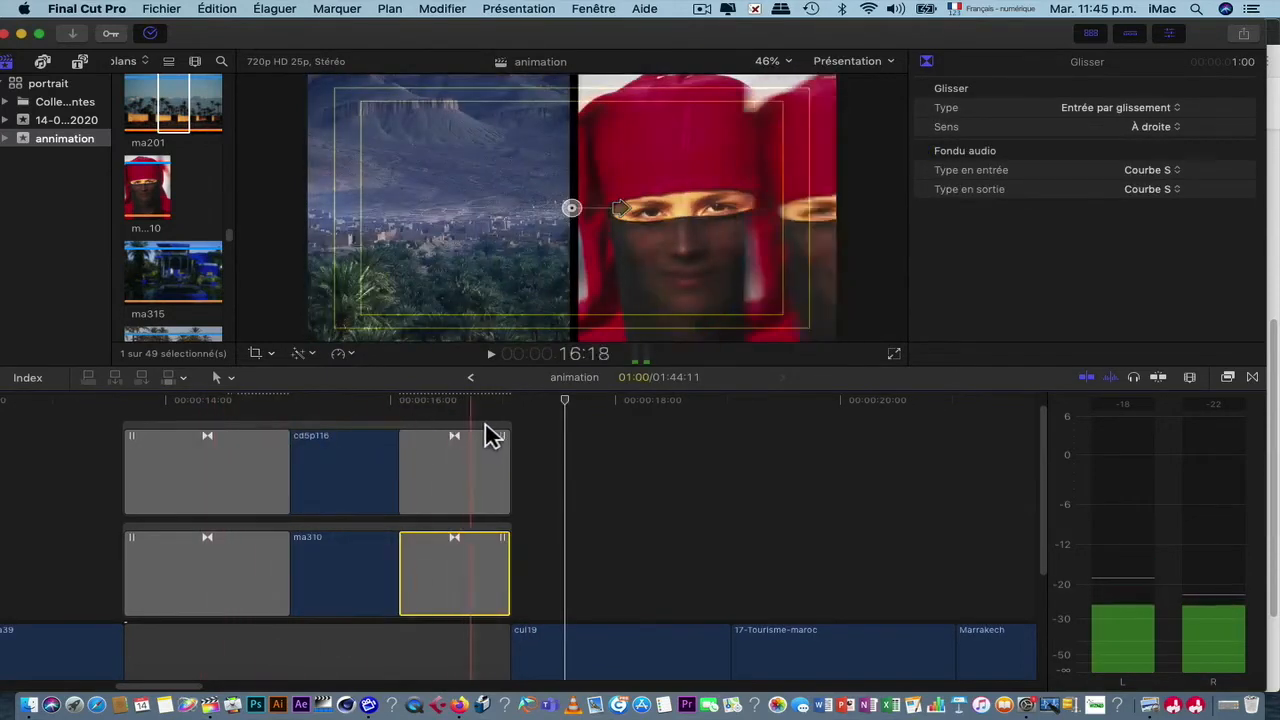
# Step: Delete the closing Glisser transitions from cd5p116 and ma310 and place the playhead at 16:02
pyautogui.click(472, 465)
pyautogui.press('Delete')
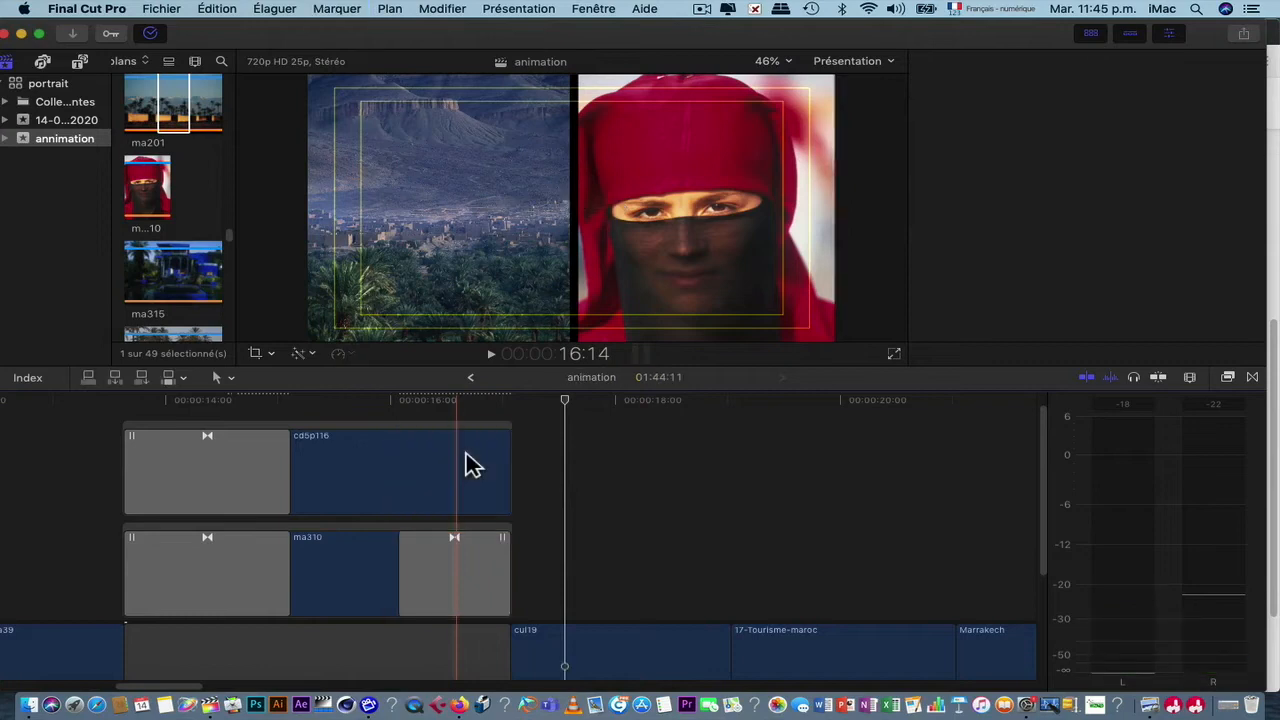
pyautogui.click(449, 570)
pyautogui.press('Delete')
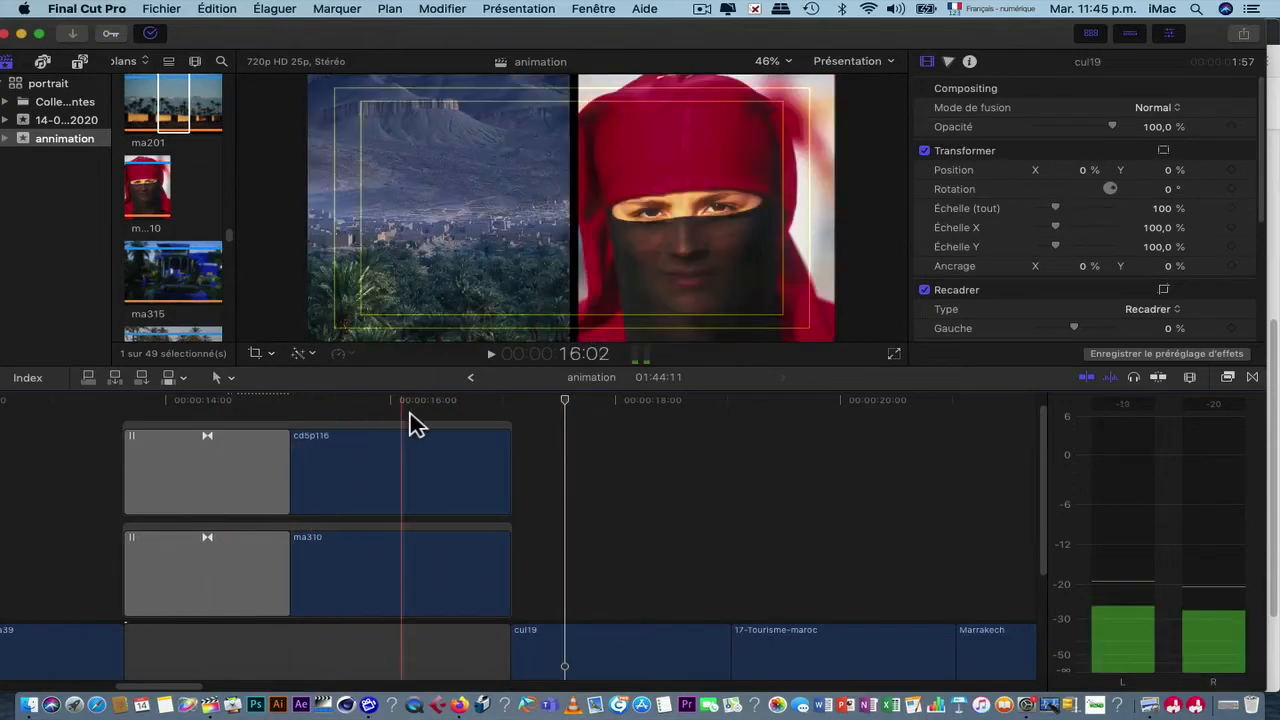
pyautogui.click(405, 423)
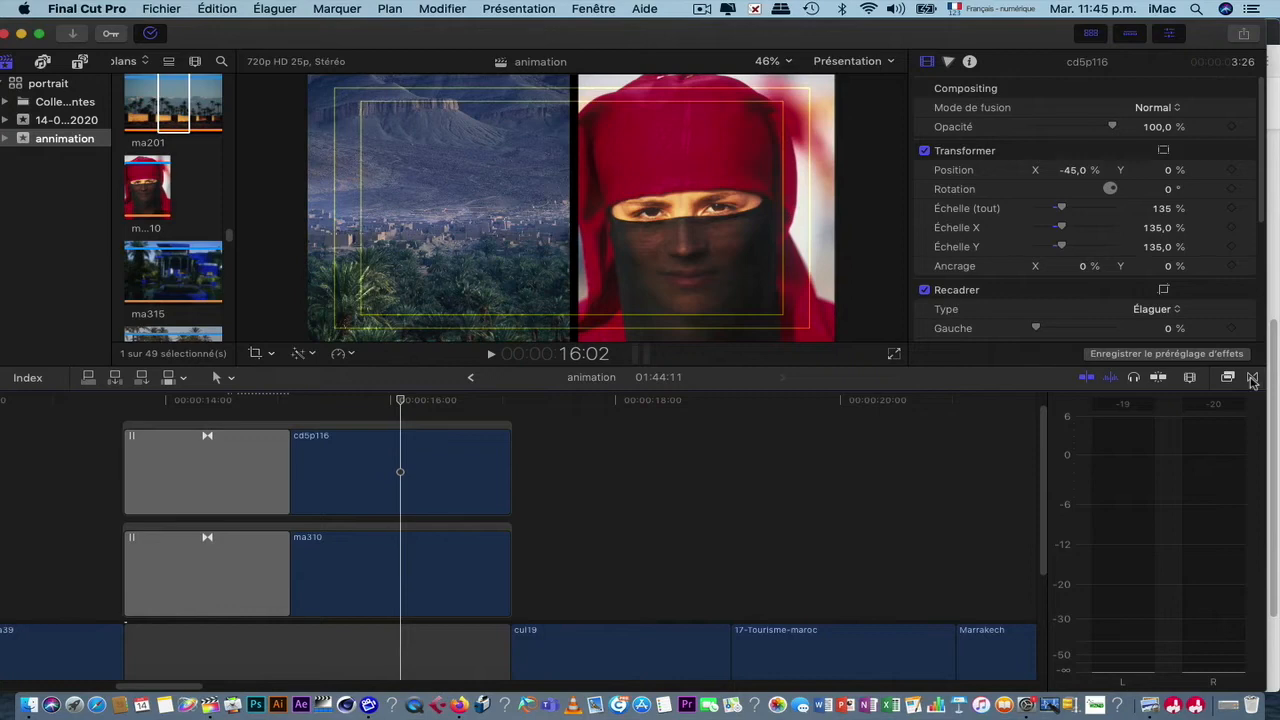
# Step: Apply the Balayage transition from the Effacements category to the end of cd5p116
pyautogui.press('ctrl+super+5')
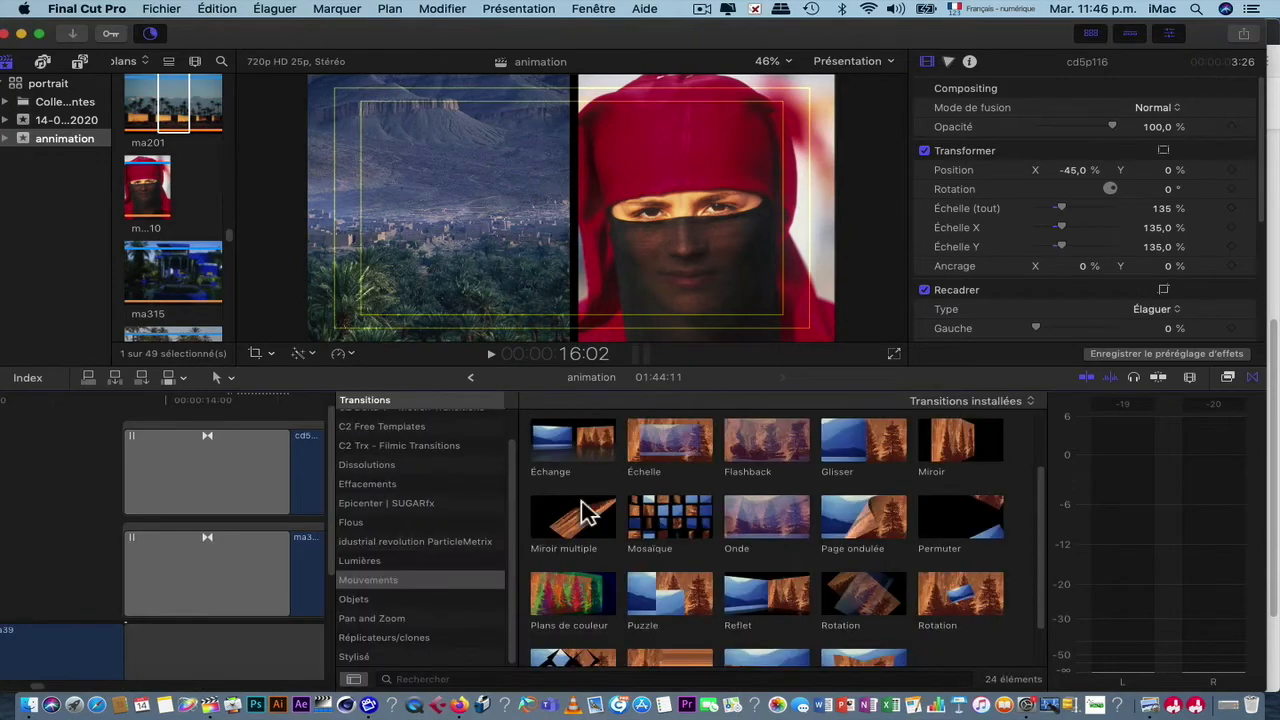
pyautogui.hscroll(8, 142, 478)
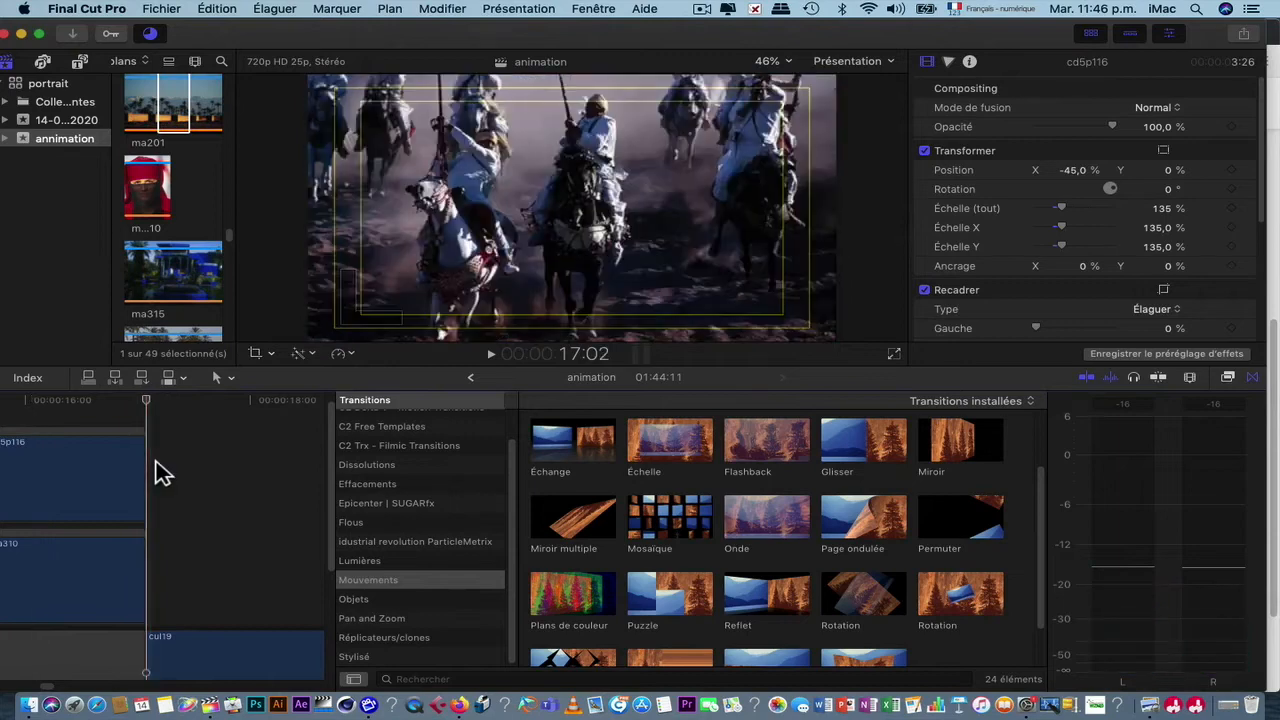
pyautogui.moveTo(157, 466); pyautogui.dragTo(157, 465)
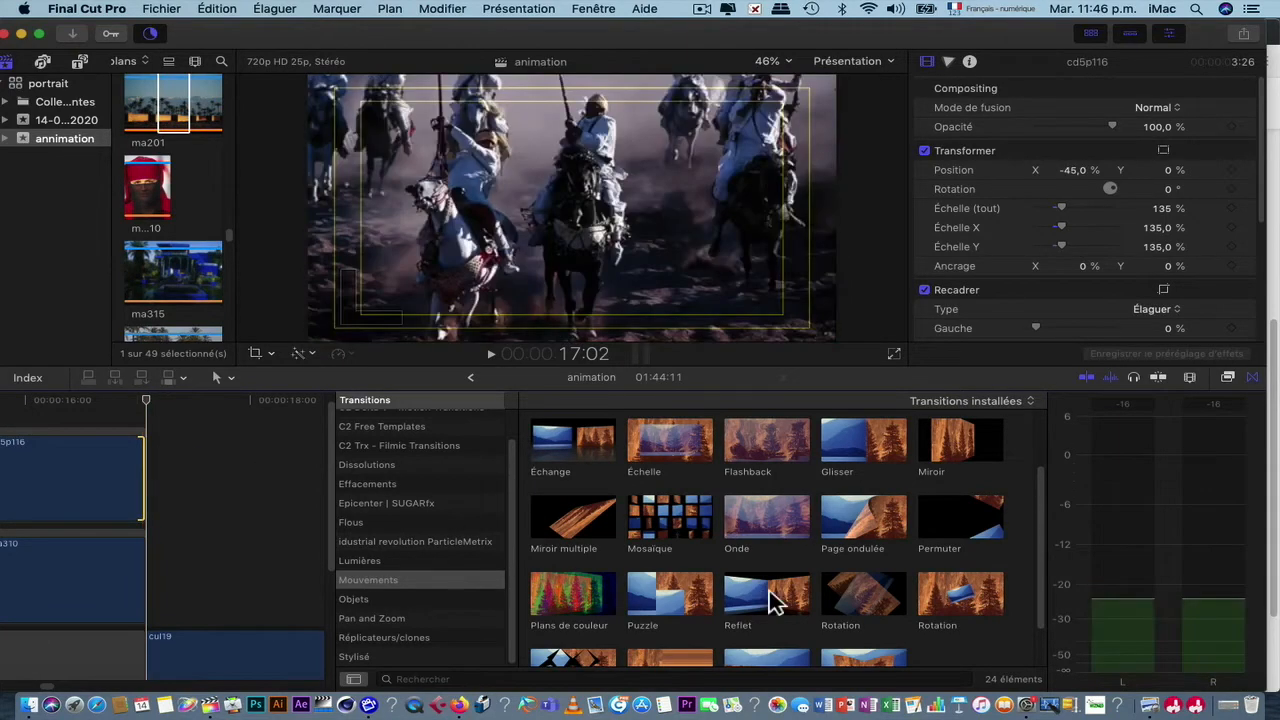
pyautogui.scroll(-1, 775, 600)
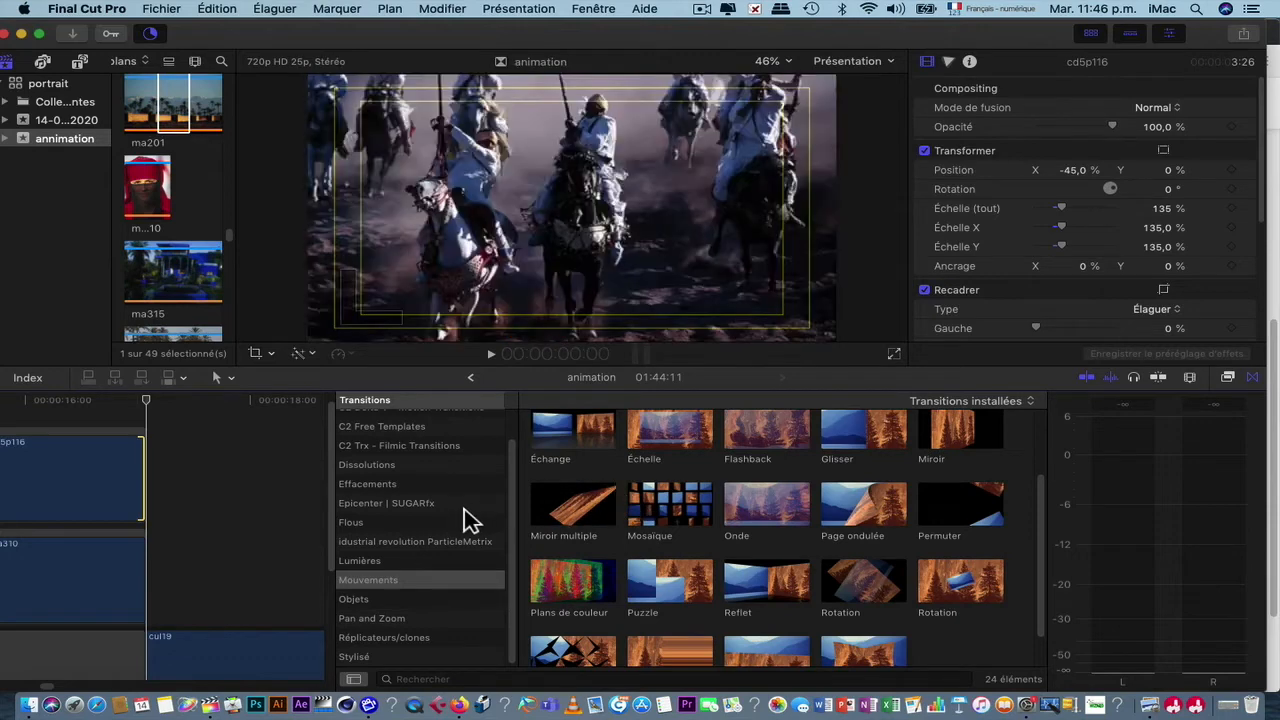
pyautogui.click(420, 466)
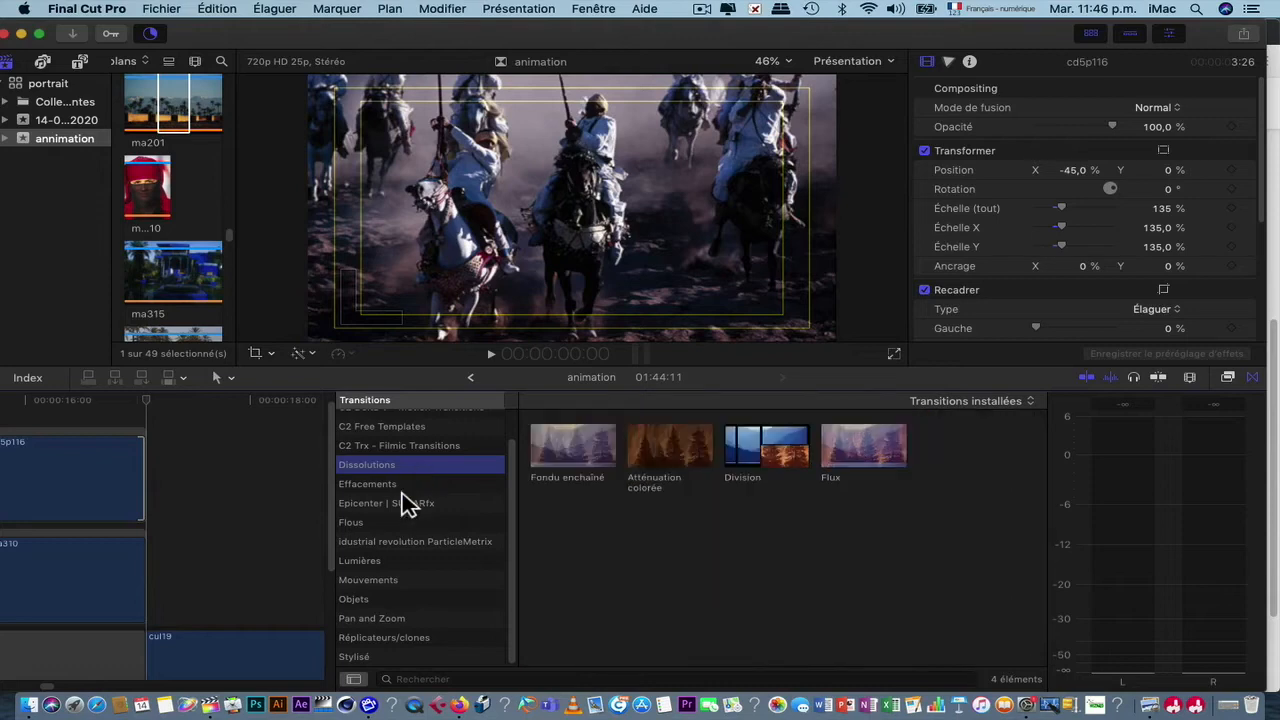
pyautogui.click(402, 492)
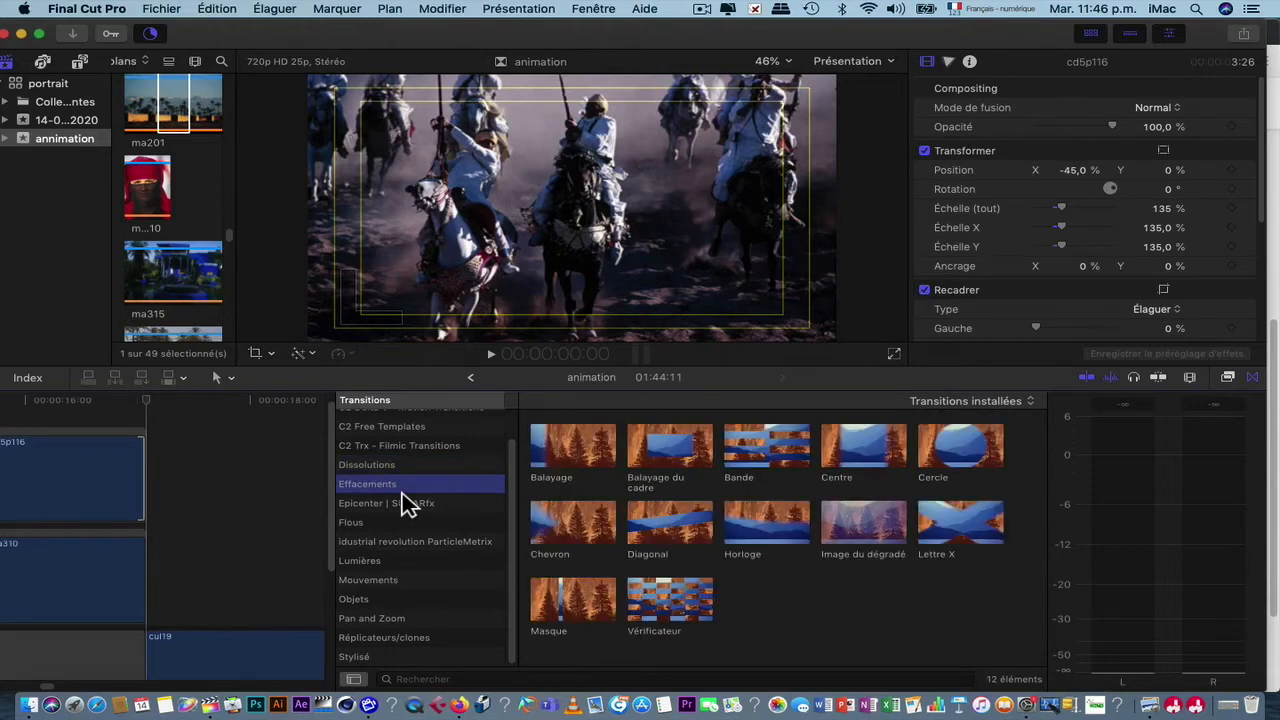
pyautogui.click(596, 452)
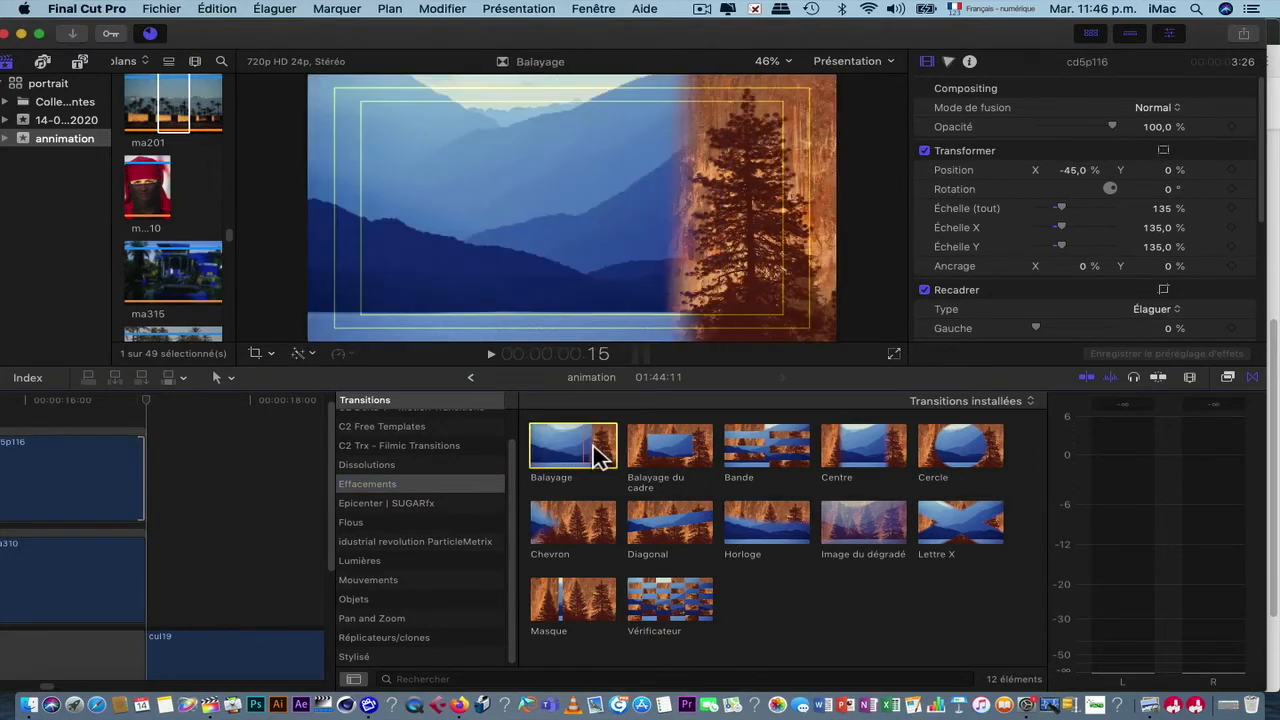
pyautogui.moveTo(596, 452); pyautogui.dragTo(131, 459)
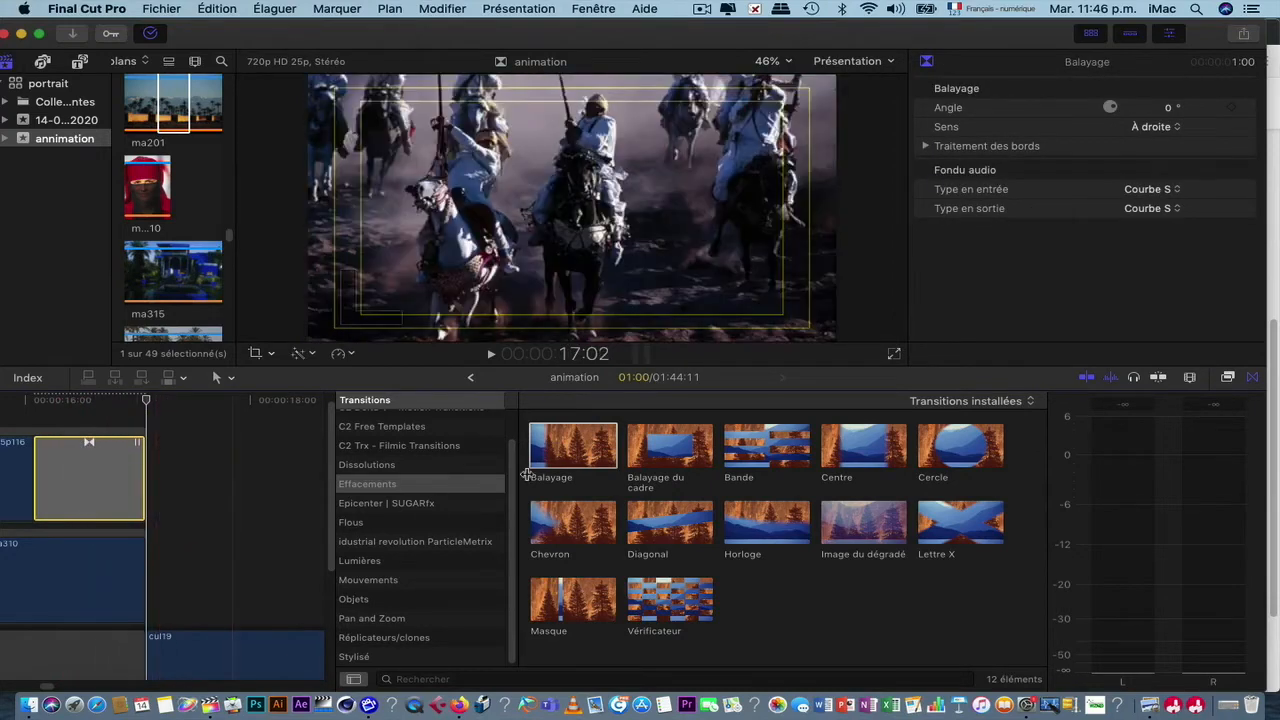
# Step: Apply the same Balayage transition to the end of ma310 and preview how both clips exit
pyautogui.moveTo(566, 456); pyautogui.dragTo(117, 530)
pyautogui.hscroll(-6, 116, 519)
pyautogui.press('space')
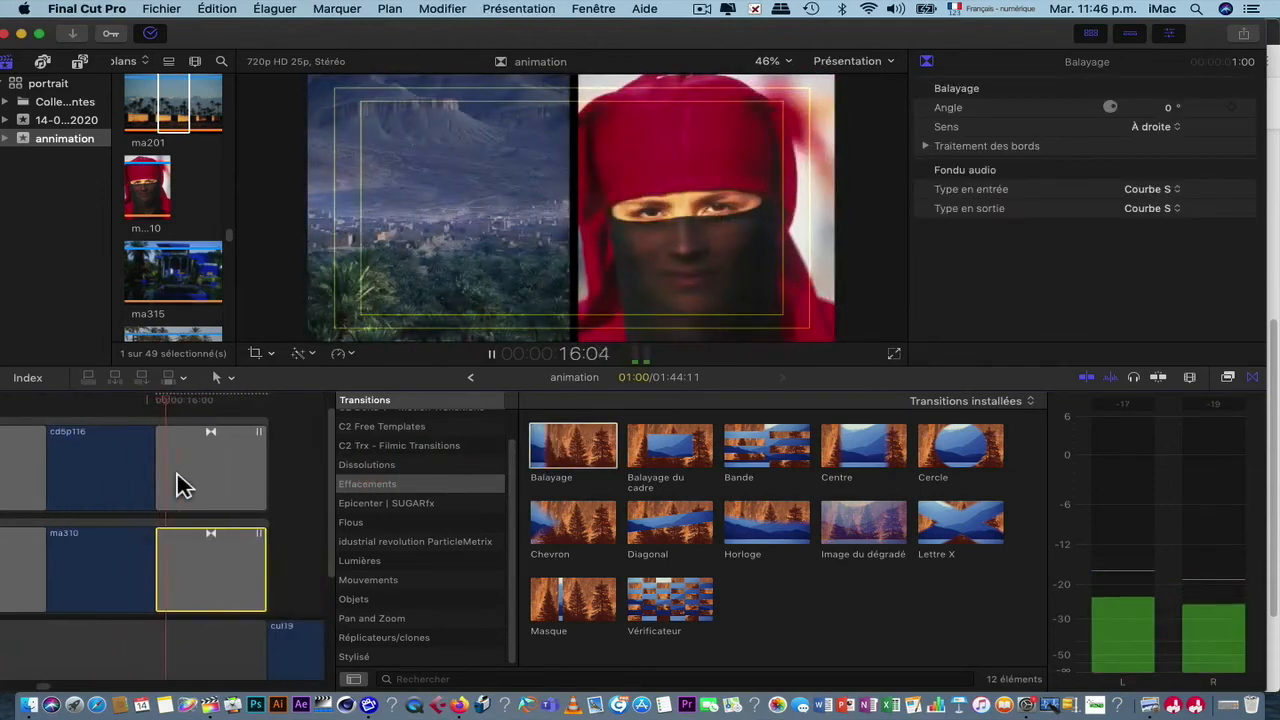
pyautogui.press('space')
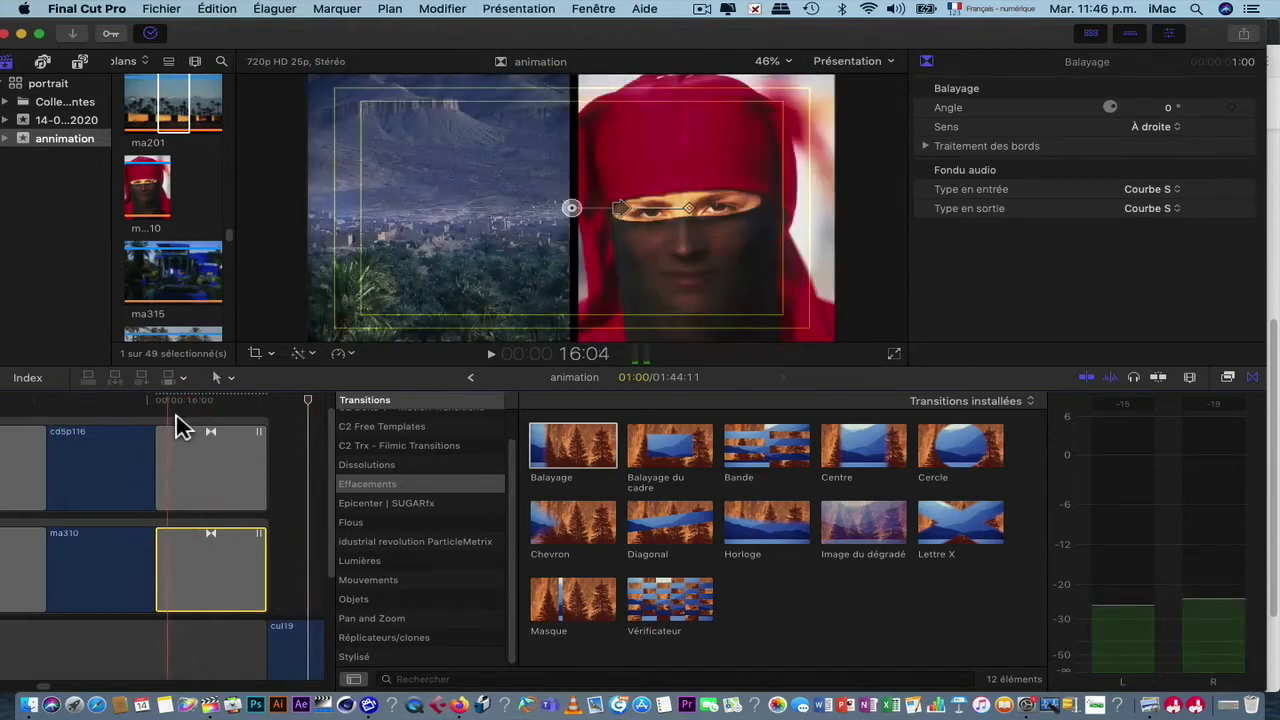
# Step: Set the direction of cd5p116's closing Balayage transition to À gauche
pyautogui.click(202, 467)
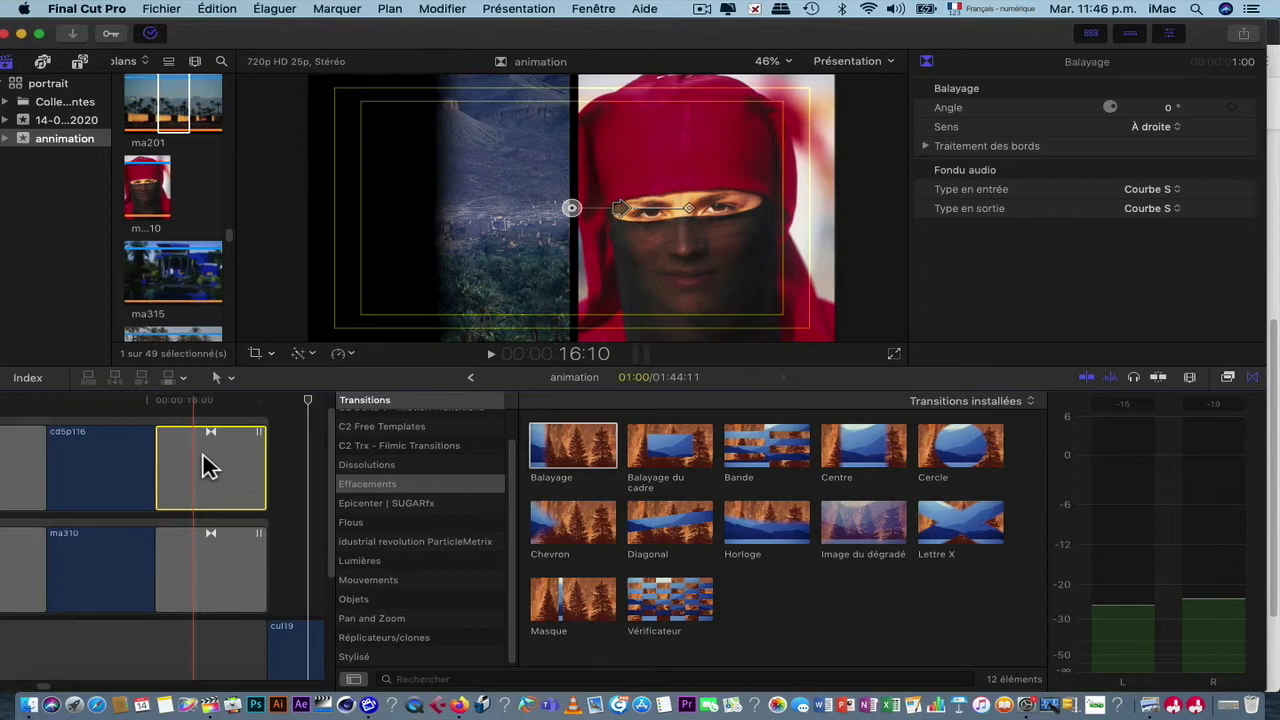
pyautogui.hscroll(-3, 202, 451)
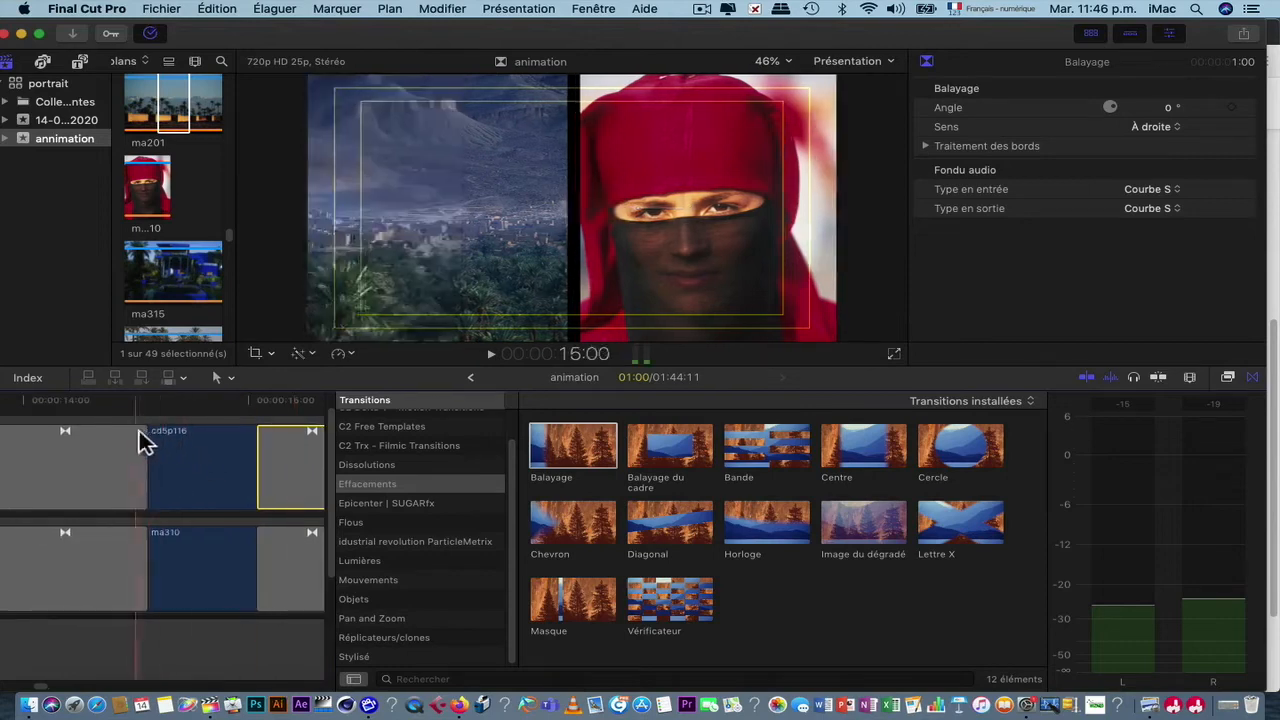
pyautogui.click(120, 447)
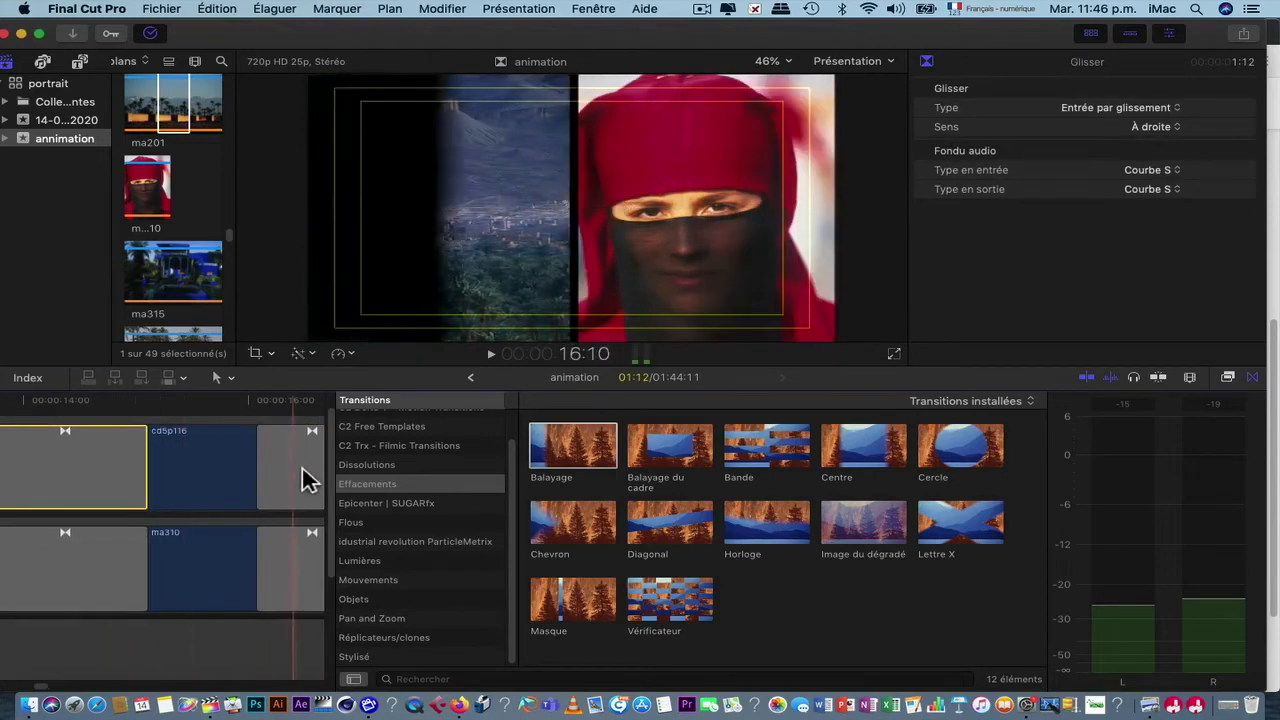
pyautogui.click(306, 476)
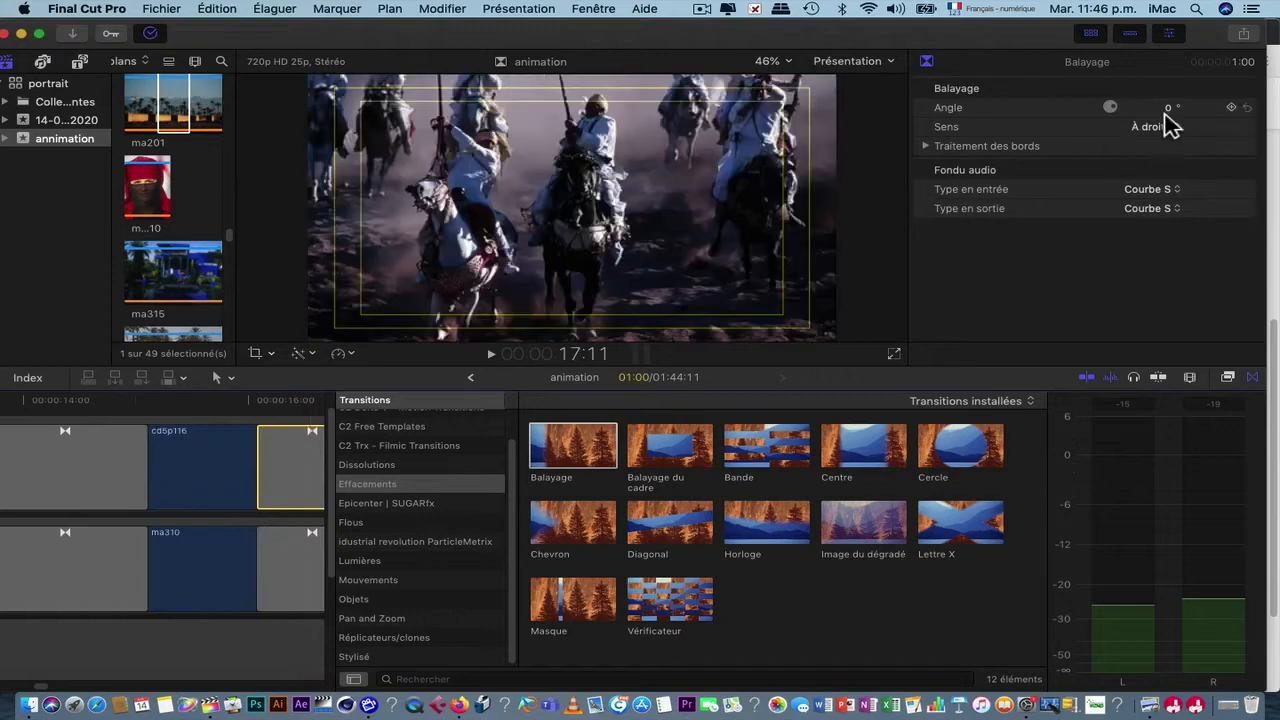
pyautogui.click(1155, 127)
pyautogui.click(1158, 94)
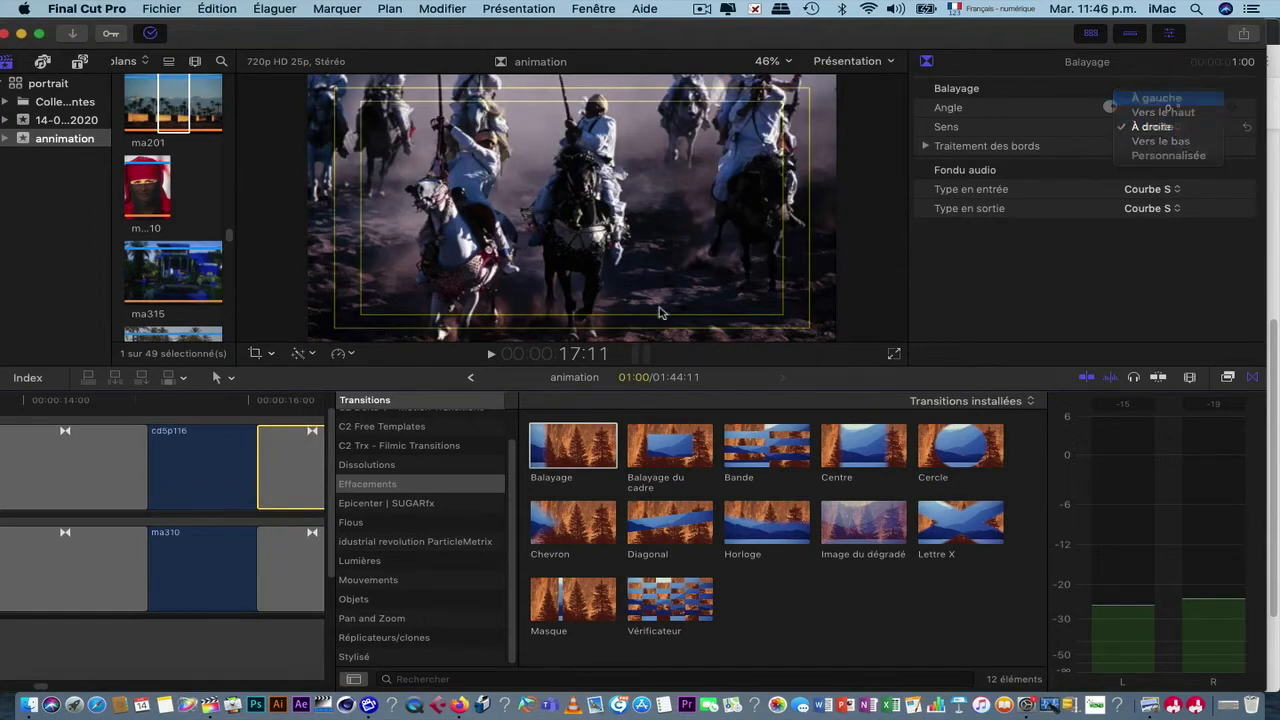
# Step: Play back the end of the split-screen section to check both closing wipes before cul19
pyautogui.hscroll(4, 310, 462)
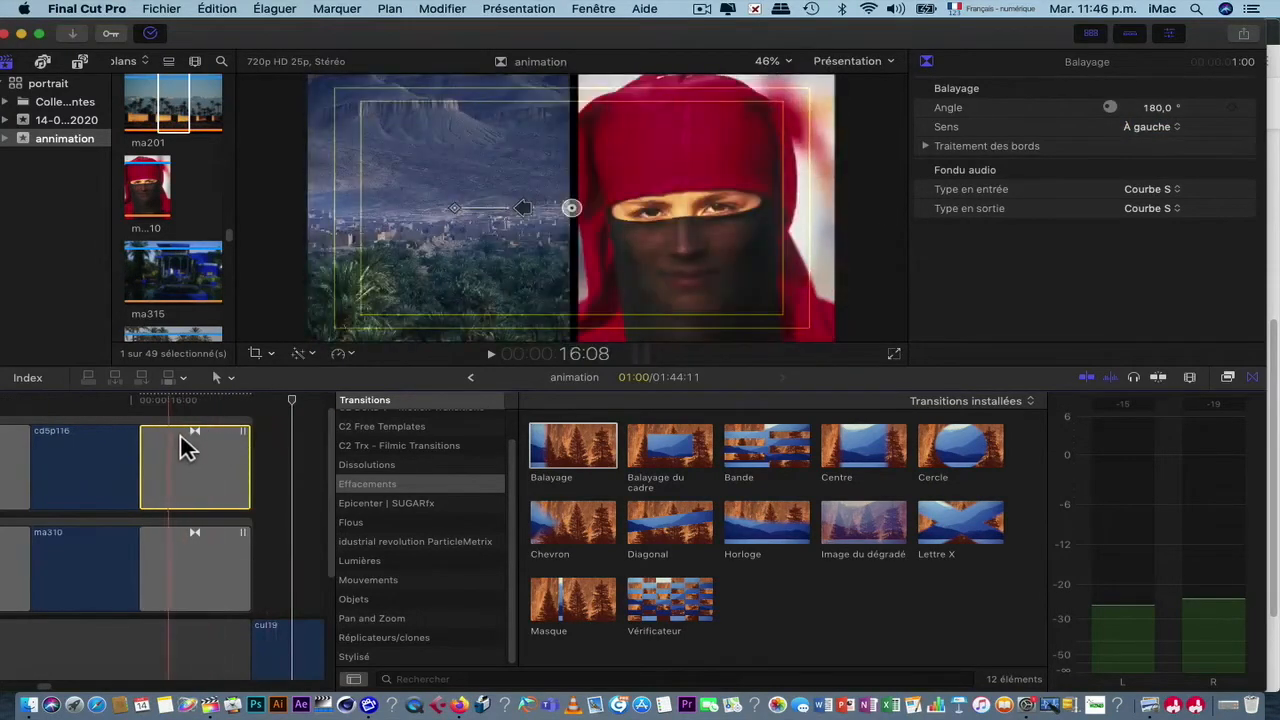
pyautogui.press('space')
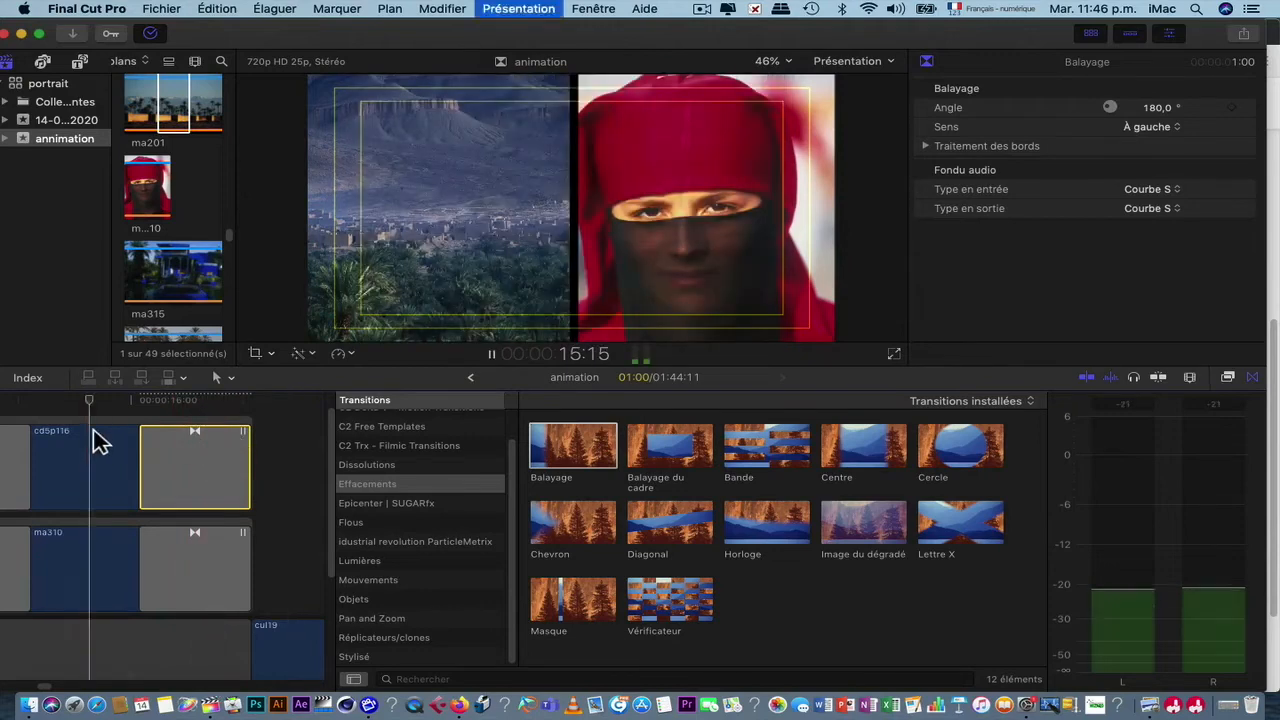
pyautogui.press('space')
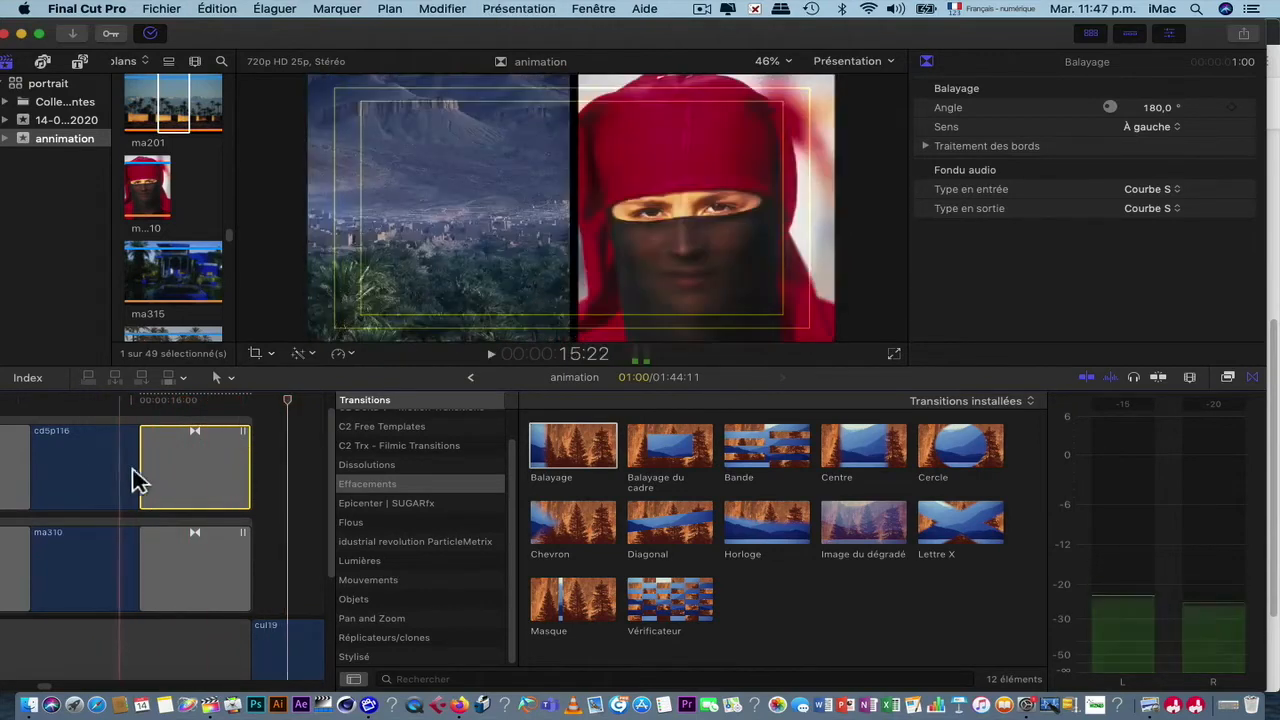
pyautogui.press('space')
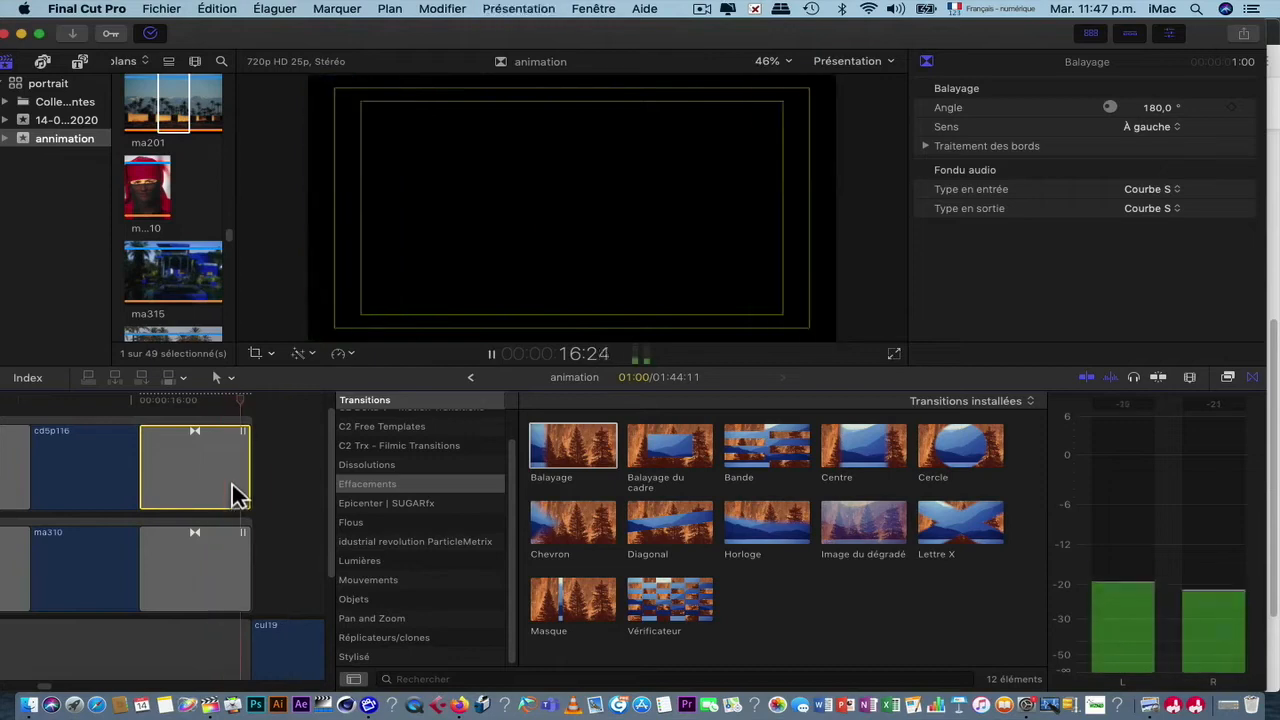
pyautogui.press('space')
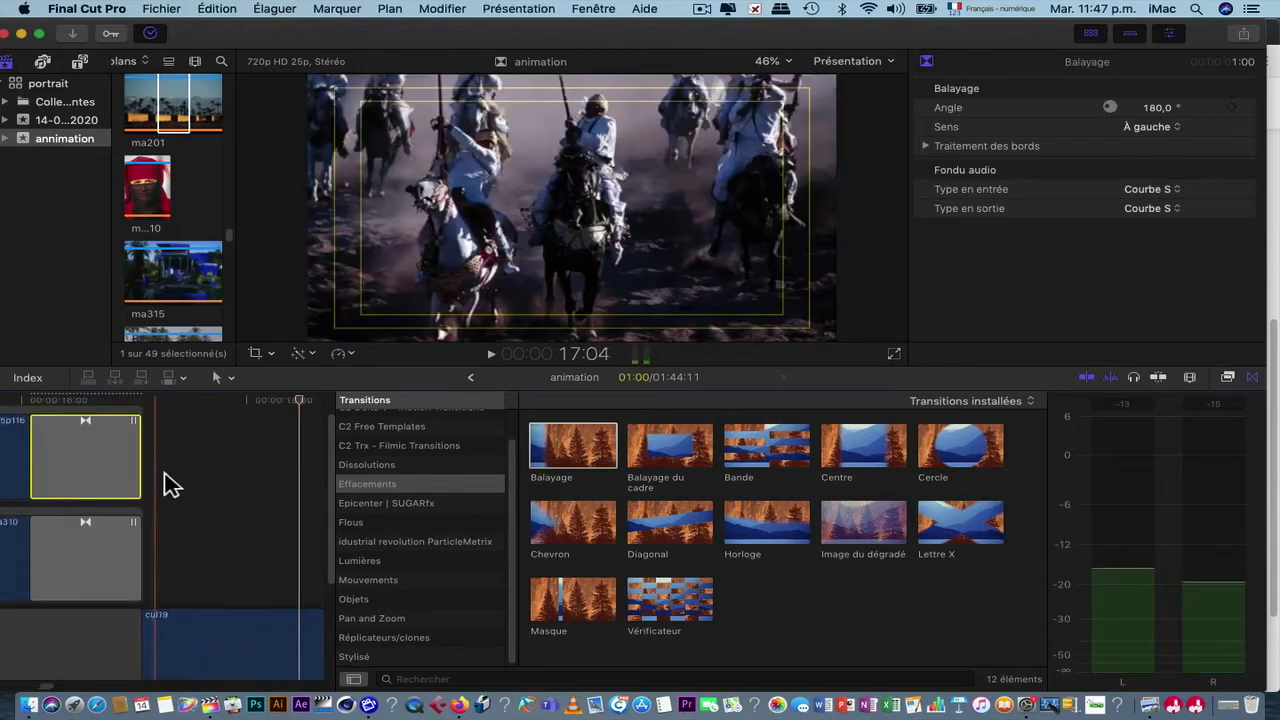
# Step: Combine cd5p116, ma310 and their transitions into a compound clip in the annimation event, keeping the default name
pyautogui.hscroll(-10, 170, 480)
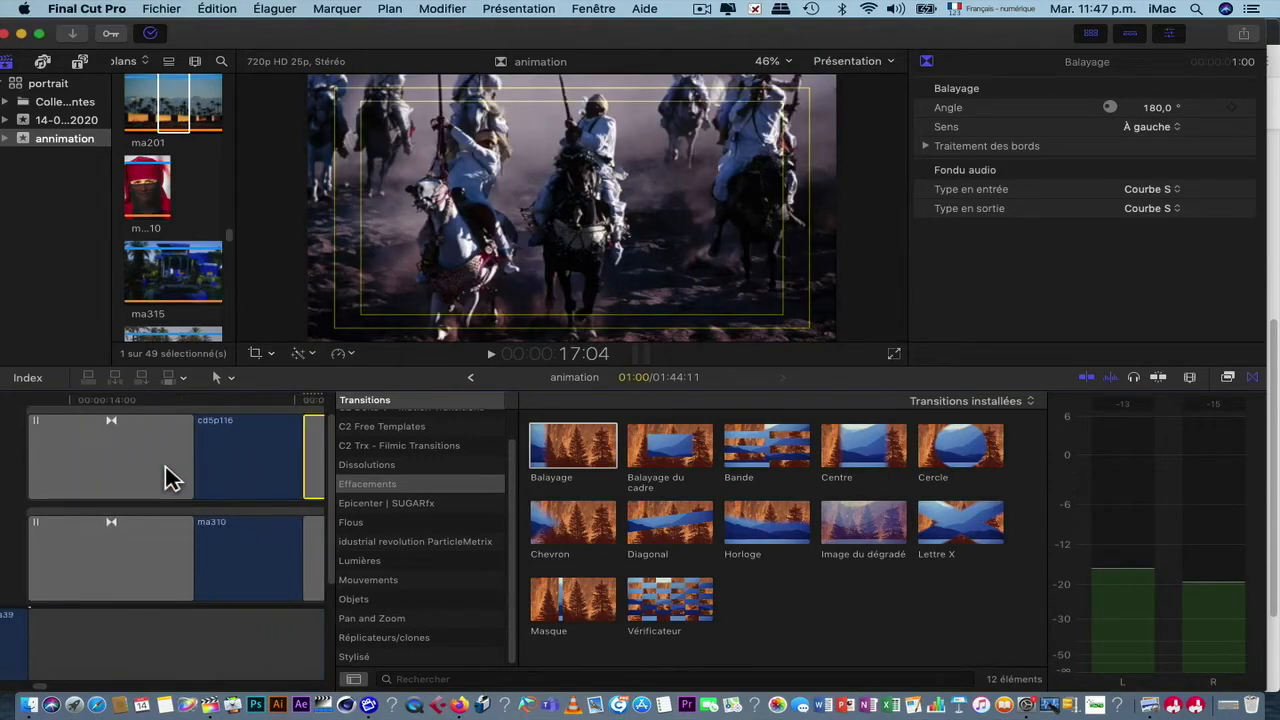
pyautogui.click(1253, 380)
pyautogui.hscroll(-5, 300, 516)
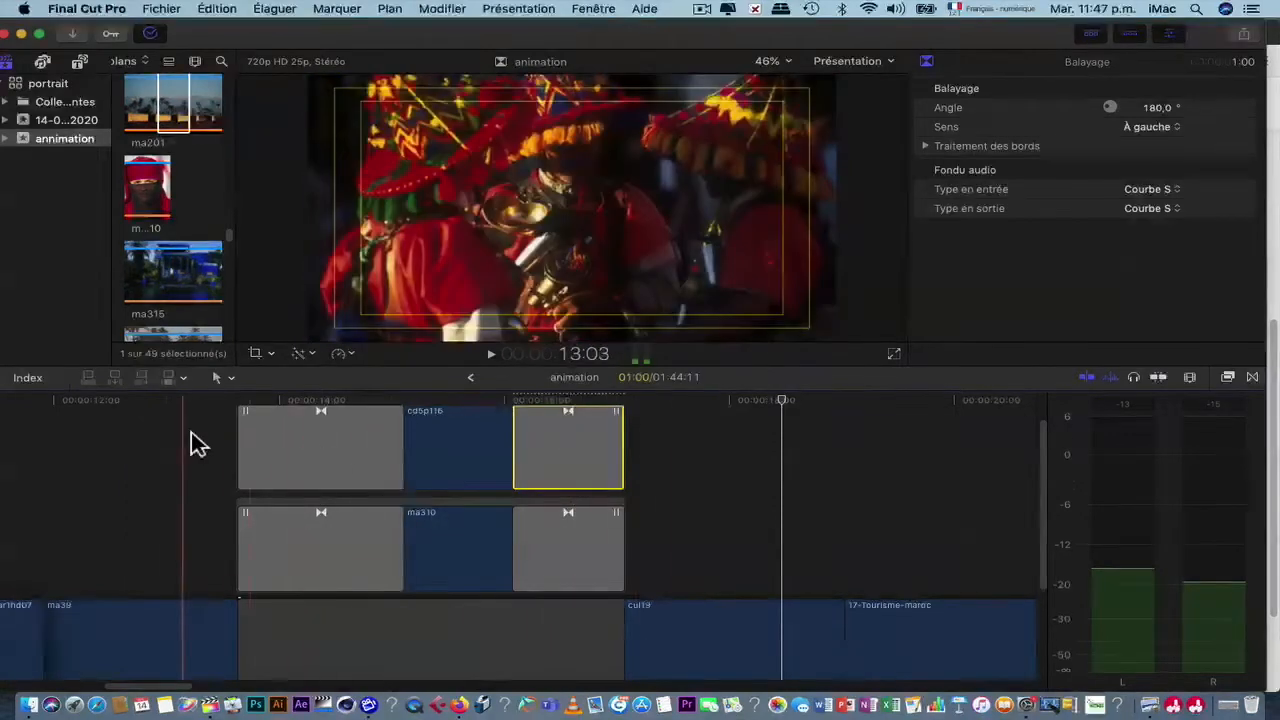
pyautogui.moveTo(182, 429); pyautogui.dragTo(576, 578)
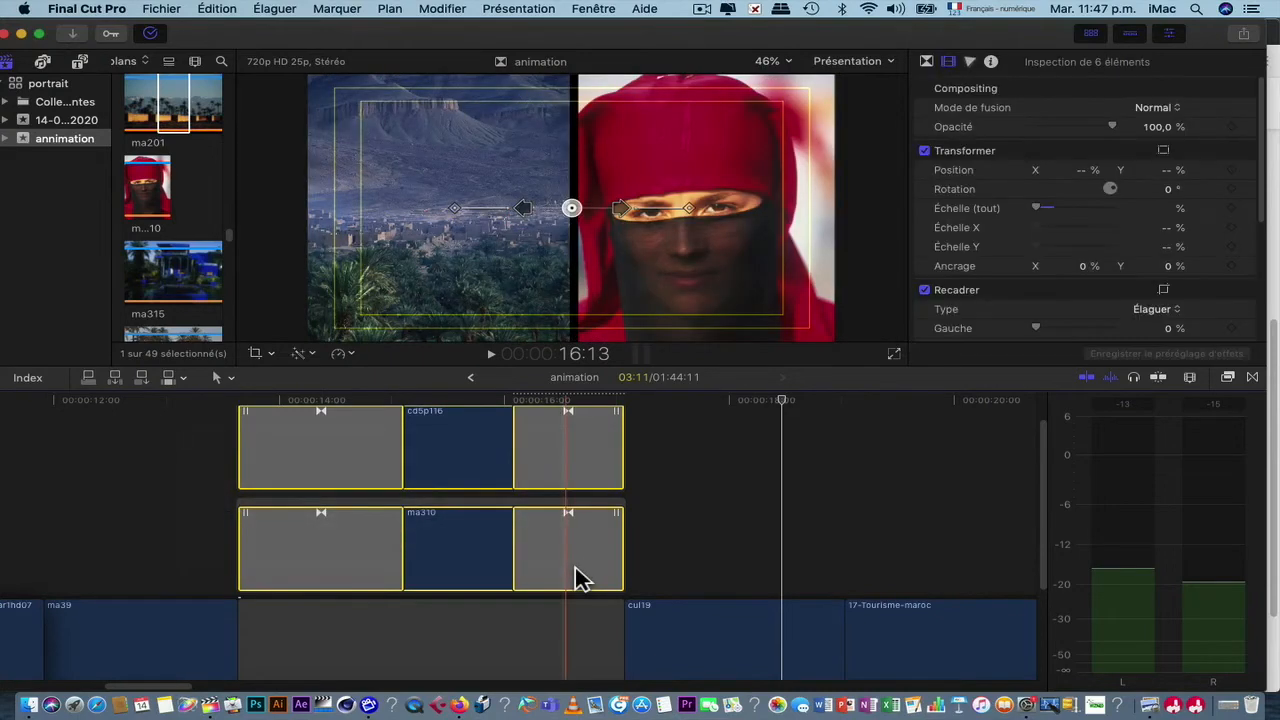
pyautogui.hotkey('alt', 'g')
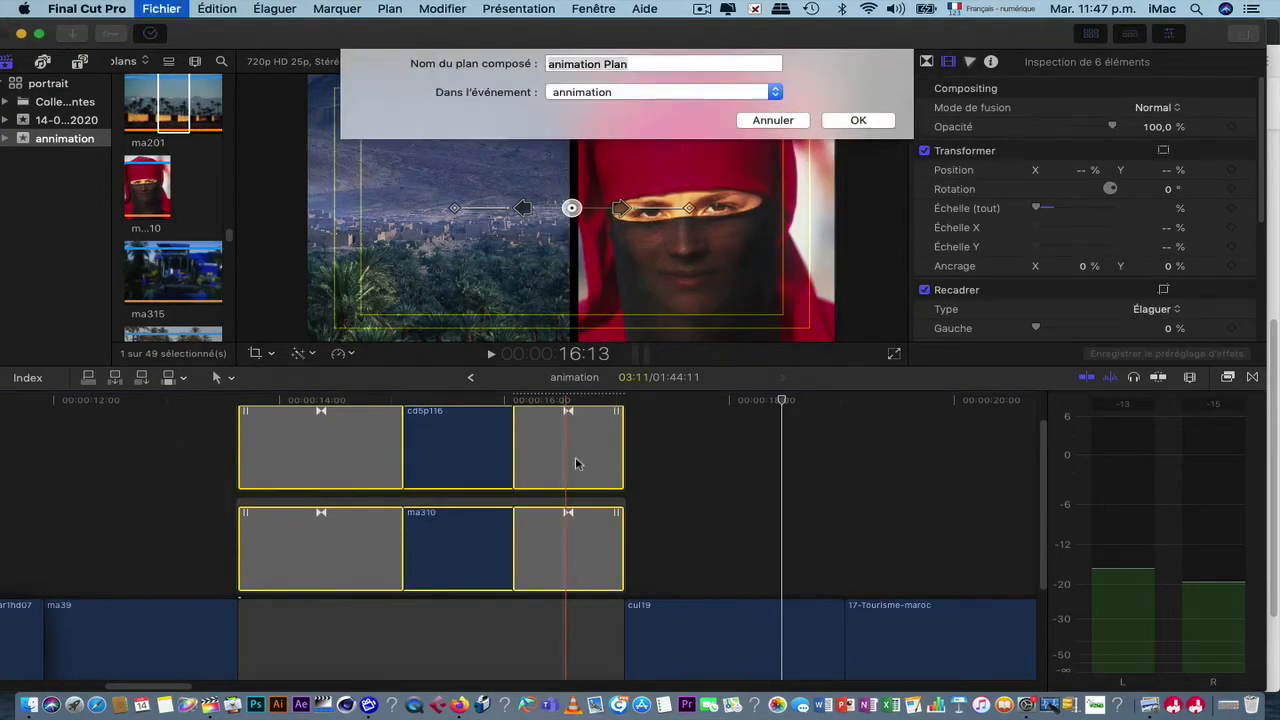
pyautogui.click(856, 122)
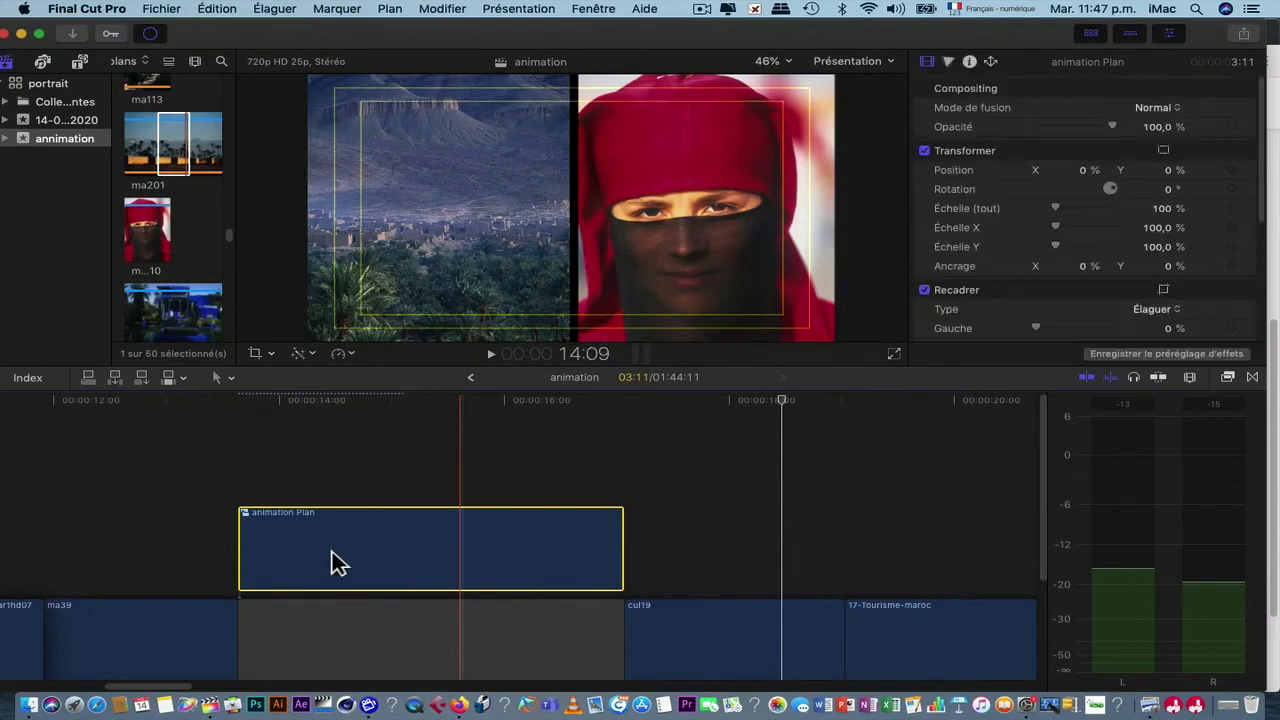
# Step: Overwrite the compound clip into the primary storyline, filling the gap between ma39 and cul19
pyautogui.scroll(-3, 331, 563)
pyautogui.hscroll(-2, 331, 563)
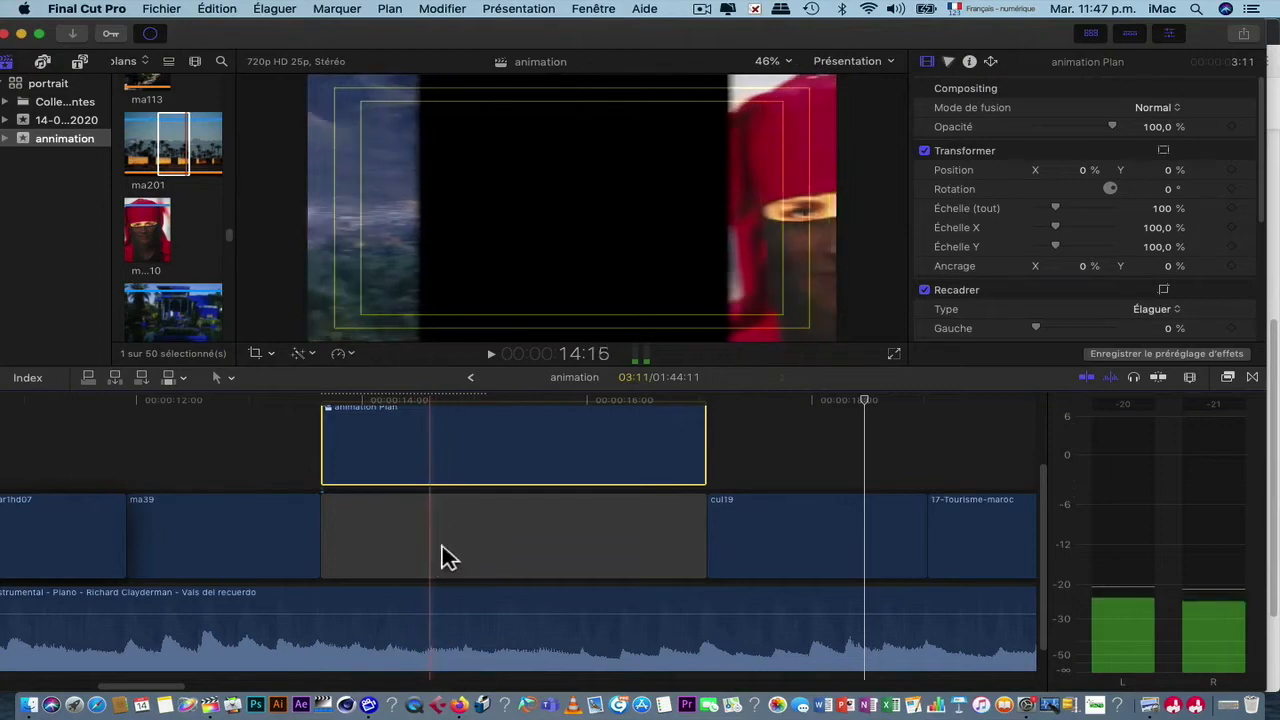
pyautogui.rightClick(448, 436)
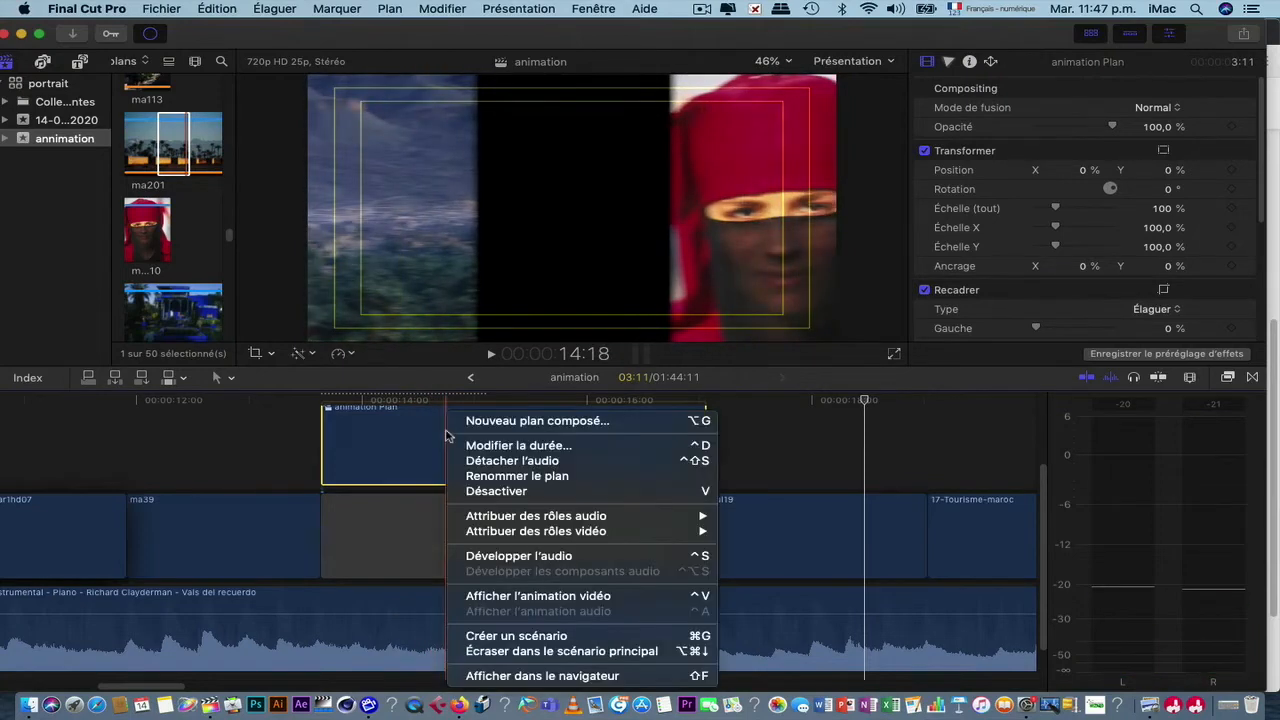
pyautogui.click(530, 651)
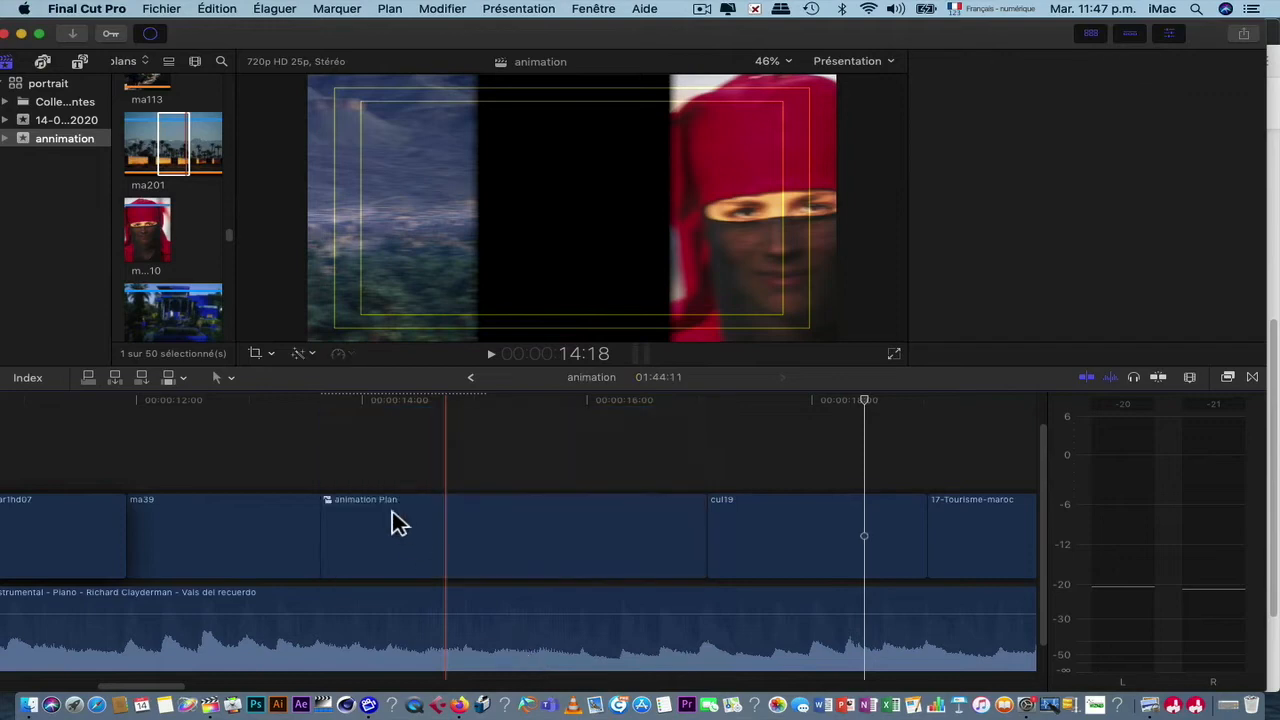
# Step: Play back the passage from ma39 into the compound clip, starting at 13:04
pyautogui.click(272, 406)
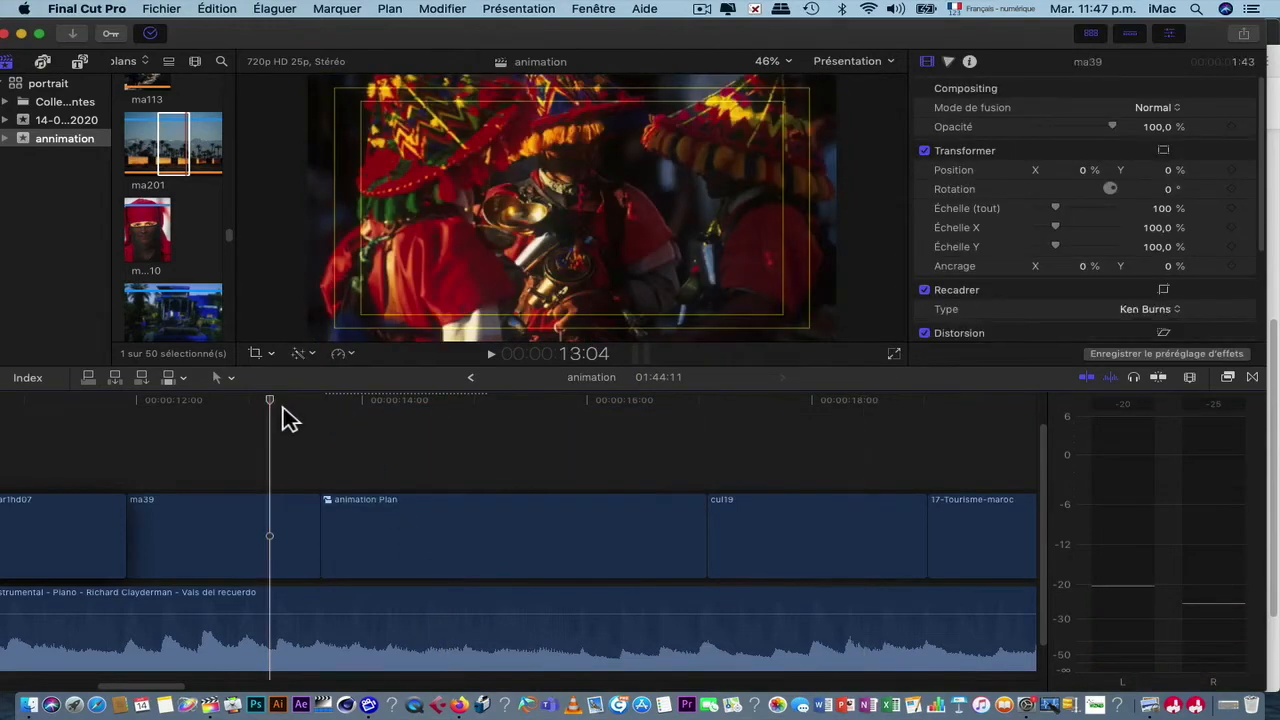
pyautogui.press('space')
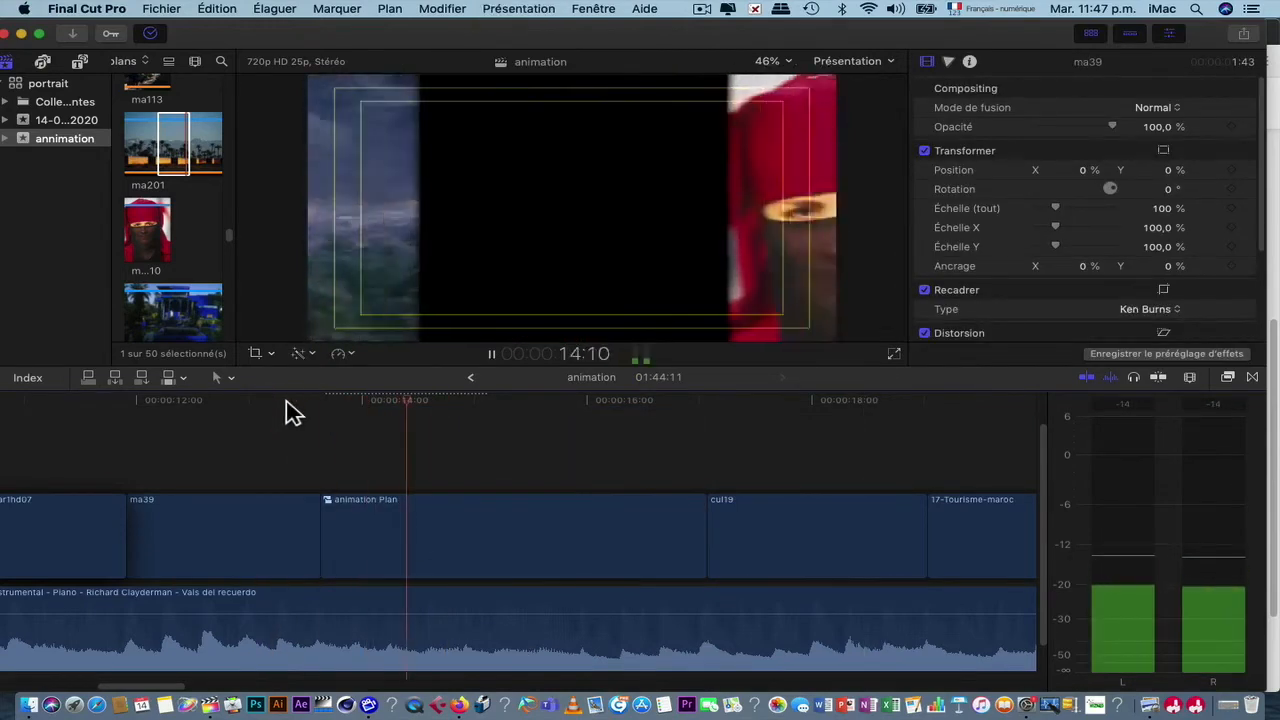
pyautogui.press('space')
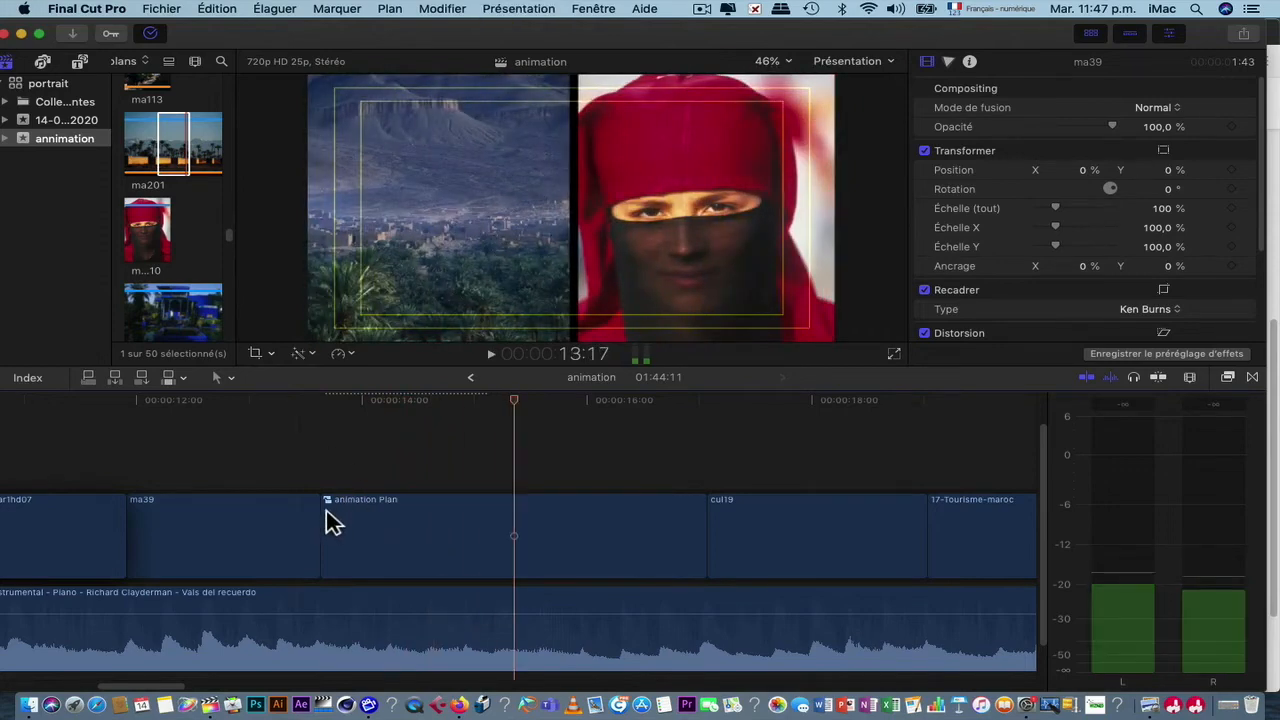
# Step: Add the Bruit lumineux transition from Lumières between ma39 and the compound clip, allowing the clips to overlap, and check it
pyautogui.click(322, 530)
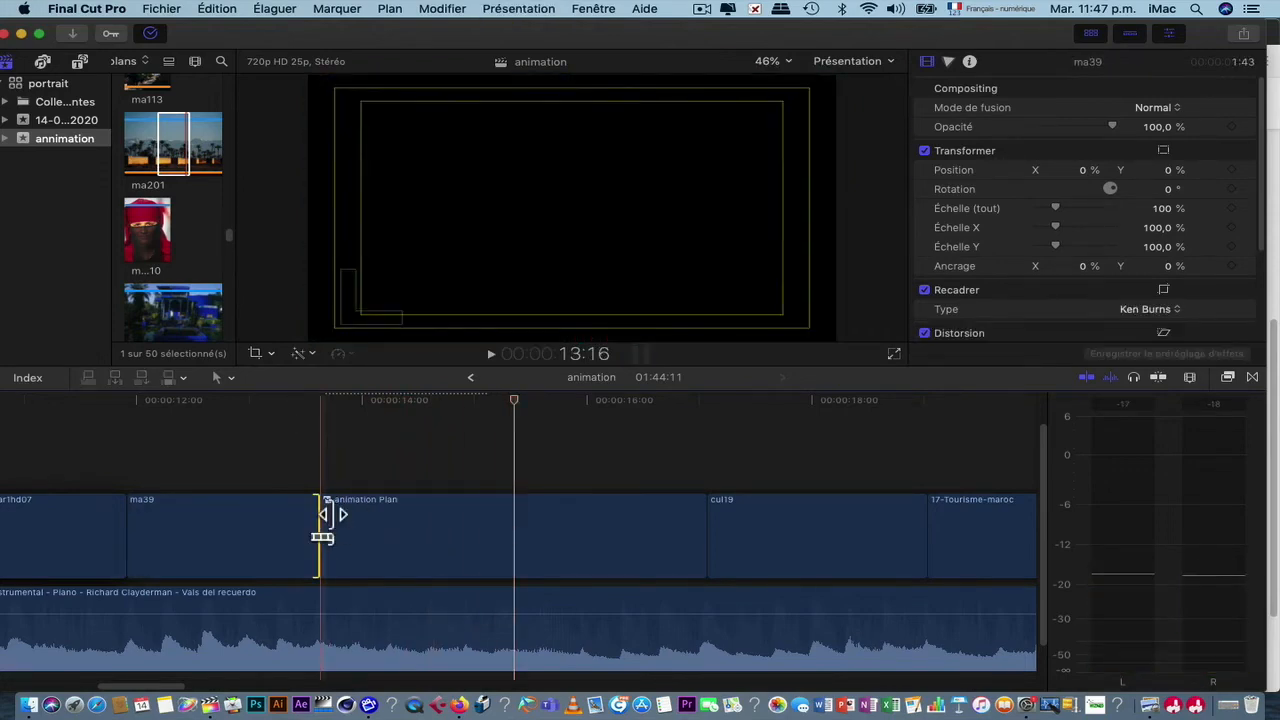
pyautogui.click(1260, 379)
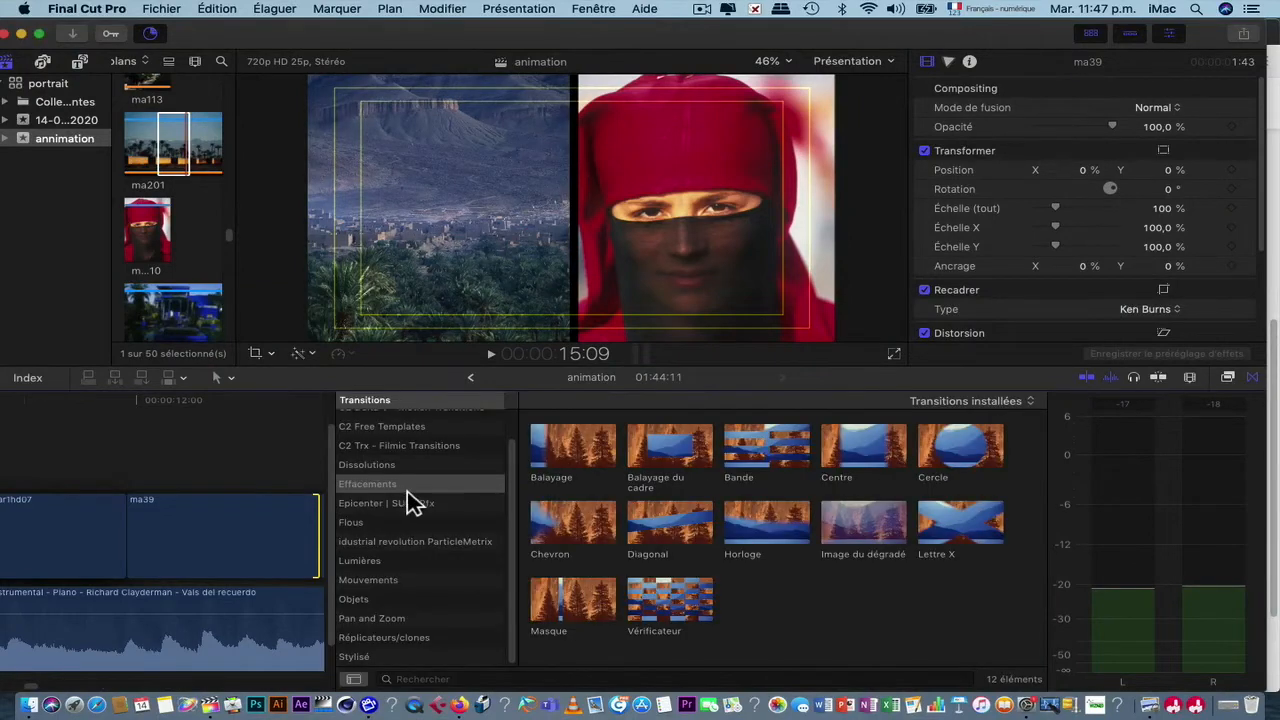
pyautogui.hscroll(5, 222, 492)
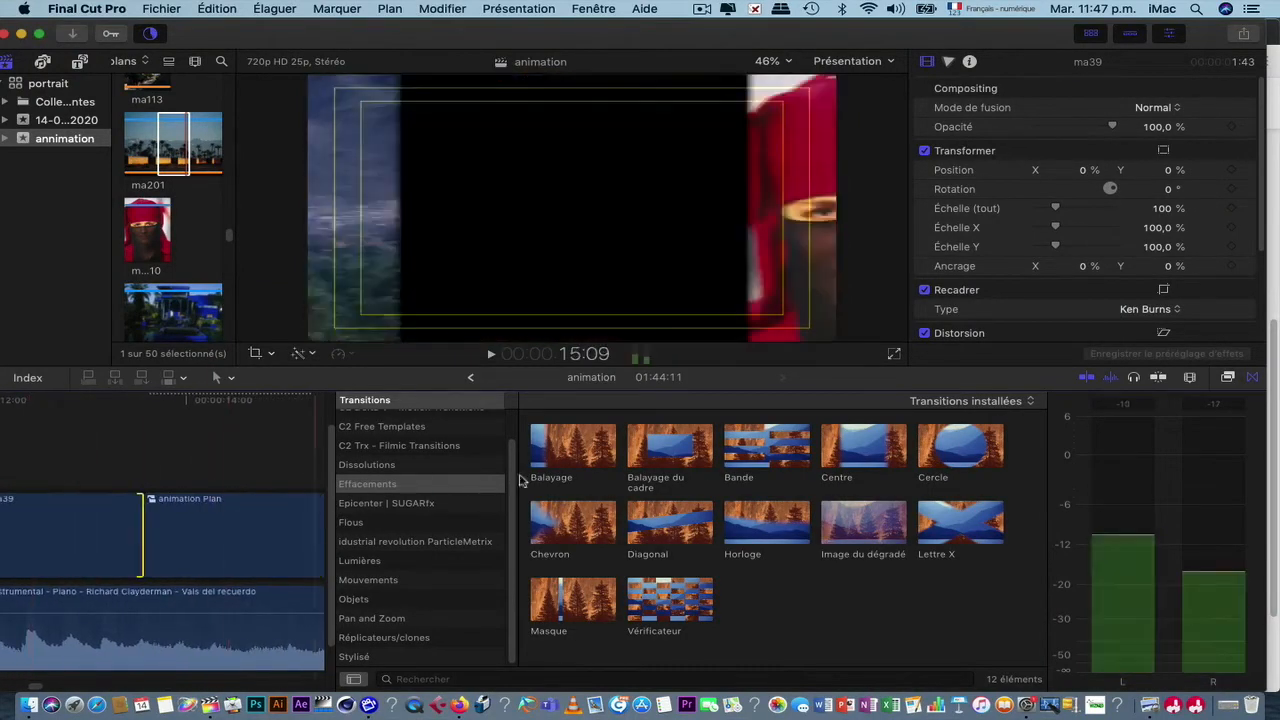
pyautogui.click(405, 468)
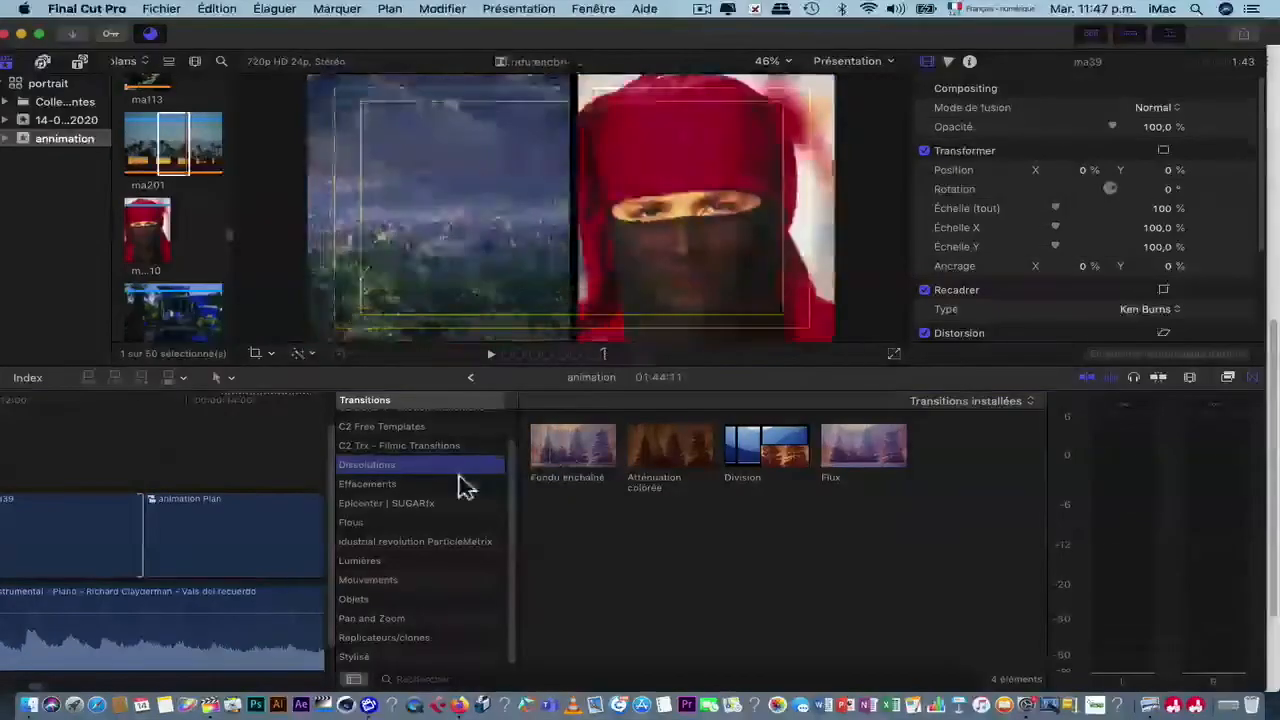
pyautogui.click(398, 566)
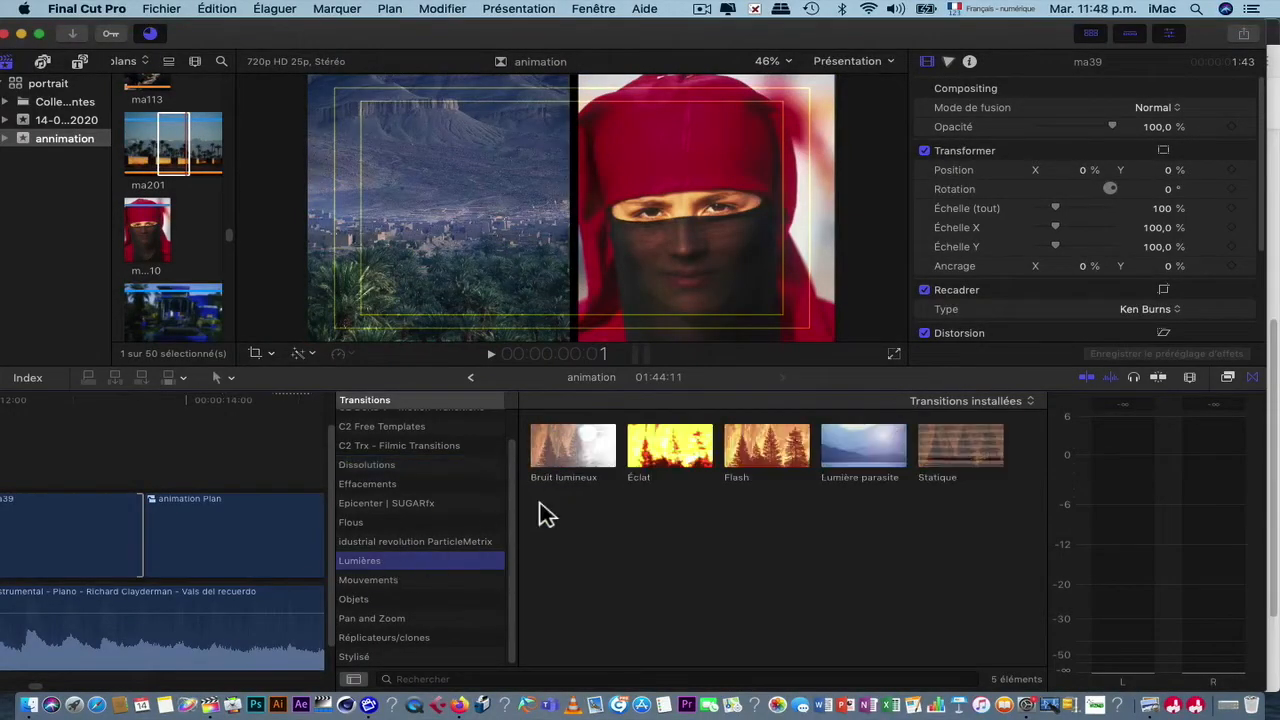
pyautogui.moveTo(592, 470); pyautogui.dragTo(147, 528)
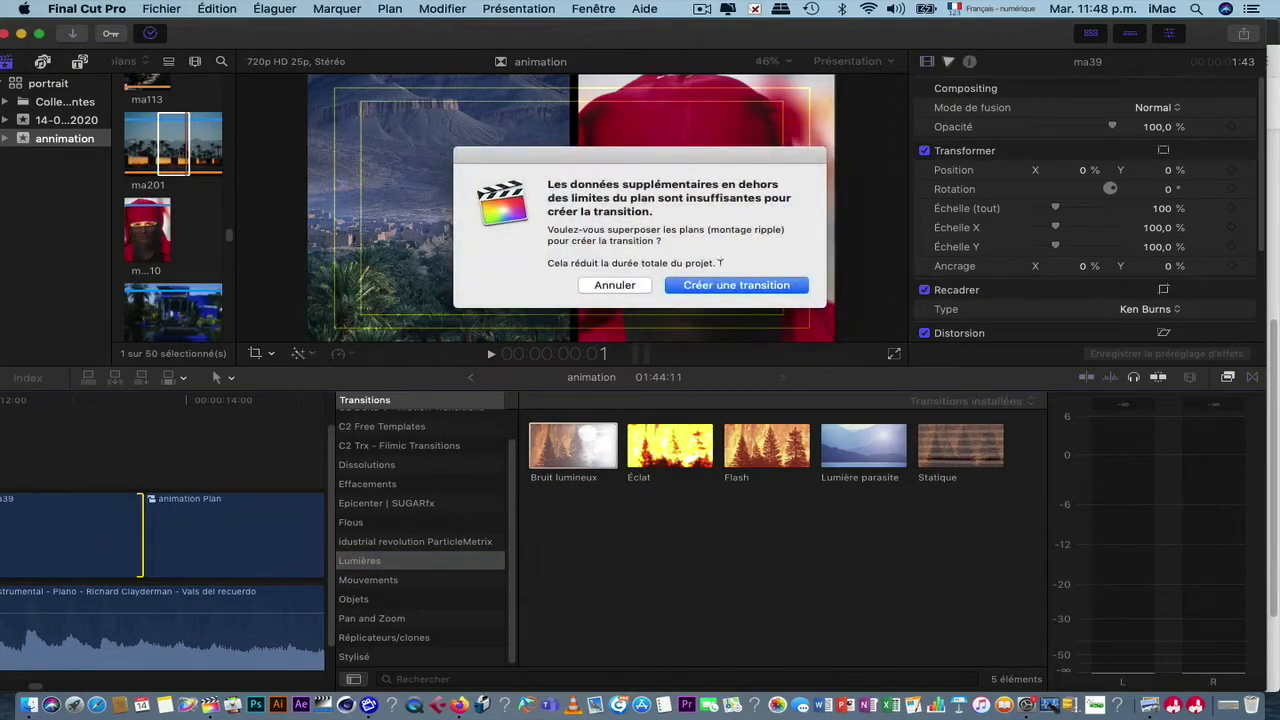
pyautogui.click(706, 288)
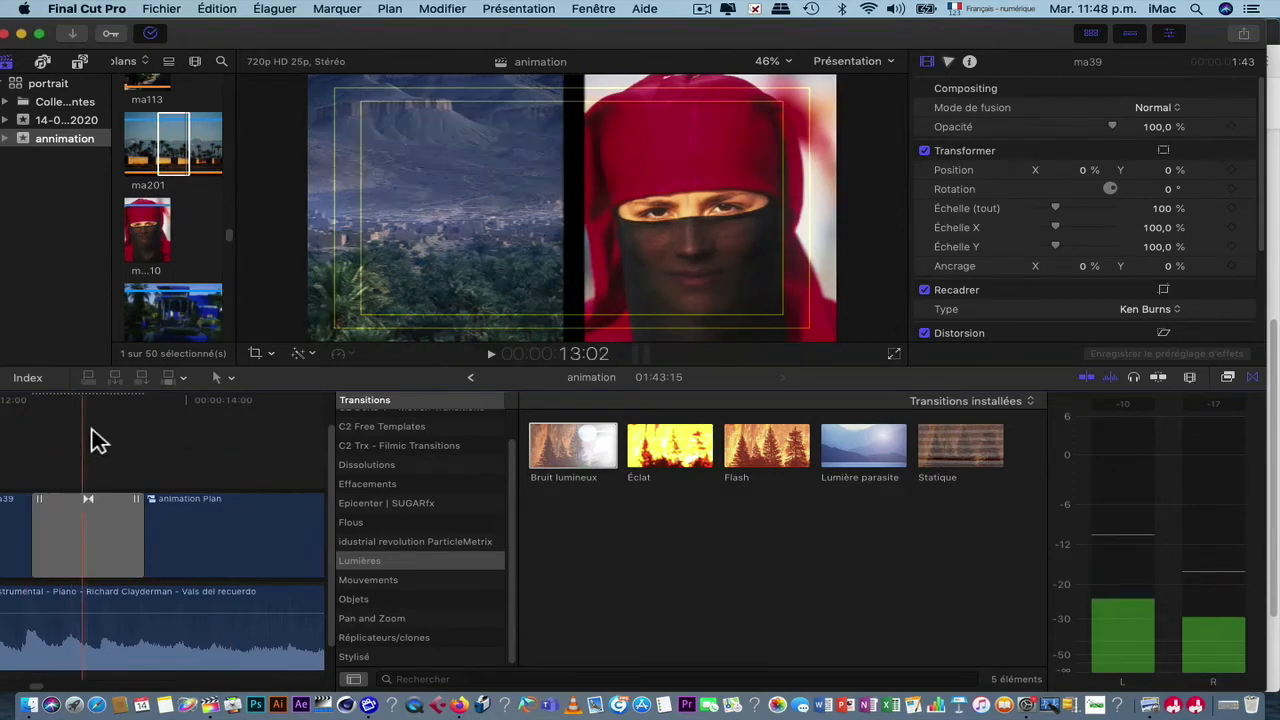
pyautogui.hscroll(-5, 90, 440)
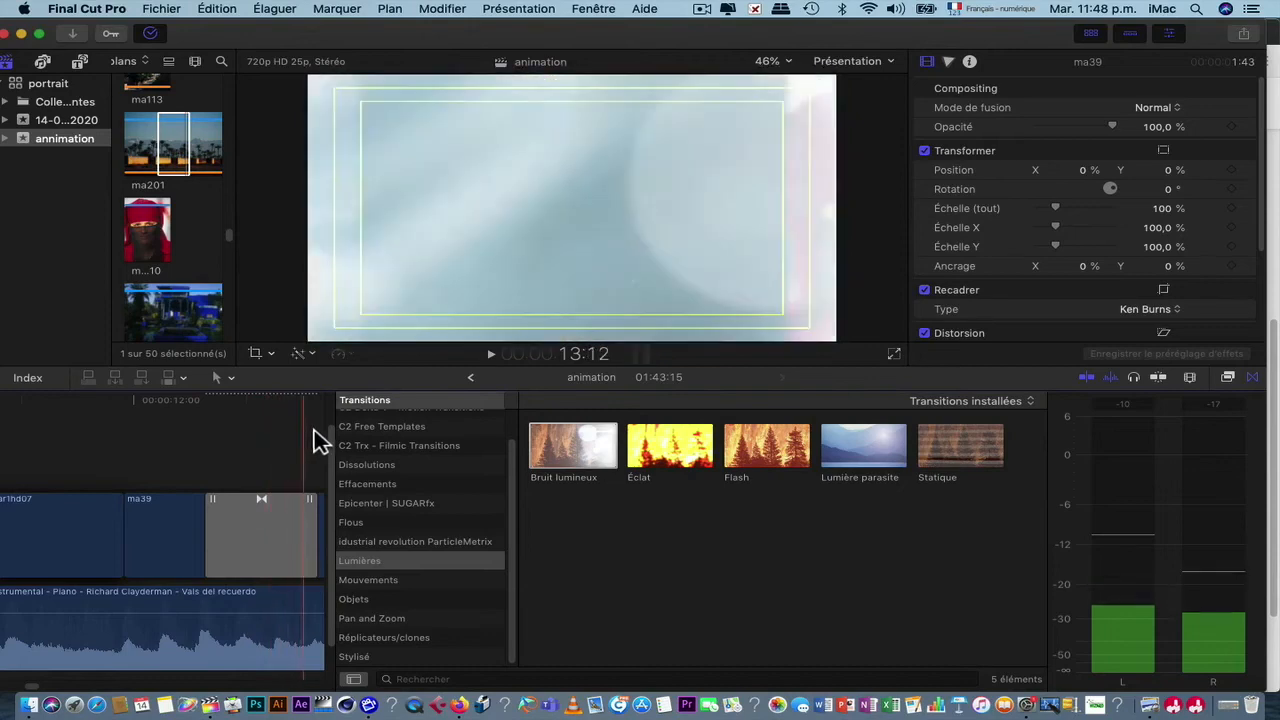
pyautogui.hscroll(6, 310, 437)
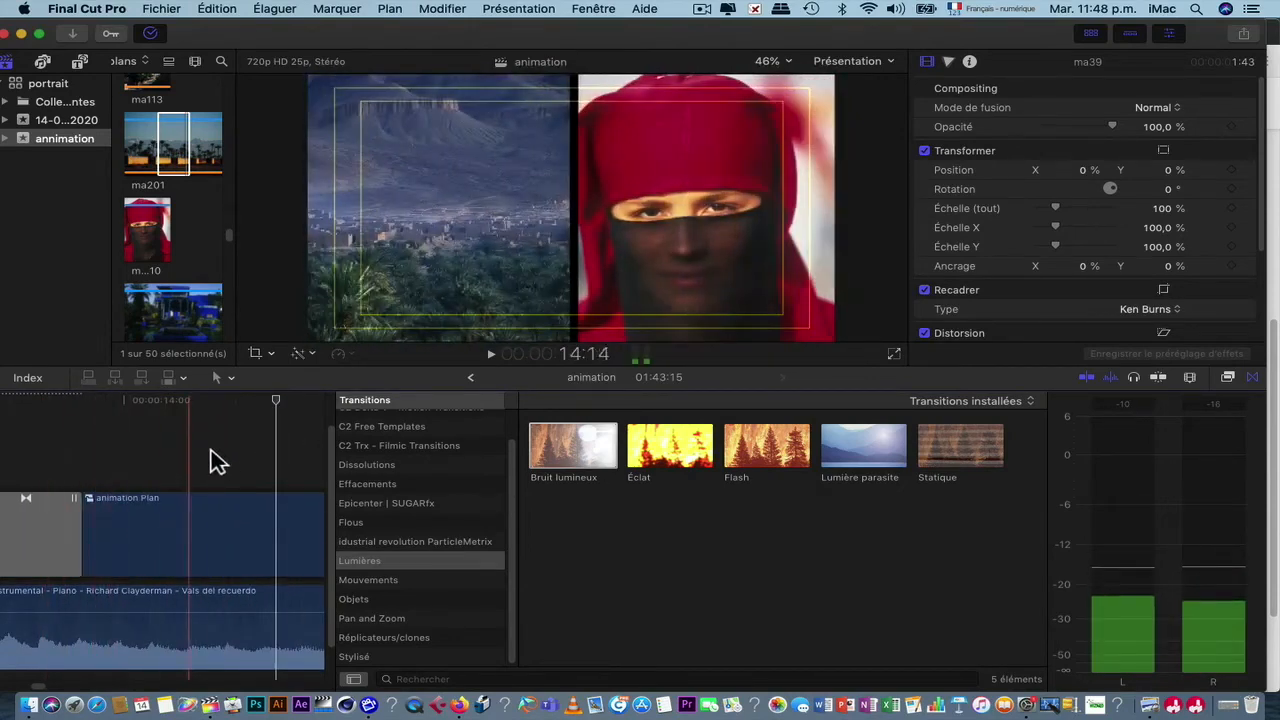
# Step: Add the Lumière parasite transition between the compound clip and cul19, letting the clips overlap to create it
pyautogui.hscroll(5, 241, 459)
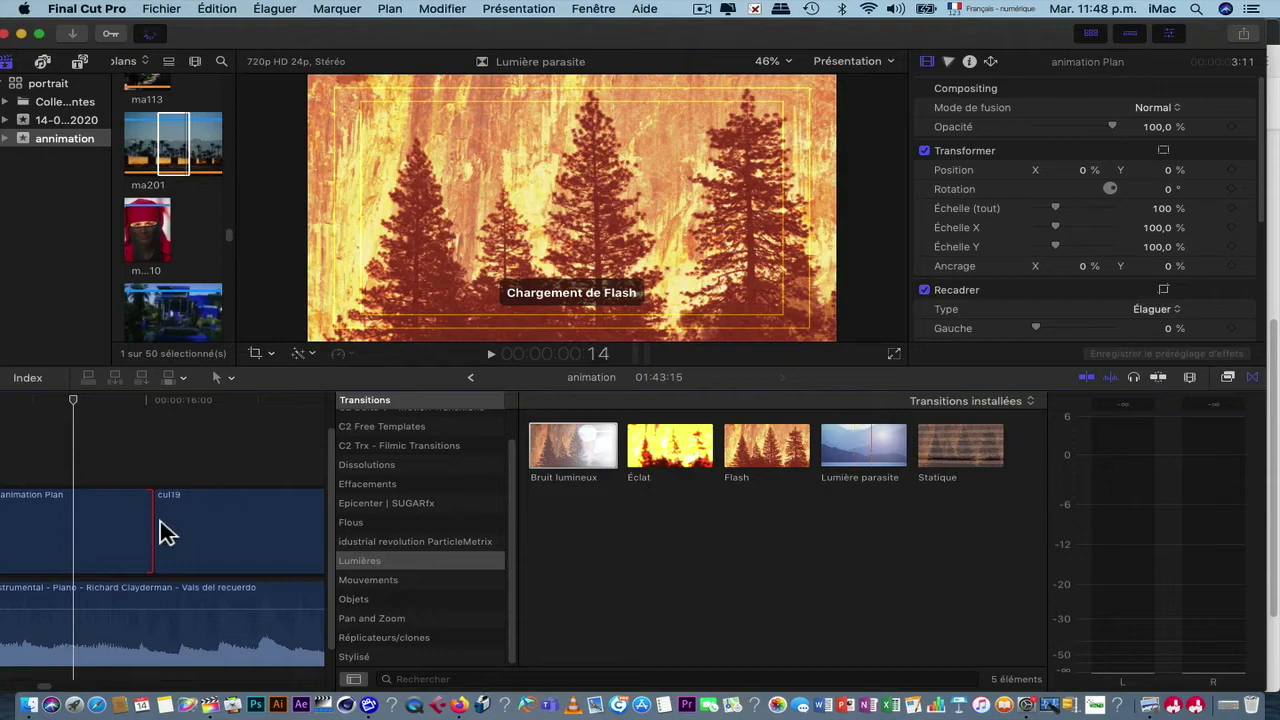
pyautogui.moveTo(160, 520); pyautogui.dragTo(156, 525)
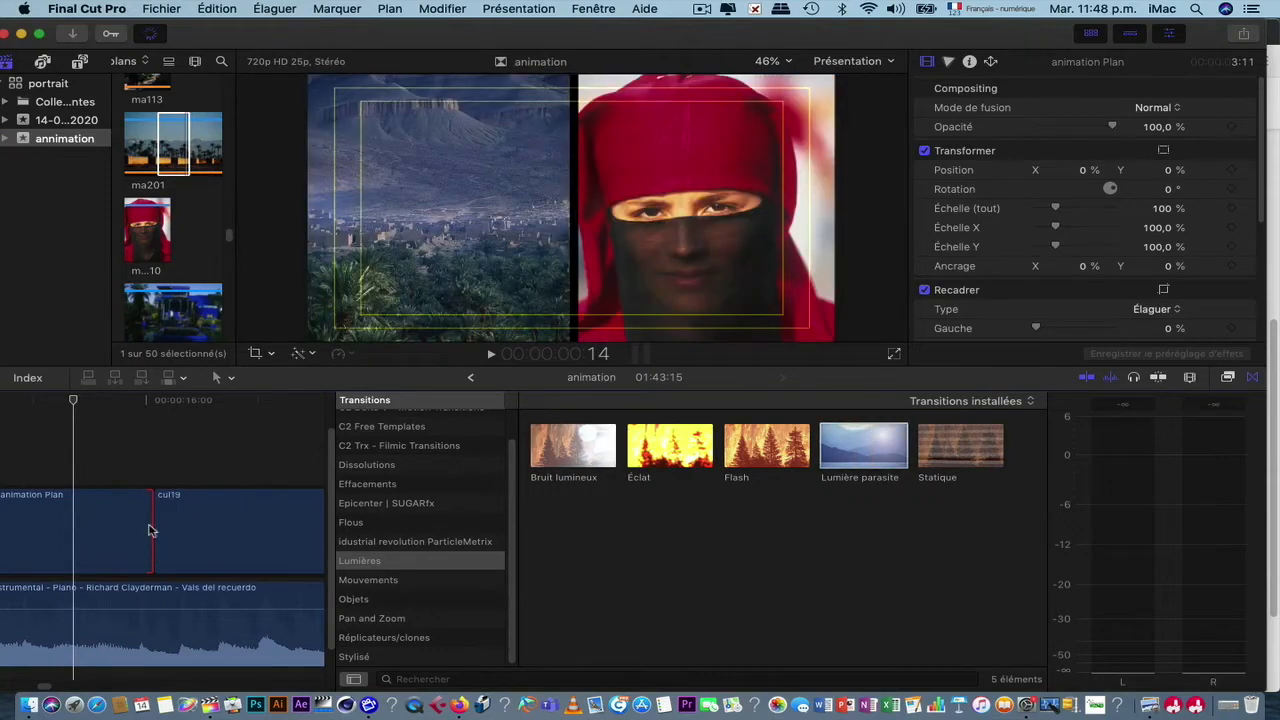
pyautogui.click(715, 295)
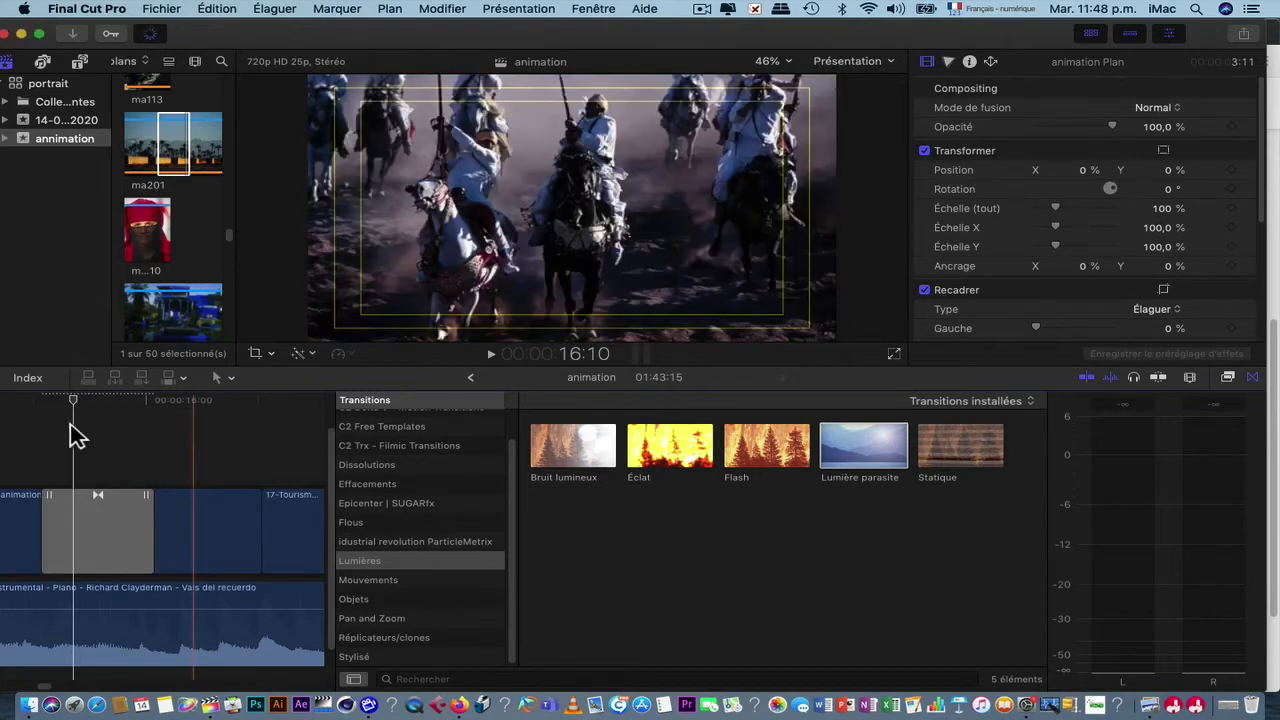
# Step: Play back the transition into cul19, then close the transitions browser and review the passage from mar1hd07 to 17-Tourisme-maroc
pyautogui.press('space')
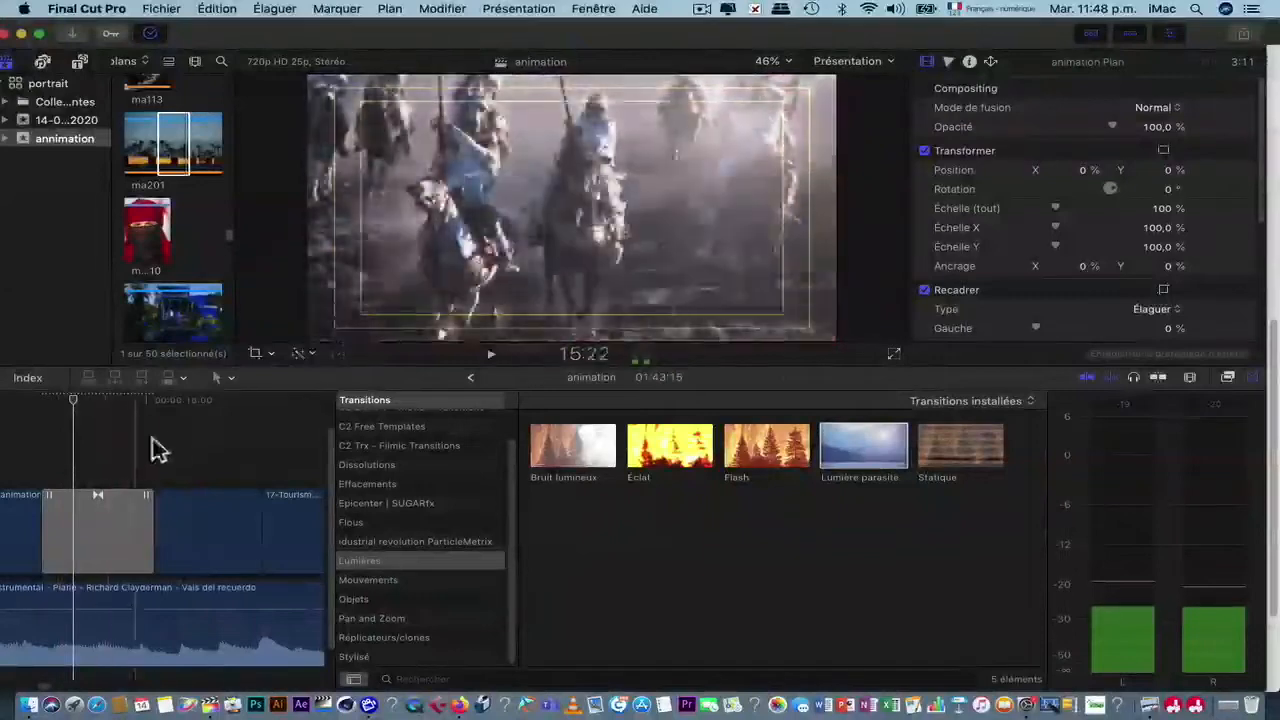
pyautogui.hscroll(3, 214, 441)
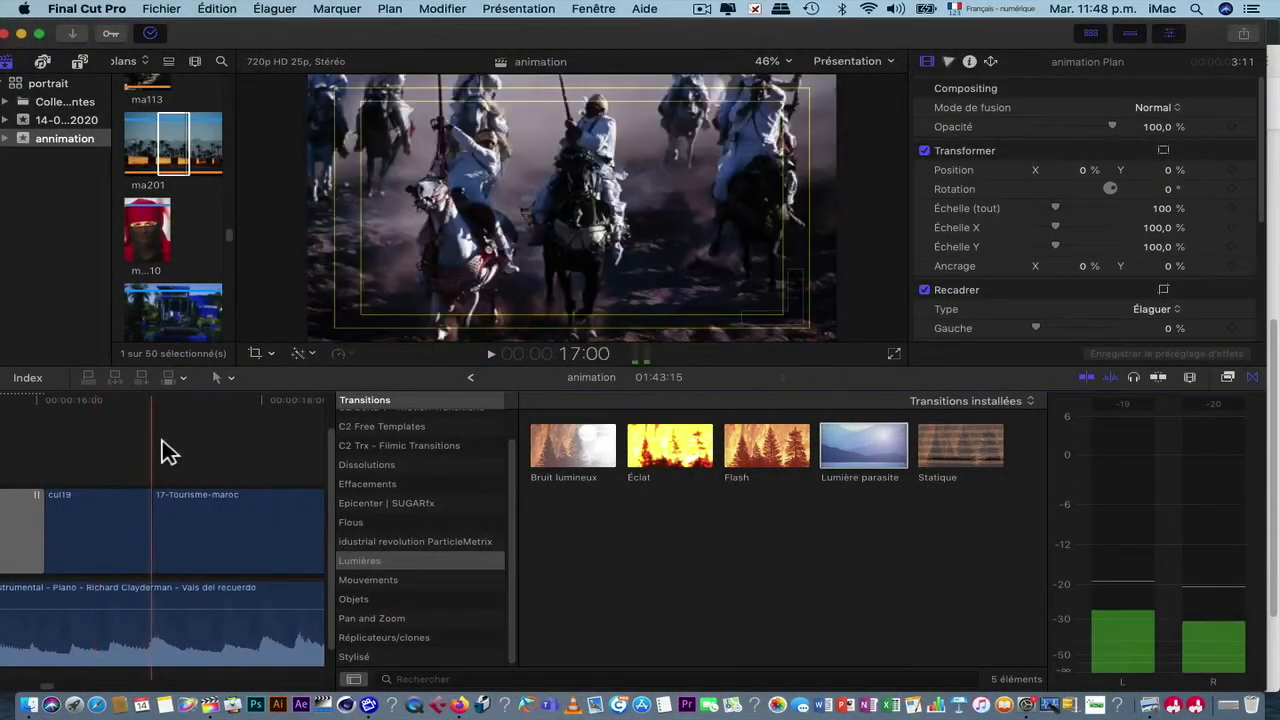
pyautogui.hscroll(-4, 176, 452)
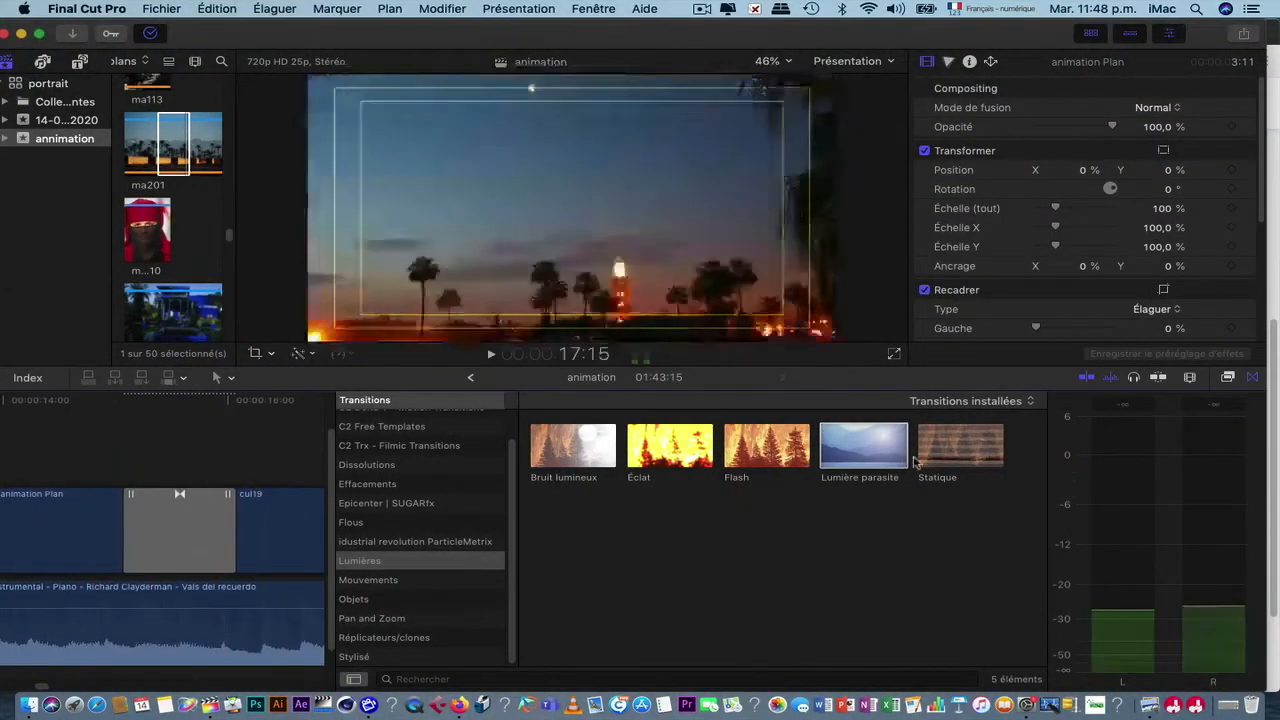
pyautogui.click(1256, 380)
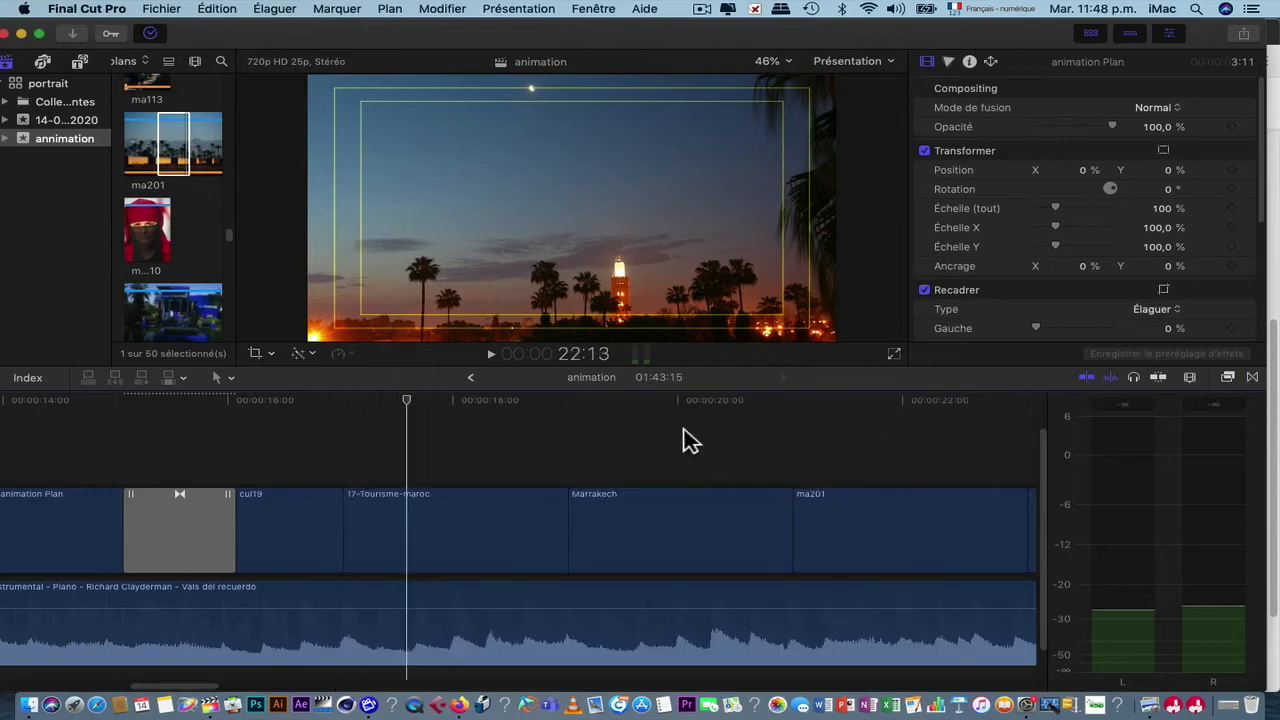
pyautogui.click(498, 420)
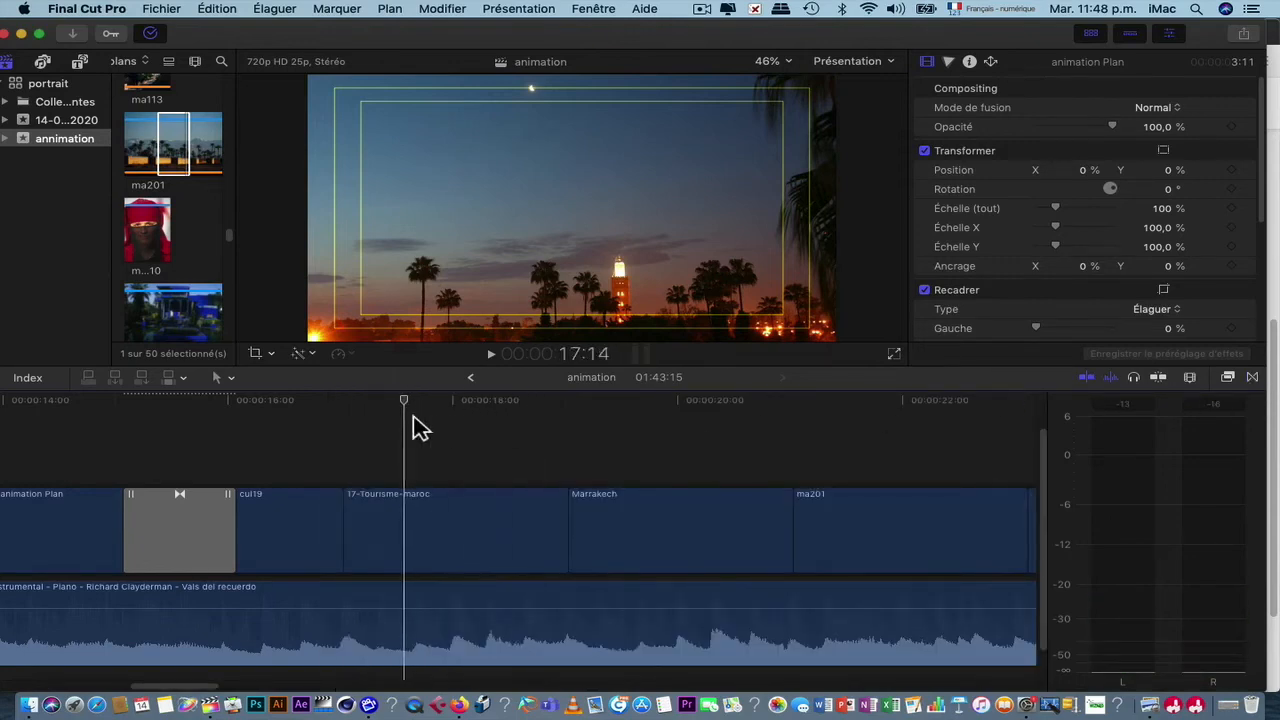
pyautogui.hscroll(-10, 223, 470)
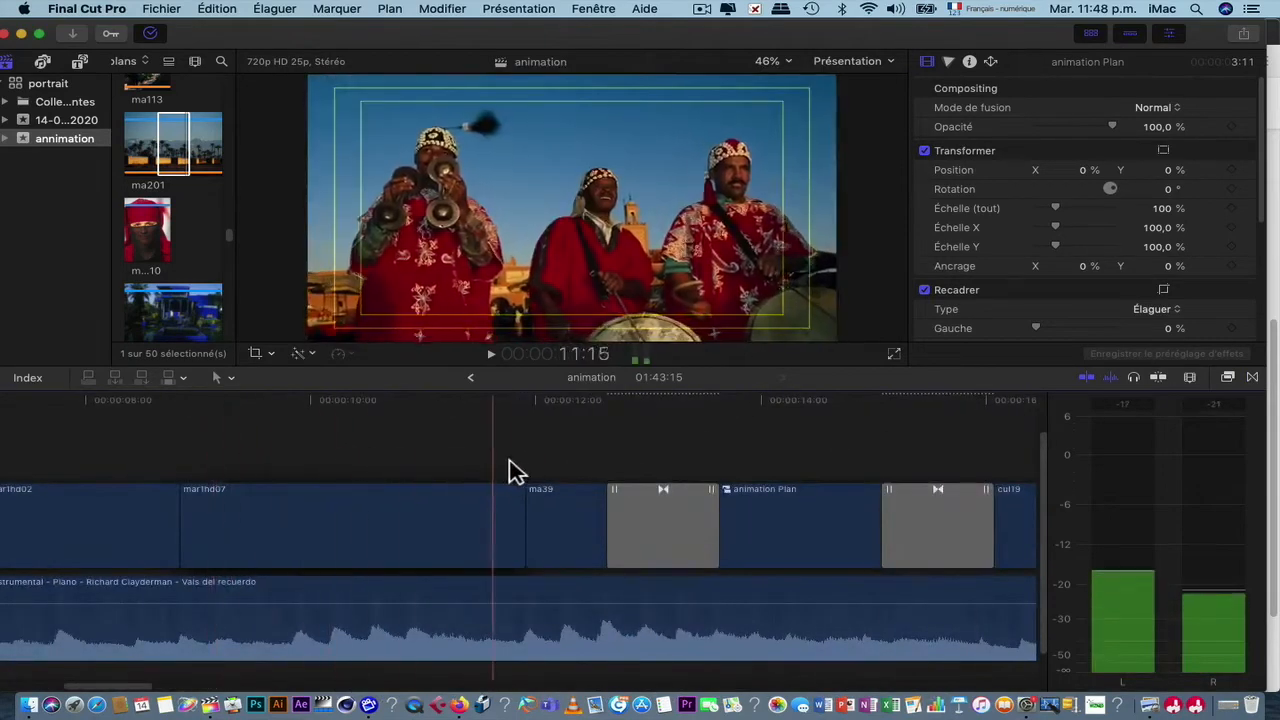
pyautogui.hscroll(8, 729, 523)
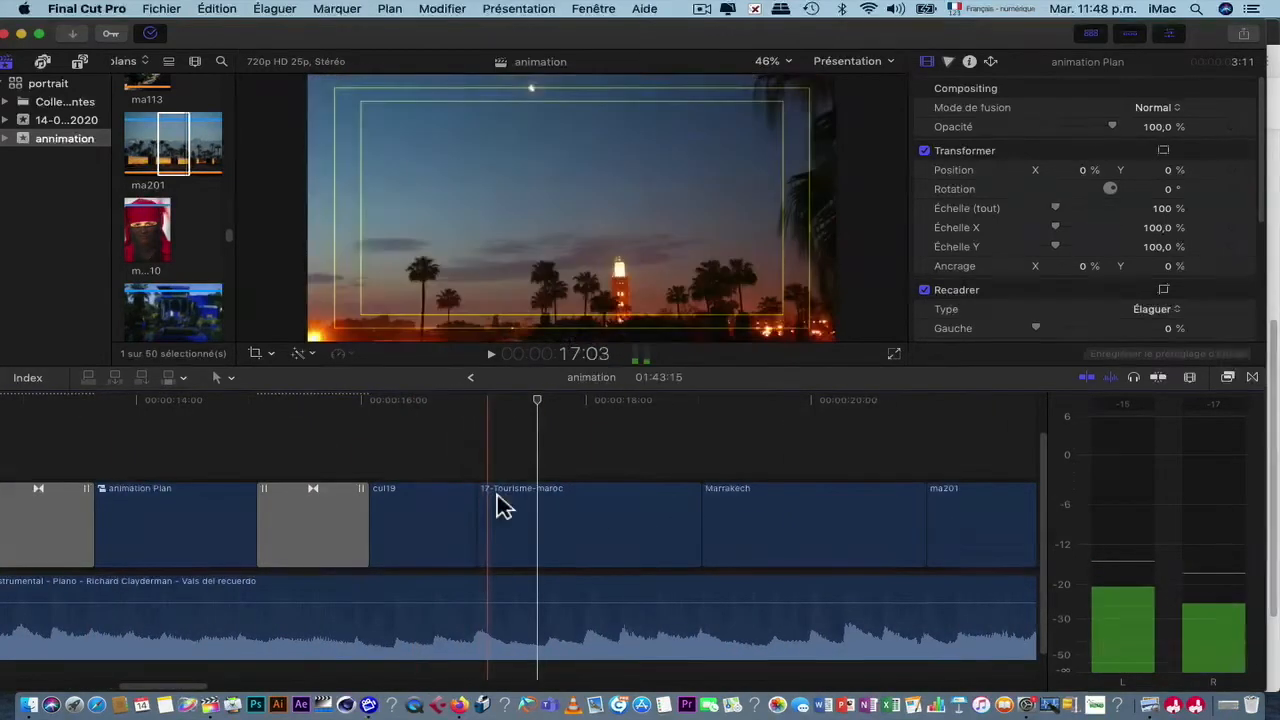
# Step: Apply Ken Burns to the 17-Tourisme-maroc clip, enlarging the end frame to about 55 % scale, and play back the zoom
pyautogui.click(502, 507)
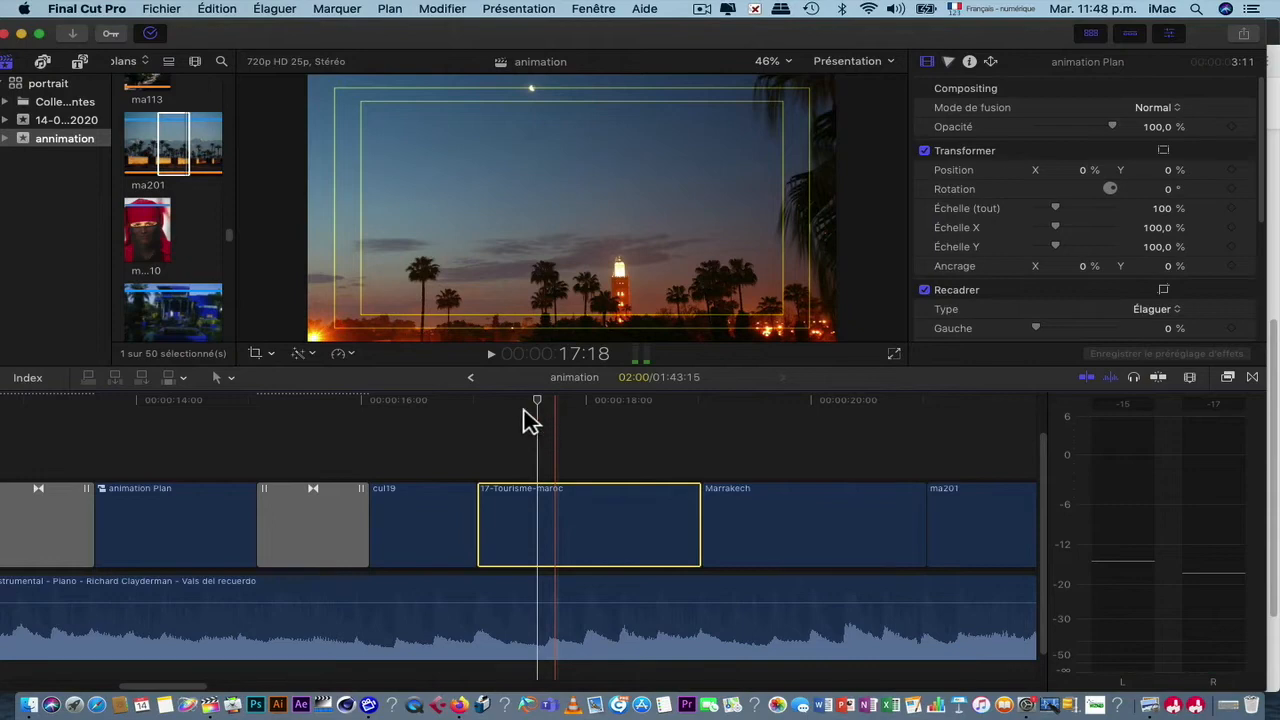
pyautogui.click(492, 410)
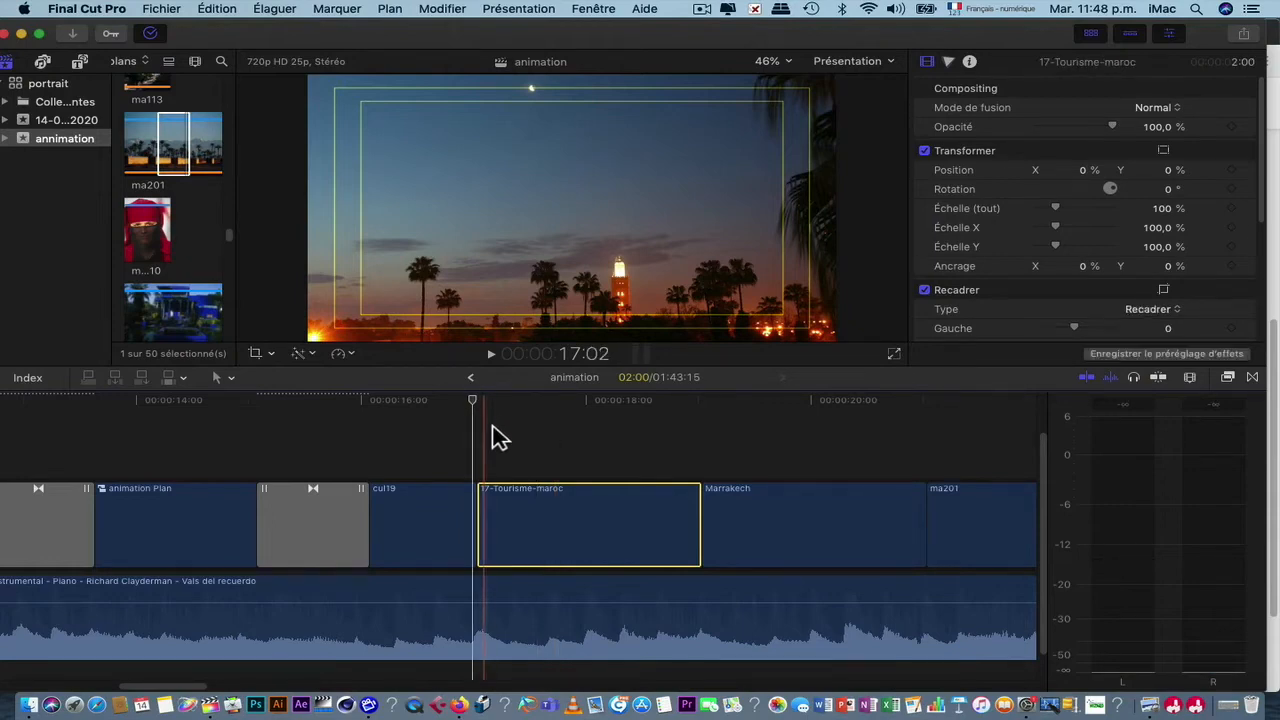
pyautogui.press('Down')
pyautogui.press('Up')
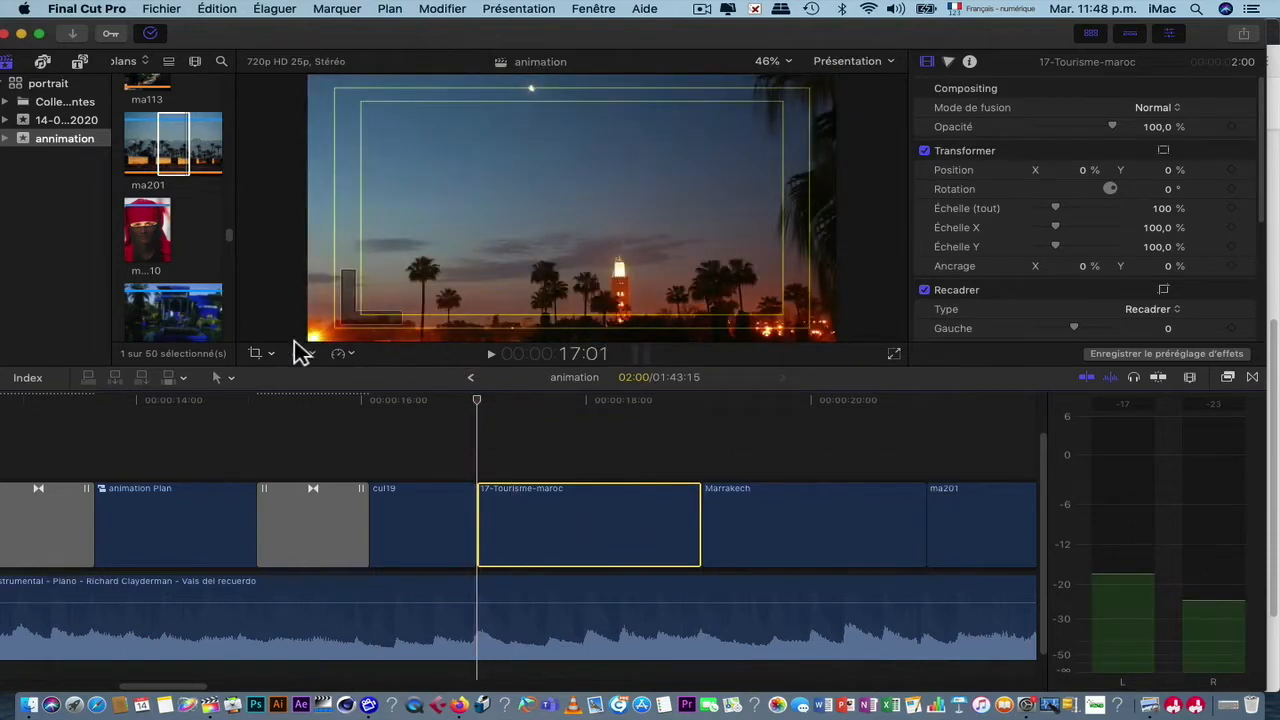
pyautogui.click(265, 353)
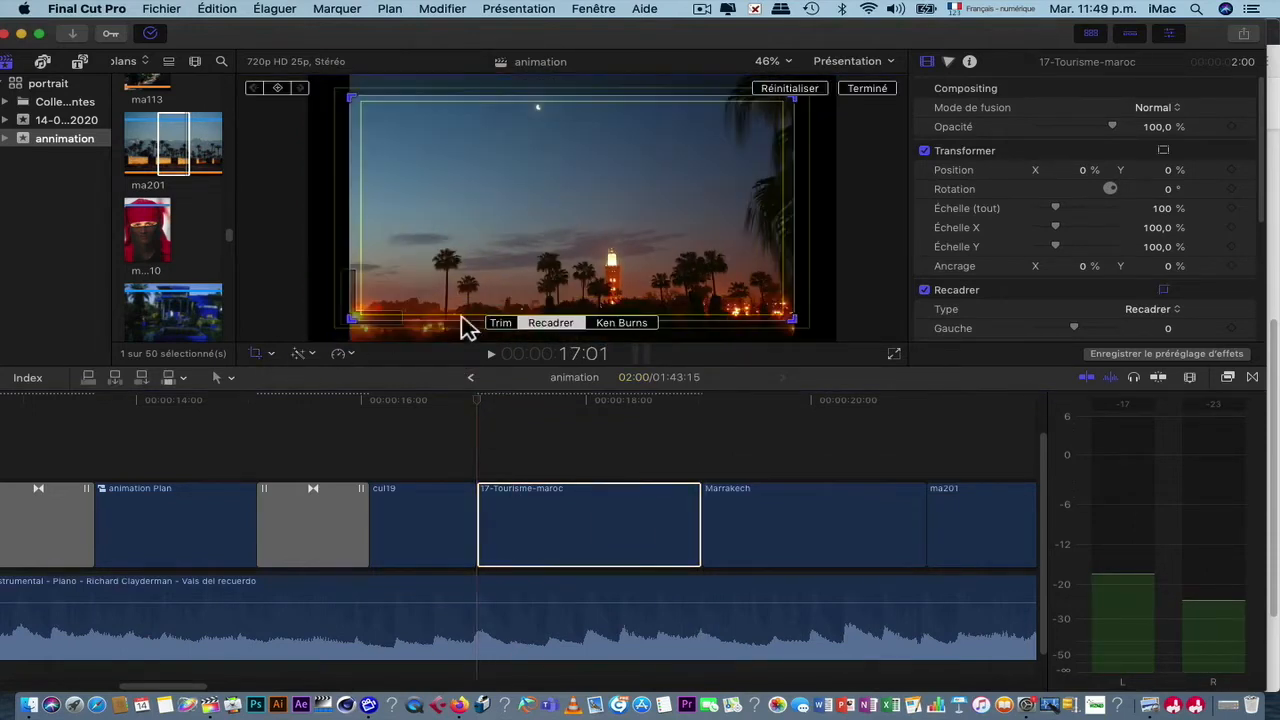
pyautogui.click(622, 322)
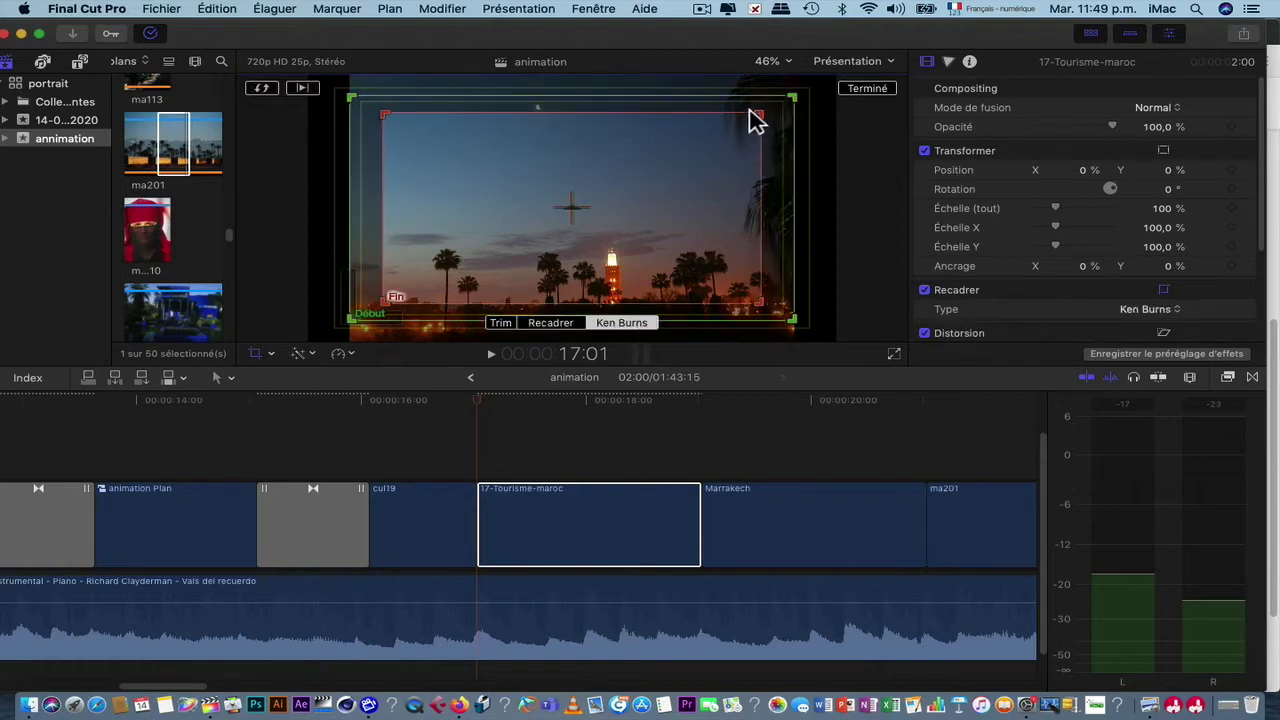
pyautogui.moveTo(775, 124); pyautogui.dragTo(806, 112)
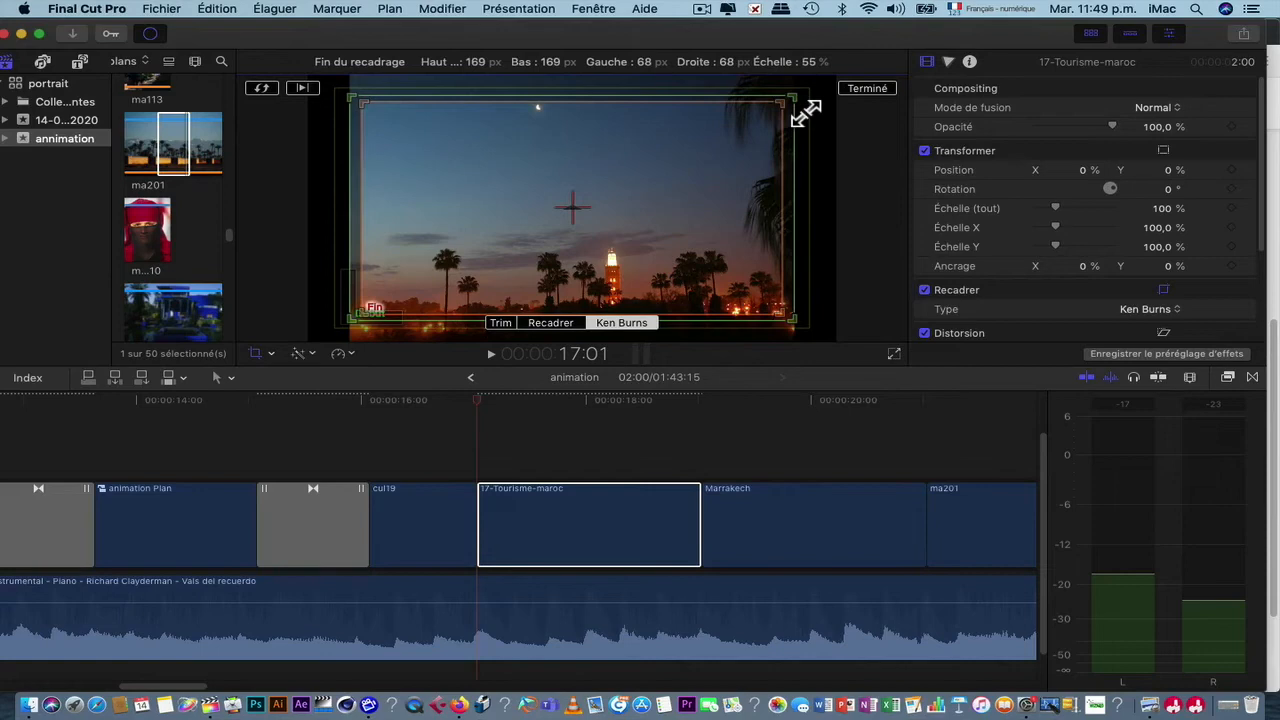
pyautogui.click(870, 89)
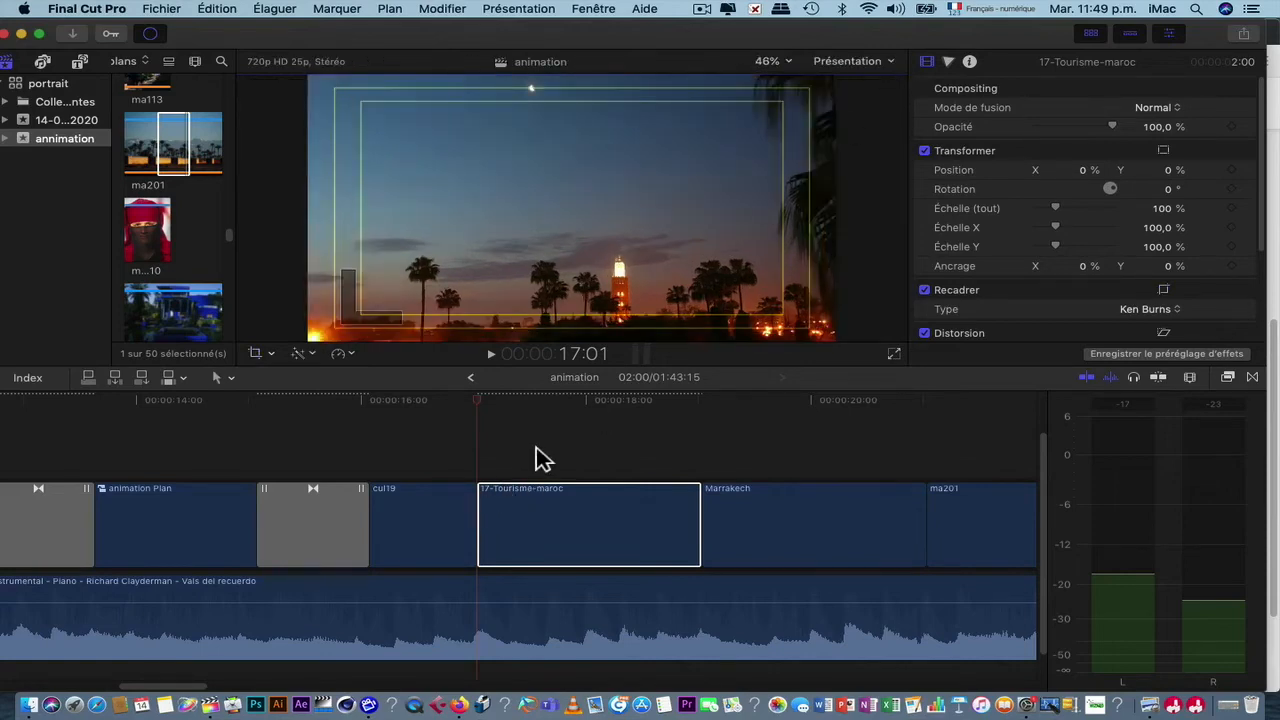
pyautogui.press('space')
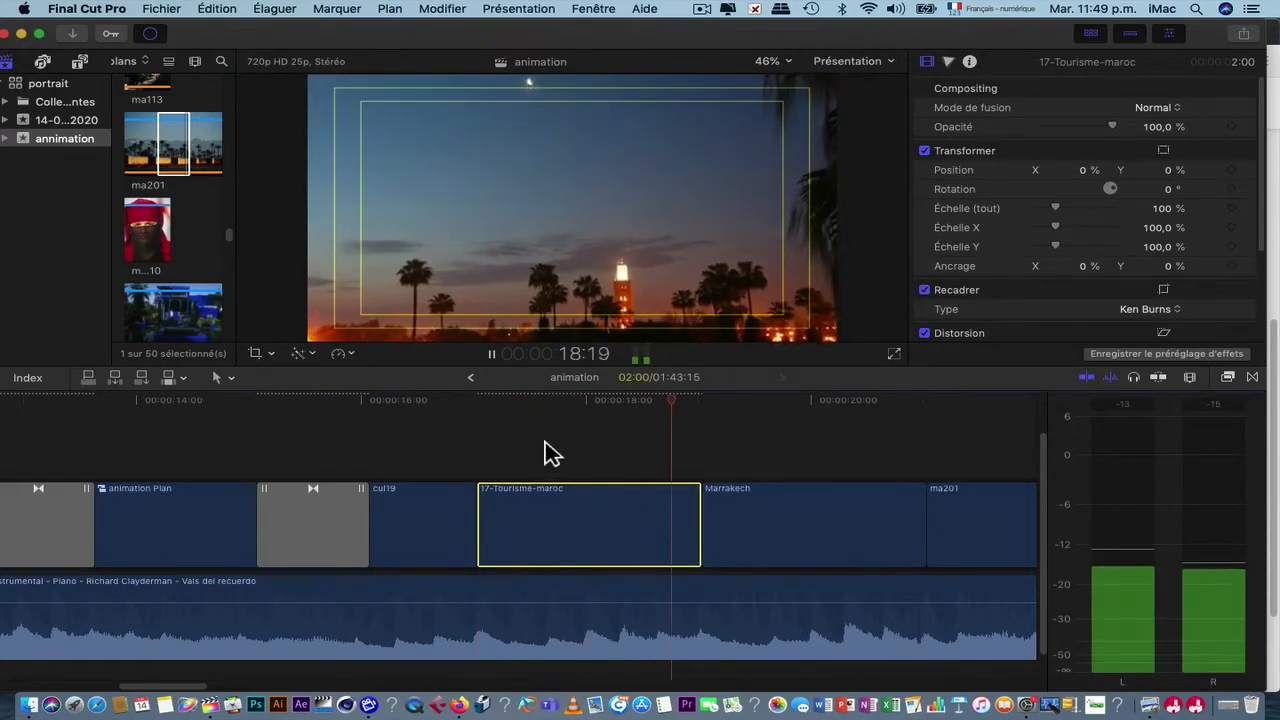
pyautogui.press('space')
# Step: Apply Ken Burns to the Marrakech clip, swap its start and end frames, enlarge the end frame nearly to the start frame's size, and preview it
pyautogui.hscroll(3, 649, 486)
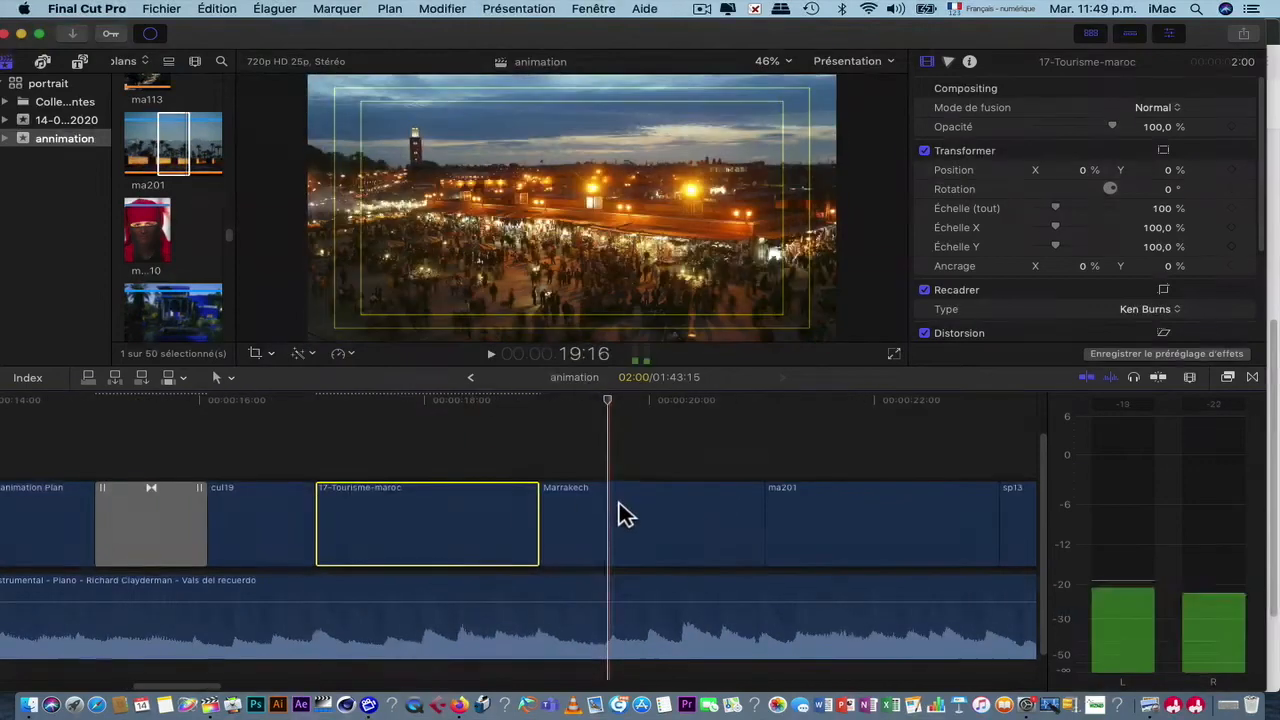
pyautogui.click(624, 515)
pyautogui.press('Up')
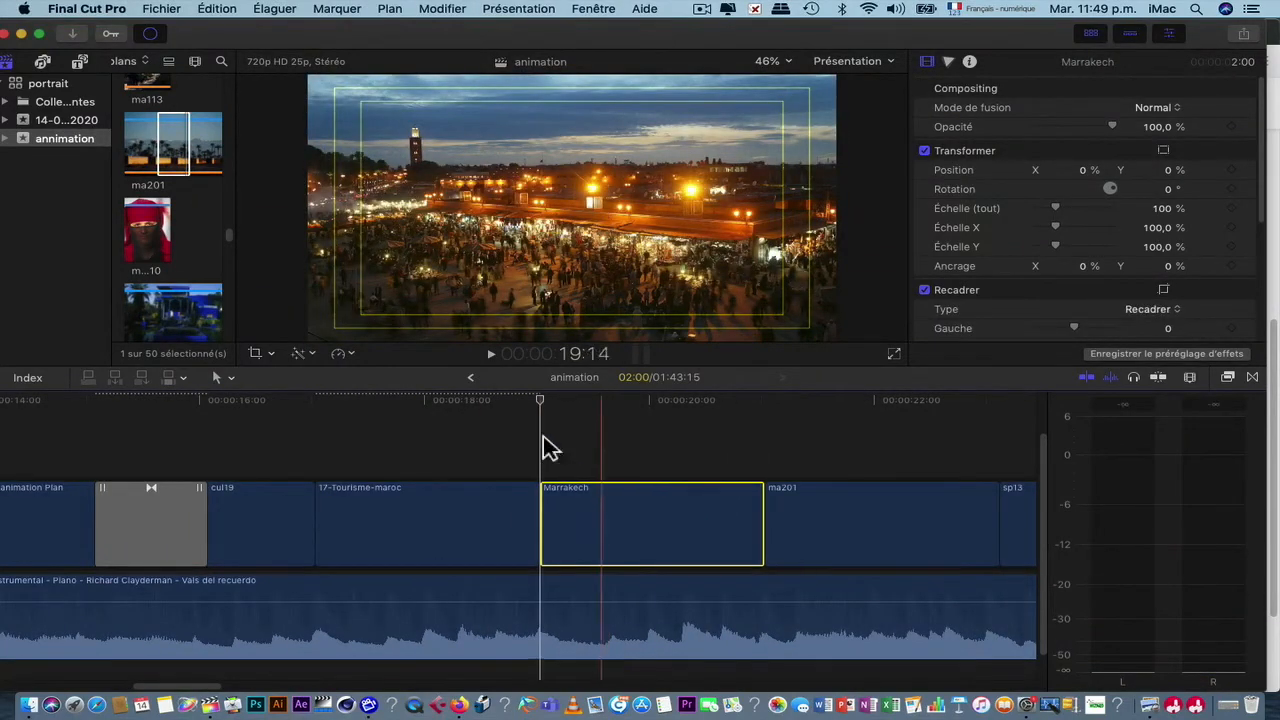
pyautogui.click(256, 353)
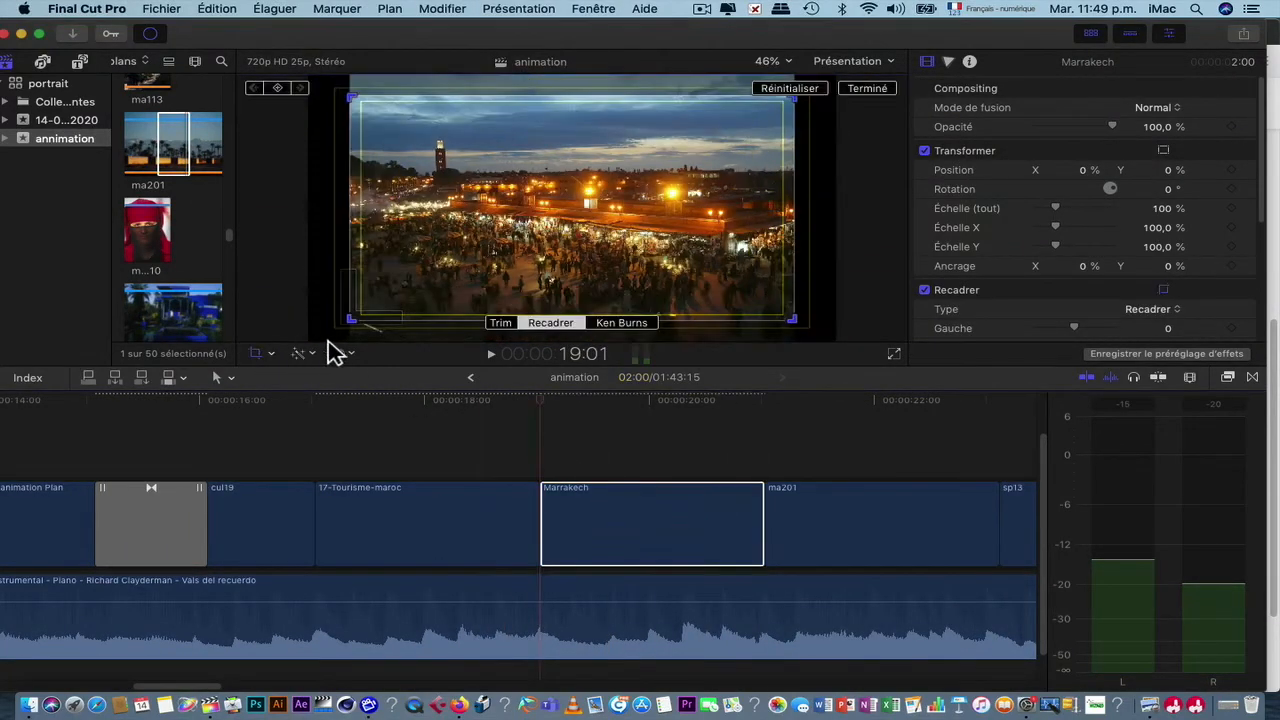
pyautogui.click(620, 322)
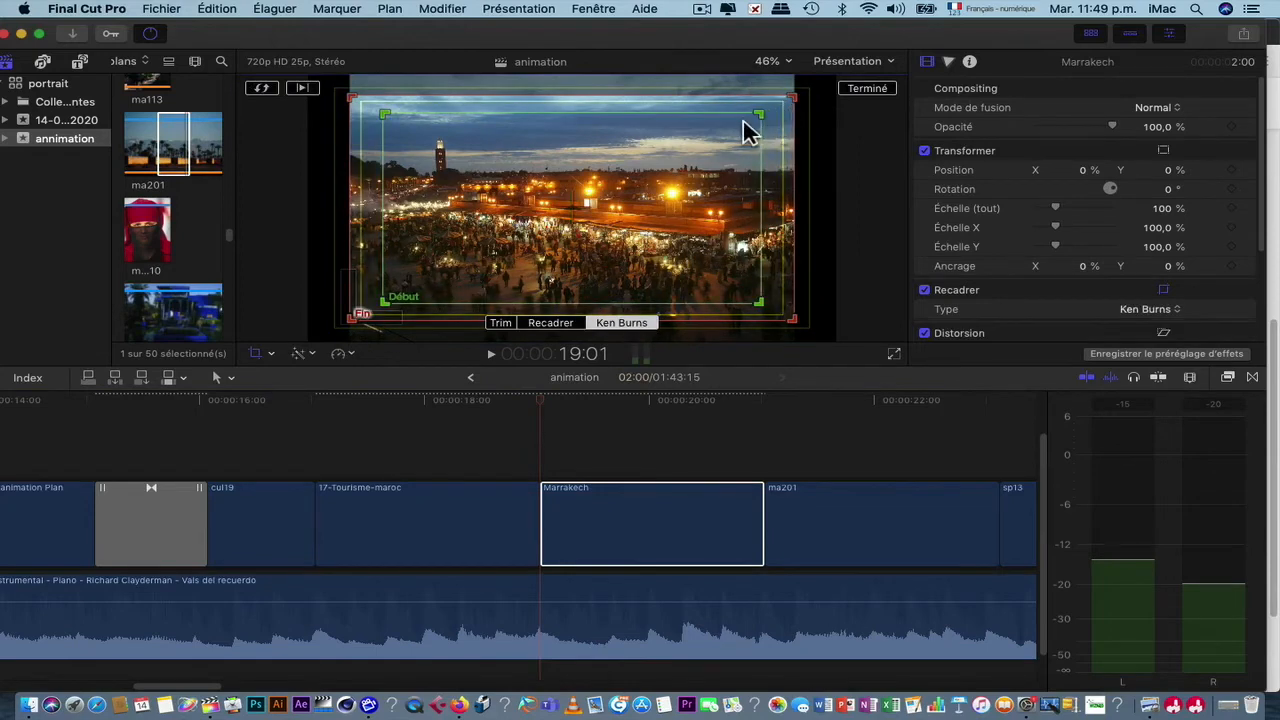
pyautogui.click(261, 87)
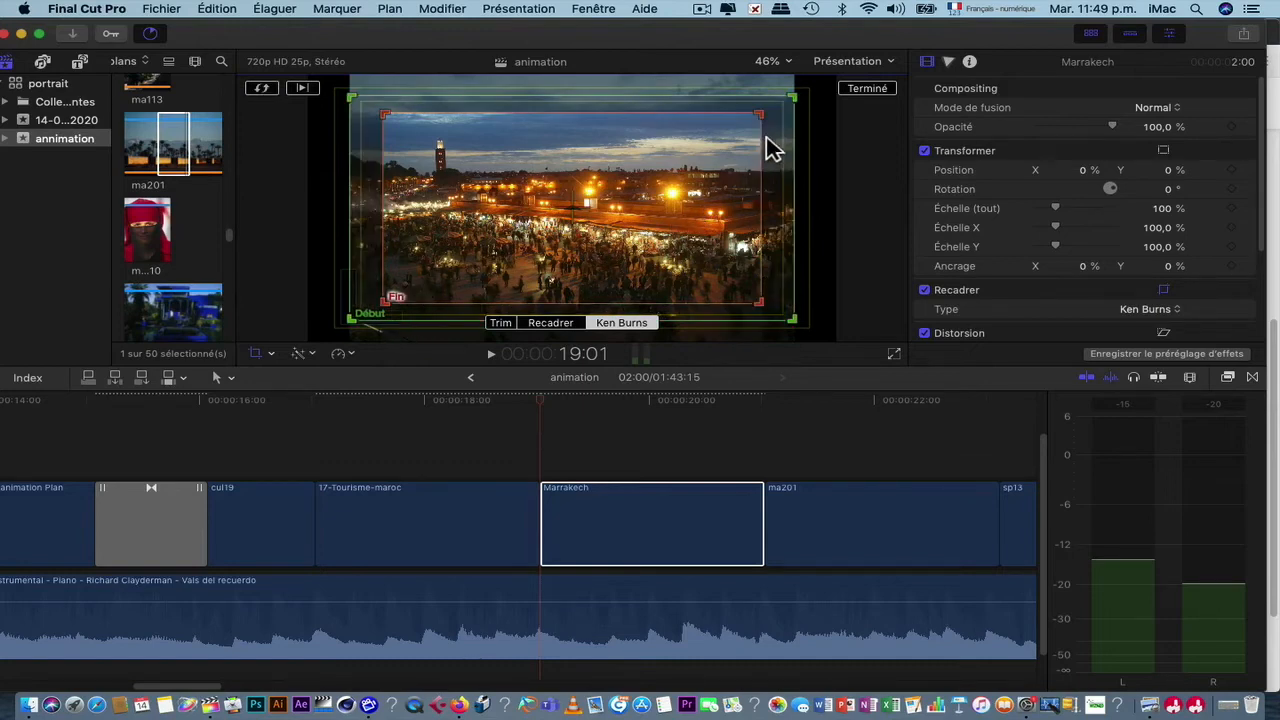
pyautogui.moveTo(773, 125); pyautogui.dragTo(819, 112)
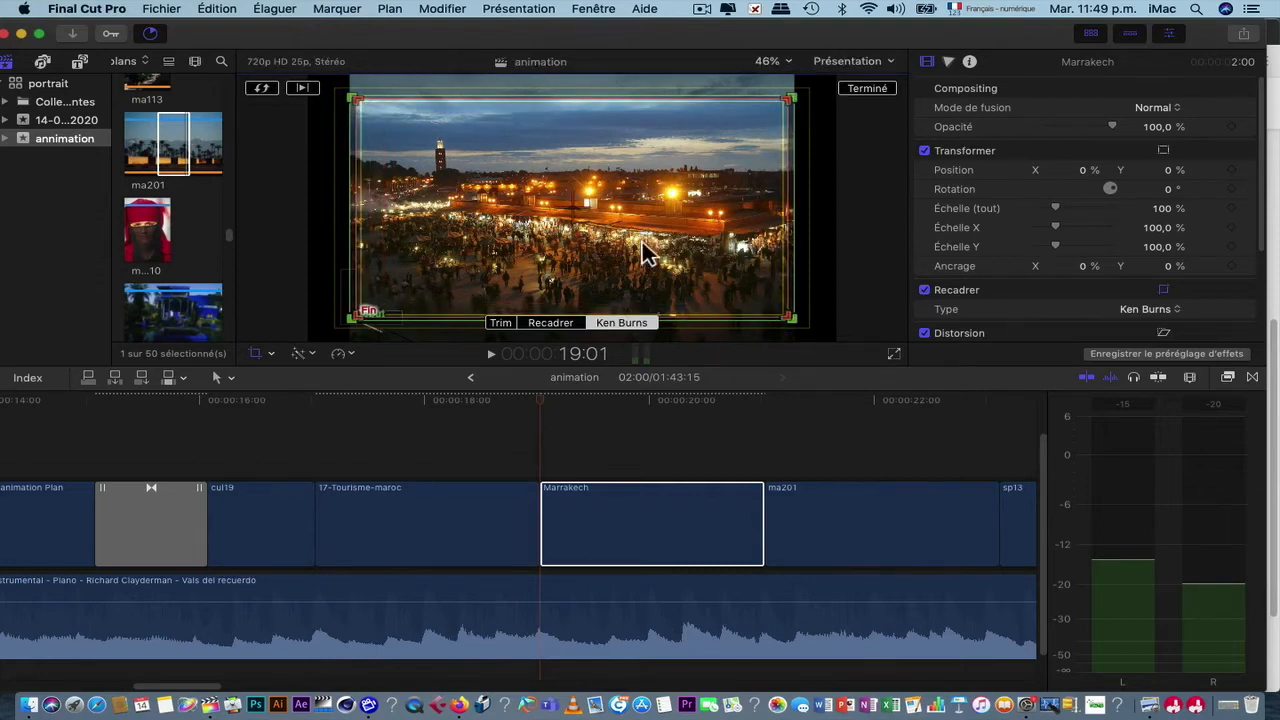
pyautogui.click(858, 89)
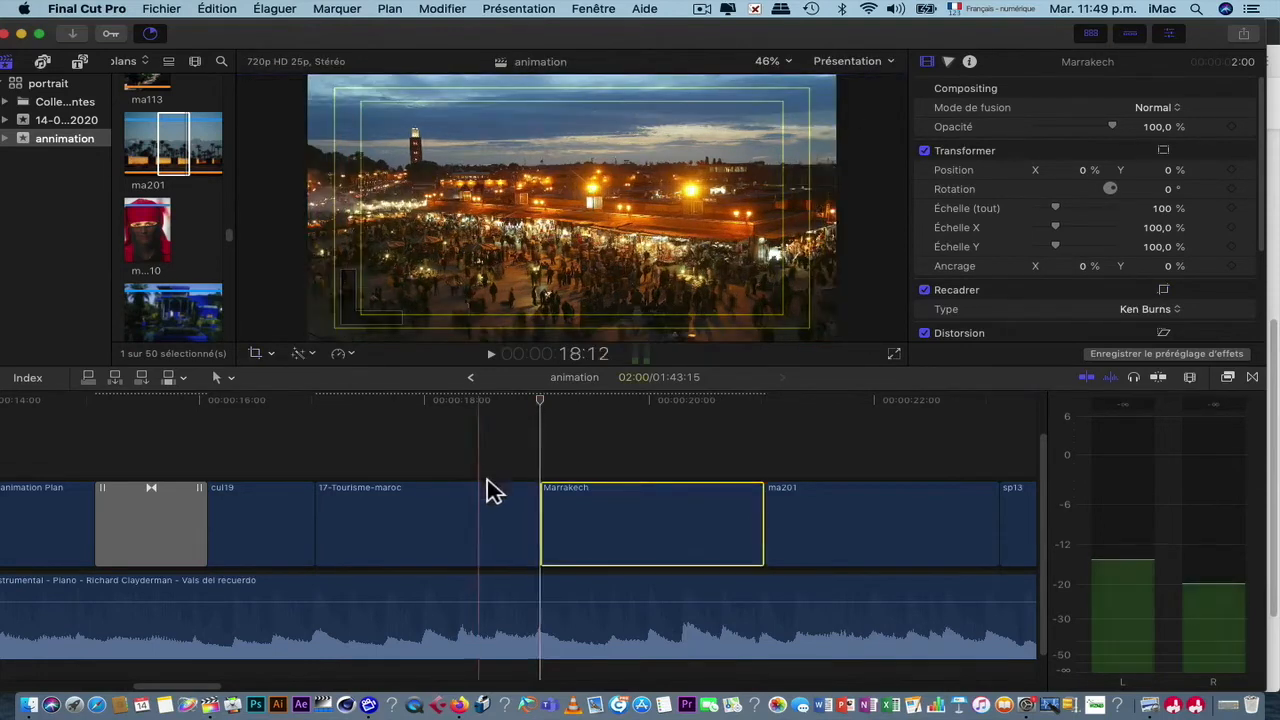
pyautogui.press('space')
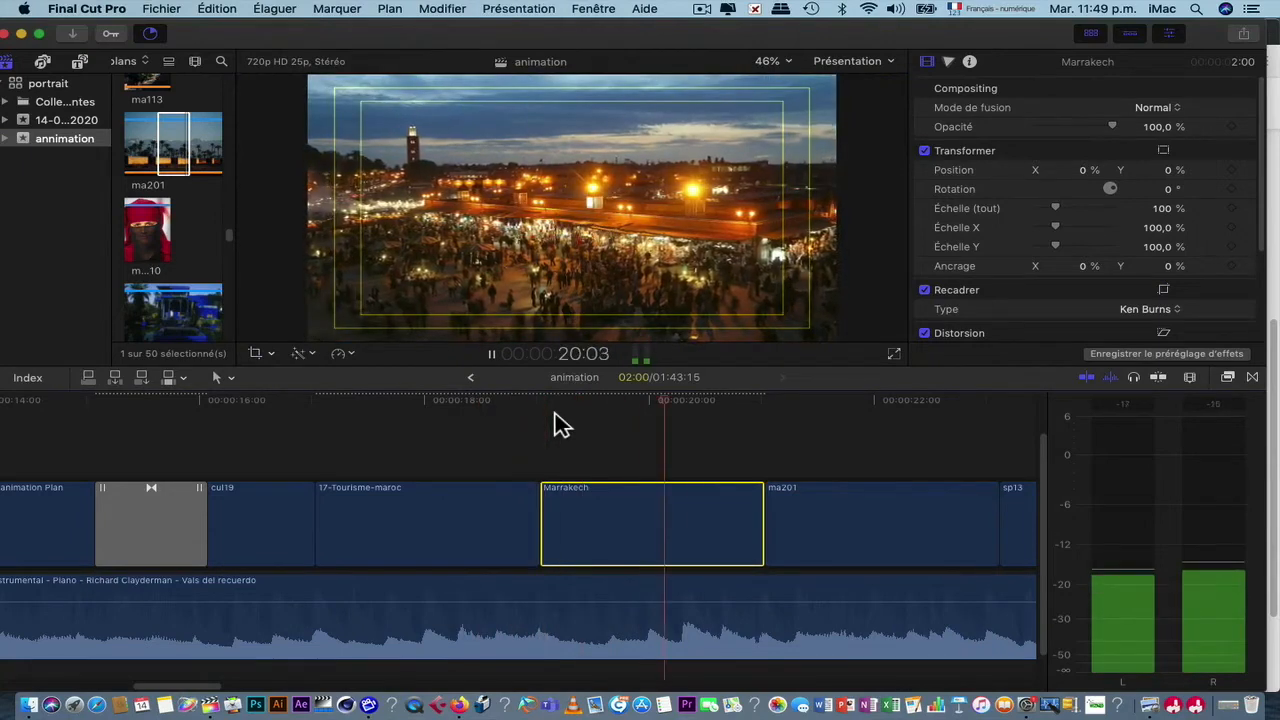
# Step: Apply Ken Burns to the ma201 clip, starting on the smaller frame and enlarging it slightly, and play back the move
pyautogui.hscroll(5, 558, 416)
pyautogui.press('space')
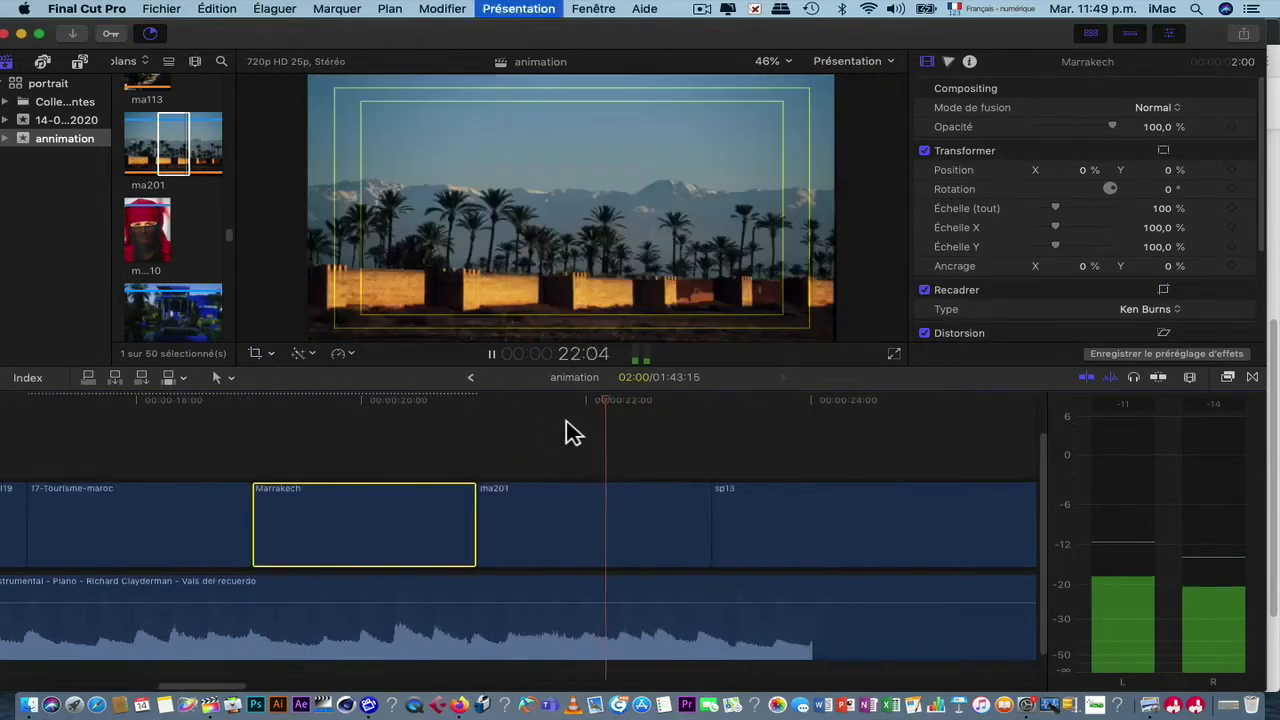
pyautogui.moveTo(615, 401); pyautogui.dragTo(491, 434)
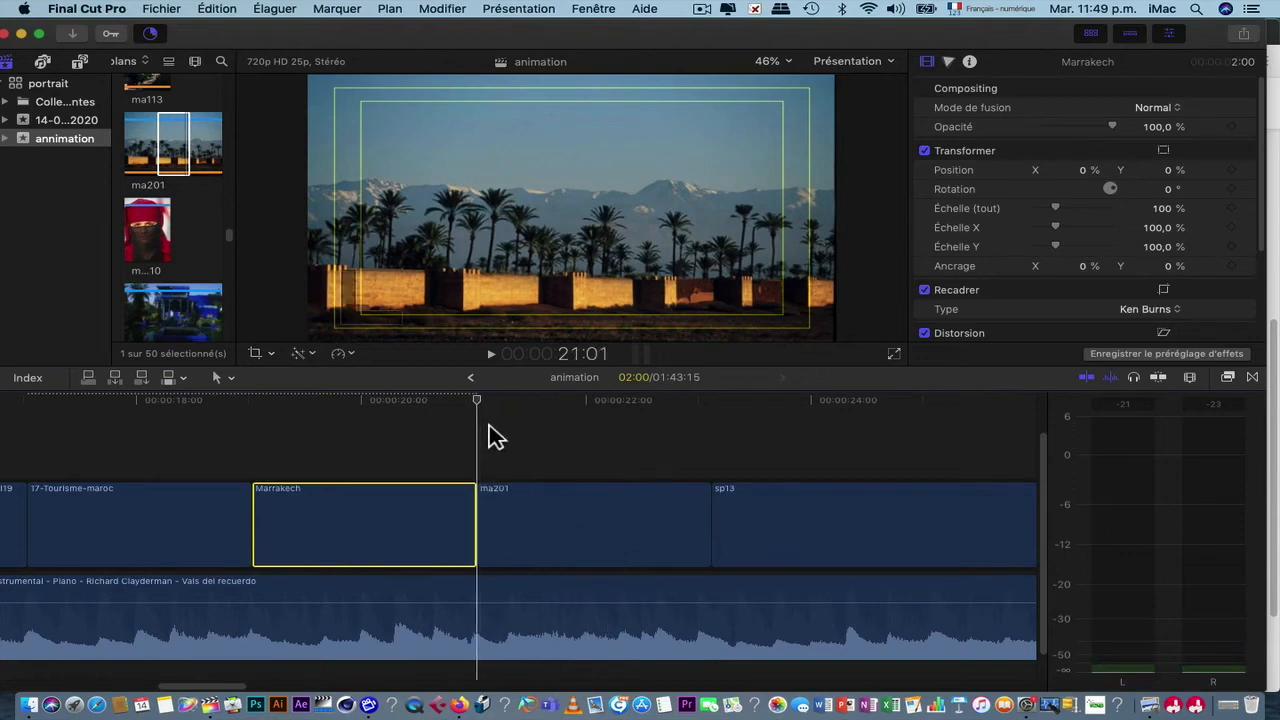
pyautogui.click(533, 535)
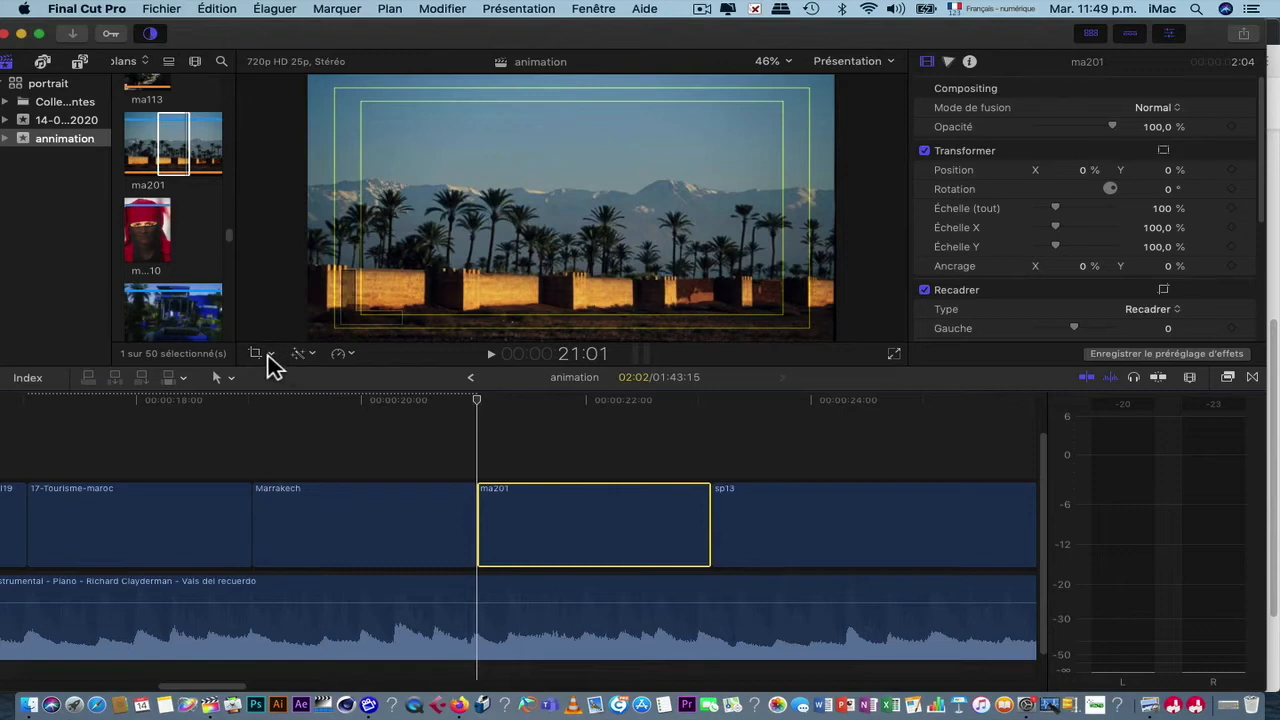
pyautogui.click(268, 356)
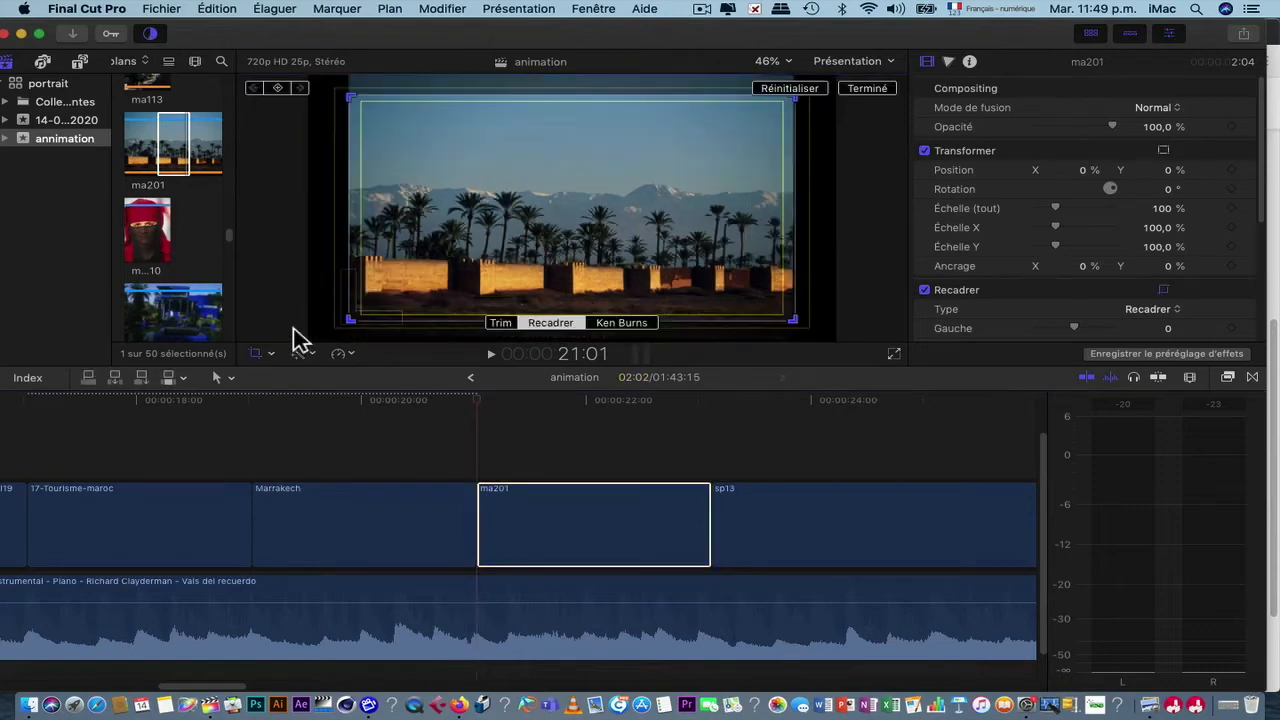
pyautogui.click(614, 321)
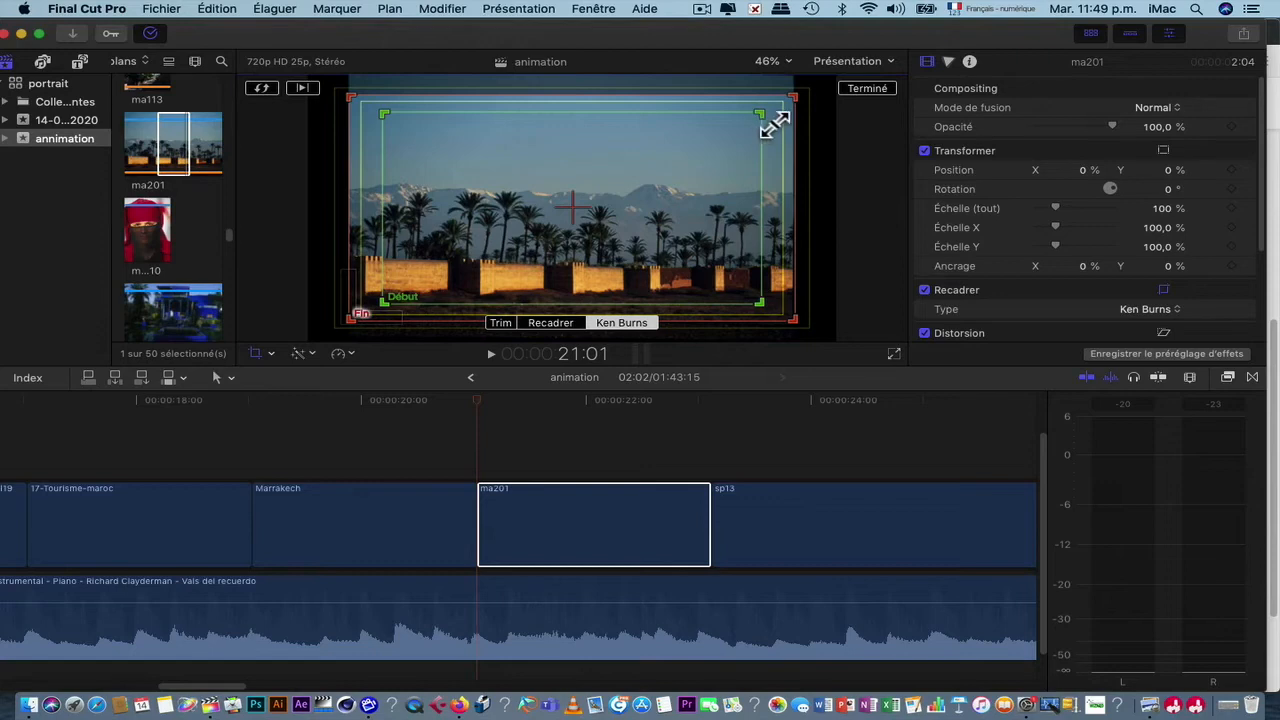
pyautogui.moveTo(772, 124); pyautogui.dragTo(790, 113)
pyautogui.click(867, 89)
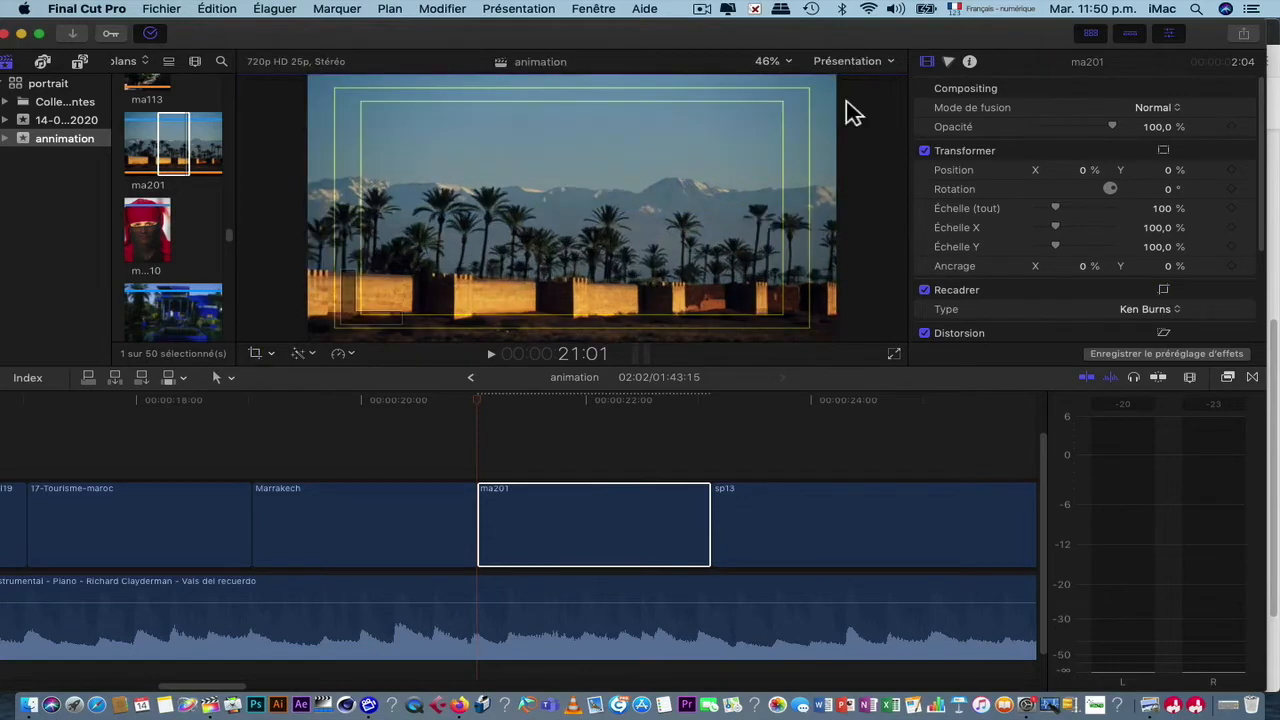
pyautogui.click(478, 404)
pyautogui.press('space')
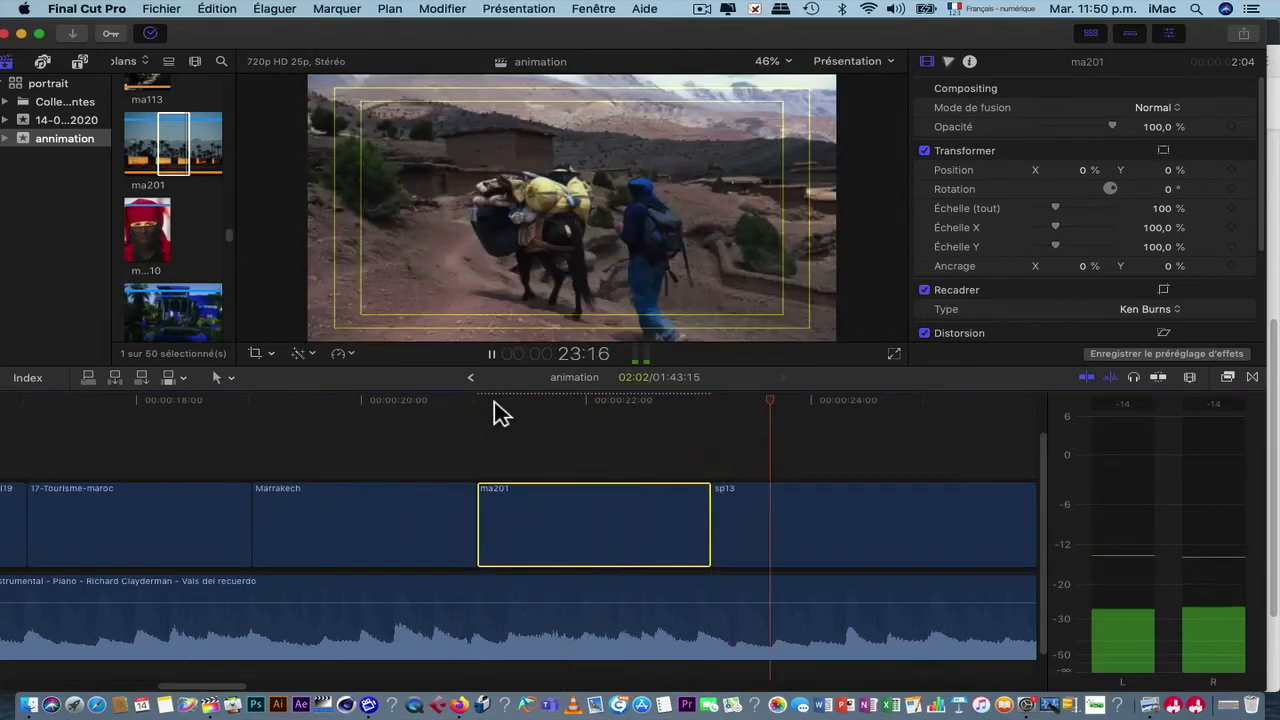
pyautogui.press('space')
# Step: Add the default cross dissolve (Fondu enchaîné) between cul19 and 17-Tourisme-maroc and play back the passage
pyautogui.hscroll(-10, 364, 505)
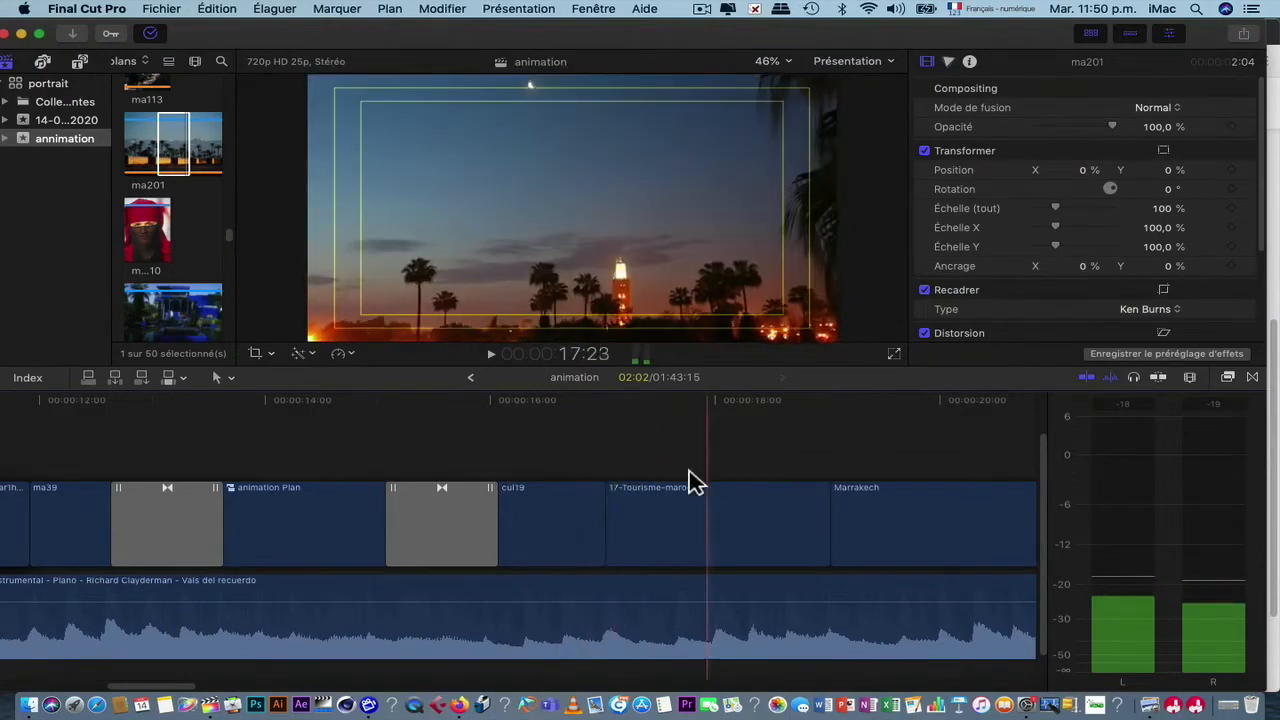
pyautogui.click(618, 510)
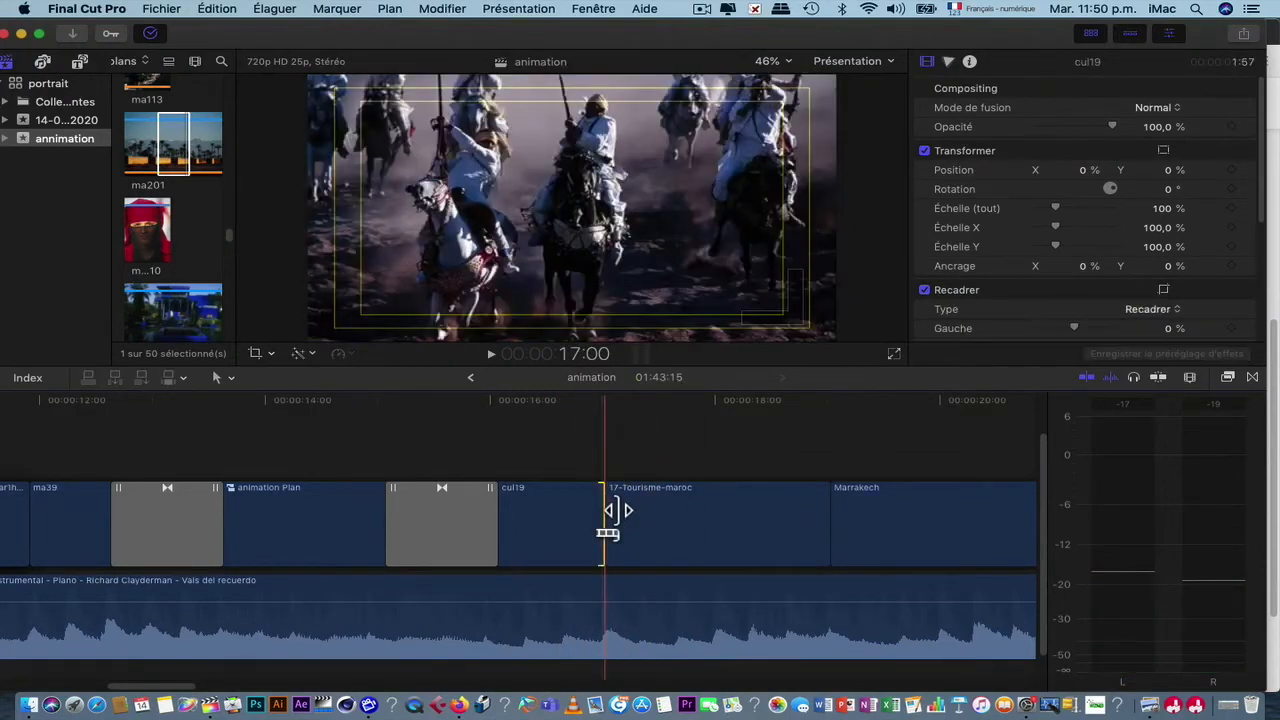
pyautogui.press('super+t')
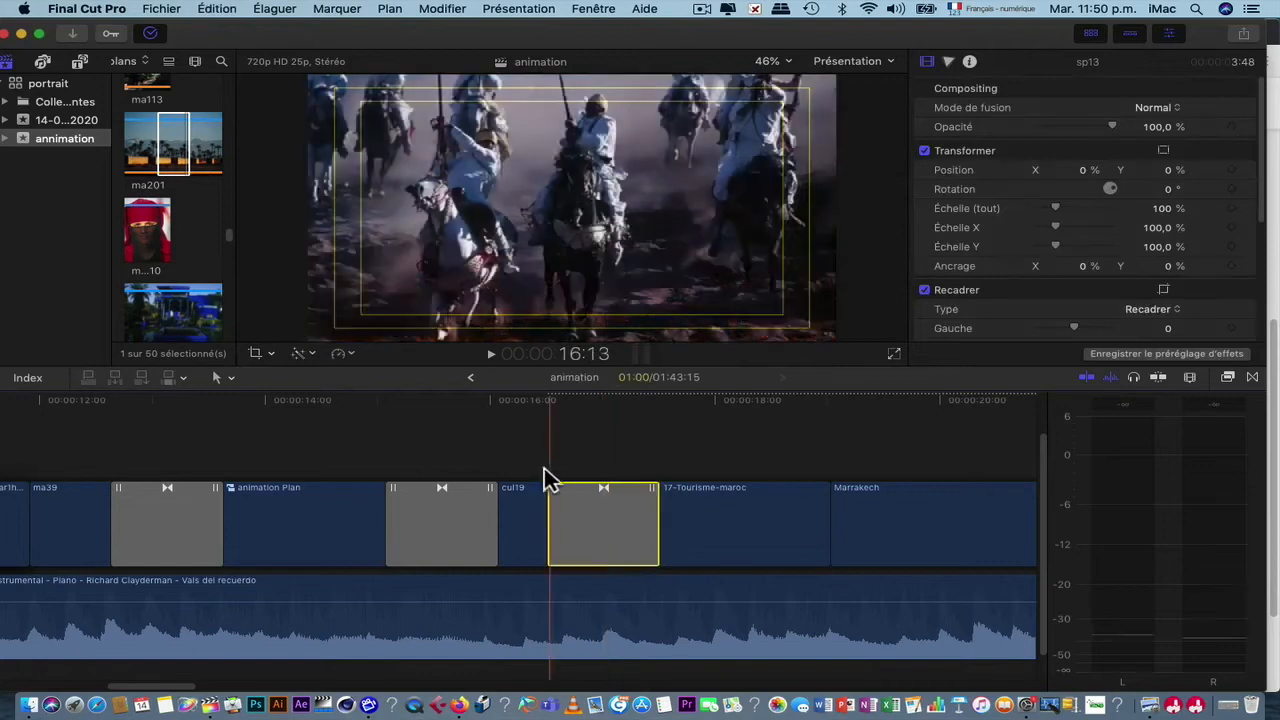
pyautogui.press('space')
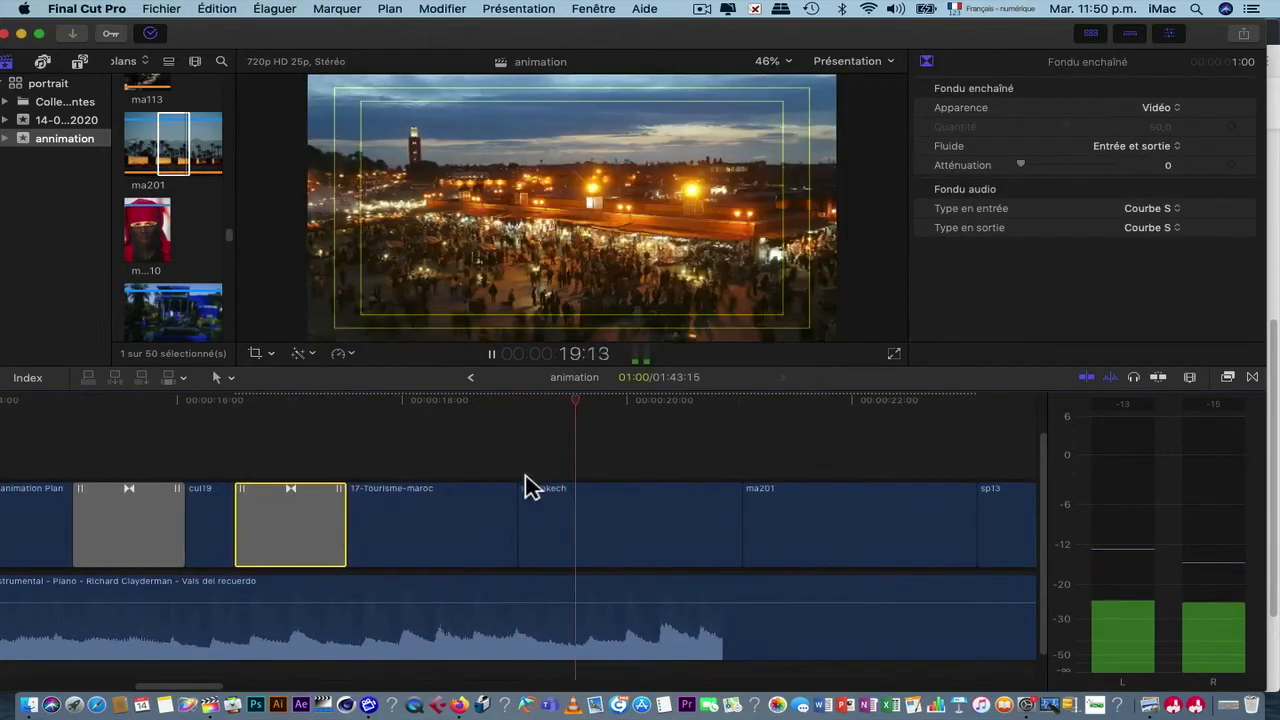
pyautogui.press('space')
# Step: Add the Éclat transition from the Lumières category between 17-Tourisme-maroc and Marrakech, and play it back
pyautogui.click(528, 508)
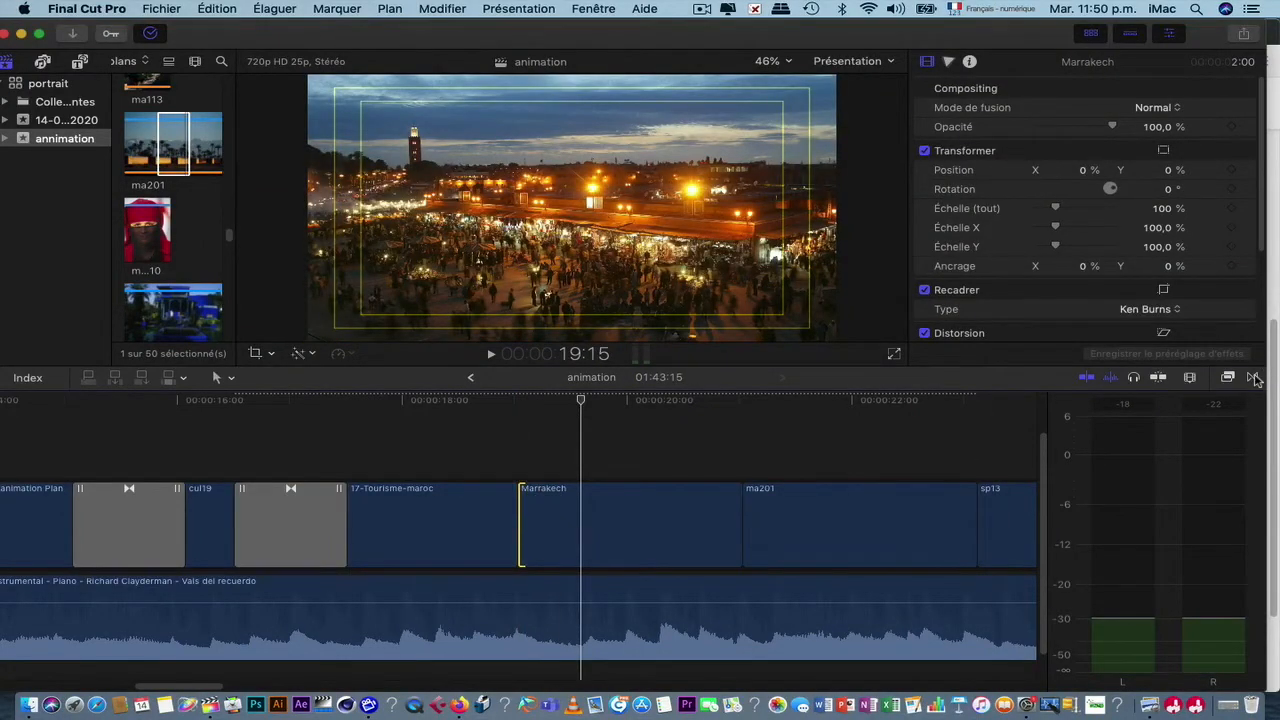
pyautogui.press('ctrl+super+5')
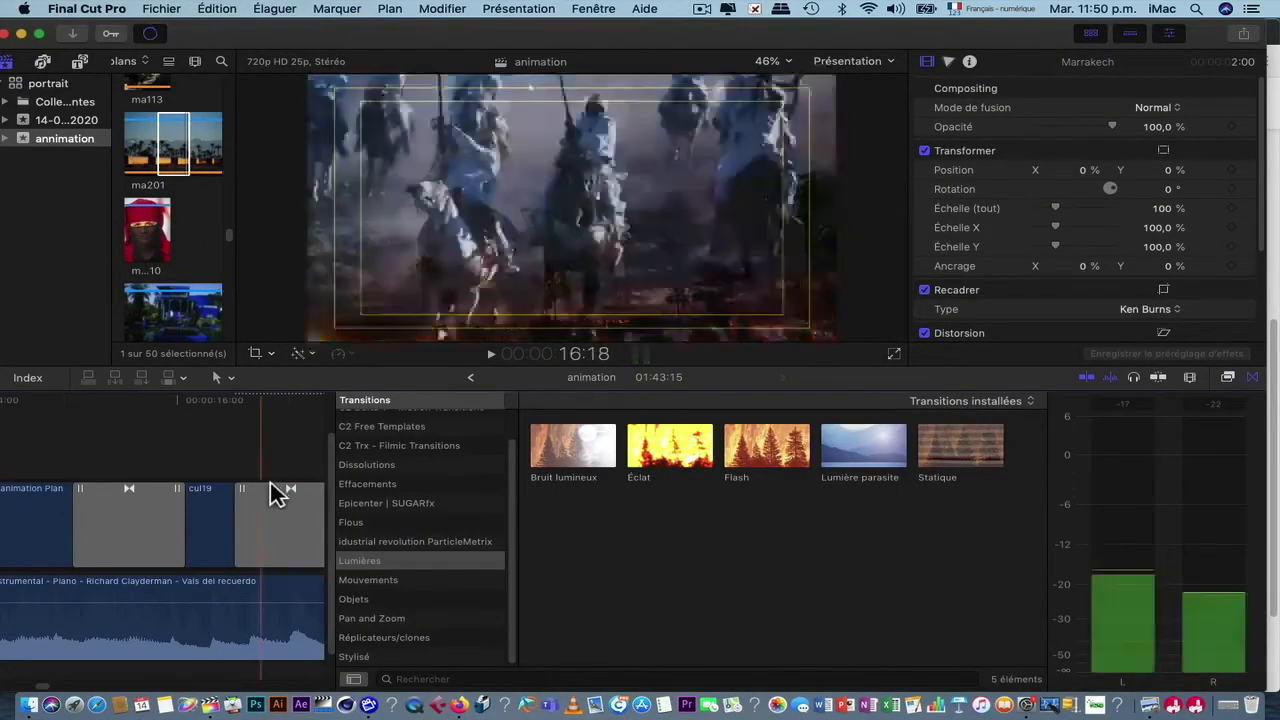
pyautogui.hscroll(5, 271, 491)
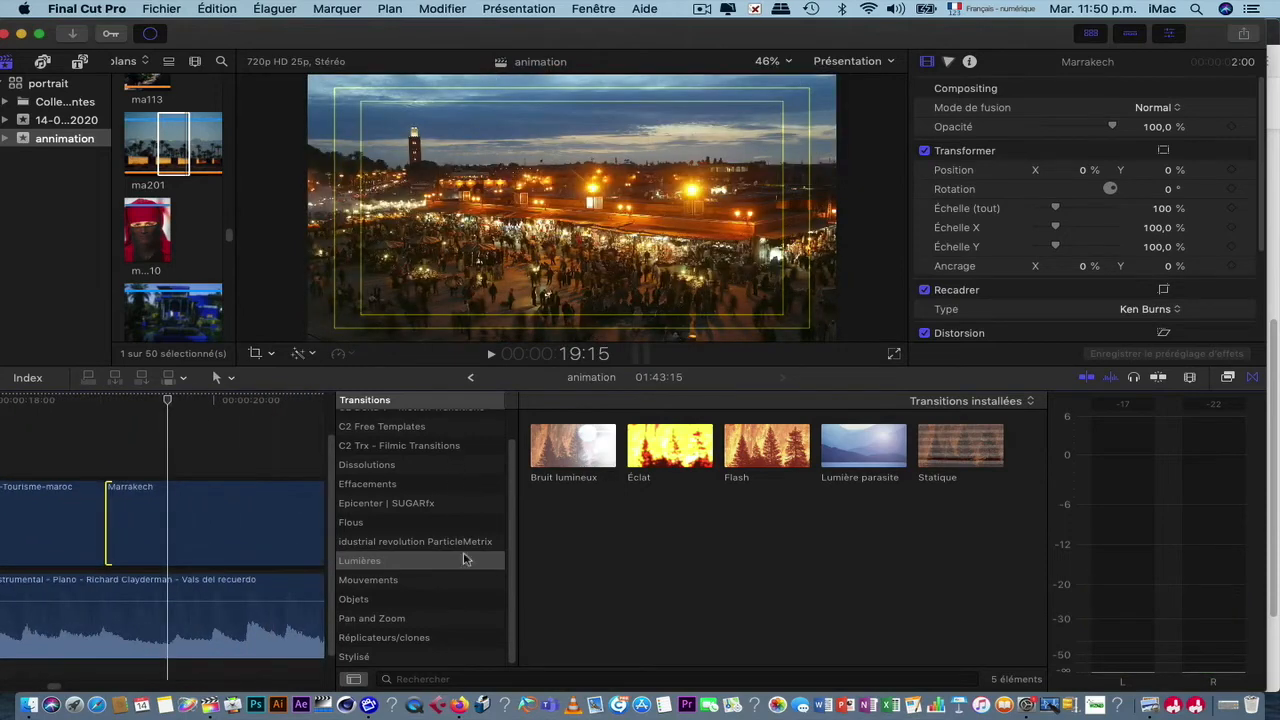
pyautogui.click(667, 452)
pyautogui.moveTo(680, 468); pyautogui.dragTo(112, 522)
pyautogui.hscroll(-2, 128, 500)
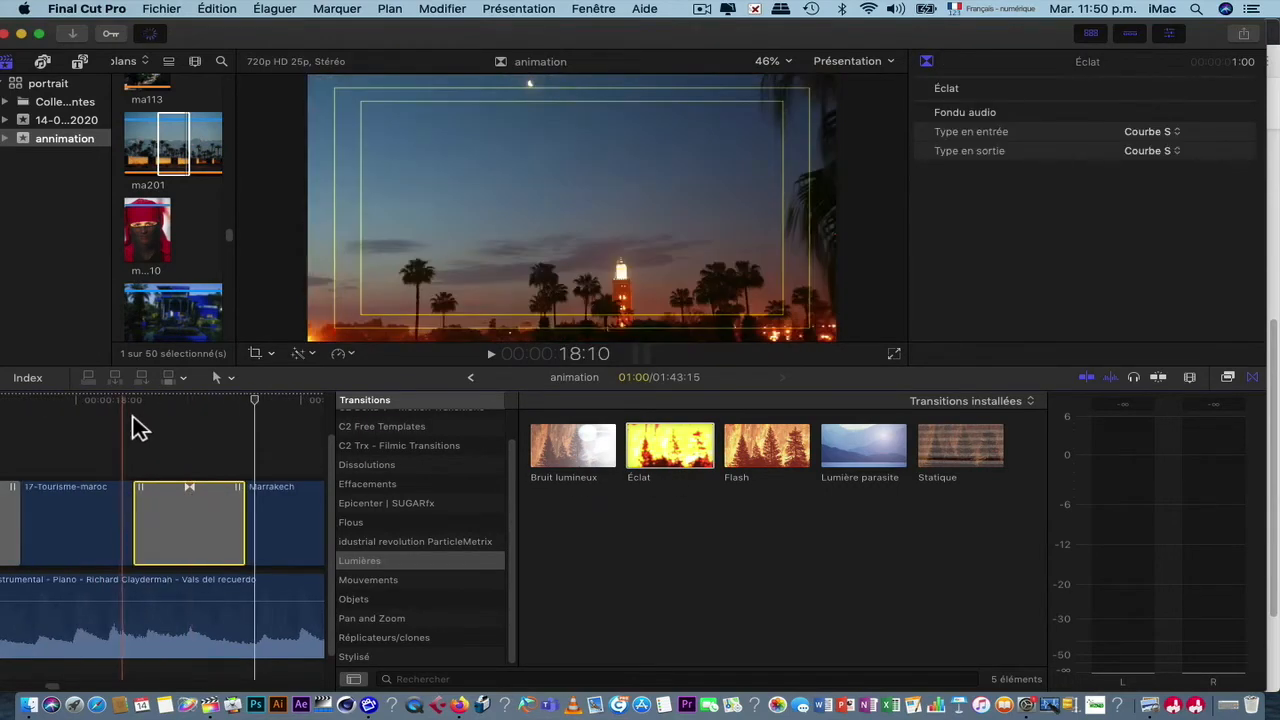
pyautogui.press('space')
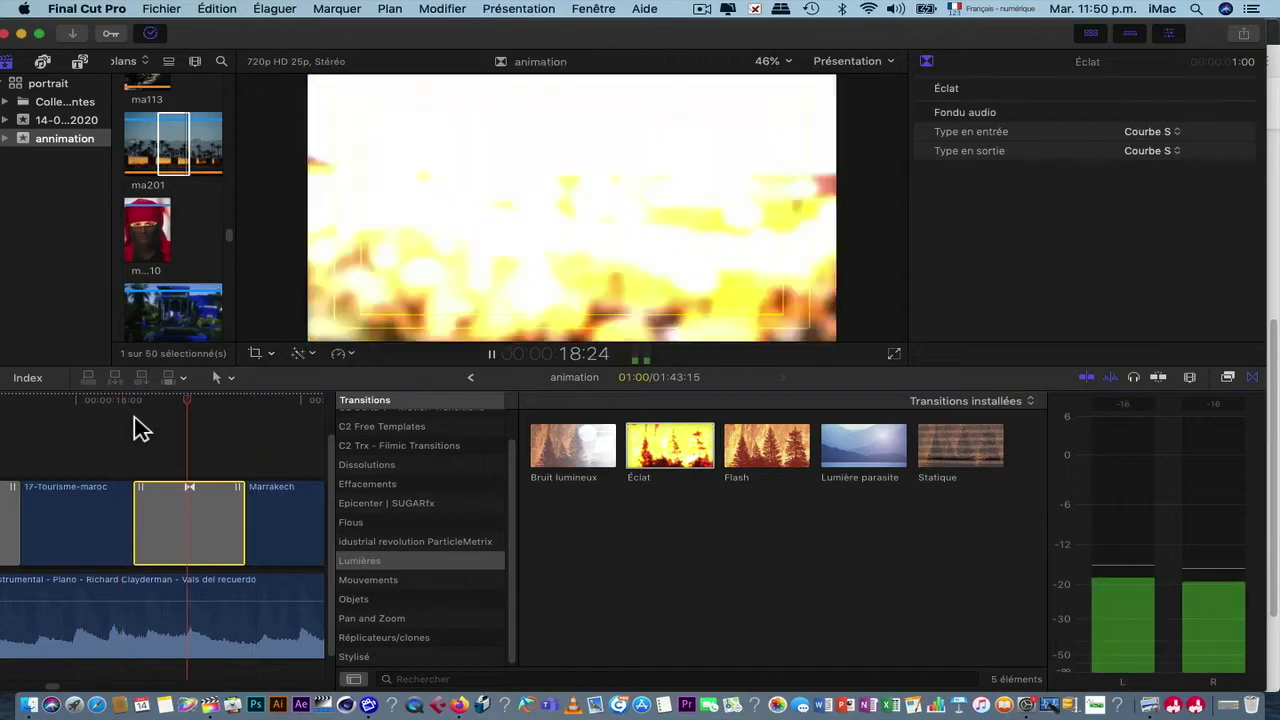
pyautogui.press('space')
pyautogui.hscroll(4, 180, 425)
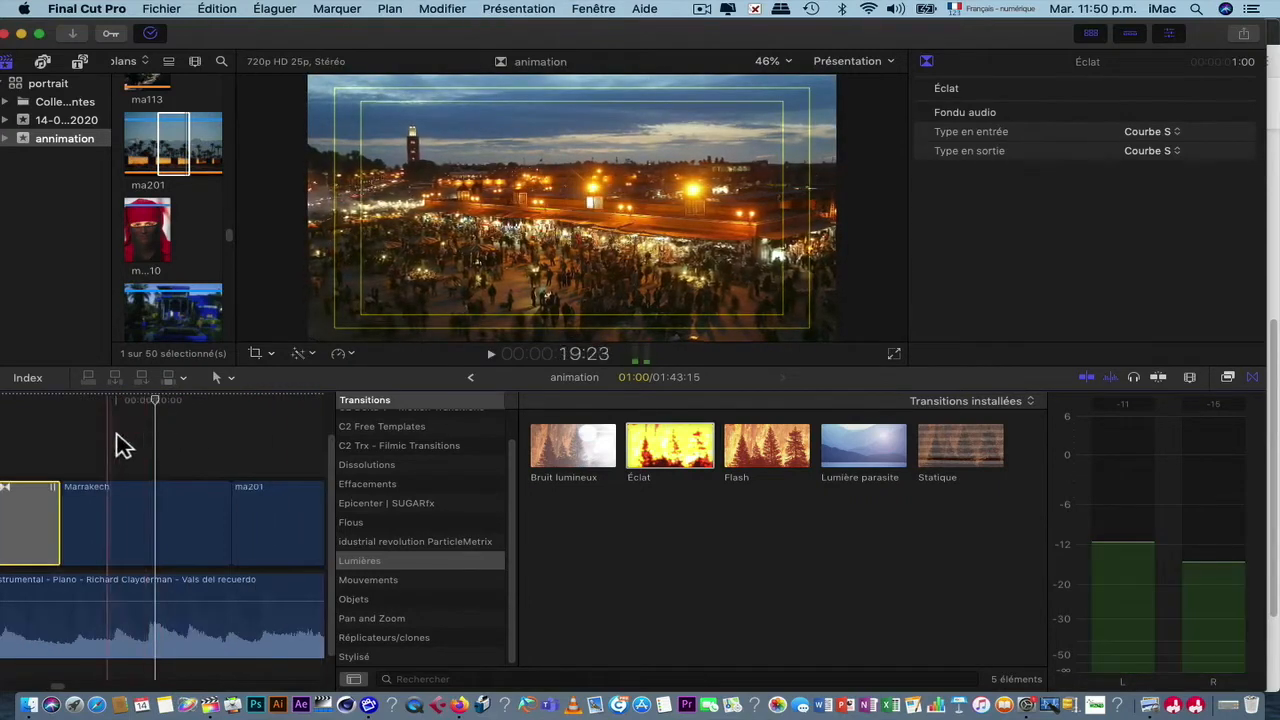
pyautogui.hscroll(-3, 120, 443)
pyautogui.press('space')
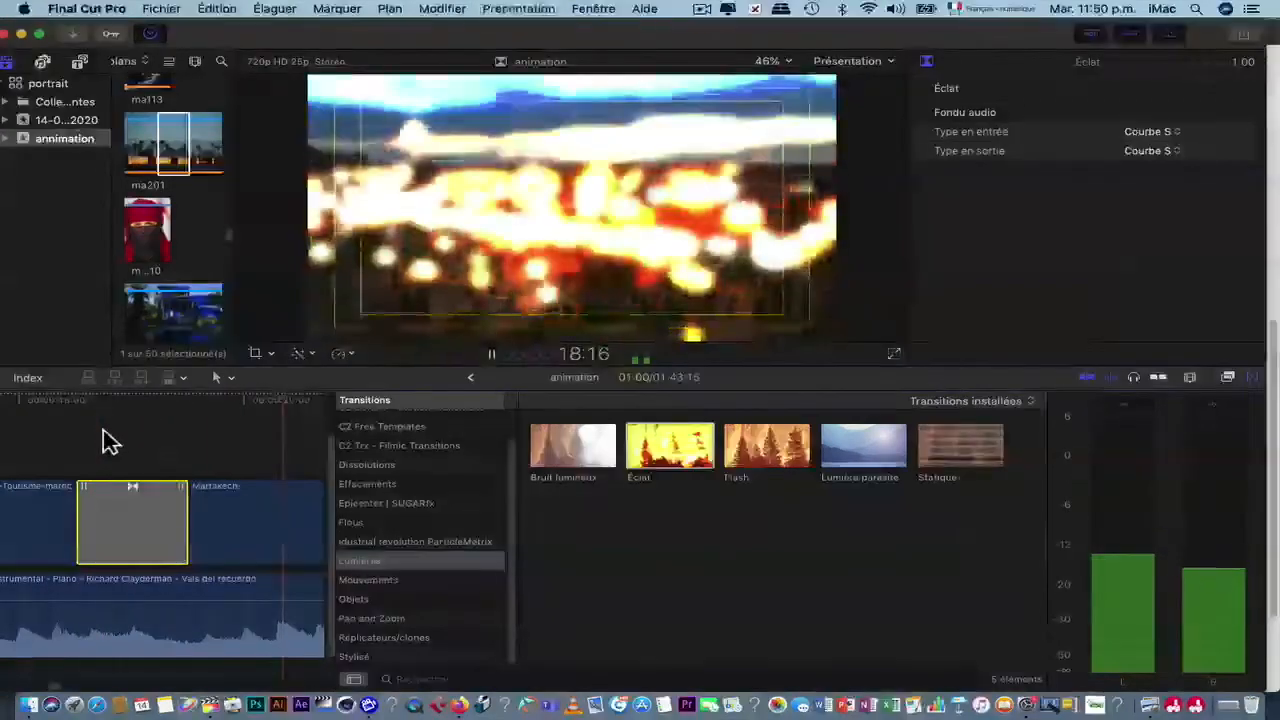
pyautogui.press('space')
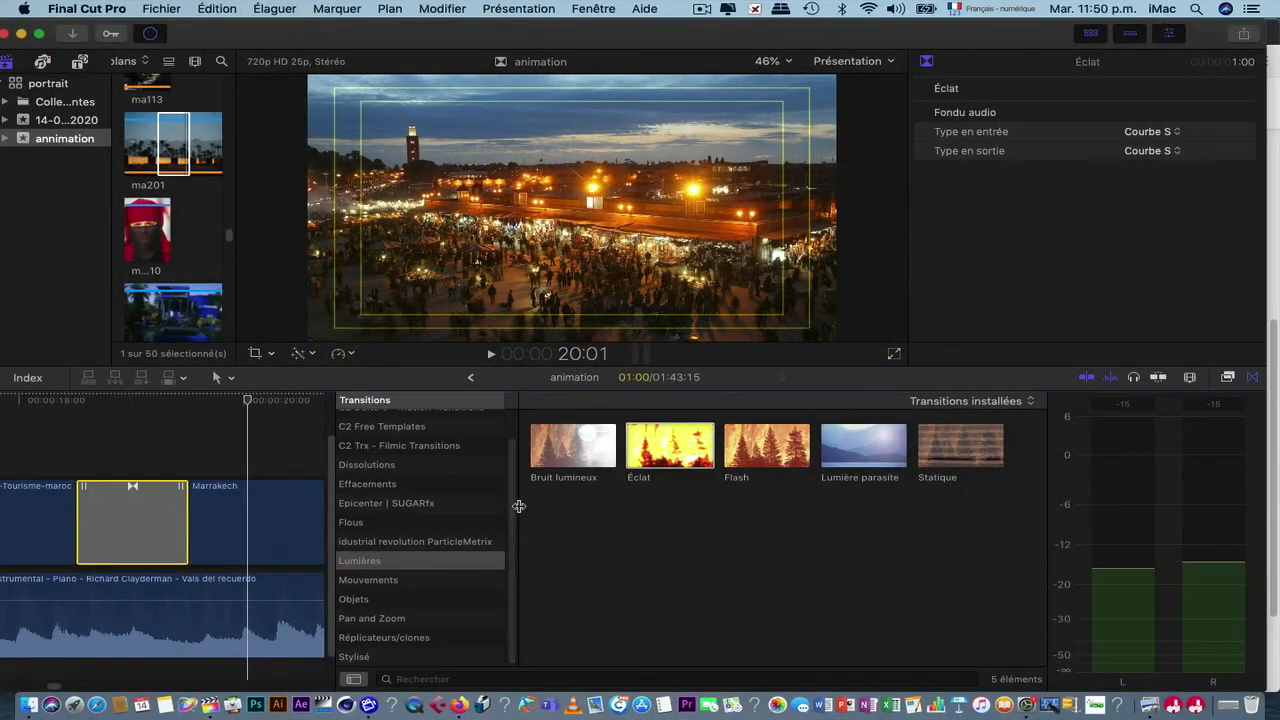
# Step: Narrow the transitions browser to widen the timeline, and play back the passage from Marrakech into ma201
pyautogui.moveTo(518, 518); pyautogui.dragTo(1015, 515)
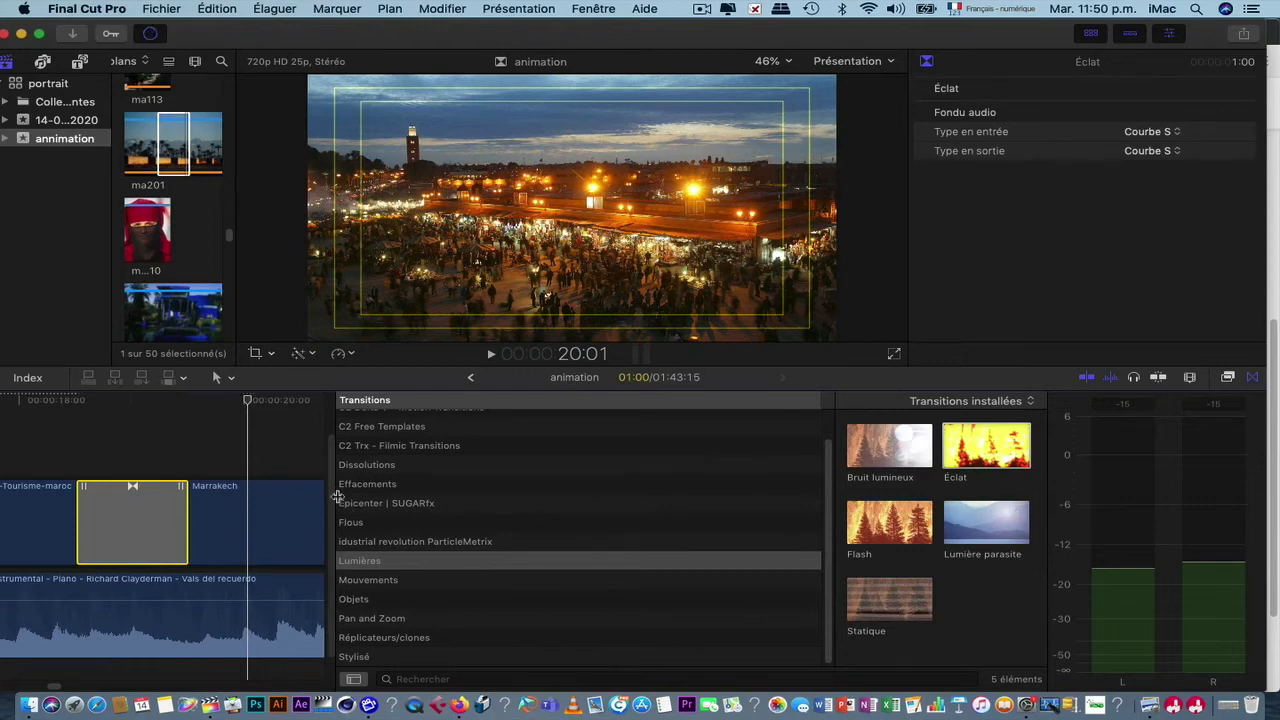
pyautogui.moveTo(338, 497); pyautogui.dragTo(788, 482)
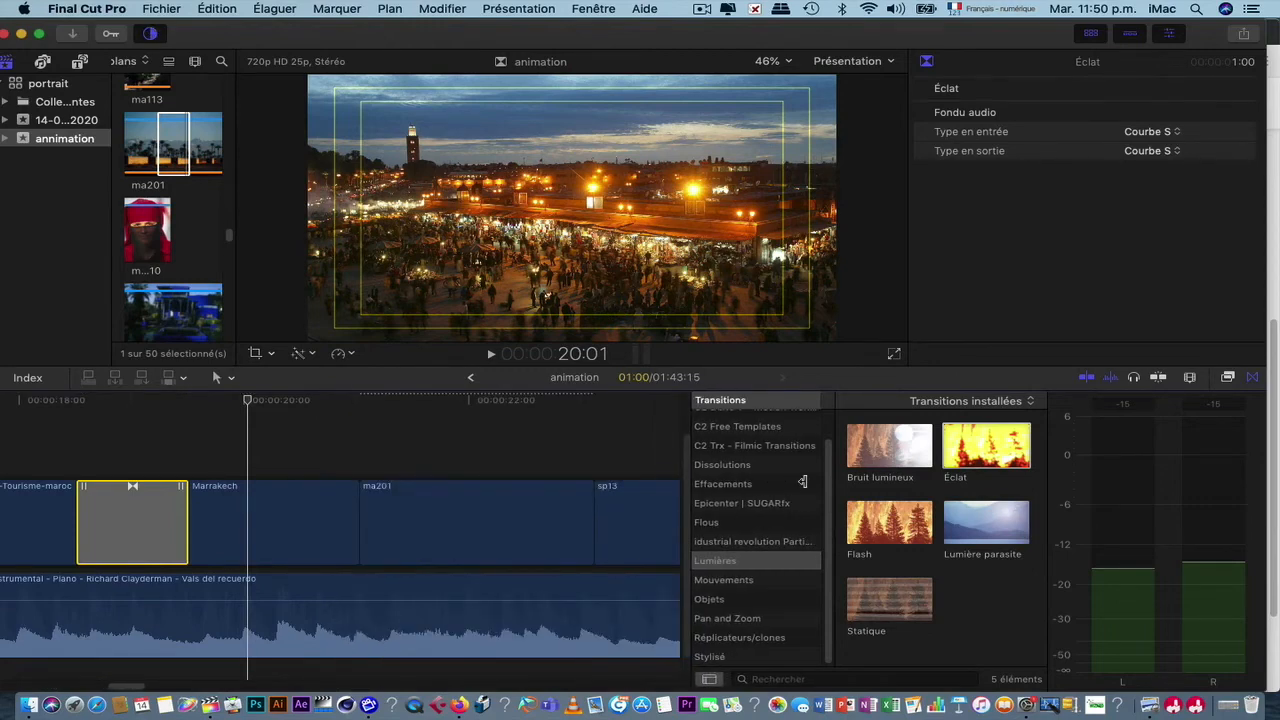
pyautogui.click(647, 354)
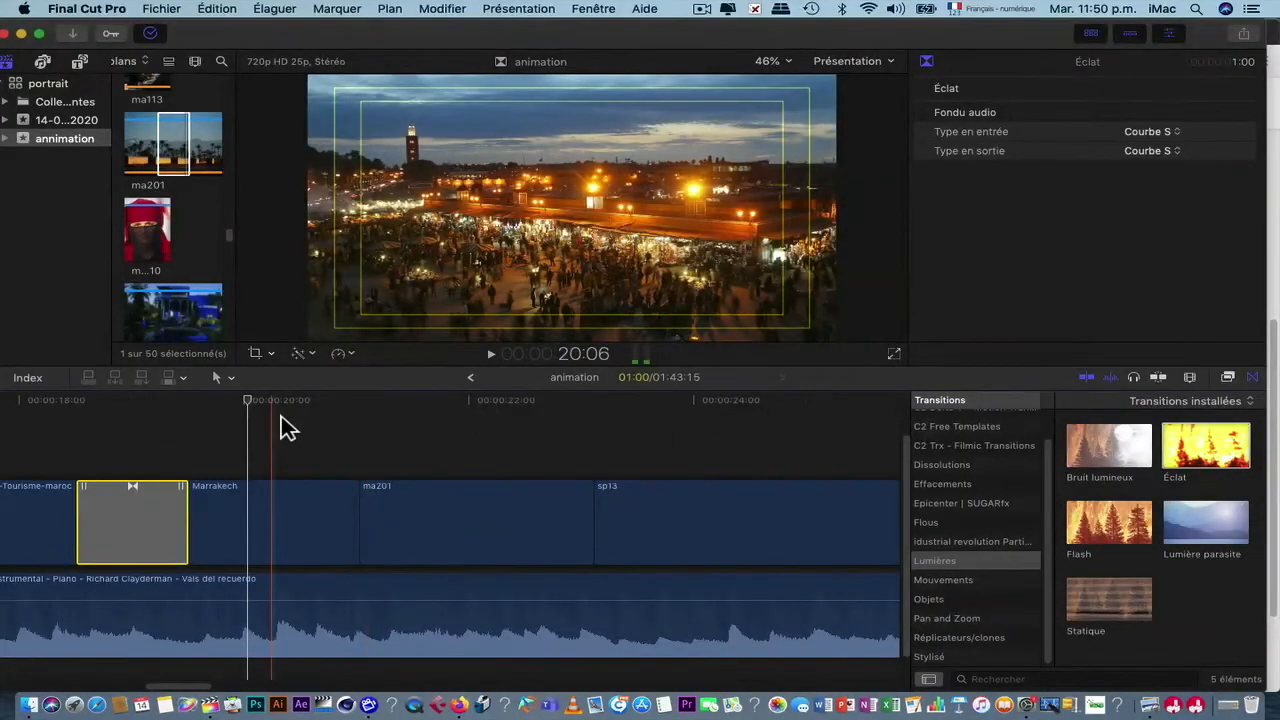
pyautogui.press('space')
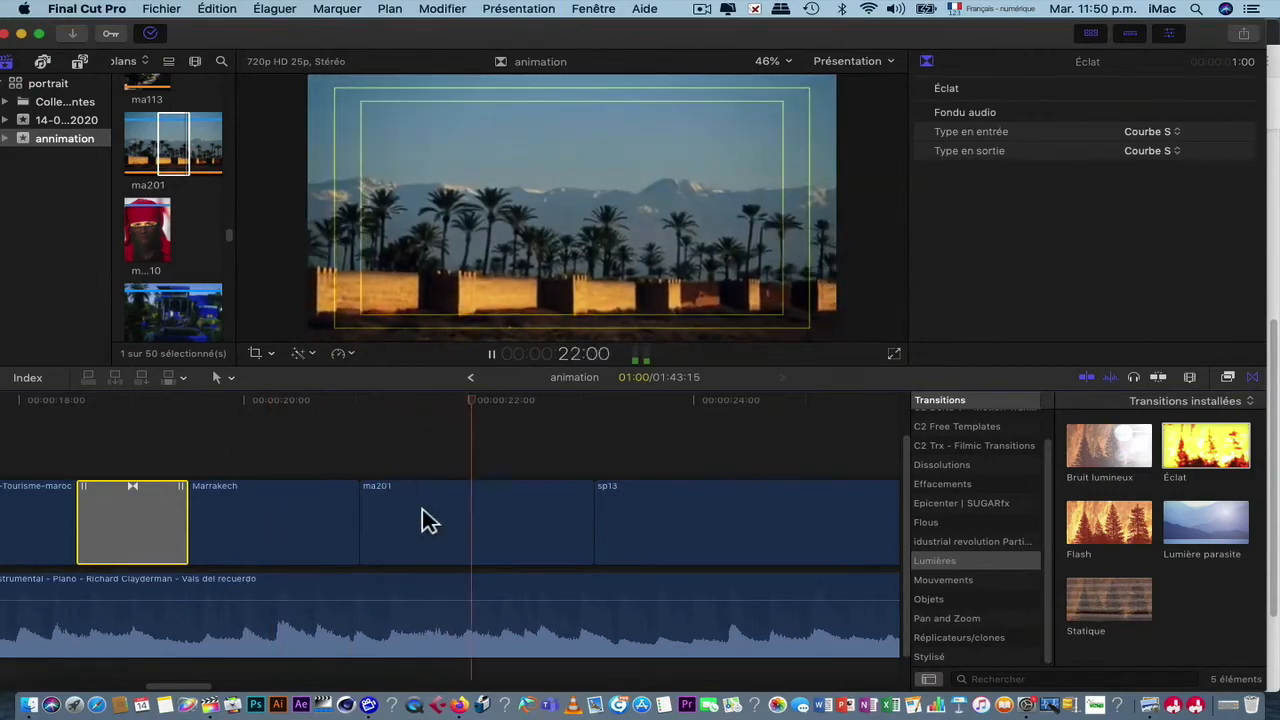
pyautogui.press('space')
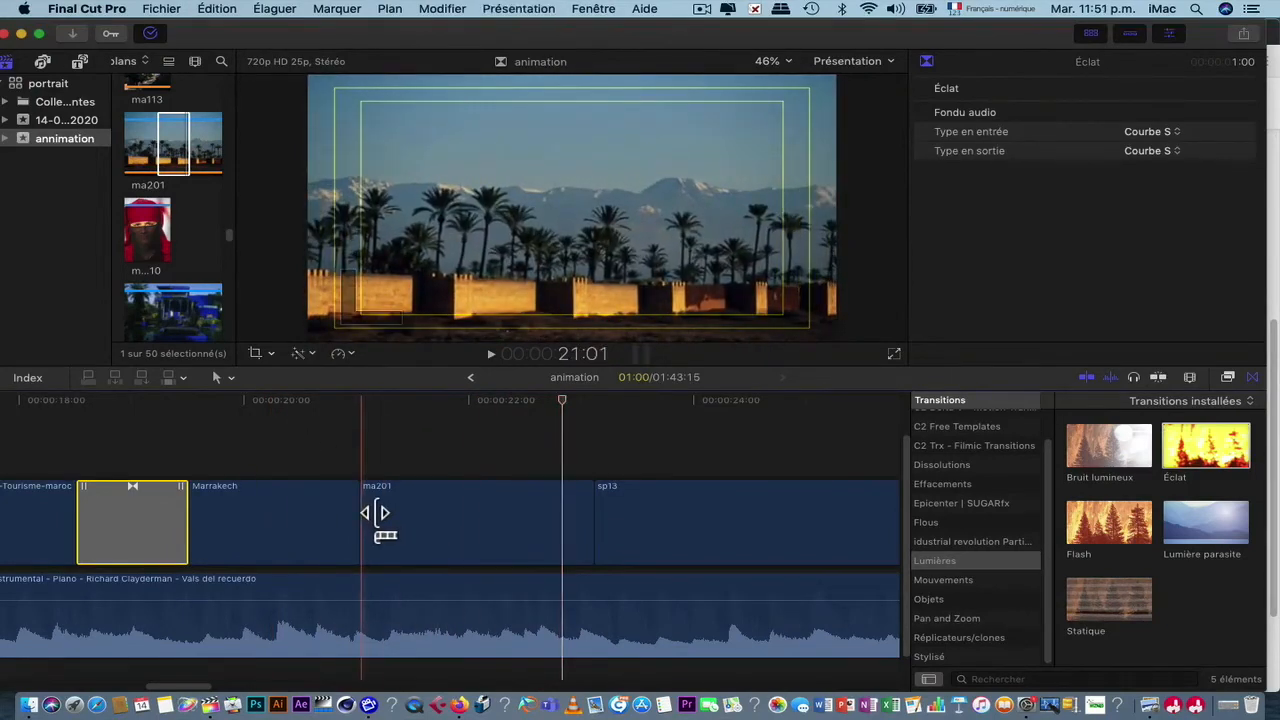
# Step: Look through the Stylisé transitions, add Permutation between ma201 and sp13, and play it back
pyautogui.click(372, 513)
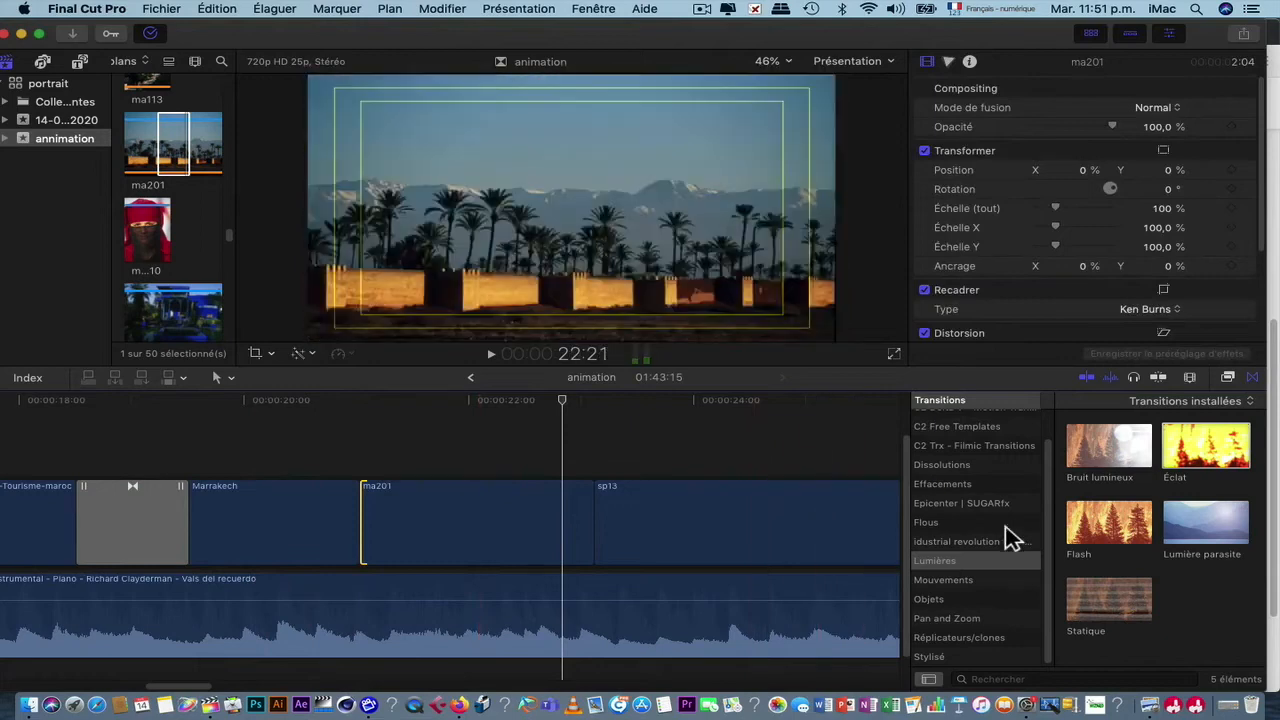
pyautogui.click(960, 658)
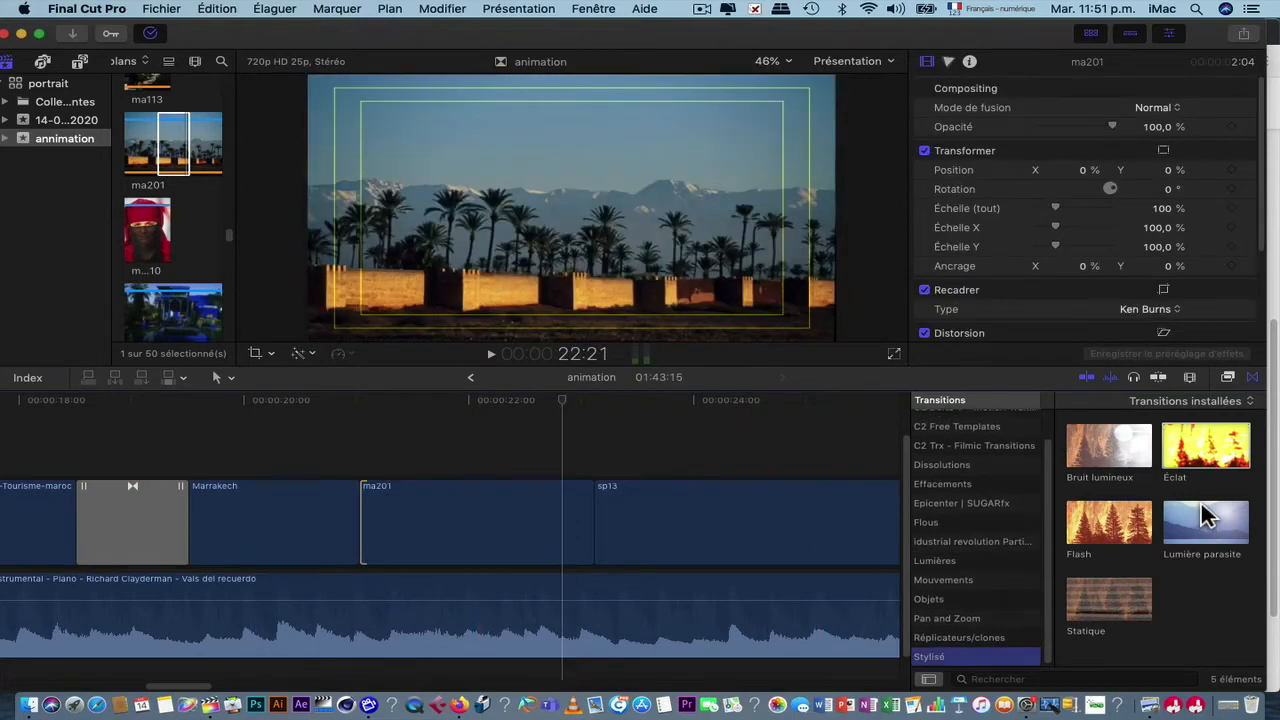
pyautogui.scroll(-5, 1194, 541)
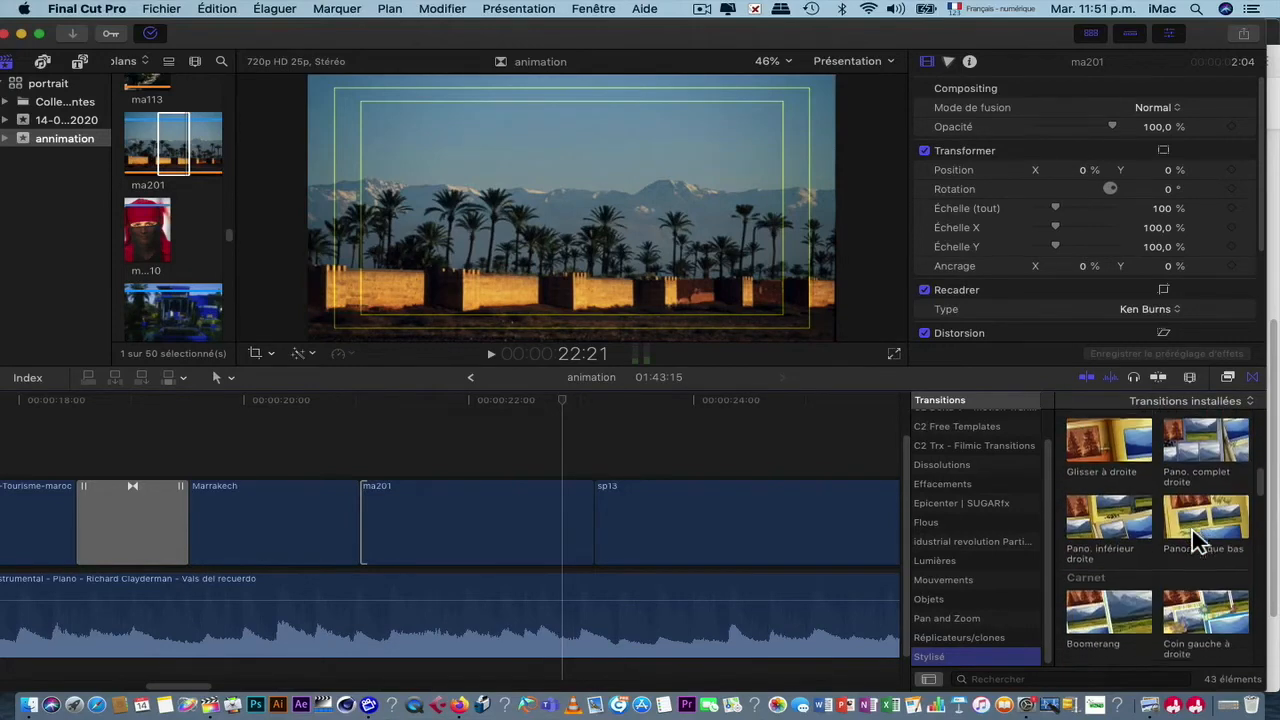
pyautogui.scroll(-3, 1197, 541)
pyautogui.scroll(-5, 1197, 541)
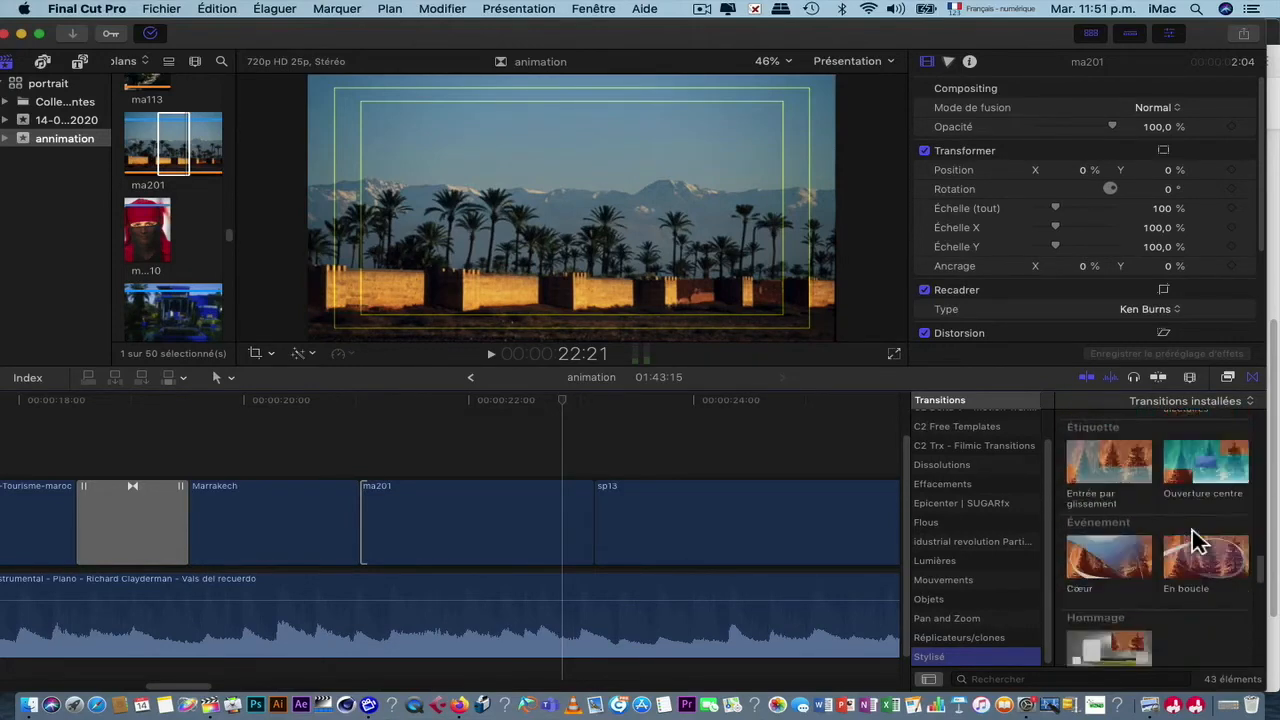
pyautogui.scroll(-6, 1197, 541)
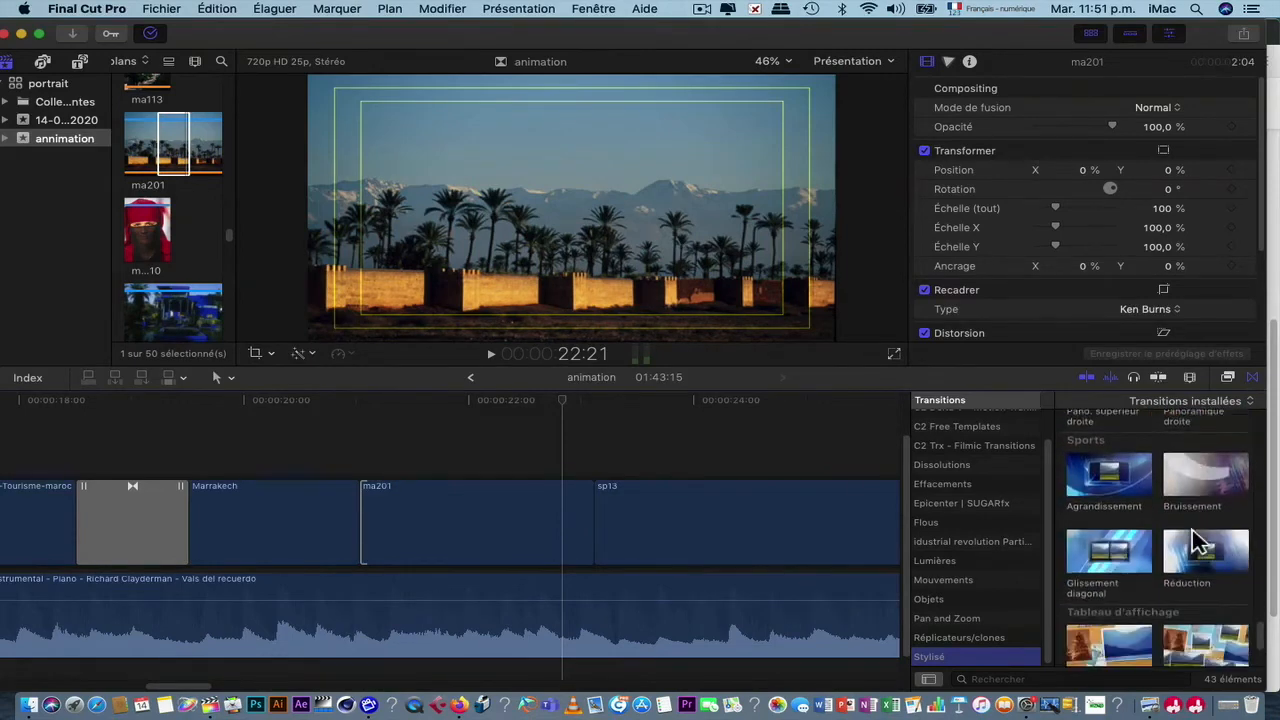
pyautogui.scroll(6, 1197, 541)
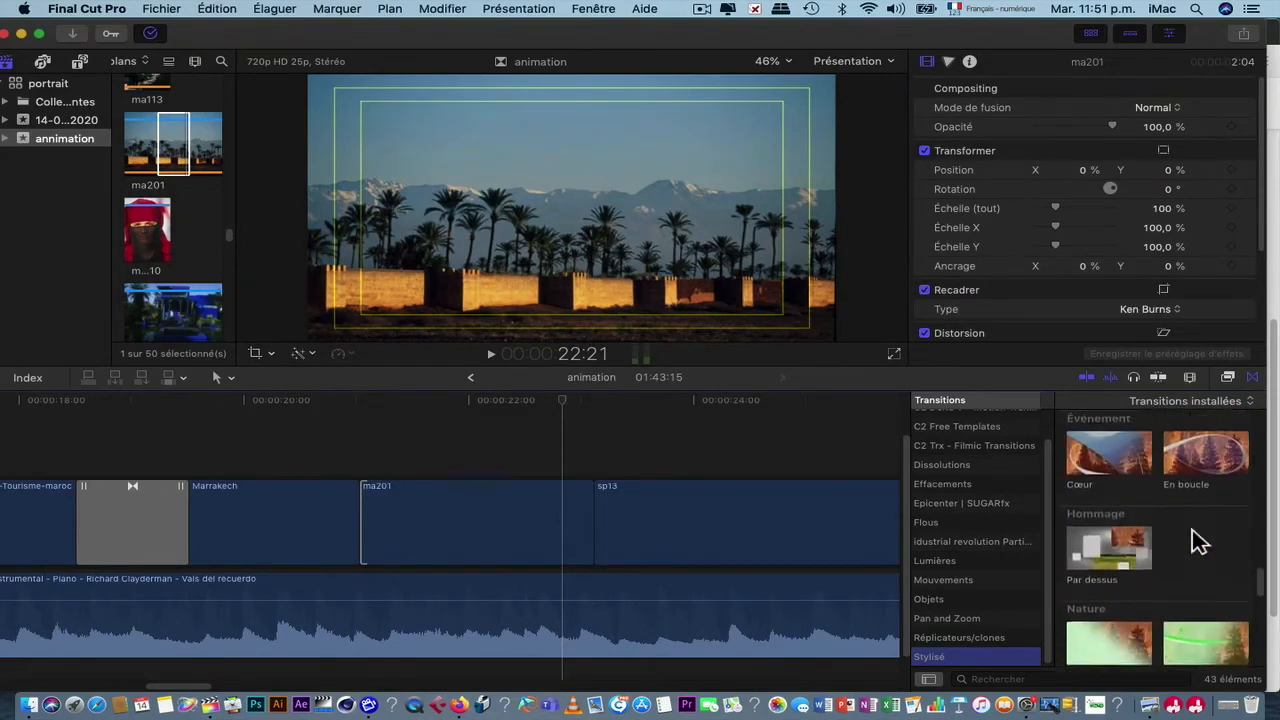
pyautogui.scroll(5, 1197, 541)
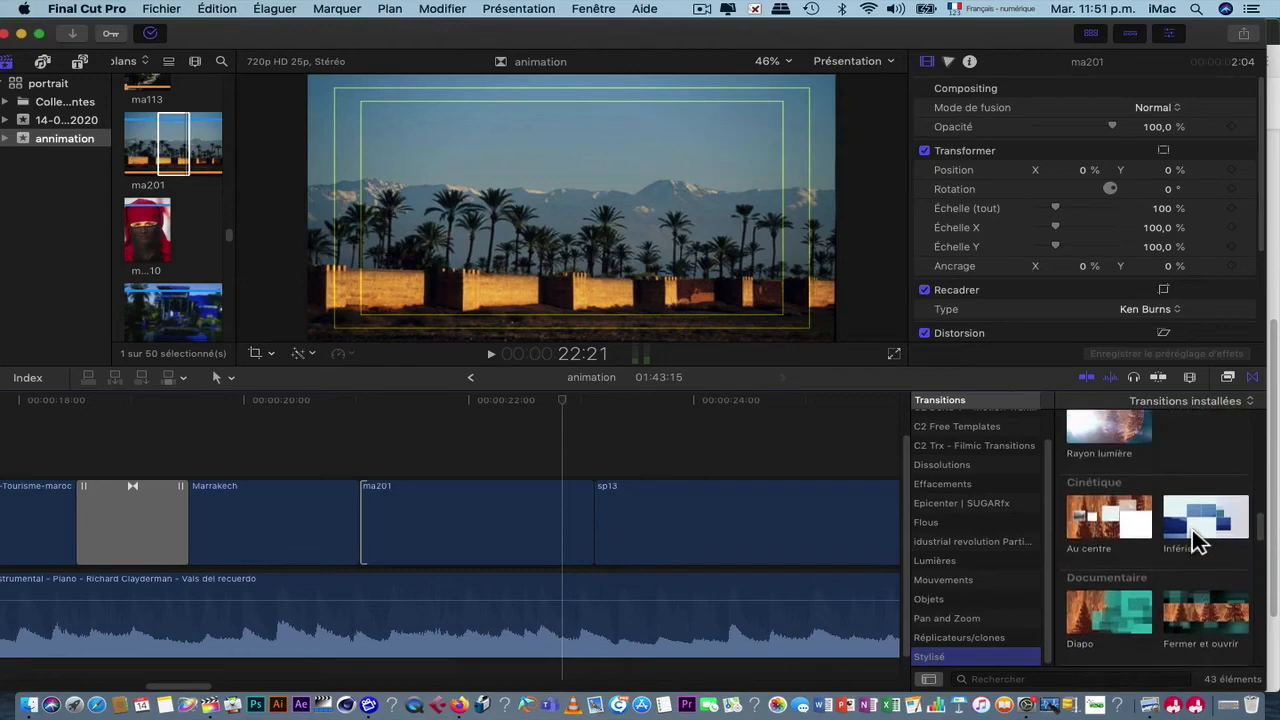
pyautogui.scroll(4, 1197, 541)
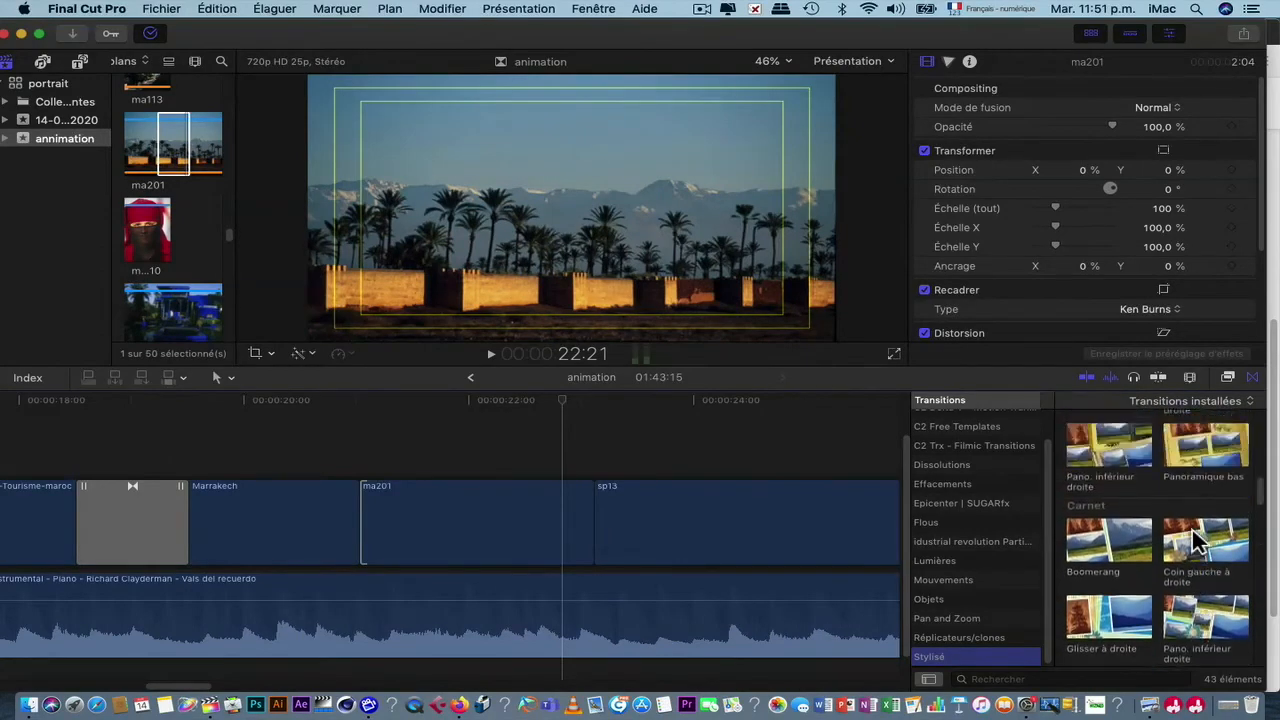
pyautogui.scroll(3, 1197, 541)
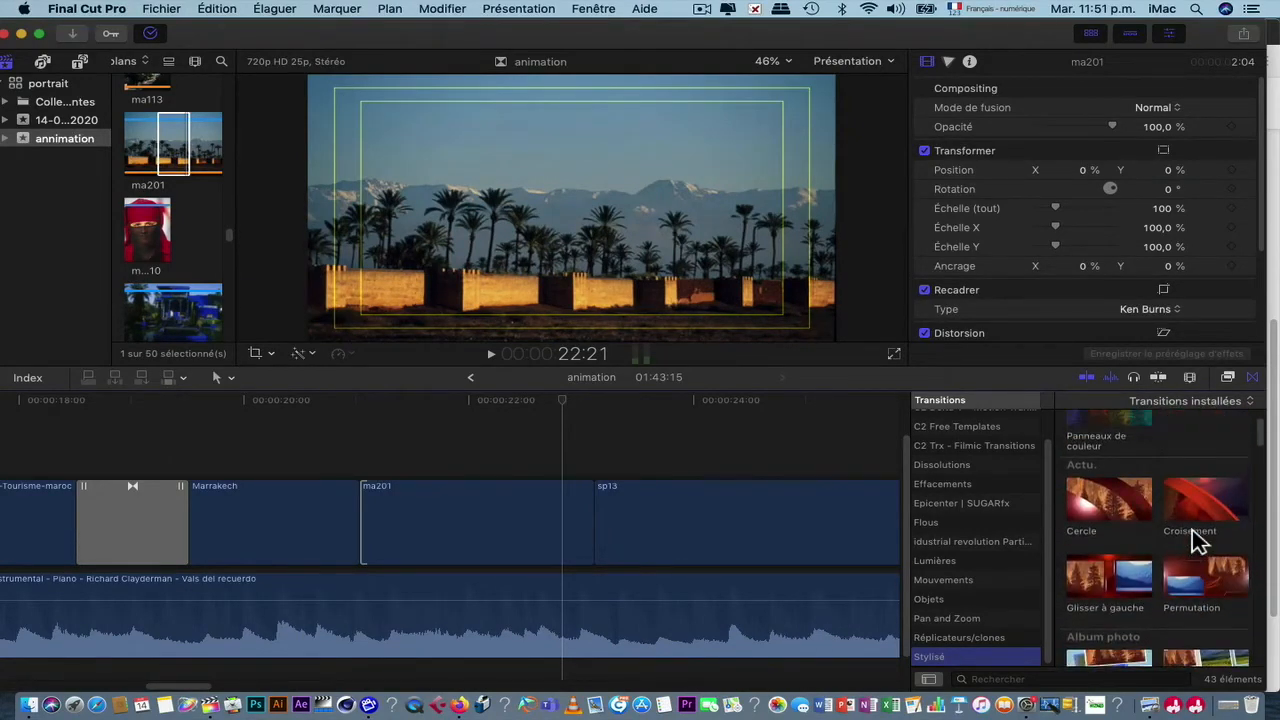
pyautogui.moveTo(1222, 605); pyautogui.dragTo(600, 514)
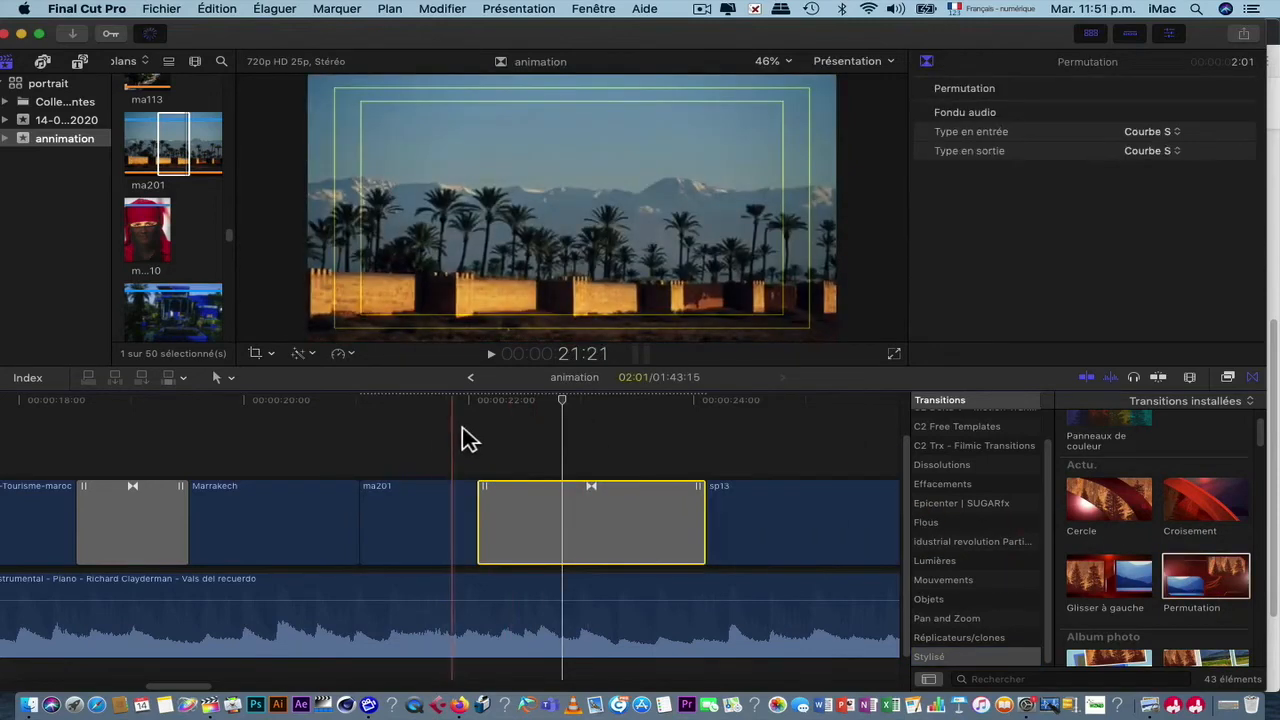
pyautogui.press('space')
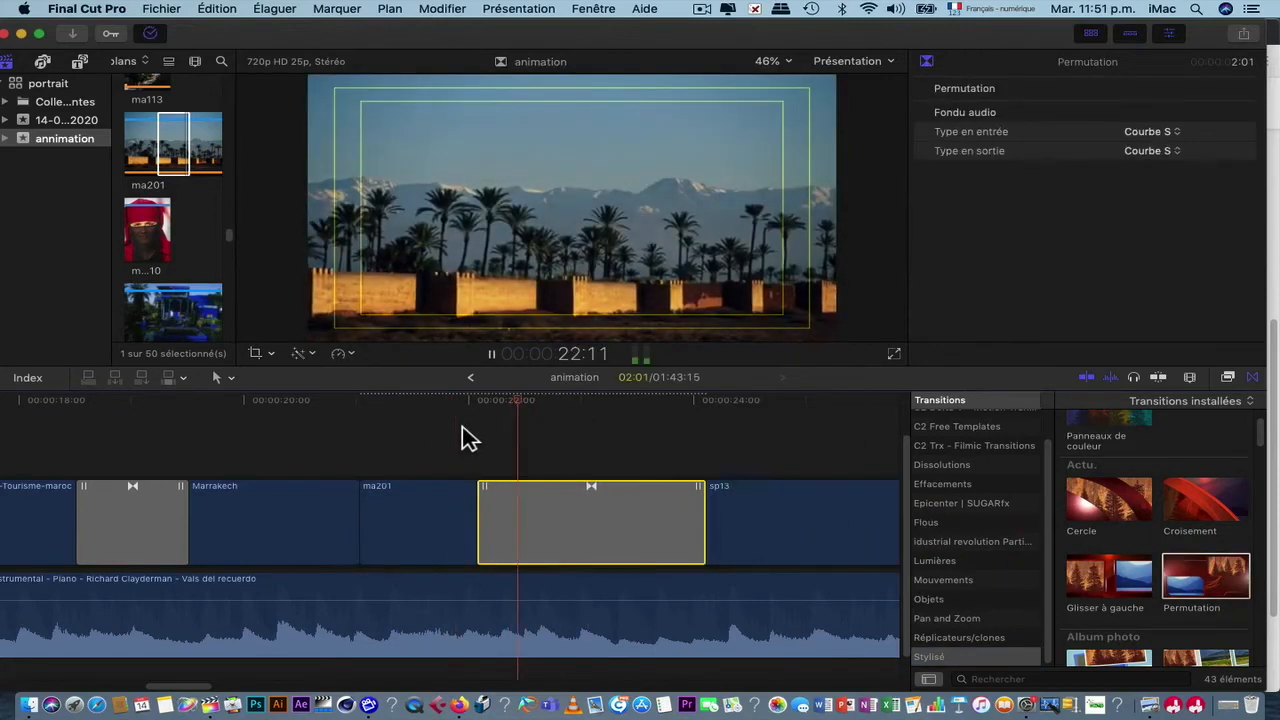
# Step: Play back the Permutation transition and continue through sp13 to check the passage
pyautogui.press('space')
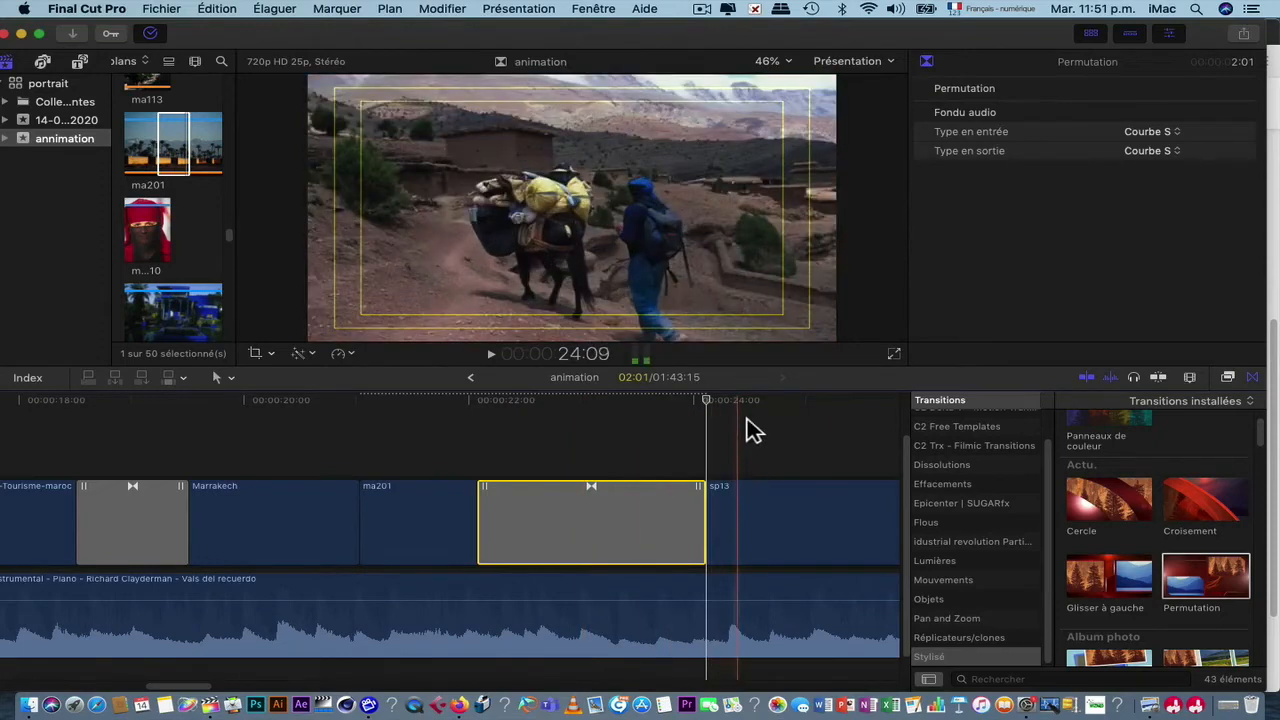
pyautogui.press('space')
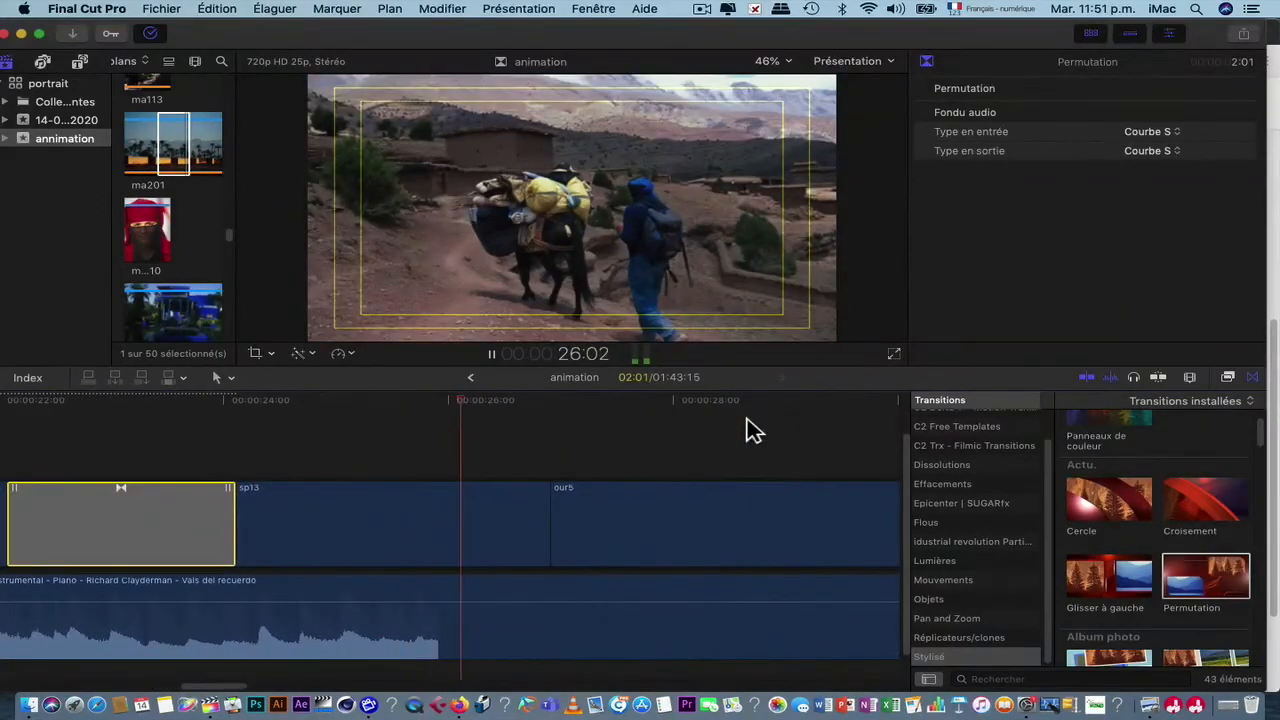
pyautogui.press('space')
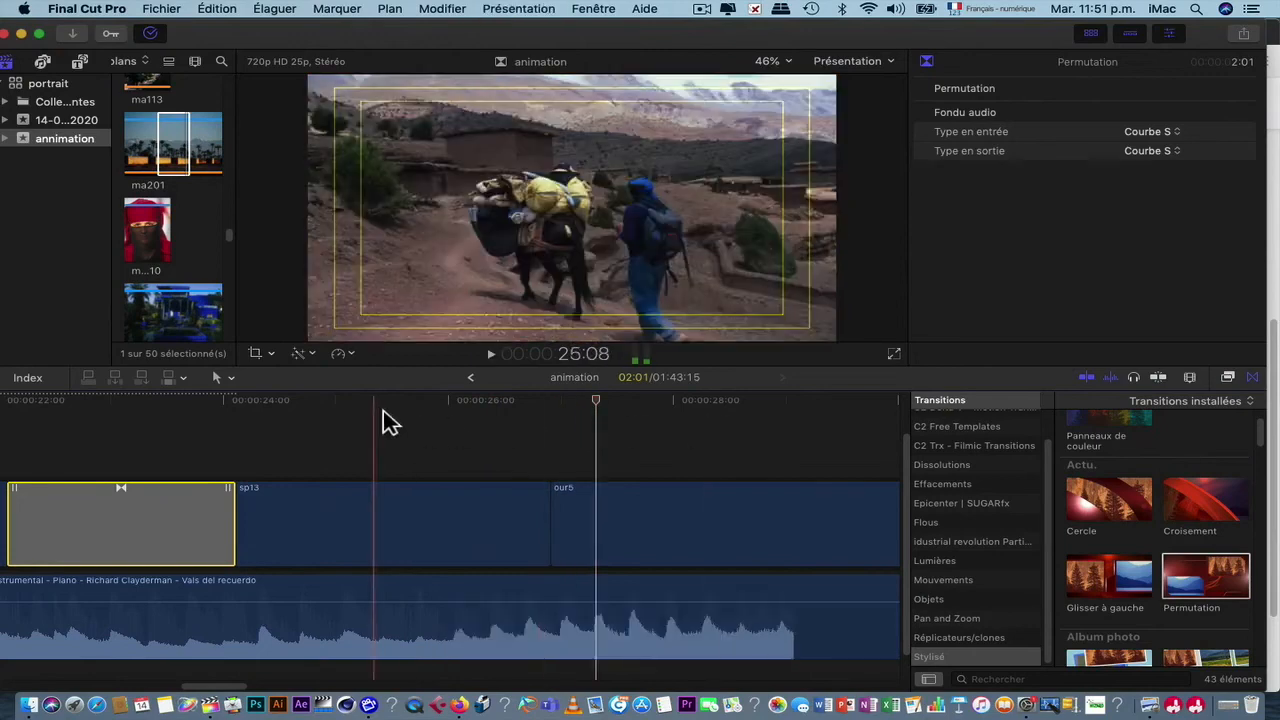
# Step: Apply a Ken Burns crop to sp13, enlarge its Fin frame slightly for a gentler zoom, and play it back
pyautogui.click(382, 418)
pyautogui.click(403, 517)
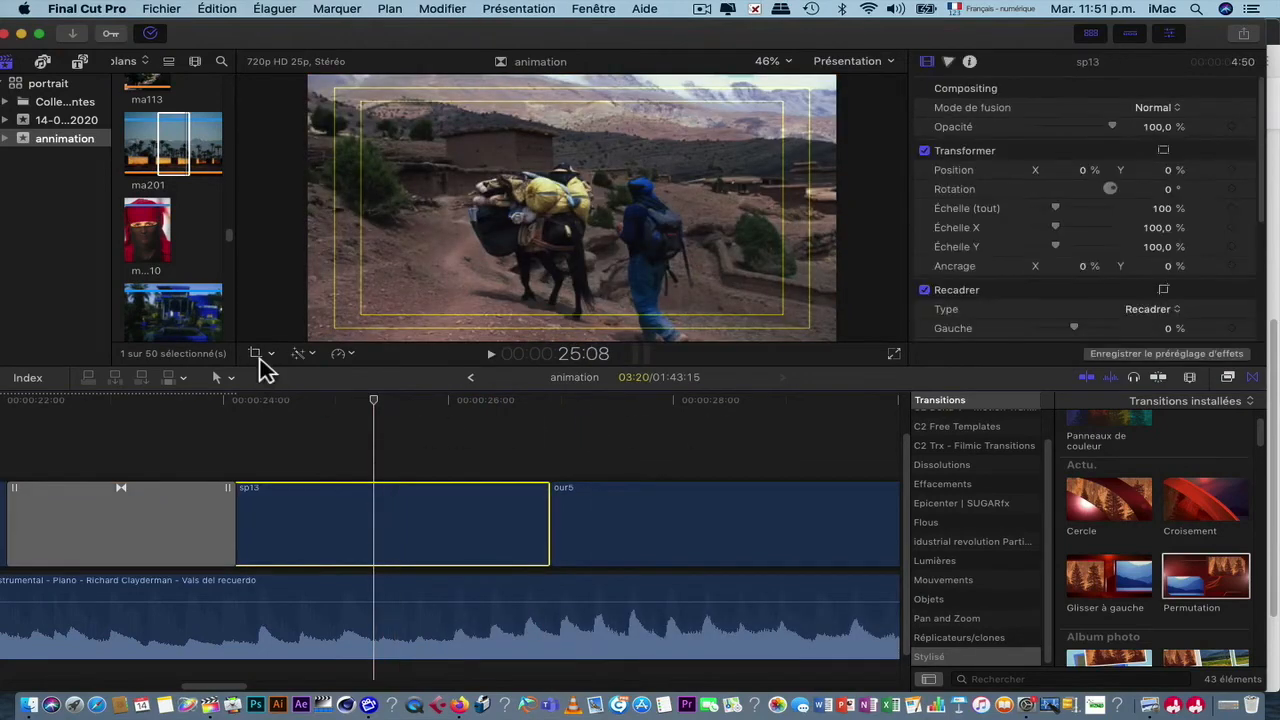
pyautogui.click(258, 356)
pyautogui.click(621, 323)
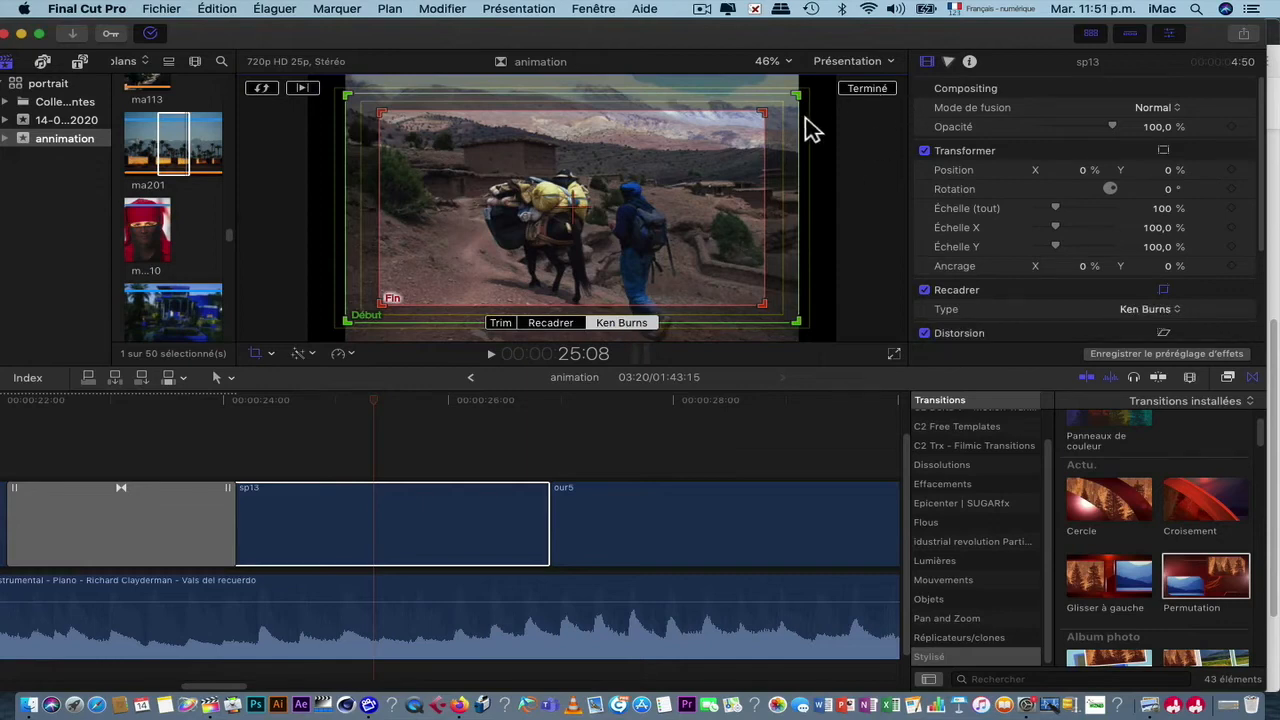
pyautogui.moveTo(772, 120); pyautogui.dragTo(791, 109)
pyautogui.click(867, 90)
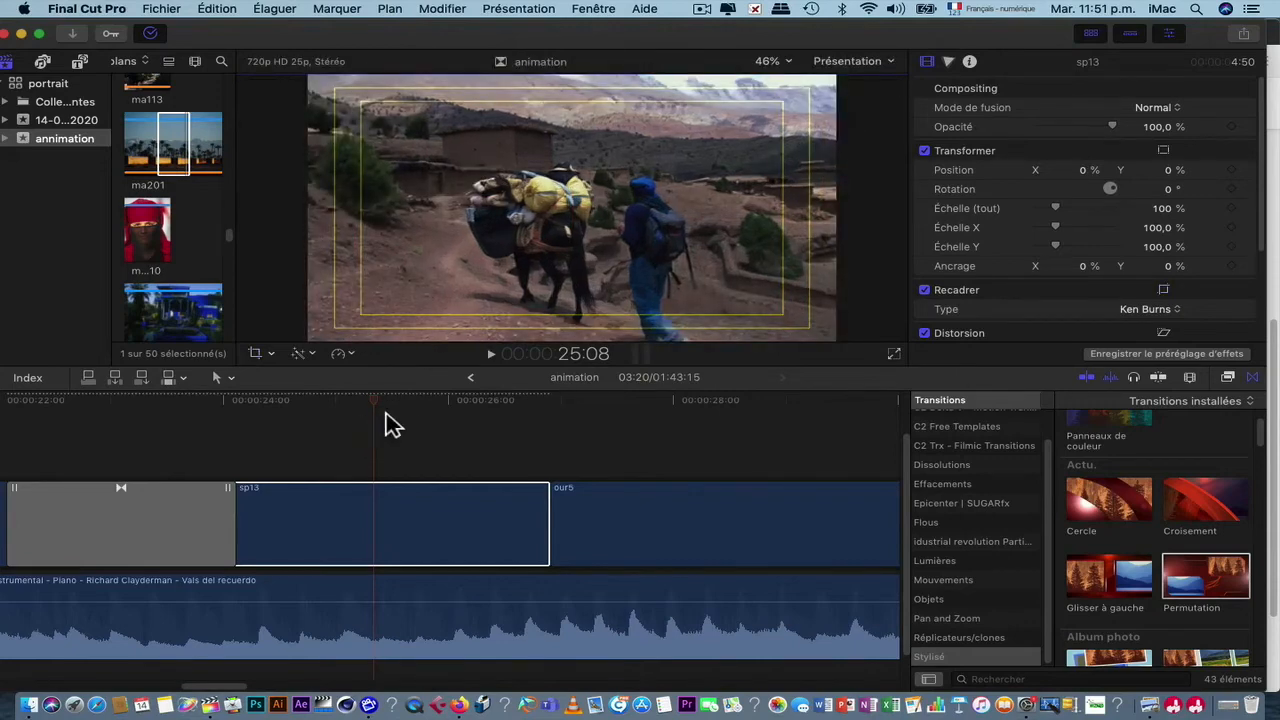
pyautogui.press('space')
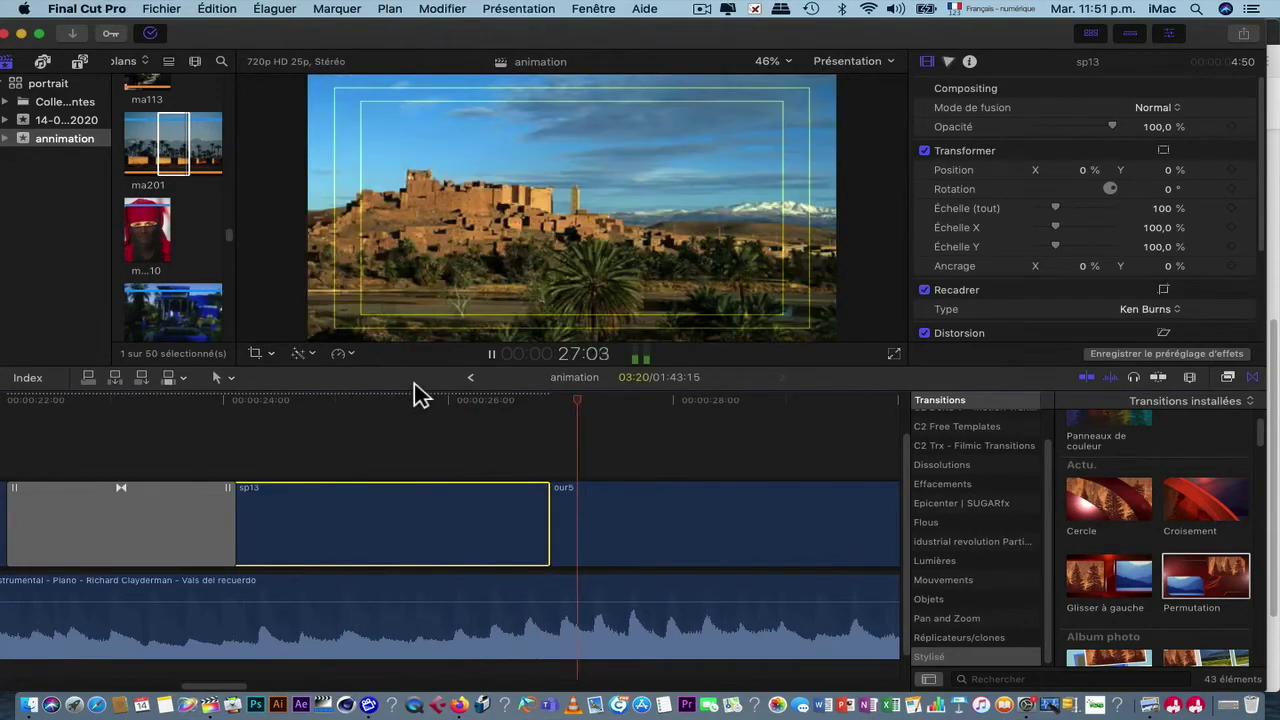
pyautogui.press('space')
# Step: Apply a Ken Burns crop to our5 with the default frames, and play back the passage into pay213
pyautogui.click(640, 520)
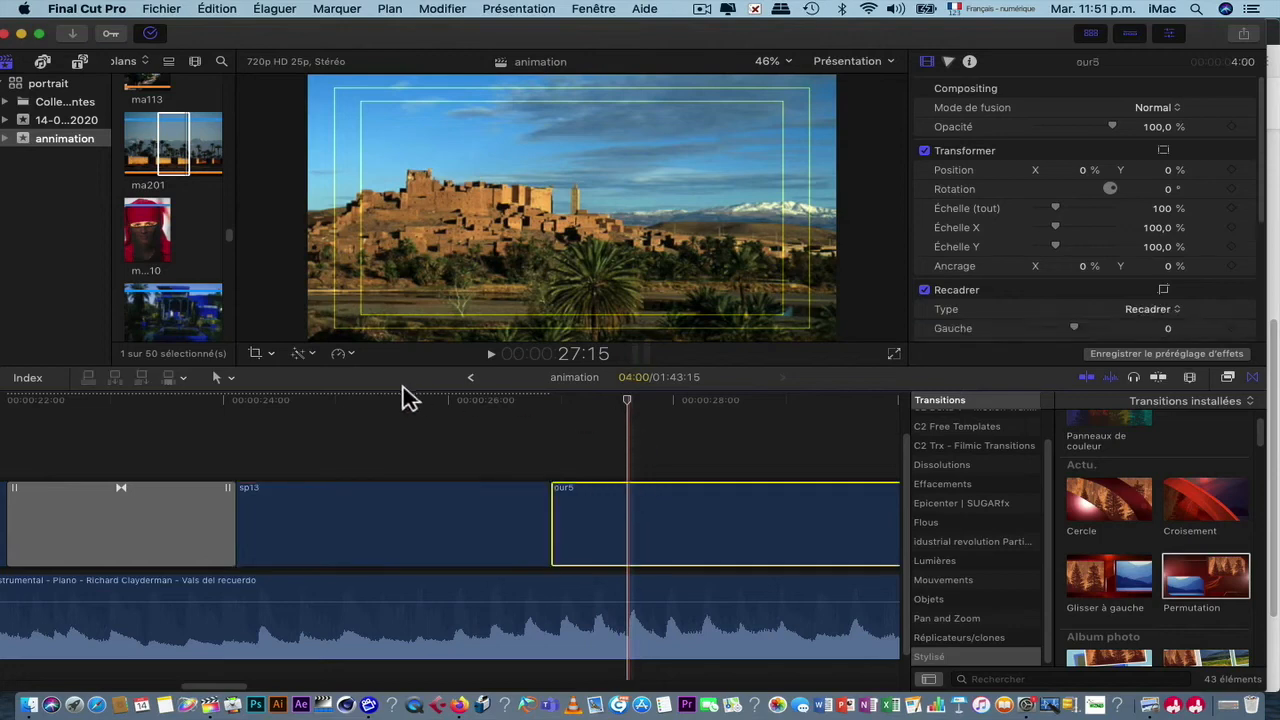
pyautogui.click(343, 353)
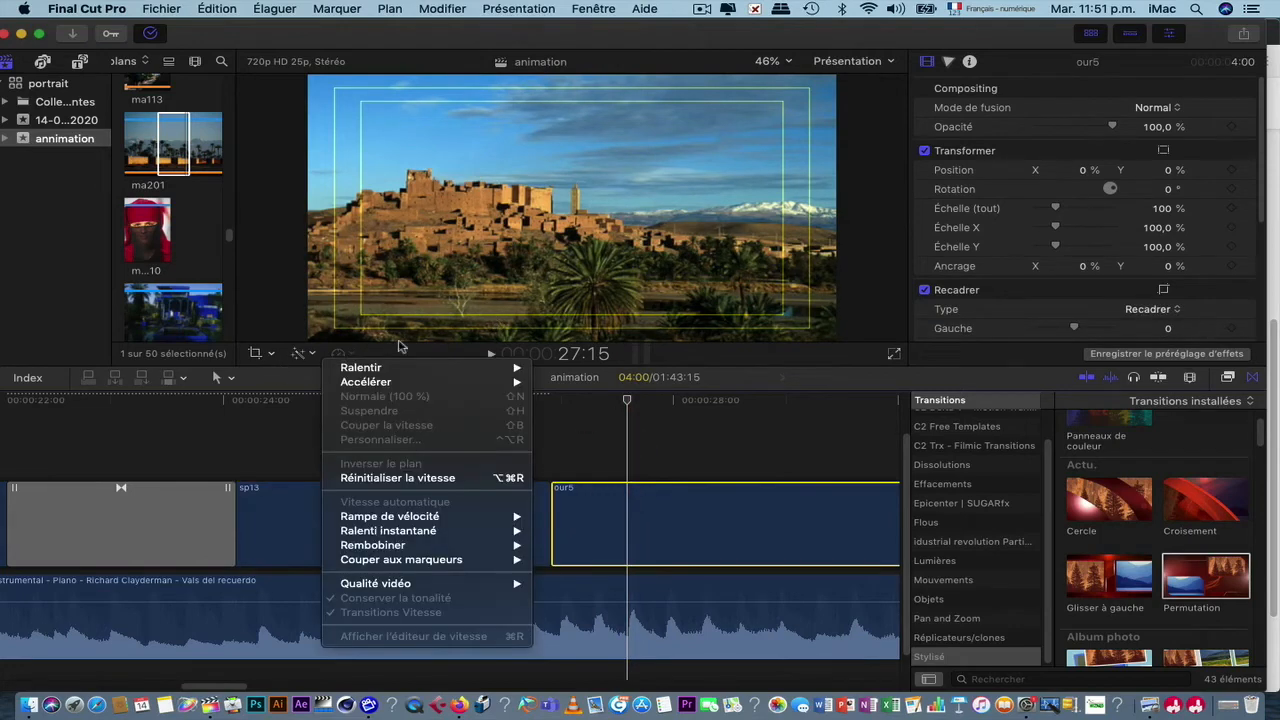
pyautogui.click(268, 351)
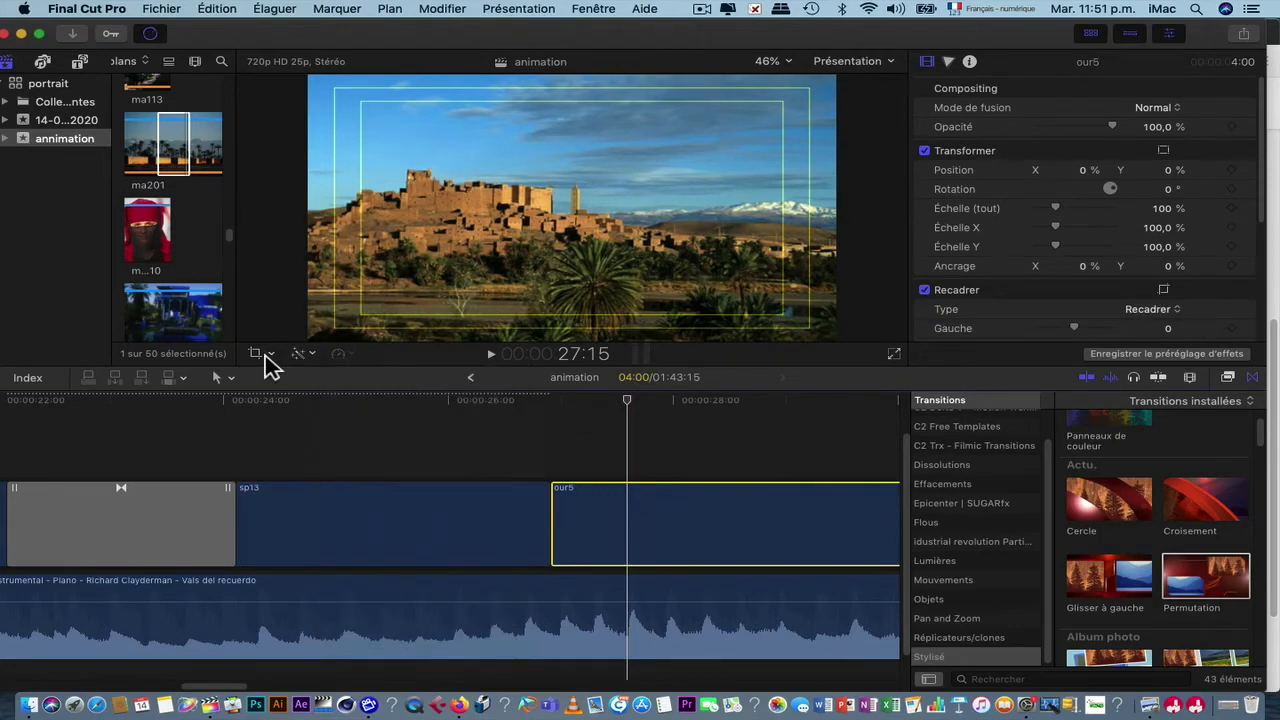
pyautogui.click(266, 353)
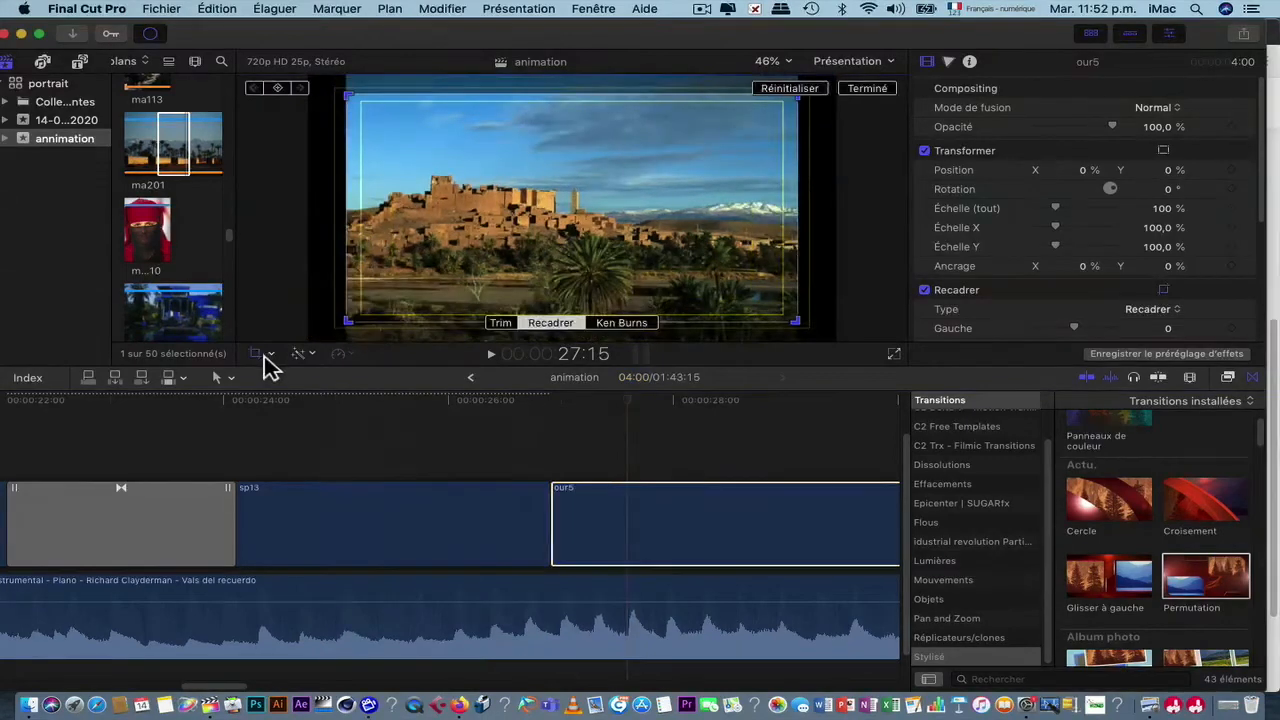
pyautogui.click(615, 322)
pyautogui.click(867, 89)
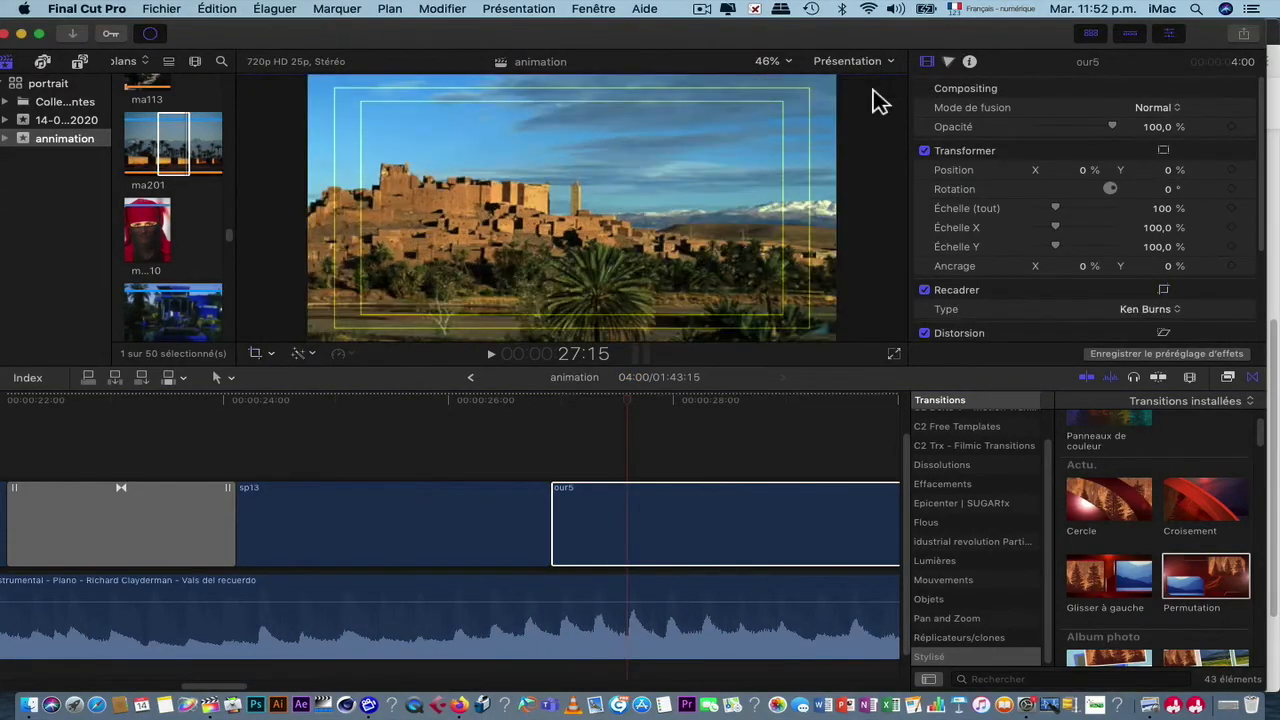
pyautogui.click(624, 414)
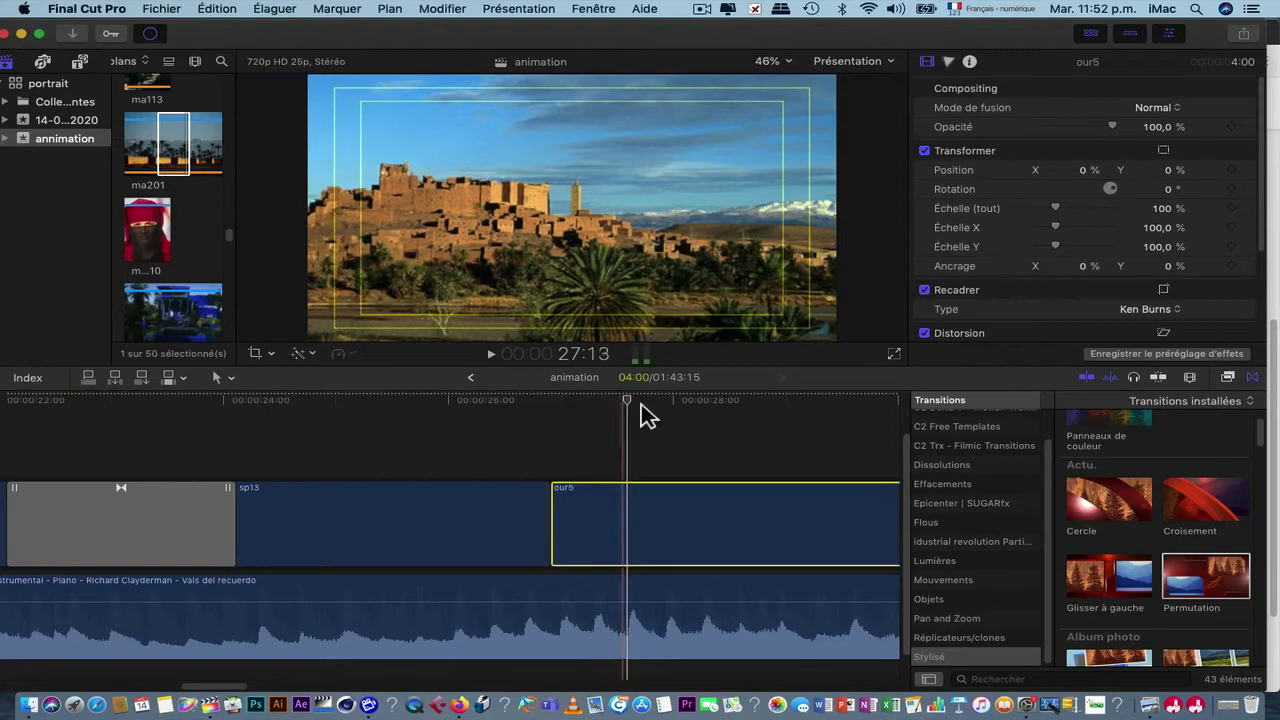
pyautogui.press('space')
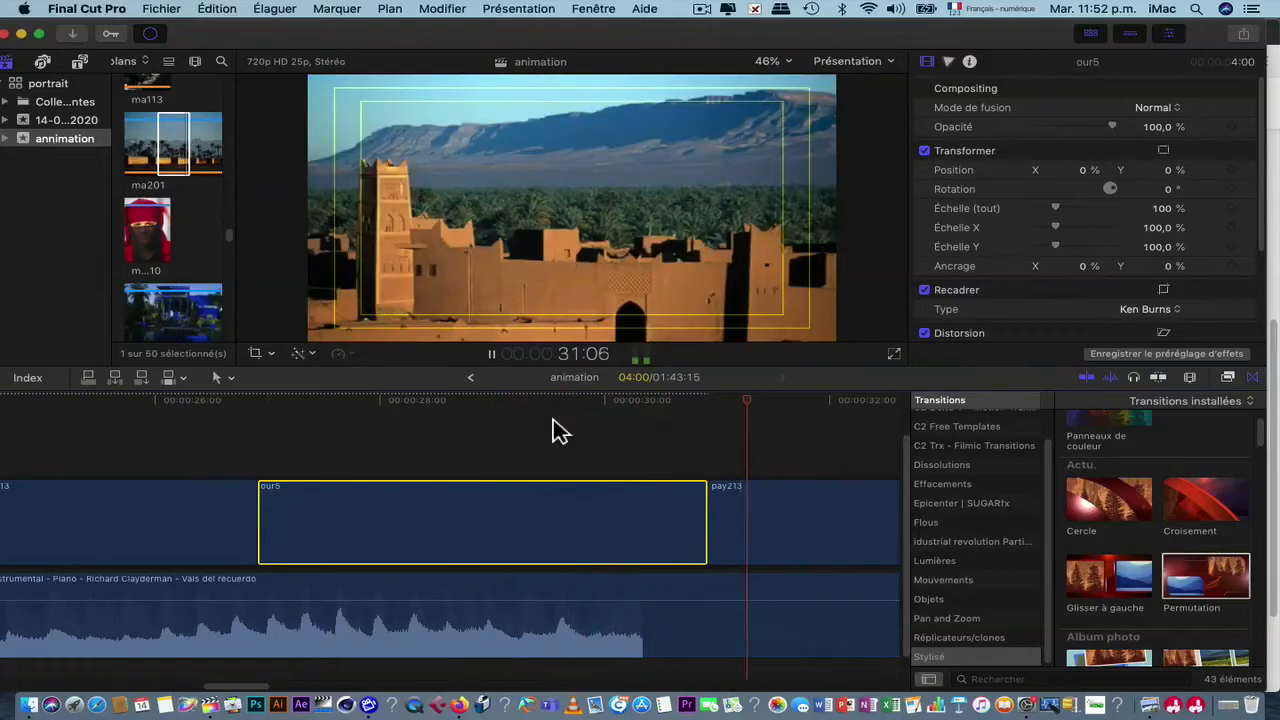
pyautogui.press('space')
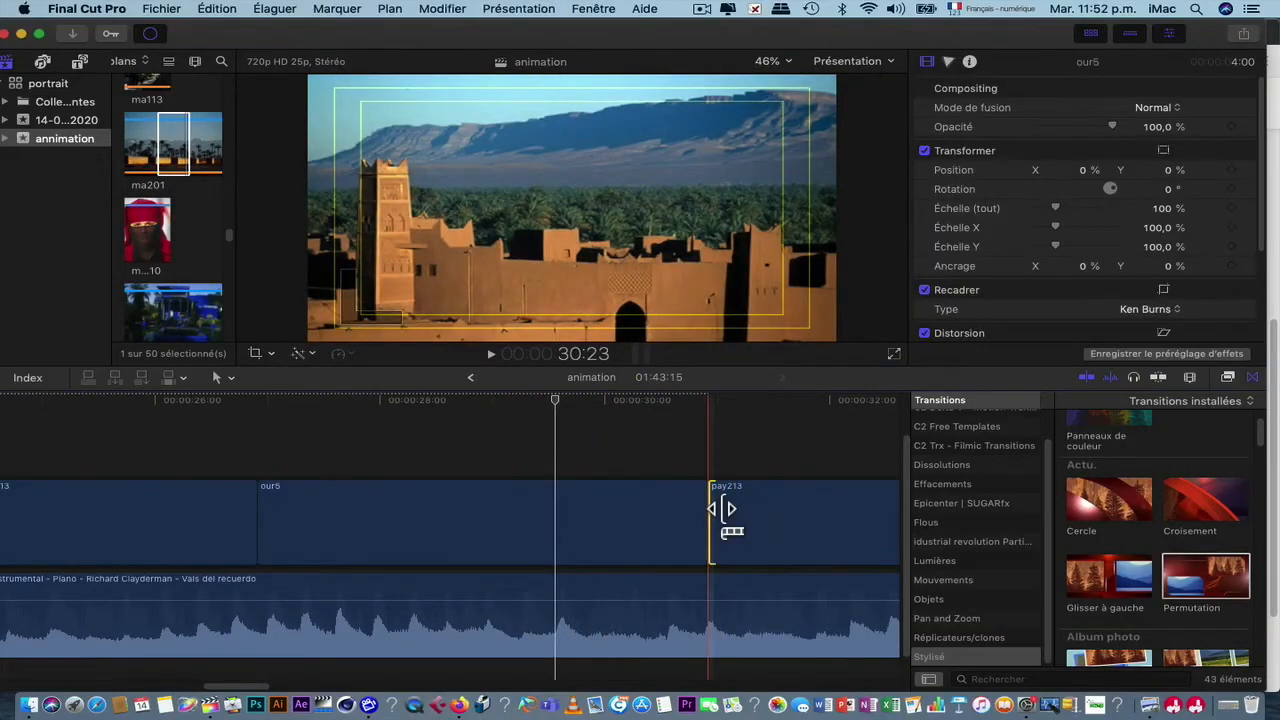
# Step: Add the Glisser à droite transition from the Bande dessinée group between our5 and pay213, and play it back
pyautogui.scroll(-5, 1098, 563)
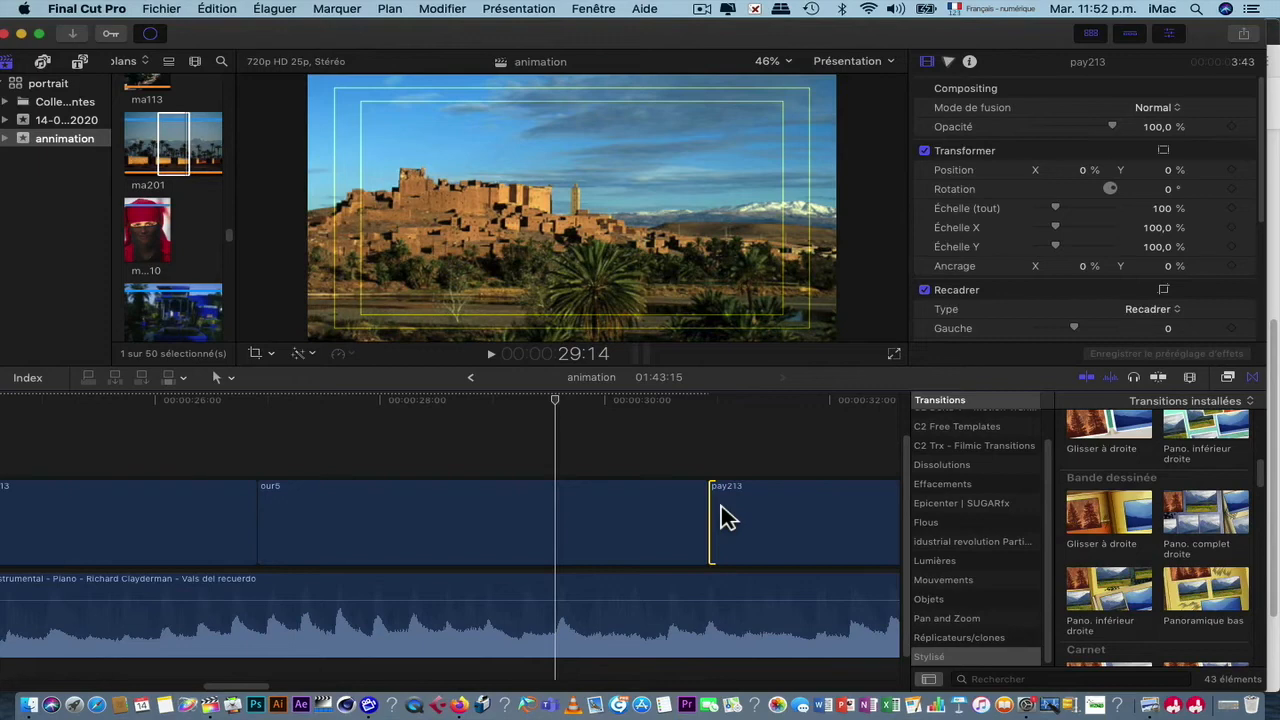
pyautogui.moveTo(728, 518); pyautogui.dragTo(598, 522)
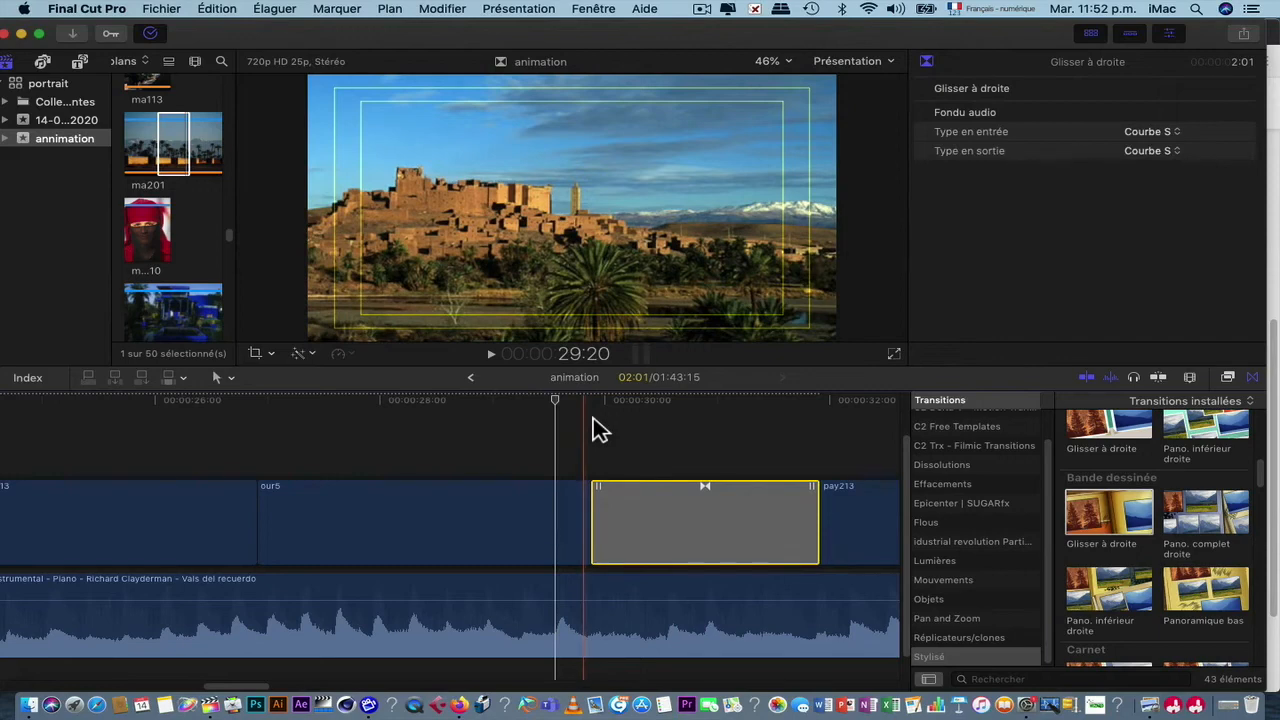
pyautogui.press('space')
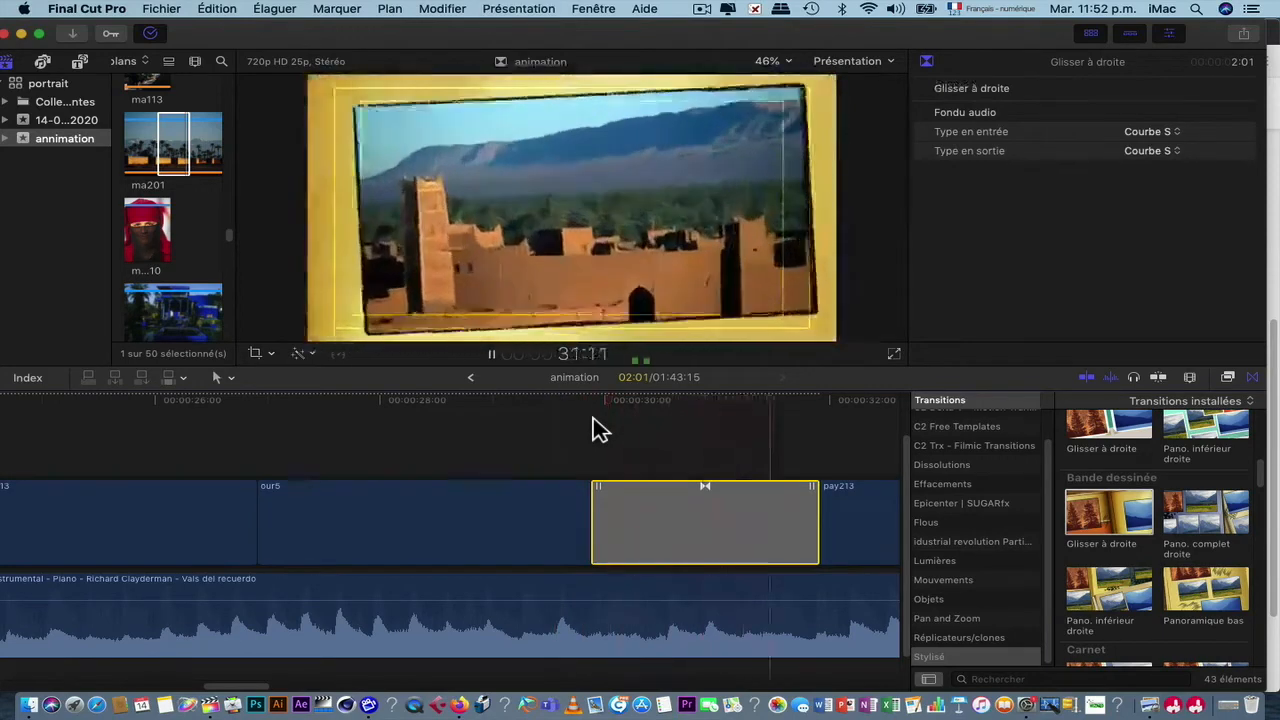
pyautogui.press('space')
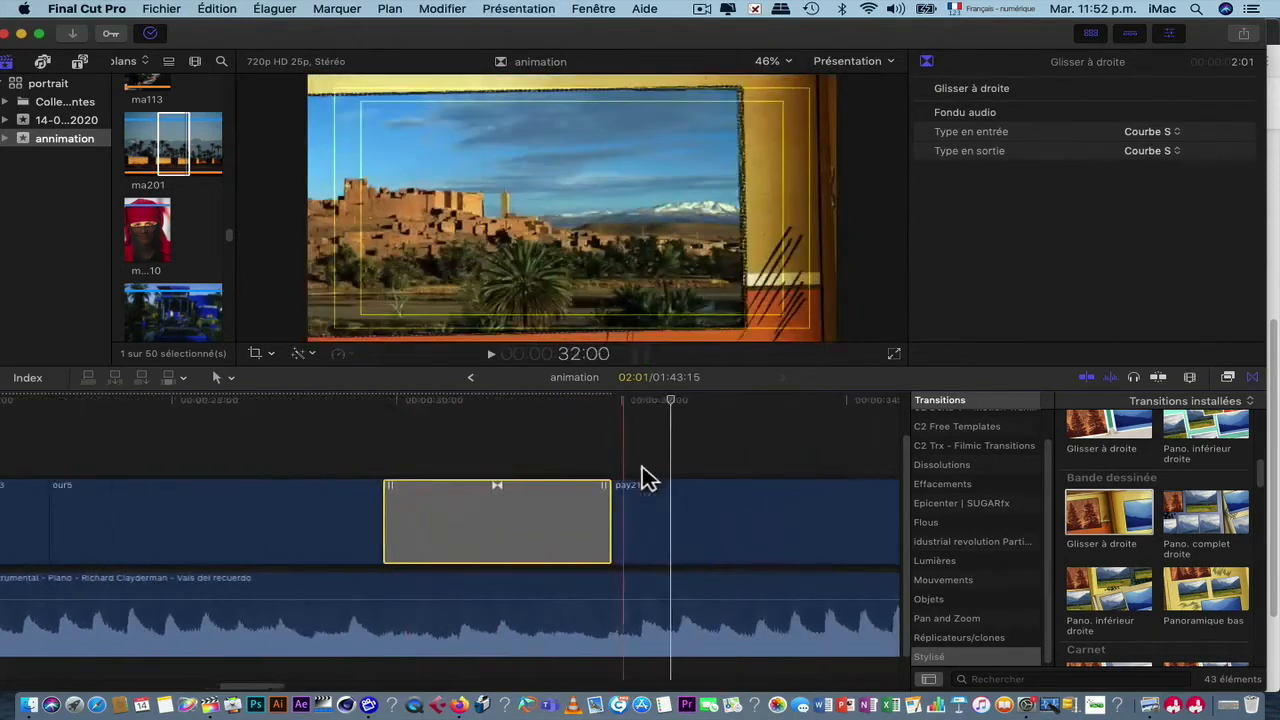
# Step: Lengthen the Glisser à droite transition to about 3:05, and play back through pay213 into the split-screen clips
pyautogui.moveTo(610, 508); pyautogui.dragTo(685, 505)
pyautogui.click(334, 431)
pyautogui.press('space')
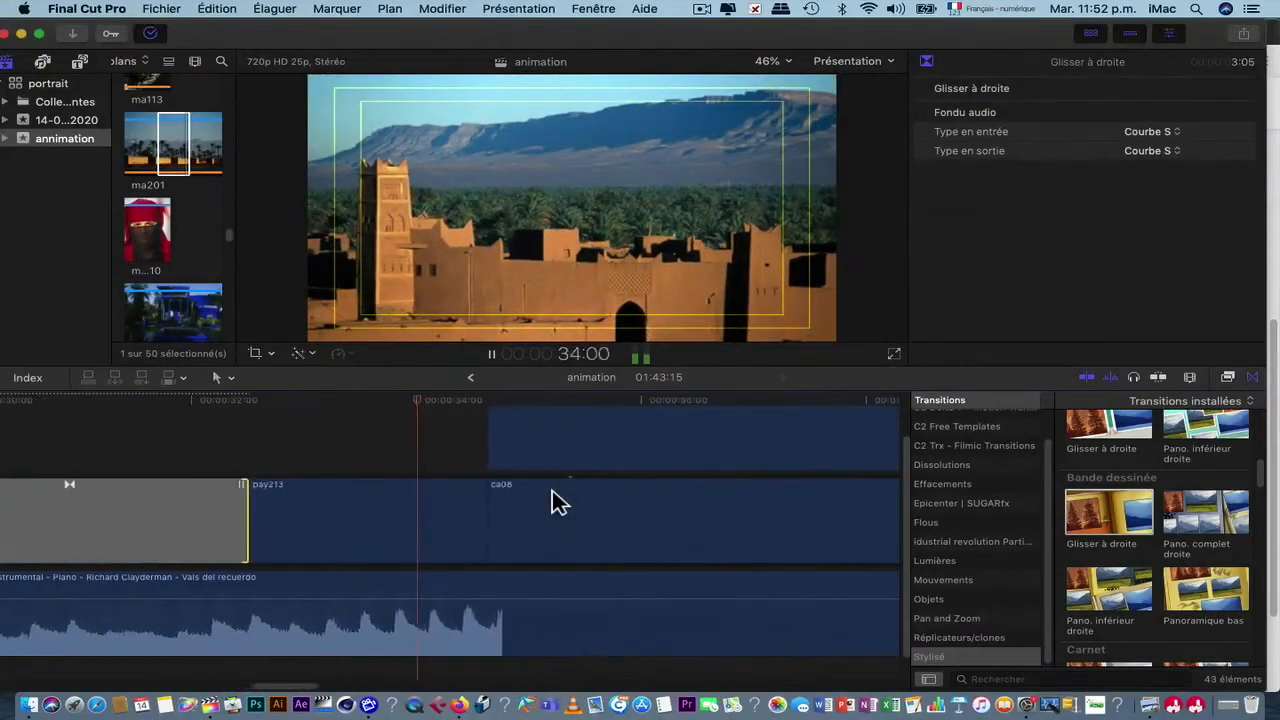
pyautogui.press('space')
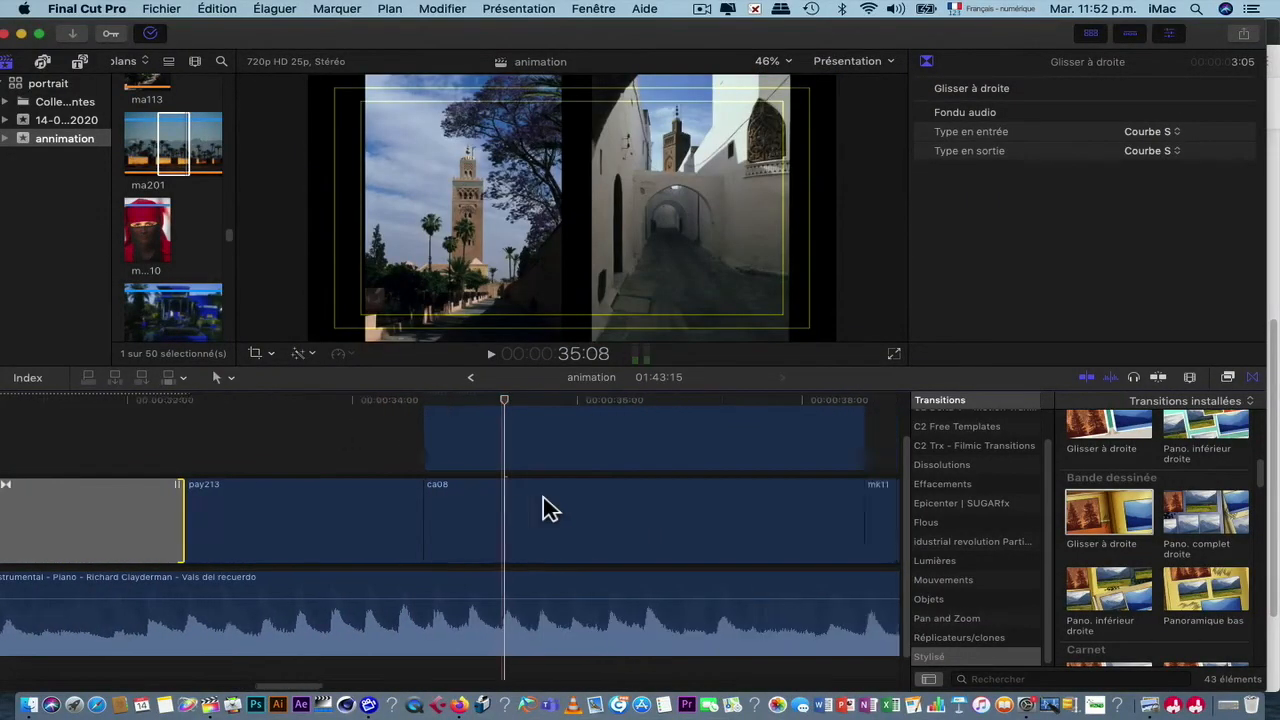
# Step: Bring ma113 and ca08 fully into view, show the titles and generators browser, and widen it
pyautogui.hscroll(2, 543, 497)
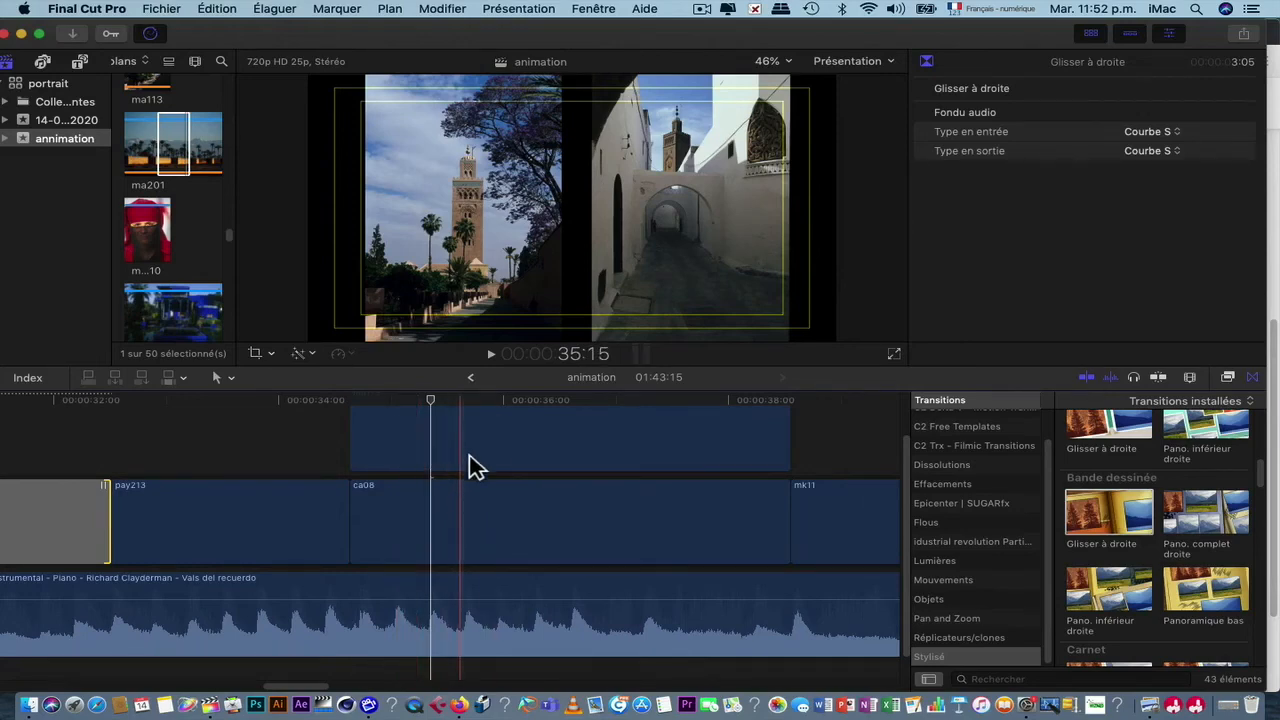
pyautogui.scroll(2, 495, 454)
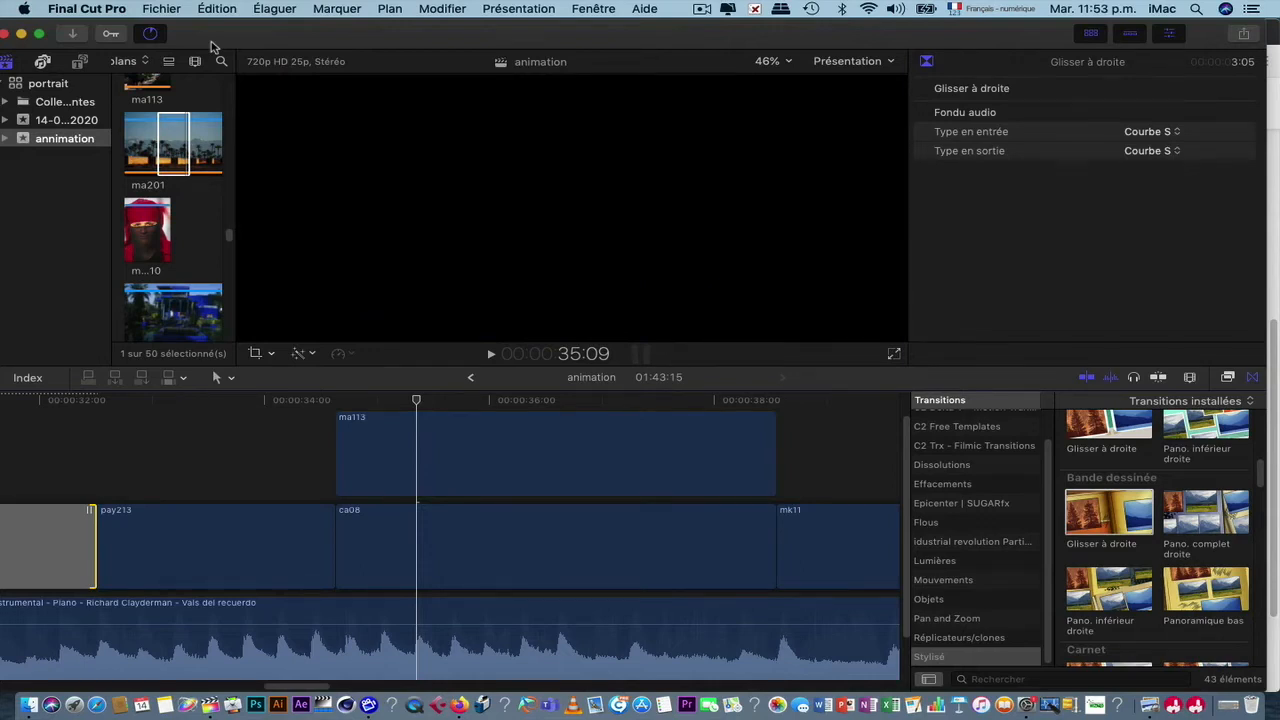
pyautogui.press('alt+super+1')
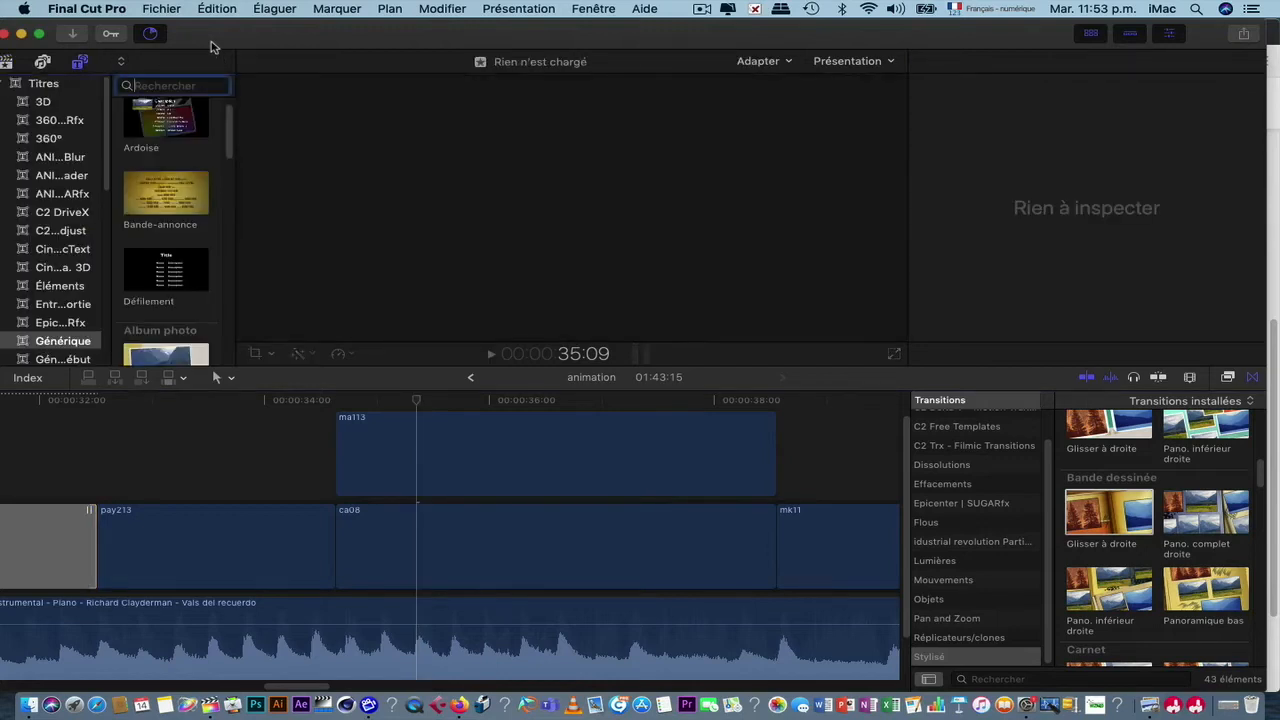
pyautogui.scroll(-1, 226, 137)
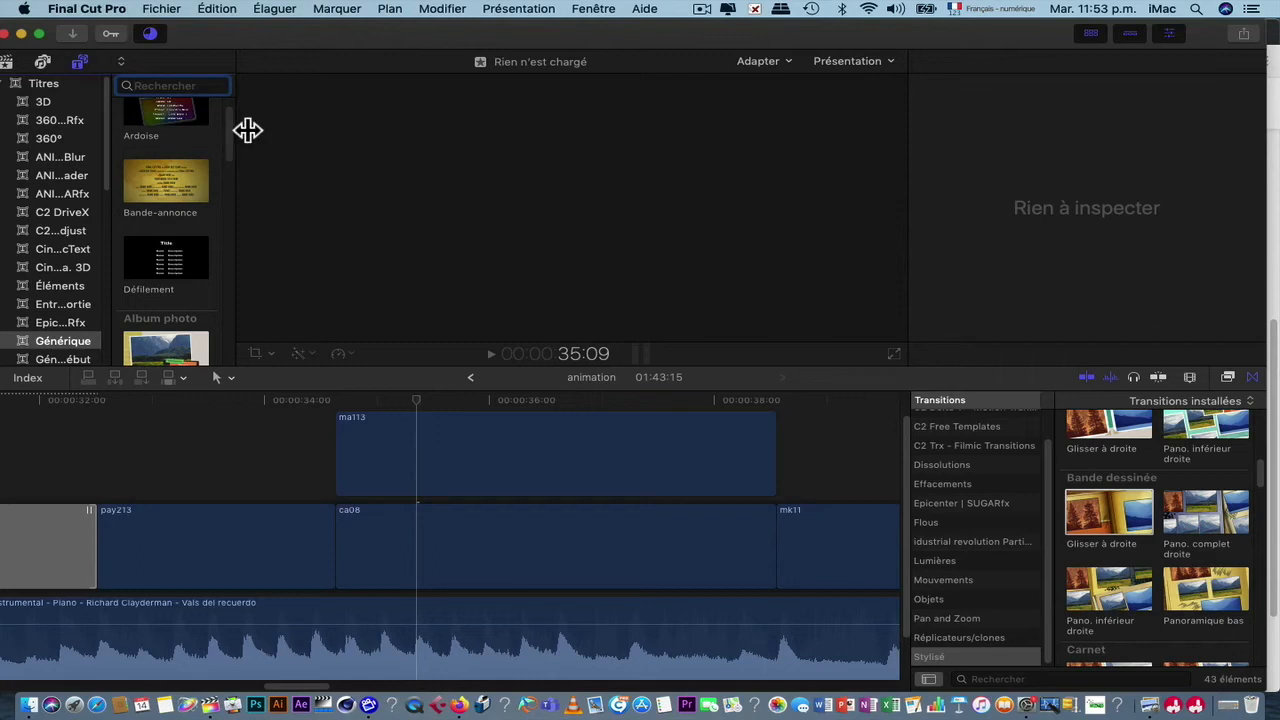
pyautogui.moveTo(247, 130); pyautogui.dragTo(474, 134)
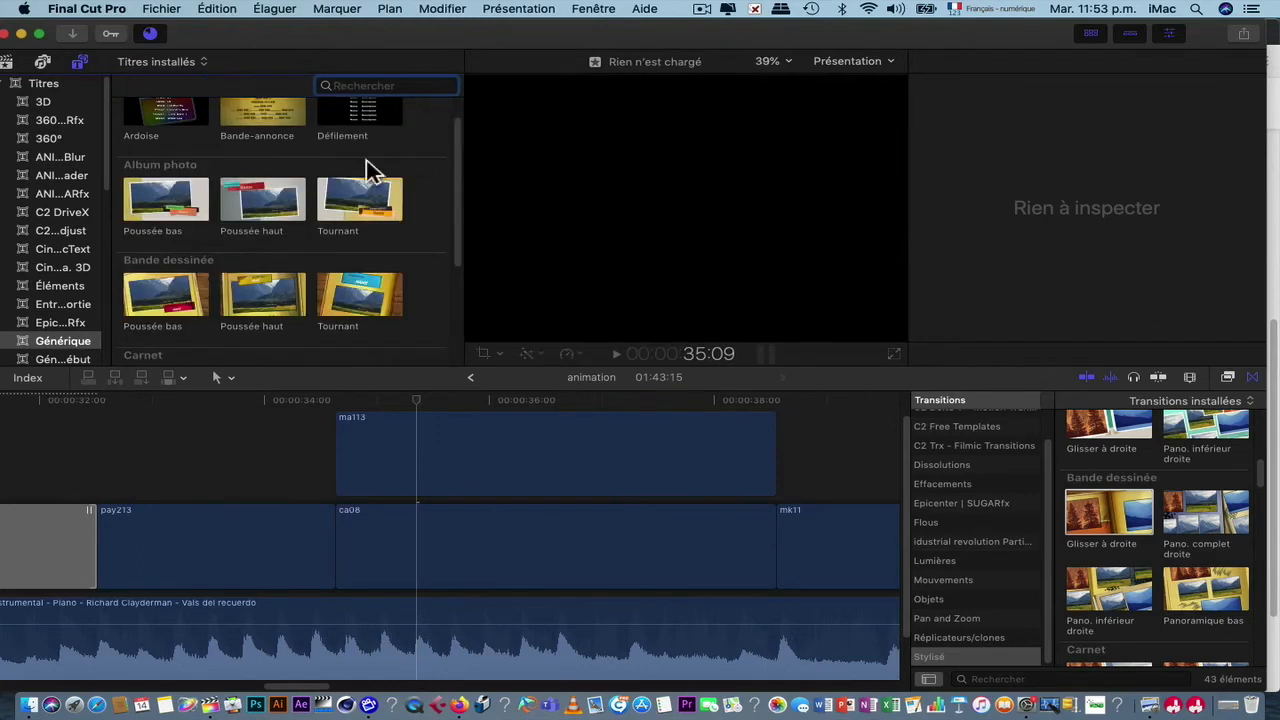
pyautogui.scroll(-3, 38, 215)
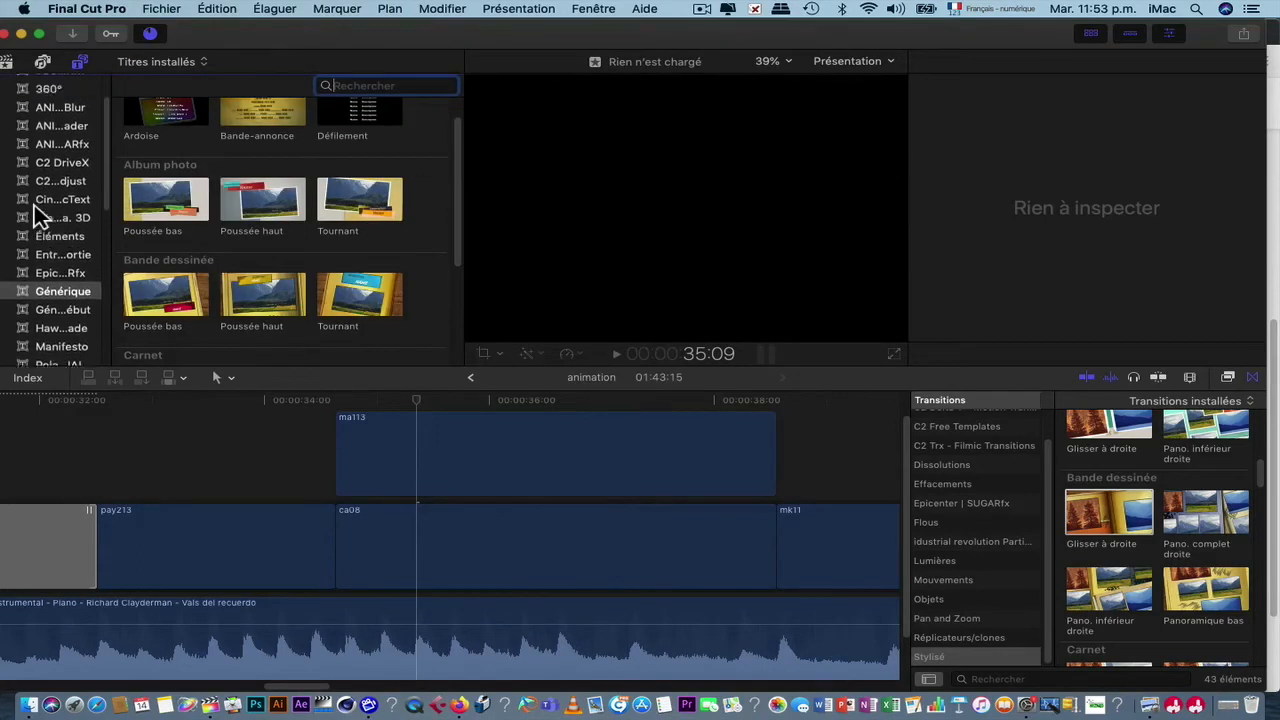
pyautogui.scroll(3, 34, 203)
pyautogui.moveTo(262, 38); pyautogui.dragTo(282, 52)
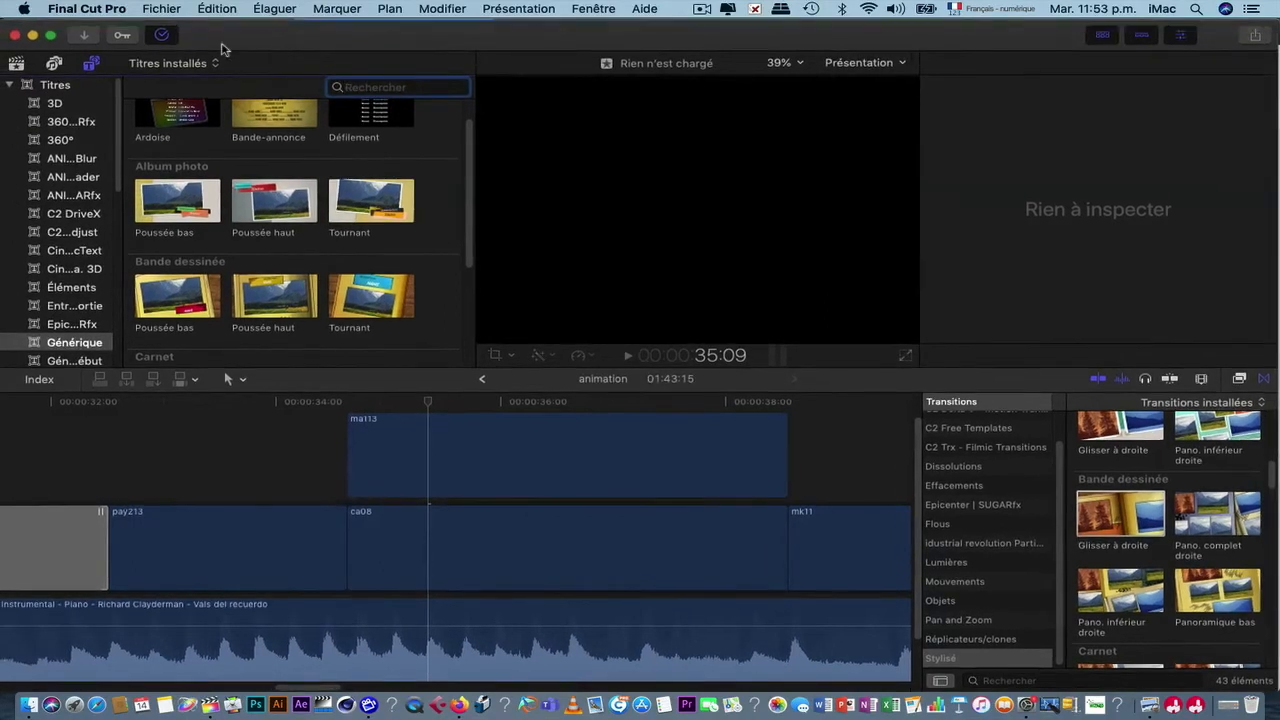
# Step: Collapse Titres, look through the Arrière-plans generators, and select the Croiser background from the Actu. group
pyautogui.doubleClick(19, 90)
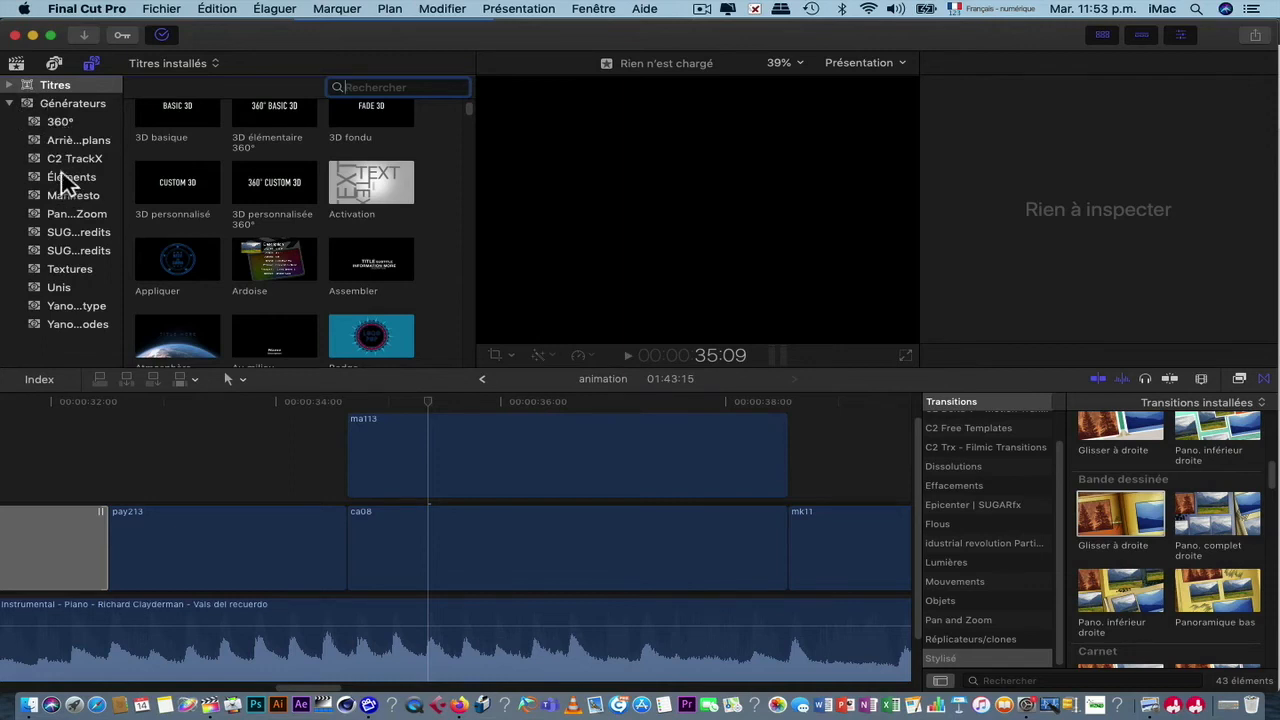
pyautogui.click(72, 146)
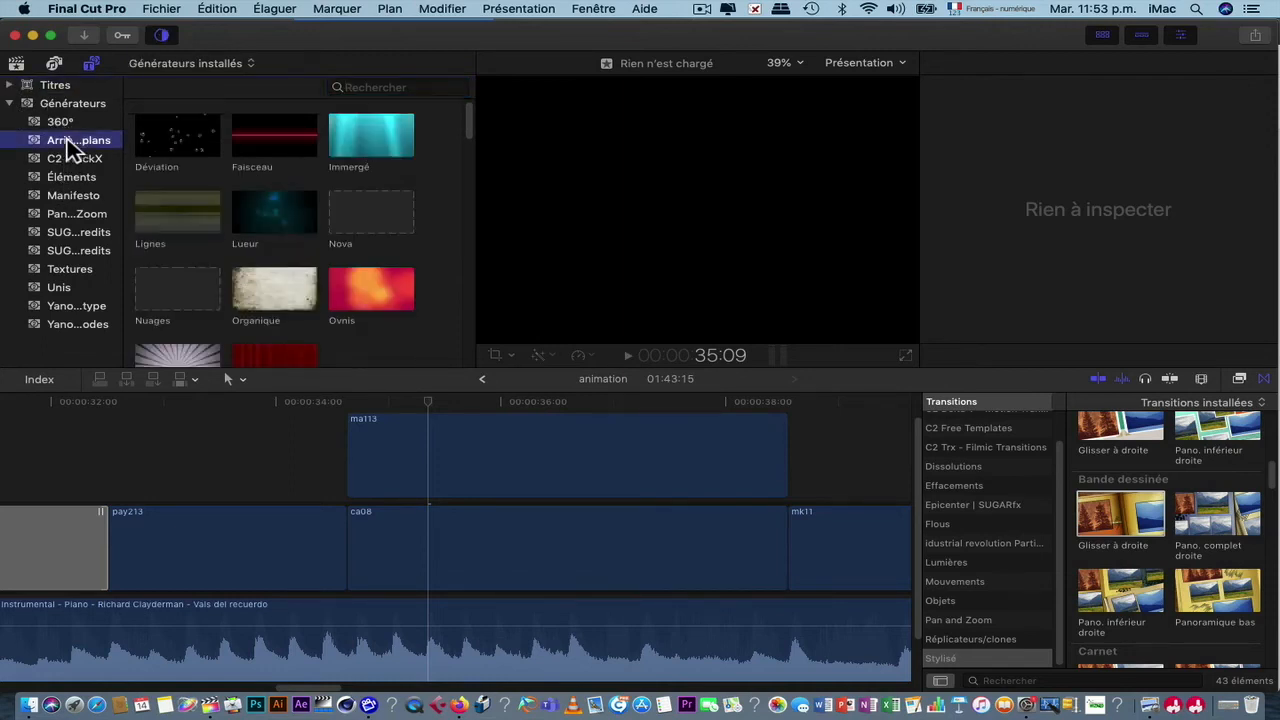
pyautogui.scroll(-10, 283, 226)
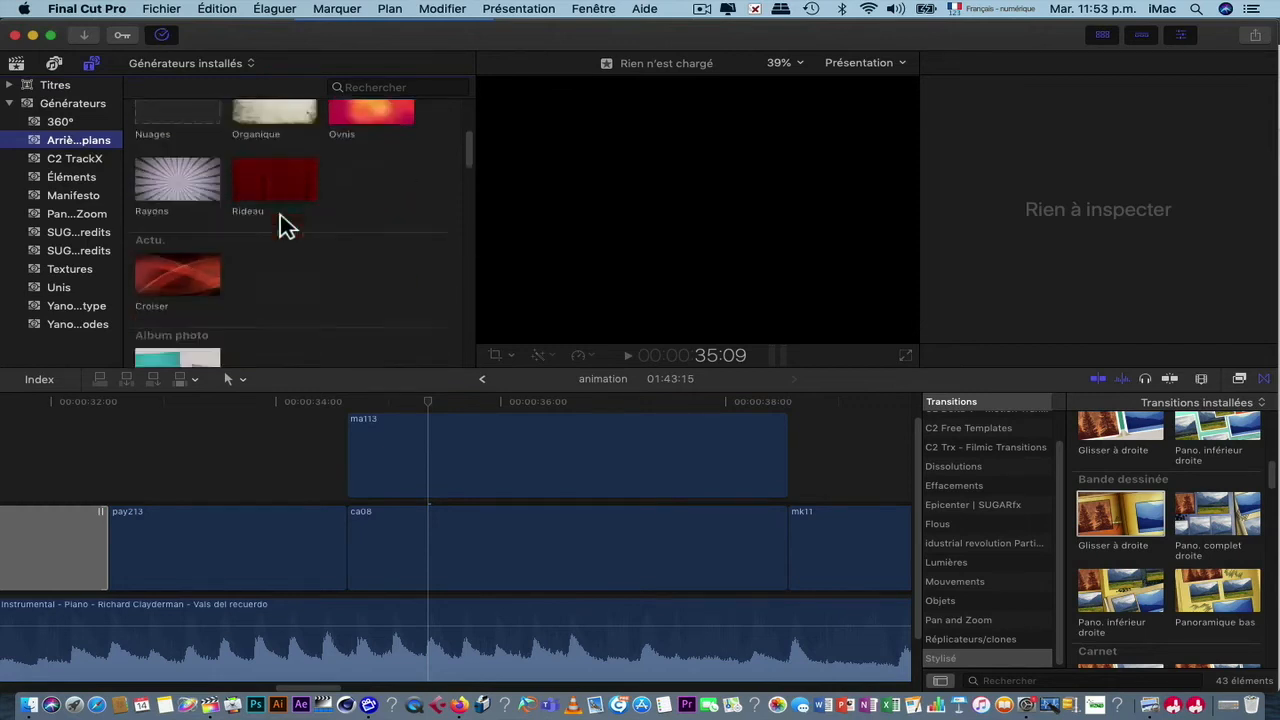
pyautogui.scroll(3, 283, 226)
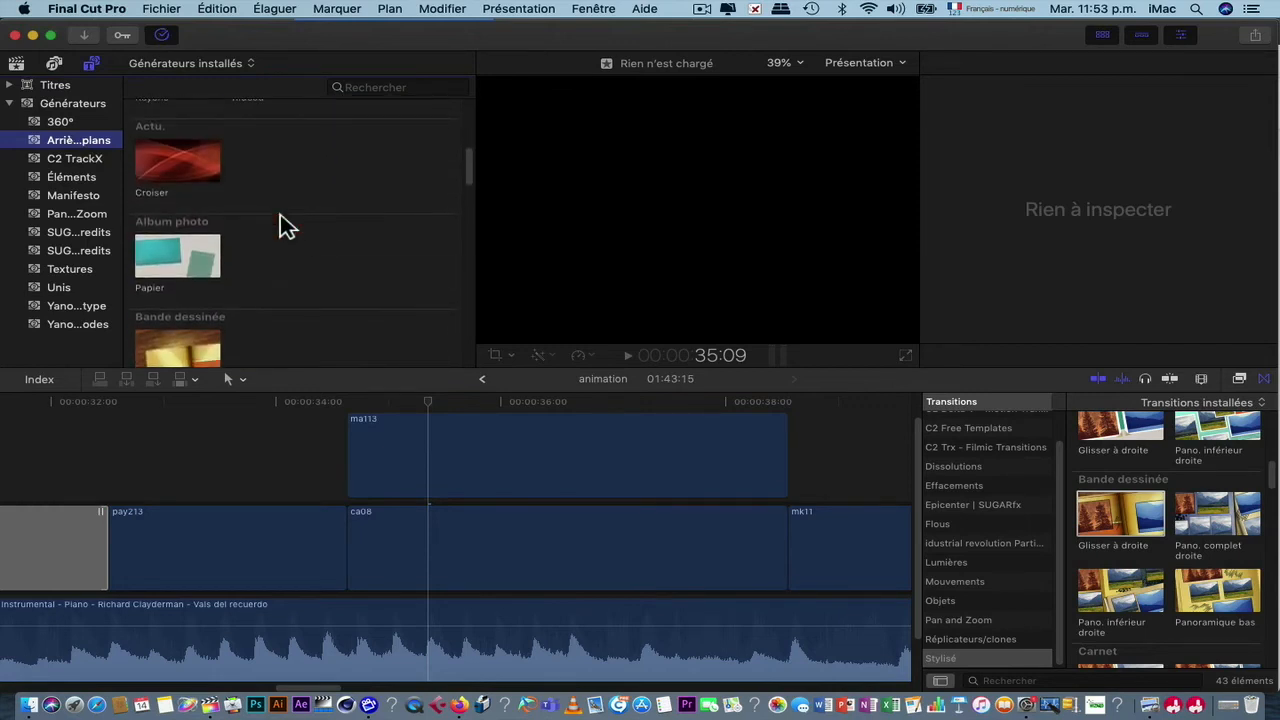
pyautogui.click(202, 198)
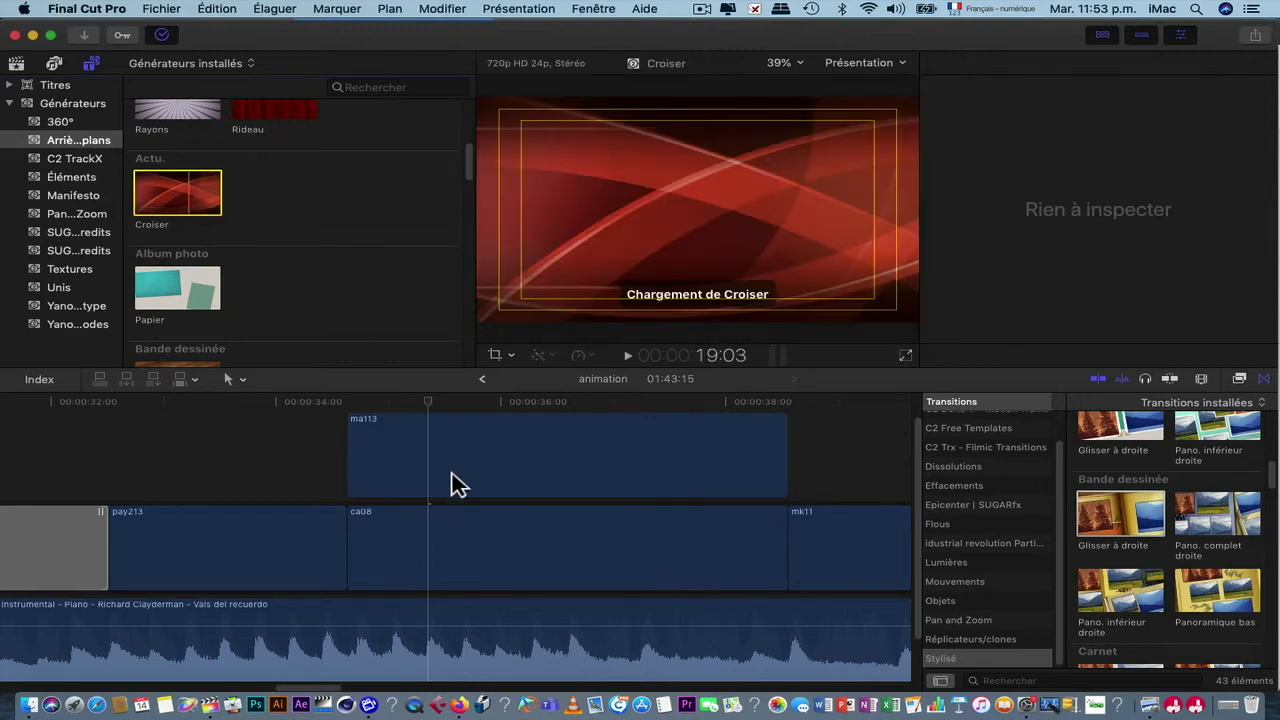
# Step: Lift ca08 out of the primary storyline and connect the Croiser background above ma113
pyautogui.click(473, 560)
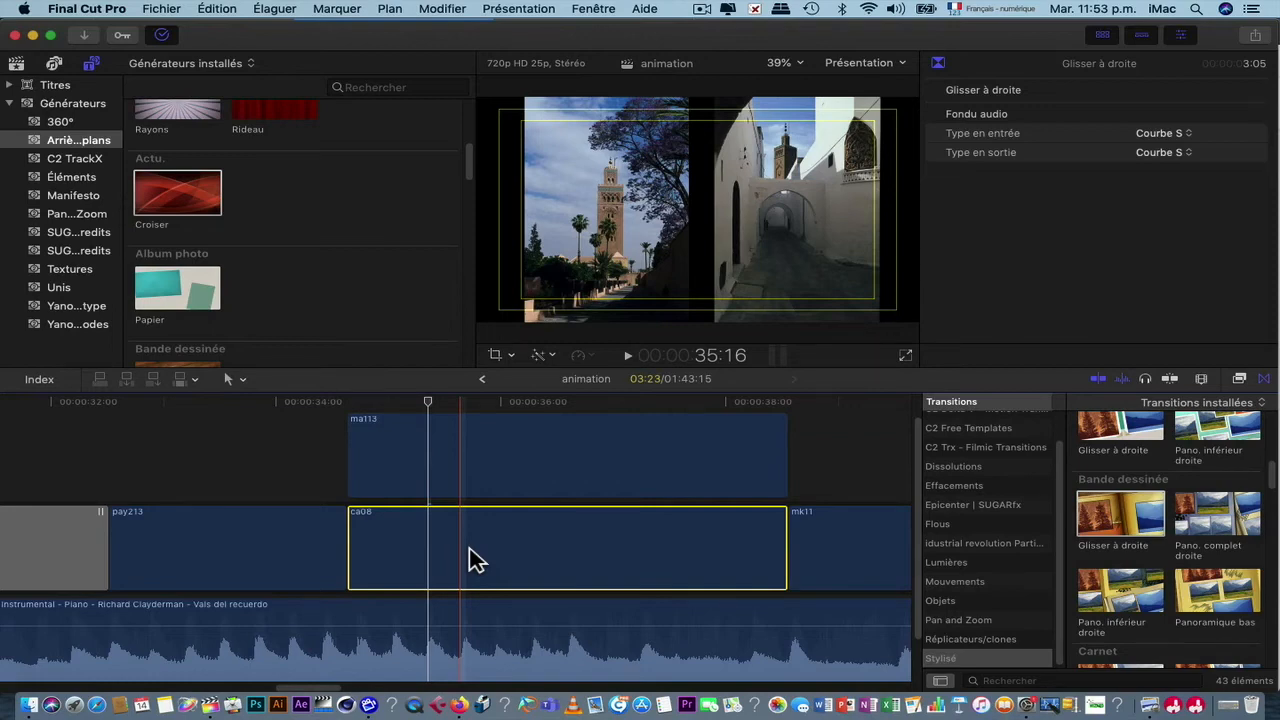
pyautogui.rightClick(460, 549)
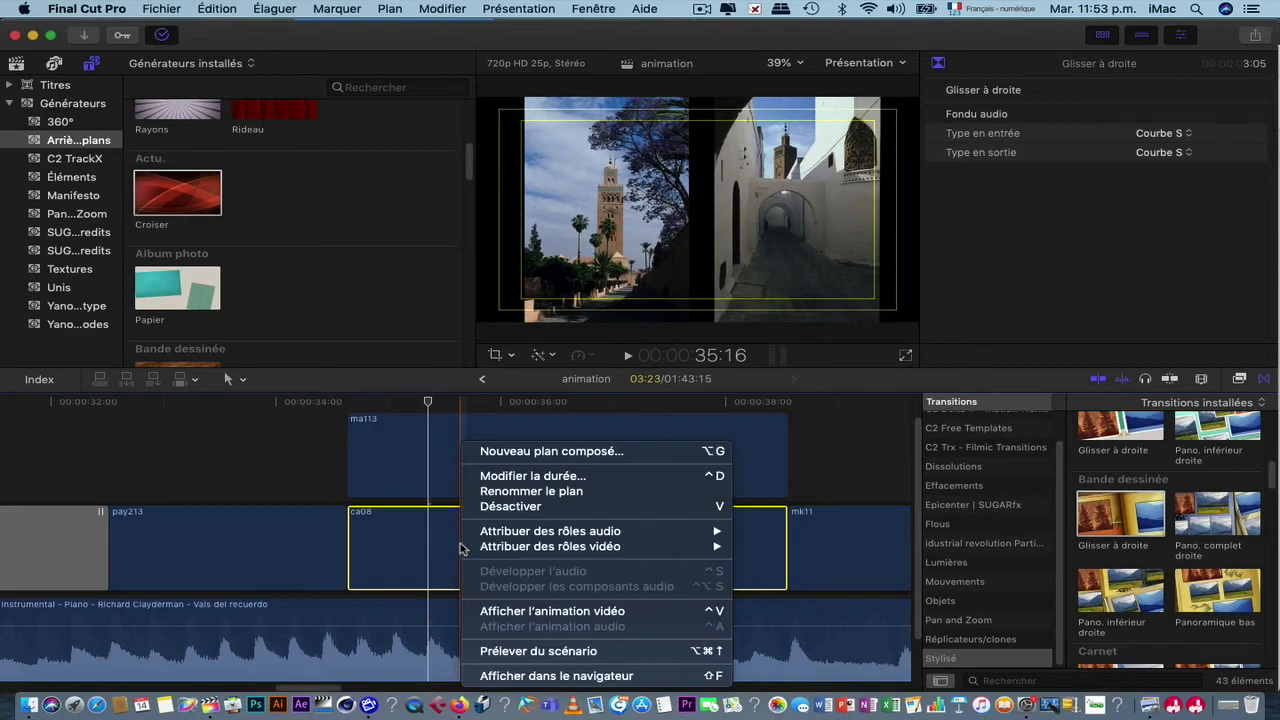
pyautogui.click(502, 651)
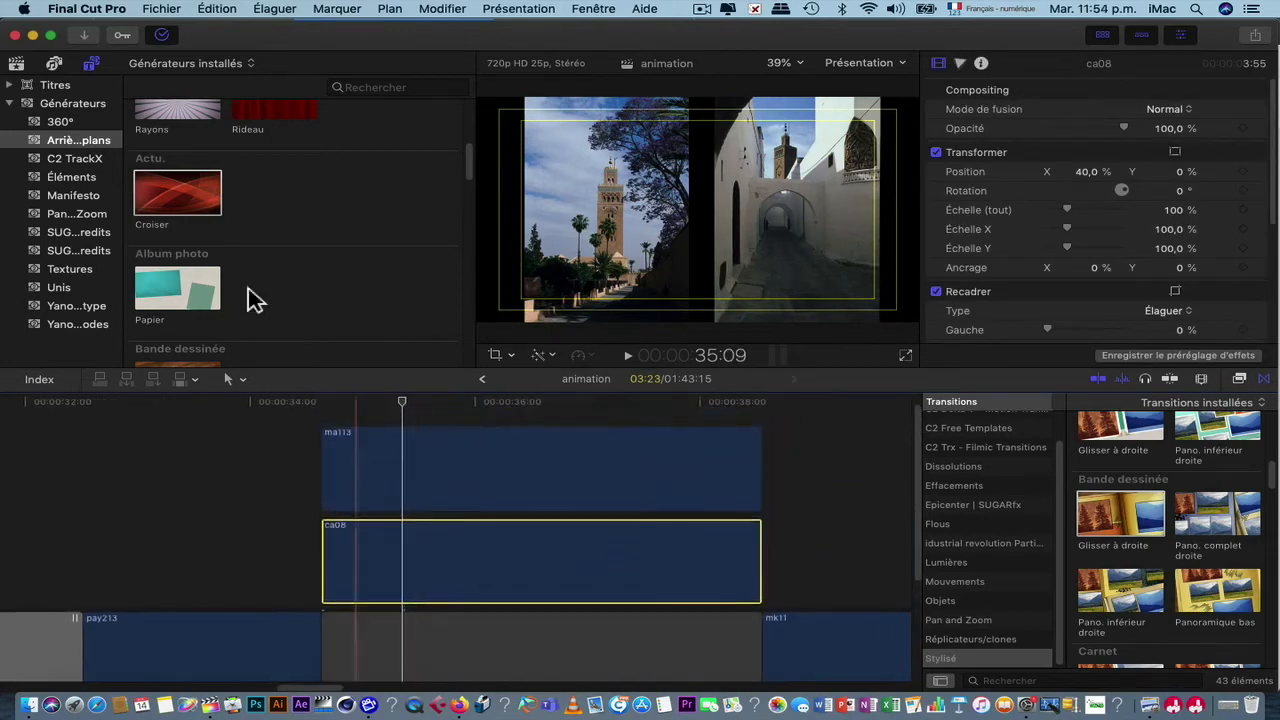
pyautogui.moveTo(186, 203); pyautogui.dragTo(437, 486)
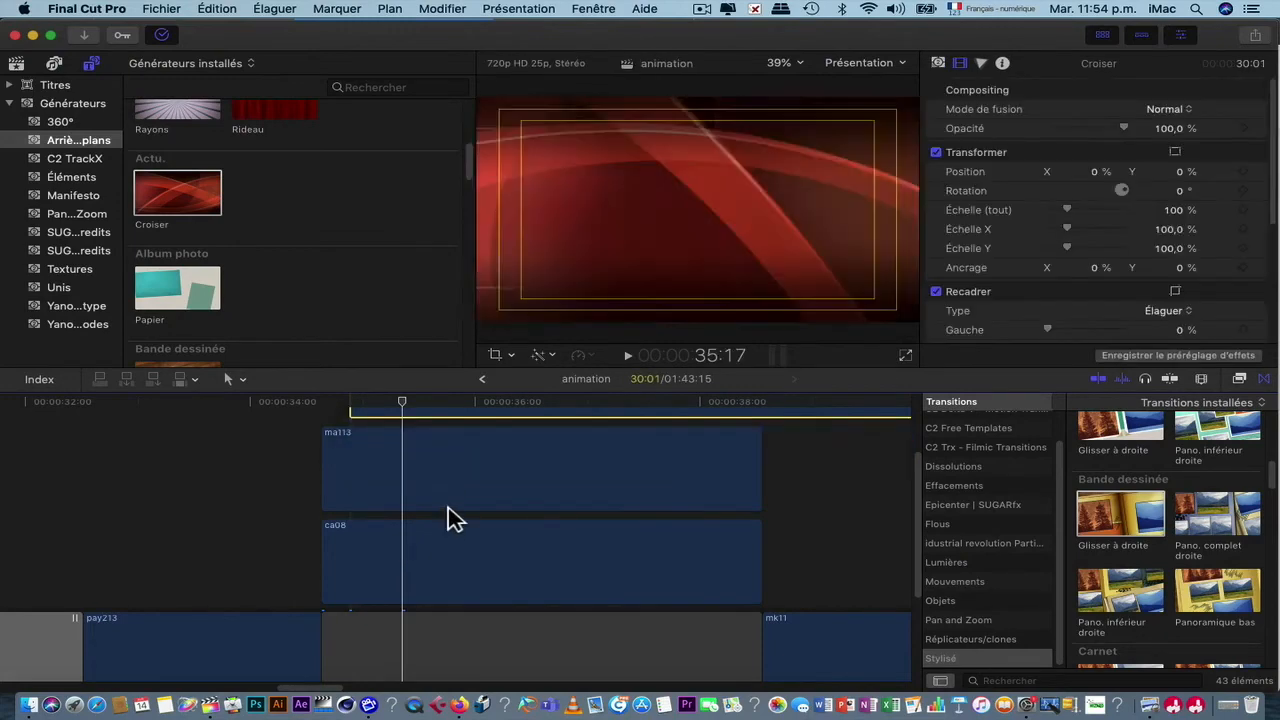
pyautogui.scroll(3, 448, 507)
pyautogui.hscroll(4, 448, 507)
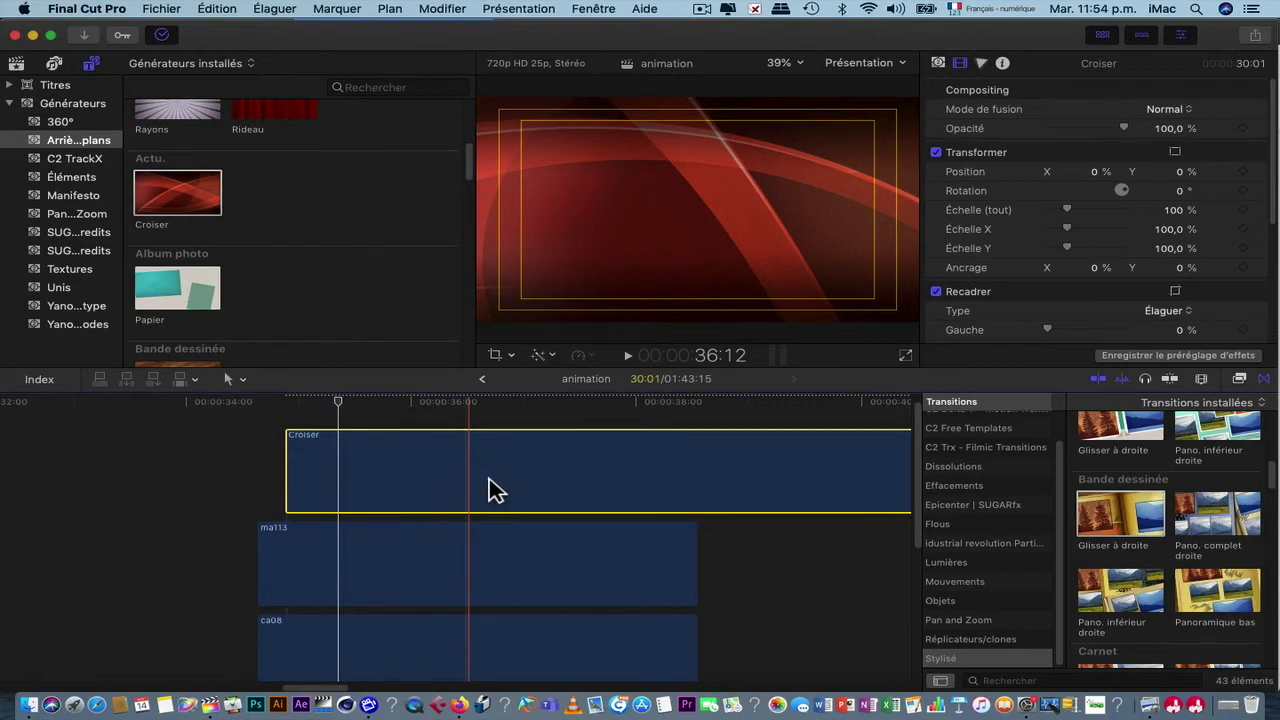
# Step: Shift Croiser to begin before ma113 and trim its start close to the start of ma113
pyautogui.hotkey('shift', ',')
pyautogui.hotkey('shift', ',')
pyautogui.hotkey('shift', ',')
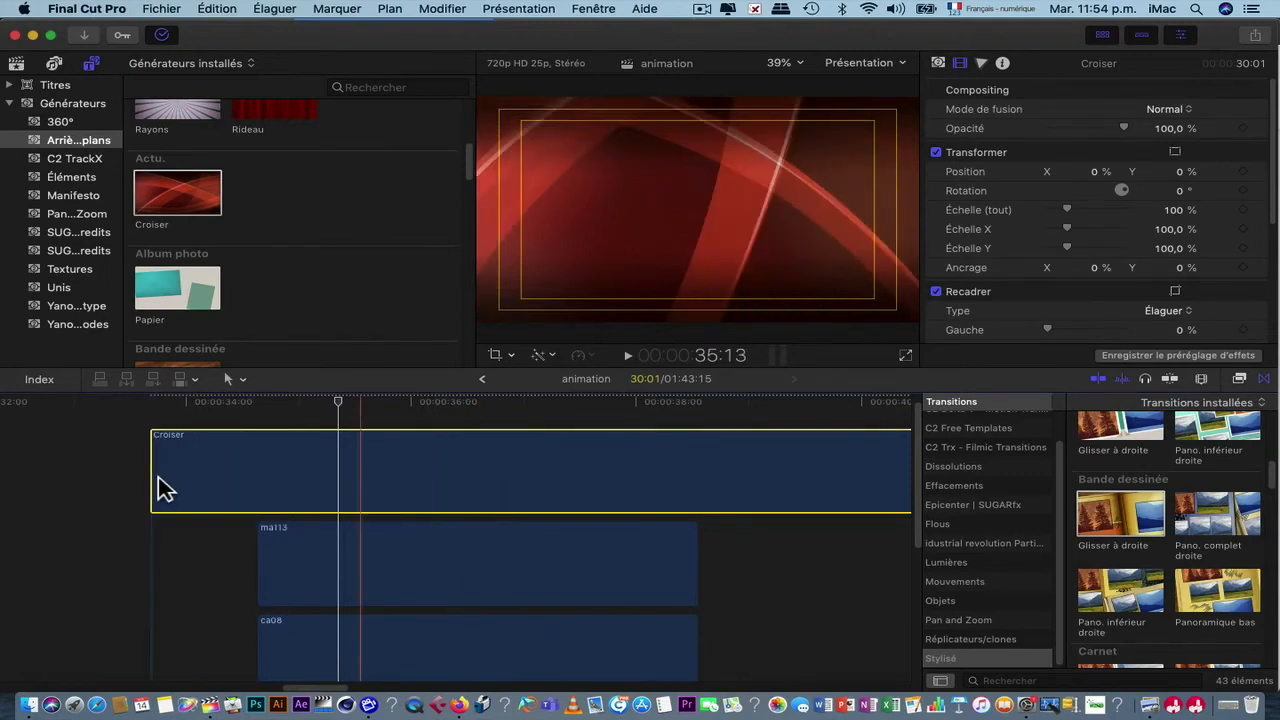
pyautogui.moveTo(167, 477); pyautogui.dragTo(447, 497)
# Step: Cut Croiser at 38:14, where ma113 and ca08 end, and delete the excess part after the cut
pyautogui.hscroll(10, 447, 497)
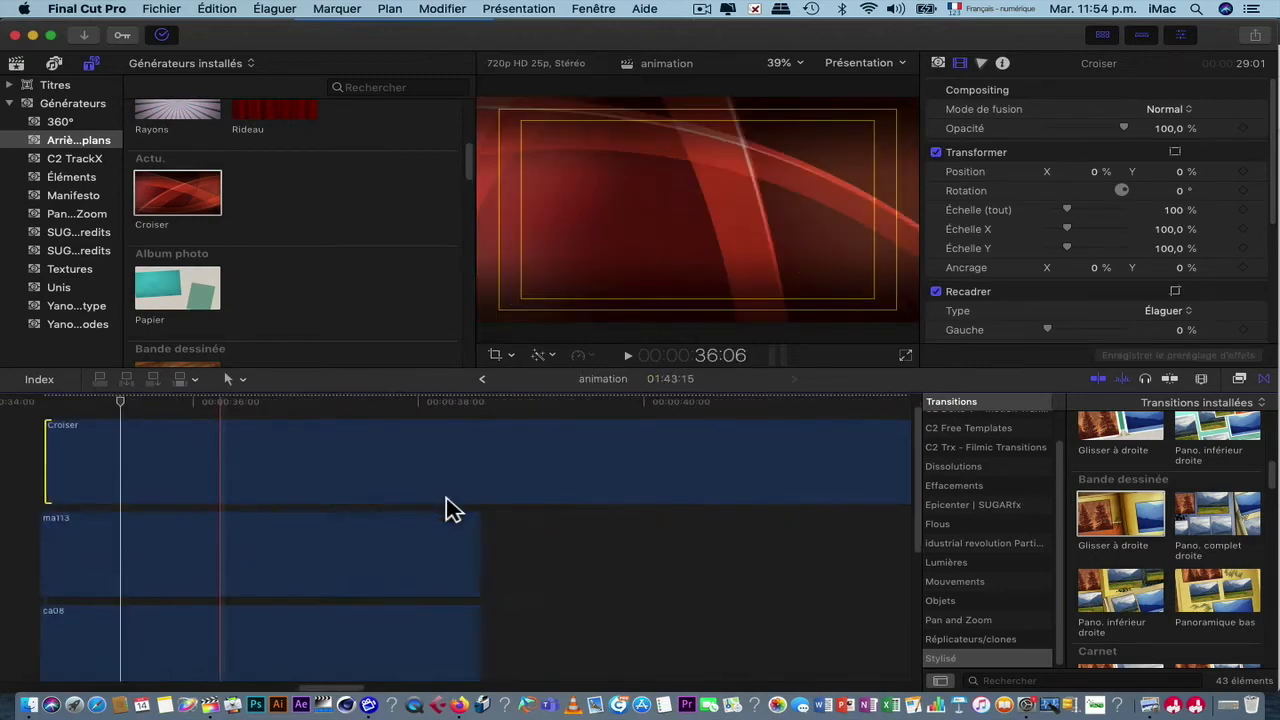
pyautogui.hscroll(-3, 447, 508)
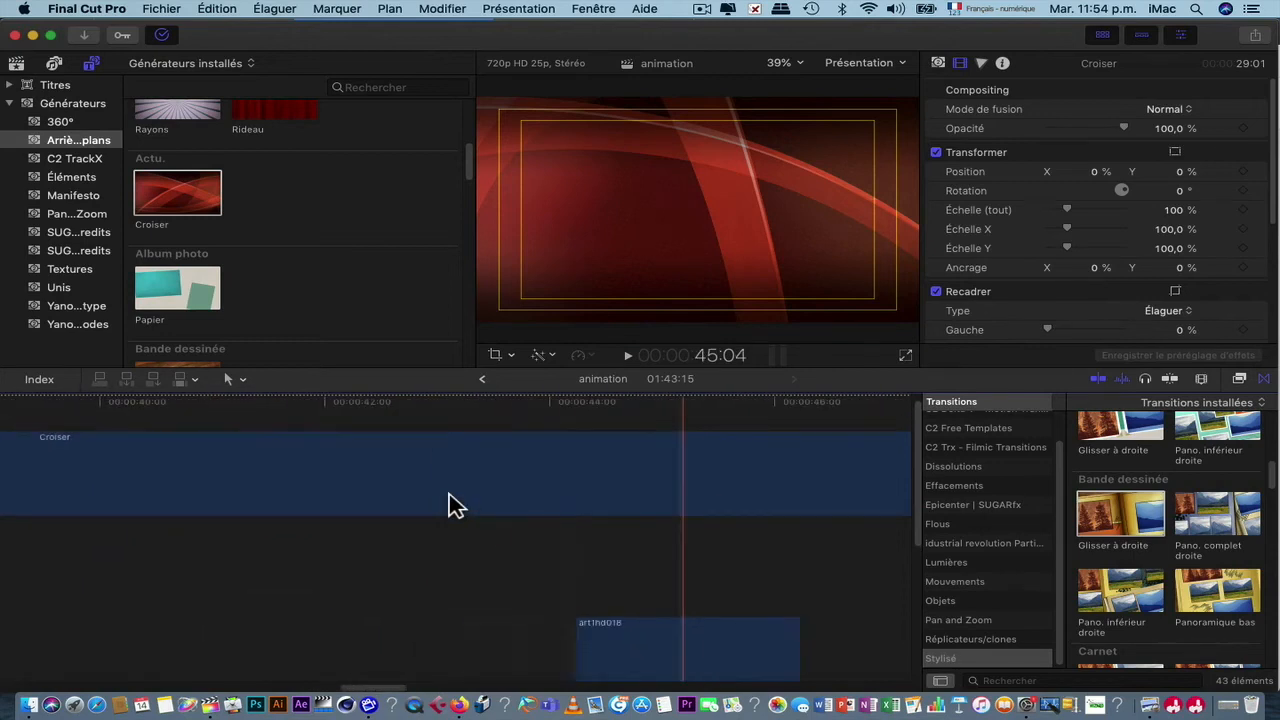
pyautogui.hscroll(-20, 449, 506)
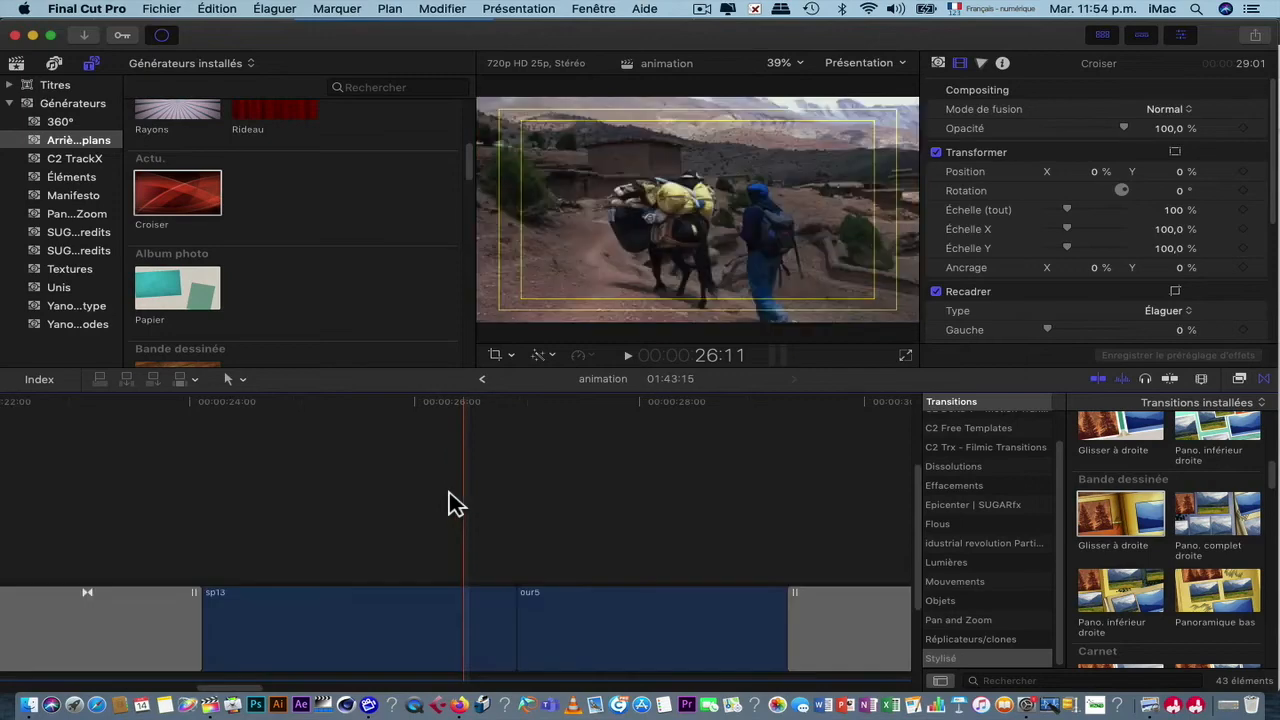
pyautogui.hscroll(6, 449, 492)
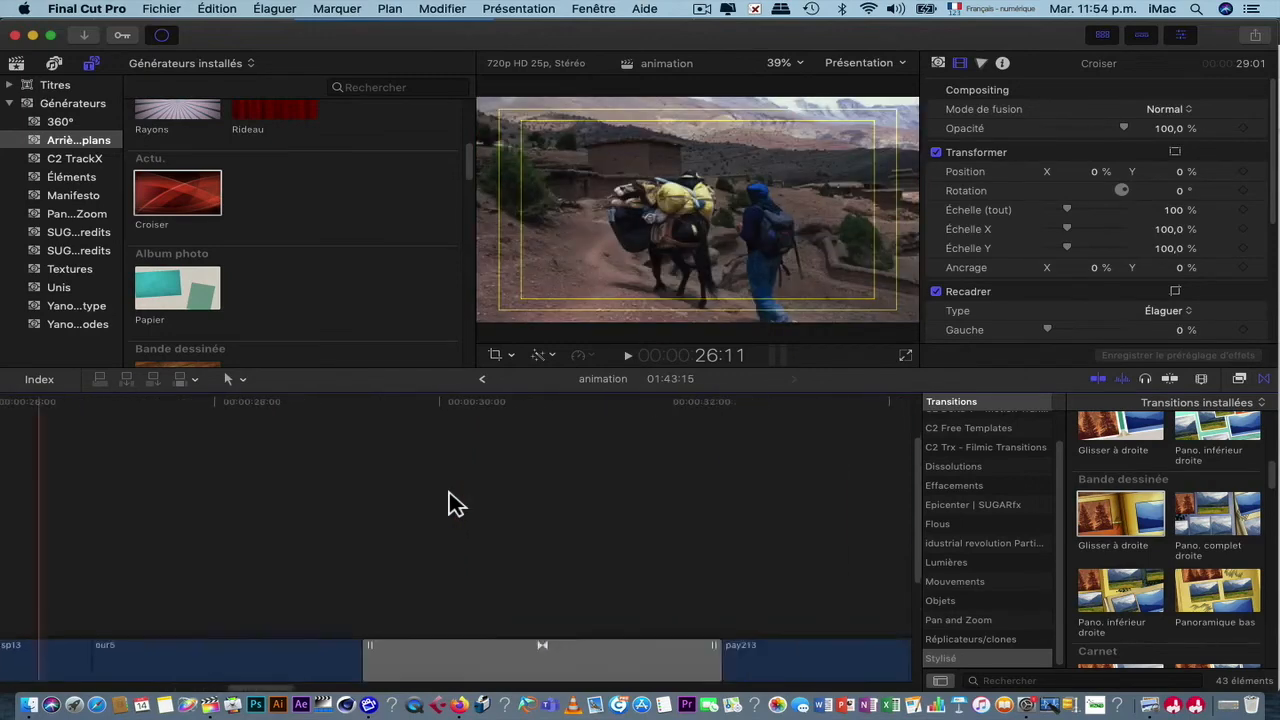
pyautogui.hscroll(10, 449, 492)
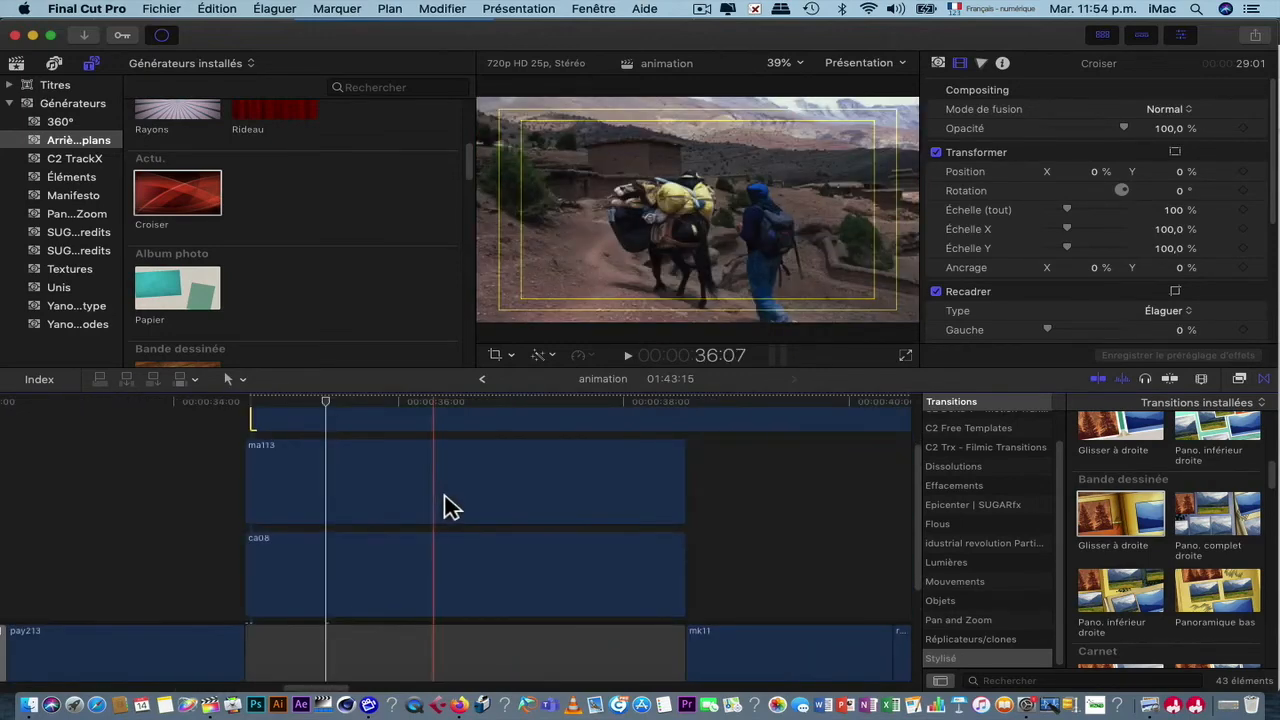
pyautogui.scroll(2, 449, 507)
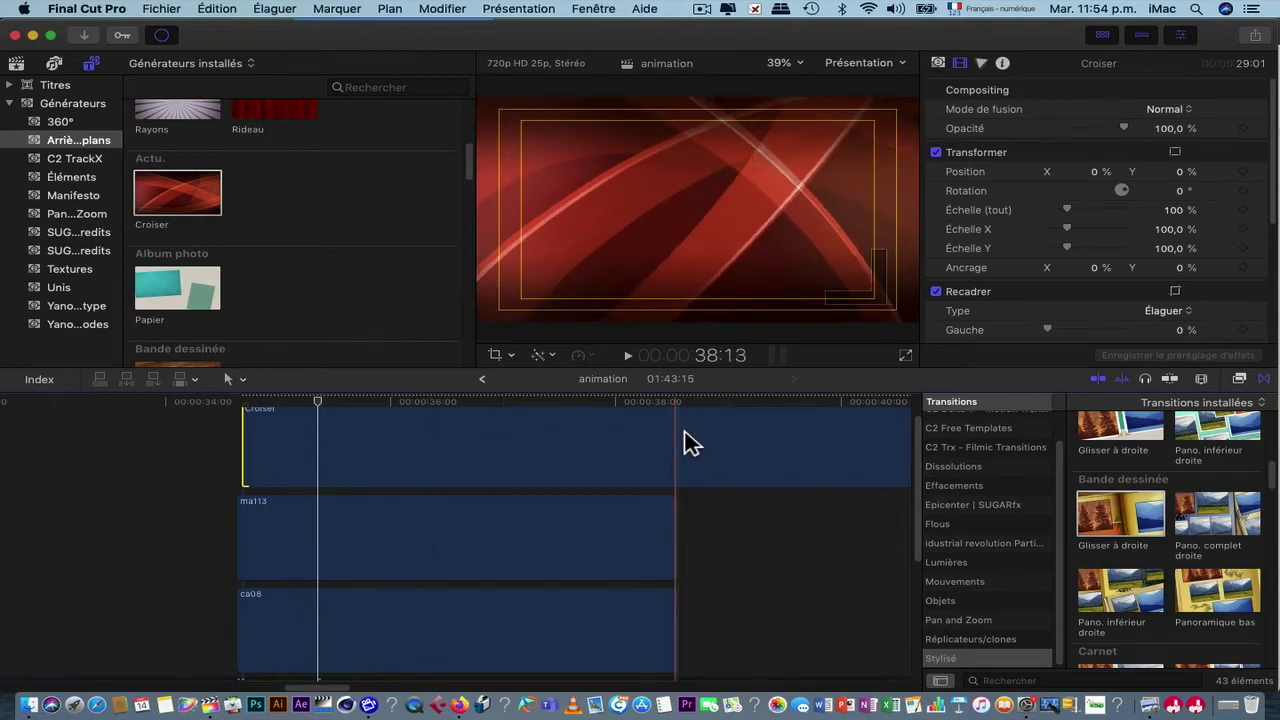
pyautogui.click(685, 435)
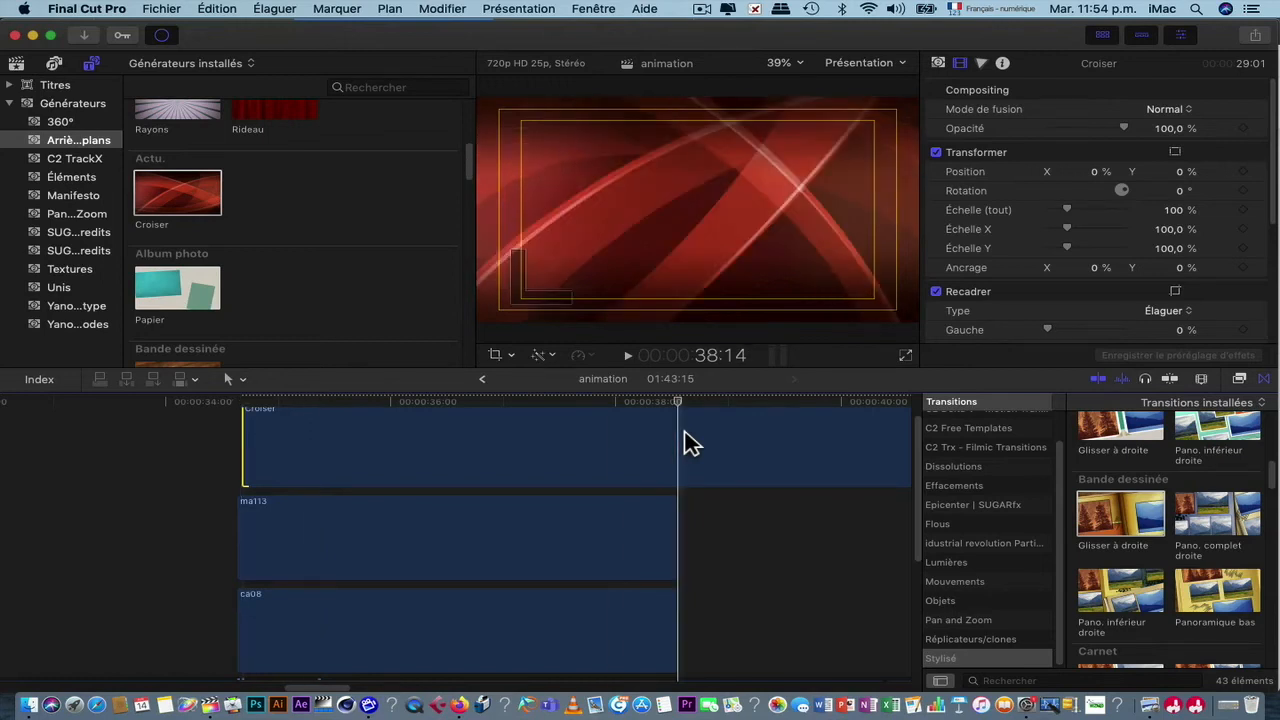
pyautogui.click(685, 434)
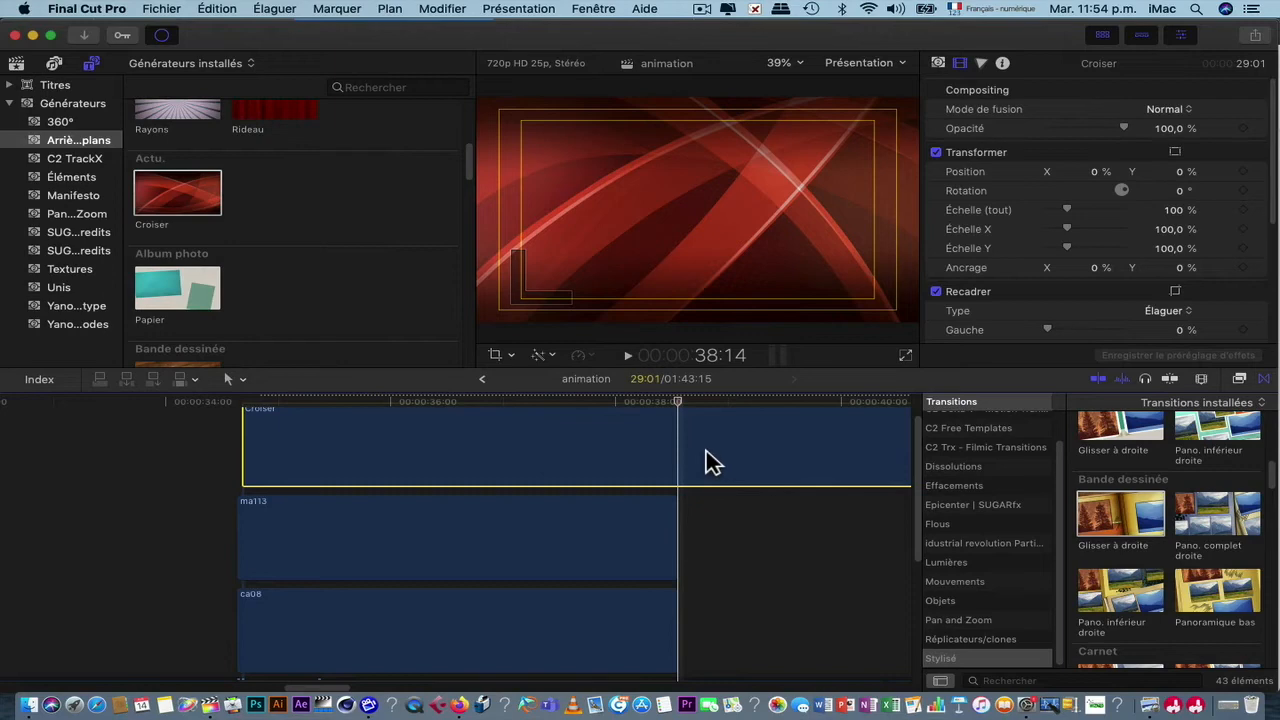
pyautogui.press('super+b')
pyautogui.click(719, 541)
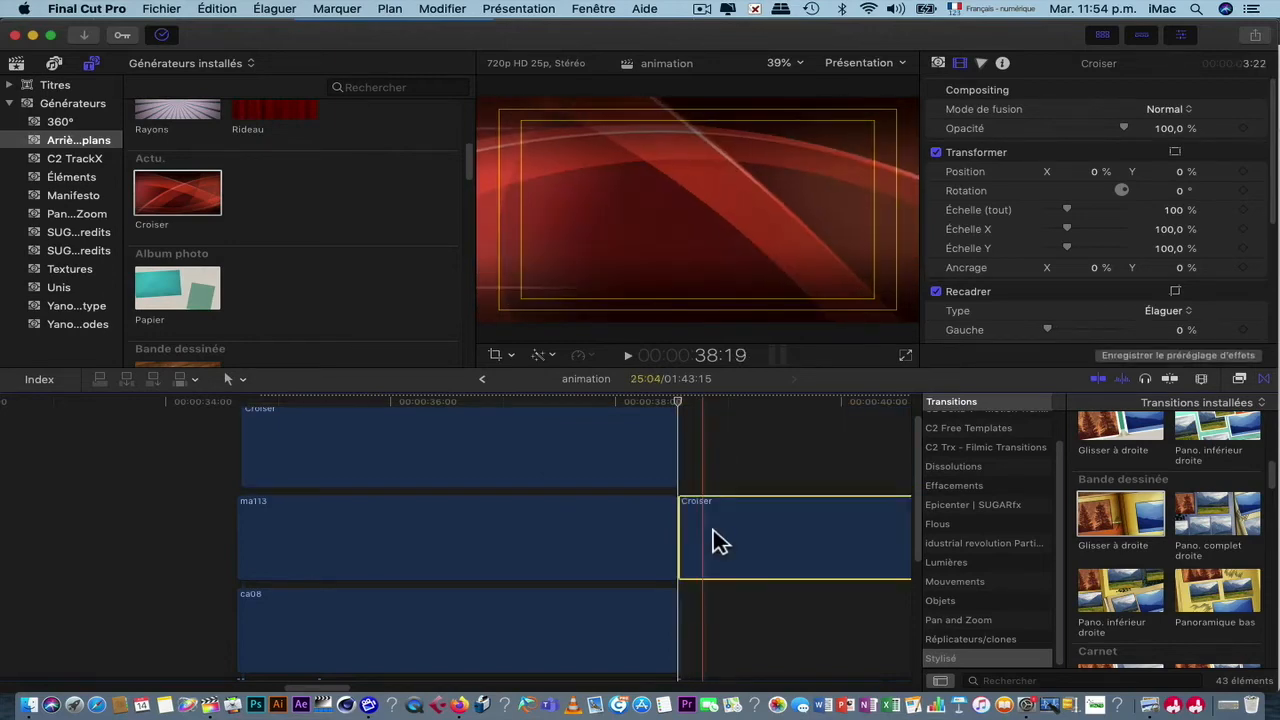
pyautogui.press('Delete')
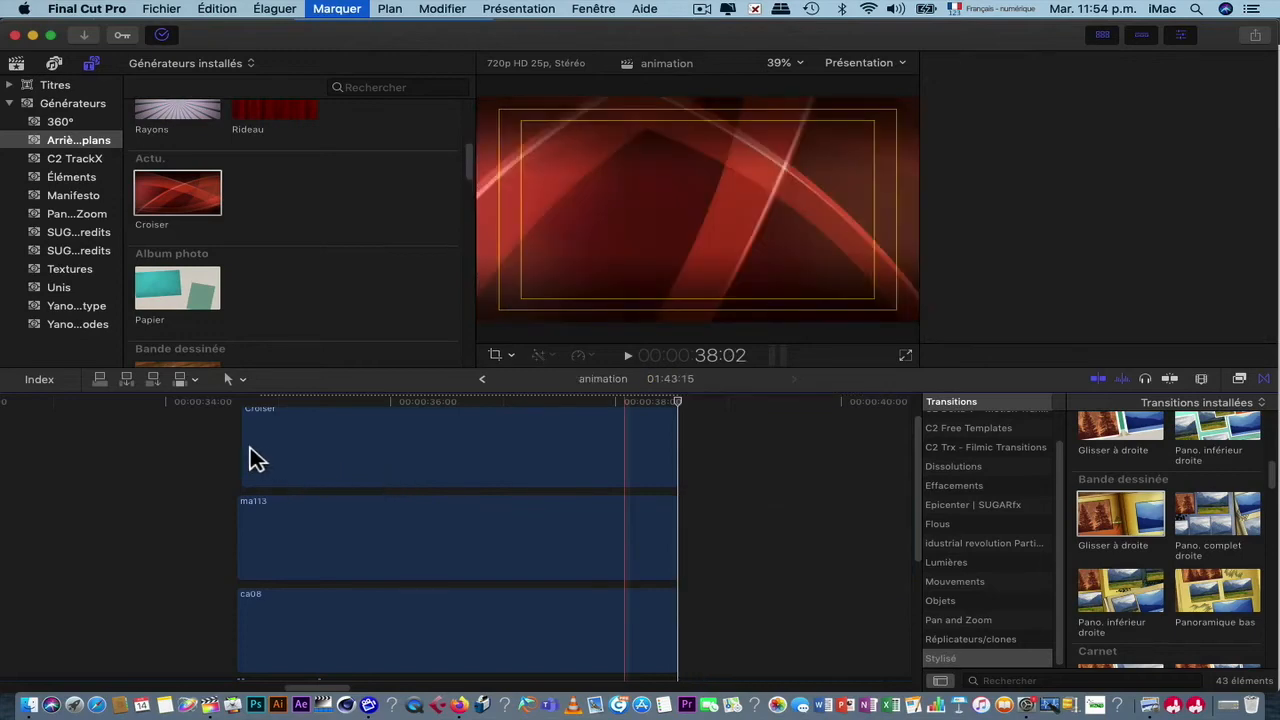
# Step: Extend Croiser's start to align with the start of ma113, giving a 3:23 duration, and turn on timeline snapping
pyautogui.click(263, 453)
pyautogui.click(259, 450)
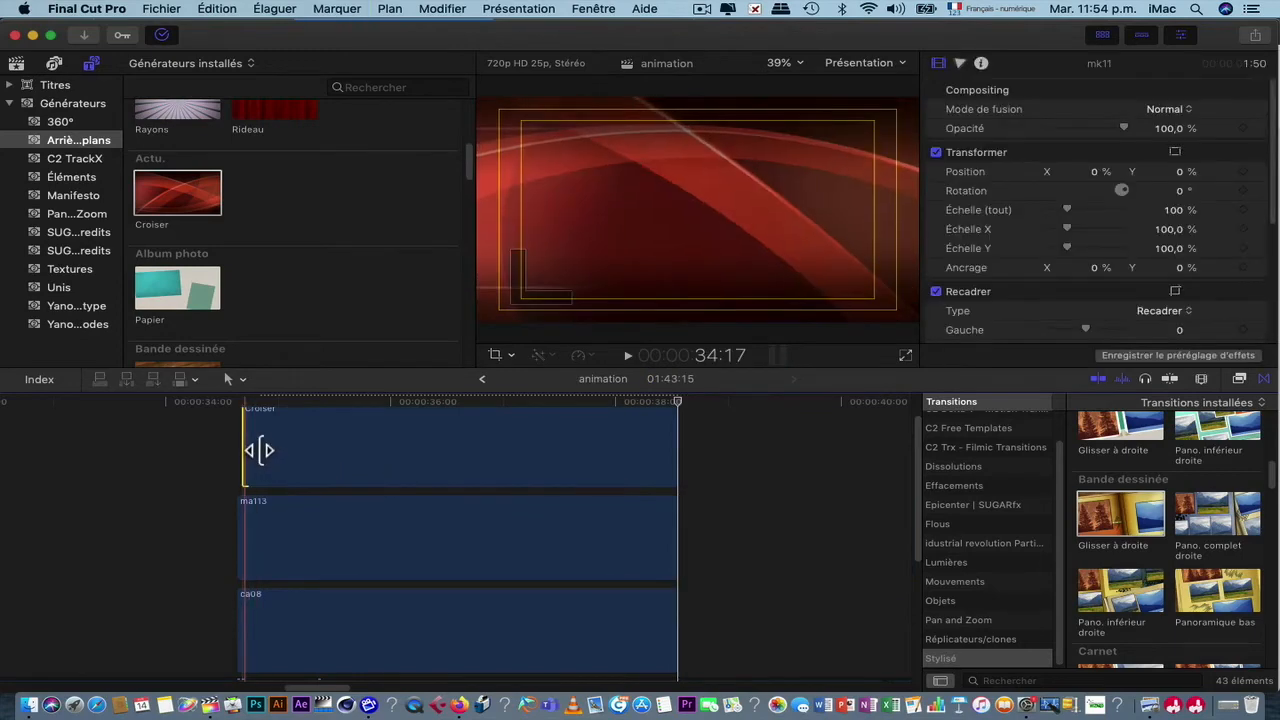
pyautogui.moveTo(259, 450)
pyautogui.mouseDown()
pyautogui.moveTo(232, 448)
pyautogui.moveTo(254, 456)
pyautogui.mouseUp()
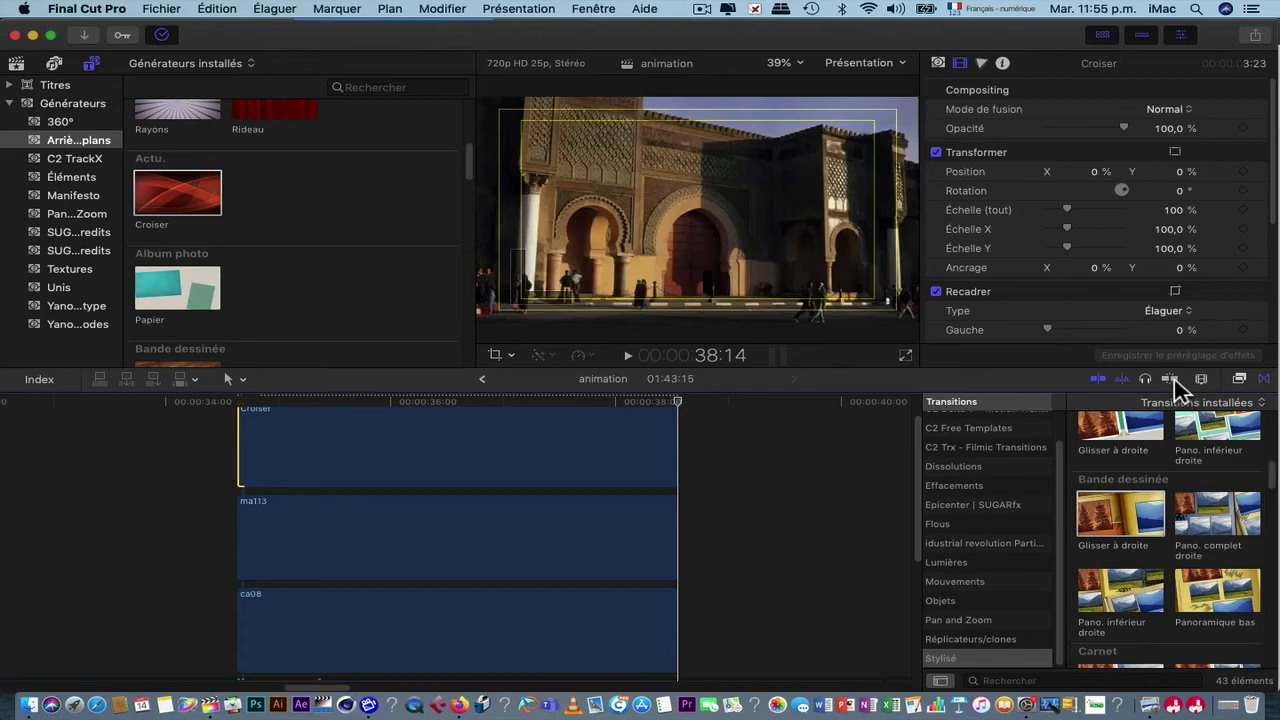
pyautogui.click(1174, 380)
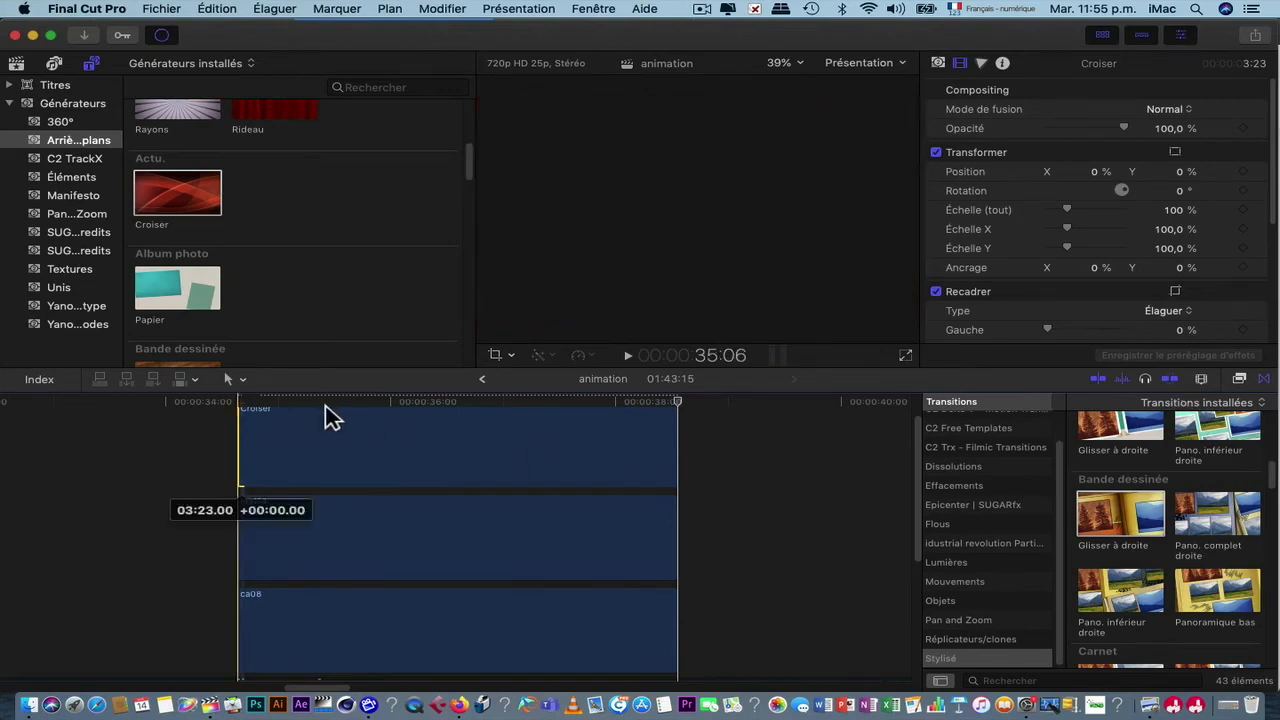
# Step: Move Croiser beneath ma113 and ca08 at the same start point, and play back the split screen over it
pyautogui.click(340, 441)
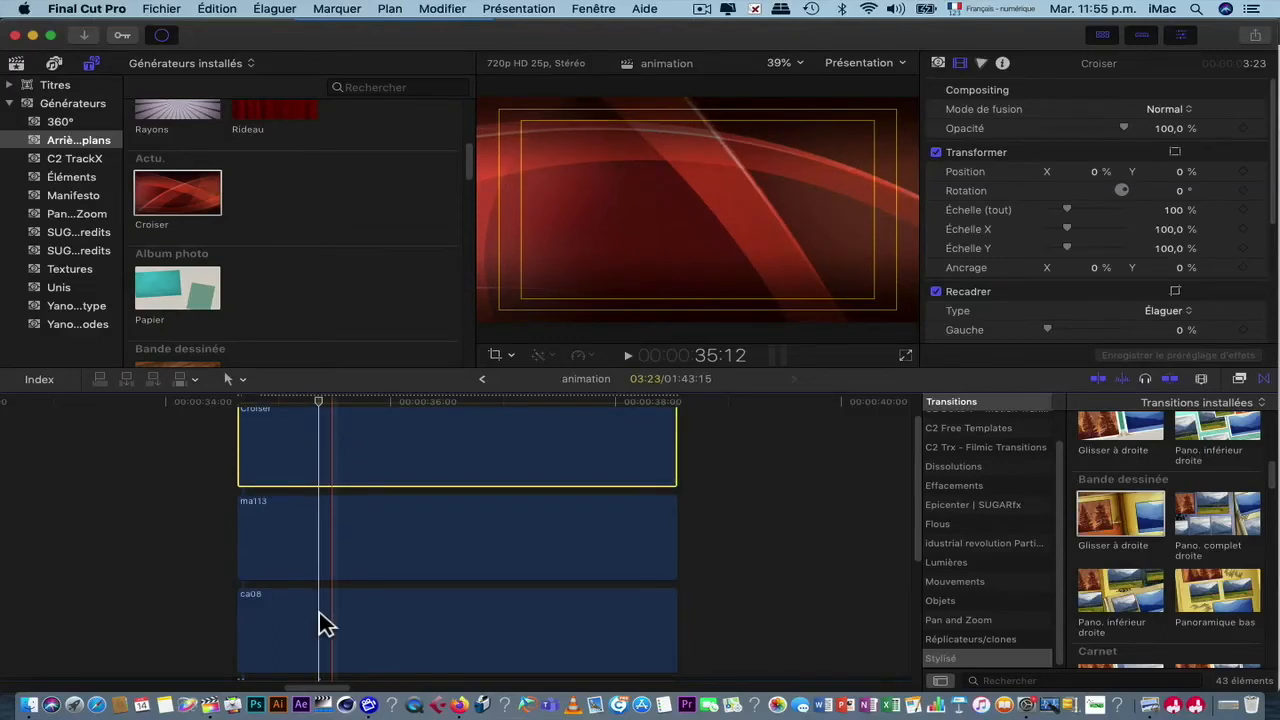
pyautogui.moveTo(321, 622); pyautogui.dragTo(346, 631)
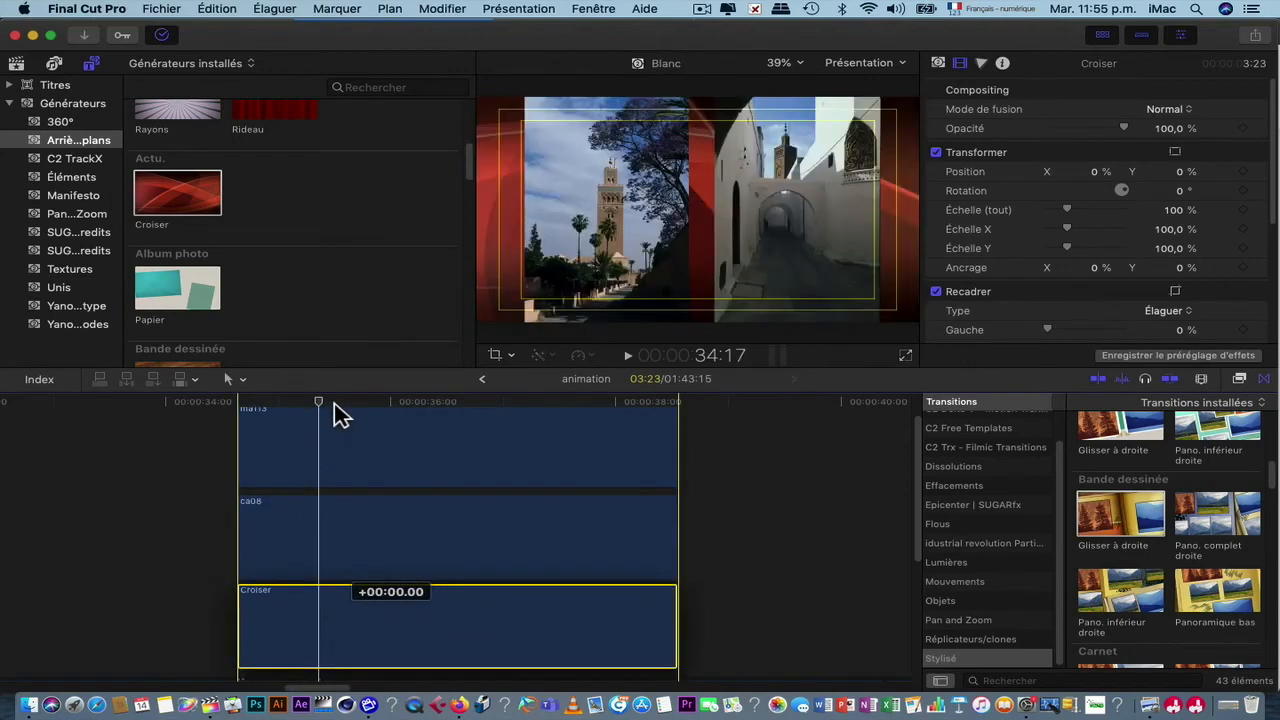
pyautogui.click(262, 403)
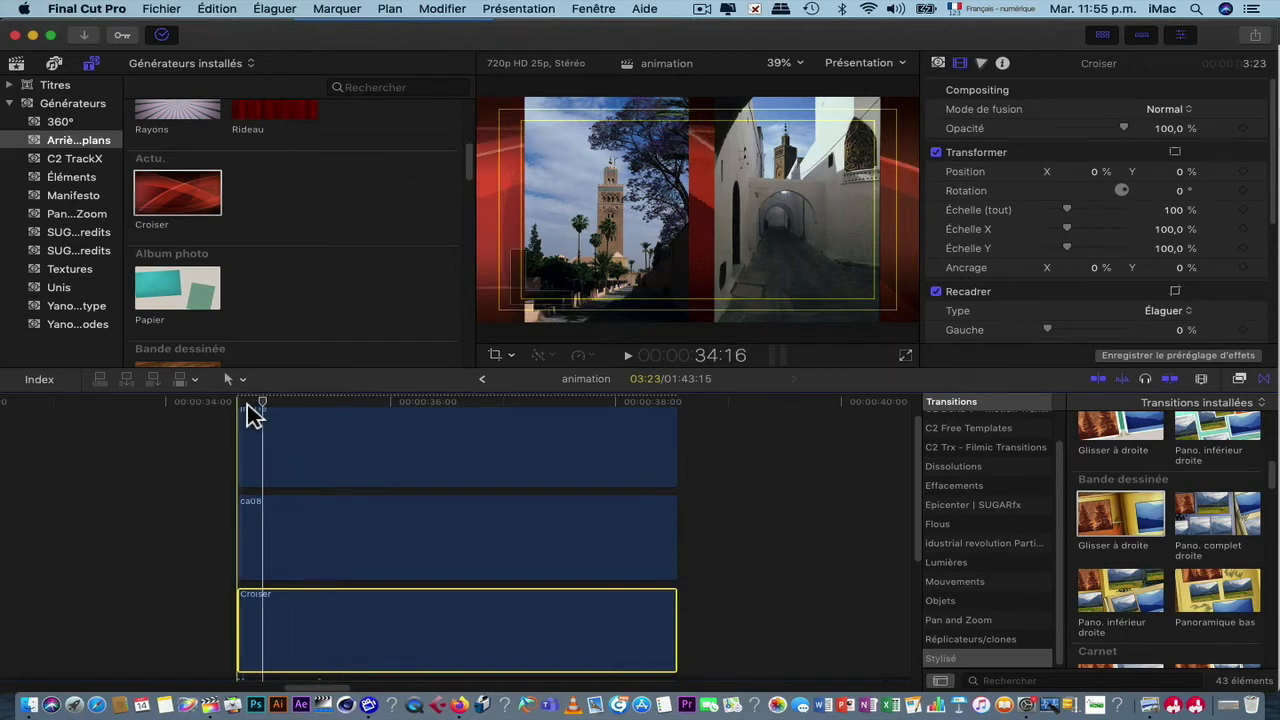
pyautogui.press('space')
pyautogui.press('space')
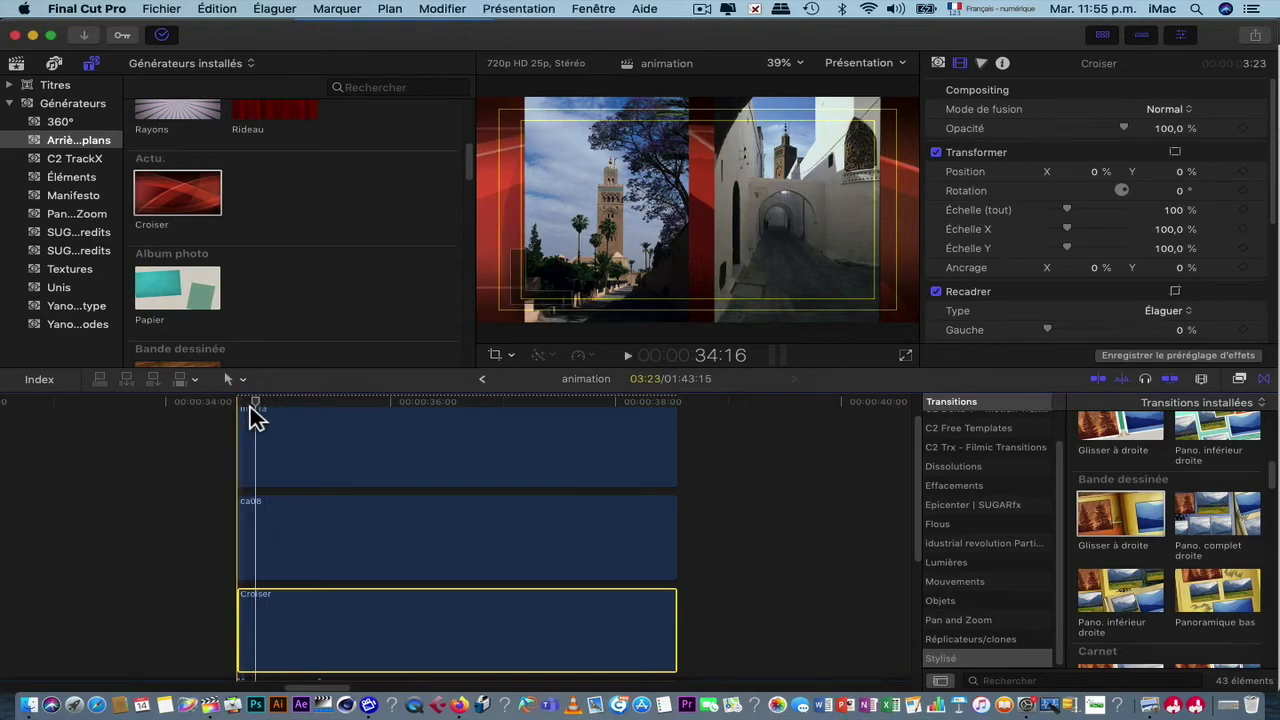
pyautogui.press('space')
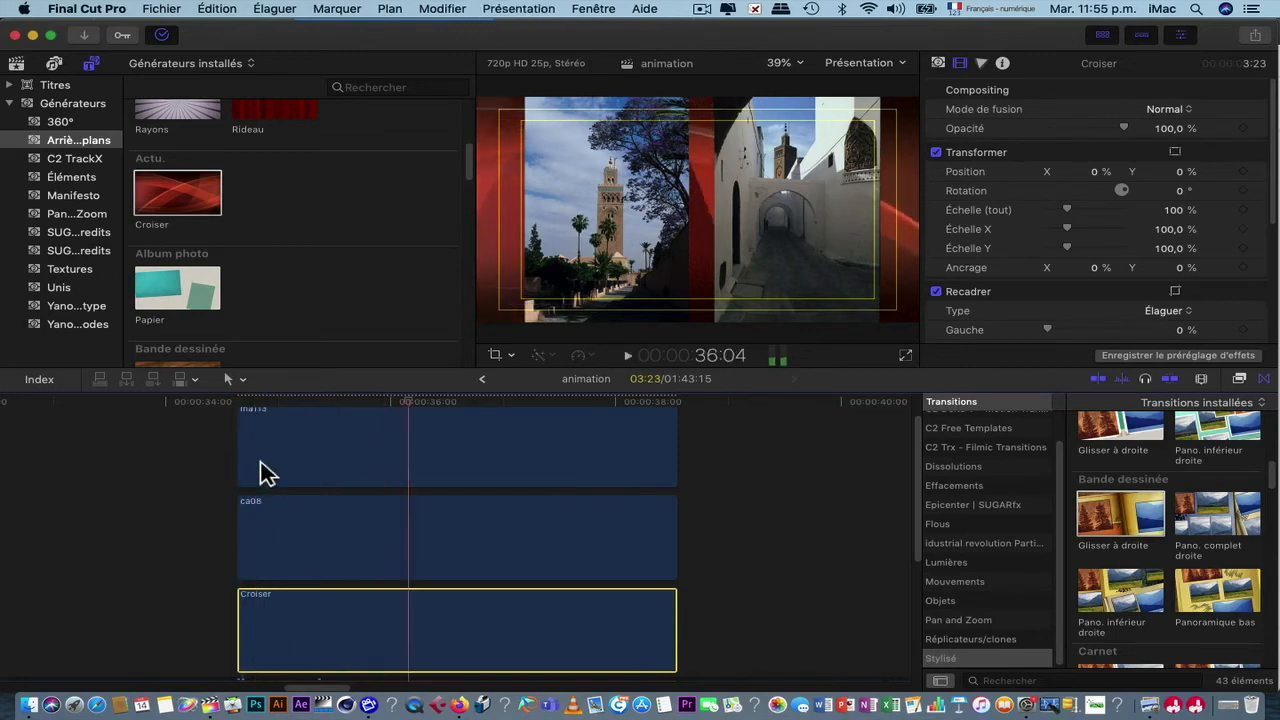
pyautogui.press('space')
# Step: Add the Fondu enchaîné transition from the Dissolutions group to both ends of ma113
pyautogui.scroll(3, 260, 472)
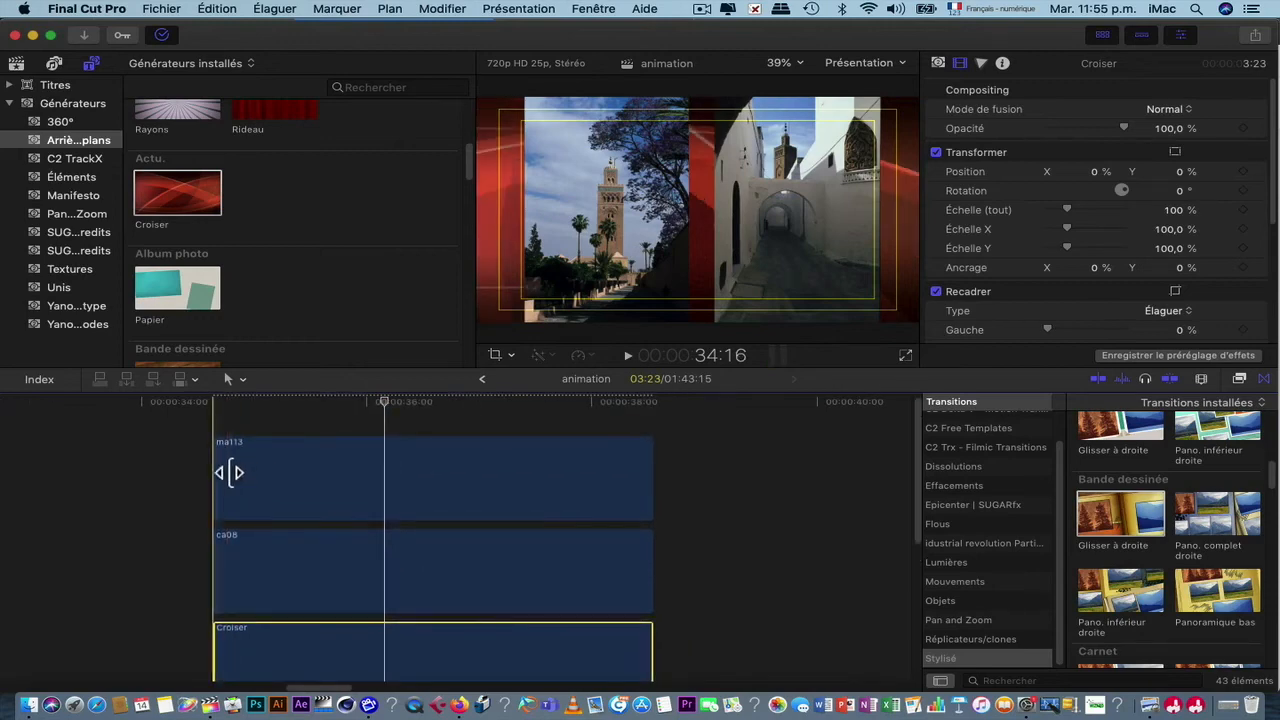
pyautogui.click(229, 472)
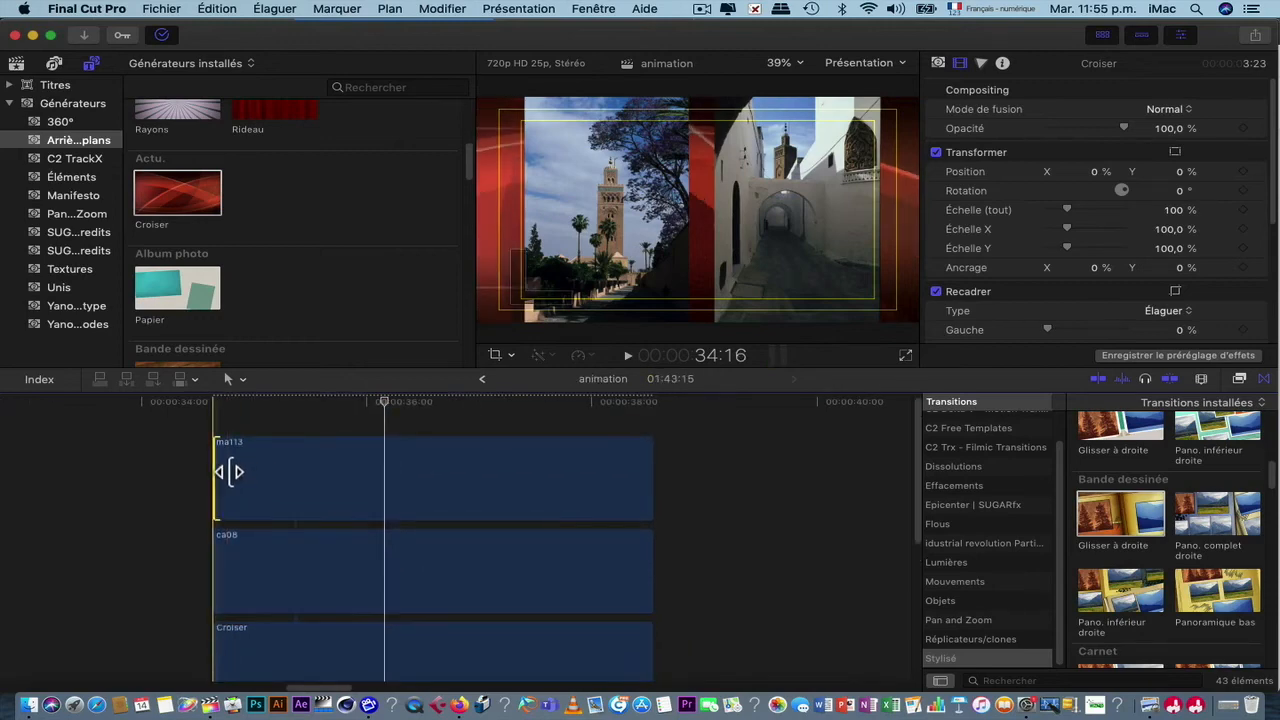
pyautogui.click(973, 468)
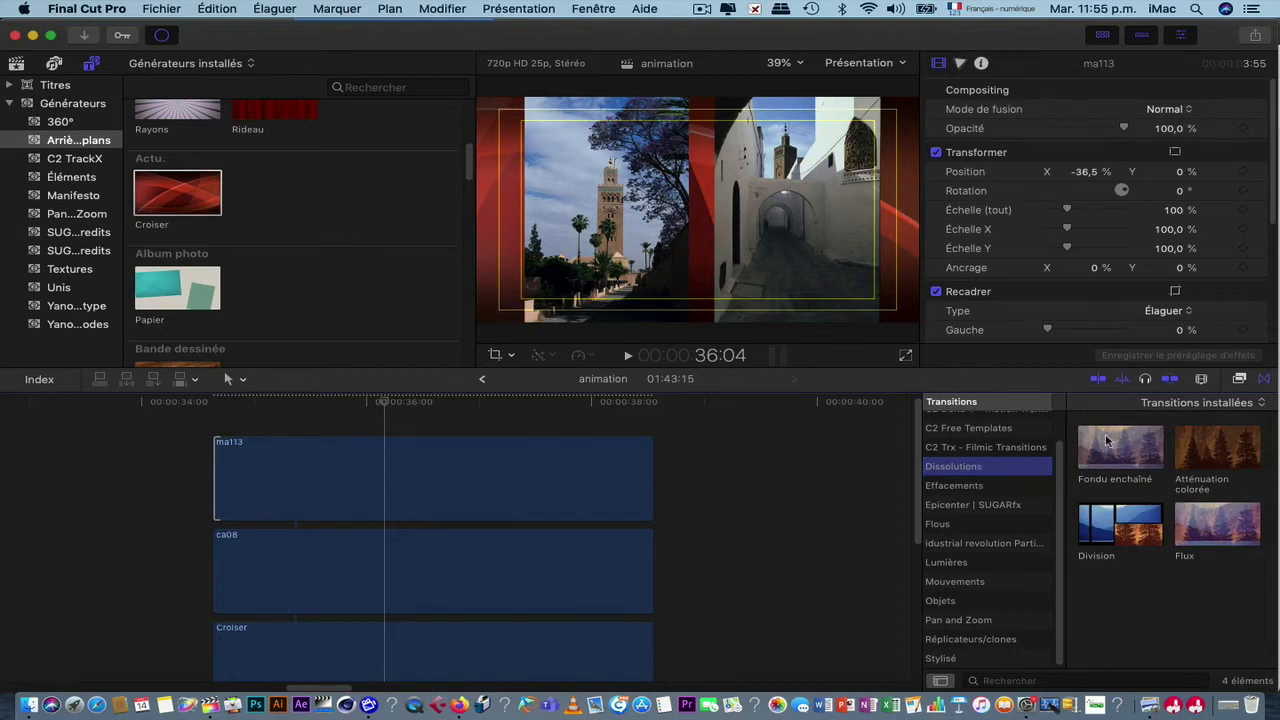
pyautogui.moveTo(1107, 441); pyautogui.dragTo(225, 462)
pyautogui.press('super+t')
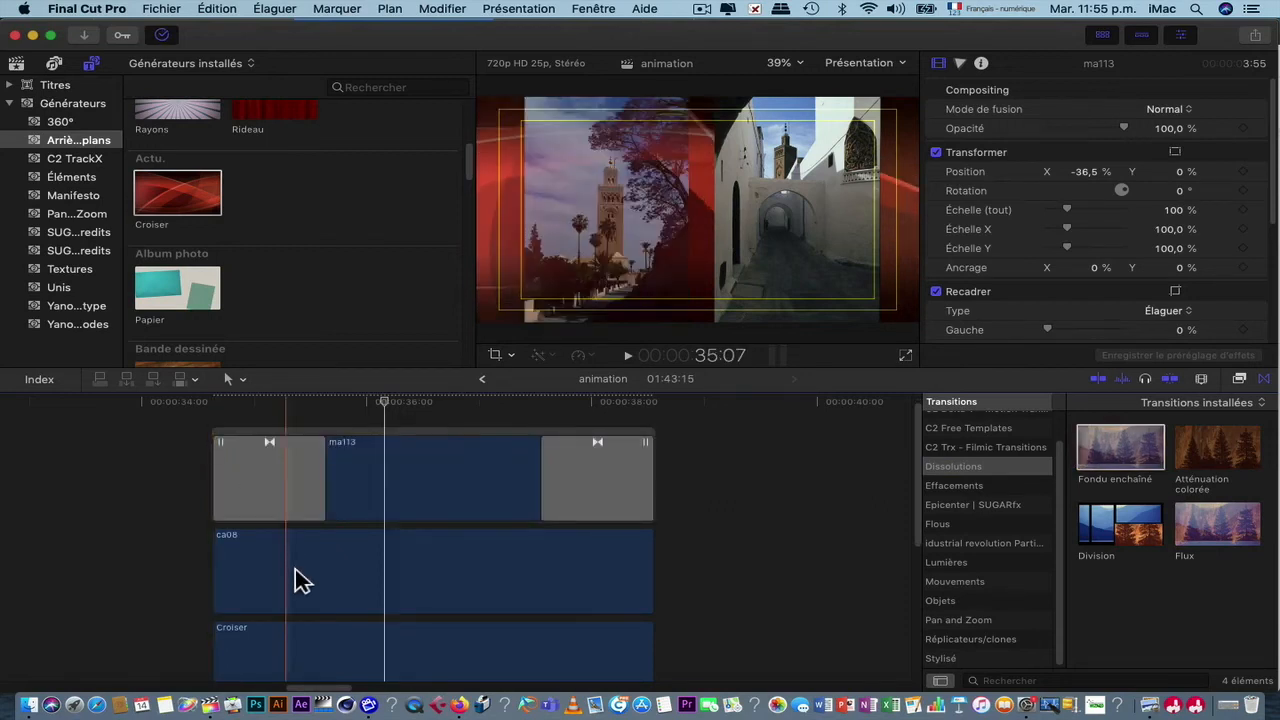
# Step: Add Fondu enchaîné transitions to both ends of ca08, and play back the split screen from its start
pyautogui.click(302, 580)
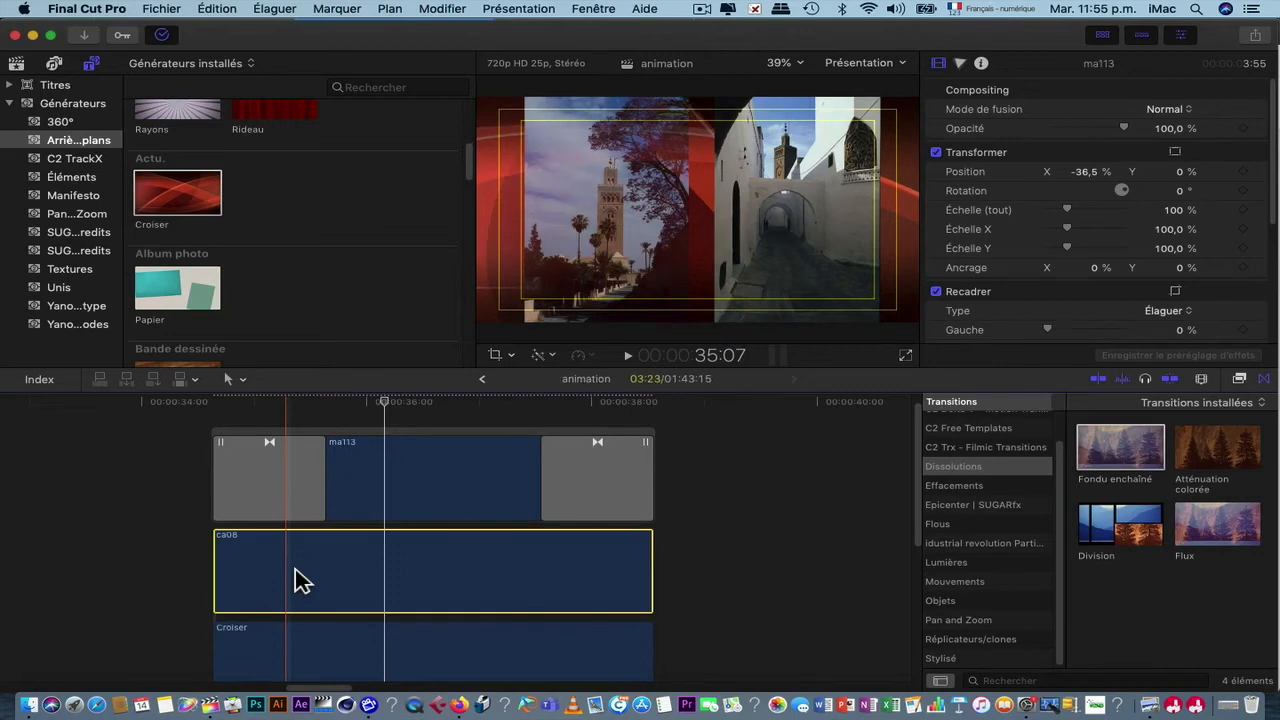
pyautogui.press('super+t')
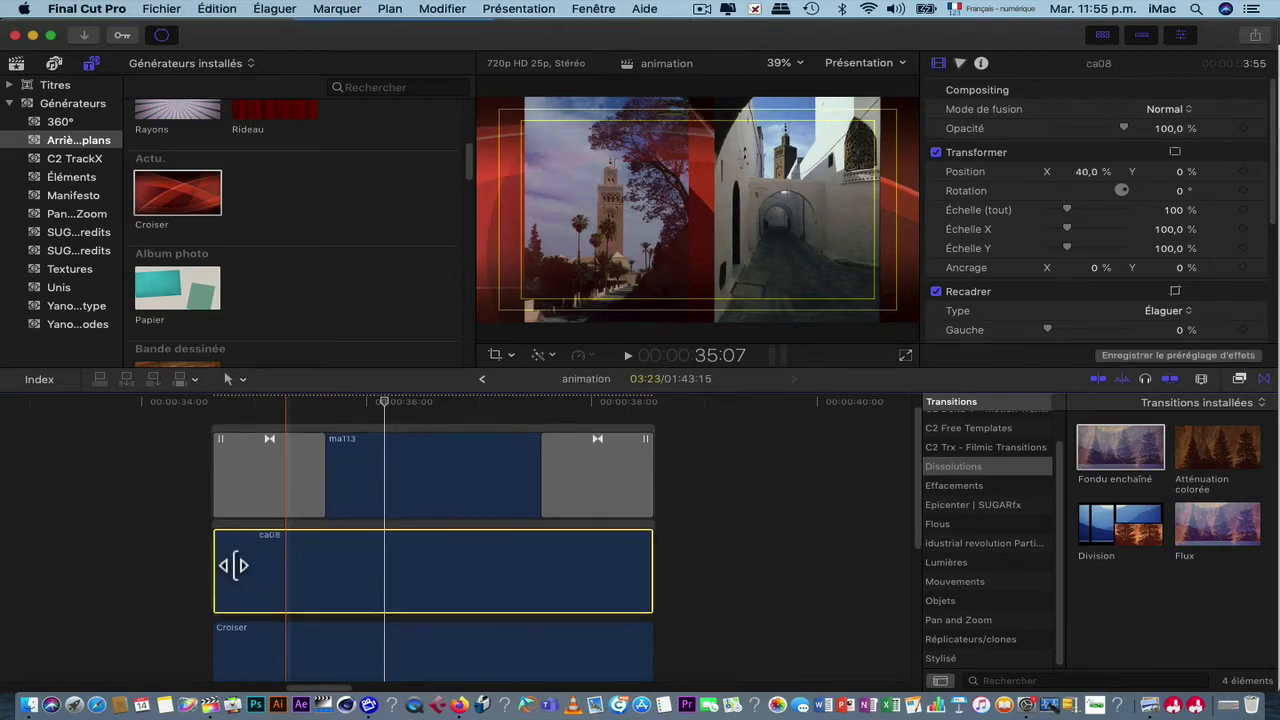
pyautogui.click(232, 563)
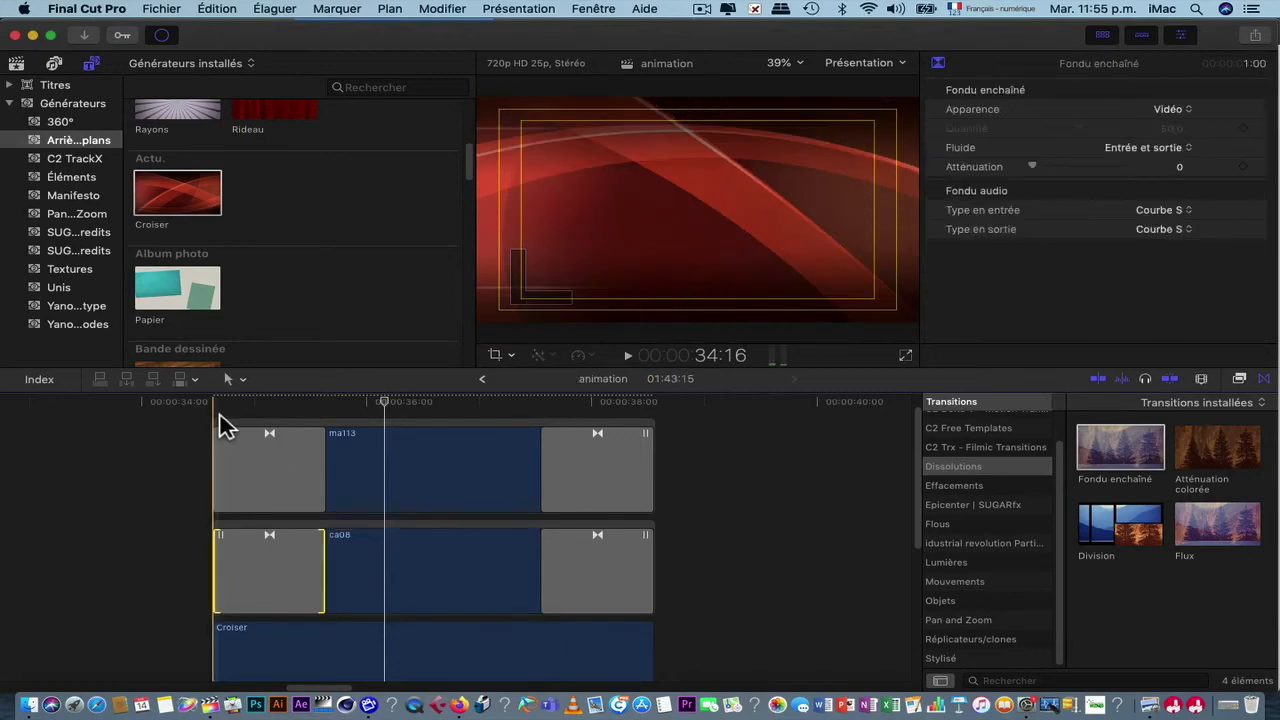
pyautogui.press('space')
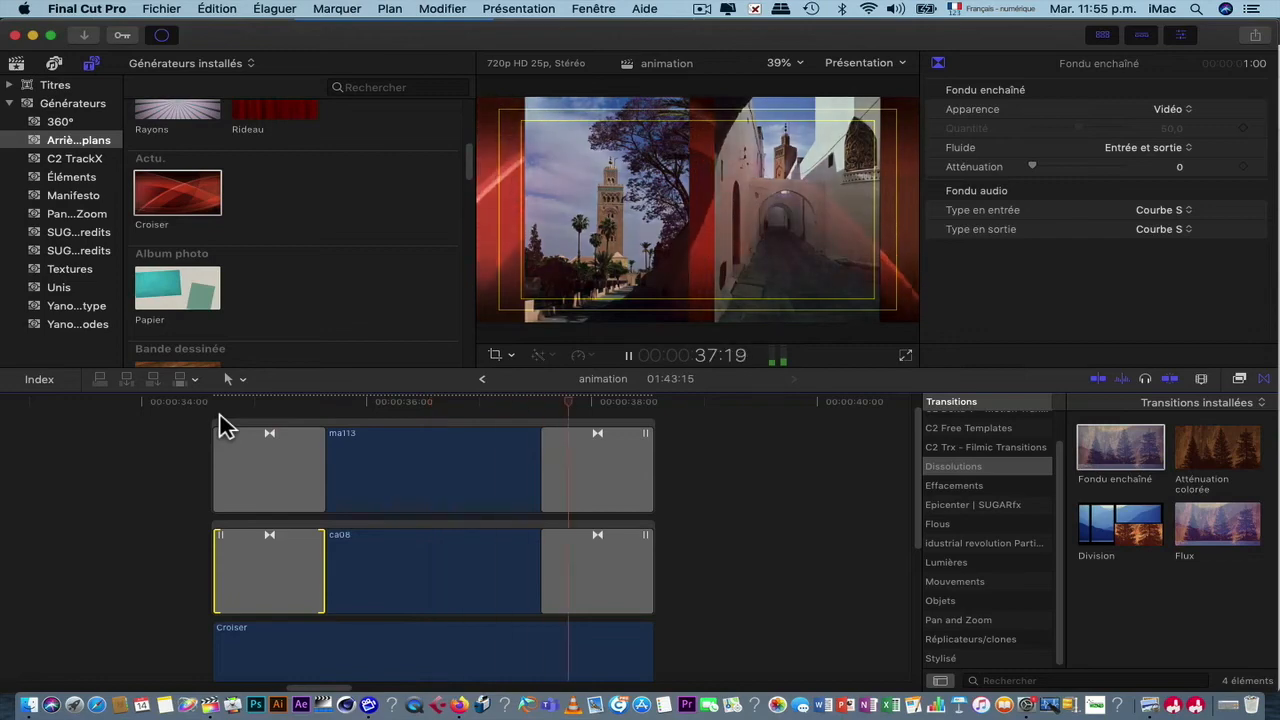
pyautogui.press('space')
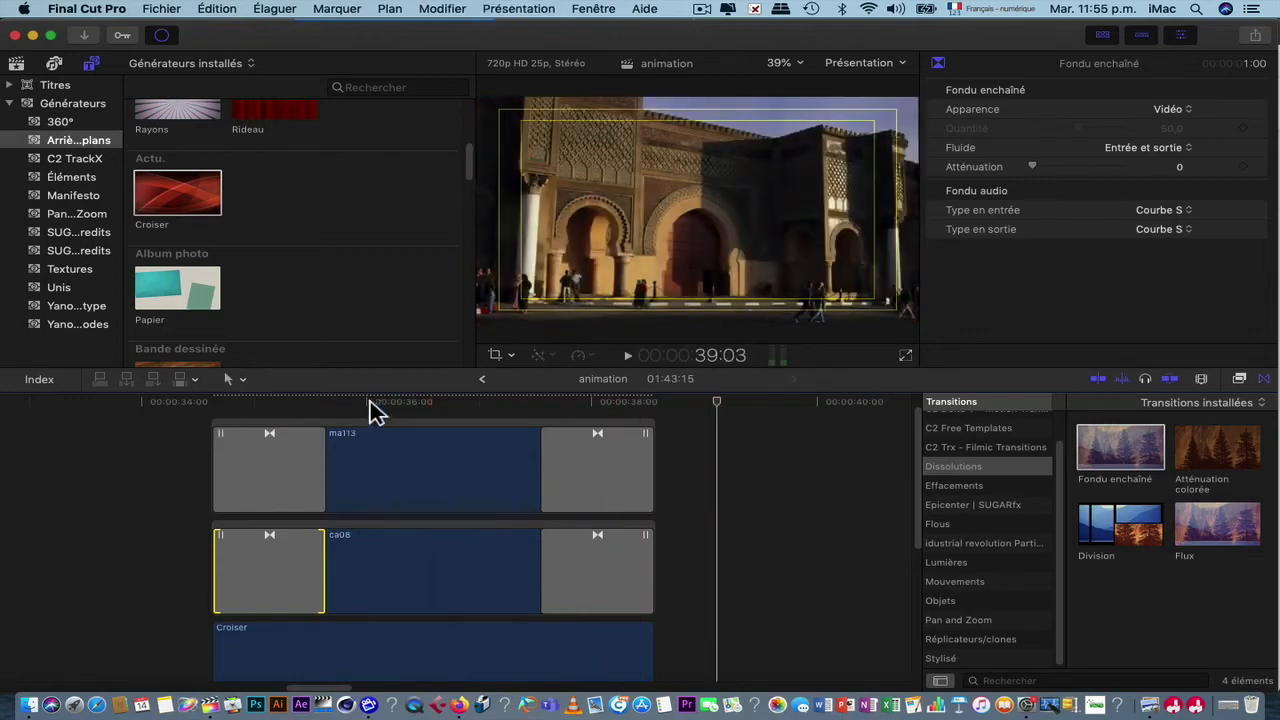
# Step: Group ma113, ca08, Croiser and their transitions into a new compound clip in the annimation event, keeping the default name
pyautogui.click(175, 440)
pyautogui.moveTo(175, 430); pyautogui.dragTo(672, 450)
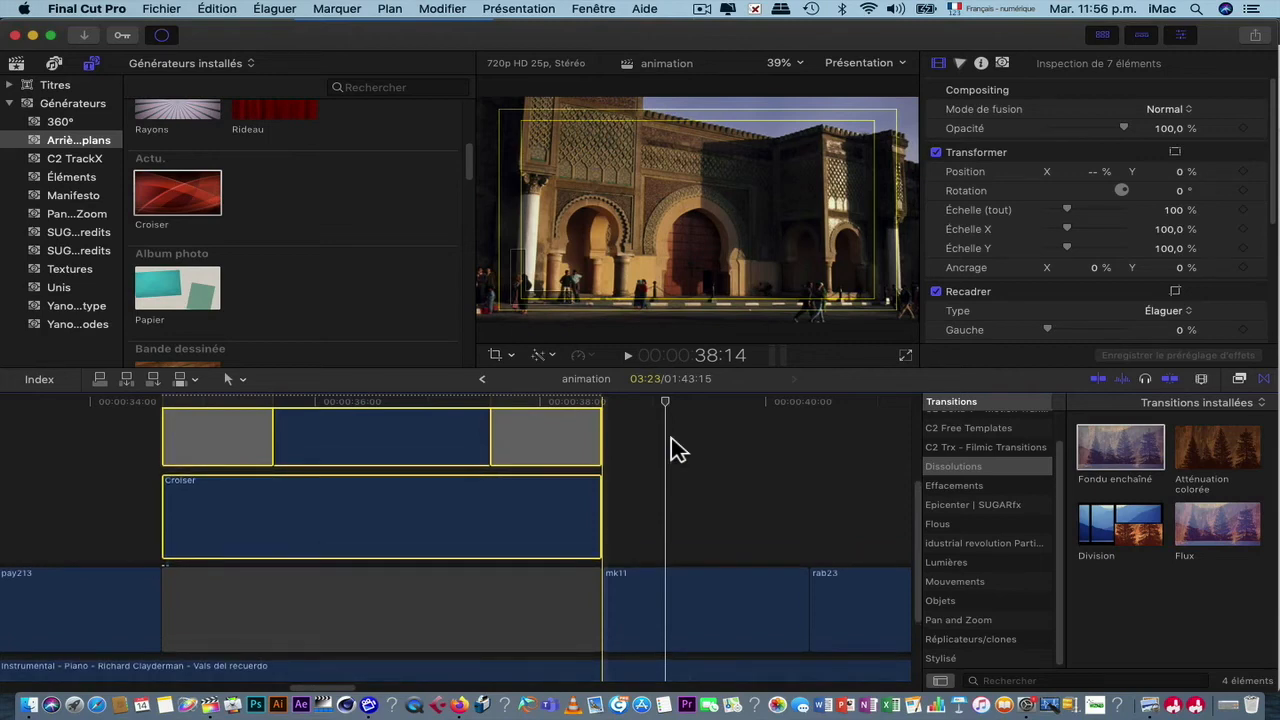
pyautogui.hotkey('alt', 'g')
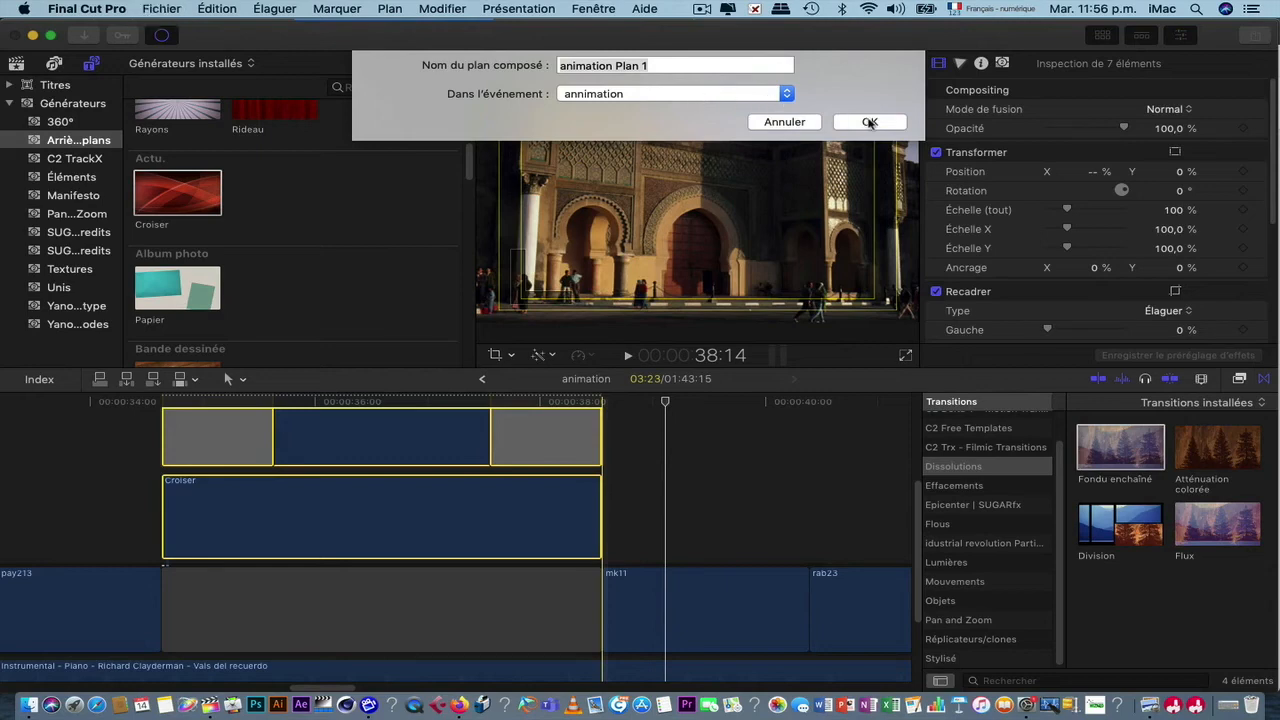
pyautogui.click(869, 122)
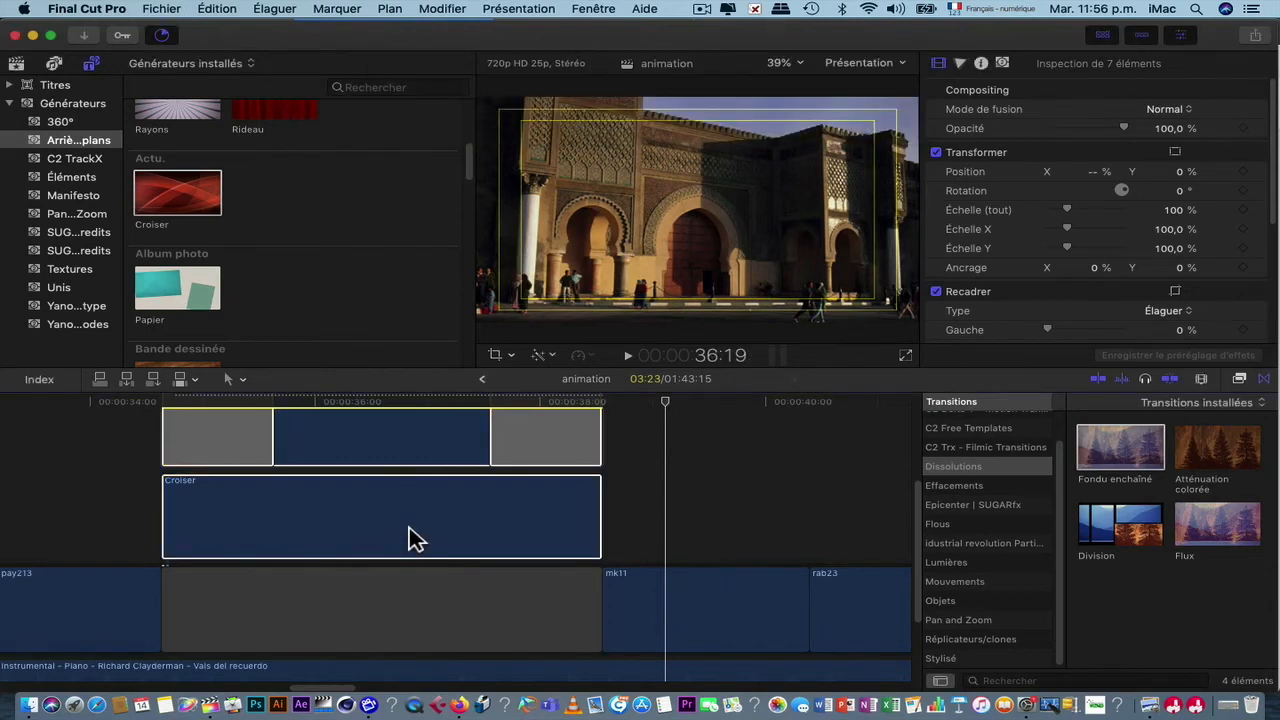
# Step: Overwrite the compound clip into the primary storyline so it replaces the gap between pay213 and mk11
pyautogui.rightClick(358, 530)
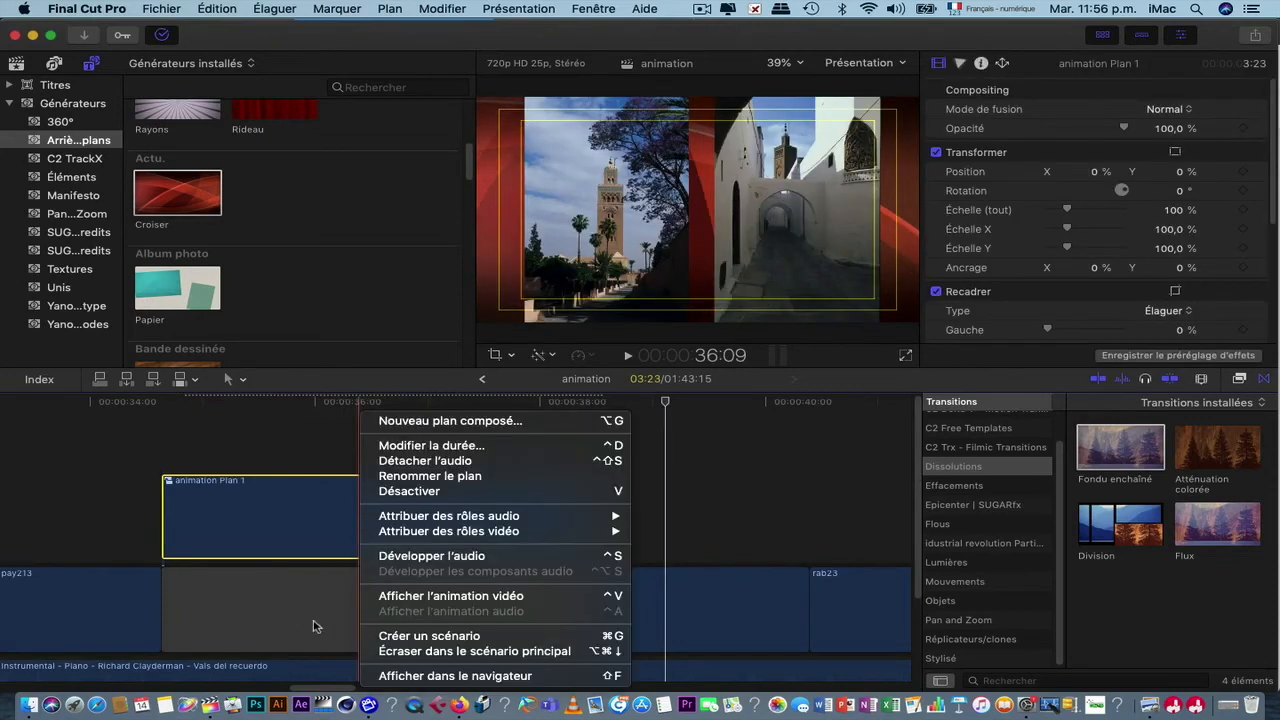
pyautogui.click(405, 652)
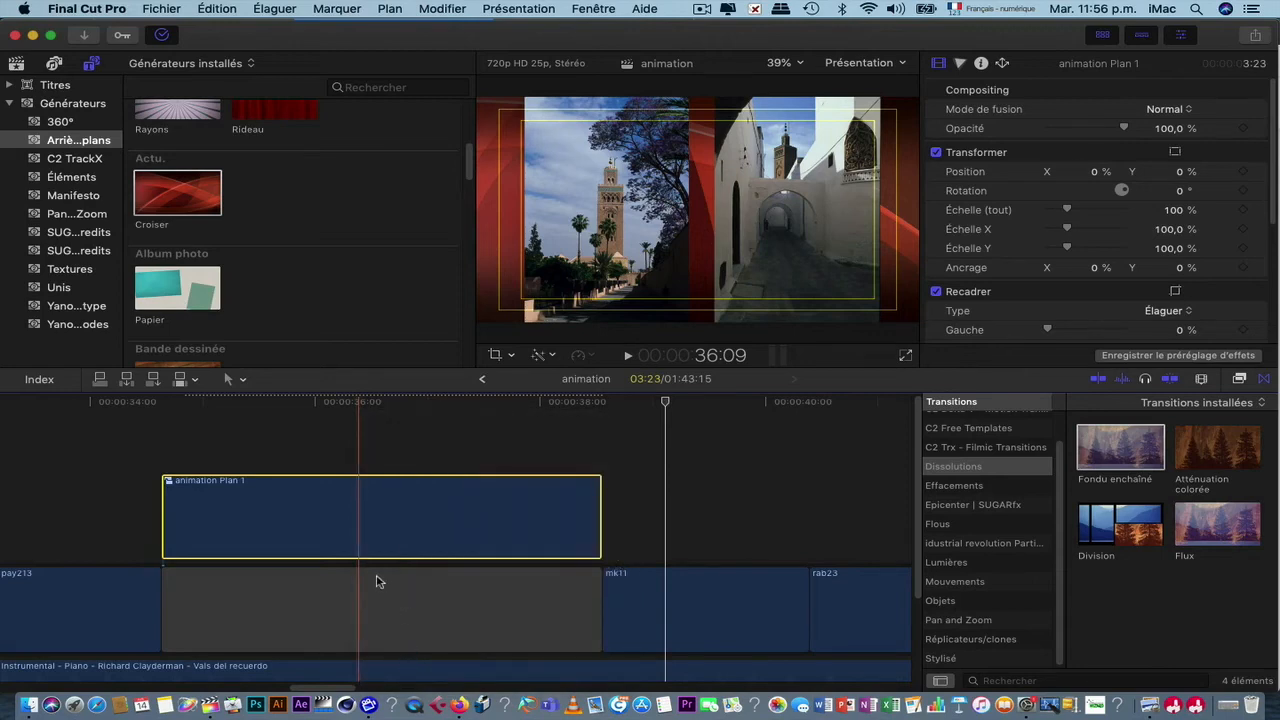
pyautogui.press('super+z')
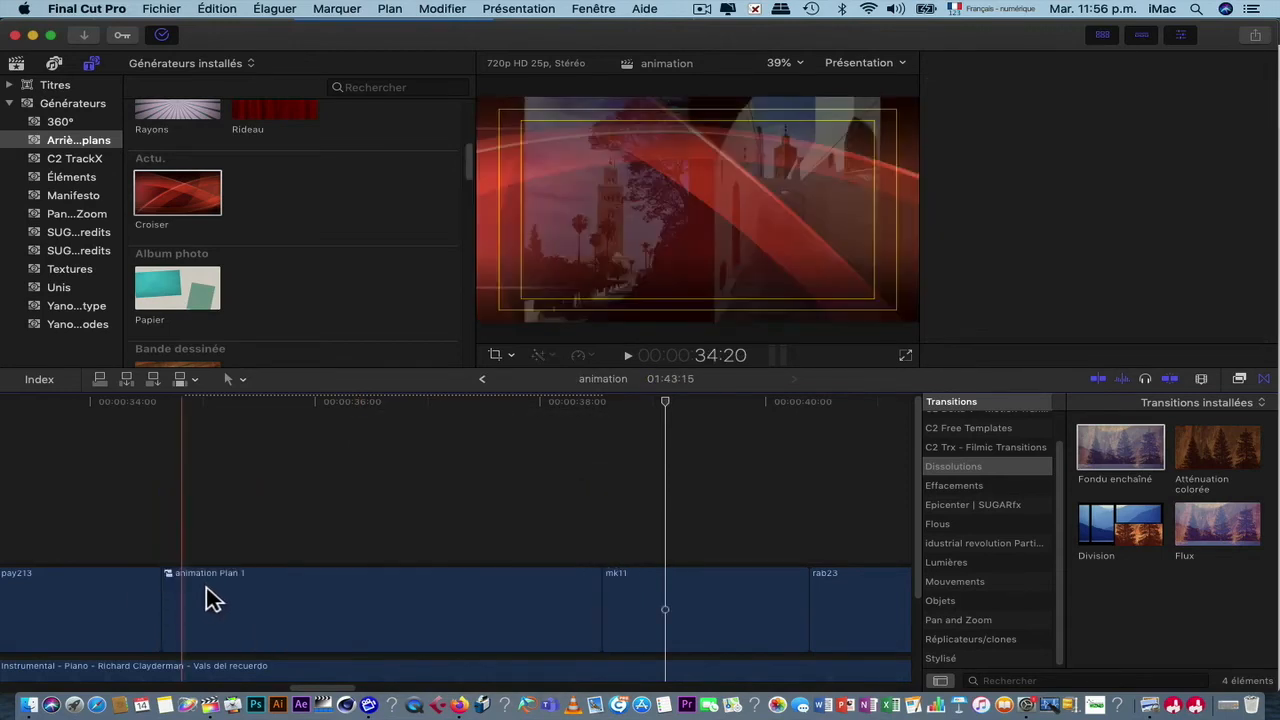
# Step: Add the Gaussien transition from the Flous group between pay213 and animation Plan 1, overlapping the clips to create it
pyautogui.click(165, 588)
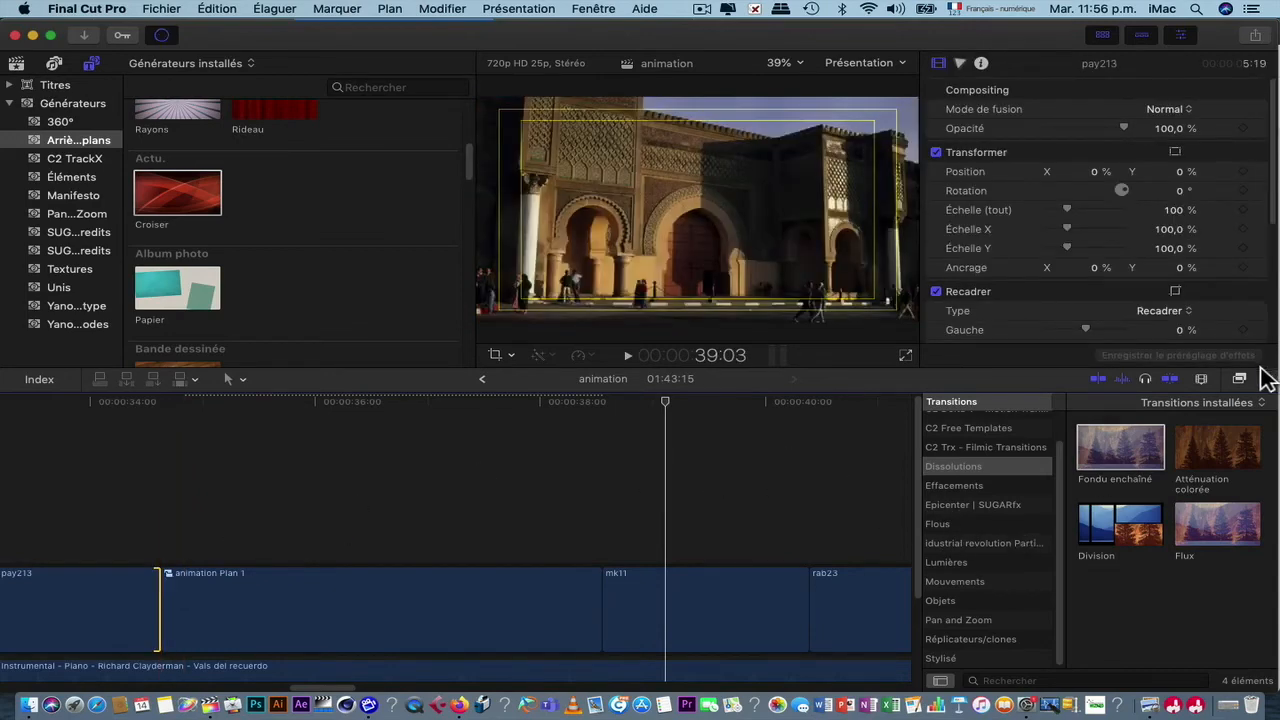
pyautogui.click(978, 541)
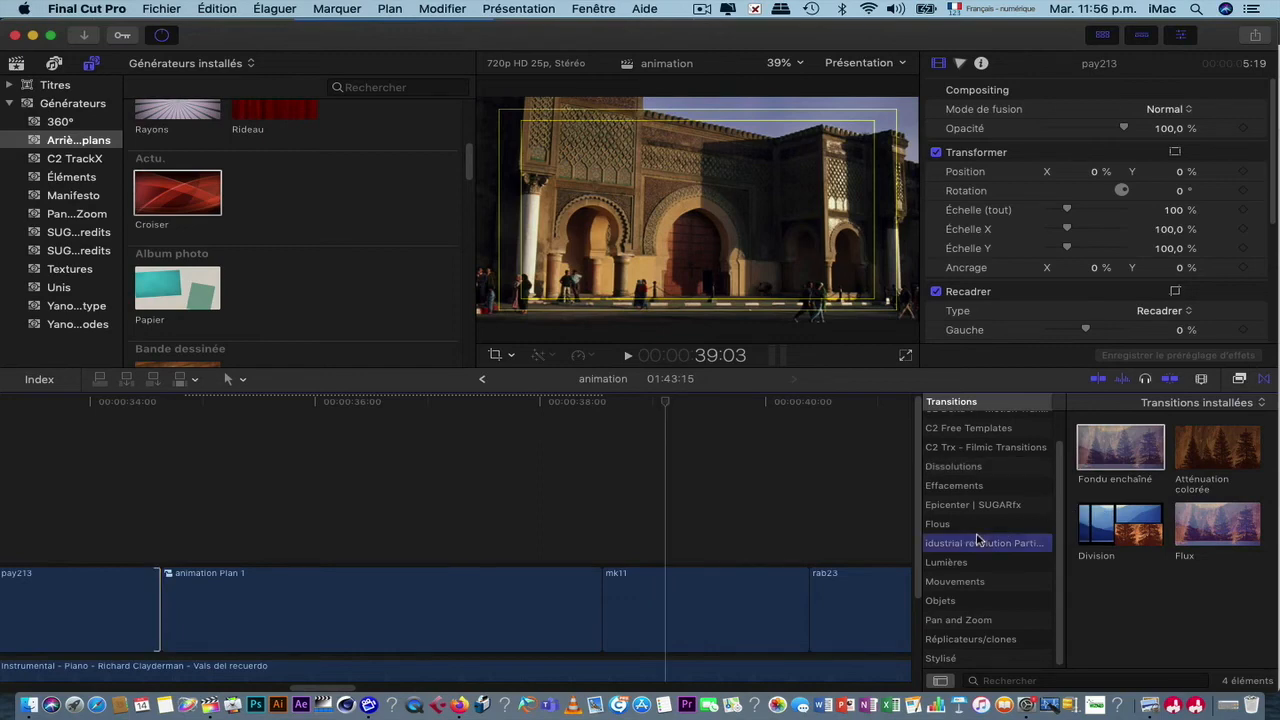
pyautogui.click(970, 526)
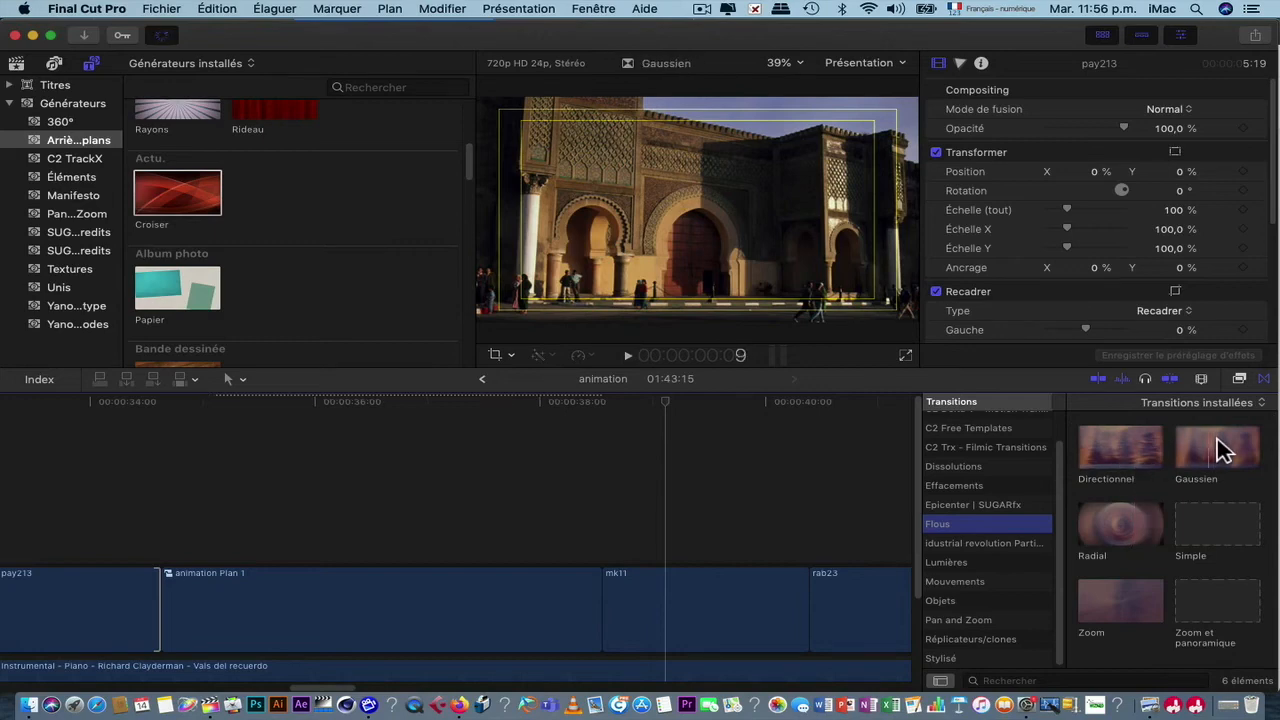
pyautogui.moveTo(1218, 449); pyautogui.dragTo(155, 595)
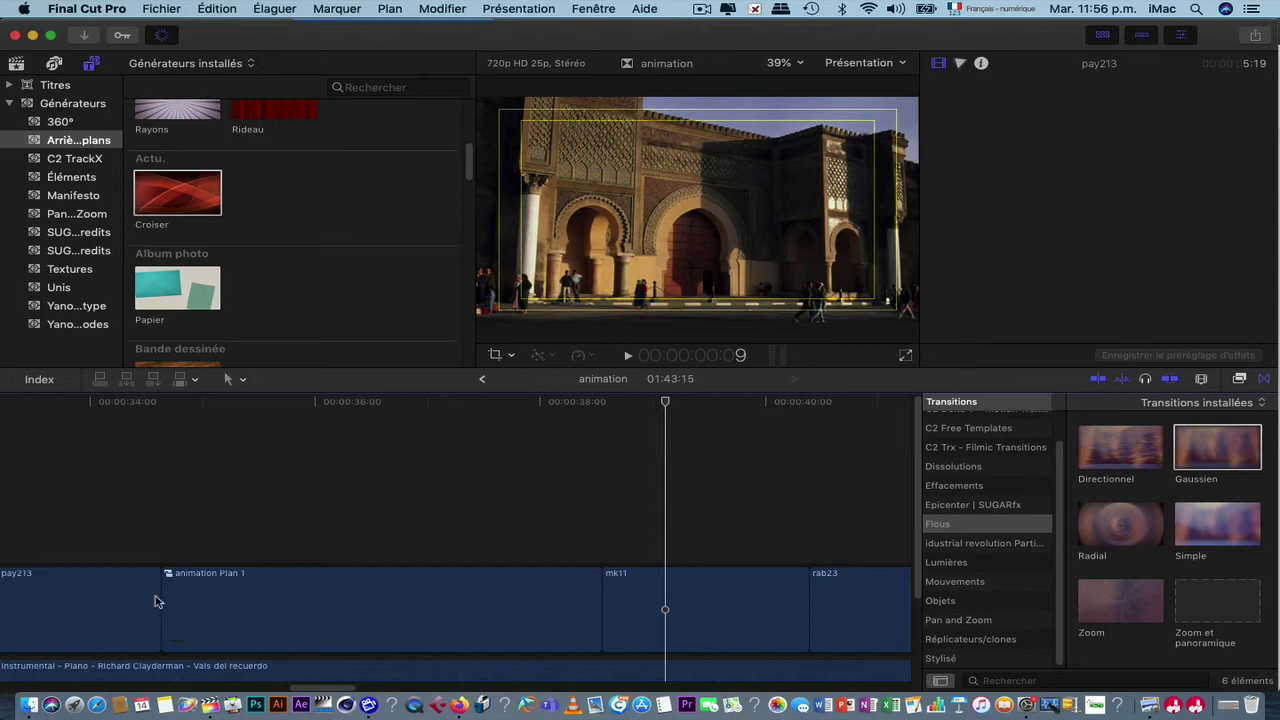
pyautogui.click(712, 284)
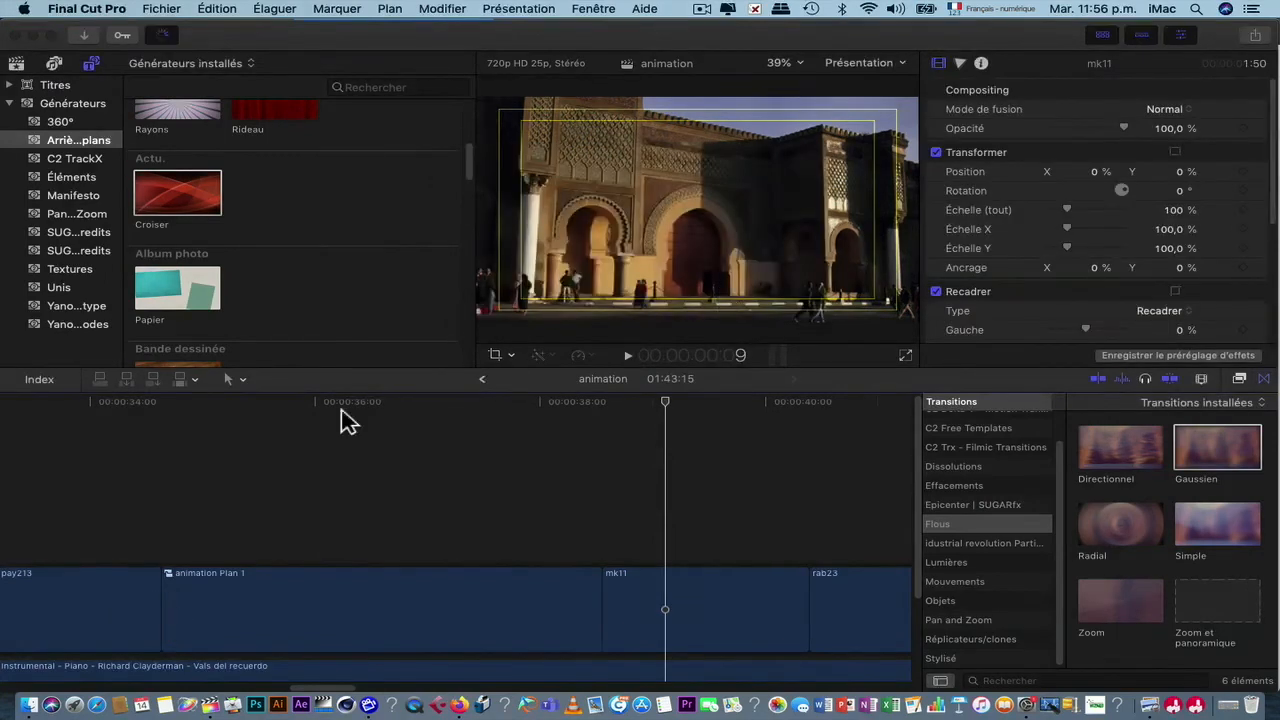
# Step: Play back the blur transition from pay213 into the compound clip and review the split screen's fade-in
pyautogui.click(62, 415)
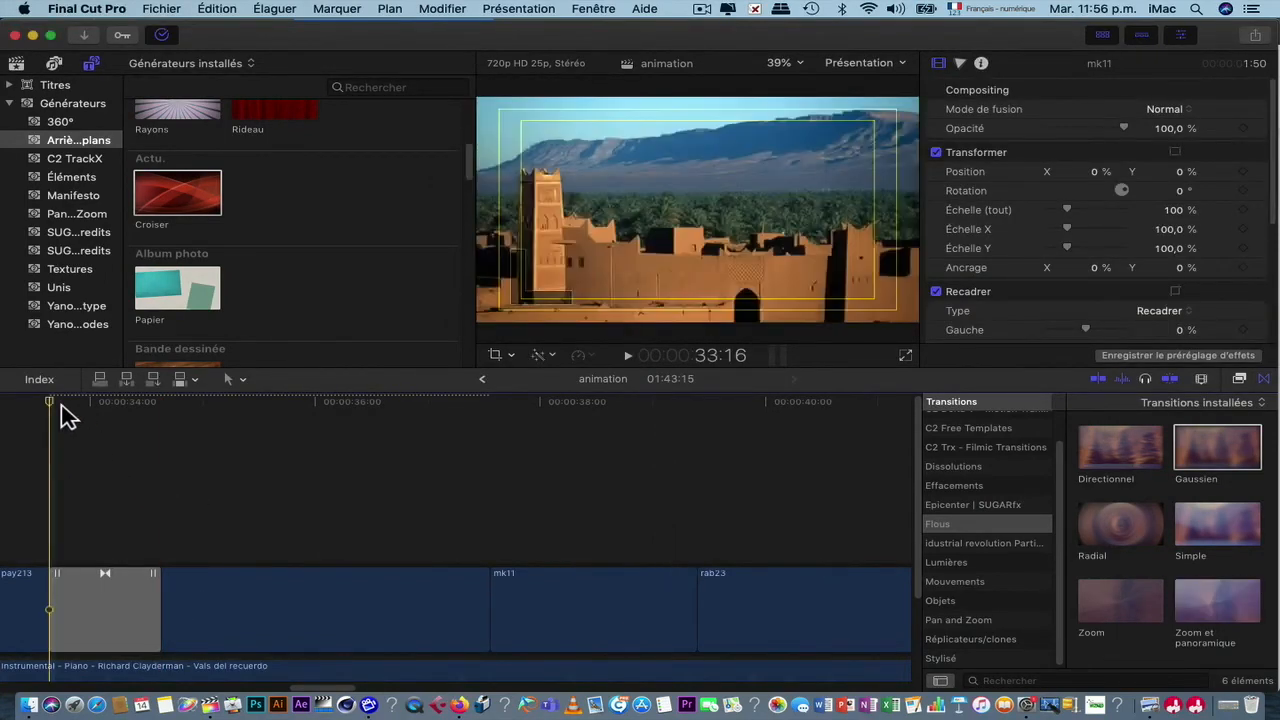
pyautogui.press('space')
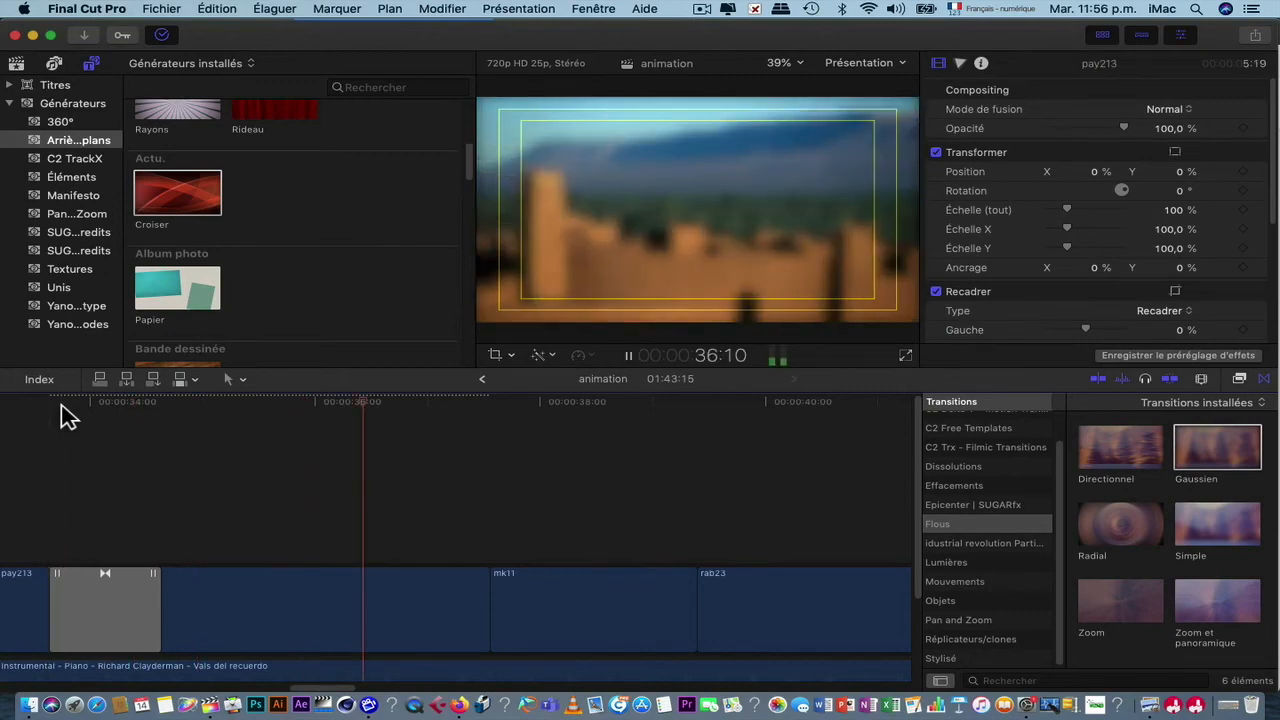
pyautogui.press('space')
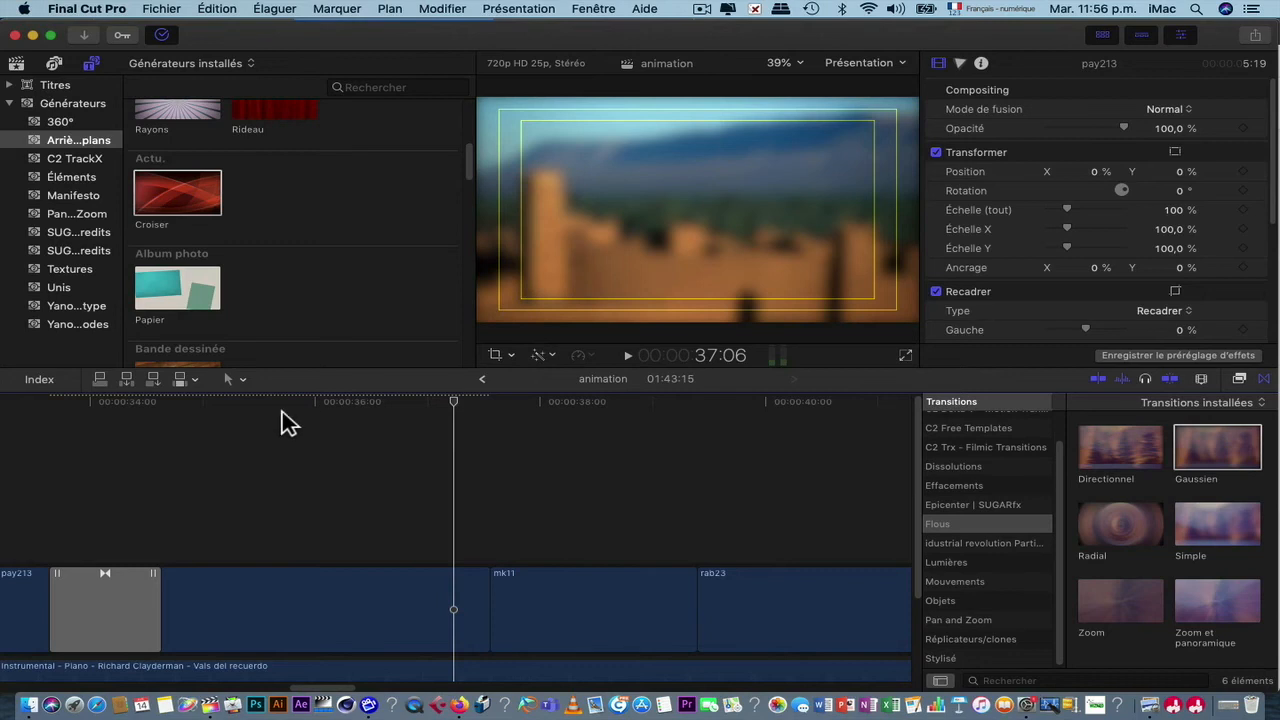
pyautogui.click(278, 410)
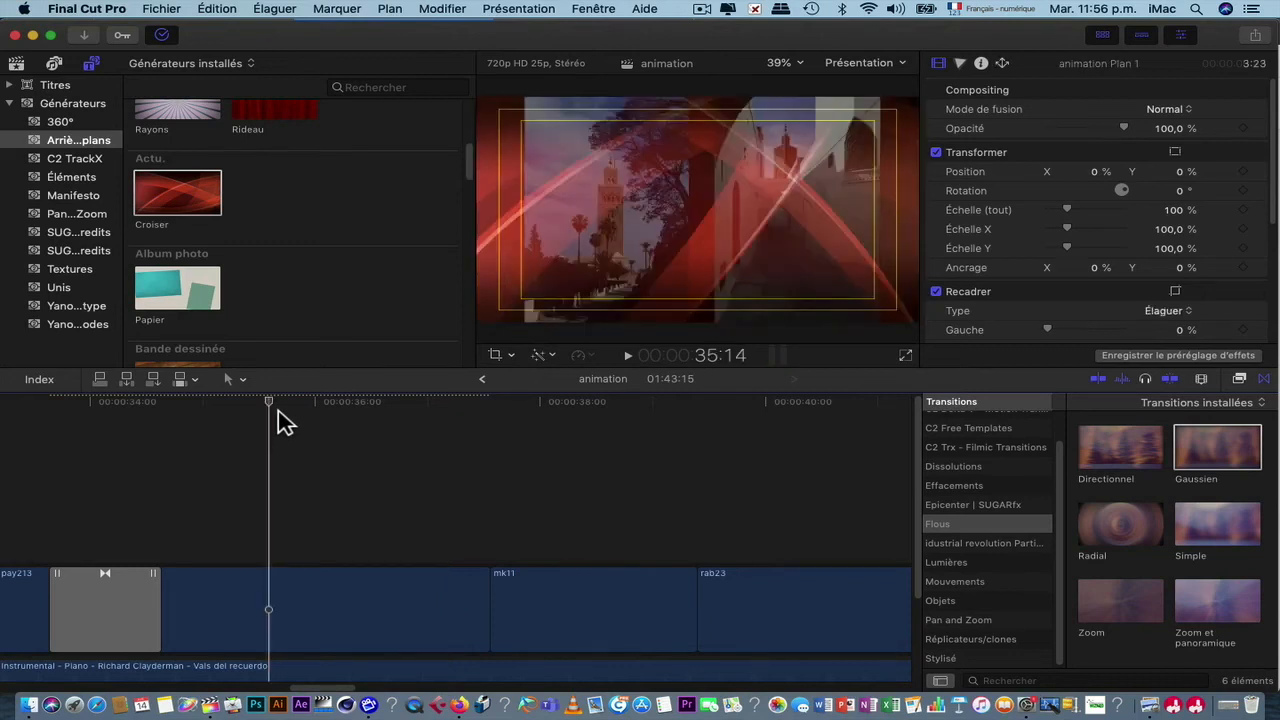
pyautogui.click(193, 430)
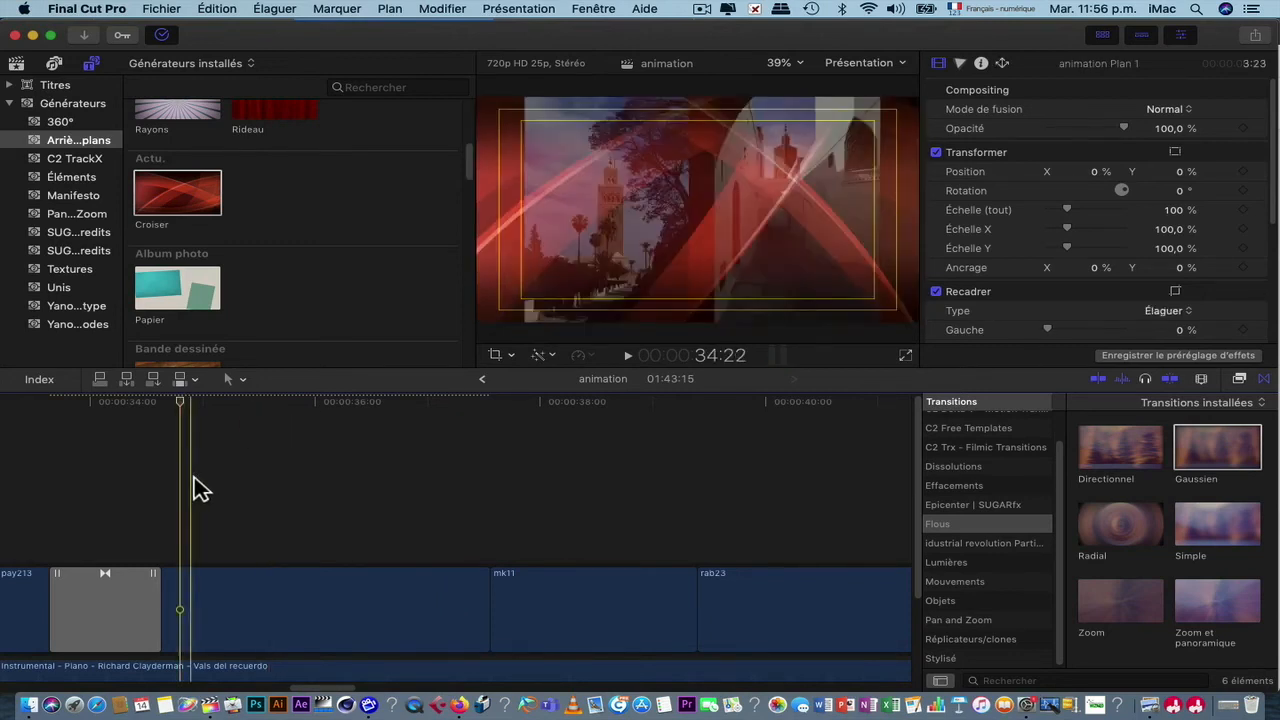
pyautogui.hscroll(-5, 185, 490)
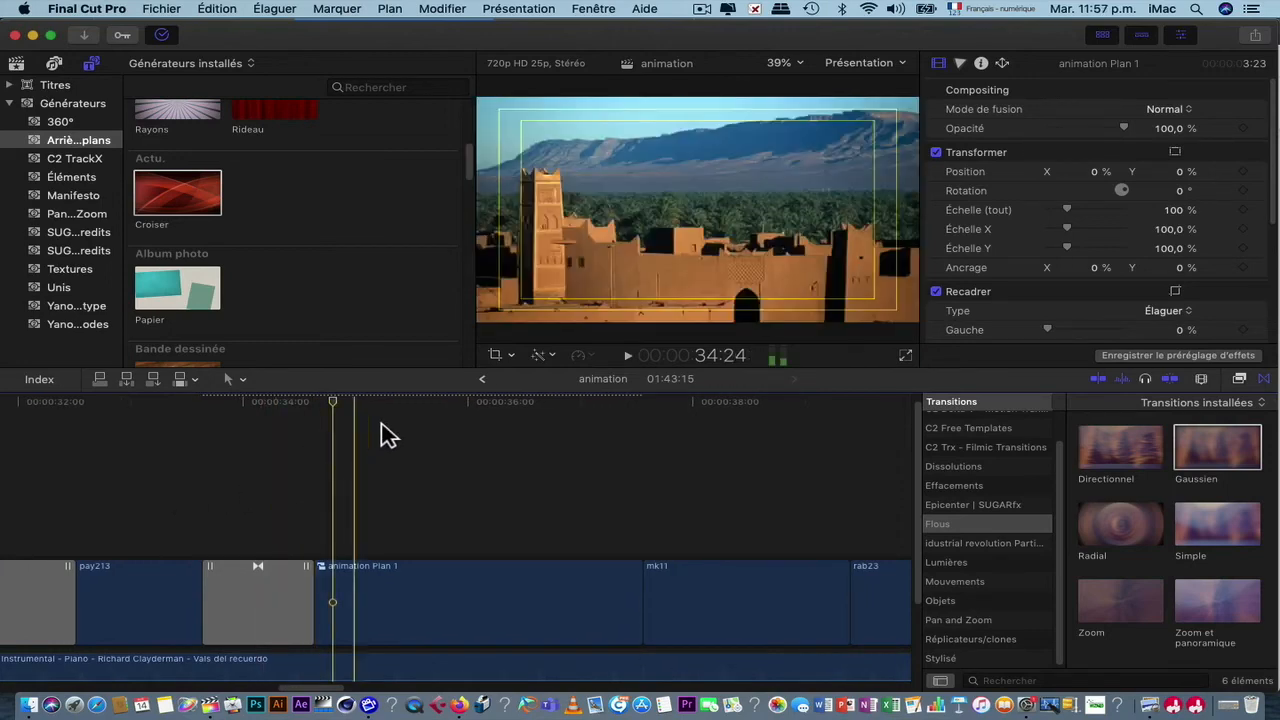
pyautogui.click(382, 420)
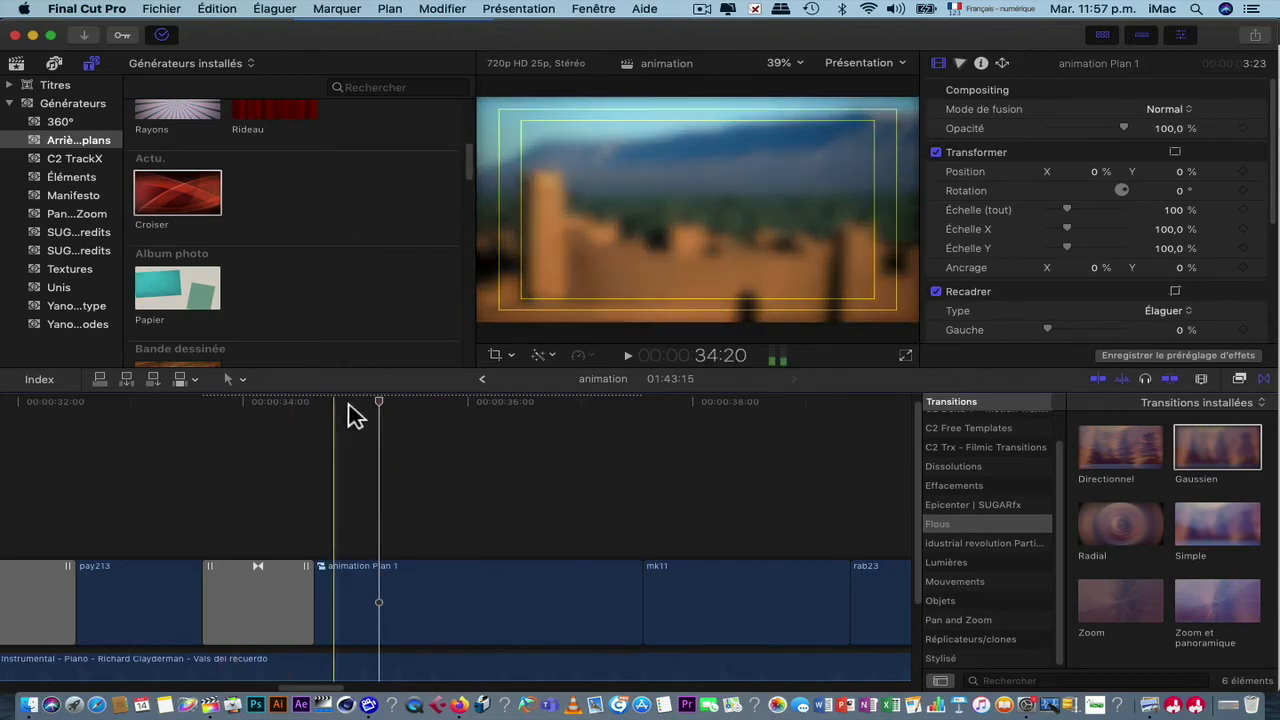
pyautogui.press('space')
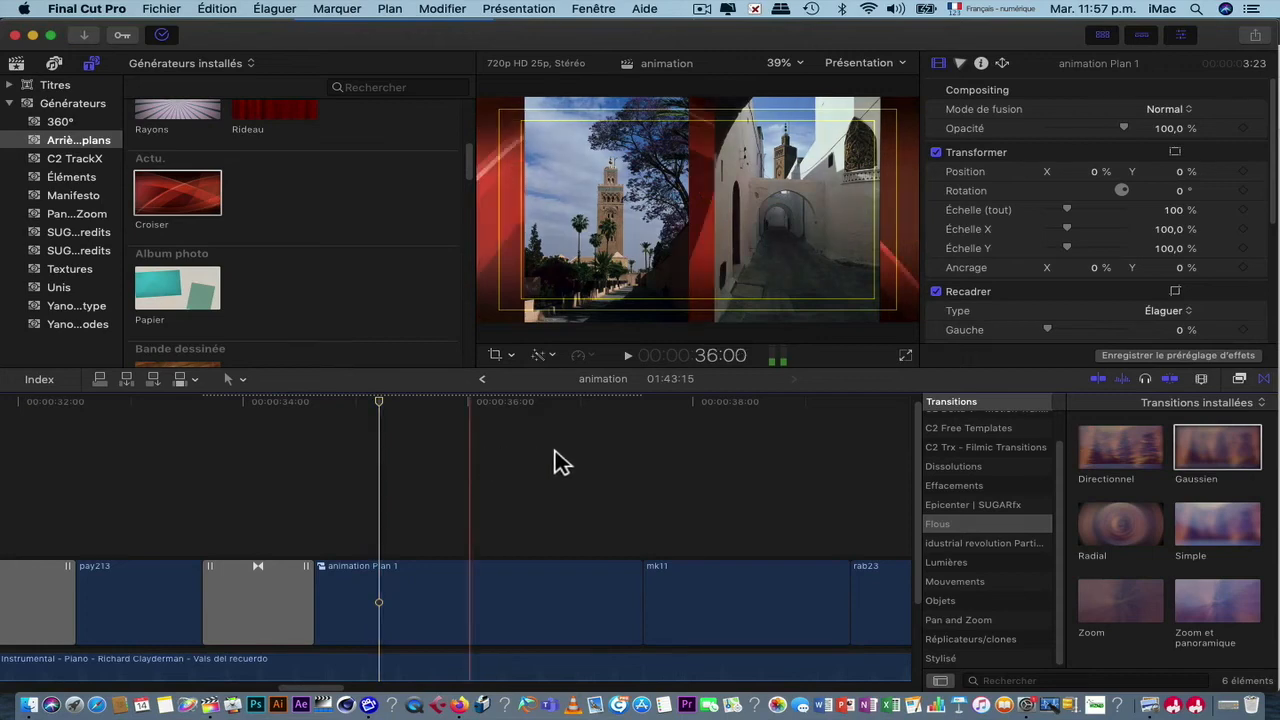
pyautogui.press('space')
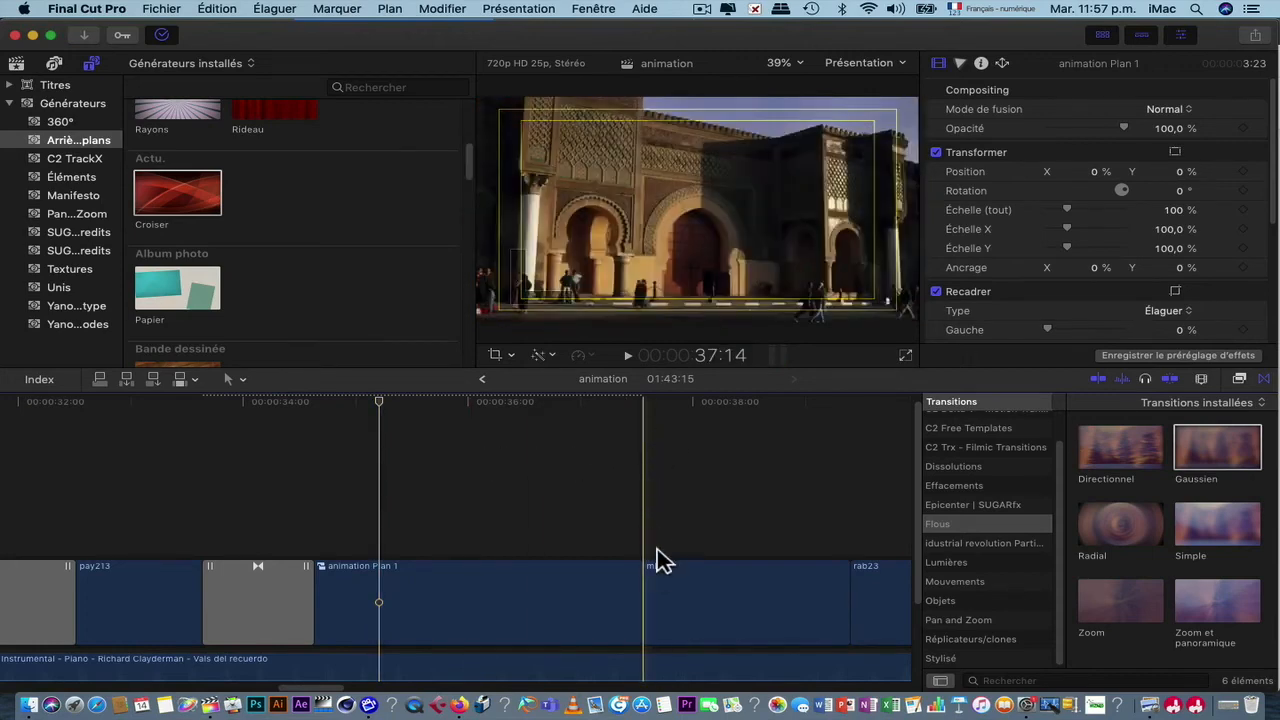
# Step: Add the Échange transition from the Mouvements group between animation Plan 1 and mk11, overlapping the clips to create it
pyautogui.click(650, 592)
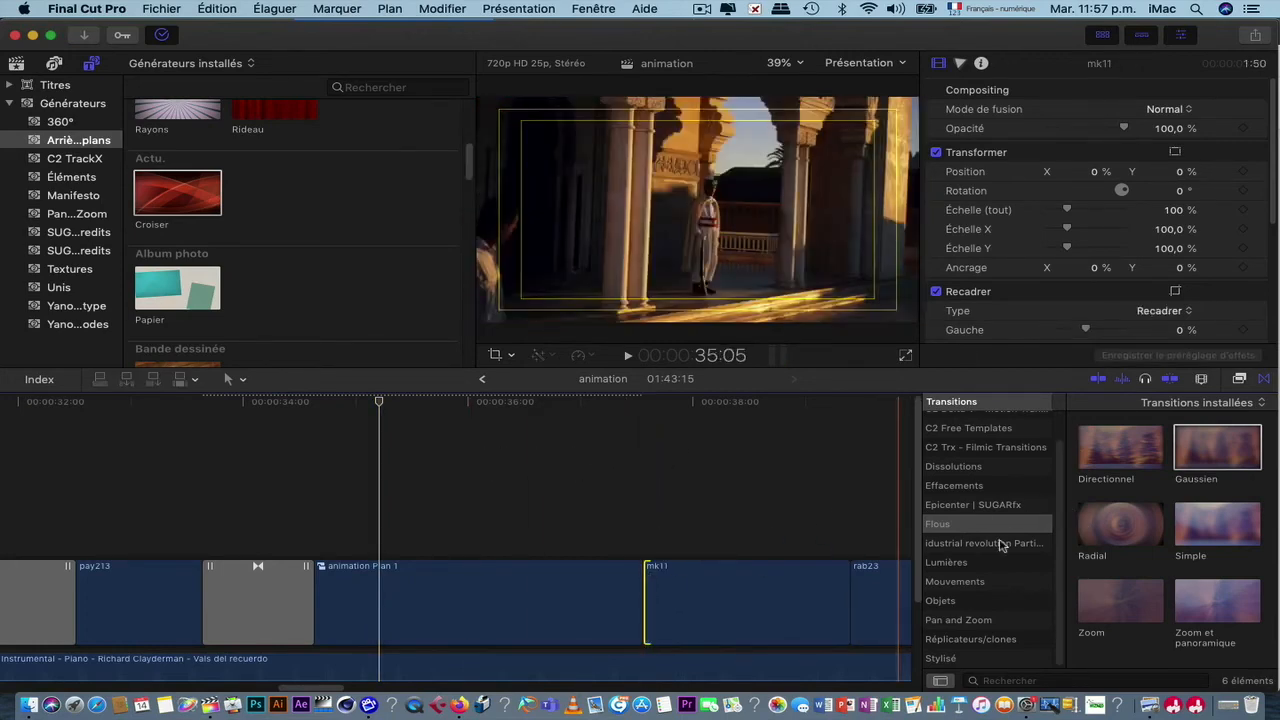
pyautogui.scroll(-2, 1006, 546)
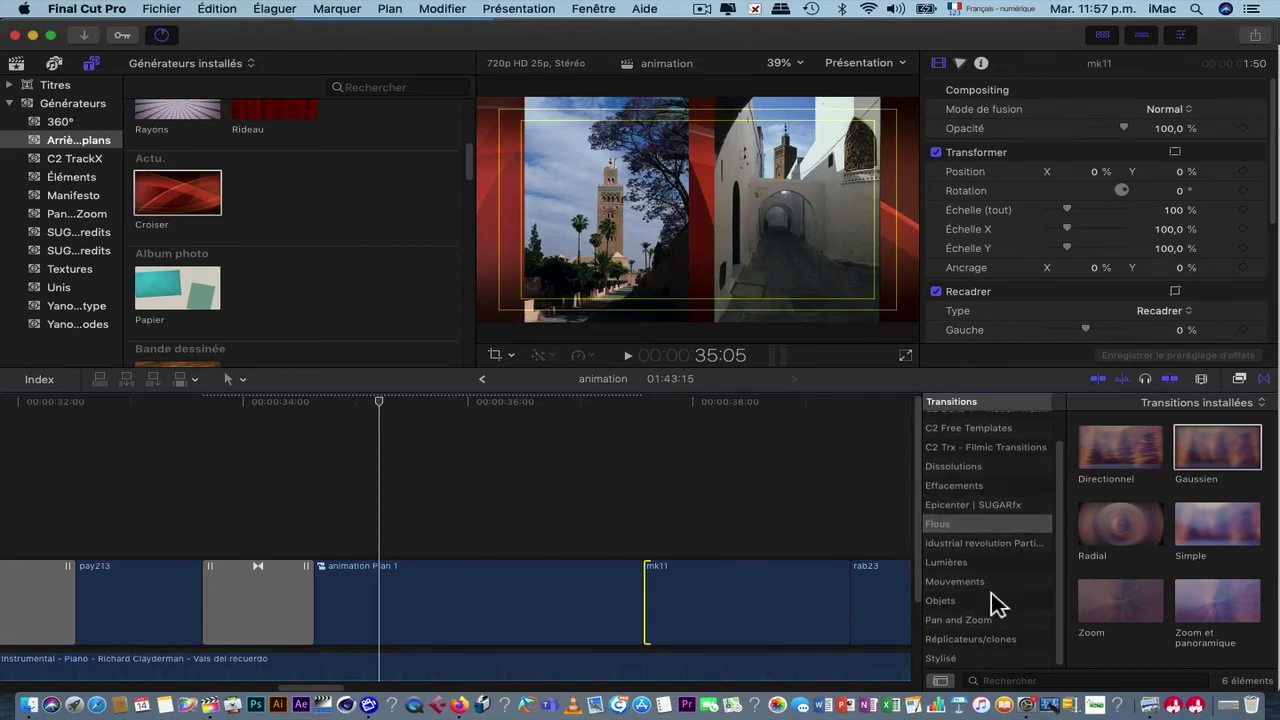
pyautogui.click(984, 658)
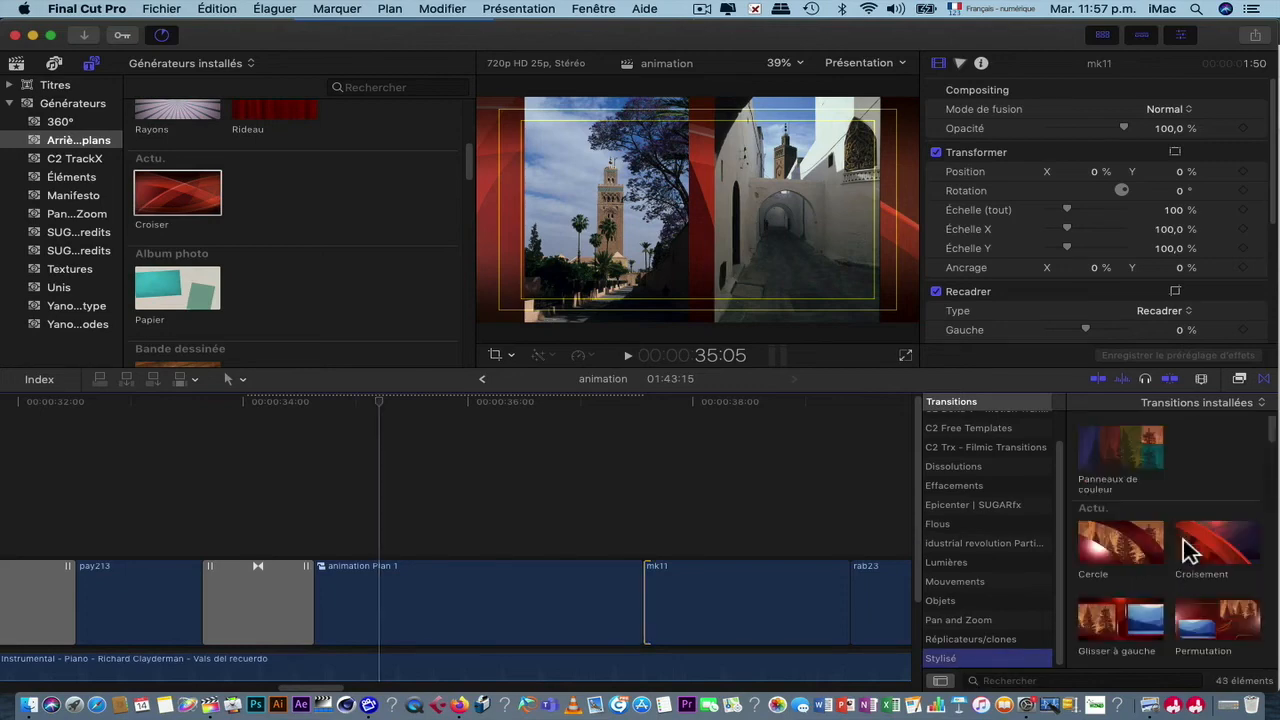
pyautogui.scroll(-10, 1190, 550)
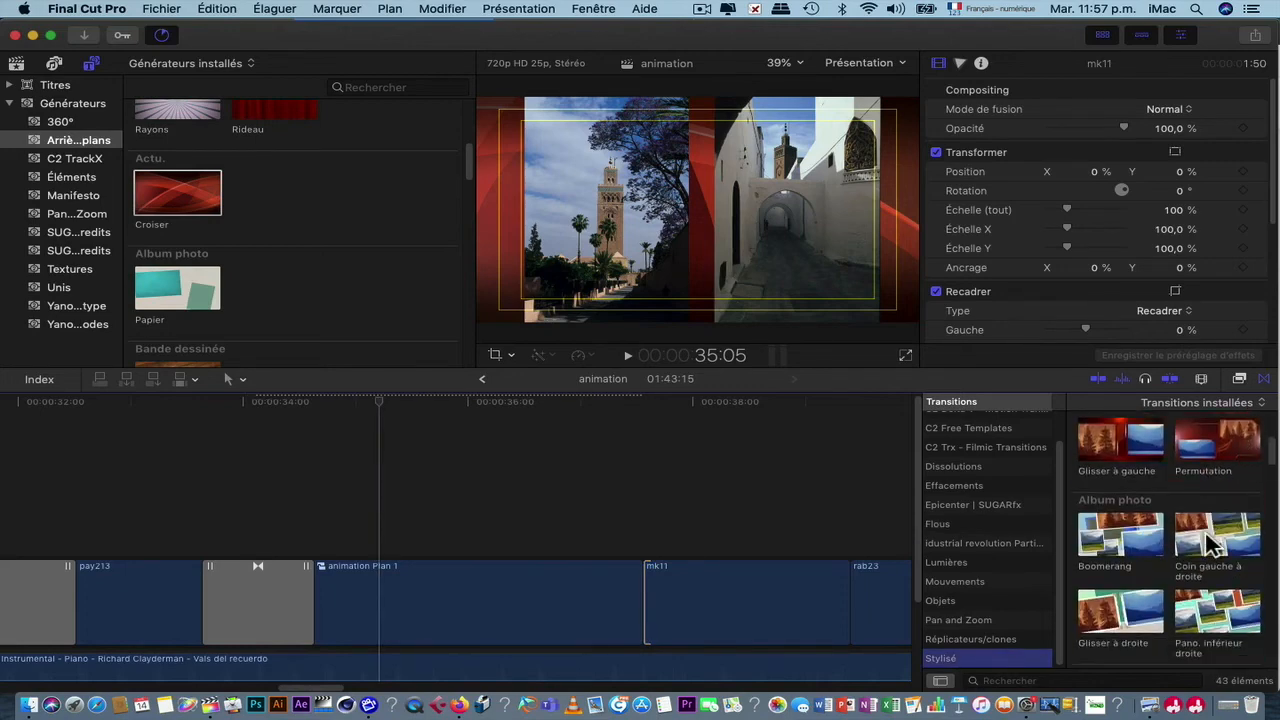
pyautogui.scroll(-5, 1210, 545)
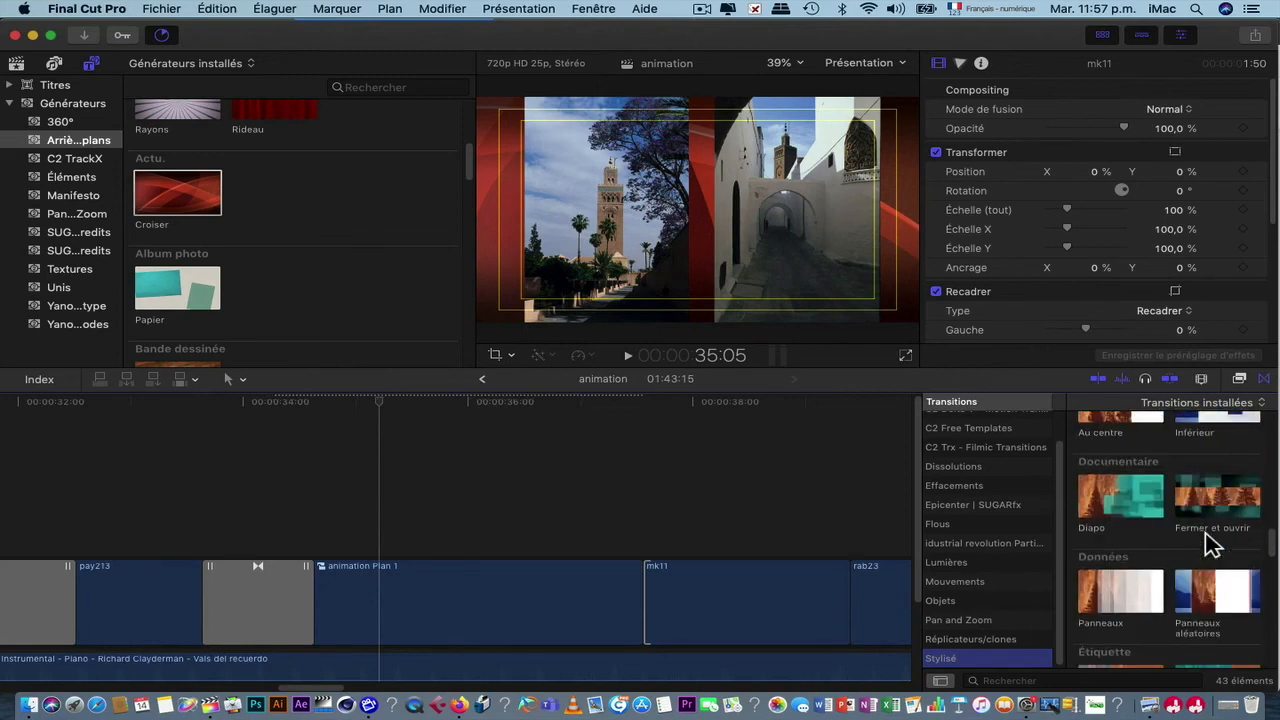
pyautogui.scroll(-5, 1208, 545)
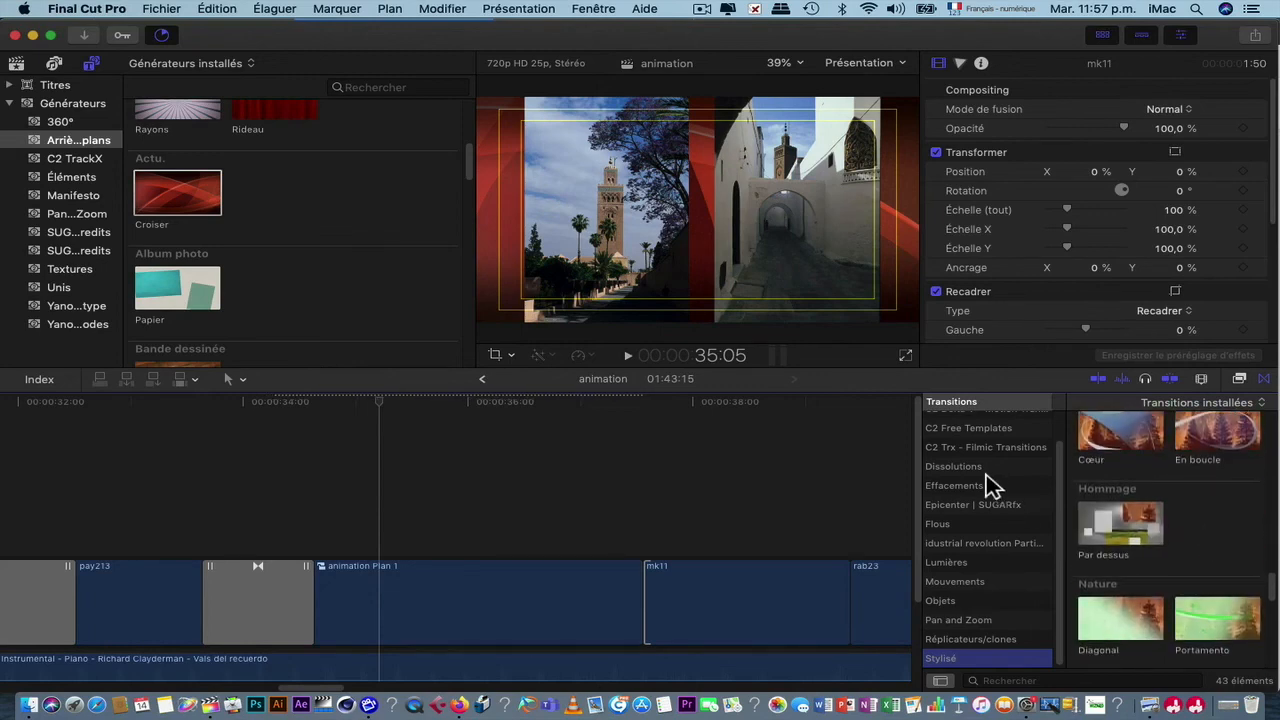
pyautogui.click(976, 584)
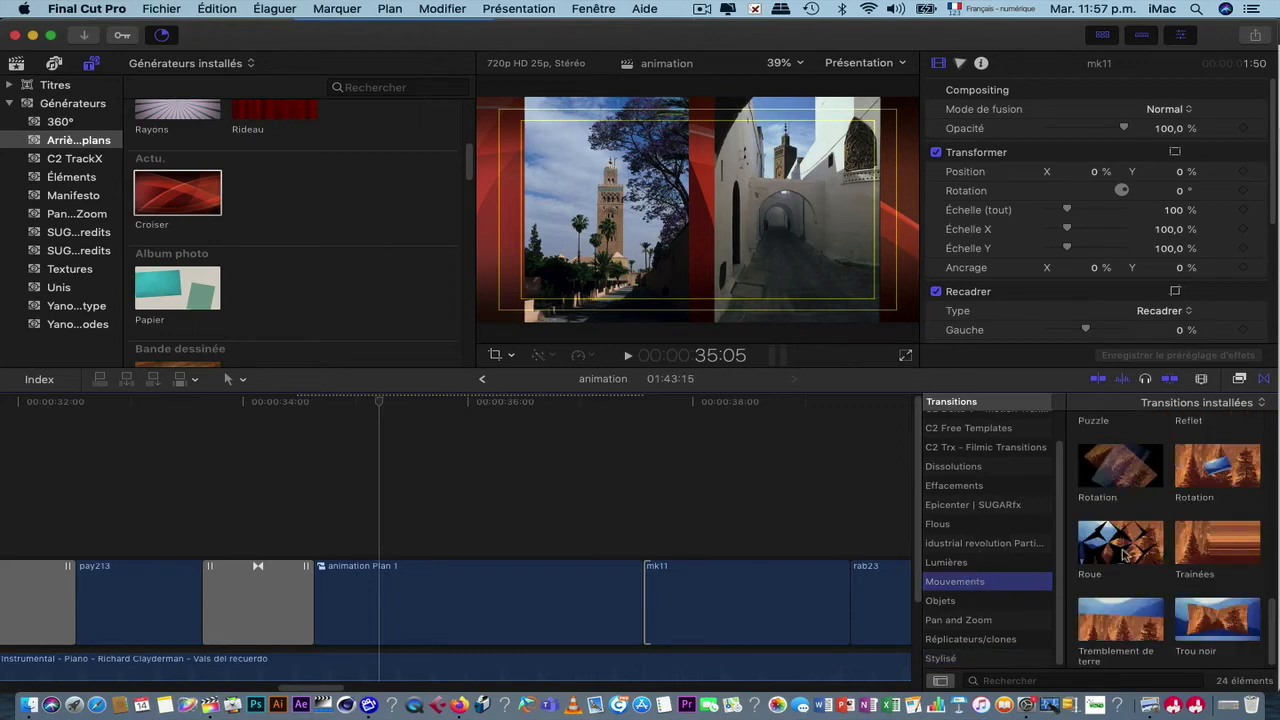
pyautogui.scroll(-1, 1133, 558)
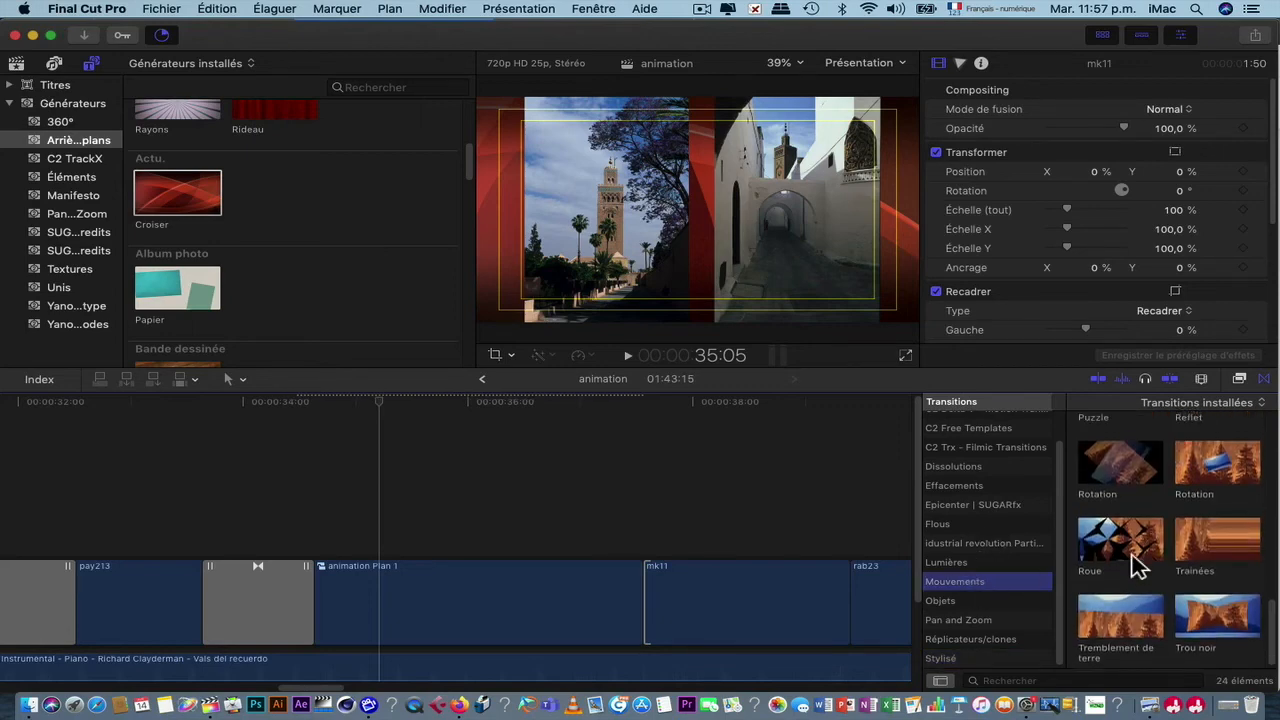
pyautogui.scroll(3, 1138, 566)
pyautogui.scroll(3, 1138, 566)
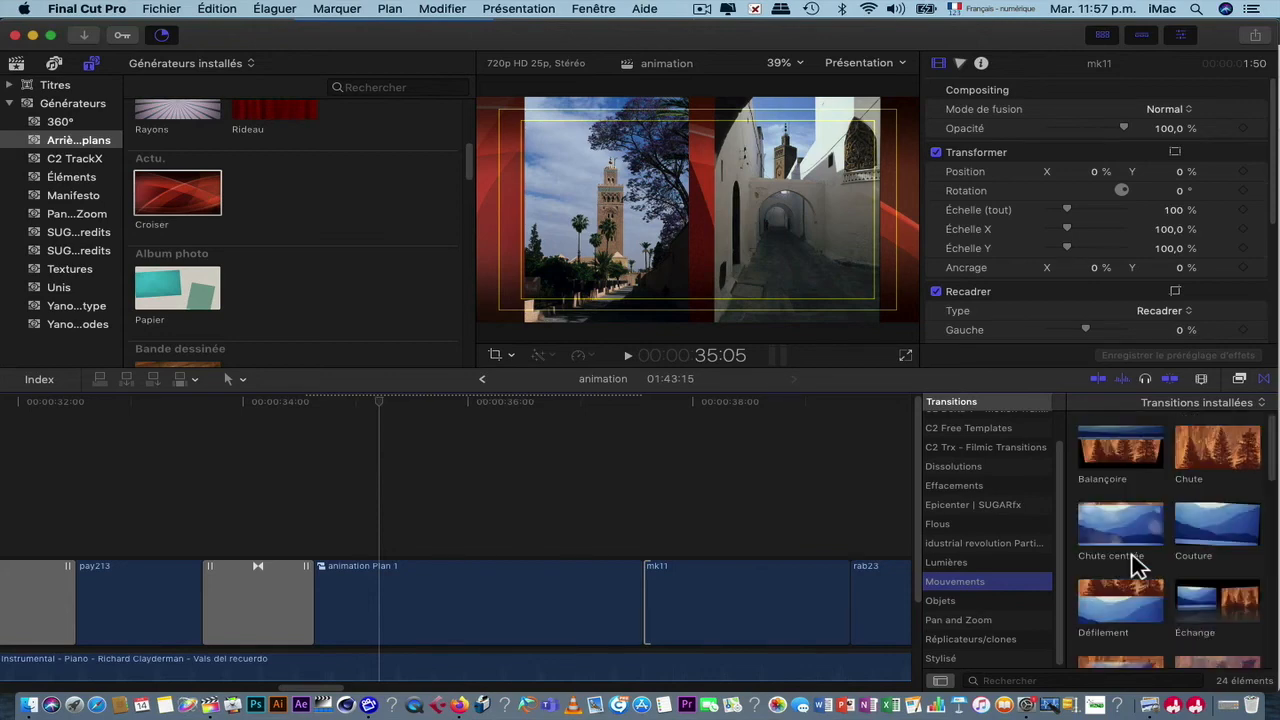
pyautogui.click(1229, 620)
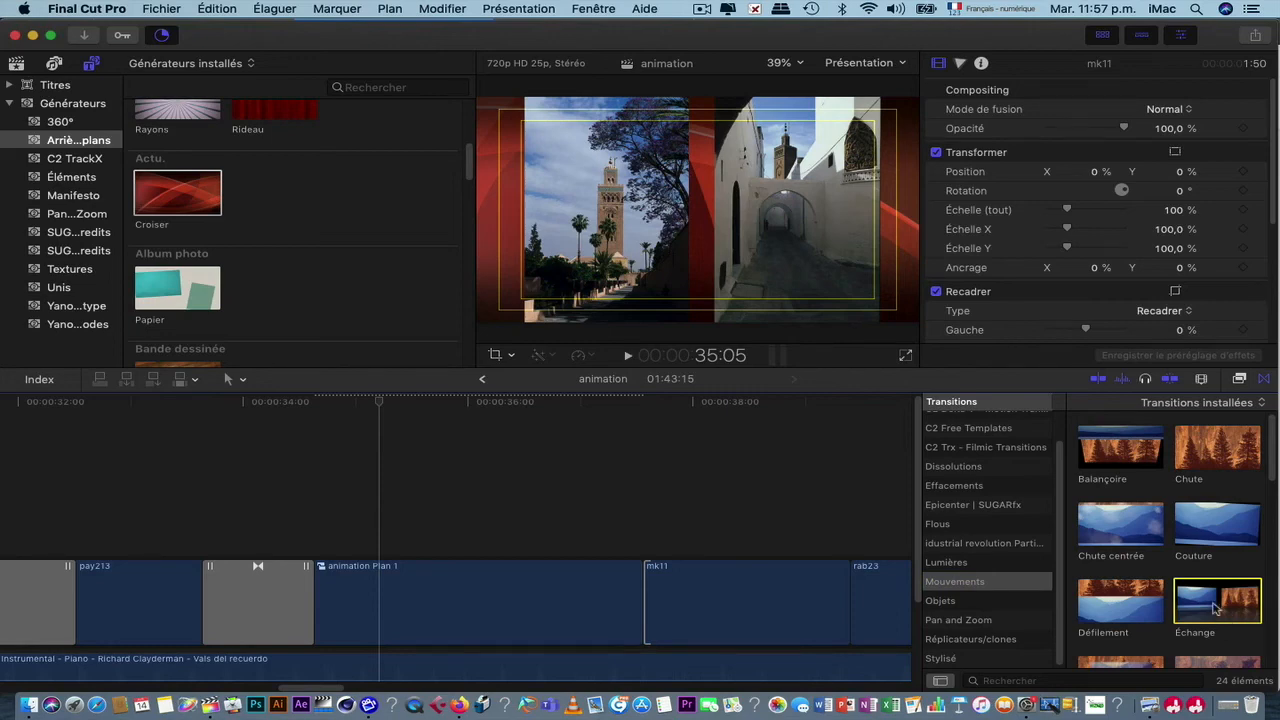
pyautogui.doubleClick(1215, 607)
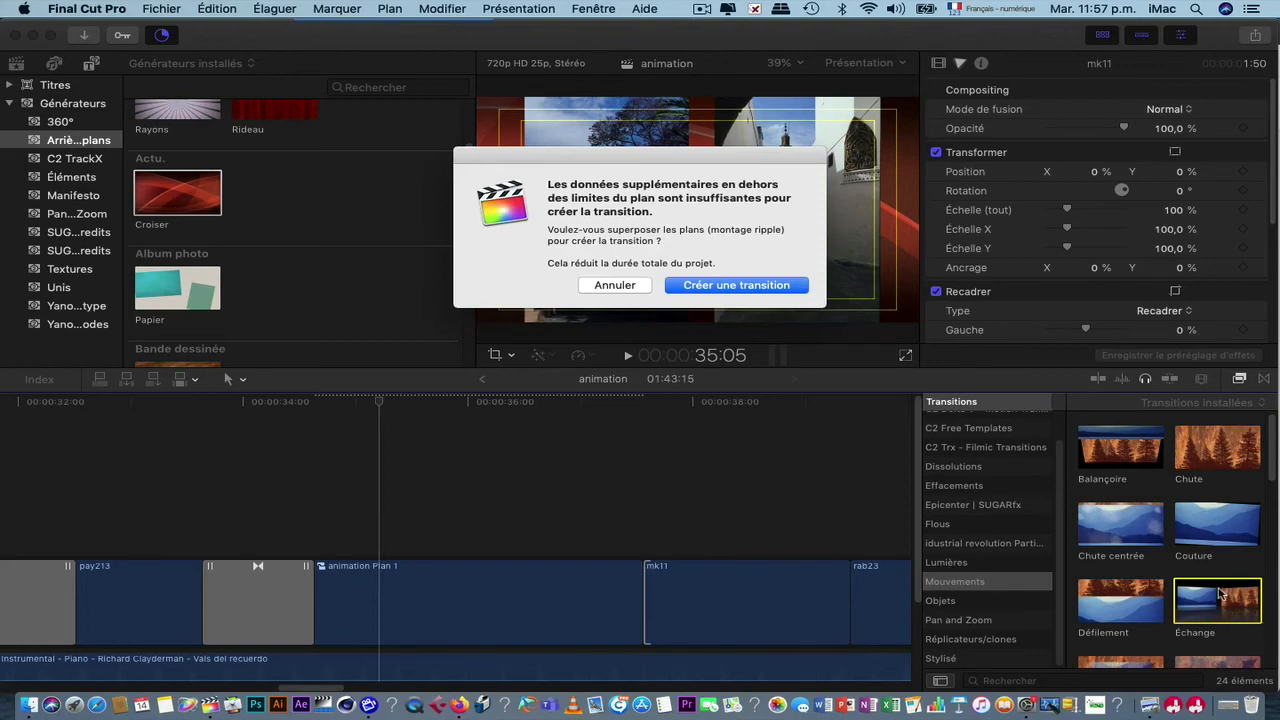
pyautogui.click(746, 287)
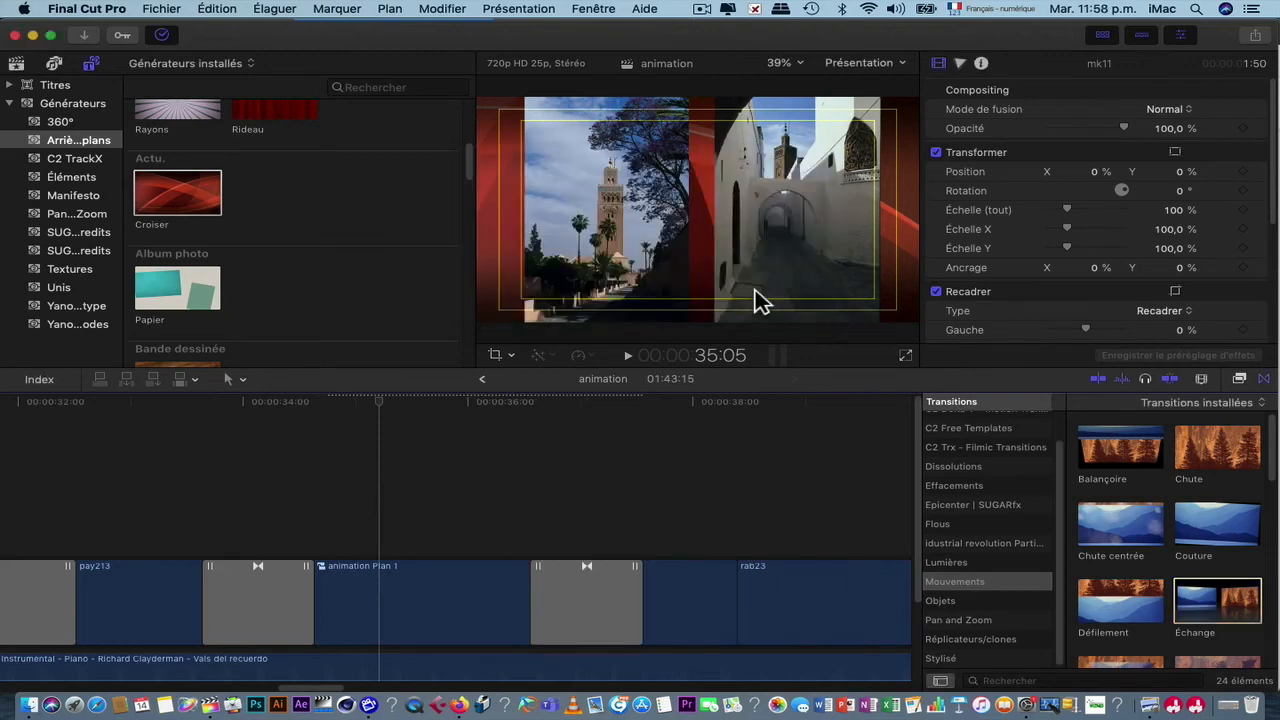
# Step: Preview the Échange transition at several points between the compound clip and mk11
pyautogui.click(588, 424)
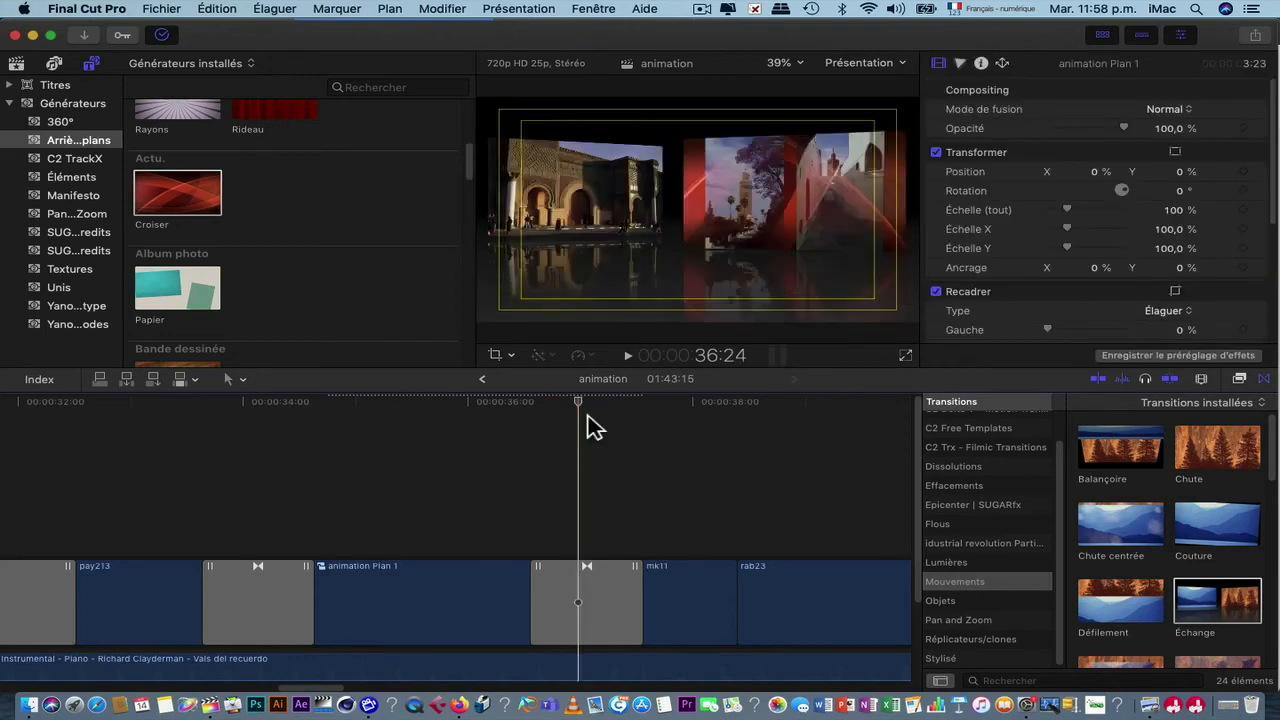
pyautogui.click(615, 424)
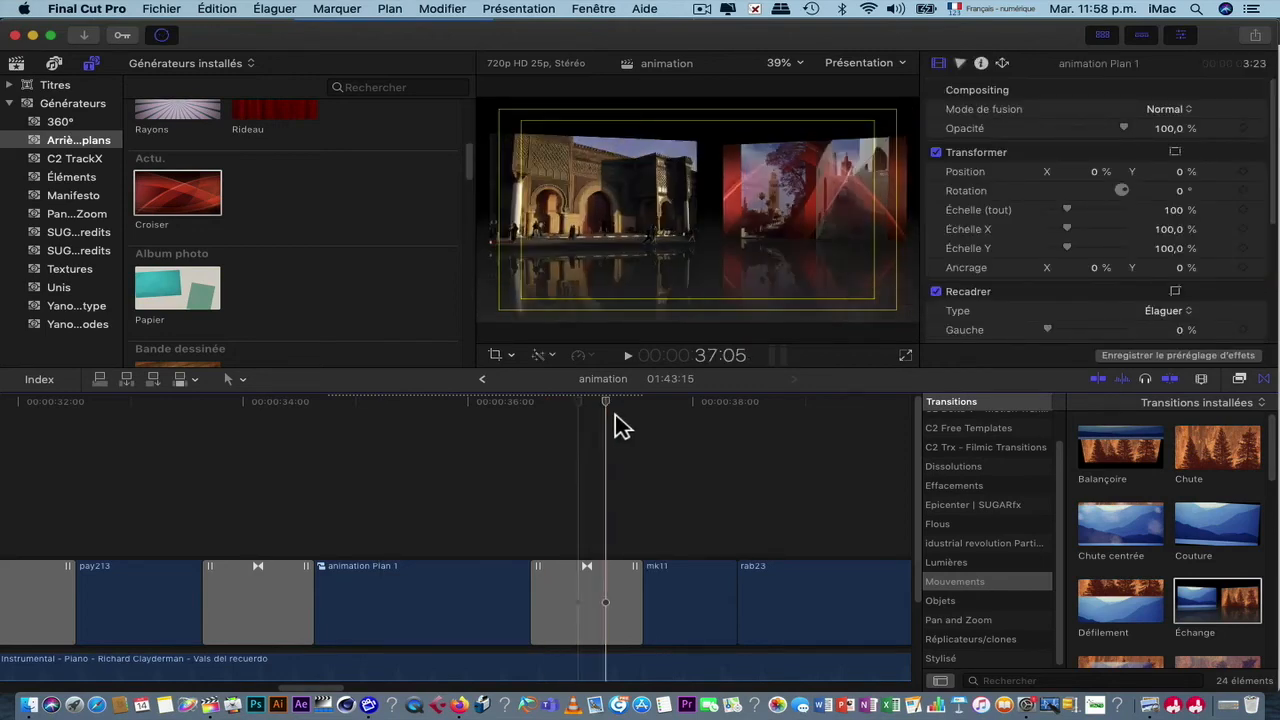
pyautogui.click(667, 415)
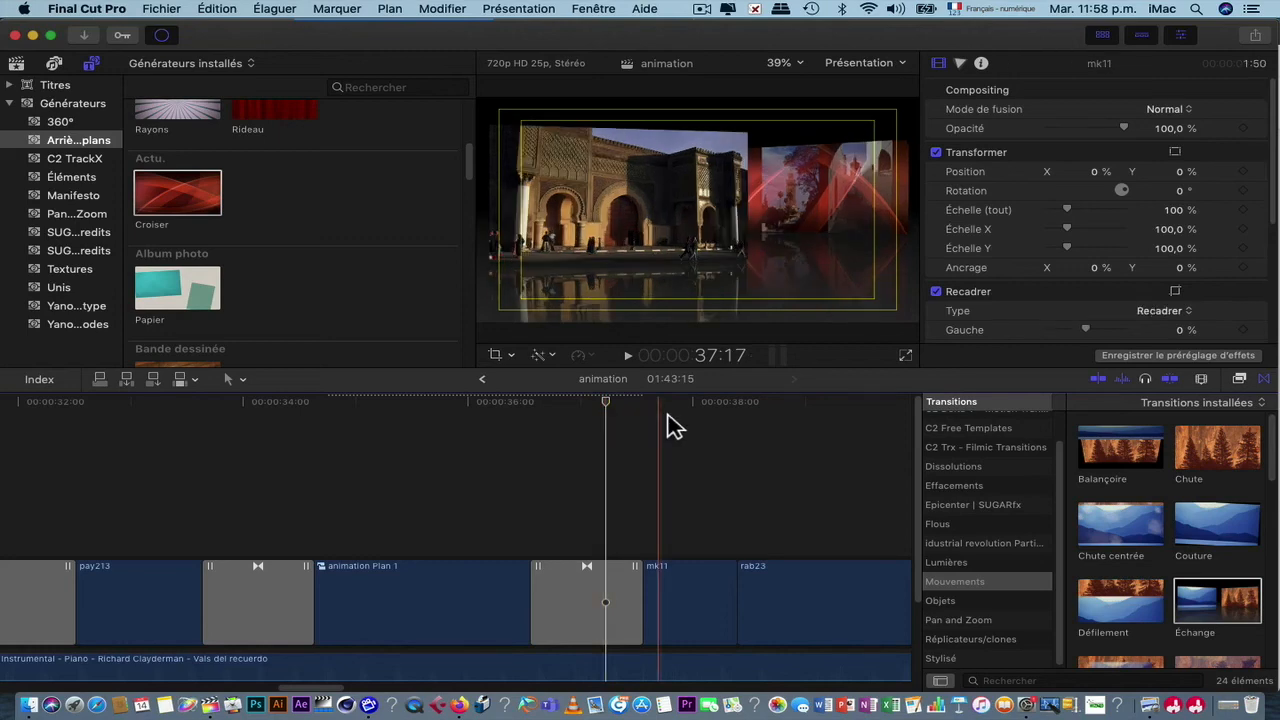
# Step: Add the Flux transition from the Dissolutions group at the cut between mk11 and rab23
pyautogui.press('Down')
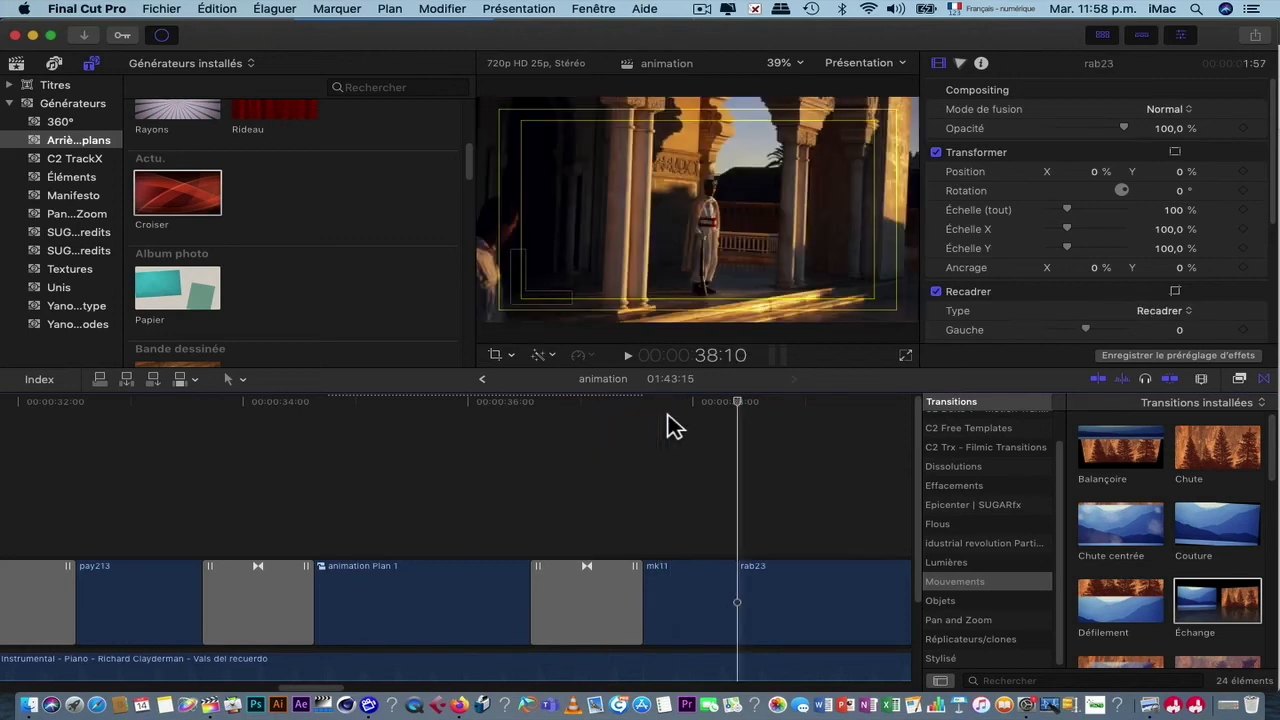
pyautogui.hscroll(5, 666, 426)
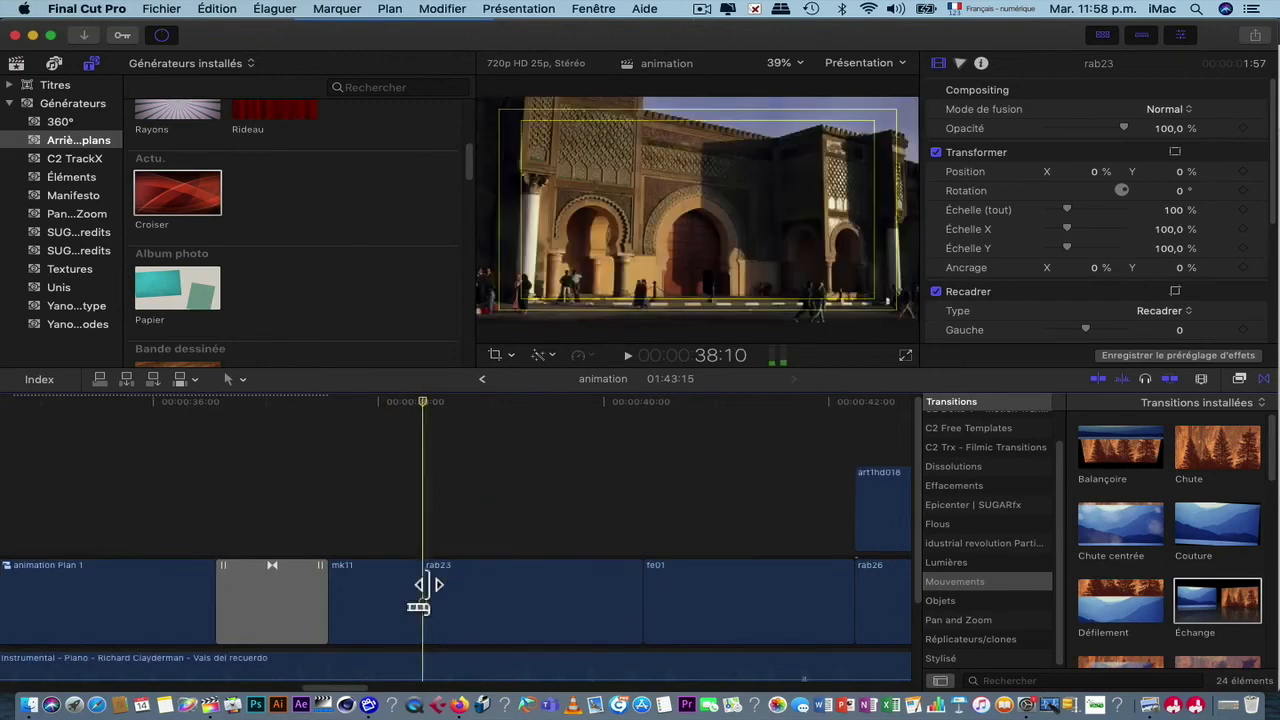
pyautogui.click(423, 590)
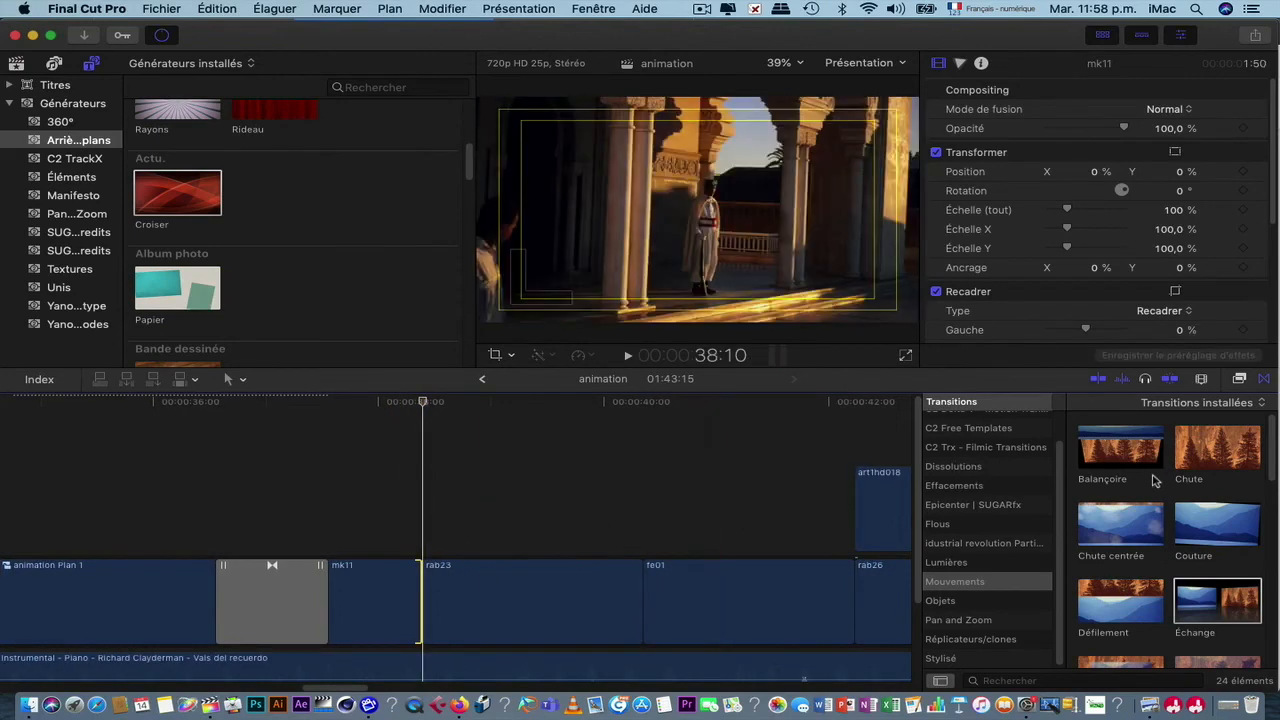
pyautogui.click(1011, 474)
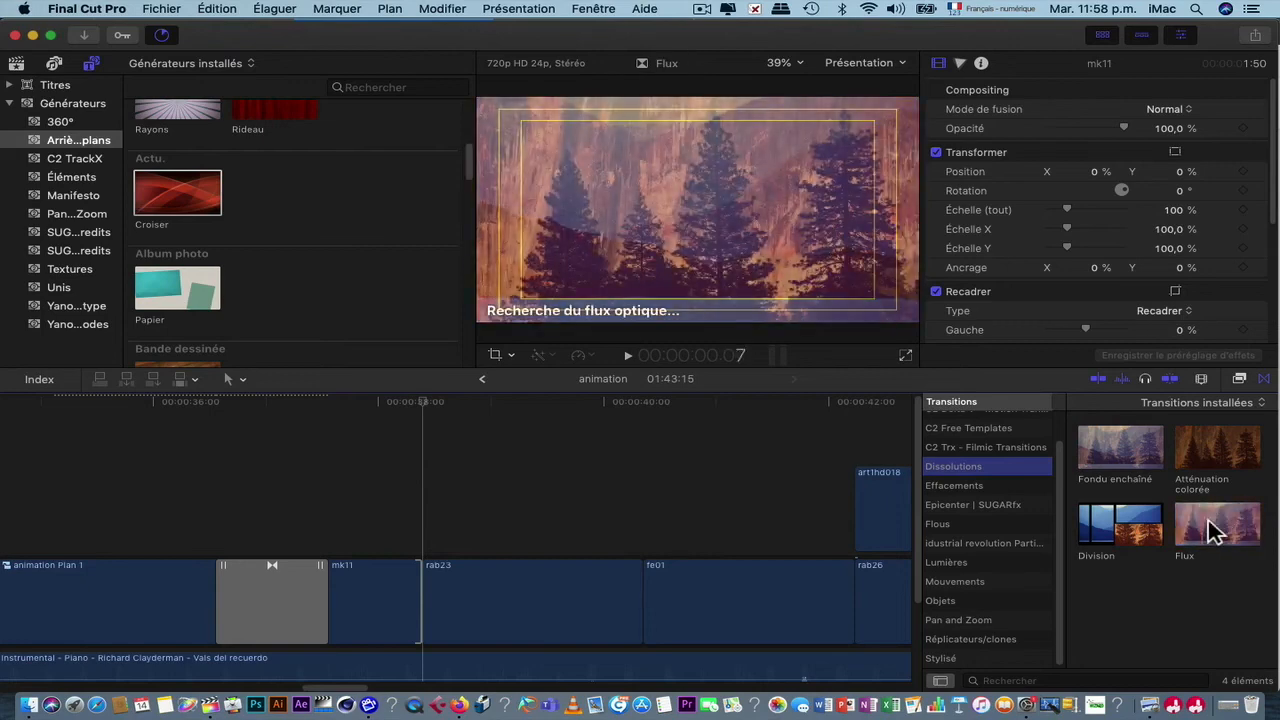
pyautogui.click(1218, 530)
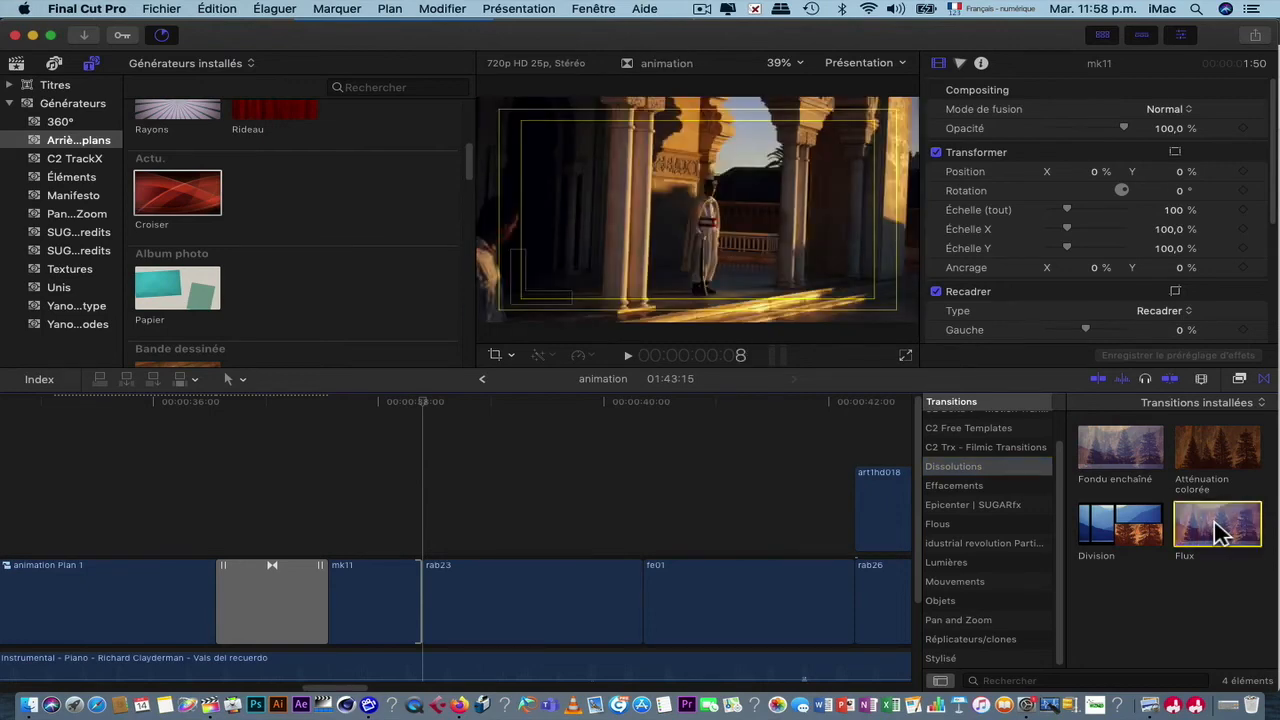
pyautogui.doubleClick(1214, 521)
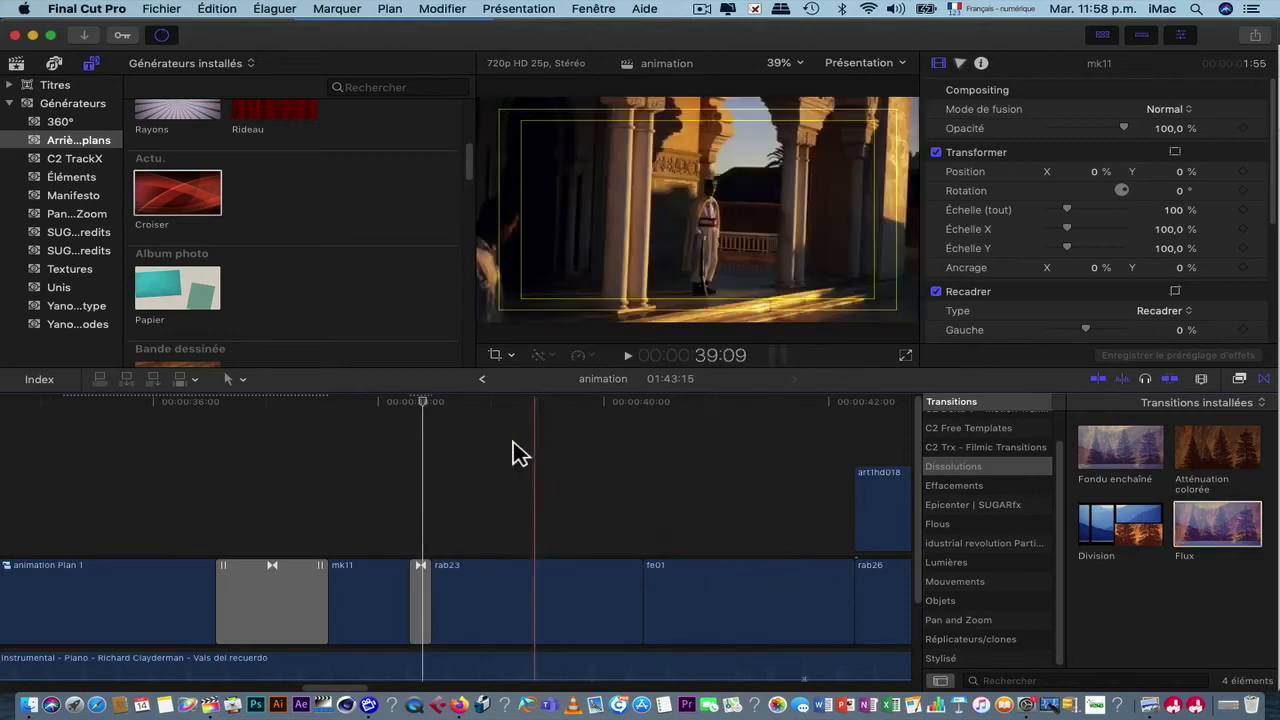
# Step: Lengthen the Flux transition between mk11 and rab23 to 17 frames and play it back
pyautogui.press('space')
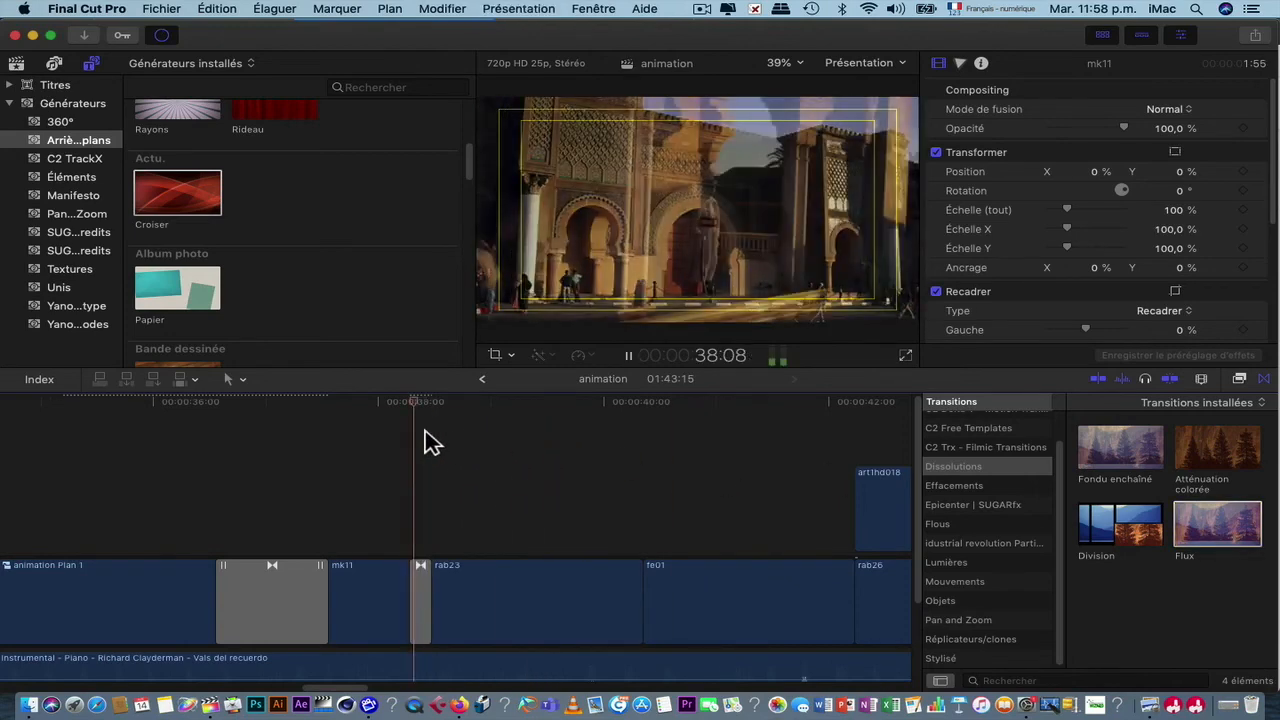
pyautogui.click(428, 590)
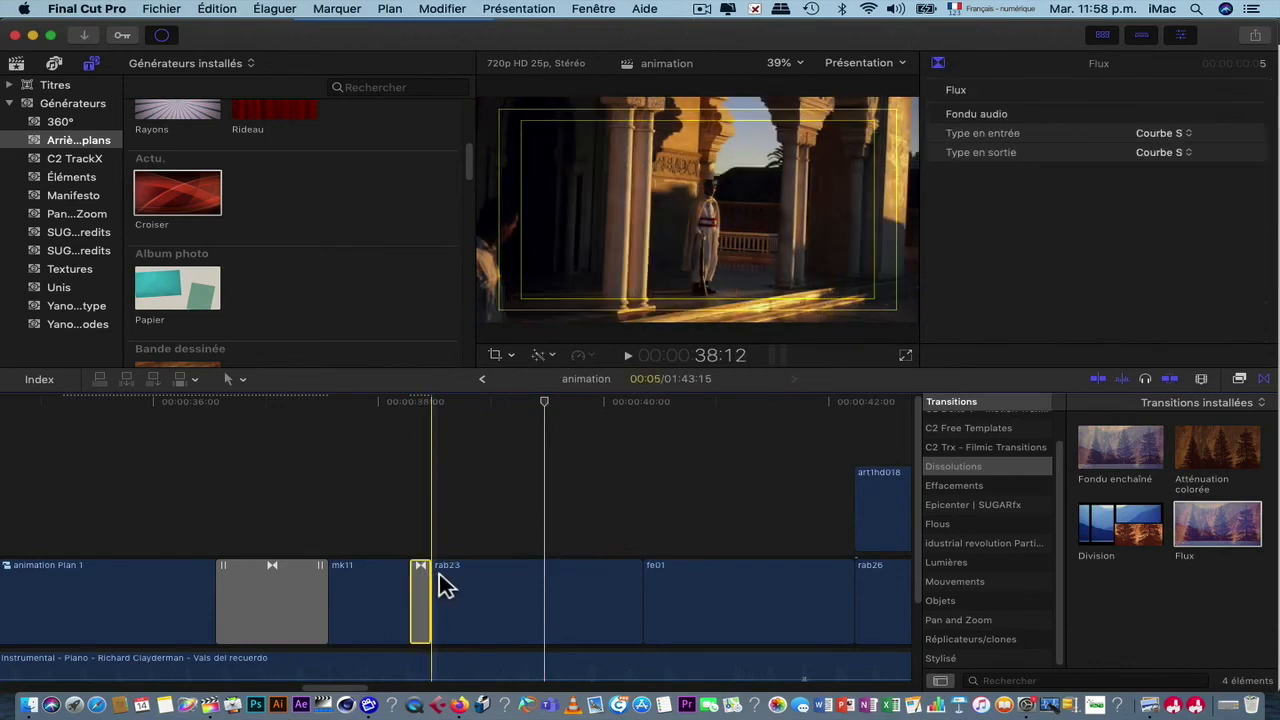
pyautogui.moveTo(444, 582); pyautogui.dragTo(472, 583)
pyautogui.press('space')
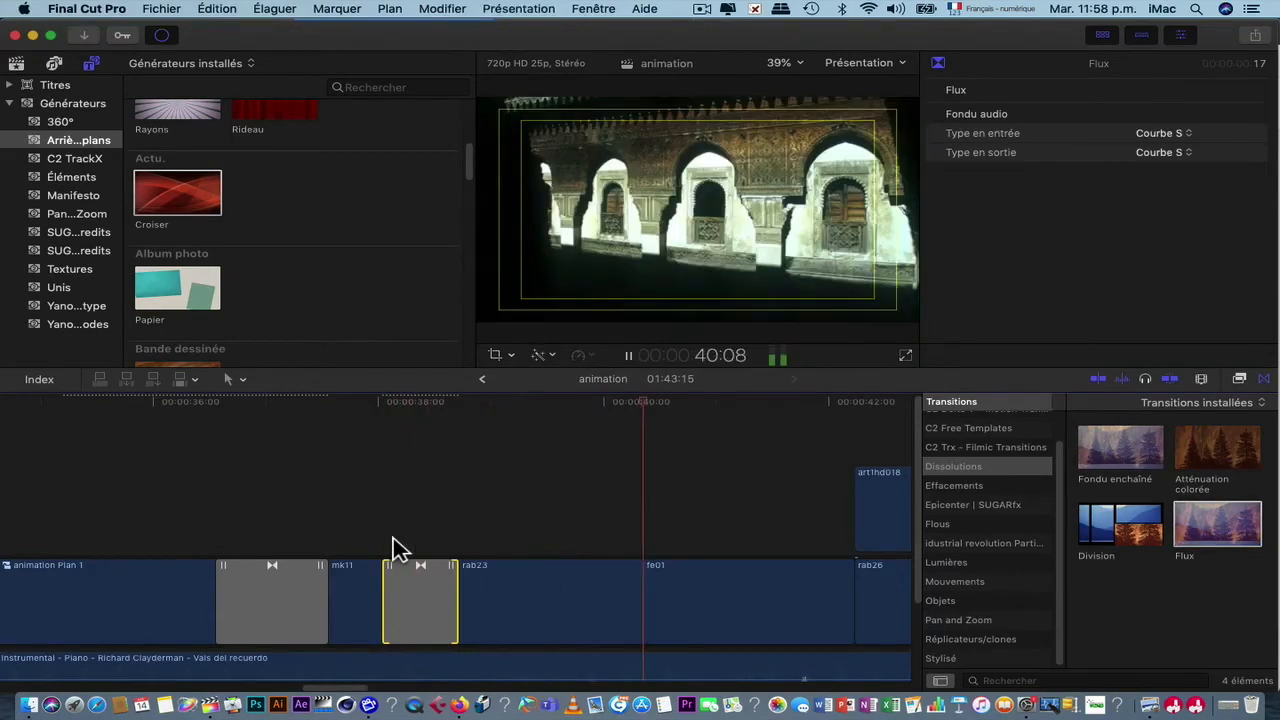
pyautogui.press('space')
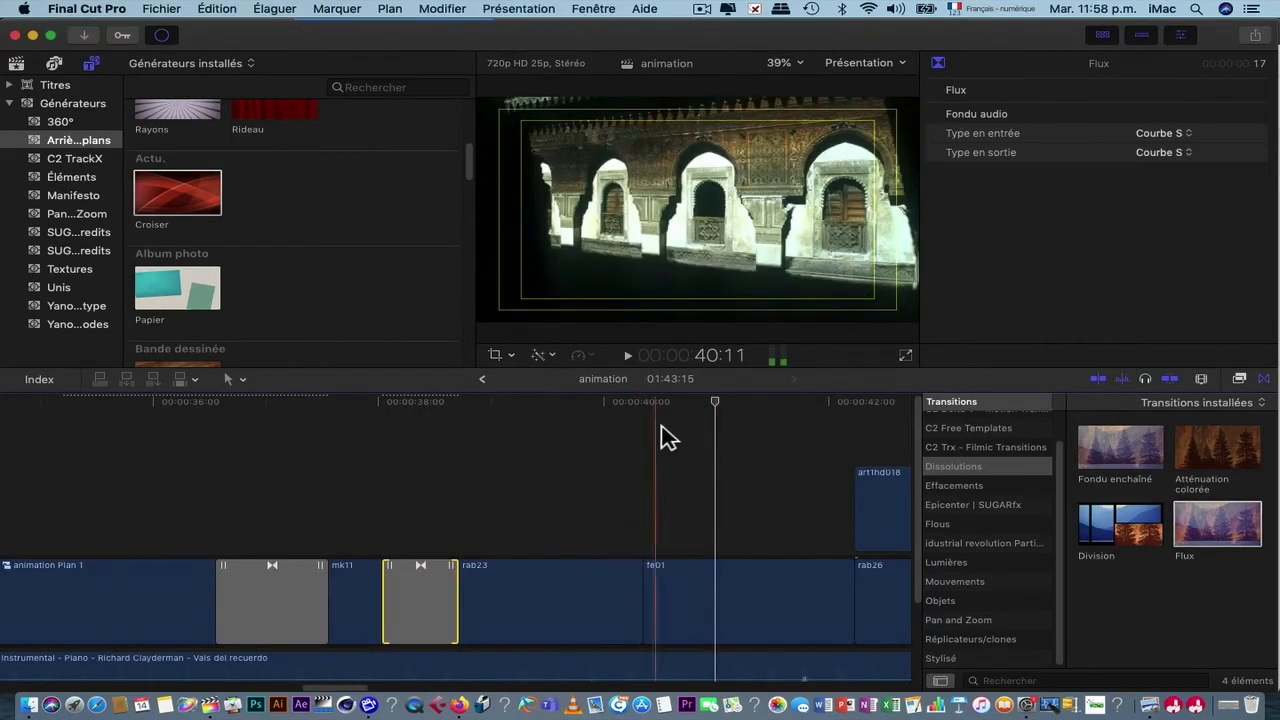
# Step: Apply a Ken Burns move to fe01 with a slightly enlarged Fin frame, and play the clip back
pyautogui.click(657, 437)
pyautogui.click(689, 612)
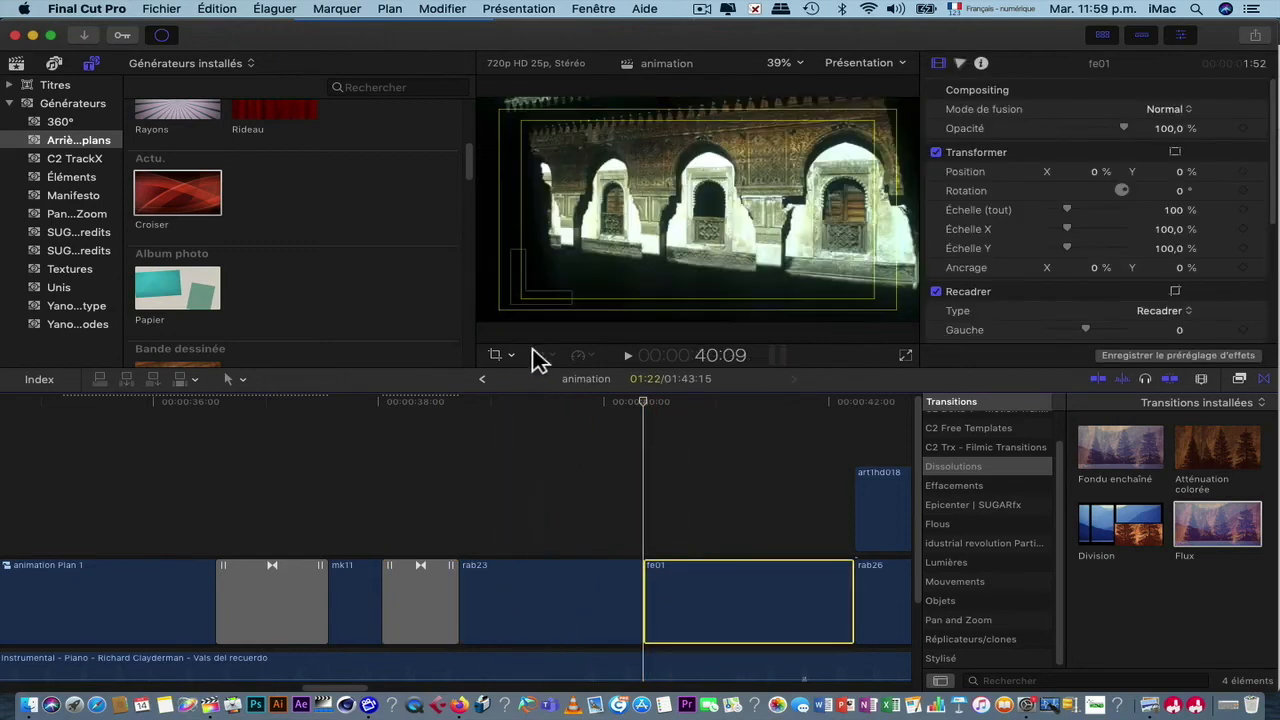
pyautogui.click(497, 356)
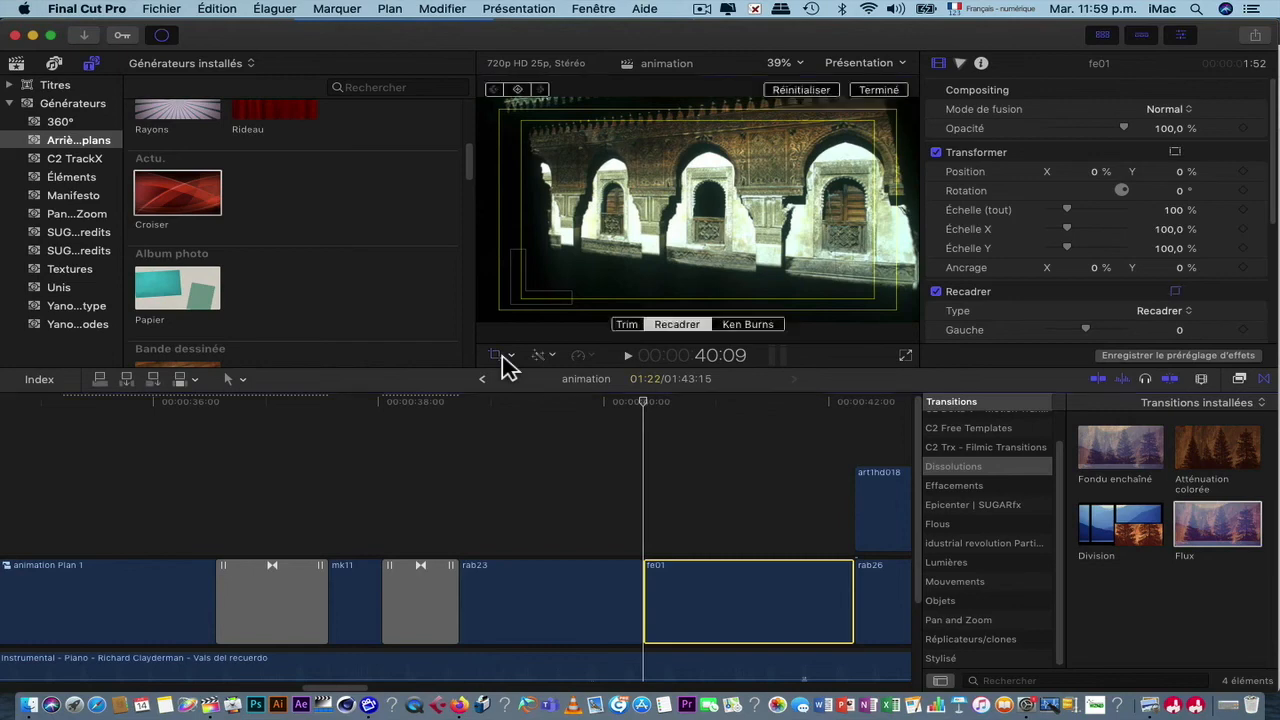
pyautogui.click(752, 327)
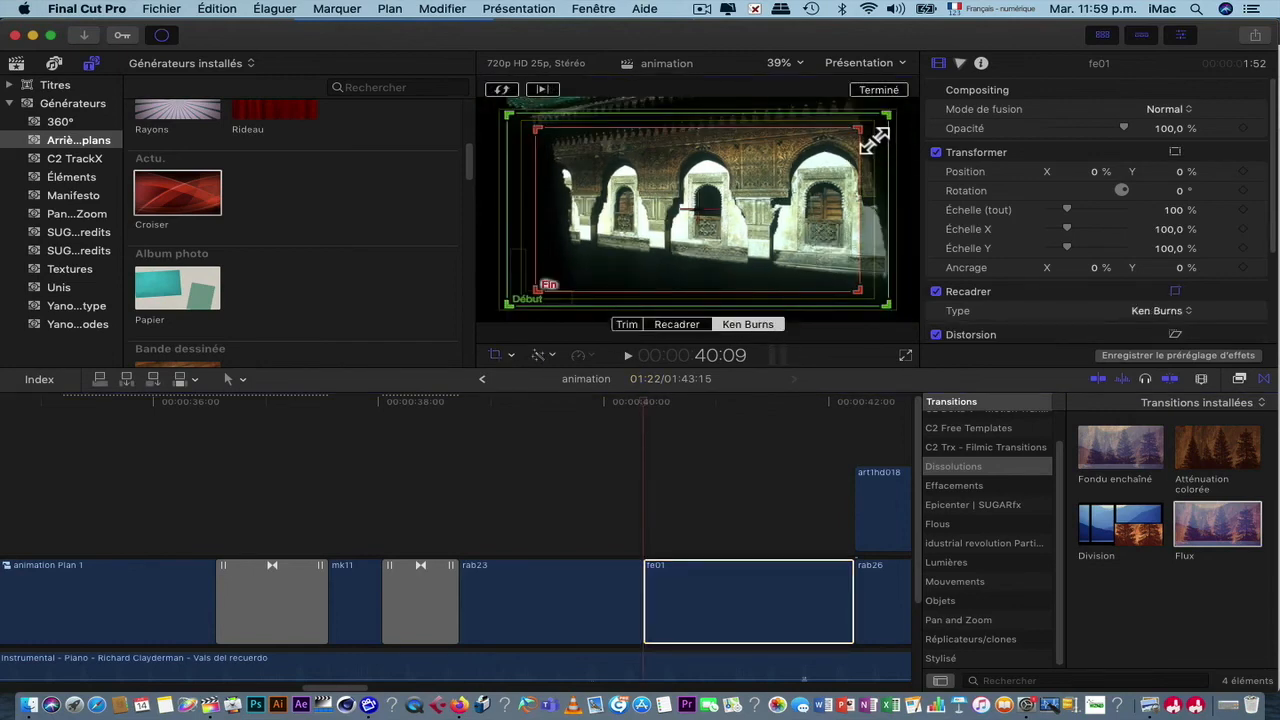
pyautogui.moveTo(876, 140); pyautogui.dragTo(894, 130)
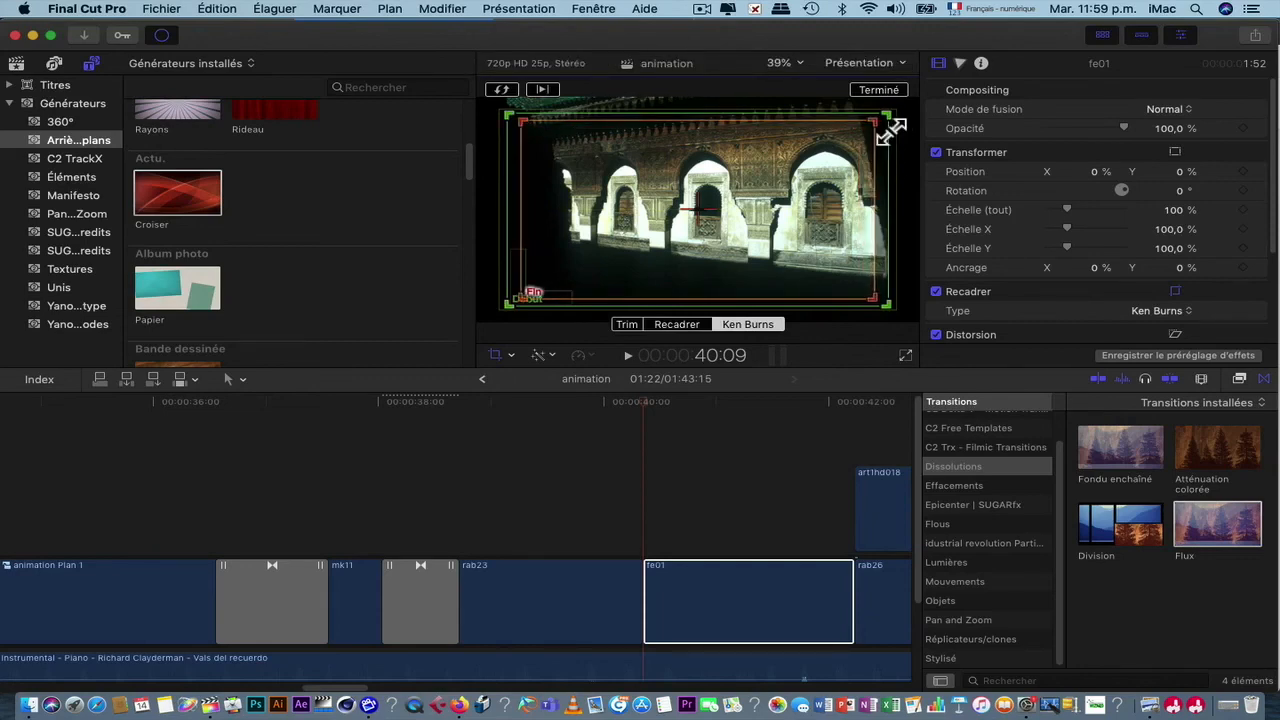
pyautogui.click(893, 90)
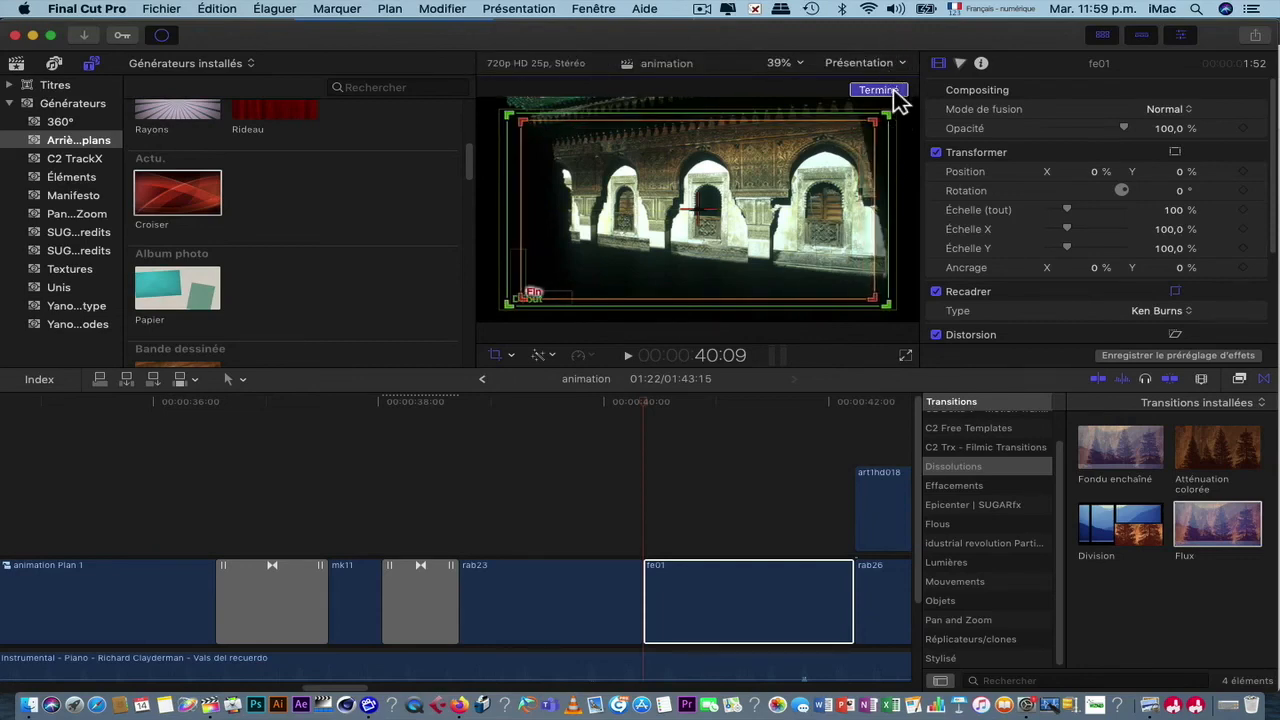
pyautogui.press('space')
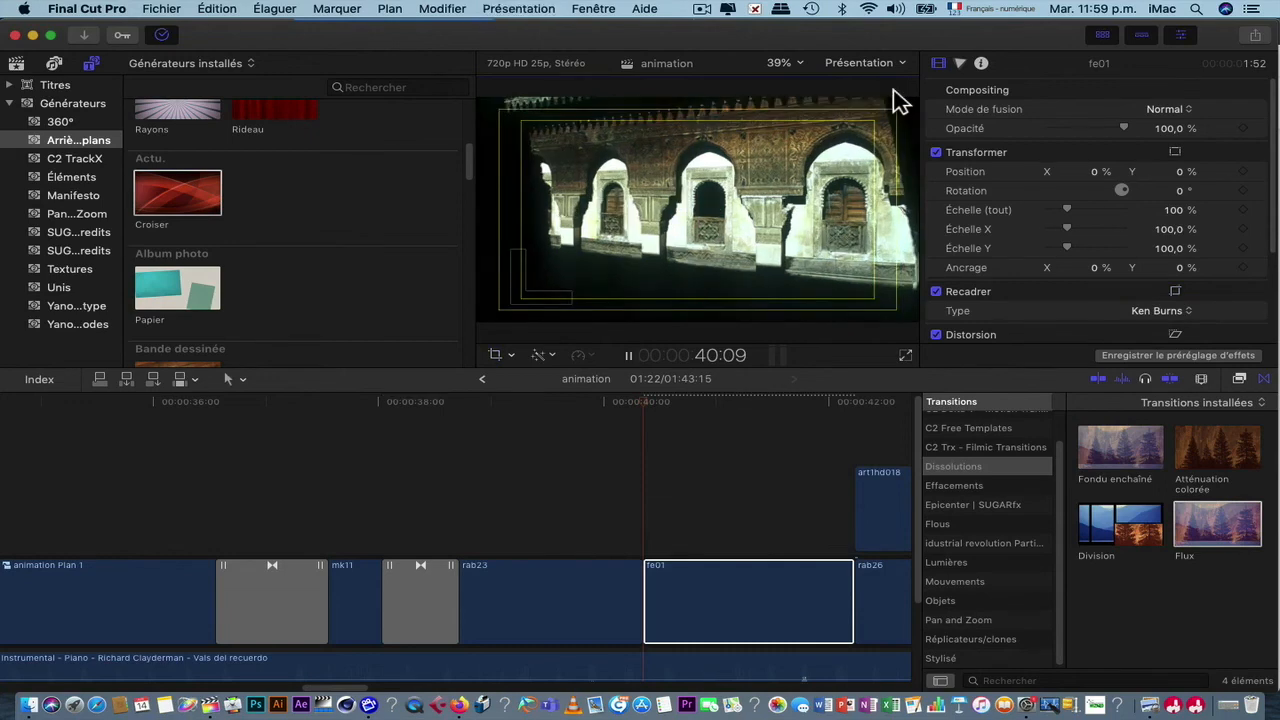
pyautogui.press('space')
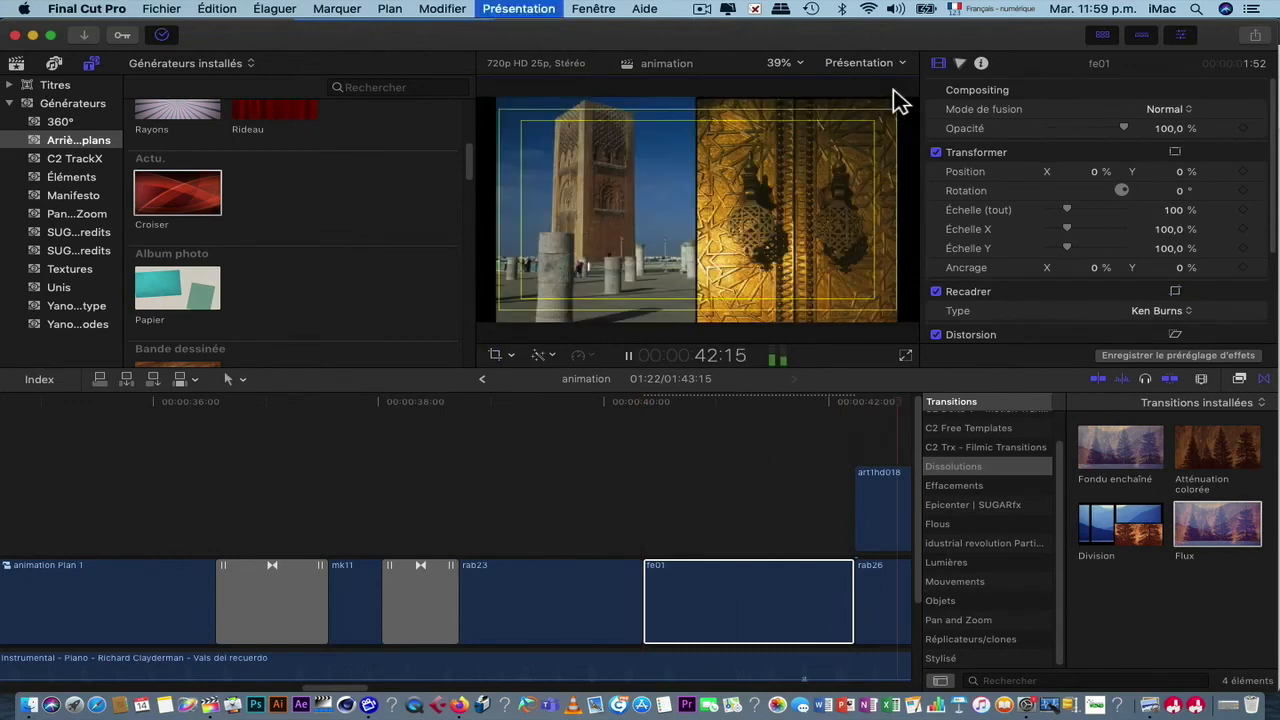
# Step: Combine art1hd018 and the rab26 clip beneath it into a compound clip named animation Plan 2 in the annimation event
pyautogui.hscroll(8, 763, 491)
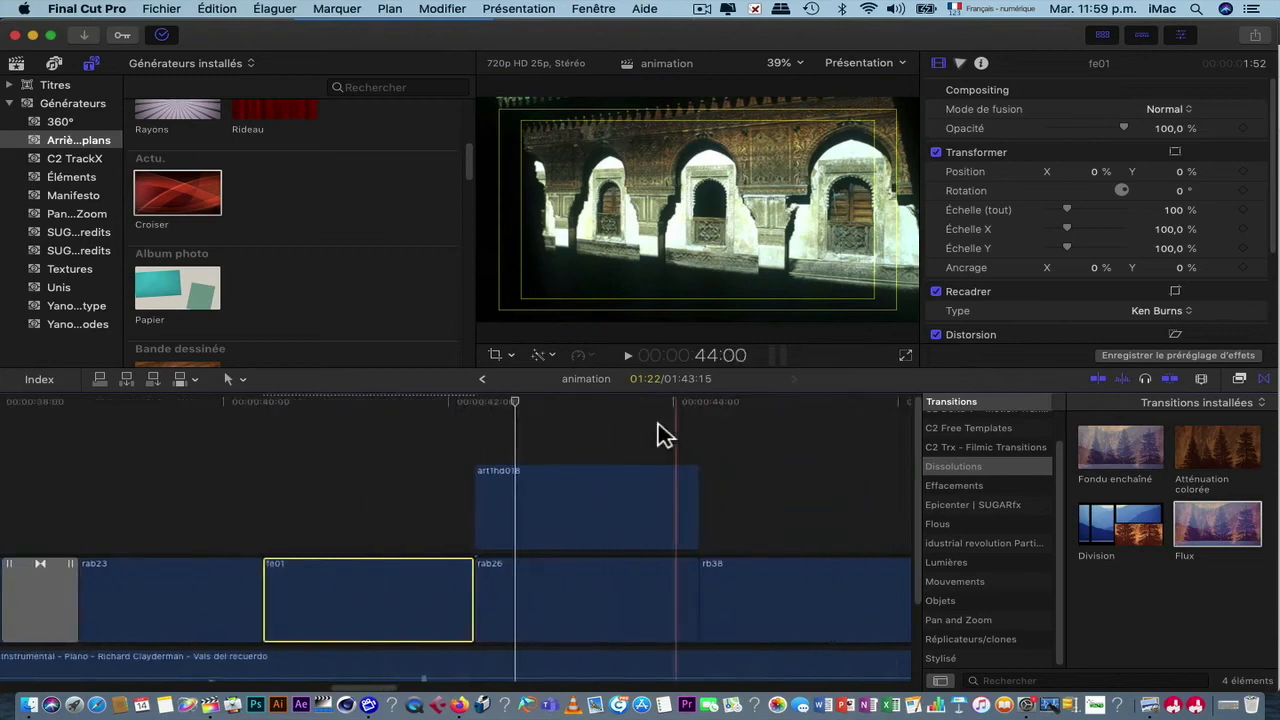
pyautogui.click(548, 419)
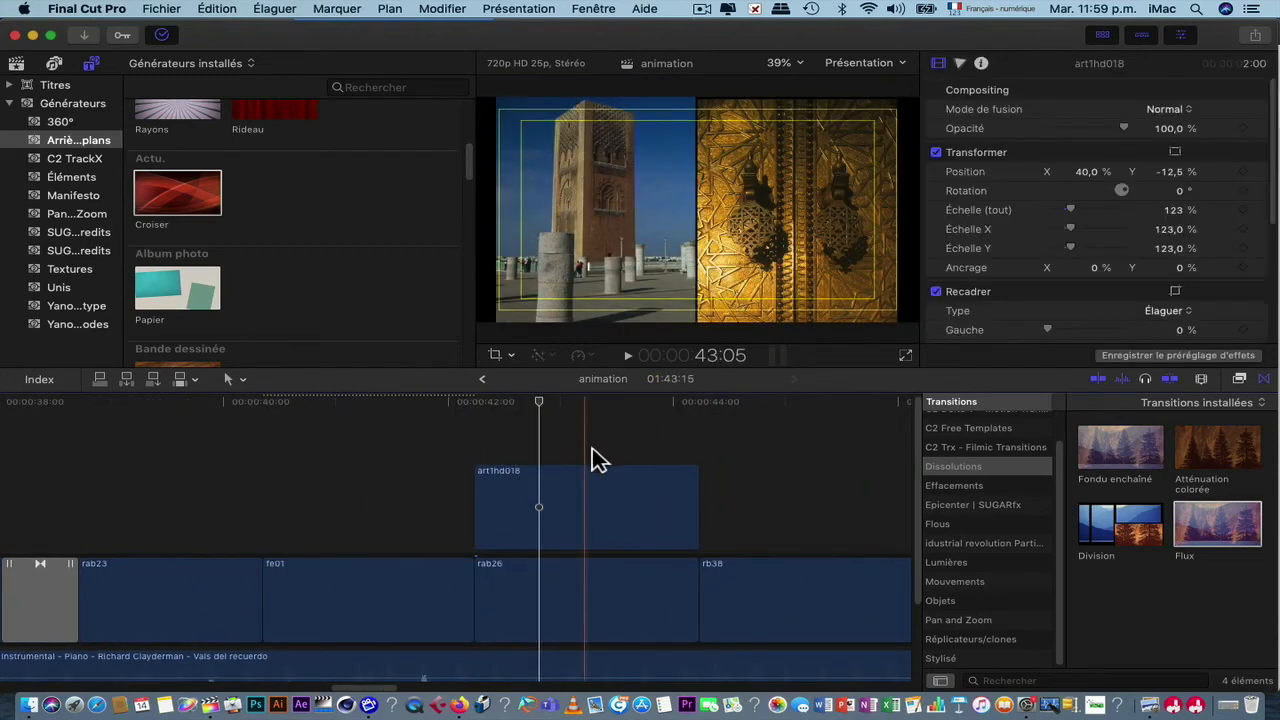
pyautogui.moveTo(591, 457); pyautogui.dragTo(580, 612)
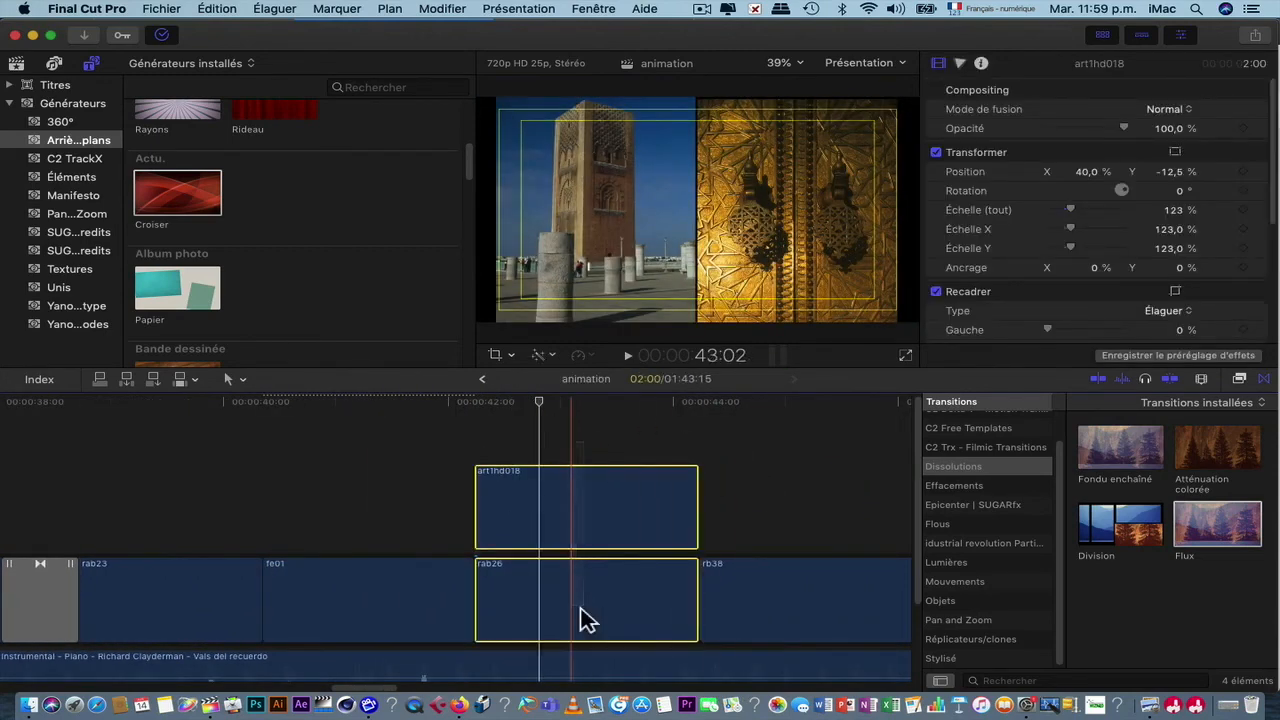
pyautogui.hotkey('alt', 'g')
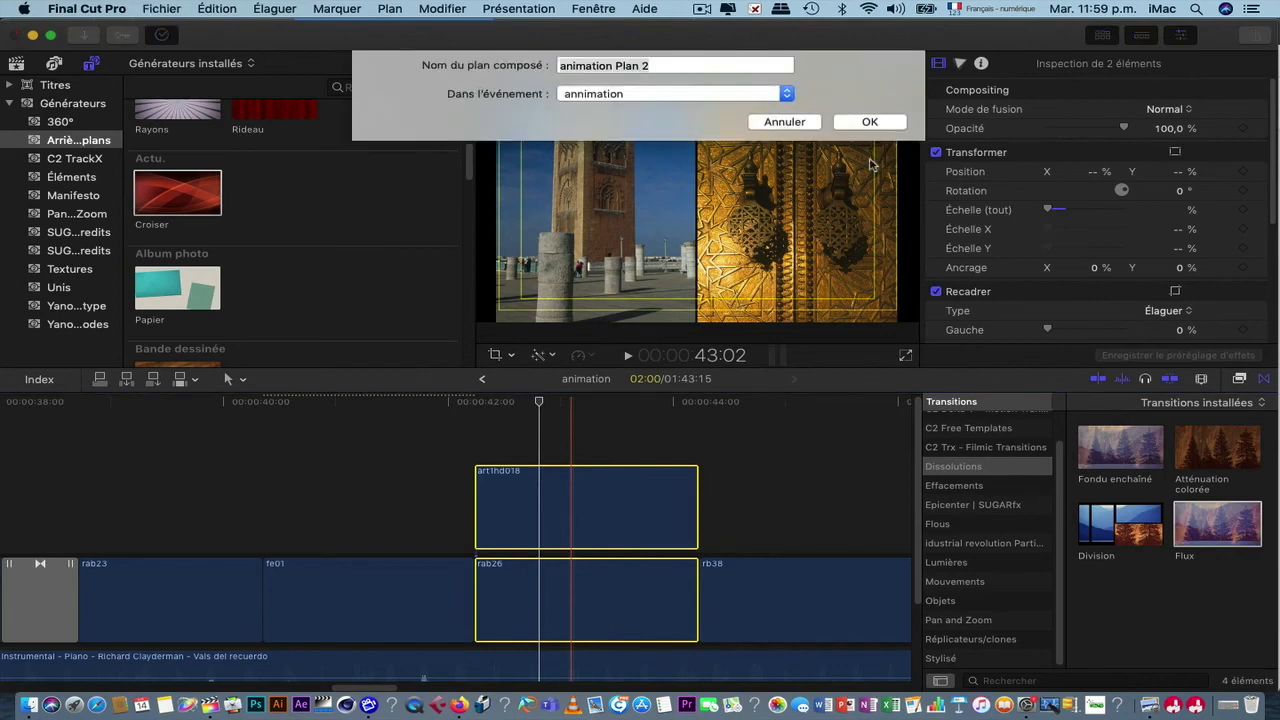
pyautogui.click(872, 122)
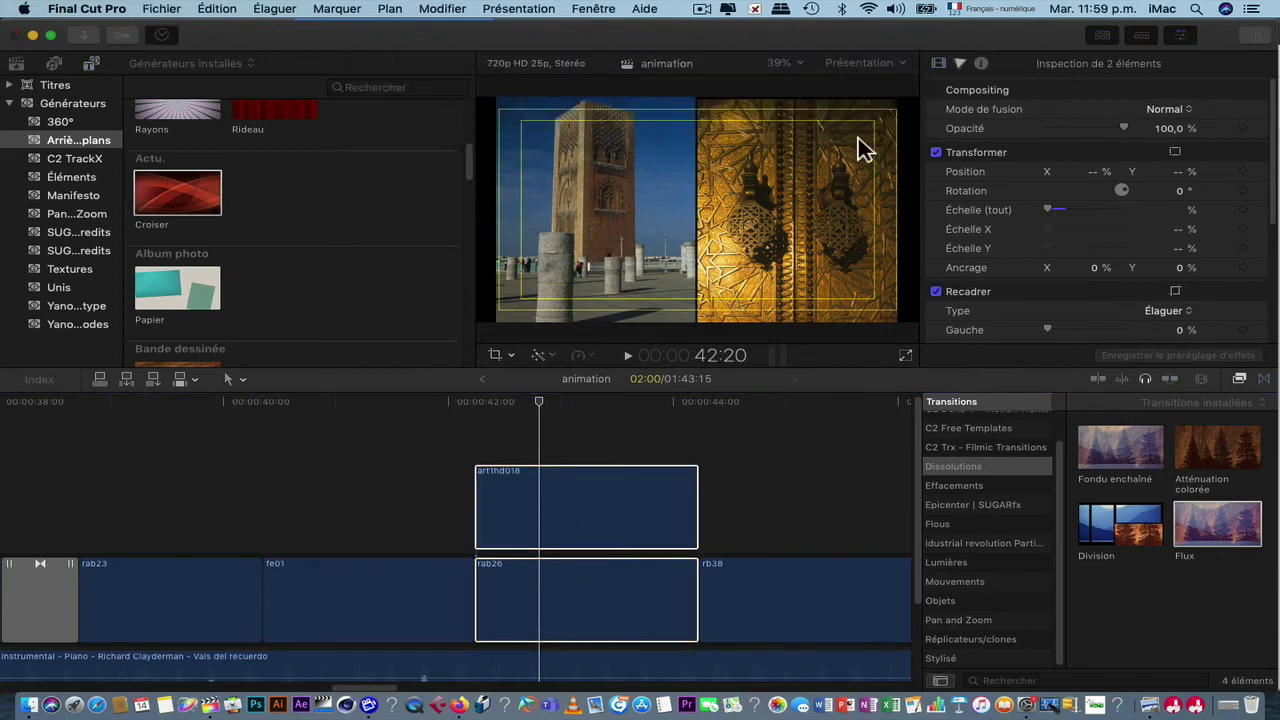
# Step: Browse the C2 Trx - Filmic Transitions, Effacements and Flous groups for a transition between fe01 and animation Plan 2
pyautogui.click(488, 578)
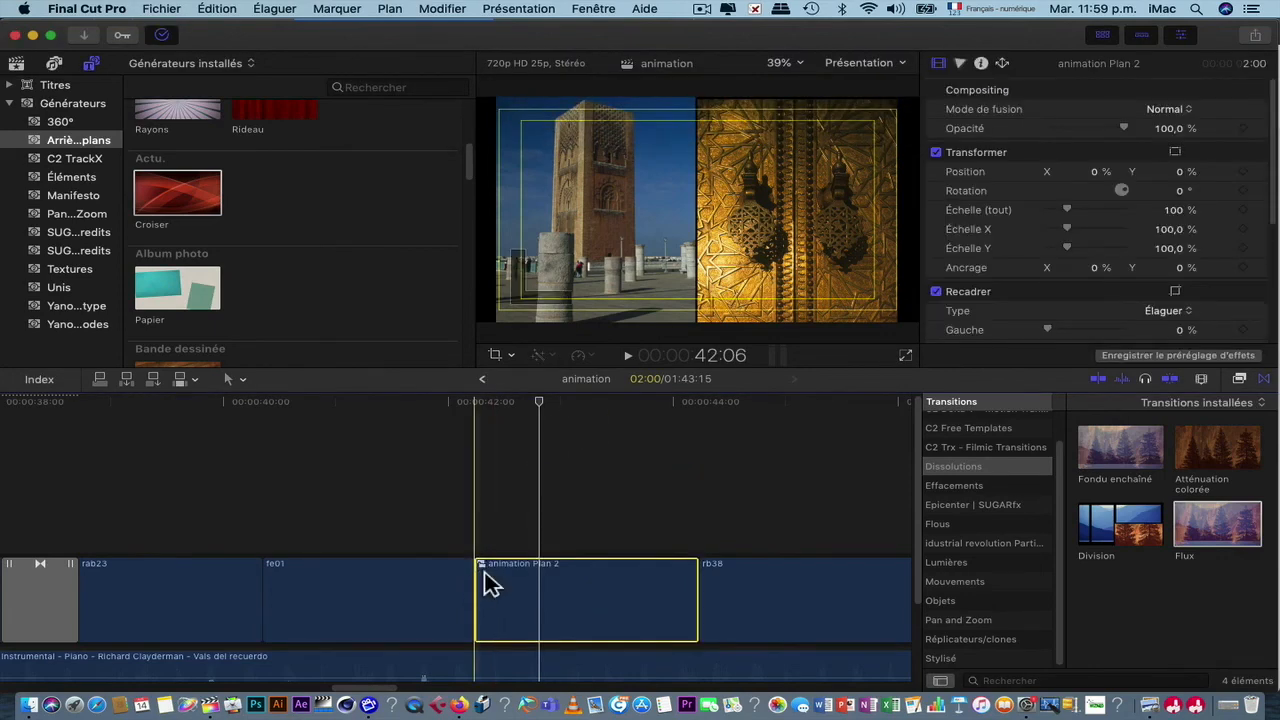
pyautogui.click(474, 578)
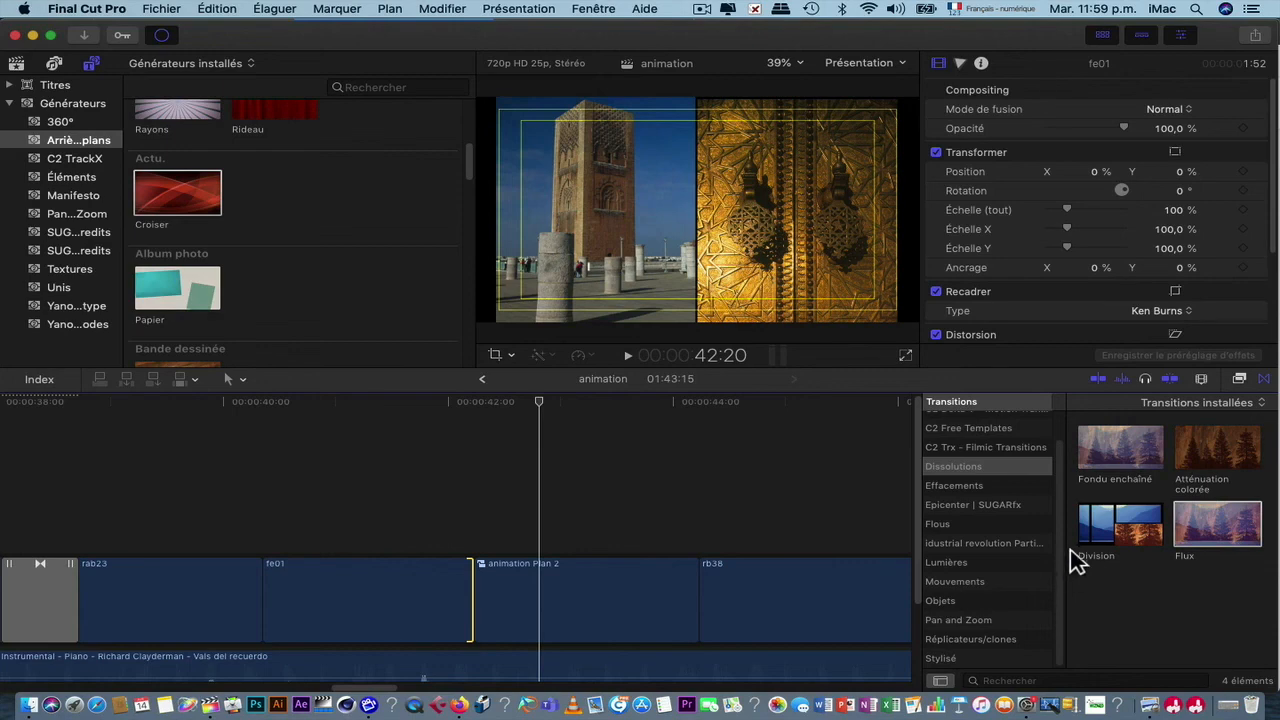
pyautogui.scroll(2, 1065, 526)
pyautogui.scroll(-2, 1065, 540)
pyautogui.scroll(2, 1060, 517)
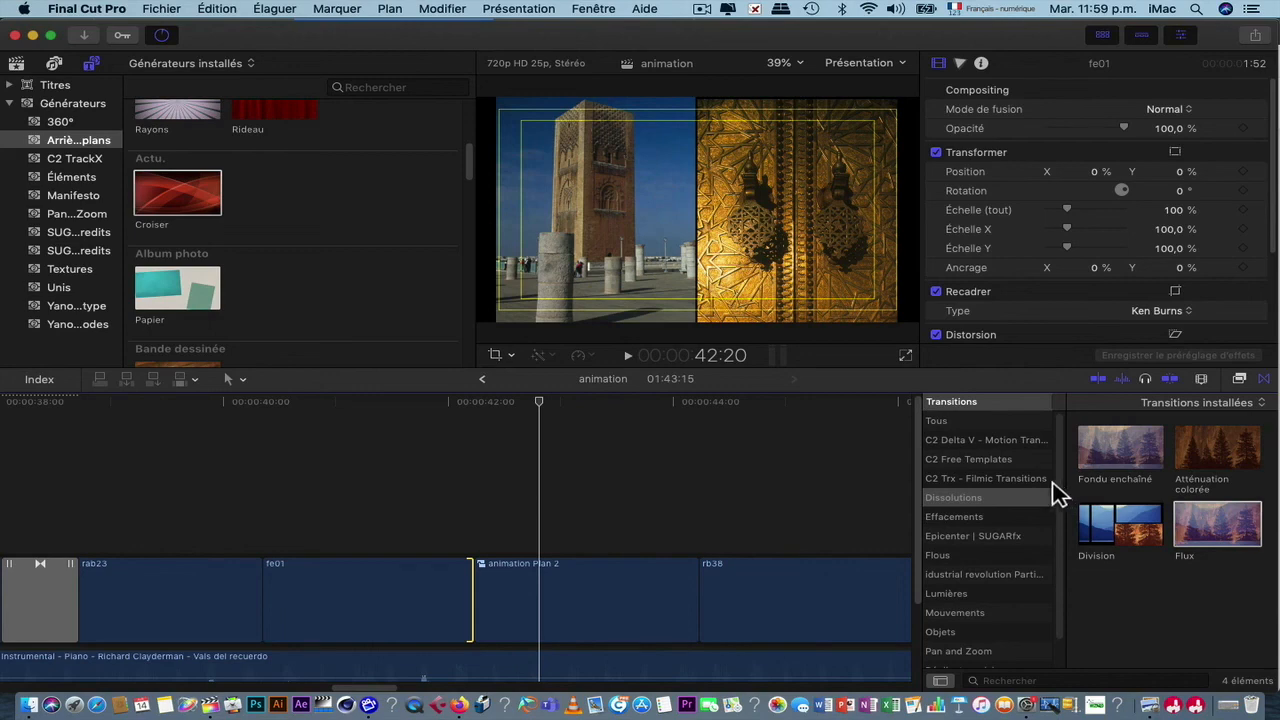
pyautogui.click(1008, 480)
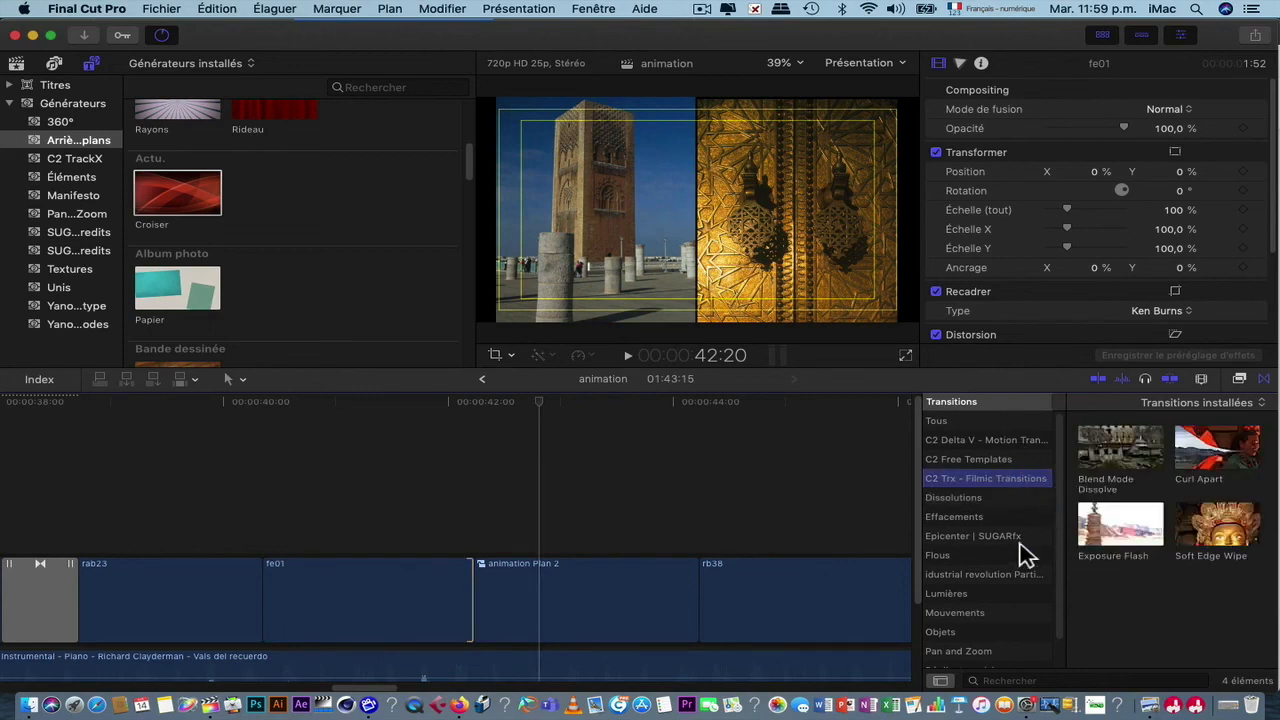
pyautogui.click(990, 522)
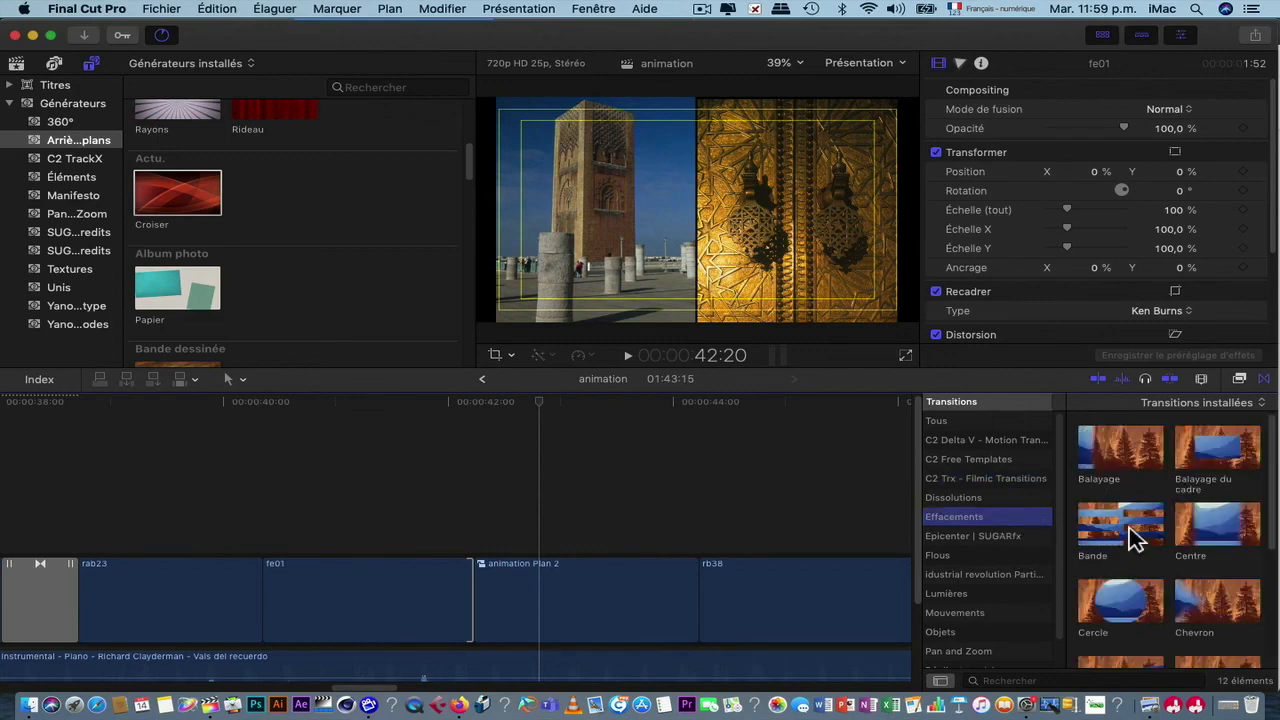
pyautogui.scroll(-4, 1129, 529)
pyautogui.scroll(-1, 1129, 527)
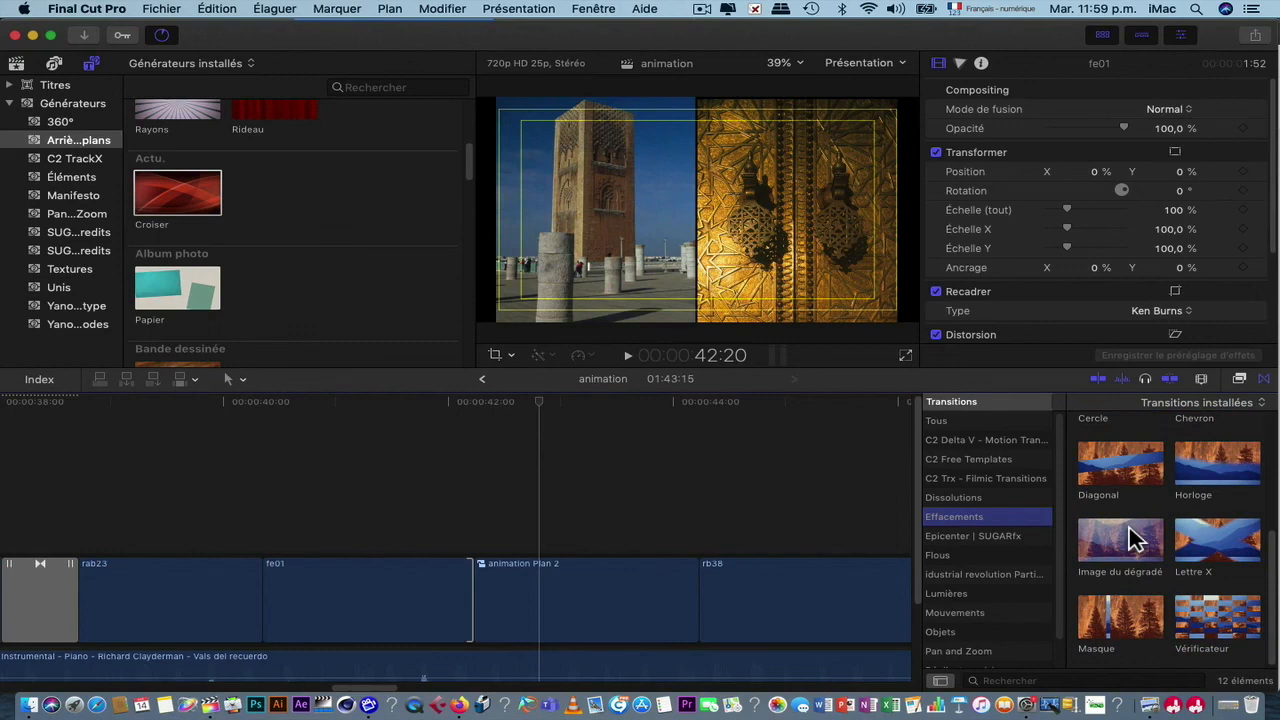
pyautogui.click(960, 555)
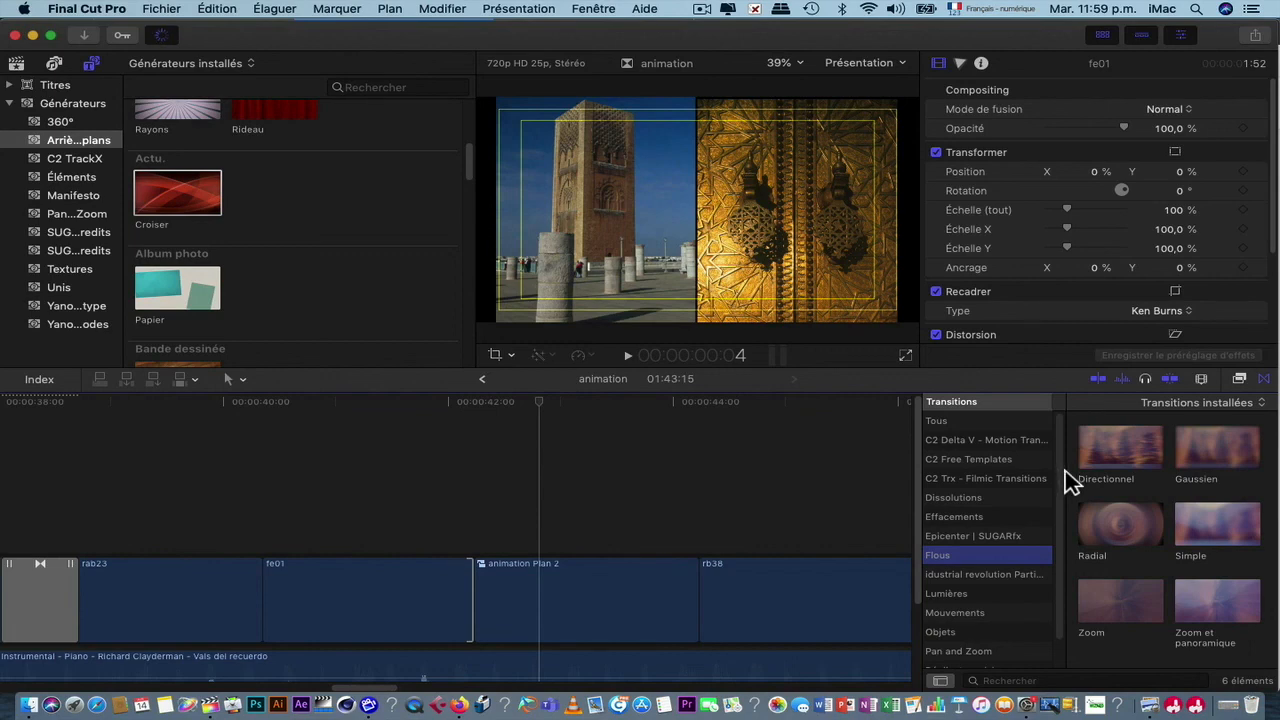
pyautogui.scroll(-2, 1068, 557)
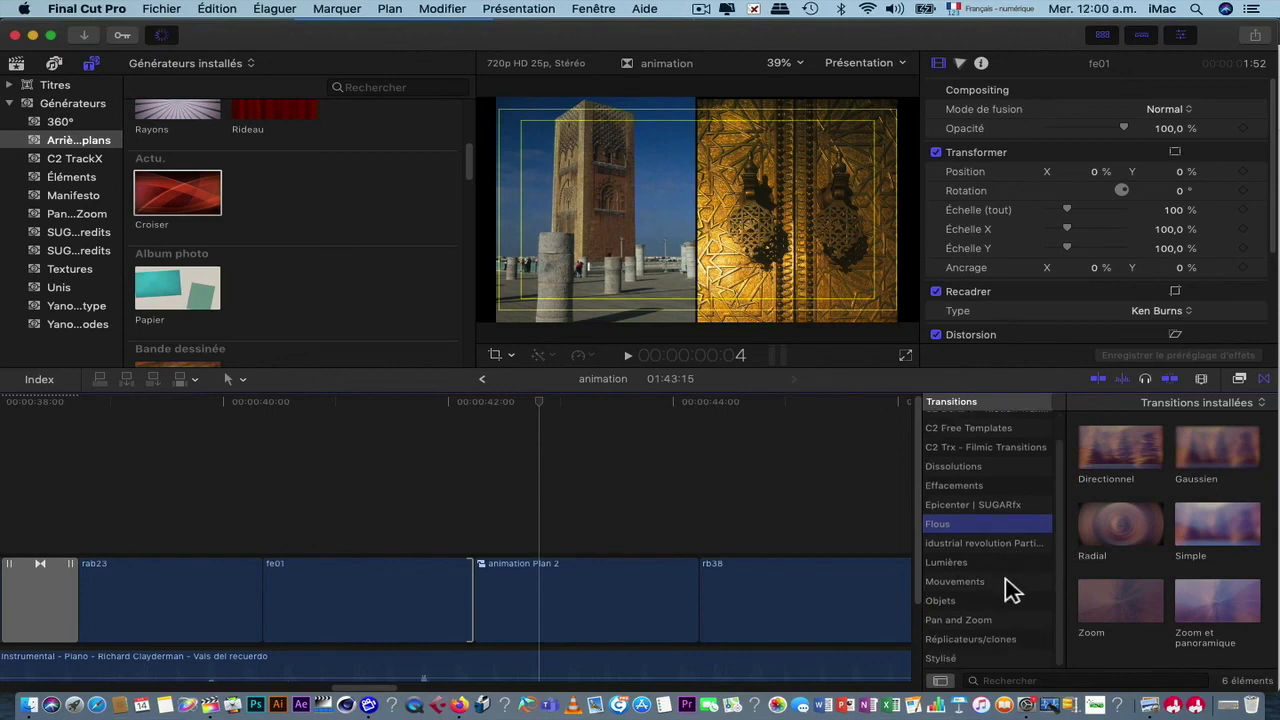
# Step: Choose the Tournant title from the Bande dessinée theme in the Générique titles category
pyautogui.press('super+2')
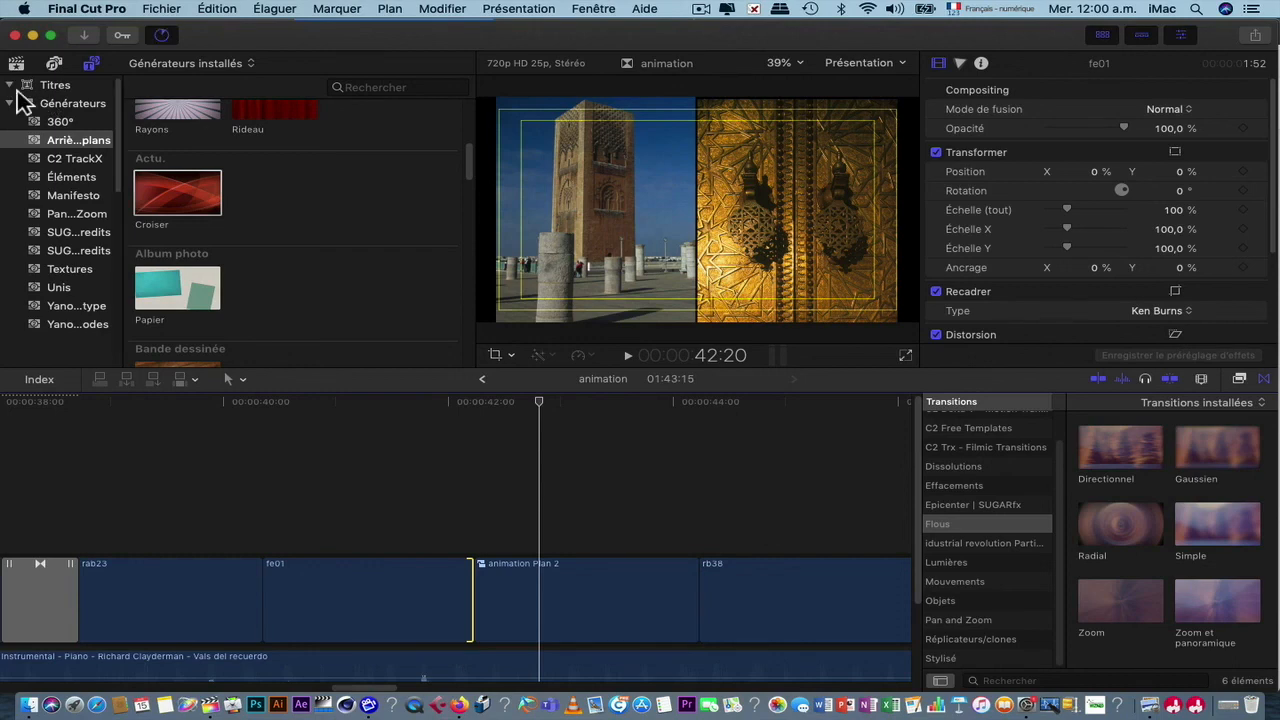
pyautogui.click(10, 86)
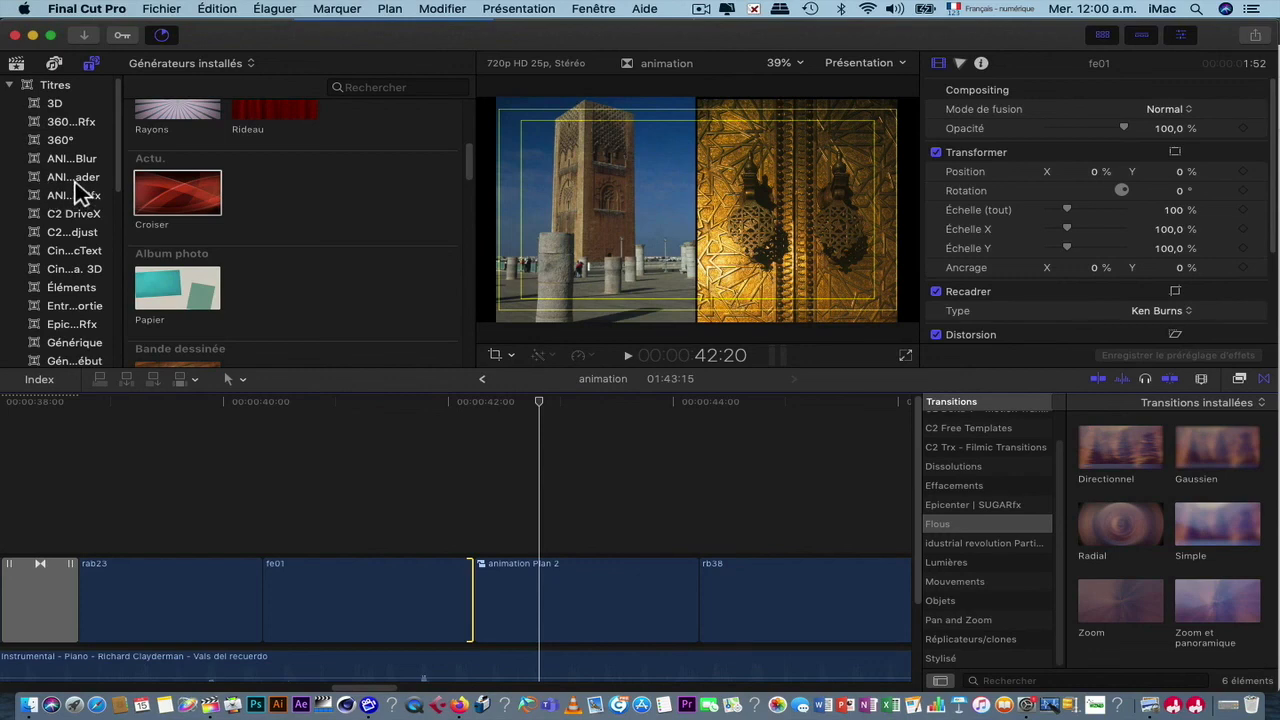
pyautogui.click(75, 180)
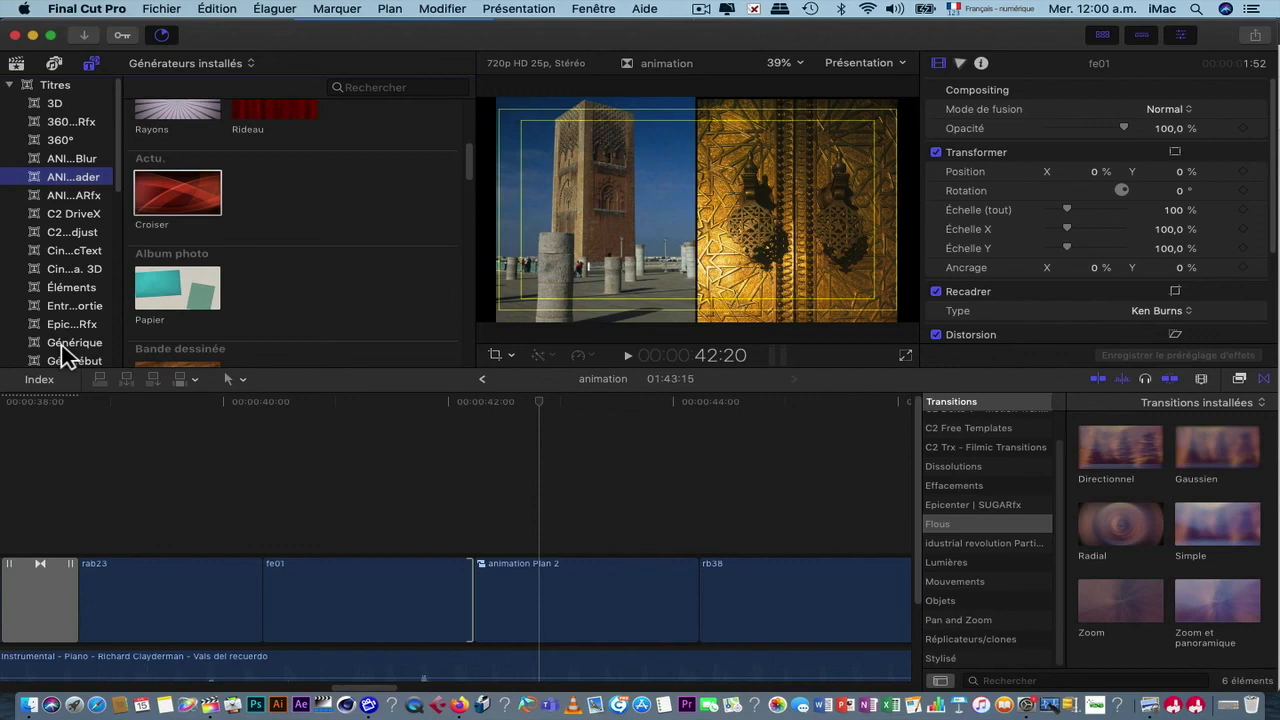
pyautogui.click(66, 345)
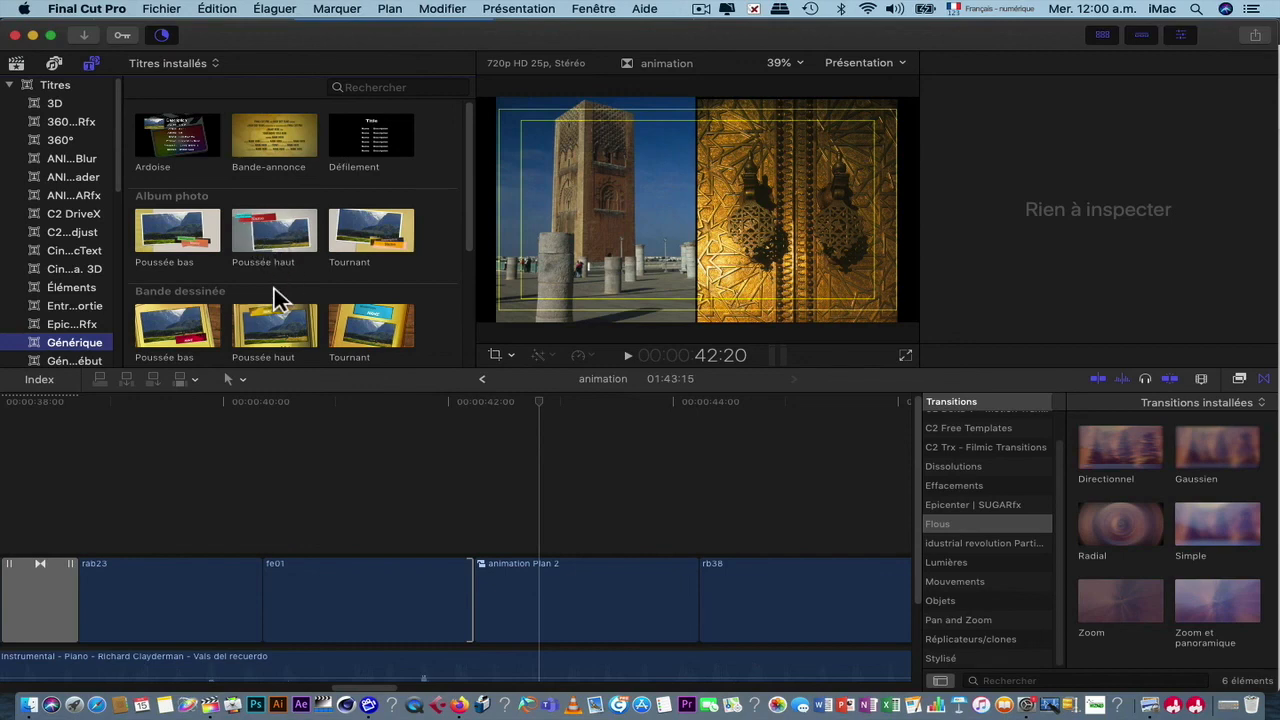
pyautogui.scroll(-2, 291, 292)
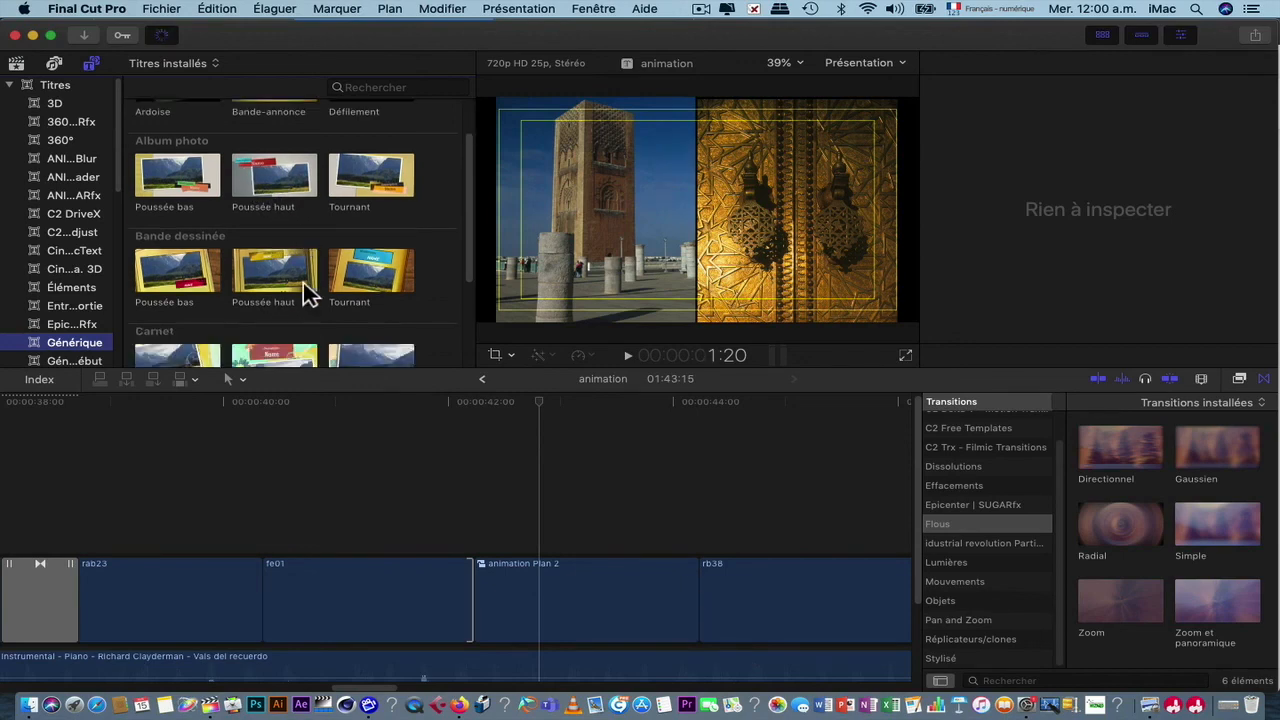
pyautogui.click(365, 266)
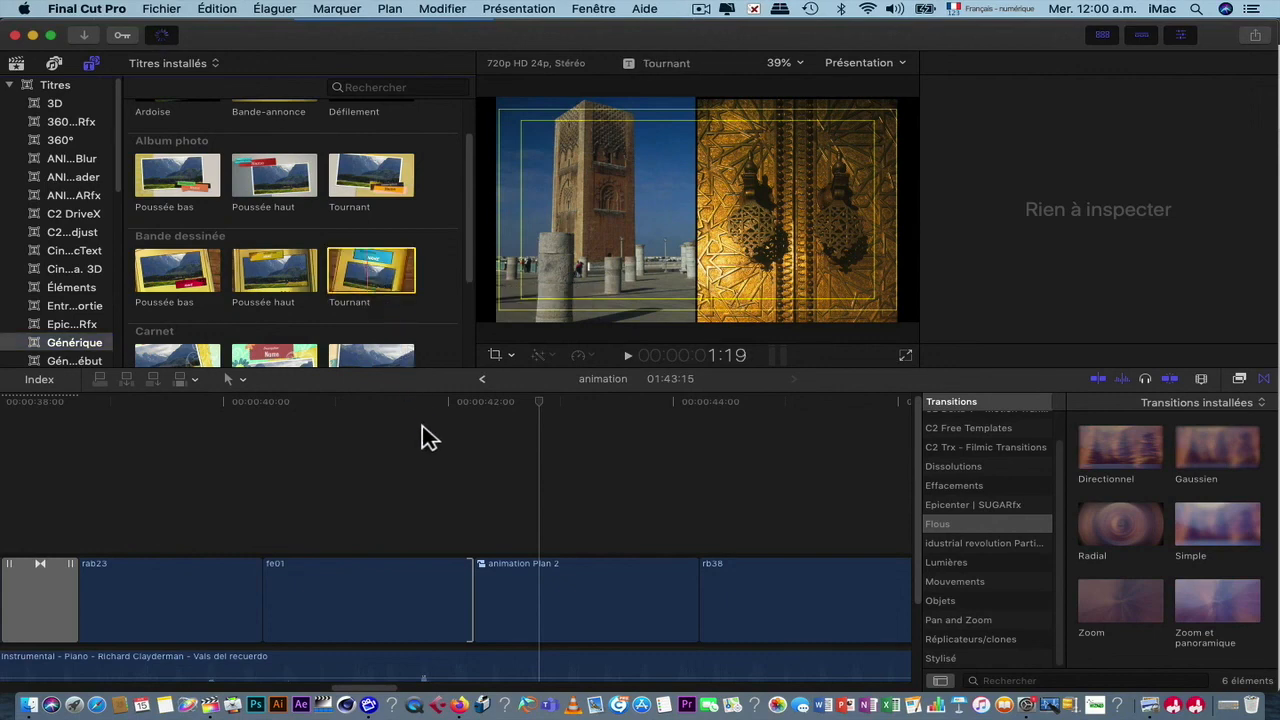
pyautogui.click(457, 537)
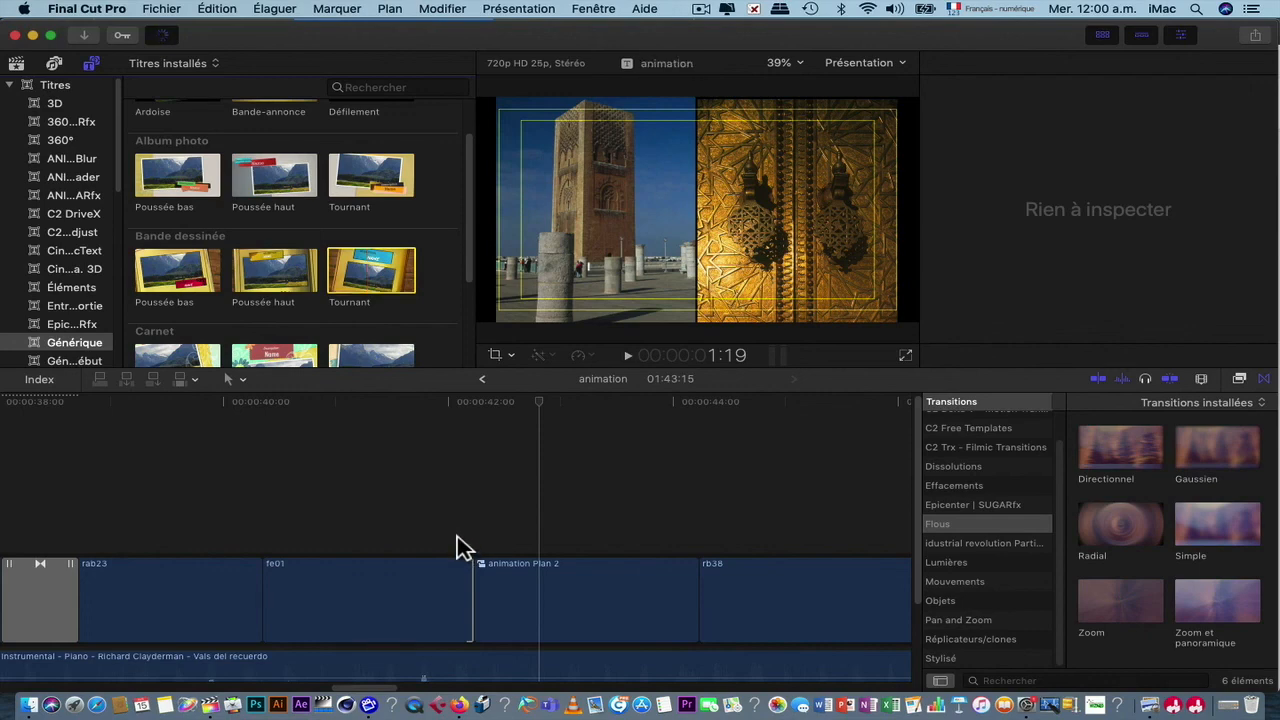